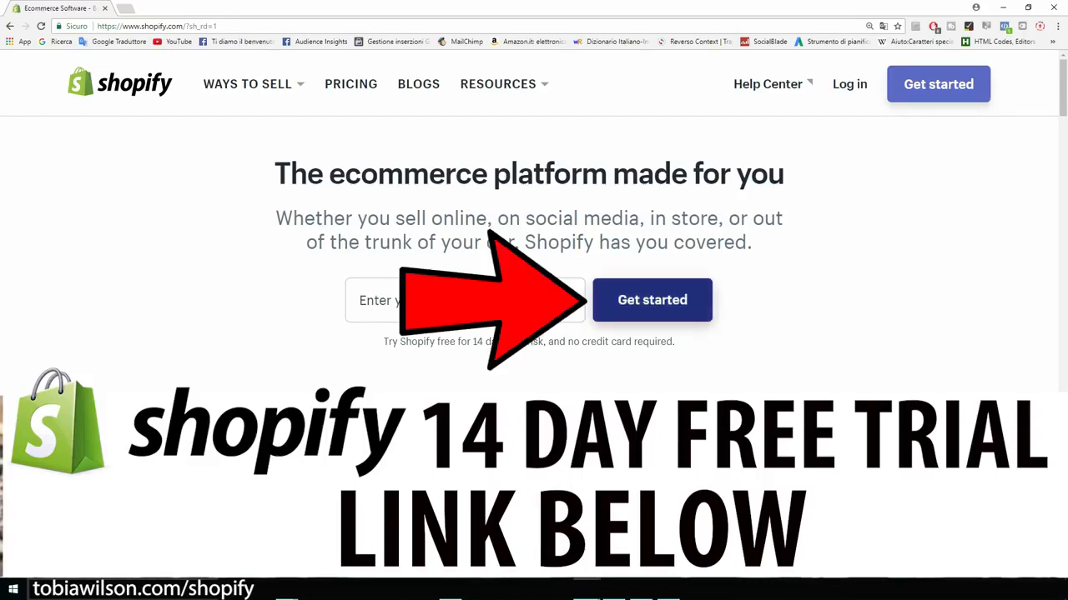
Step: Open Shopify's free 14-day trial sign-up form from the homepage
click(652, 300)
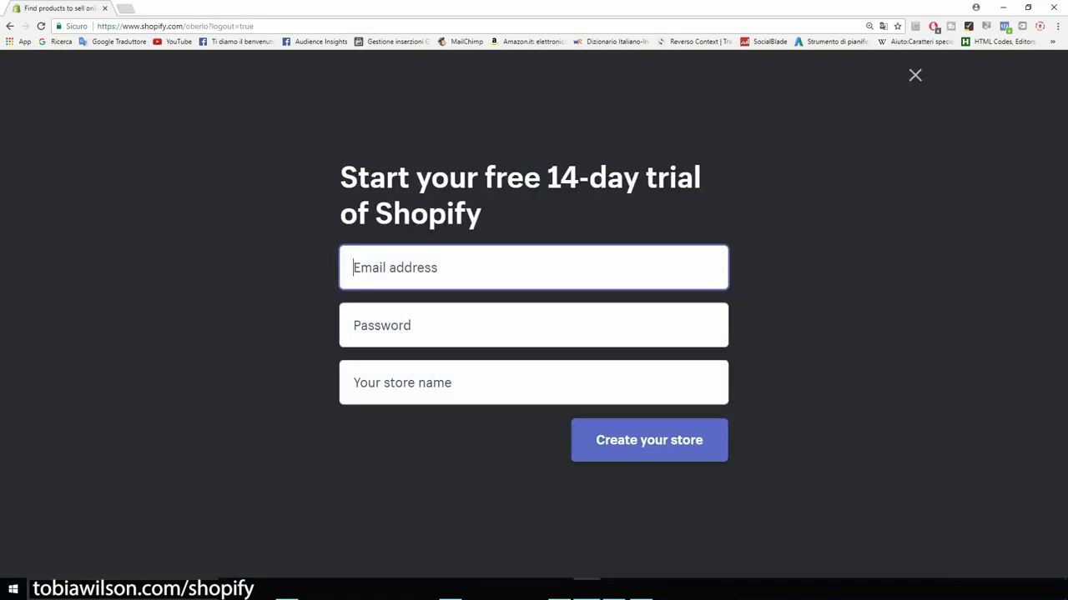
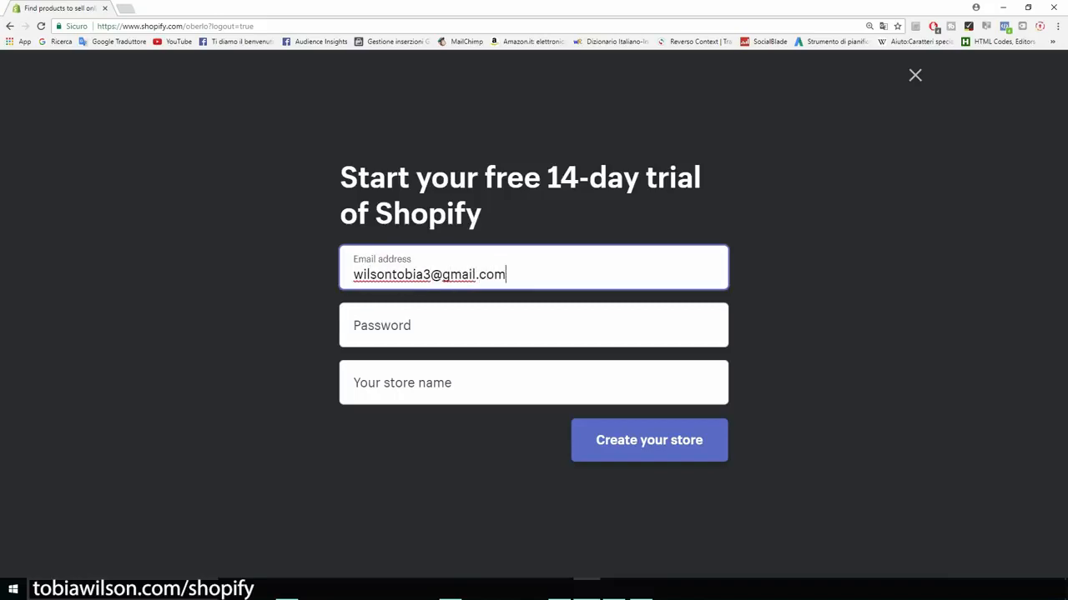
Step: Enter the account e-mail address and password in the sign-up form
key(Tab)
text(********)
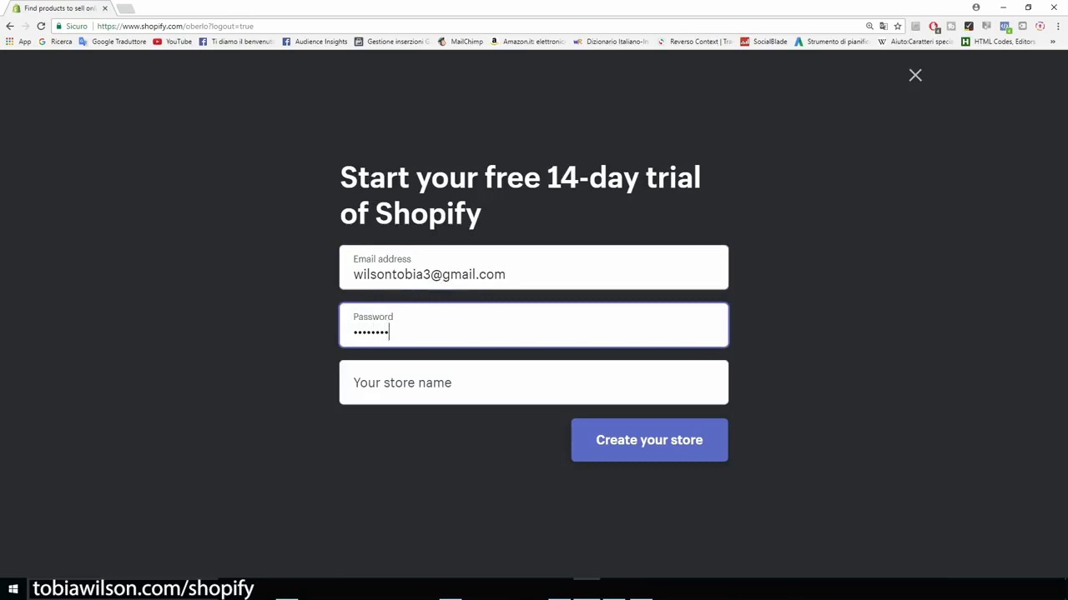
key(Tab)
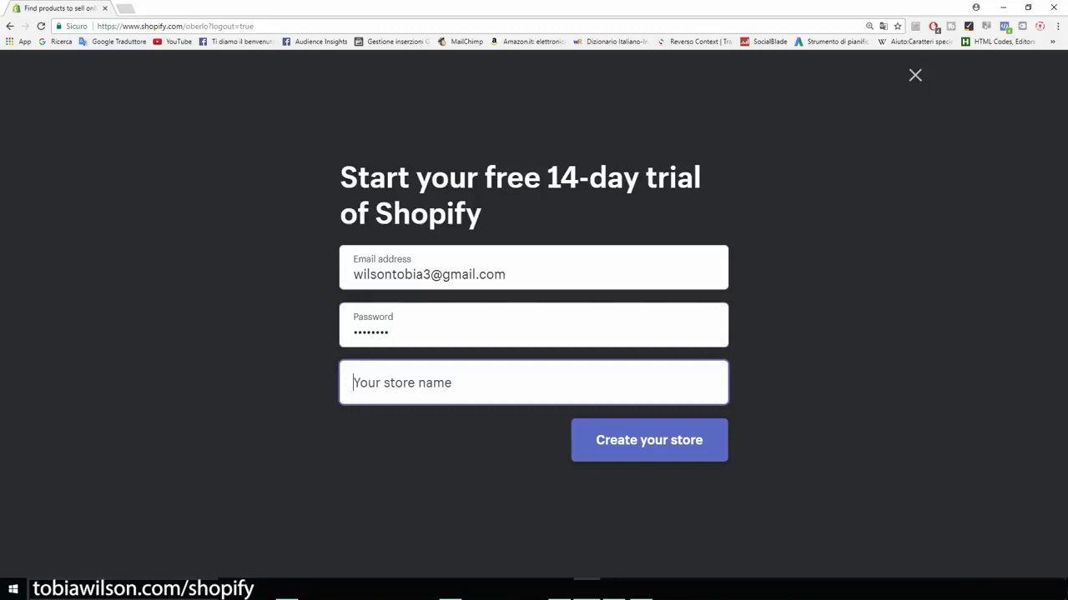
Step: Name the store CatsMerchStore, drop the .myshopify.com suffix, and create the store
text(Cats)
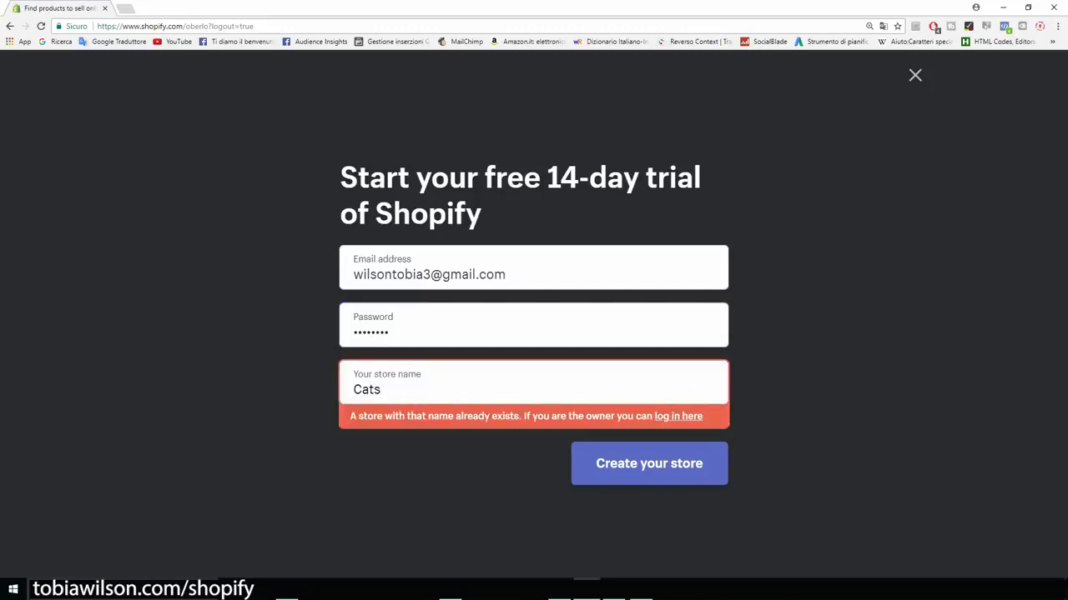
text(Merch)
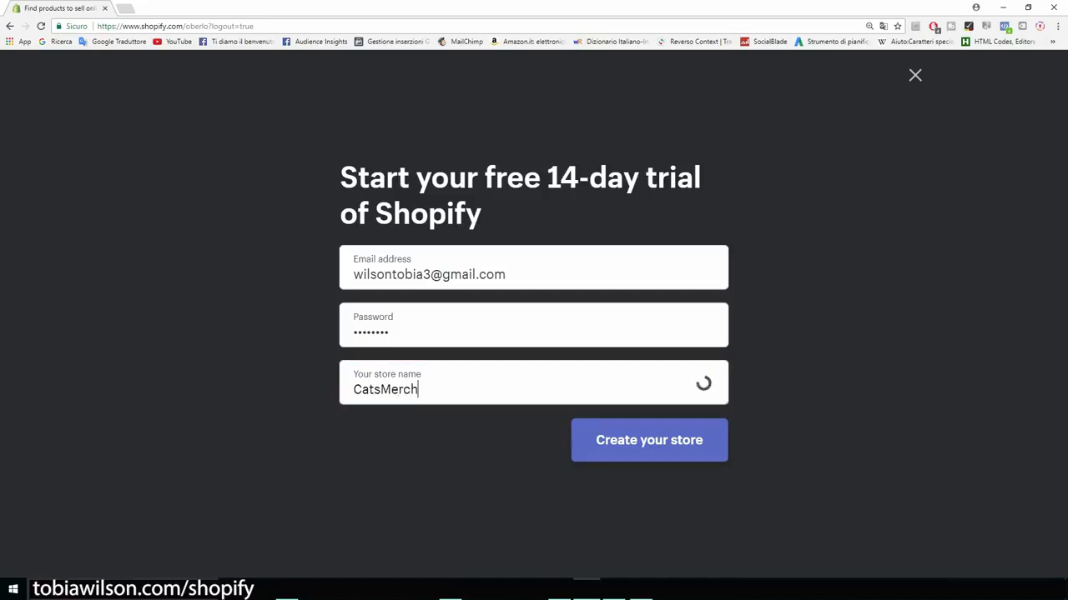
text(Store)
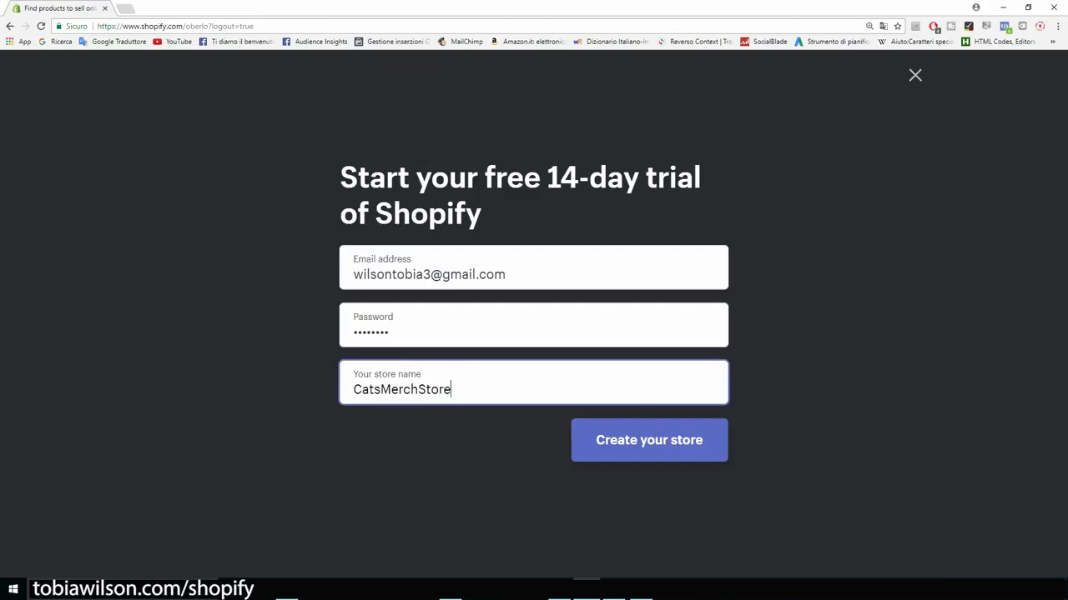
key(shift+Left)
key(shift+Left)
key(shift+Left)
key(shift+Left)
key(shift+Left)
key(shift+Left)
key(shift+Left)
key(shift+Left)
key(shift+Left)
key(shift+Left)
key(shift+Left)
key(shift+Left)
key(shift+Left)
key(shift+Left)
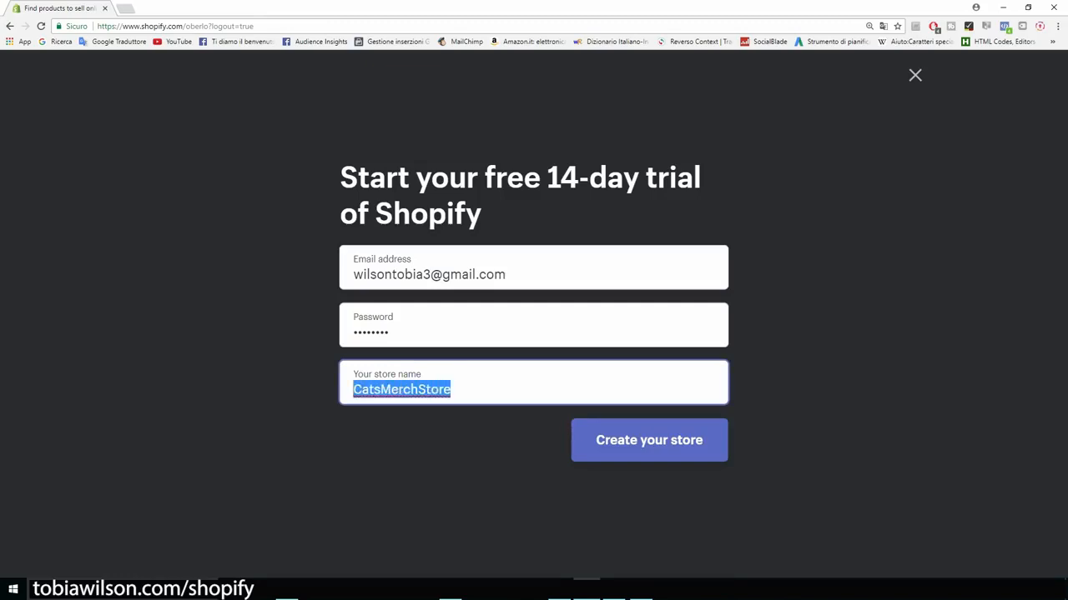
key(Right)
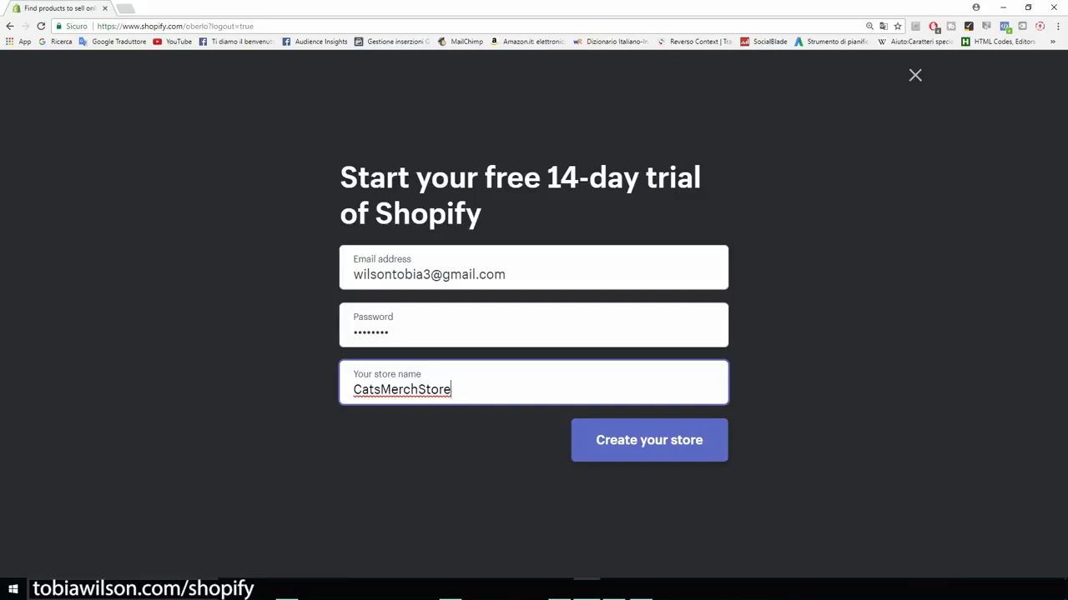
text(.myshopify.com)
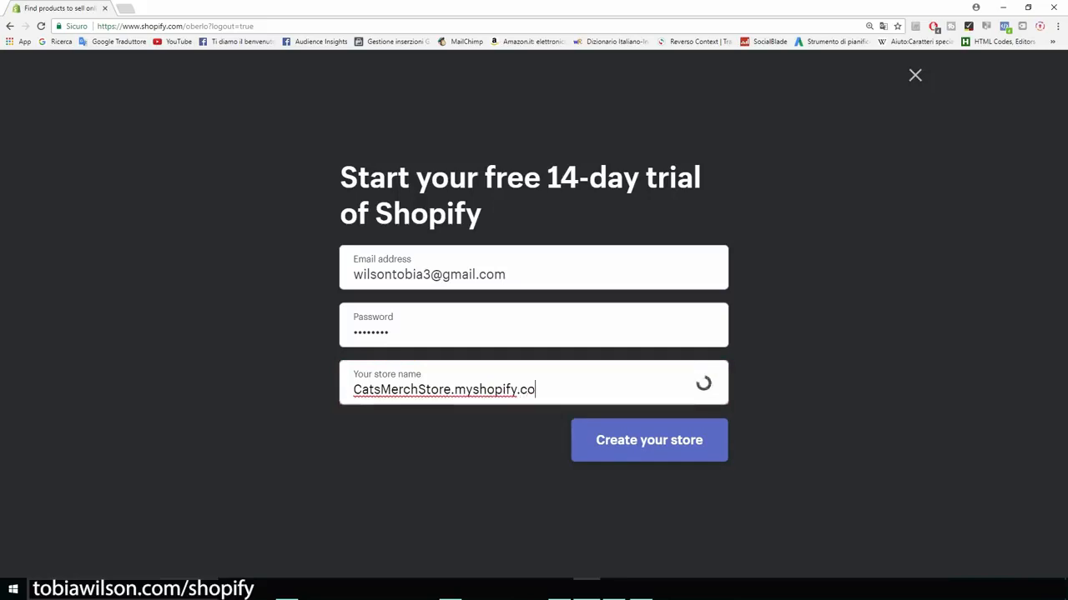
key(shift+Left)
key(shift+Left)
key(shift+Left)
key(shift+Left)
key(shift+Left)
key(shift+Left)
key(shift+Left)
key(shift+Left)
key(shift+Left)
key(shift+Left)
key(shift+Left)
key(shift+Left)
key(shift+Left)
key(shift+Left)
key(shift+Left)
key(shift+Left)
key(shift+Left)
key(shift+Left)
key(shift+Left)
key(shift+Left)
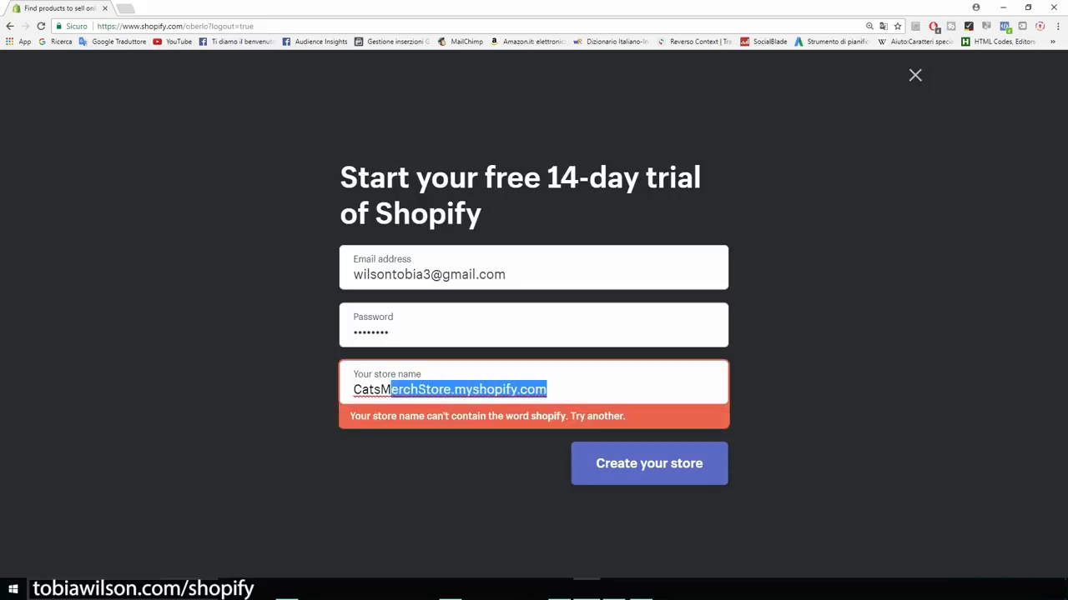
key(Right)
key(shift+Left)
key(shift+Left)
key(shift+Left)
key(shift+Left)
key(shift+Left)
key(shift+Left)
key(shift+Left)
key(shift+Left)
key(shift+Left)
key(shift+Left)
key(shift+Left)
key(shift+Left)
key(shift+Left)
key(shift+Left)
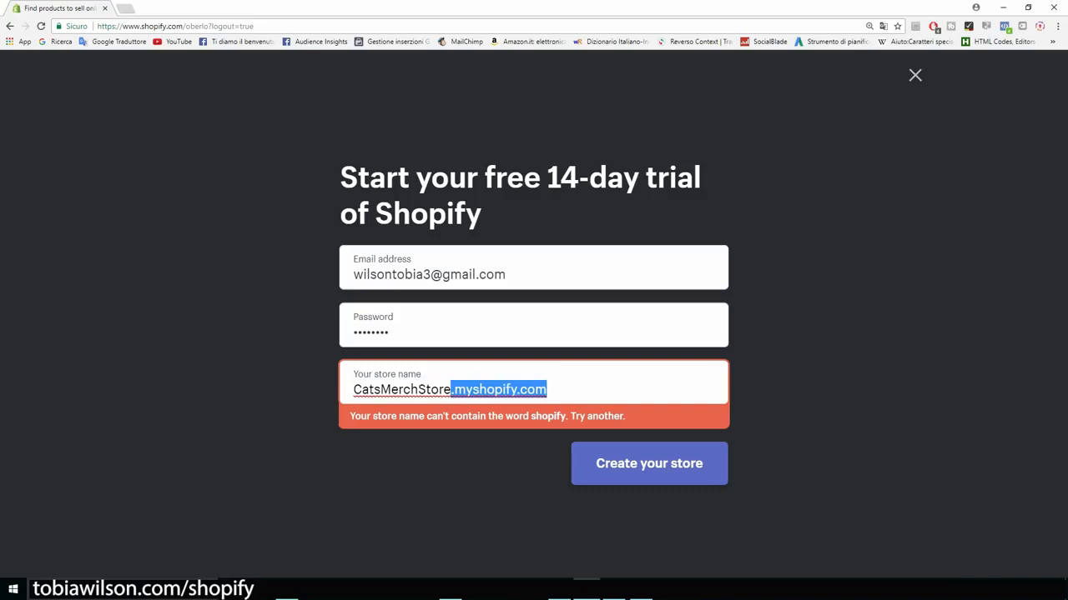
key(BackSpace)
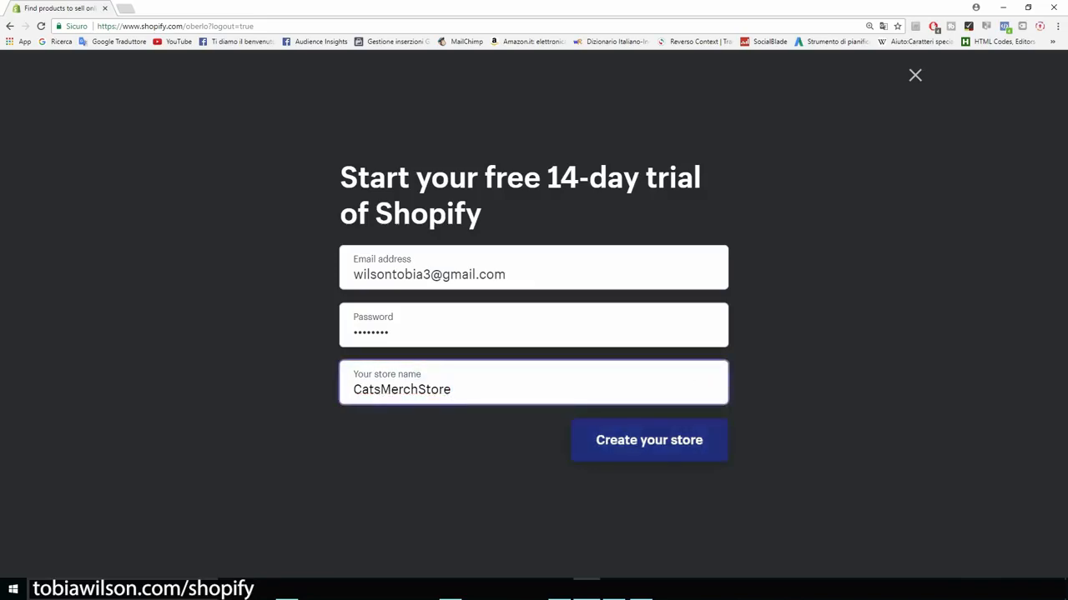
key(Return)
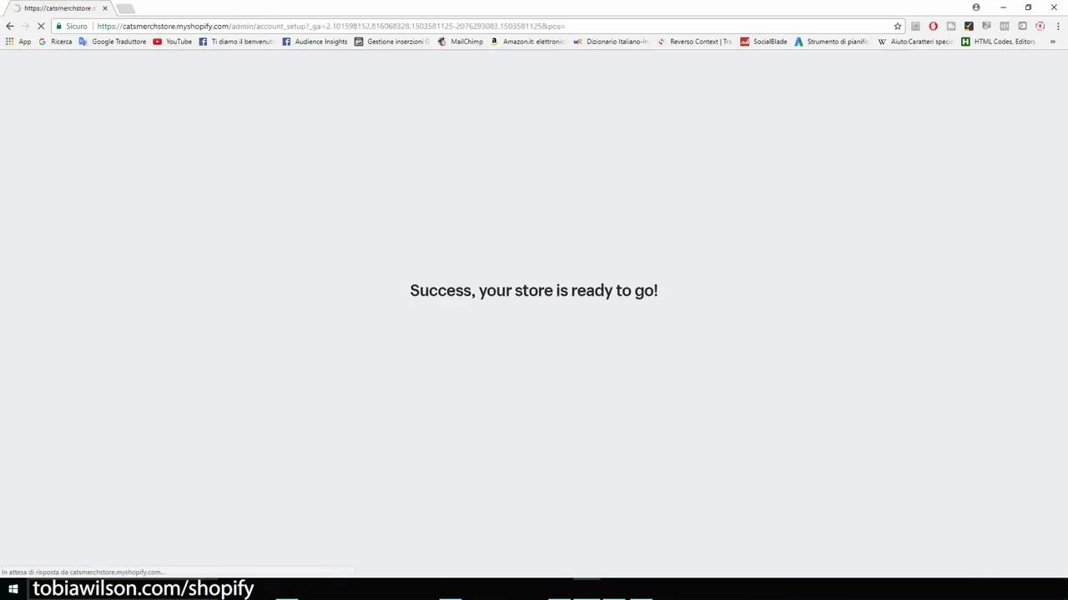
Step: Fill in the owner's first and last name, street address, city and ZIP code
text(tobia)
key(Tab)
text(wilson)
key(Tab)
key(Tab)
key(Tab)
text(florence)
key(Tab)
text(50000)
Step: Choose Firenze as the province, add the phone number, and enter the store
key(Tab)
key(Tab)
key(Tab)
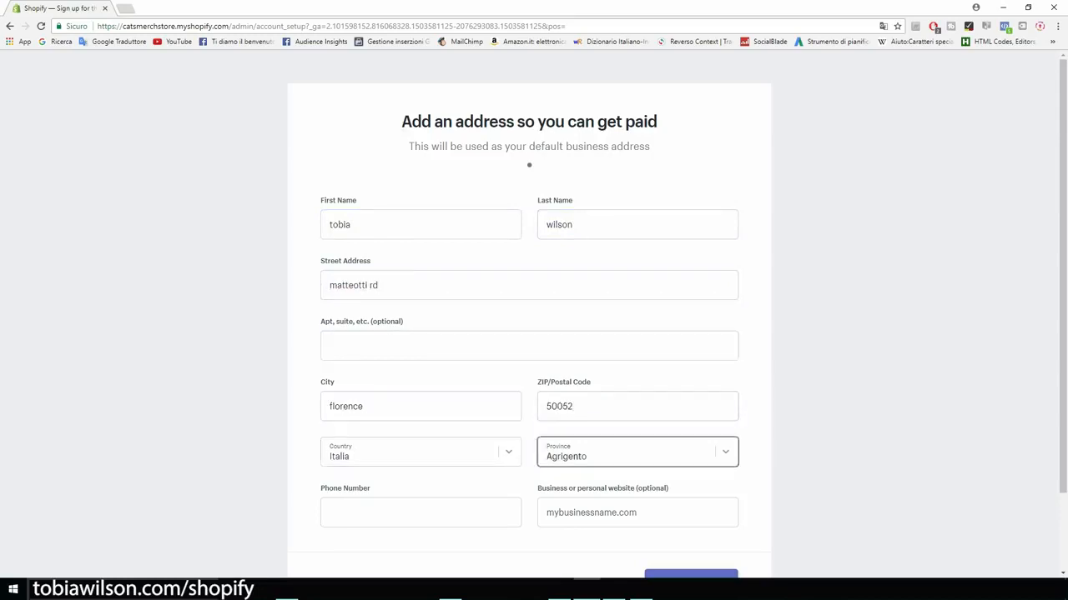
click(637, 452)
text(fi)
key(Return)
key(Tab)
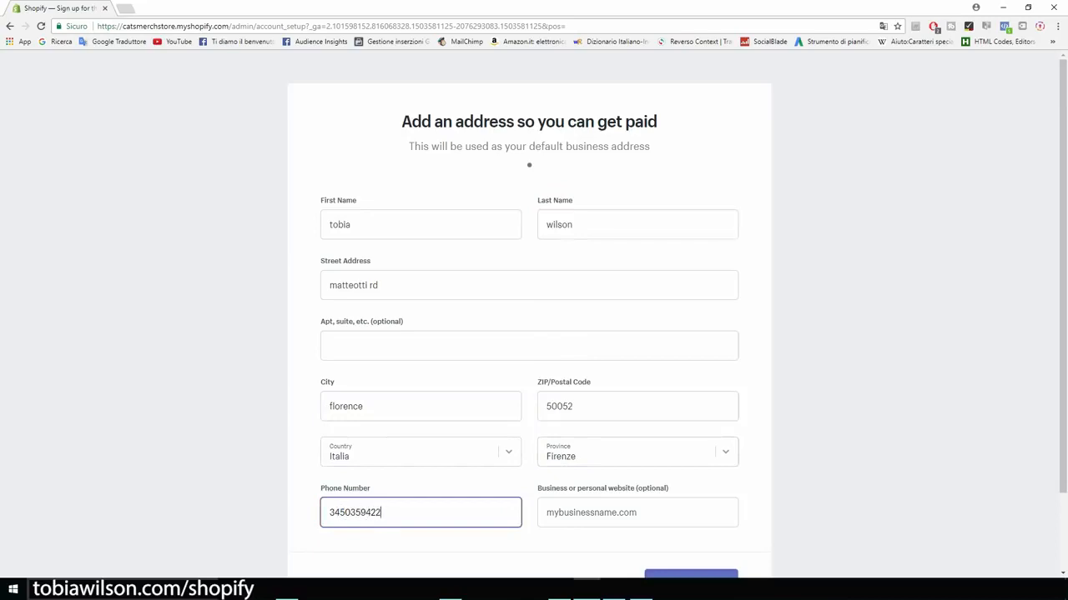
scroll(691, 491, down, 2)
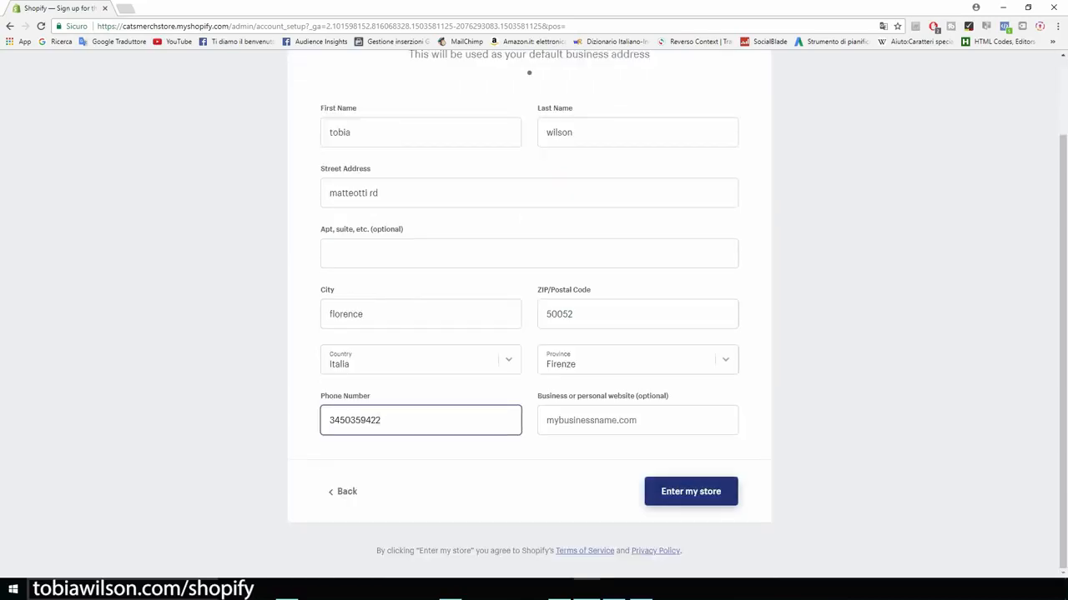
key(Return)
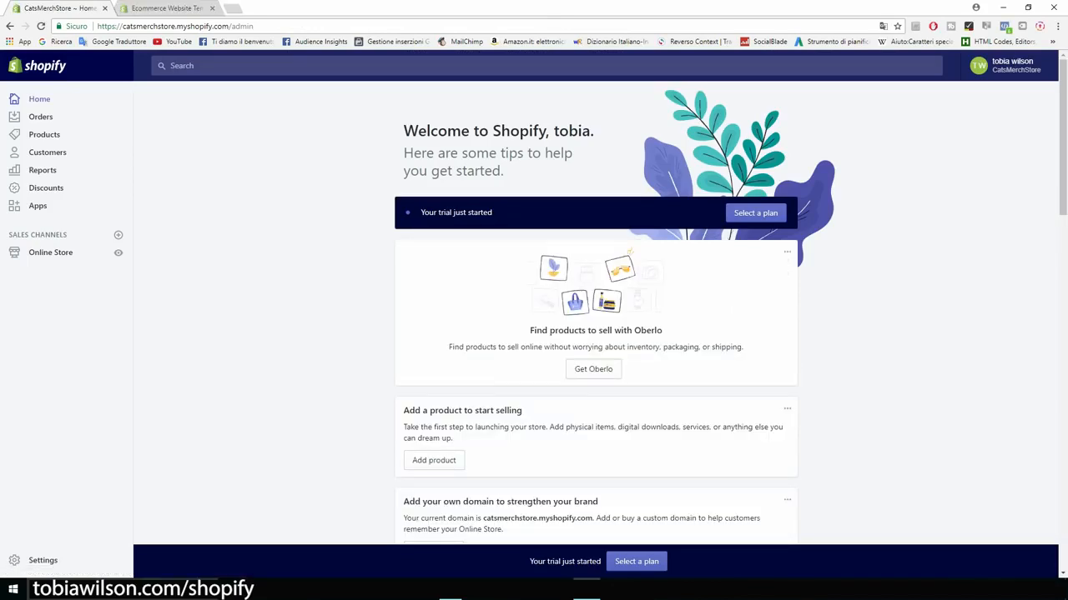
Step: From Online Store's Themes page, open the Shopify Theme Store in a new tab
scroll(595, 309, down, 2)
scroll(595, 308, up, 2)
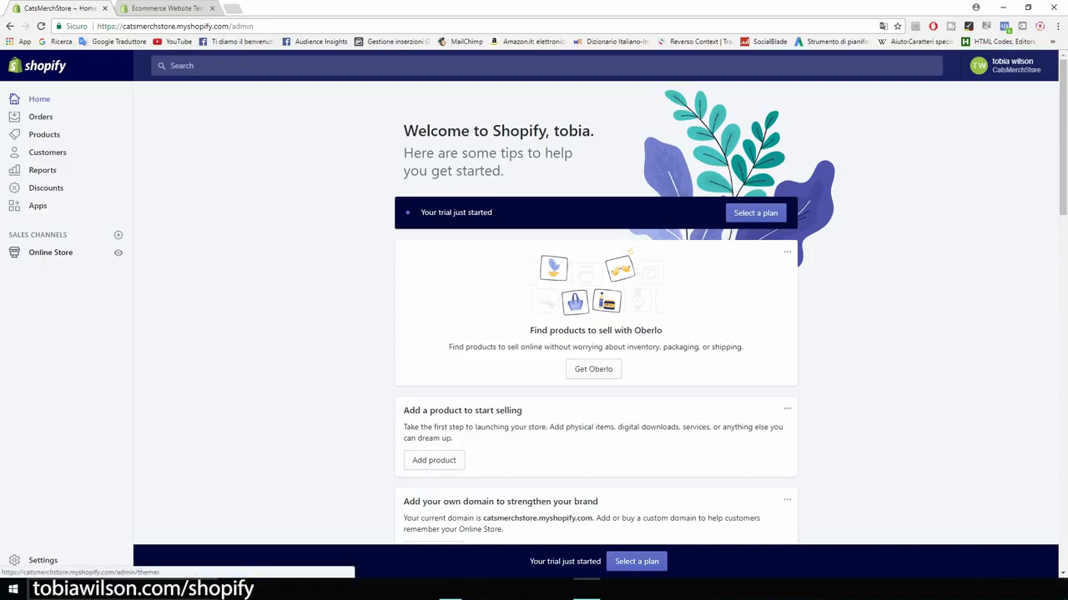
click(50, 252)
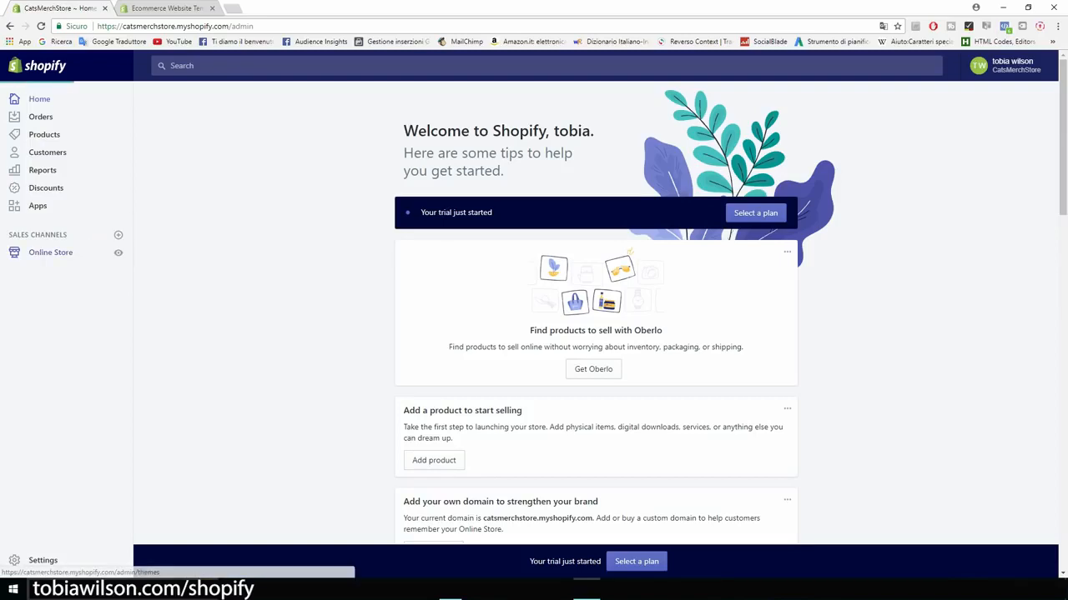
scroll(595, 317, down, 2)
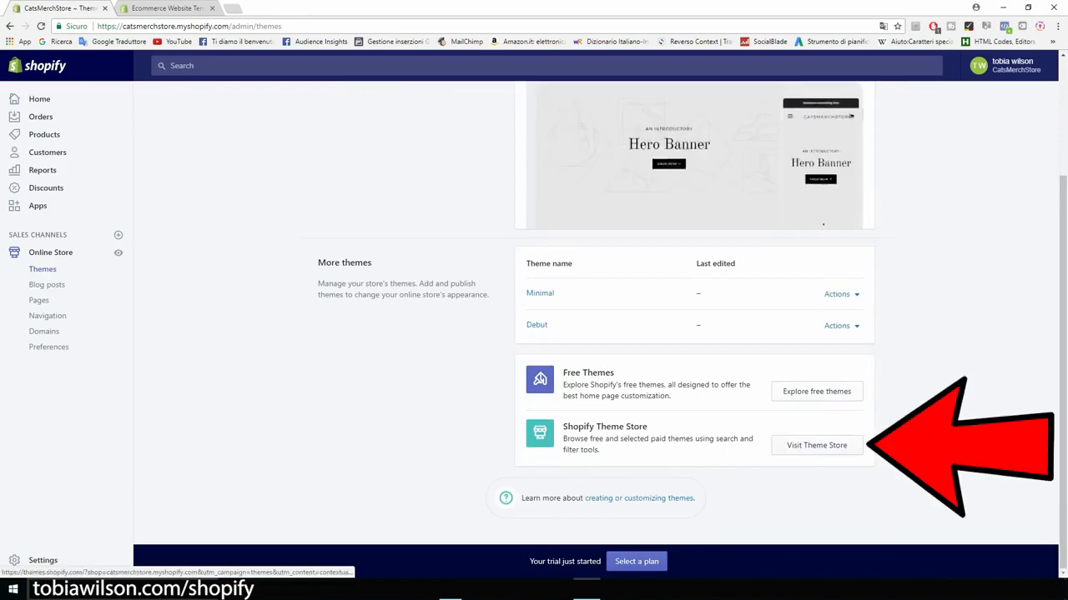
click(816, 446)
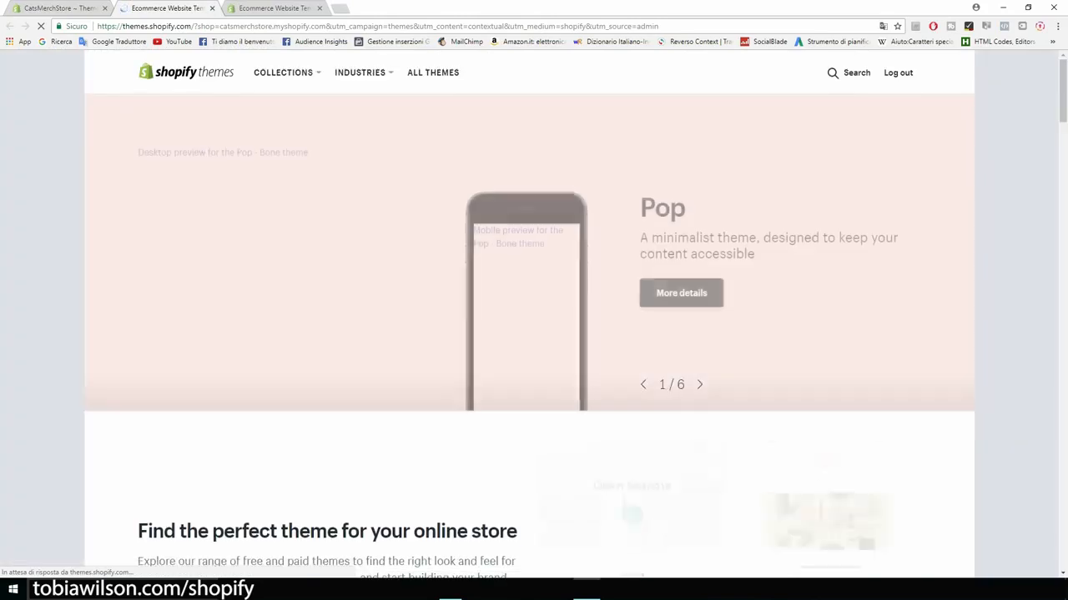
Step: Browse the full theme list filtered to free themes only
scroll(375, 167, down, 2)
scroll(186, 275, down, 2)
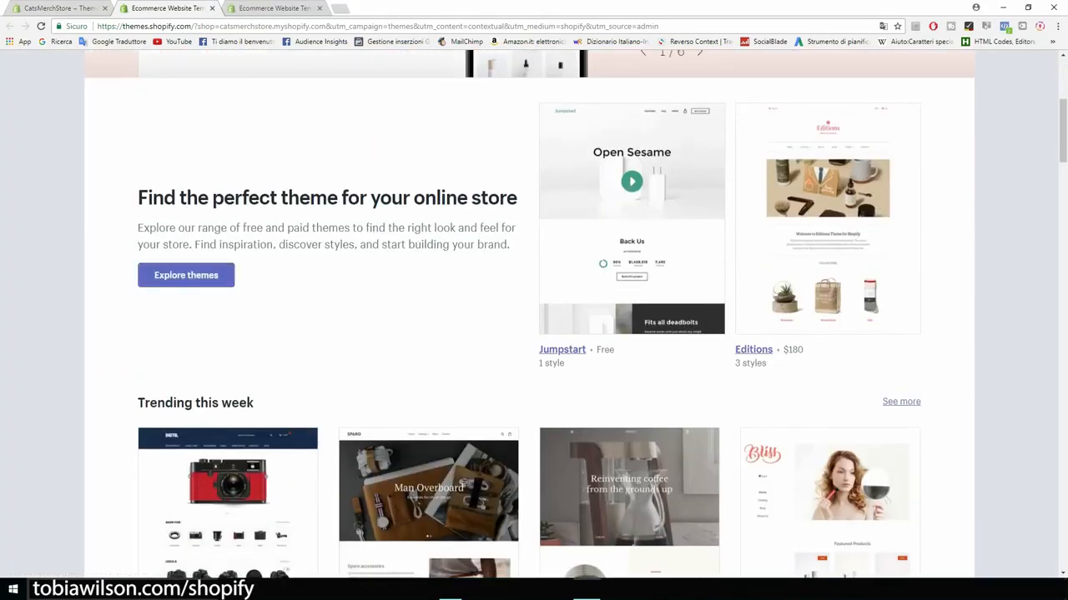
click(186, 275)
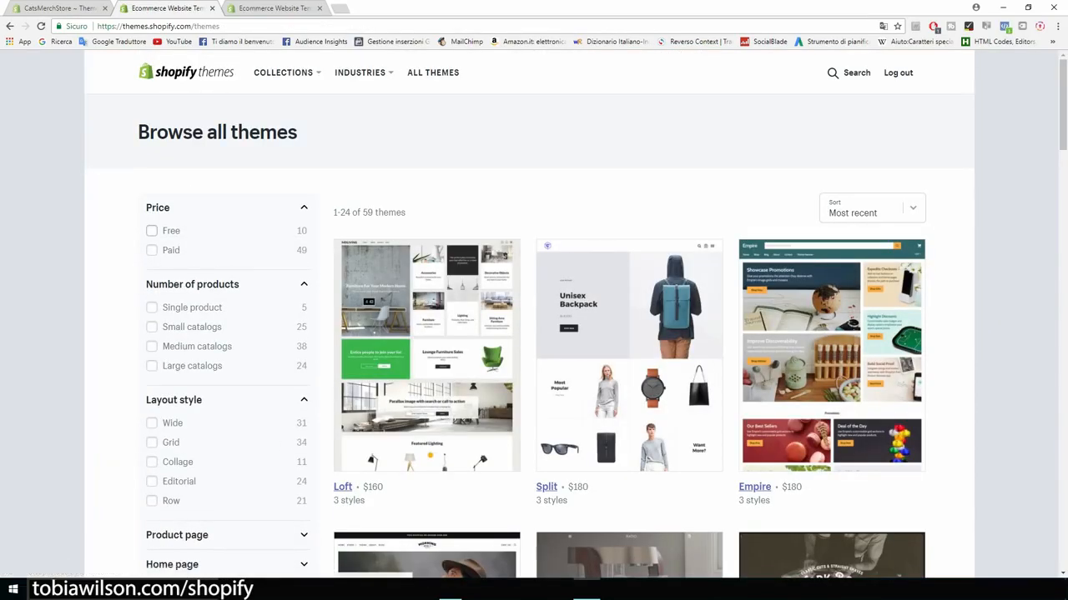
click(151, 230)
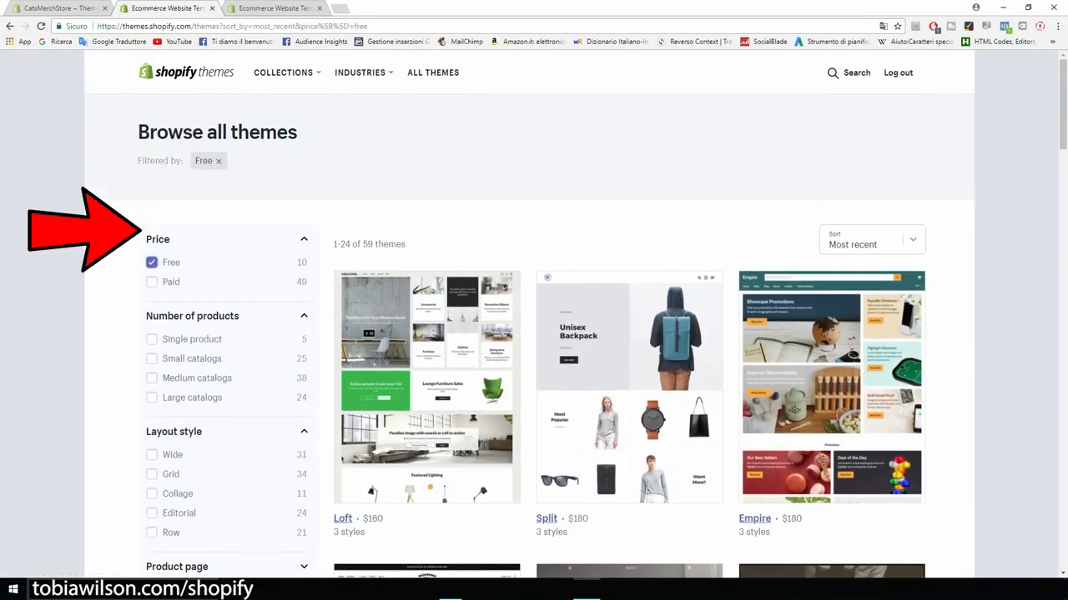
Step: Scroll the free themes to Brooklyn and open its theme page
scroll(533, 317, down, 3)
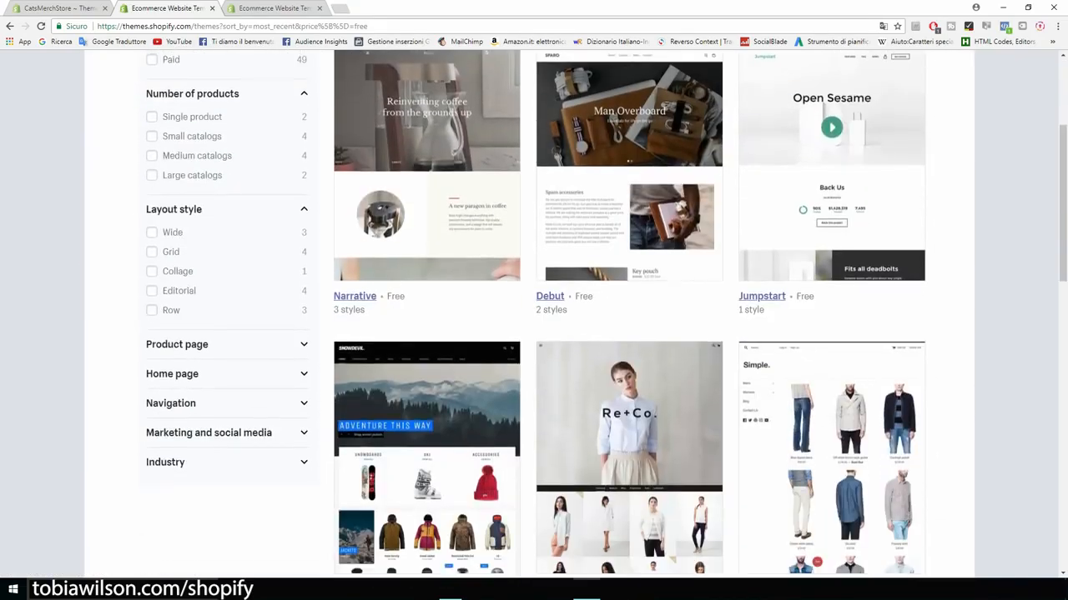
scroll(534, 317, down, 1)
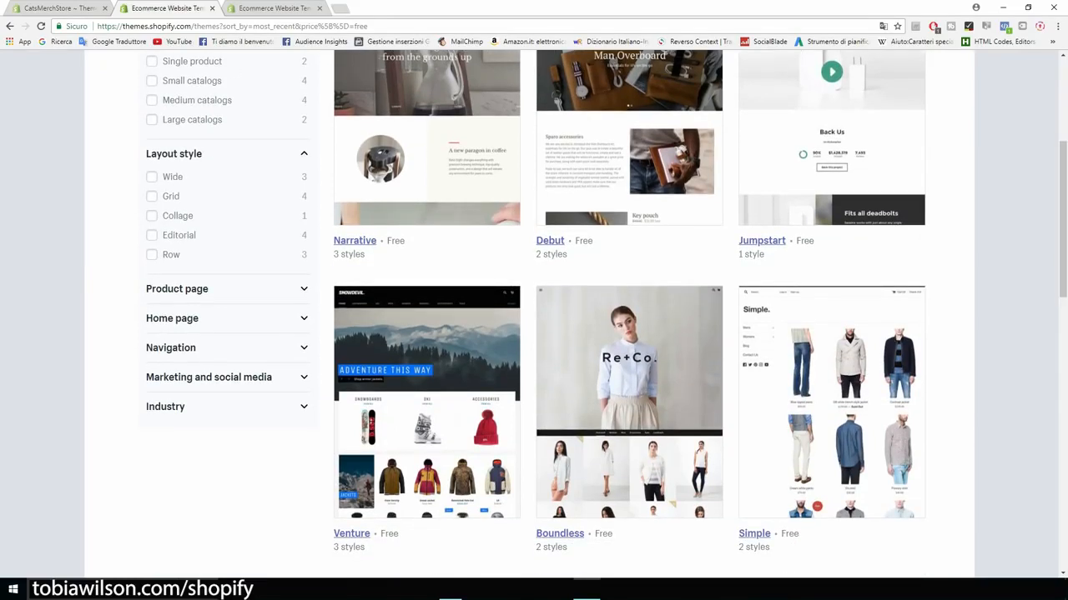
scroll(533, 317, down, 1)
scroll(533, 317, down, 5)
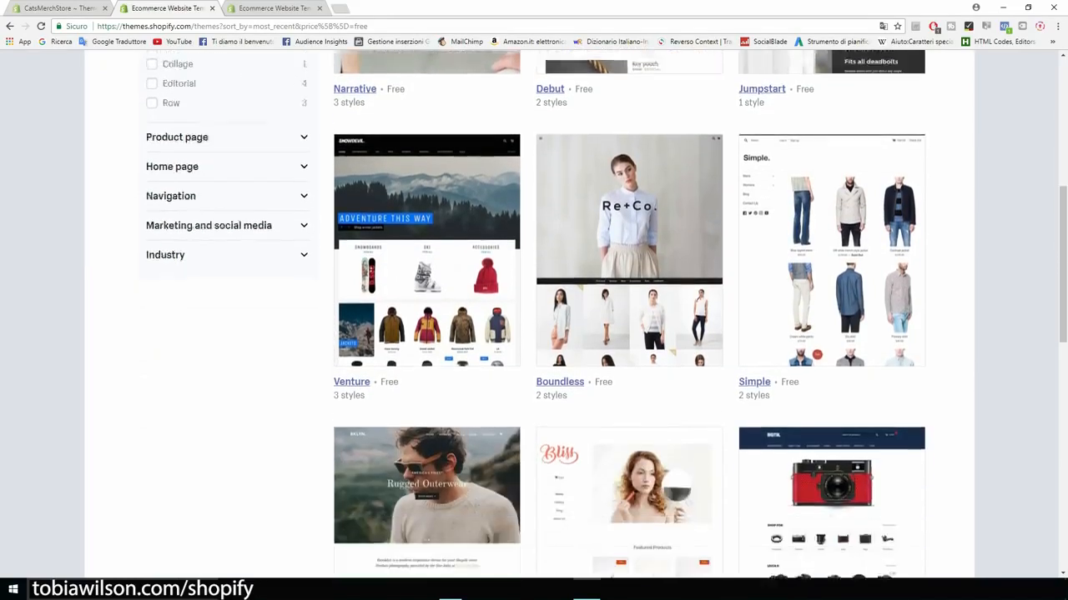
scroll(534, 317, down, 2)
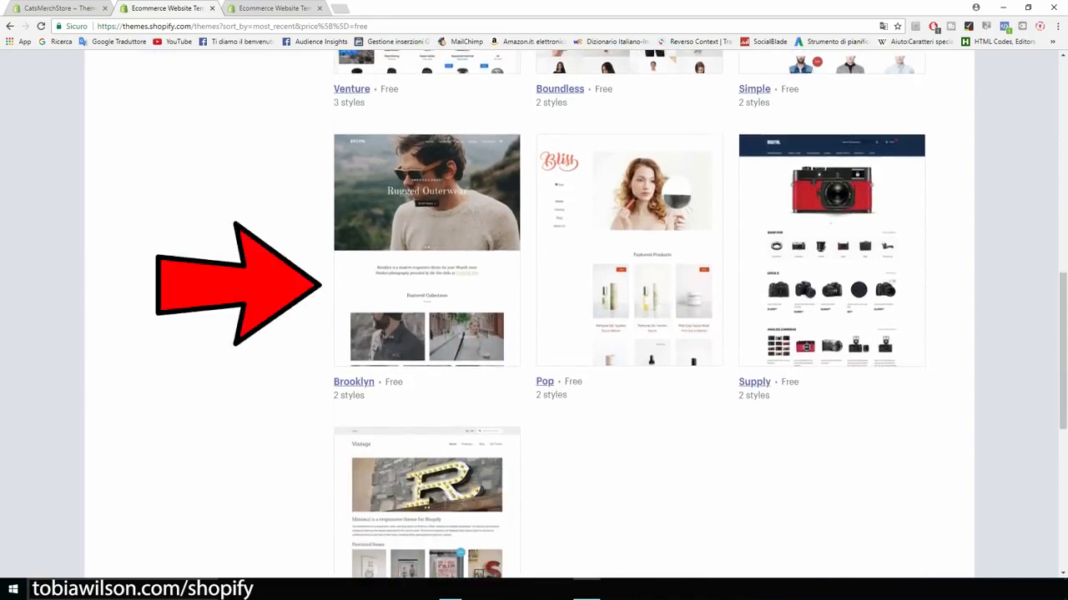
scroll(534, 317, up, 3)
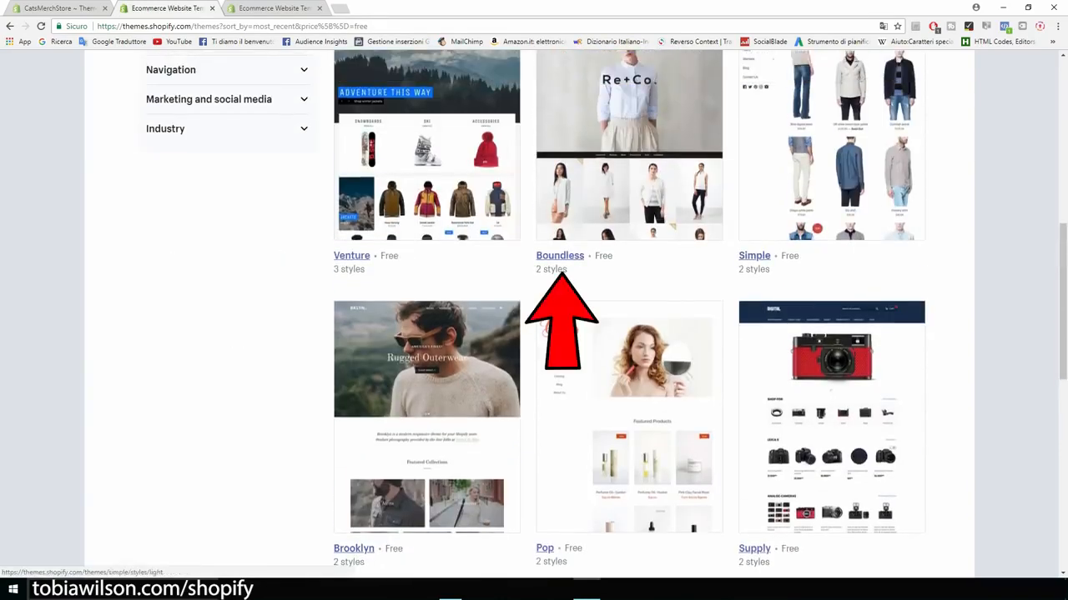
scroll(534, 317, down, 2)
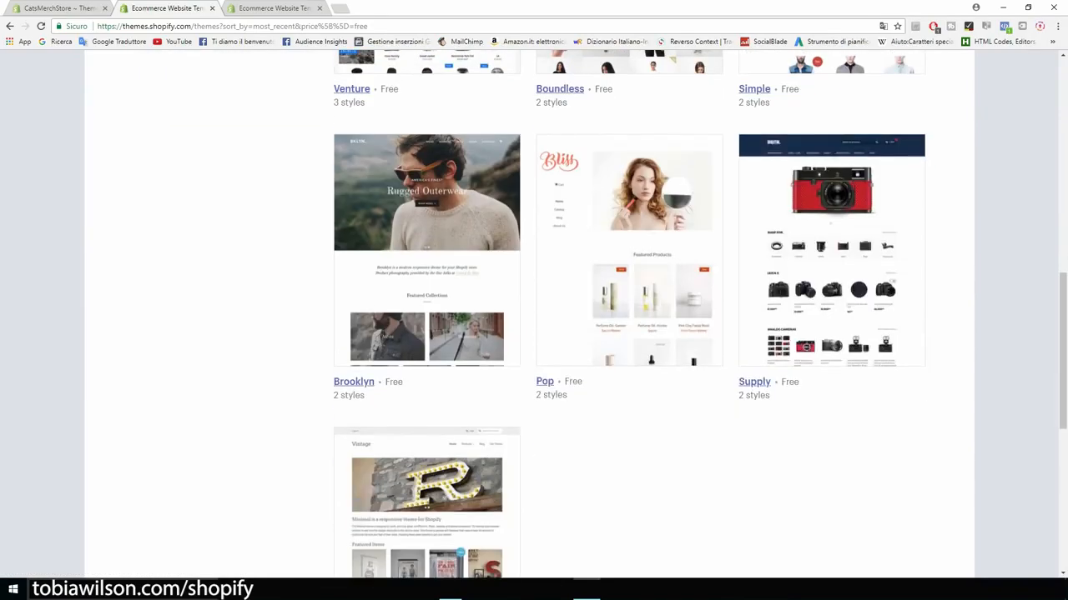
scroll(534, 317, up, 1)
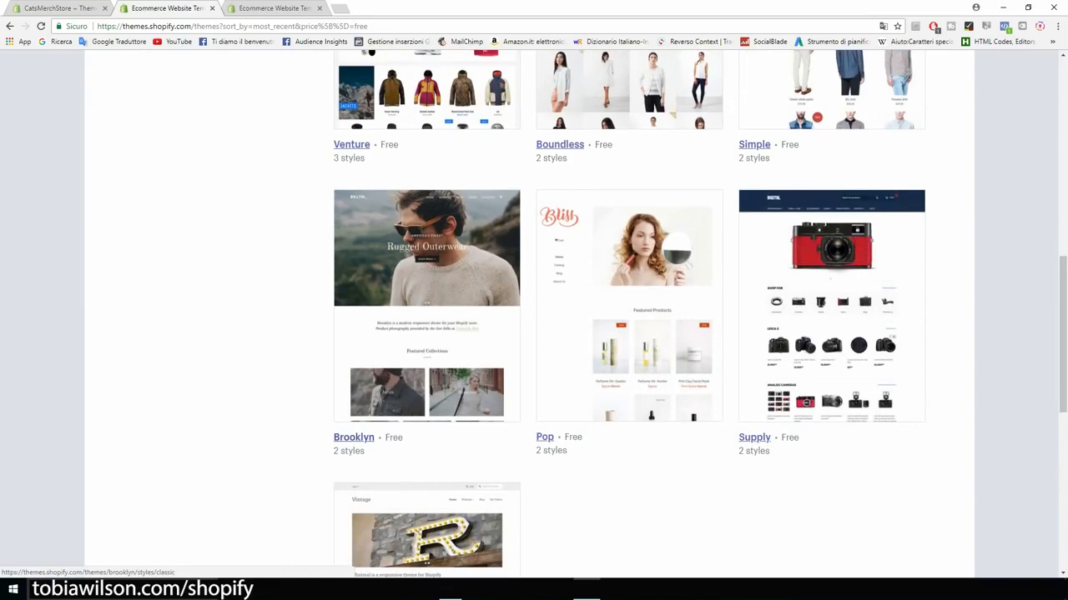
click(353, 438)
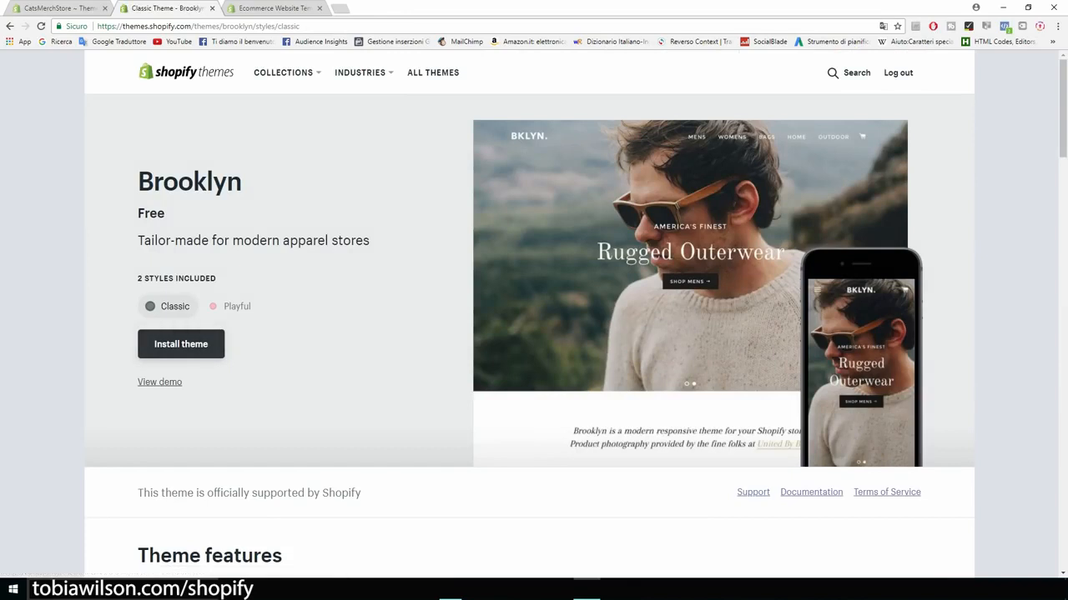
Step: Compare Brooklyn's Playful and Classic styles, install and publish Classic, then open Theme Manager
click(232, 306)
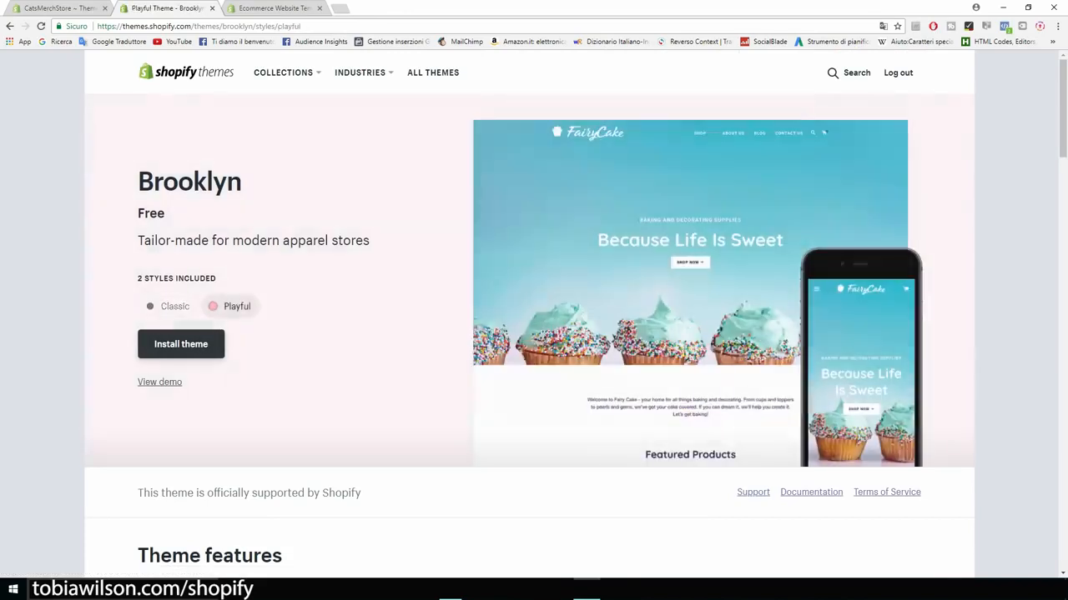
click(169, 306)
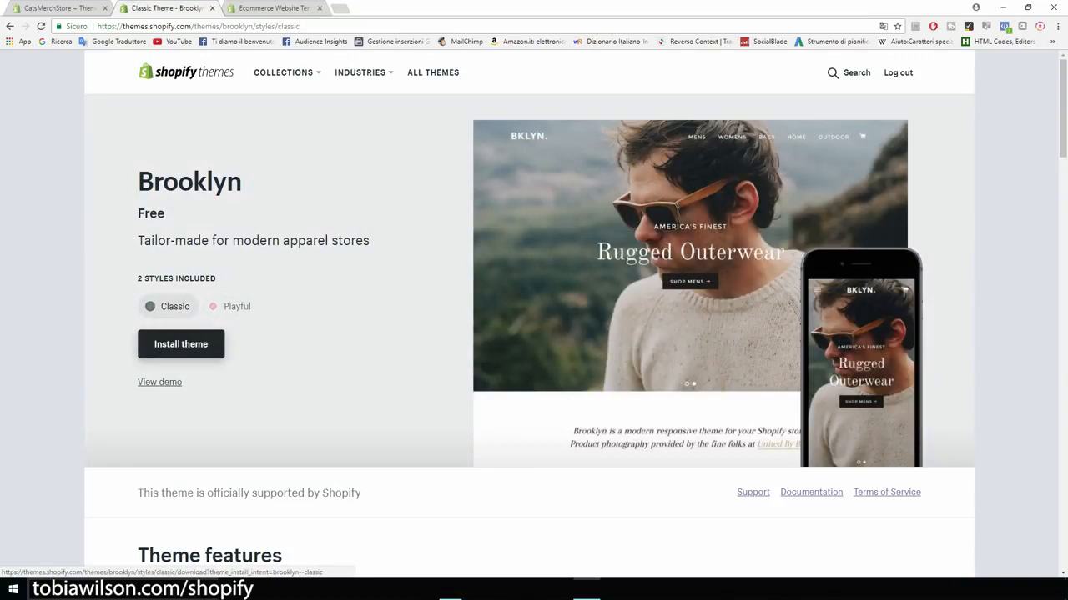
click(181, 344)
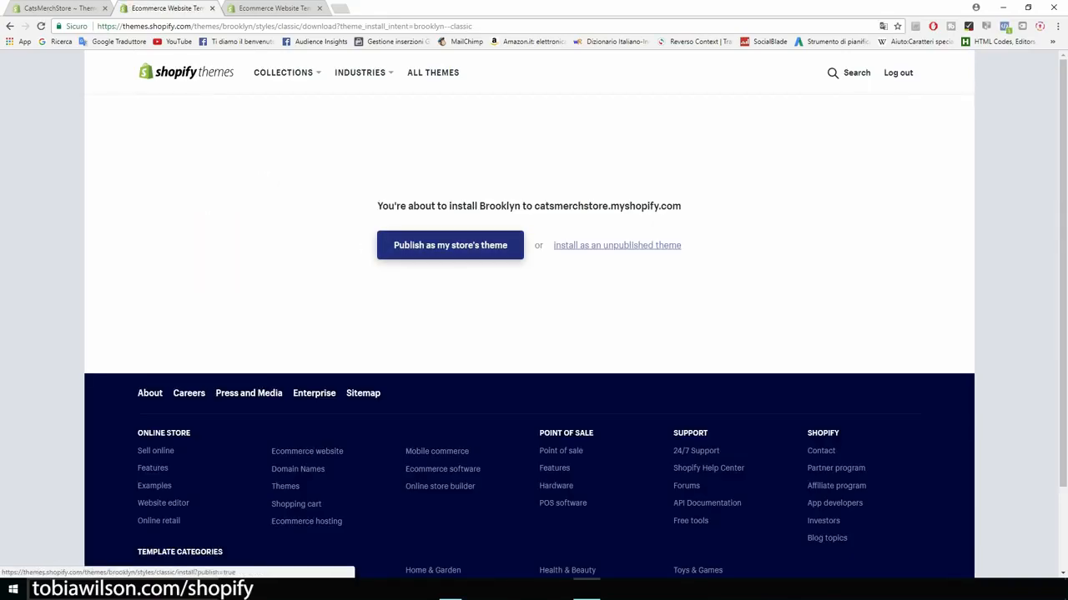
click(450, 245)
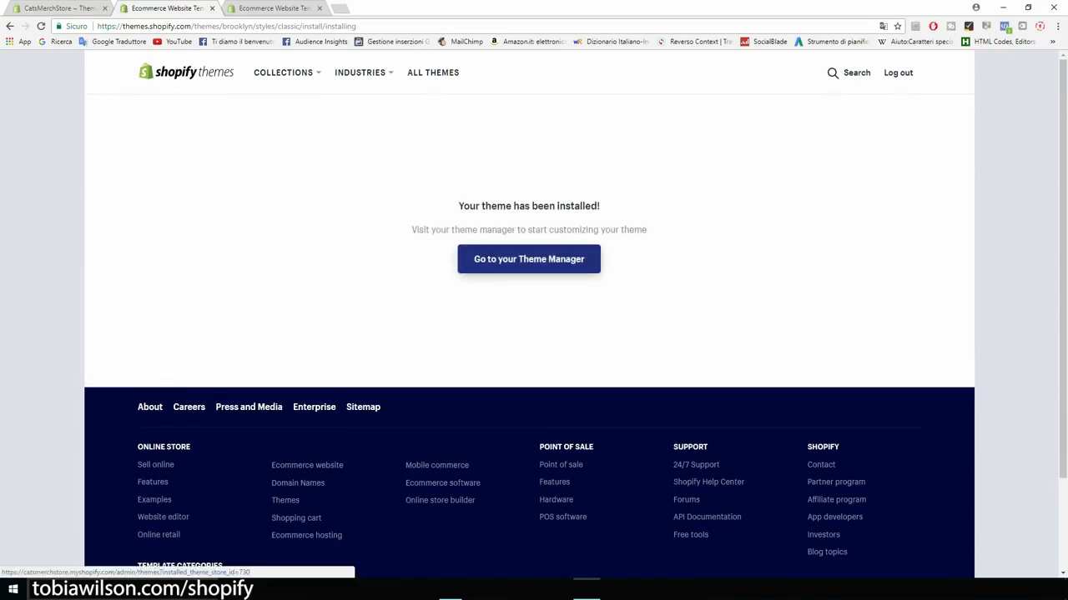
click(529, 258)
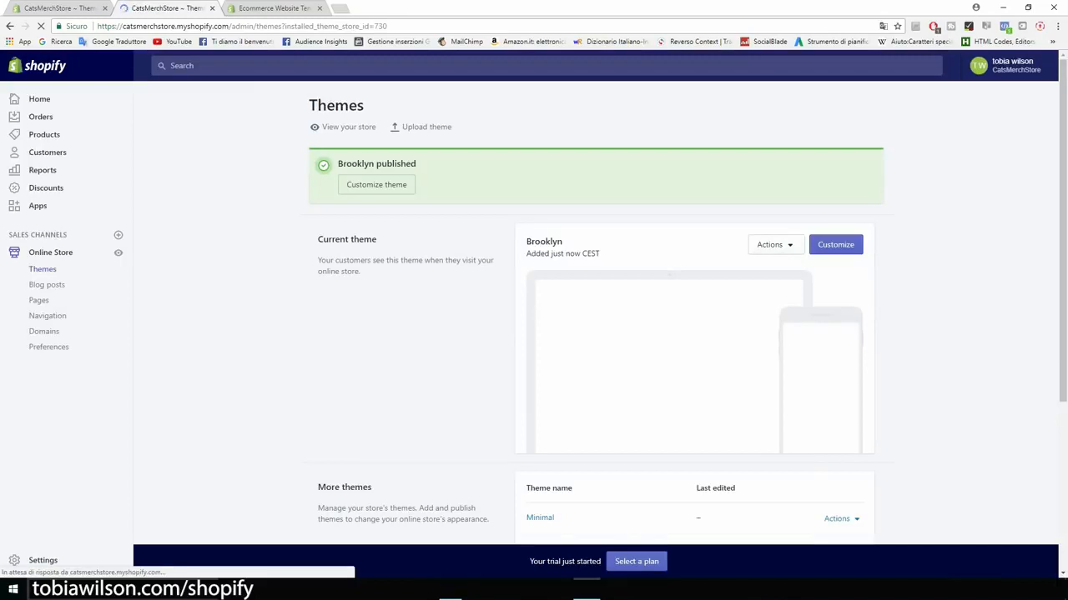
Step: Open the current Brooklyn theme in the theme editor via Customize
scroll(596, 312, down, 1)
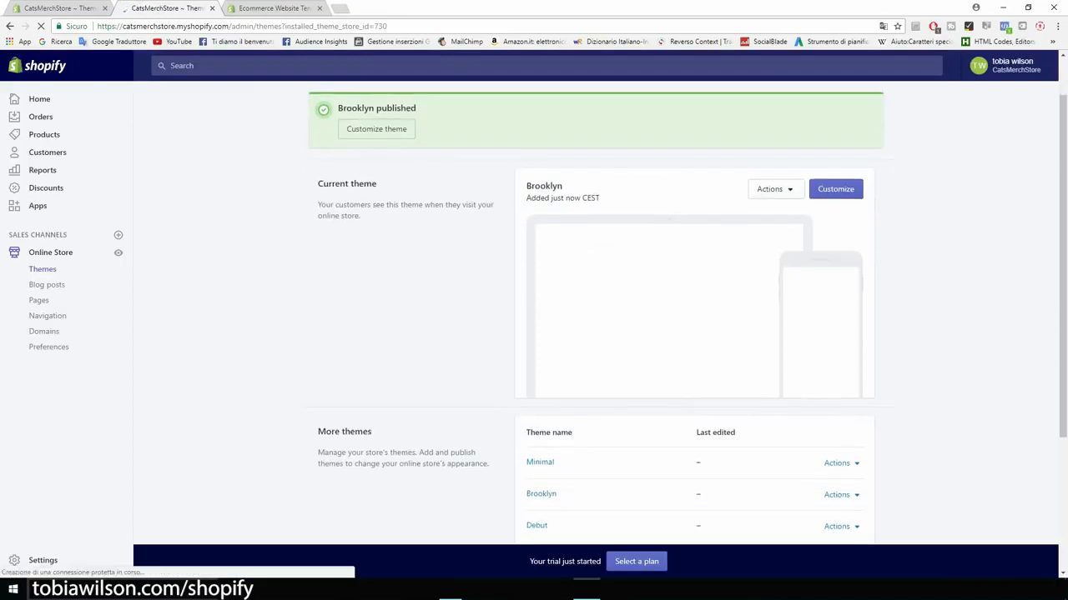
scroll(595, 313, down, 1)
scroll(596, 313, up, 1)
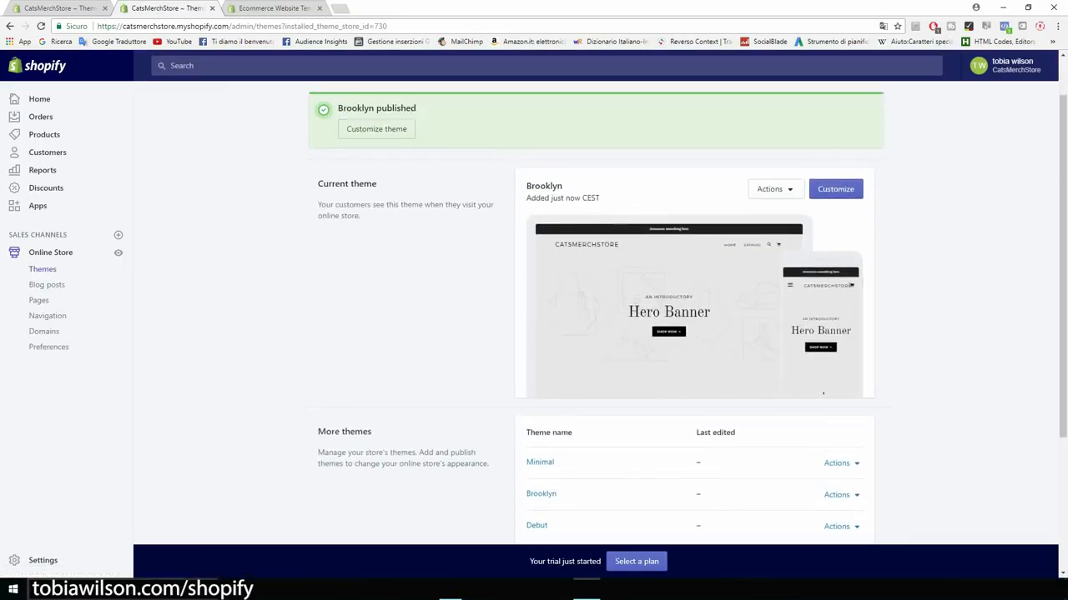
click(836, 189)
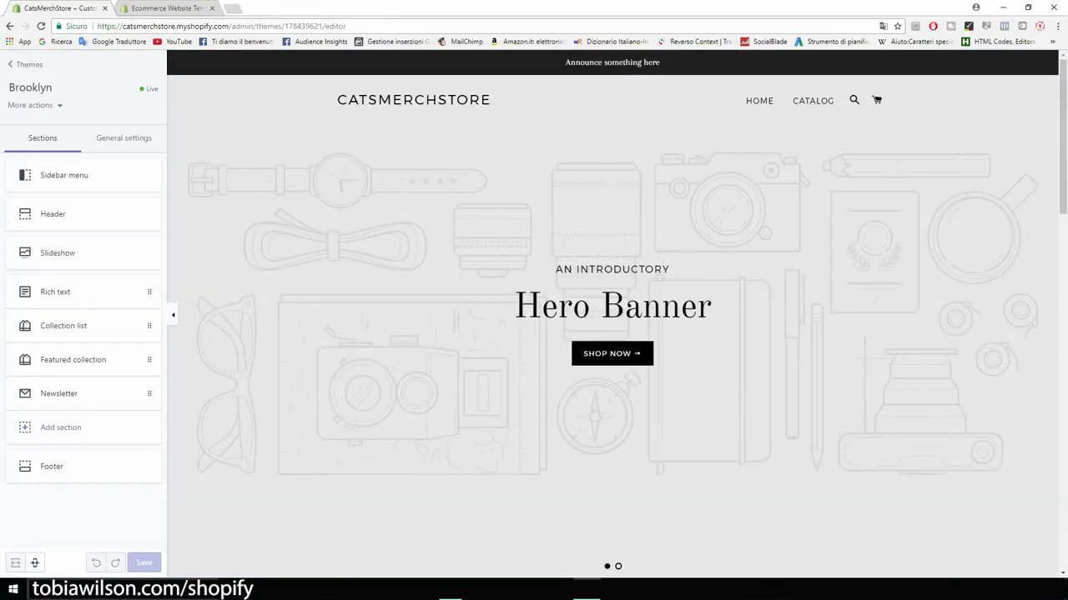
scroll(612, 313, down, 1)
scroll(612, 313, up, 1)
scroll(612, 314, down, 1)
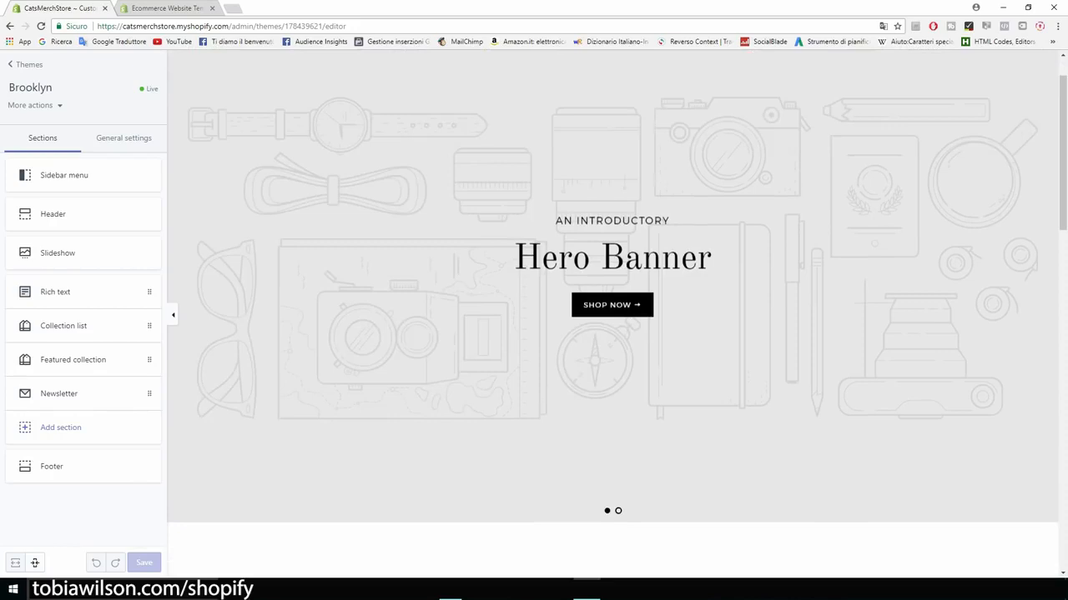
scroll(612, 314, up, 1)
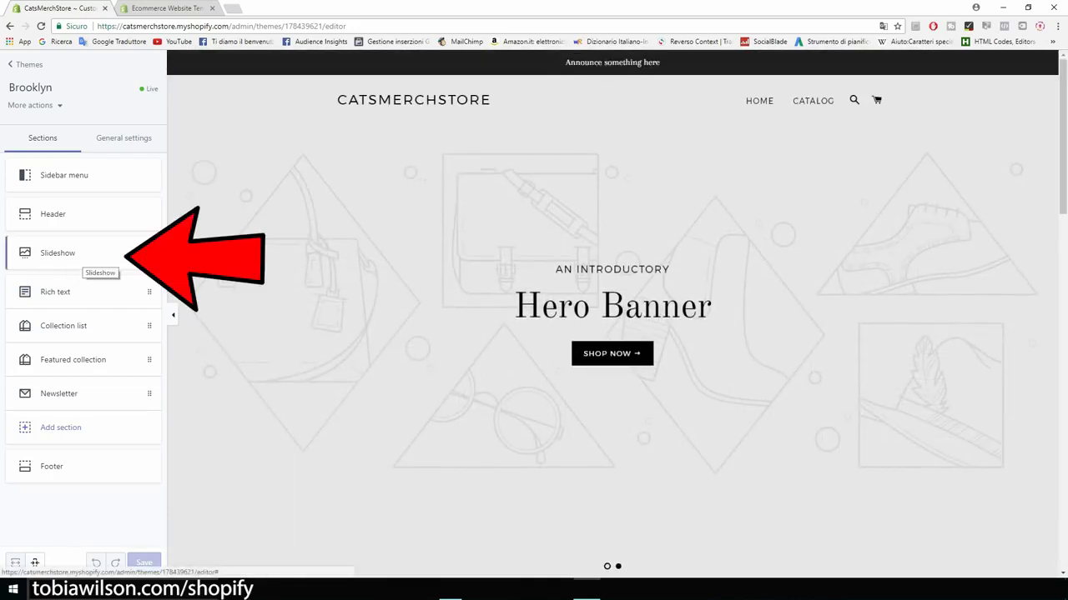
Step: Delete the second slide from the Slideshow section, leaving one slide
click(84, 258)
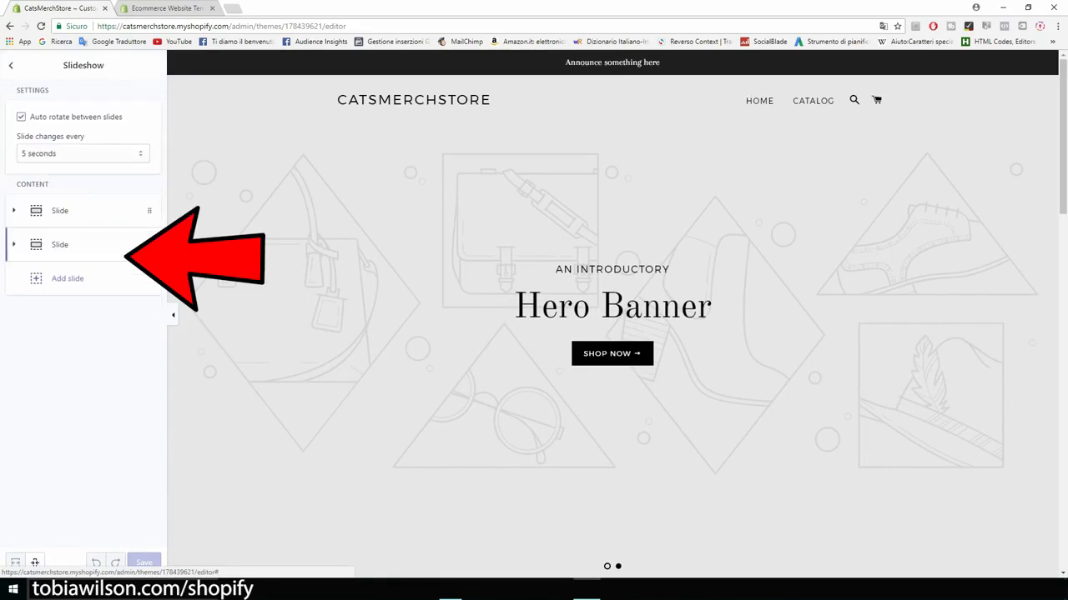
click(76, 245)
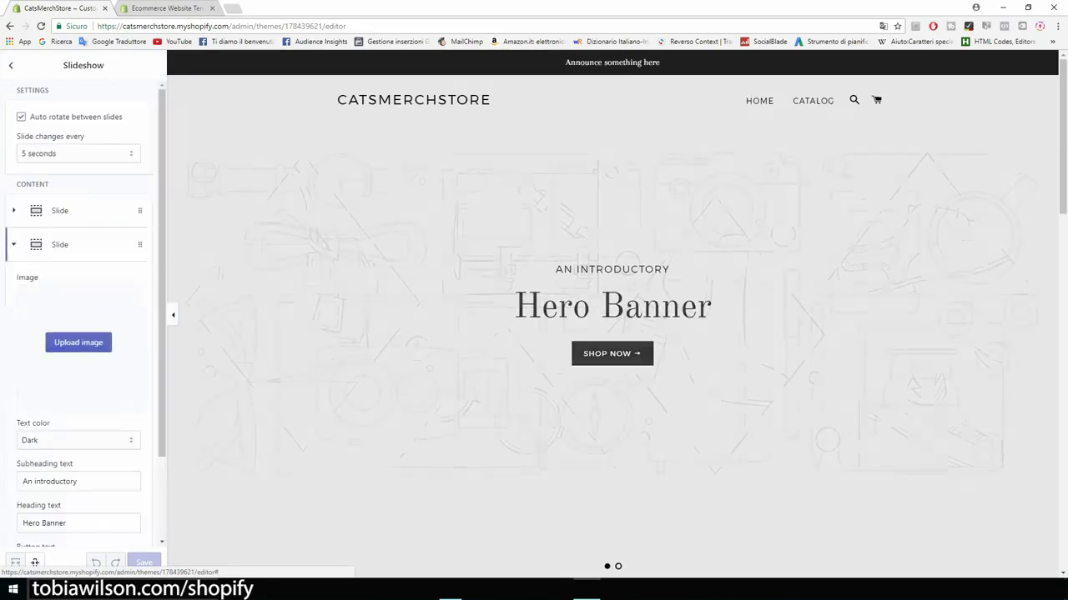
scroll(78, 317, down, 3)
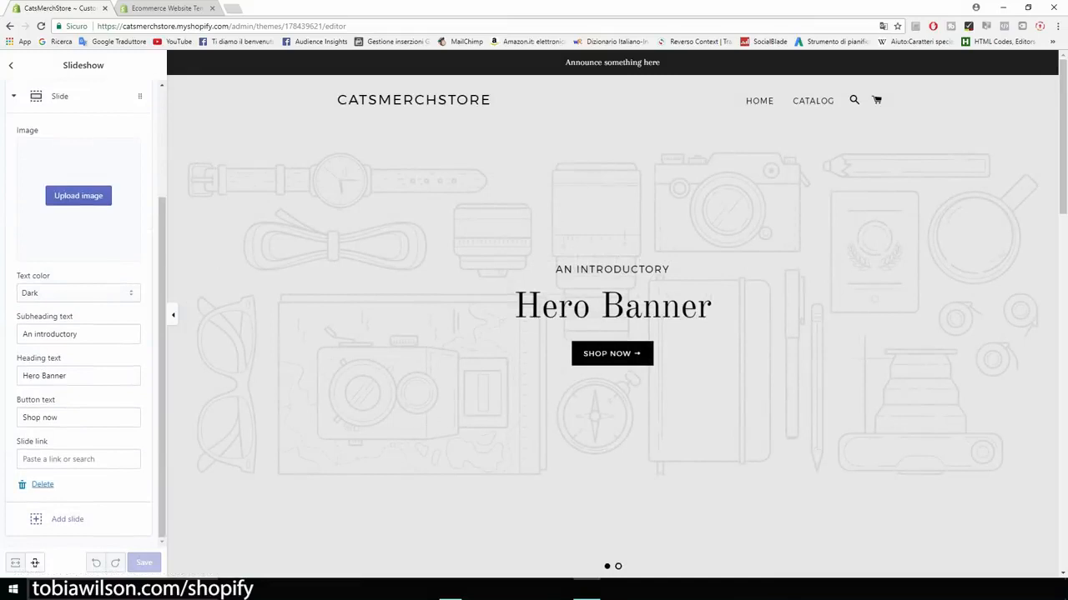
click(42, 486)
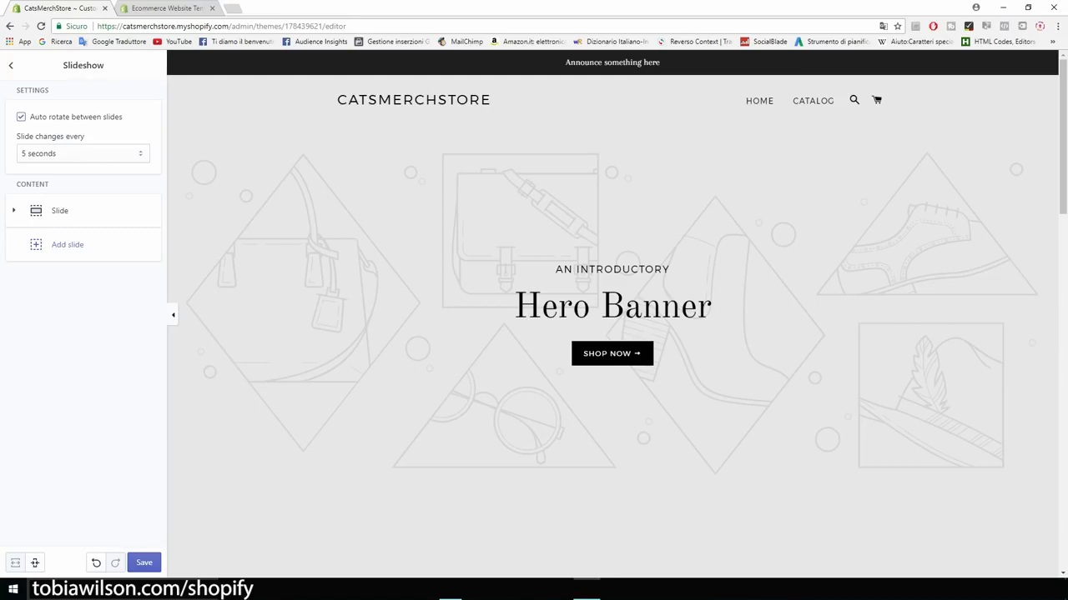
click(11, 65)
scroll(612, 313, down, 8)
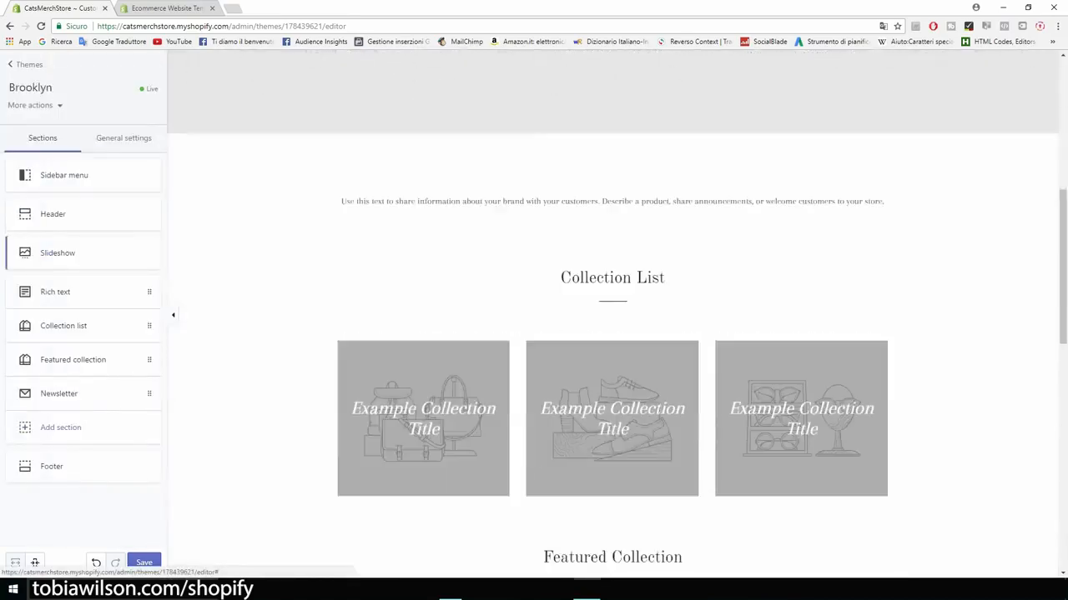
scroll(612, 314, down, 2)
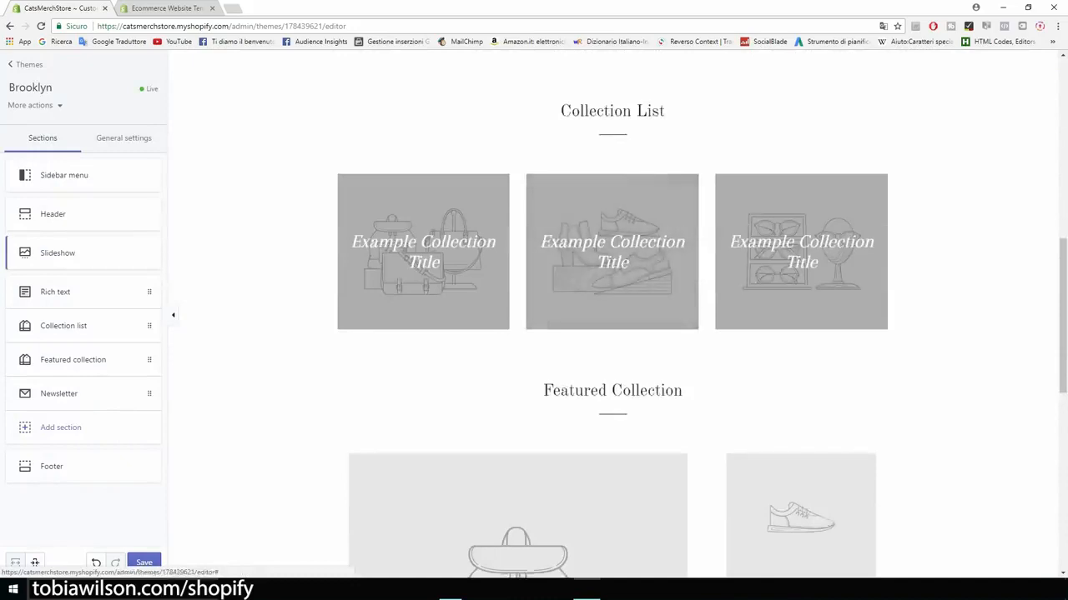
scroll(612, 314, down, 2)
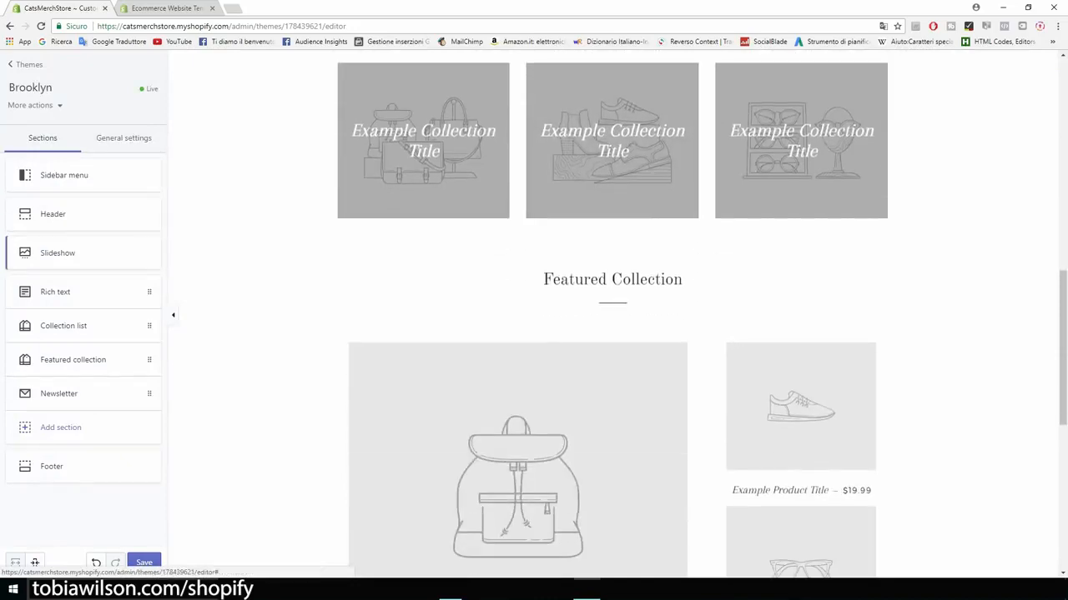
drag(543, 279, 682, 279)
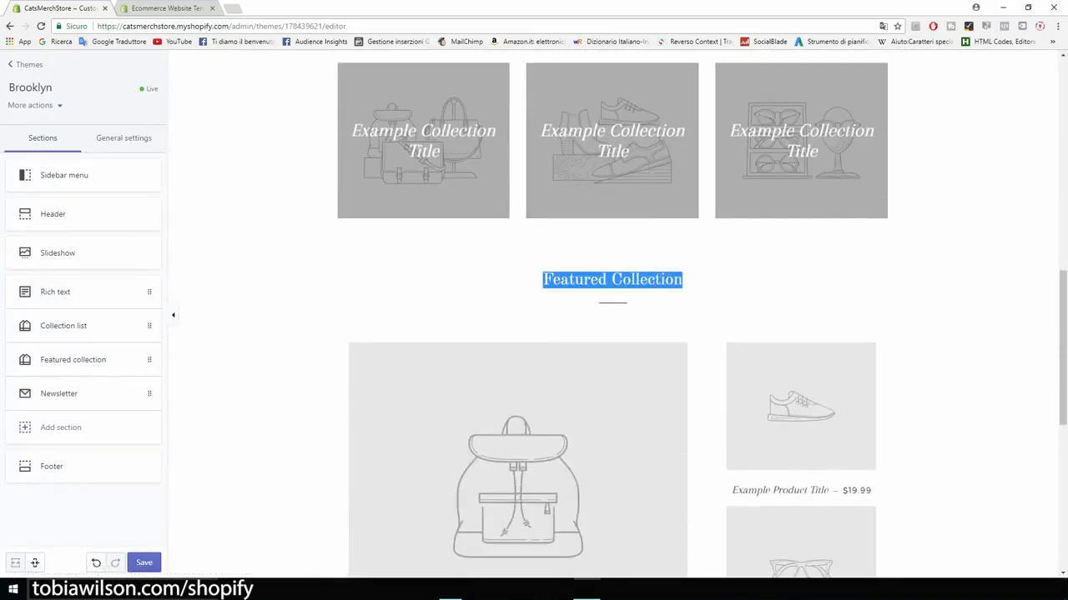
scroll(612, 314, up, 3)
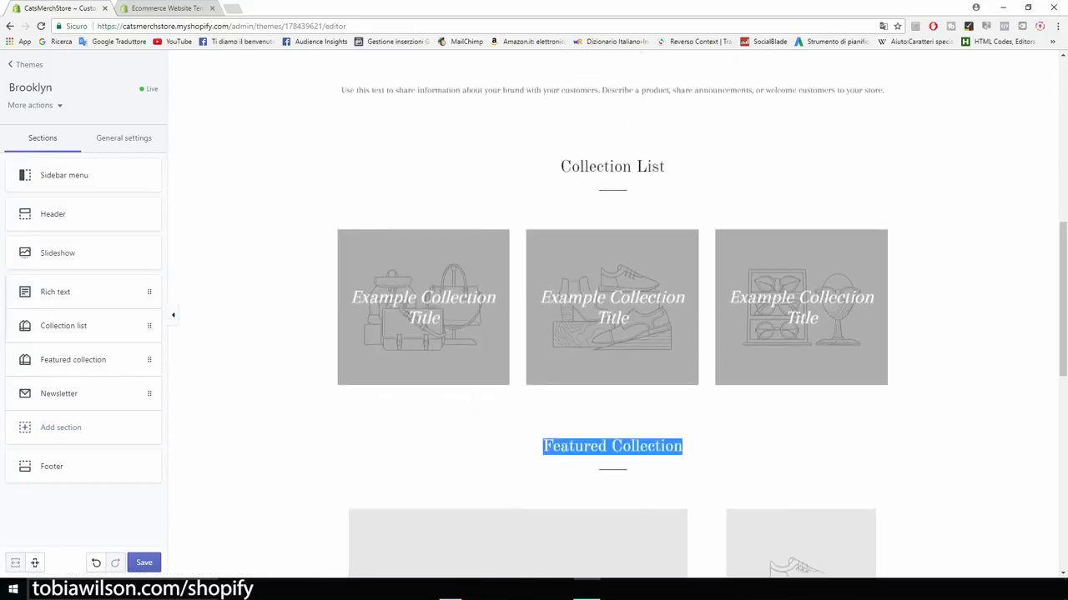
click(79, 326)
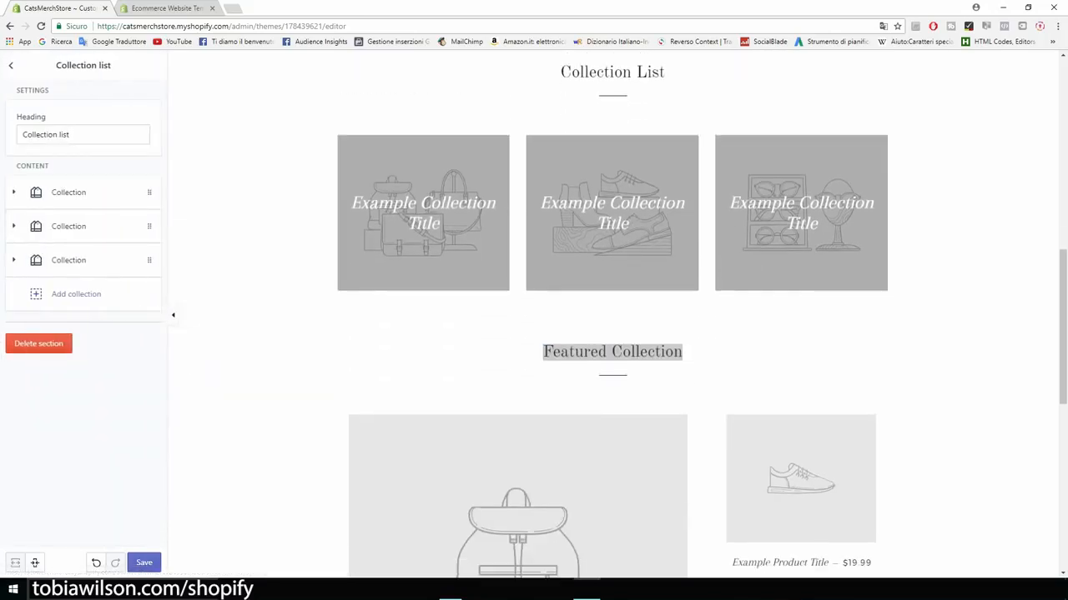
click(38, 343)
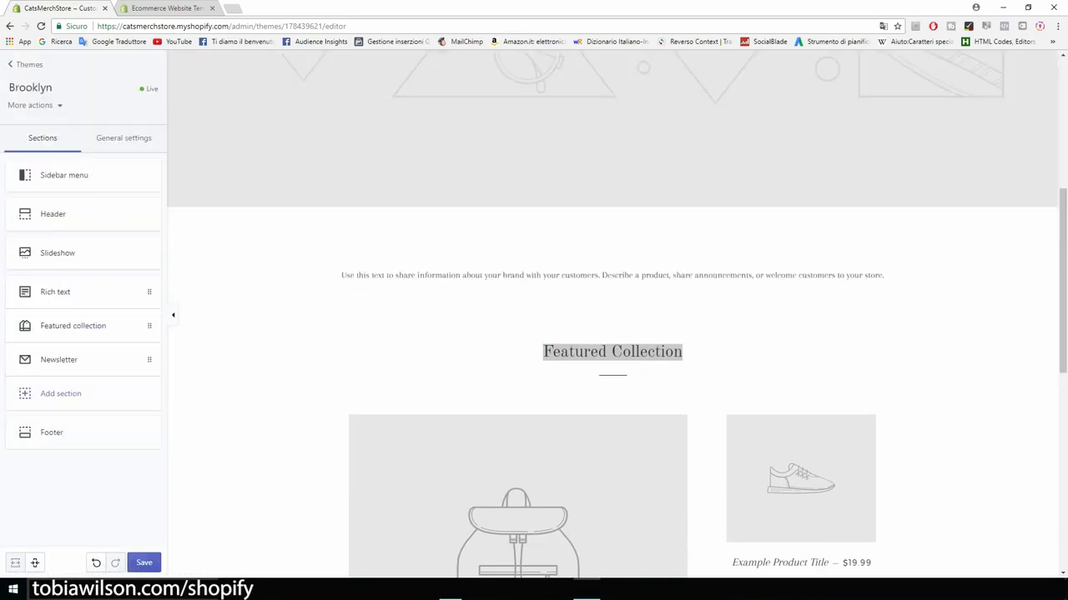
click(143, 562)
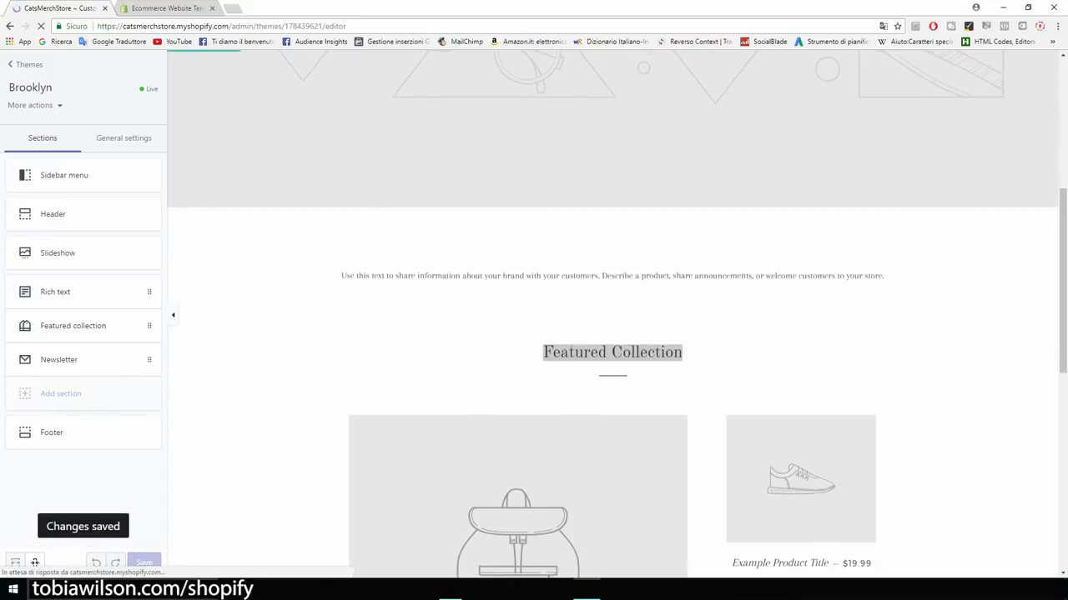
scroll(612, 315, up, 1)
scroll(612, 314, down, 7)
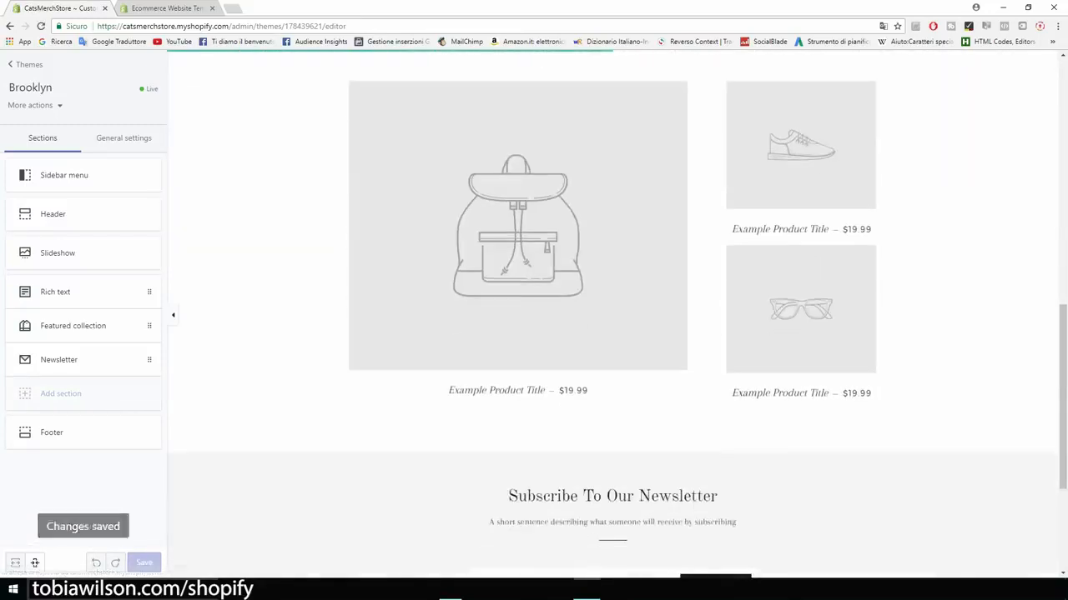
scroll(612, 314, up, 8)
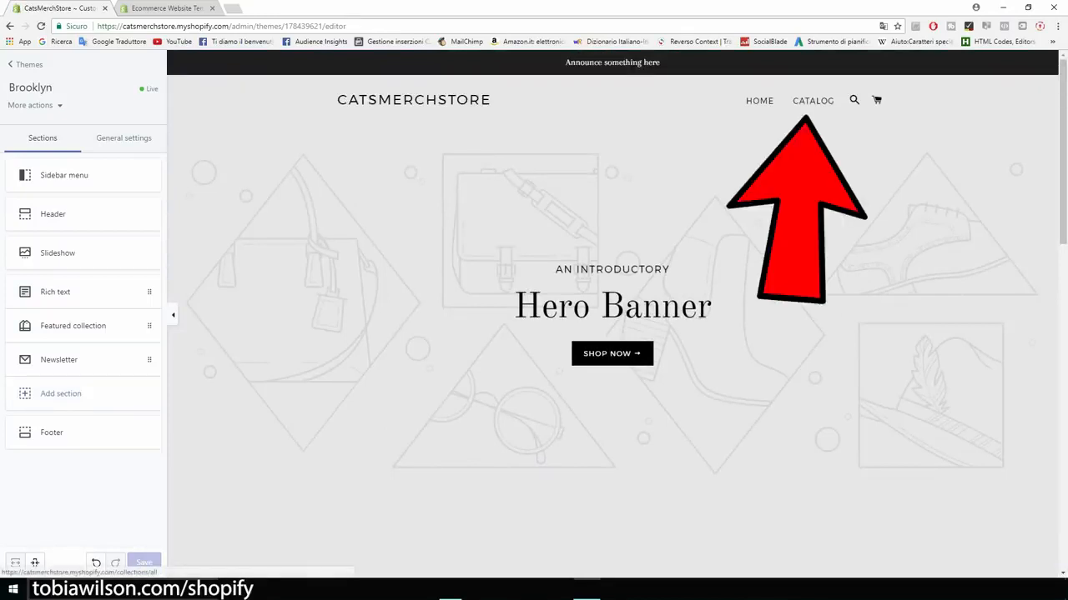
scroll(612, 315, down, 5)
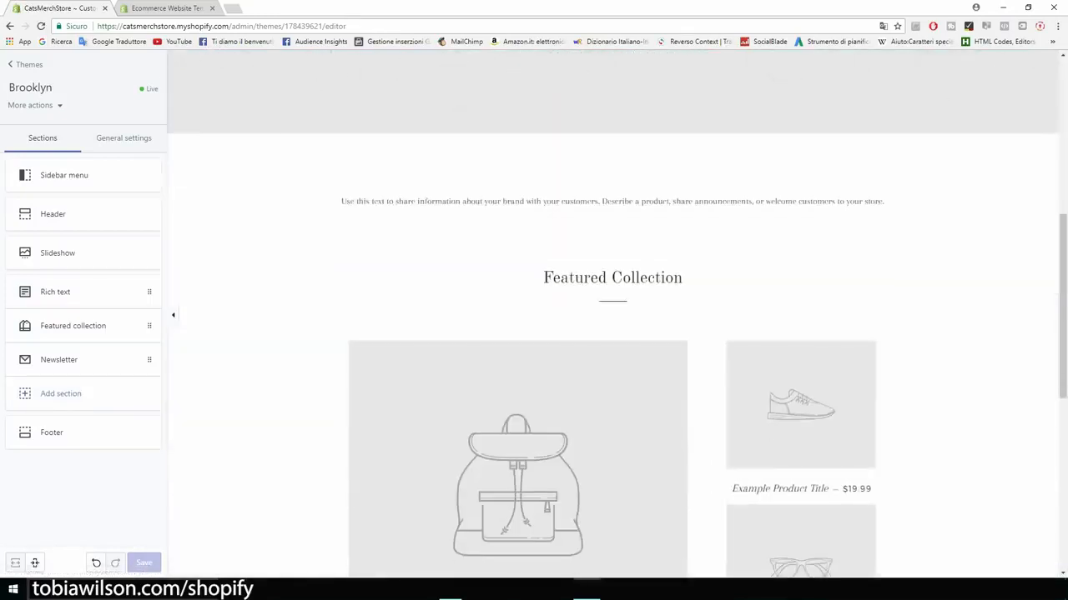
scroll(612, 314, up, 5)
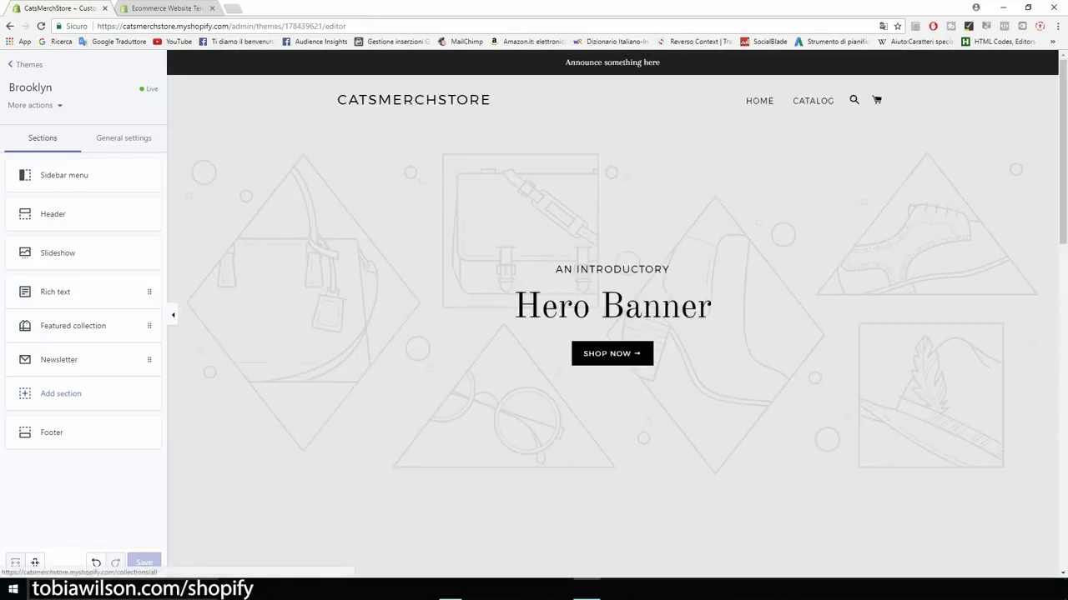
scroll(612, 315, down, 8)
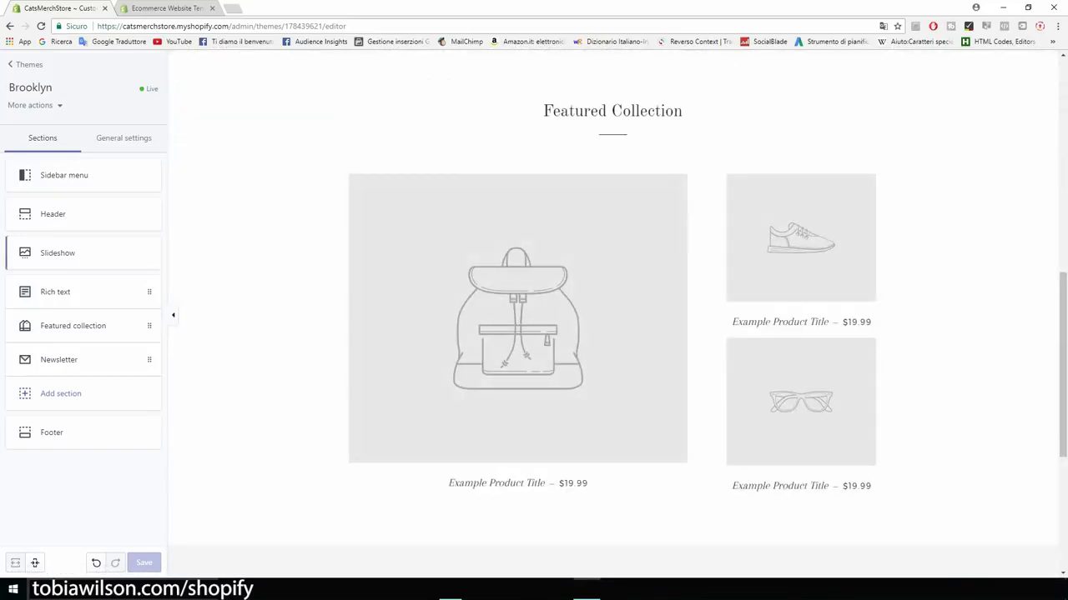
Step: Change the Featured collection heading to 'Our Products'
click(73, 326)
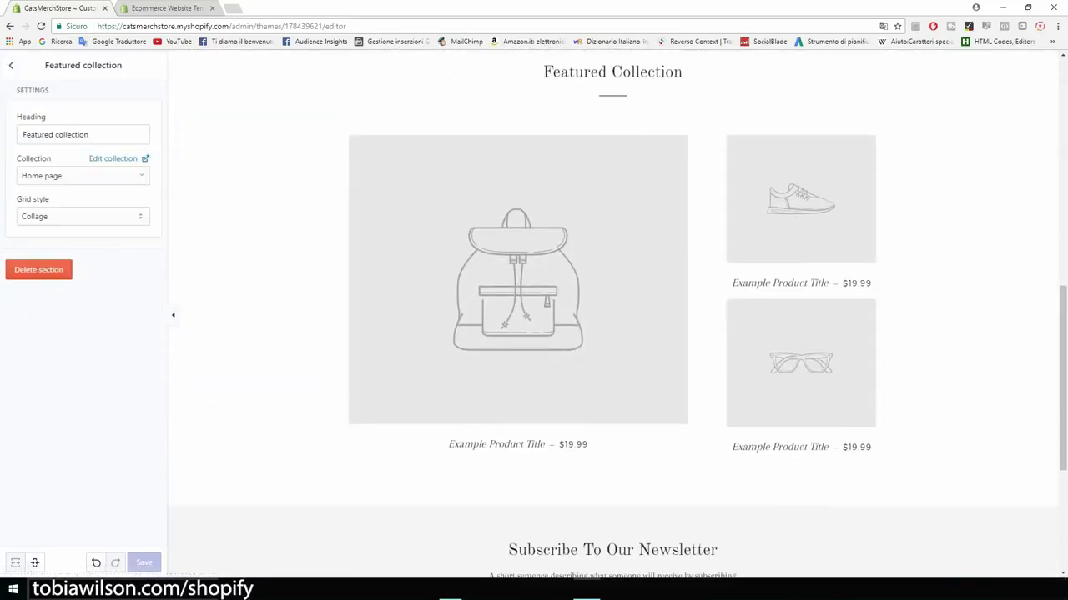
triple_click(57, 135)
text(Our )
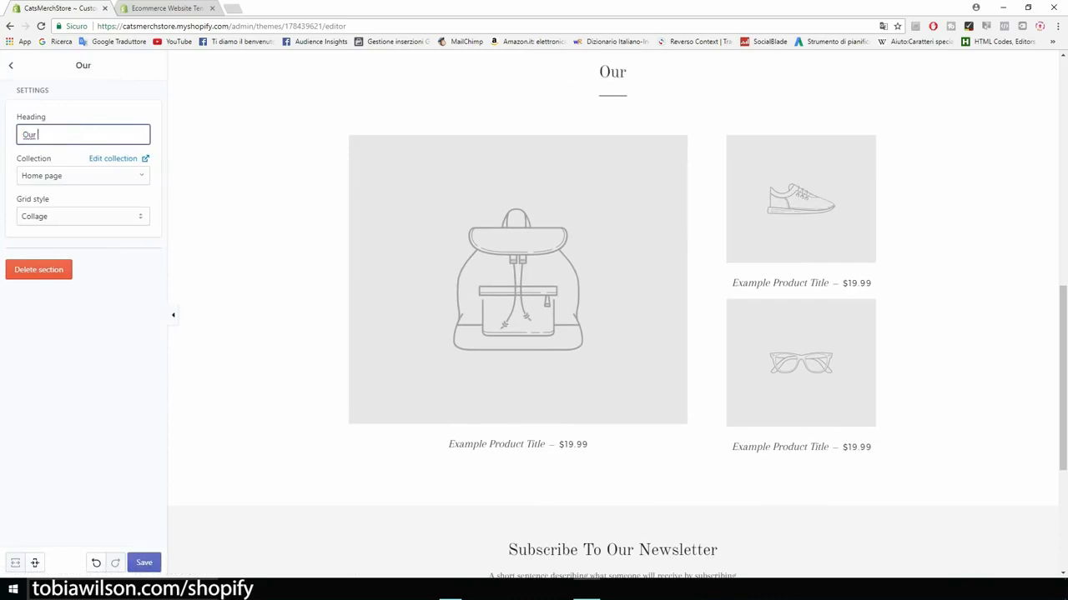
text(Products)
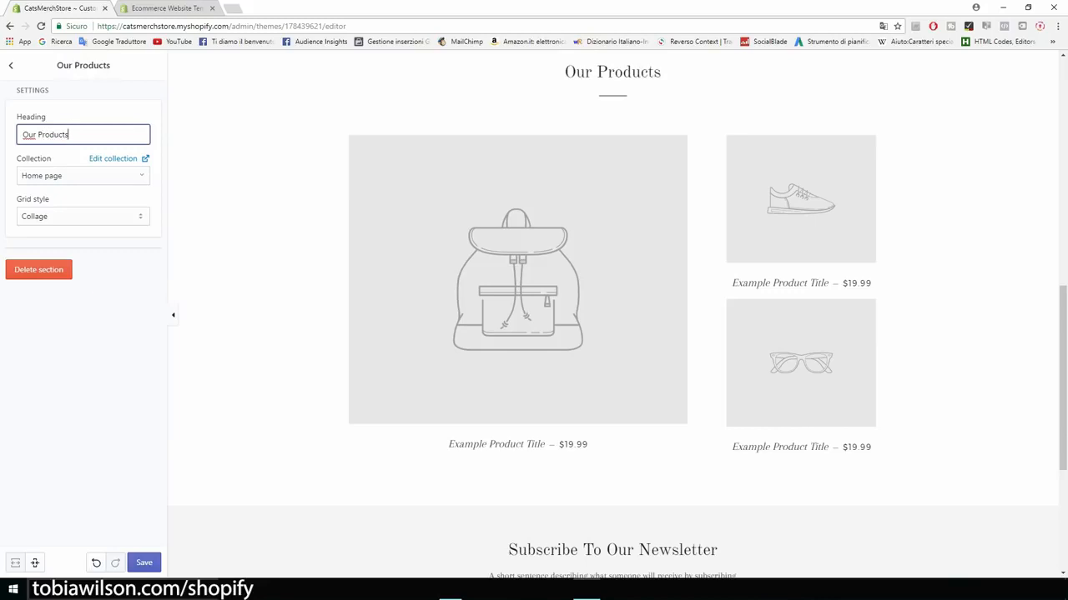
key(Return)
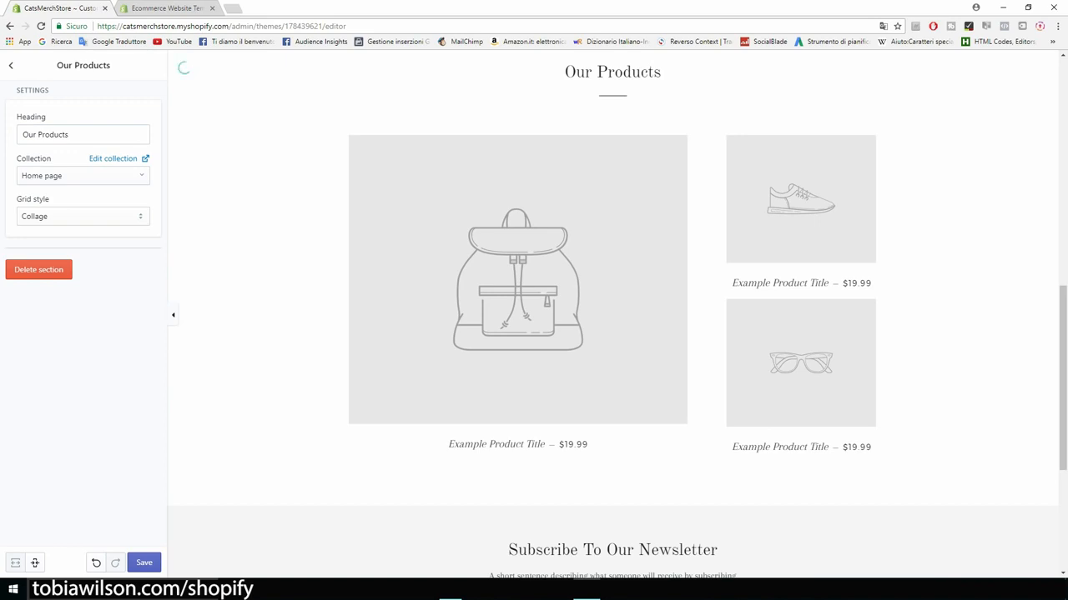
Step: Set the product layout to Grid and save the theme changes
click(83, 216)
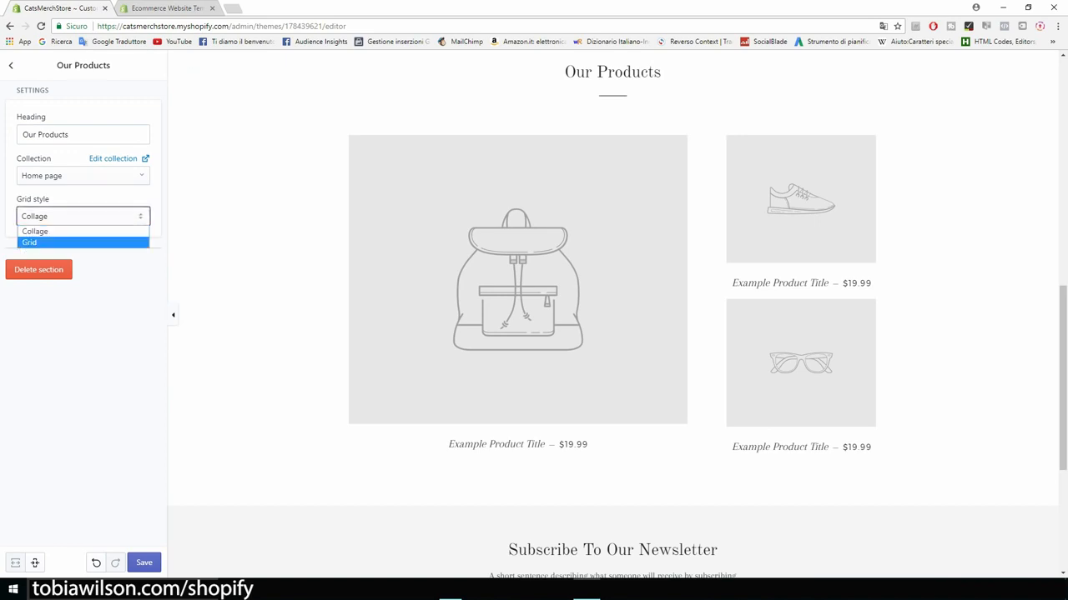
key(Return)
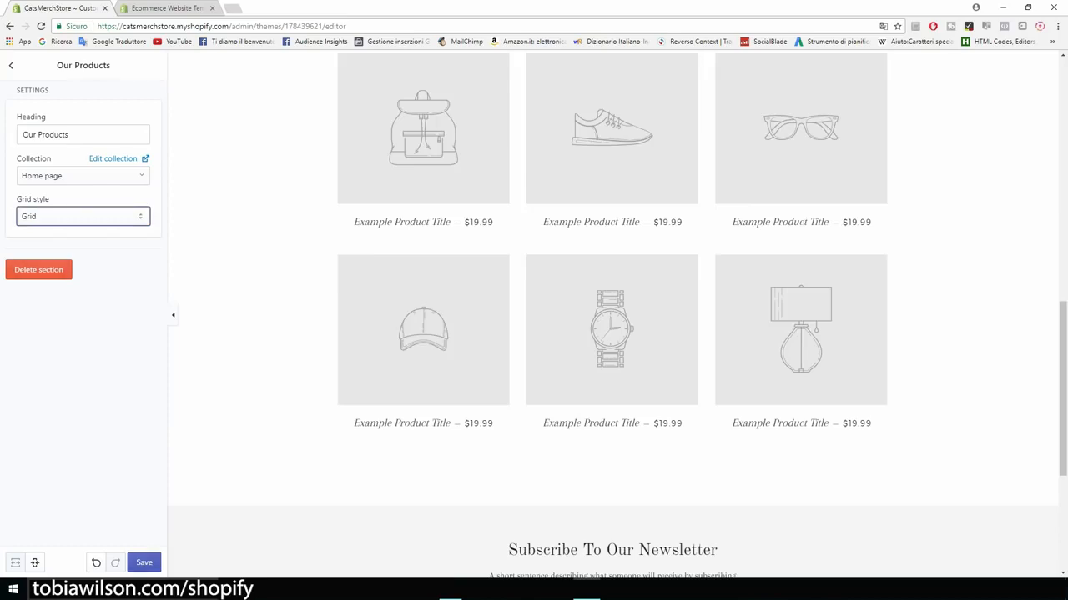
click(144, 563)
key(ctrl+plus)
key(ctrl+plus)
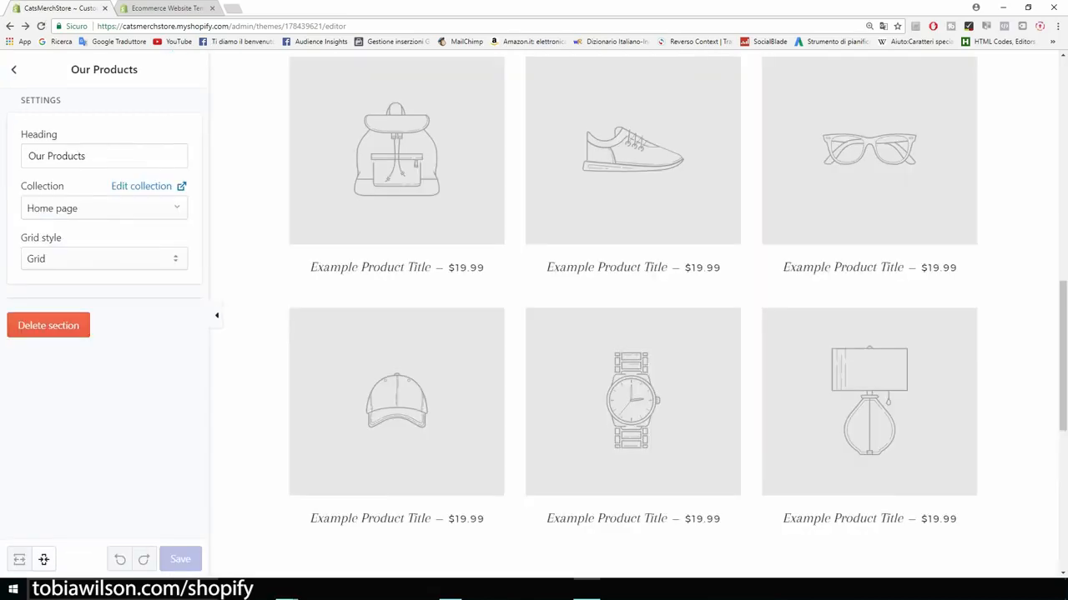
scroll(634, 313, up, 14)
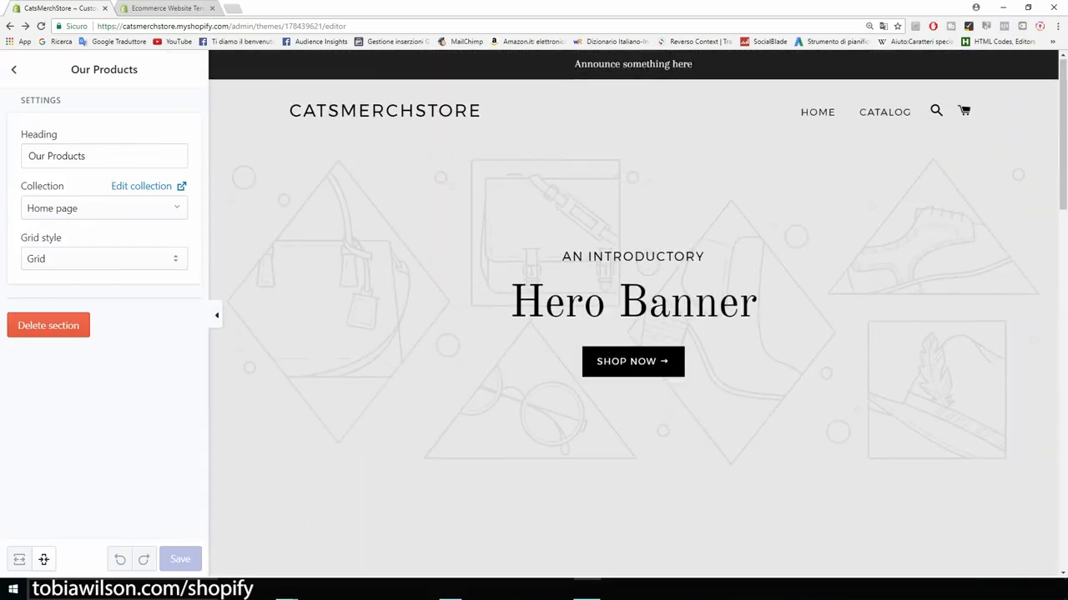
scroll(634, 314, down, 6)
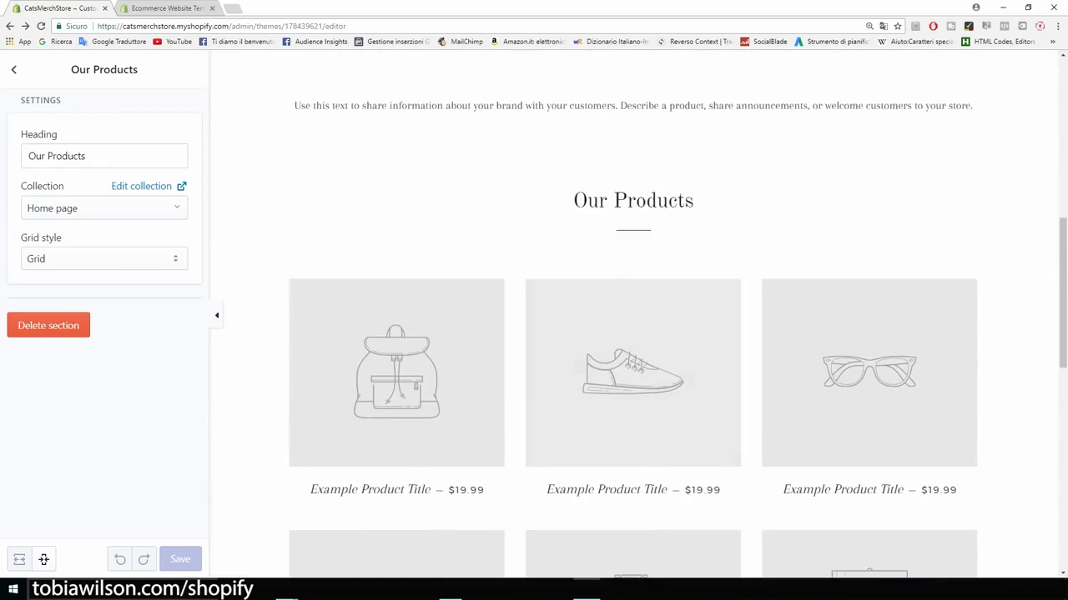
scroll(634, 314, up, 2)
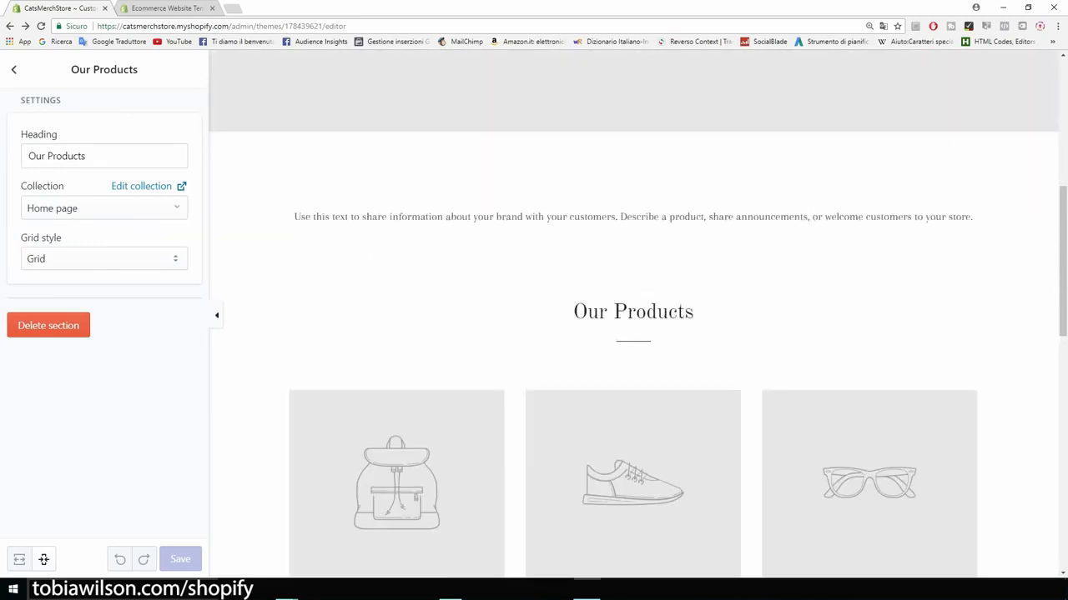
Step: Delete the Rich text section from the home page and review the result
click(14, 70)
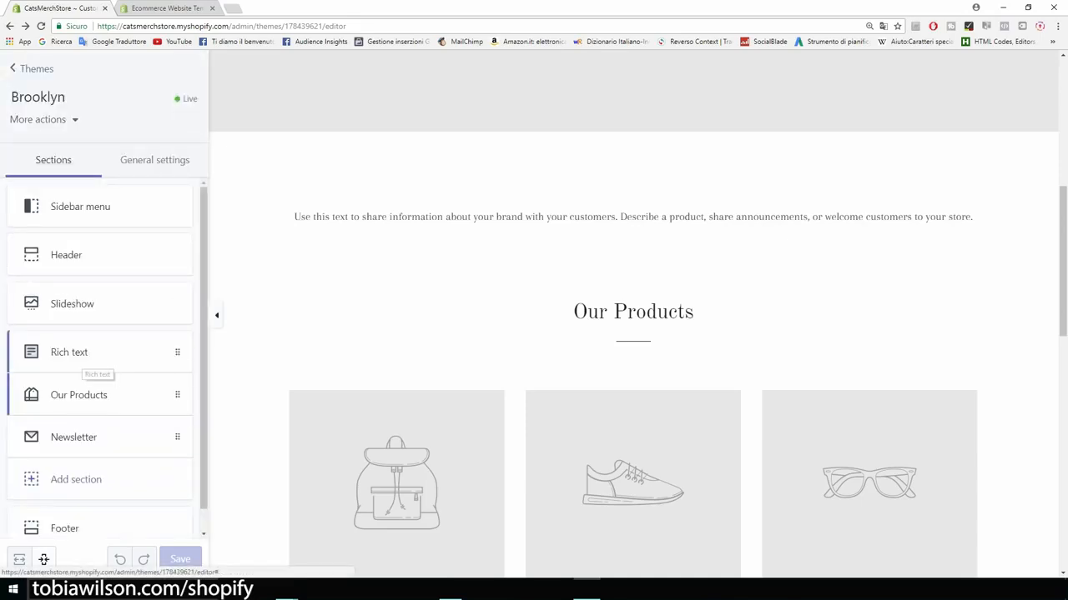
click(84, 357)
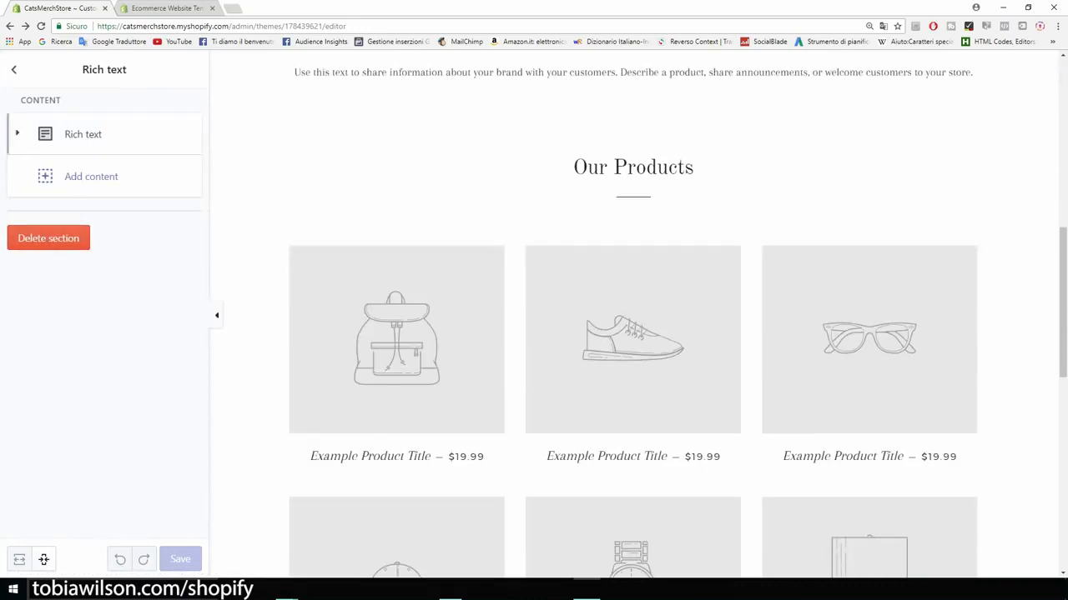
click(83, 134)
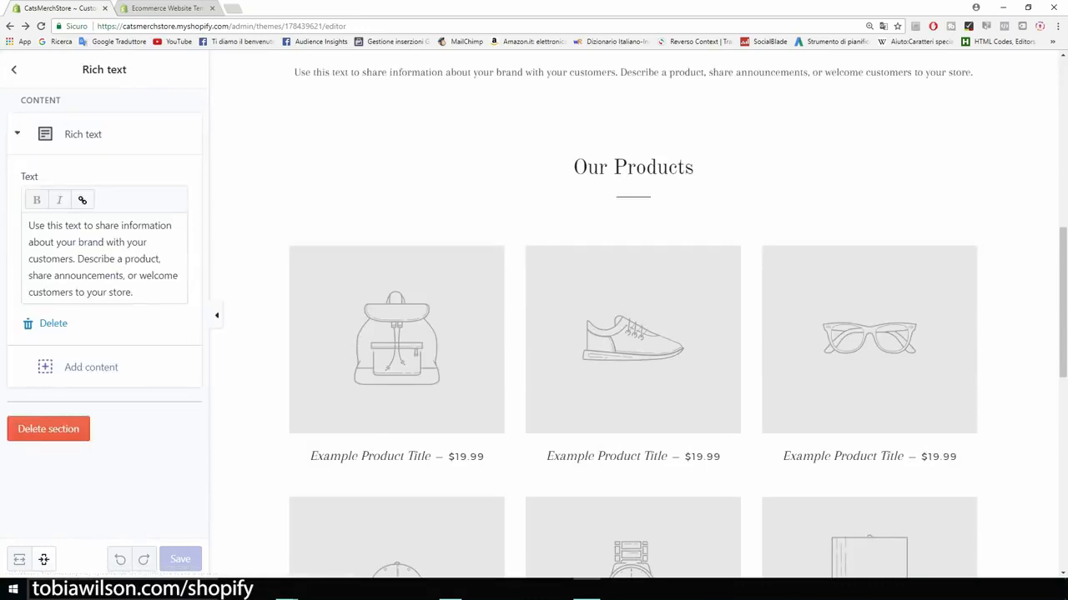
drag(133, 292, 27, 223)
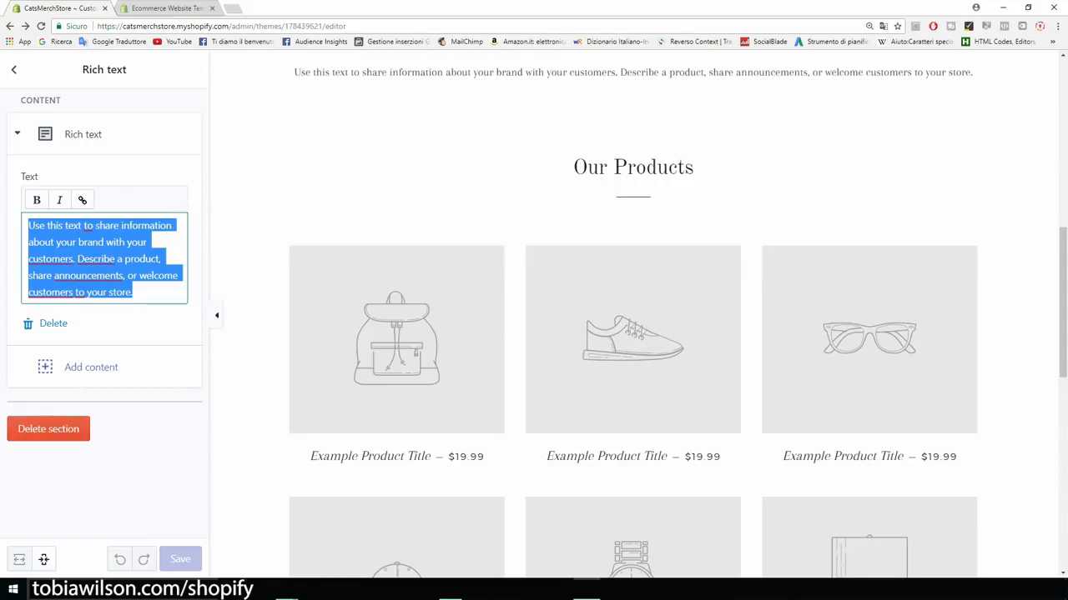
click(49, 428)
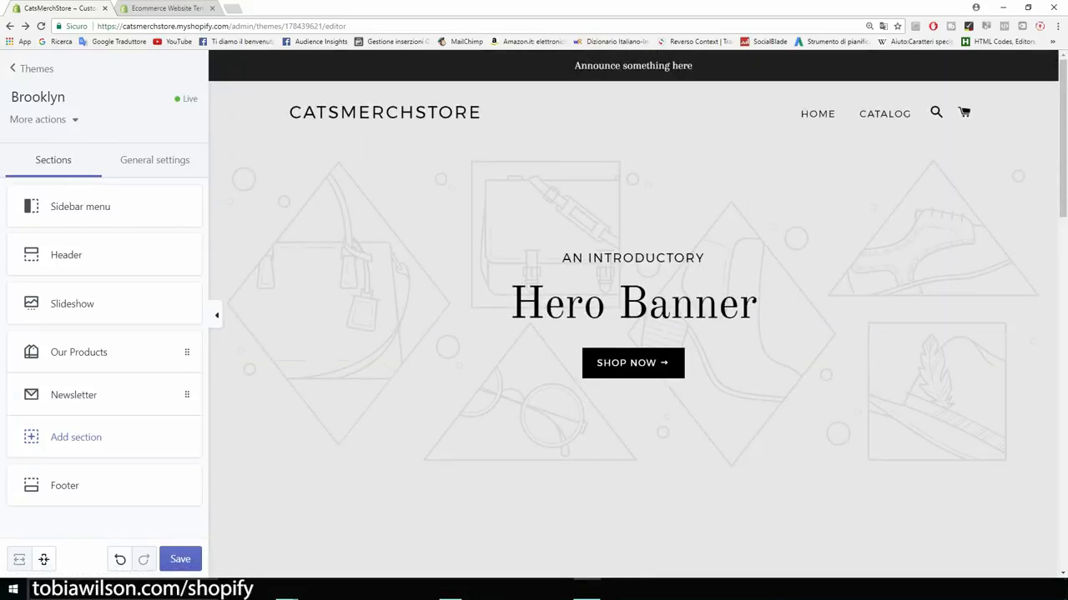
scroll(633, 314, down, 7)
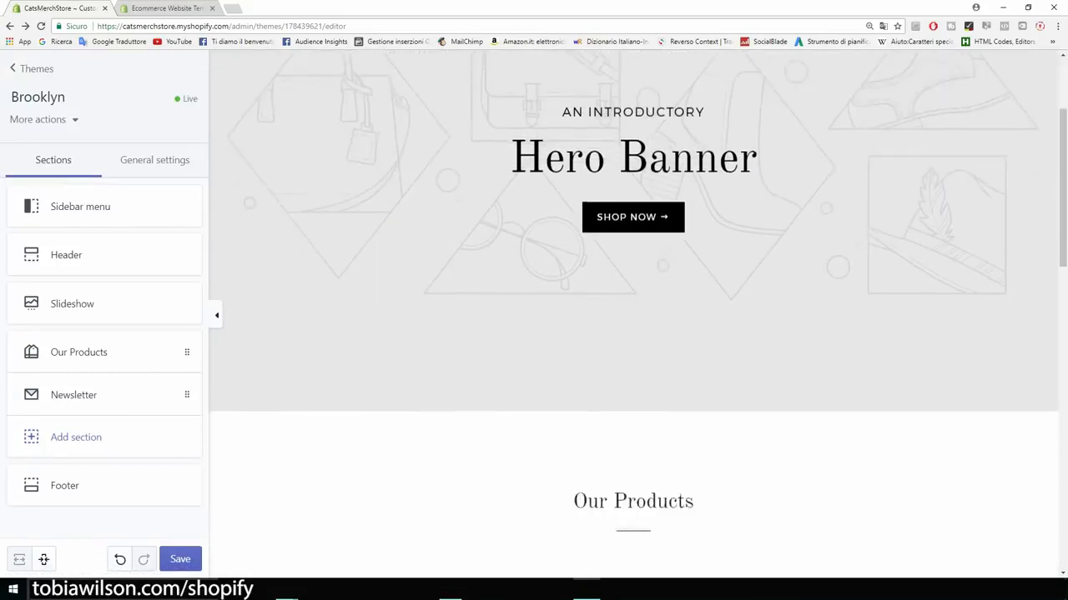
scroll(633, 313, down, 4)
scroll(633, 313, up, 11)
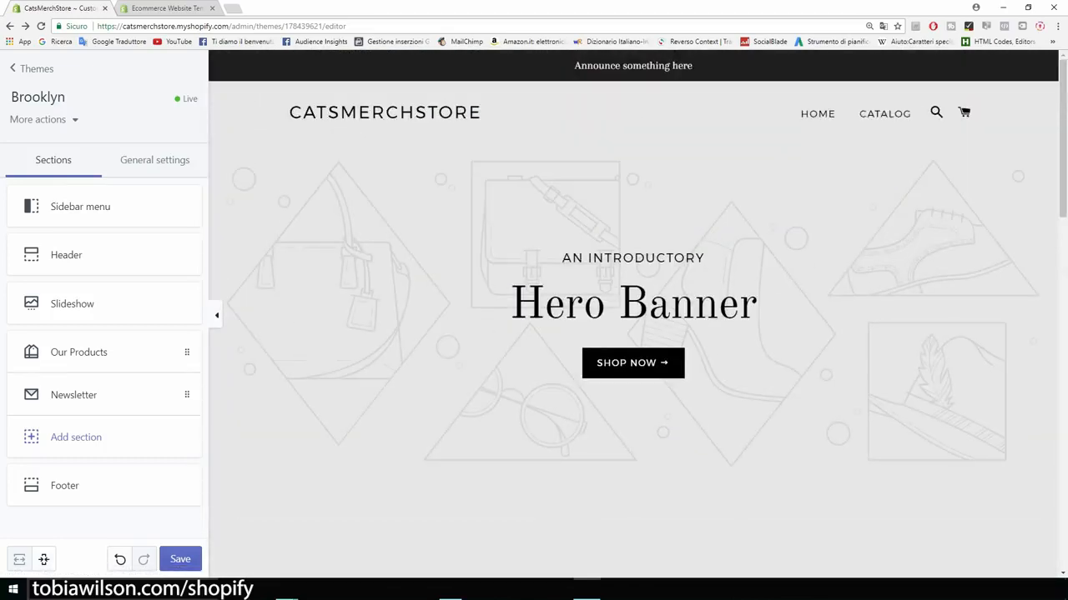
scroll(633, 313, down, 1)
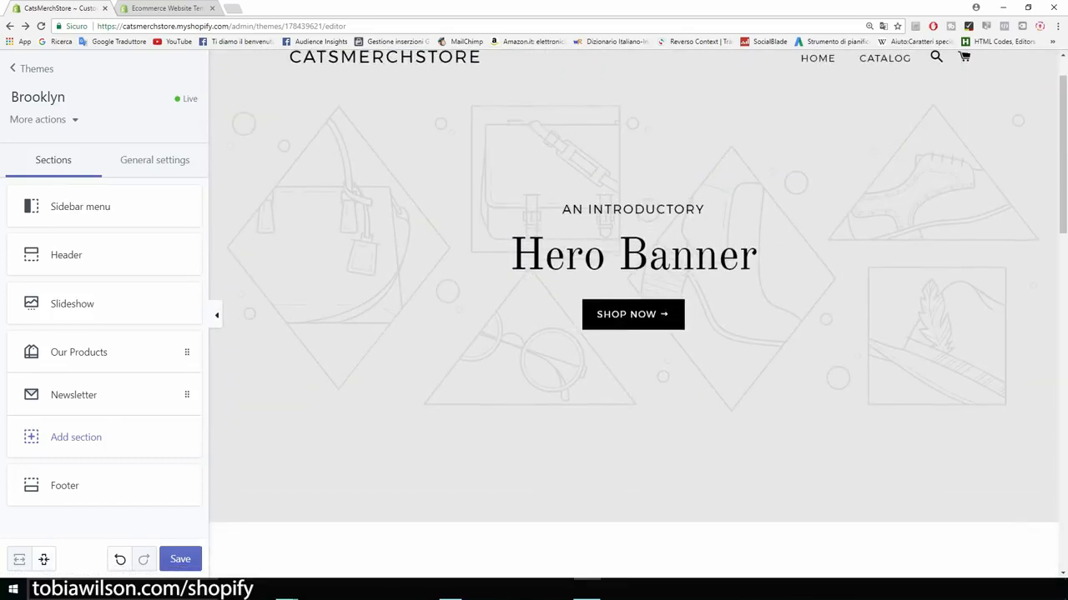
scroll(633, 313, up, 1)
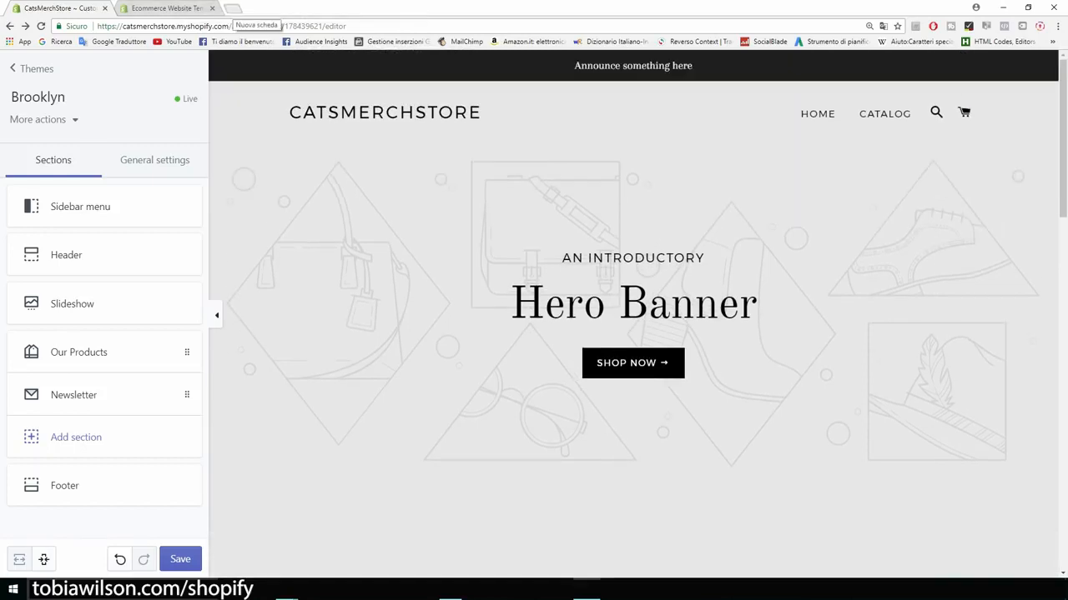
click(231, 8)
Step: Go to Google Images and search for cats with the page zoomed to 150%
text(google)
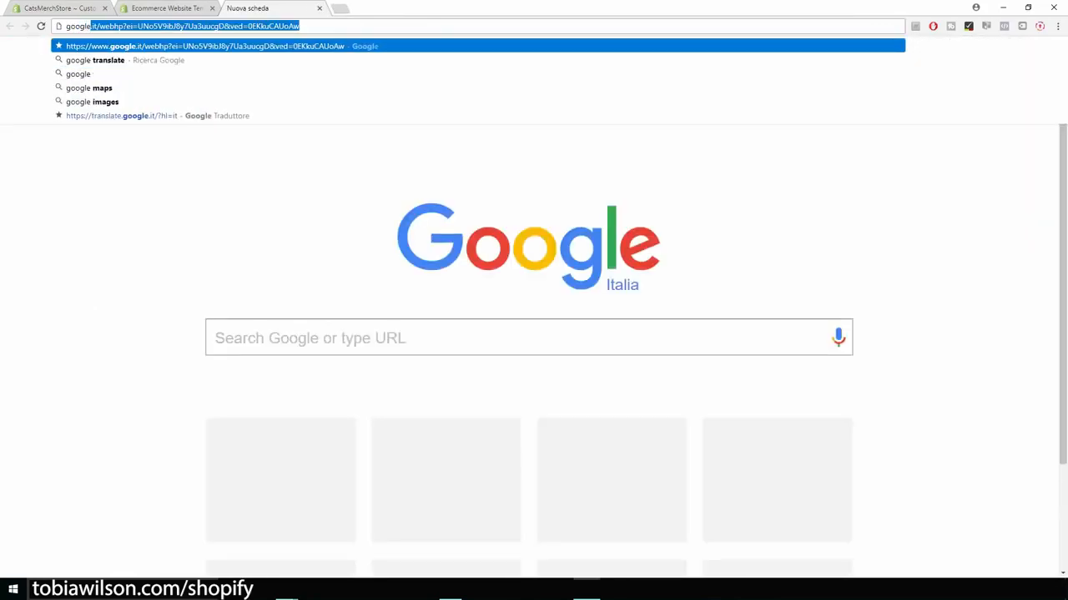
text( images)
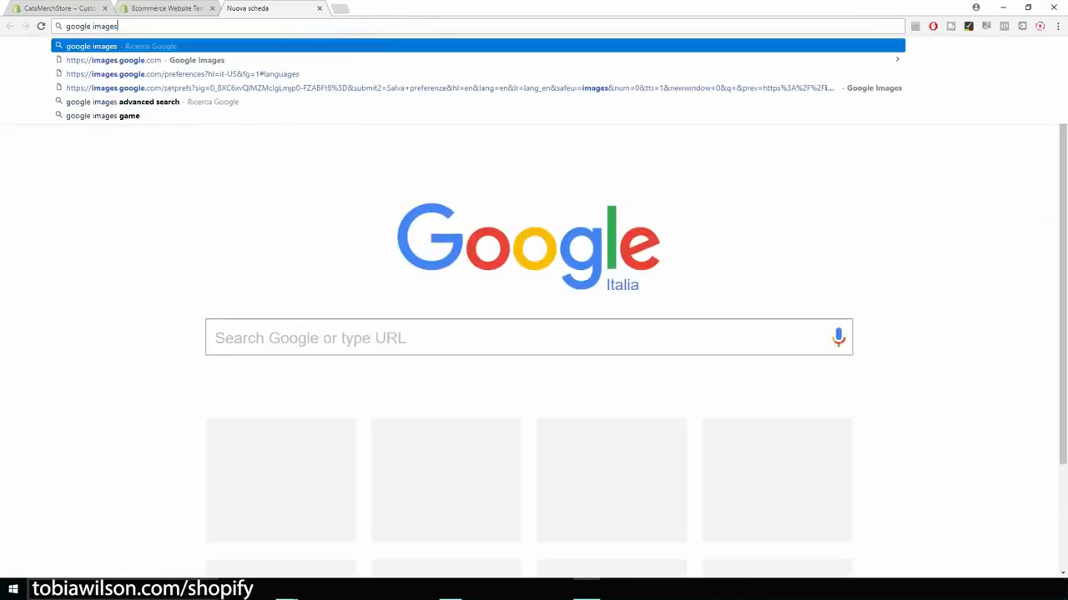
key(Return)
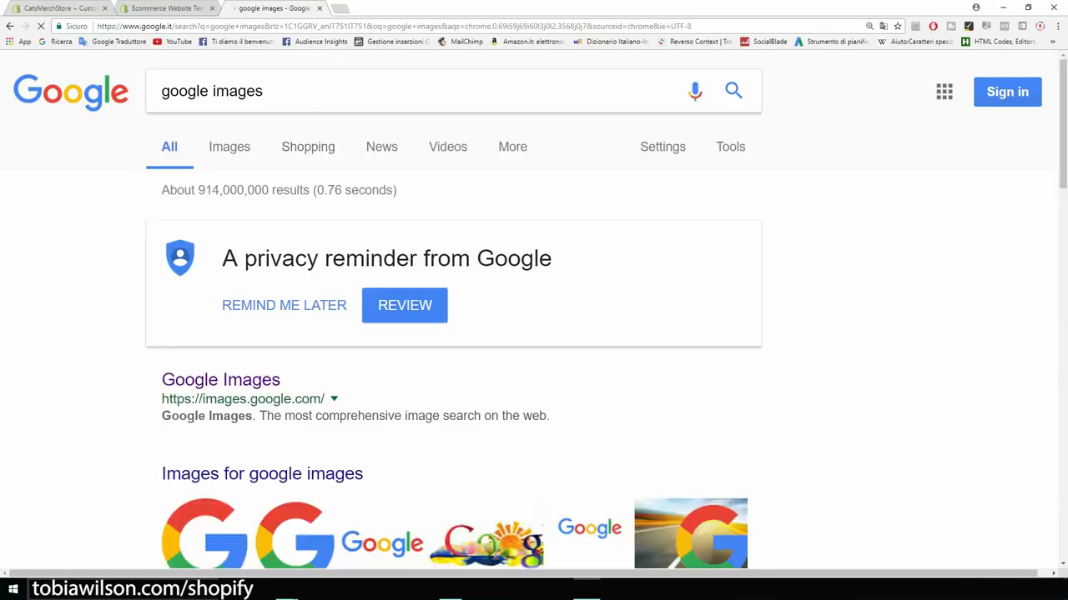
click(221, 380)
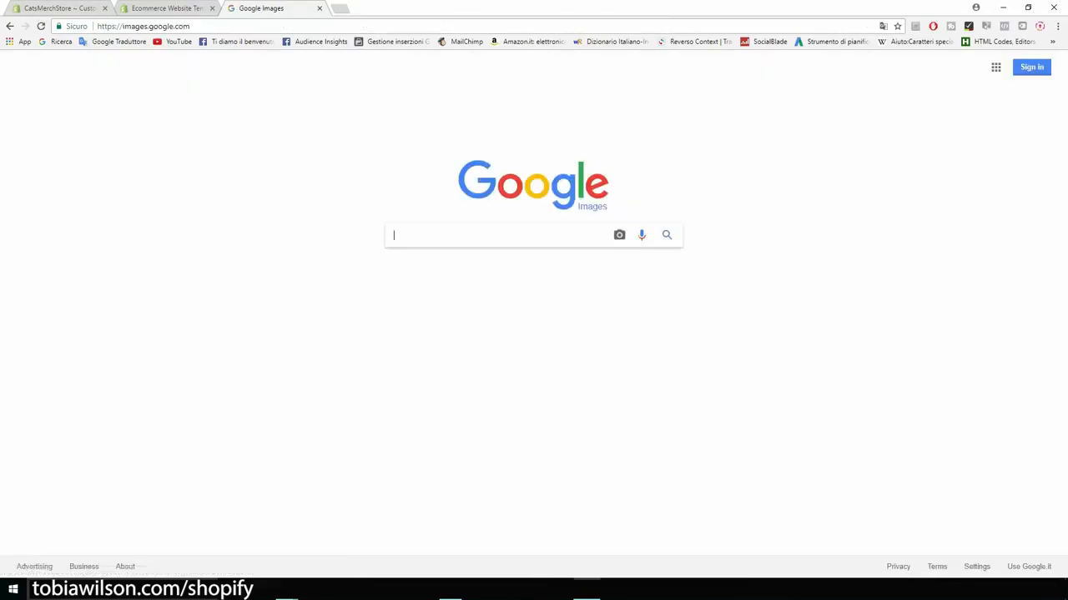
key(ctrl+plus)
key(ctrl+plus)
key(ctrl+plus)
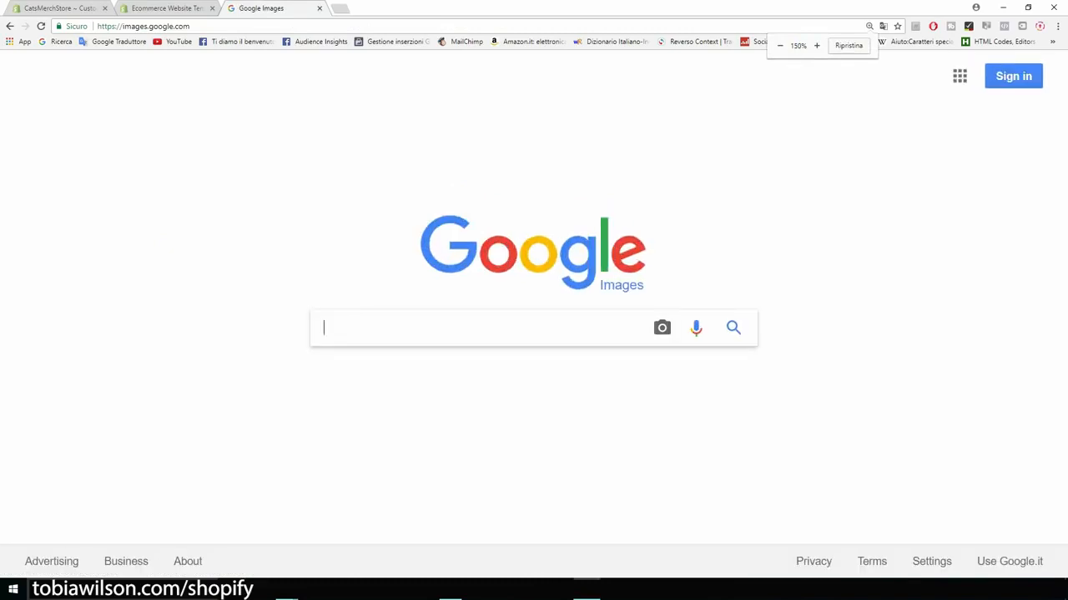
text(cats)
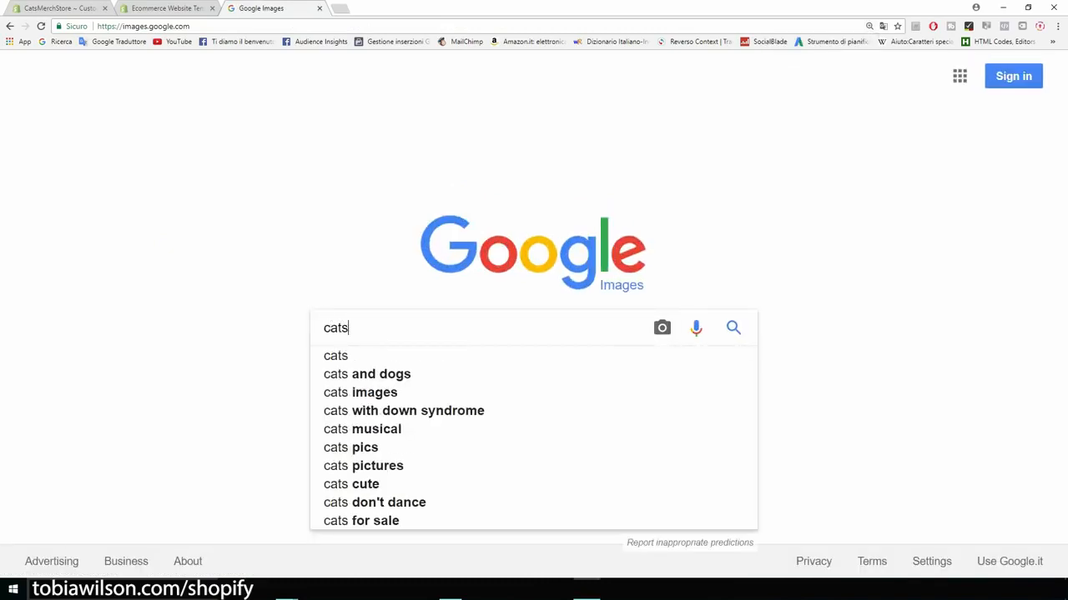
key(Return)
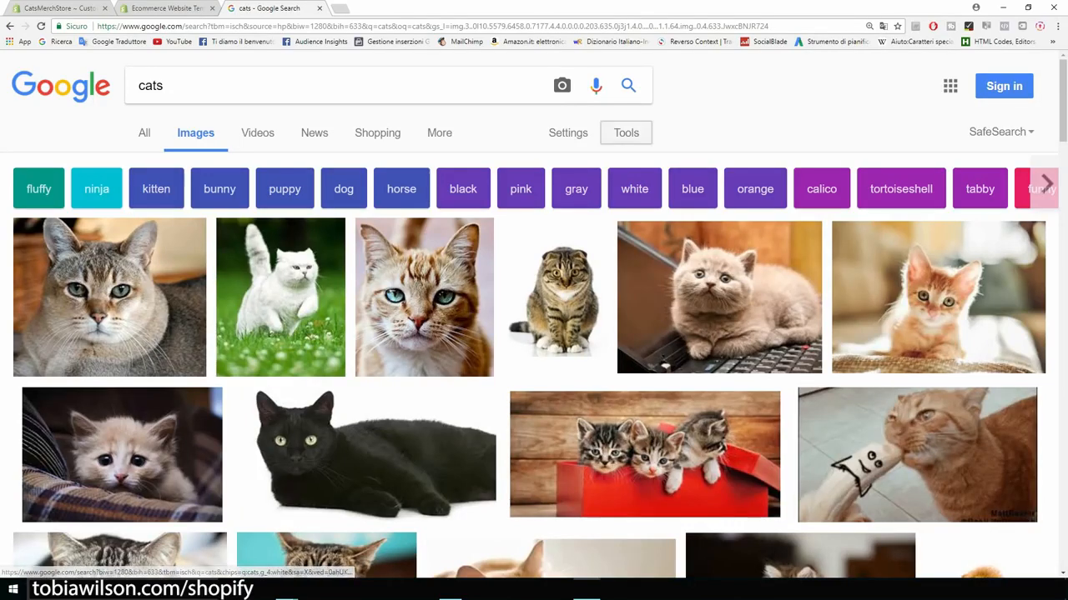
Step: Filter the cats image results to Usage rights: Labeled for reuse
click(626, 133)
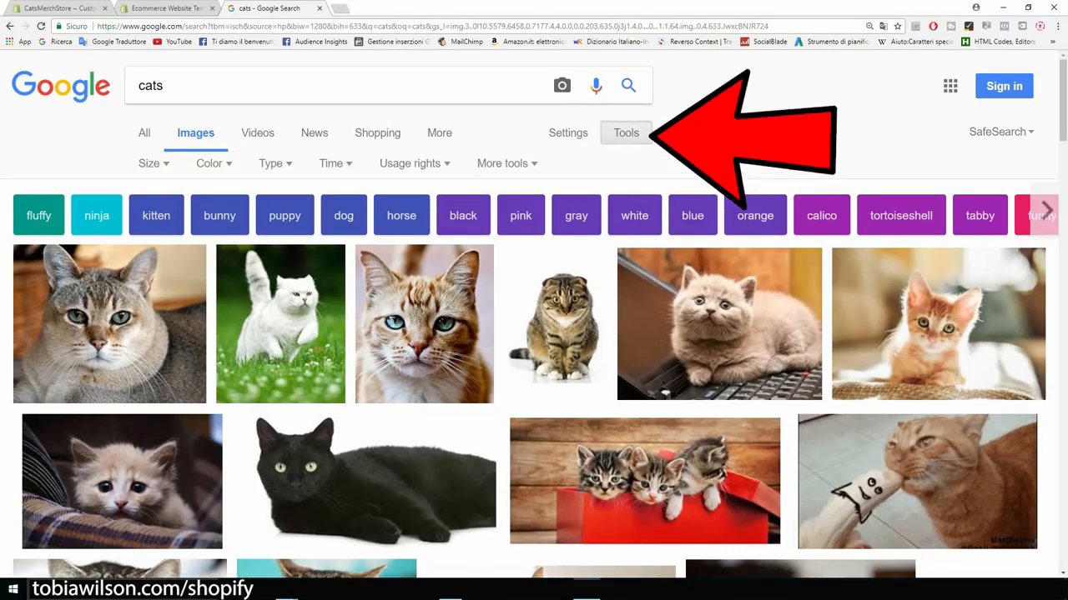
click(415, 164)
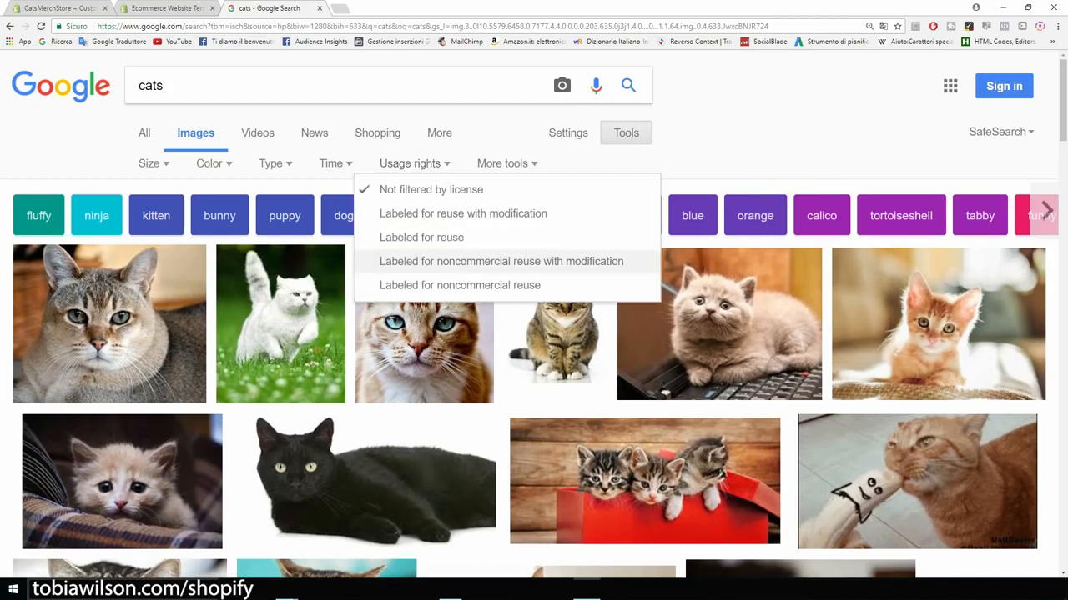
key(ctrl+plus)
key(ctrl+plus)
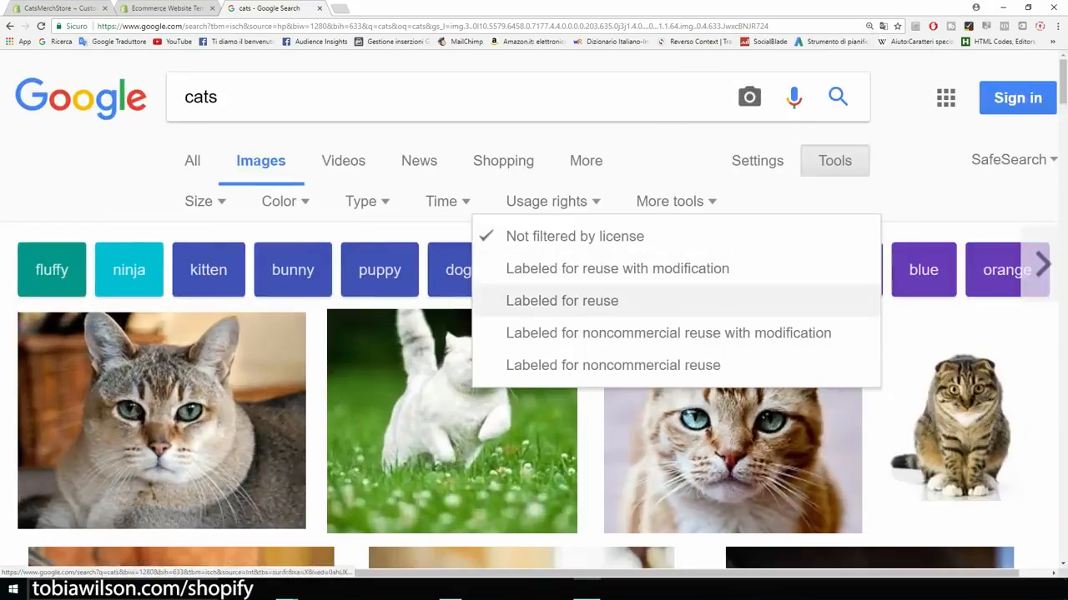
click(561, 300)
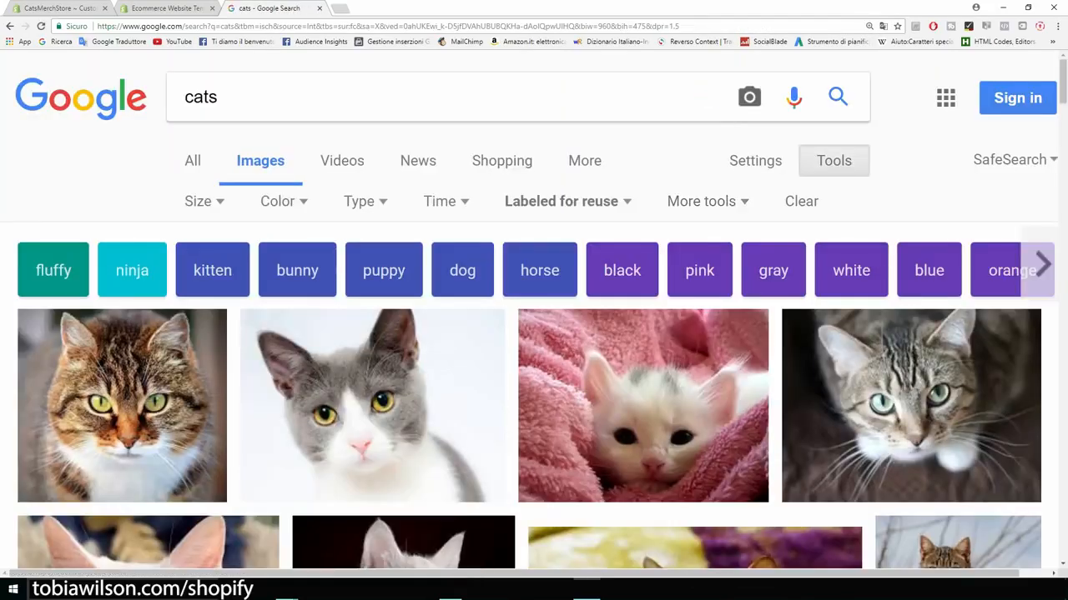
key(ctrl+minus)
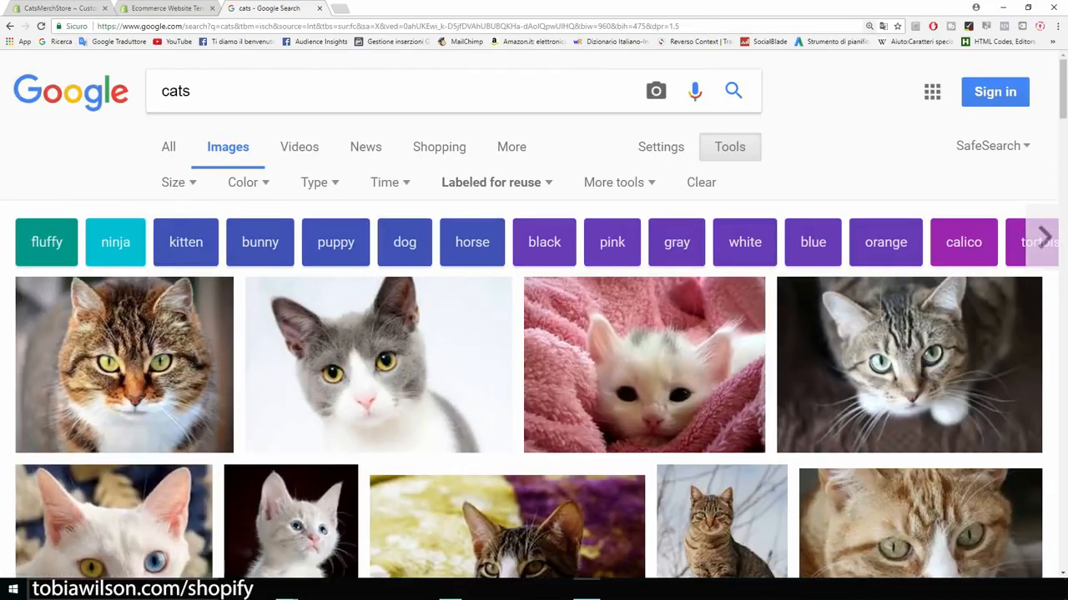
key(ctrl+Tab)
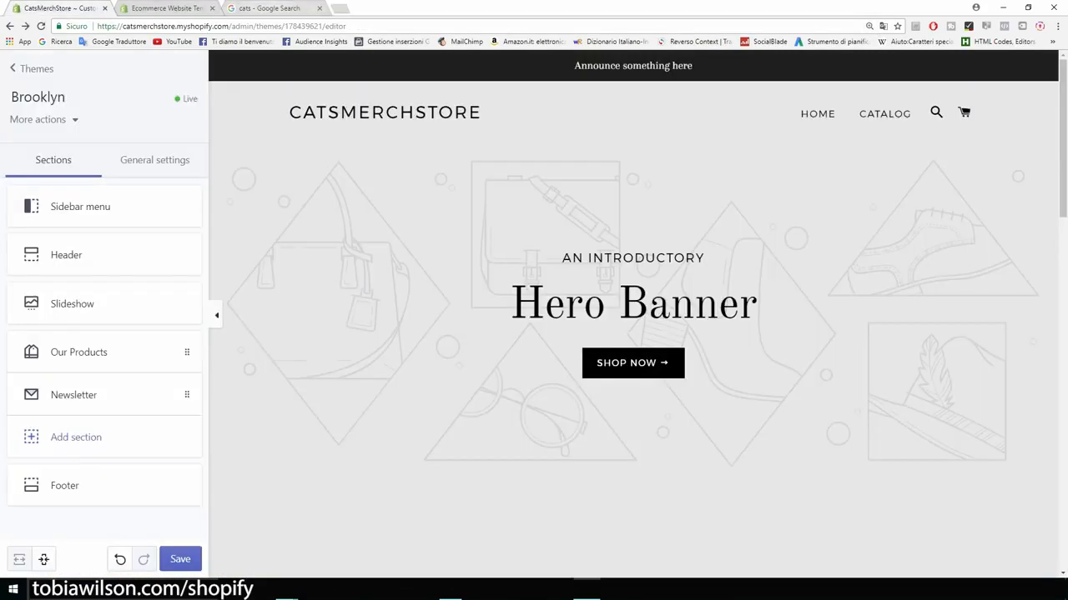
key(ctrl+shift+Tab)
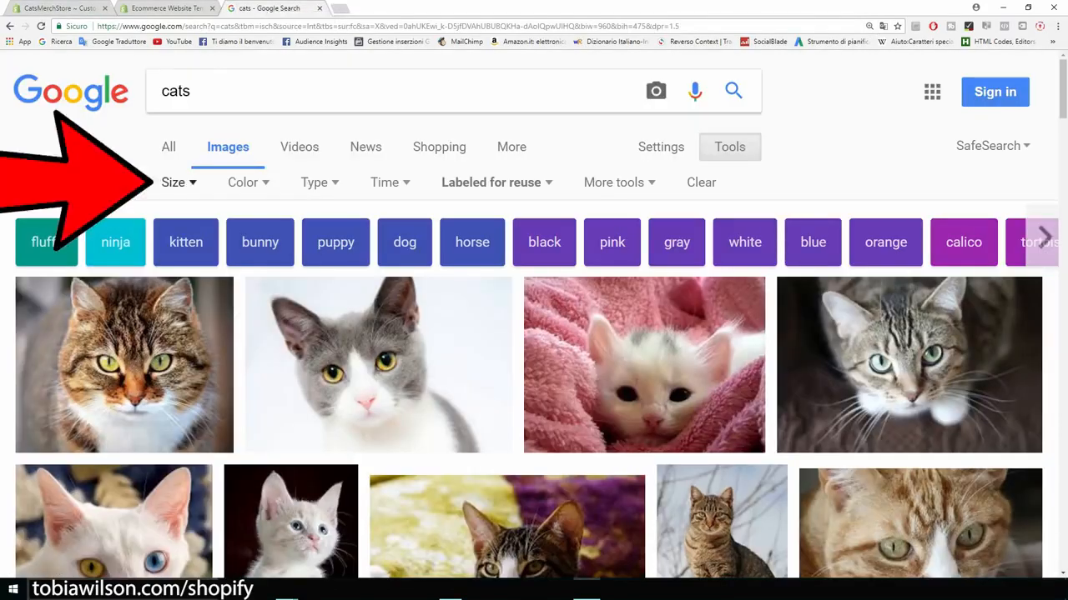
Step: Limit results to images larger than 1024×768 and preview the grey-and-white cat photo
click(177, 182)
mouse_move(197, 324)
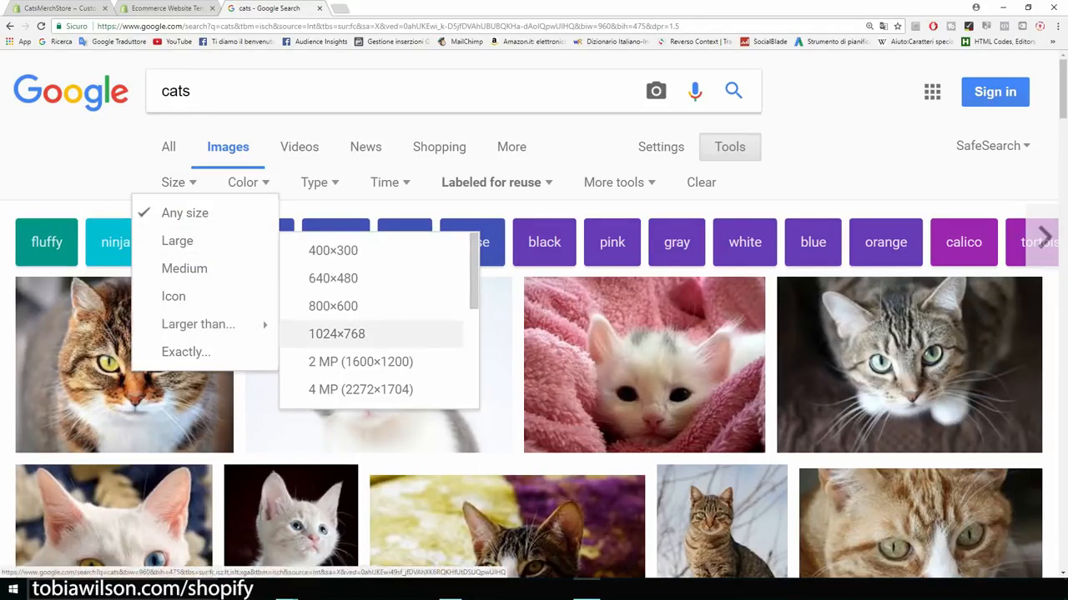
click(336, 333)
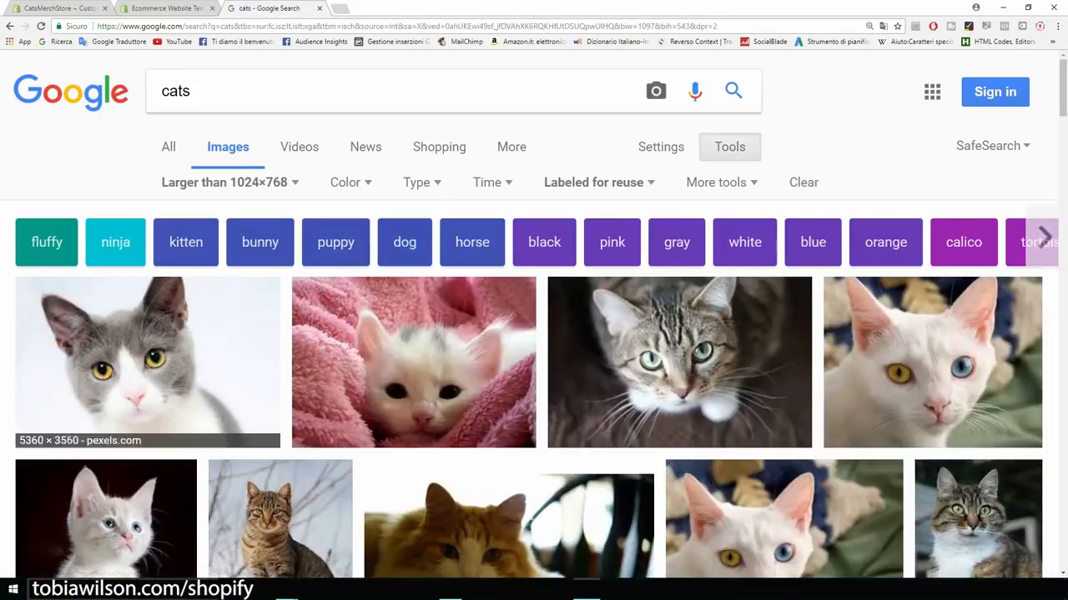
scroll(533, 334, down, 1)
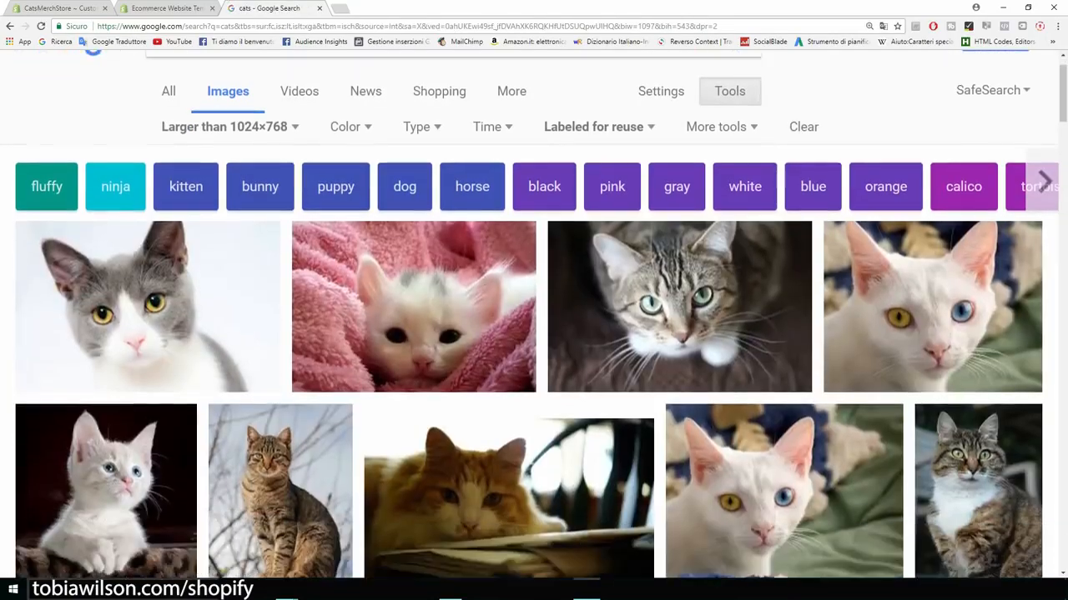
scroll(534, 334, down, 1)
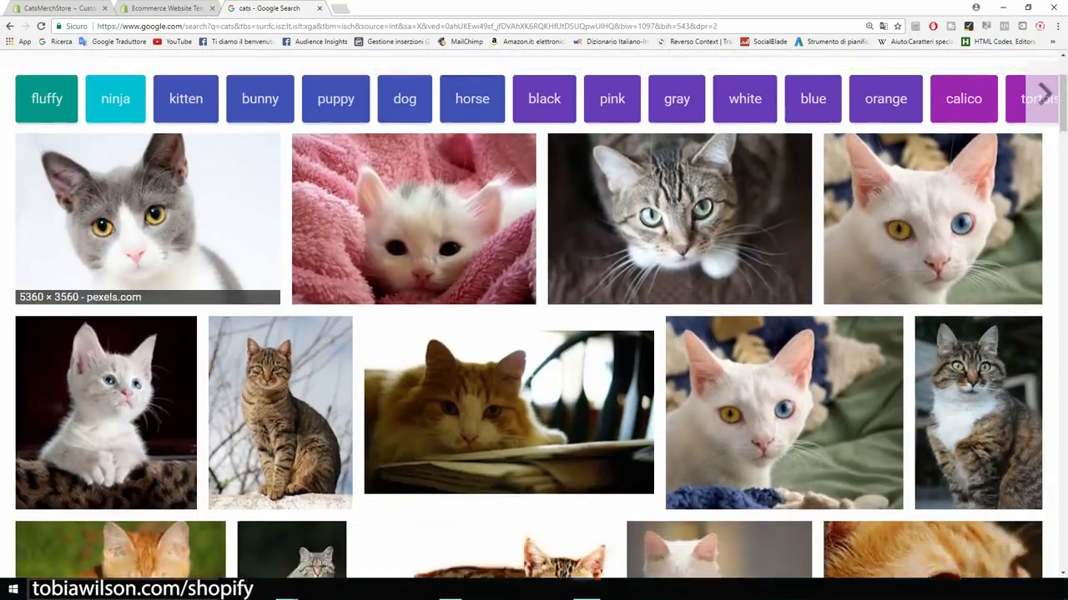
scroll(148, 242, up, 1)
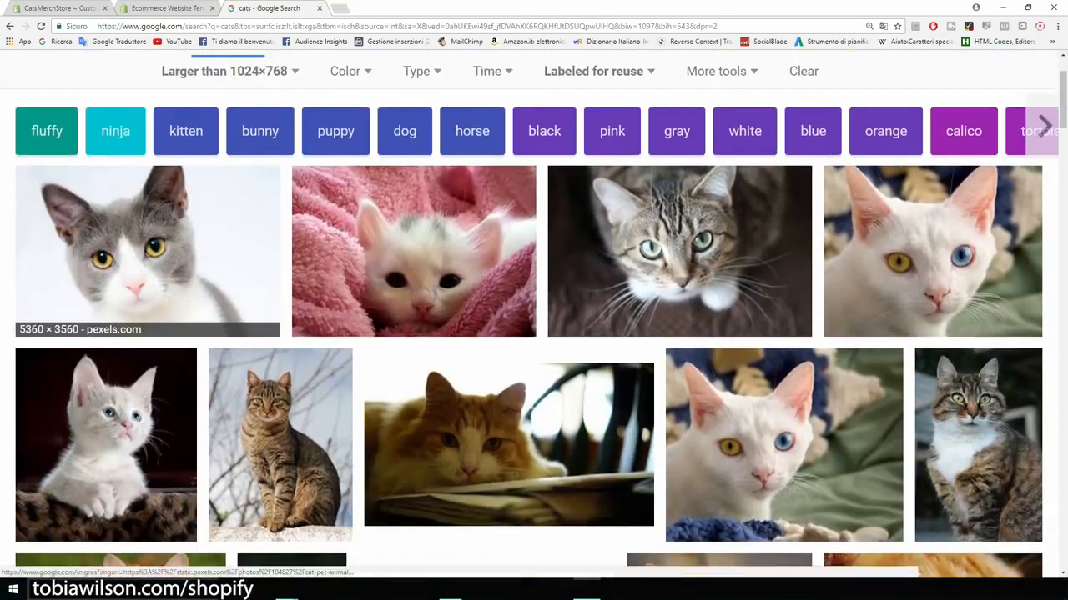
click(147, 242)
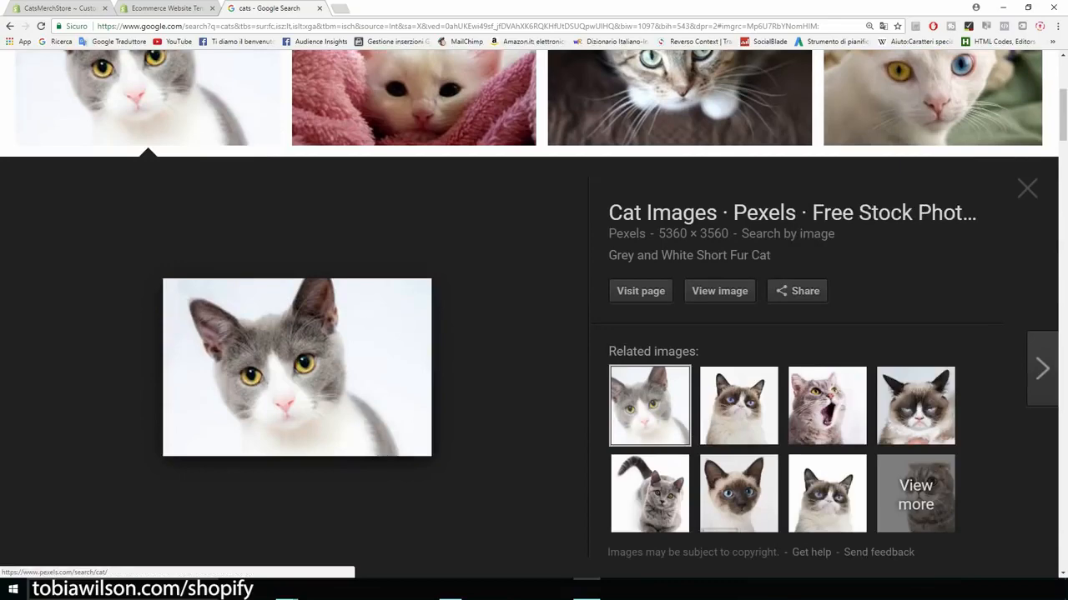
Step: Drag the full-size cat-pet-animal-domestic-104827 photo into the catsmerch folder, then return to Shopify
click(719, 291)
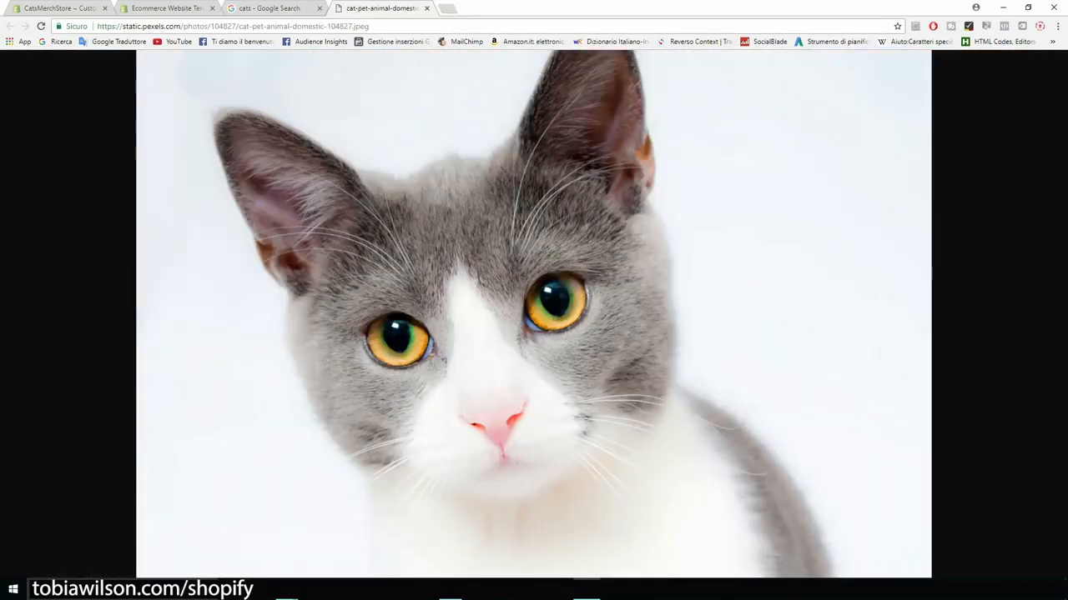
drag(709, 7, 847, 65)
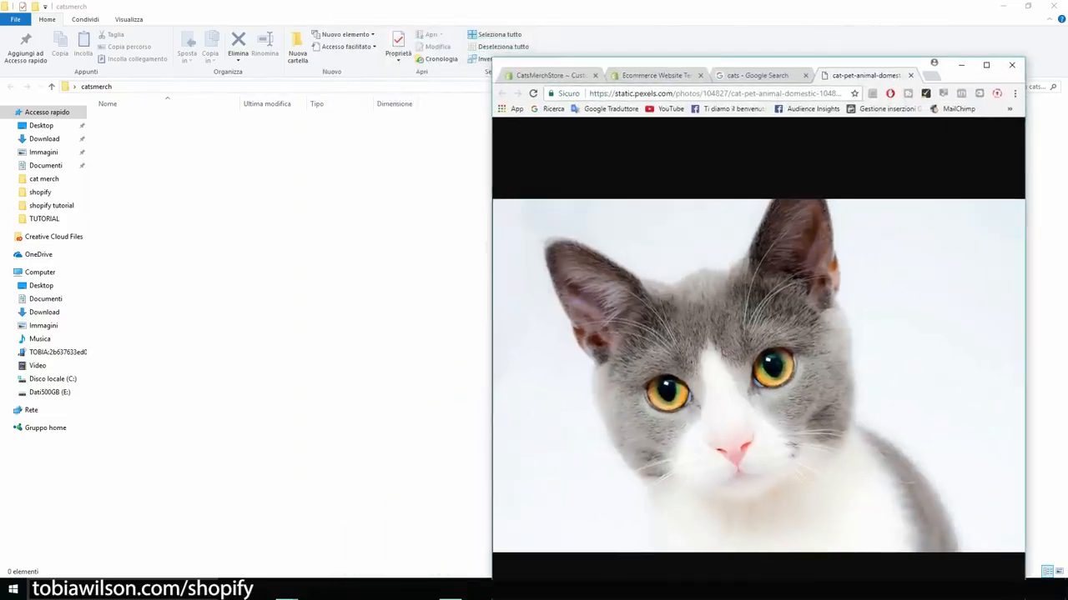
drag(709, 350, 300, 292)
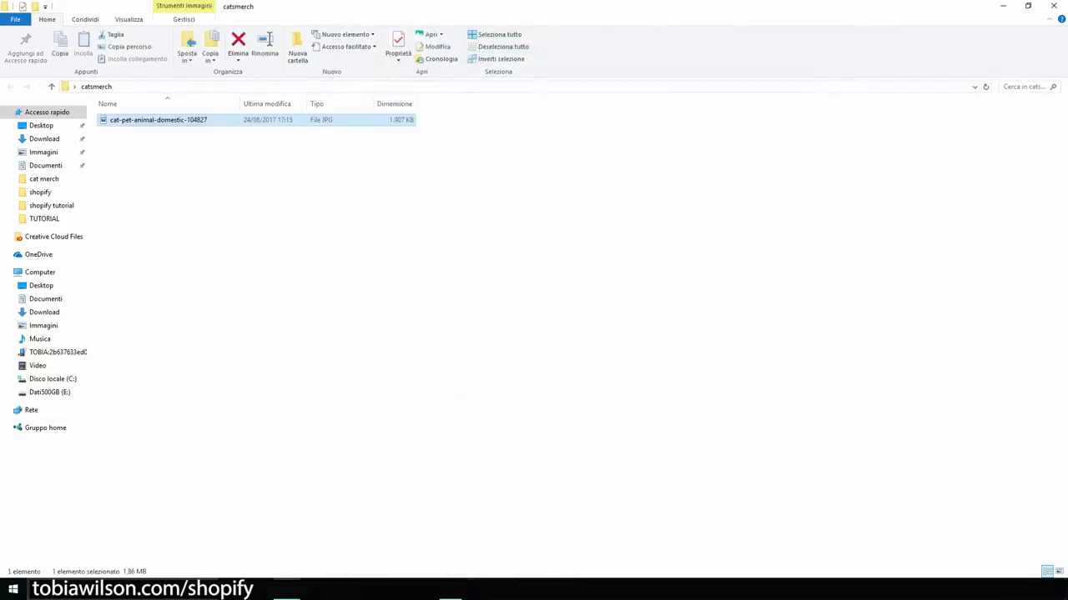
key(alt+Tab)
click(989, 62)
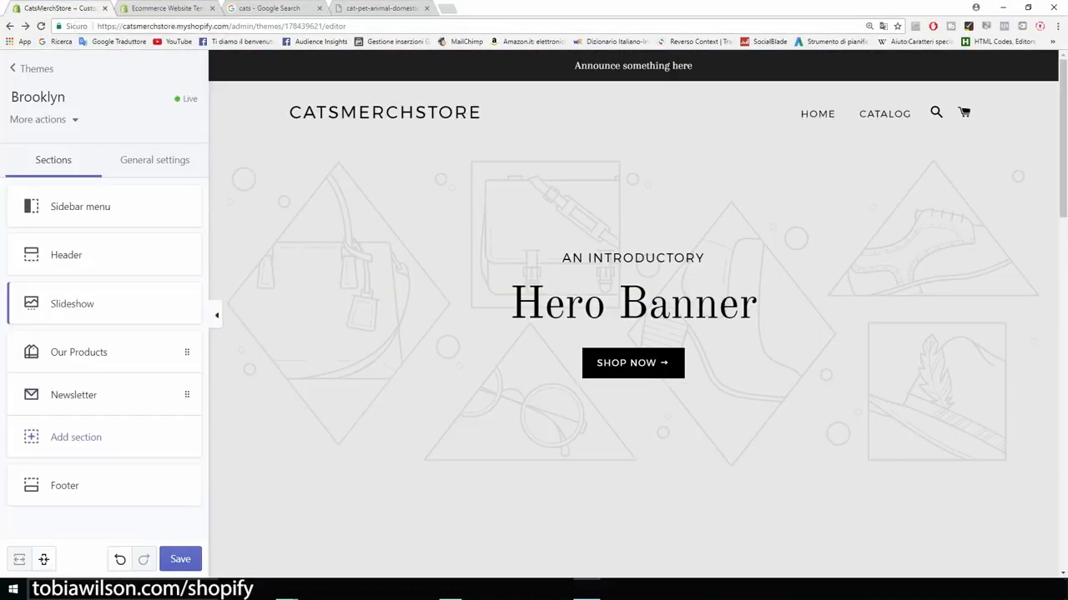
Step: Upload the saved cat photo as the Slideshow slide's image
click(84, 303)
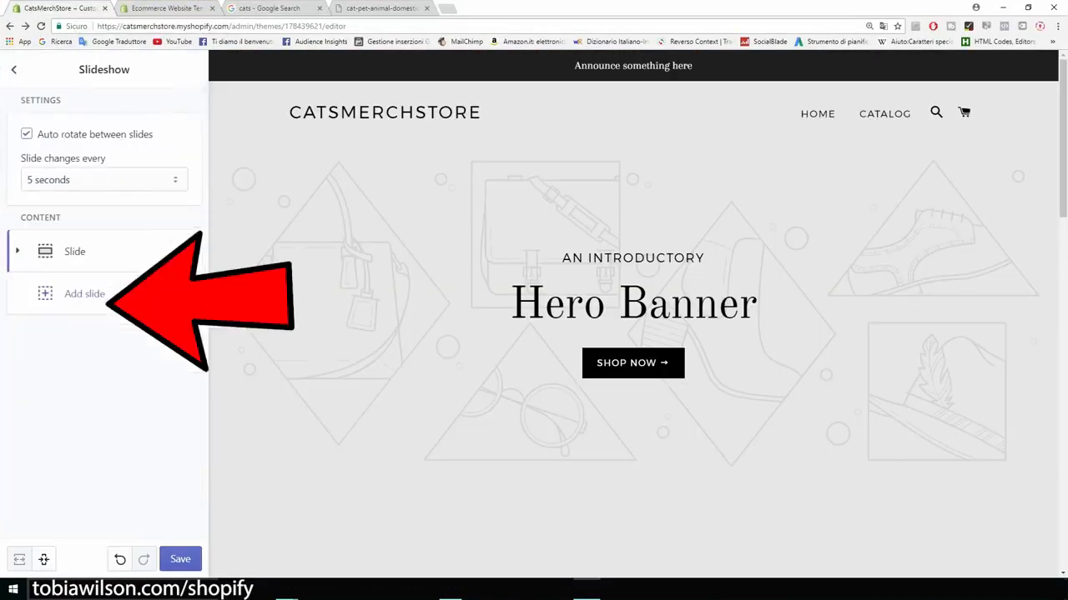
click(77, 252)
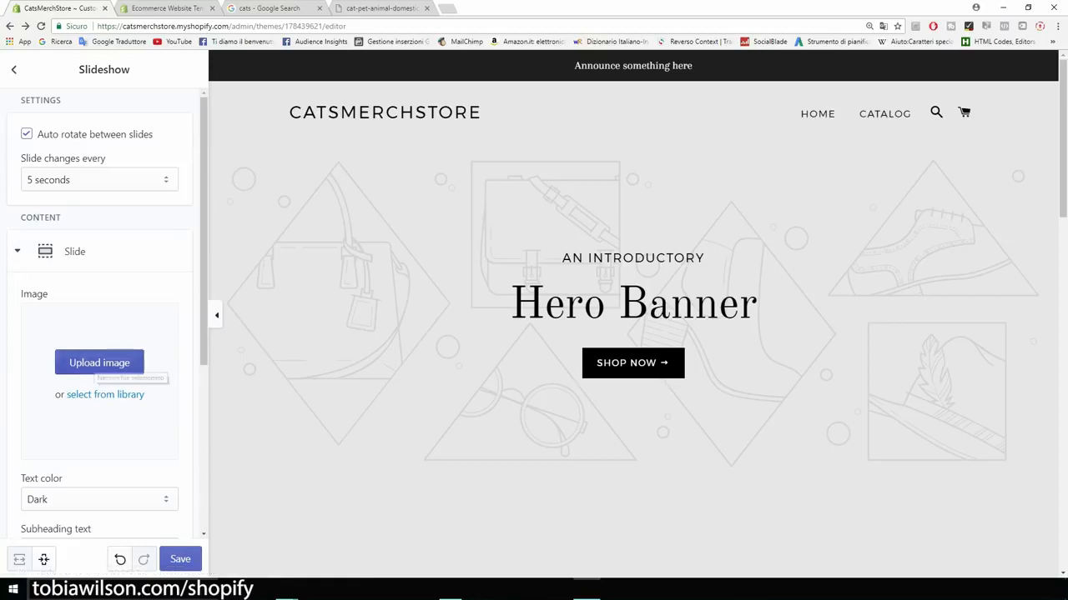
click(125, 366)
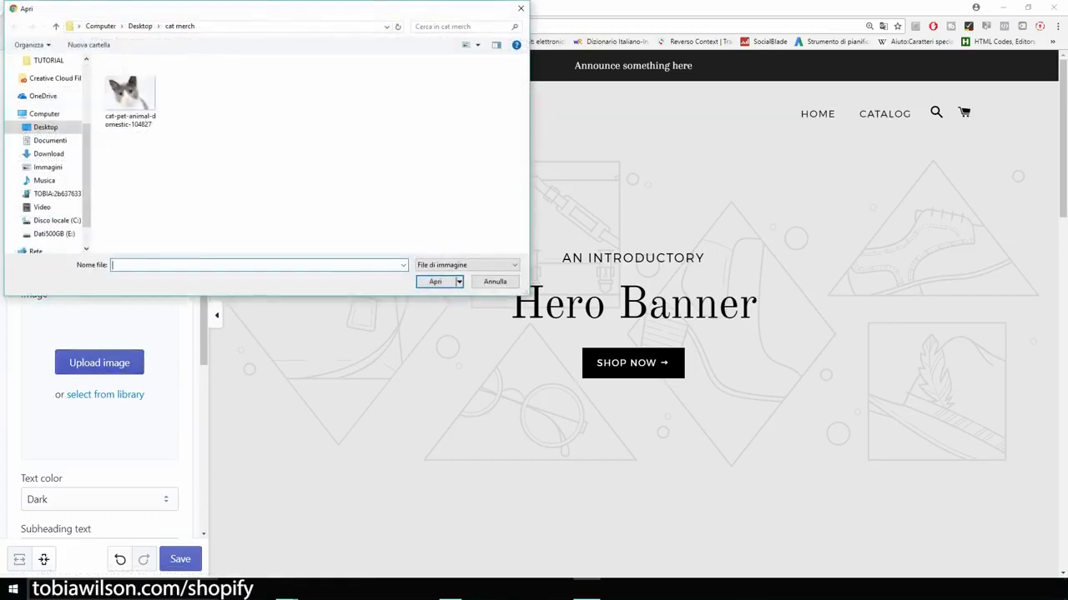
double_click(130, 94)
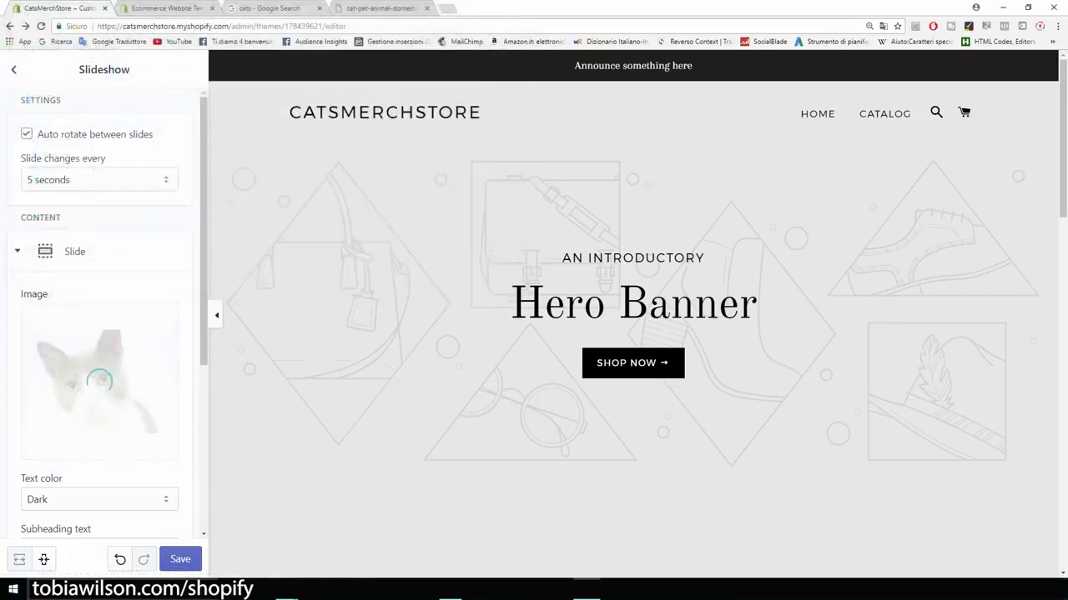
scroll(104, 317, down, 3)
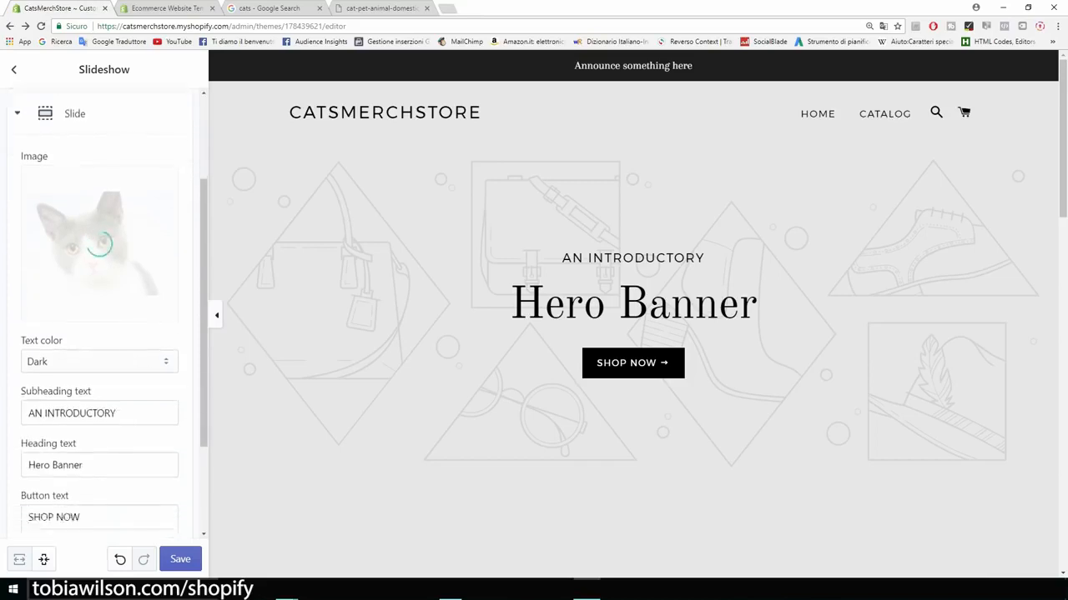
Step: Clear the slide's AN INTRODUCTORY subheading, Hero Banner heading and SHOP NOW button label
drag(116, 329, 28, 328)
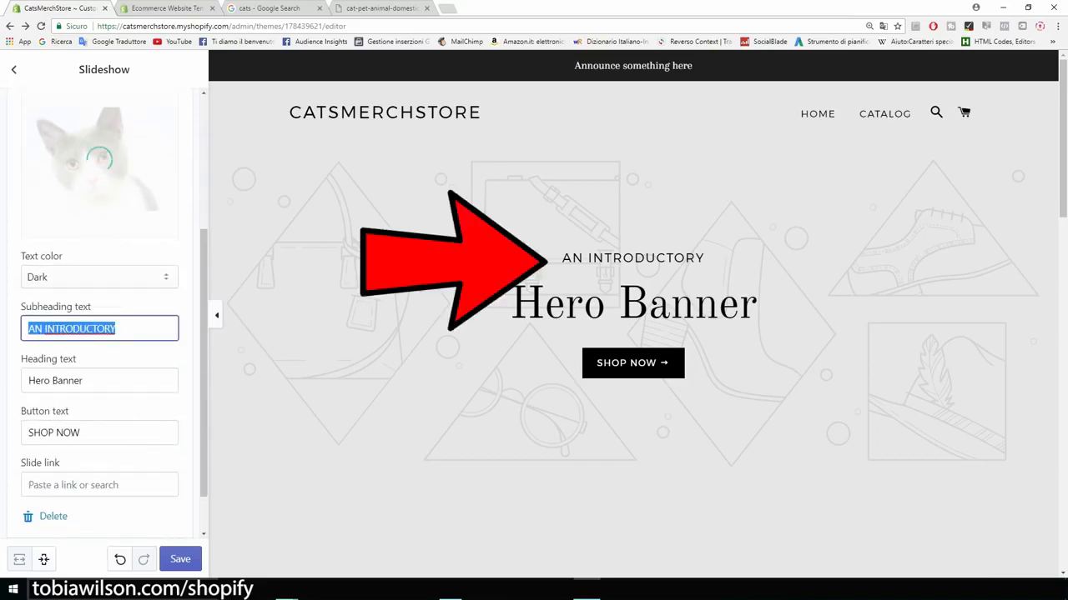
key(BackSpace)
key(Tab)
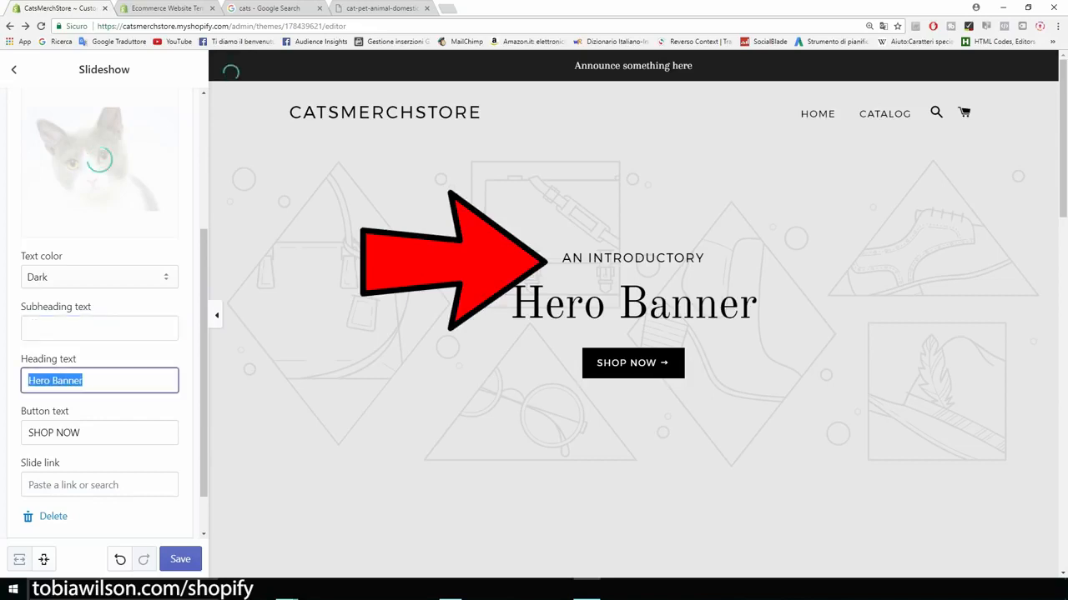
key(BackSpace)
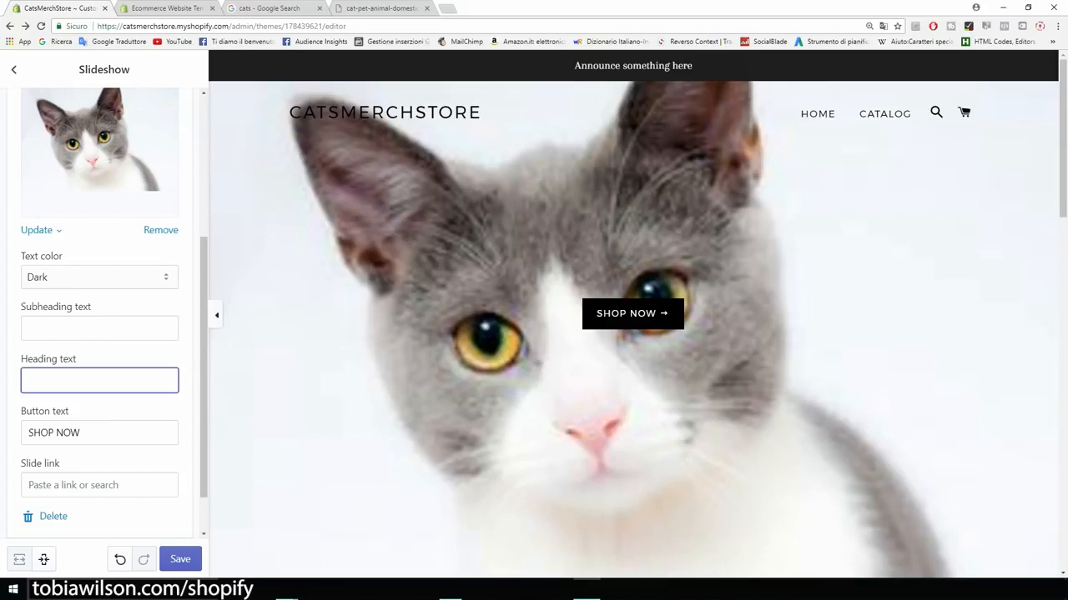
key(Tab)
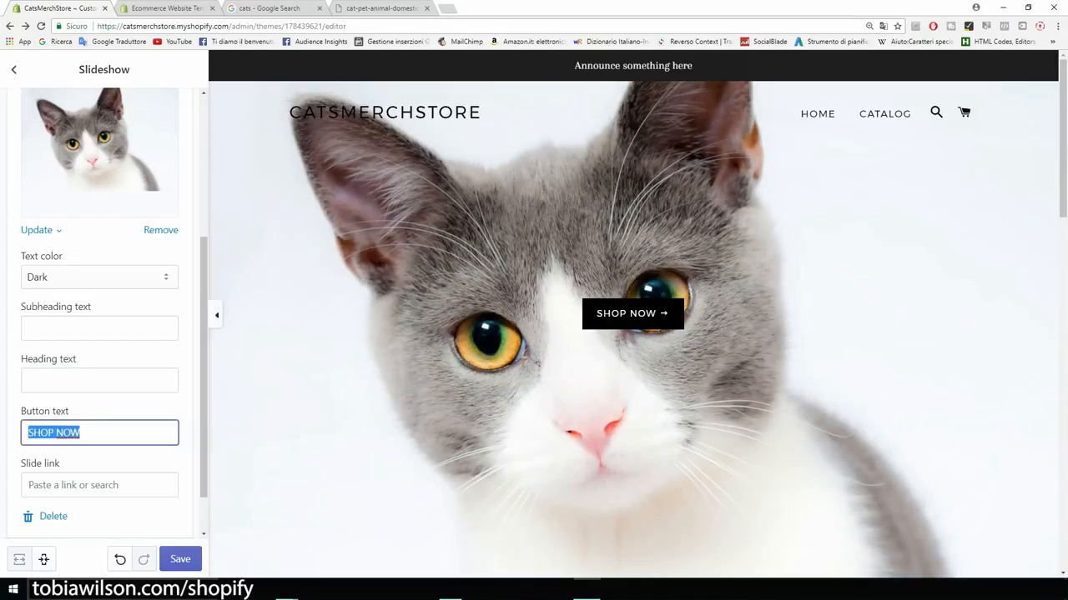
key(BackSpace)
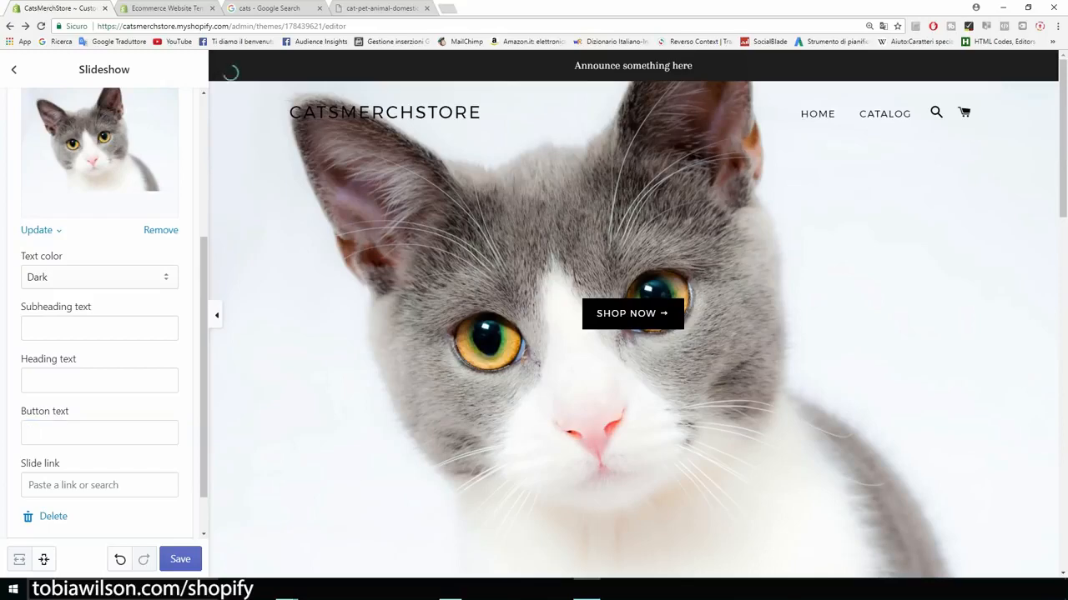
scroll(104, 313, up, 5)
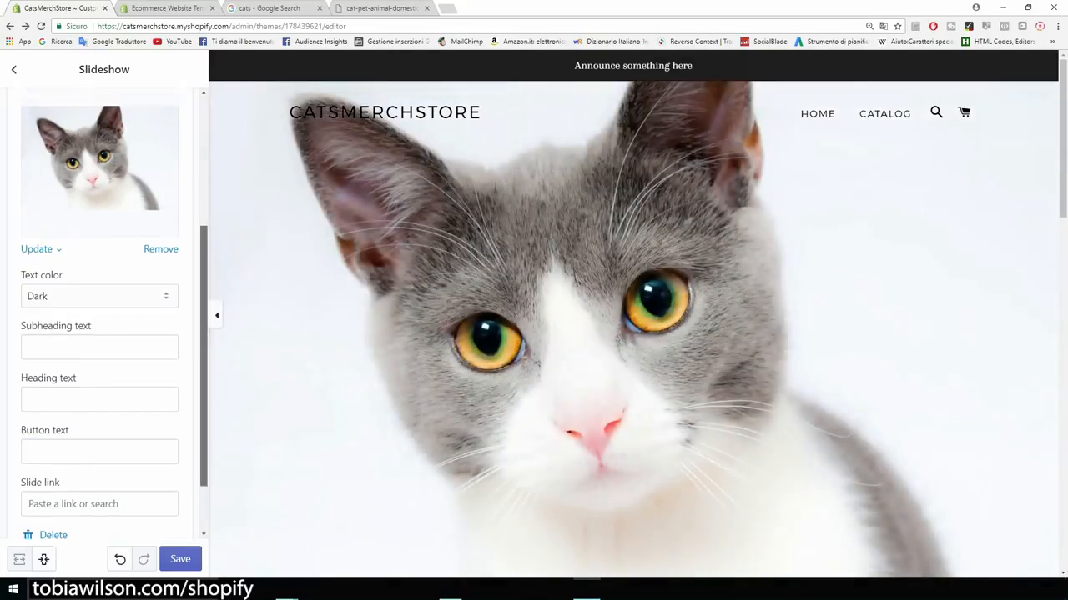
scroll(105, 313, down, 3)
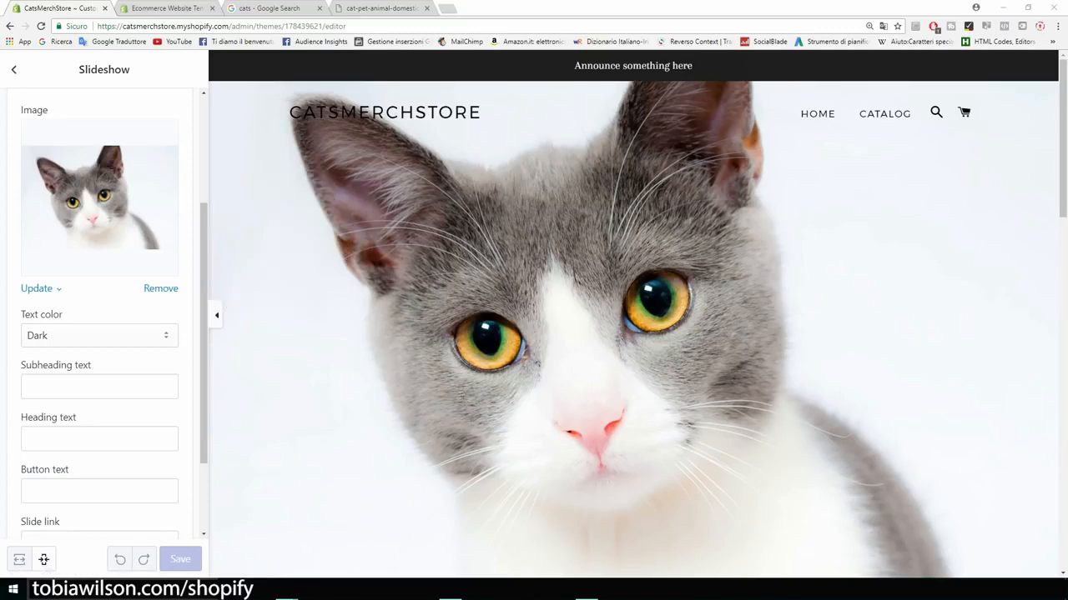
key(ctrl+t)
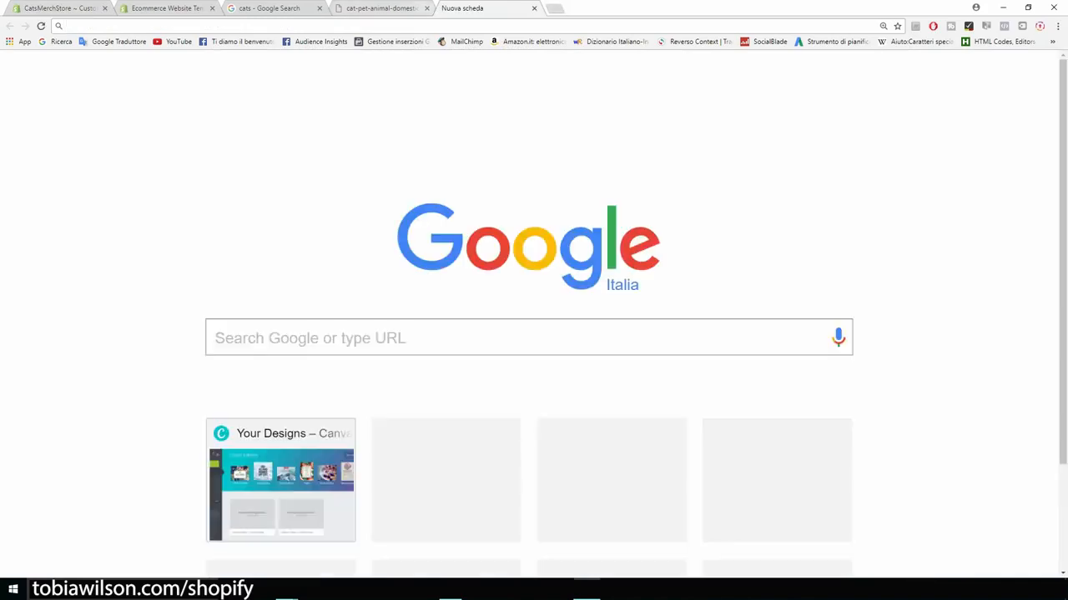
Step: Open canva.co and enter custom design dimensions of 2440 width by 1440 height px
text(canva.co)
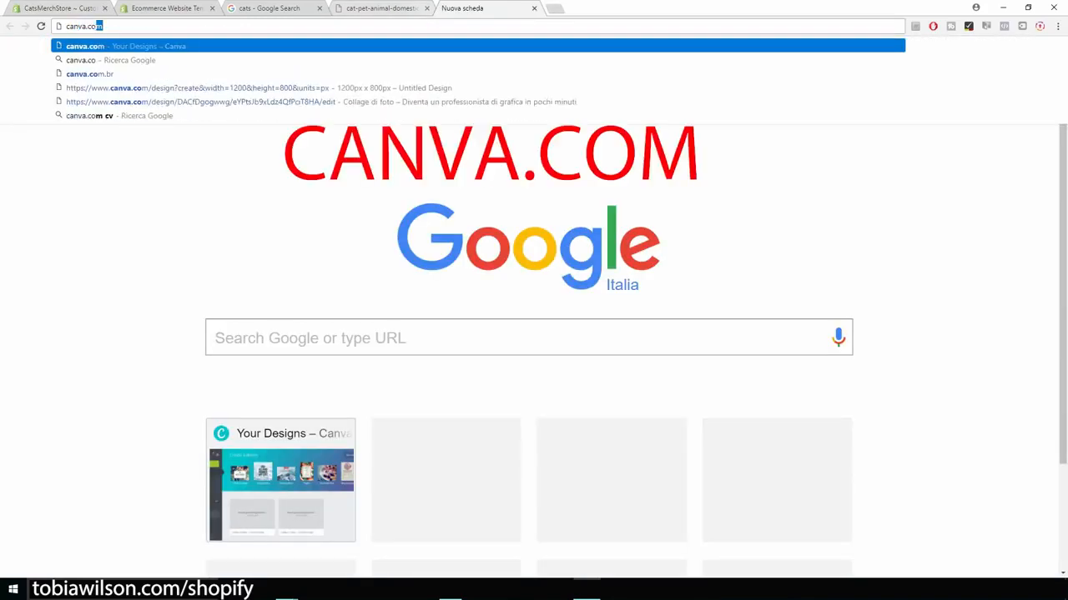
key(Return)
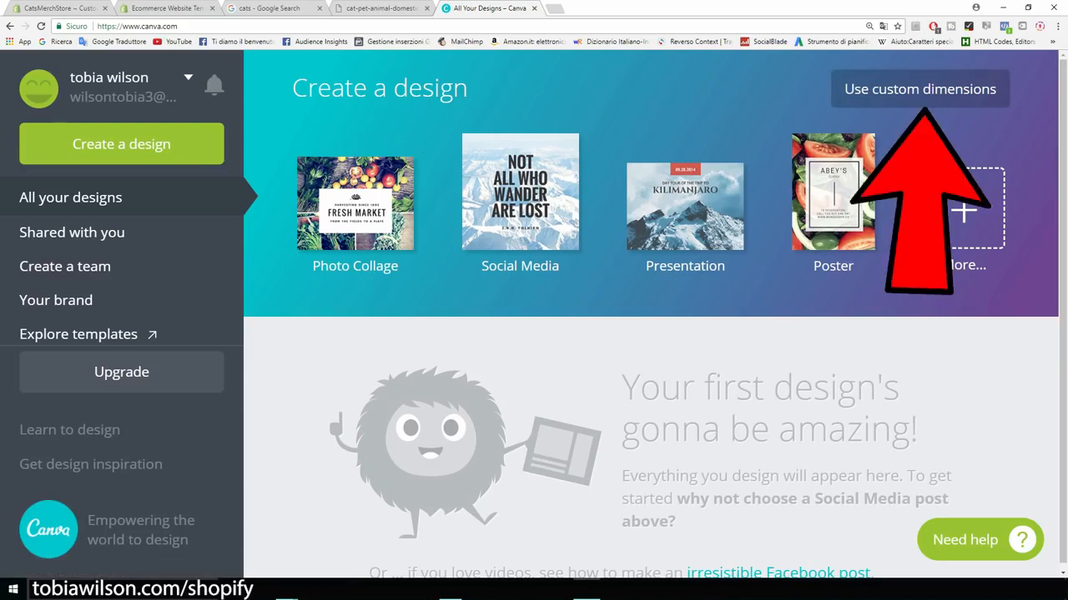
click(920, 90)
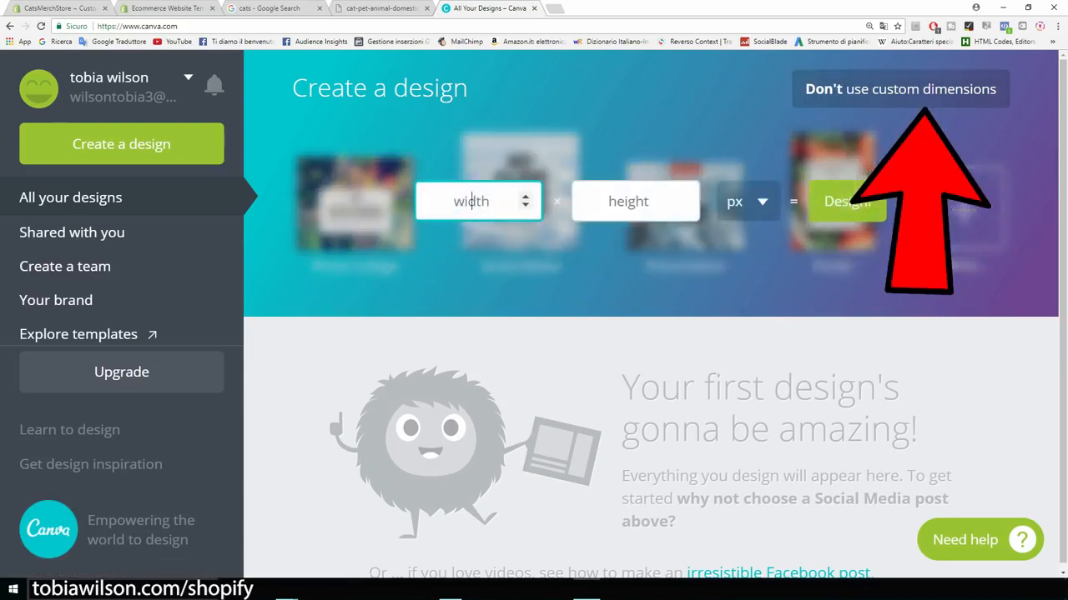
text(24)
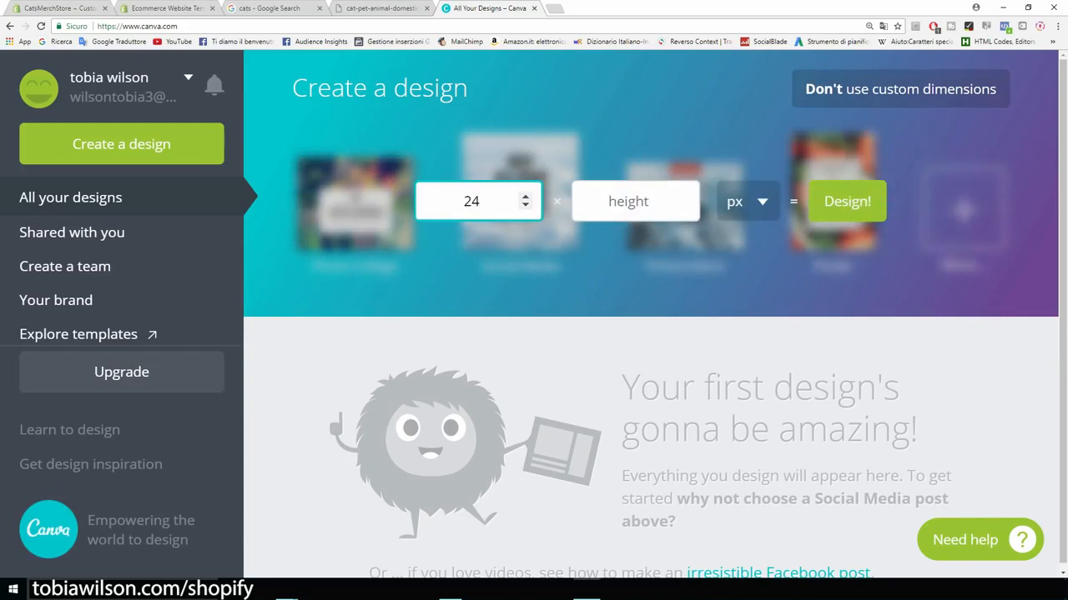
text(40)
click(628, 201)
text(1440)
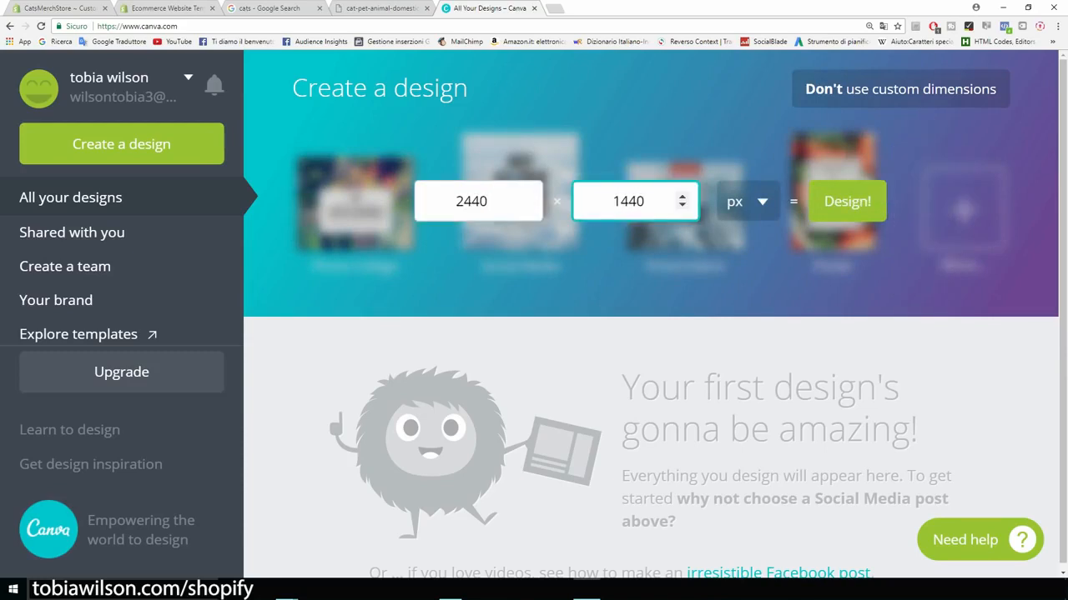
click(471, 201)
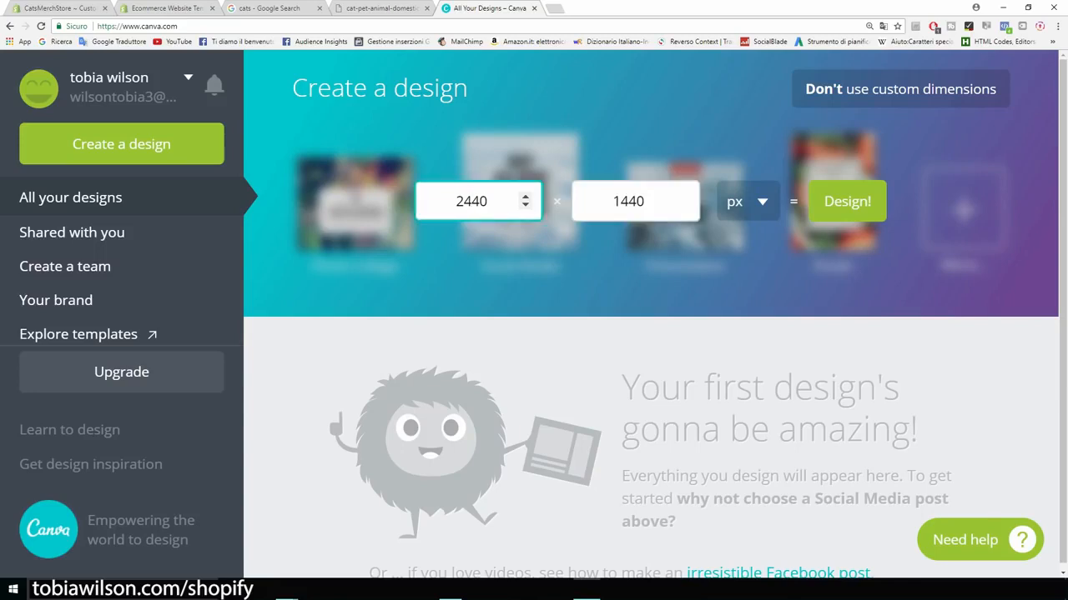
key(Tab)
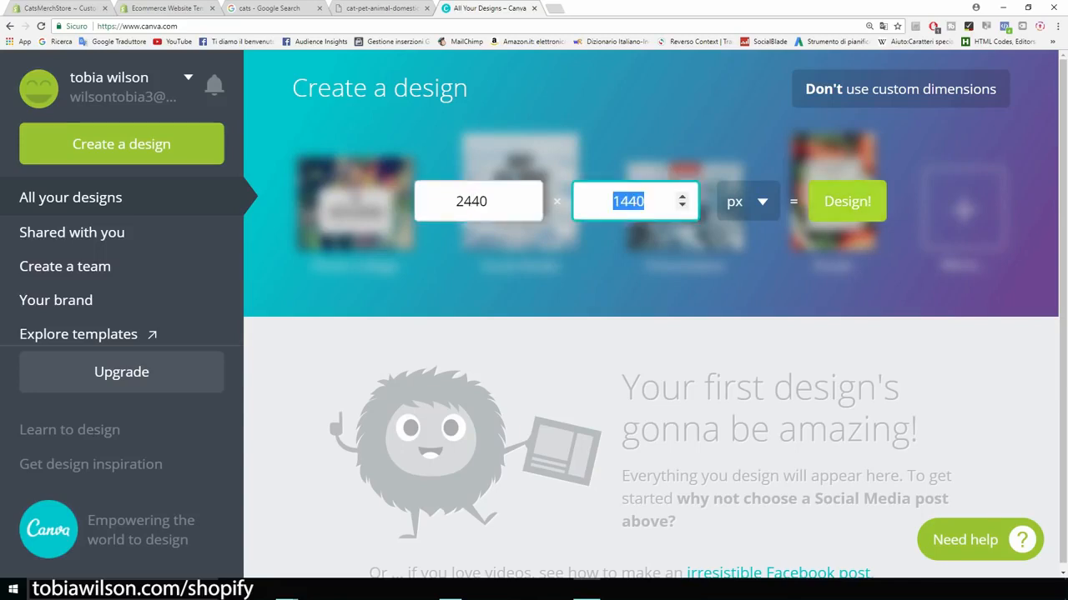
Step: Create the 2440×1440 design, upload the cat photo and size it to cover the page
click(847, 201)
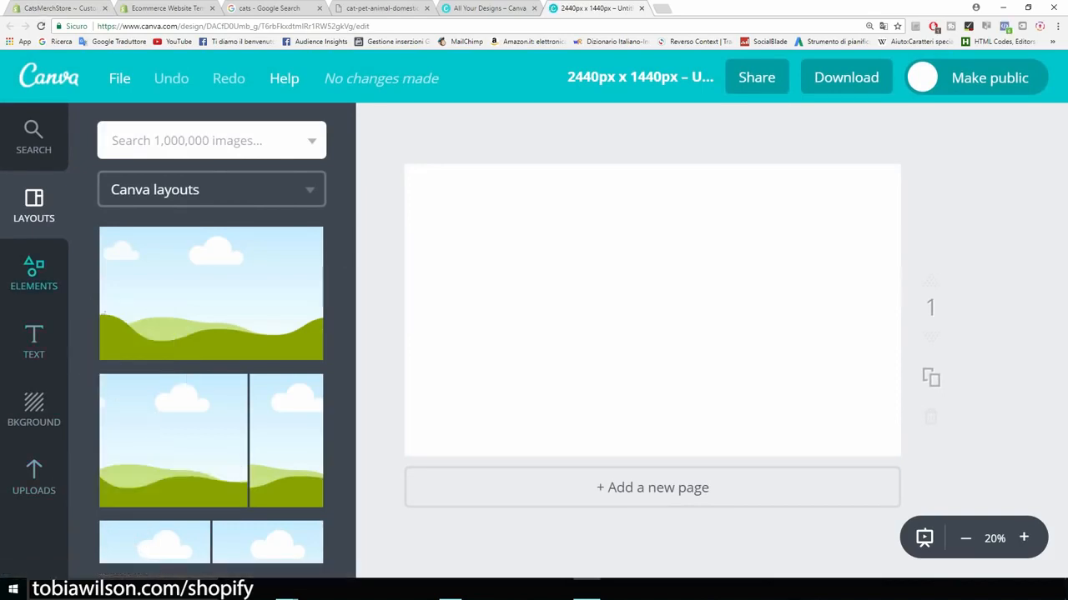
click(34, 478)
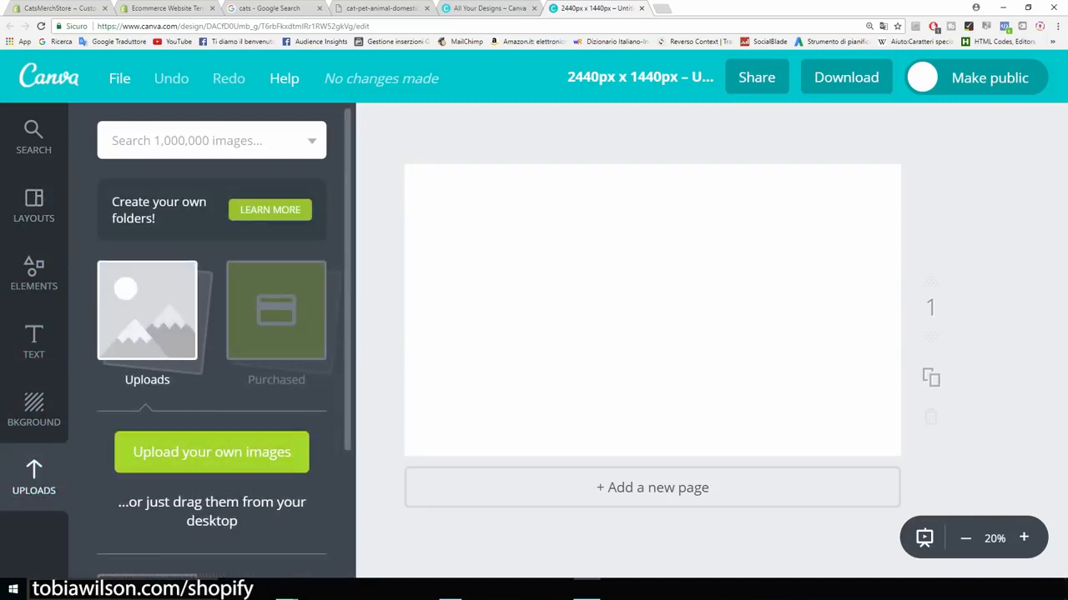
click(212, 452)
double_click(130, 92)
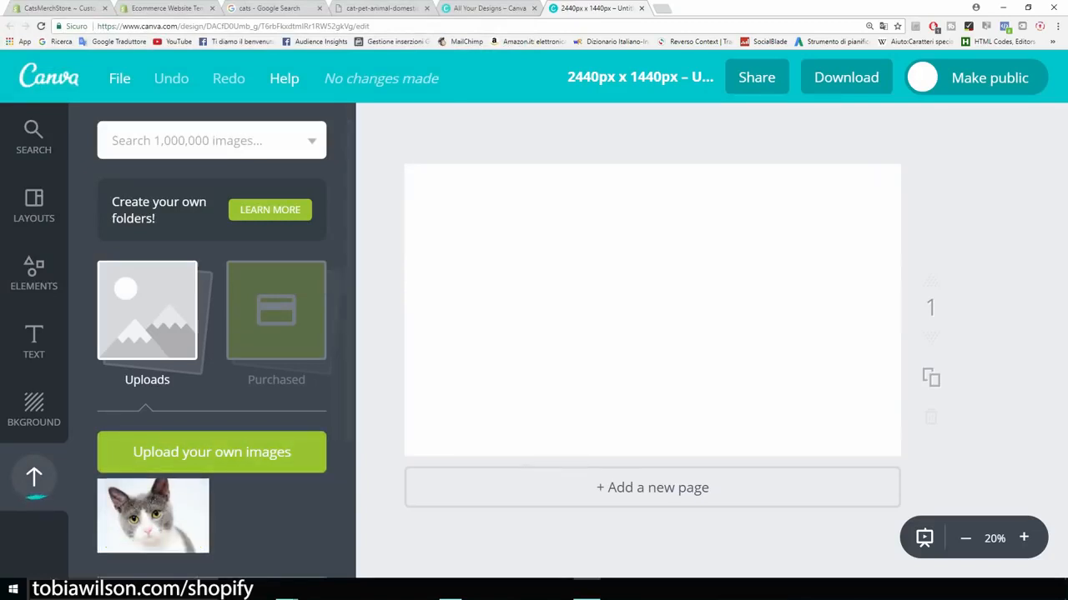
drag(652, 325, 601, 360)
drag(810, 207, 868, 180)
drag(750, 275, 738, 292)
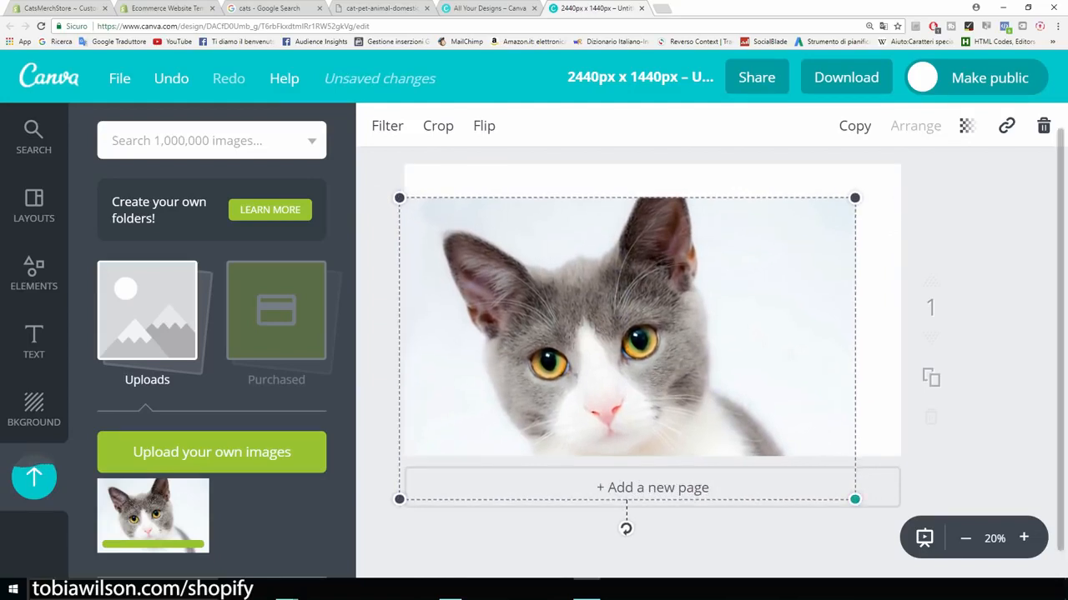
drag(855, 500, 862, 504)
mouse_move(709, 359)
mouse_down()
mouse_move(715, 342)
mouse_move(715, 351)
mouse_up()
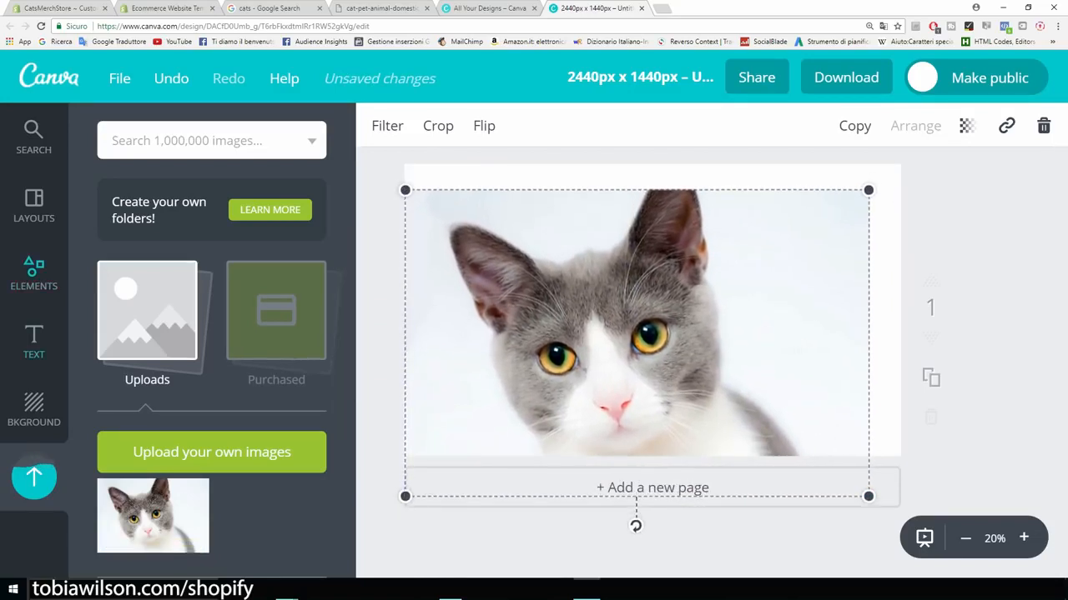
Step: Add a heading reading 'Cats Merch' and move it to the photo's top
click(33, 342)
click(212, 241)
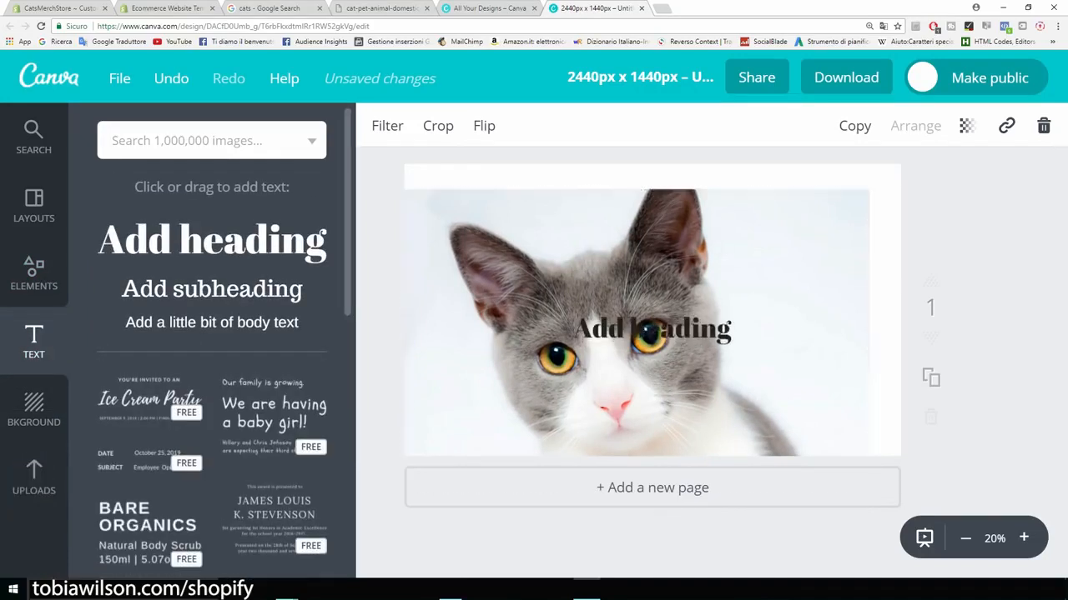
click(652, 331)
drag(731, 331, 608, 332)
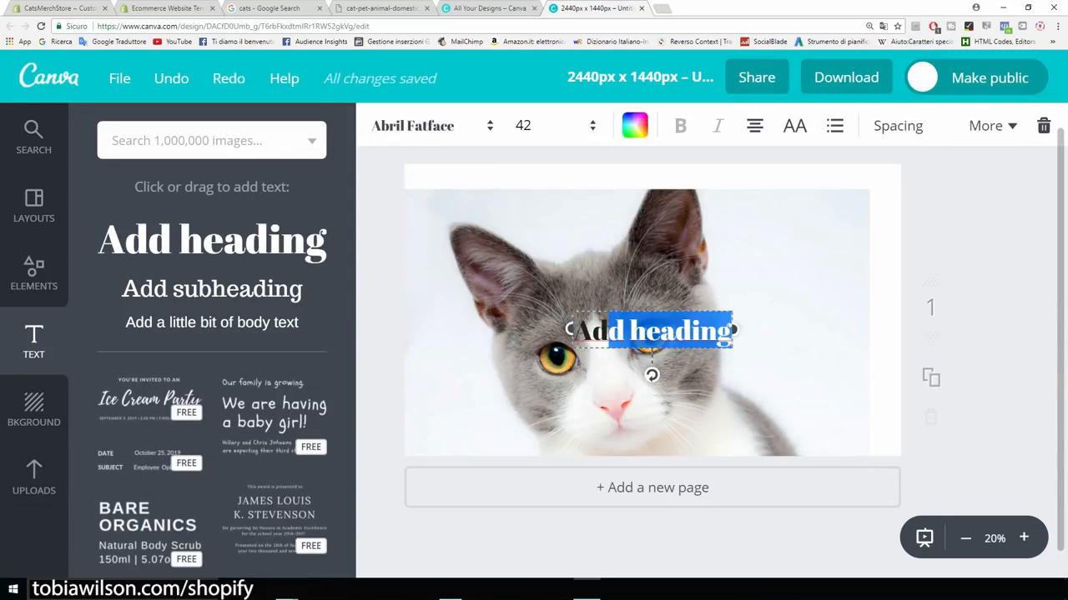
key(BackSpace)
key(BackSpace)
key(BackSpace)
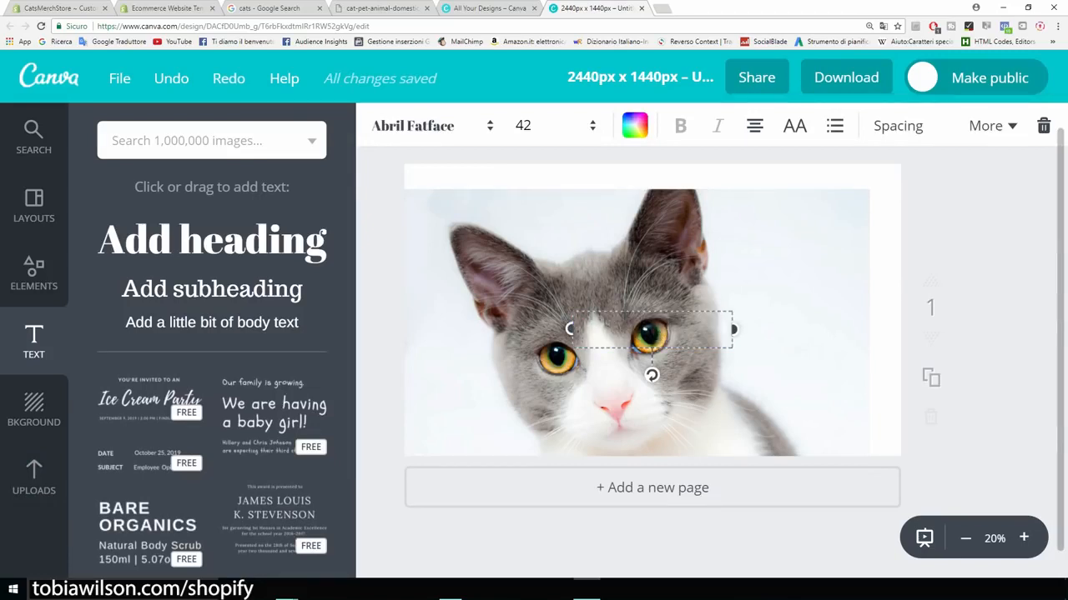
text(Cats Merch)
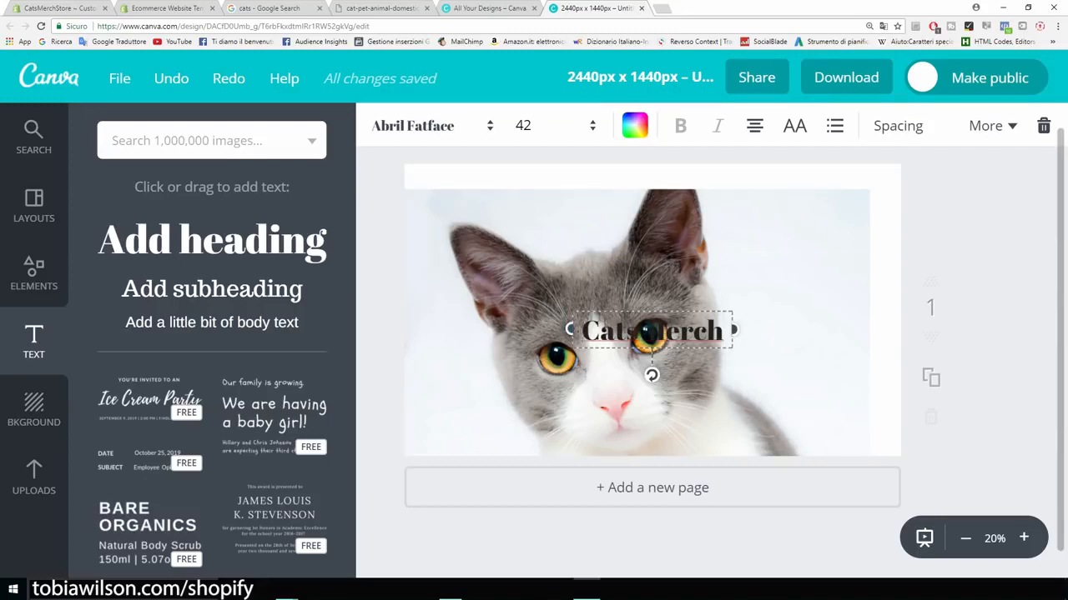
drag(652, 331, 574, 201)
Step: Style the heading in red Aileron Heavy, place it top right, and centre the photo
click(430, 125)
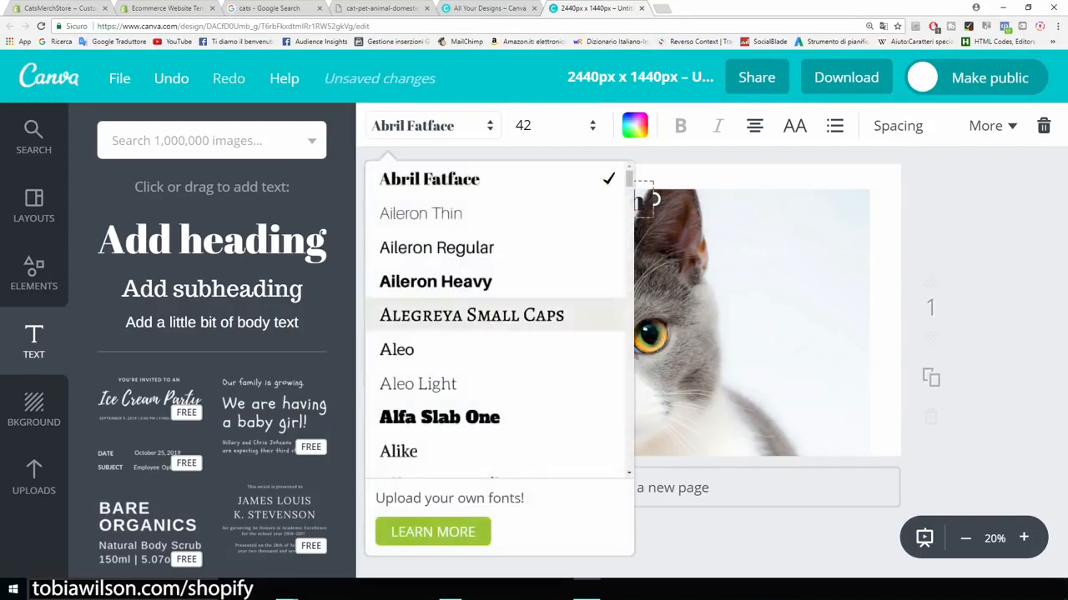
click(436, 281)
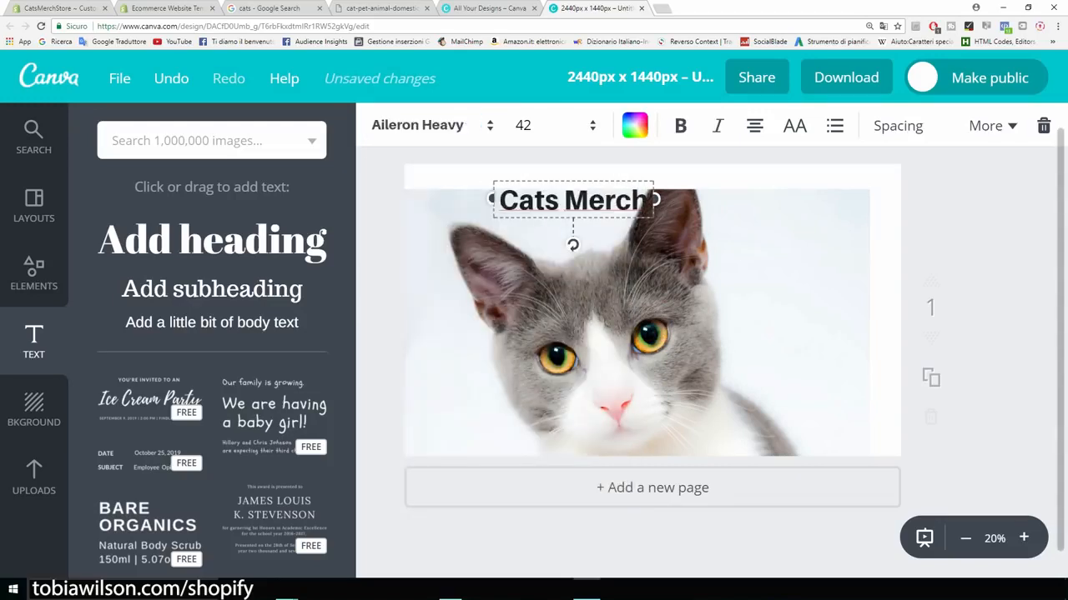
click(634, 125)
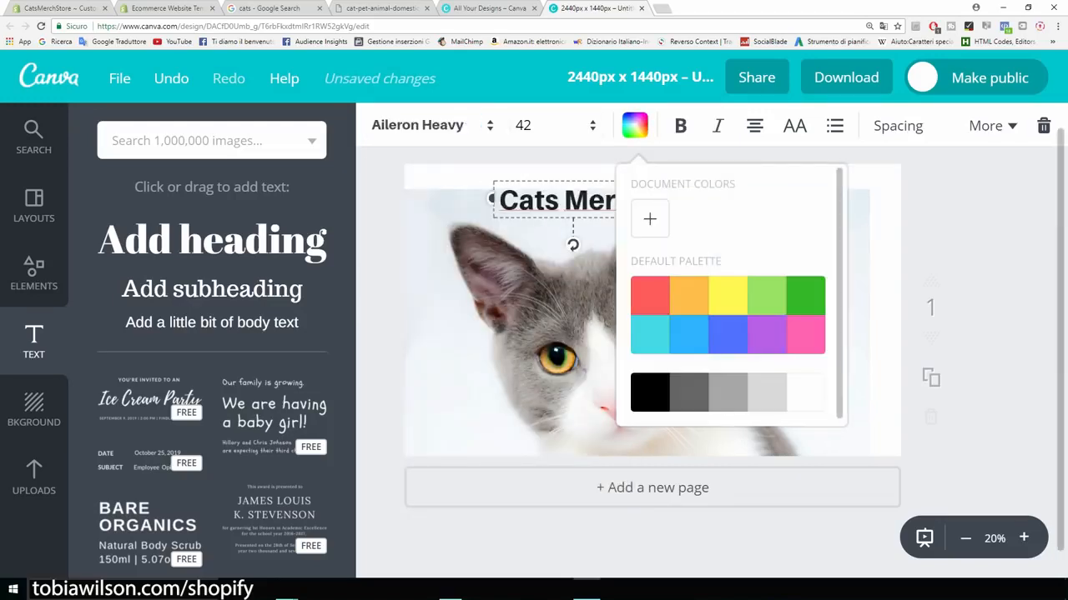
click(649, 219)
drag(819, 327, 846, 331)
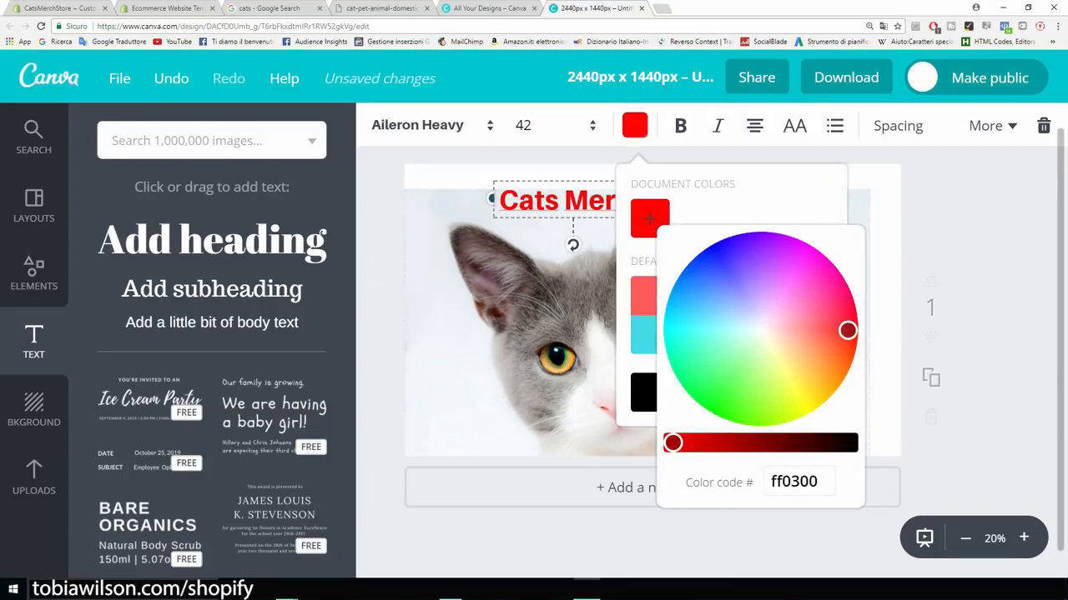
key(Escape)
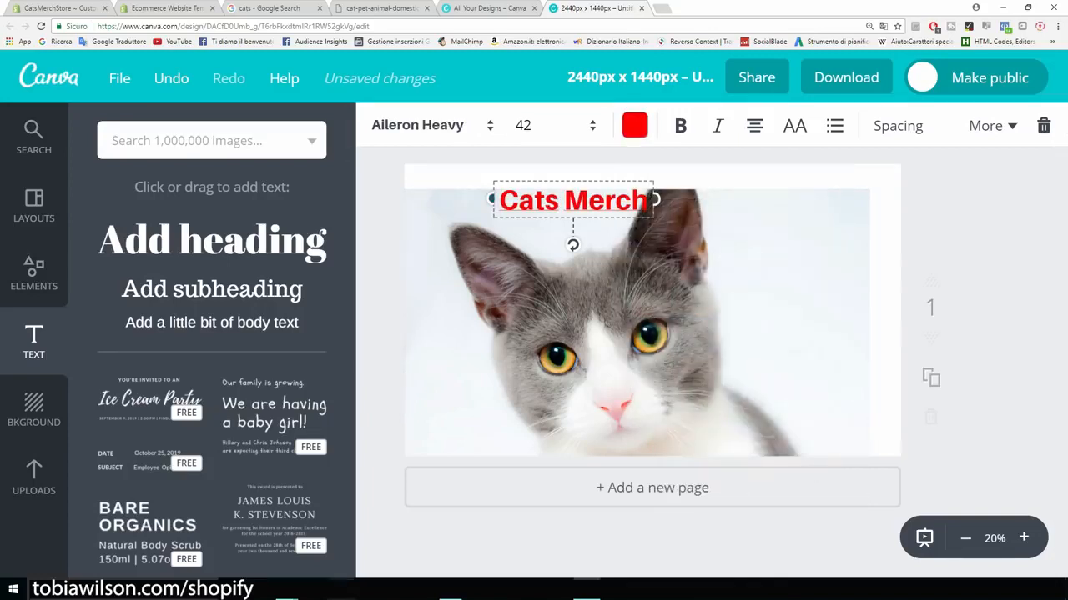
drag(573, 200, 789, 210)
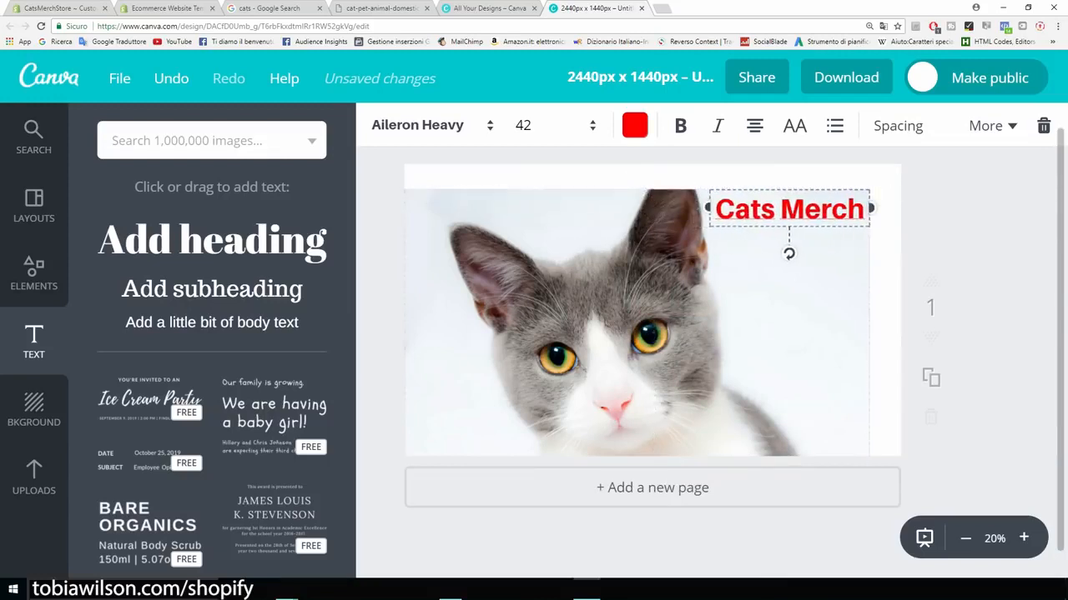
click(776, 301)
drag(775, 300, 791, 275)
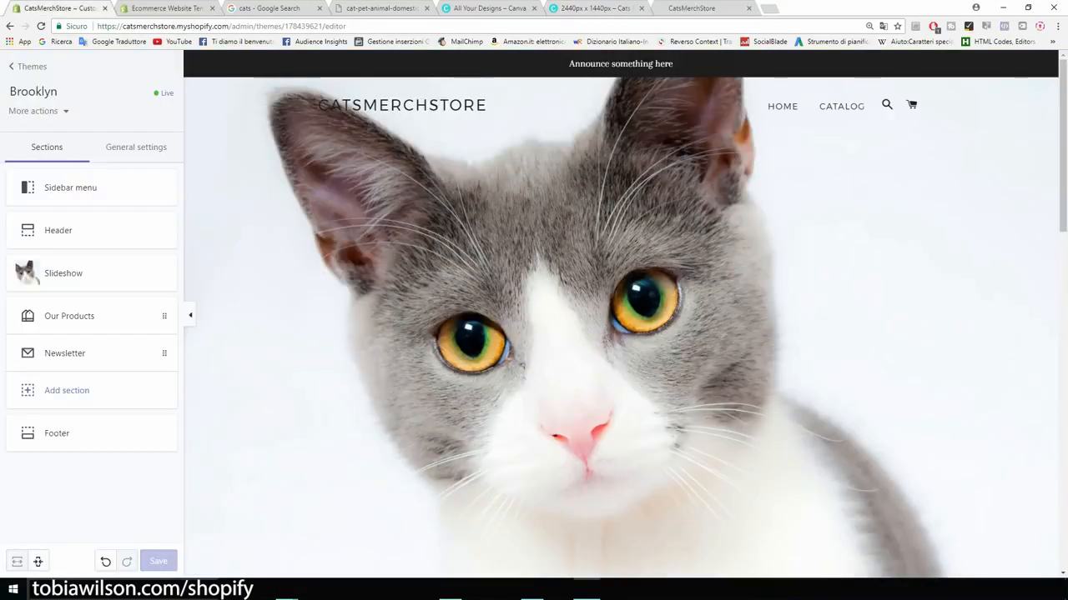
Step: Turn off Show announcement in the Header section settings
drag(569, 63, 672, 64)
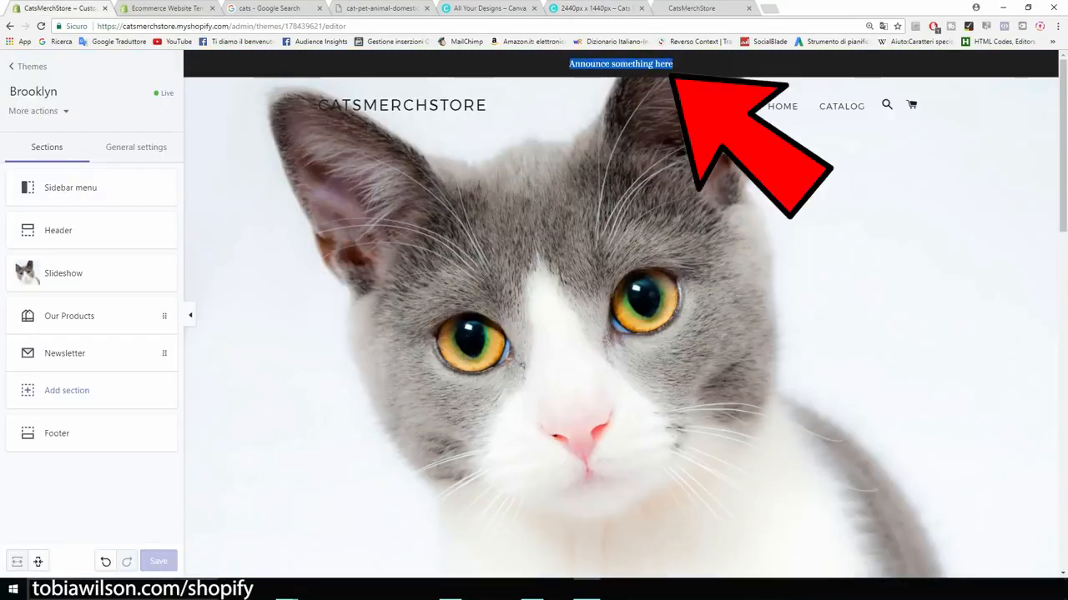
click(673, 64)
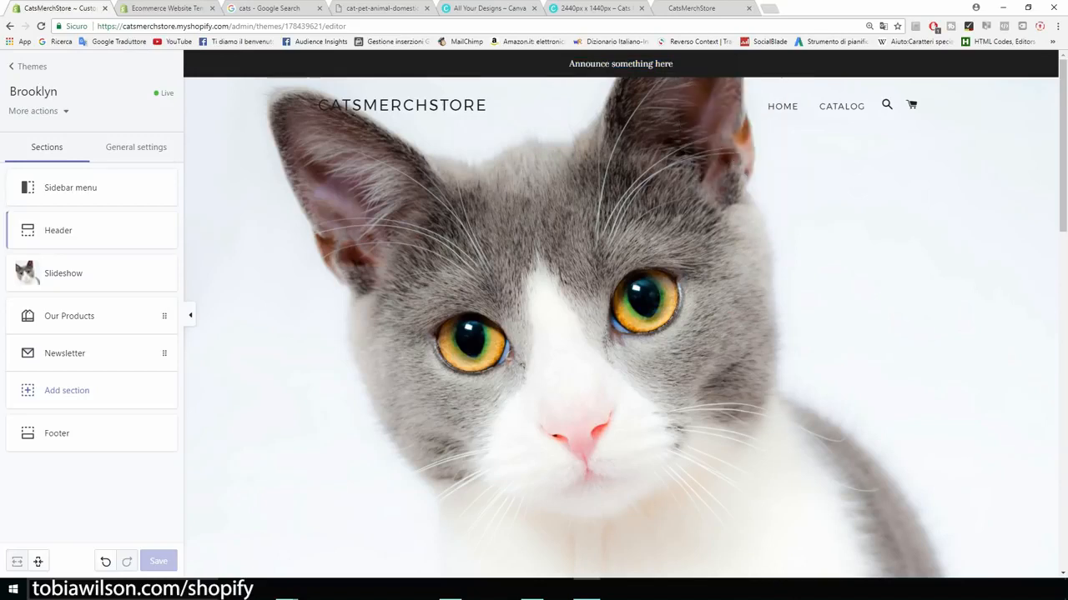
click(60, 237)
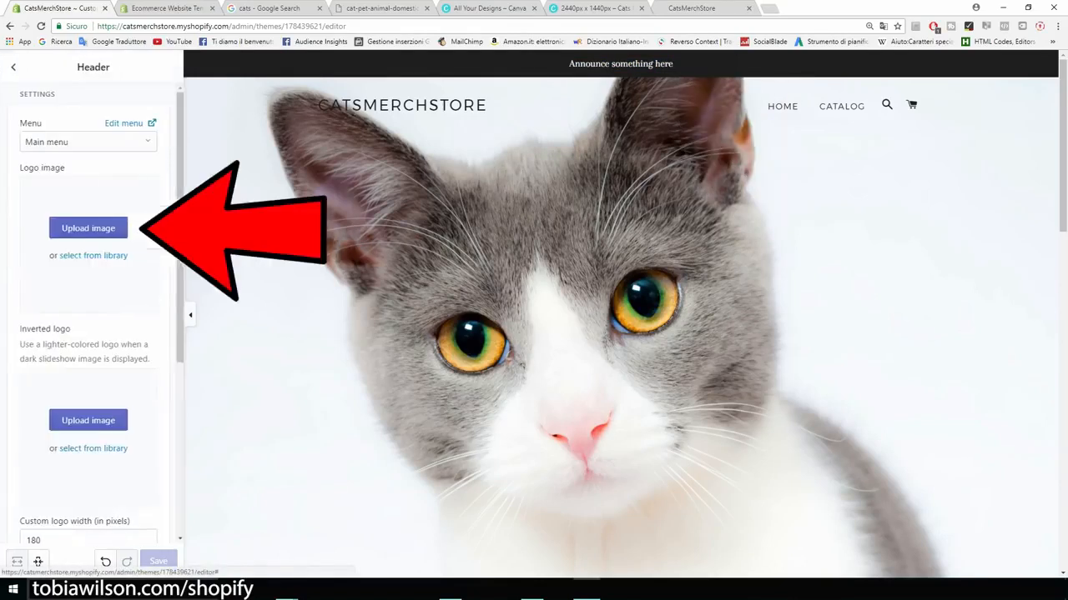
scroll(91, 292, down, 1)
scroll(92, 309, down, 3)
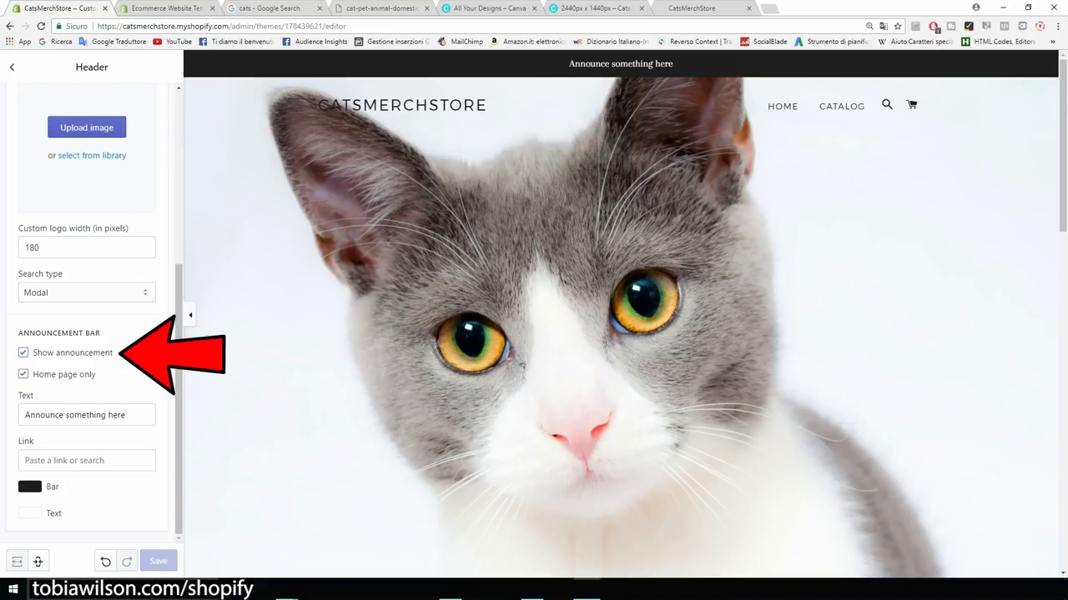
click(23, 353)
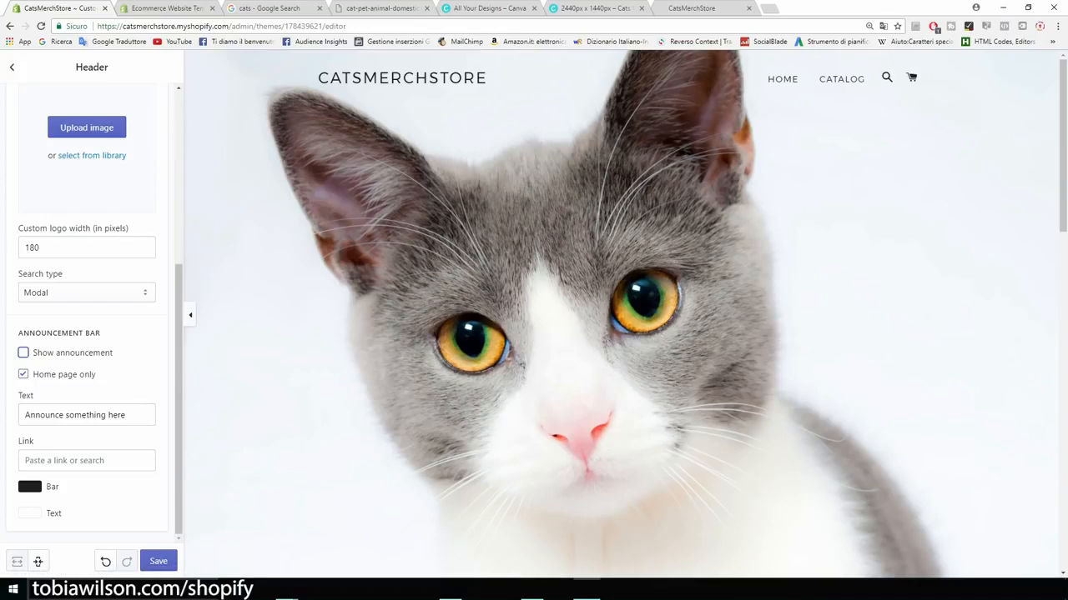
mouse_move(178, 350)
mouse_down()
mouse_move(179, 179)
mouse_move(179, 354)
mouse_up()
Step: Save the header changes and go back to the homepage sections list
click(159, 562)
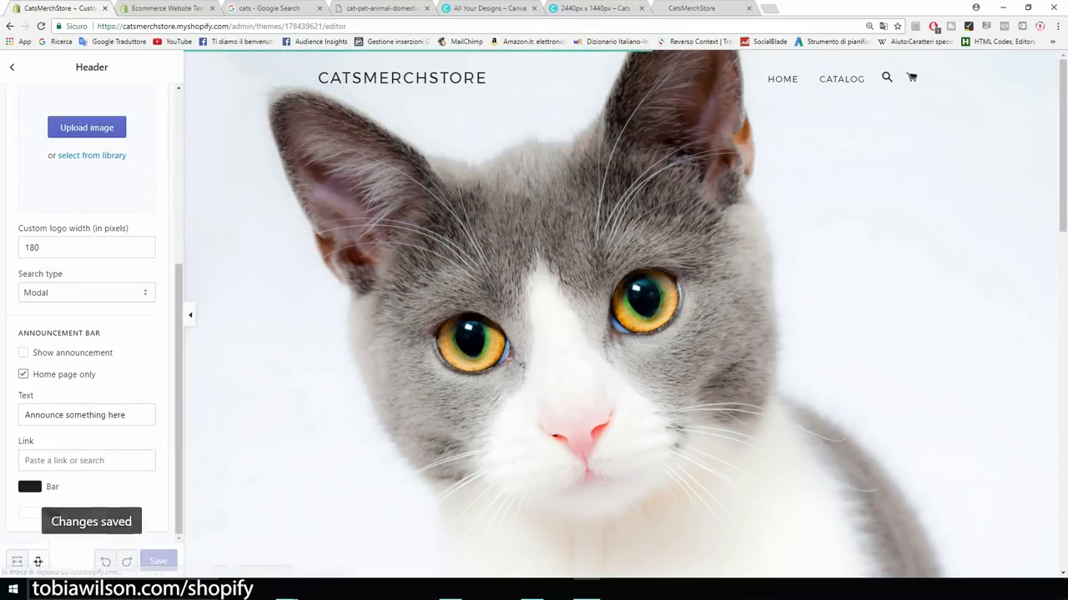
scroll(620, 313, down, 5)
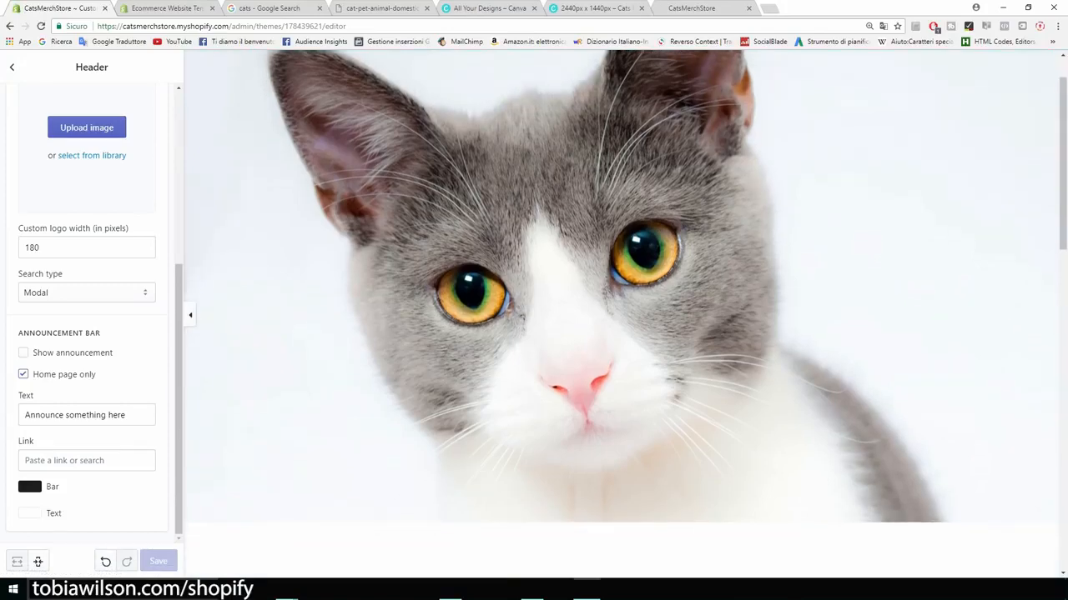
scroll(620, 317, down, 3)
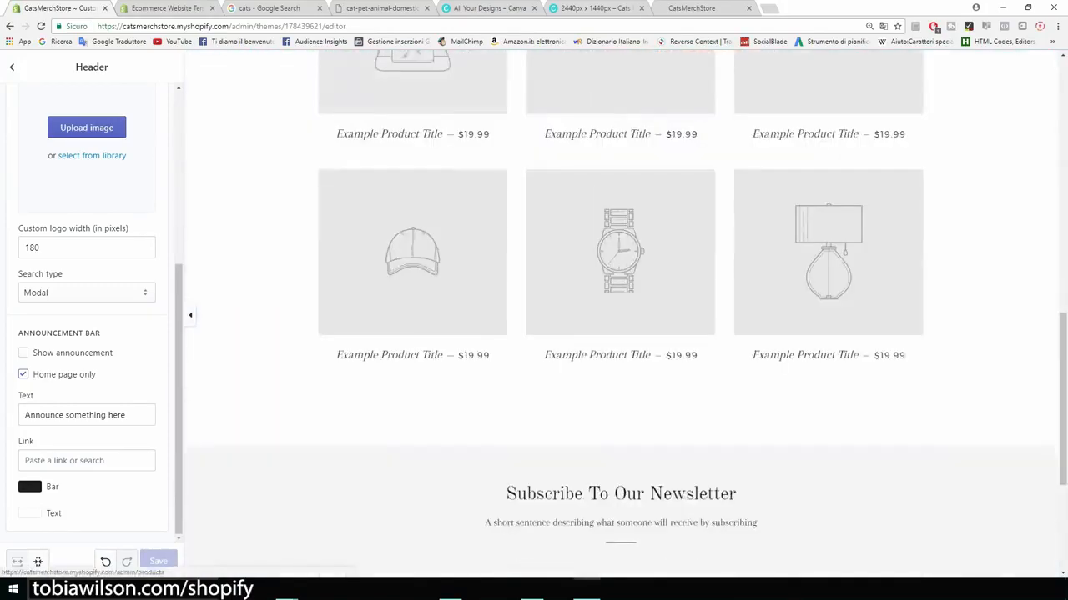
scroll(621, 317, down, 2)
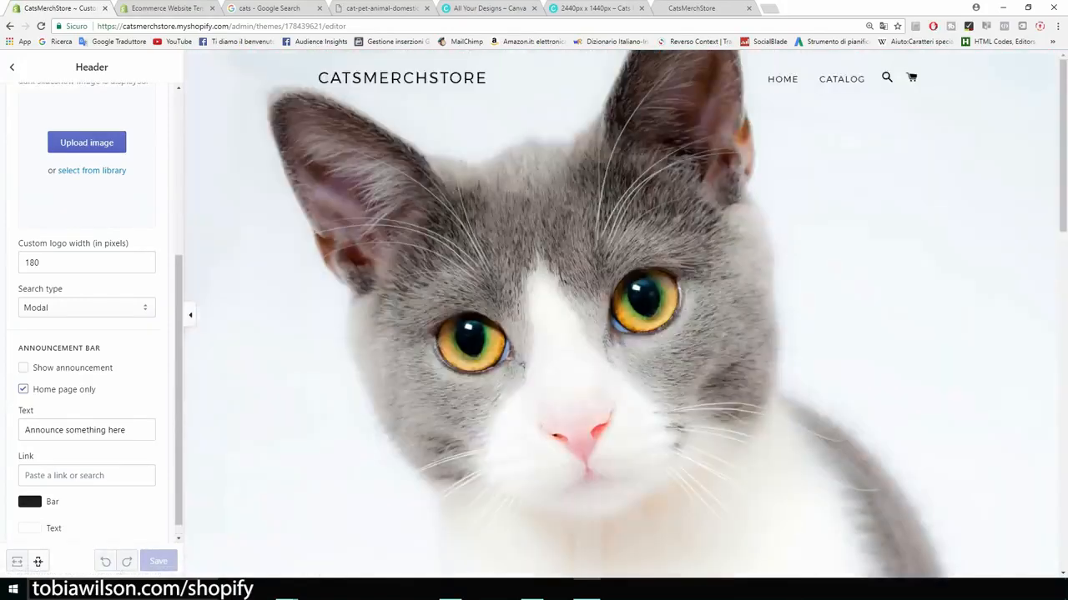
click(11, 68)
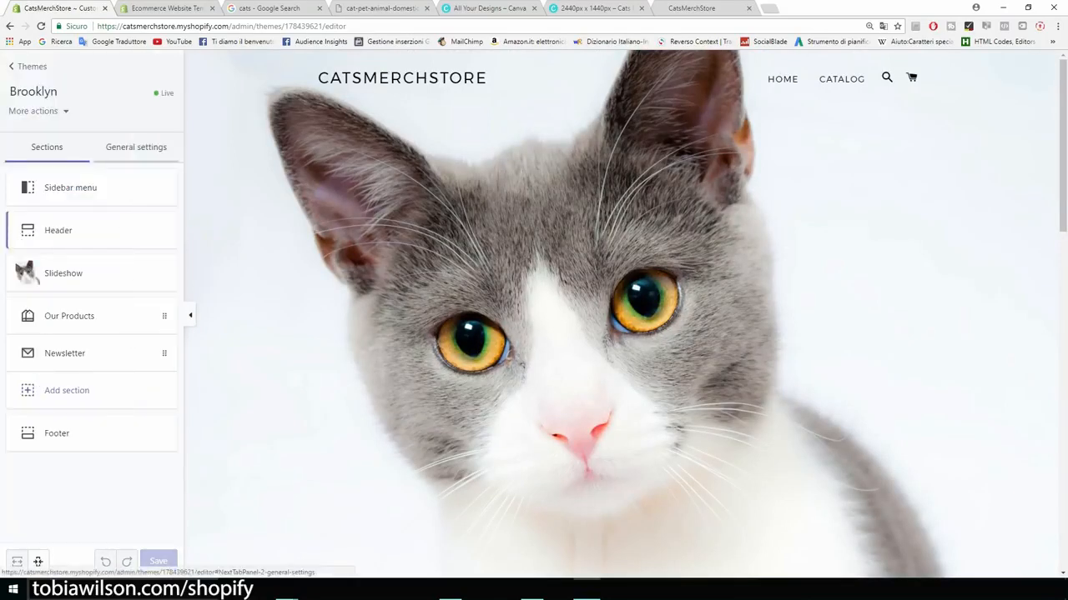
Step: Review the Cart page settings in General settings, leaving cart type as Page
click(136, 147)
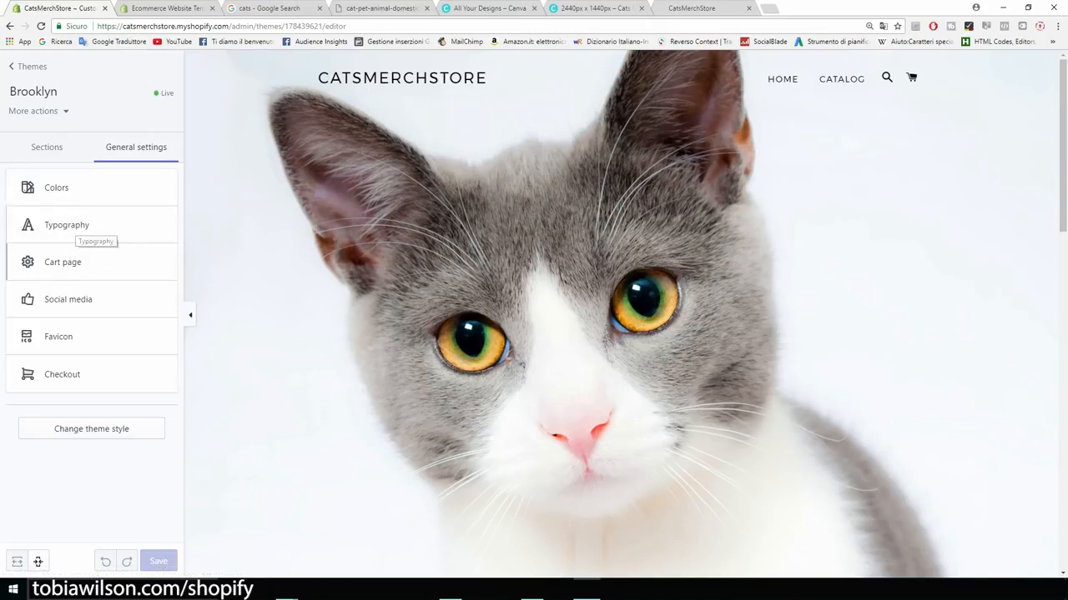
click(82, 266)
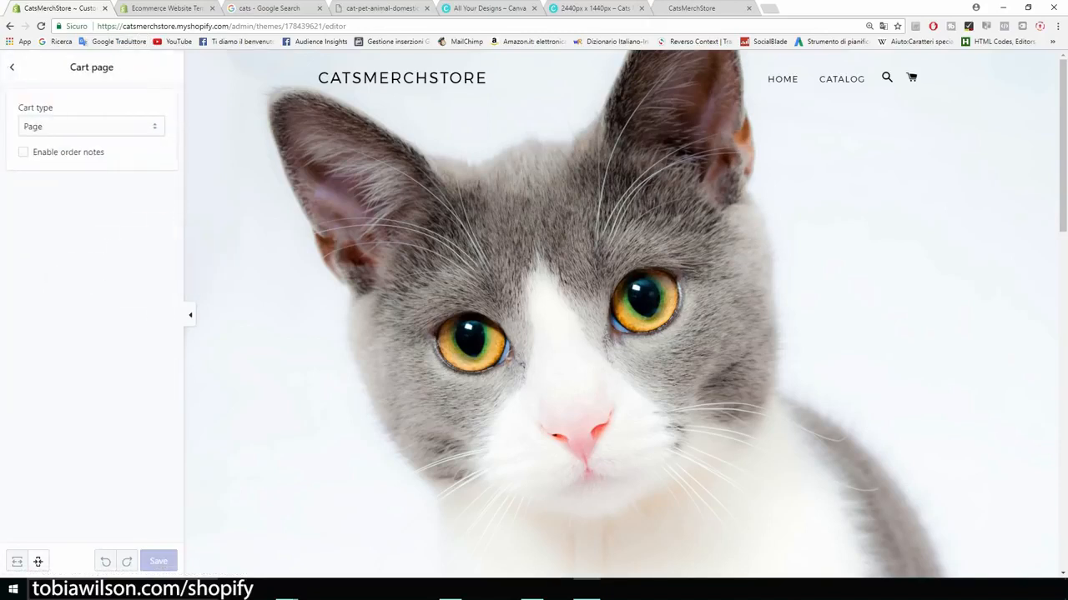
click(91, 127)
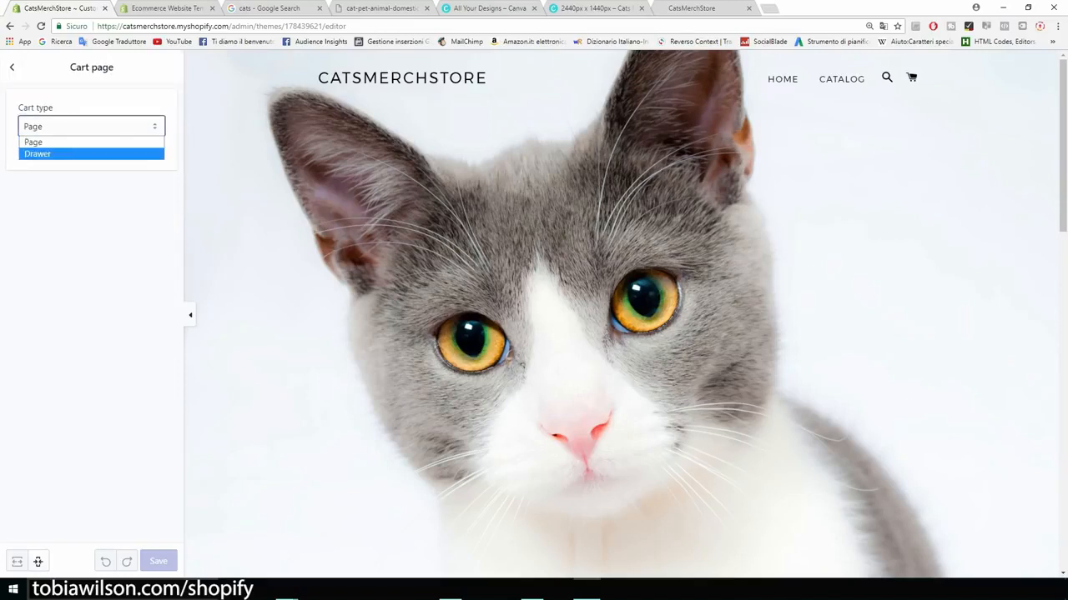
key(Escape)
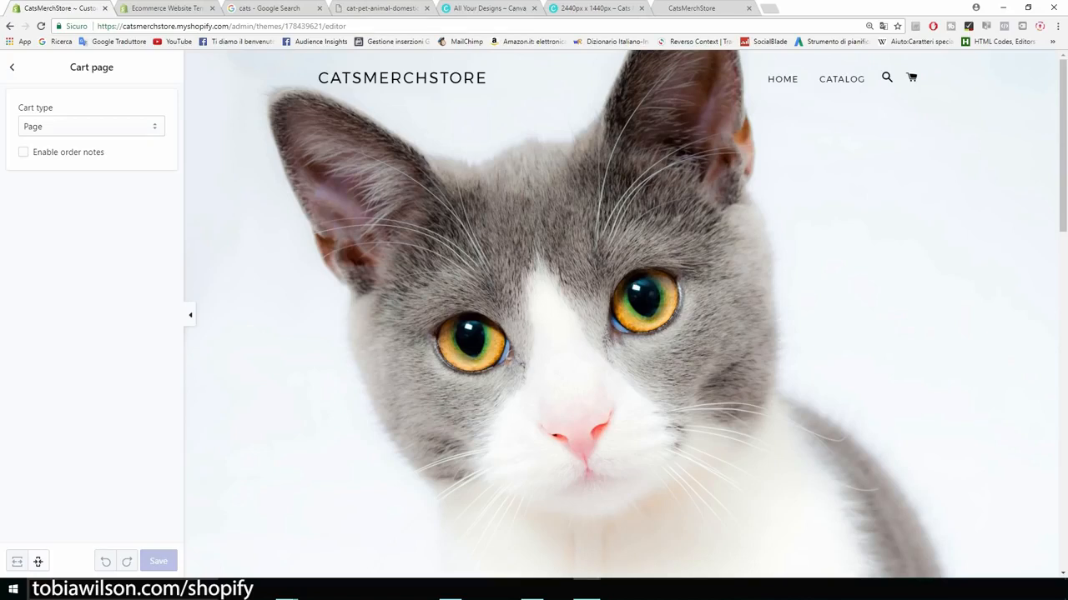
click(12, 68)
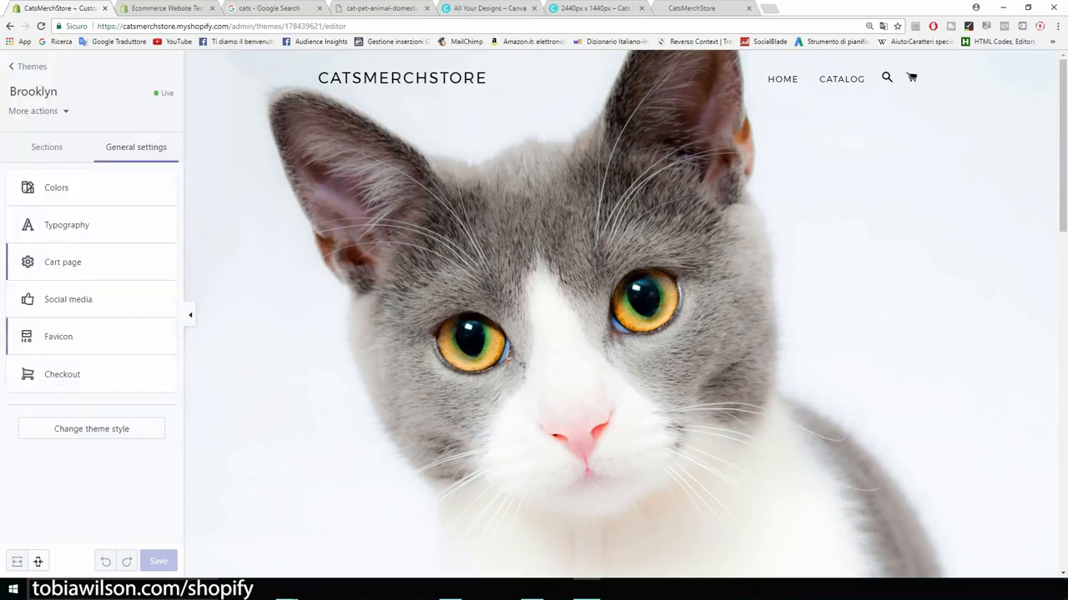
Step: Look at the Favicon settings without changing them
click(58, 337)
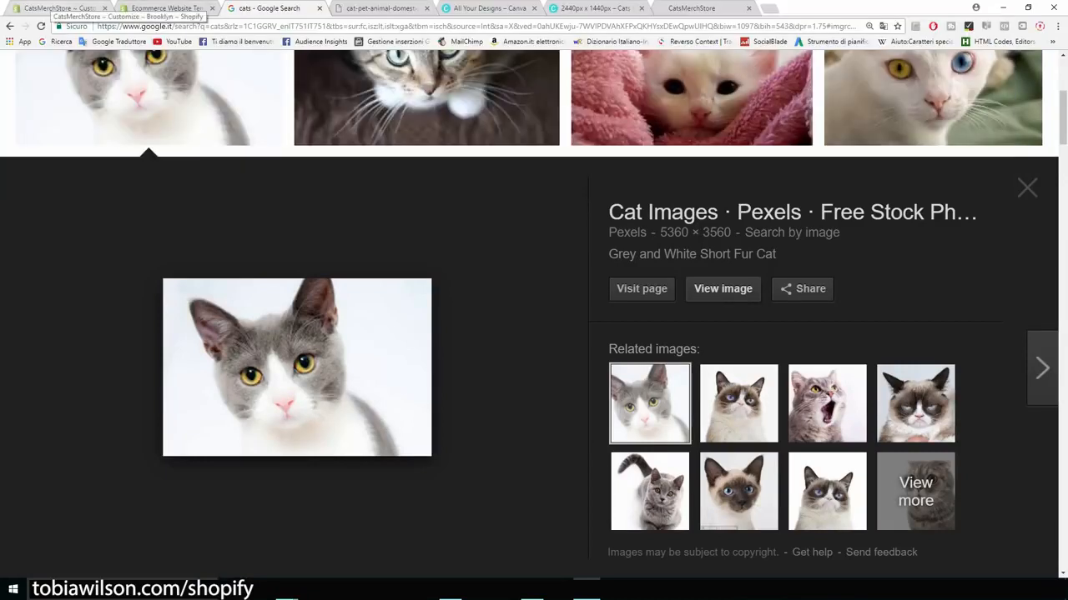
click(59, 8)
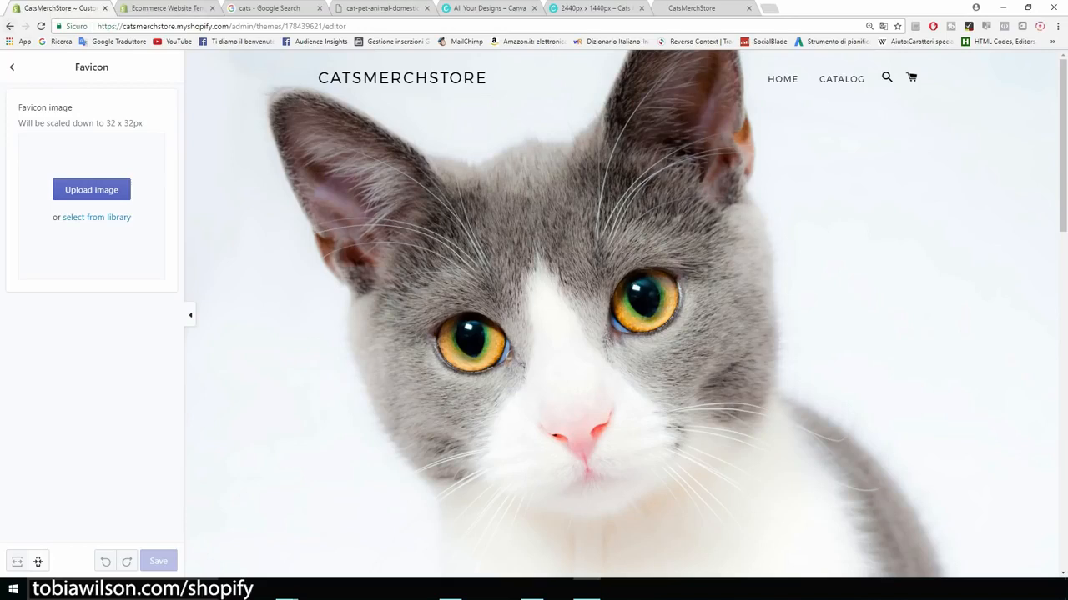
click(12, 68)
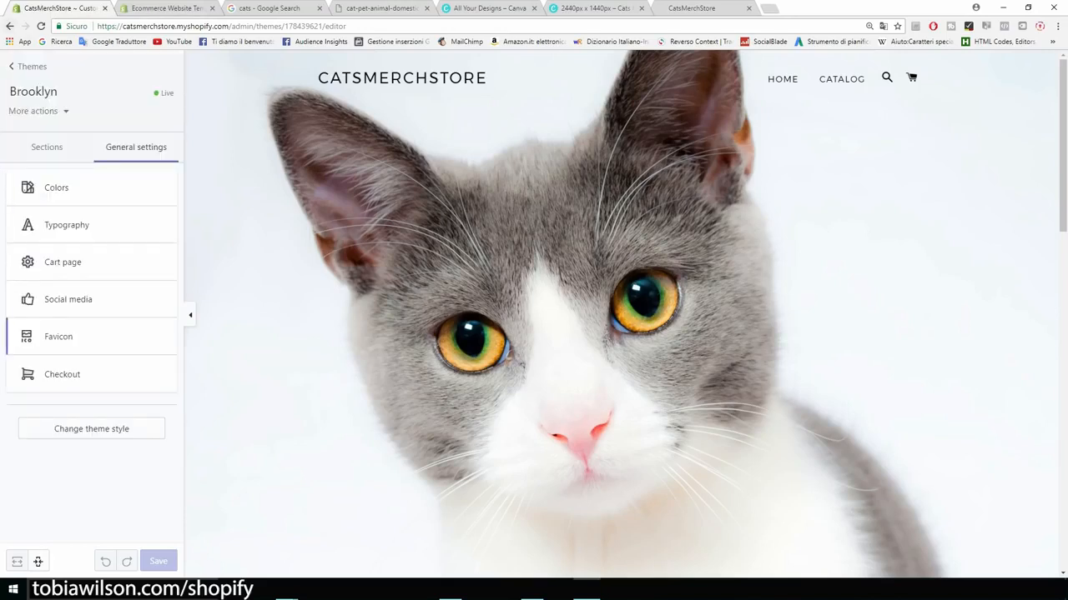
Step: Review the Checkout settings, then exit the theme editor to the Themes page
click(62, 377)
scroll(83, 333, down, 5)
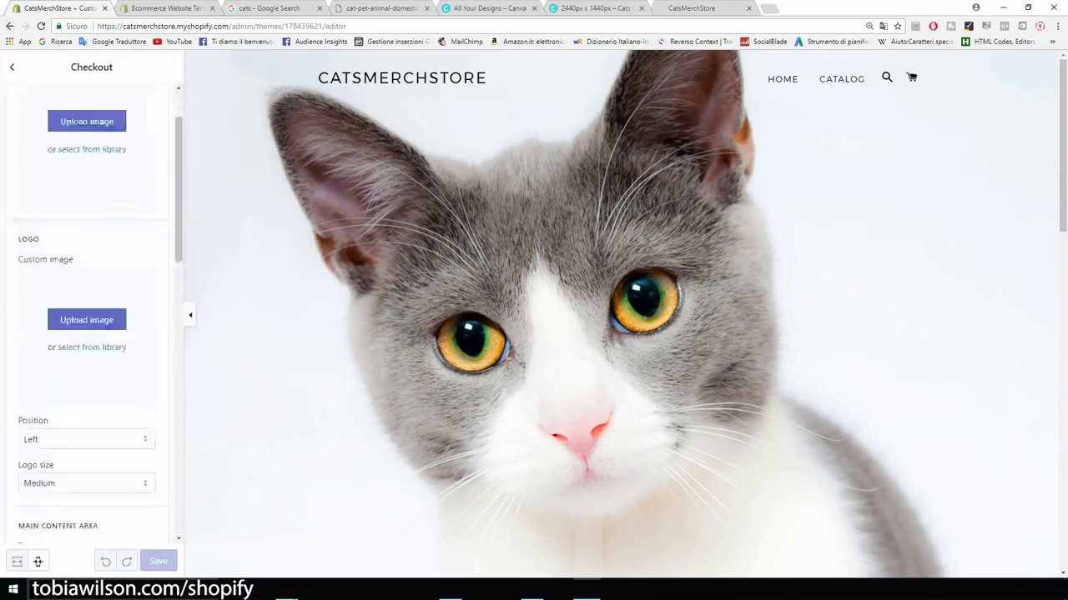
scroll(83, 333, down, 4)
scroll(83, 333, up, 8)
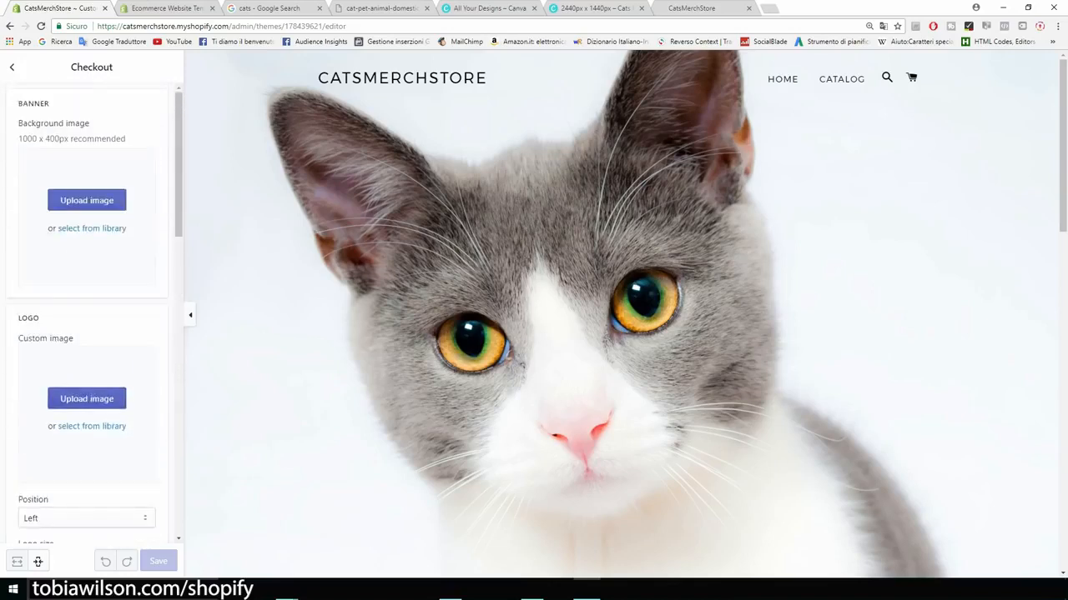
click(11, 67)
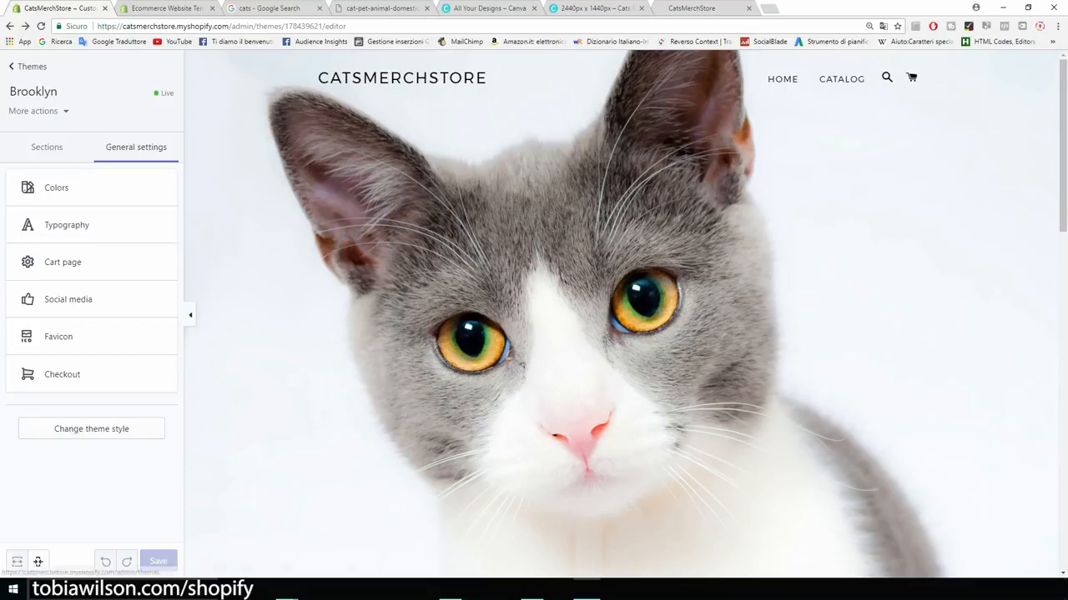
click(32, 66)
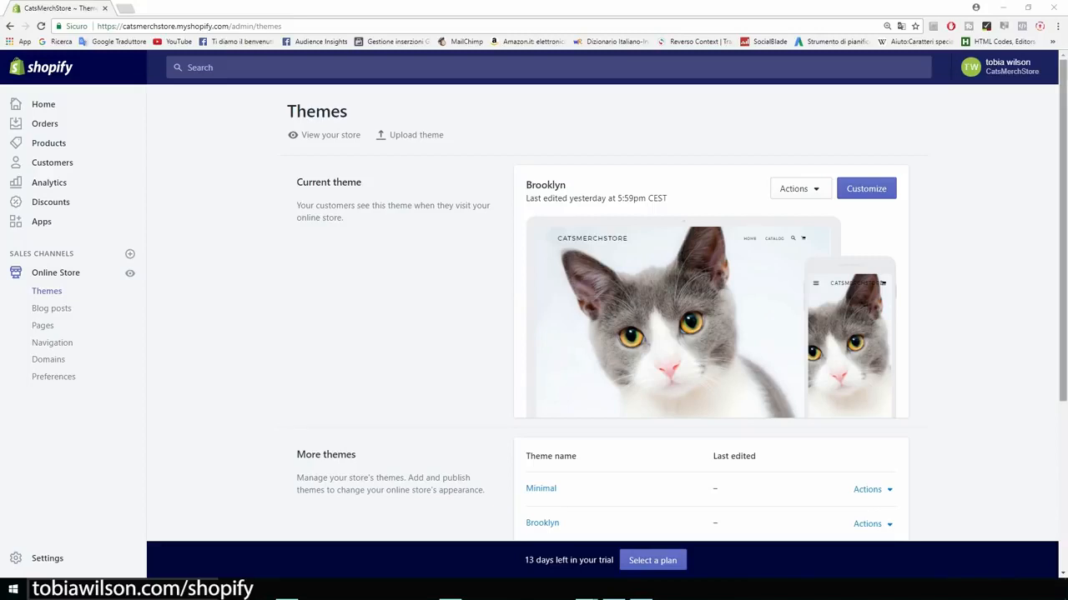
drag(566, 186, 575, 250)
click(575, 250)
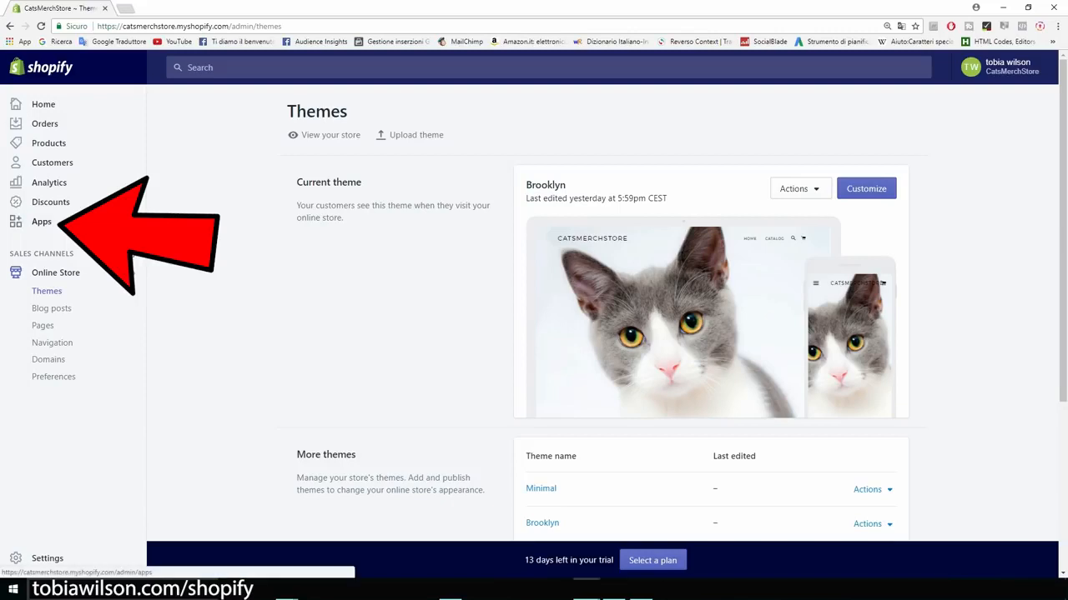
Step: Get the Oberlo app from its App Store listing and approve installing it on CatsMerchStore
click(42, 222)
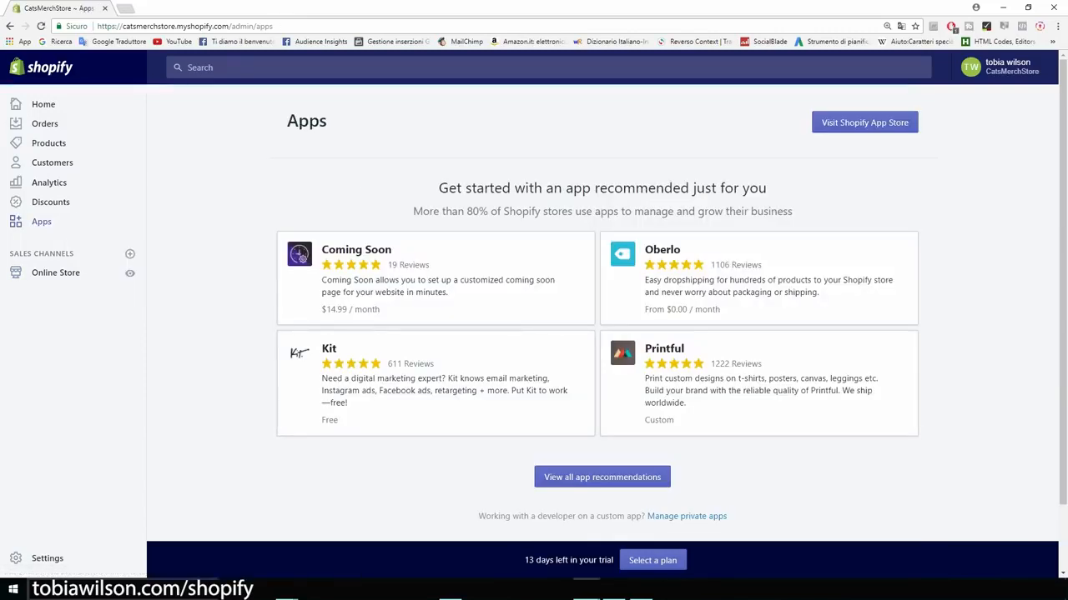
drag(439, 188, 715, 211)
click(715, 211)
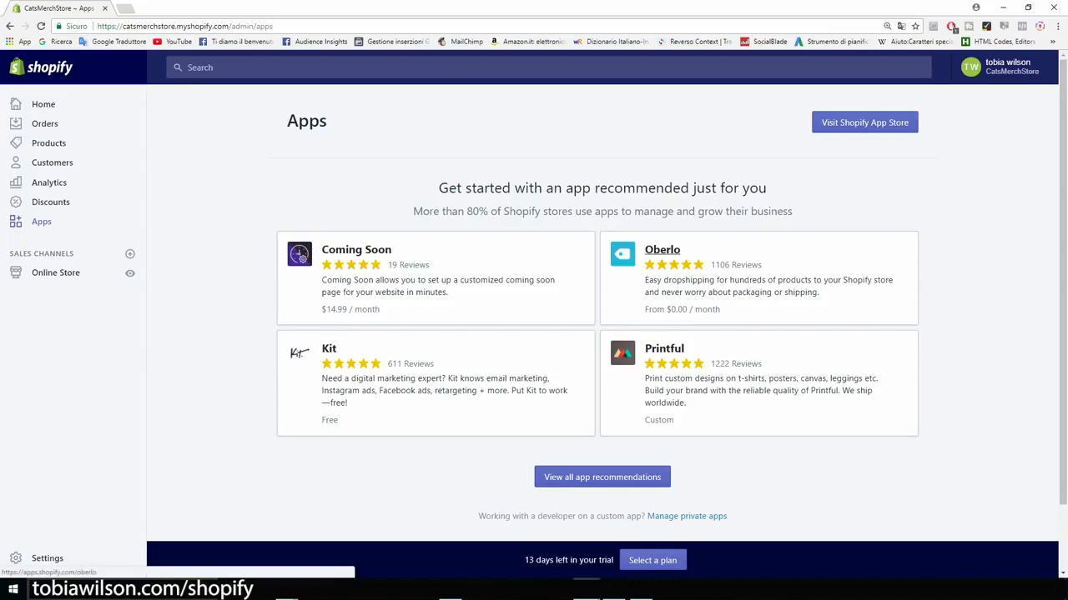
click(661, 249)
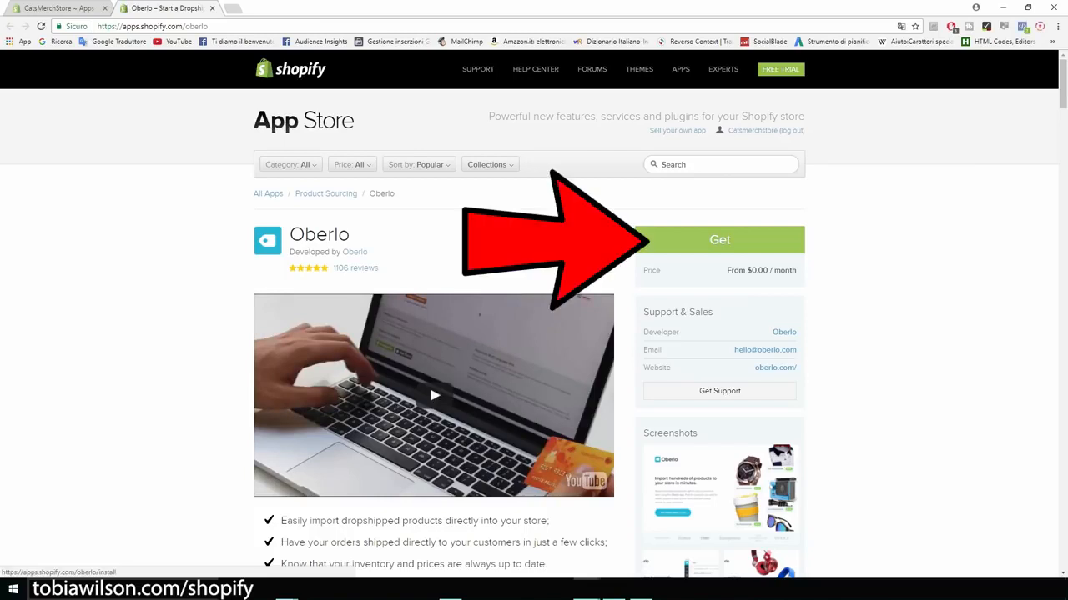
click(719, 239)
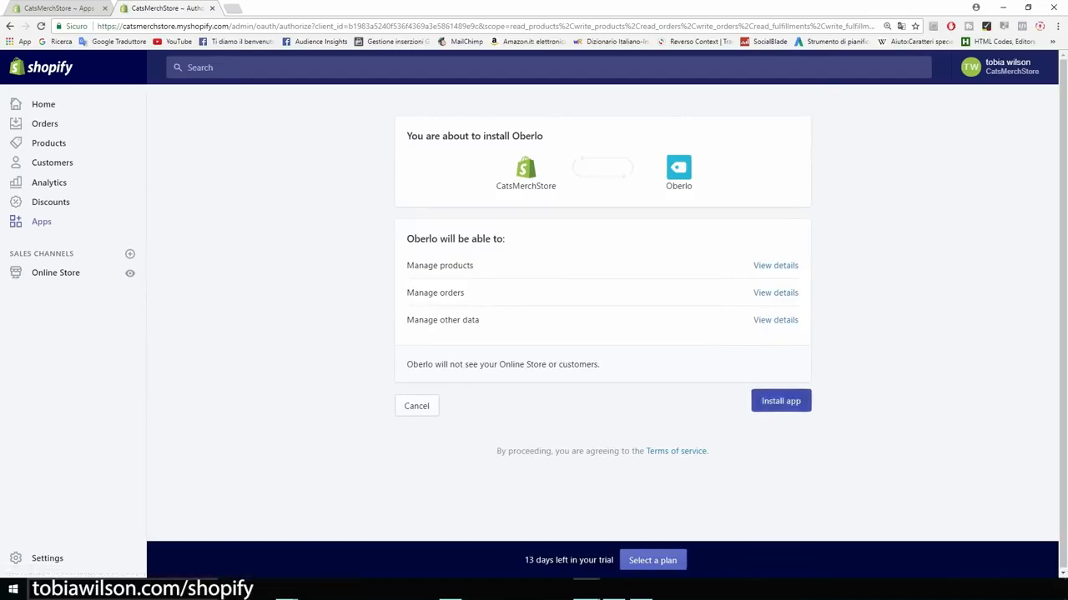
click(780, 401)
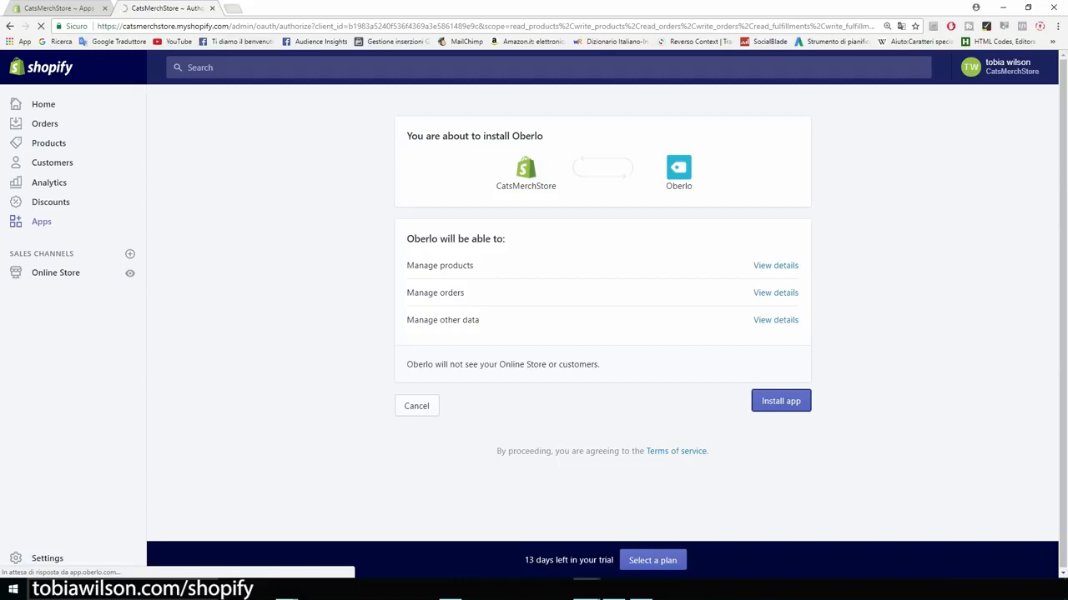
click(233, 9)
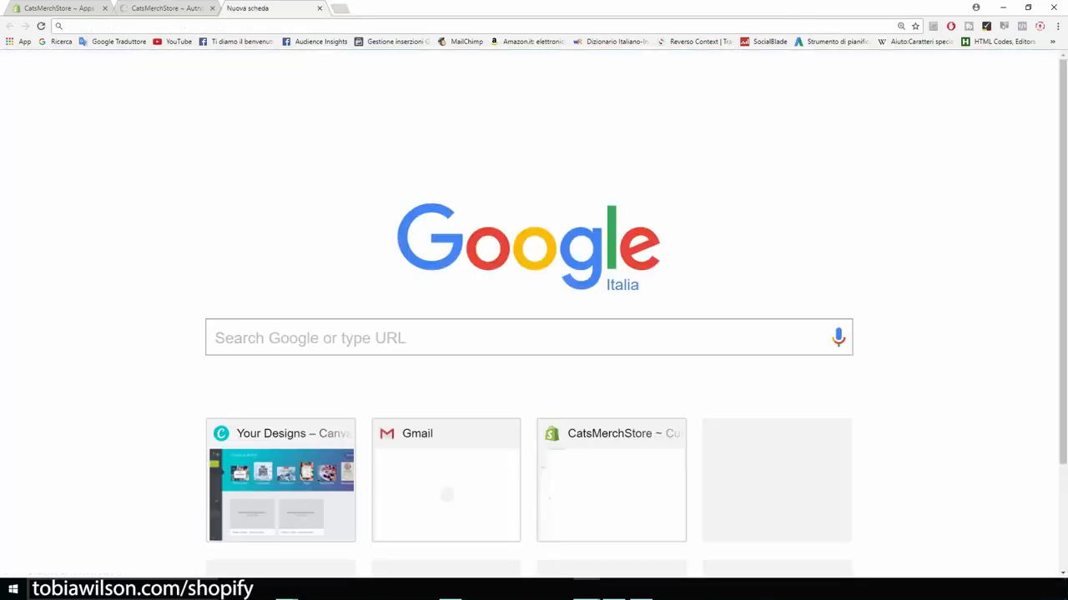
Step: Add the Oberlo - Aliexpress.com Product Importer extension to Chrome, then return to the CatsMerchStore Apps tab
text(oberlo)
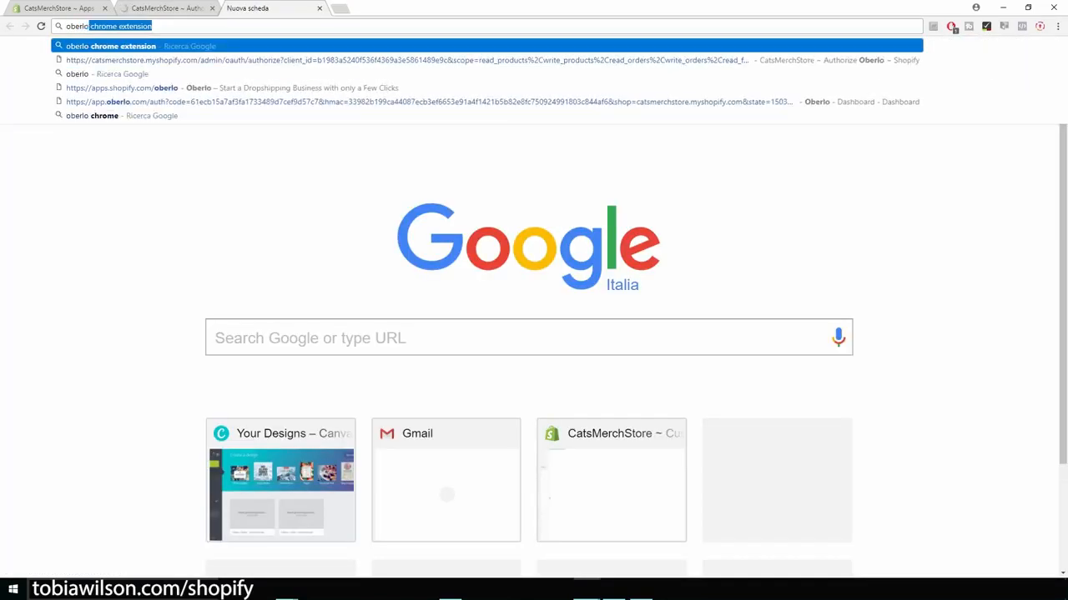
key(Return)
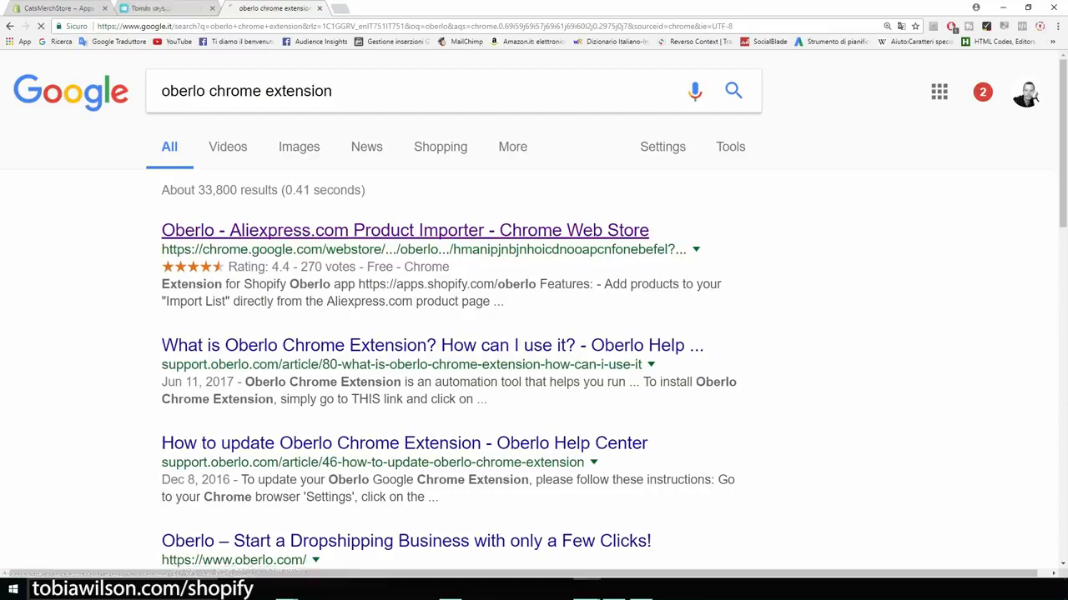
click(400, 230)
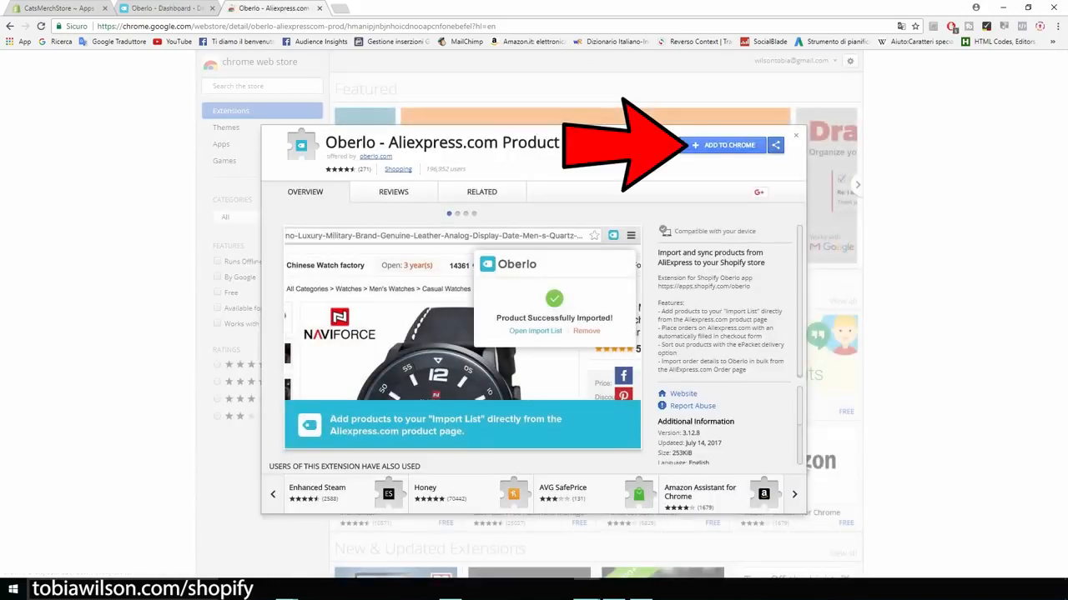
click(724, 145)
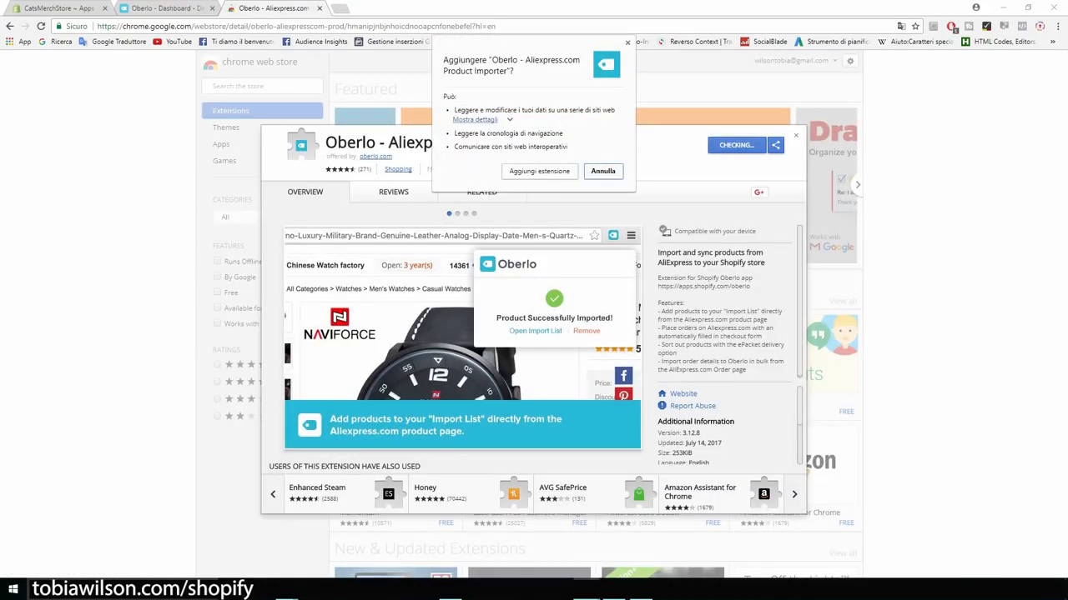
click(539, 171)
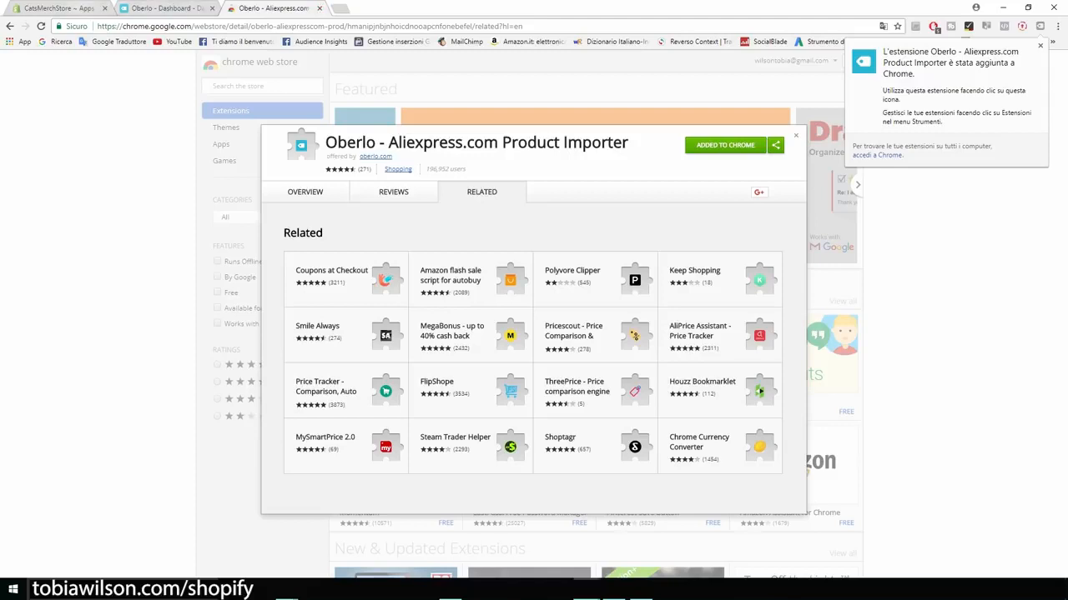
click(58, 8)
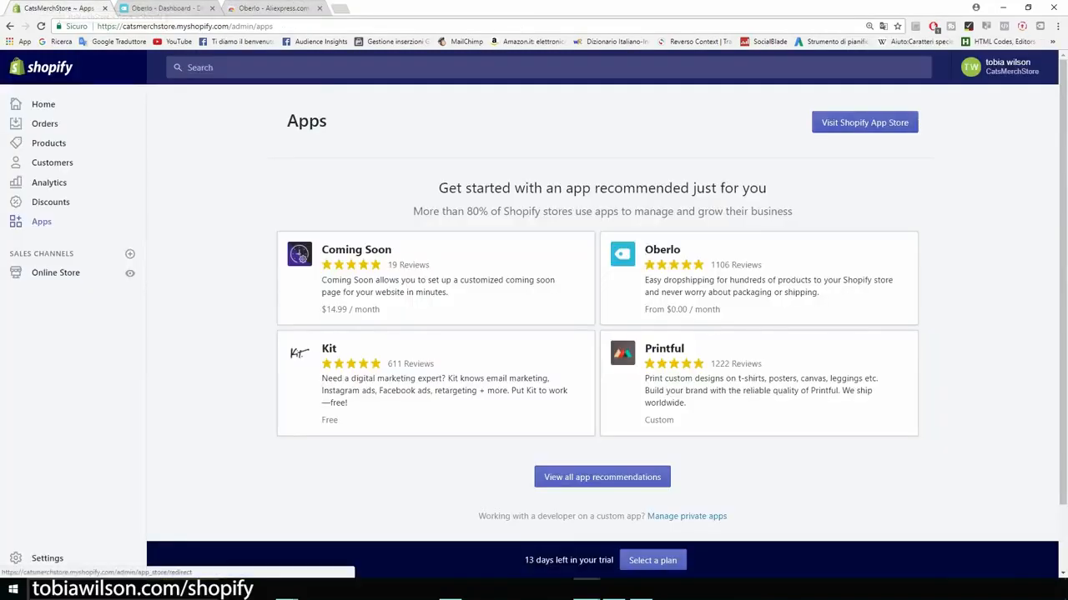
Step: Use the Apps page's 'Visit Shopify App Store' button to open the store
click(864, 123)
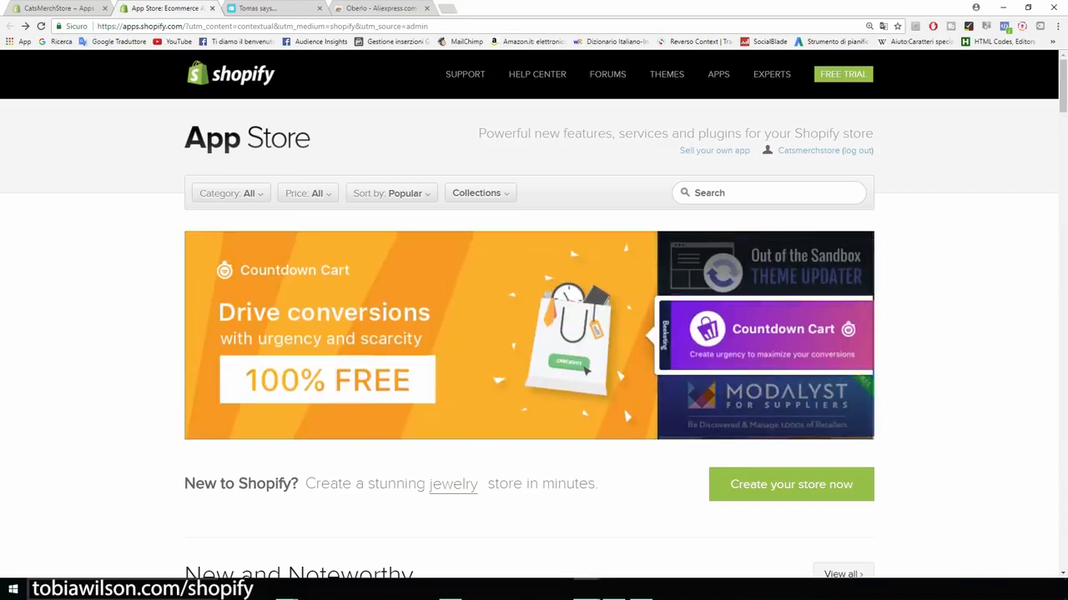
Step: Search the Shopify App Store for 'upsell'
click(768, 193)
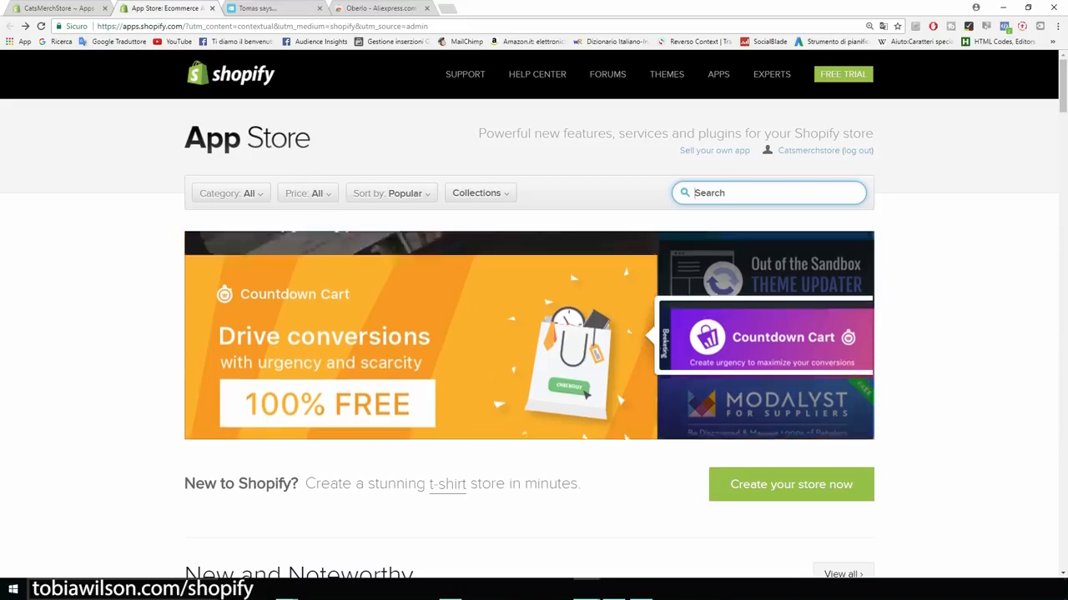
text(upsell)
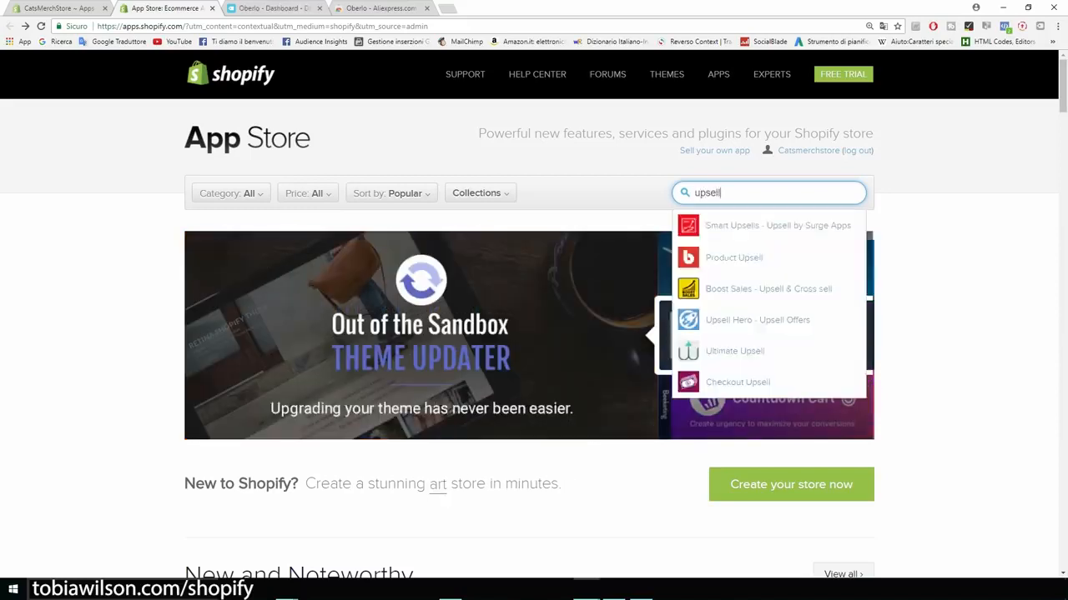
key(Return)
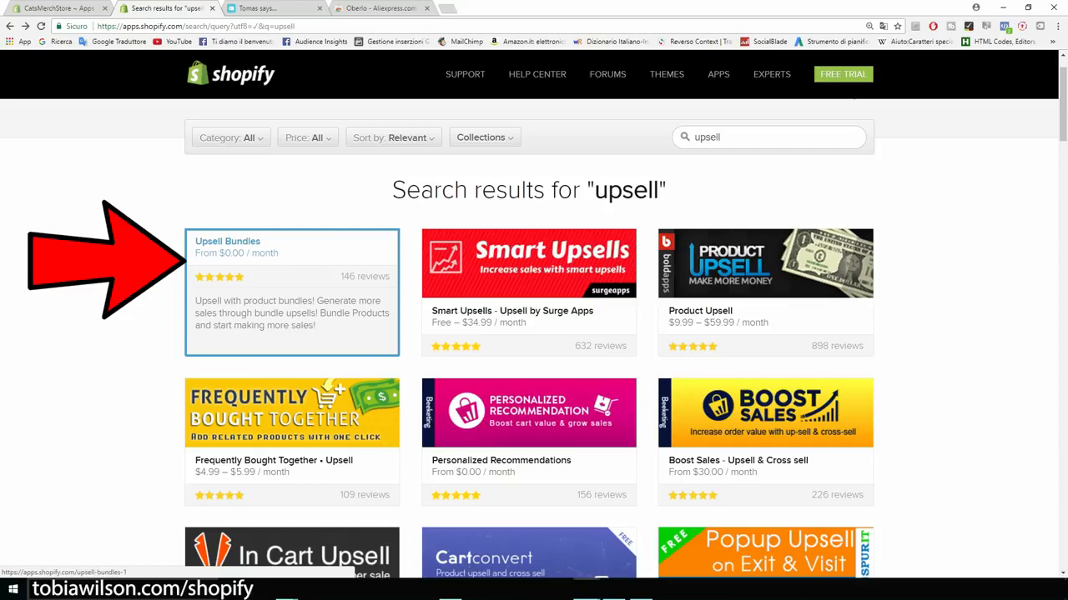
Step: Check Upsell Bundles' 7-day free trial and Basic Shopify plan price
click(292, 292)
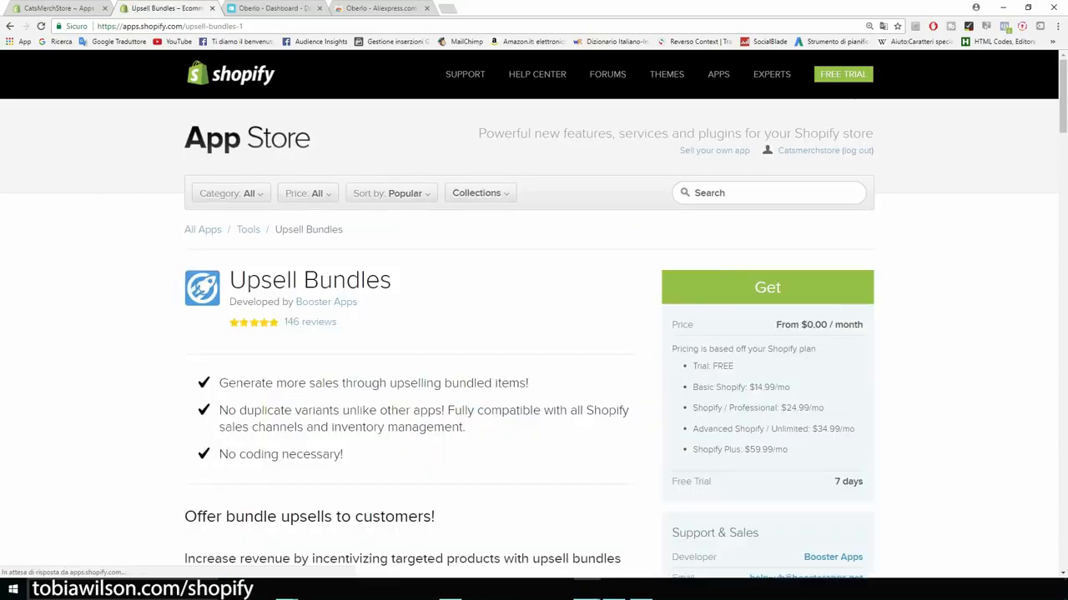
scroll(529, 339, down, 1)
drag(834, 426, 863, 426)
drag(749, 331, 803, 352)
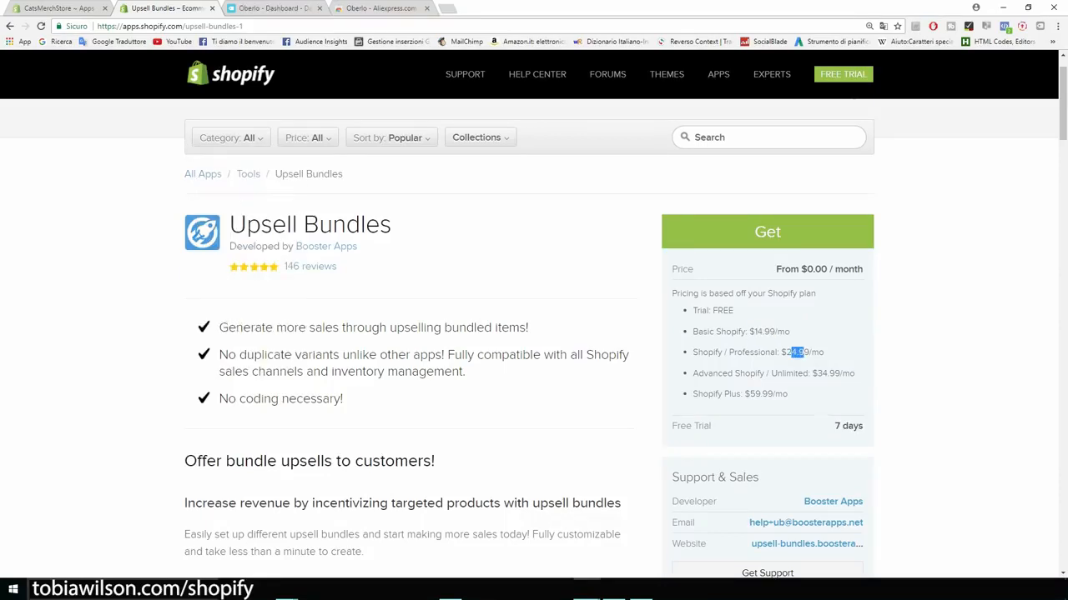
click(10, 26)
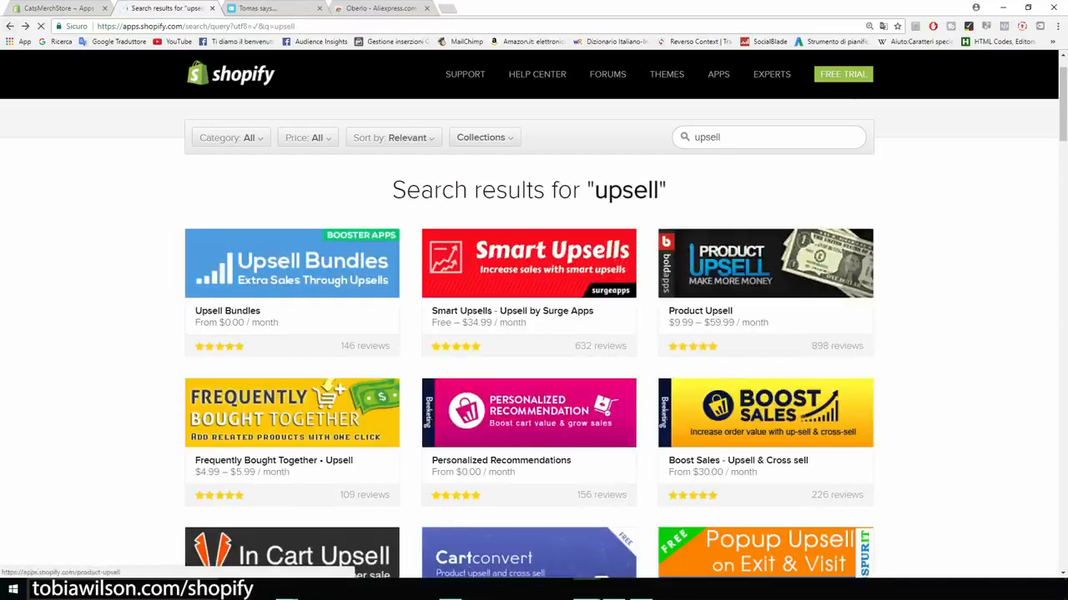
Step: Check Personalized Recommendations' price and 4% fee
scroll(534, 324, down, 2)
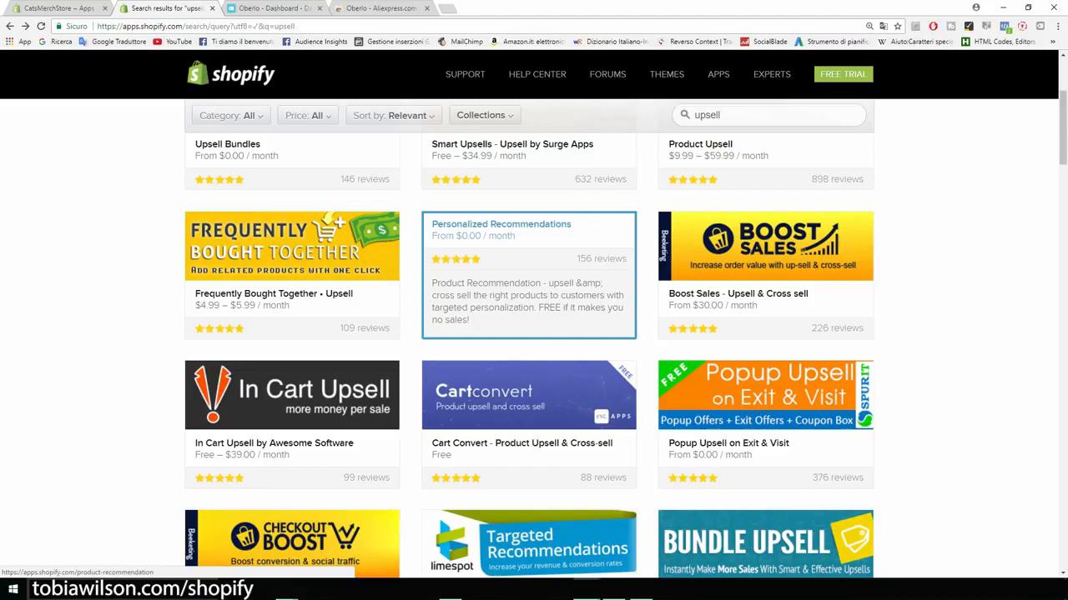
click(513, 266)
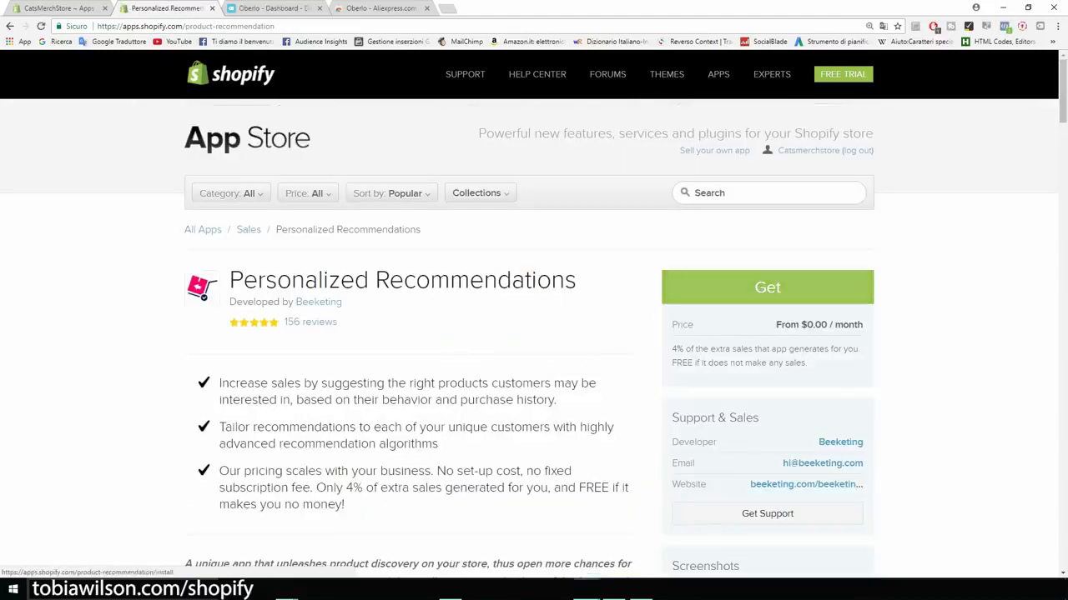
scroll(533, 333, down, 3)
drag(683, 239, 670, 220)
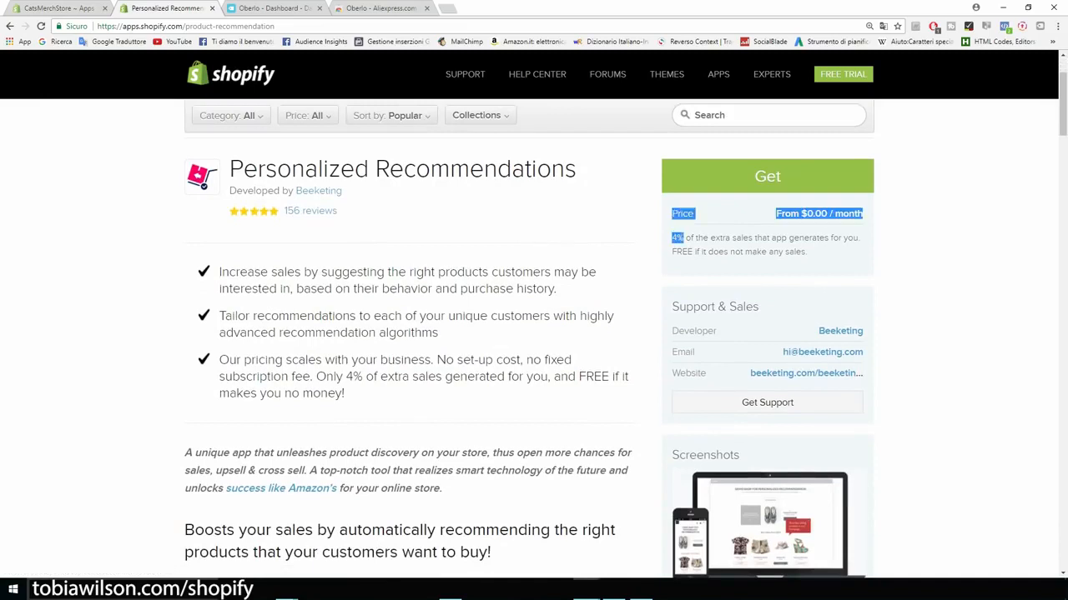
click(685, 239)
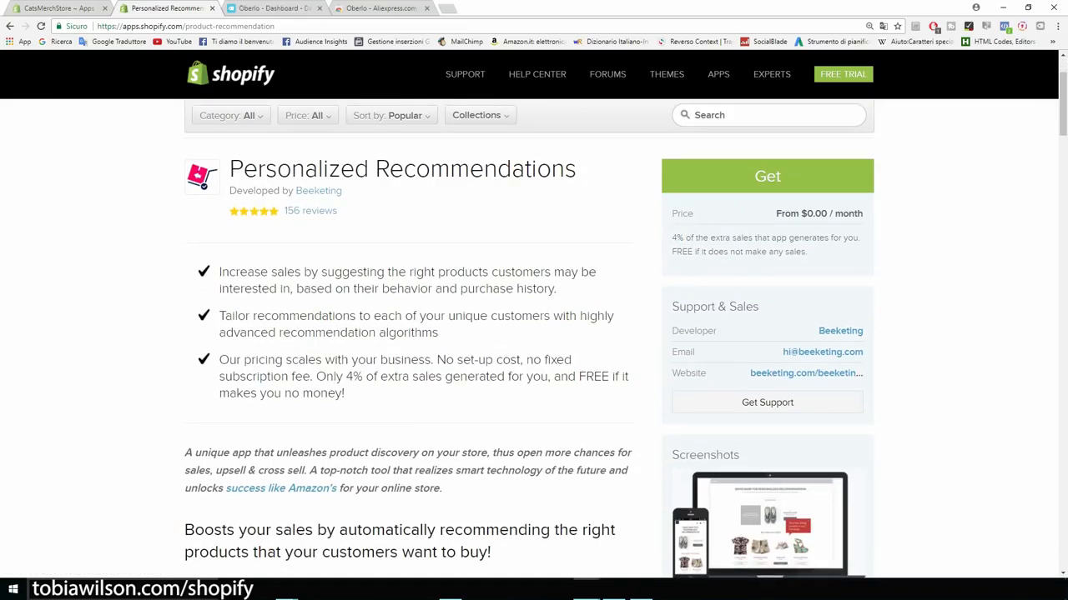
scroll(533, 333, up, 2)
drag(578, 281, 190, 282)
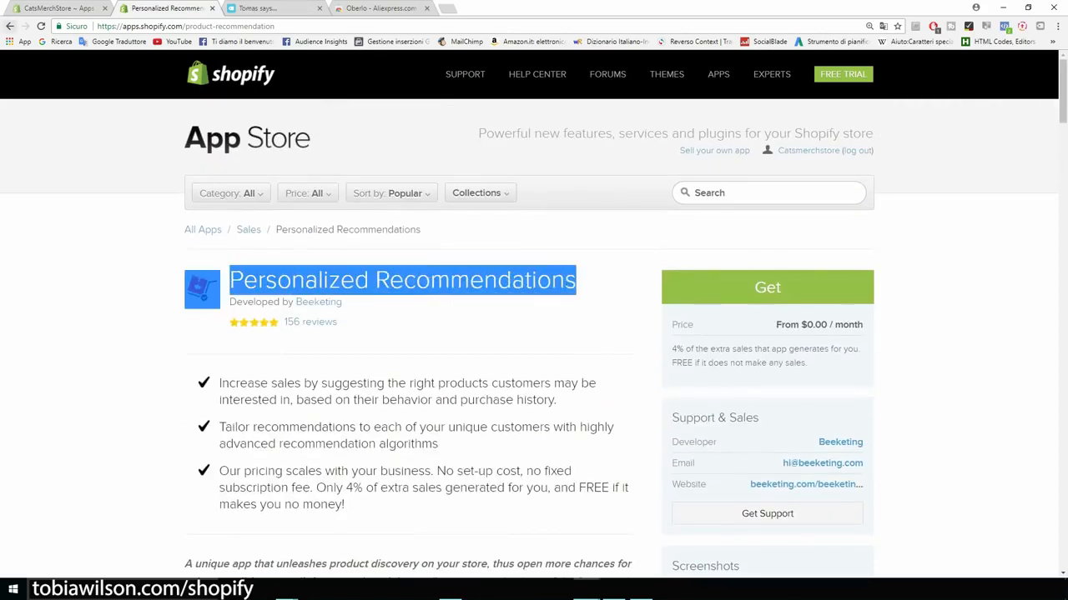
key(alt+Left)
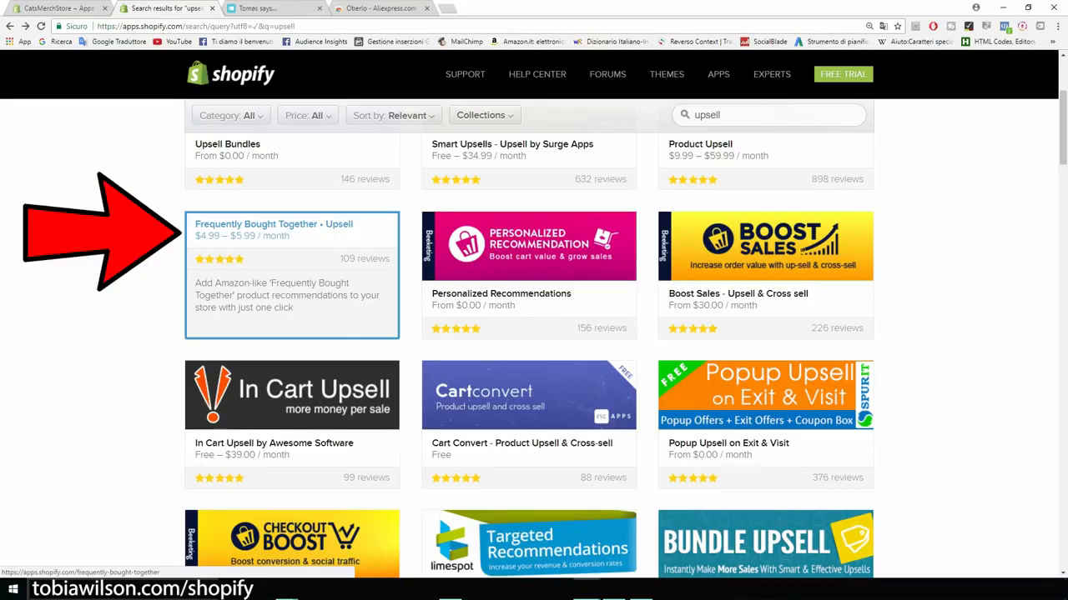
Step: Look at Frequently Bought Together, then get Personalized Recommendations
click(292, 275)
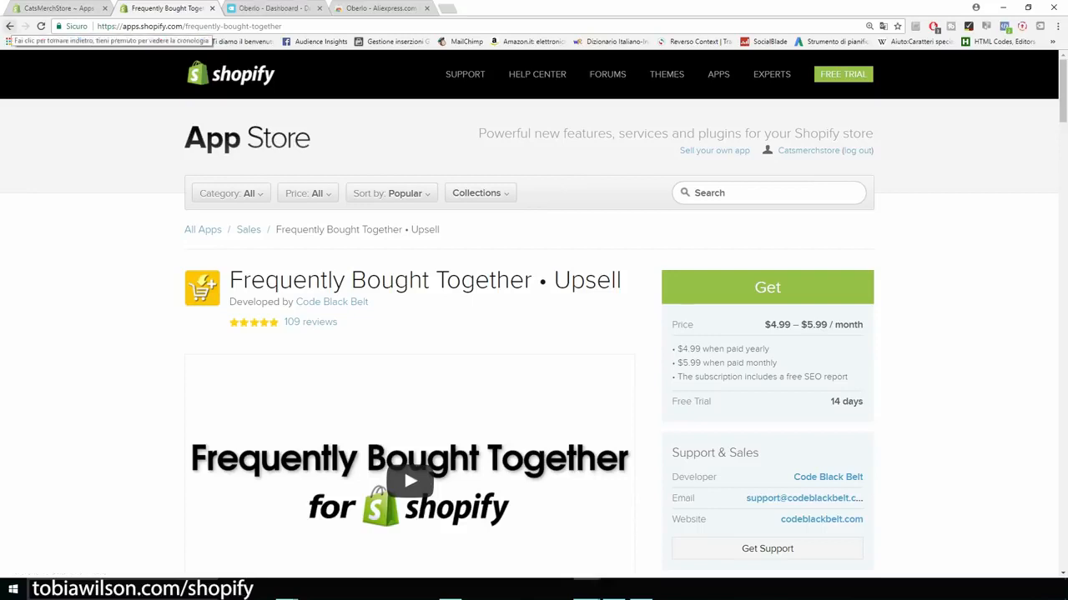
click(10, 26)
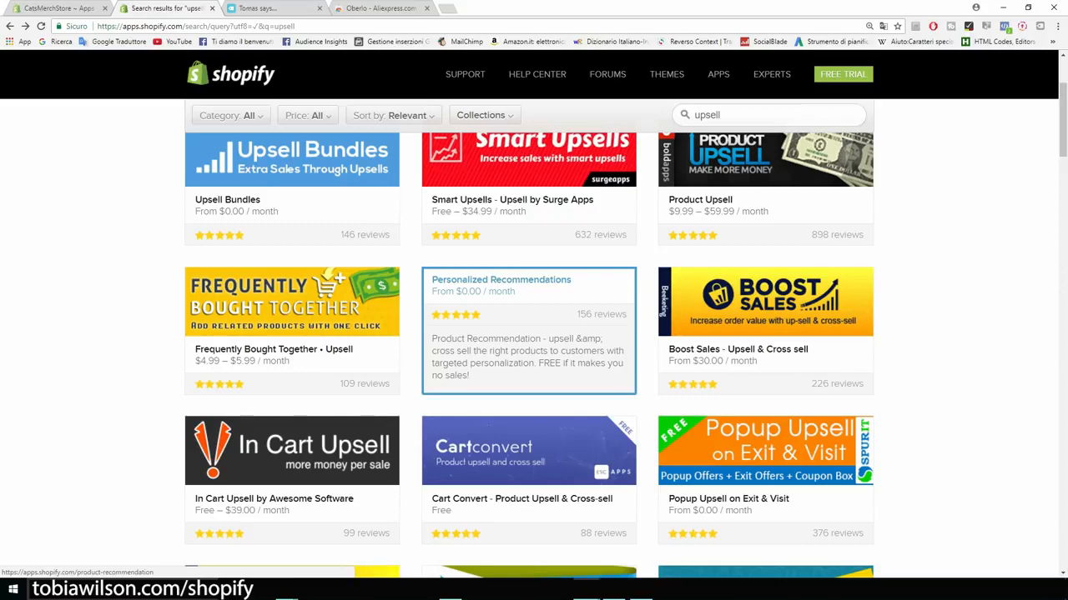
click(529, 331)
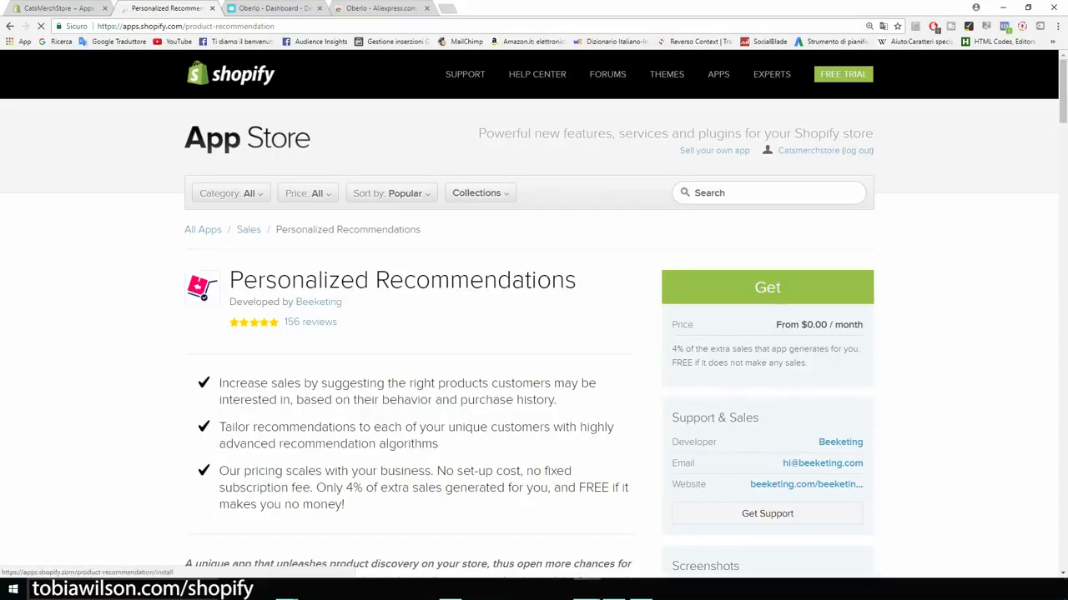
click(767, 286)
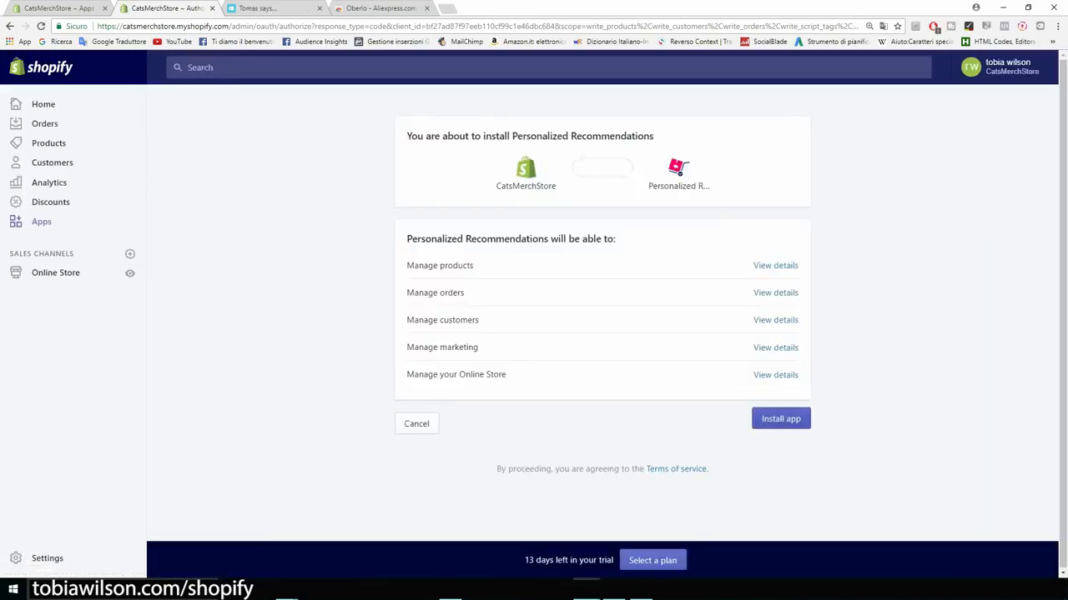
Step: Install Personalized Recommendations and view its 'Who bought this also bought' widget design
click(781, 419)
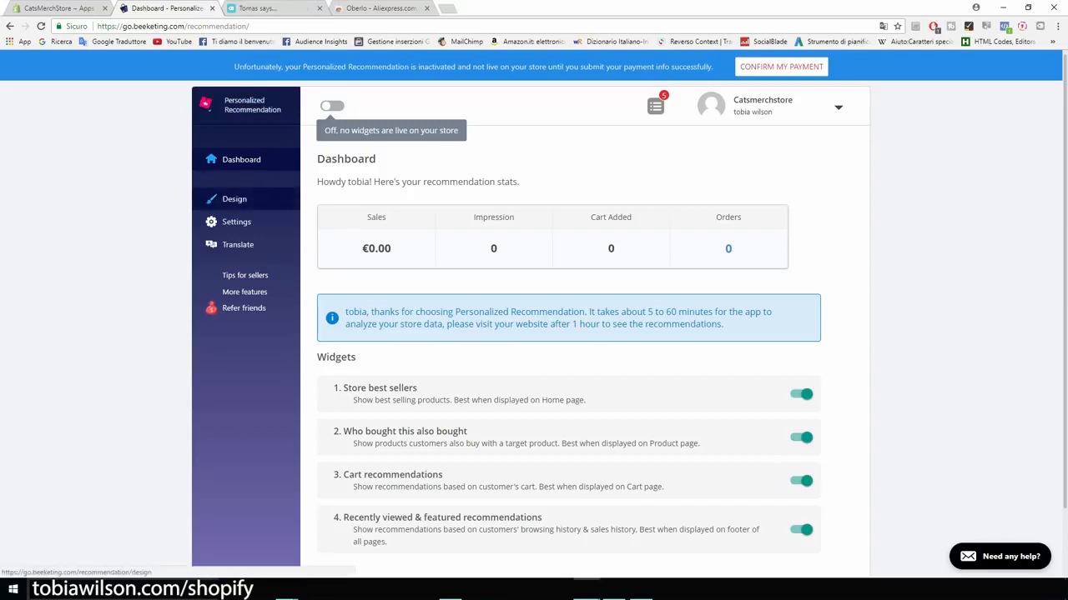
click(235, 198)
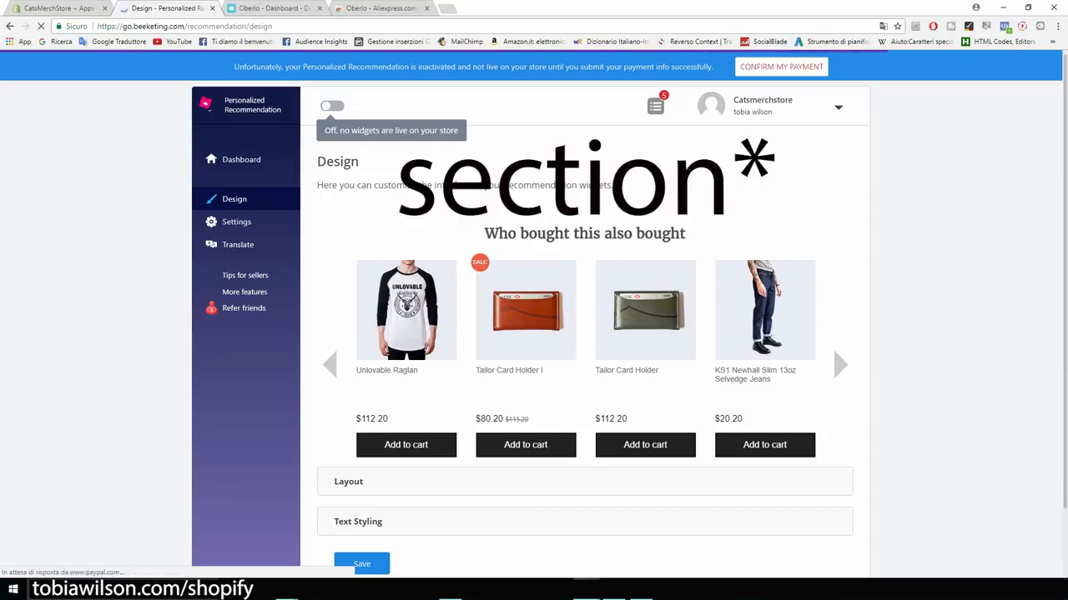
drag(484, 233, 681, 234)
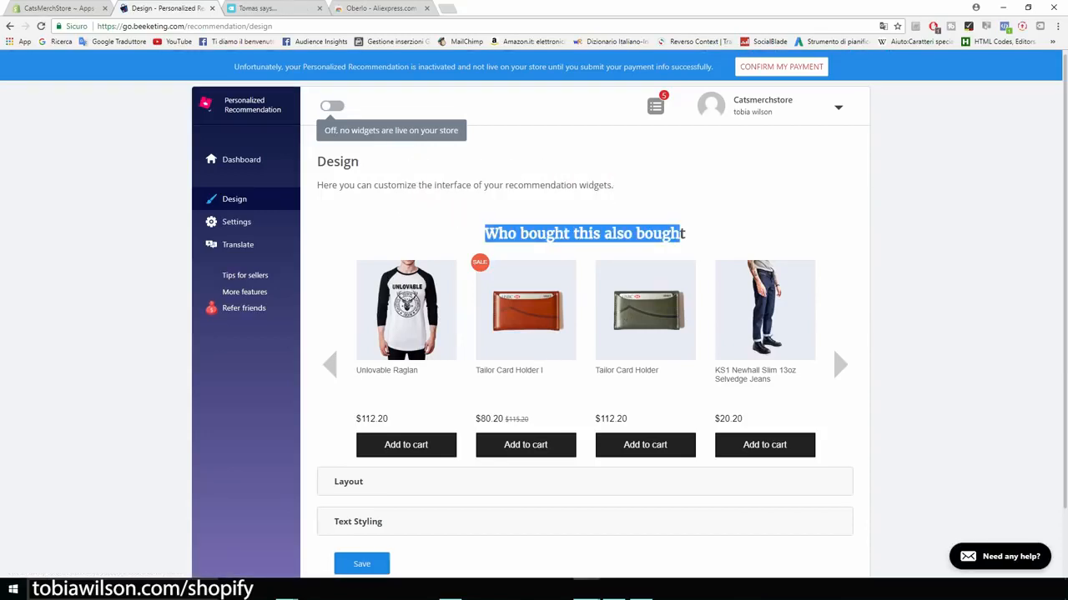
click(680, 235)
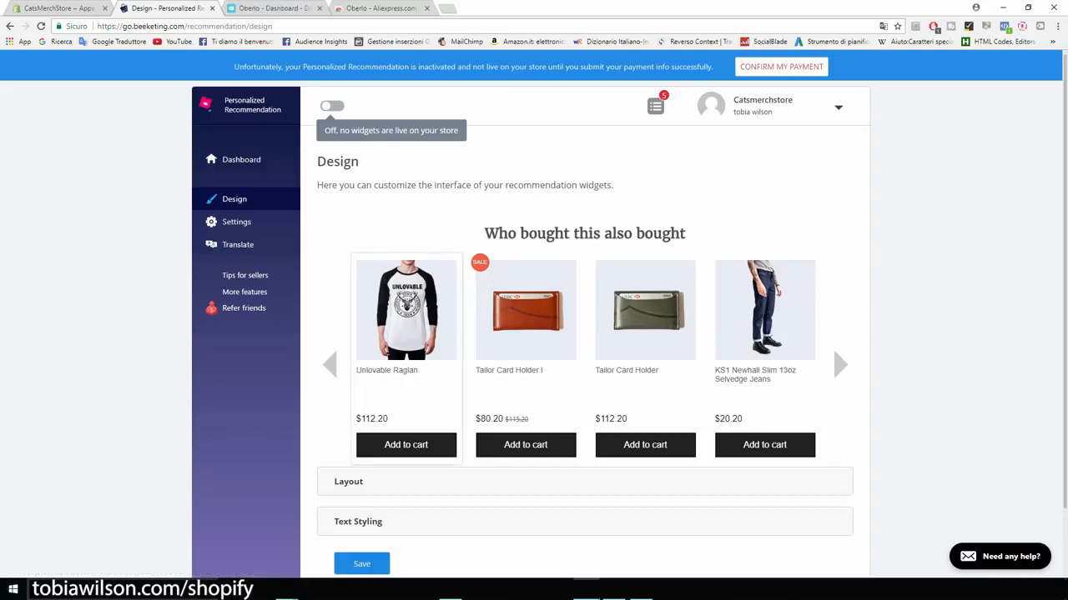
Step: Expand and review the widget's Layout settings, then return to Shopify's Apps page
scroll(534, 351, down, 2)
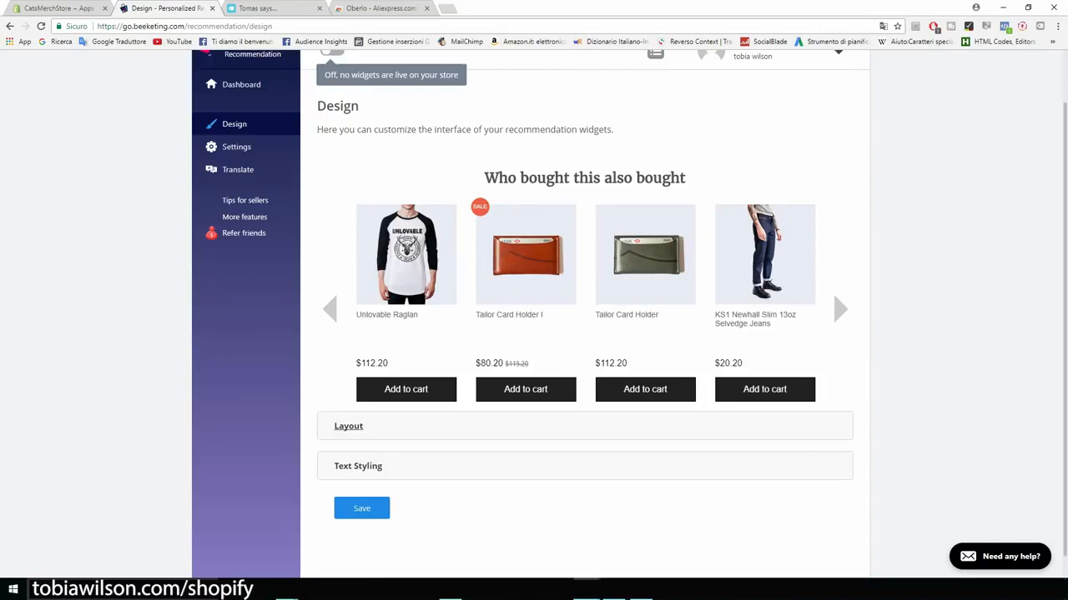
click(349, 426)
scroll(348, 426, down, 3)
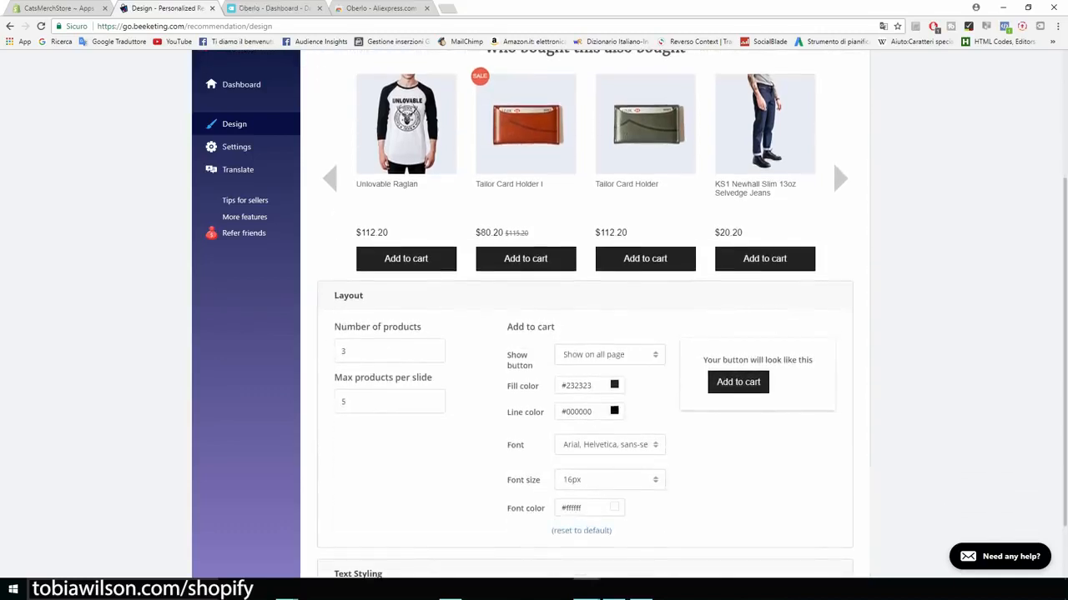
scroll(534, 334, down, 2)
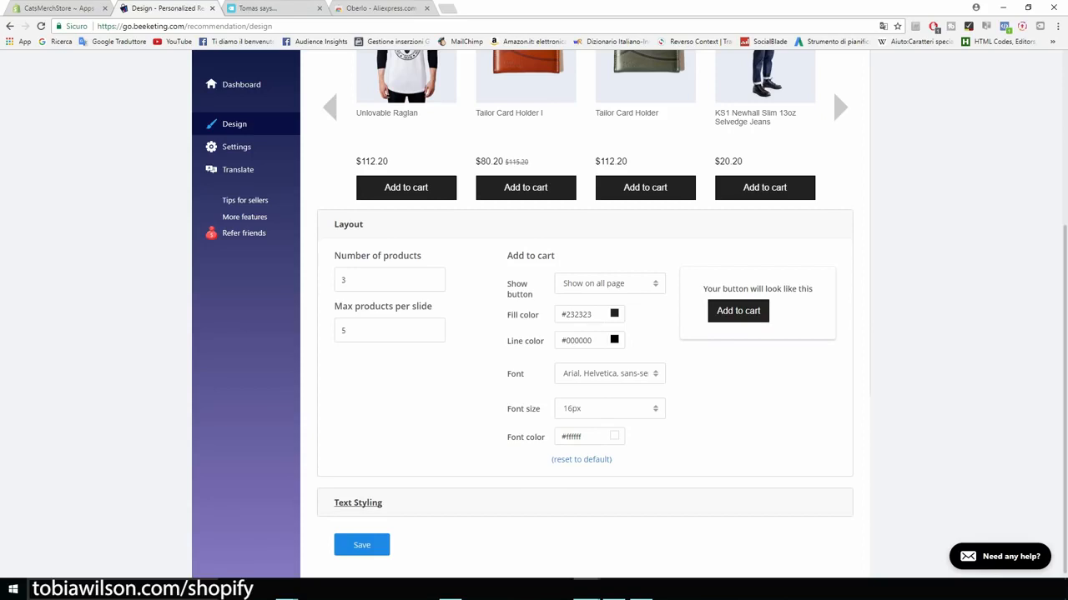
scroll(534, 333, up, 4)
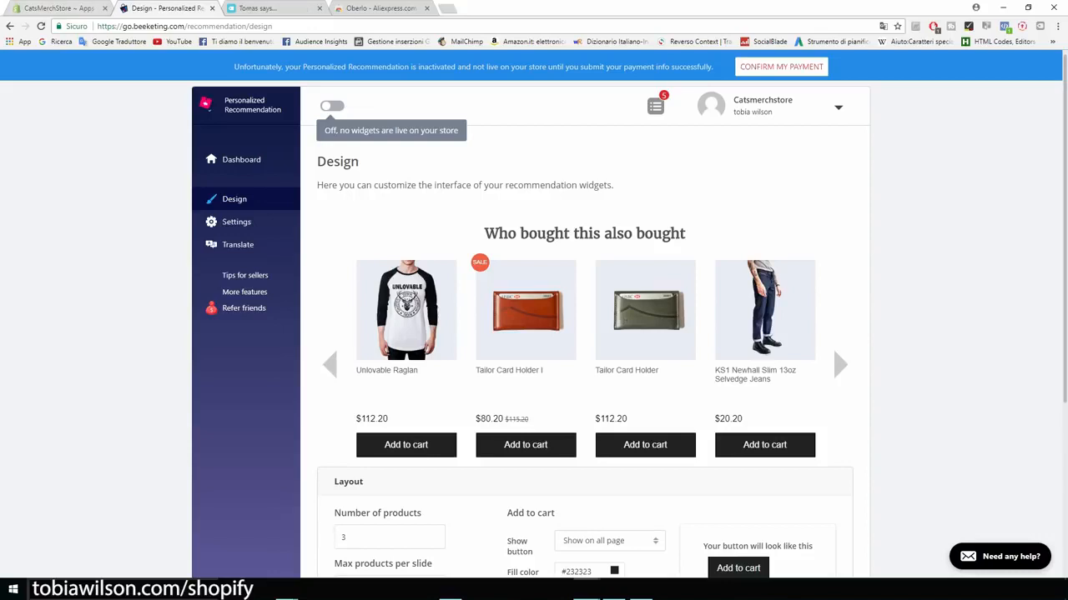
click(59, 7)
Step: Search the App Store for 'sales pop' and open Sales Pop by Beeketing
click(863, 122)
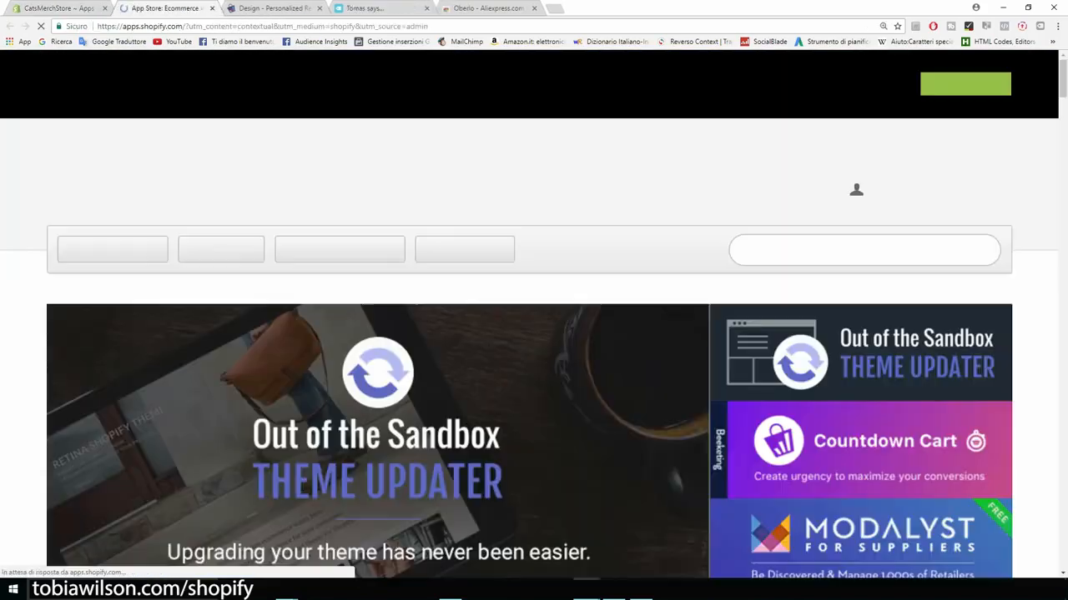
text(sales pop)
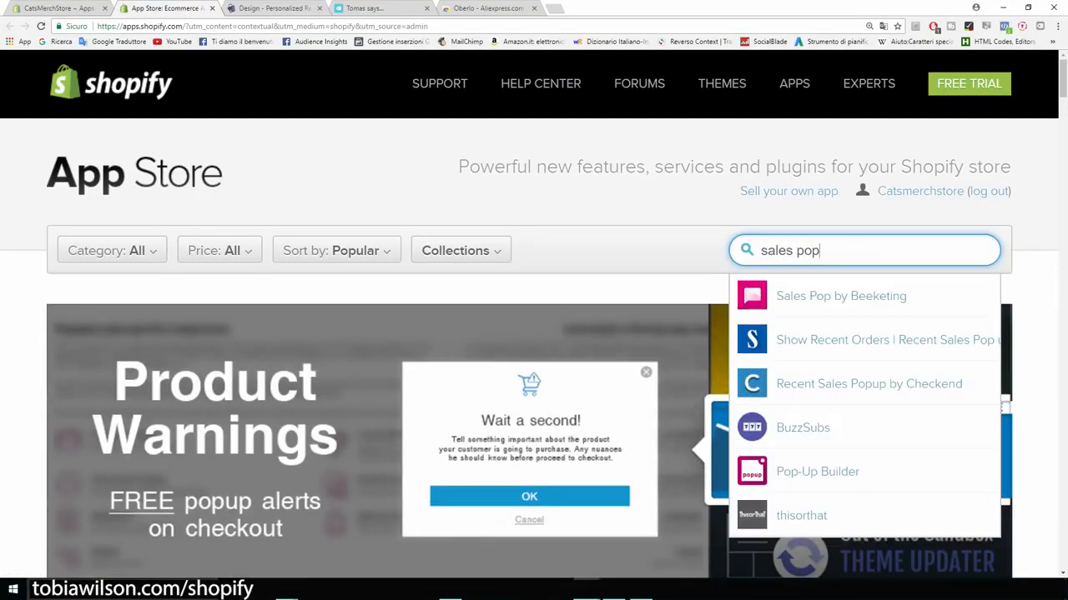
key(Down)
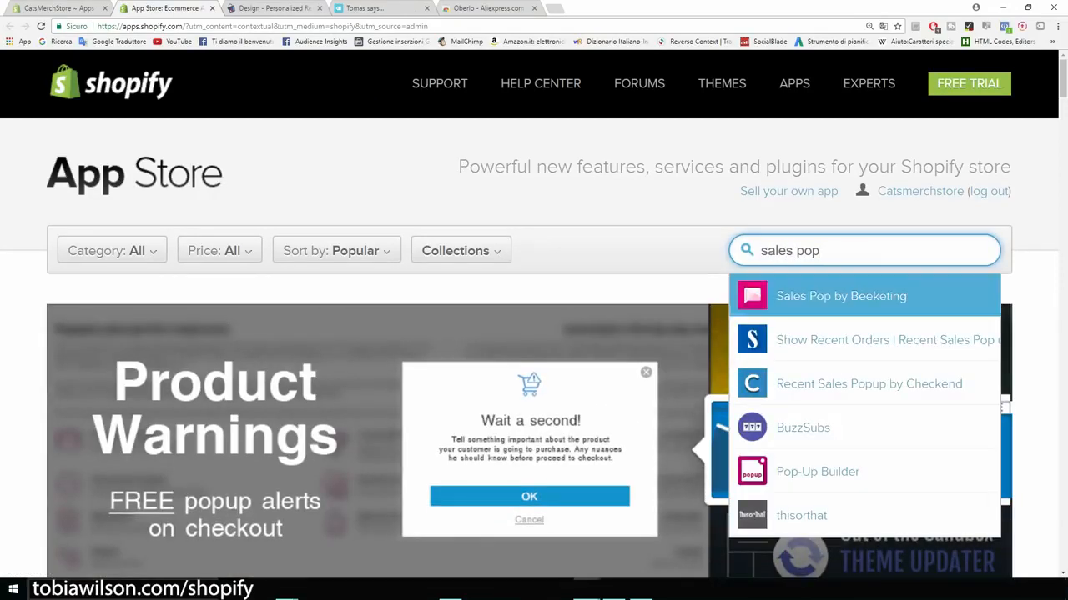
key(Return)
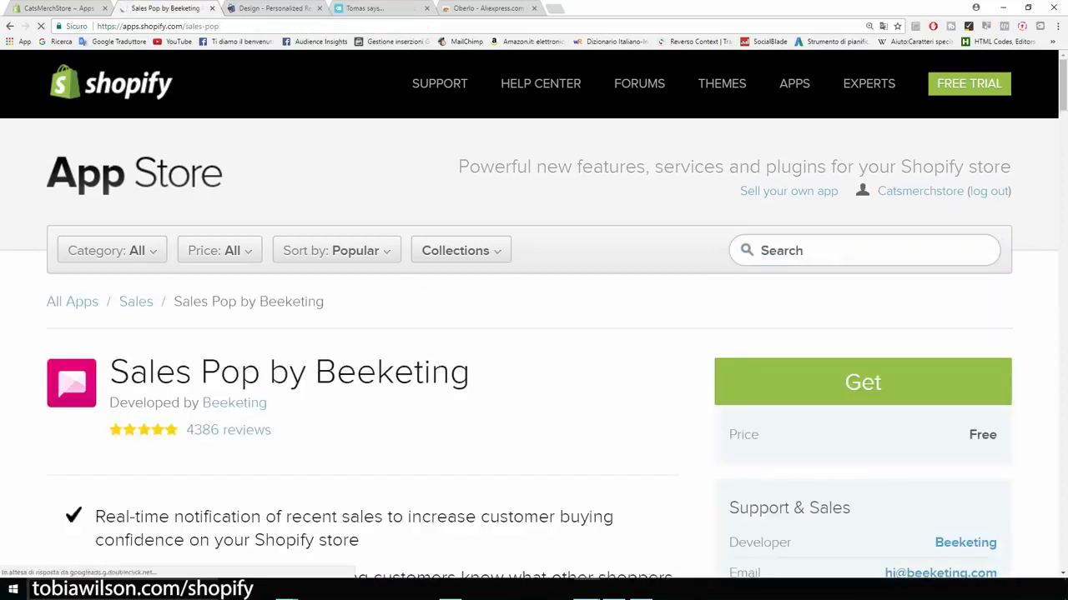
Step: Read the Sales Pop listing, including its real-time notification of recent sales
drag(471, 262, 106, 263)
click(367, 301)
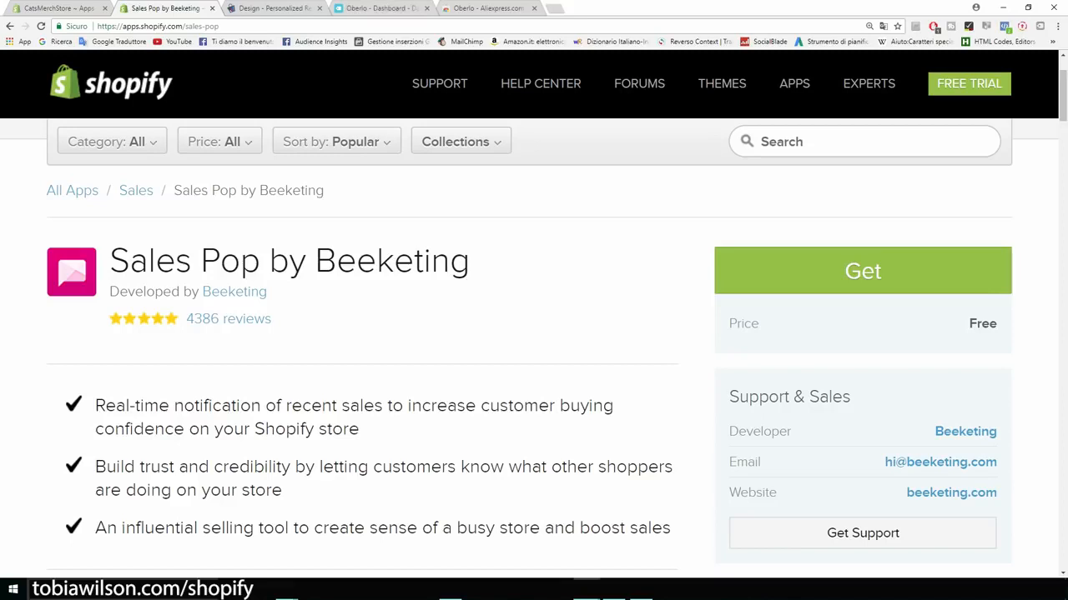
scroll(529, 351, down, 2)
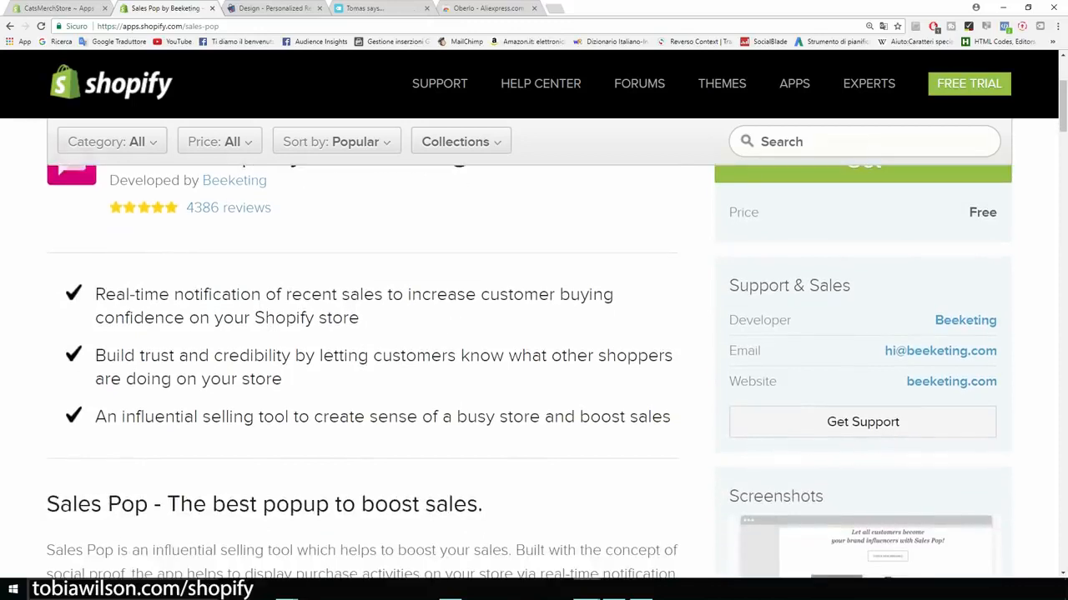
drag(95, 294, 382, 295)
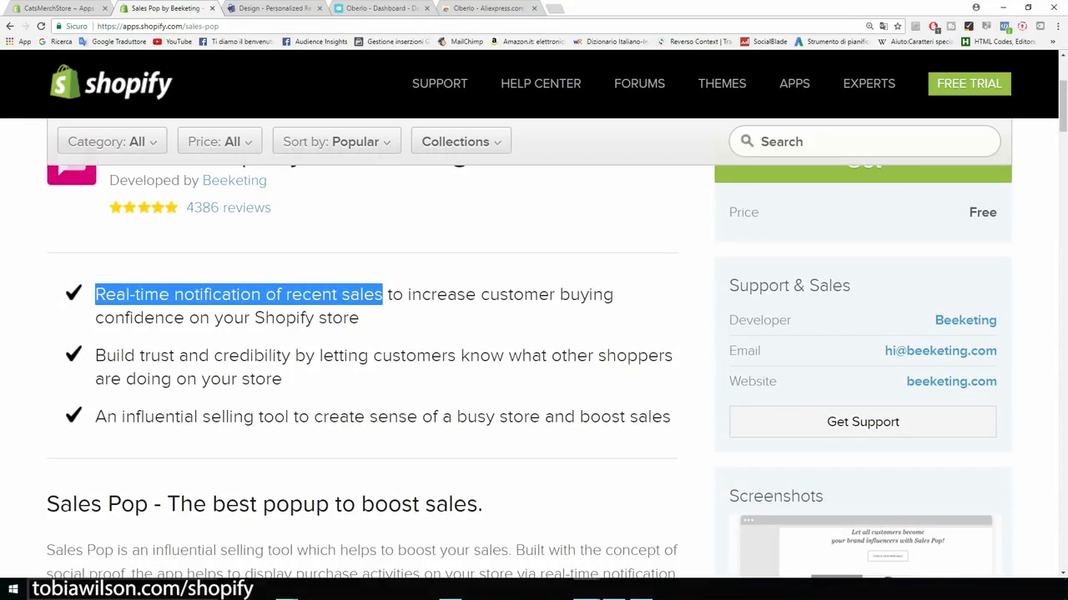
scroll(533, 334, up, 4)
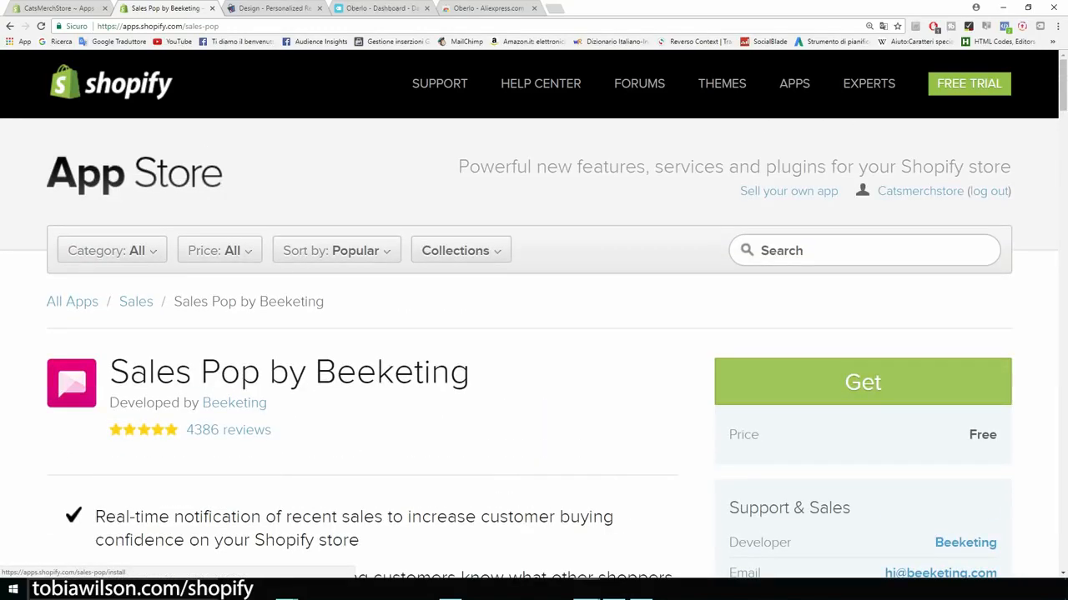
Step: Get and install Sales Pop on CatsMerchStore, then view the installed apps list
click(863, 382)
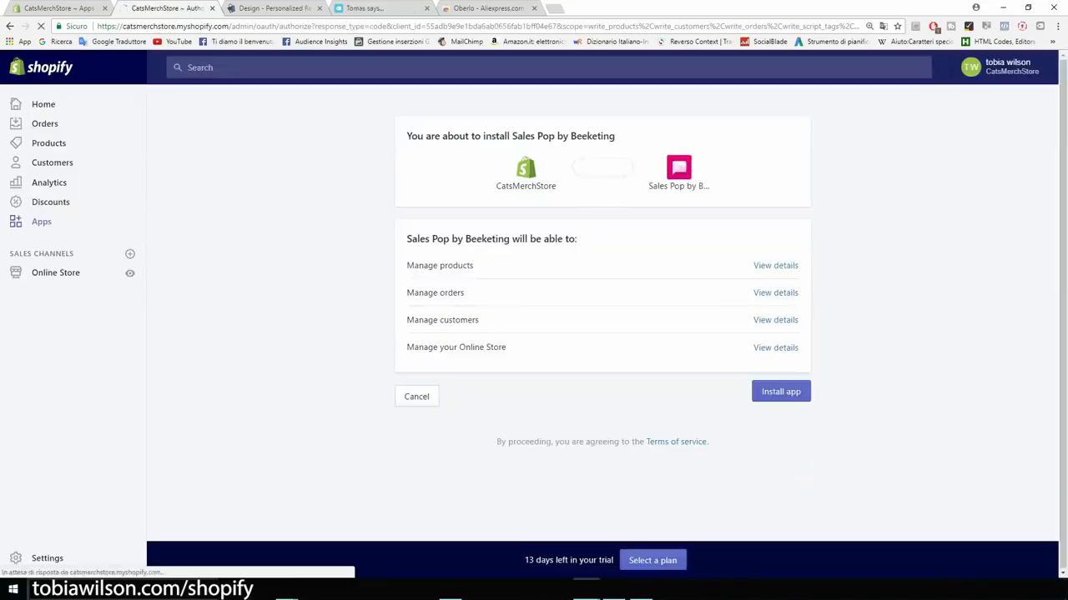
click(781, 391)
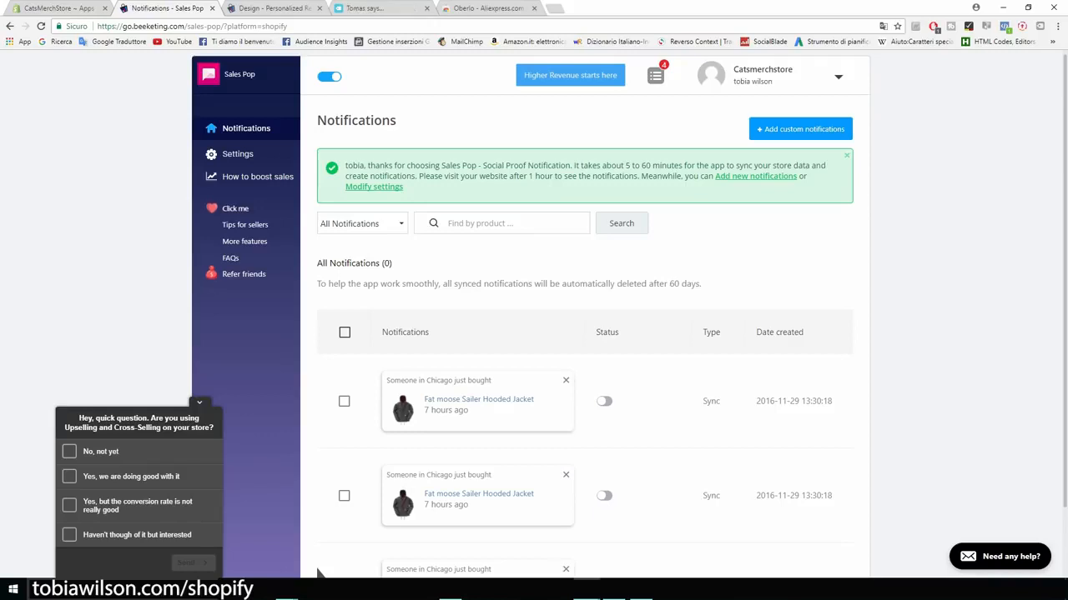
click(58, 7)
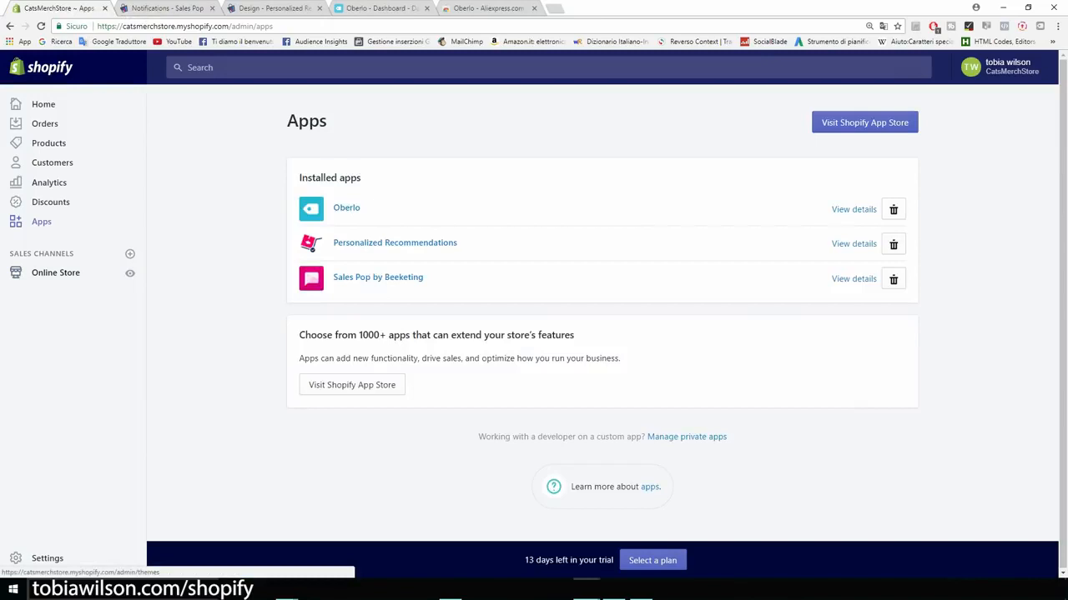
Step: Open the Brooklyn theme in the editor and view its Header settings
click(55, 272)
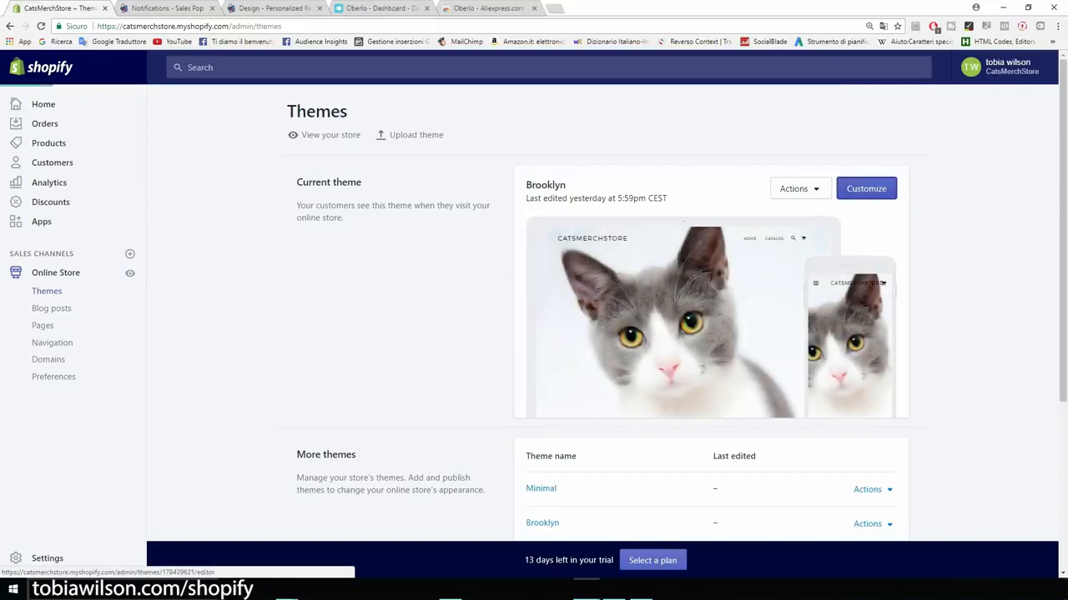
click(866, 189)
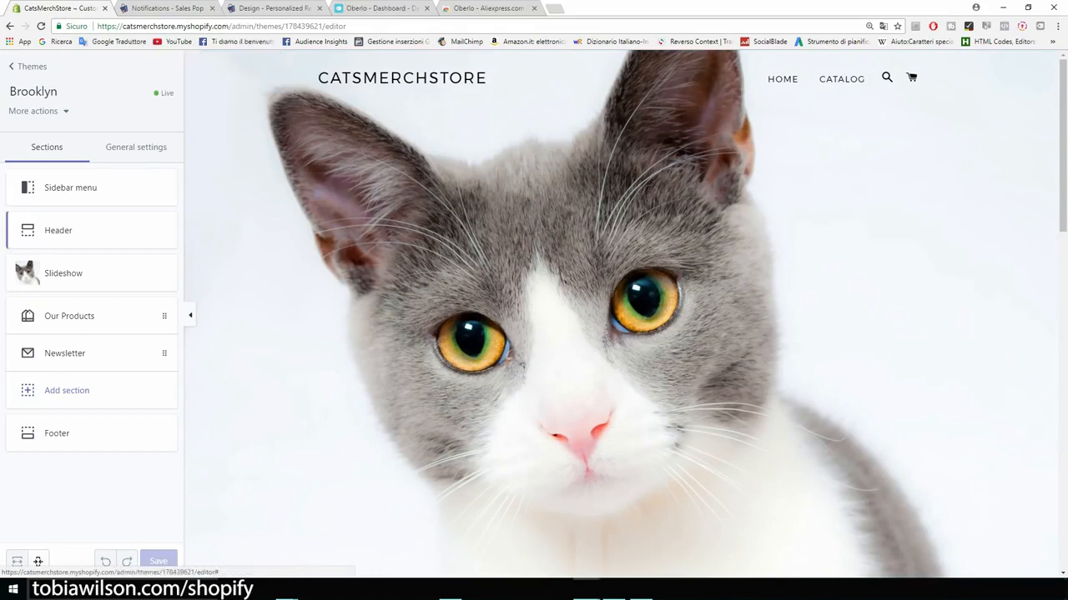
click(84, 234)
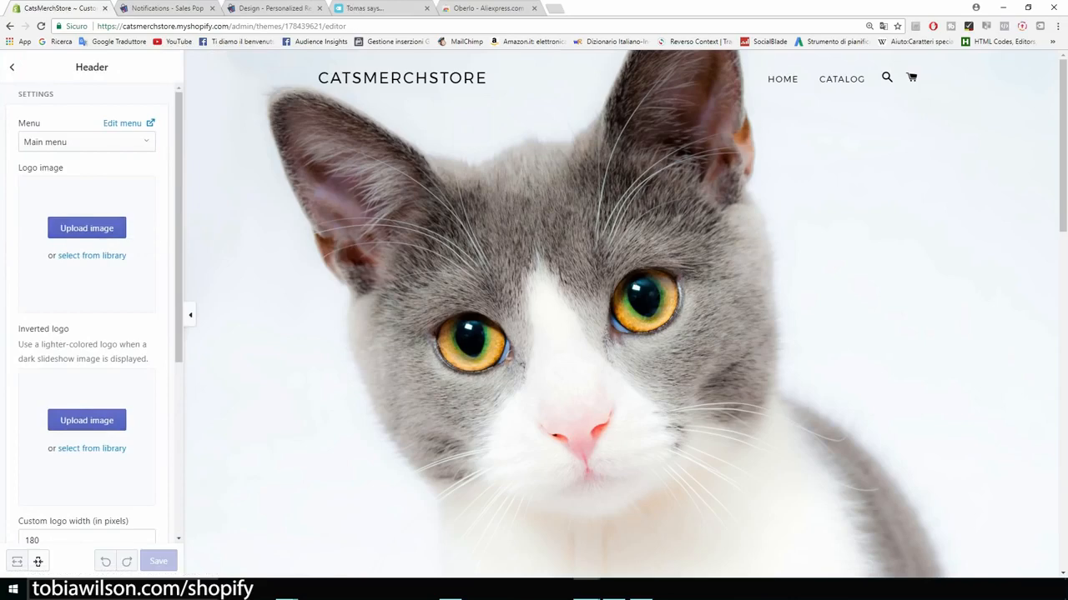
click(12, 67)
Step: Scroll through Brooklyn's homepage sections, then leave the theme editor
scroll(621, 314, down, 2)
scroll(620, 317, down, 7)
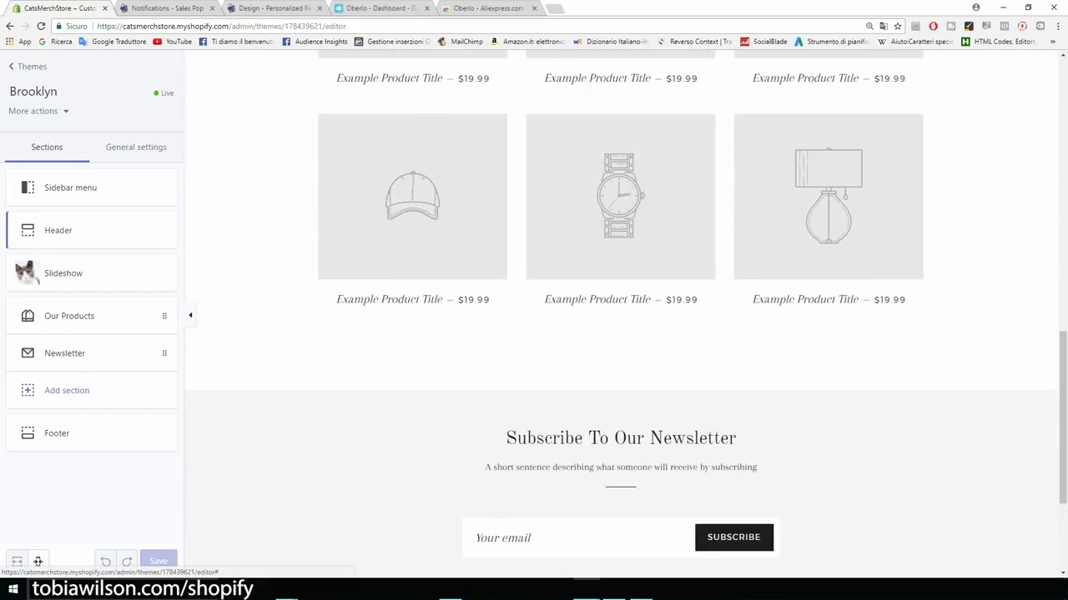
scroll(621, 316, down, 3)
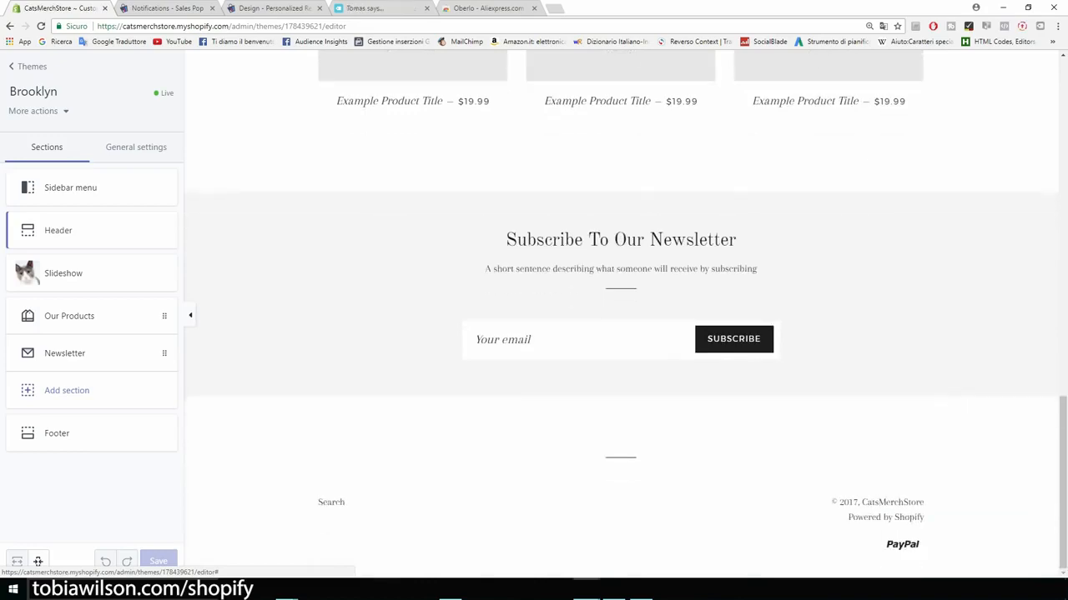
scroll(621, 317, up, 8)
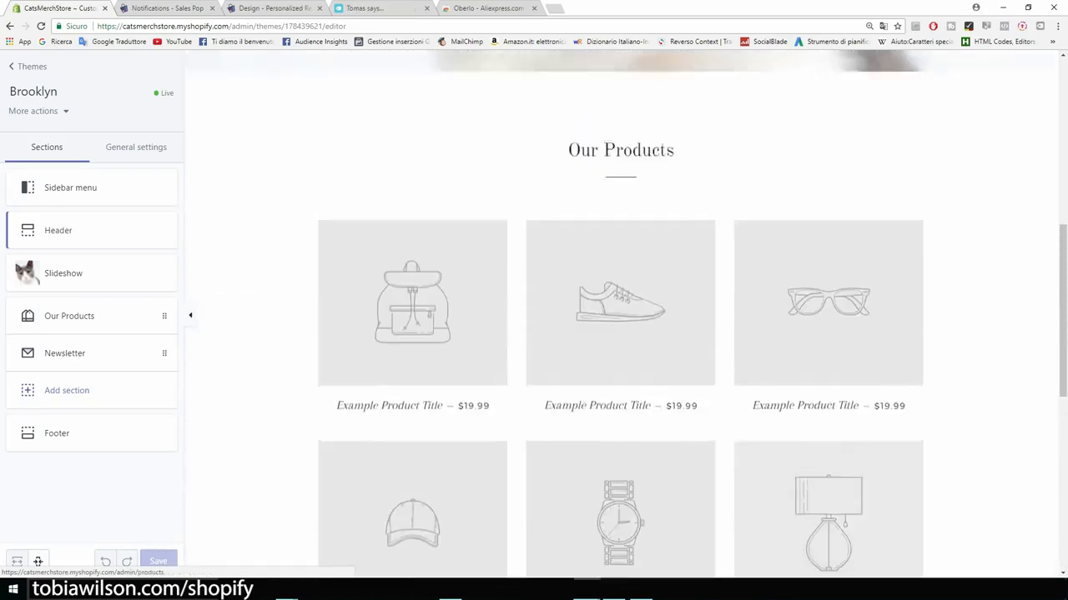
scroll(621, 317, up, 4)
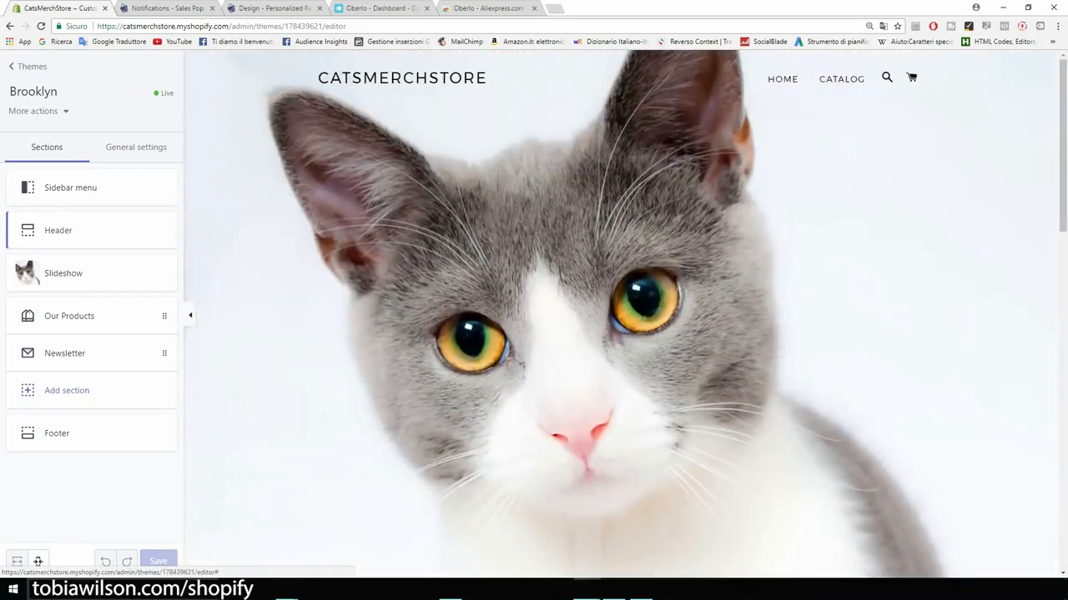
click(32, 66)
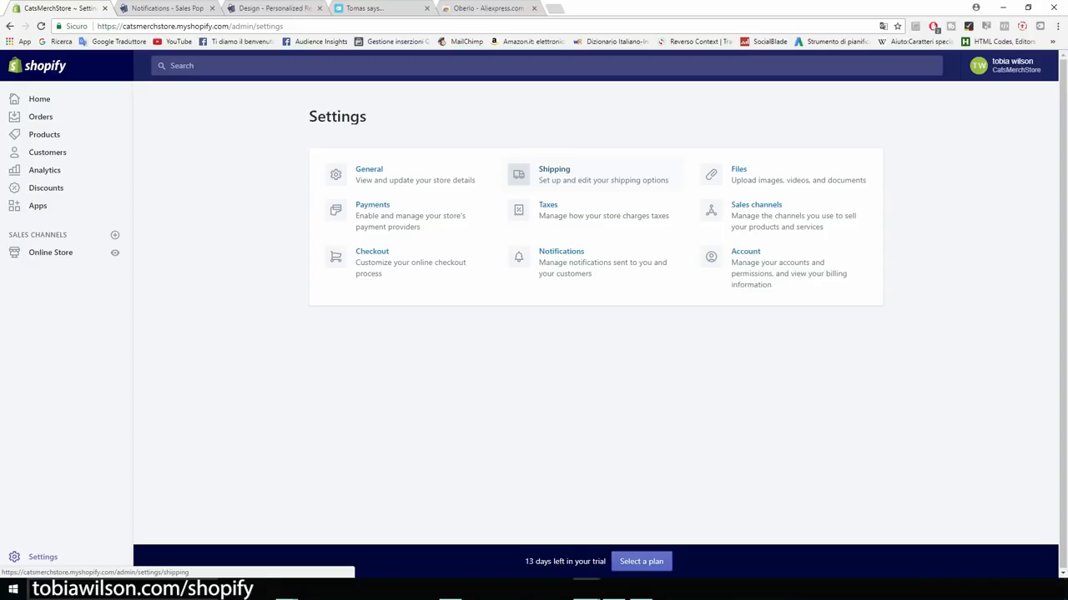
Step: Zoom the Settings page to 125%
key(ctrl+plus)
key(ctrl+plus)
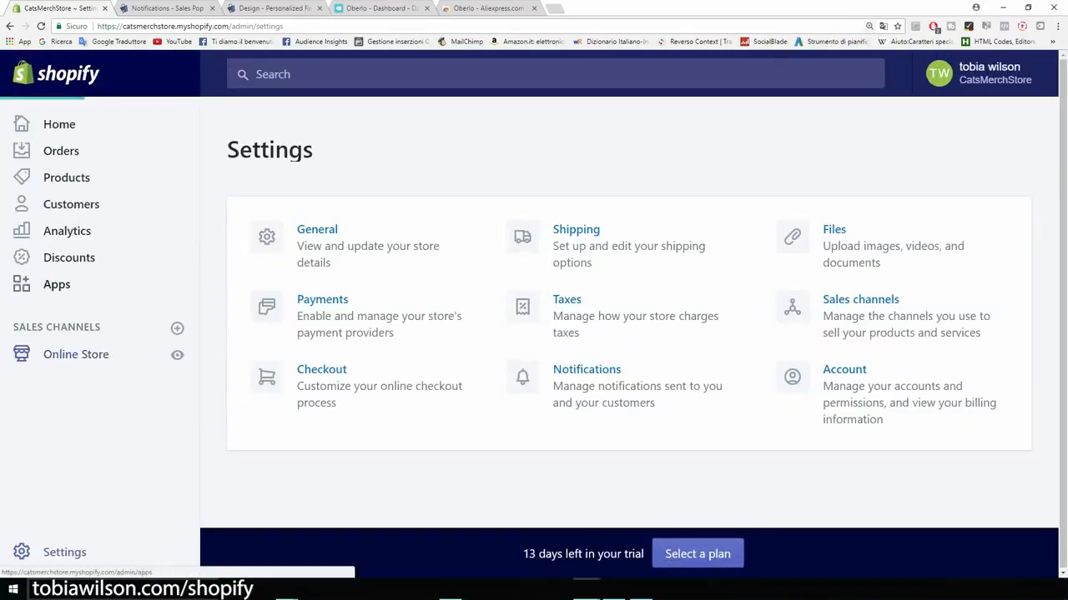
Step: View Online Store Themes at 175% zoom and check Brooklyn's last-edited time
click(76, 355)
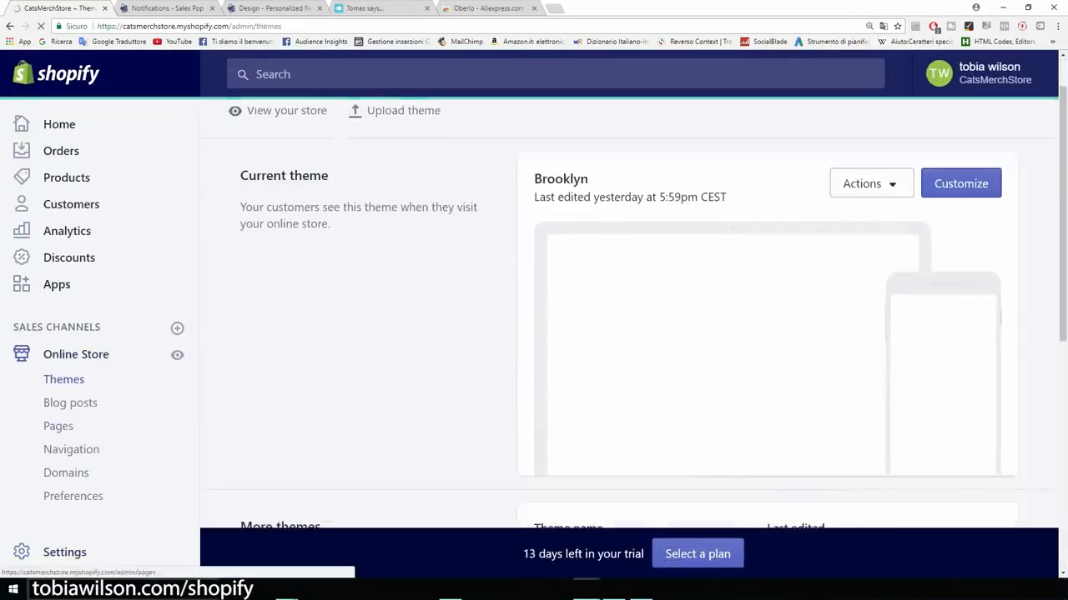
key(ctrl+plus)
key(ctrl+plus)
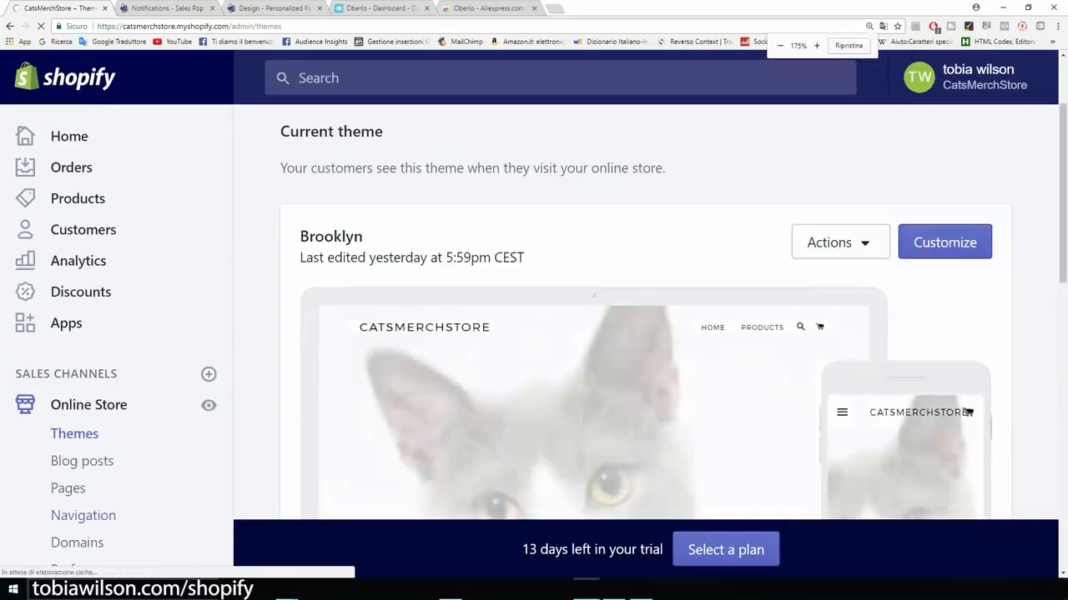
scroll(117, 384, down, 2)
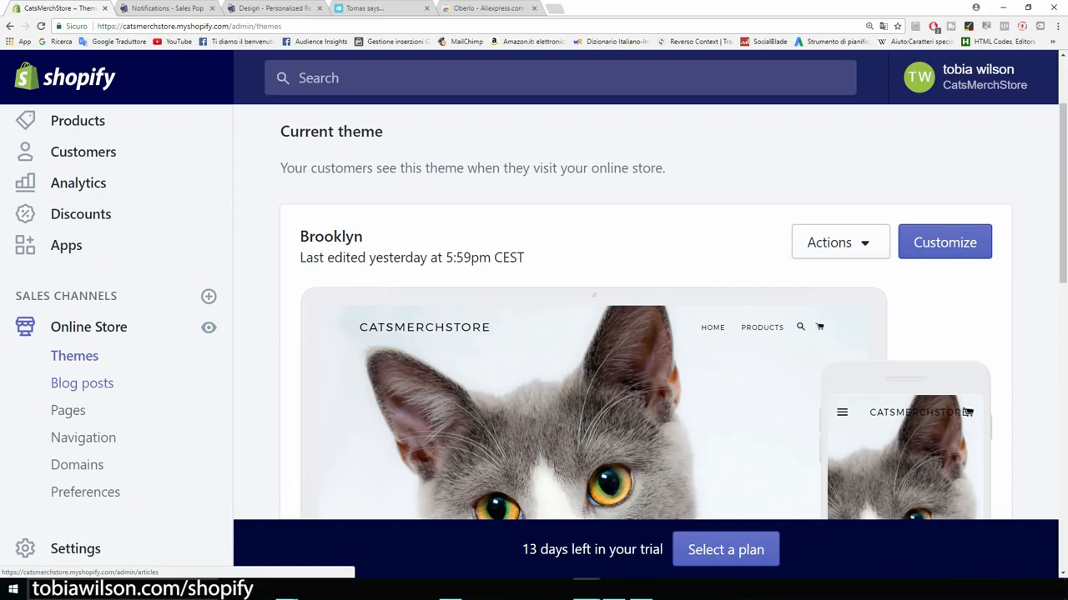
scroll(646, 334, down, 2)
scroll(645, 334, up, 1)
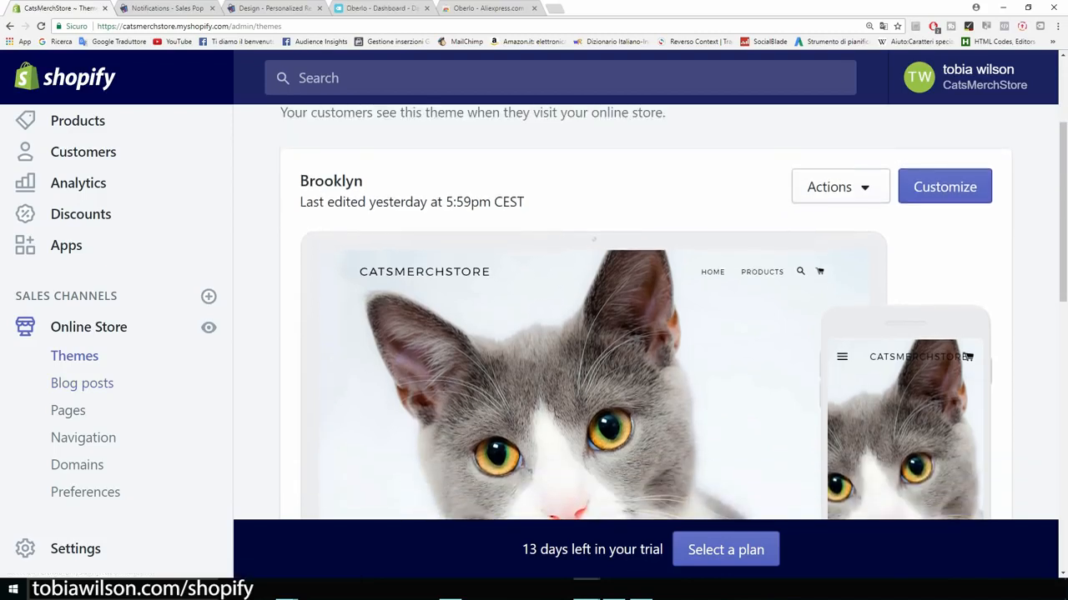
drag(634, 218, 367, 181)
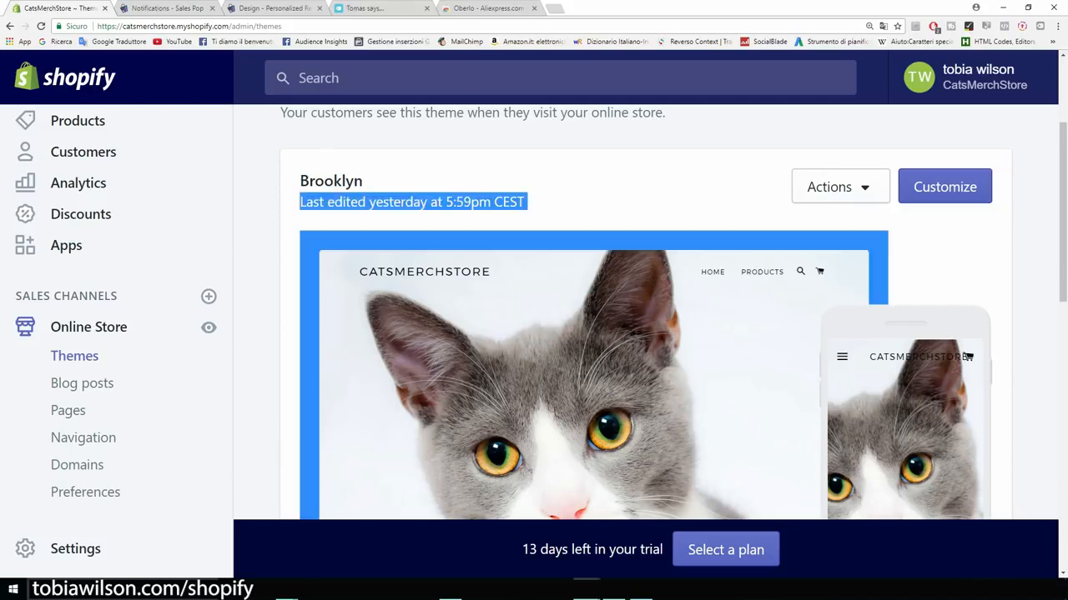
Step: Open the Online Store Pages list
scroll(646, 314, down, 1)
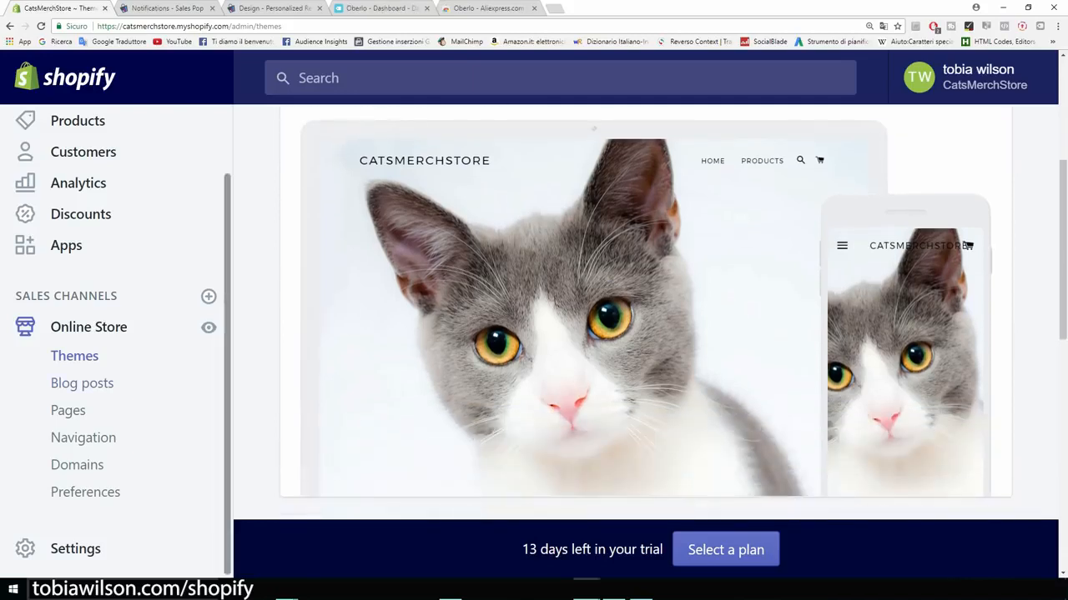
scroll(645, 314, down, 1)
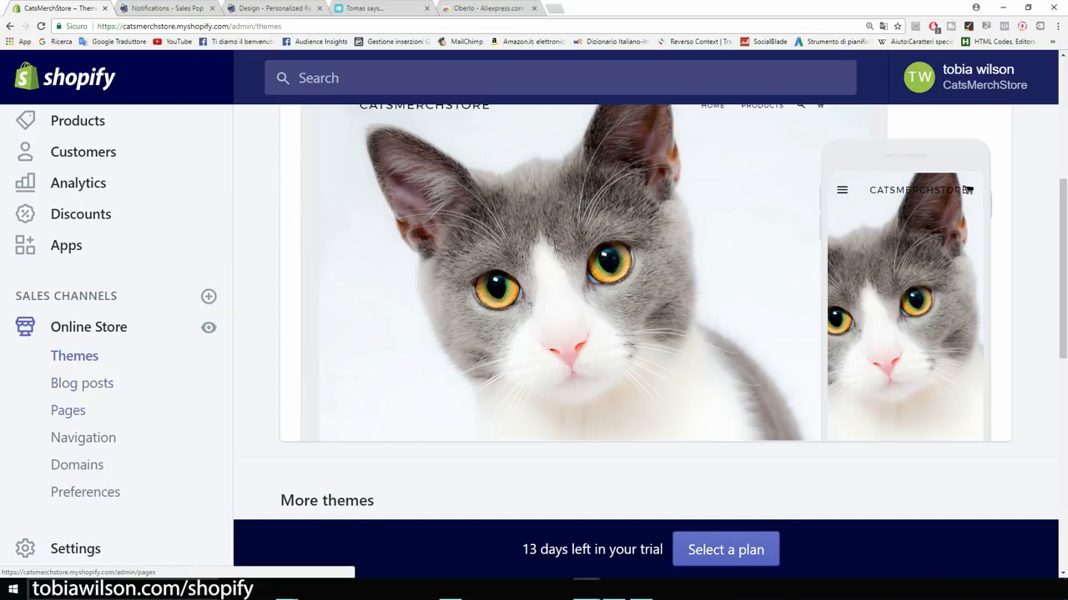
click(68, 411)
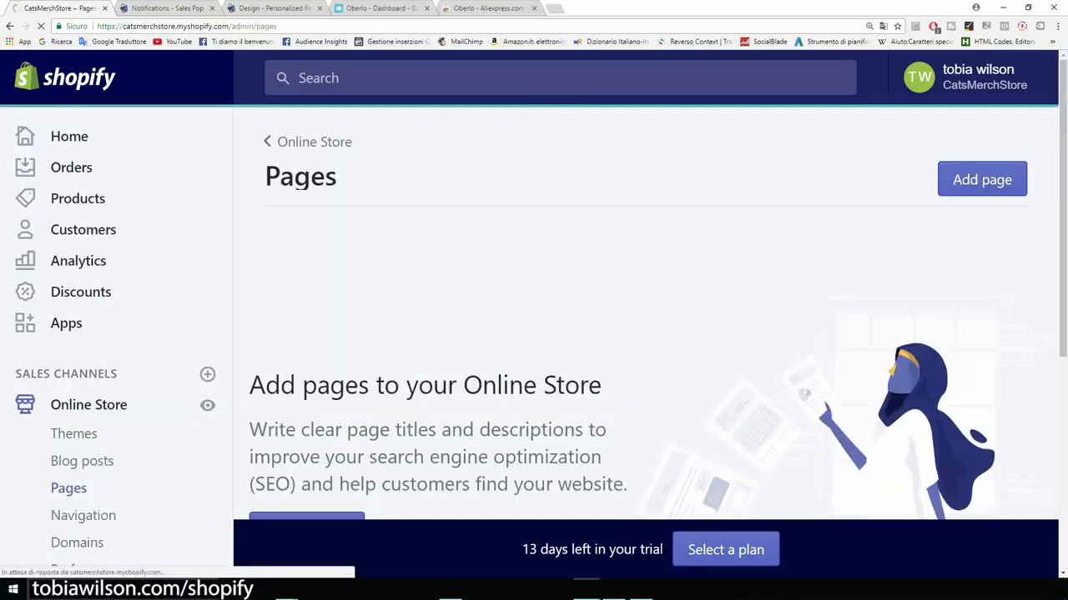
Step: Create a page titled 'Abous Us' with content 'Introduce your brand' and 'Contacts..'
click(982, 180)
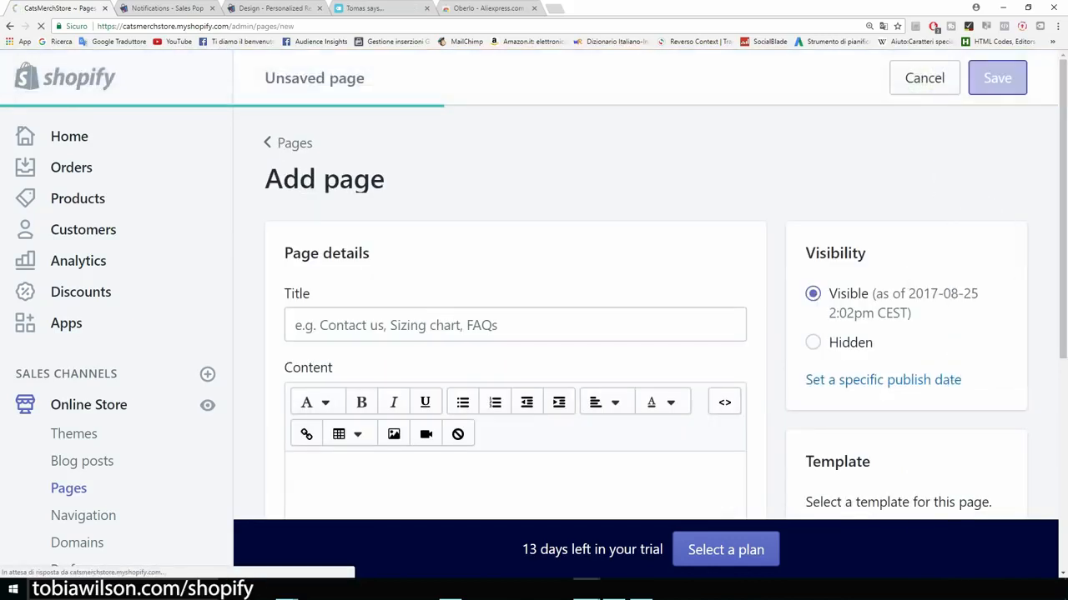
text(Abous Us)
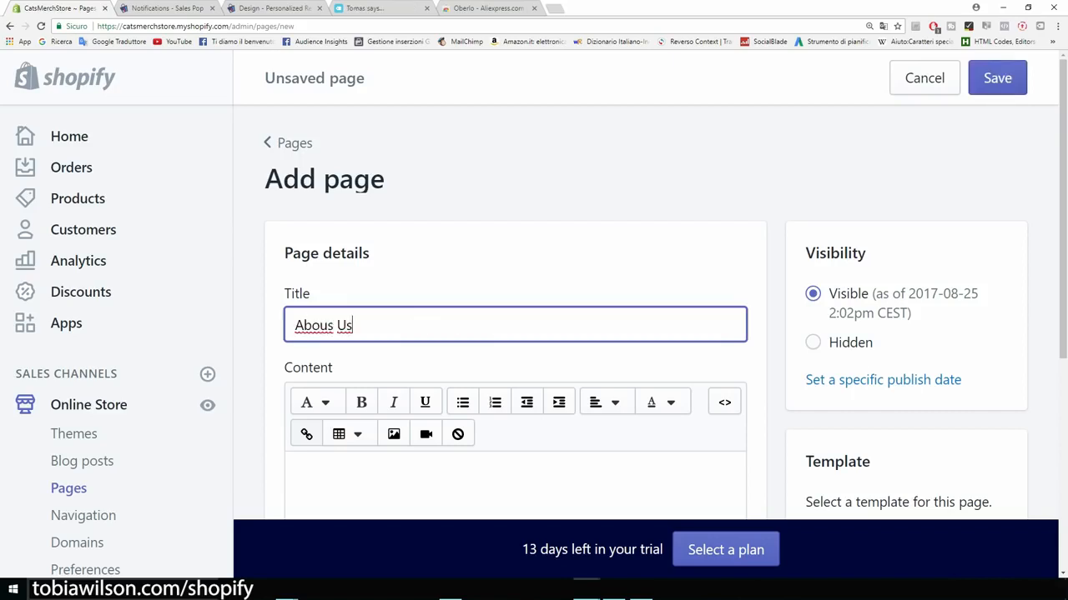
scroll(515, 333, down, 2)
click(297, 361)
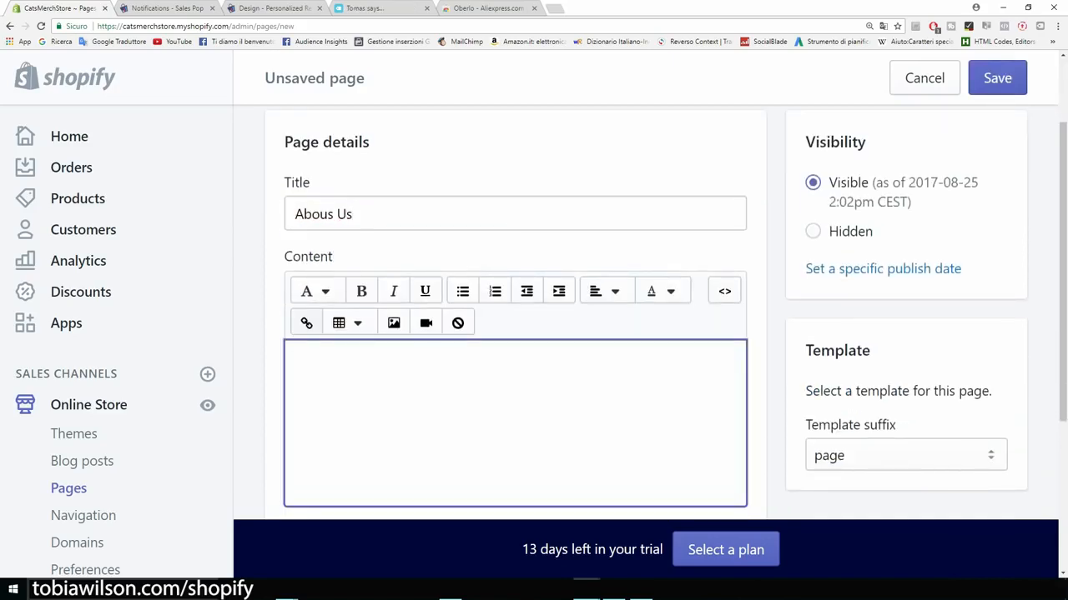
text(Introduce your brand)
key(Return)
text(Contact)
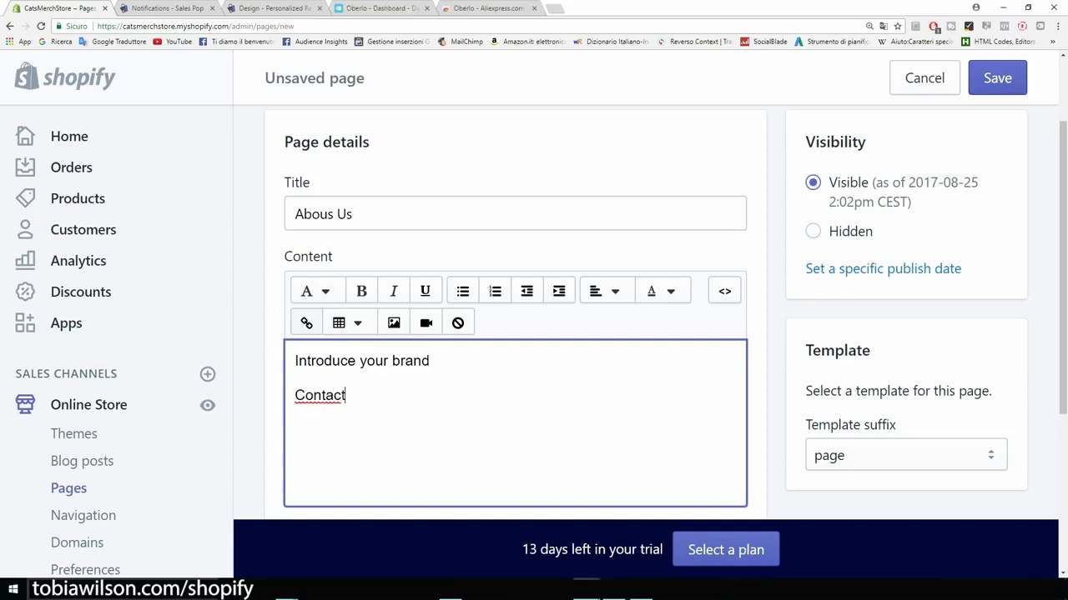
text(s..)
Step: Save the Abous Us page and go to the Navigation menus
scroll(515, 334, down, 2)
drag(360, 285, 295, 285)
click(362, 286)
scroll(310, 432, up, 4)
click(996, 78)
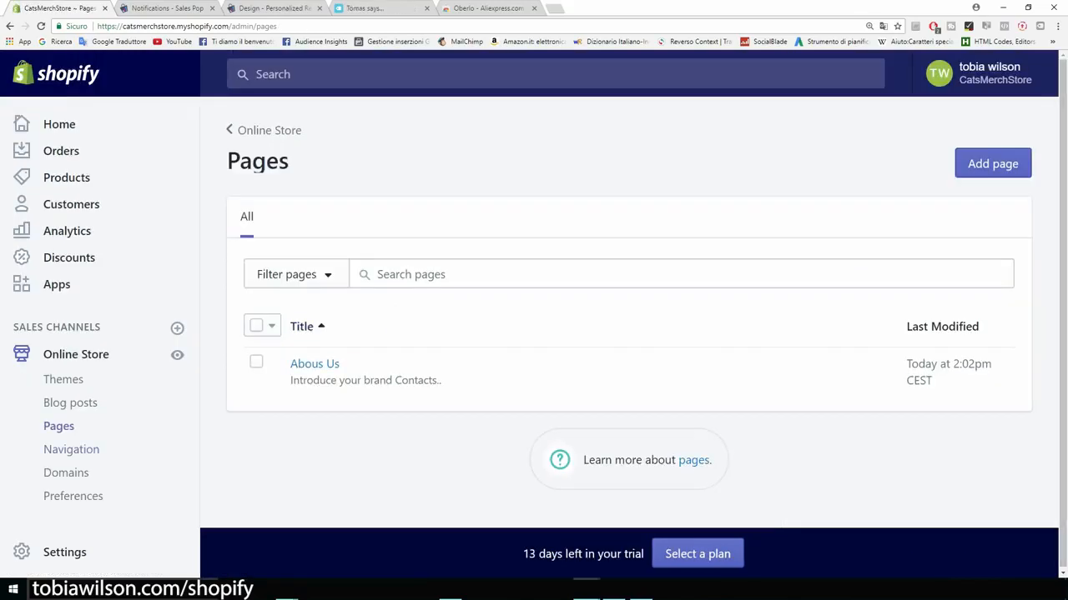
click(71, 449)
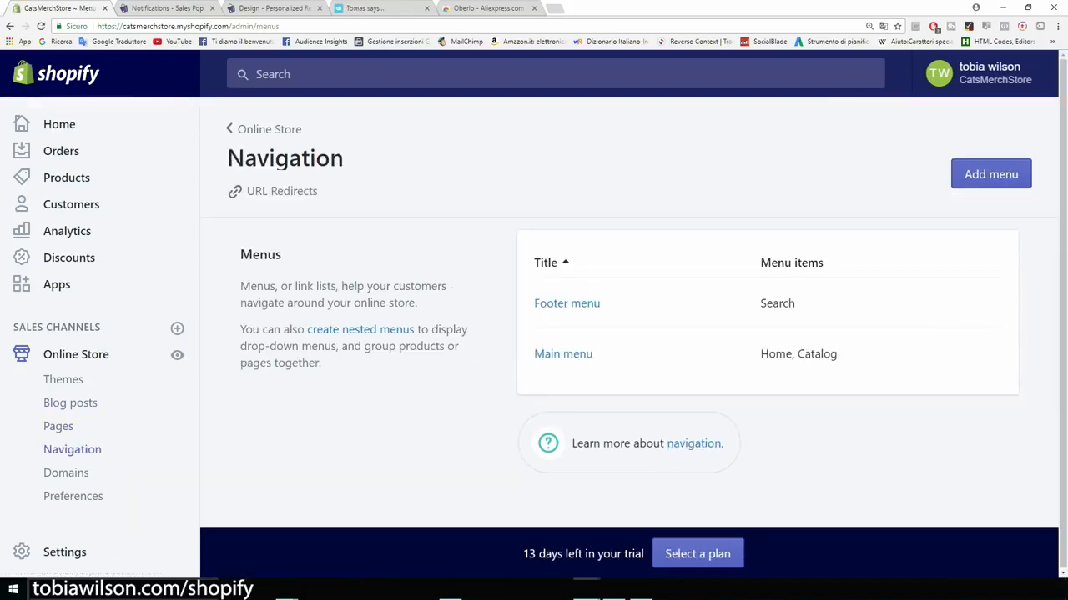
Step: Rename the Main menu's Catalog item to Products
click(563, 354)
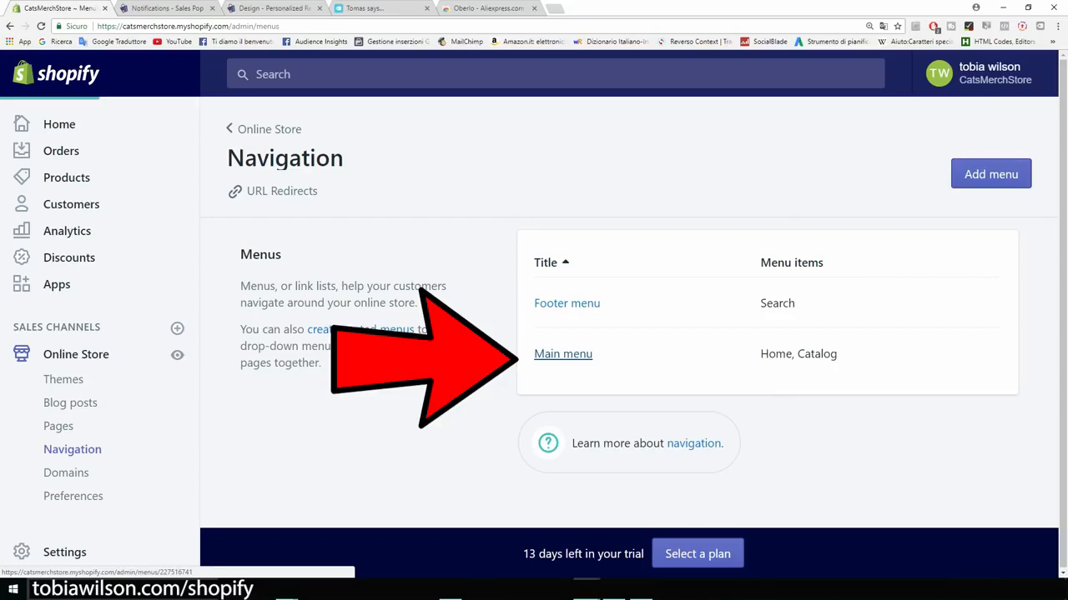
scroll(492, 375, down, 1)
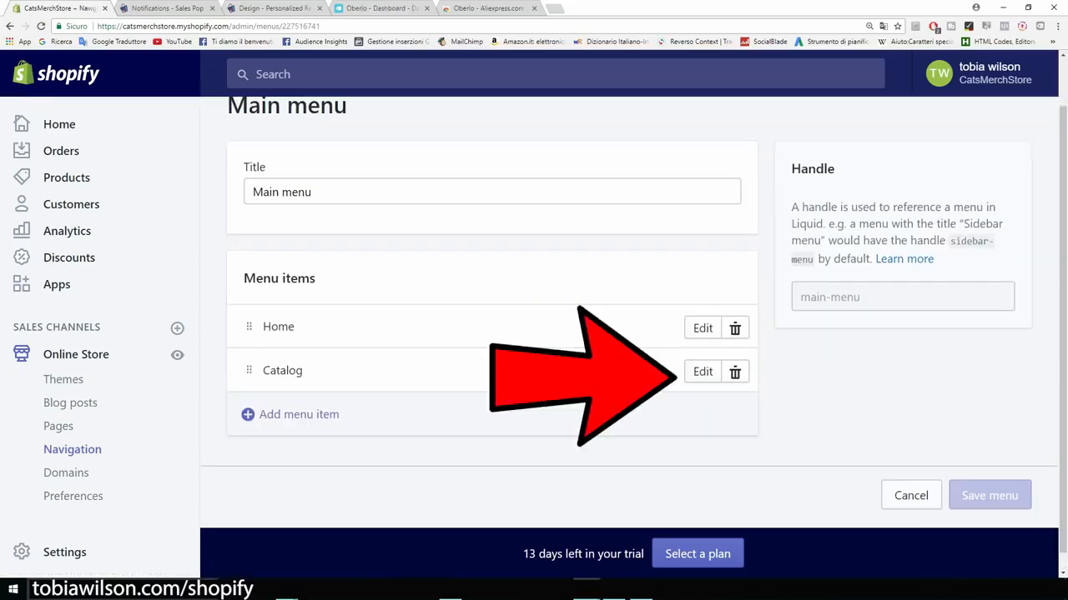
click(702, 371)
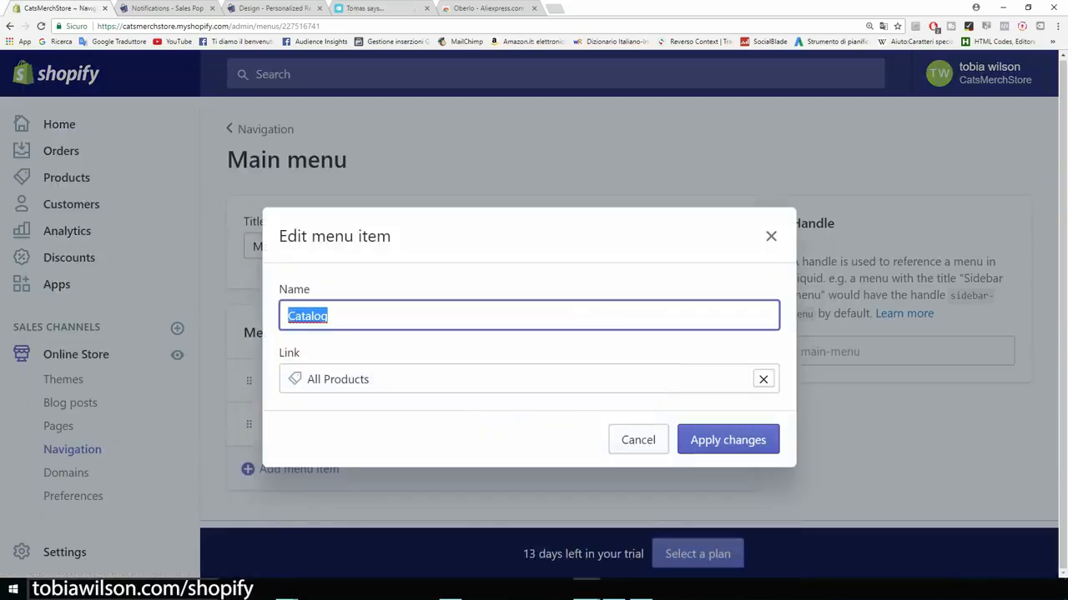
text(Products)
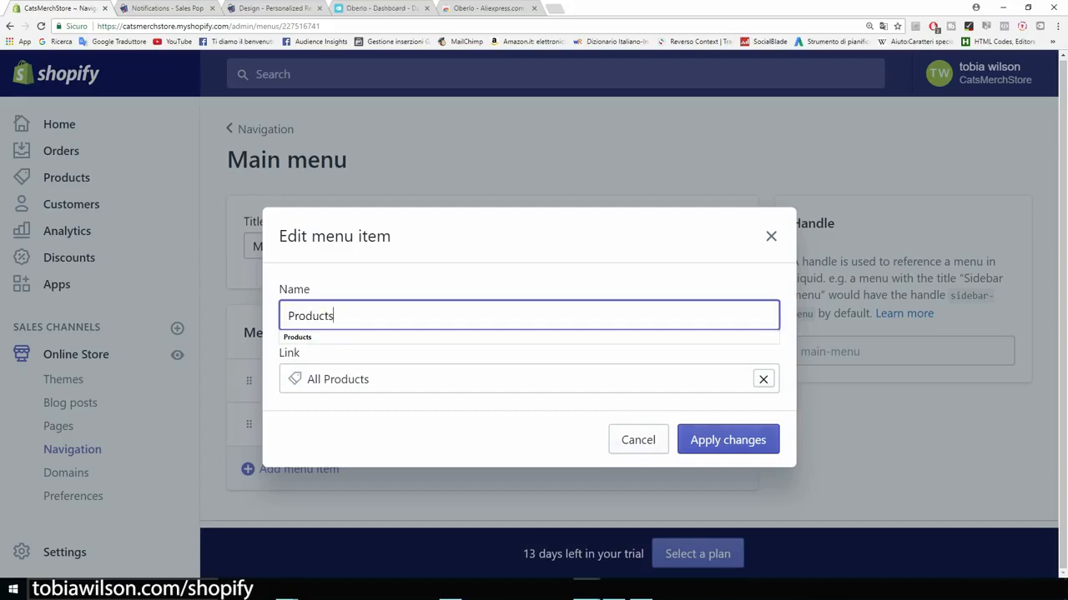
key(Return)
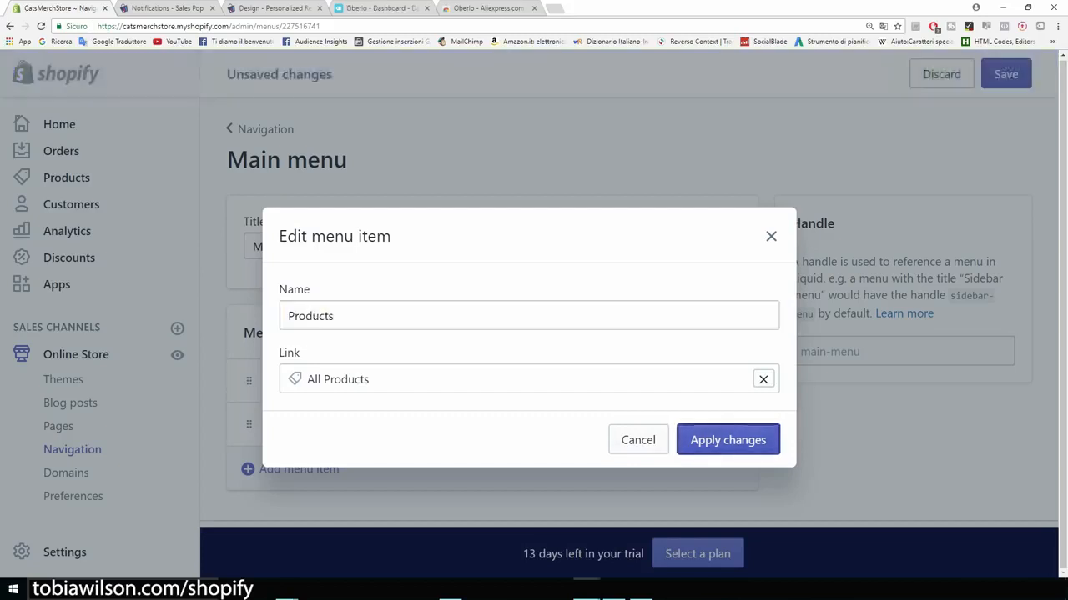
scroll(629, 313, down, 1)
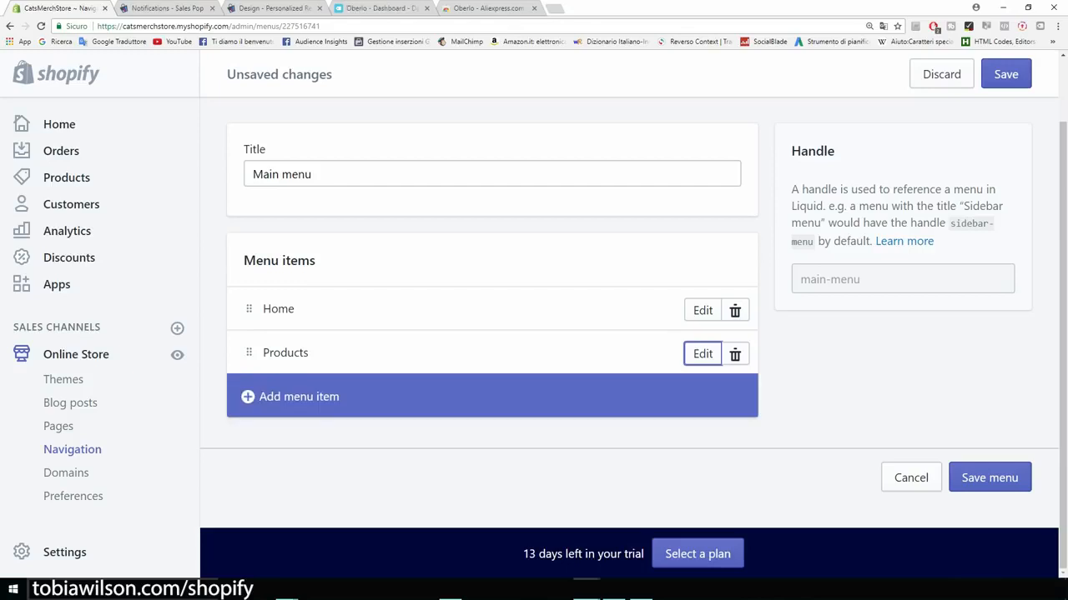
Step: Add an 'About Us' menu item linked to the About Us page and save the menu
click(299, 396)
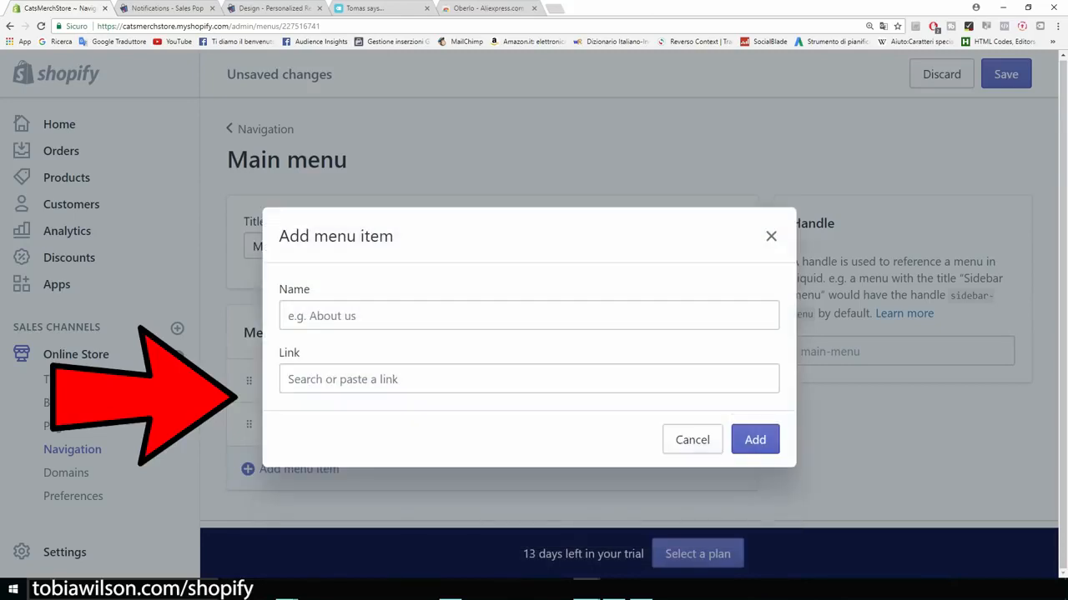
text(Abo)
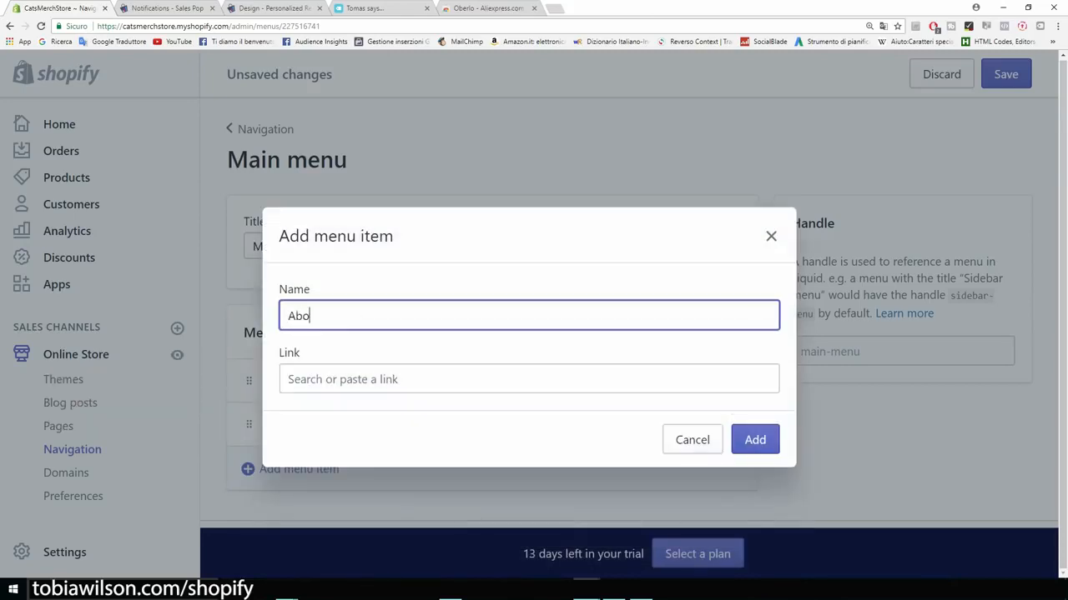
text(ut Us)
click(342, 379)
scroll(525, 481, down, 1)
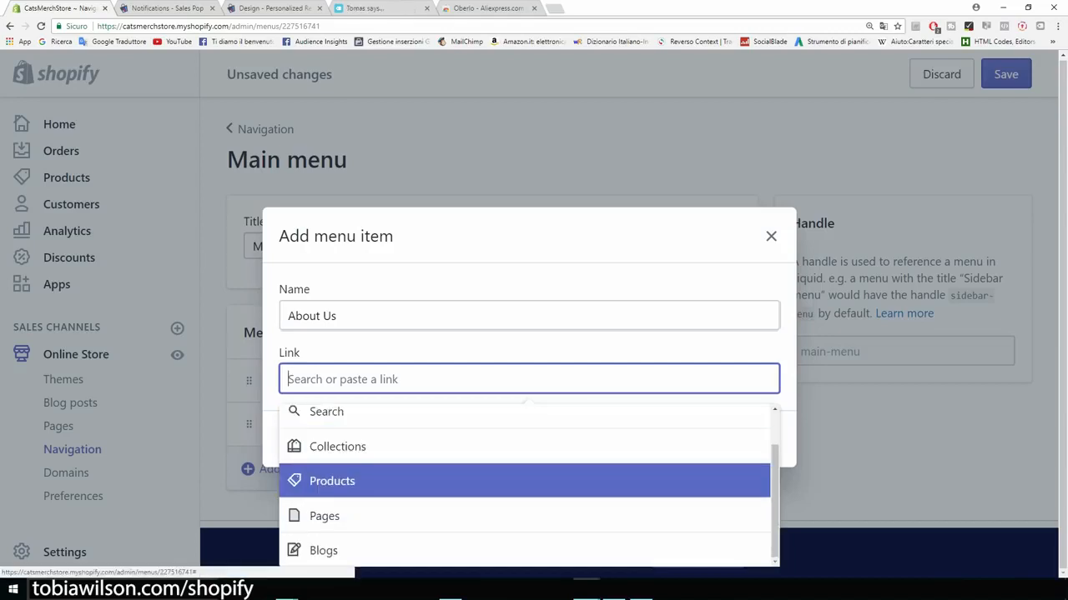
key(Return)
key(Down)
key(Return)
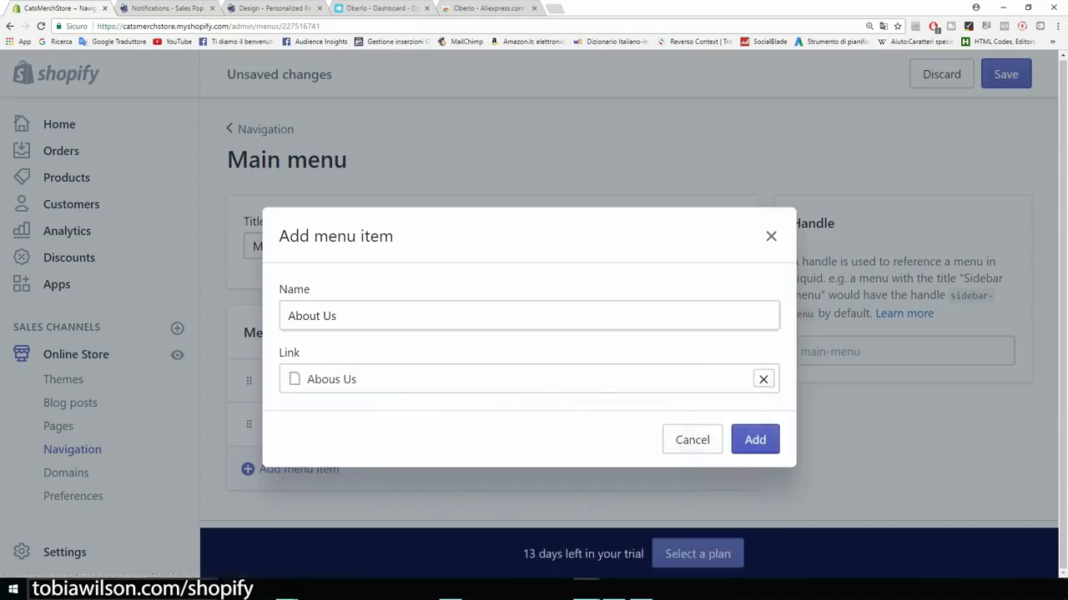
click(755, 440)
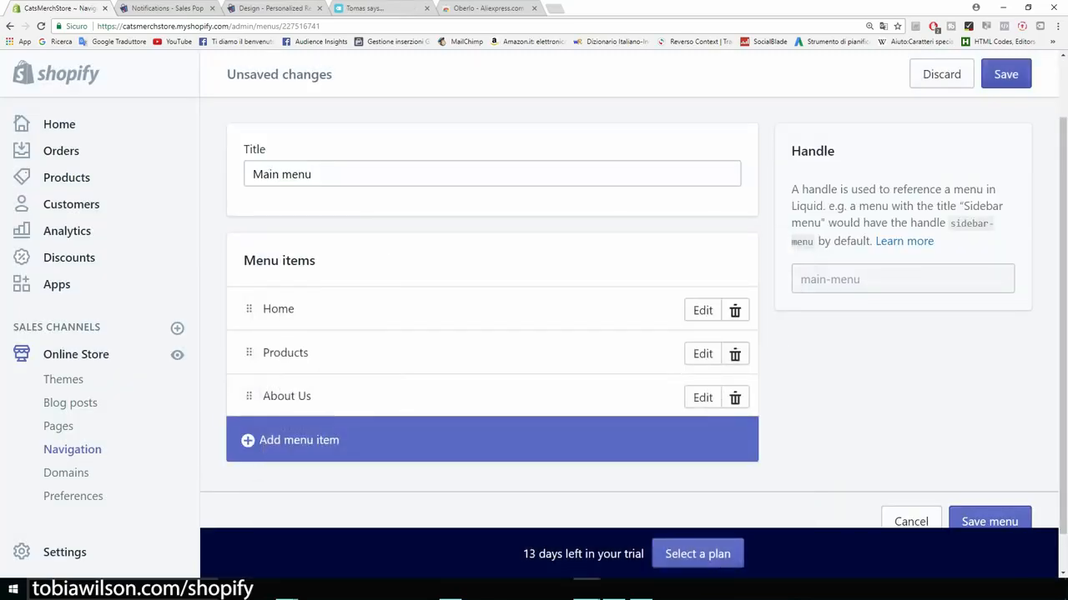
click(1005, 73)
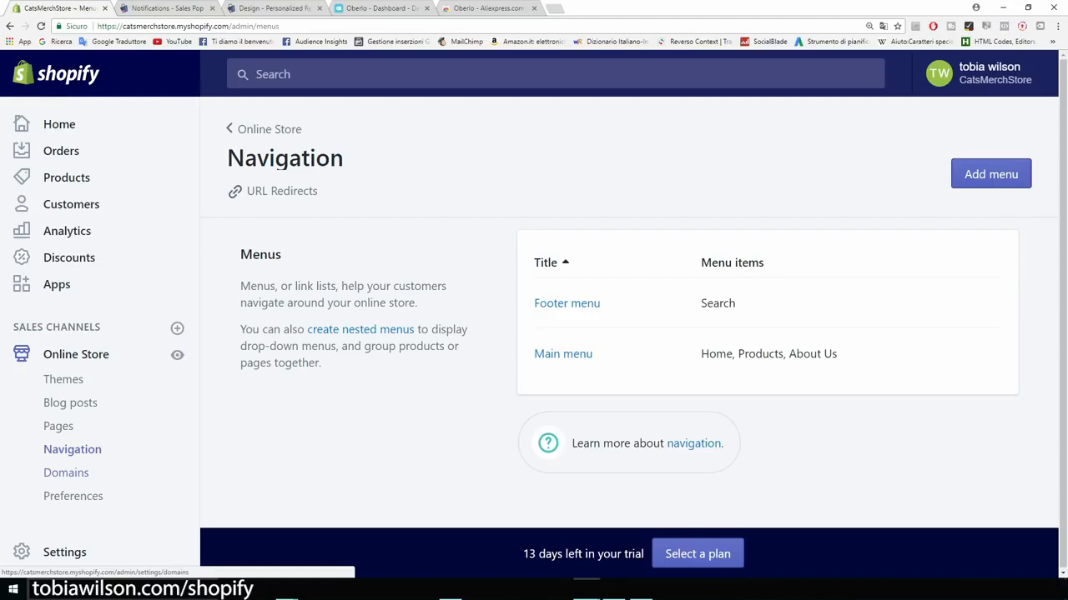
Step: Open the Domains settings and check the store's current myshopify address
click(65, 473)
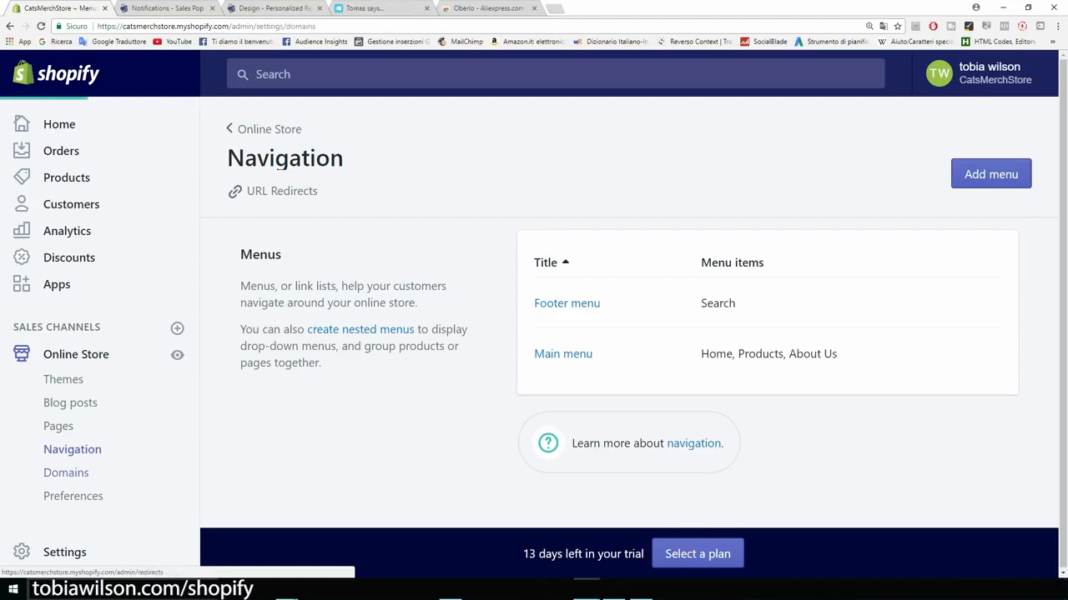
drag(175, 25, 228, 26)
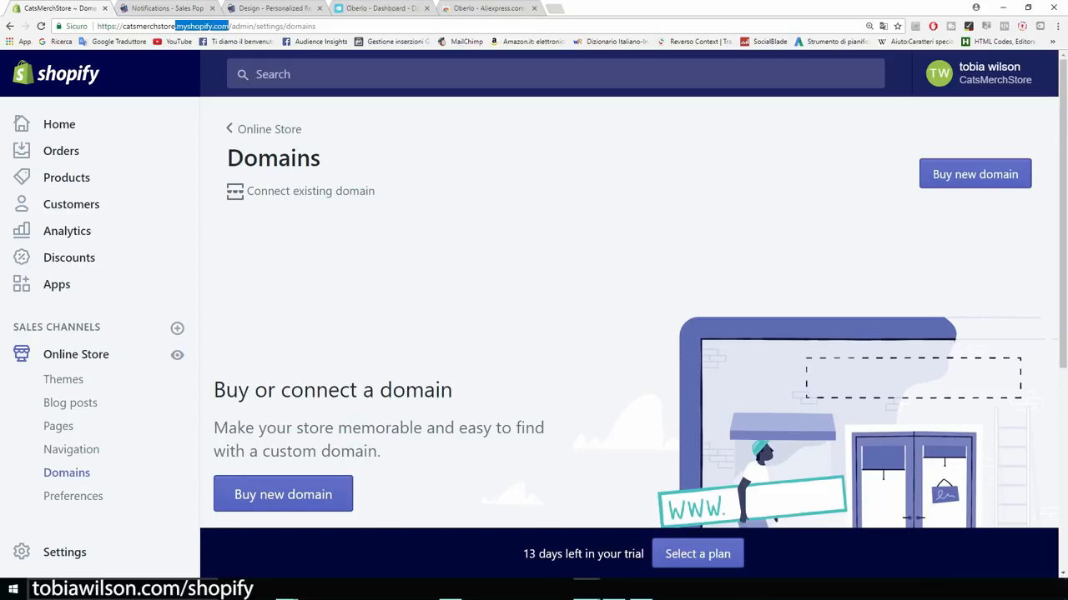
click(417, 242)
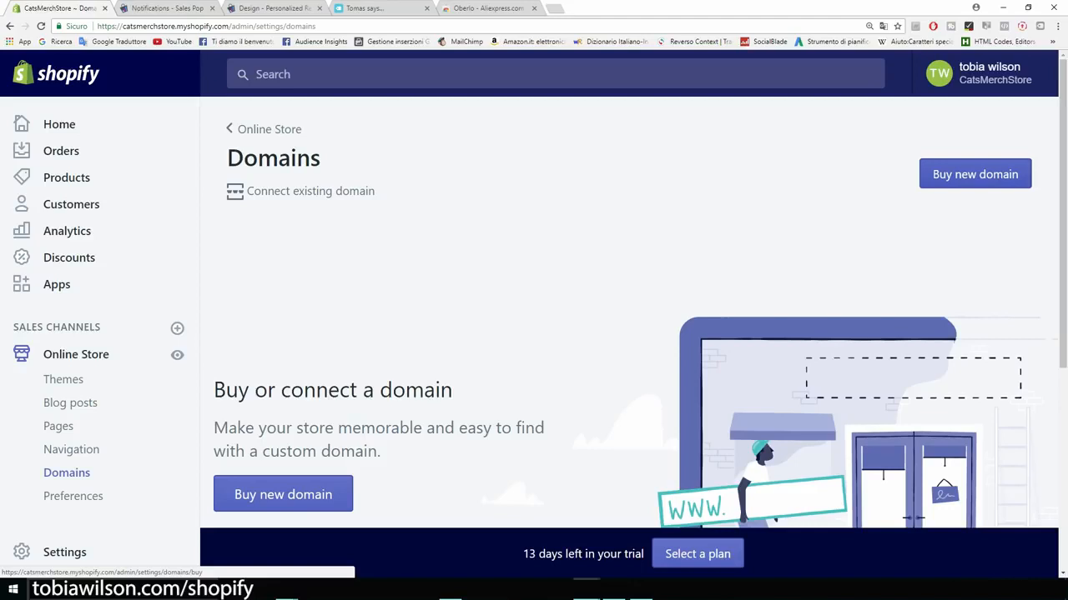
Step: Search for catsmerch.com, review the available domains' yearly prices, then go to Online Store Preferences
click(975, 174)
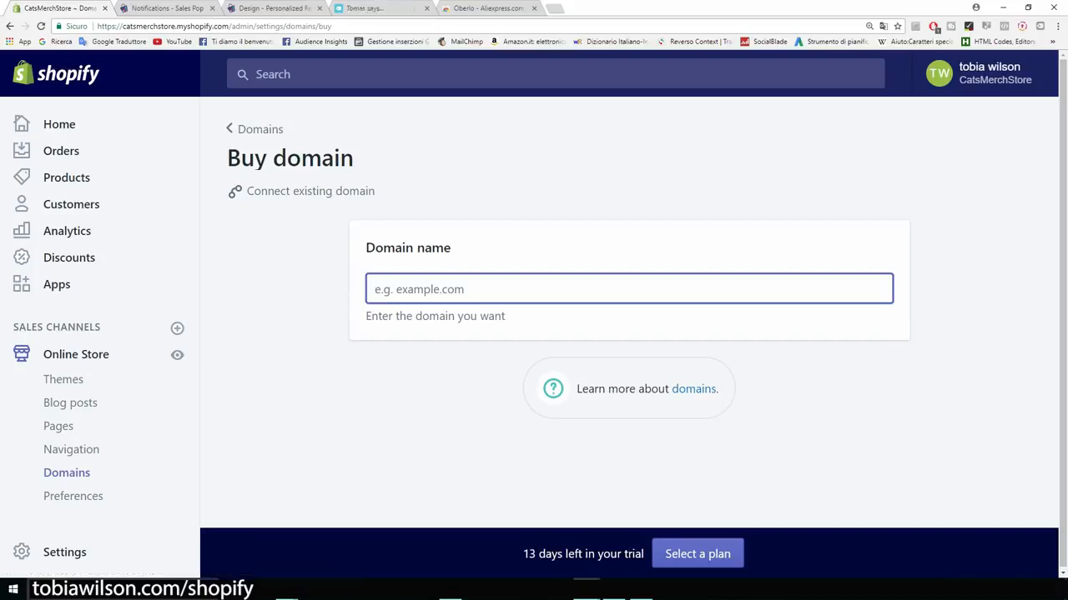
text(cats)
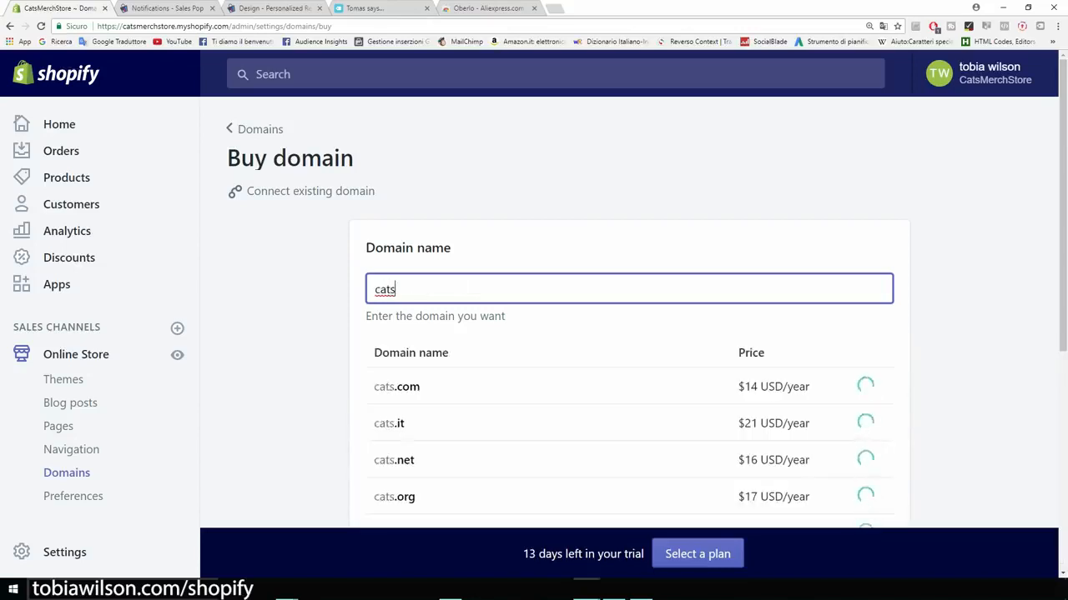
text(merch.com)
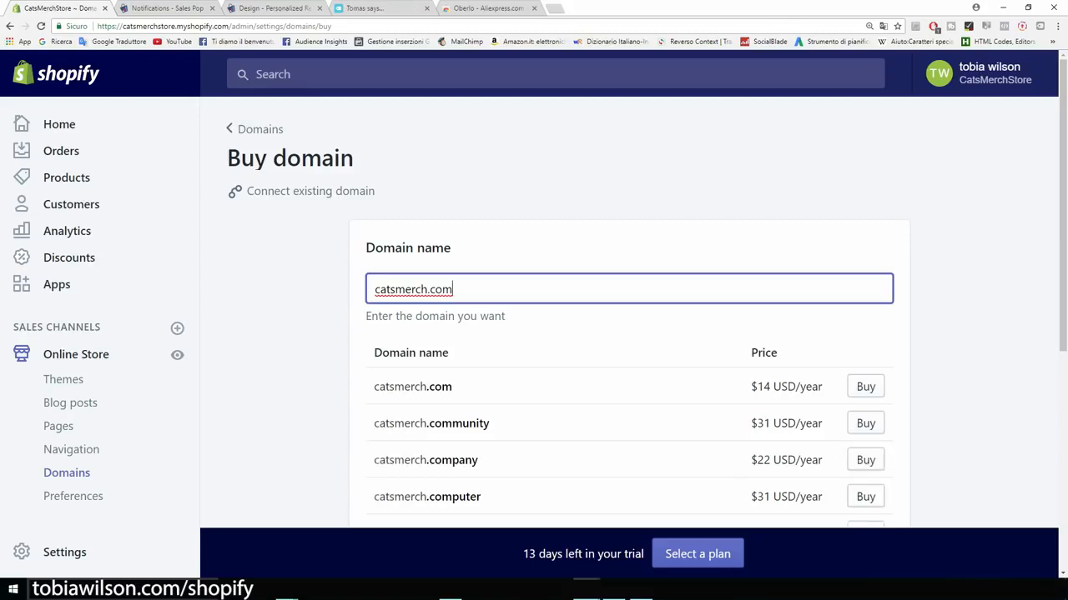
drag(757, 387, 823, 387)
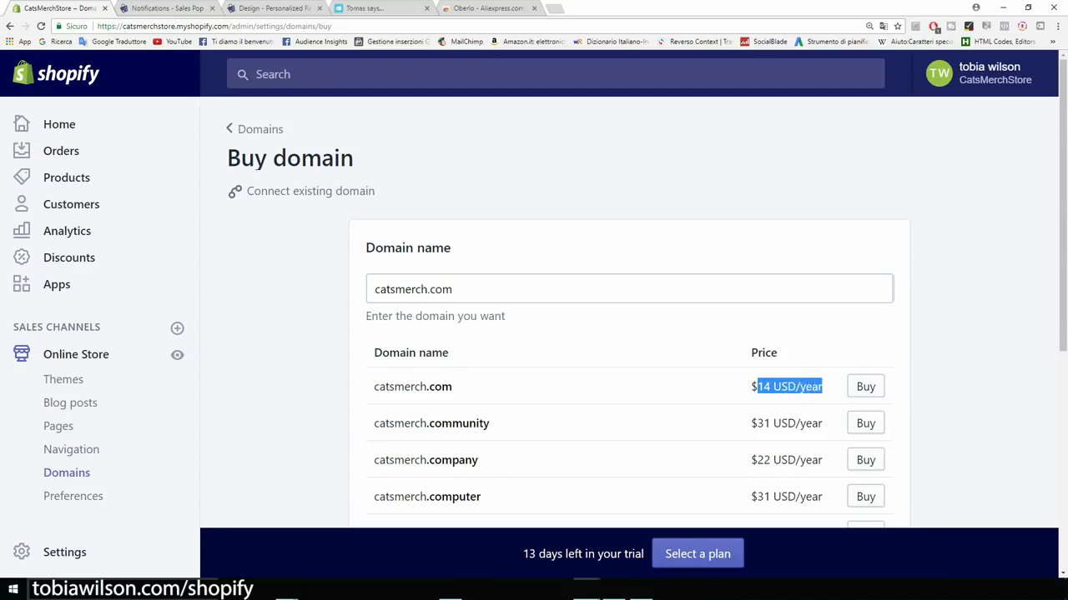
click(960, 387)
scroll(629, 333, down, 1)
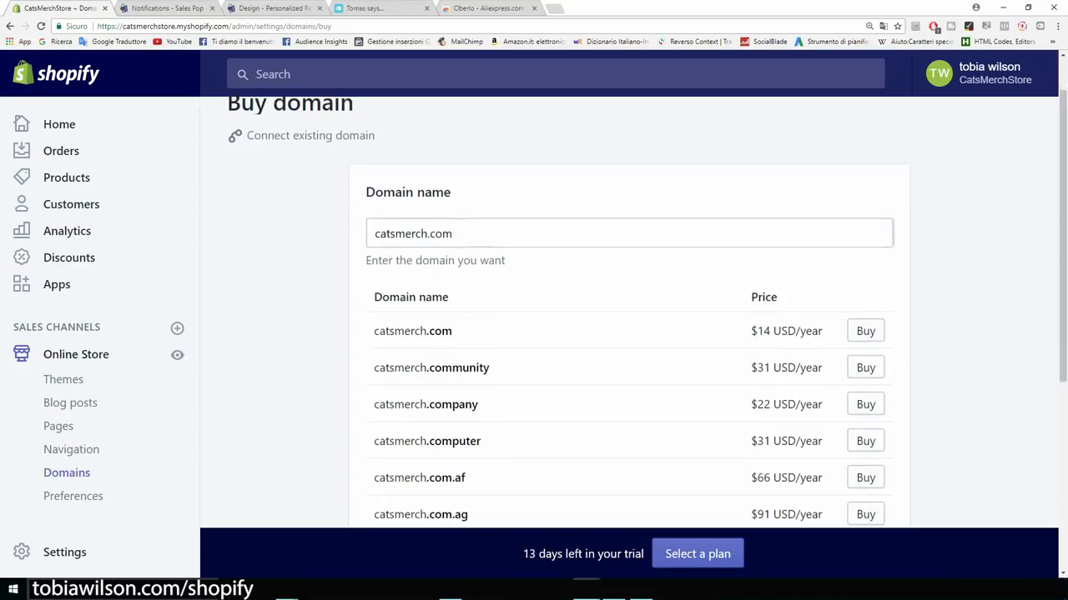
scroll(628, 334, down, 2)
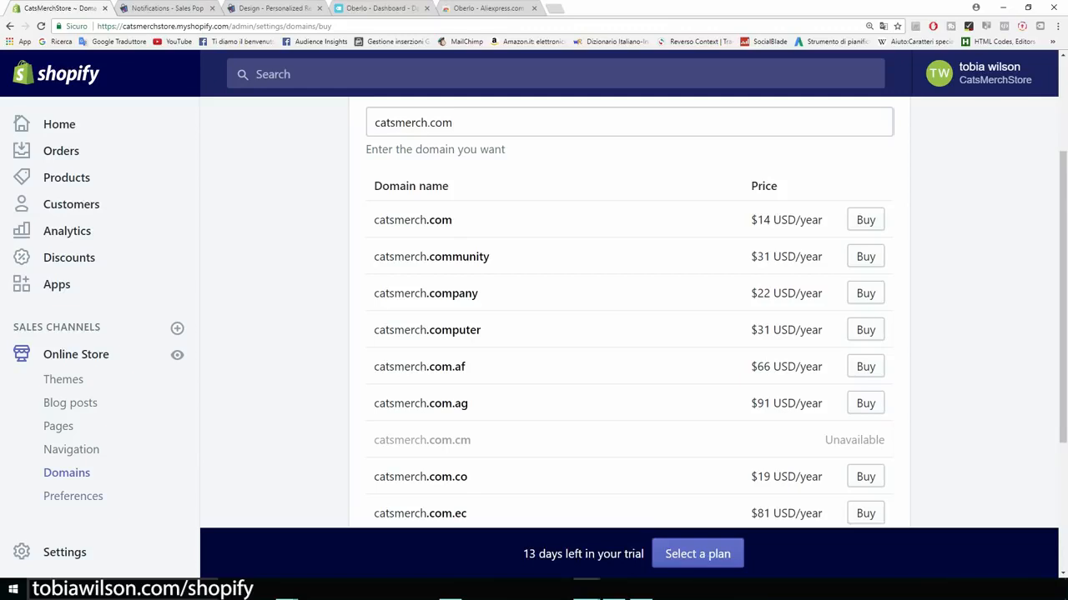
click(73, 496)
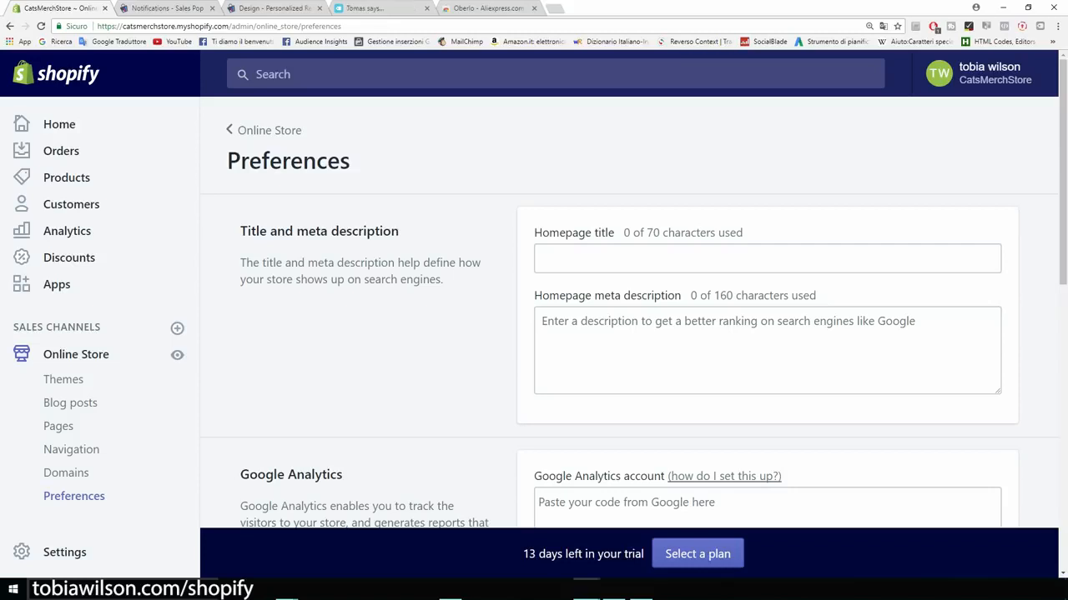
drag(399, 231, 240, 231)
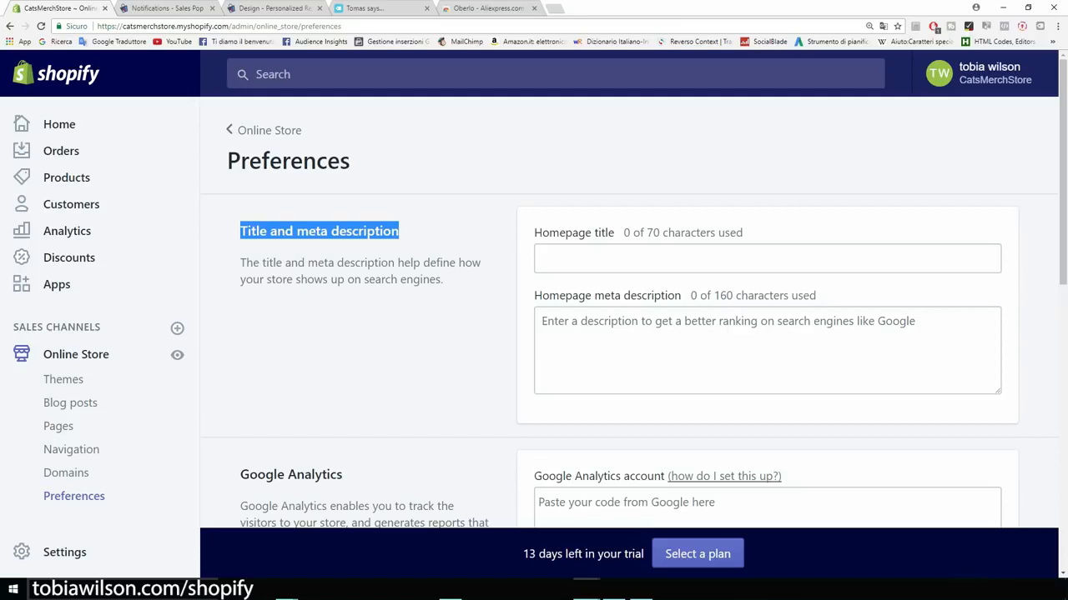
click(320, 232)
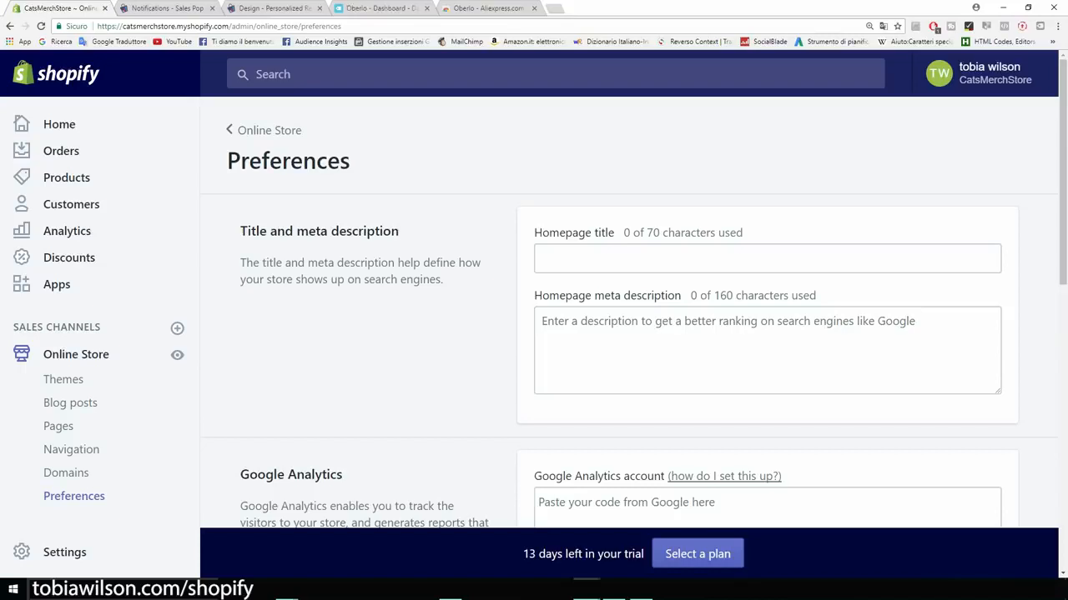
Step: Search Google for 'analytics' in a new tab
scroll(633, 317, down, 3)
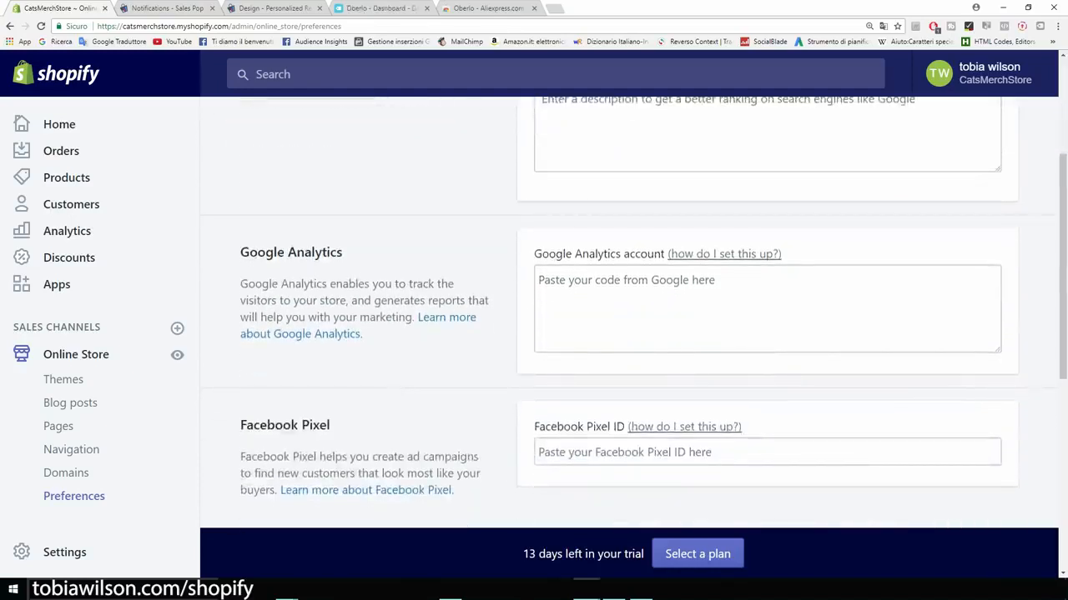
drag(342, 252, 240, 252)
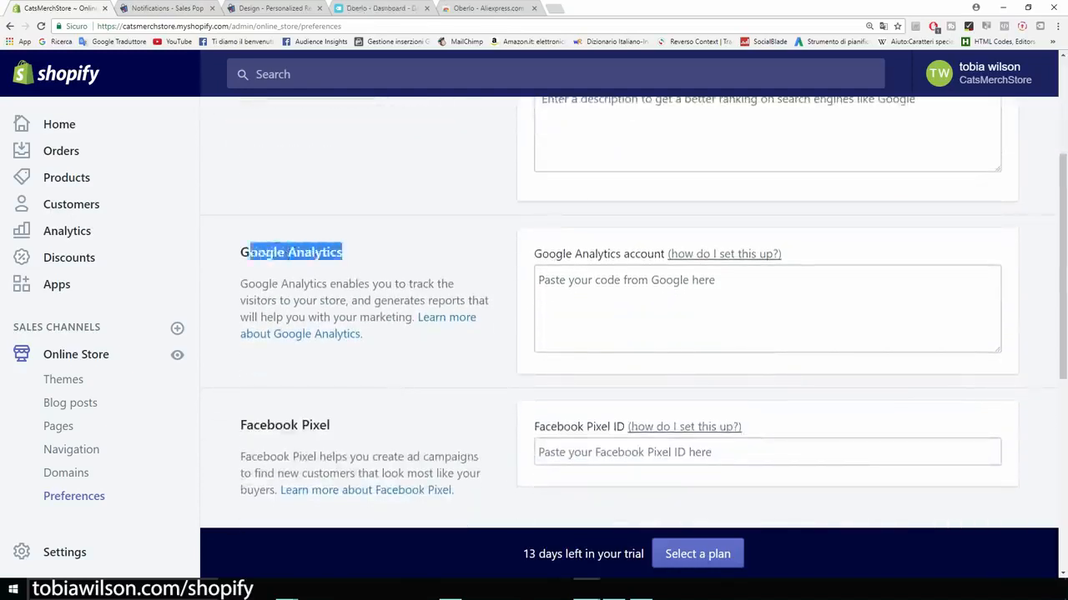
click(242, 254)
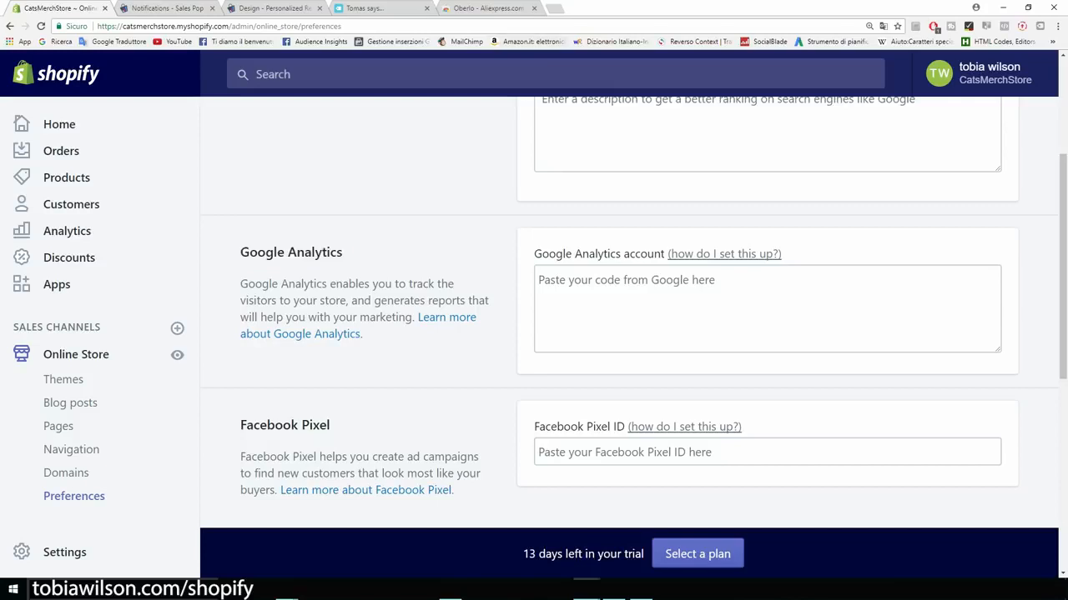
click(554, 8)
click(59, 41)
text(analy)
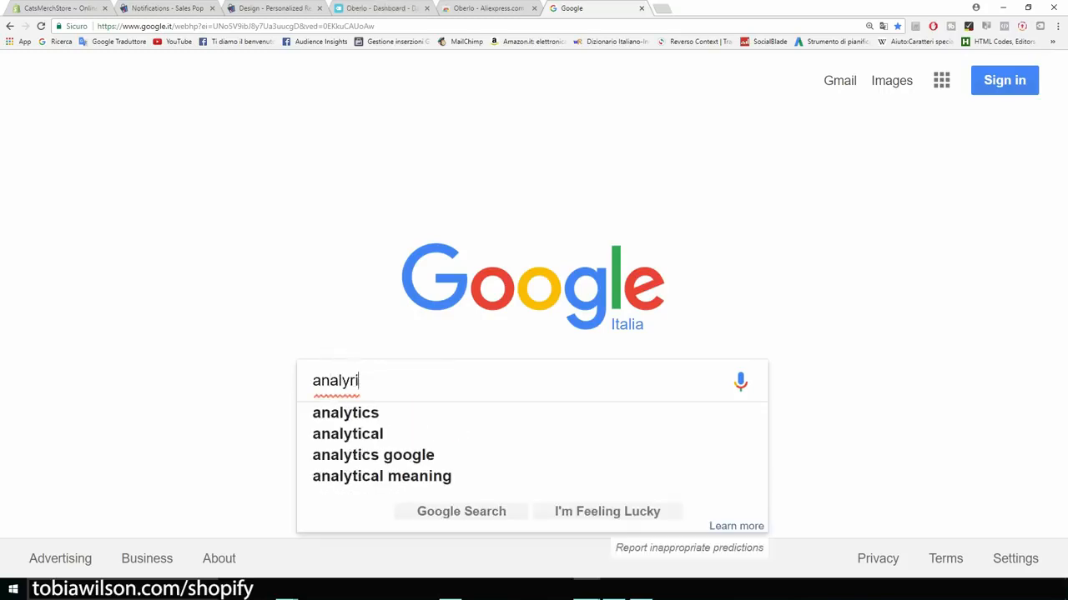
text(tics)
key(Return)
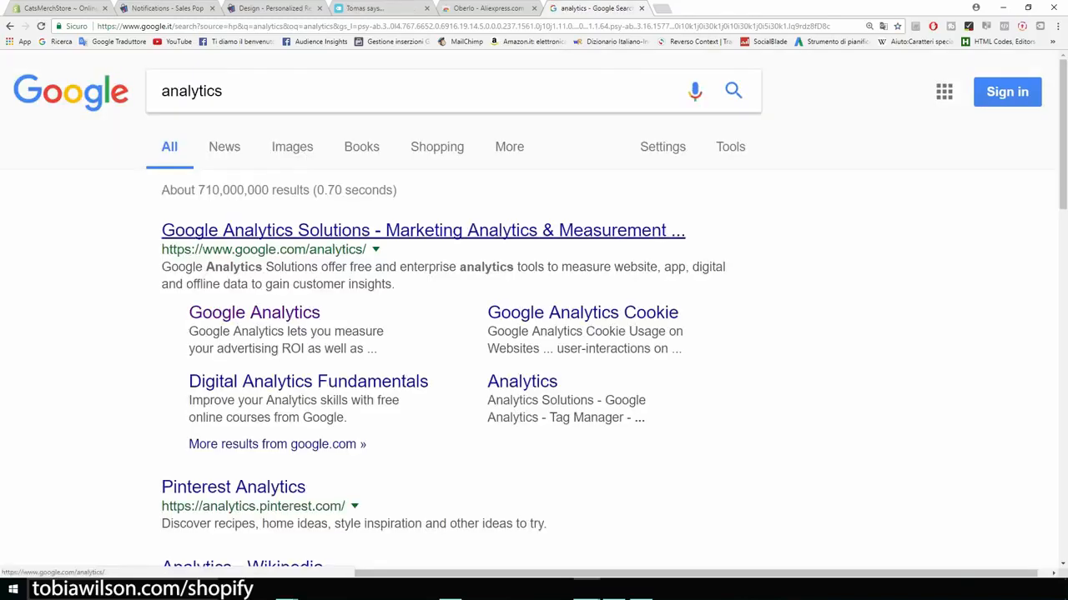
Step: Open Google Analytics, go to Accedi, and switch the sign-in page to English (United States)
click(423, 230)
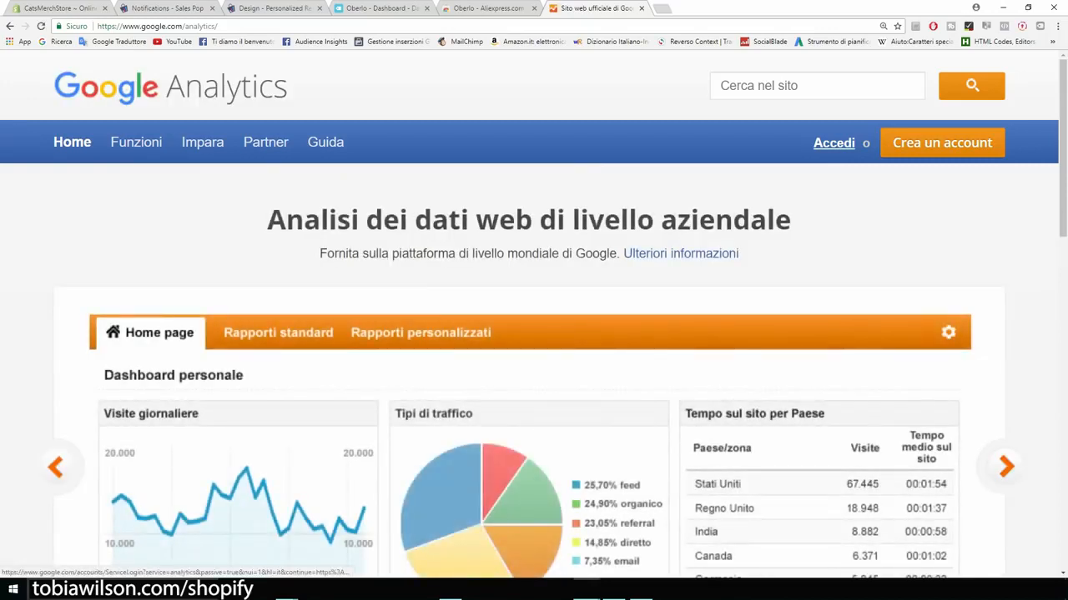
click(833, 143)
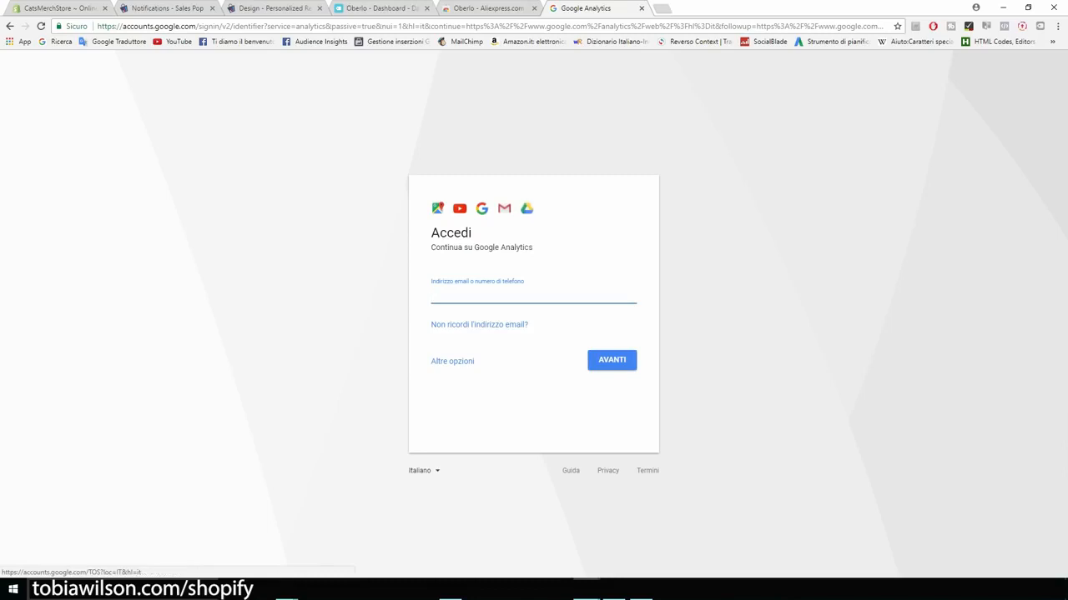
click(421, 470)
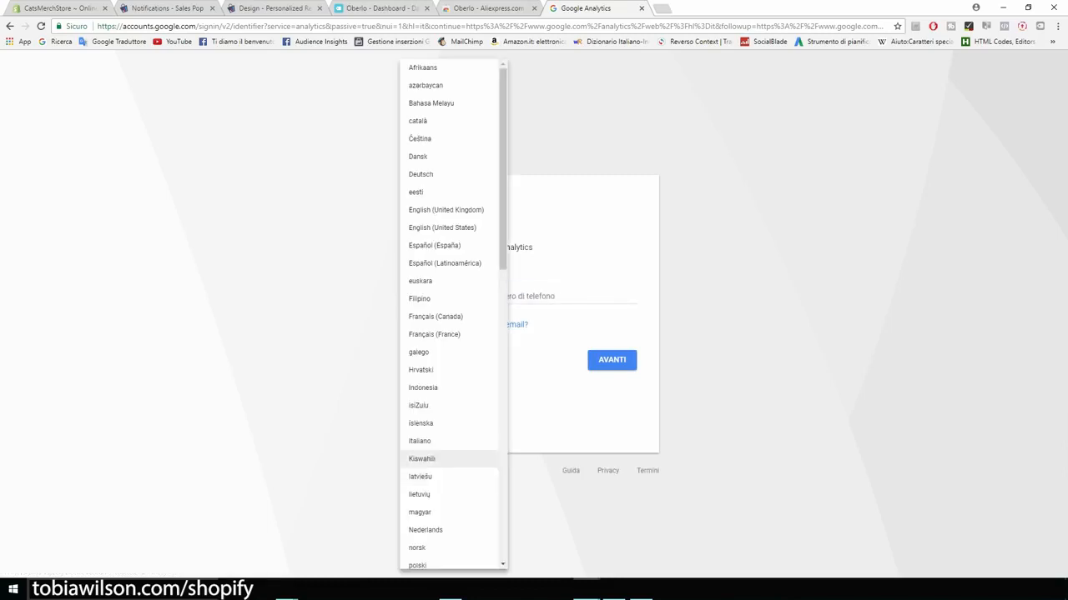
click(442, 228)
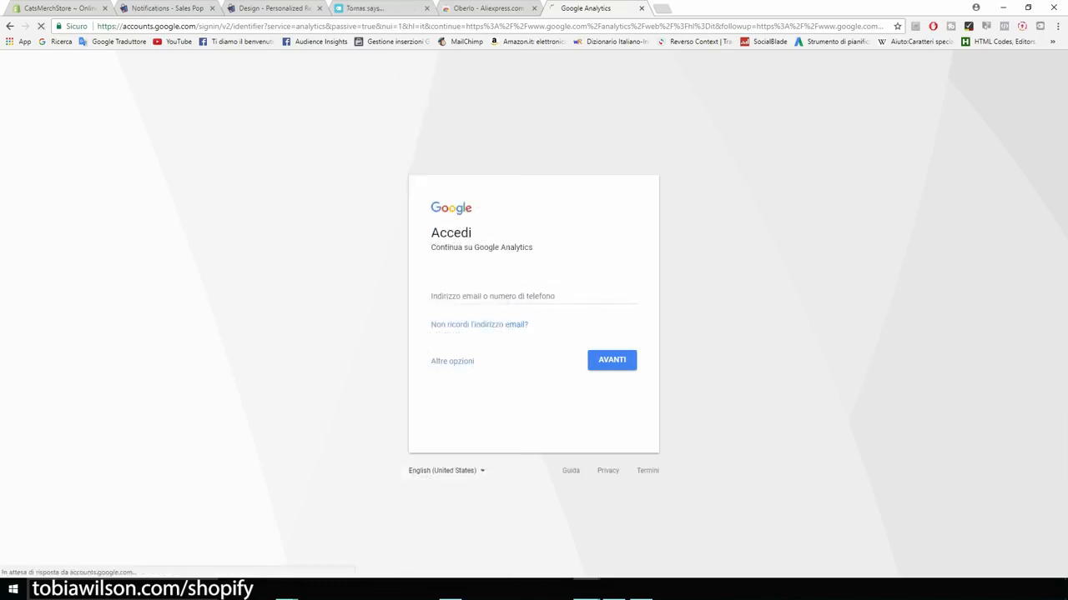
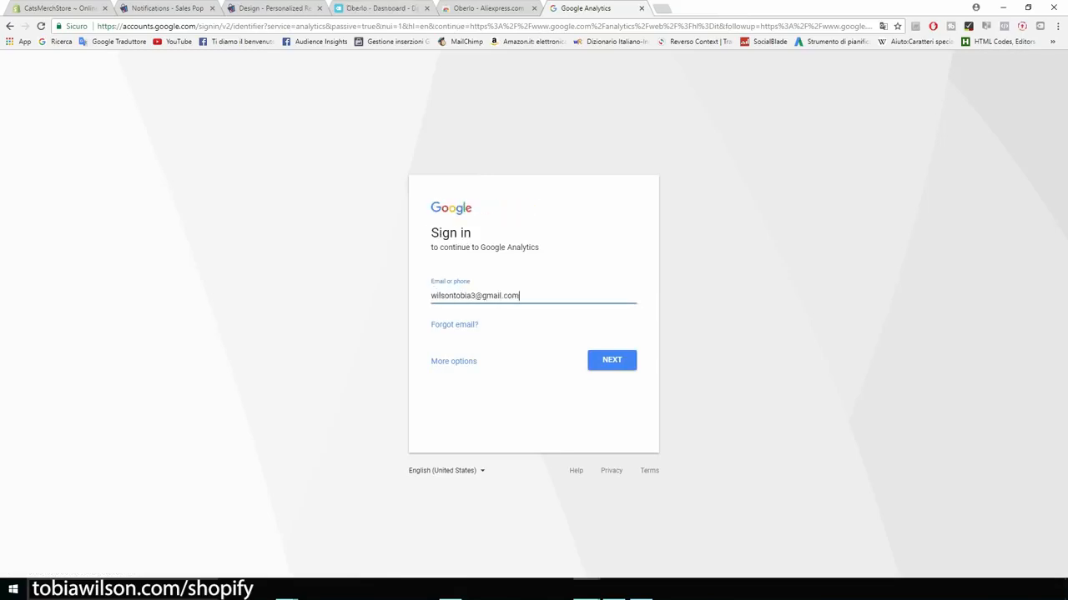
Step: Sign in with the Google account's email and password, then accept the privacy reminder
key(Return)
text(••••••)
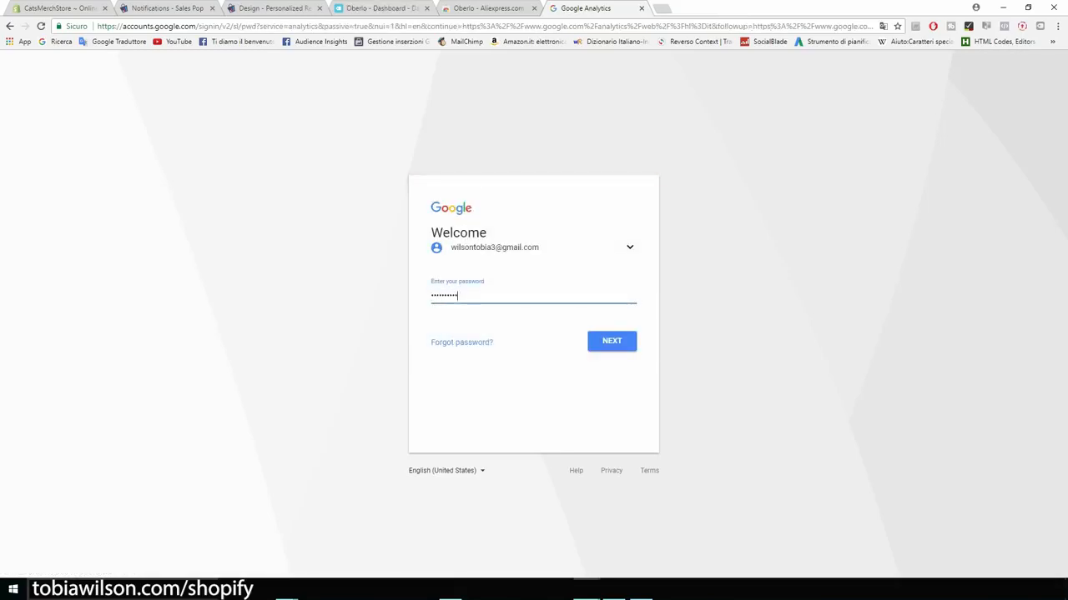
key(Return)
scroll(534, 317, down, 3)
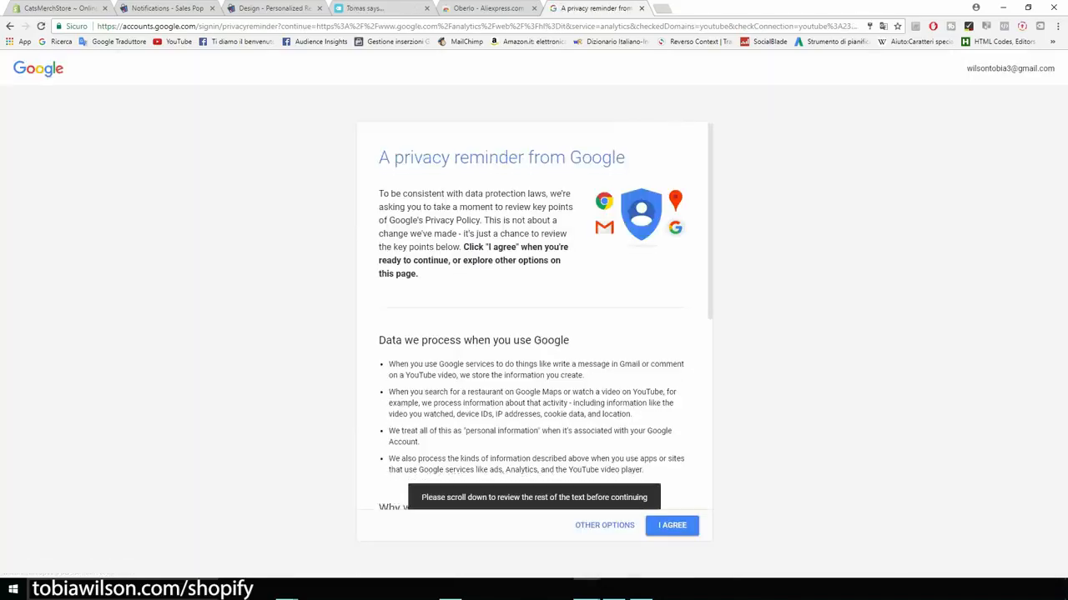
scroll(534, 334, down, 3)
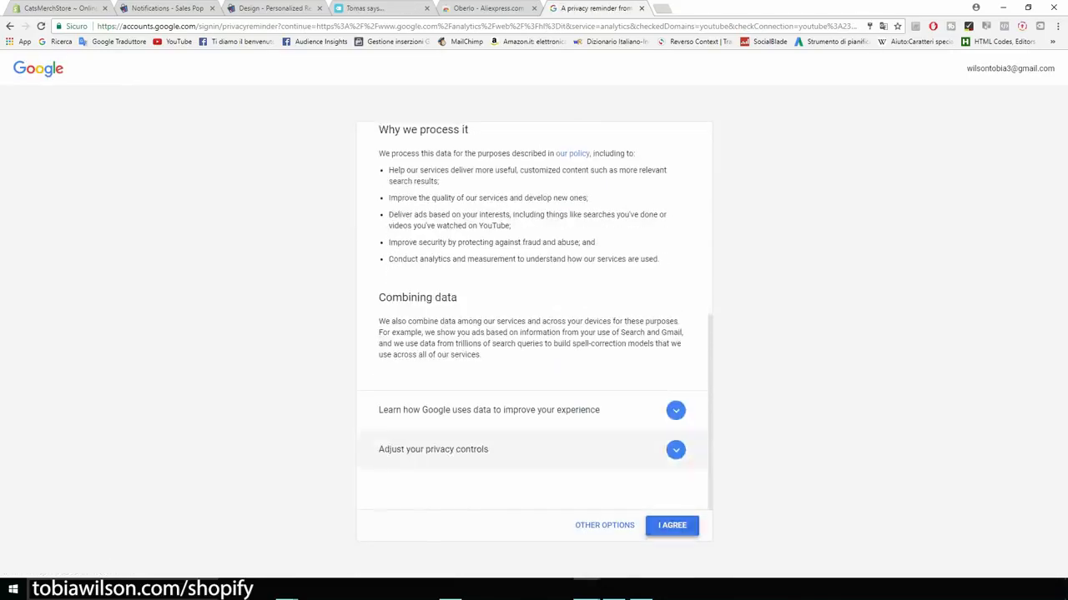
click(672, 525)
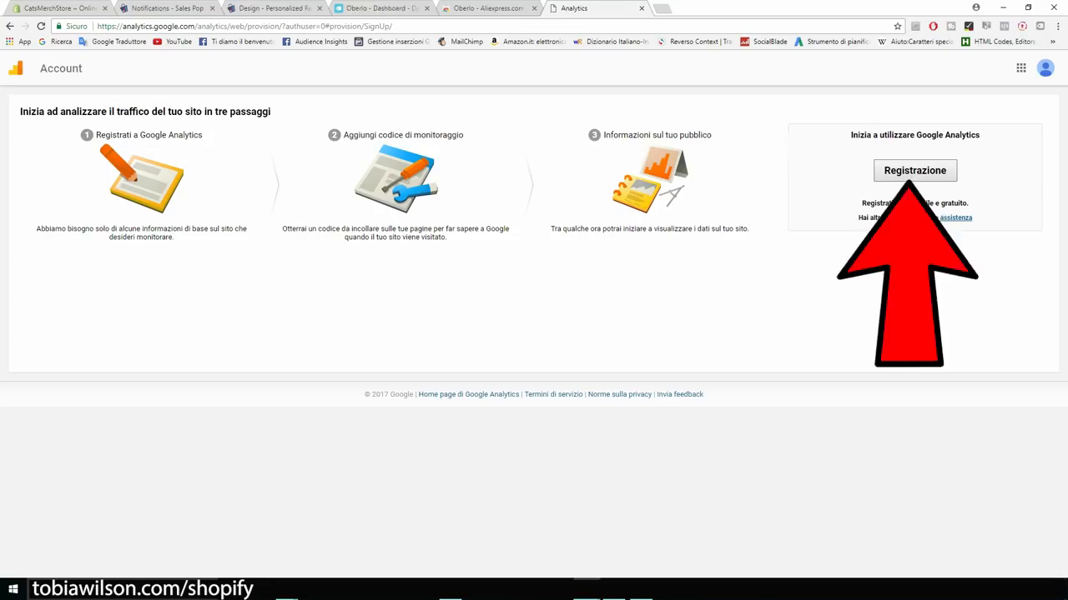
Step: Start a new Analytics account named CatsMerch and paste the store address as website name
click(915, 170)
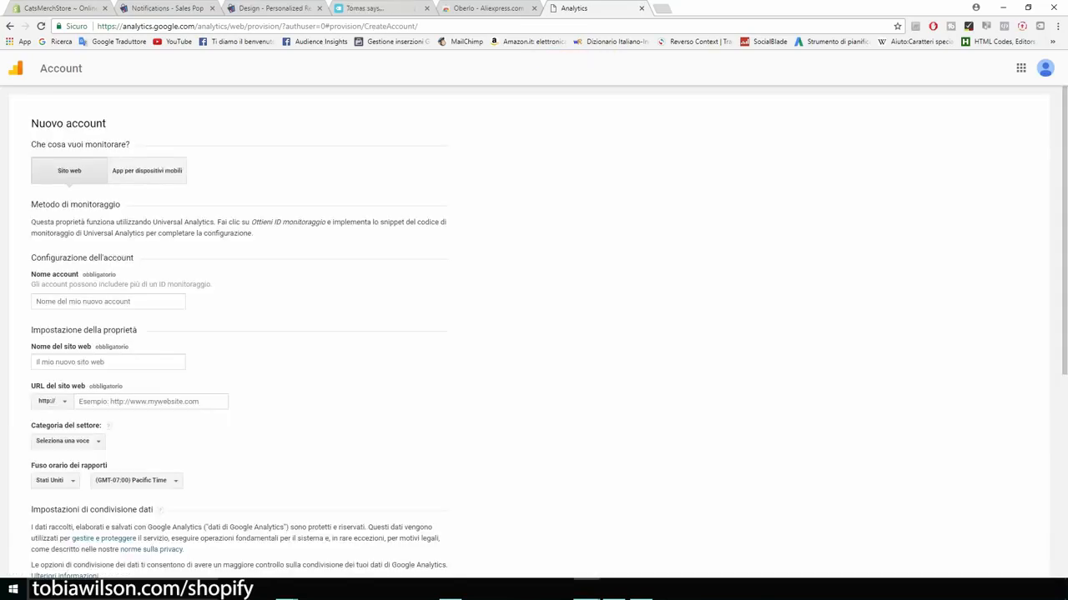
click(108, 302)
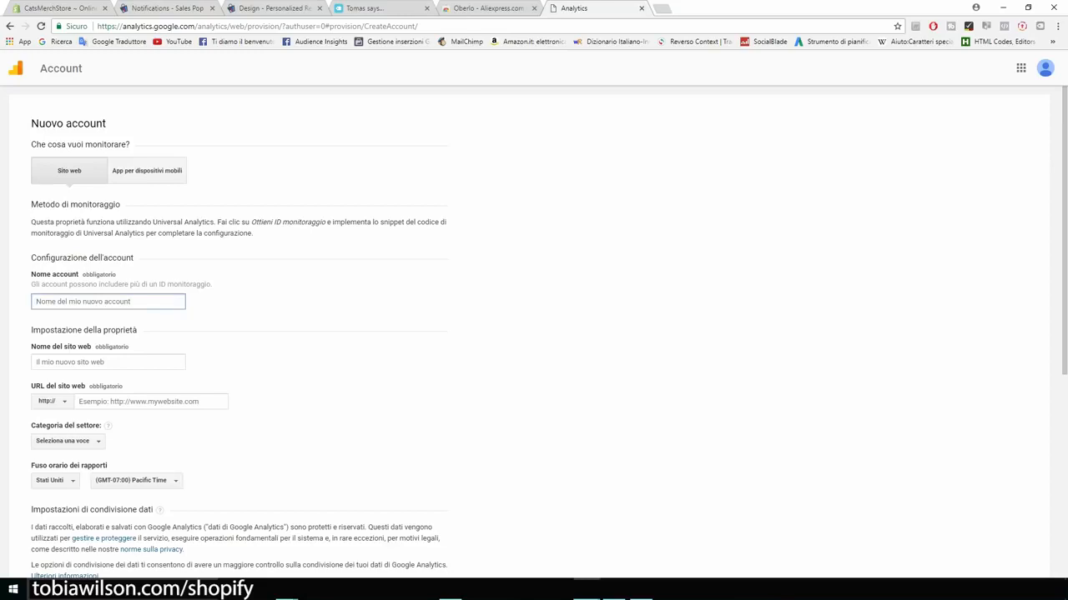
text(CatsMerch)
scroll(533, 334, down, 1)
click(108, 307)
text(catsmerchstore.myshopify.com)
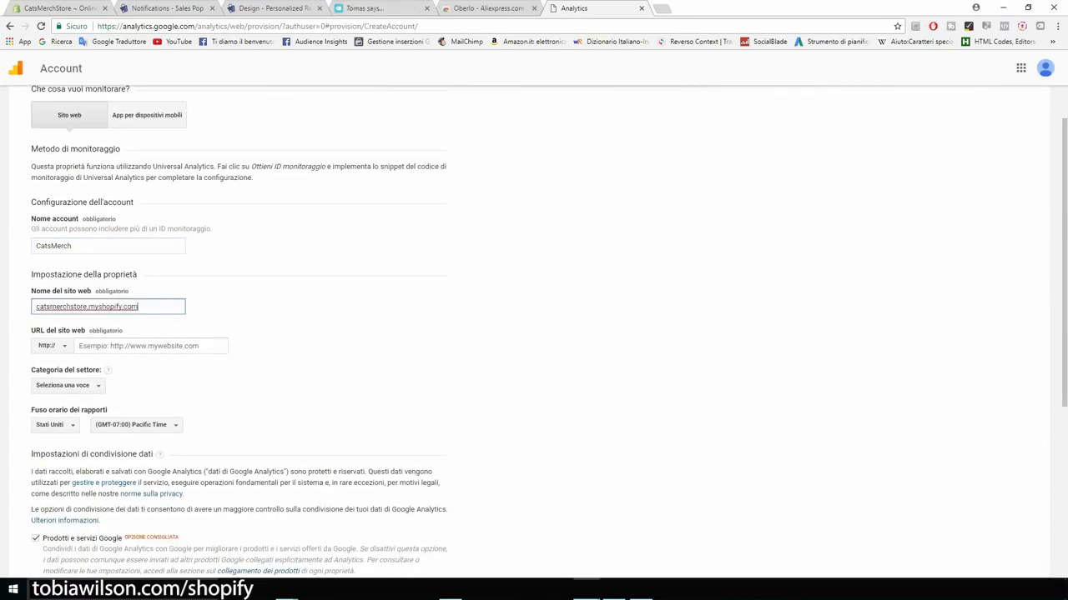
key(ctrl+a)
key(ctrl+c)
key(ctrl+plus)
key(ctrl+plus)
key(ctrl+plus)
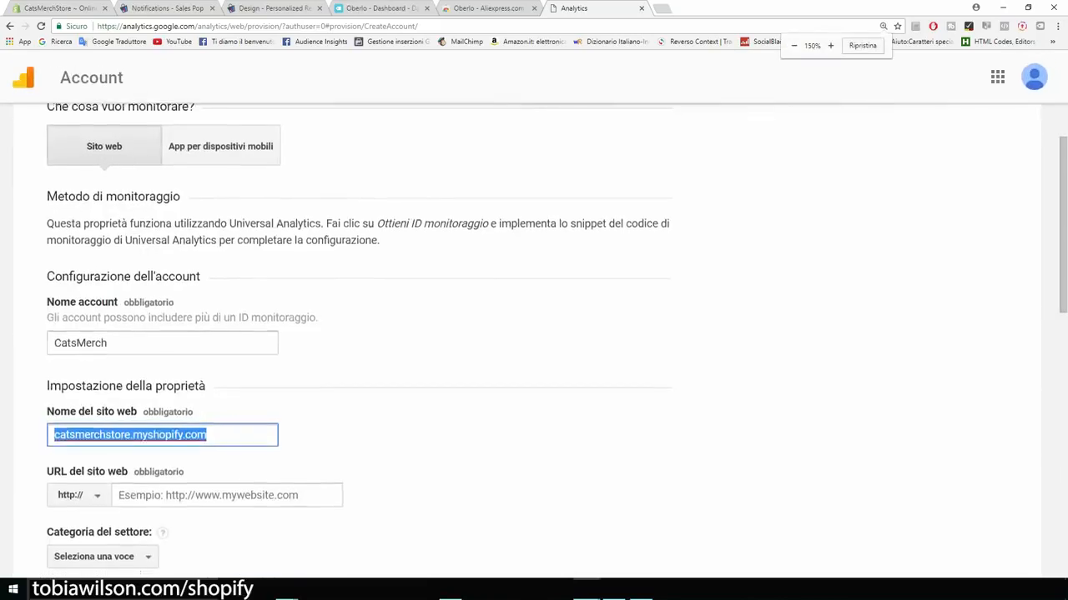
Step: Trim the website name to catsmerchstore and paste catsmerchstore.myshopify.com as the URL
scroll(534, 334, down, 3)
scroll(534, 334, down, 2)
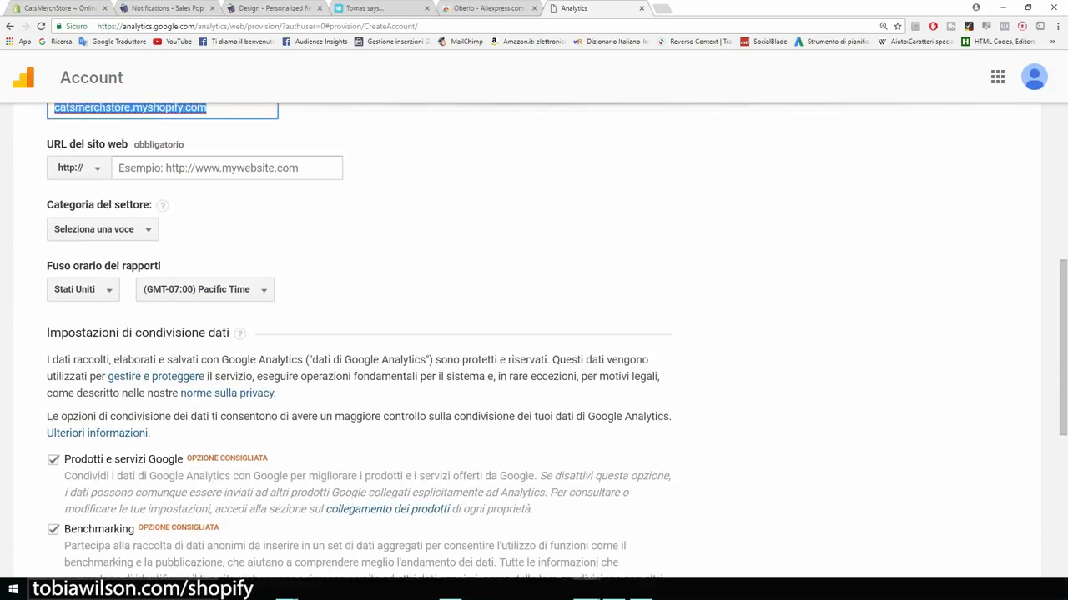
scroll(534, 334, up, 1)
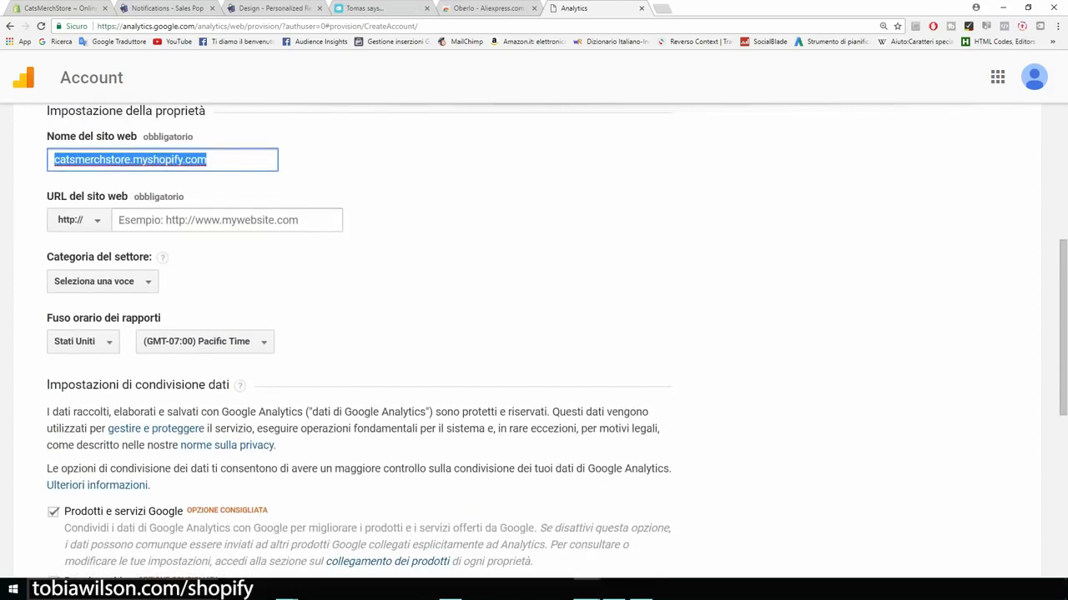
drag(209, 159, 130, 159)
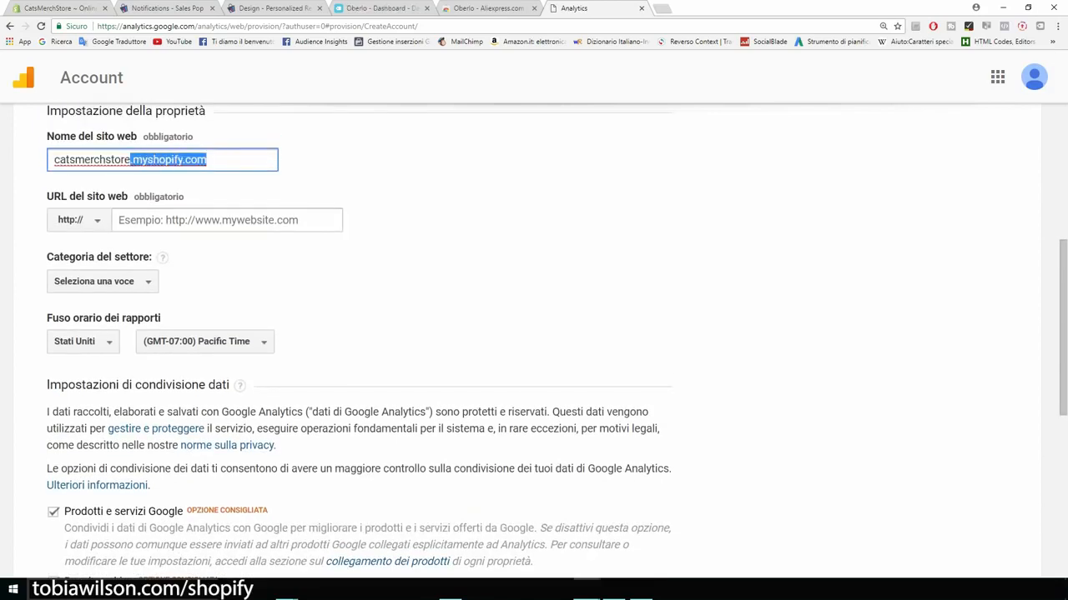
key(BackSpace)
click(221, 220)
key(ctrl+v)
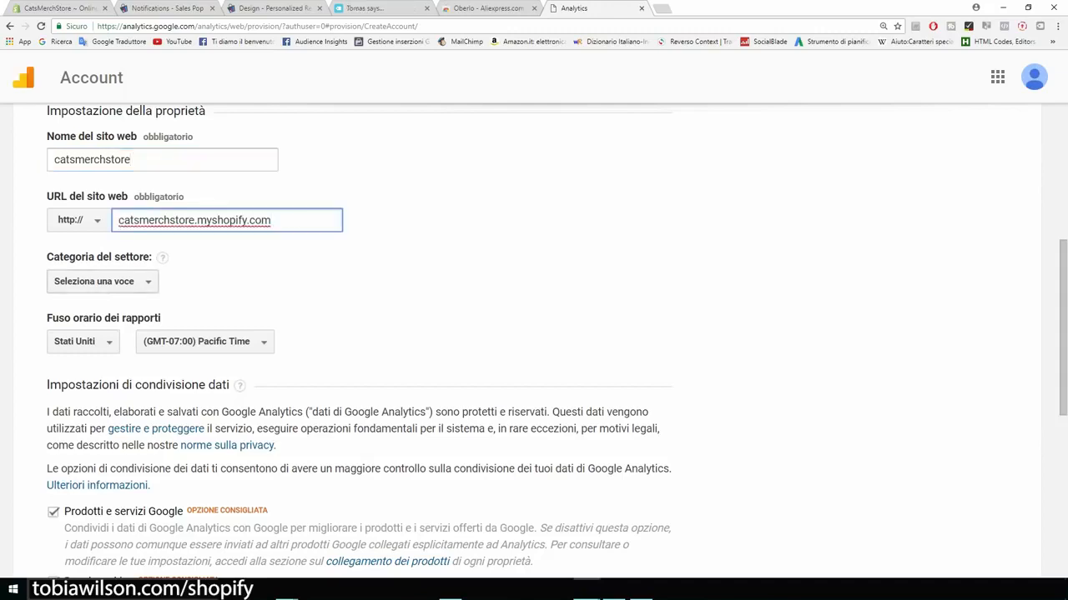
Step: Set the industry category to Hobby e tempo libero
click(102, 282)
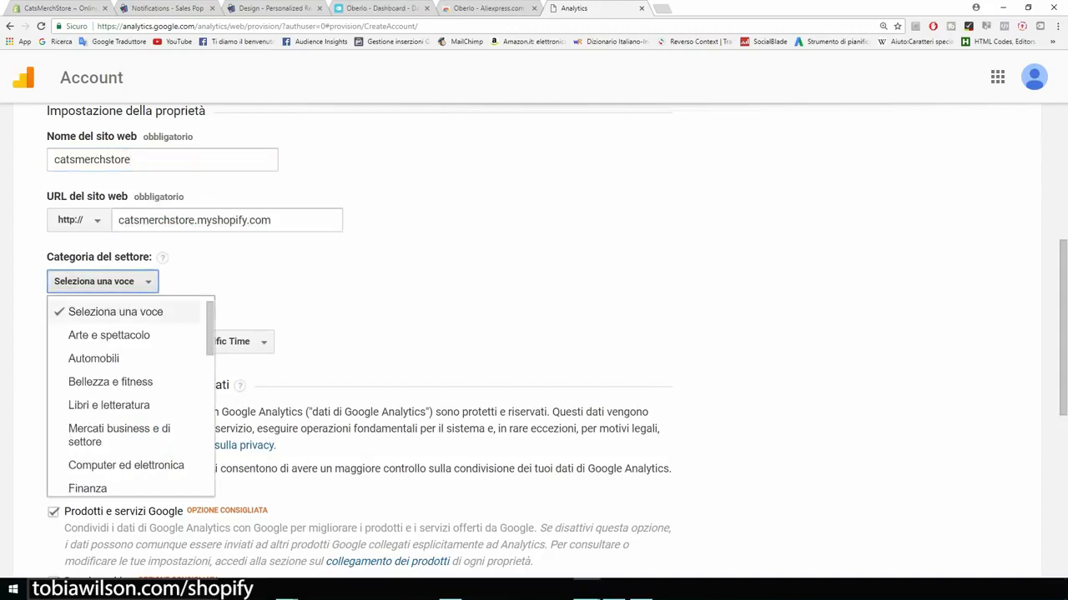
scroll(125, 380, down, 1)
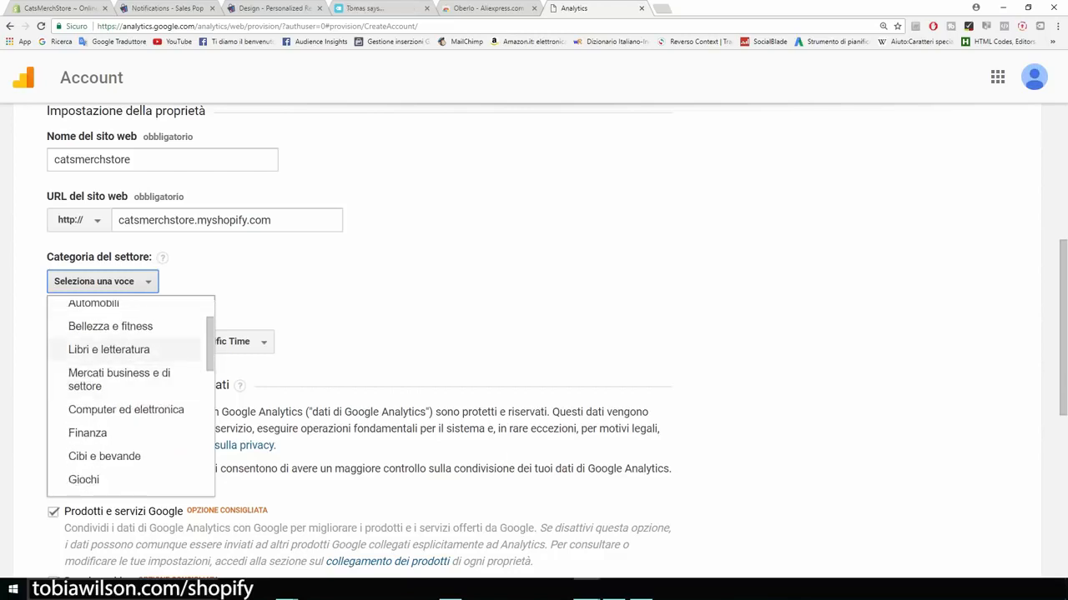
scroll(125, 427, down, 1)
scroll(125, 421, down, 1)
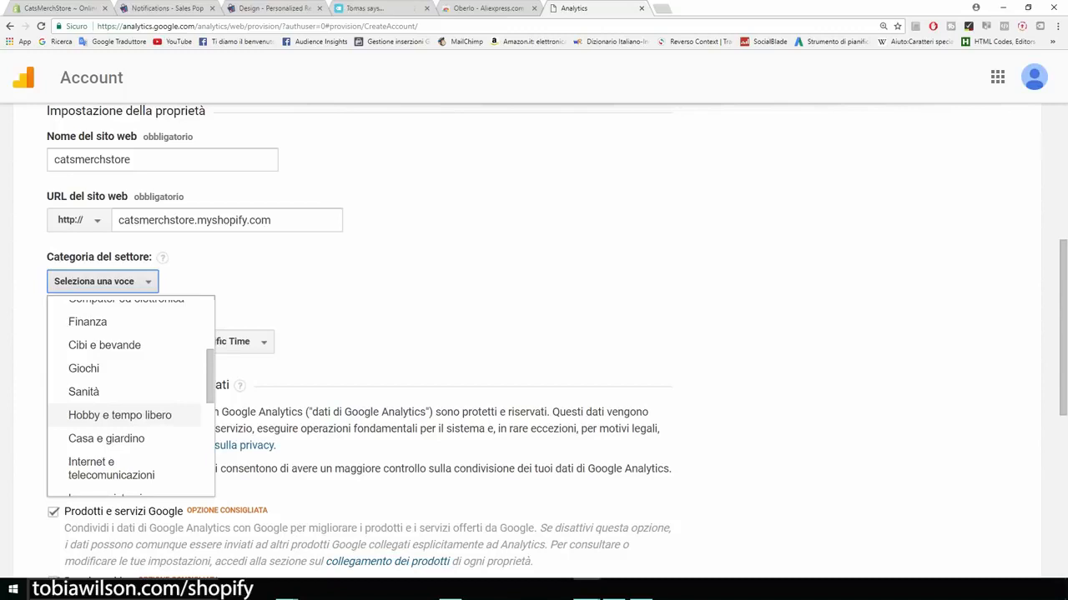
click(119, 414)
Step: Untick the Google products, Benchmarking, technical support and account specialist data-sharing options
scroll(534, 333, down, 1)
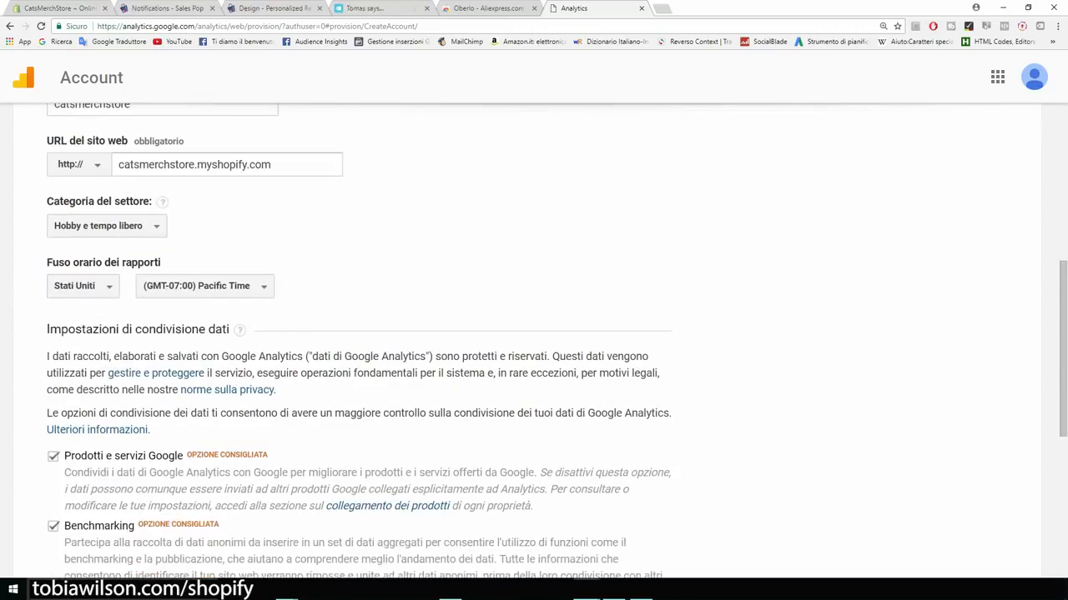
drag(46, 263, 112, 263)
scroll(533, 334, down, 3)
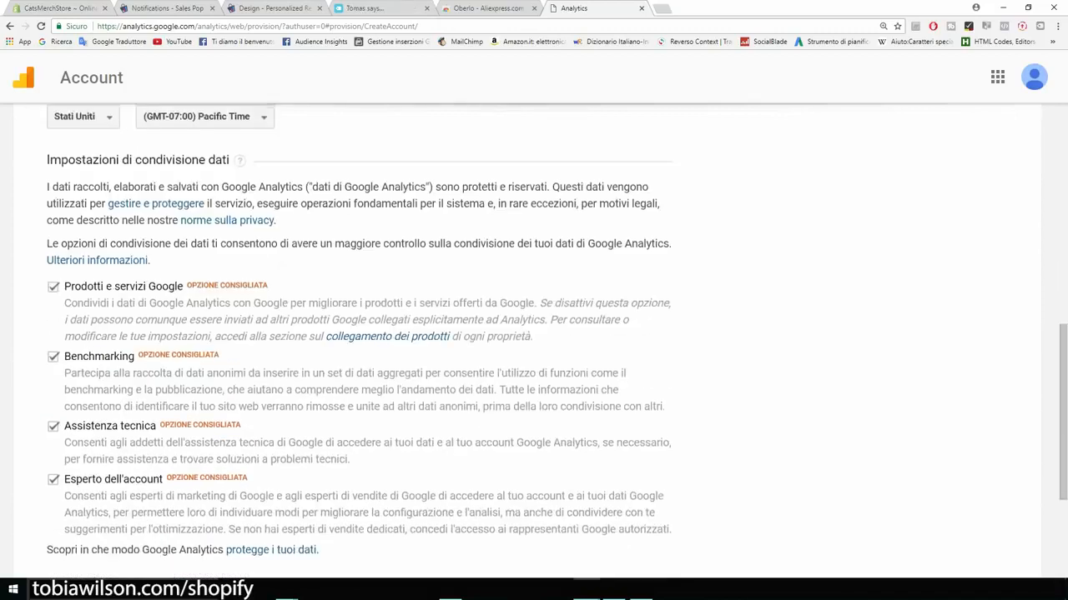
scroll(534, 333, down, 2)
click(53, 178)
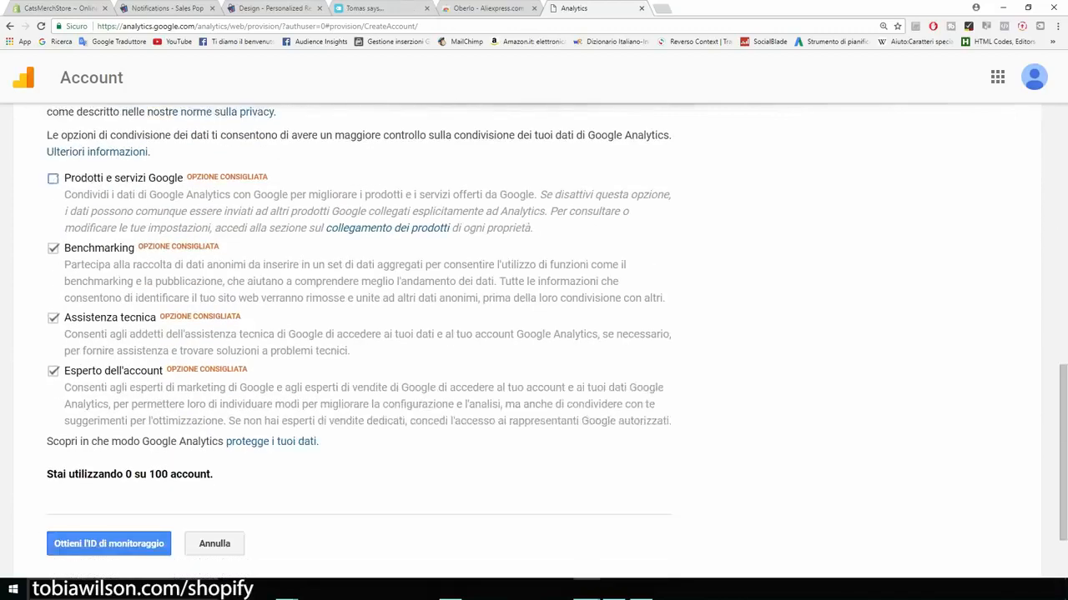
click(54, 249)
click(54, 319)
click(53, 371)
scroll(358, 334, up, 3)
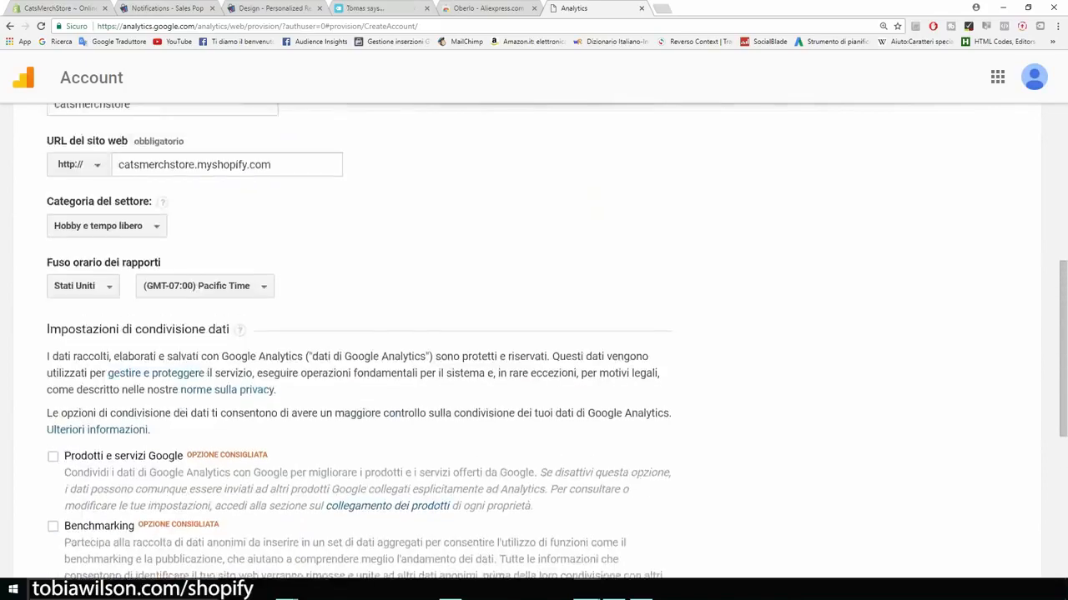
scroll(358, 333, down, 5)
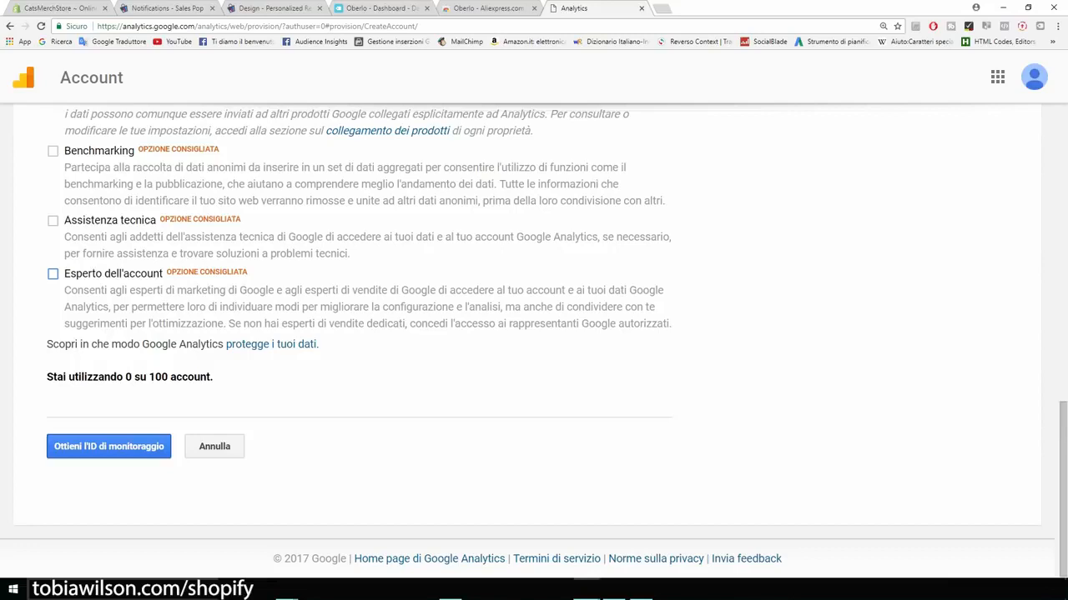
Step: Request the tracking ID and accept the Google Analytics terms of service
click(108, 447)
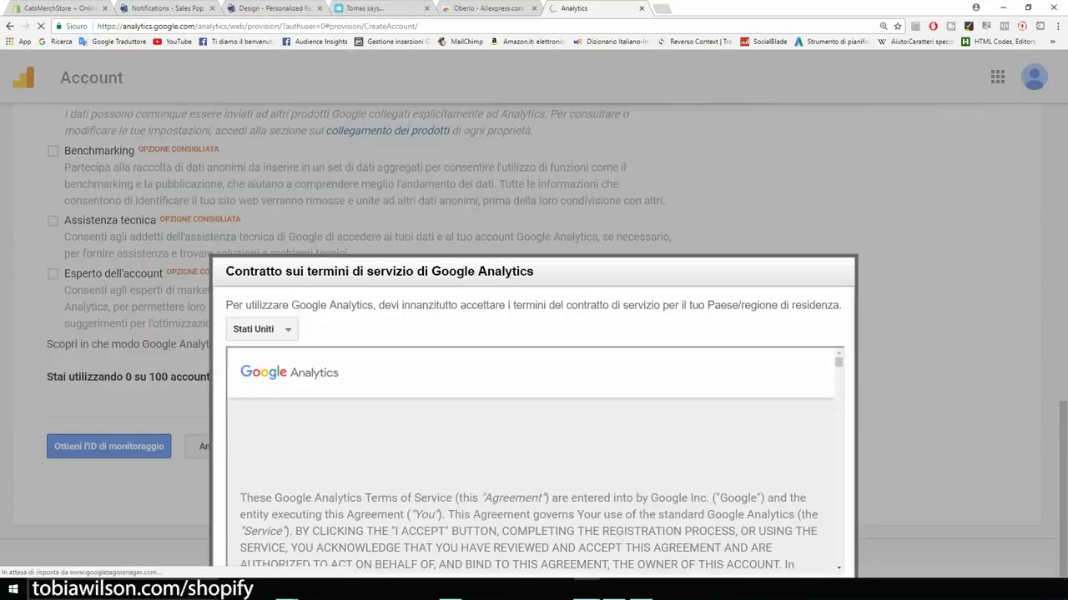
scroll(533, 458, down, 10)
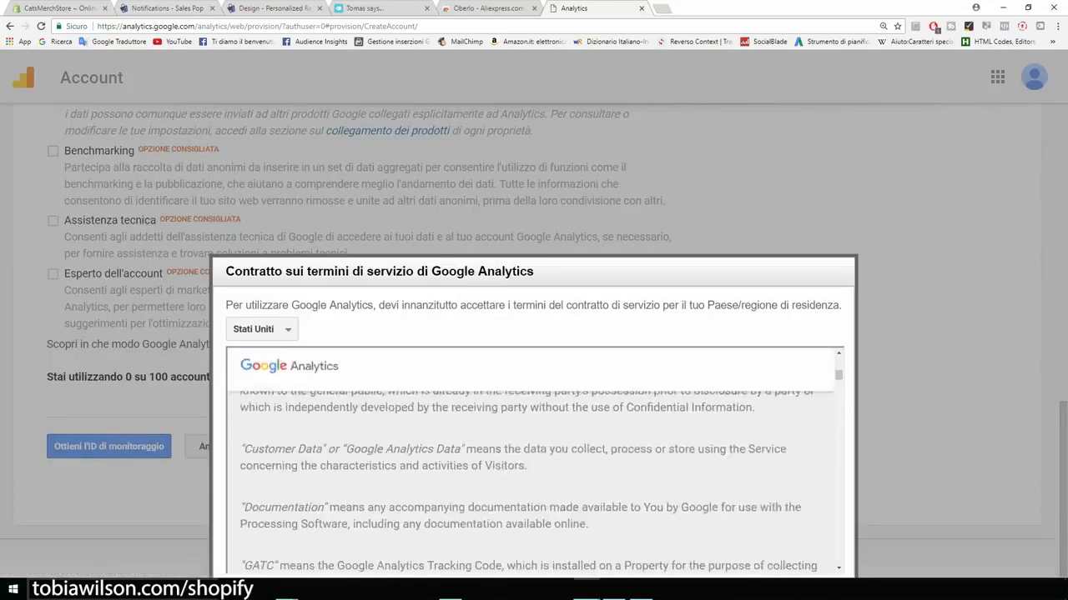
scroll(534, 475, down, 20)
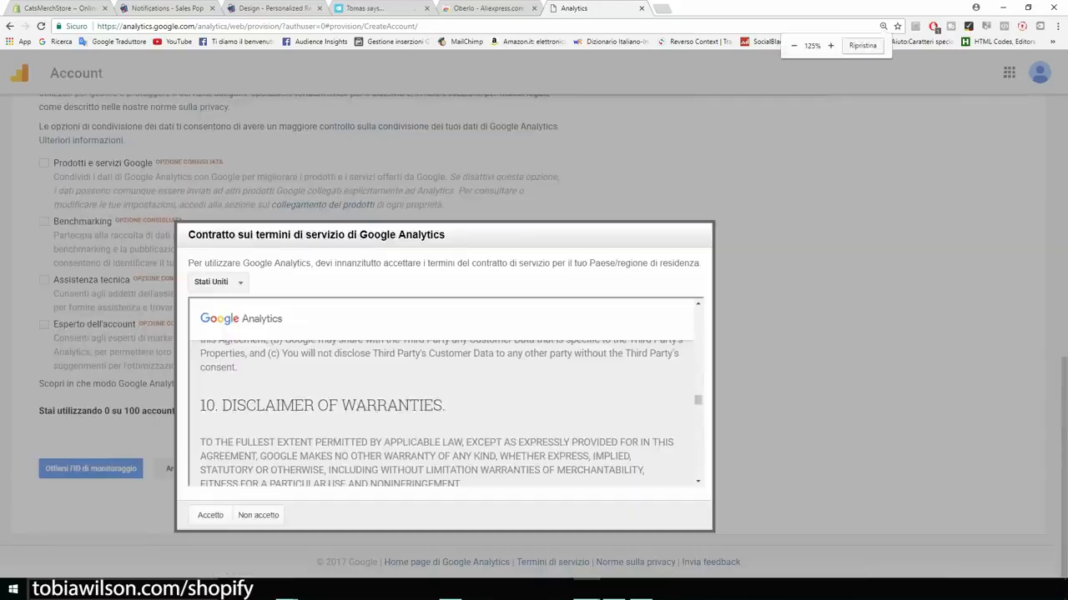
scroll(534, 467, down, 10)
scroll(439, 413, down, 3)
click(210, 515)
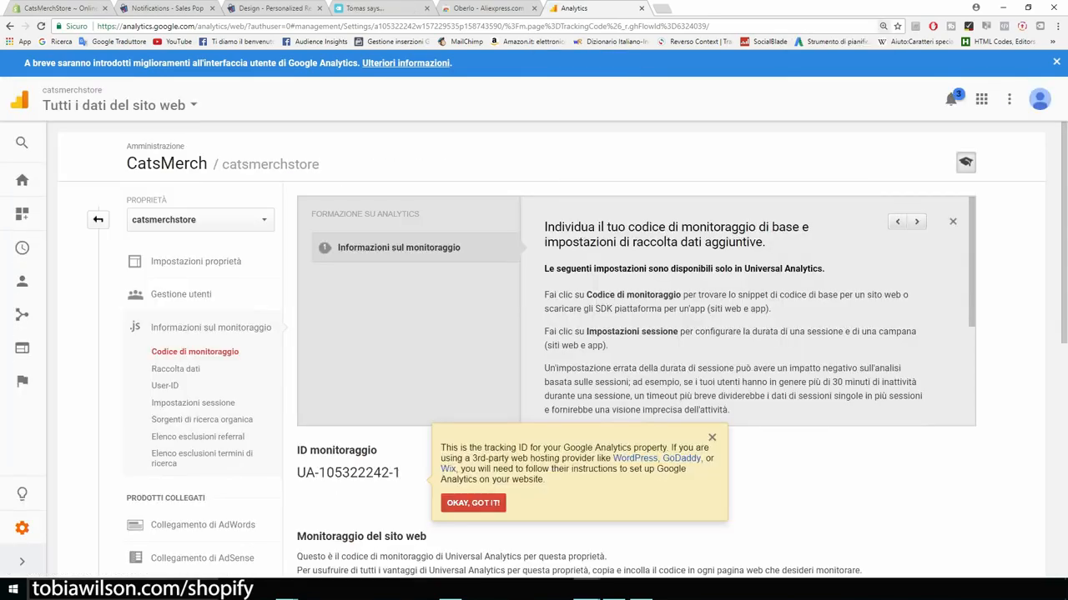
Step: Copy the full tracking code script and go back to the Shopify preferences
scroll(551, 350, down, 1)
scroll(551, 350, down, 6)
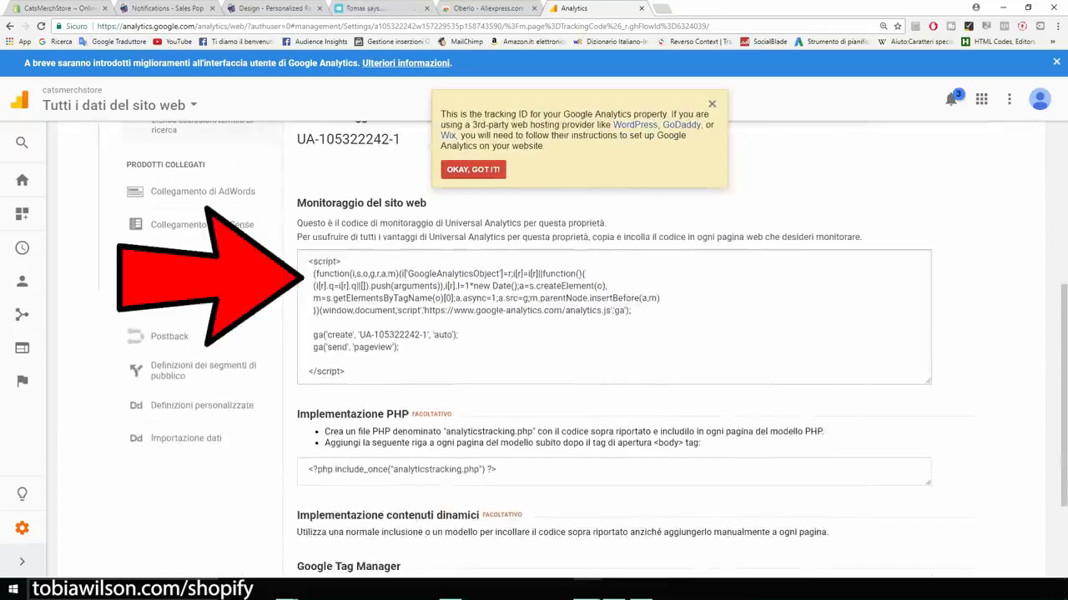
click(552, 350)
right_click(376, 297)
click(402, 305)
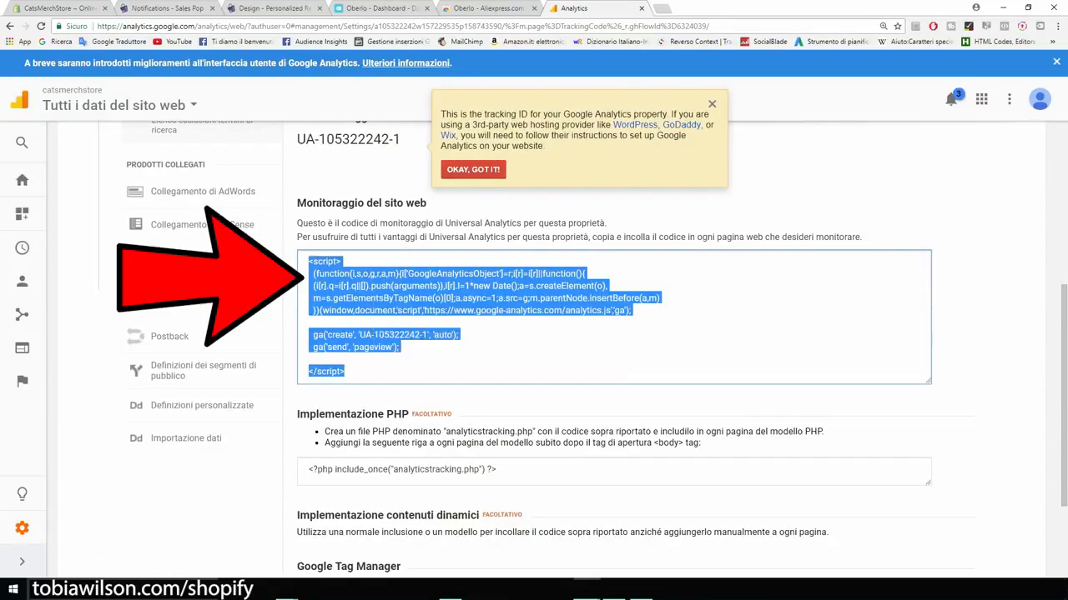
click(64, 9)
Step: Paste the tracking script into the Google Analytics account field and save the preferences
click(539, 335)
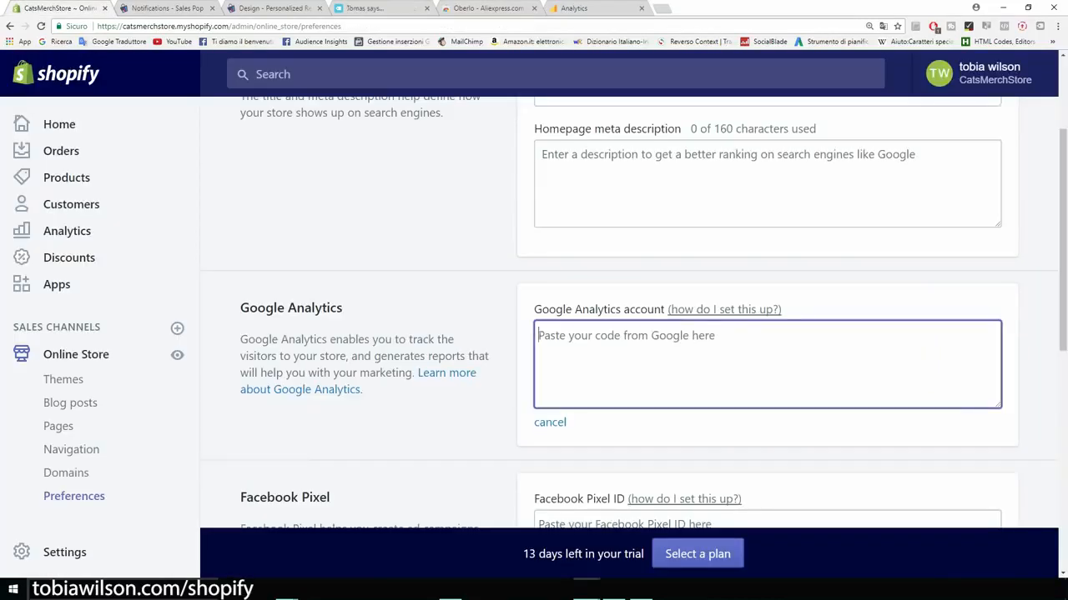
key(ctrl+v)
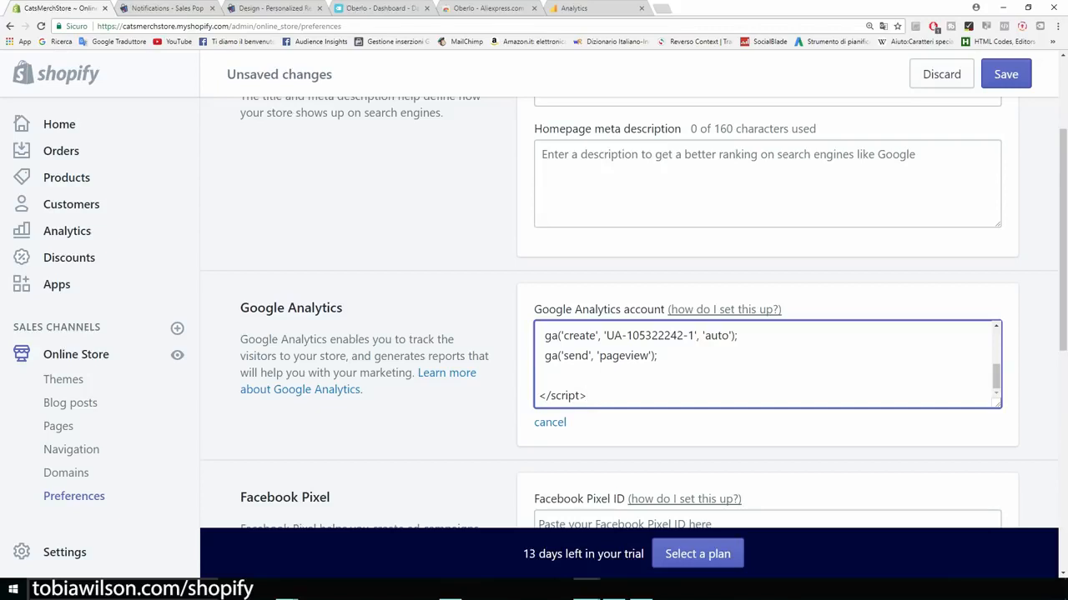
click(1005, 74)
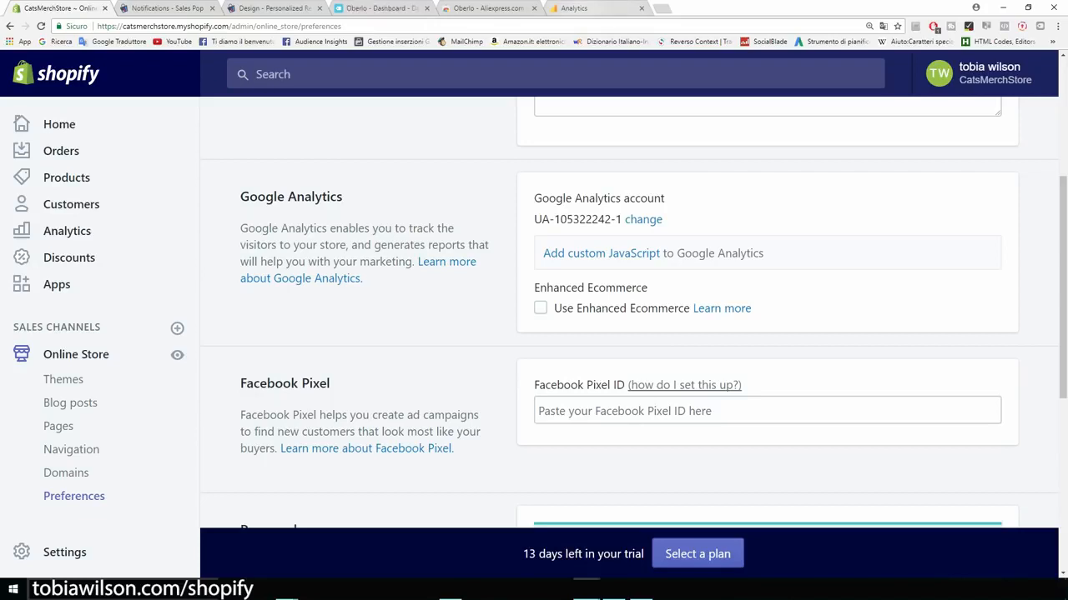
click(581, 7)
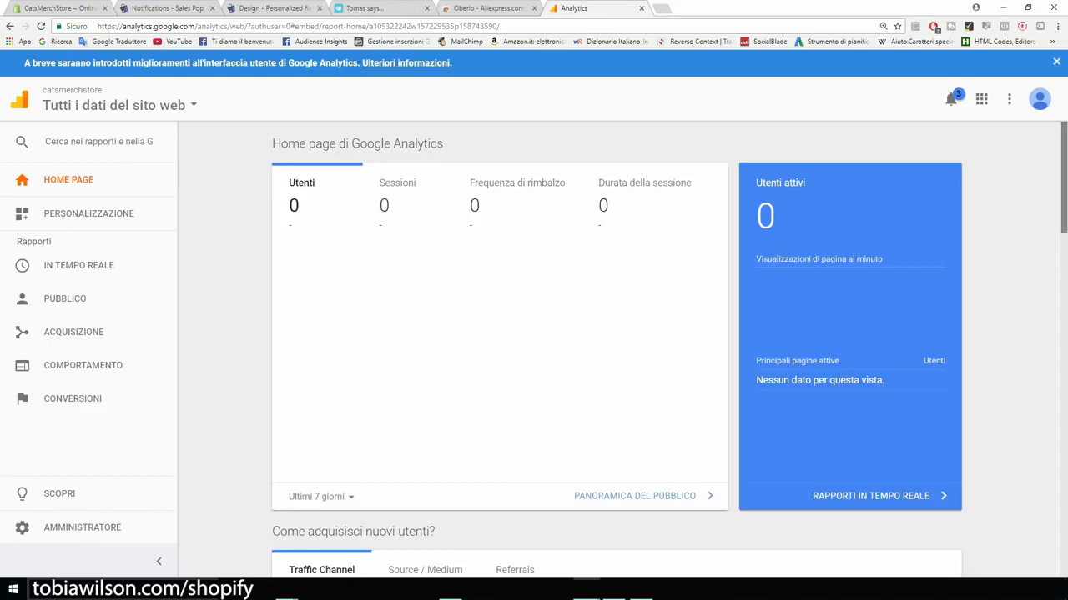
Step: Scroll through the Analytics home report showing 0 users, then return to Shopify Preferences
scroll(615, 347, down, 5)
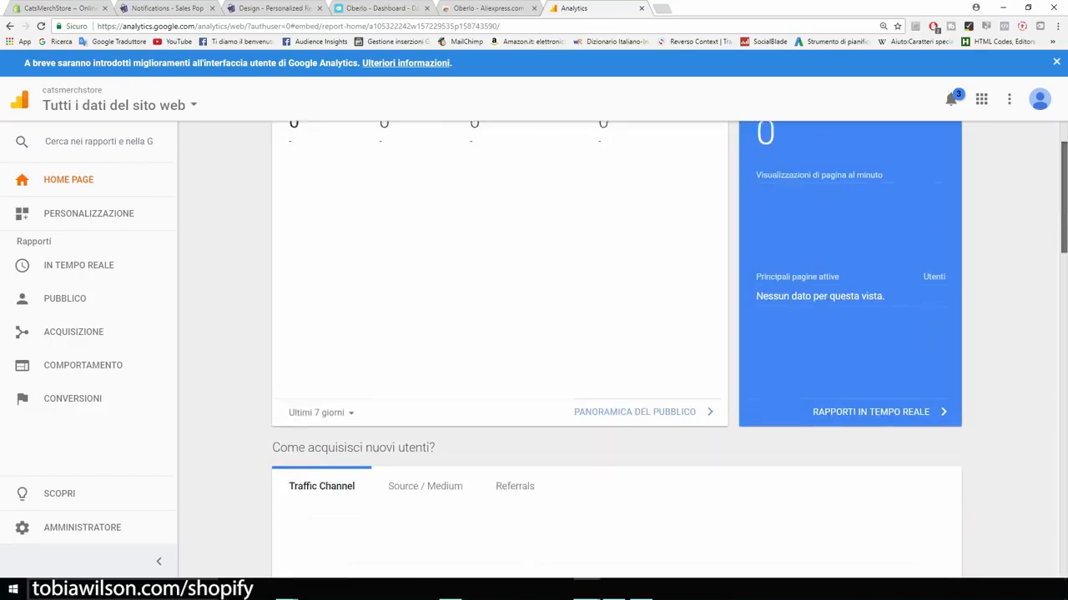
scroll(615, 347, up, 5)
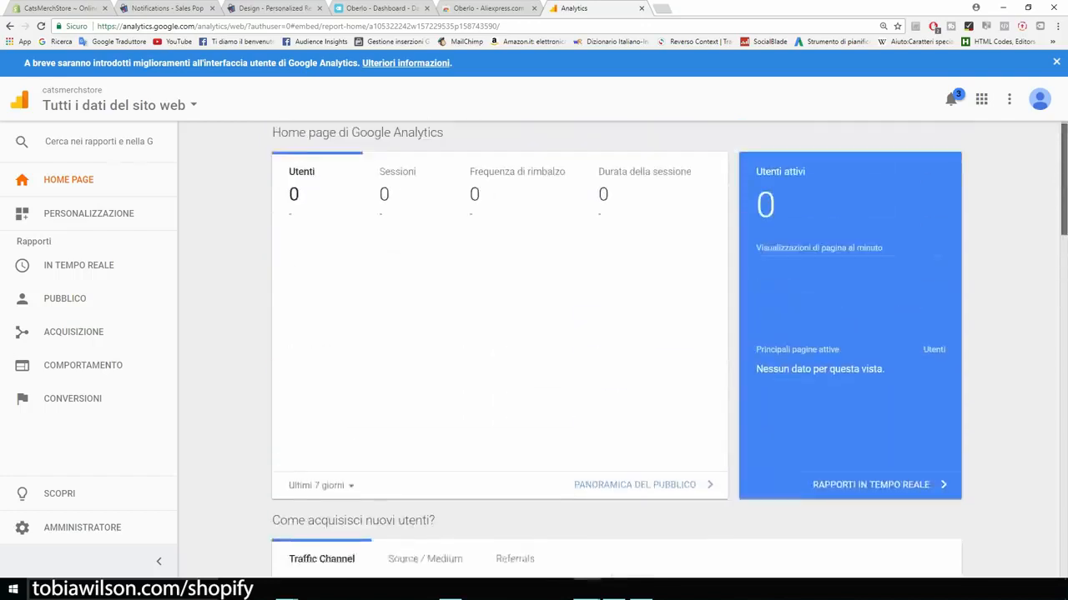
drag(443, 144, 393, 144)
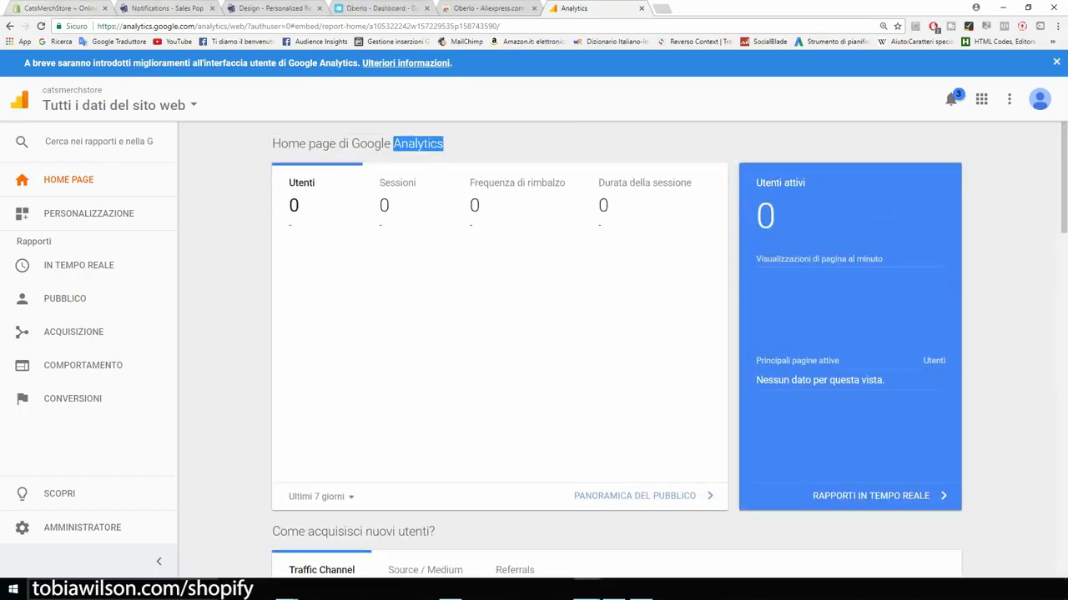
click(60, 9)
scroll(633, 312, down, 1)
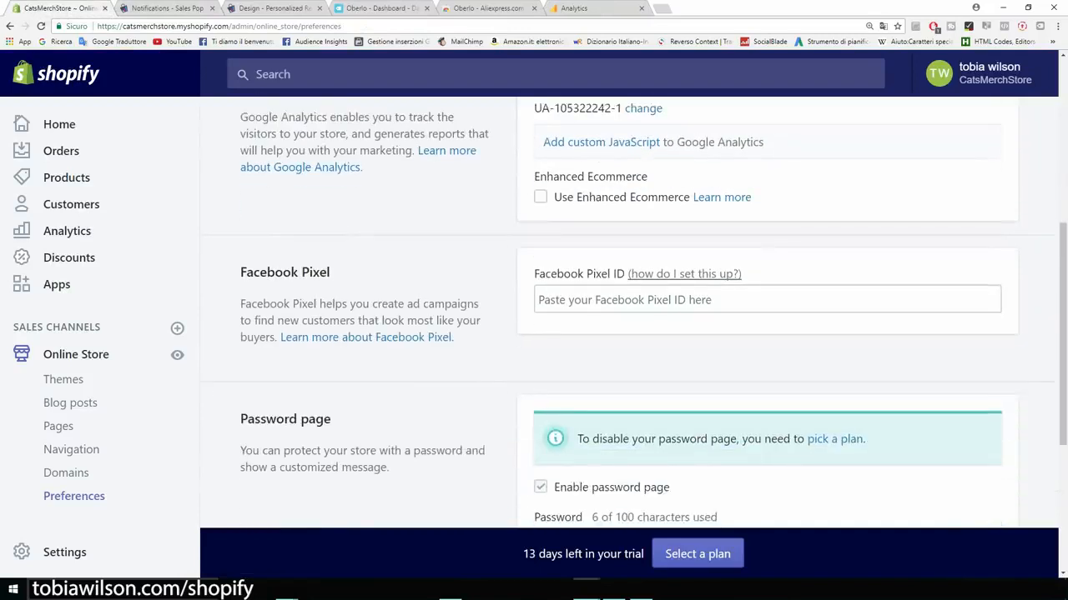
Step: Review the Facebook Pixel and Password page settings, then follow the 'pick a plan' link
drag(534, 274, 571, 273)
drag(609, 273, 613, 274)
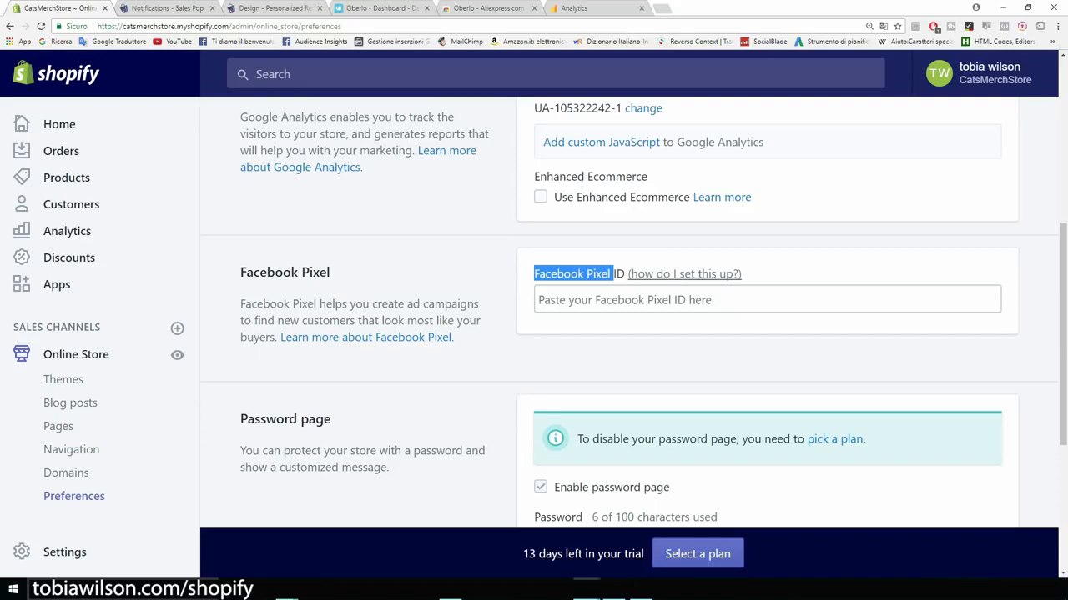
scroll(626, 333, down, 2)
scroll(626, 334, down, 2)
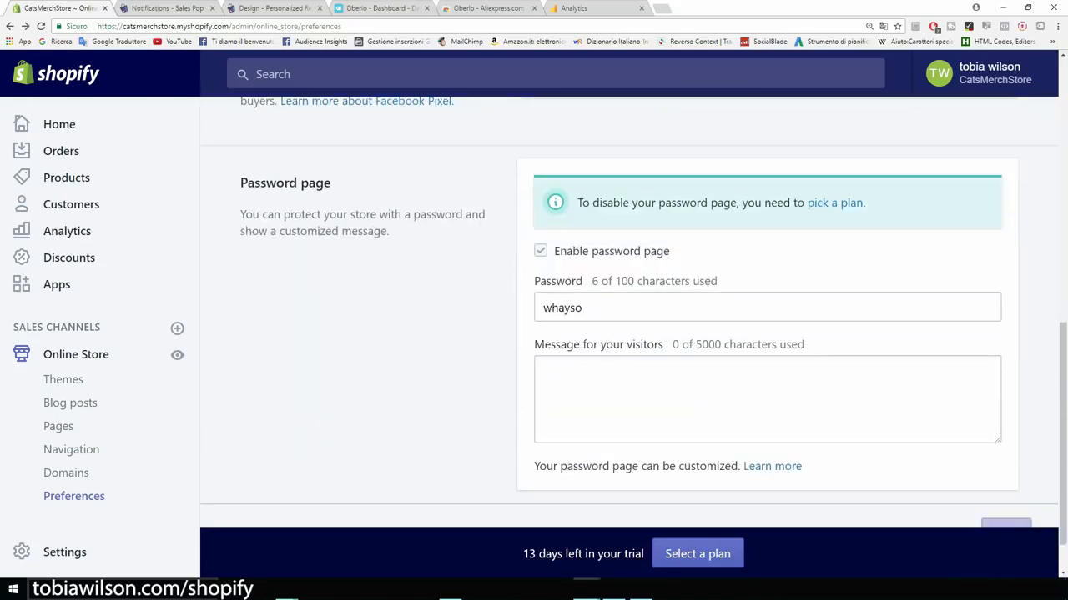
scroll(626, 333, down, 1)
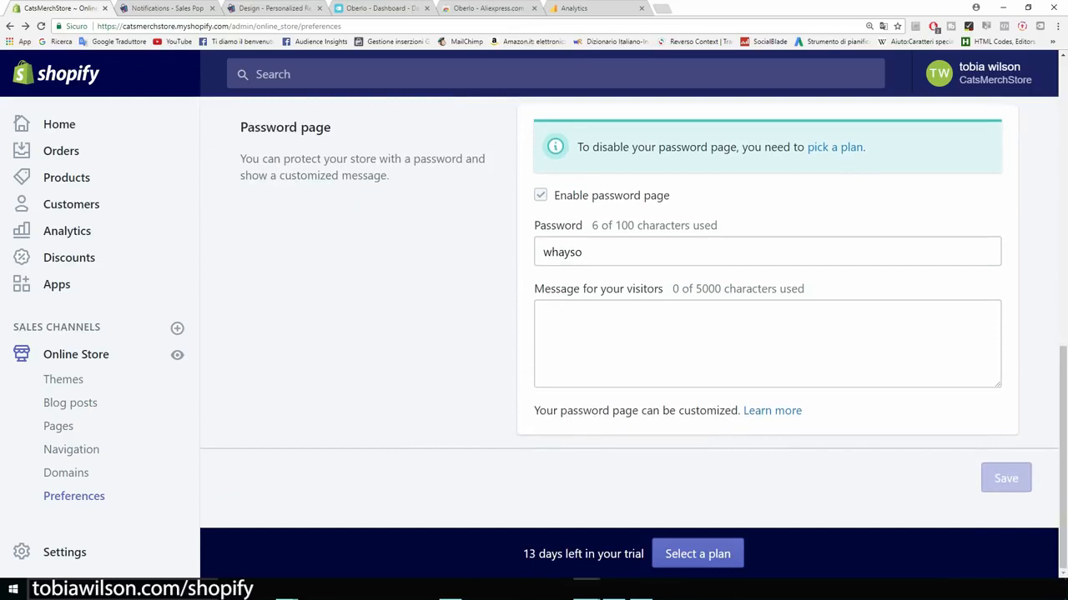
drag(332, 127, 240, 126)
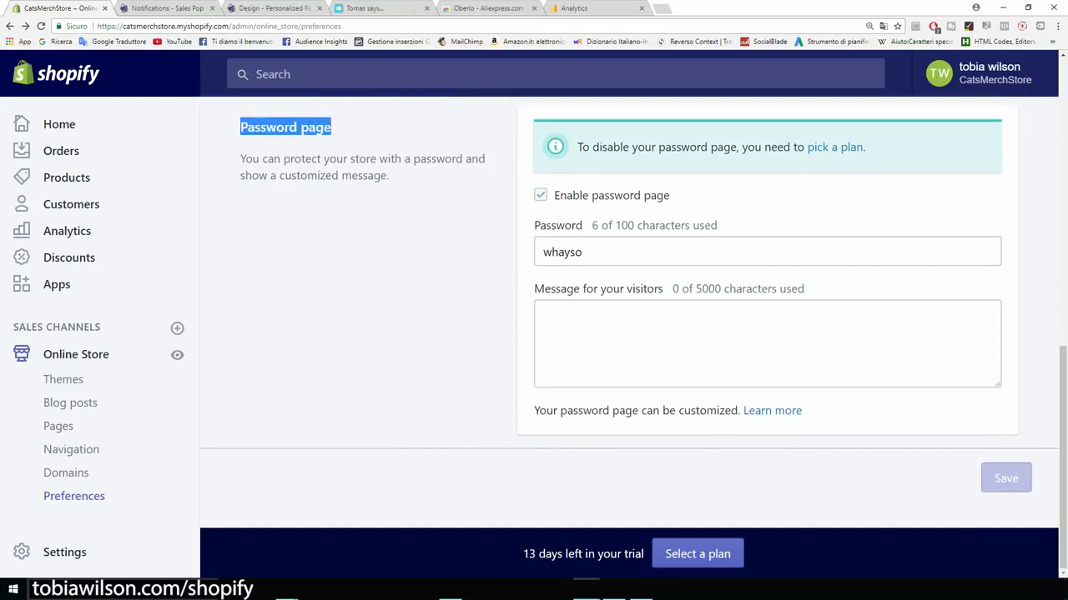
click(334, 217)
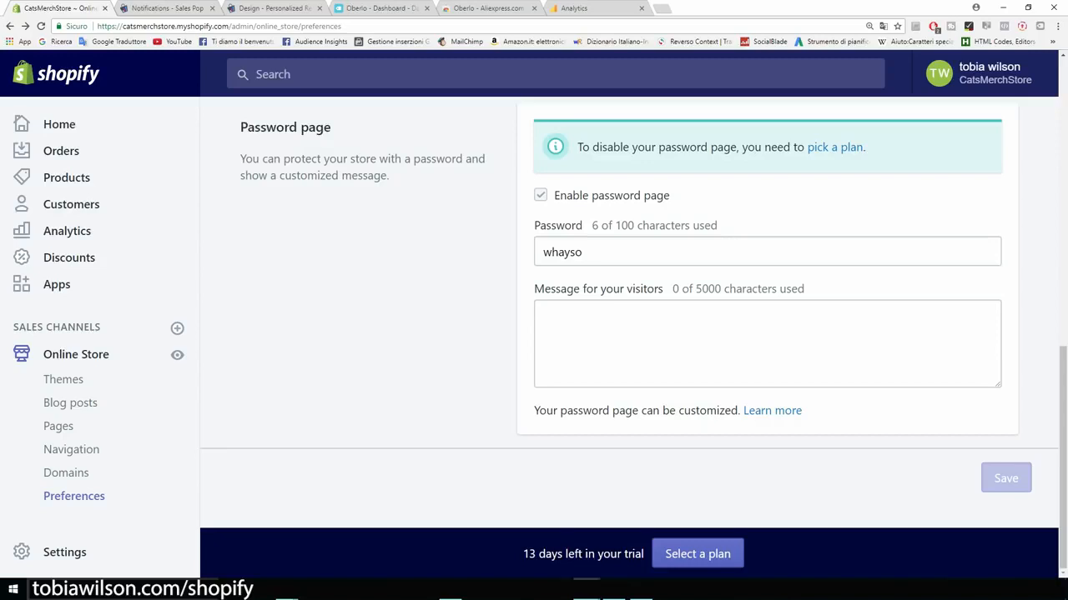
click(834, 148)
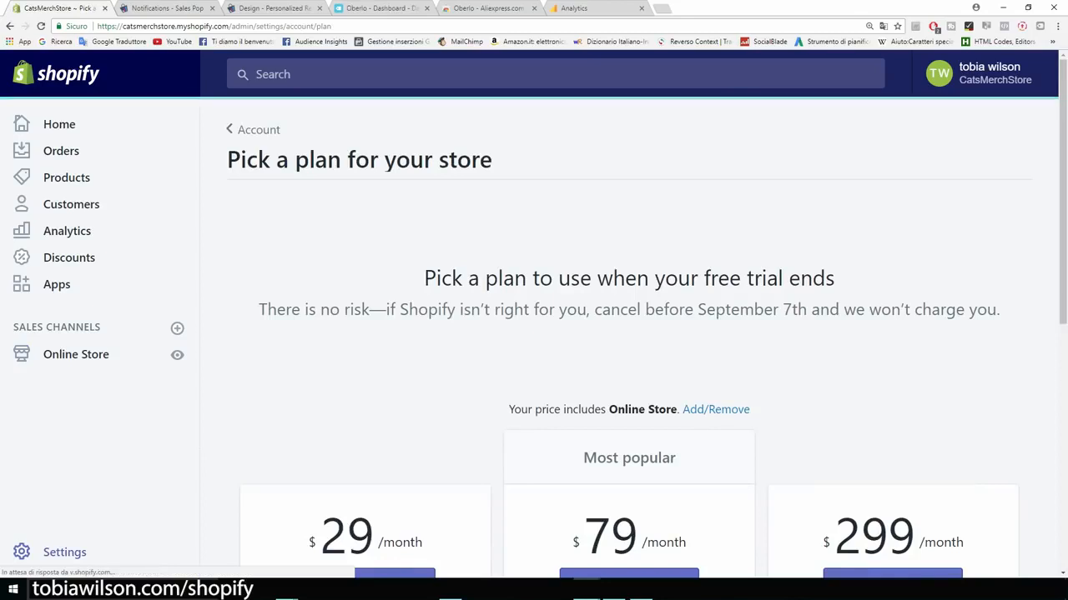
Step: Compare the $29, $79 and $299 plans and choose the $29 Basic Shopify plan
scroll(646, 333, down, 2)
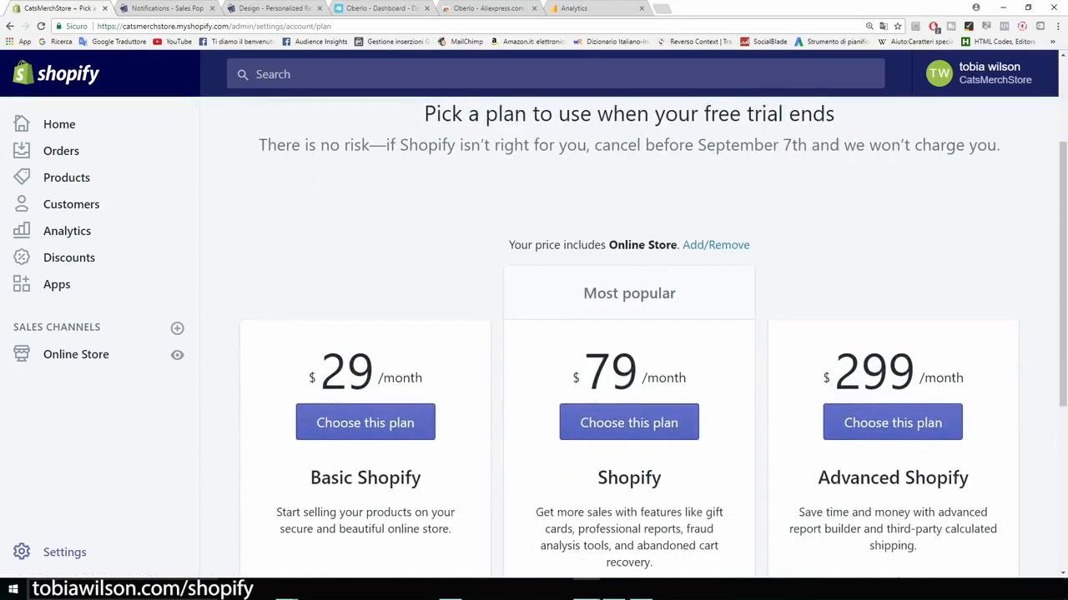
scroll(629, 334, down, 1)
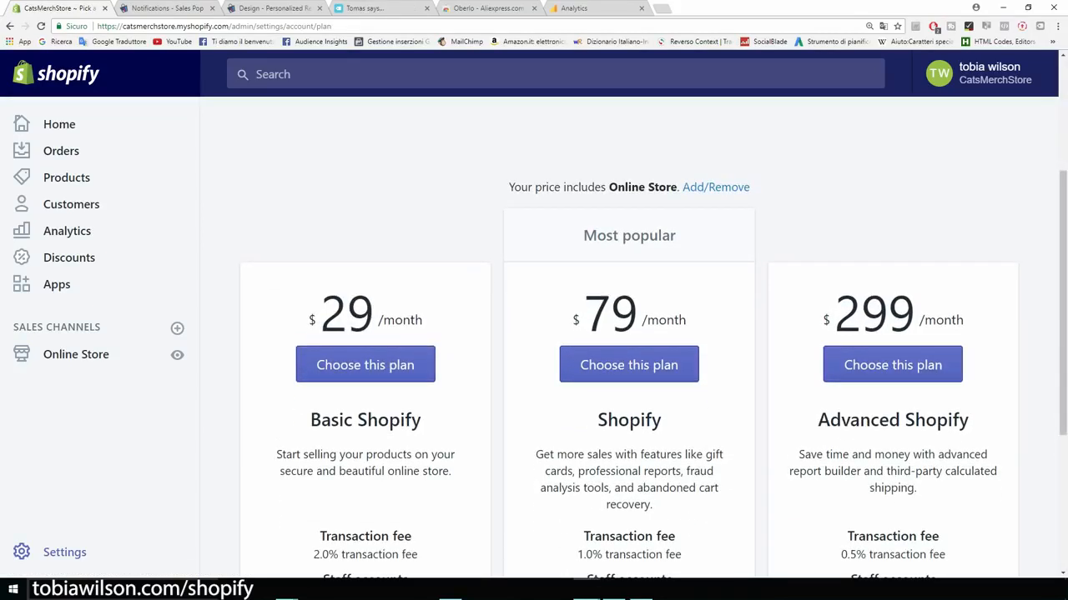
drag(424, 320, 308, 321)
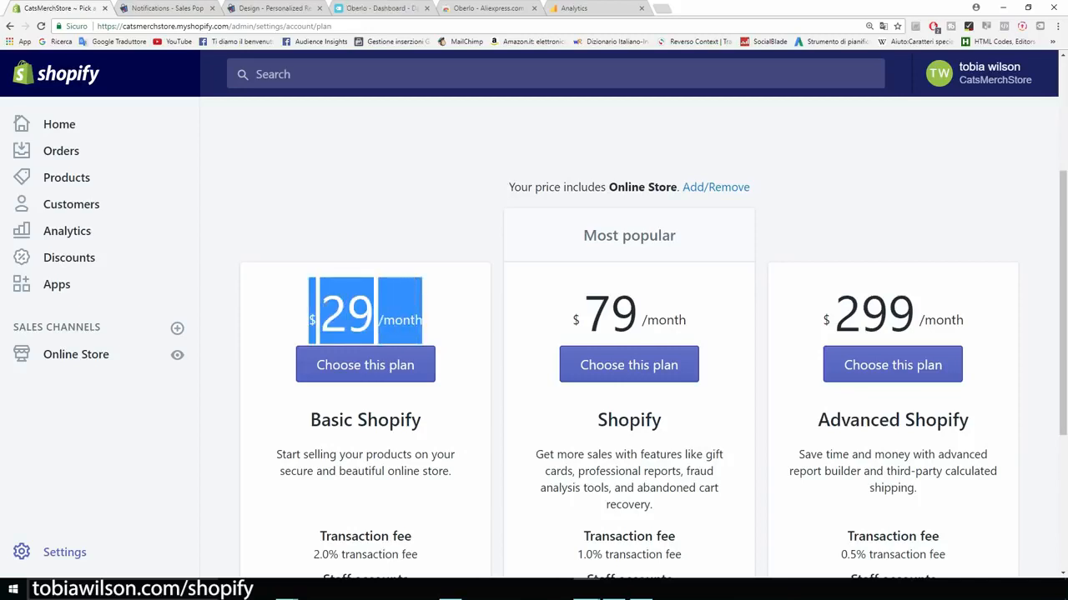
click(367, 315)
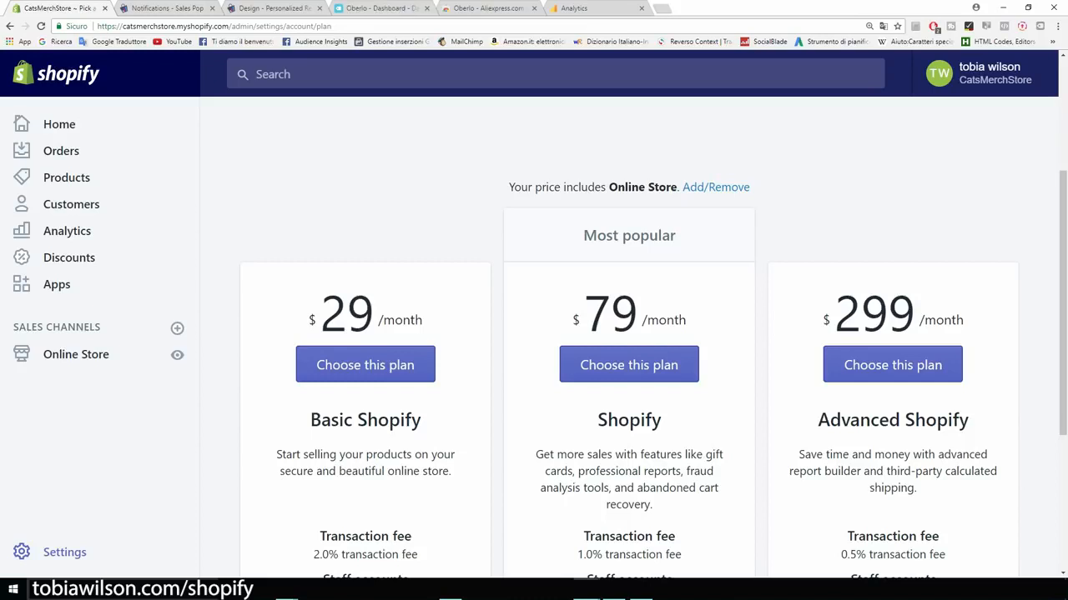
scroll(629, 334, down, 1)
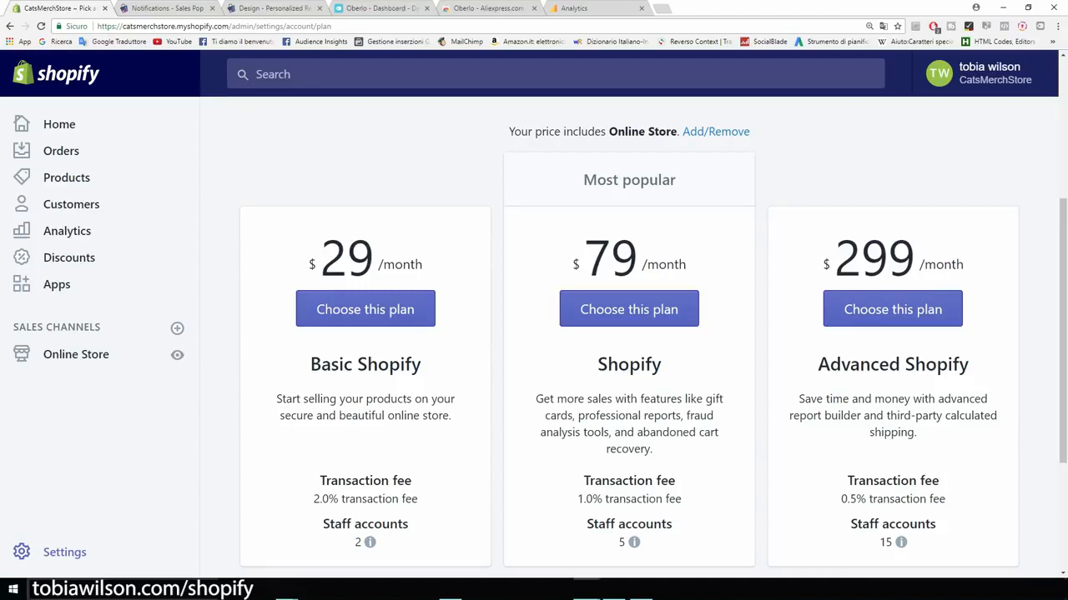
scroll(629, 334, down, 1)
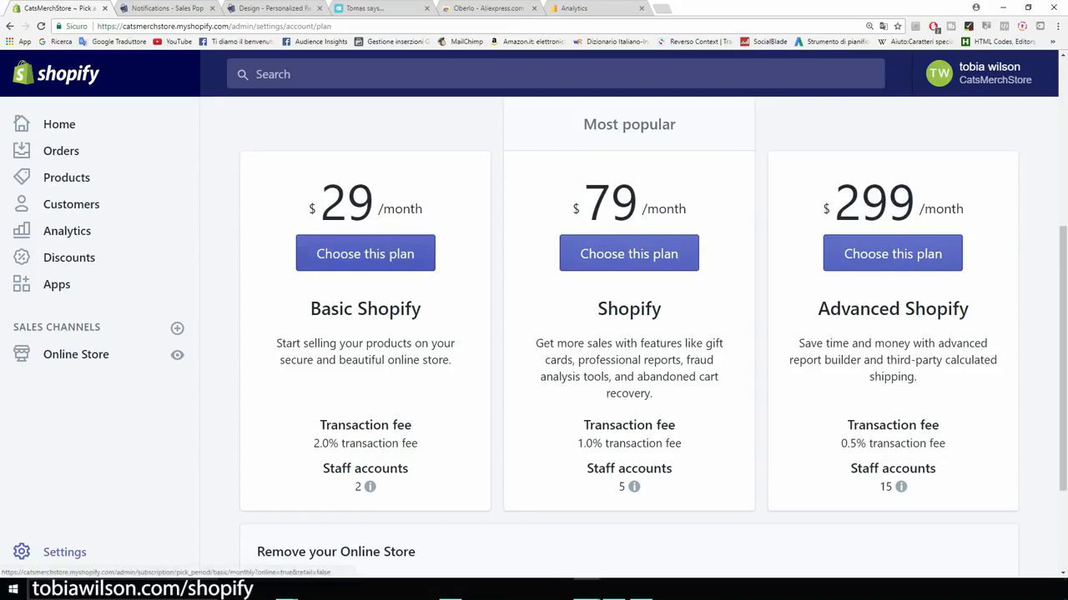
click(365, 253)
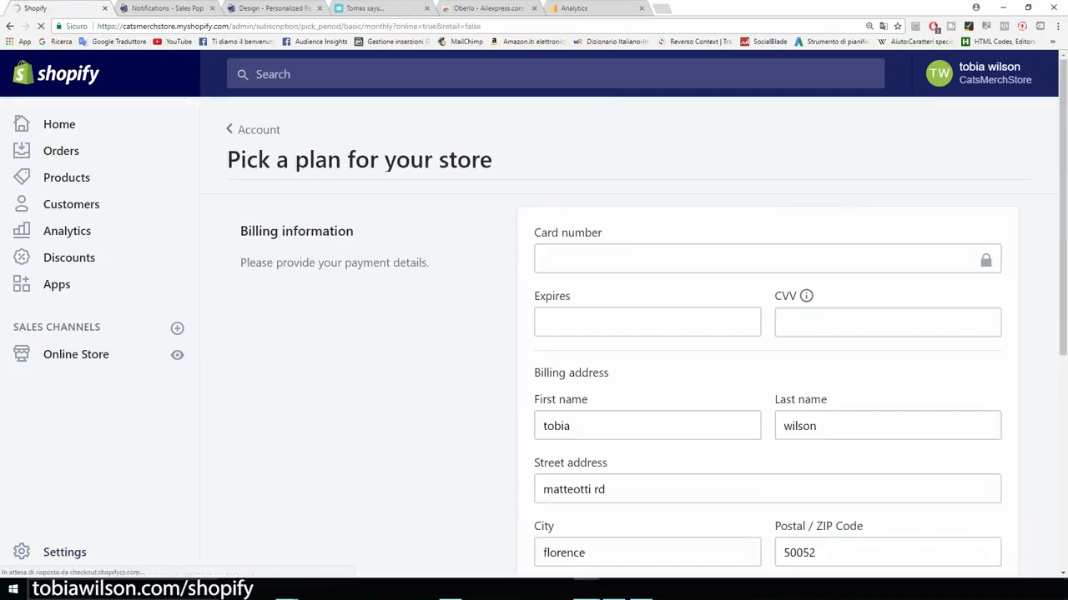
Step: Scroll through the billing information form without entering card details
scroll(629, 337, down, 1)
scroll(629, 337, down, 1)
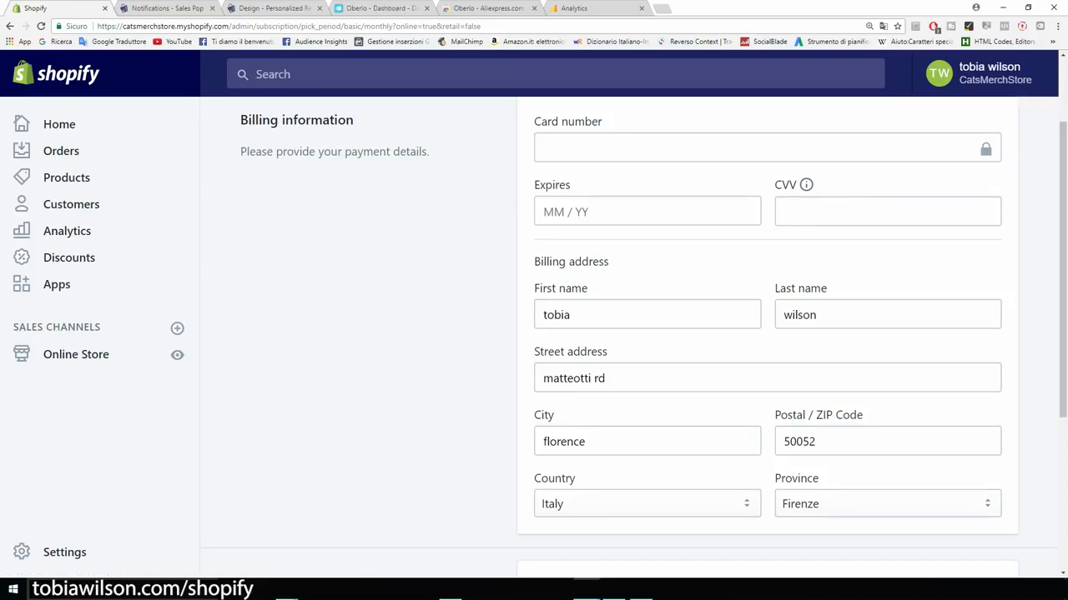
scroll(634, 333, up, 2)
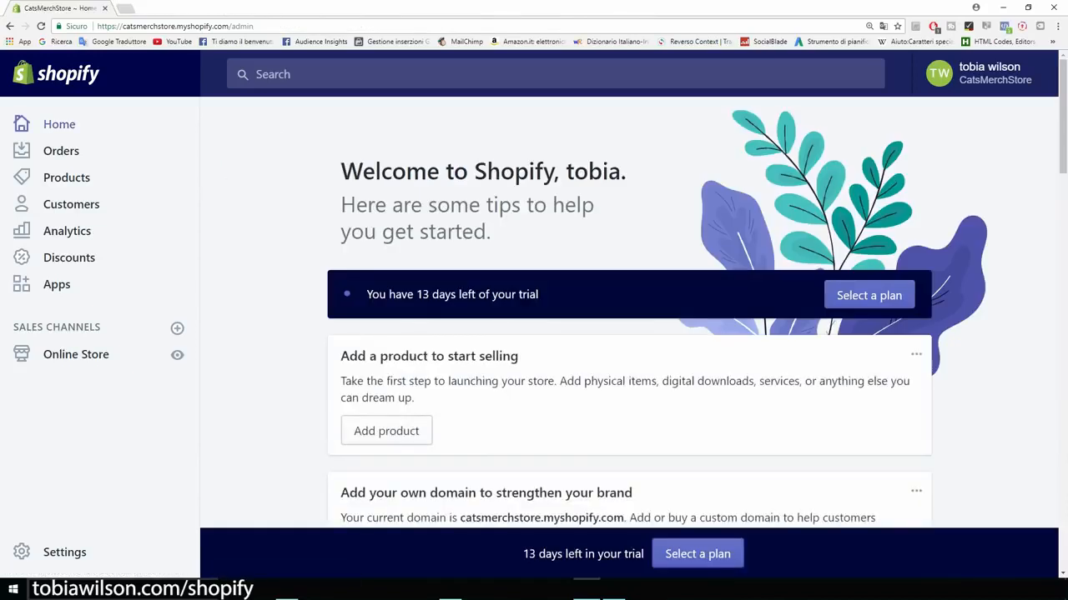
Step: In Settings > General, change the store name to Cat Lovers
click(65, 552)
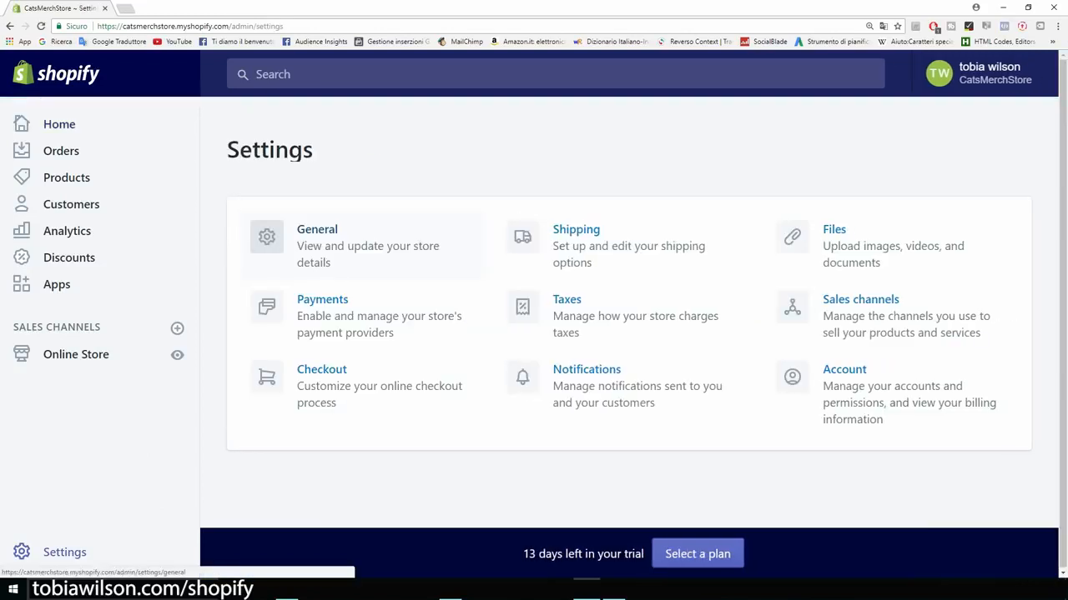
click(359, 247)
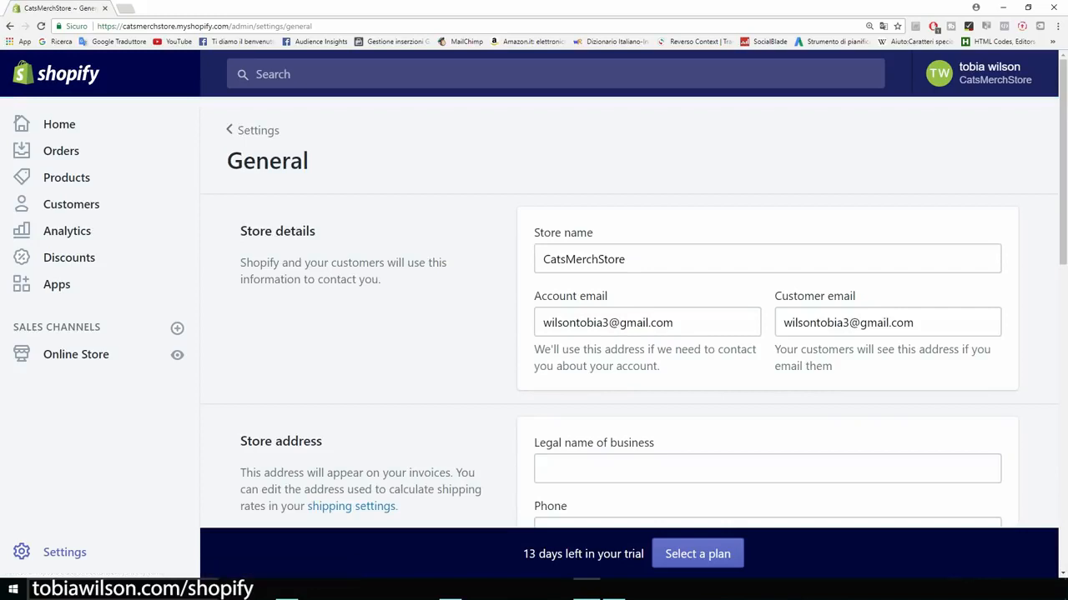
key(ctrl+plus)
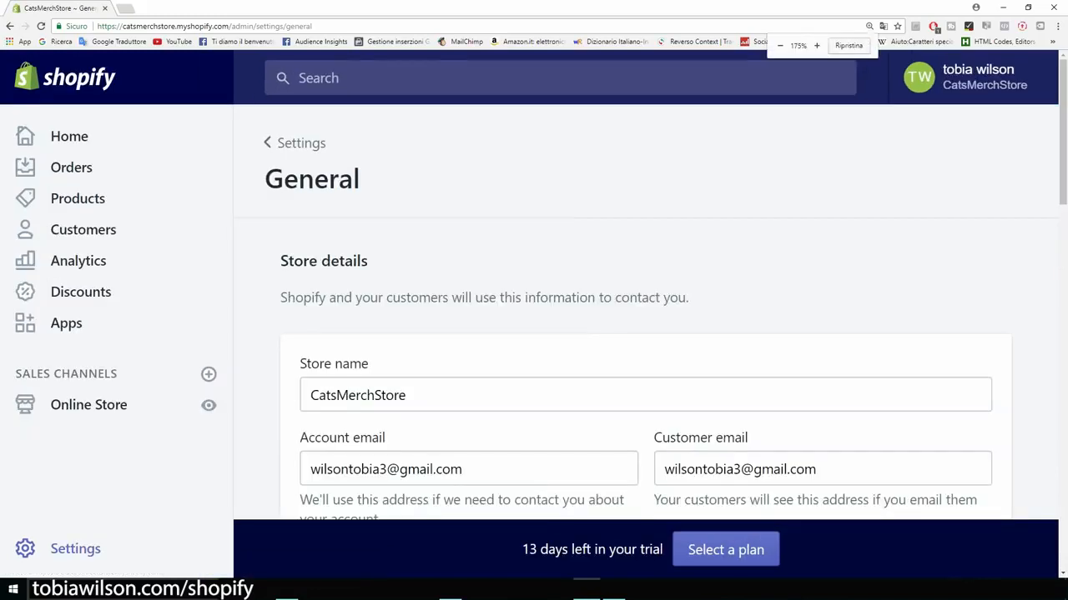
scroll(646, 334, down, 2)
double_click(358, 229)
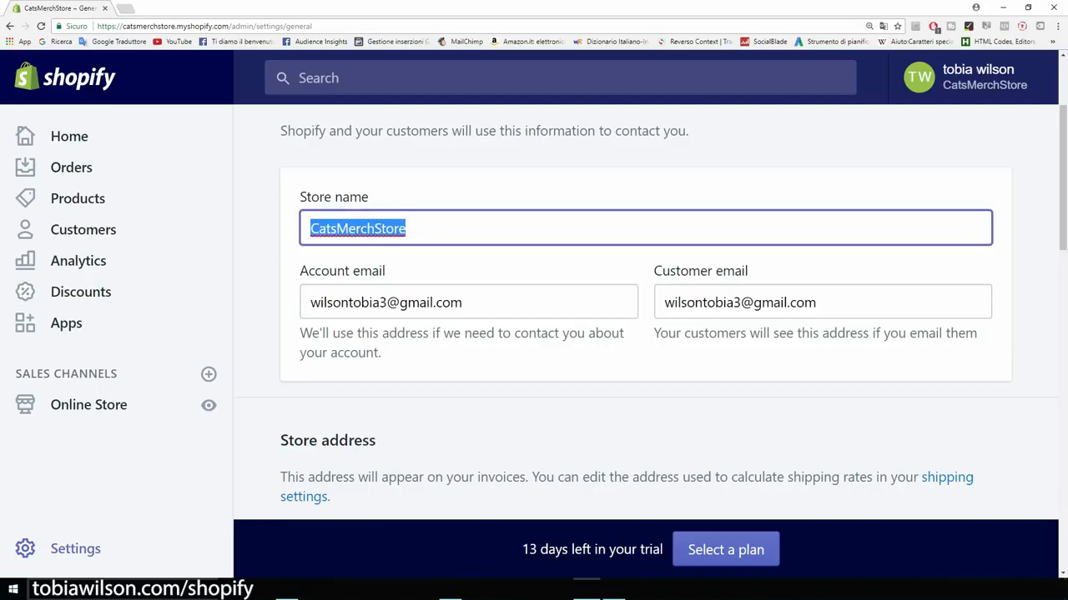
text(Cat Lovers)
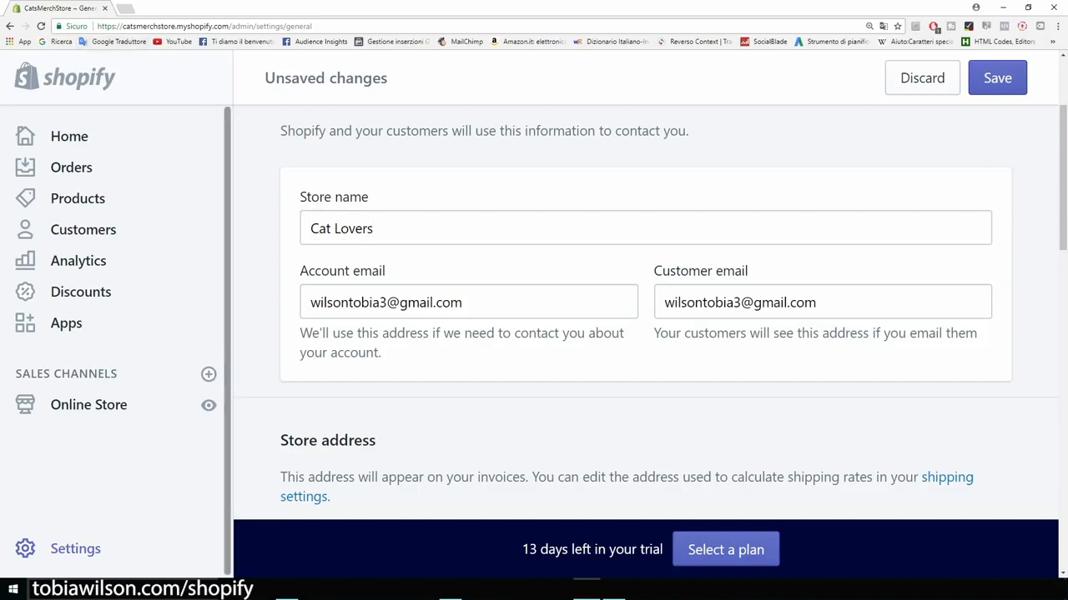
drag(123, 26, 229, 26)
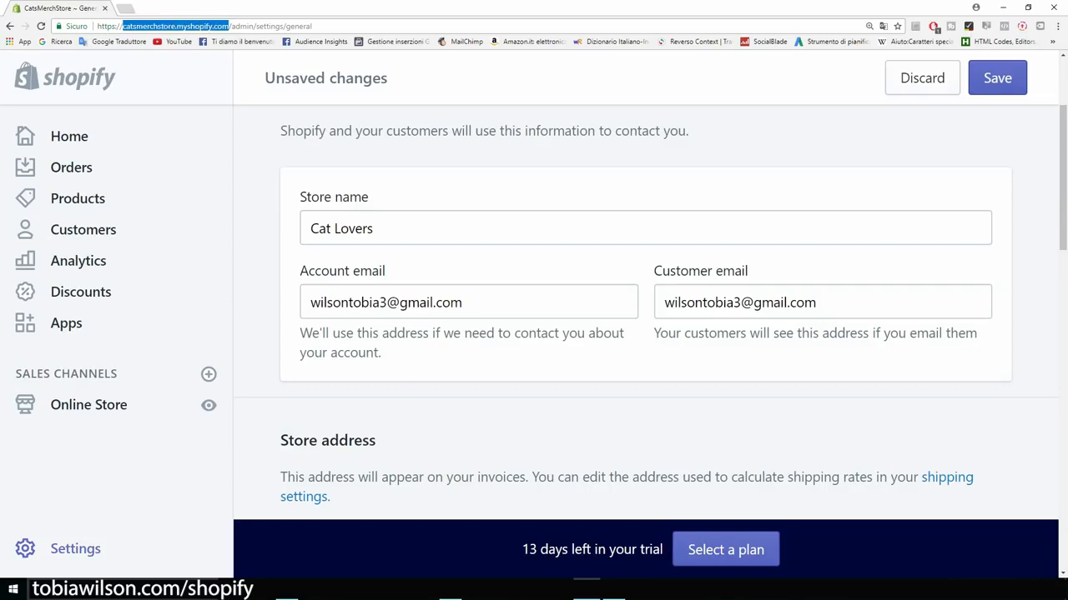
click(229, 26)
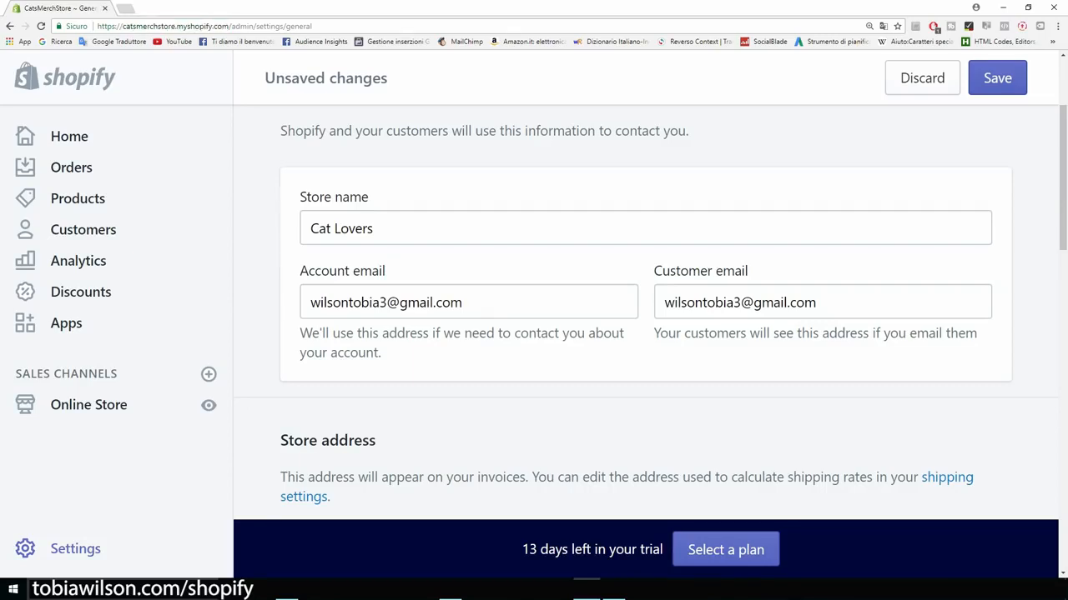
Step: Keep United States Dollars (USD) as the store currency and save the general settings
scroll(646, 312, down, 1)
scroll(646, 312, up, 1)
scroll(645, 313, down, 1)
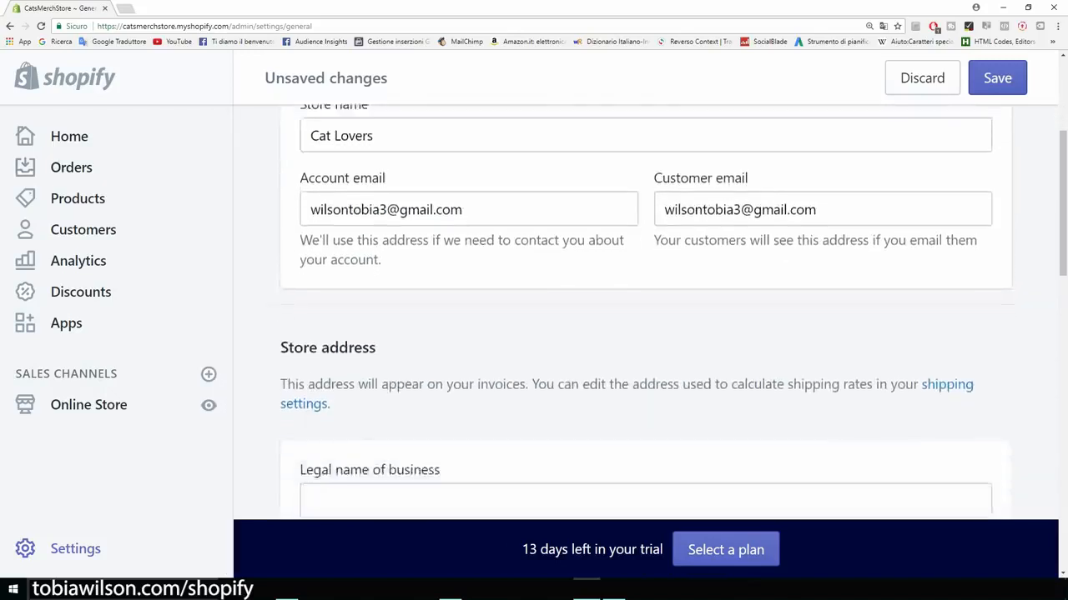
scroll(646, 312, down, 2)
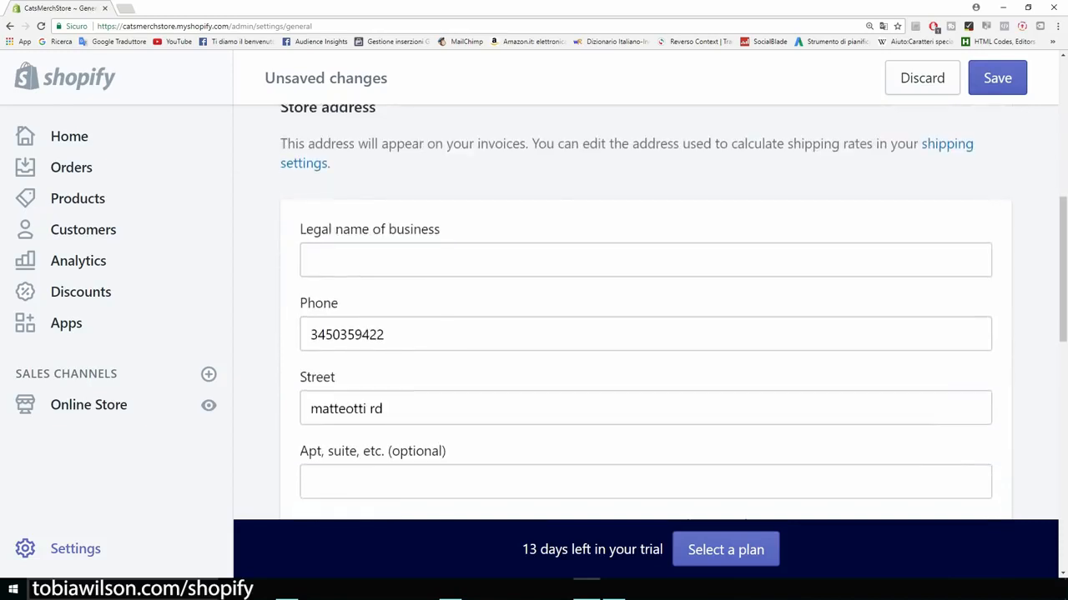
scroll(645, 312, down, 1)
scroll(645, 313, down, 1)
scroll(645, 312, down, 3)
scroll(646, 313, down, 1)
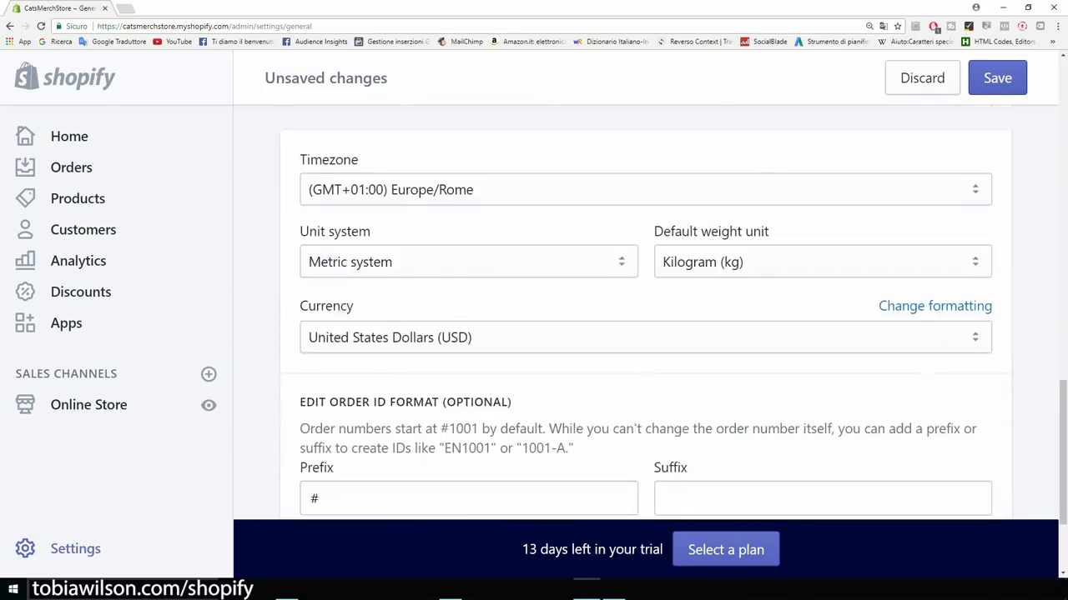
scroll(646, 313, down, 1)
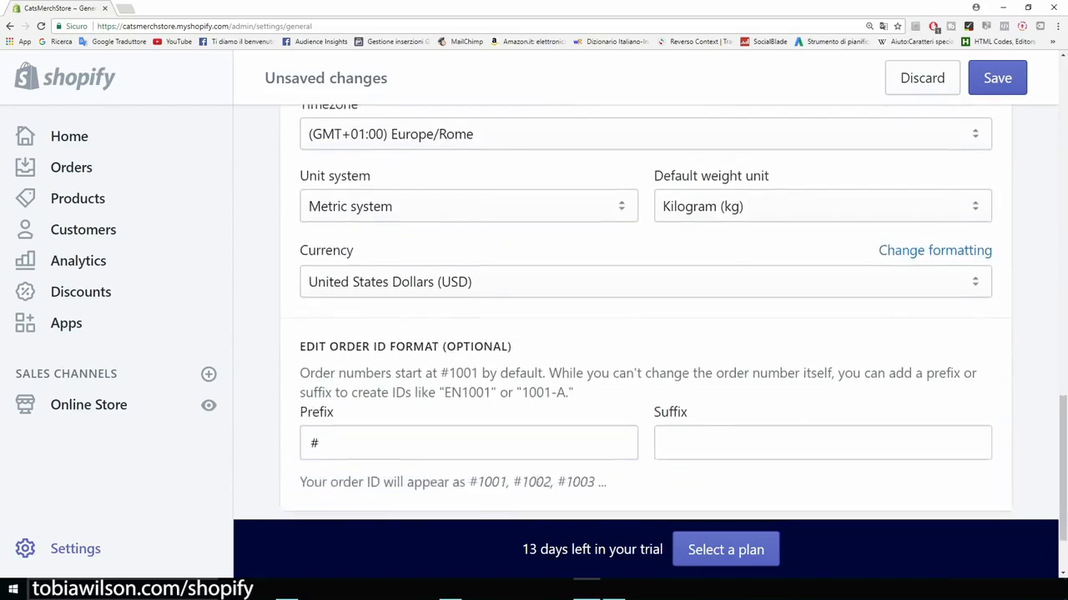
scroll(646, 313, down, 1)
click(646, 226)
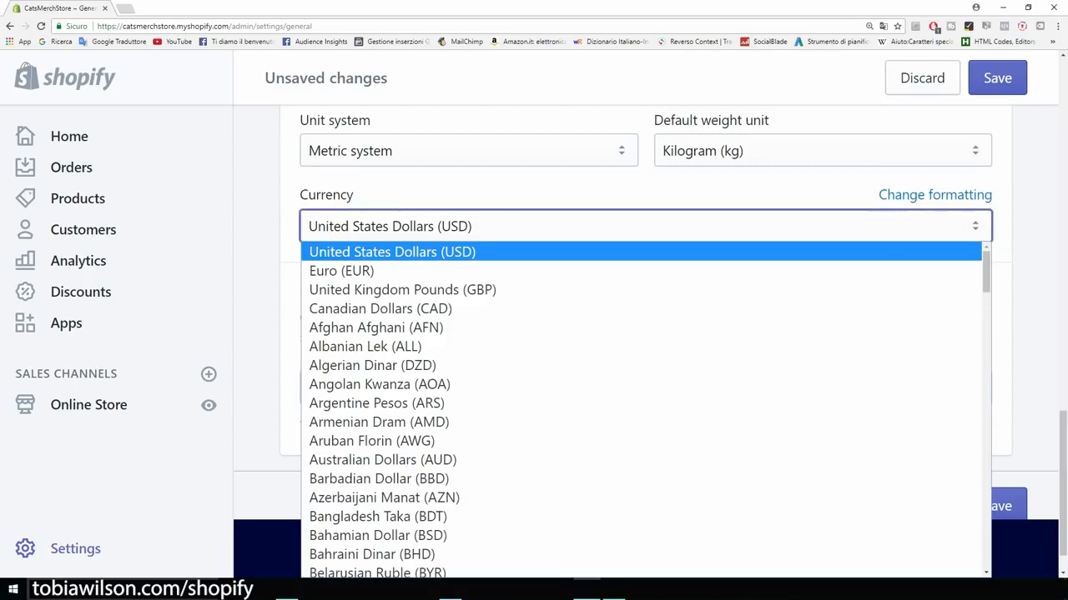
click(257, 202)
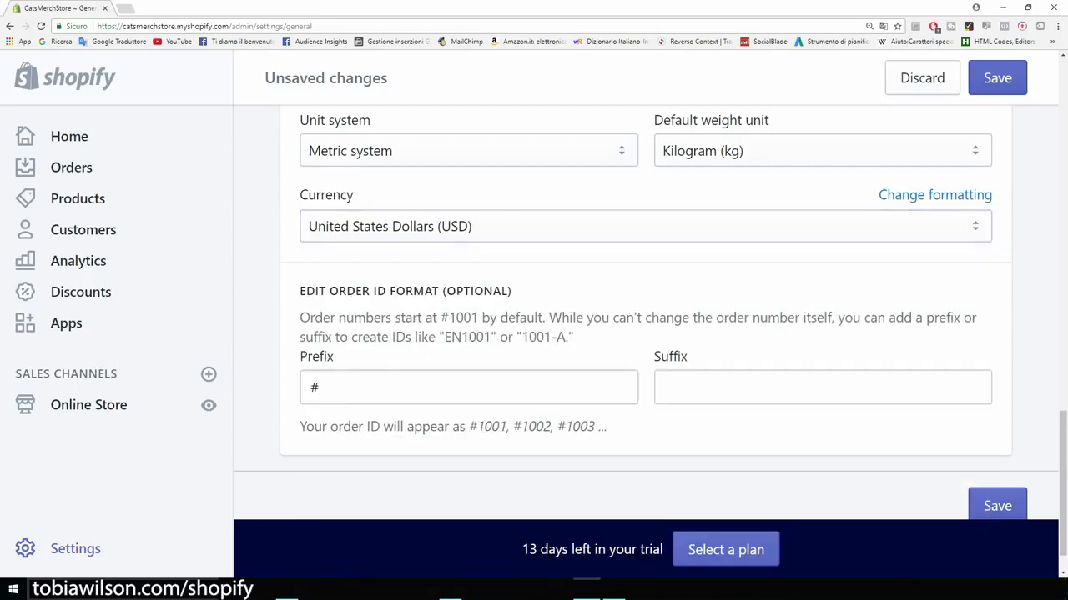
scroll(646, 313, down, 1)
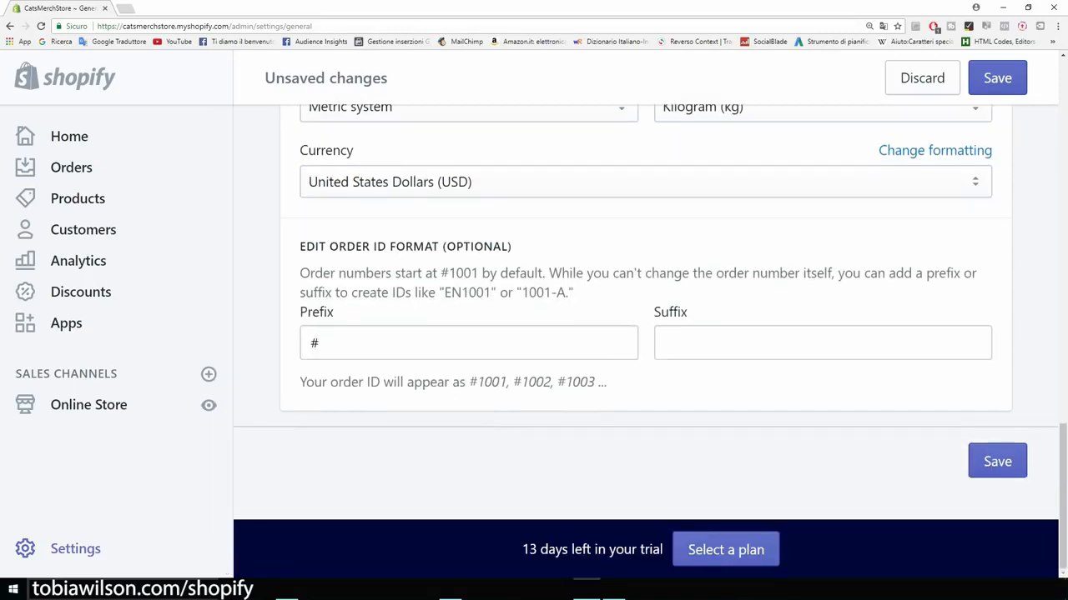
click(1001, 464)
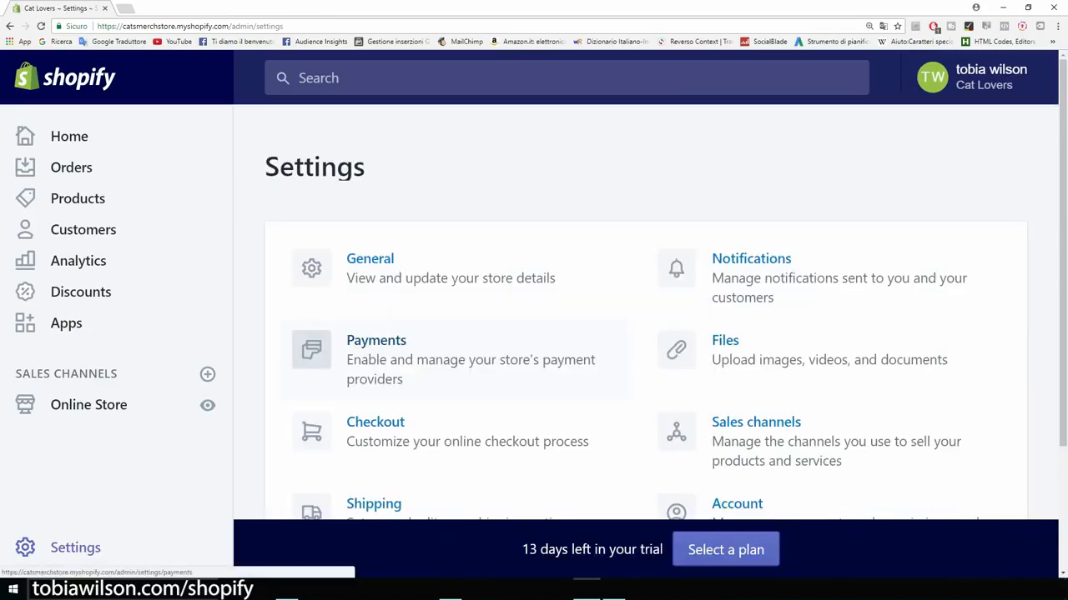
Step: Review PayPal Express Checkout and the Accept credit cards section in Payments settings
click(377, 341)
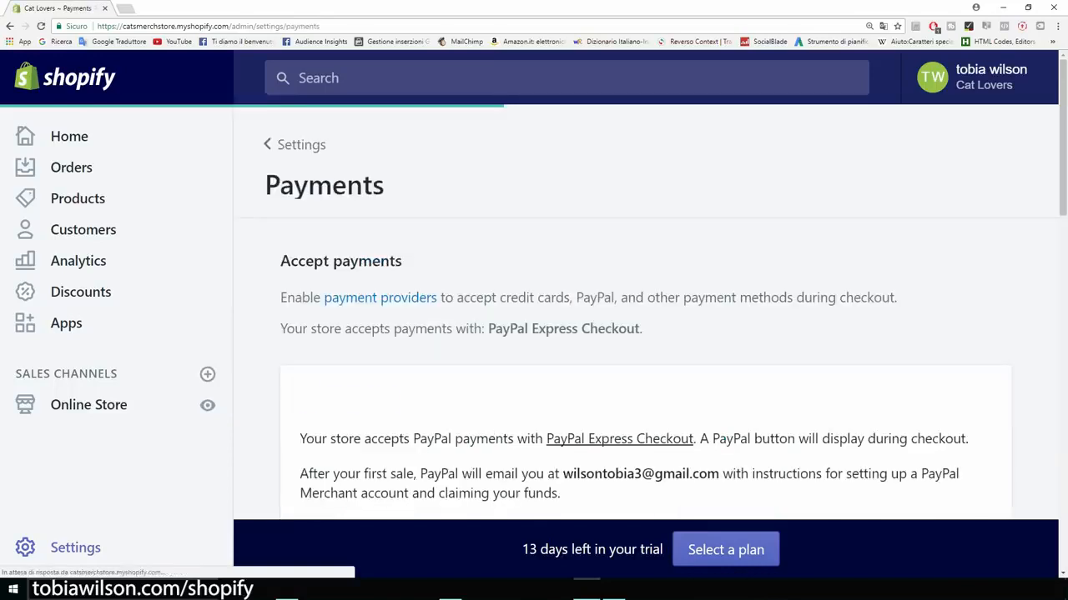
scroll(646, 312, down, 2)
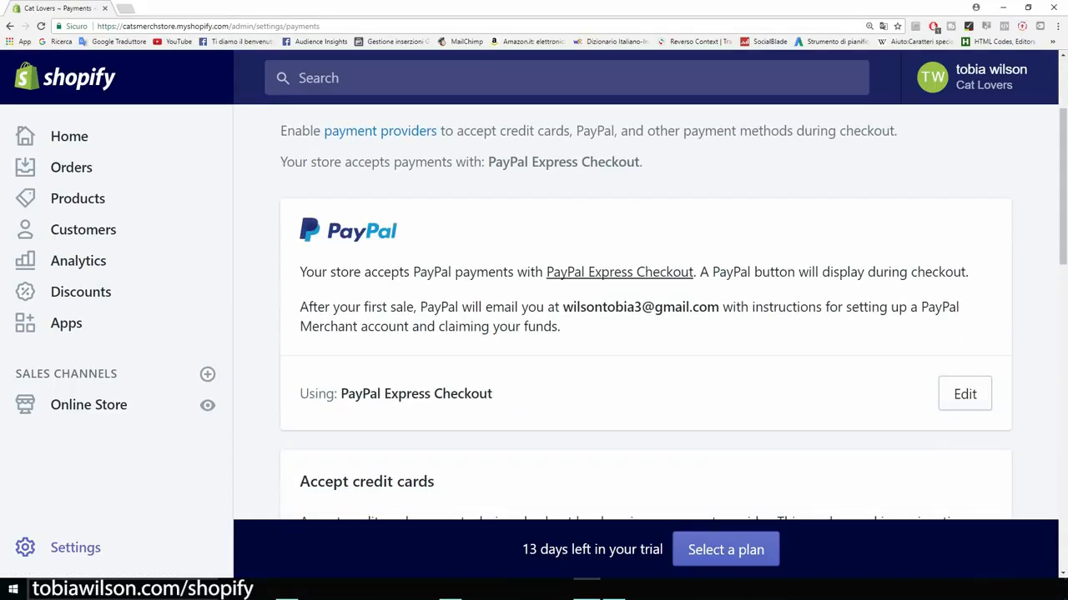
drag(563, 307, 719, 307)
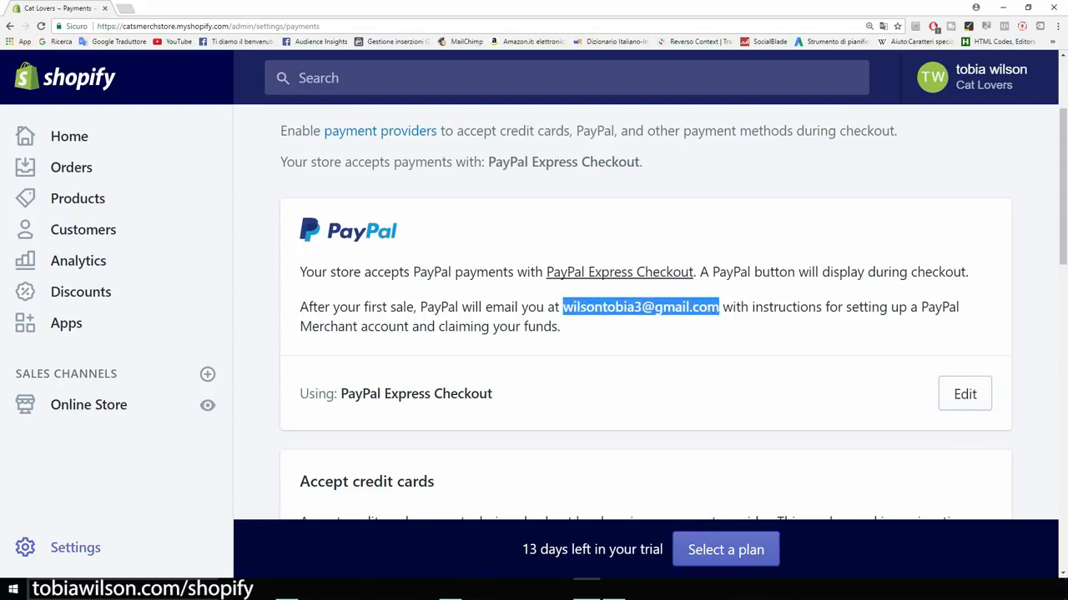
click(719, 310)
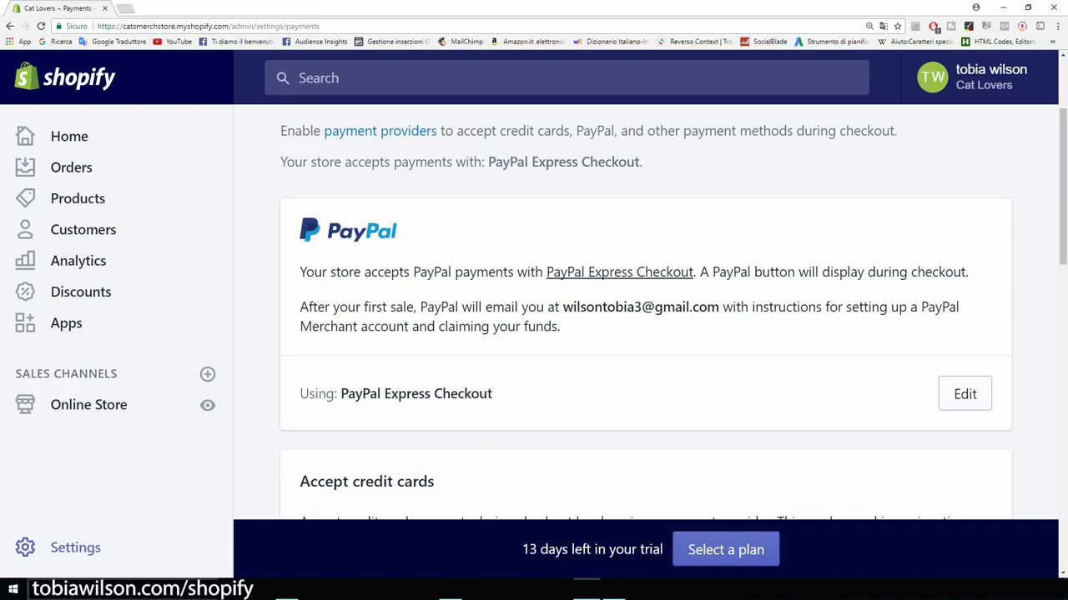
scroll(646, 333, down, 1)
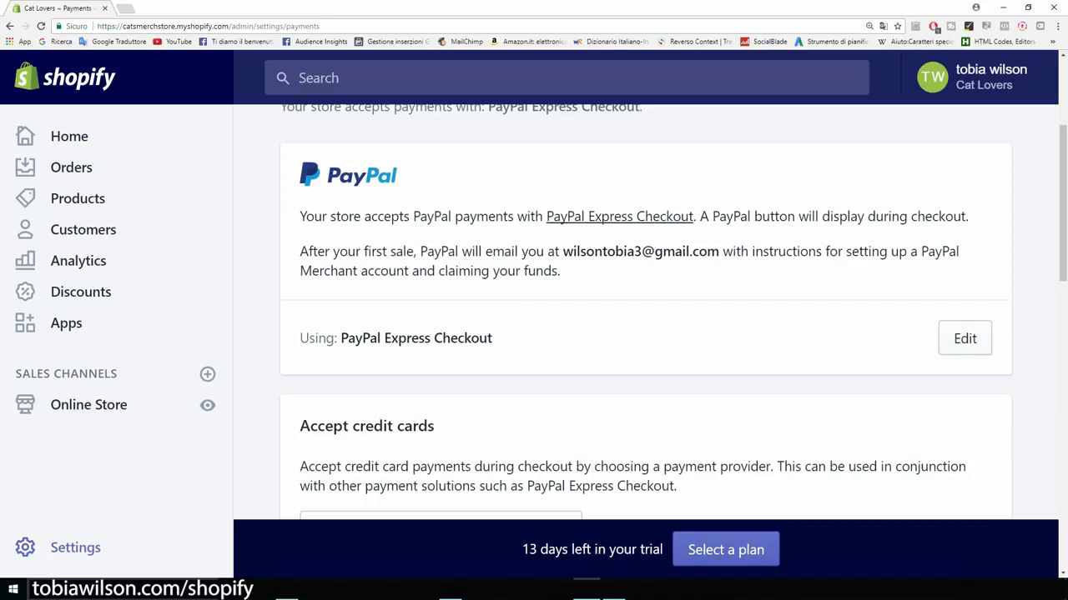
scroll(645, 333, down, 3)
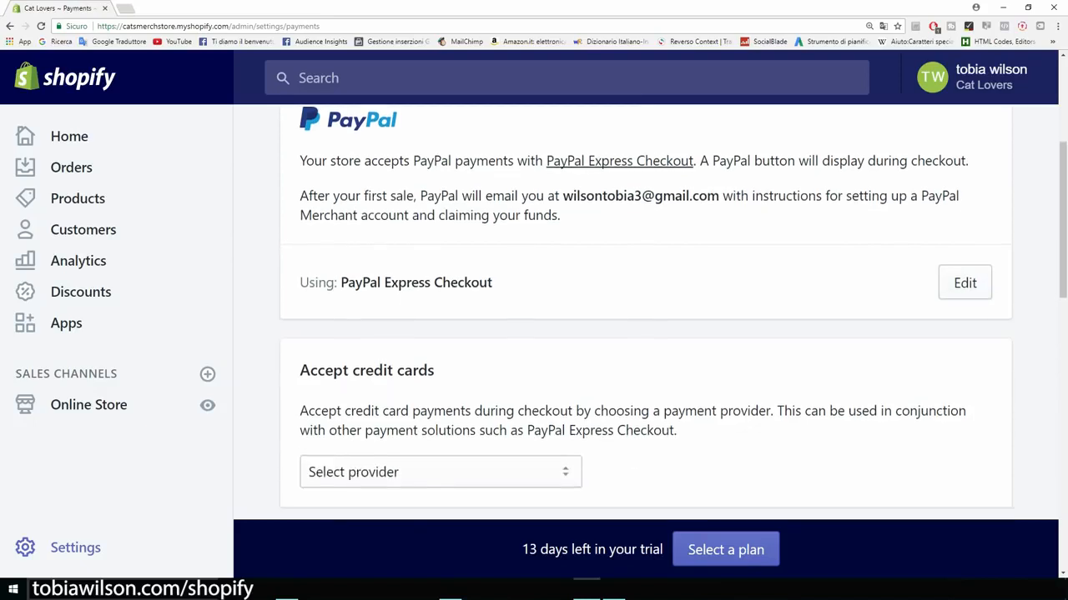
scroll(646, 334, down, 1)
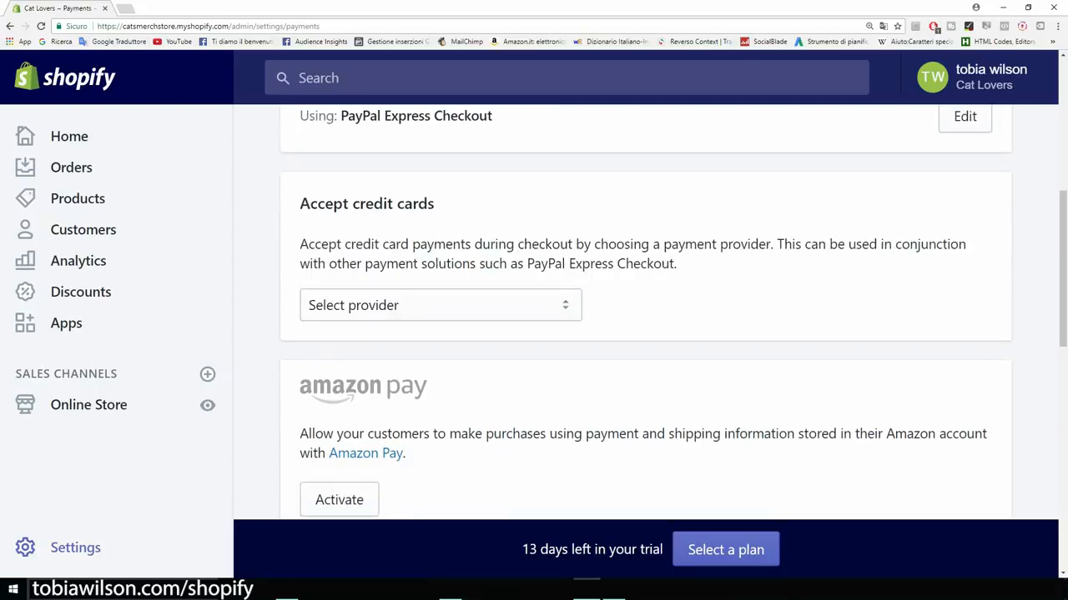
key(ctrl+minus)
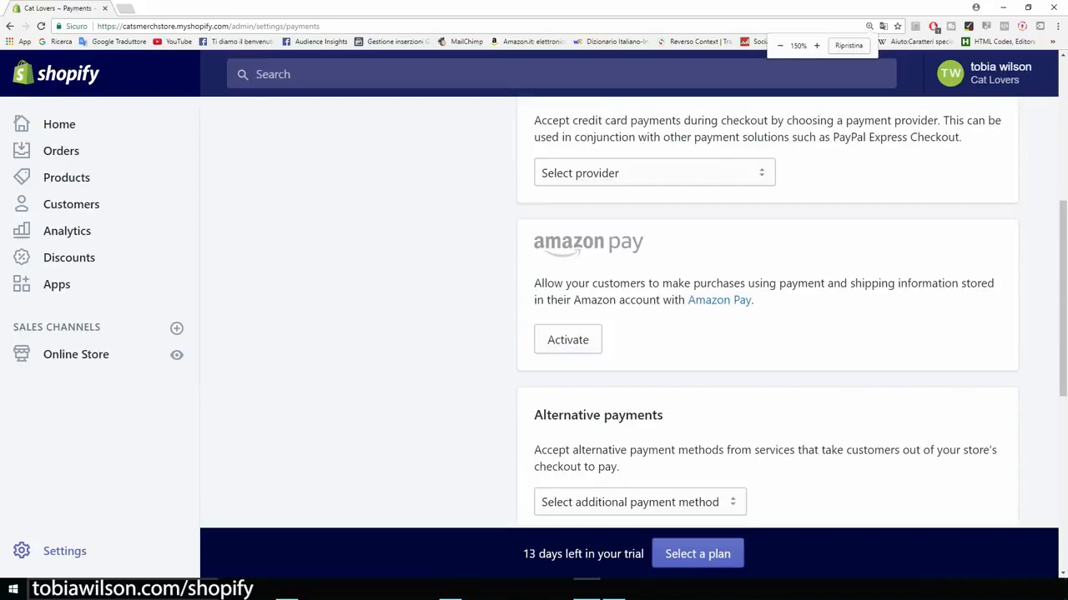
scroll(768, 317, up, 5)
scroll(768, 316, down, 1)
scroll(768, 317, down, 2)
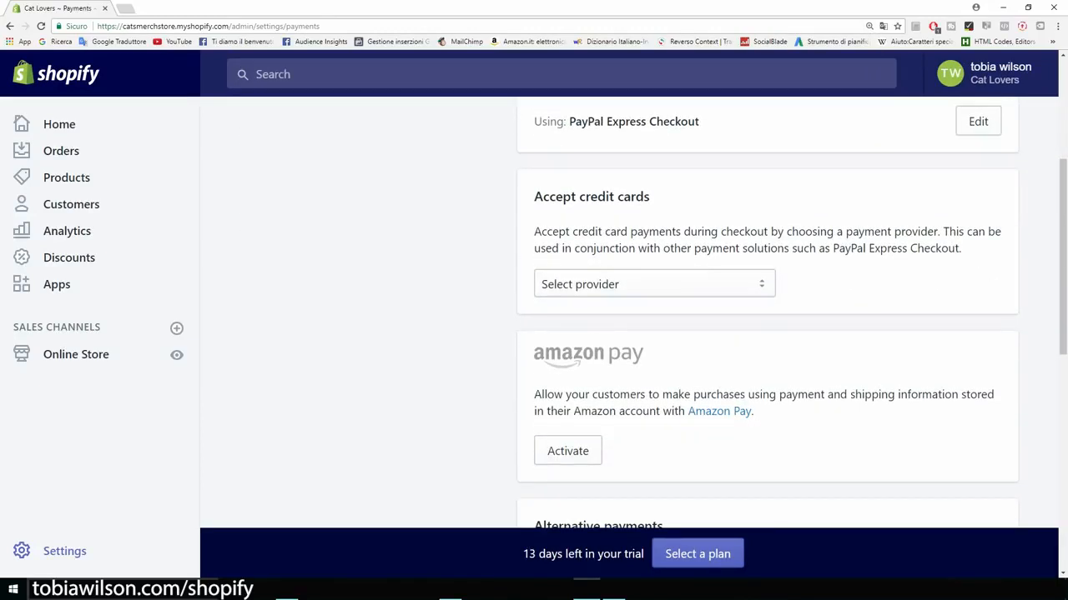
Step: Select Stripe as the credit card payment provider and start its activation
click(655, 284)
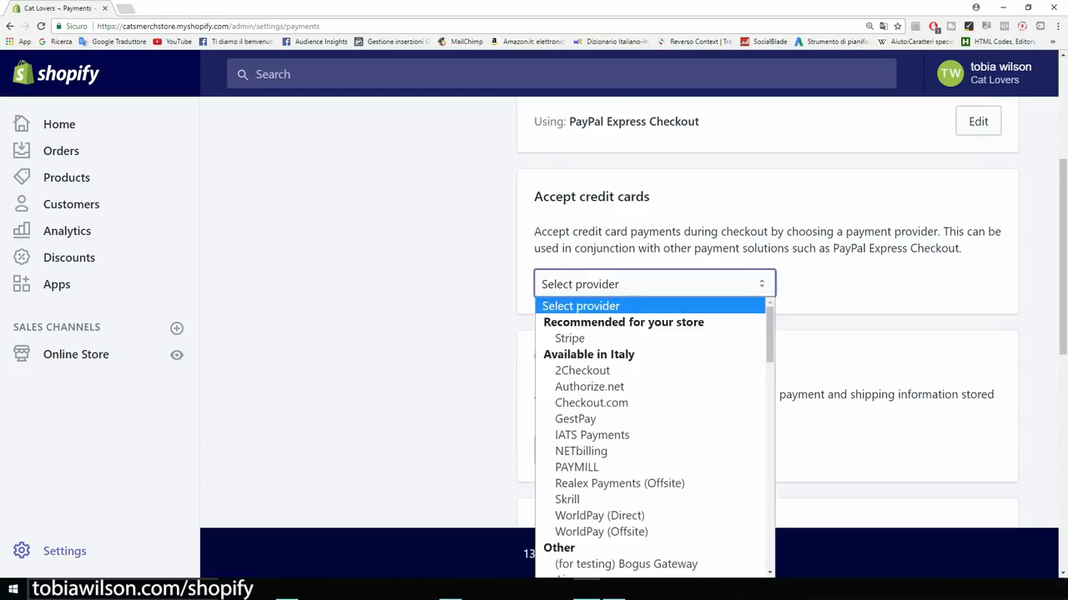
key(Down)
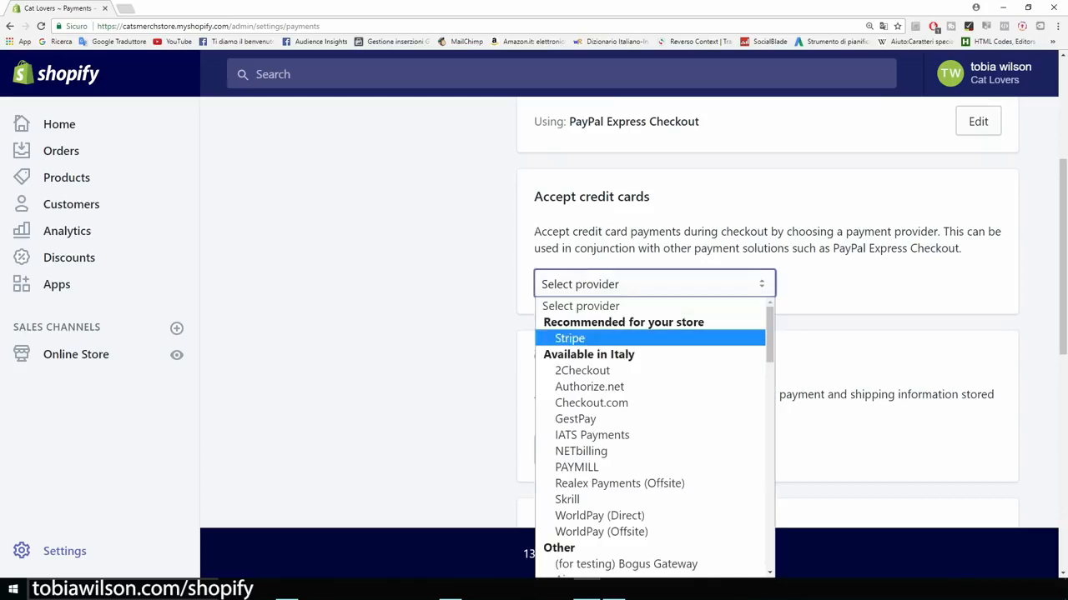
key(Return)
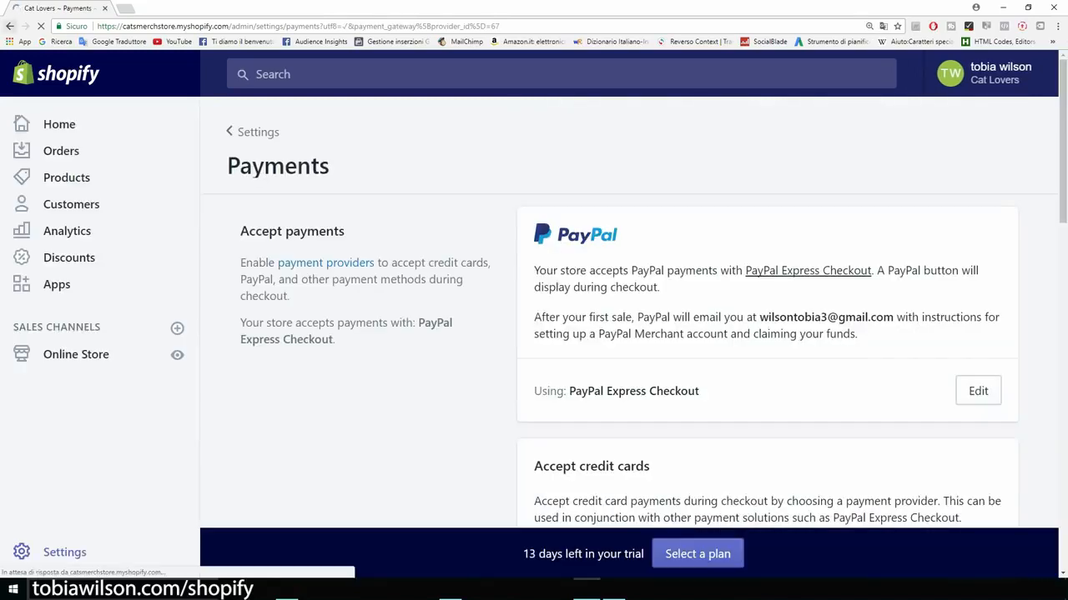
scroll(629, 311, down, 1)
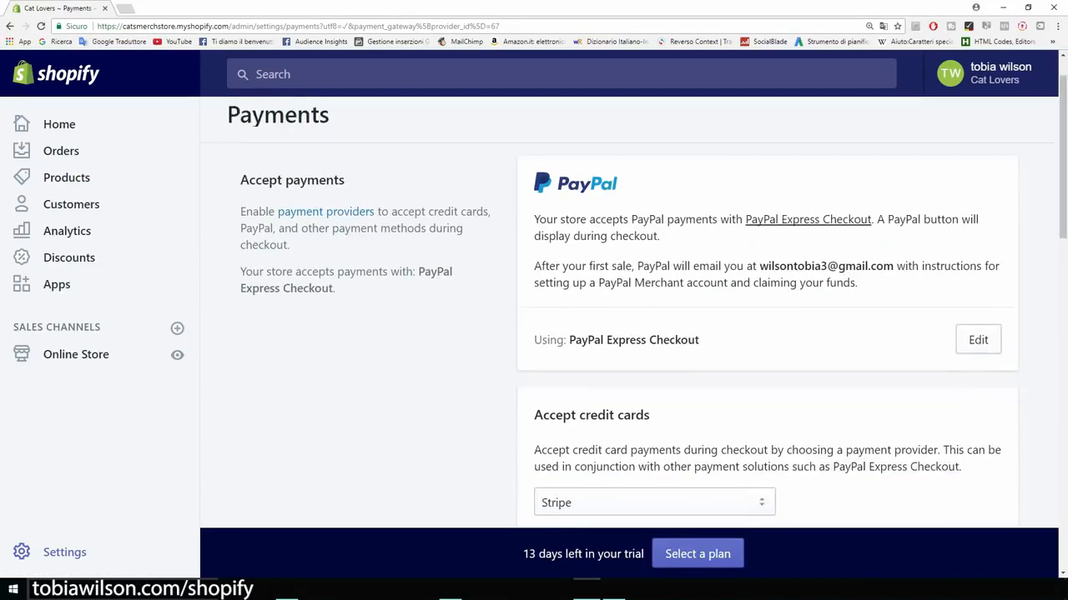
scroll(628, 312, down, 2)
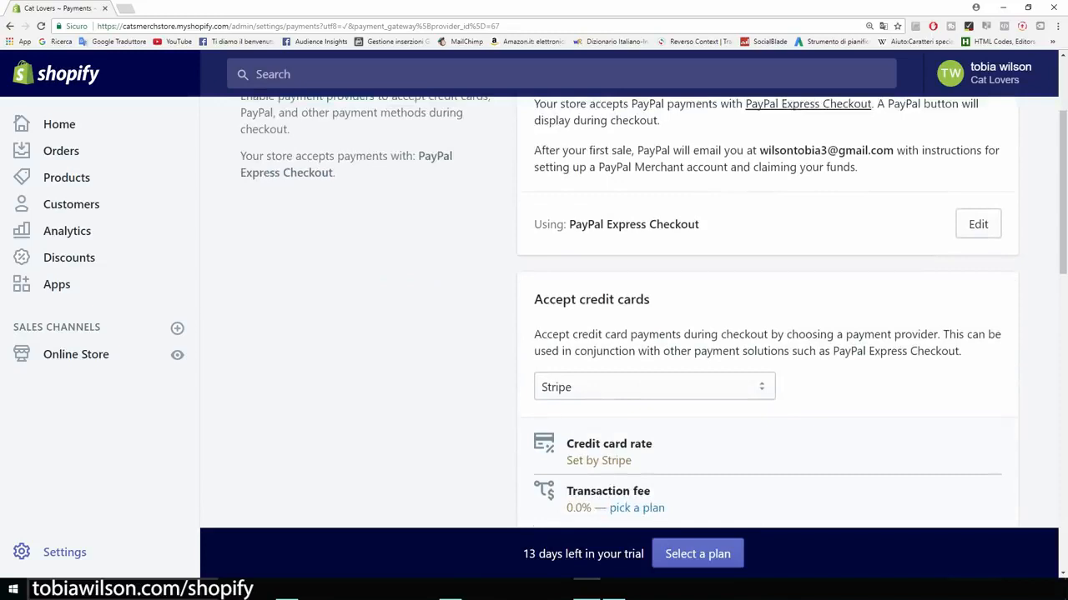
scroll(628, 312, down, 3)
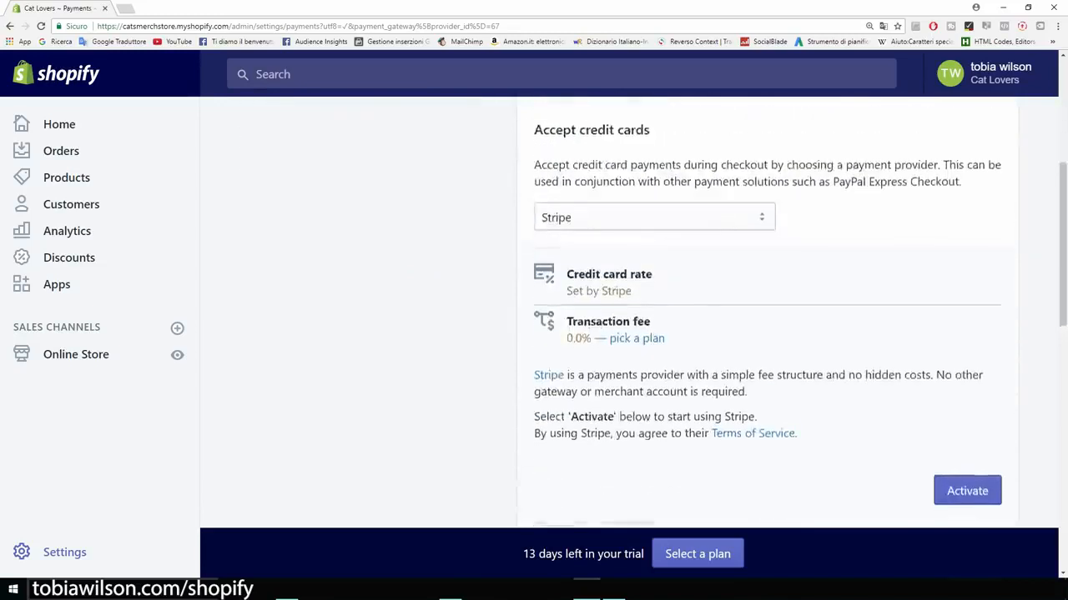
scroll(629, 312, down, 2)
click(966, 382)
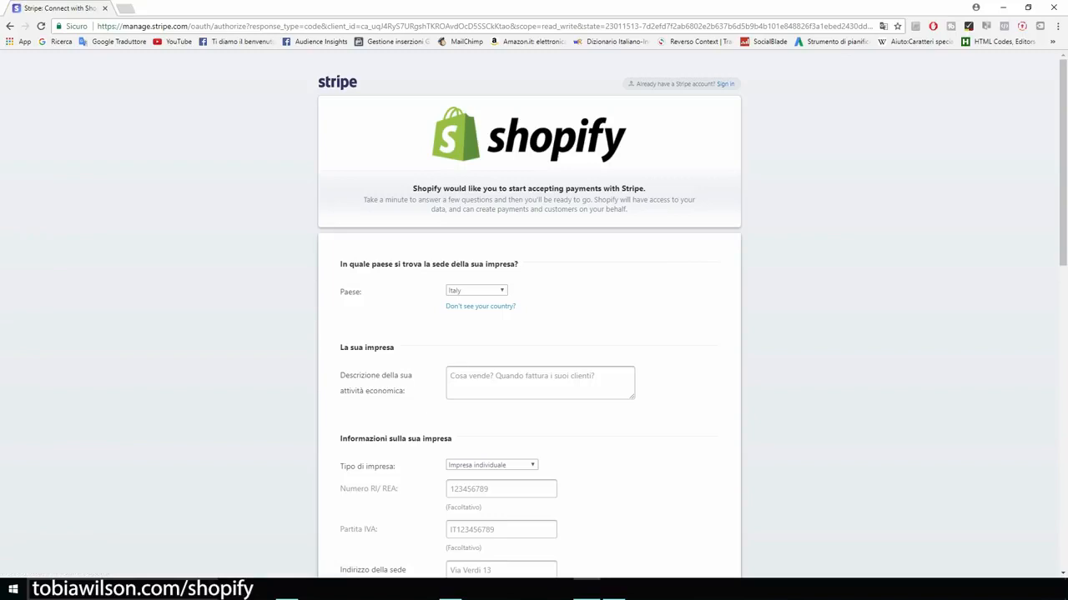
scroll(529, 317, down, 4)
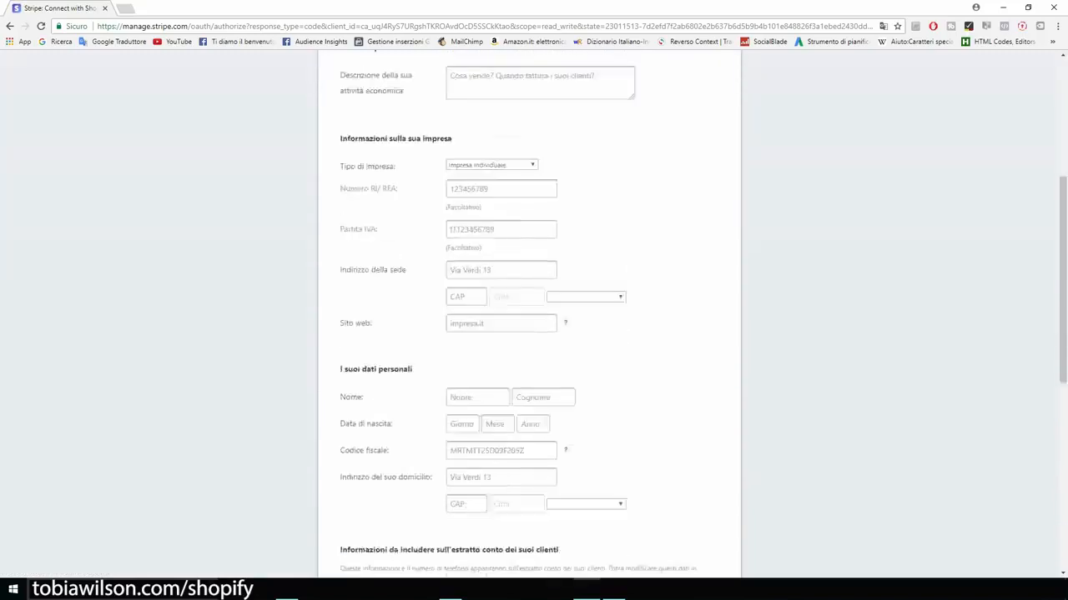
scroll(529, 317, down, 6)
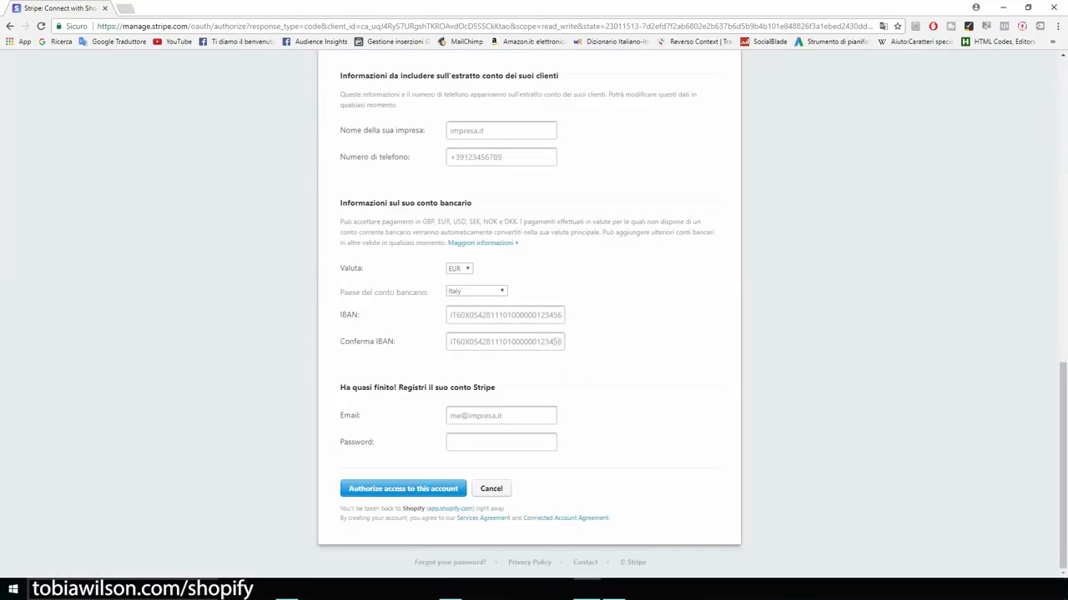
scroll(529, 317, up, 10)
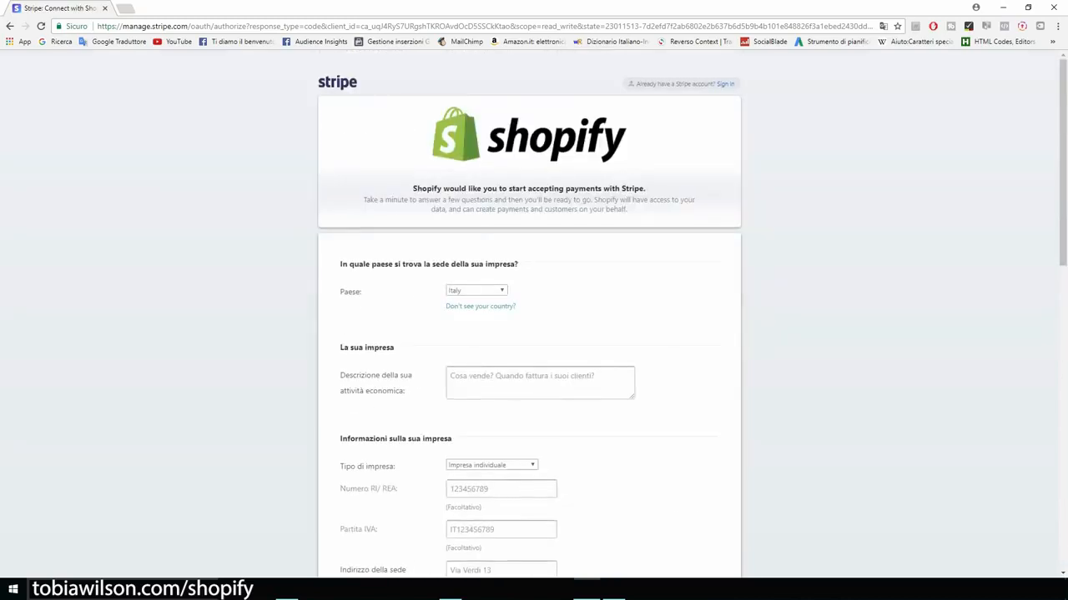
Step: Back out of the Stripe sign-up, review the payment providers, and return to Settings
click(10, 25)
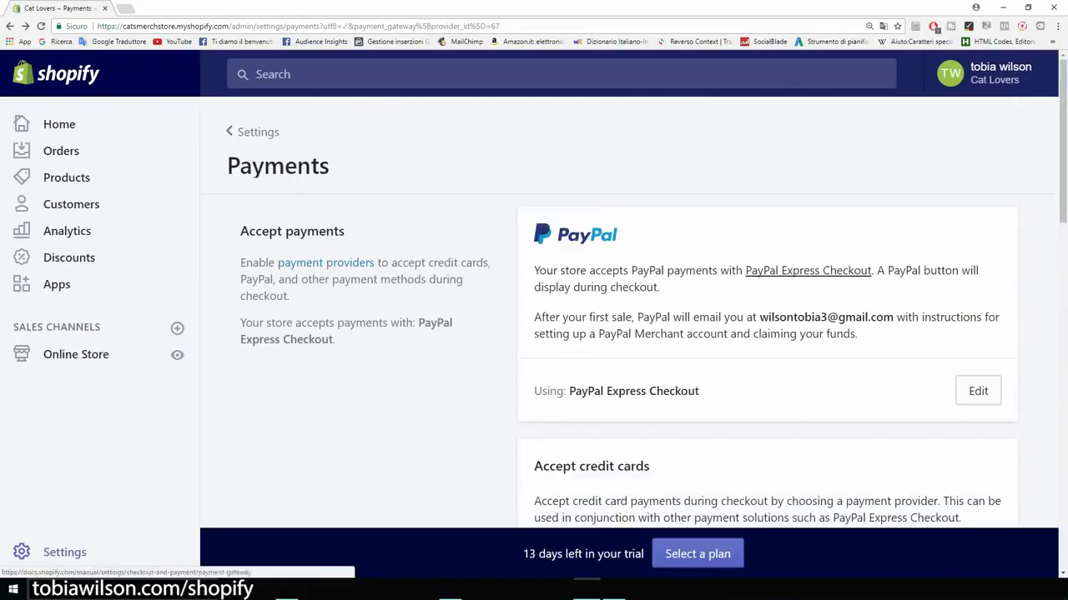
scroll(634, 317, down, 3)
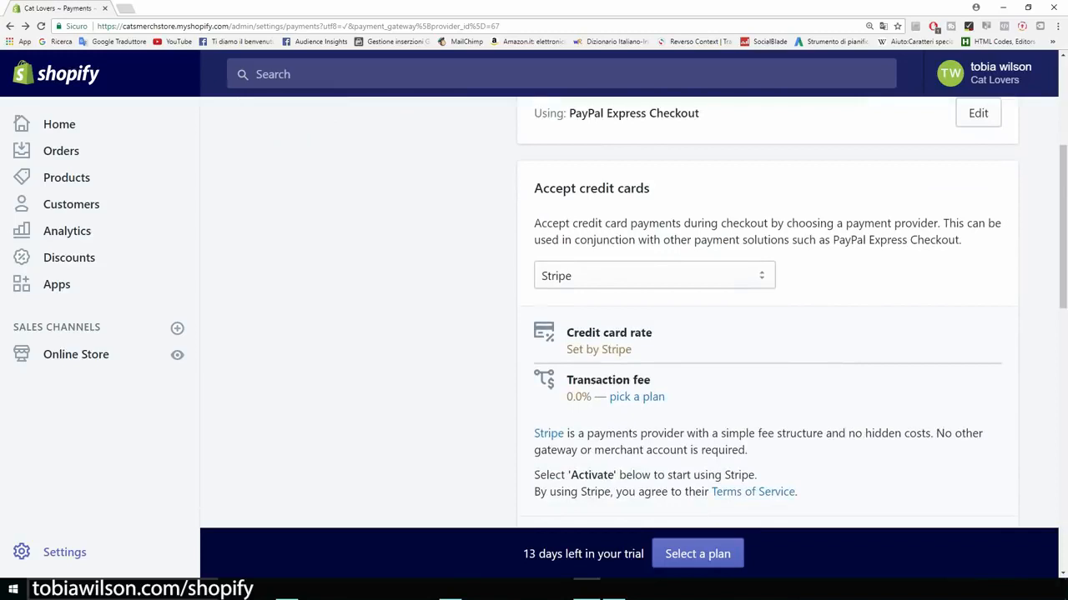
scroll(767, 312, down, 6)
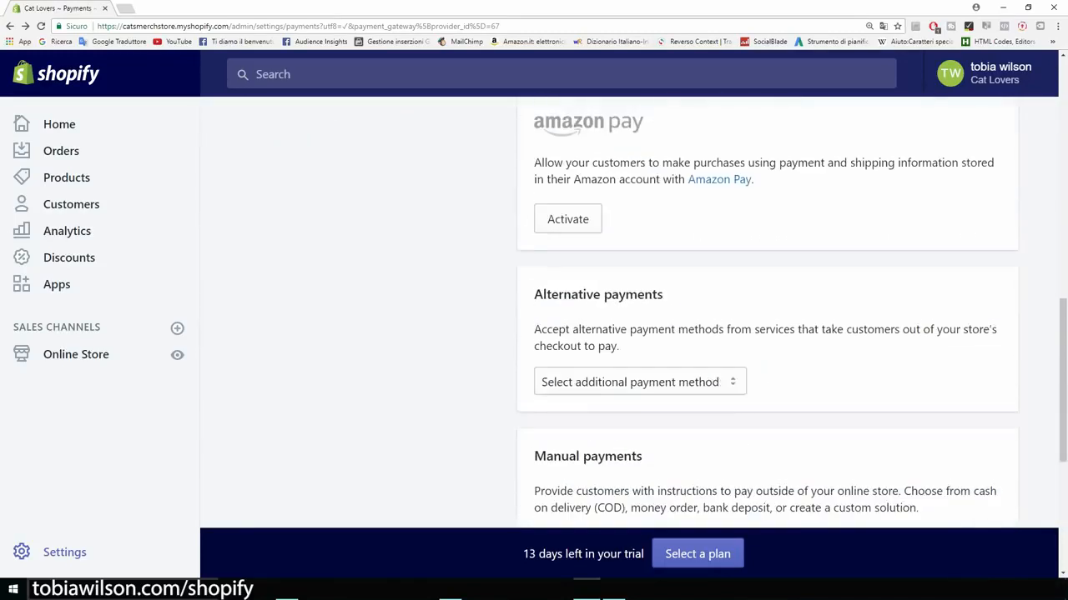
key(ctrl+minus)
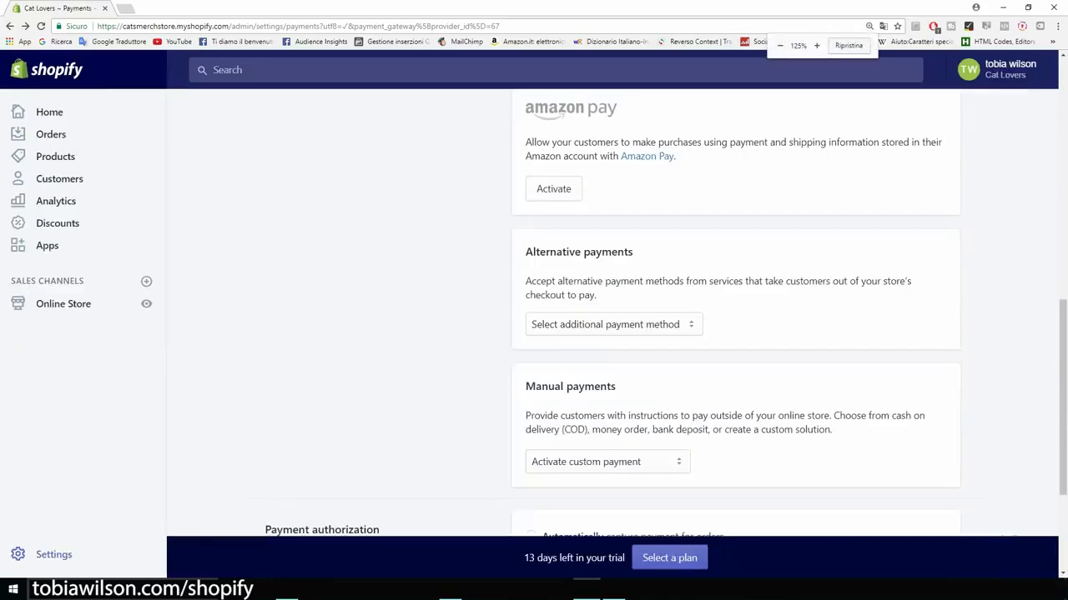
scroll(734, 312, down, 3)
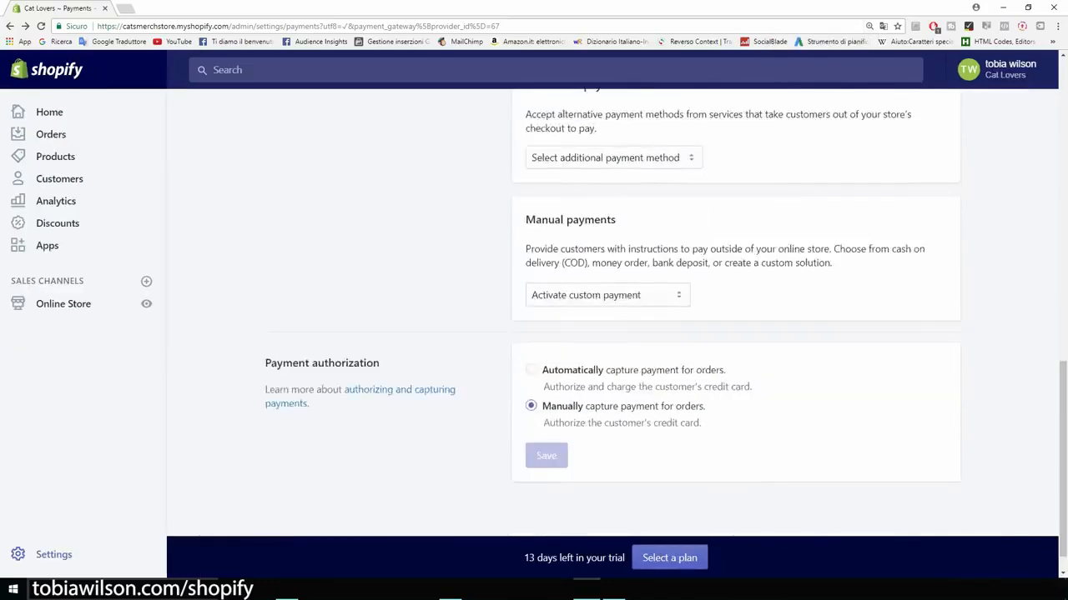
scroll(734, 313, up, 9)
scroll(734, 313, up, 1)
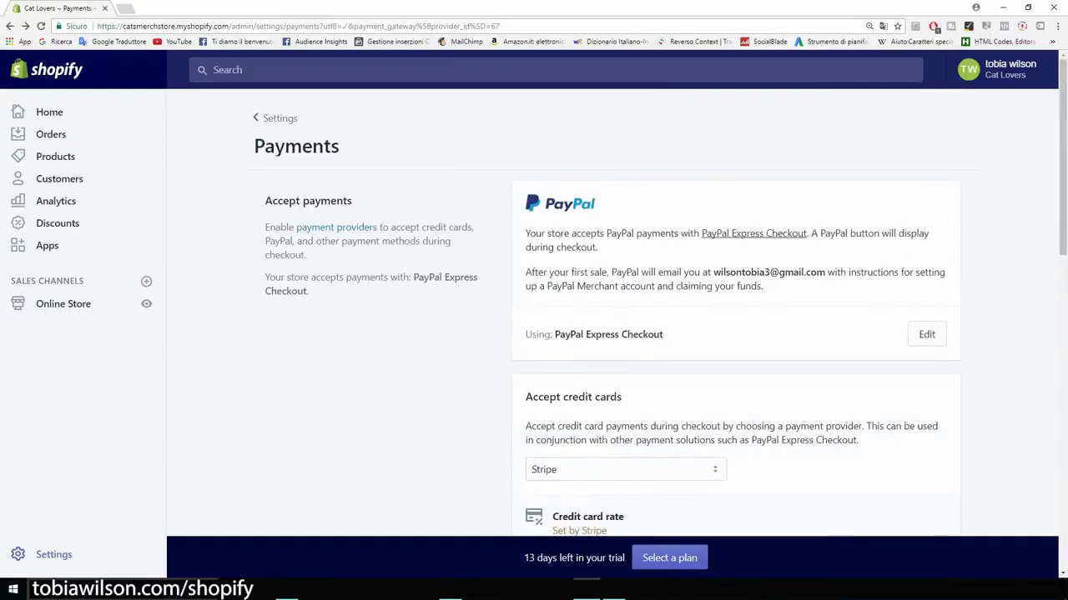
click(10, 25)
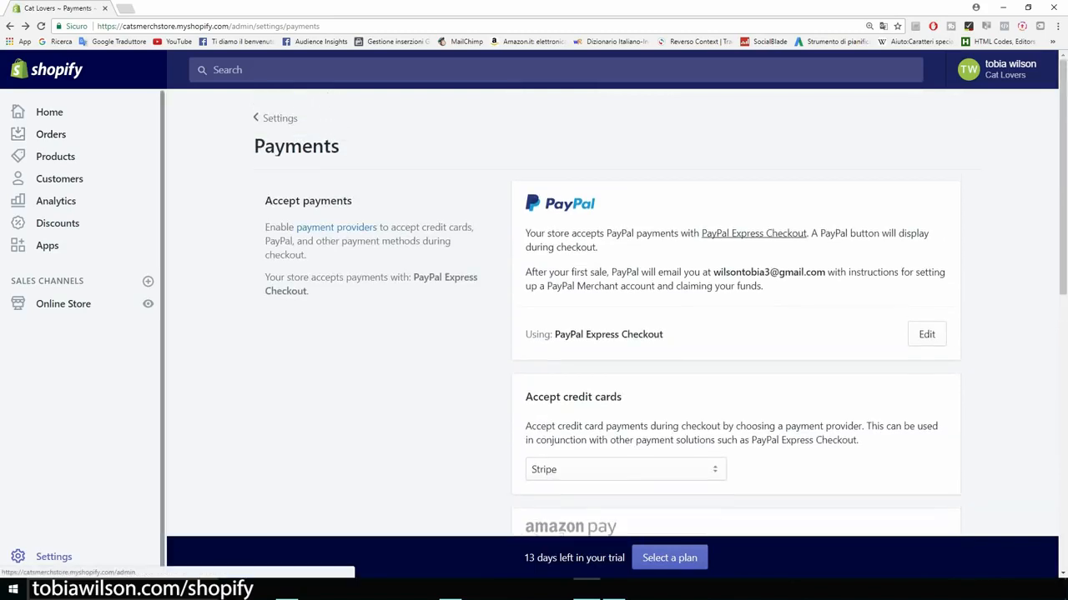
click(10, 26)
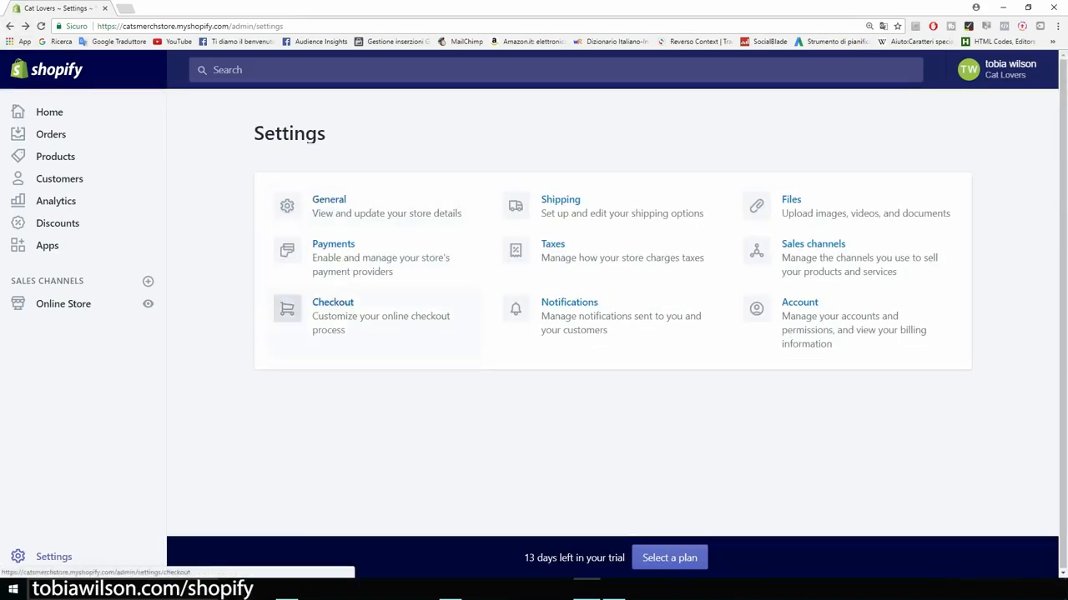
Step: In Checkout settings, choose optional accounts, required first and last name, and required shipping phone
click(333, 309)
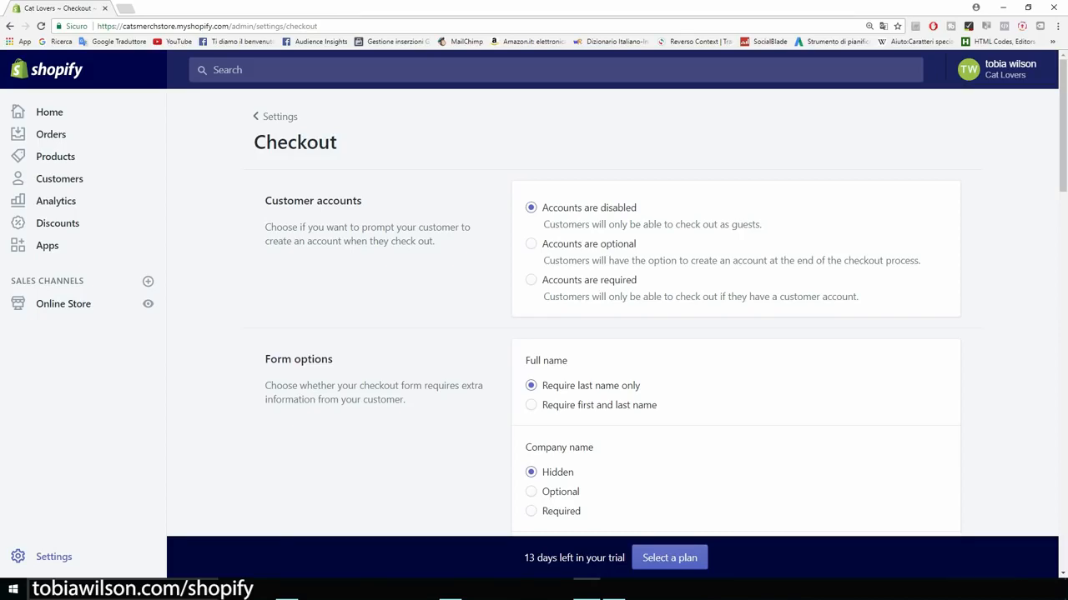
click(530, 243)
scroll(666, 312, down, 2)
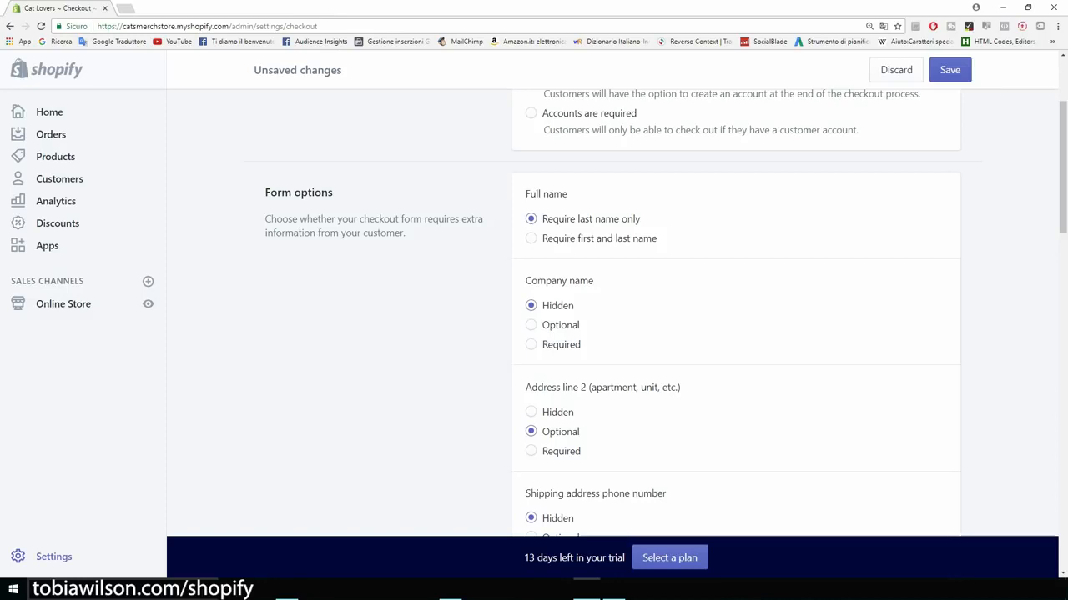
click(531, 238)
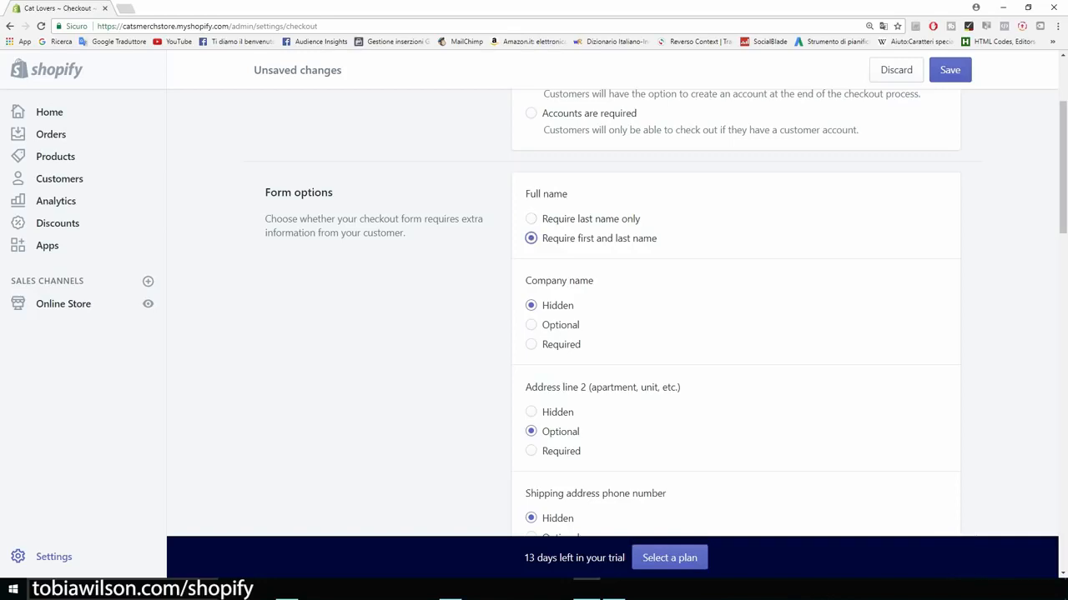
scroll(530, 237, down, 1)
scroll(530, 238, down, 1)
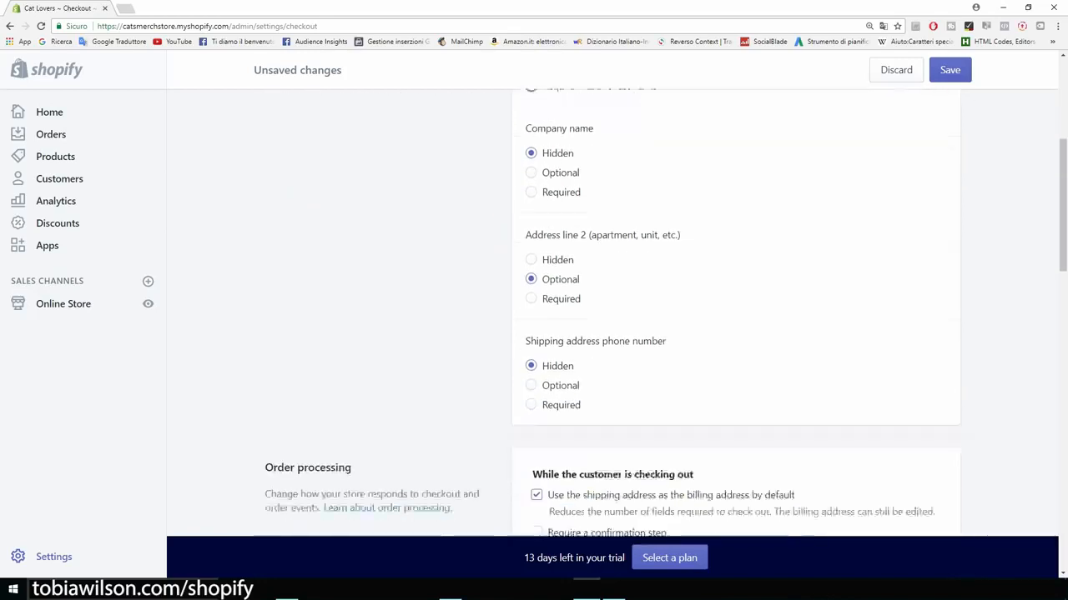
scroll(613, 317, down, 1)
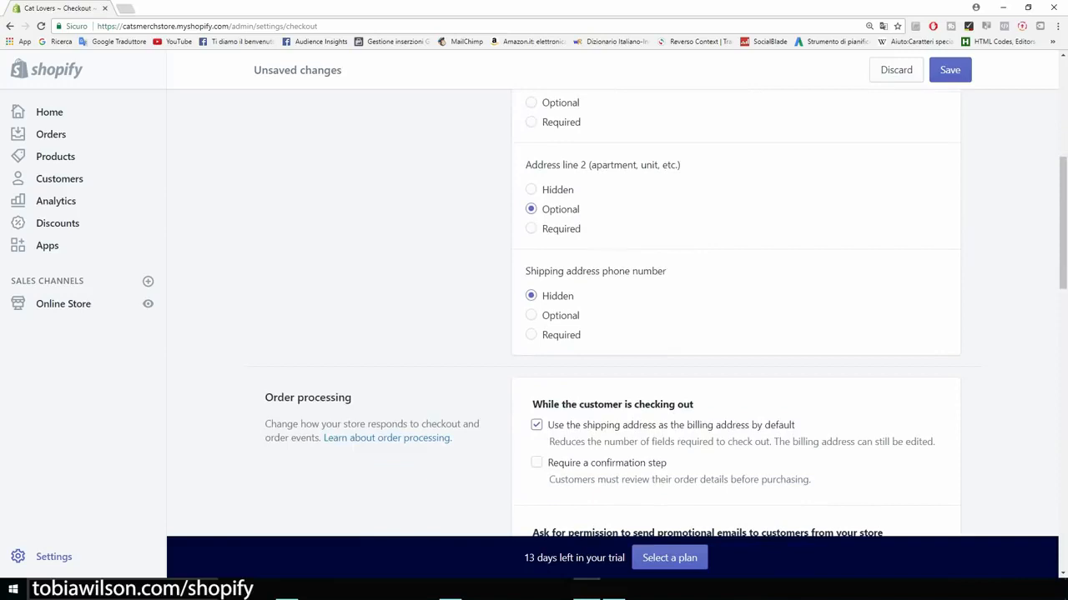
scroll(613, 317, down, 1)
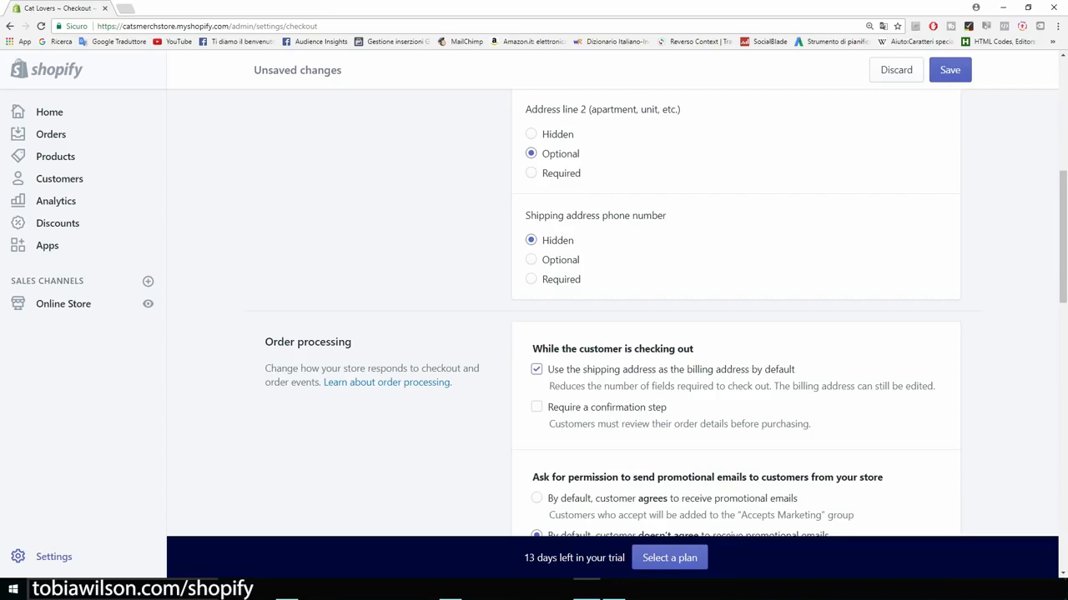
click(531, 280)
scroll(531, 279, down, 2)
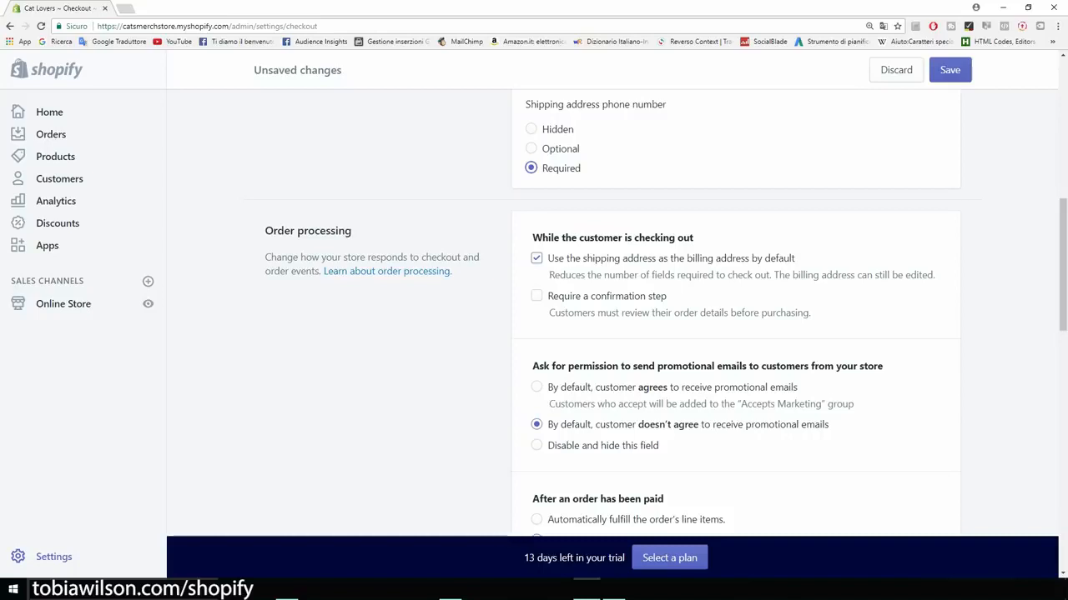
scroll(618, 312, down, 4)
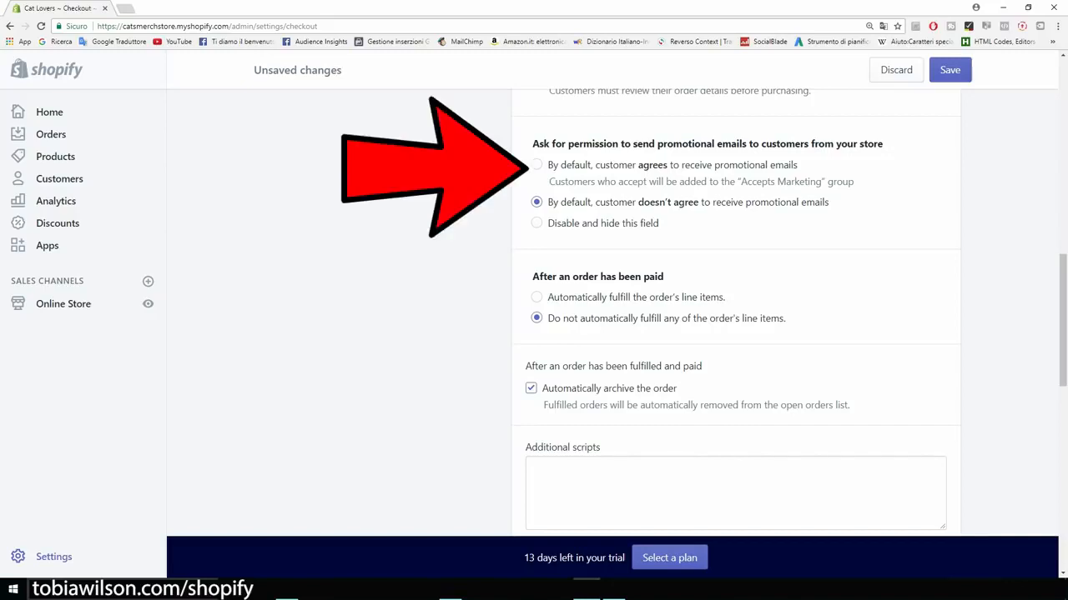
Step: Set promotional email permission to 'By default, customer agrees'
click(536, 164)
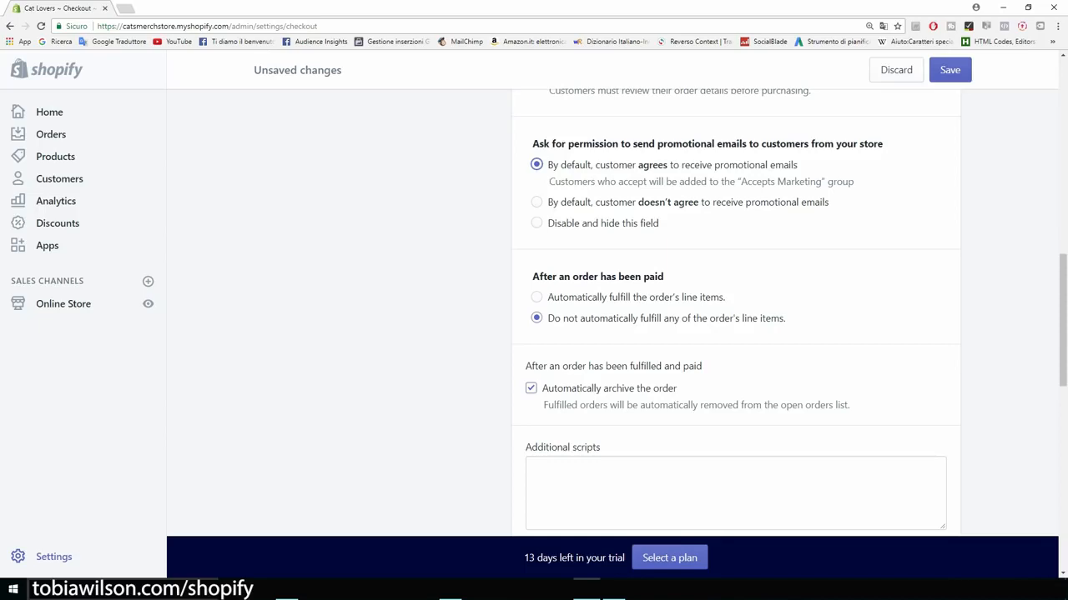
scroll(734, 313, down, 1)
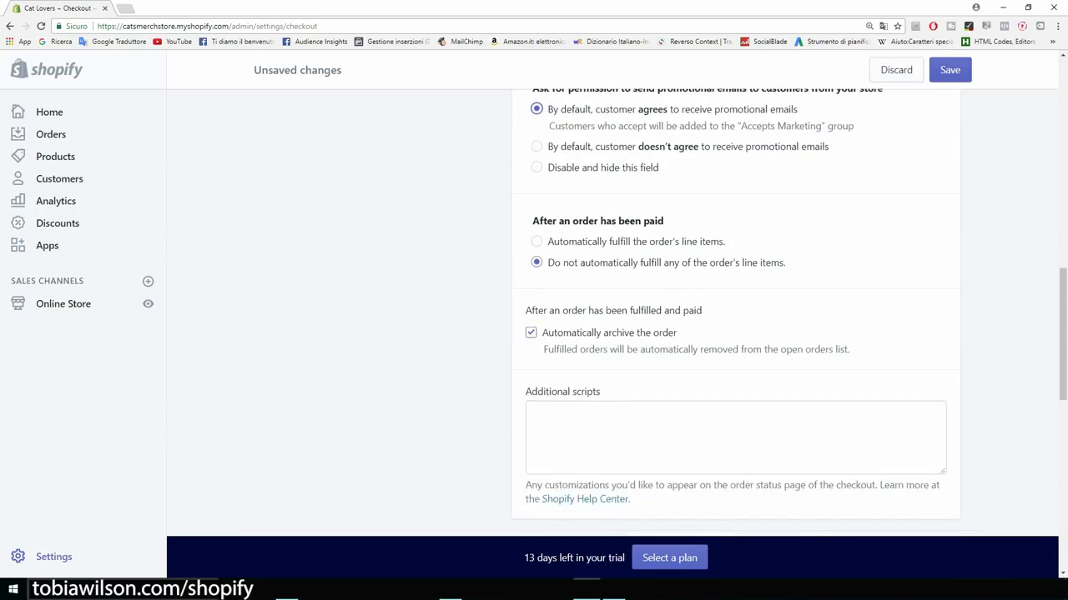
scroll(734, 313, up, 1)
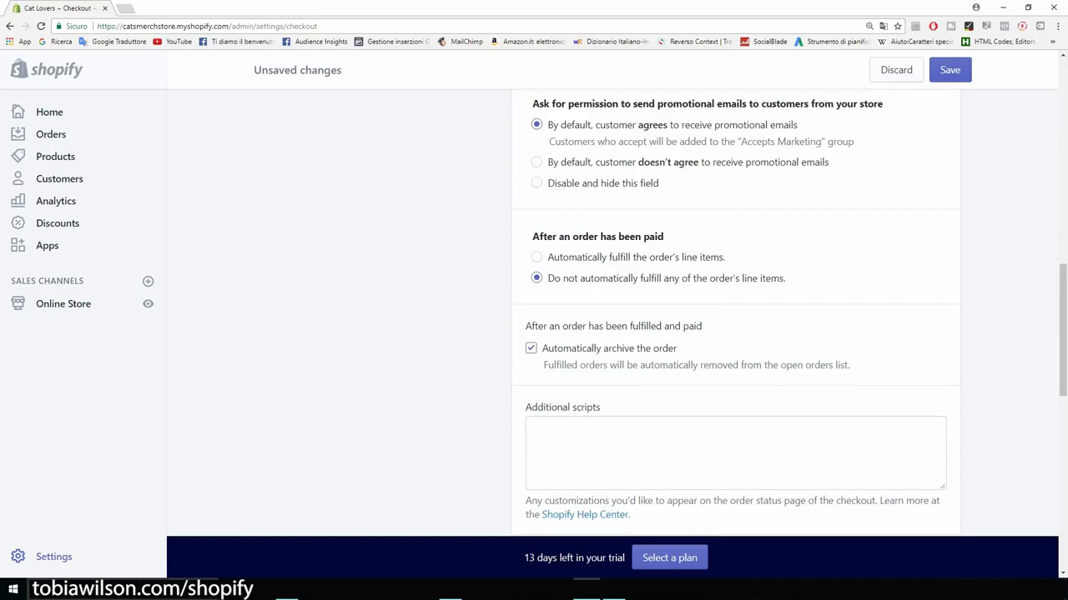
scroll(734, 313, down, 2)
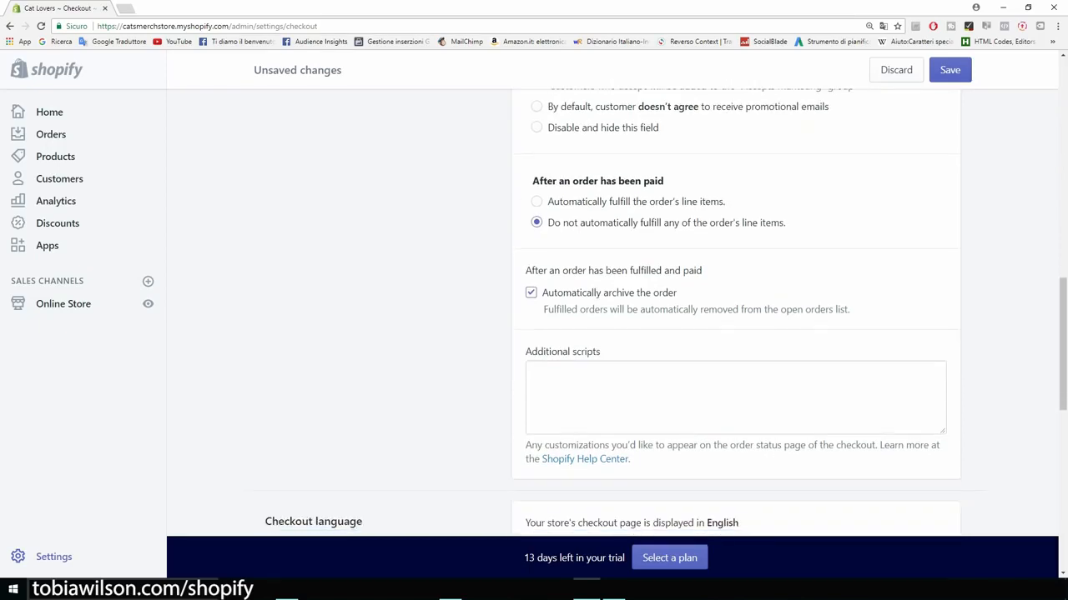
scroll(734, 312, down, 6)
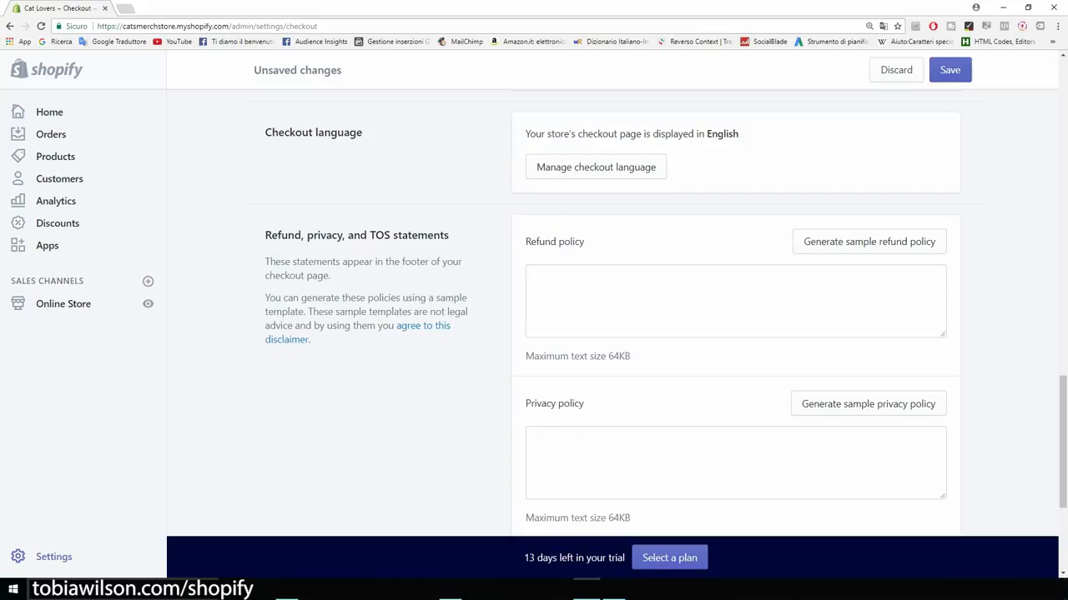
scroll(734, 312, down, 1)
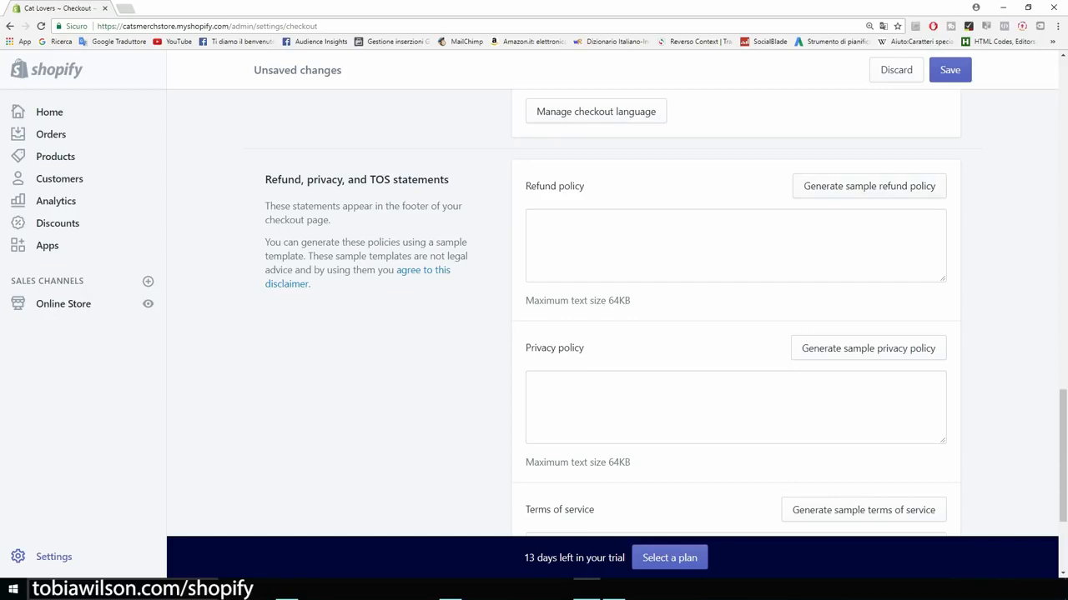
Step: Generate sample refund, privacy and terms-of-service policies
click(868, 186)
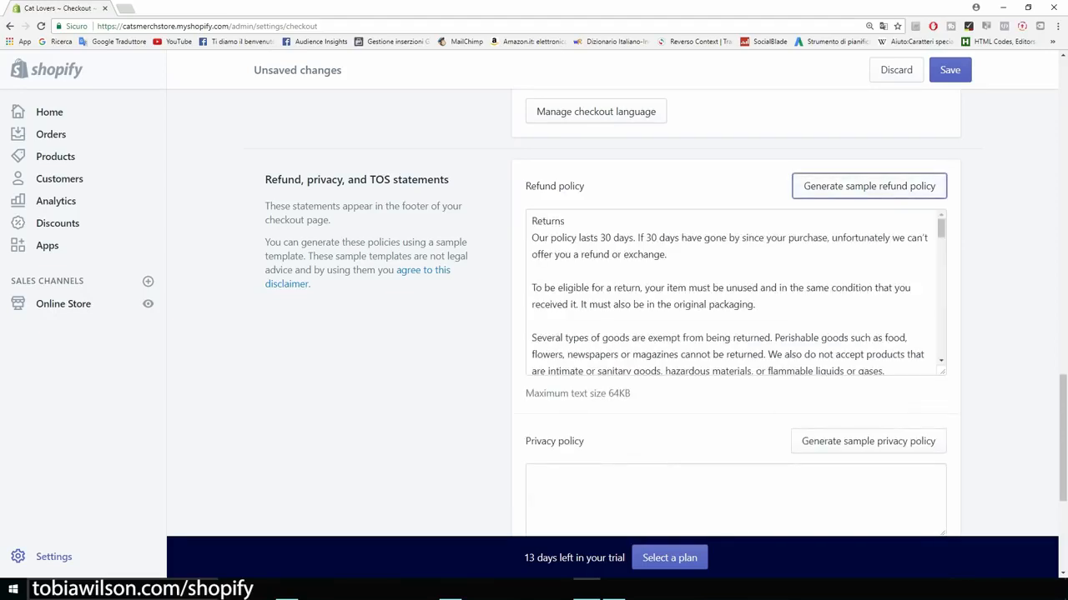
scroll(734, 292, down, 2)
click(868, 385)
scroll(869, 371, down, 5)
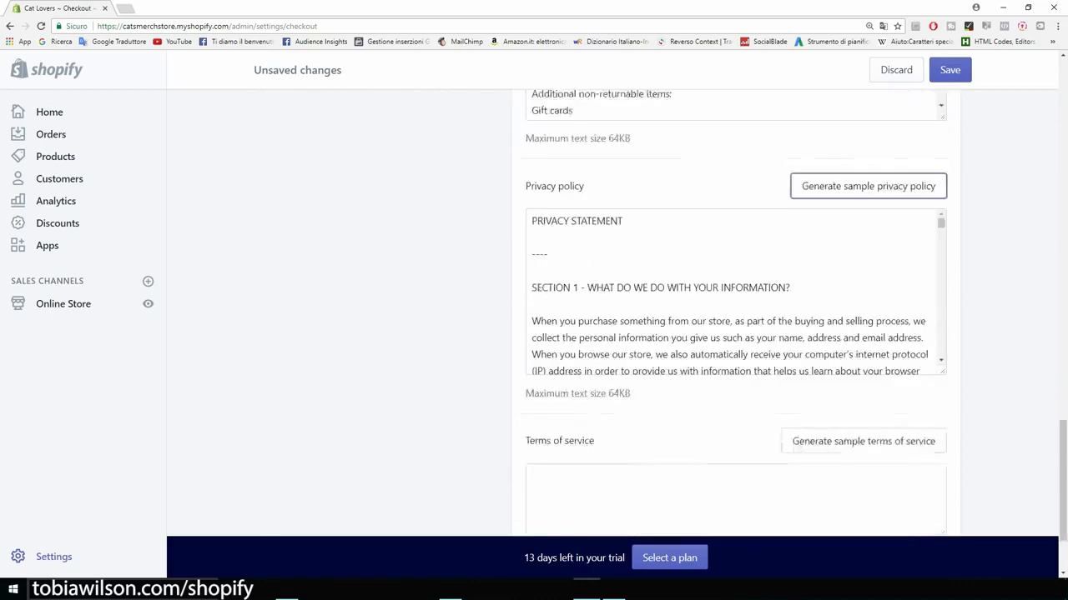
click(863, 363)
Step: Save the checkout settings changes
scroll(863, 363, up, 5)
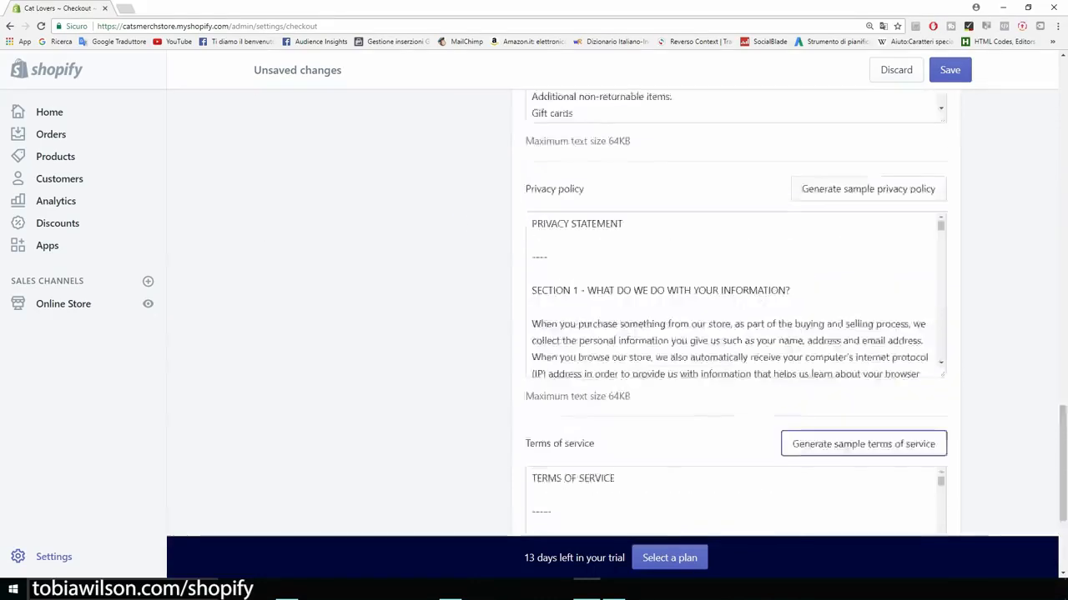
scroll(734, 346, down, 5)
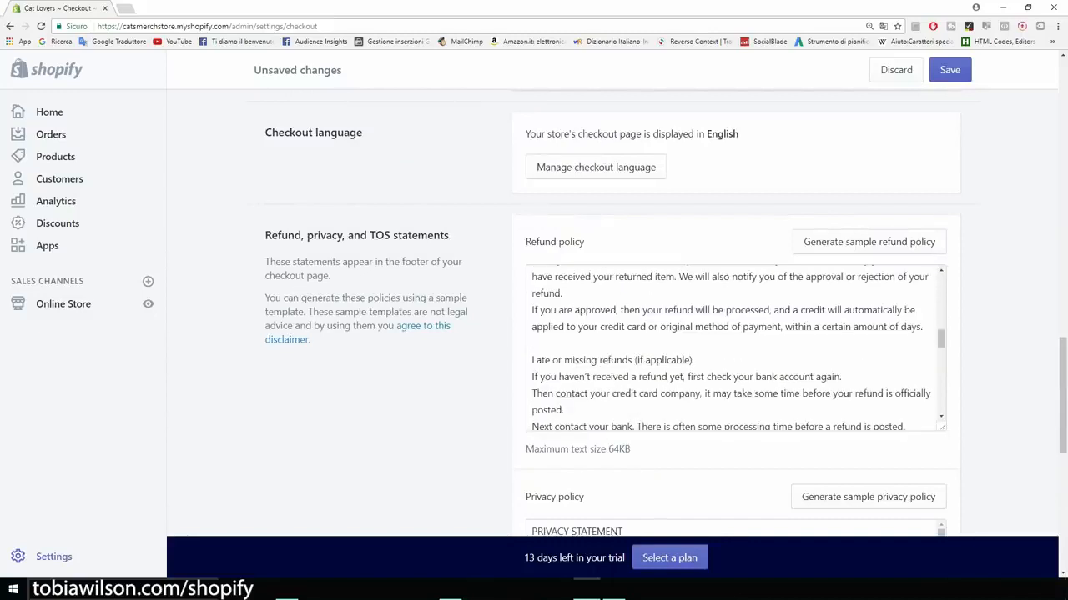
scroll(734, 346, down, 3)
scroll(734, 346, down, 2)
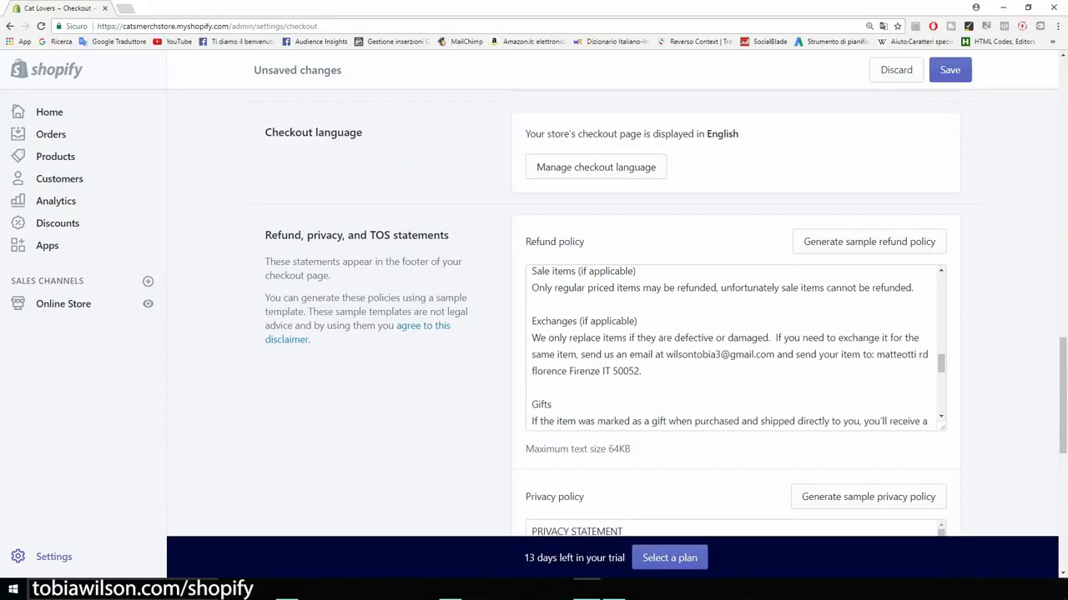
scroll(734, 346, down, 3)
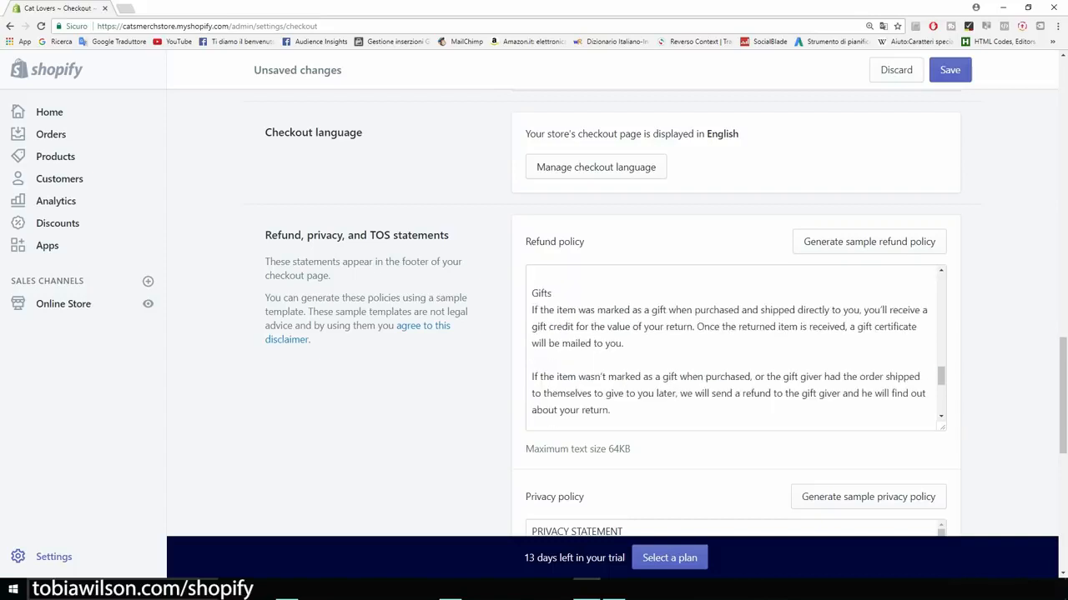
scroll(734, 346, down, 6)
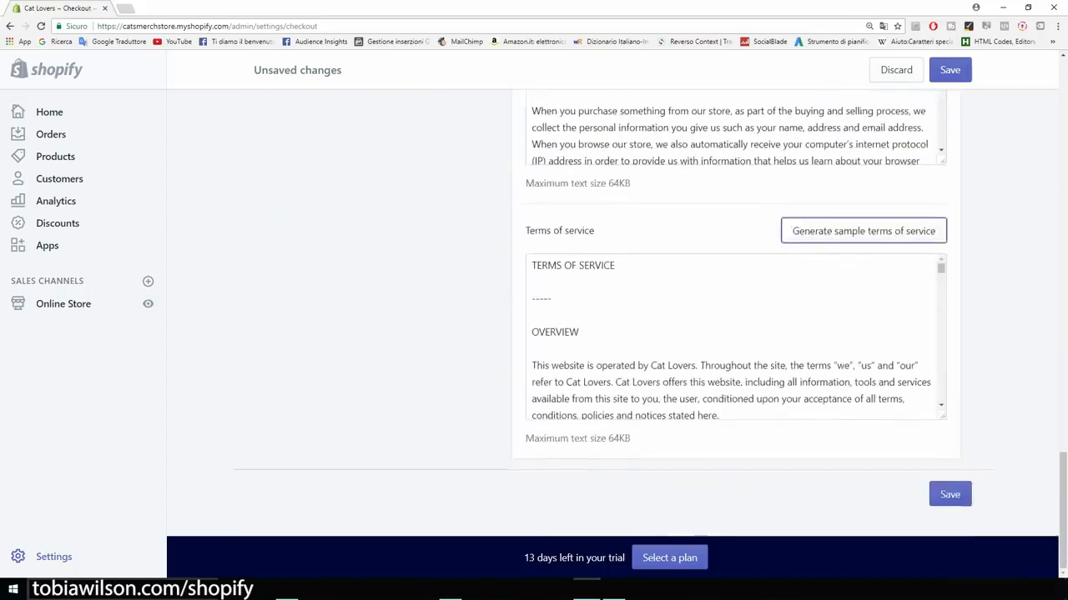
click(950, 495)
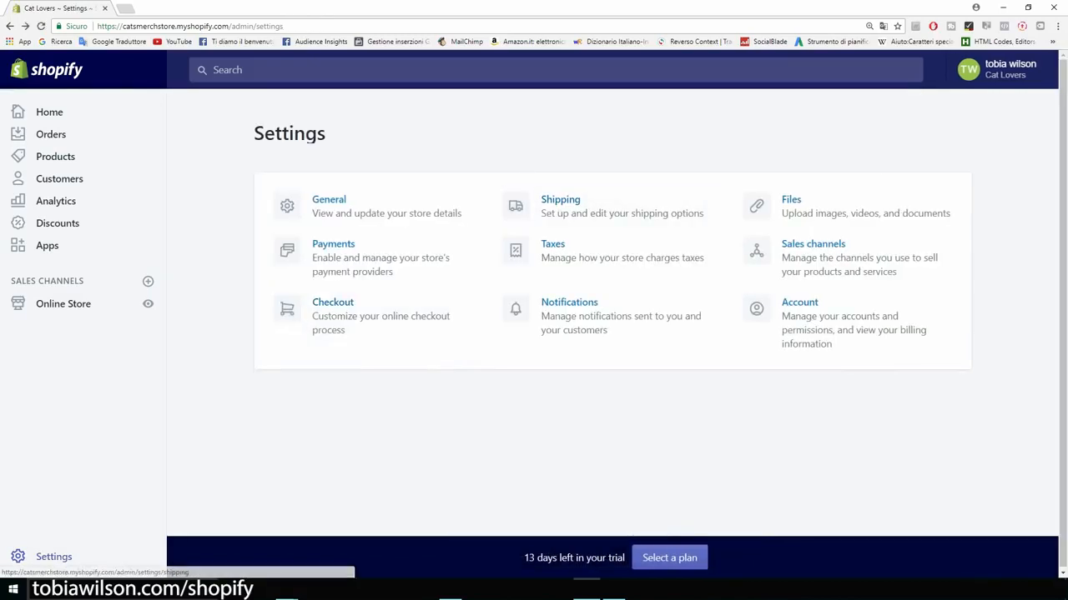
Step: In Shipping settings, delete the Domestic (Italy) shipping zone
click(560, 201)
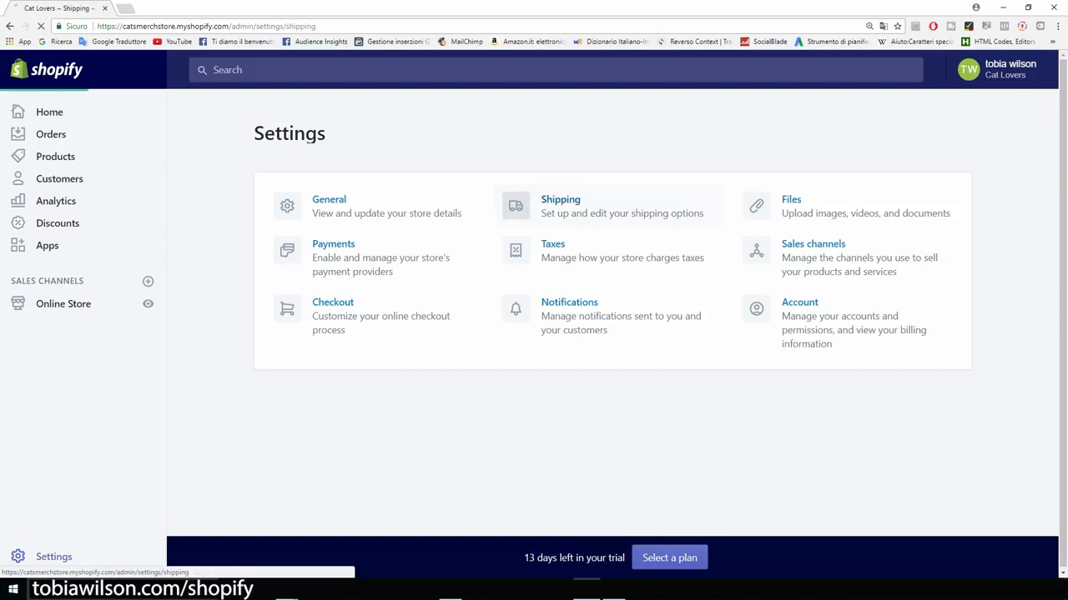
scroll(533, 317, down, 3)
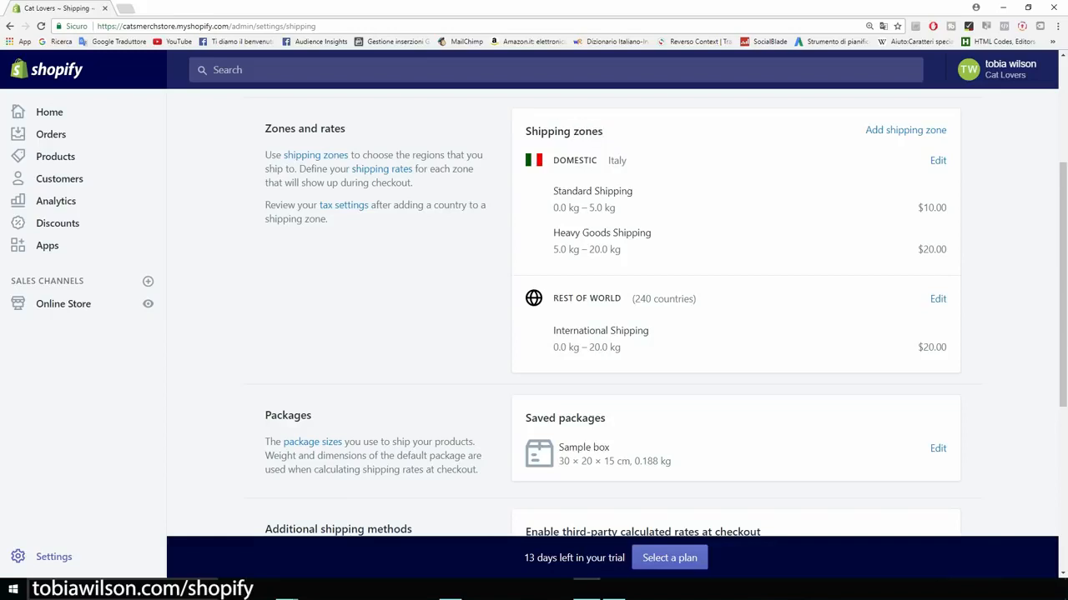
scroll(534, 317, up, 1)
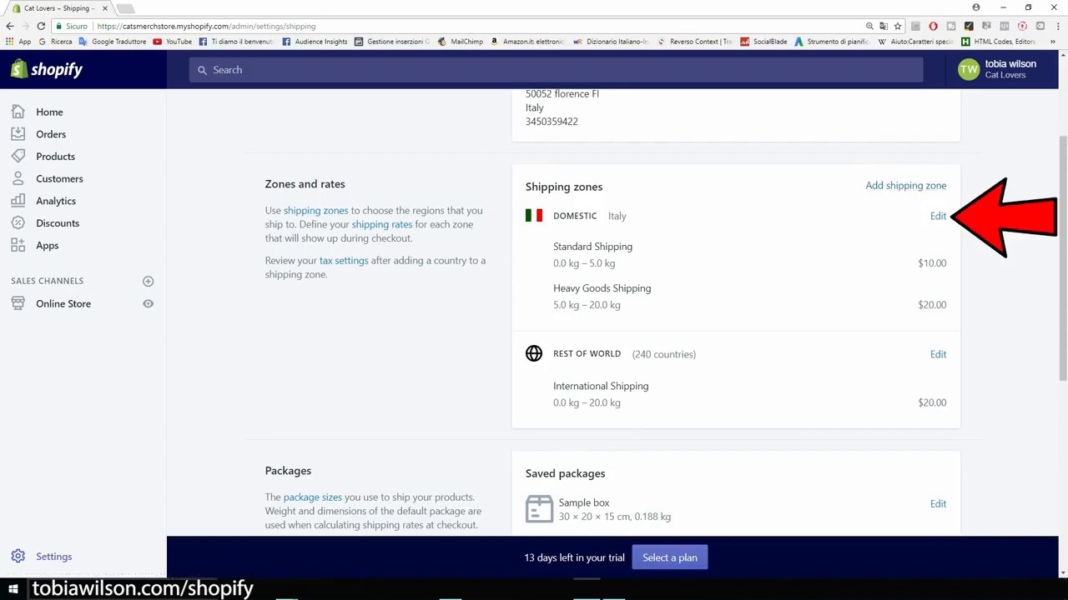
click(937, 216)
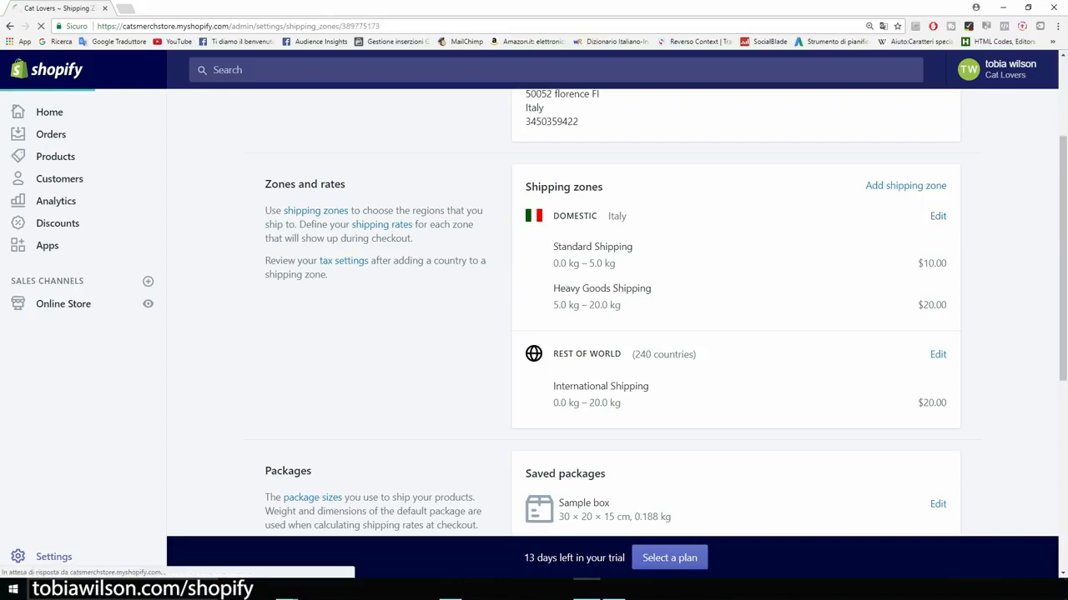
scroll(491, 334, down, 5)
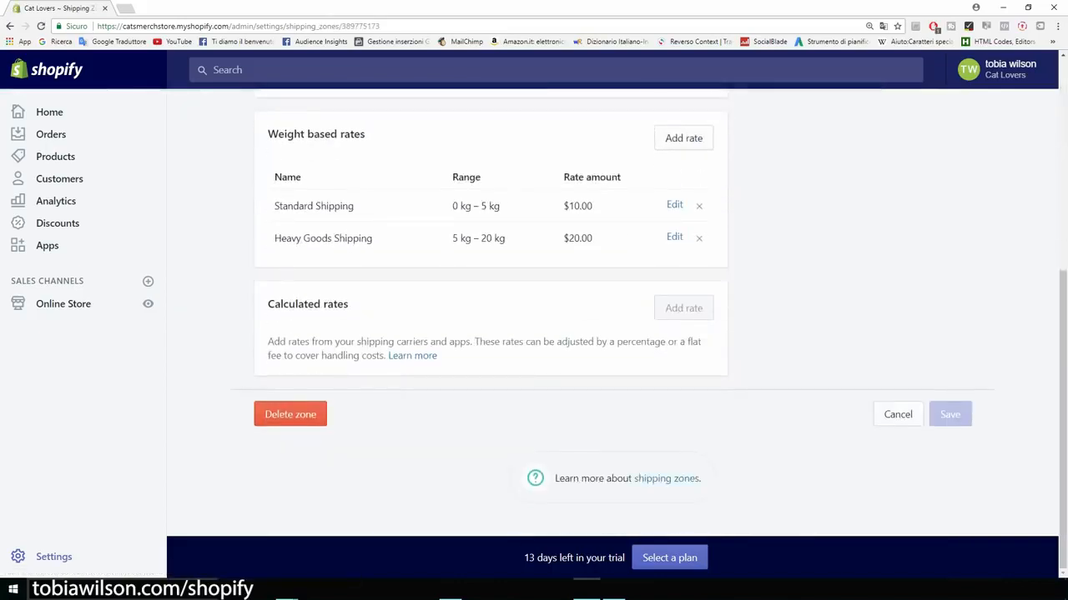
click(290, 414)
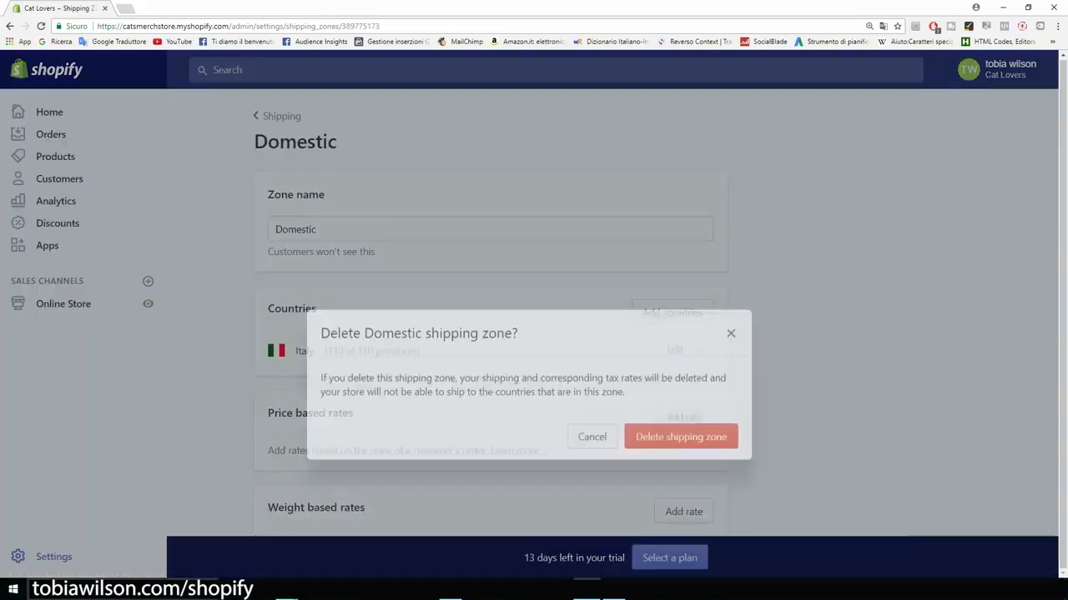
click(680, 385)
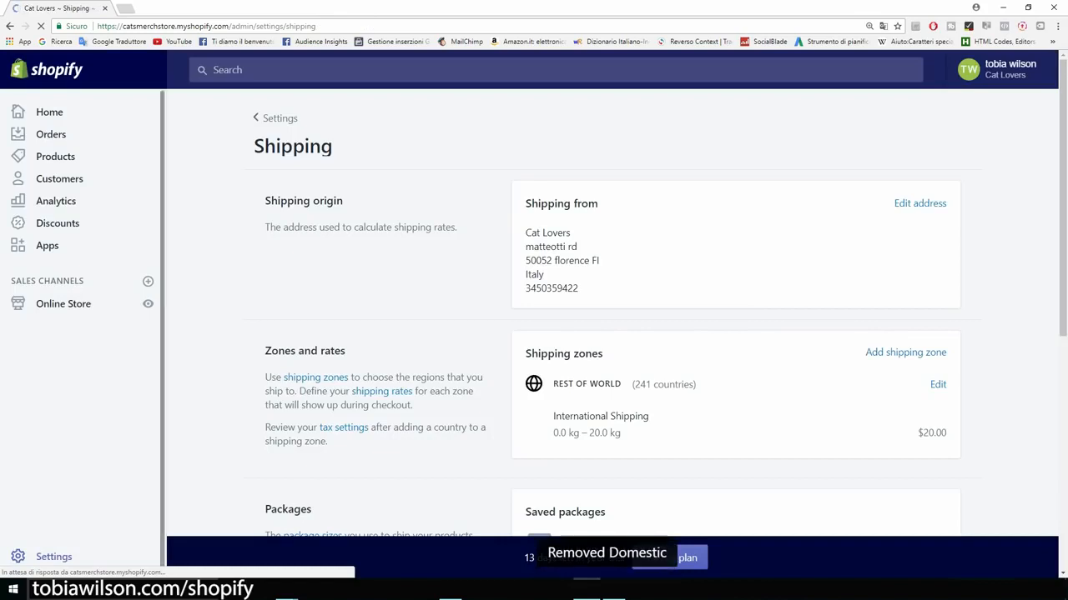
Step: Delete the Rest of world shipping zone
scroll(735, 367, down, 1)
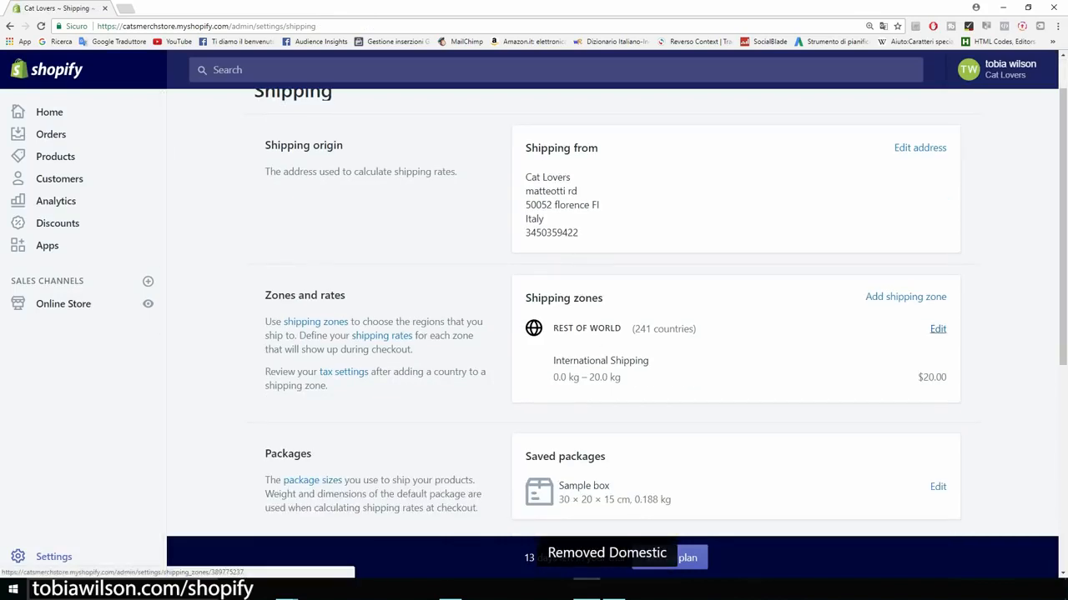
click(938, 329)
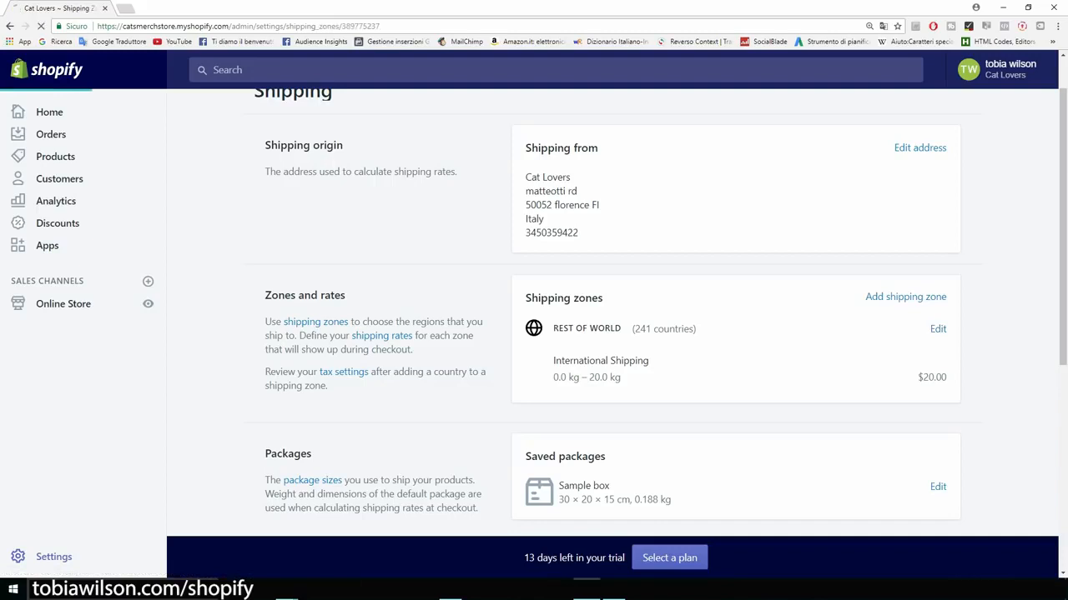
scroll(491, 333, down, 3)
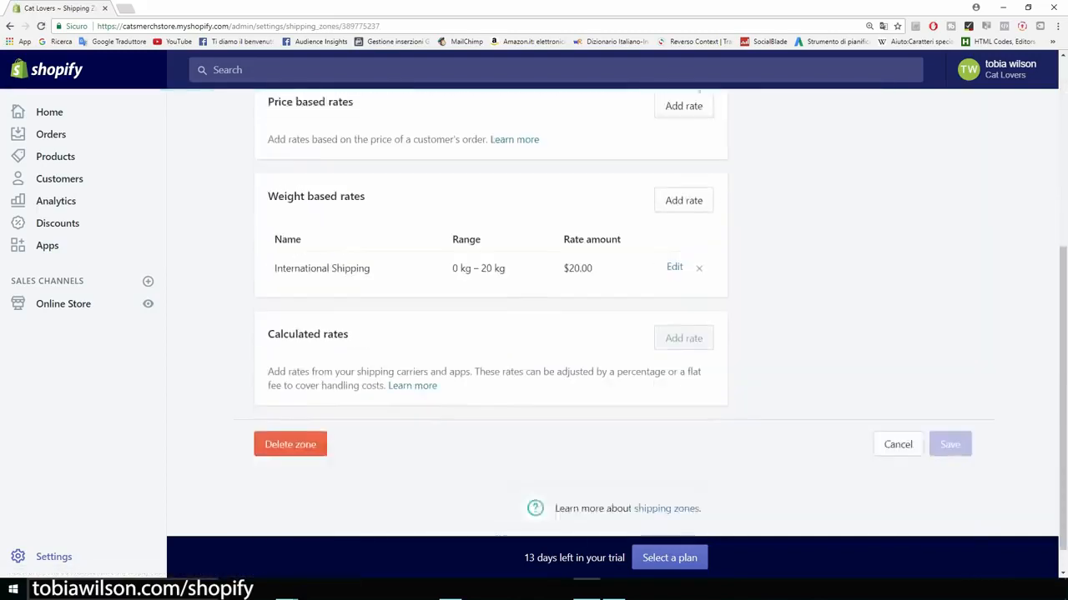
click(290, 414)
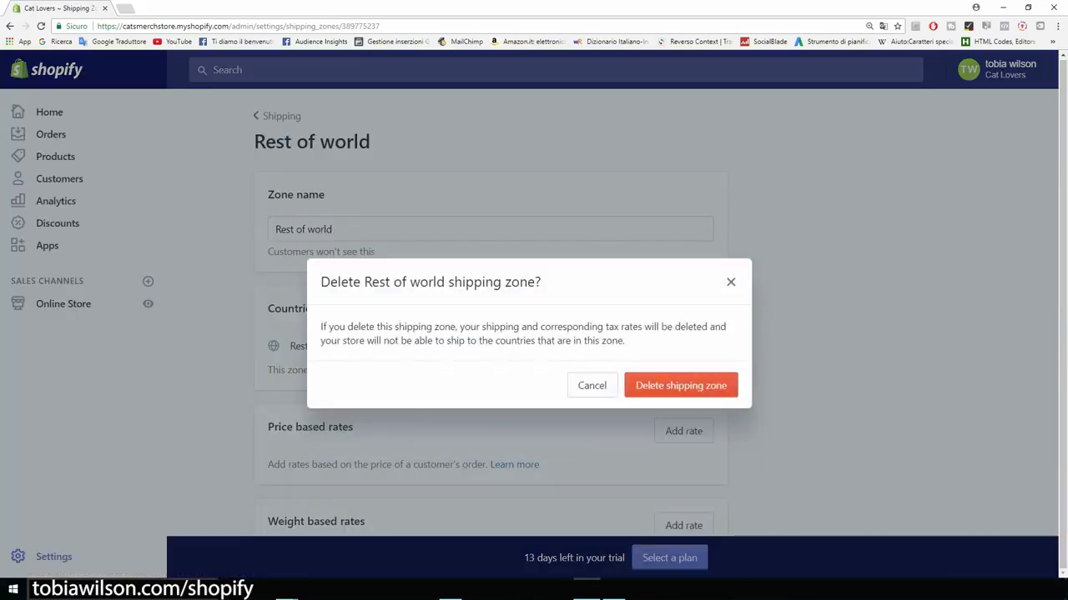
click(681, 385)
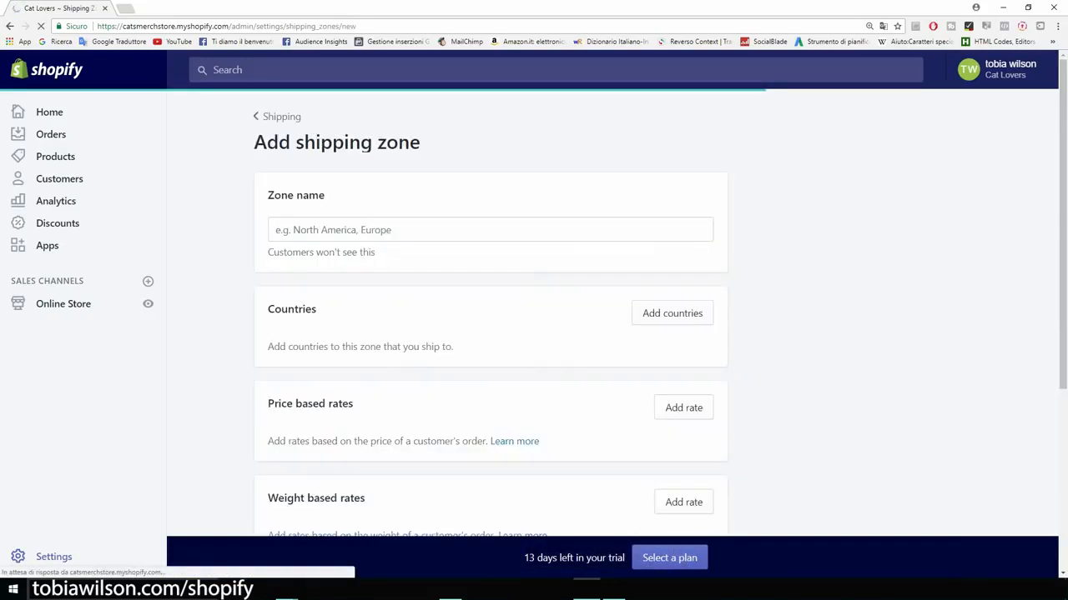
Step: Name the new shipping zone 'Us' and add the United States to it
click(491, 230)
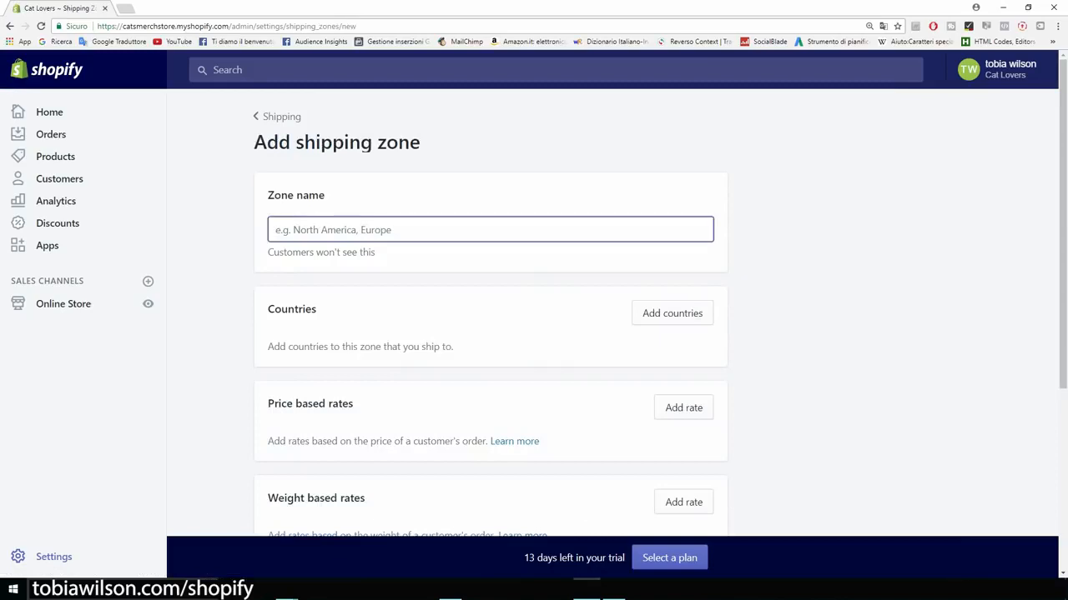
text(Us)
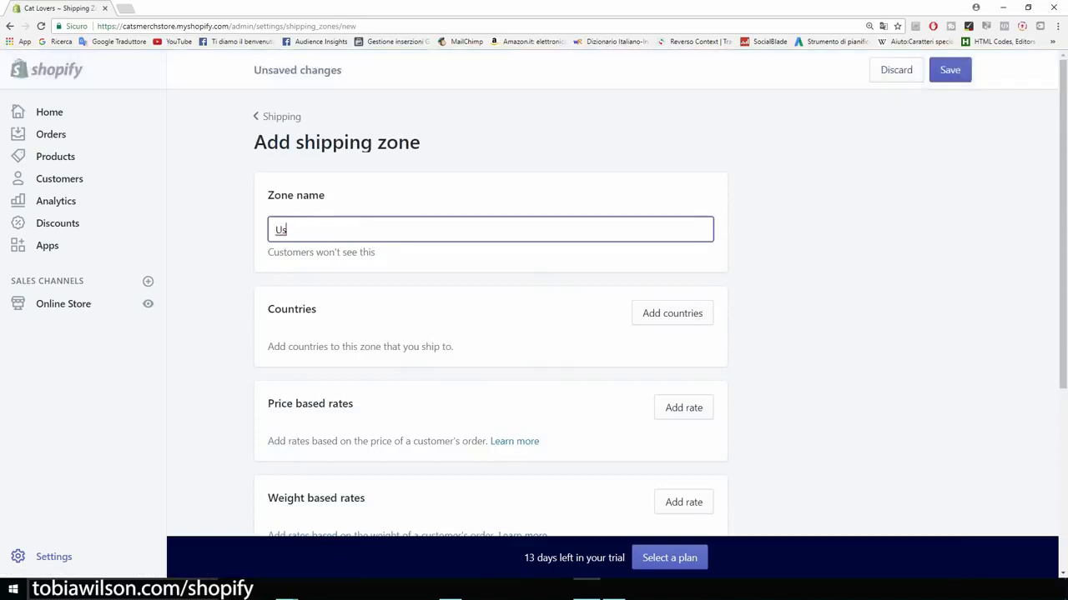
click(672, 313)
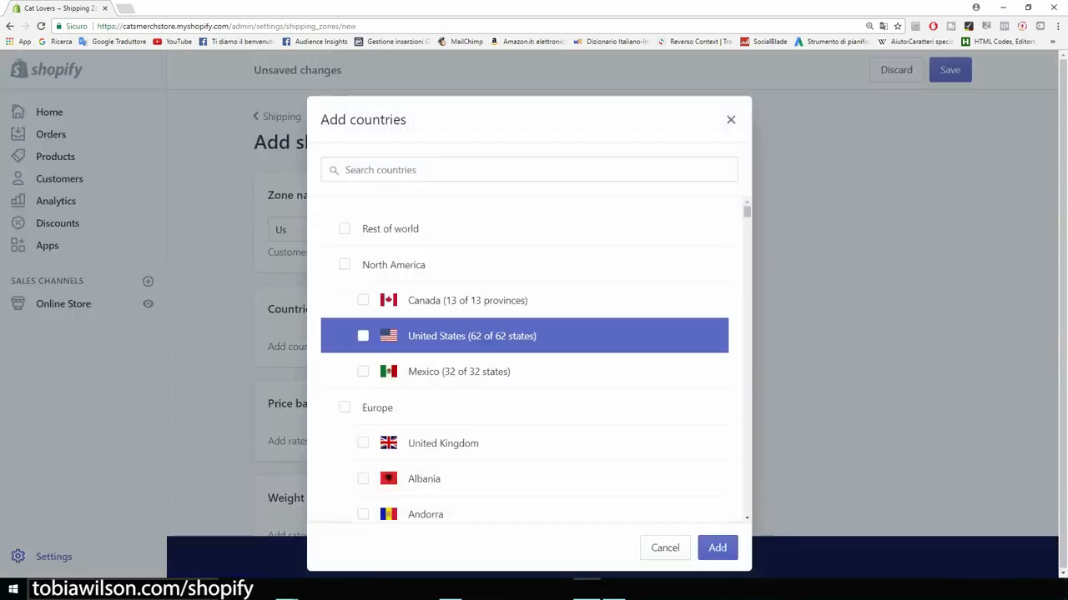
click(363, 336)
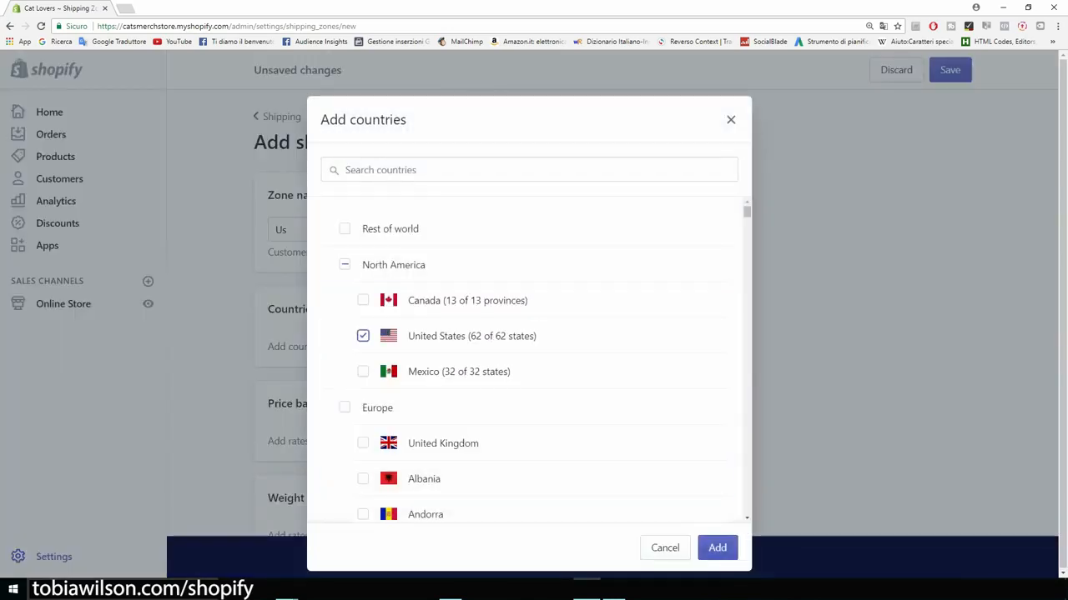
click(717, 547)
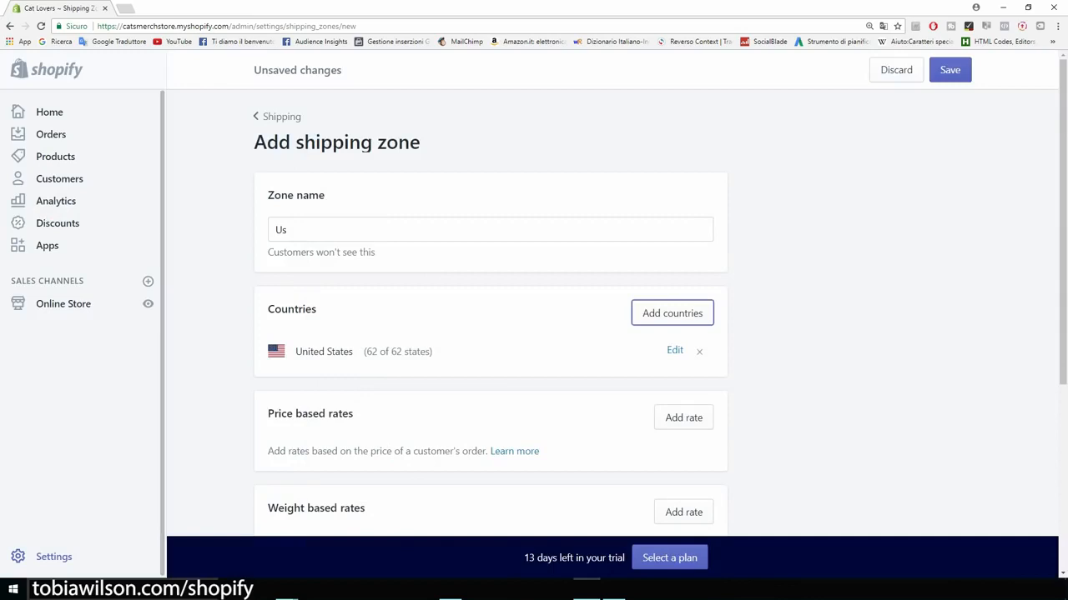
scroll(533, 317, down, 2)
scroll(534, 317, up, 1)
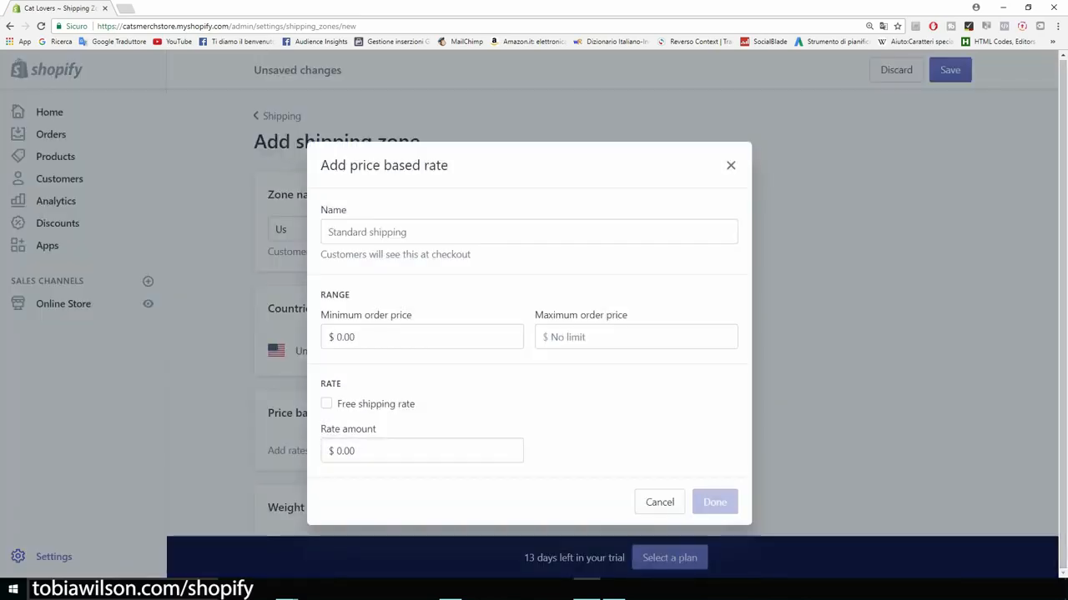
Step: Add a free shipping rate named 'US Shipping' to the Us zone
click(326, 404)
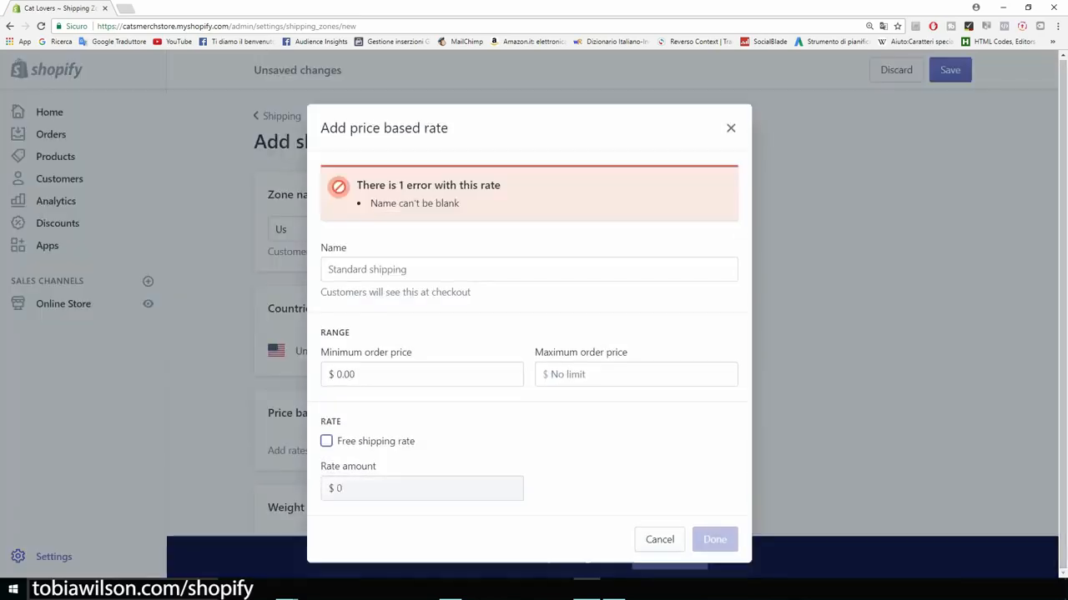
click(529, 269)
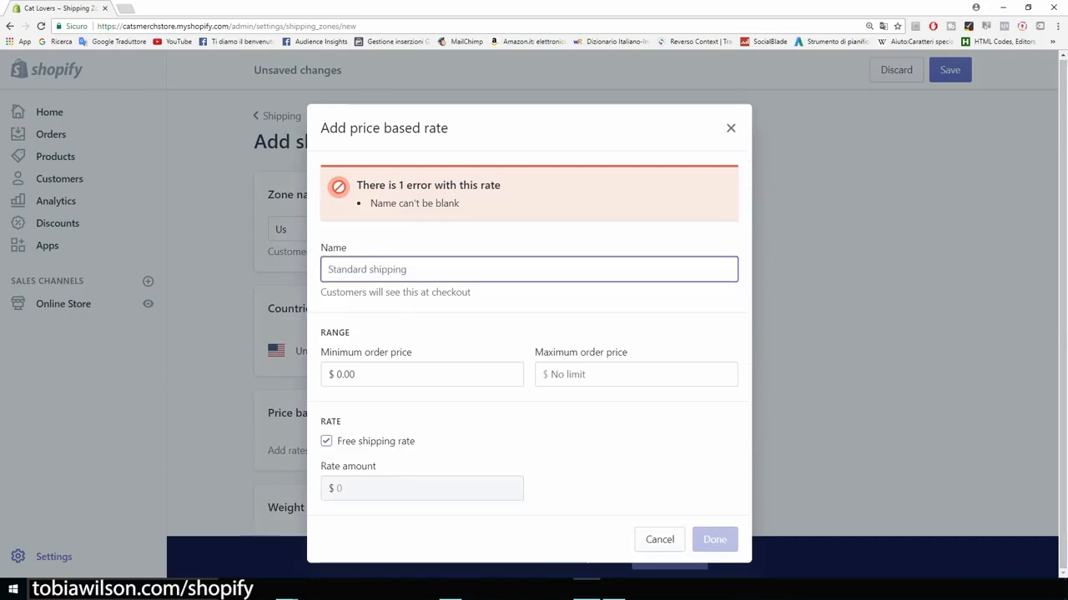
text(U)
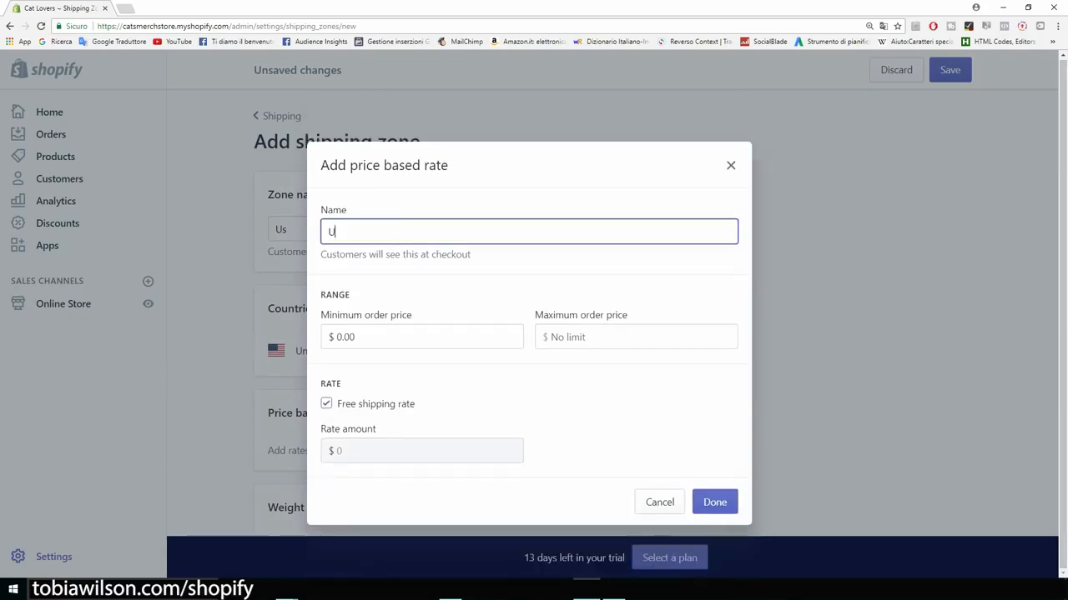
key(BackSpace)
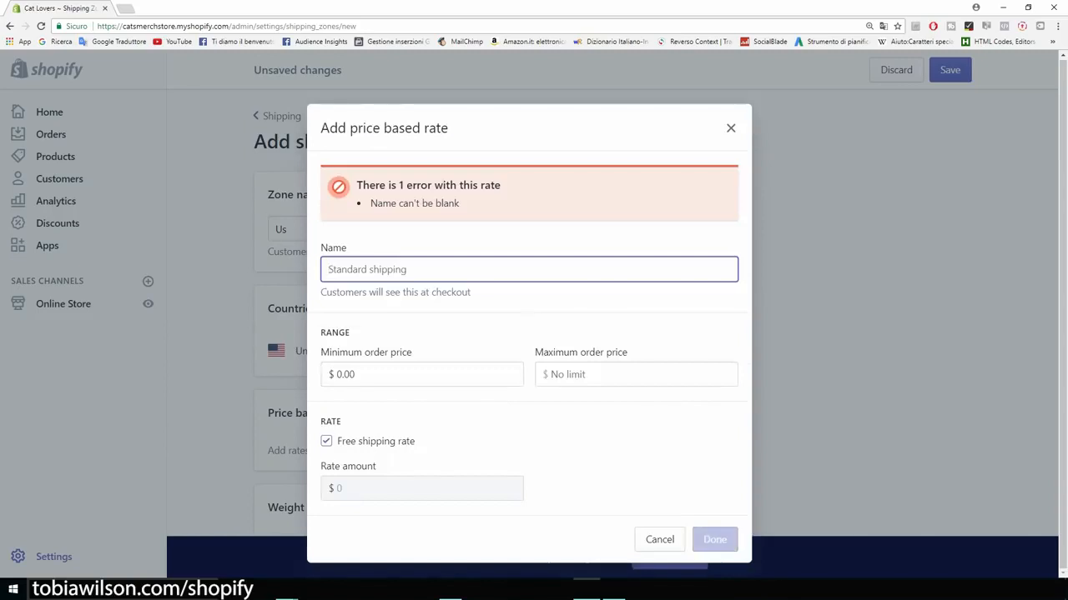
text(US Shipping)
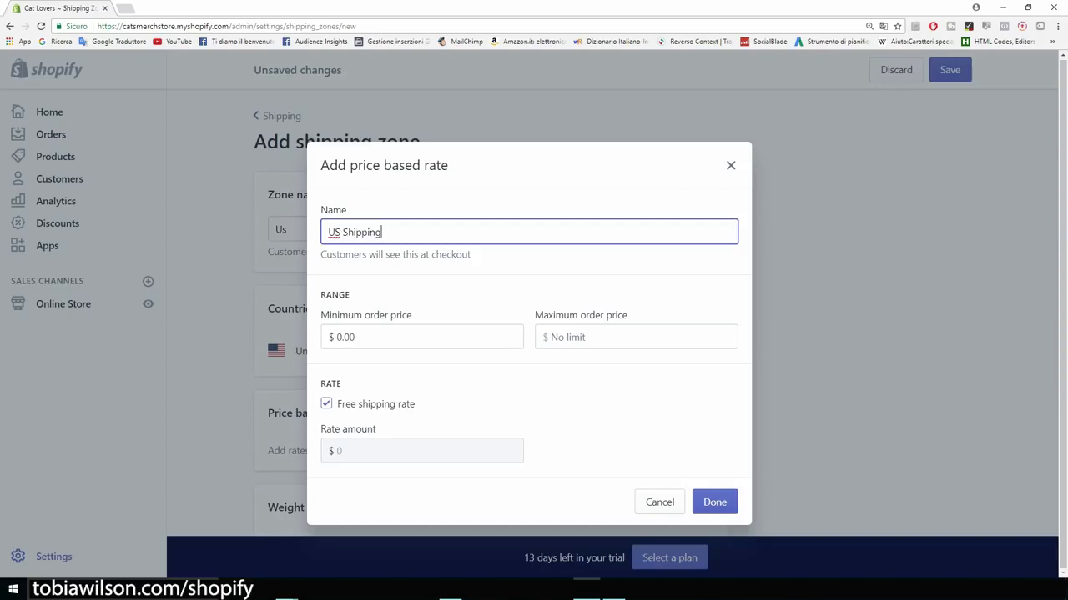
click(715, 502)
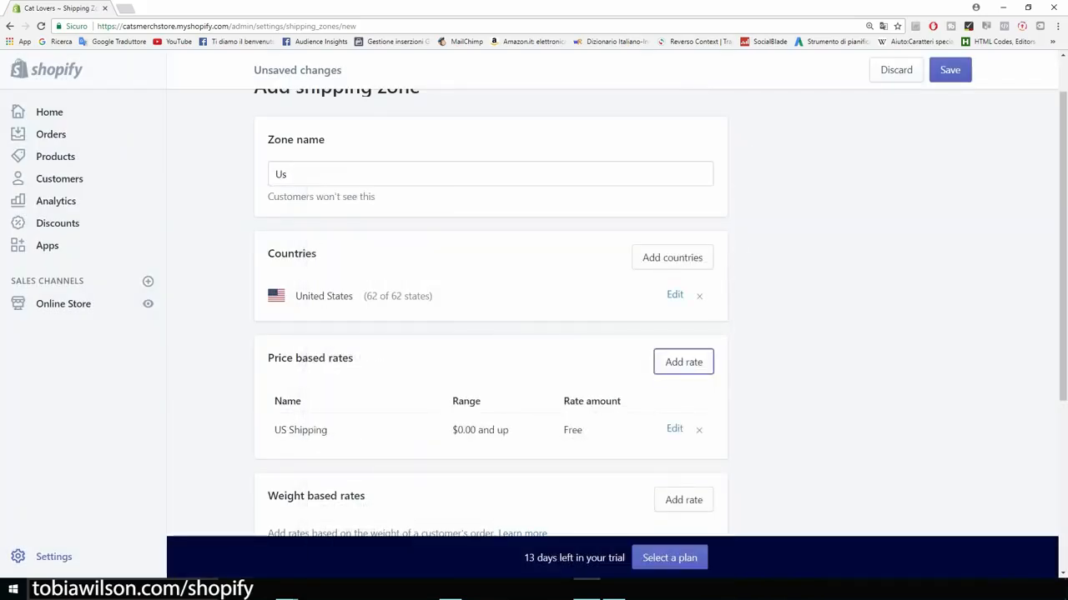
scroll(533, 313, down, 3)
scroll(534, 313, up, 2)
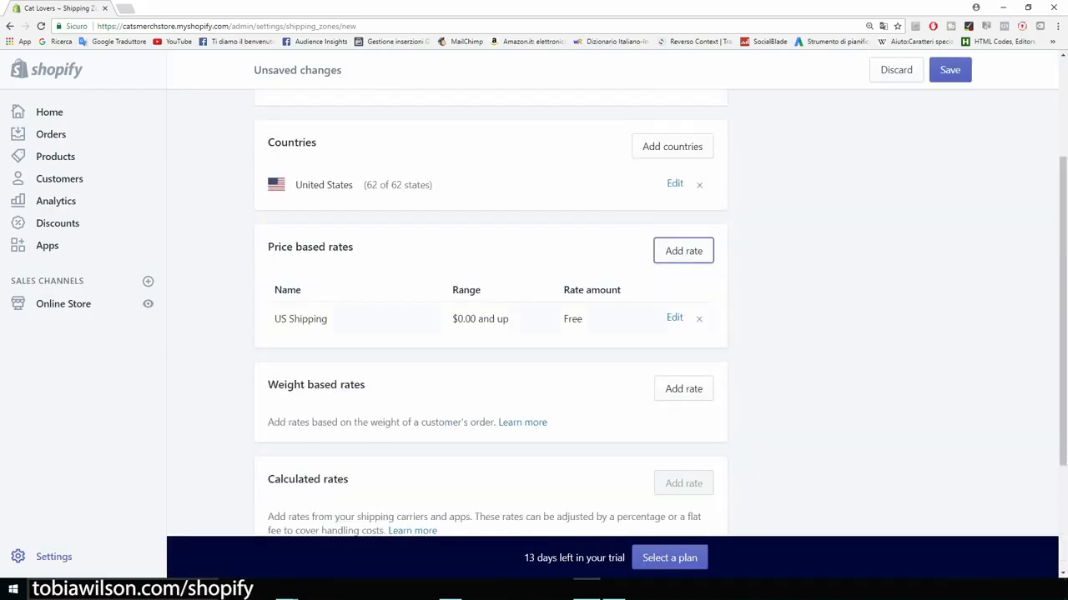
scroll(491, 334, up, 2)
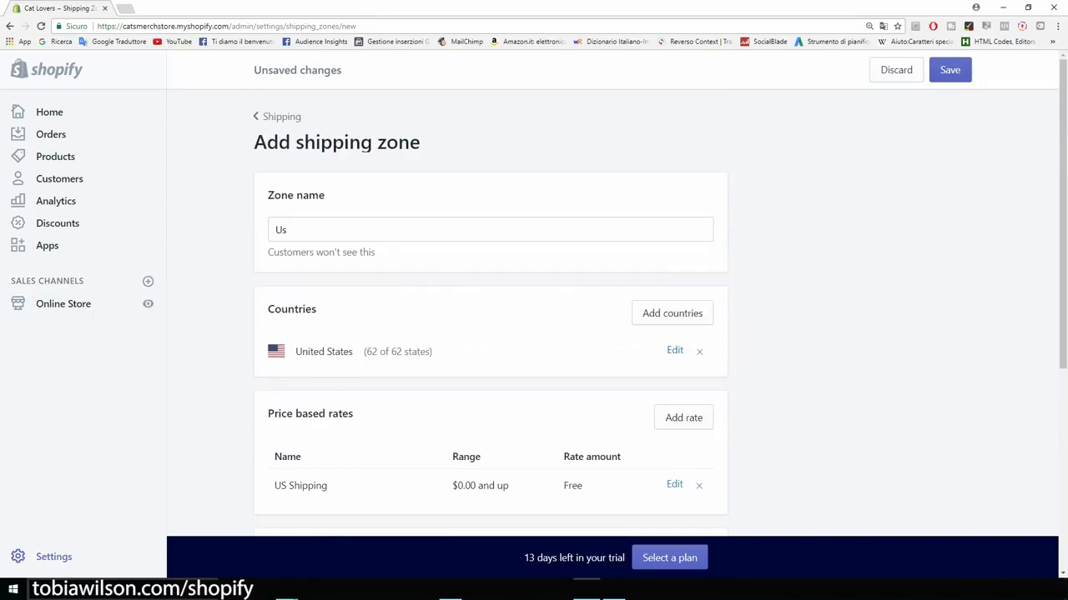
drag(267, 196, 255, 143)
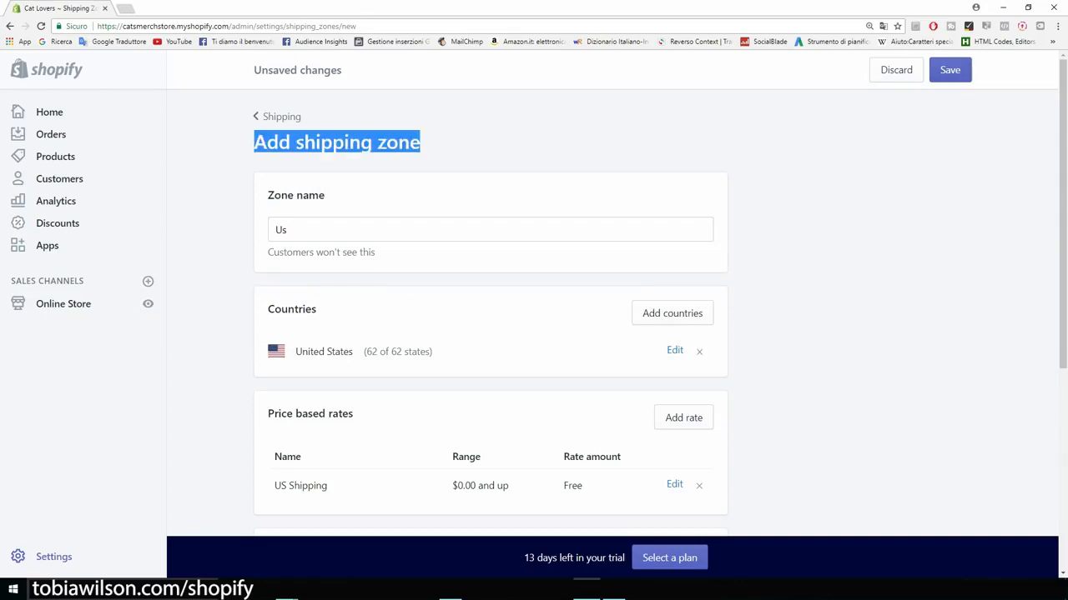
click(254, 143)
Step: Open the AliExpress paw bracelet product page in a new tab
key(ctrl+t)
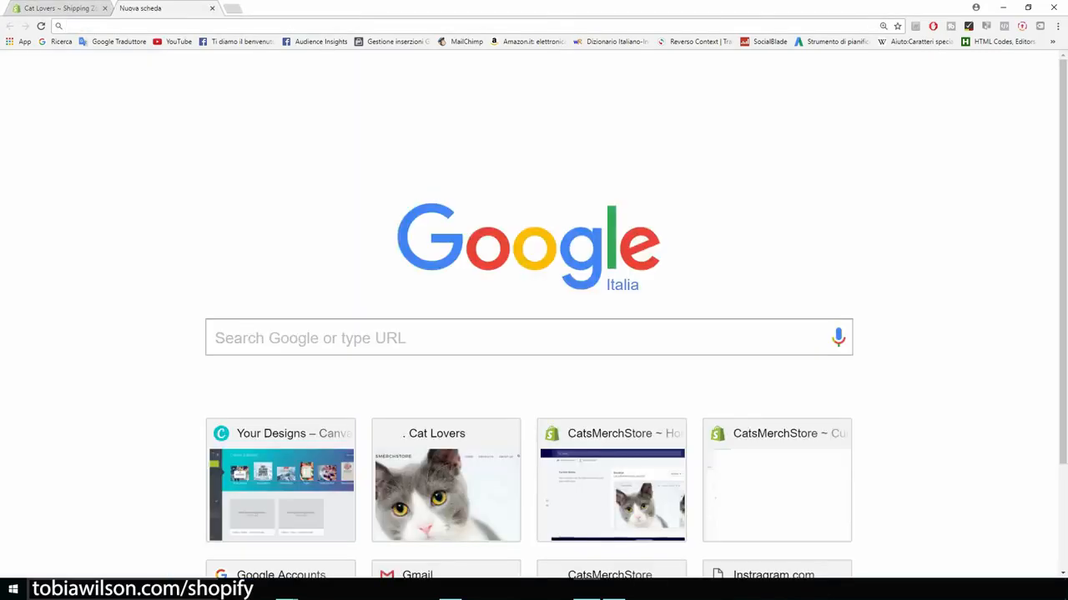
key(ctrl+v)
key(Return)
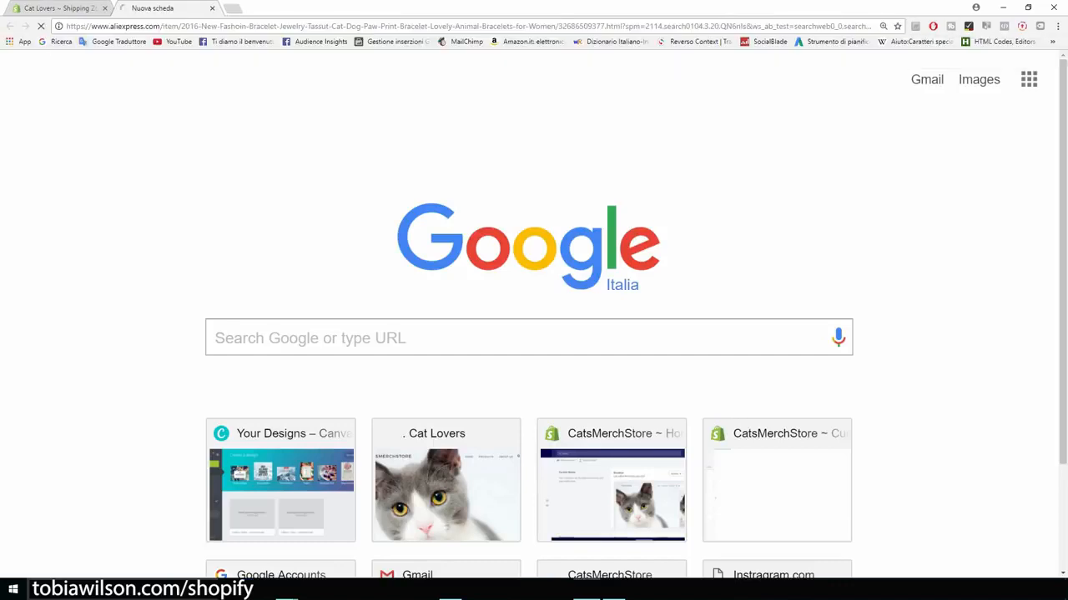
scroll(534, 334, down, 3)
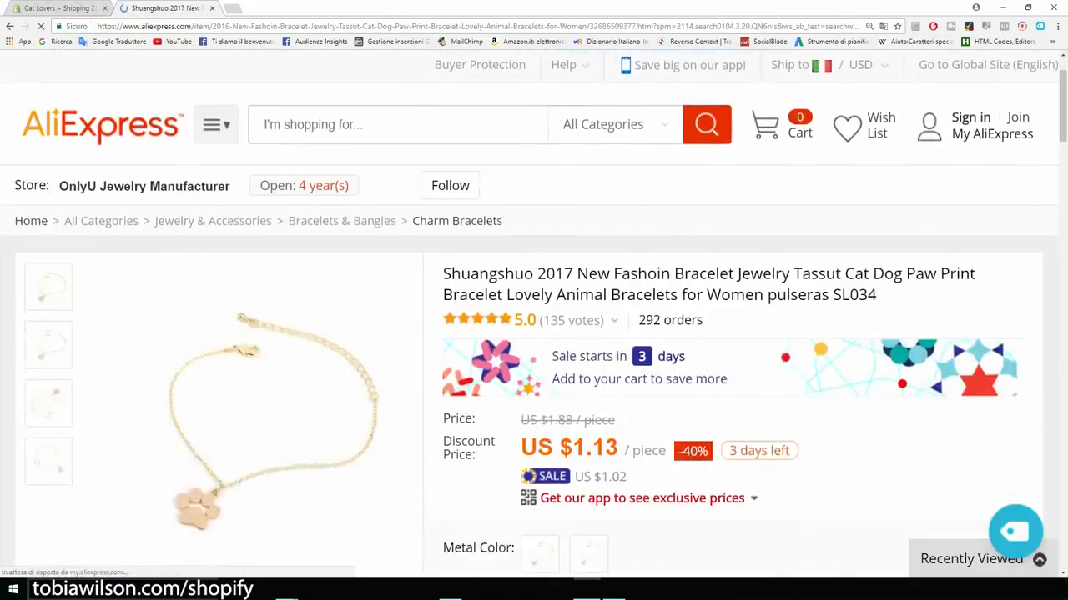
Step: Compare the discounted $1.13 and original $1.88 prices, then return to the Shopify shipping tab
drag(443, 259, 618, 250)
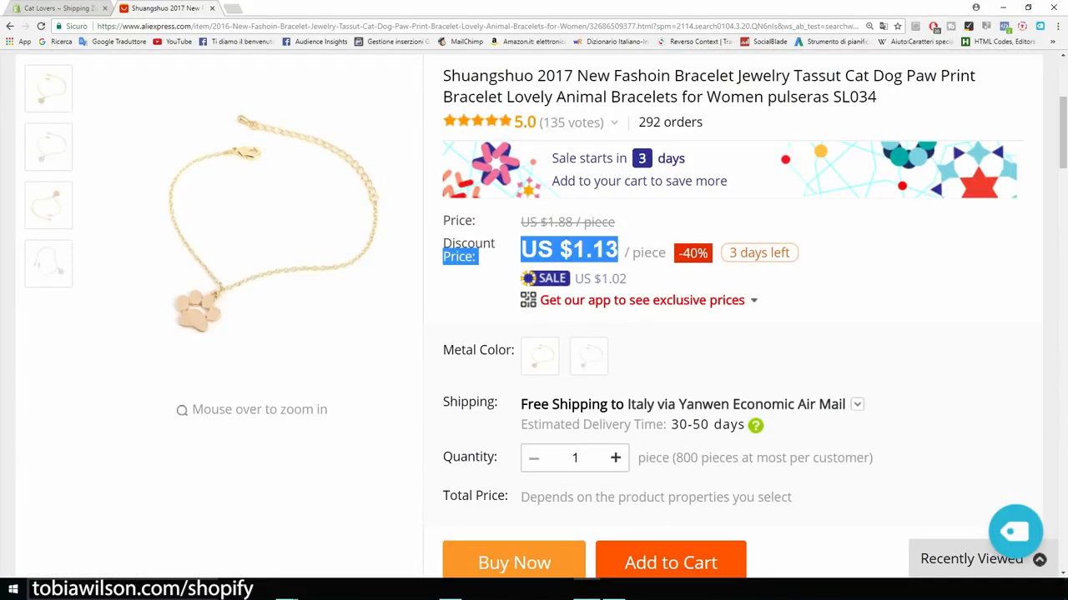
click(638, 267)
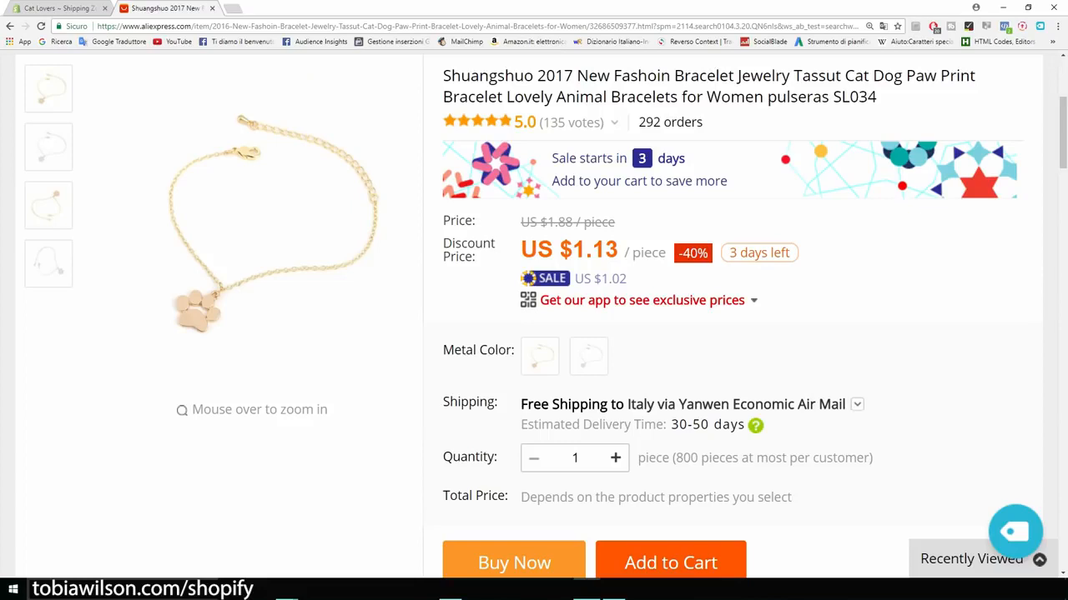
drag(616, 222, 520, 222)
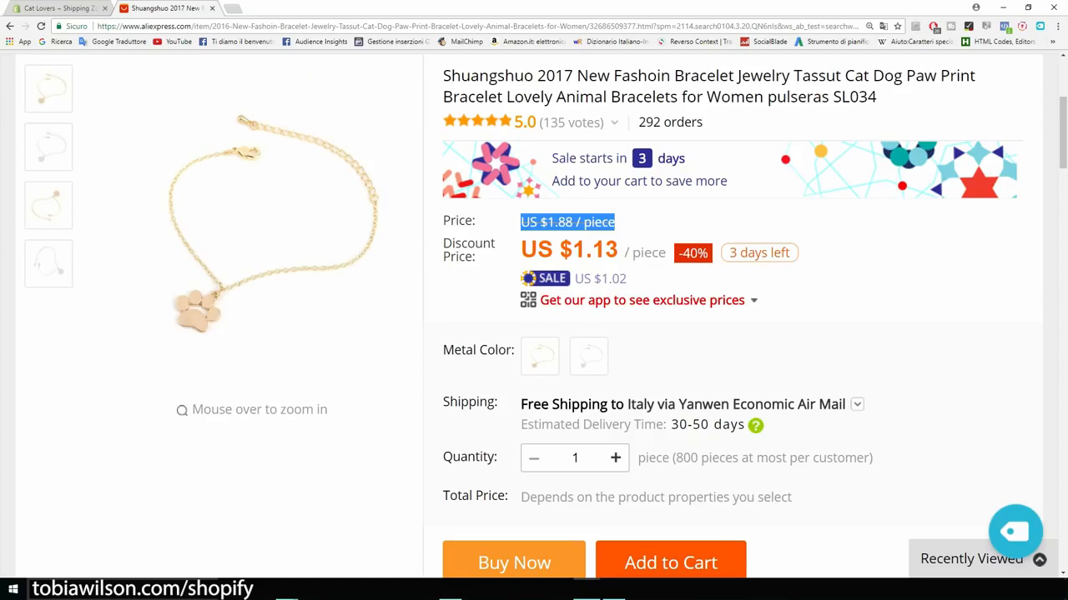
click(615, 223)
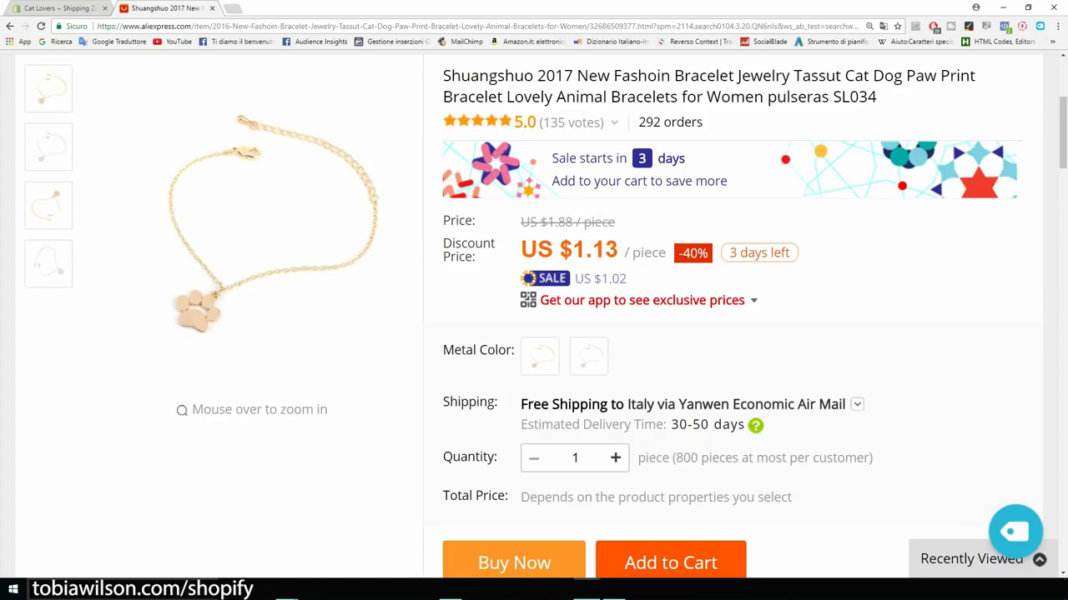
click(55, 8)
scroll(534, 334, down, 3)
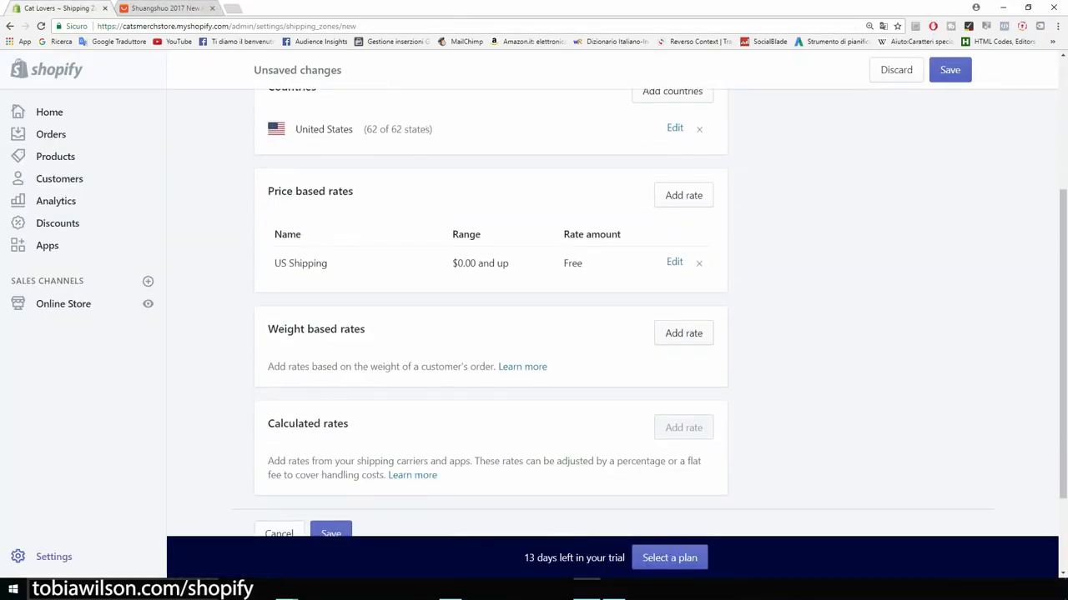
click(683, 334)
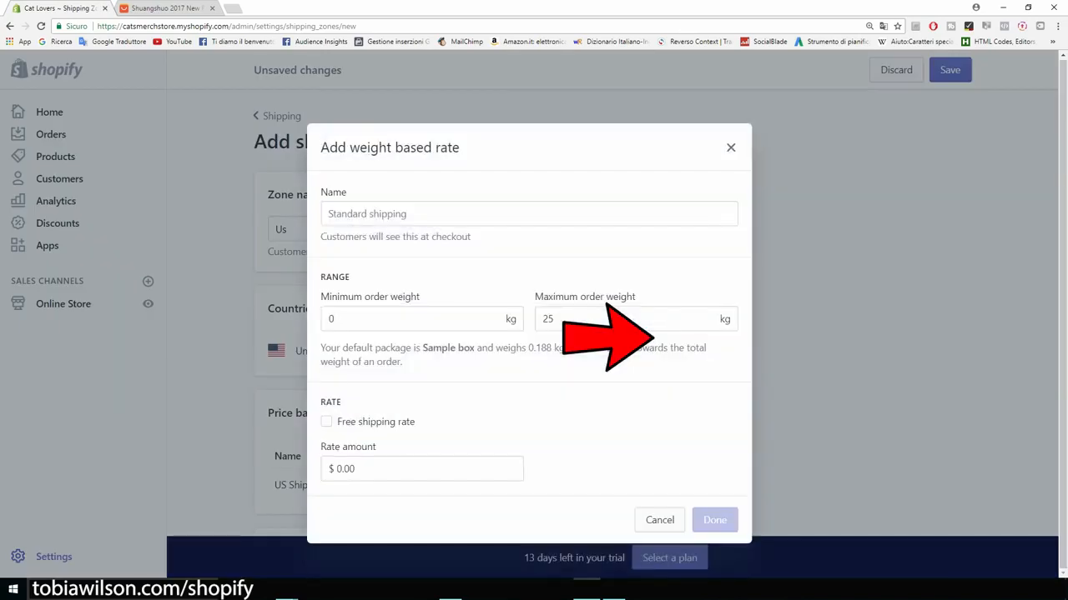
click(359, 319)
drag(351, 320, 325, 319)
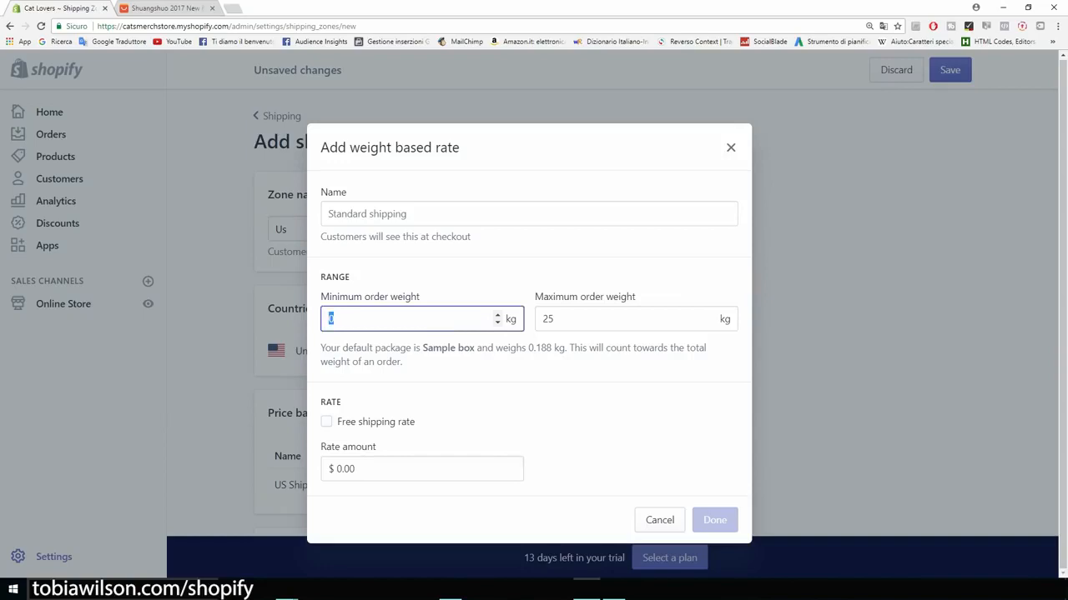
text(1)
key(Return)
key(Tab)
text(1)
click(367, 261)
text(Free plus shipping)
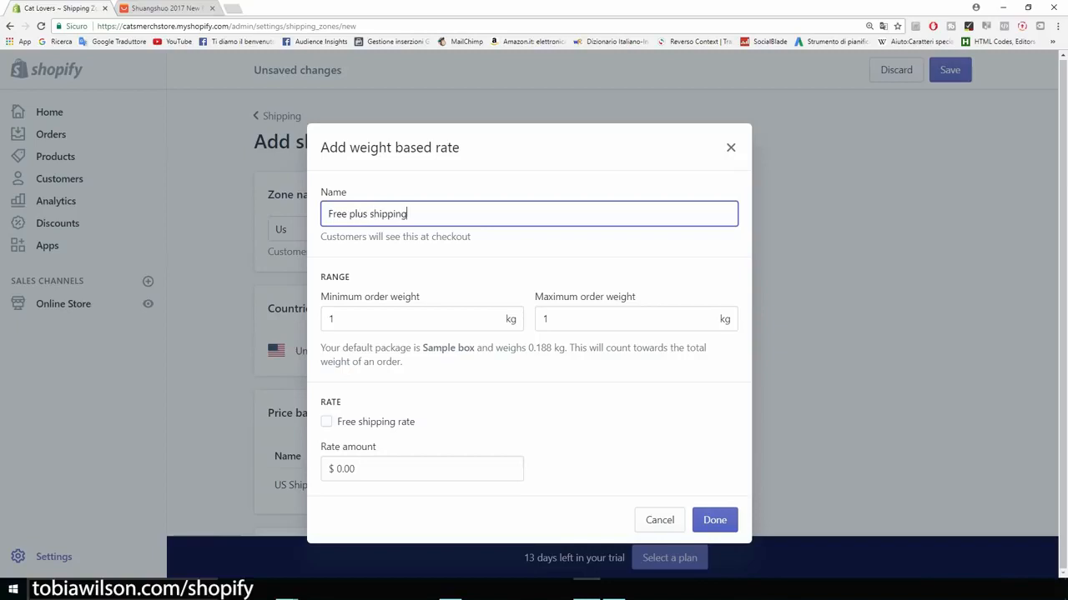
click(375, 469)
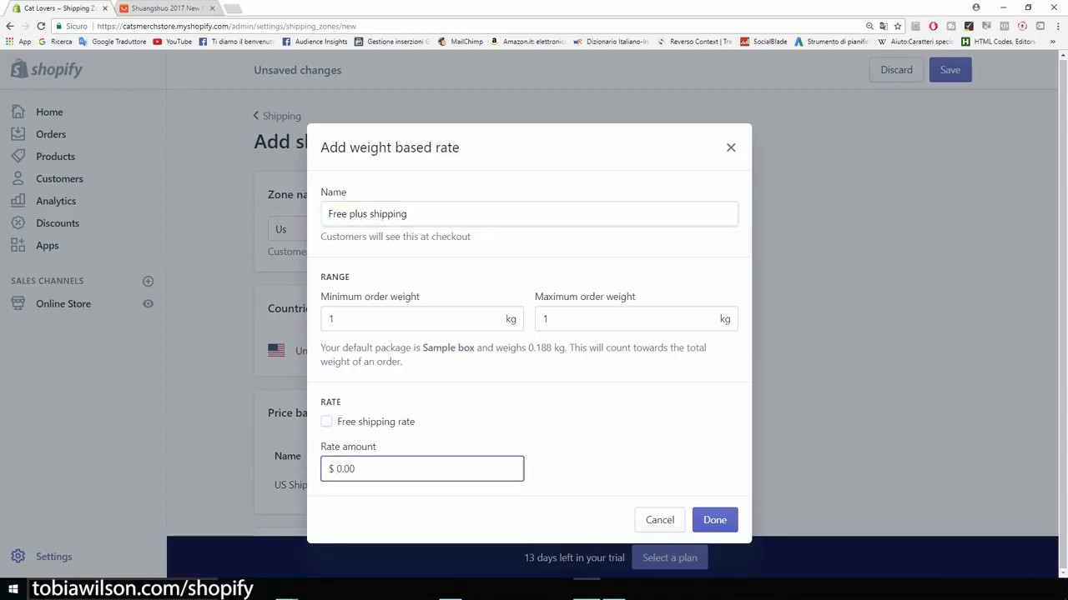
key(Delete)
text(5)
click(601, 450)
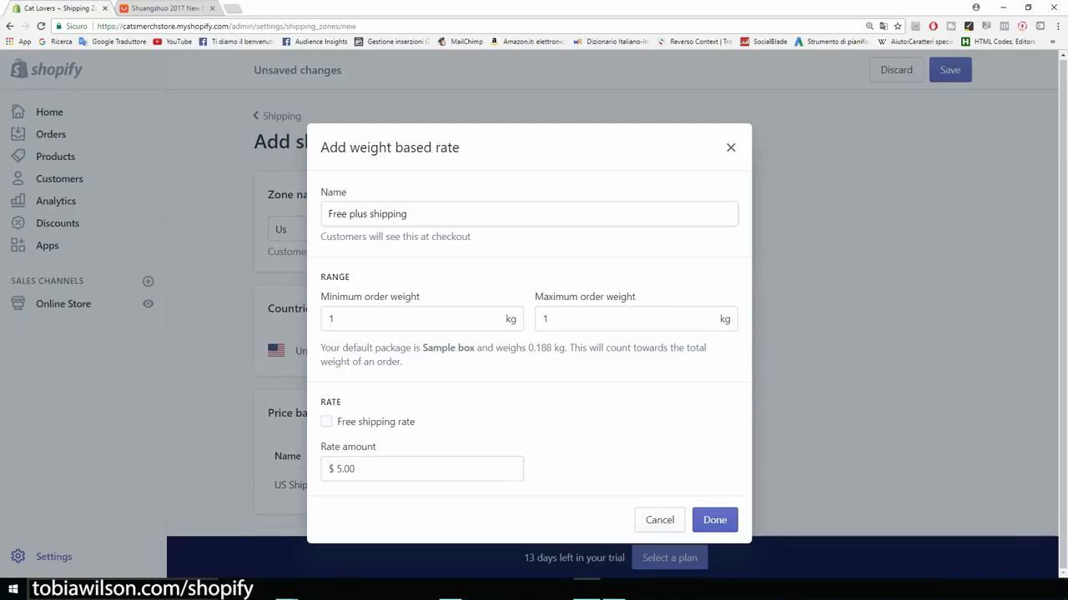
key(Escape)
scroll(491, 312, up, 3)
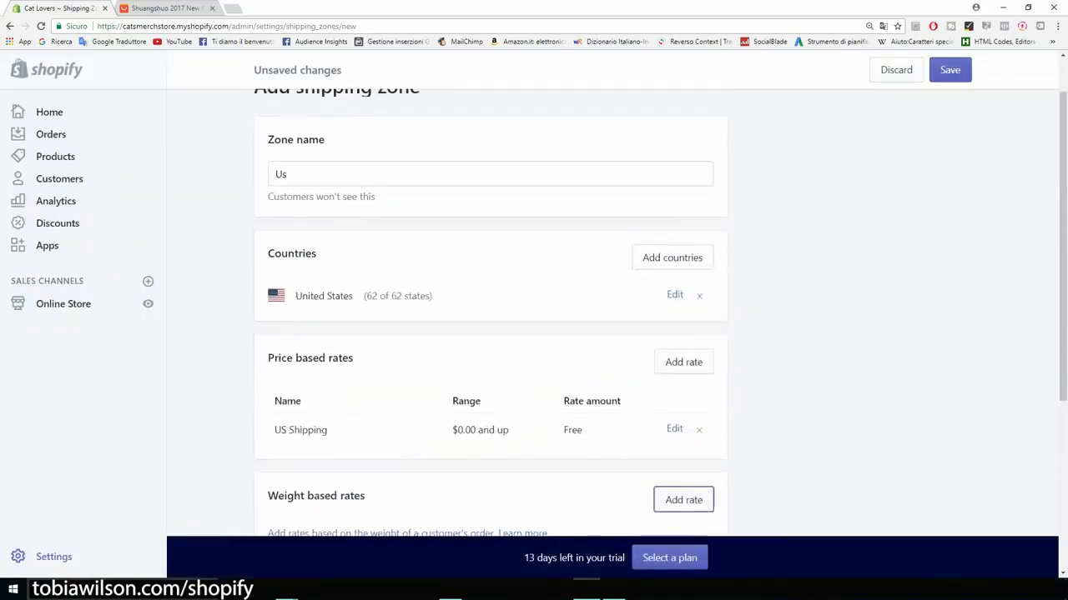
scroll(490, 313, up, 1)
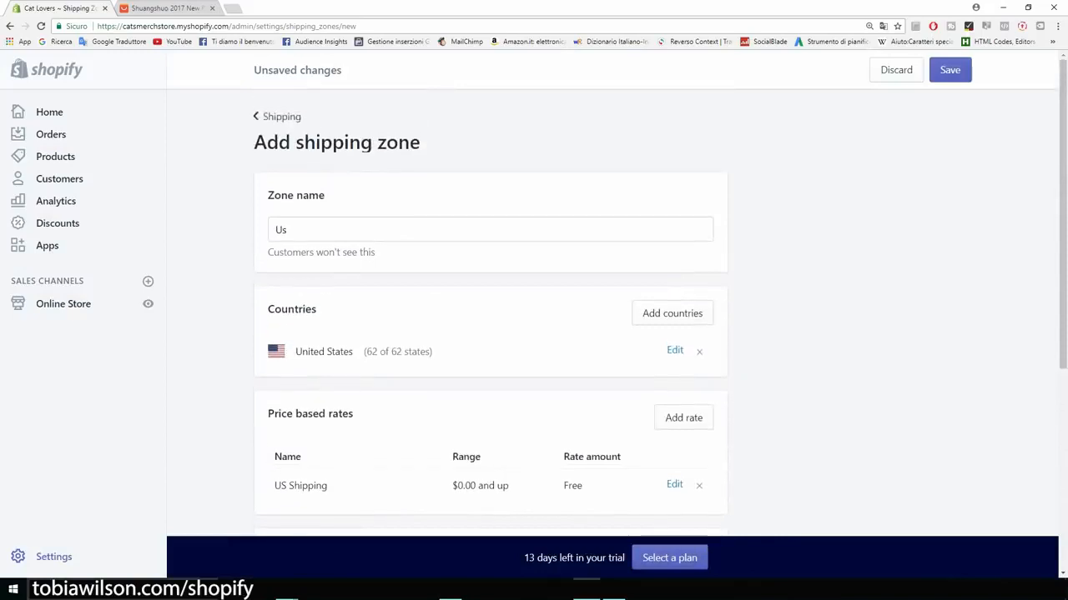
Step: Save the new Us shipping zone and go to the Settings overview
click(281, 117)
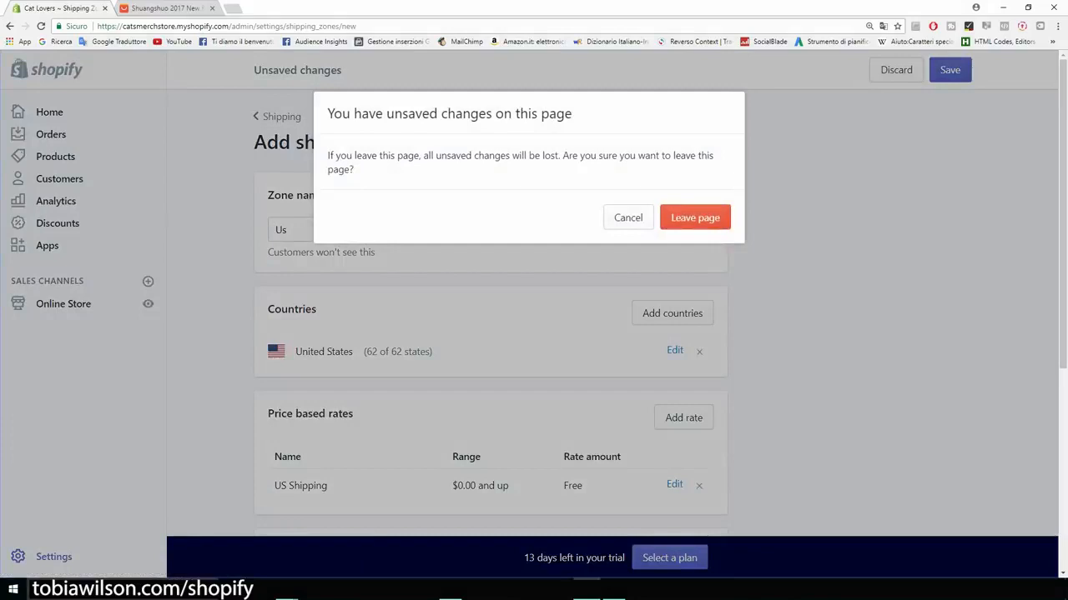
click(628, 218)
click(950, 70)
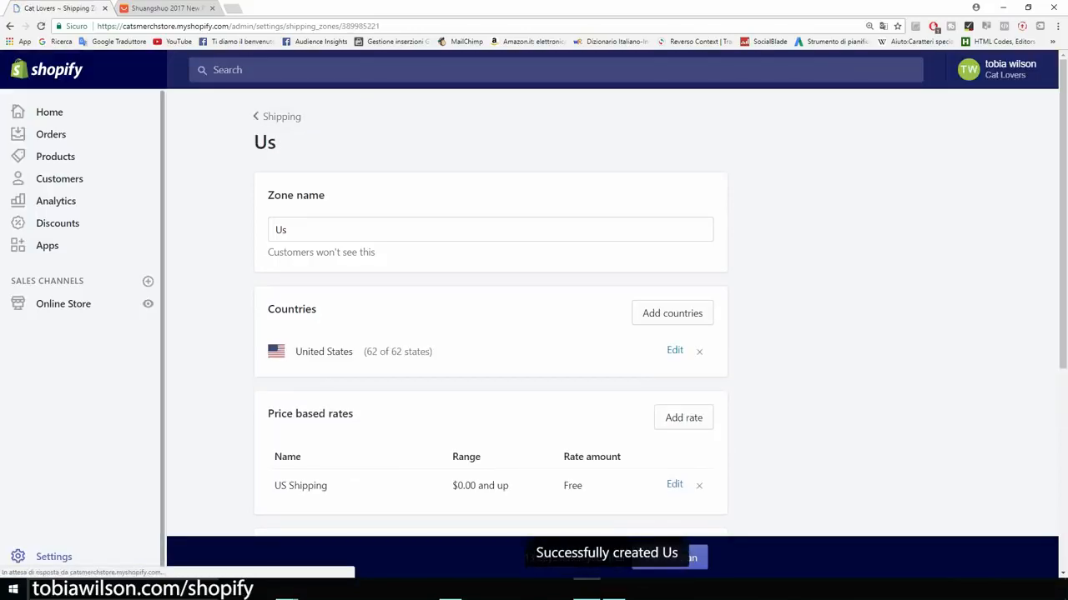
click(54, 557)
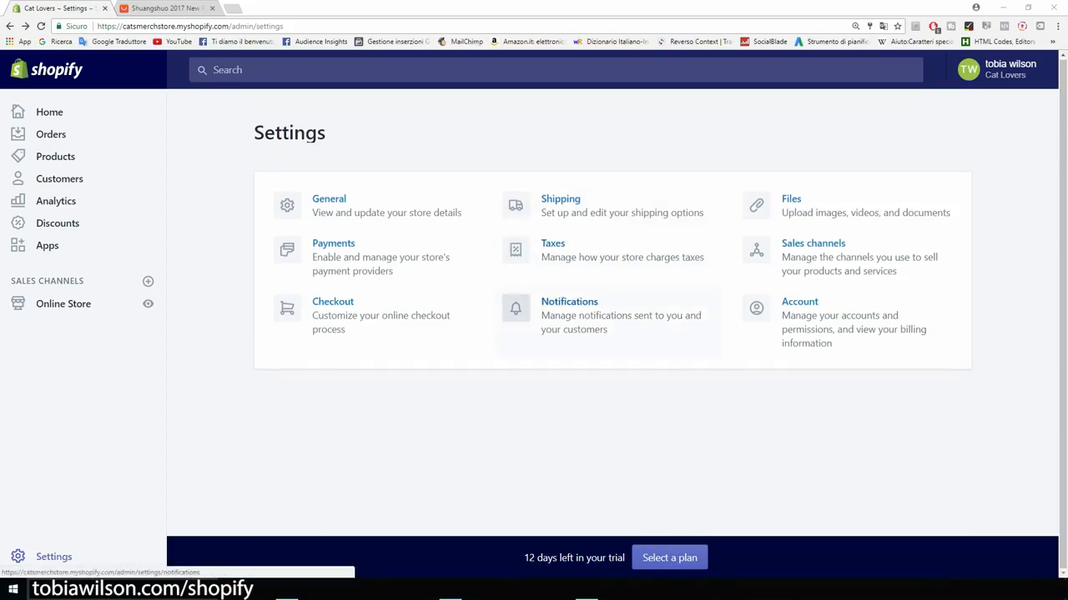
click(569, 303)
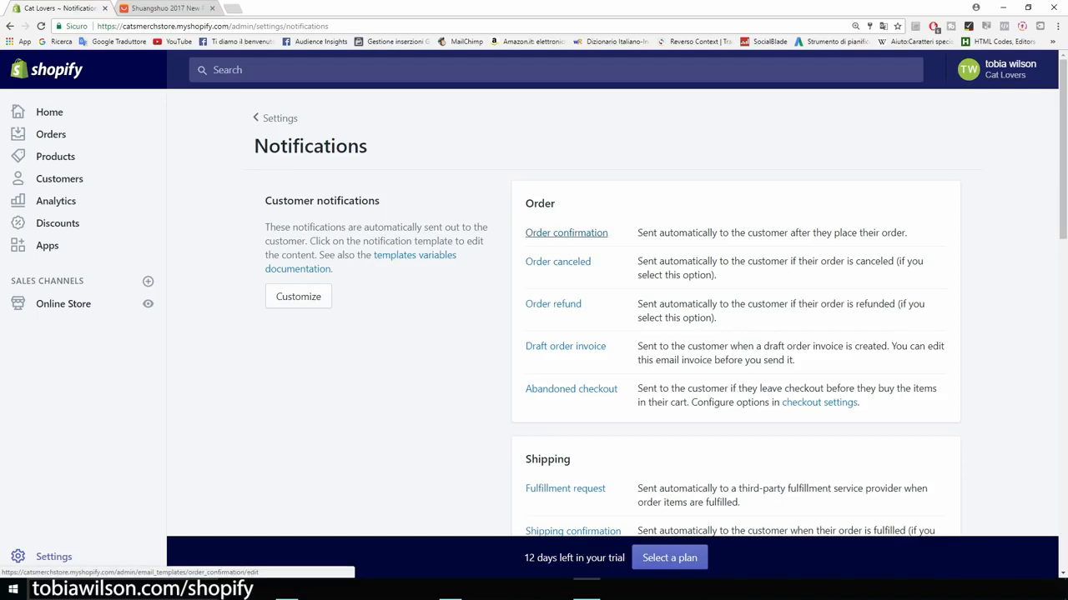
scroll(566, 233, down, 2)
scroll(567, 233, up, 1)
scroll(566, 232, down, 3)
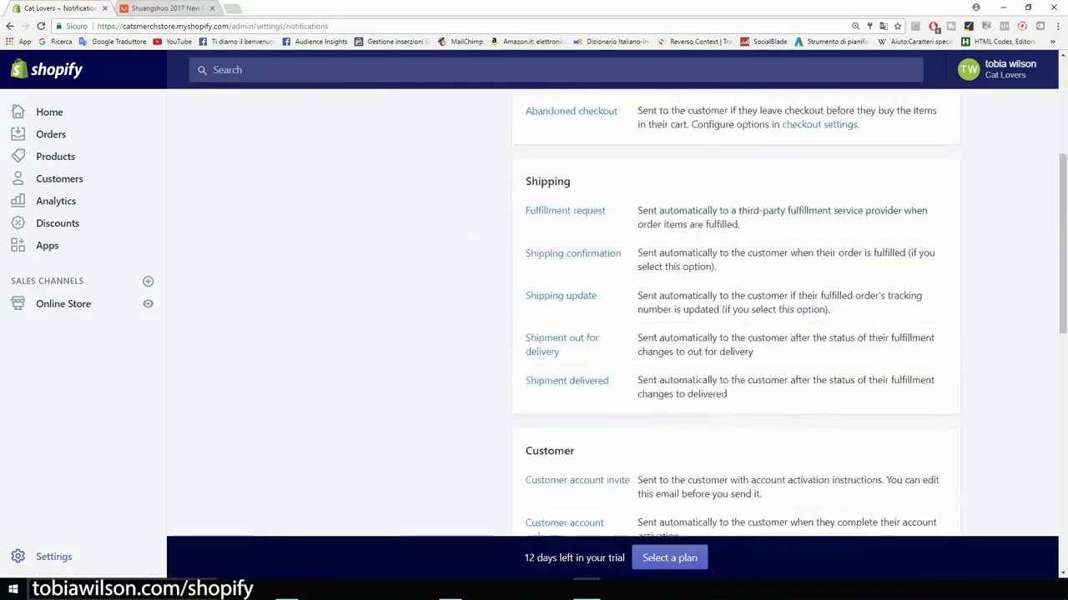
scroll(567, 233, down, 8)
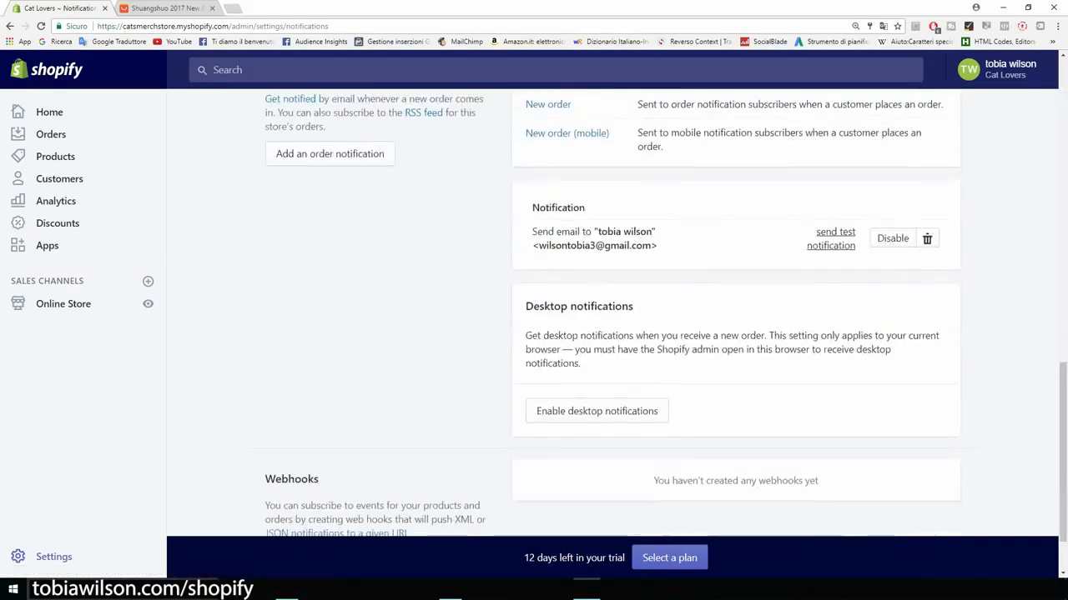
scroll(566, 317, down, 1)
drag(634, 229, 525, 228)
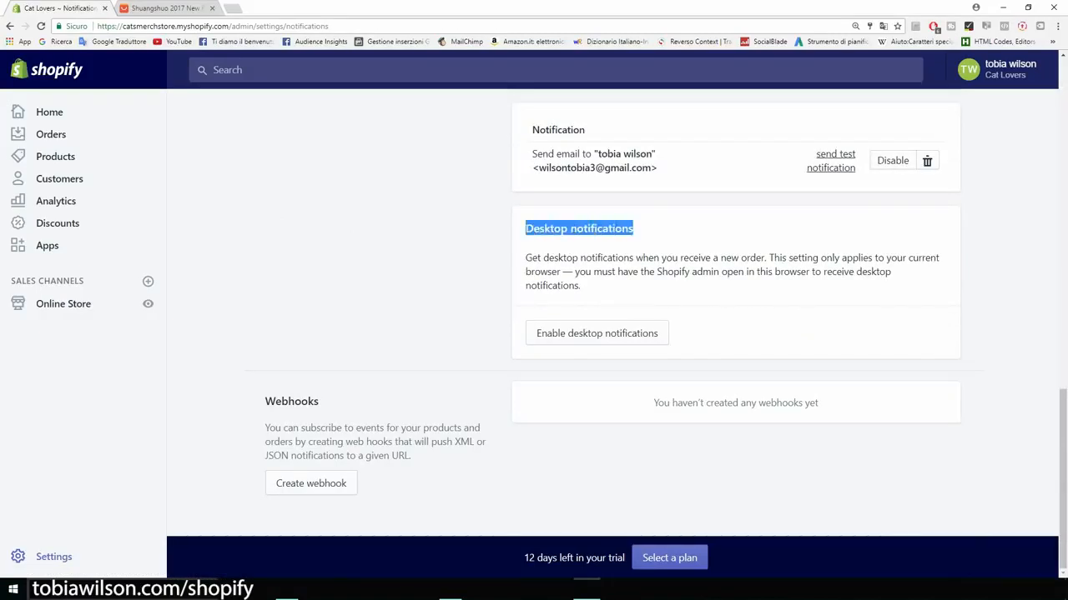
click(547, 237)
scroll(734, 317, up, 12)
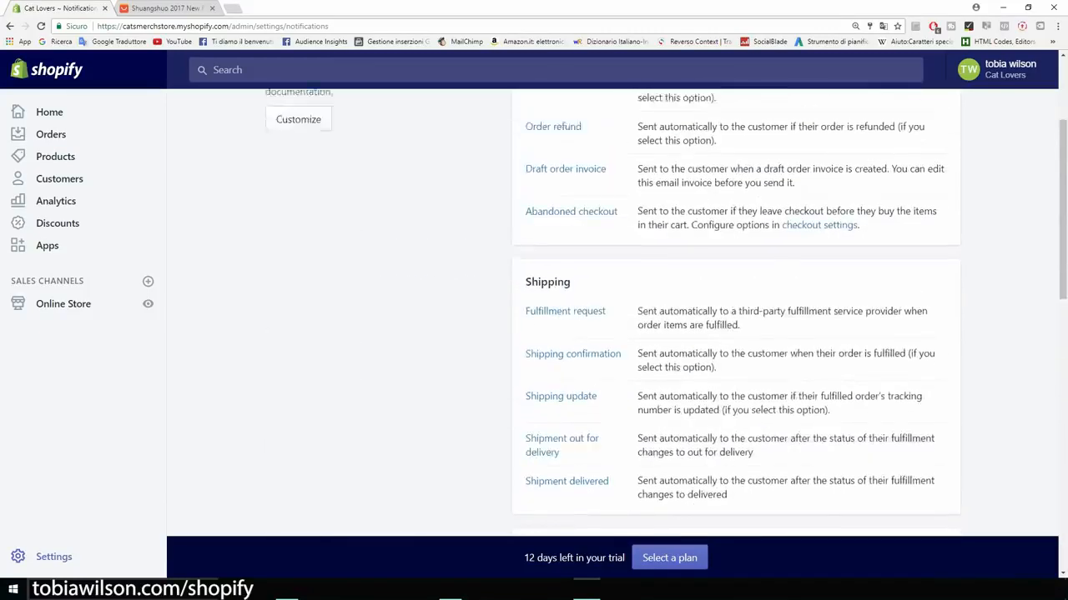
scroll(734, 317, up, 3)
click(53, 556)
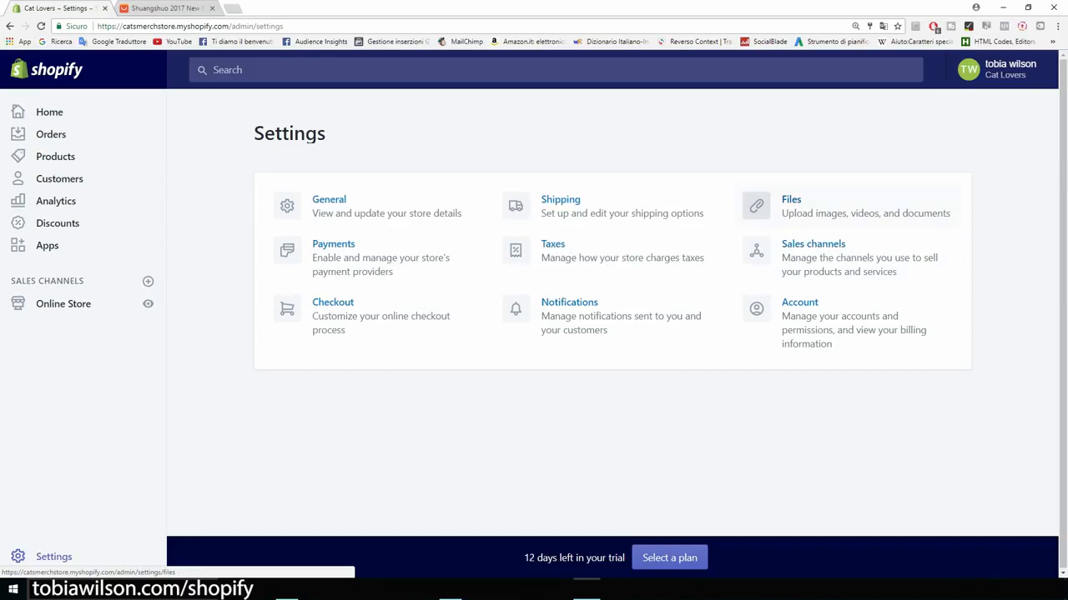
click(813, 244)
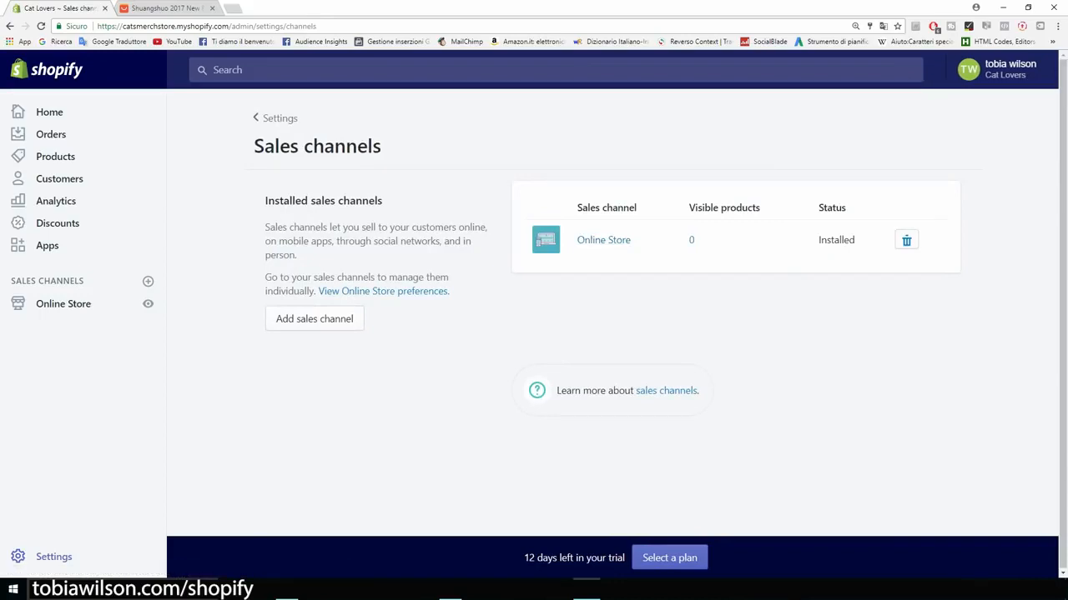
click(10, 26)
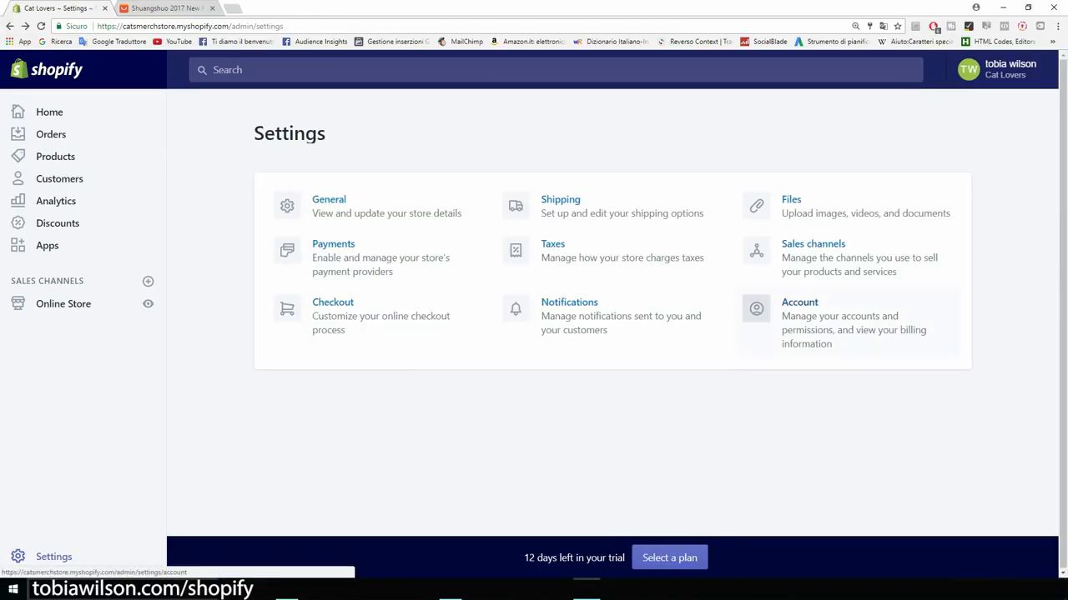
click(799, 302)
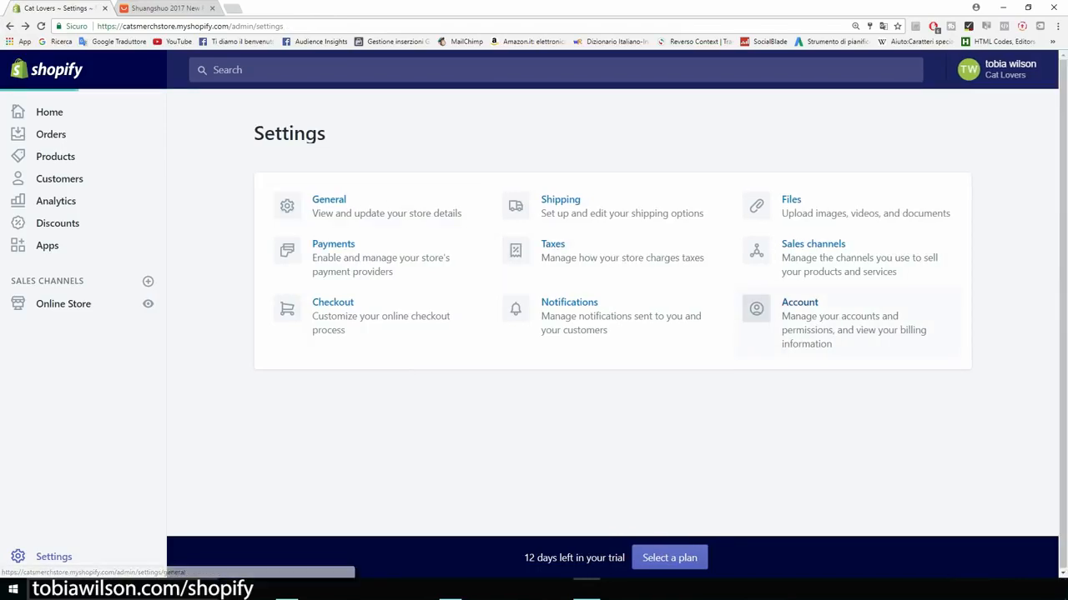
scroll(799, 313, down, 1)
scroll(799, 312, down, 3)
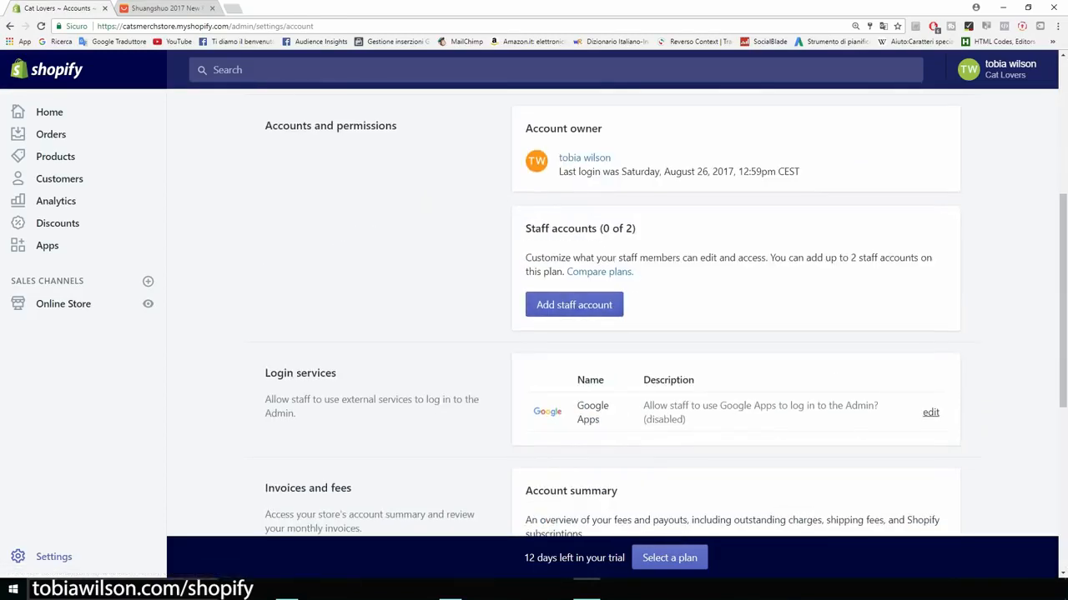
drag(799, 171, 559, 171)
click(576, 174)
click(10, 26)
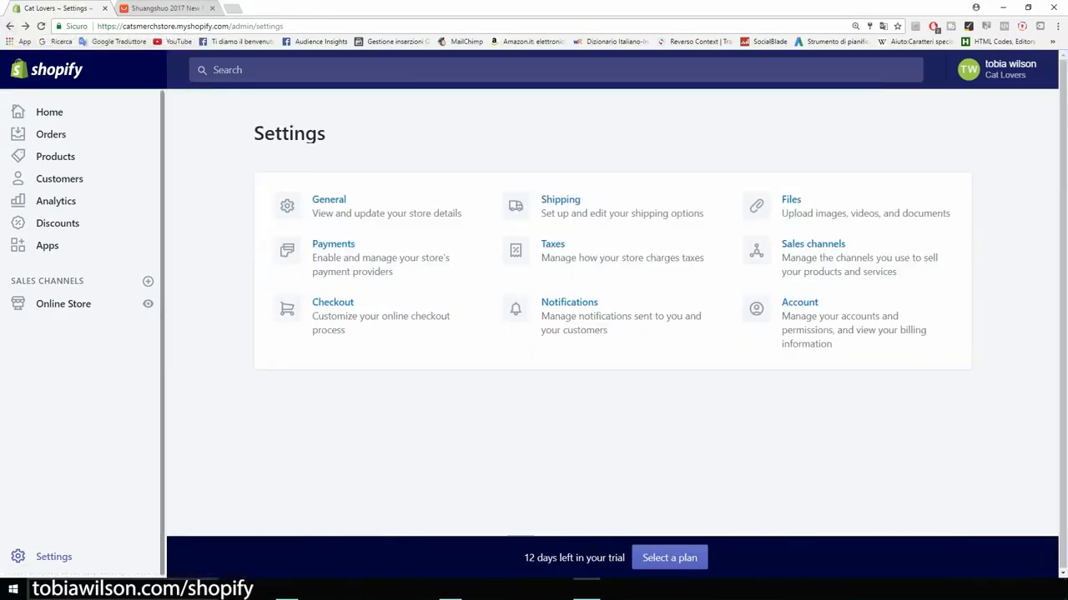
Step: Show the Apps page with Oberlo, Personalized Recommendations and Sales Pop by Beeketing installed
drag(289, 134, 254, 134)
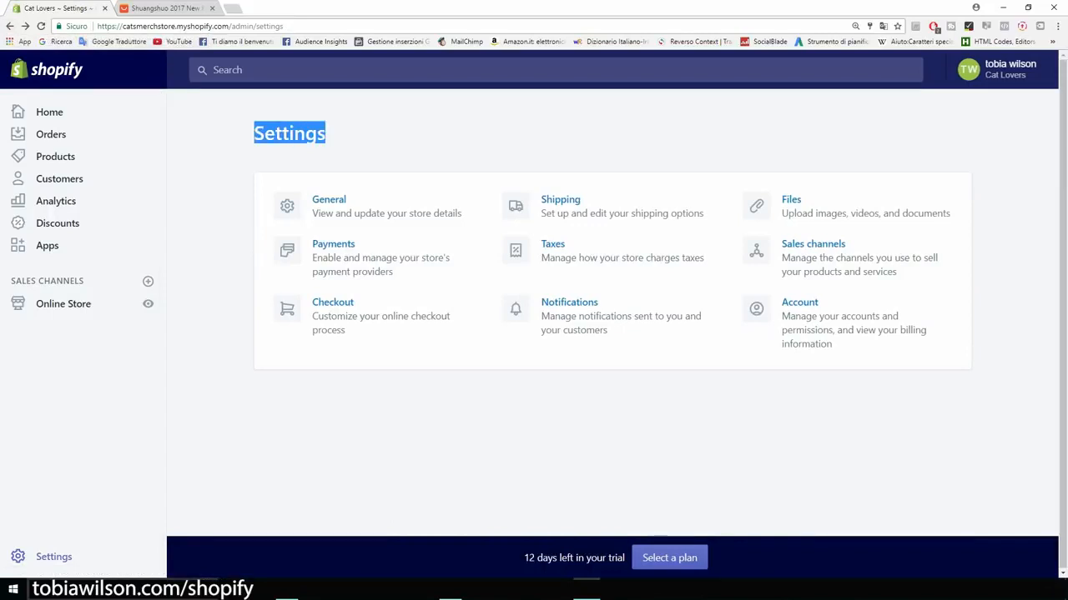
click(253, 135)
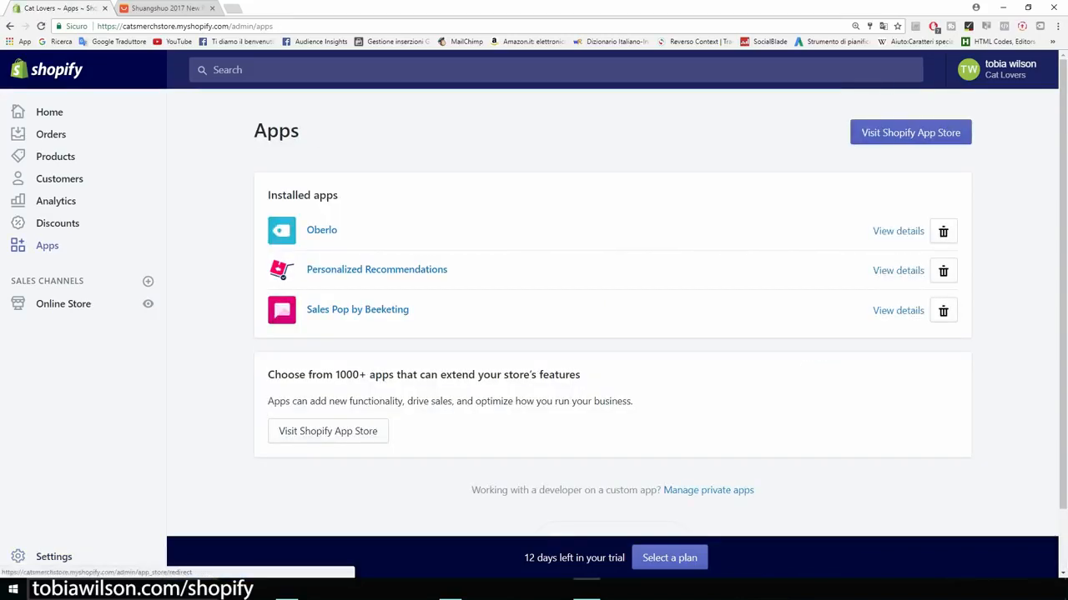
Step: Search the Shopify App Store for 'mailchimp' and choose Get on MailChimp for Shopify
click(910, 132)
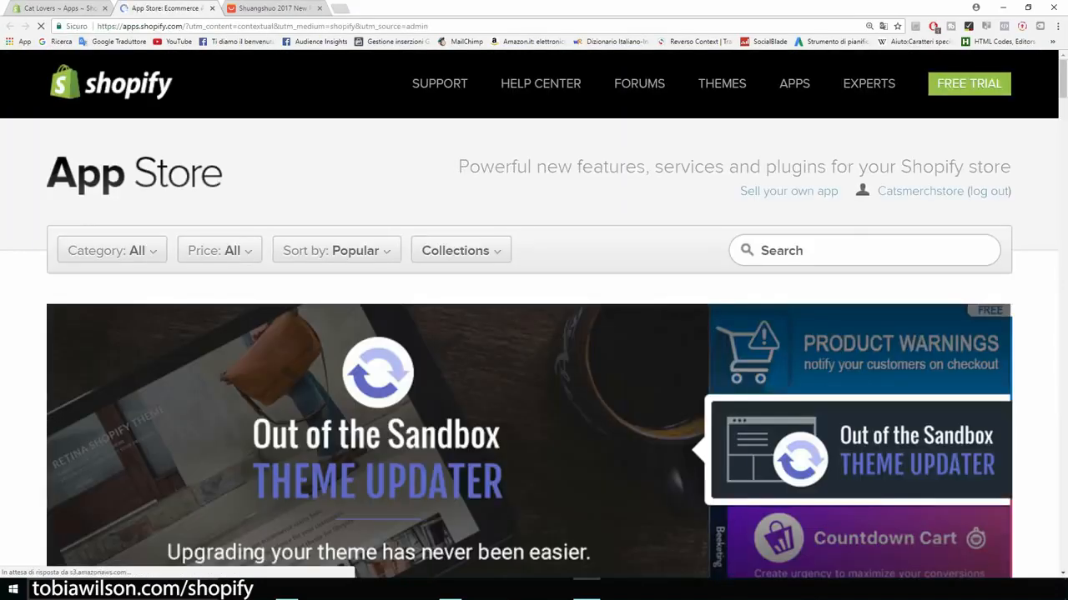
text(mailchimp)
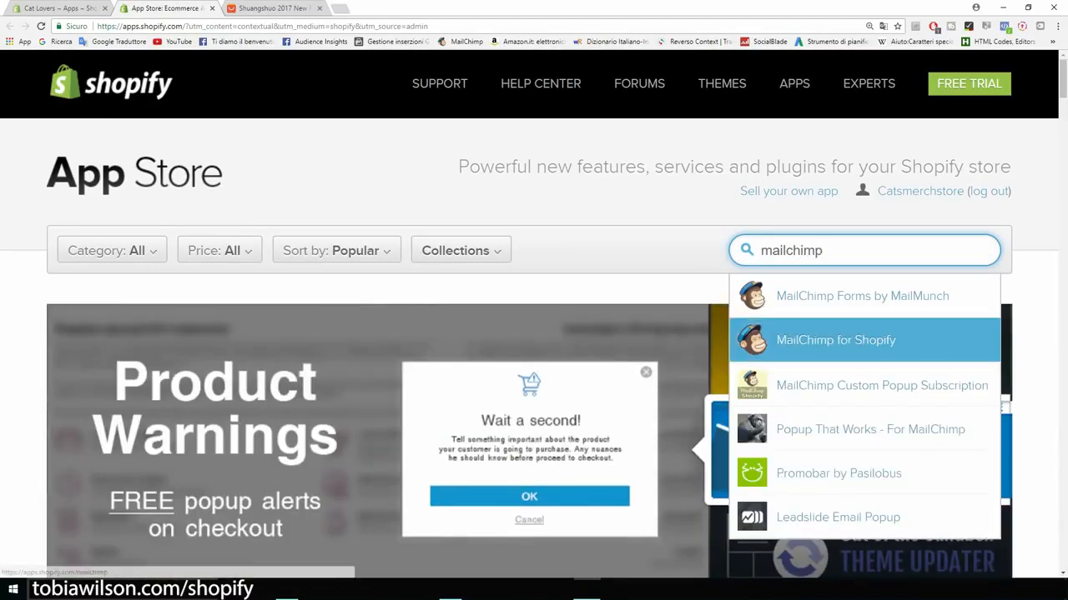
click(836, 340)
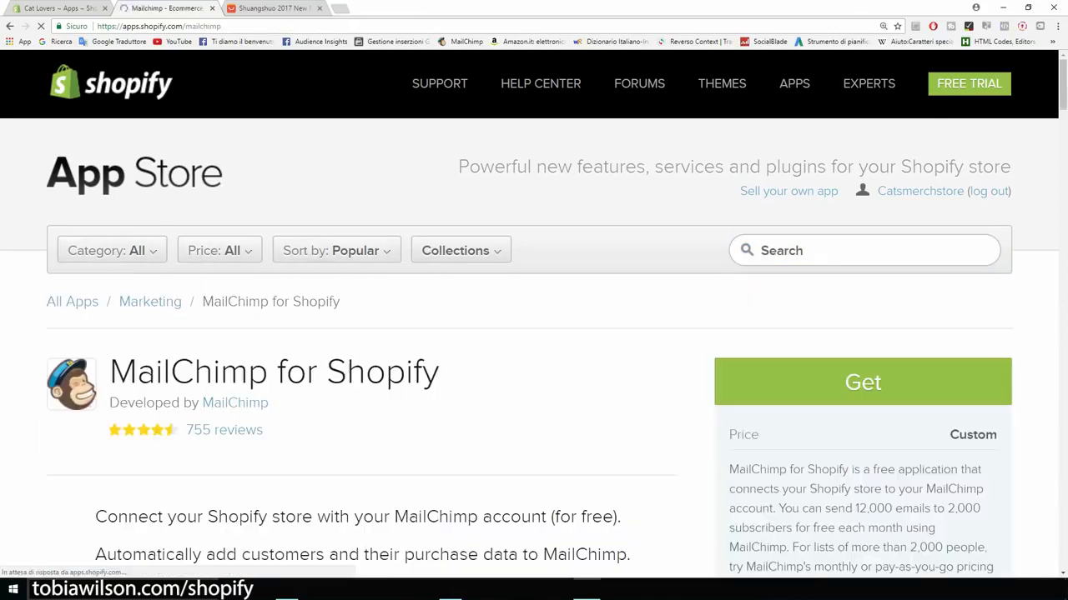
scroll(534, 334, down, 1)
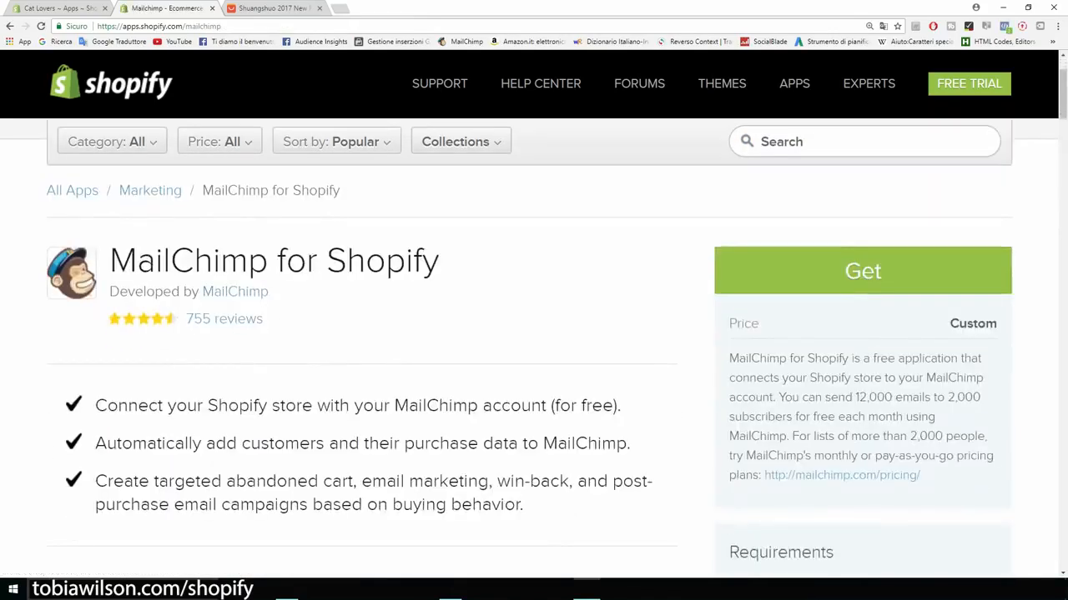
click(862, 271)
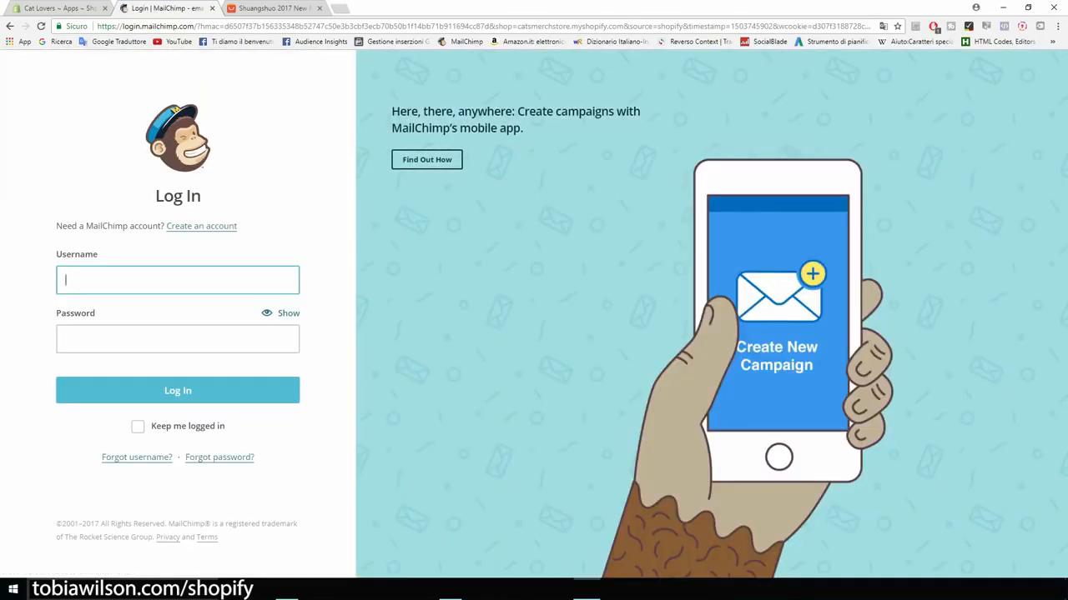
Step: Start a new MailChimp account with the owner's e-mail address and a password
click(201, 226)
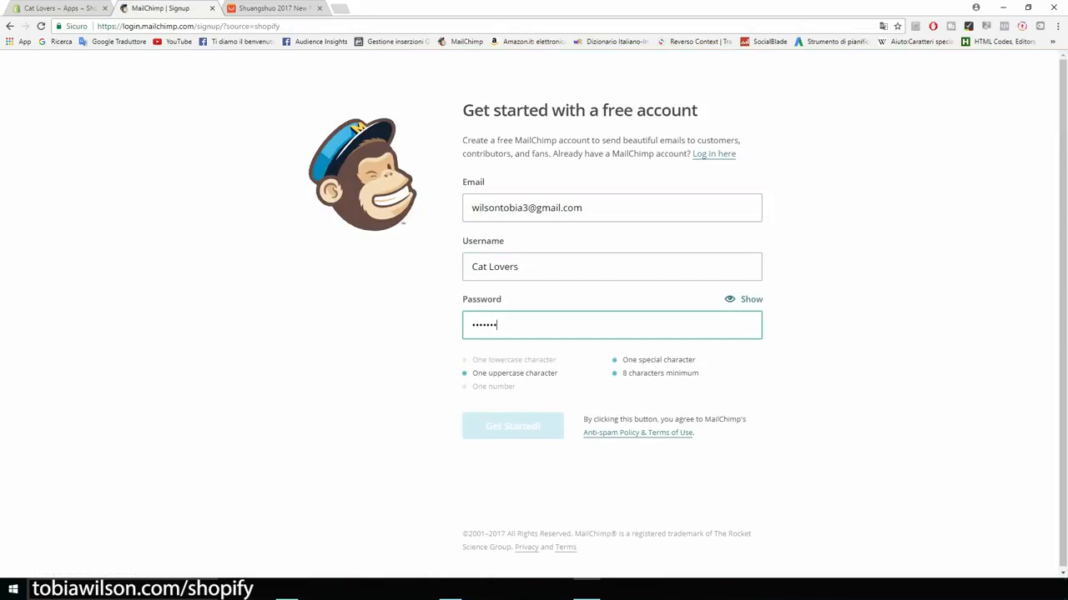
text(•••••••••••)
key(Return)
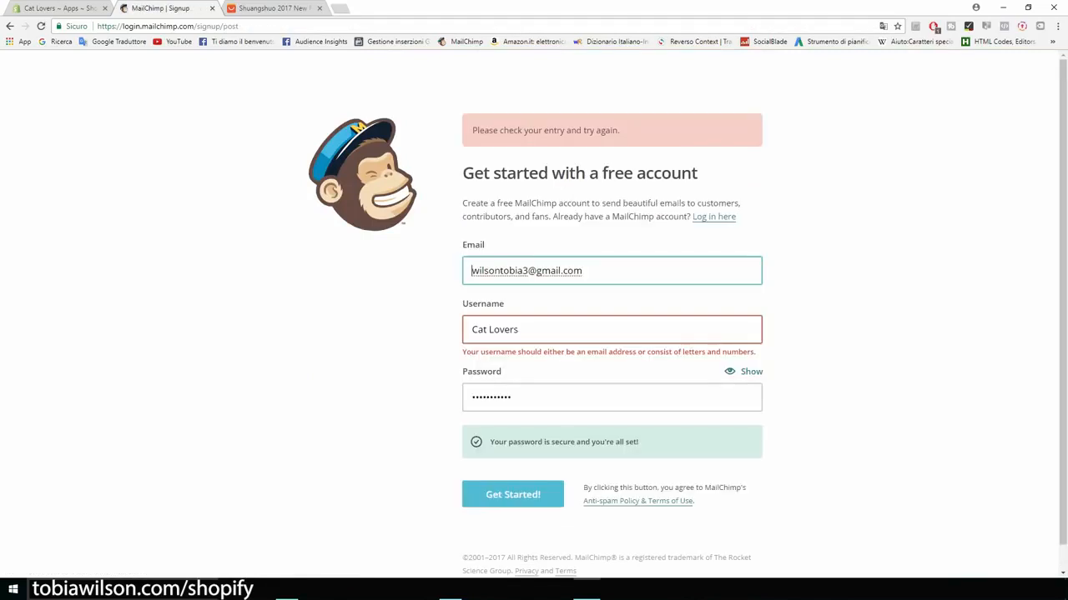
Step: Replace the rejected 'Cat Lovers' username with the copied e-mail address and resubmit
key(Tab)
key(shift+Tab)
key(ctrl+c)
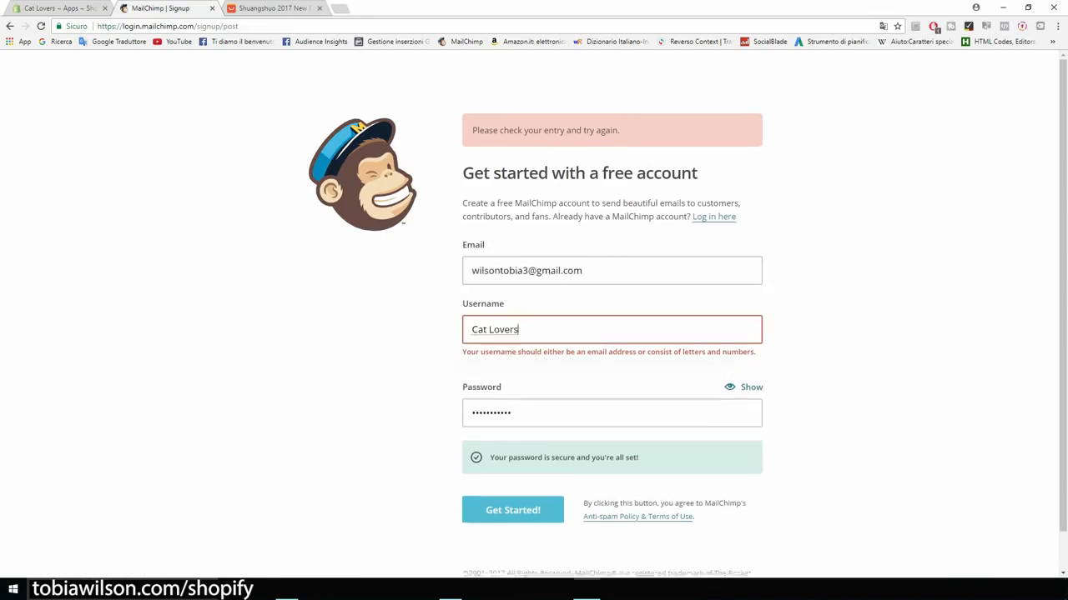
key(Tab)
key(ctrl+v)
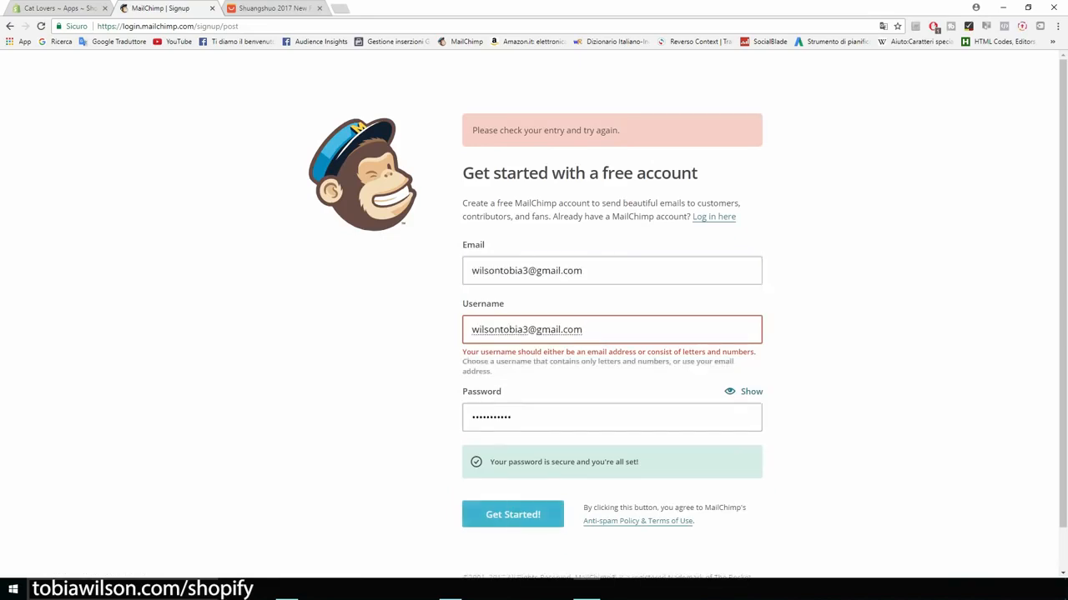
click(513, 512)
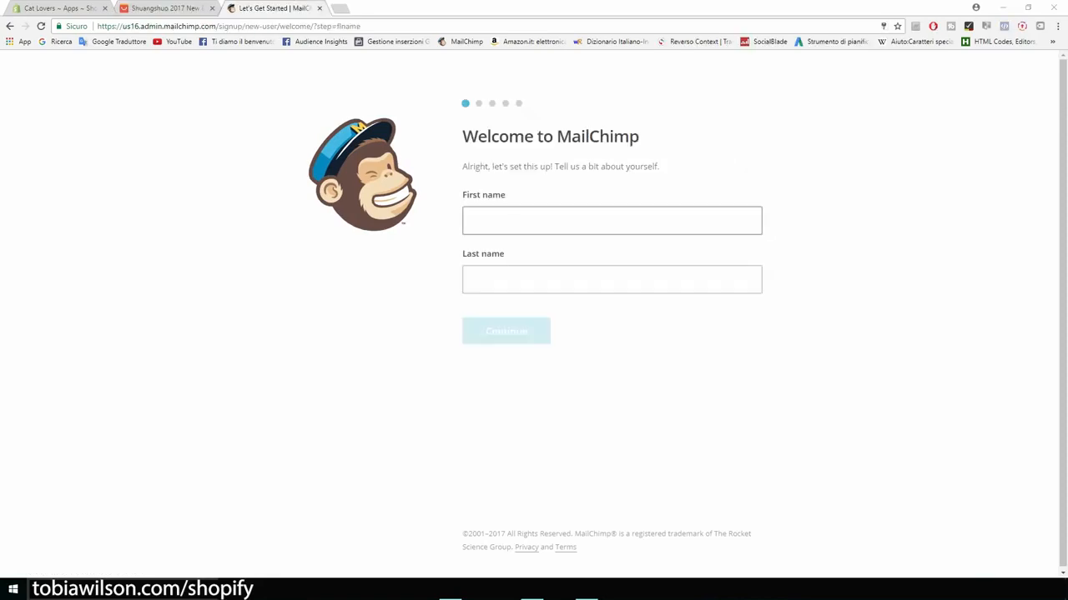
Step: Enter the owner's first and last name in the account setup
click(611, 221)
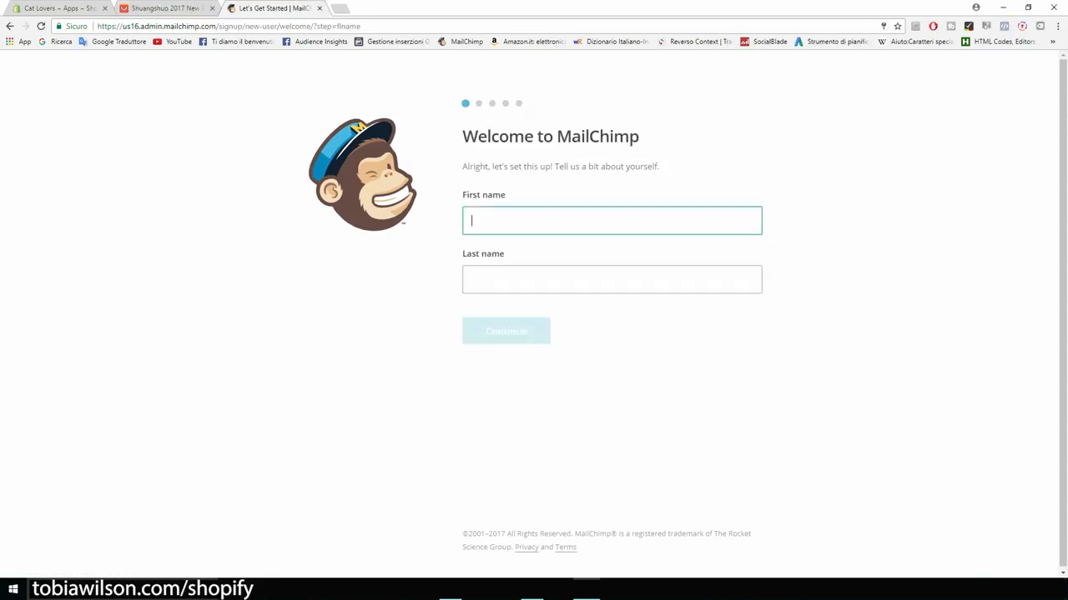
text(Tobia)
key(Tab)
text(wilson)
key(Return)
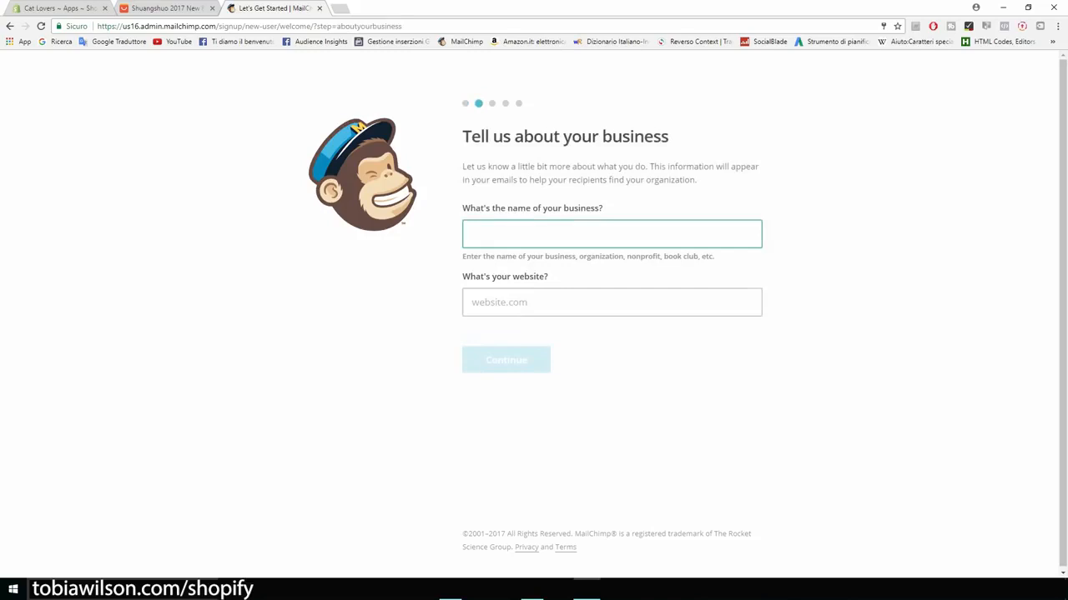
Step: Set business name 'Cat Lovers' and paste the Shopify store address as the website
text(Cat Lovers)
click(584, 303)
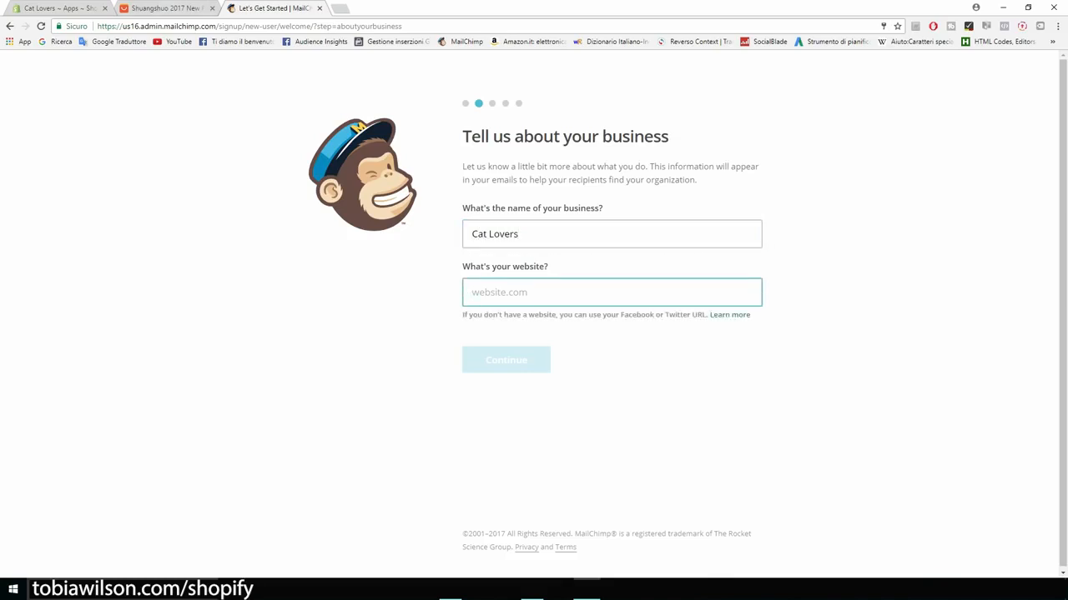
click(57, 8)
drag(123, 26, 229, 26)
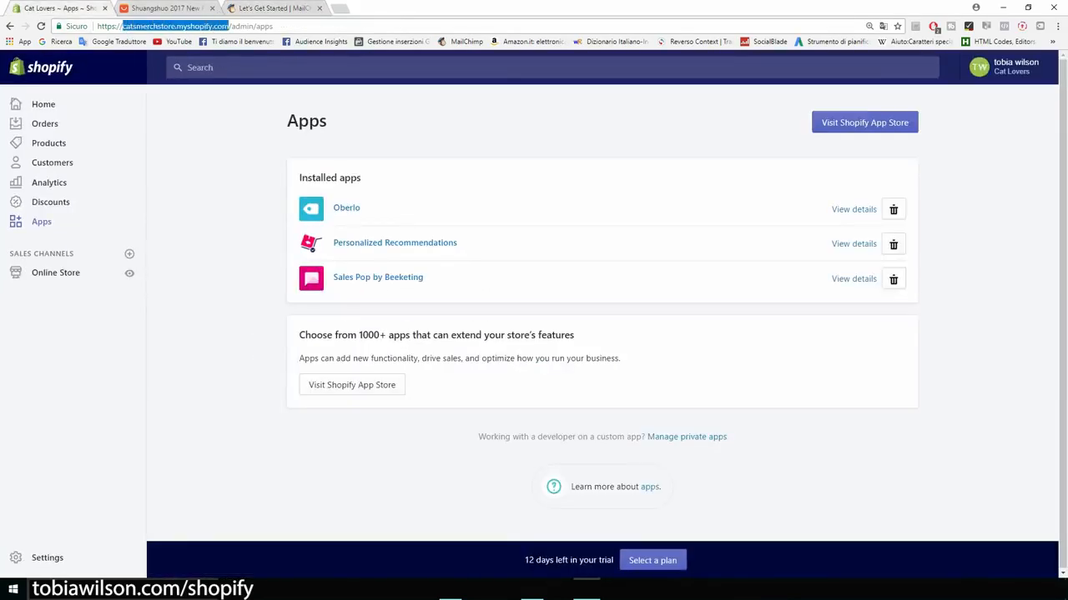
key(ctrl+c)
click(267, 8)
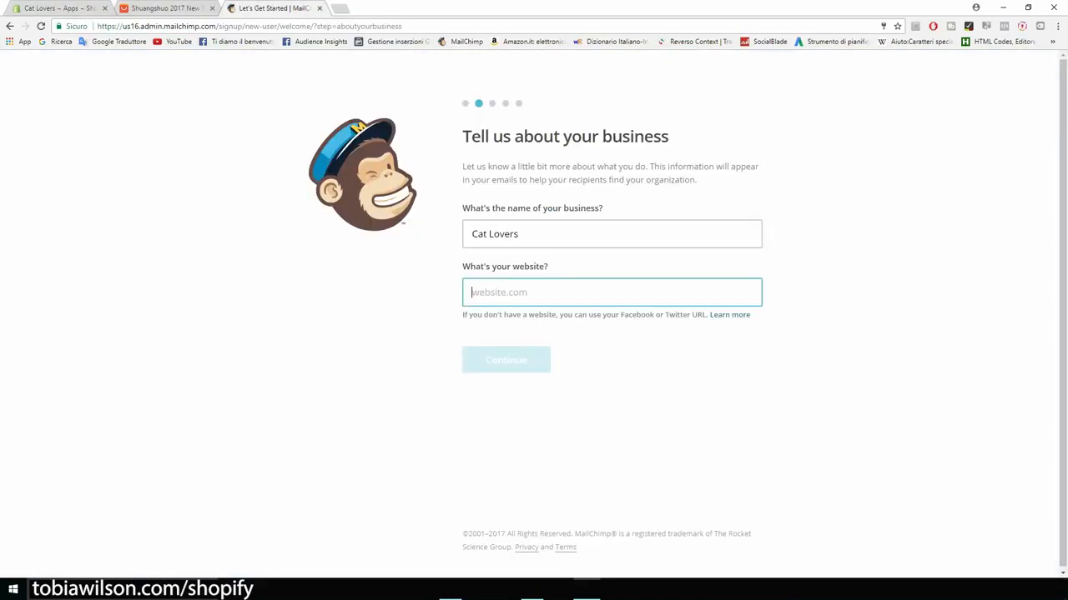
key(ctrl+v)
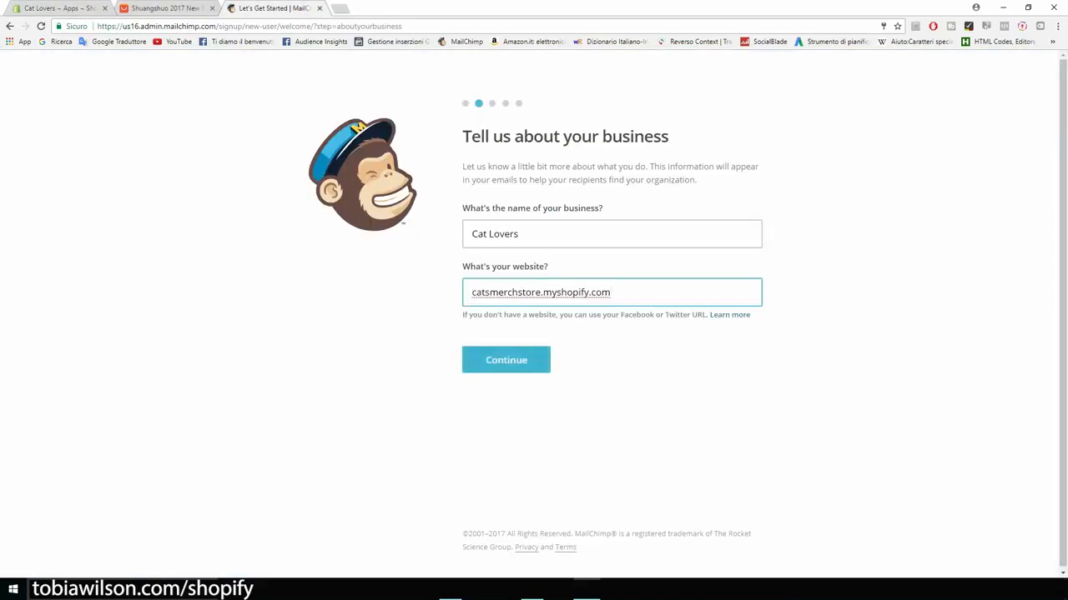
key(Return)
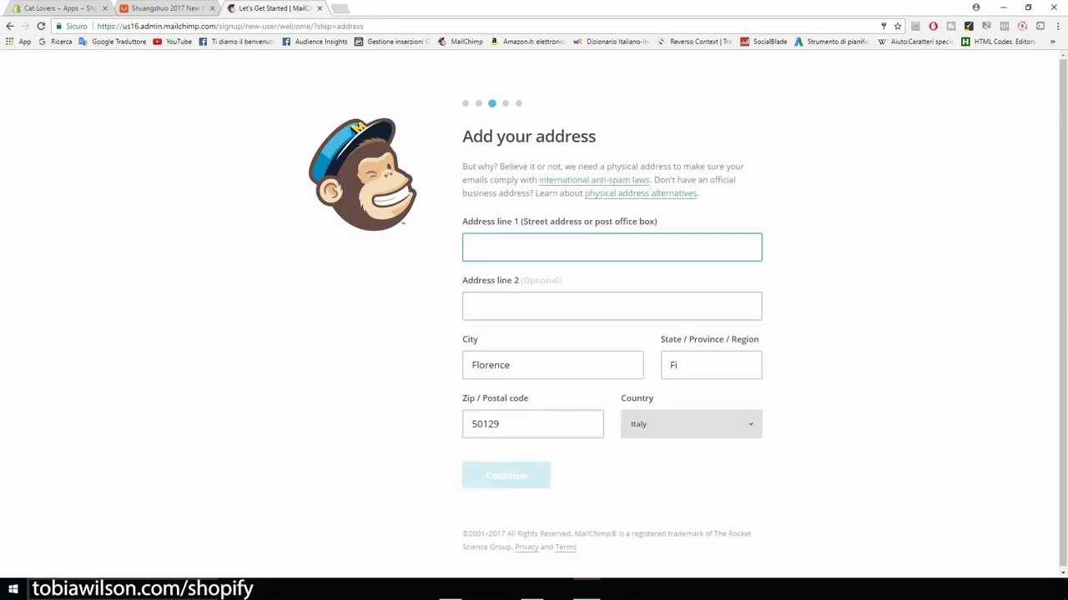
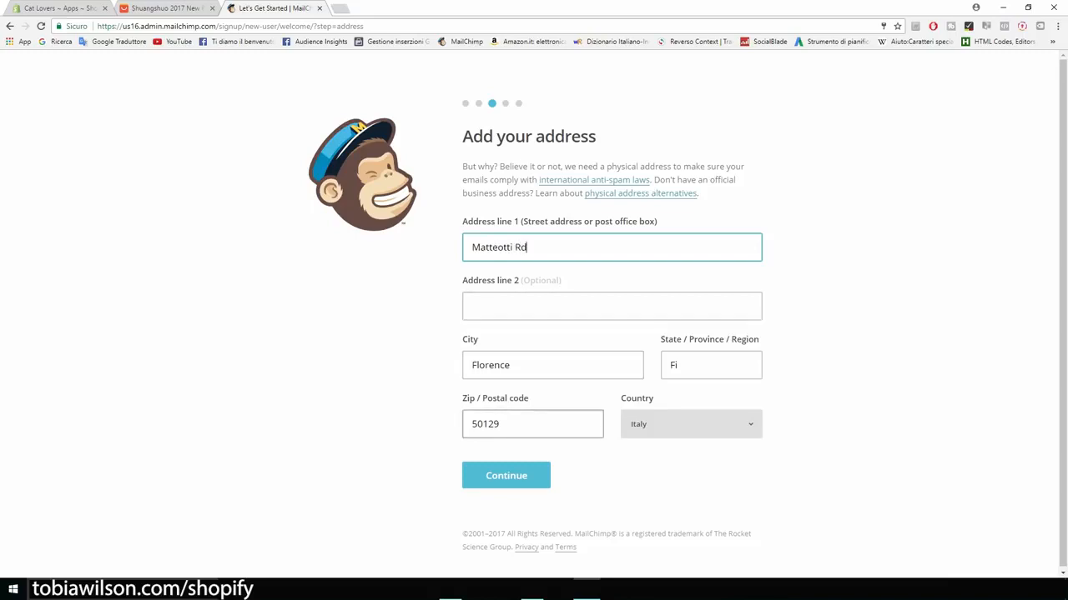
Step: Fill in the business street address and correct the postal code ending to 052
drag(501, 424, 483, 425)
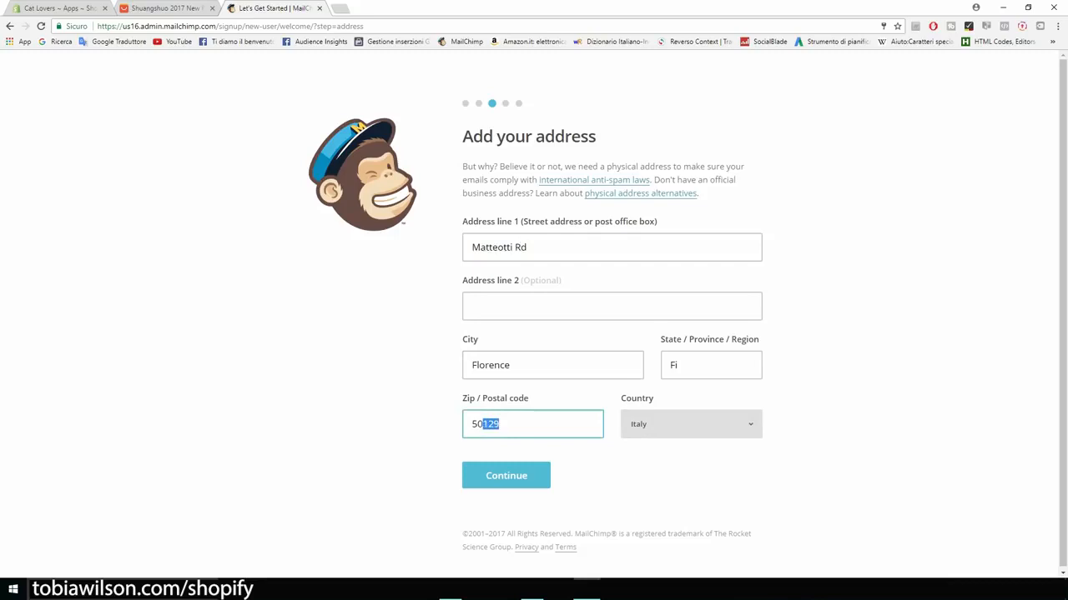
text(052)
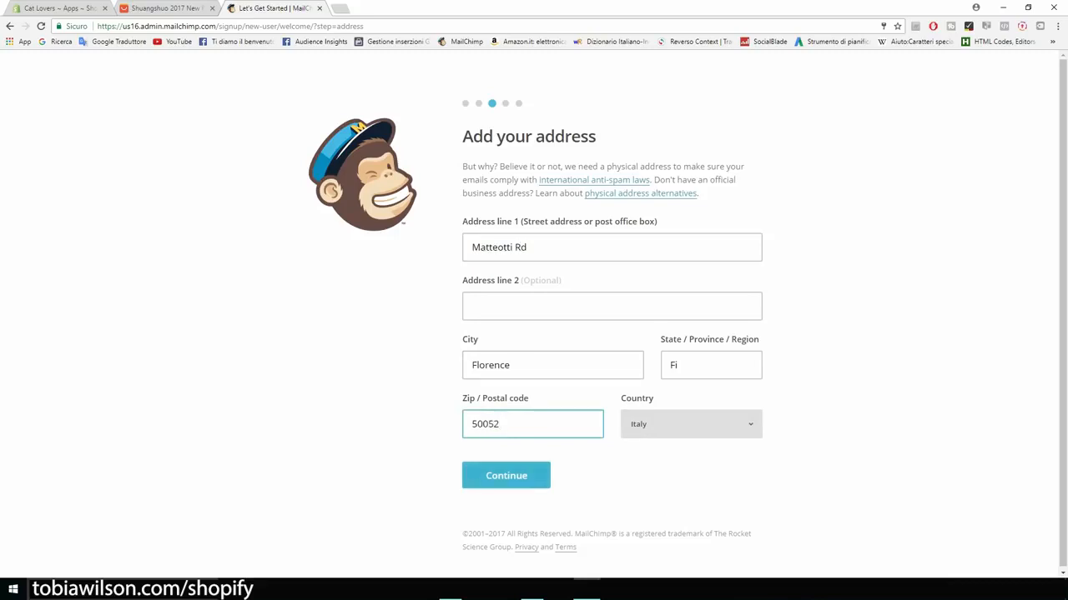
click(506, 475)
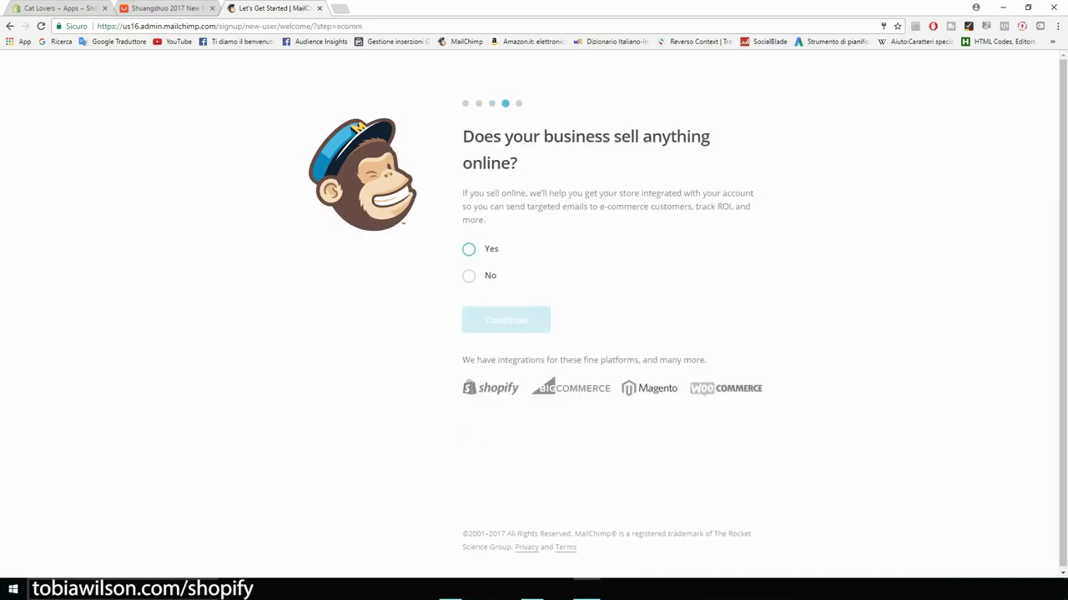
Step: Answer Yes to selling online, skip social media, and finish setup on the dashboard
drag(462, 137, 517, 164)
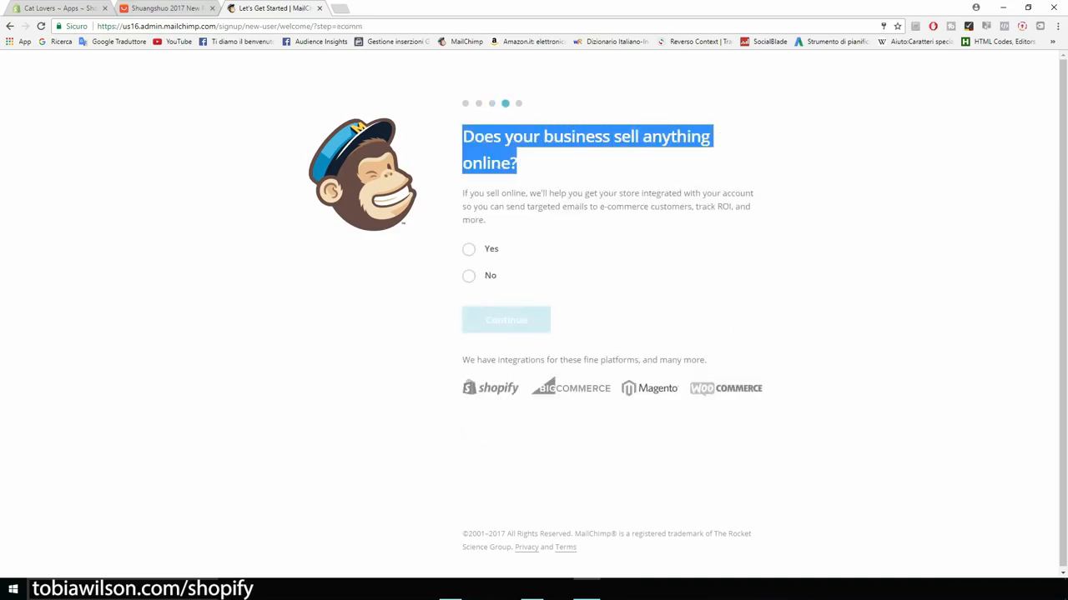
click(469, 249)
click(507, 320)
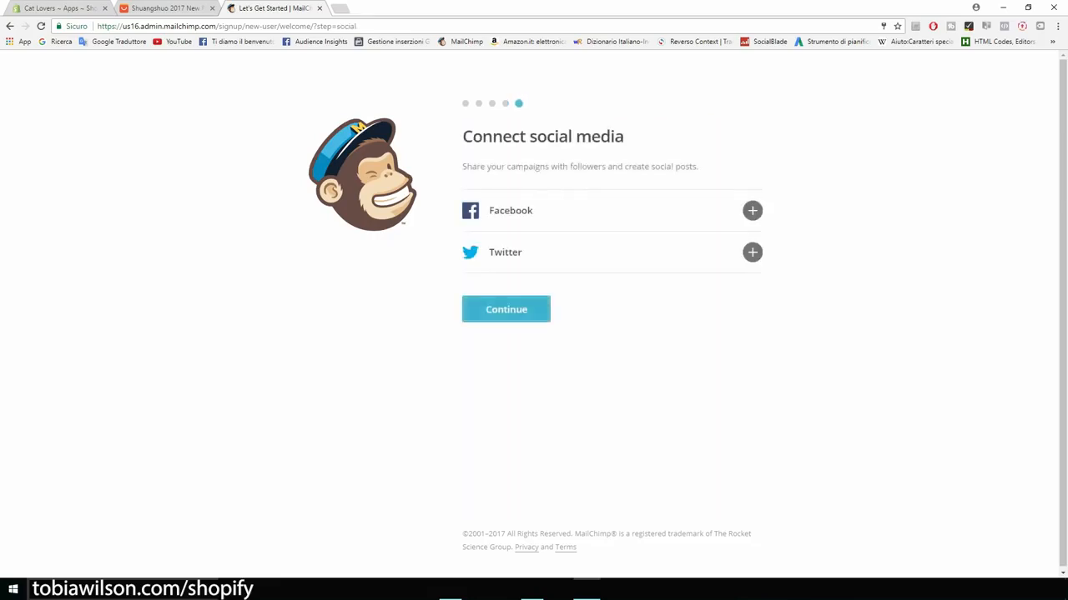
click(506, 309)
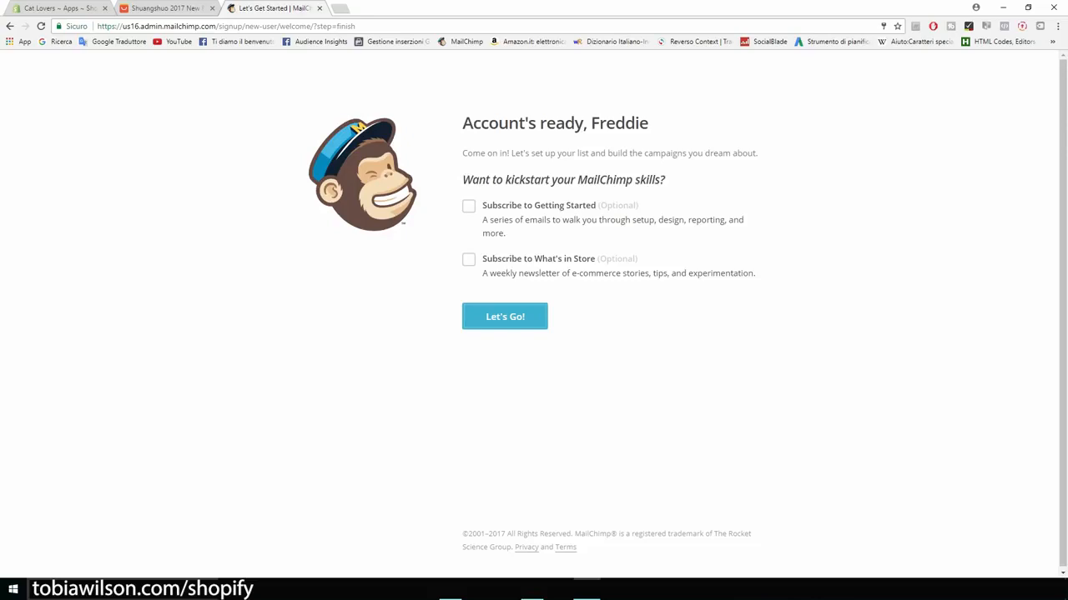
click(505, 317)
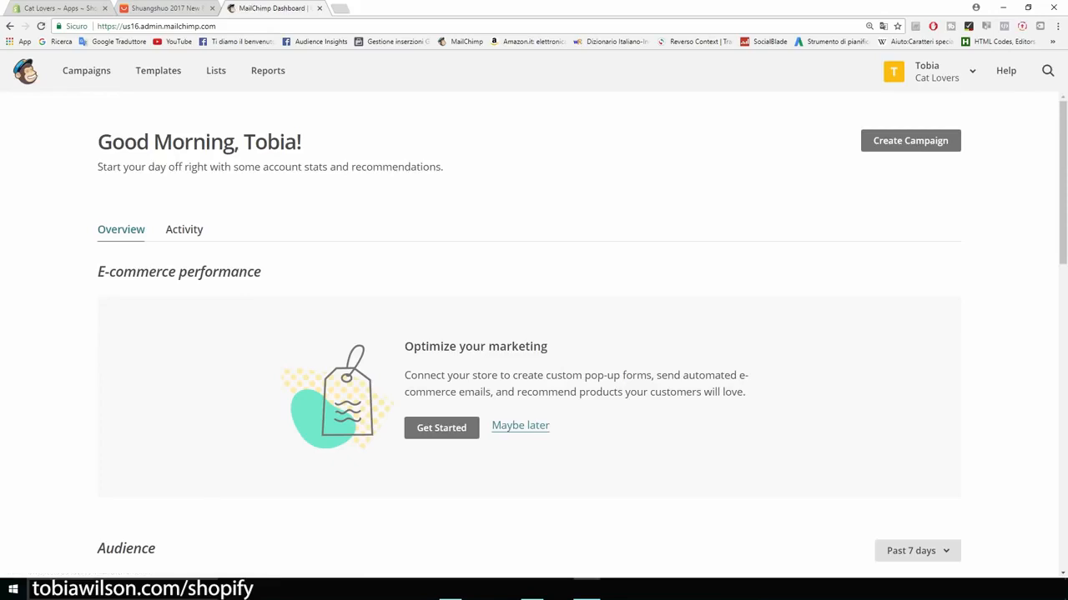
Step: View the Cat Lovers list's single subscriber, then go to the empty Campaigns page
scroll(534, 334, down, 4)
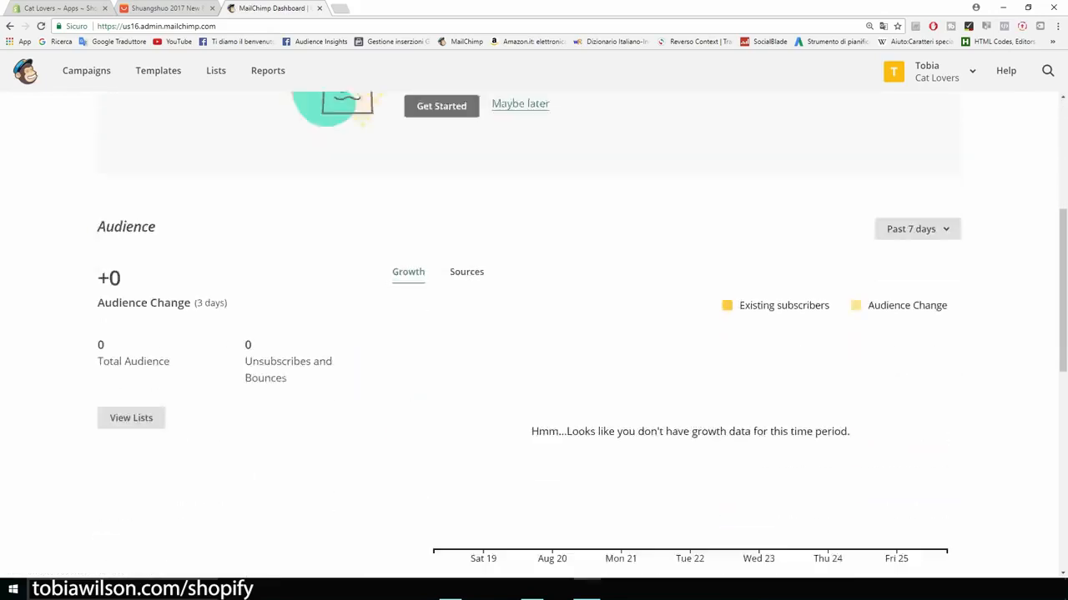
scroll(533, 333, up, 4)
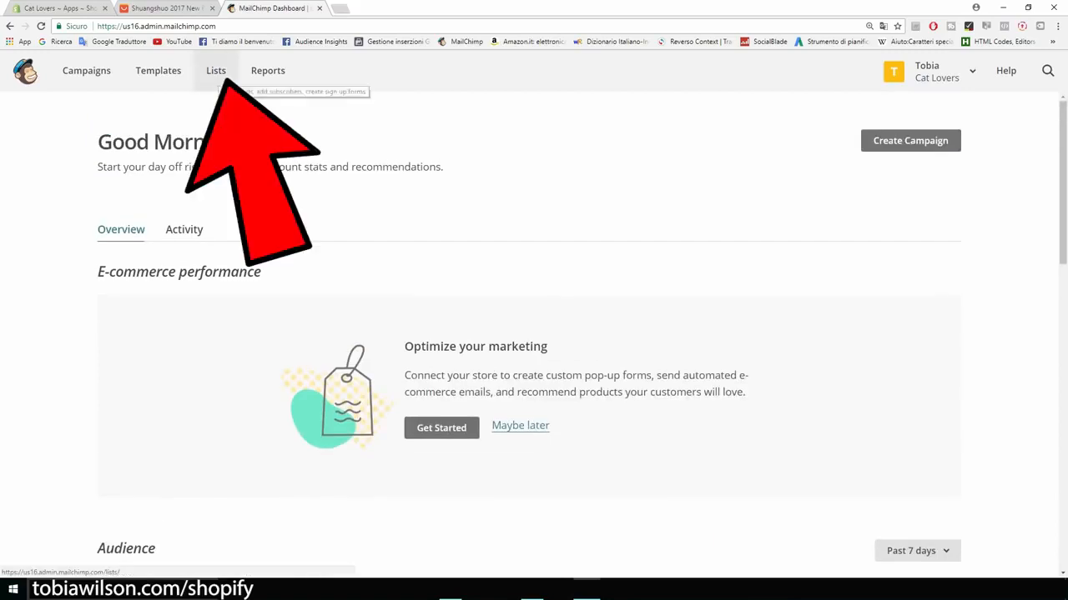
click(222, 73)
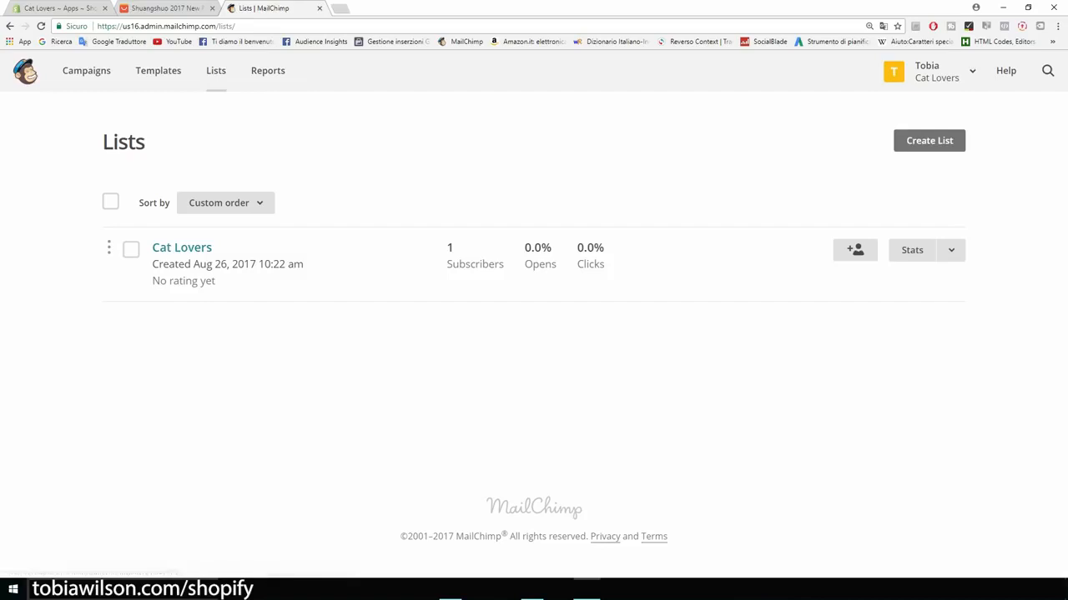
click(182, 248)
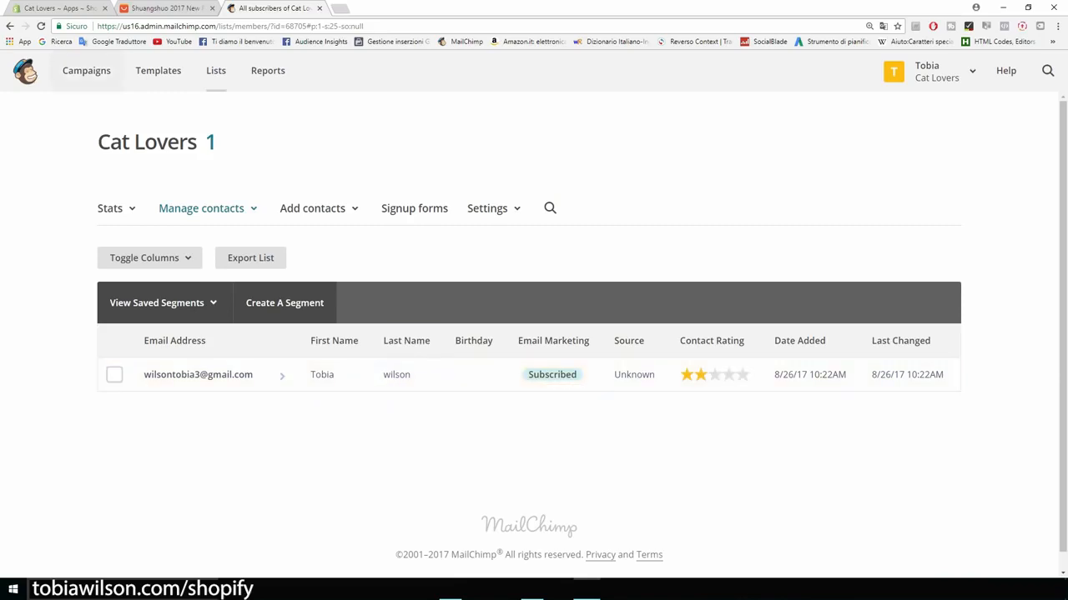
click(86, 71)
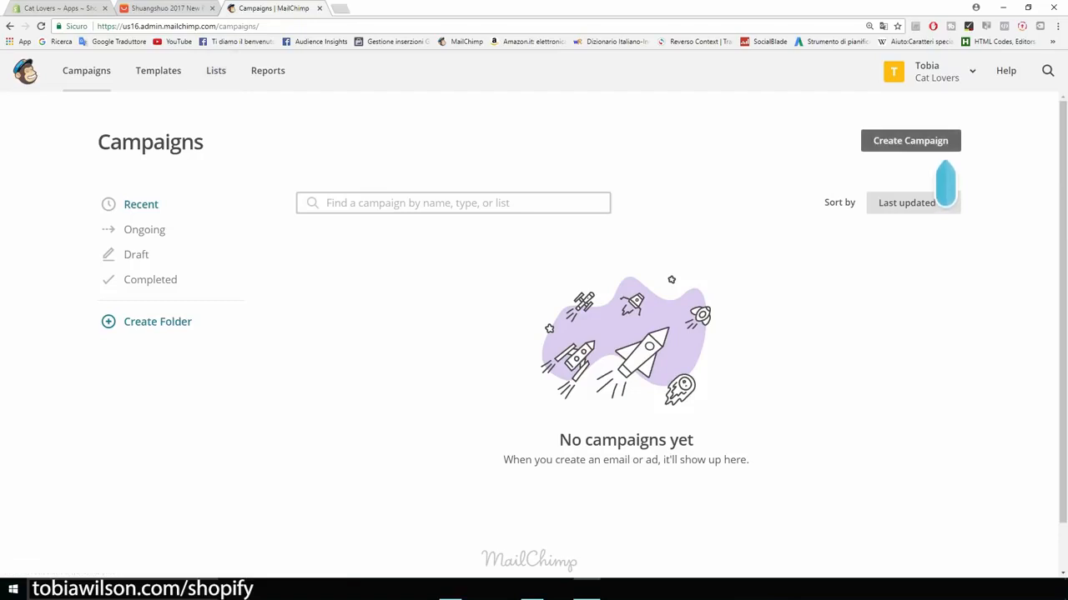
Step: Create a new email campaign named 'Product'
click(910, 140)
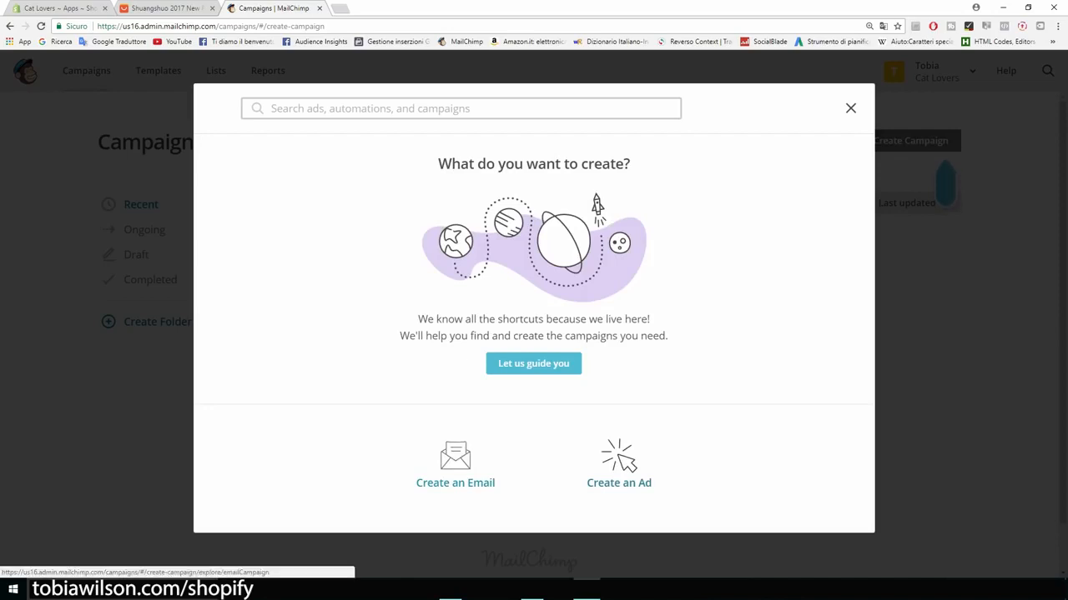
click(455, 463)
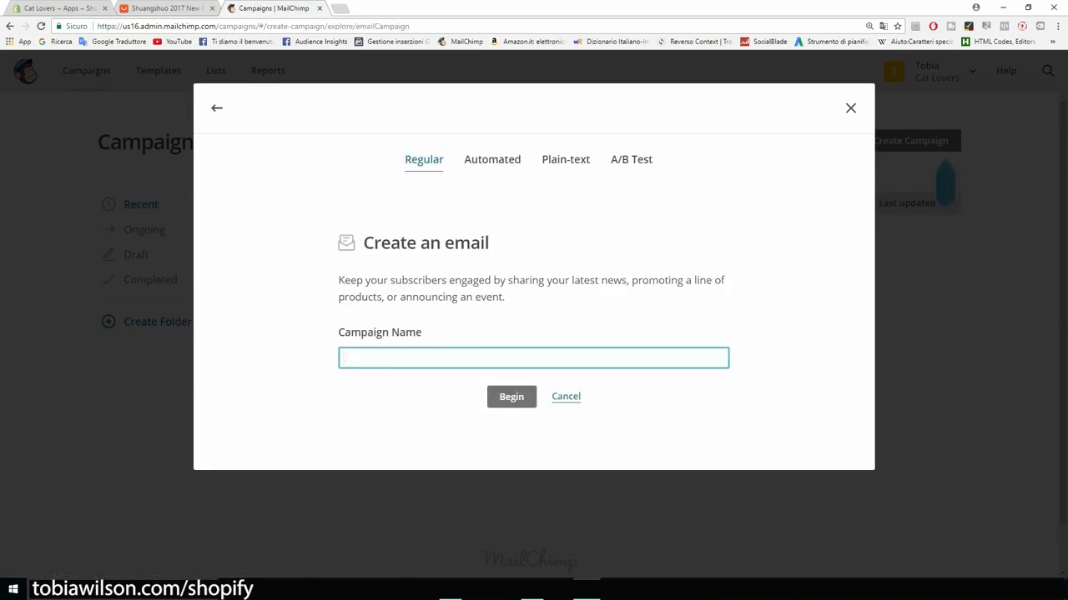
text(nEW pR)
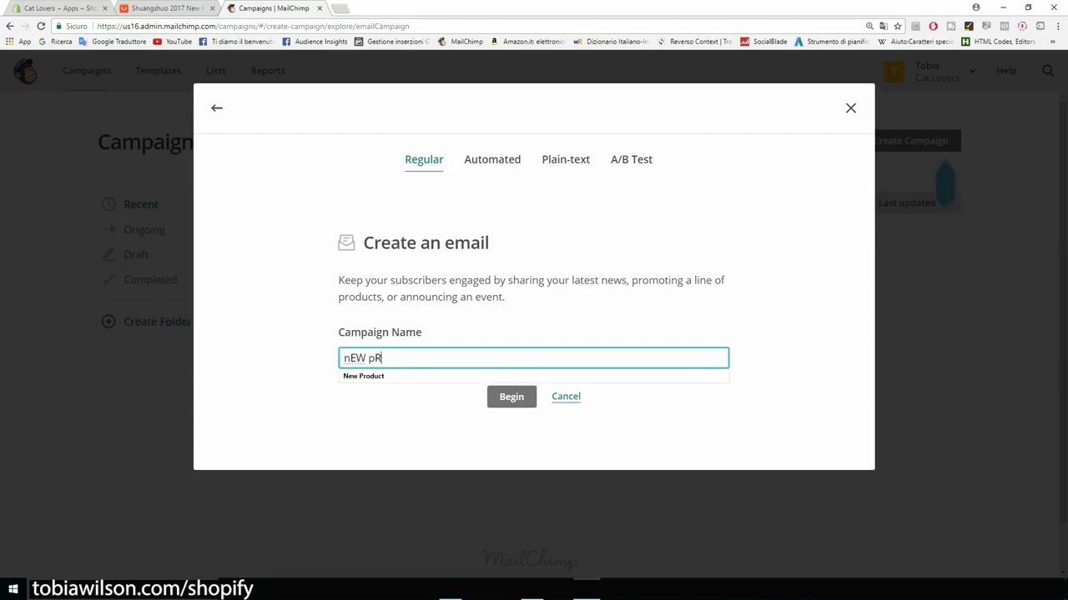
text(ODUCT)
key(BackSpace)
key(BackSpace)
key(BackSpace)
key(BackSpace)
key(BackSpace)
key(BackSpace)
key(BackSpace)
key(BackSpace)
key(BackSpace)
key(BackSpace)
key(BackSpace)
text(Pro)
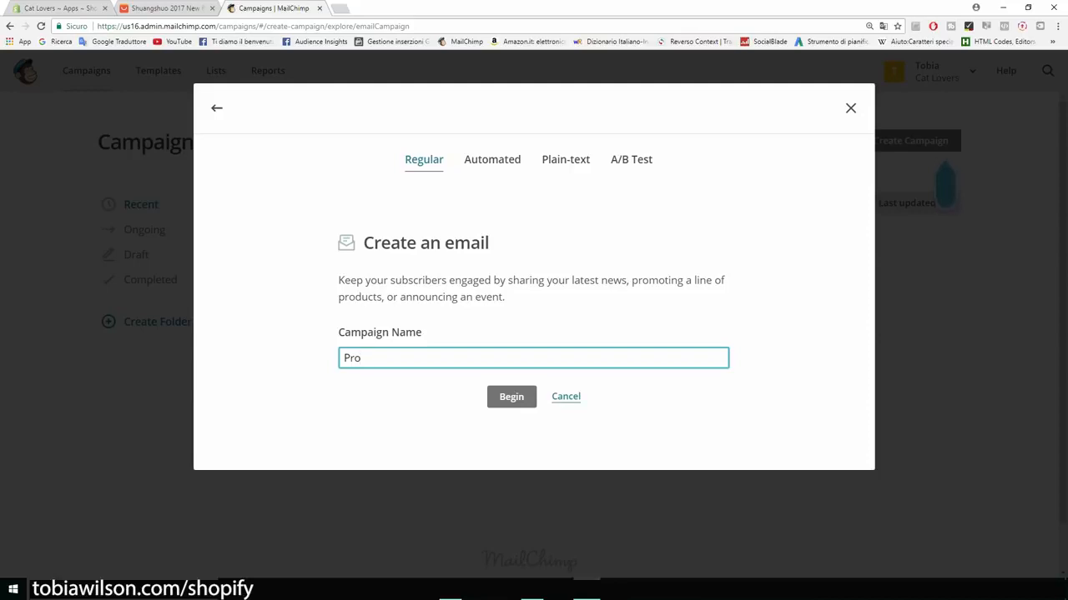
text(duct)
key(Return)
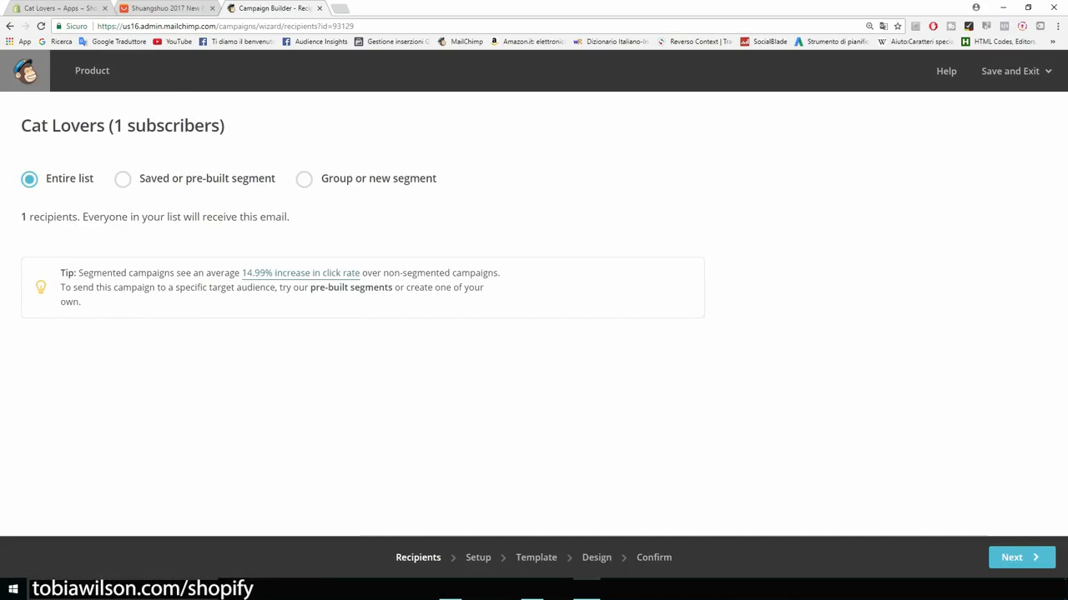
Step: Point out the Cat Lovers list and its 1-subscriber count as the entire-list recipients
drag(21, 125, 108, 125)
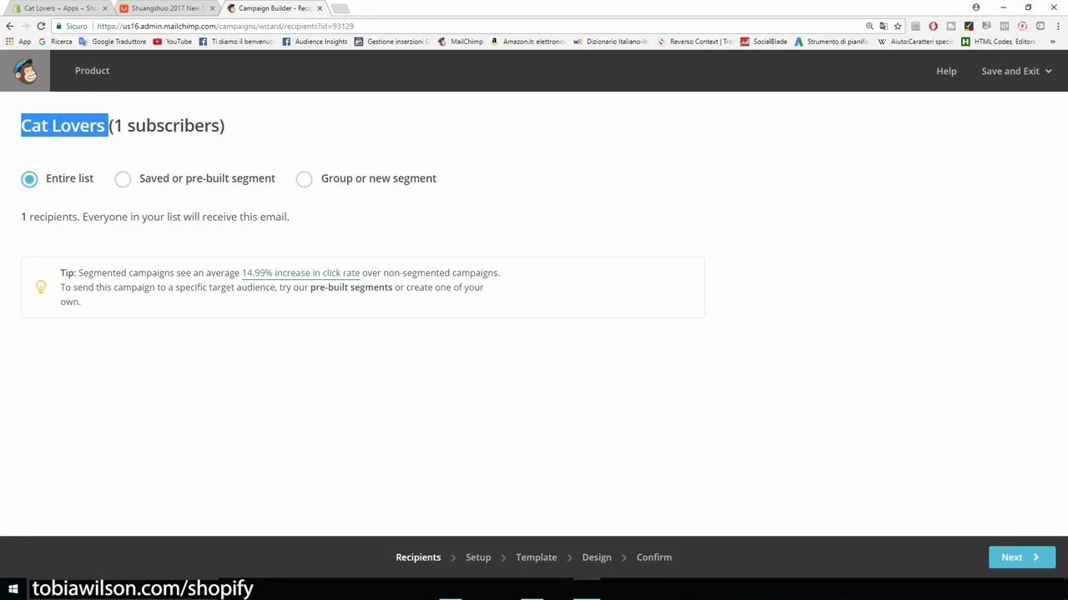
click(125, 142)
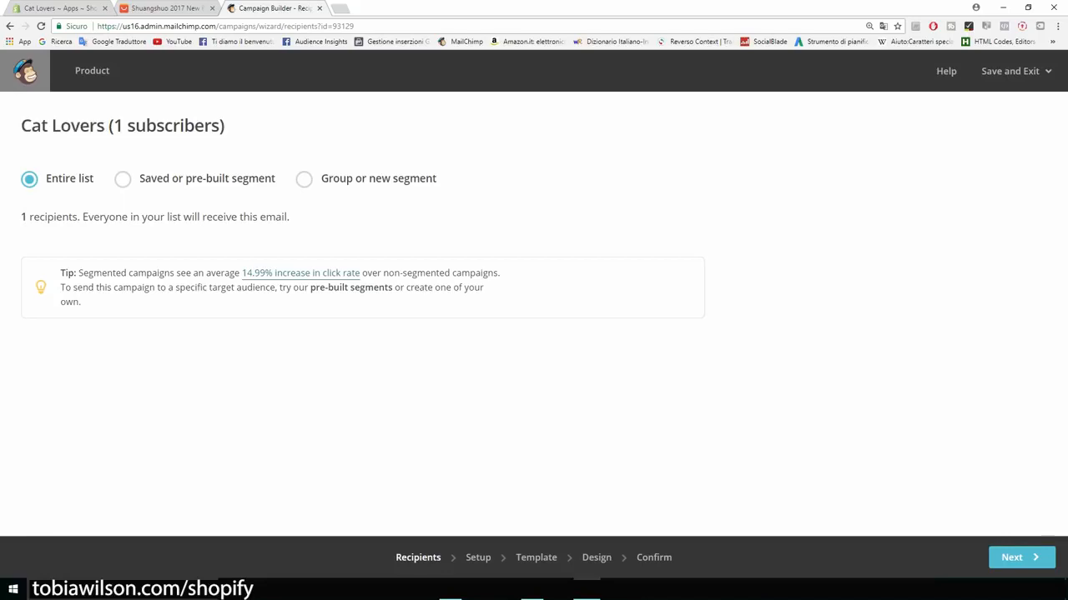
drag(20, 217, 56, 217)
click(59, 219)
Step: Rename the campaign to 'New product'
click(1022, 558)
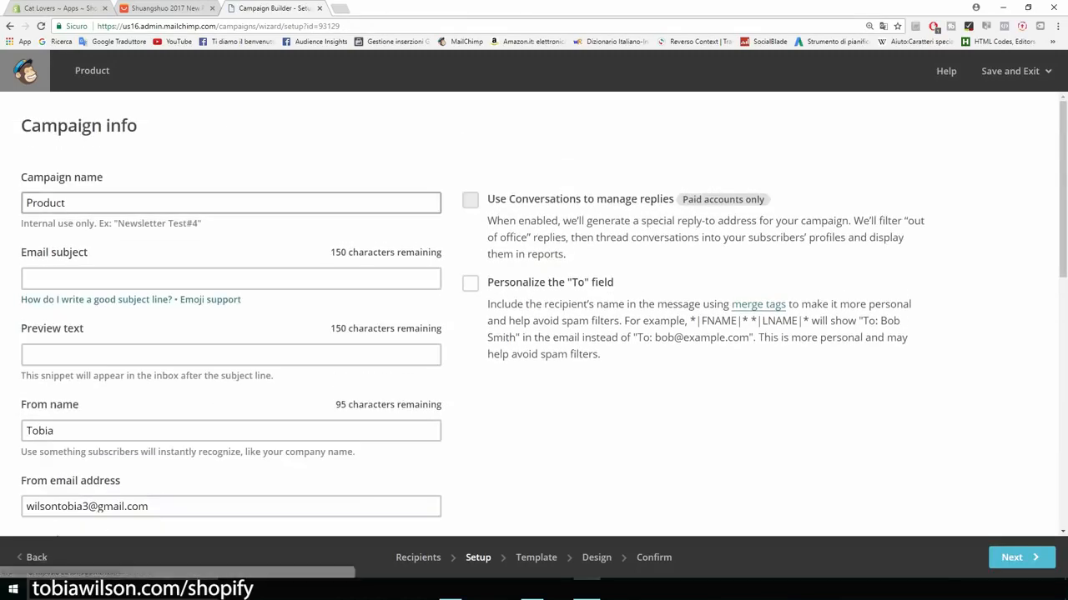
double_click(63, 202)
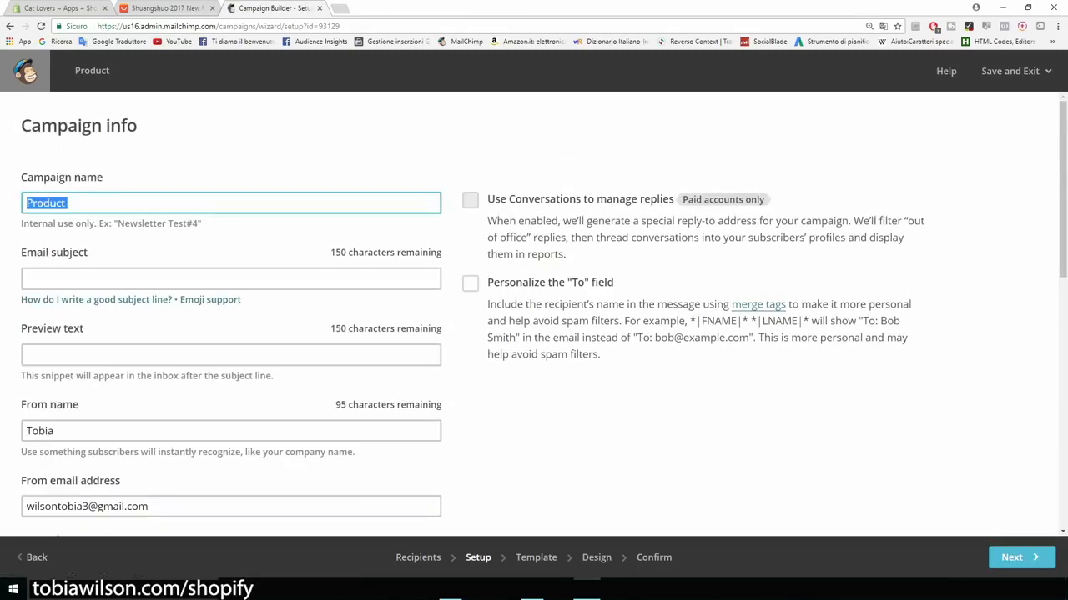
key(BackSpace)
text(New pro)
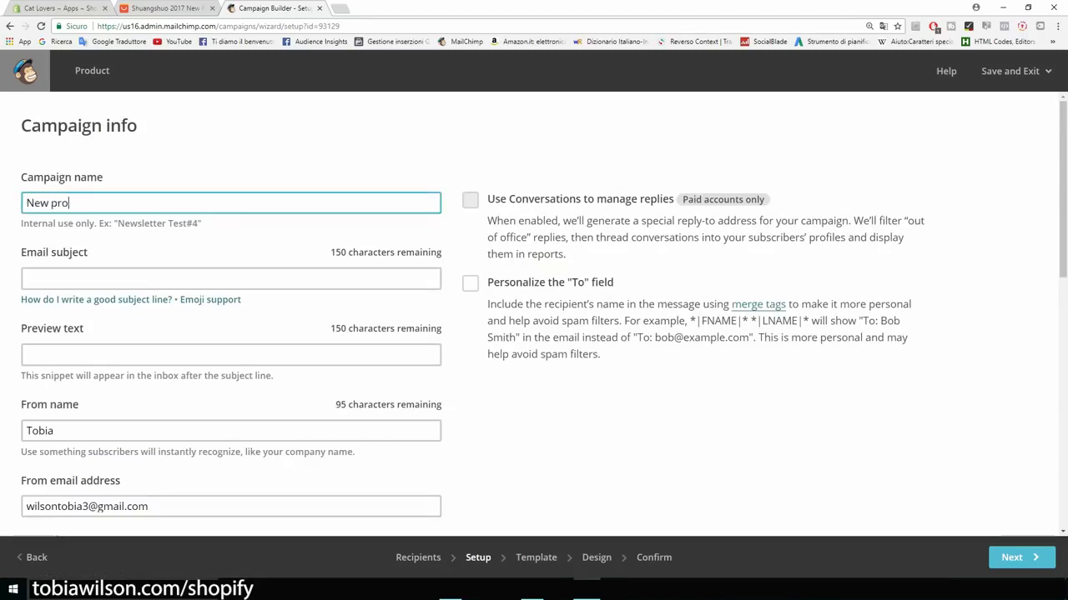
text(duct)
Step: Set the email subject to 'Our new t-shirt is 50% OFF TODAY!'
click(231, 278)
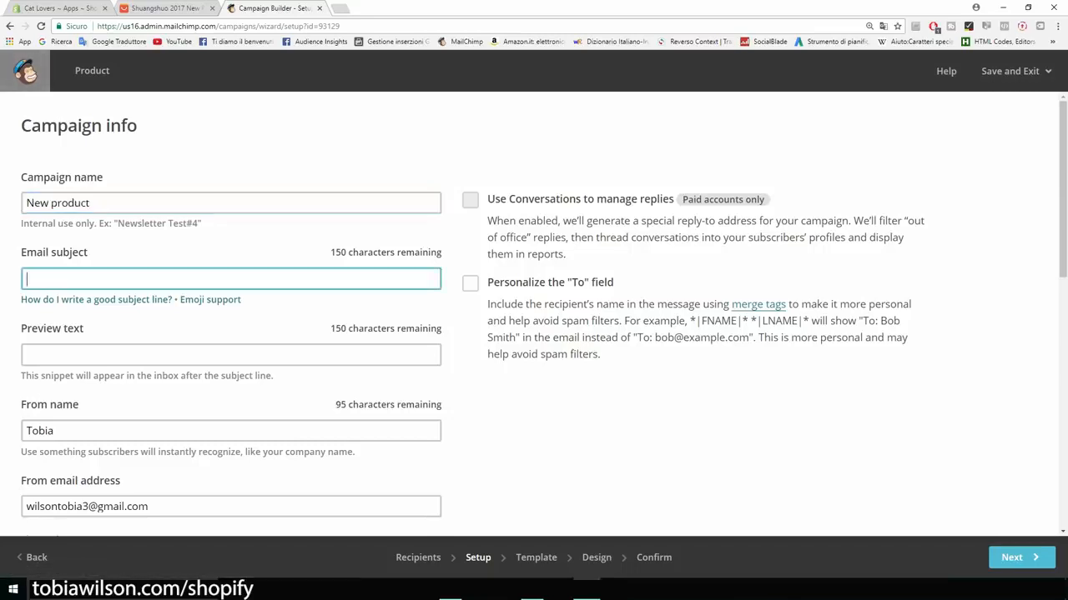
click(250, 315)
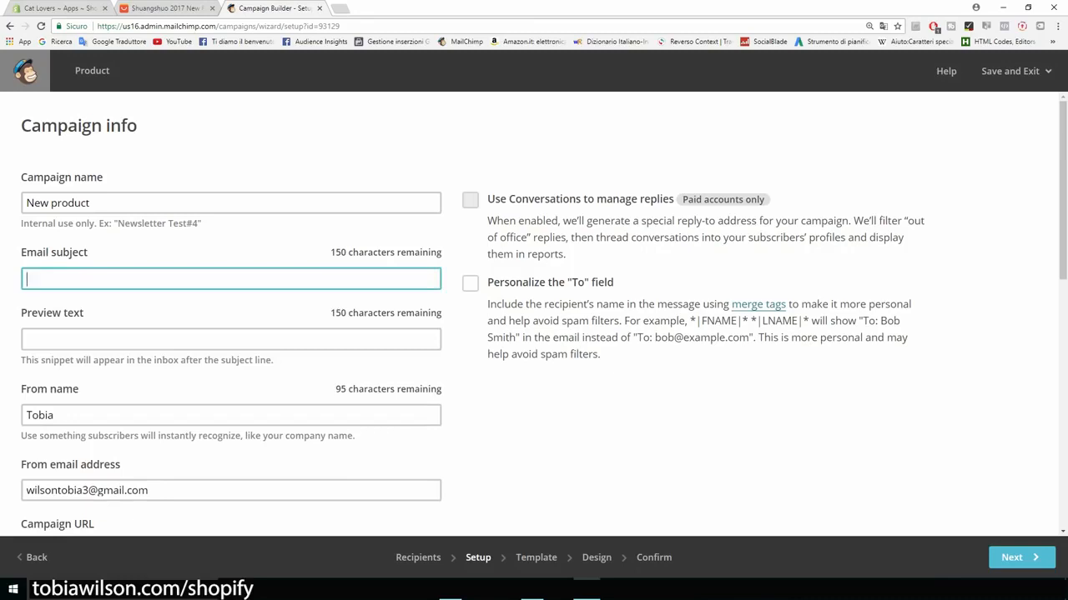
text(This new product is 50% OFF TODAY!)
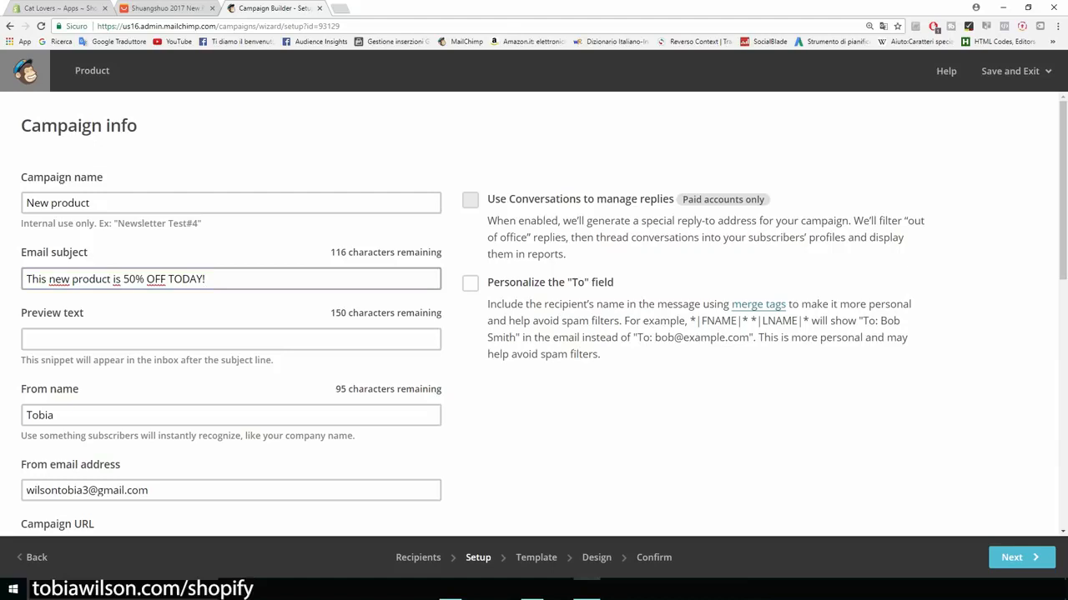
drag(110, 279, 72, 278)
key(BackSpace)
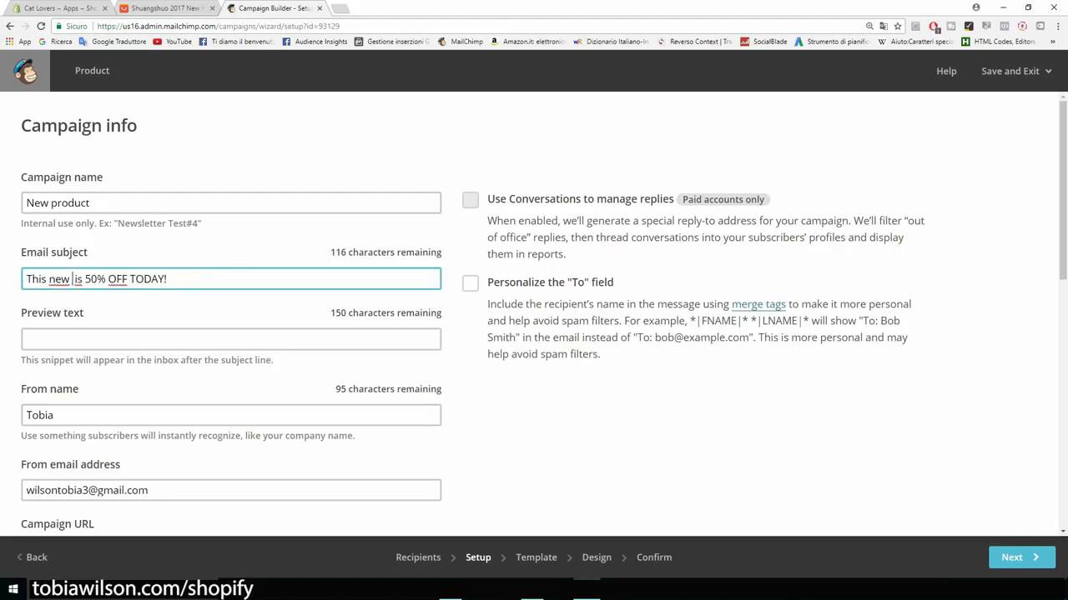
key(shift+Home)
key(BackSpace)
text(Our )
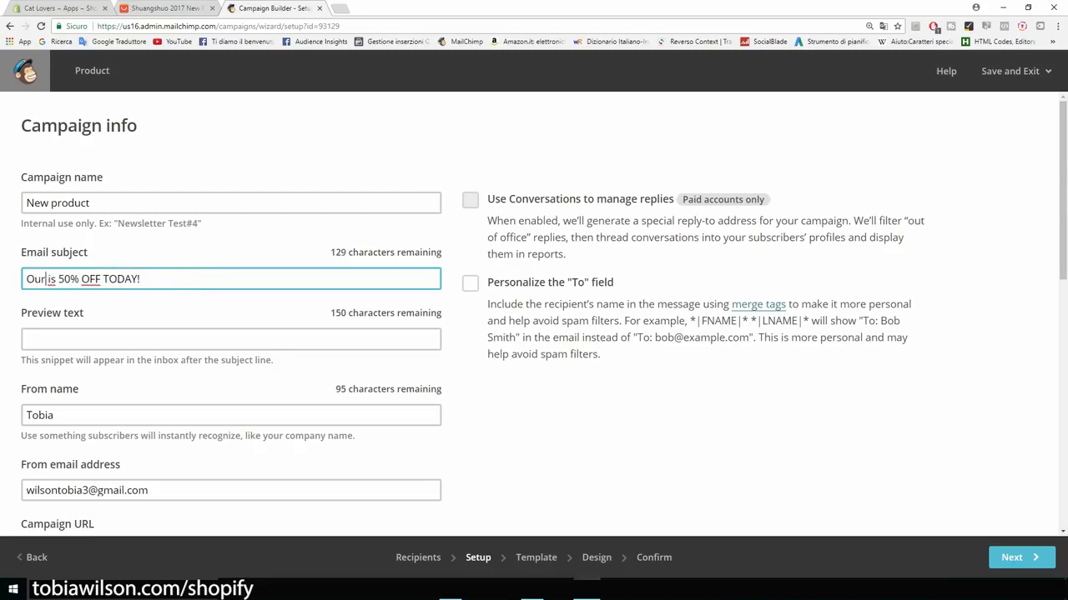
text(new t)
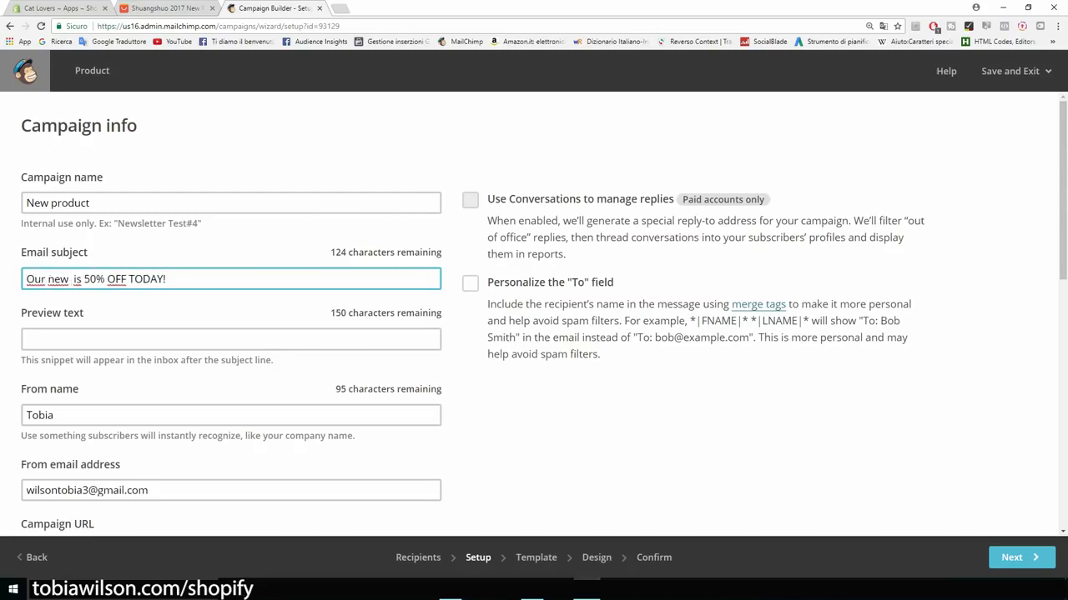
text(-shirt)
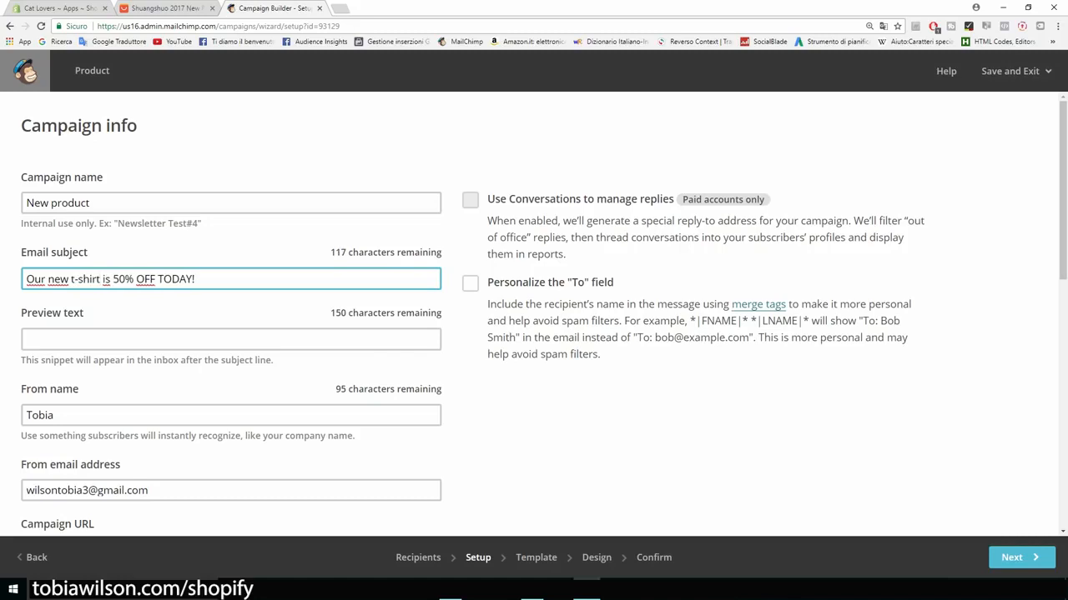
Step: Add preview text 'Hey there, today we are putting our ...' and the sender's full name
scroll(167, 350, down, 1)
click(167, 283)
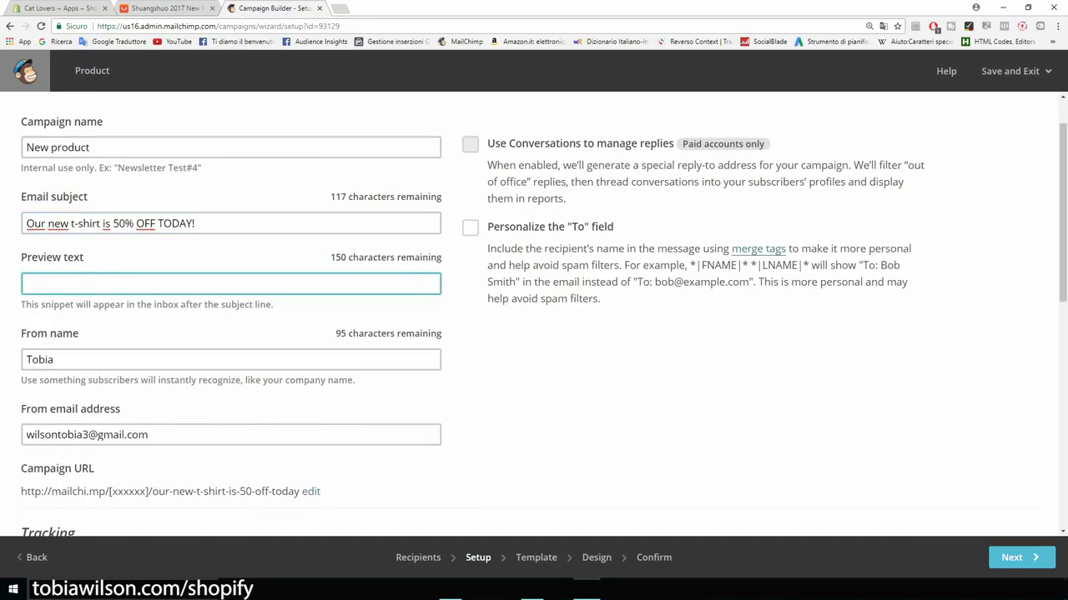
text(Hey there, today we are putting our ...)
scroll(534, 317, down, 4)
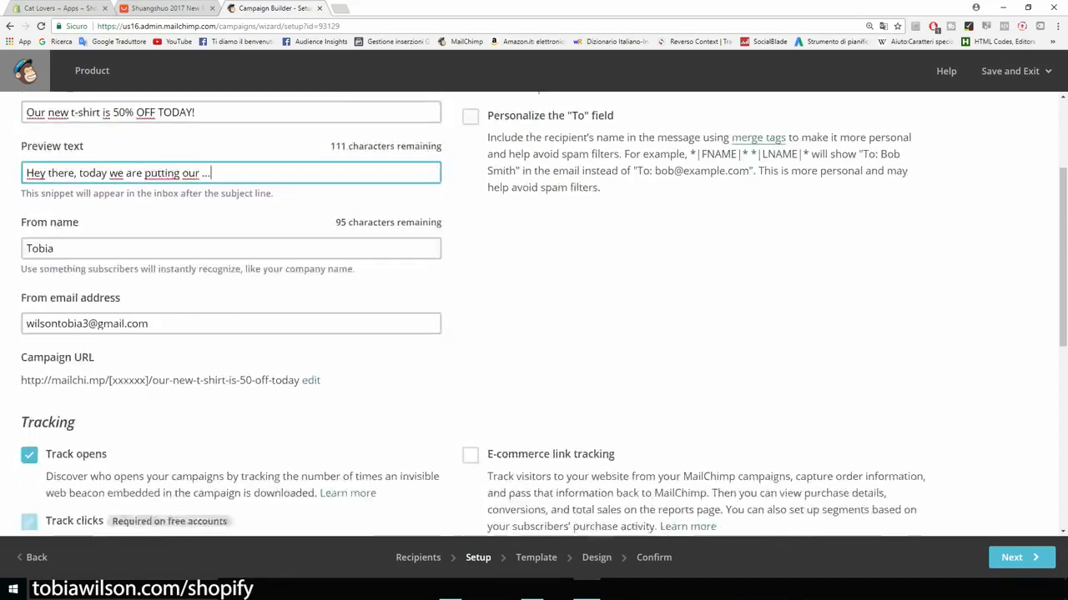
scroll(533, 317, up, 2)
drag(55, 248, 24, 248)
text(Tobia)
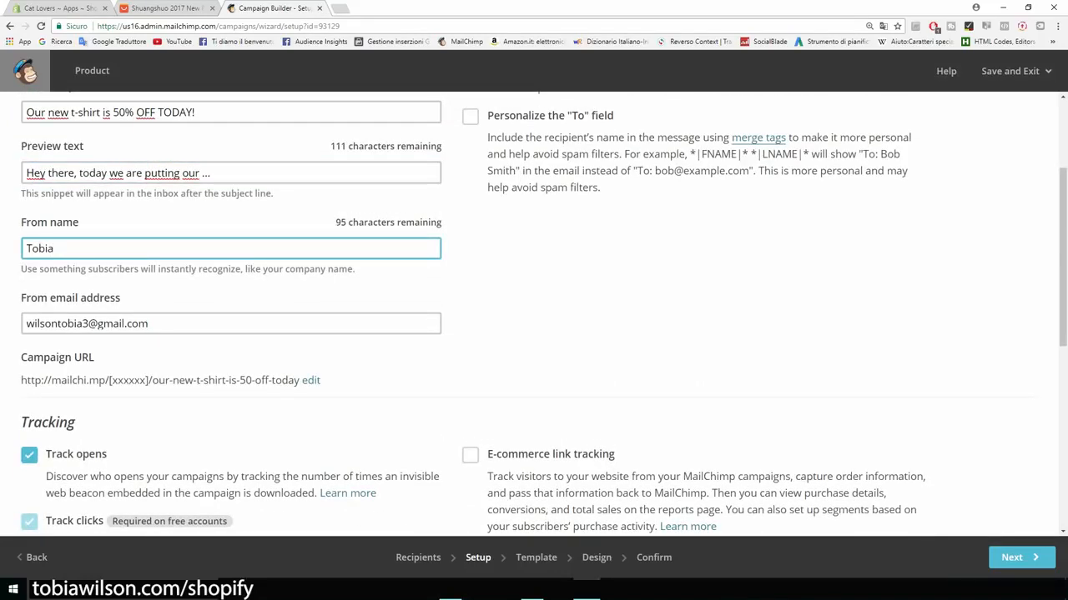
text( Wilson)
Step: Review the tracking options and save the campaign setup
scroll(534, 315, down, 2)
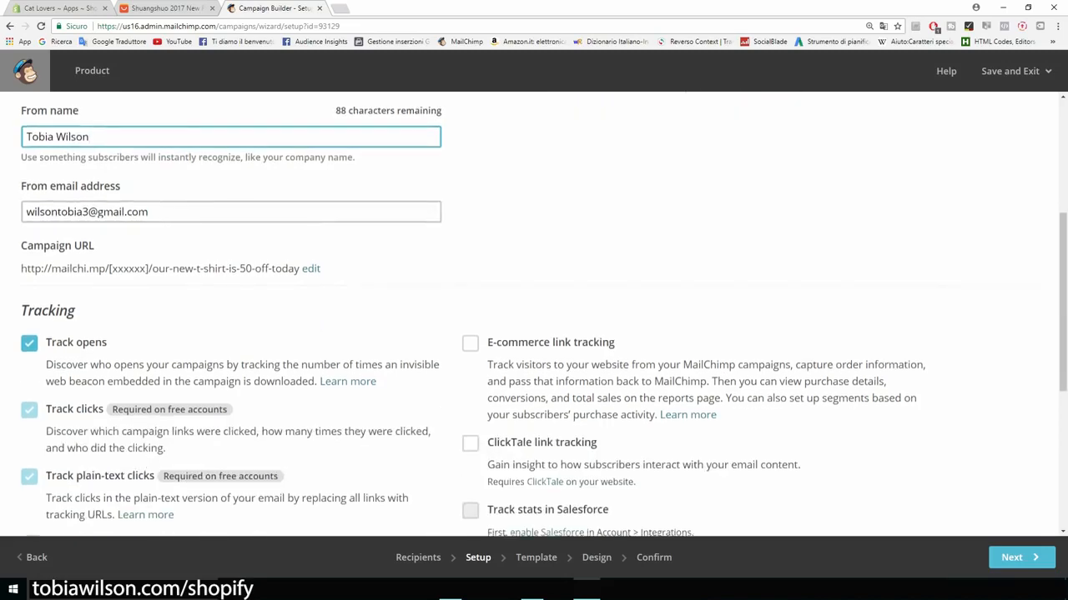
scroll(534, 314, down, 4)
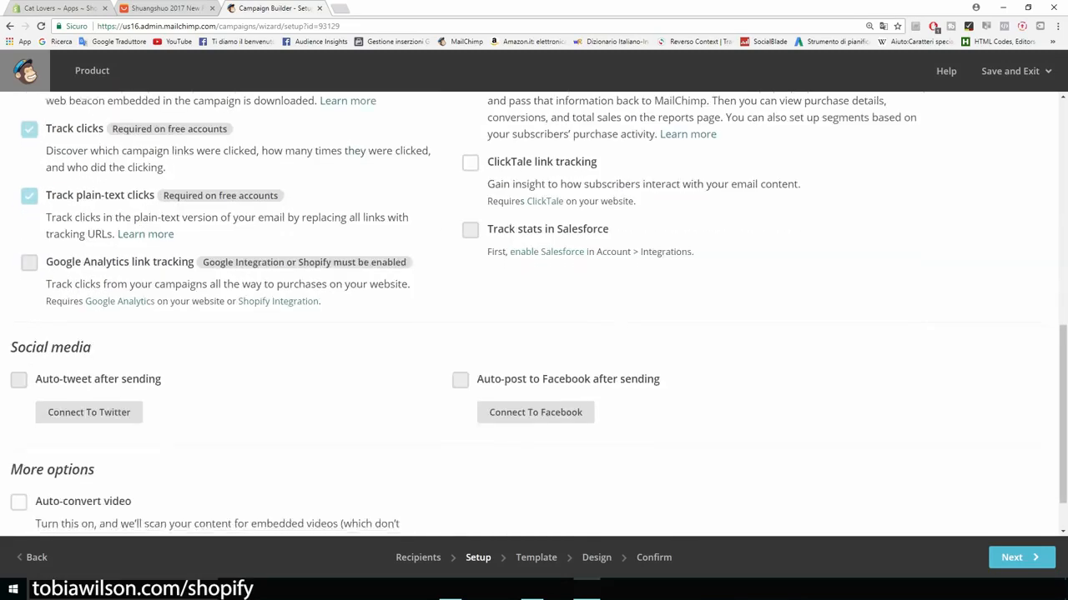
scroll(534, 315, down, 1)
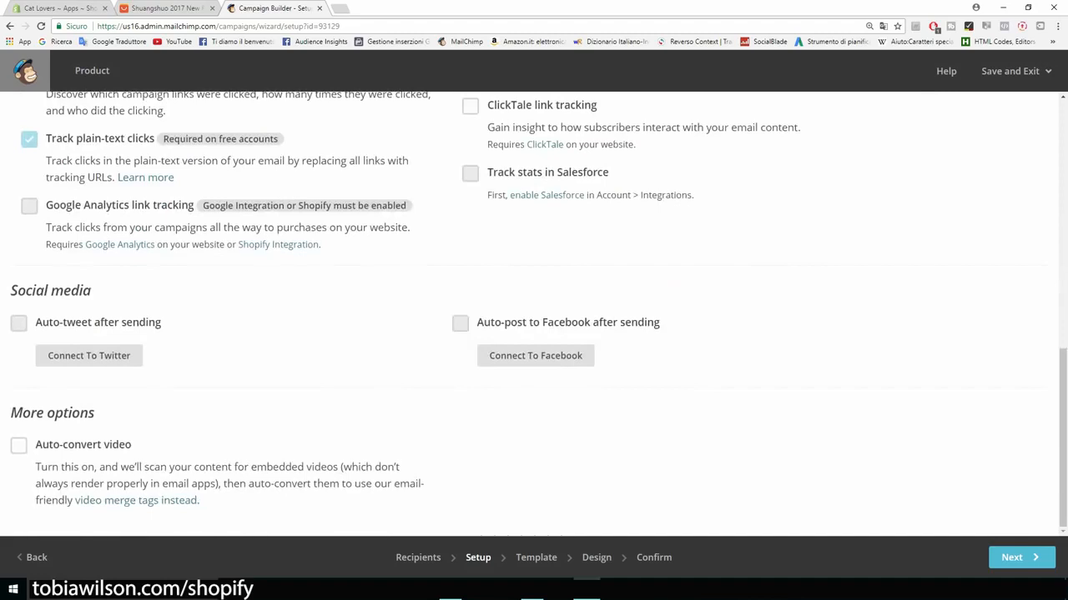
click(1021, 558)
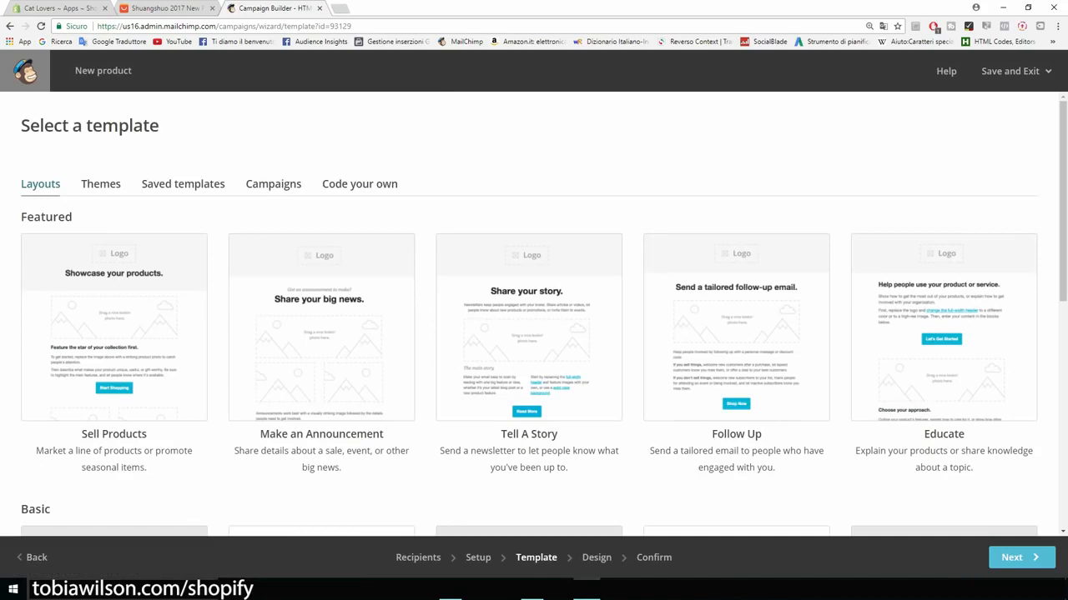
Step: Browse the layouts and pick the Basic 1 Column template
scroll(534, 334, down, 4)
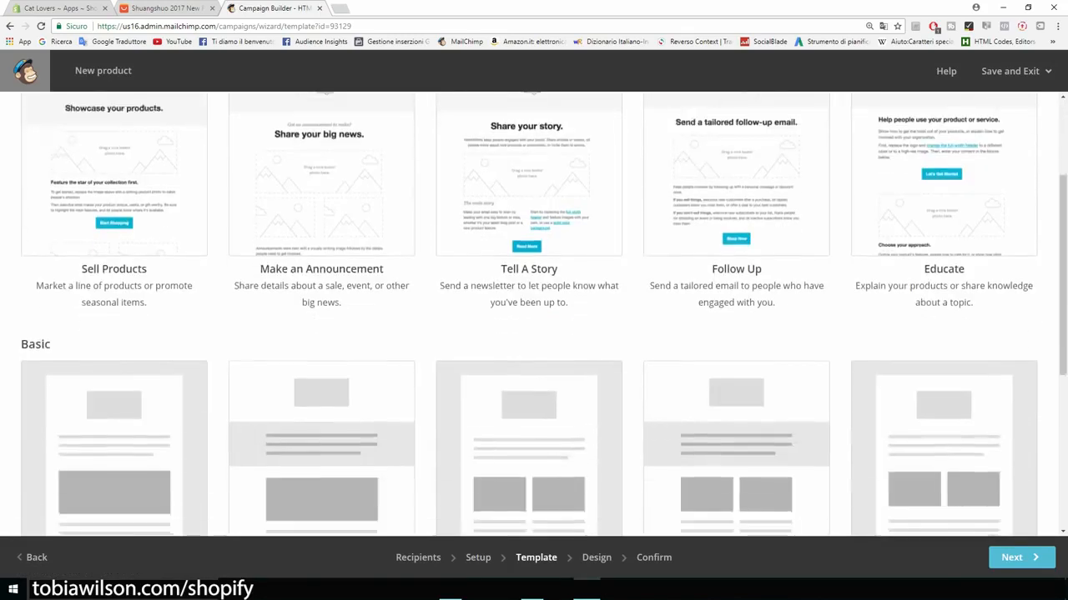
scroll(533, 314, down, 1)
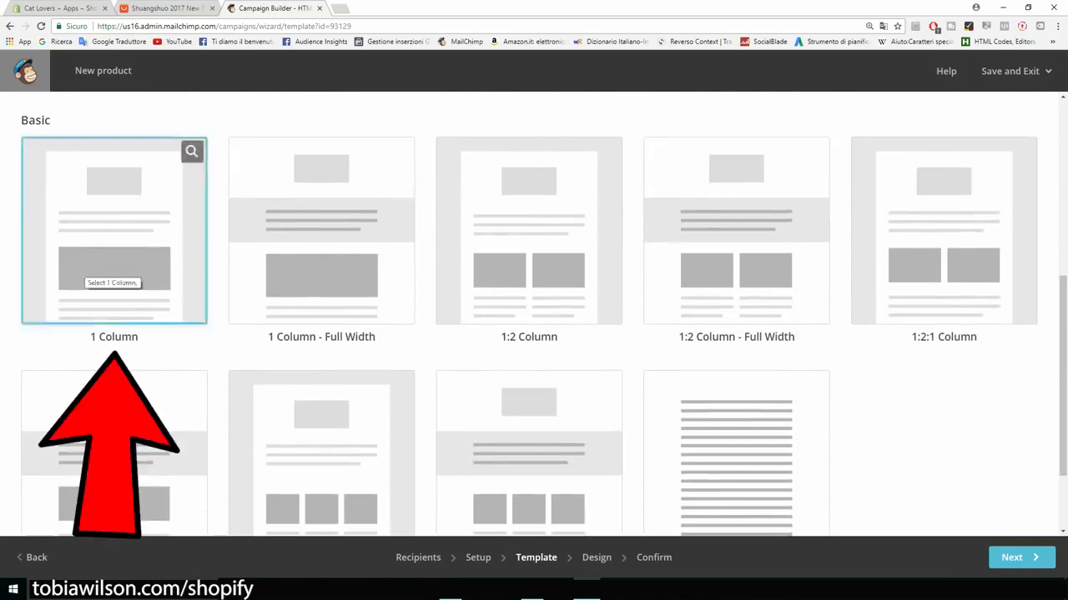
scroll(533, 314, up, 3)
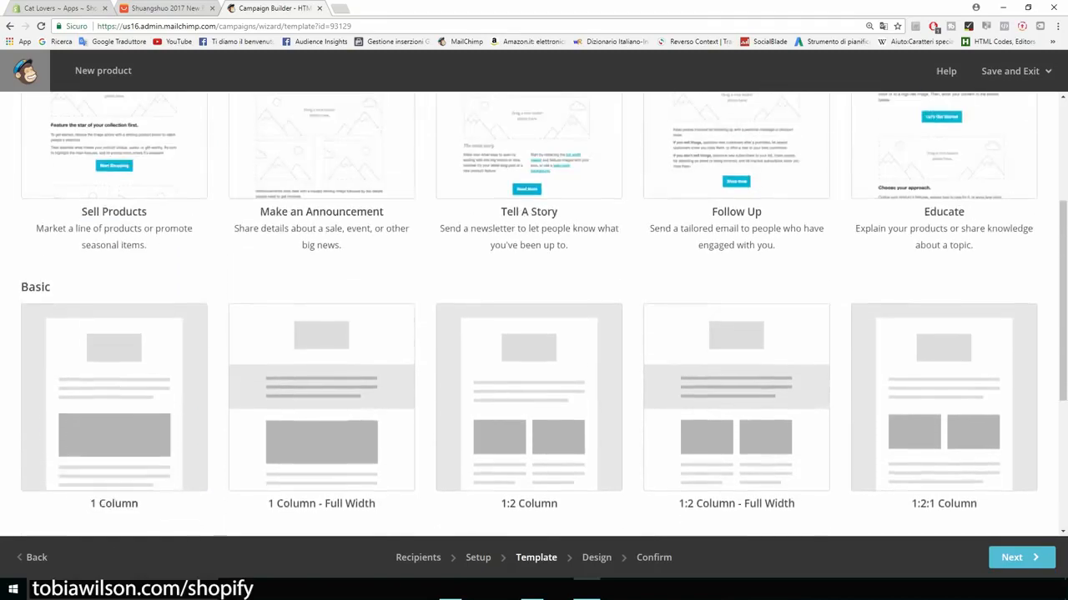
scroll(534, 313, up, 2)
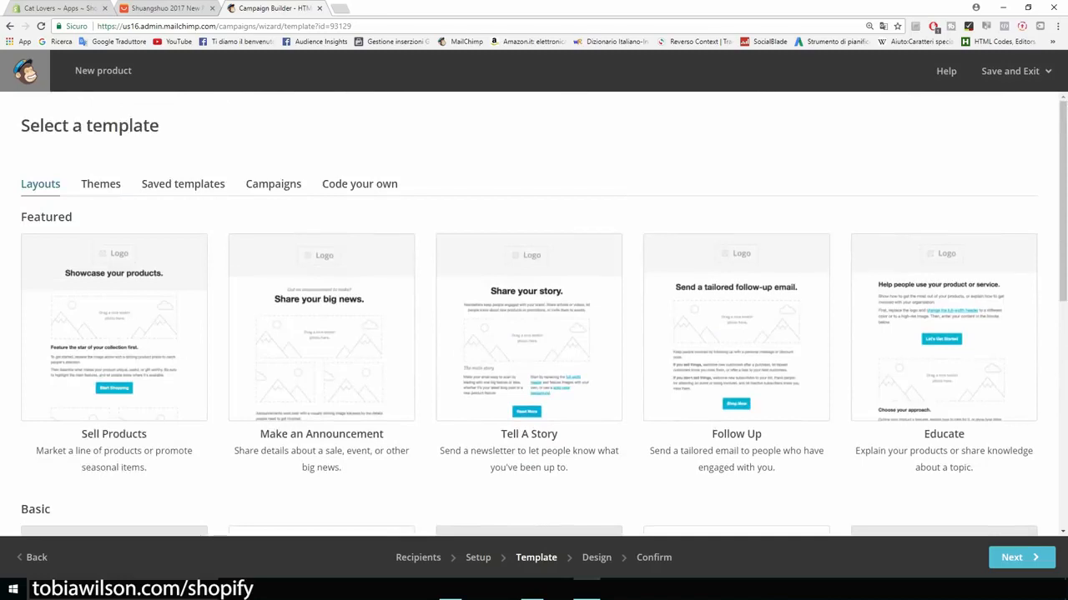
scroll(534, 313, down, 1)
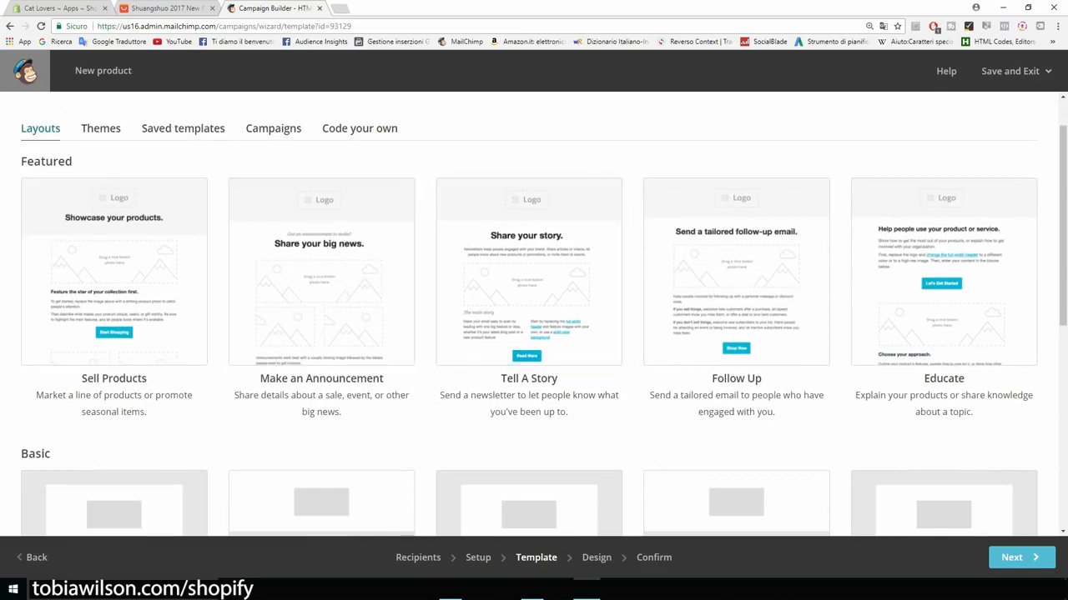
scroll(734, 317, down, 2)
scroll(114, 217, up, 1)
scroll(529, 250, down, 2)
scroll(115, 218, down, 2)
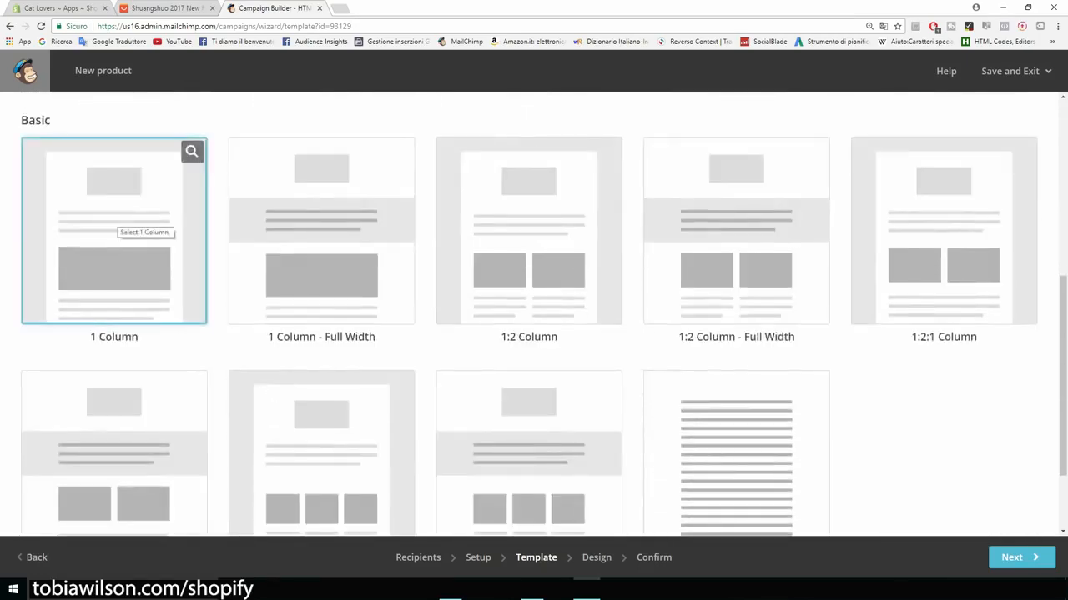
click(117, 221)
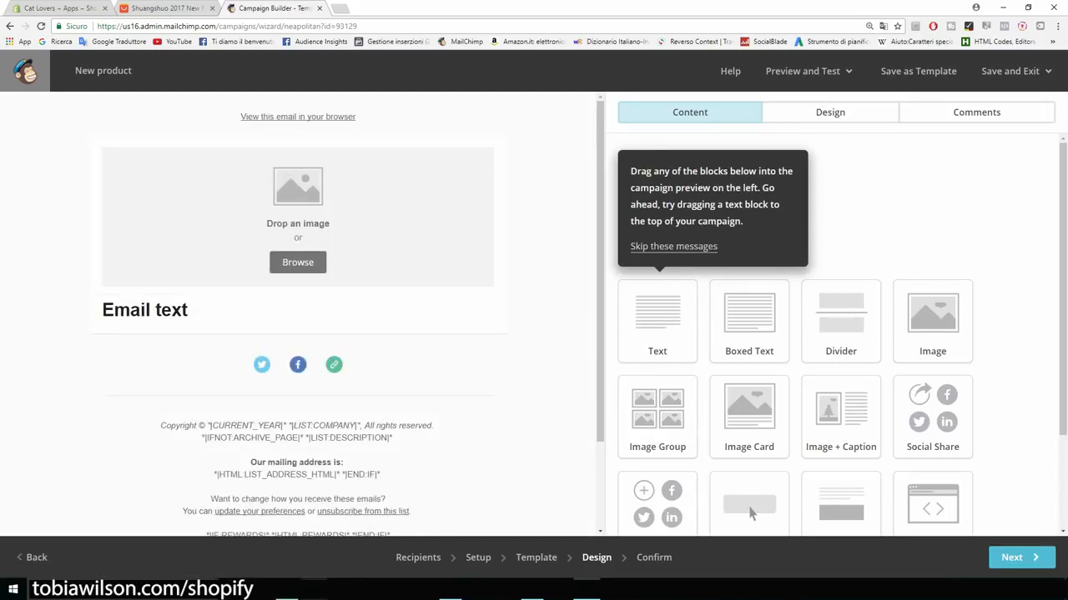
Step: Delete the placeholder image block from the email
scroll(749, 513, down, 1)
scroll(749, 494, down, 2)
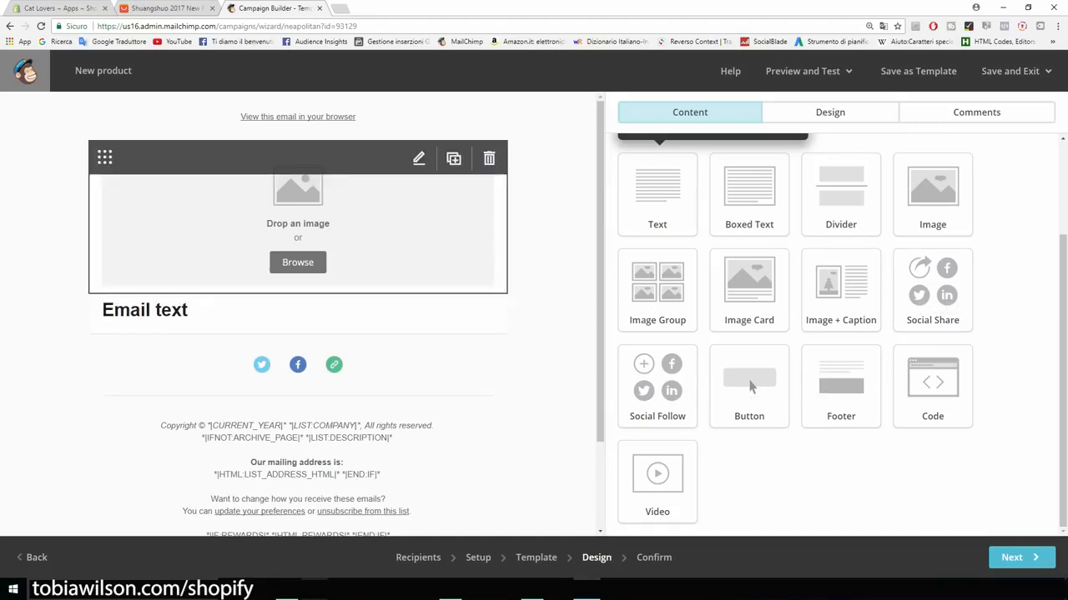
click(489, 157)
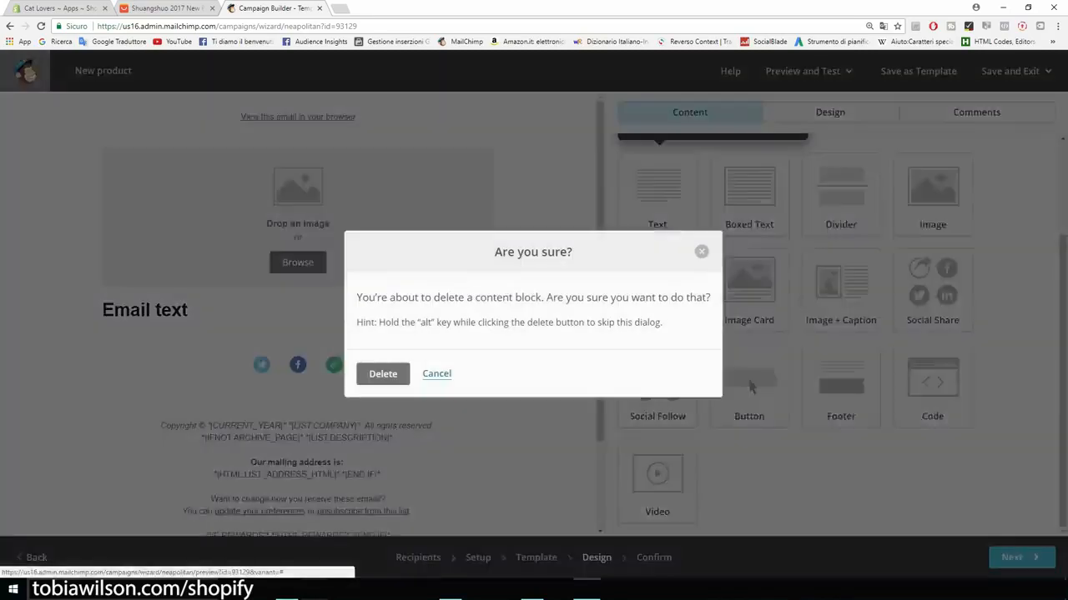
key(Return)
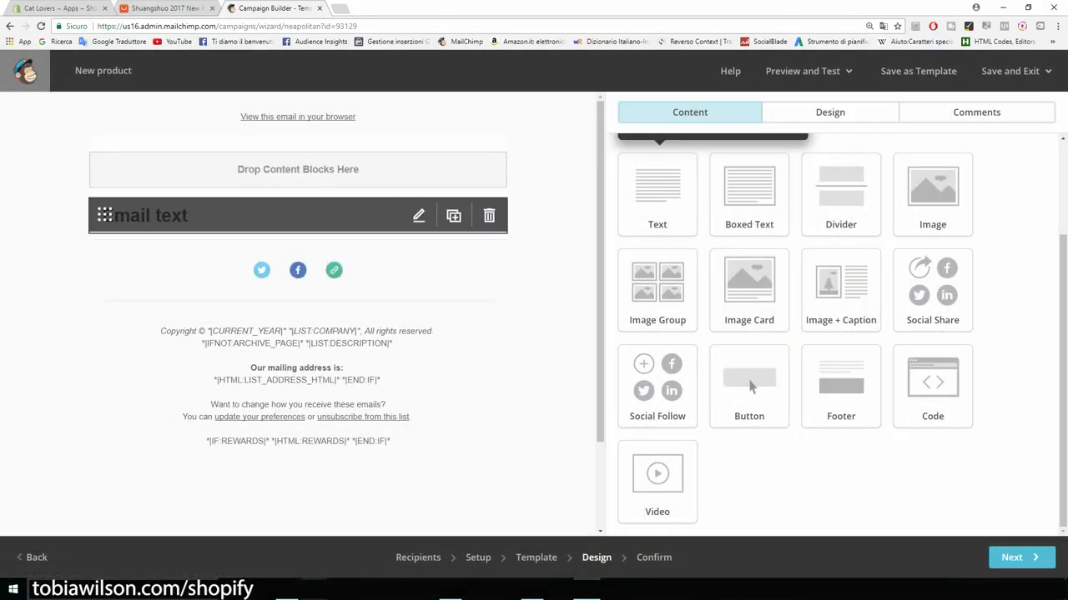
Step: Replace the text block's placeholder with 'Hey' and open a blank browser tab
click(419, 216)
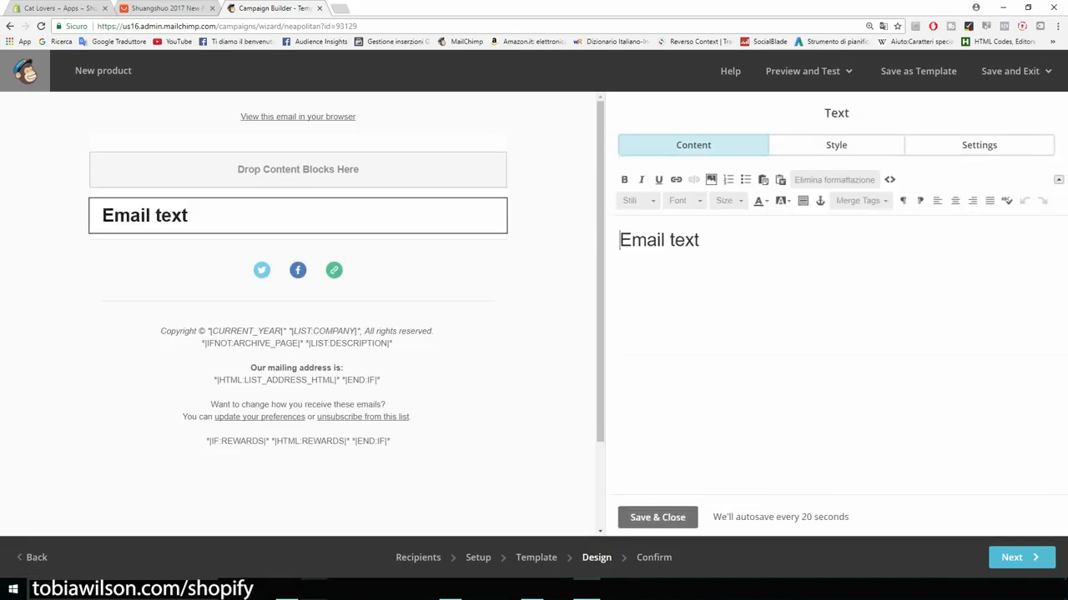
key(ctrl+a)
text(Hey)
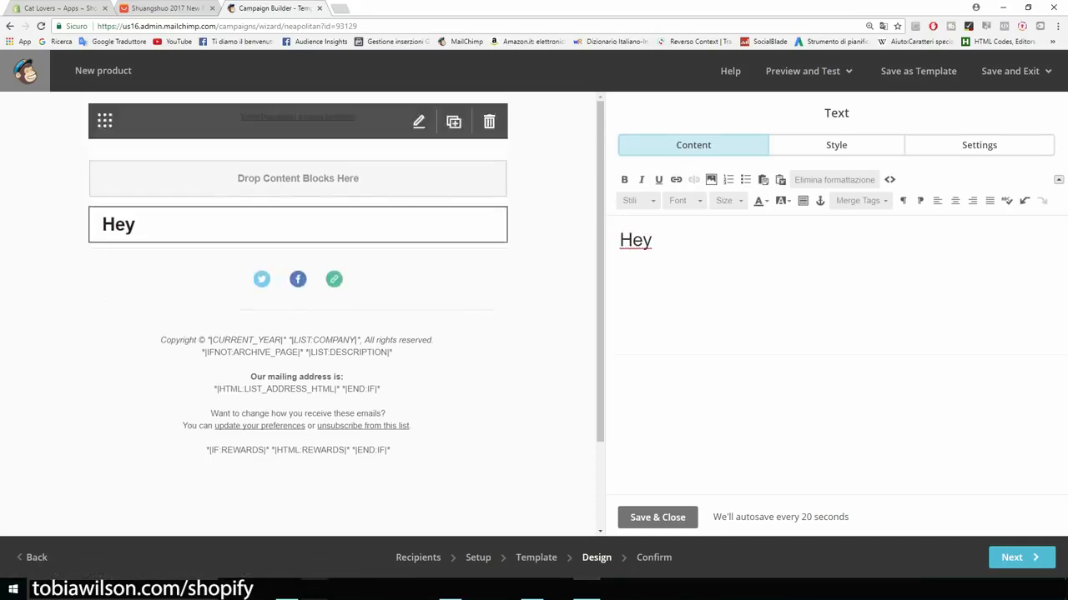
key(ctrl+t)
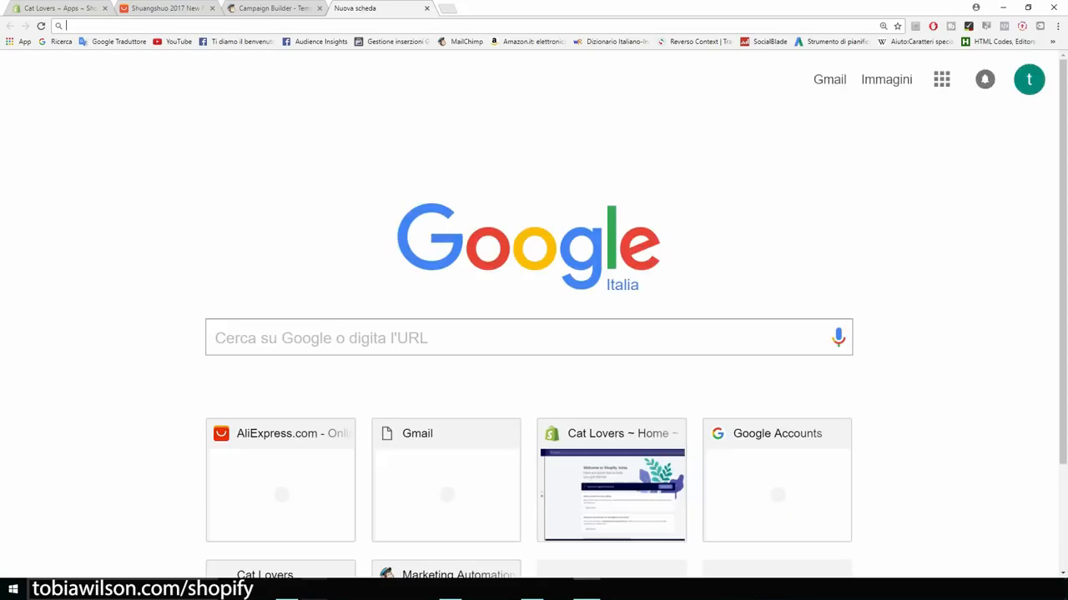
Step: Google 'merge tags mailchimp' and open the All the Merge Tags Cheat Sheet article
text(merge )
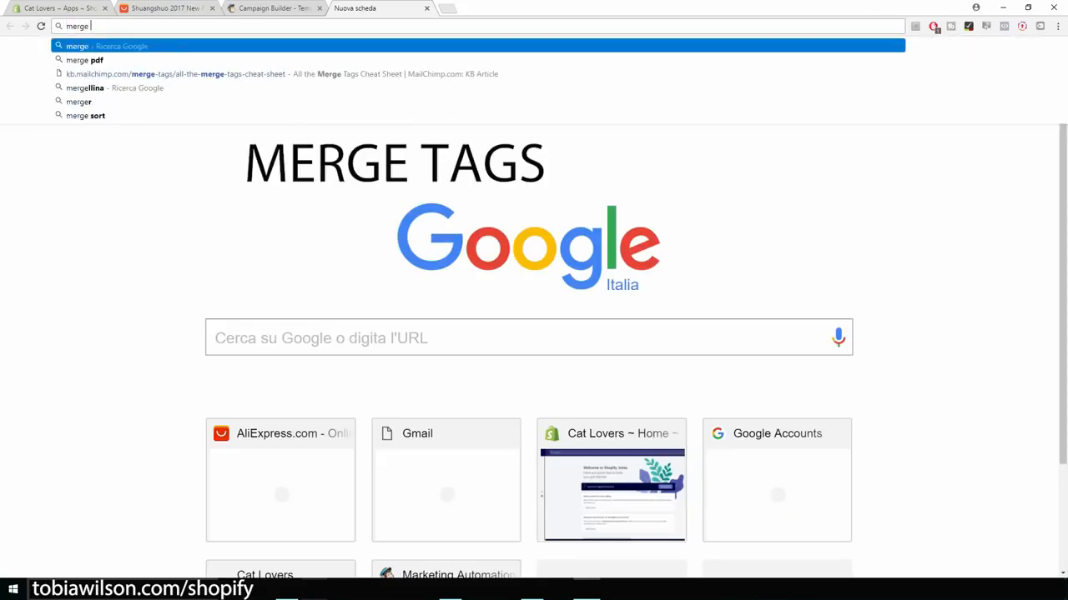
text(tags)
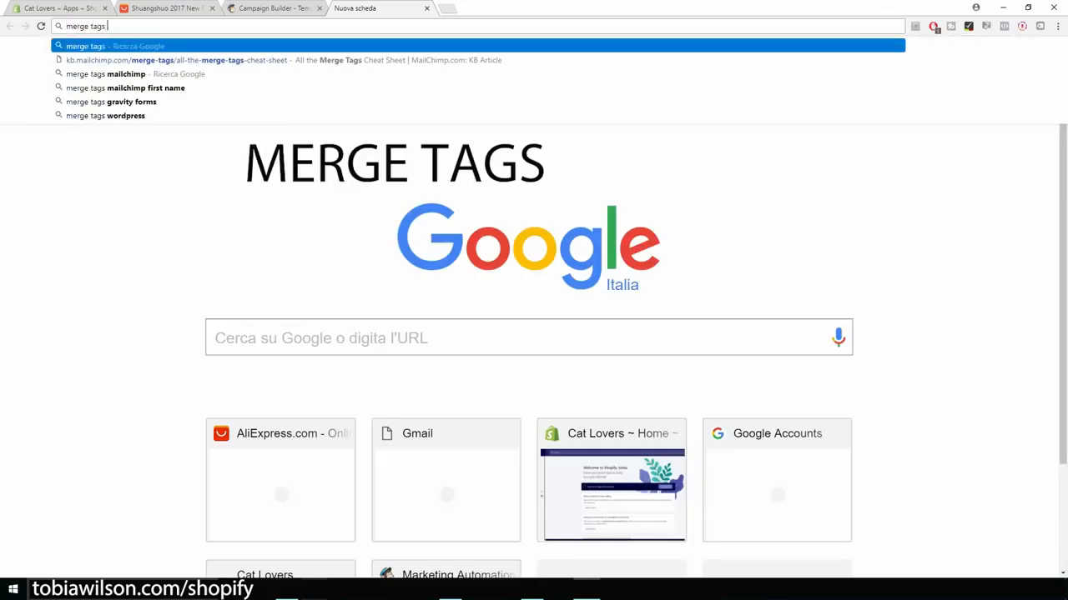
key(Down)
key(Down)
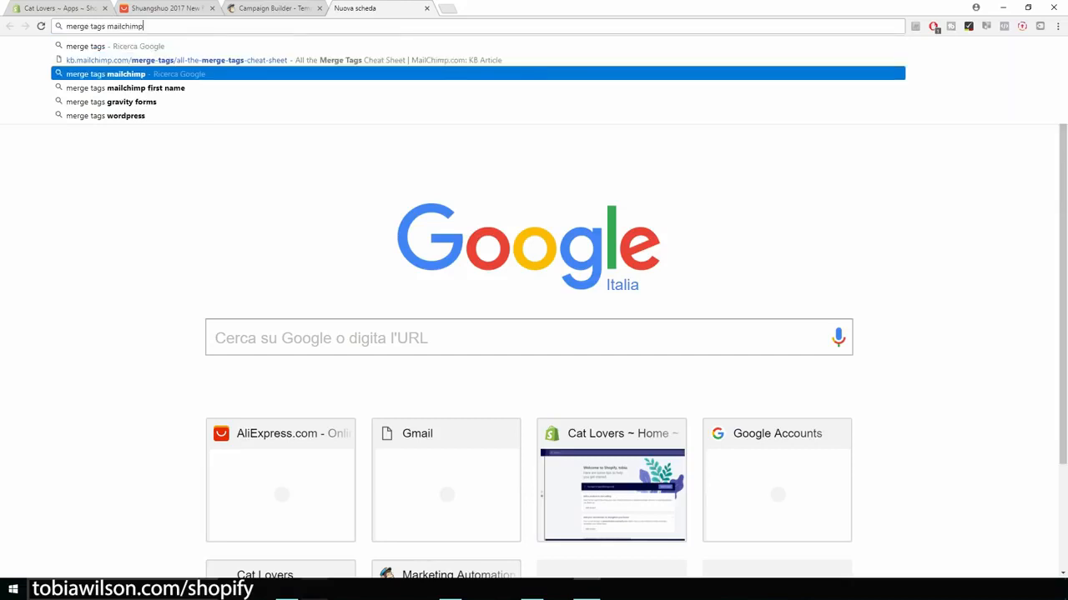
key(Return)
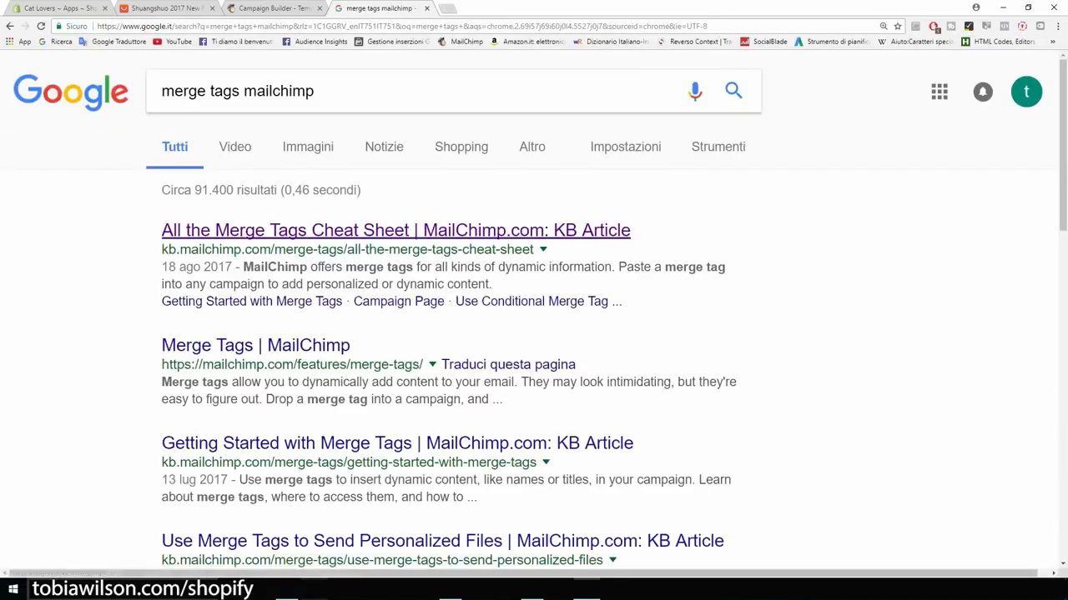
click(396, 231)
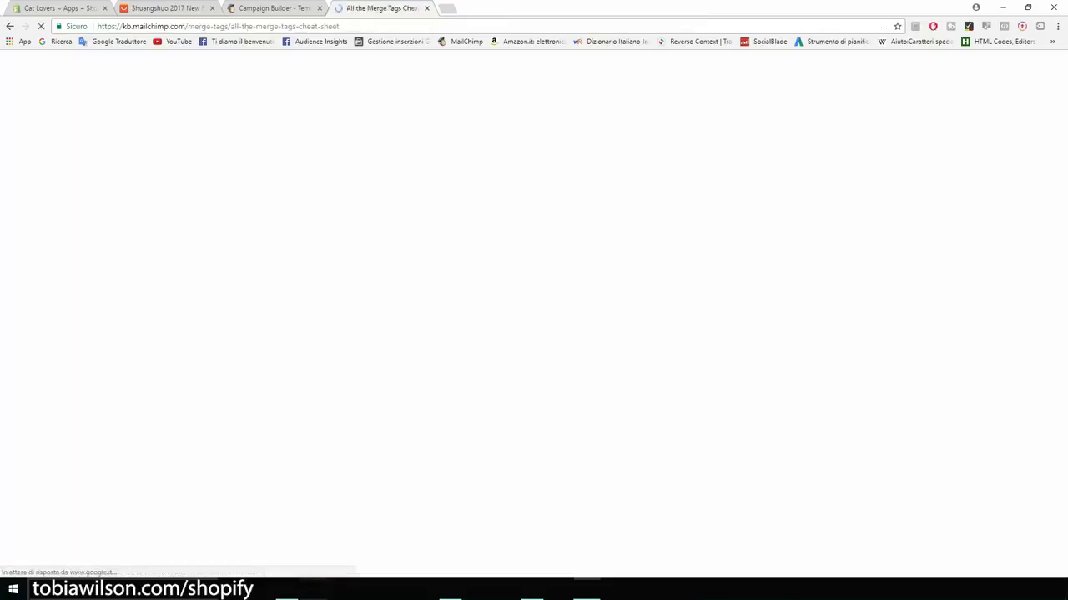
Step: Find 'name' on the page, select the *|FNAME|* tag, and return to the campaign editor
scroll(534, 334, down, 3)
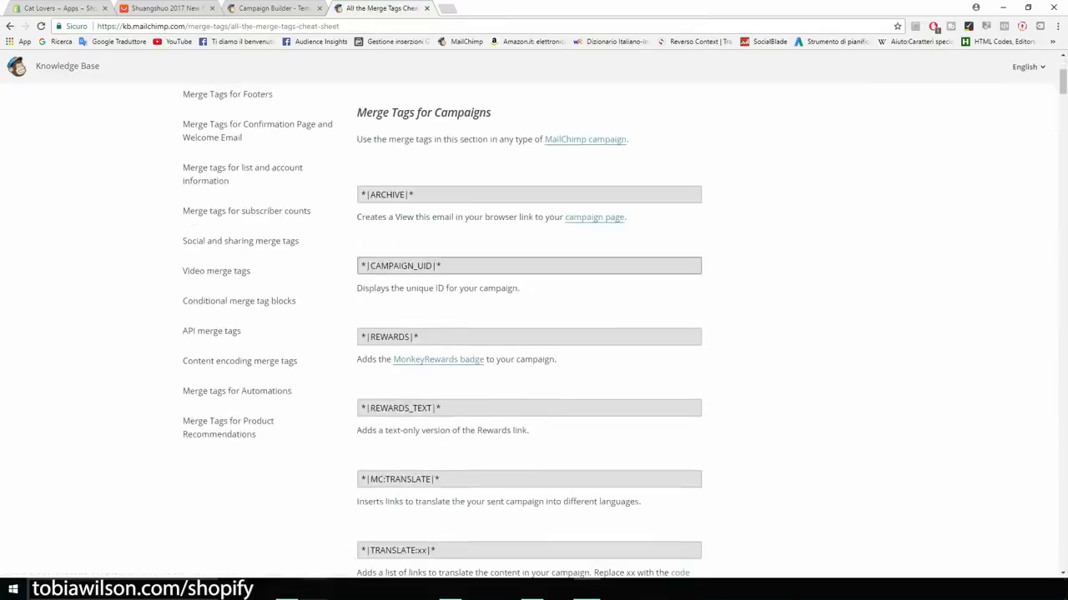
scroll(534, 334, down, 8)
scroll(534, 334, down, 2)
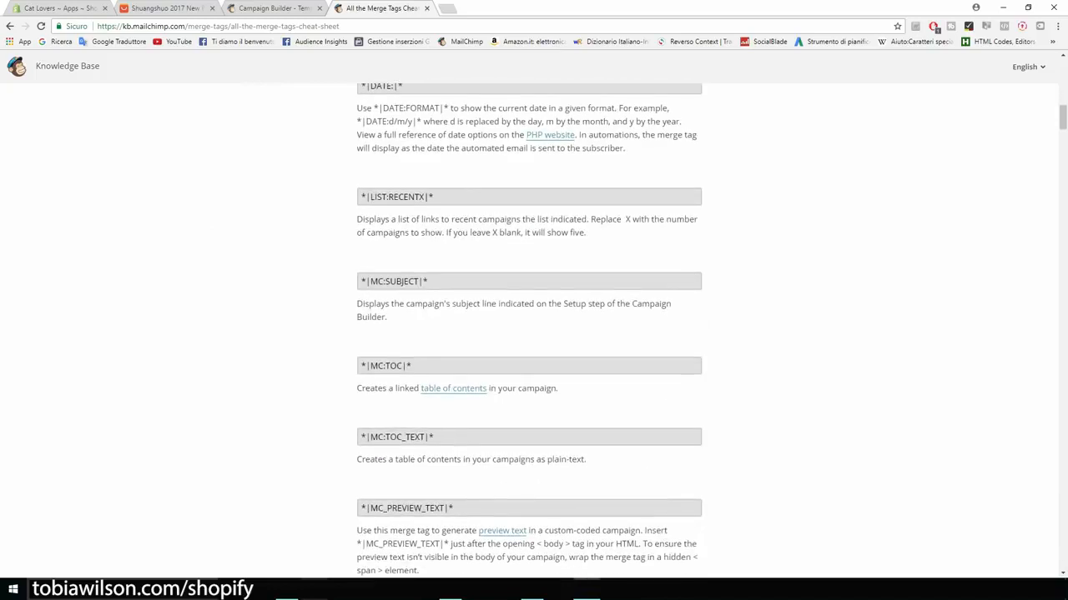
key(ctrl+f)
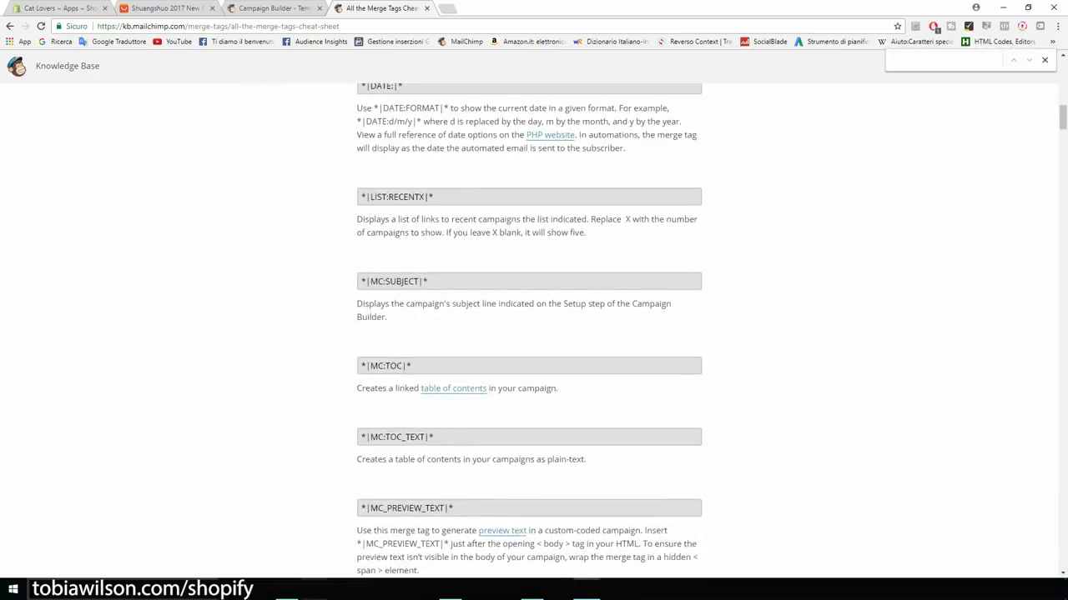
text(name)
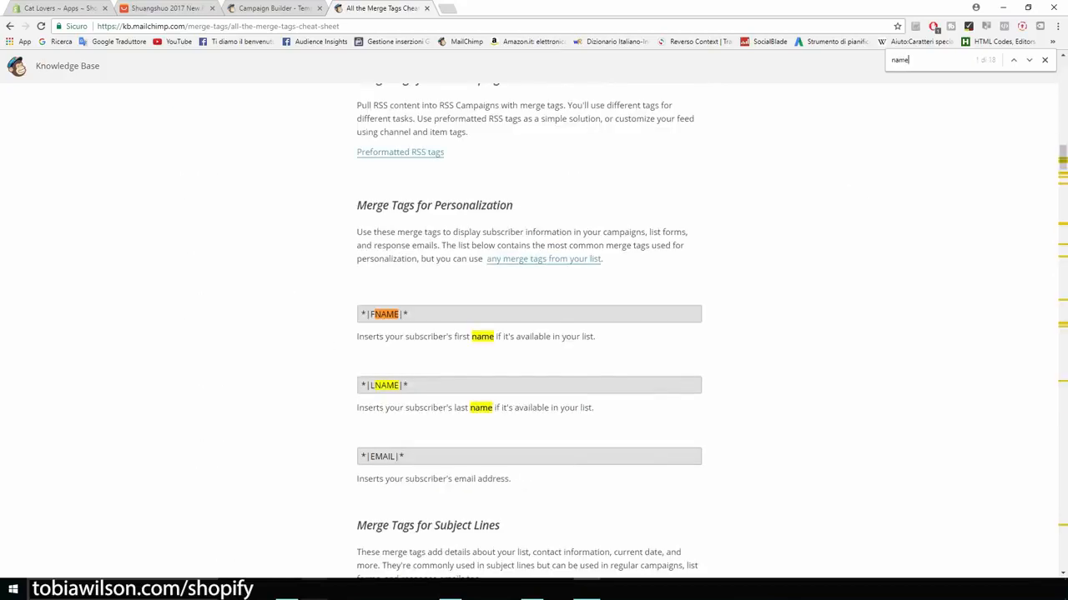
scroll(530, 330, down, 1)
drag(408, 258, 360, 258)
key(ctrl+c)
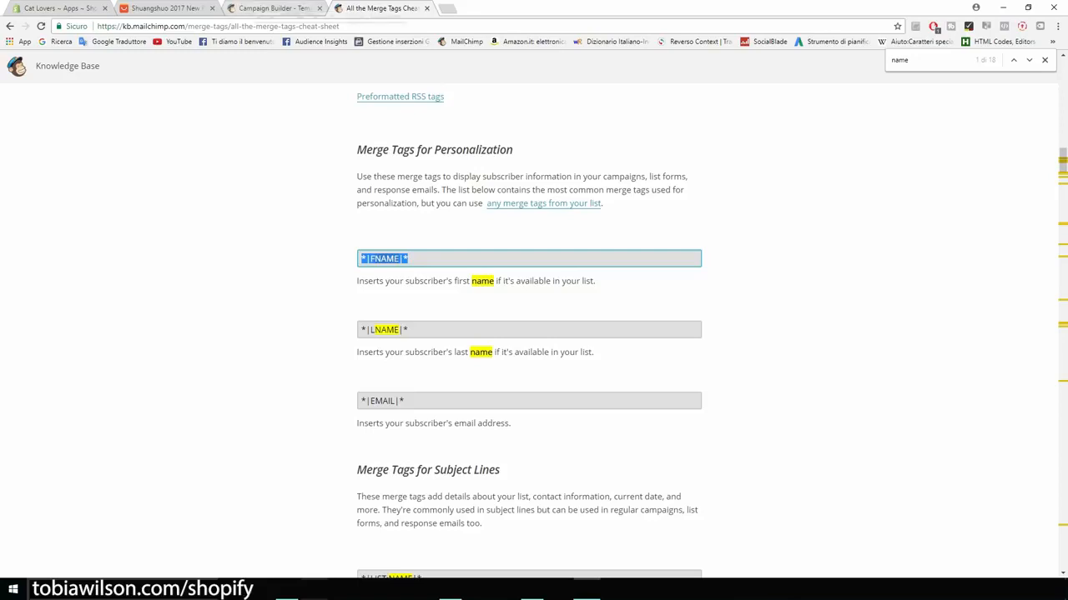
click(255, 9)
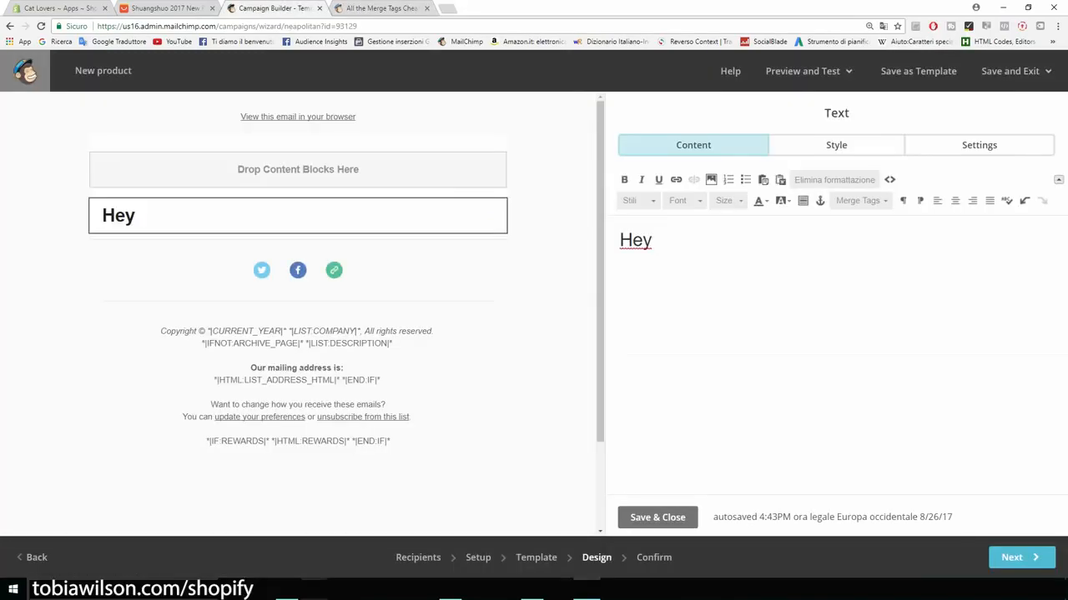
Step: Write 'Hey *|FNAME|*', offer the cat t-shirt at 50% OFF today, and link catsmerch.myshopify.com
key(ctrl+v)
text(, I want to let you knwo)
key(BackSpace)
key(BackSpace)
text(ow that tod)
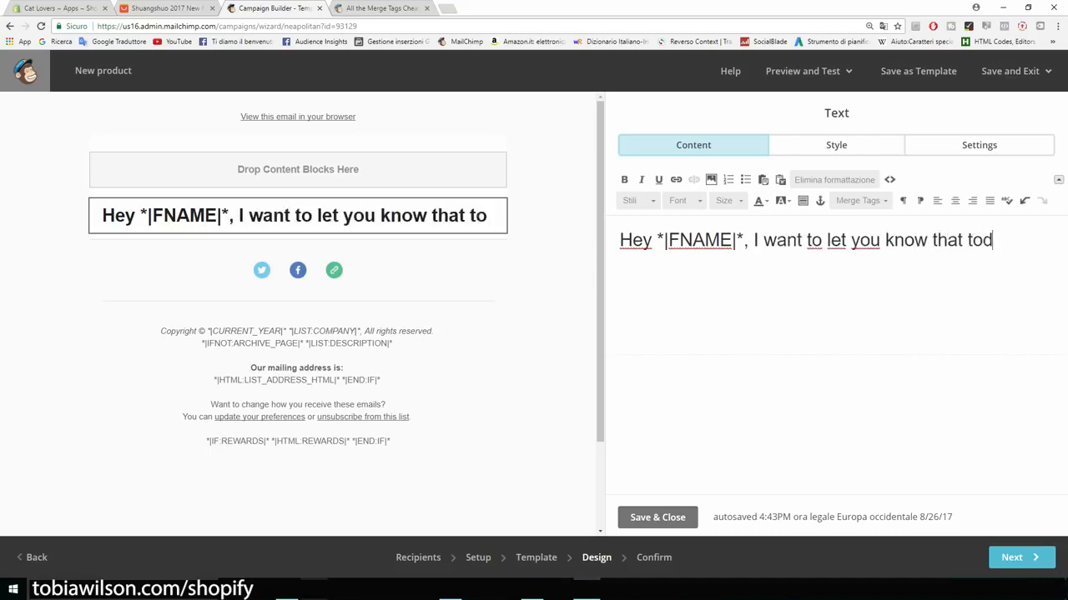
text(ay we are offering our )
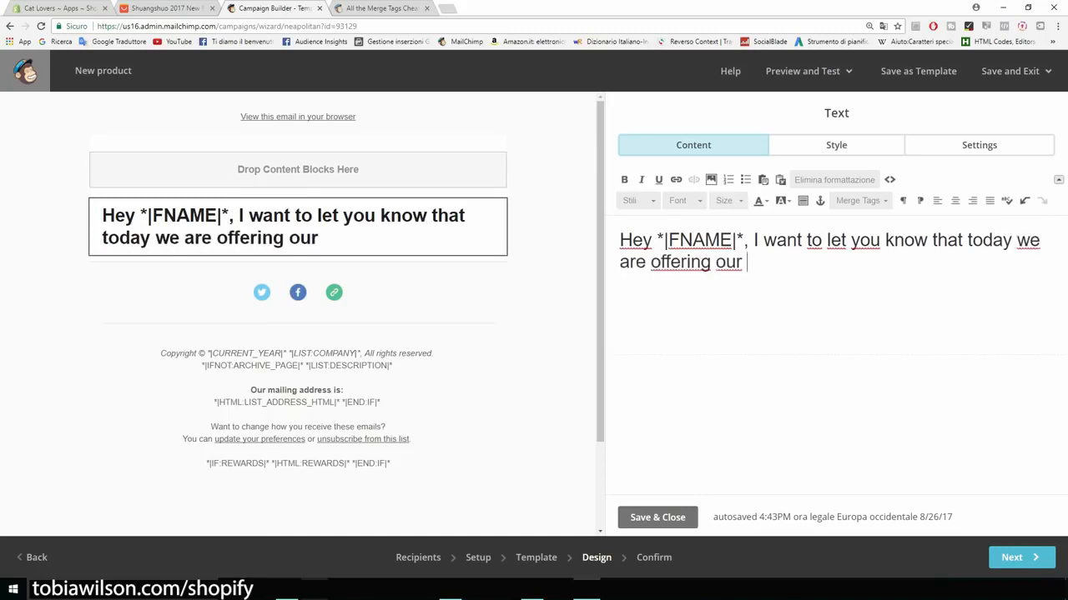
text(cat t-shirt for 50% OFF.)
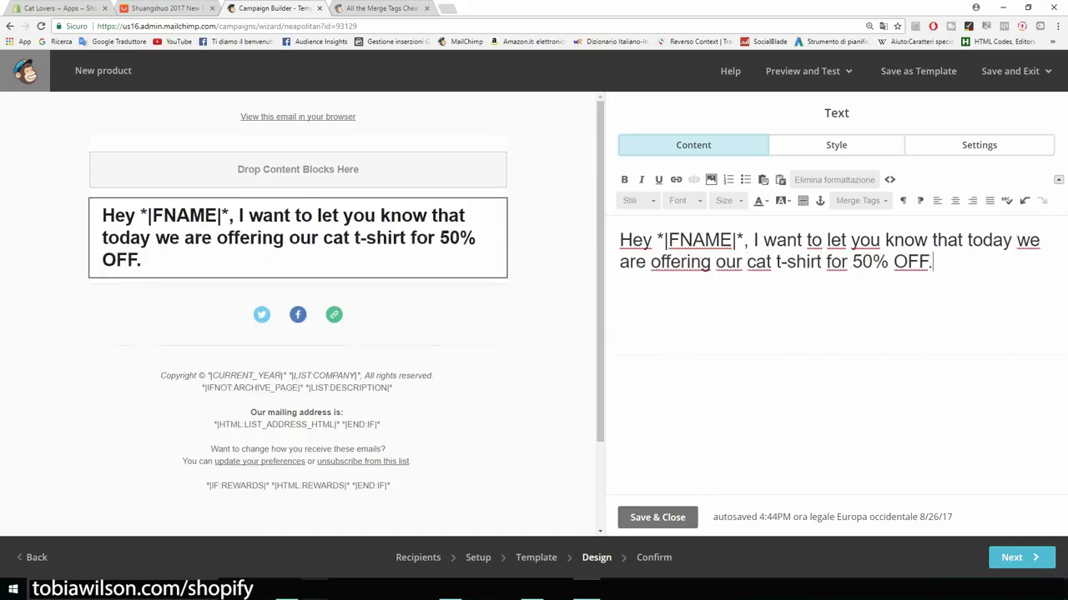
key(Return)
text(Click)
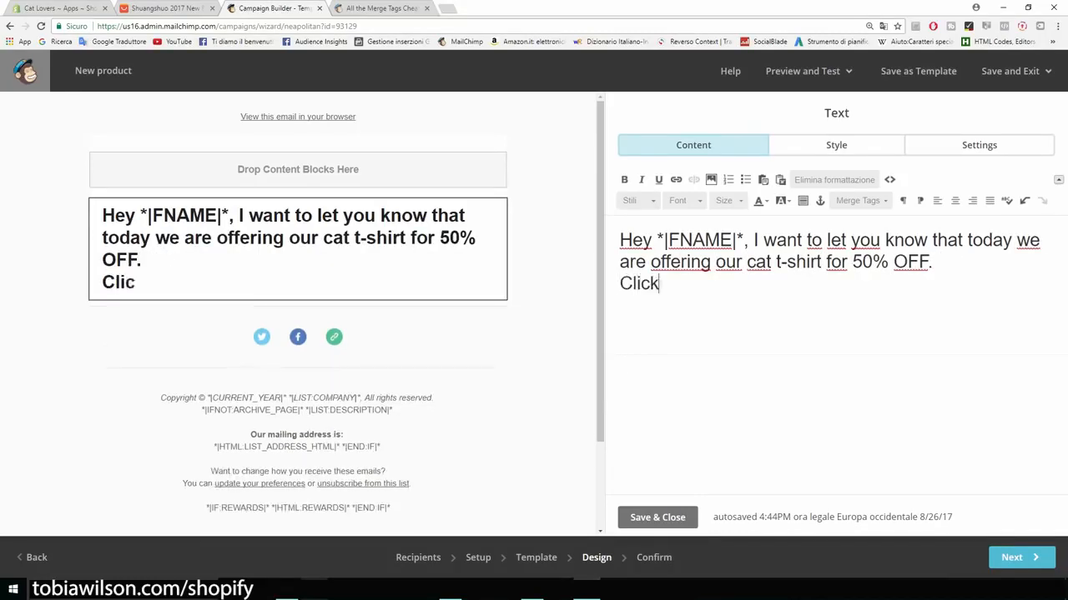
text( here to check it out: ca)
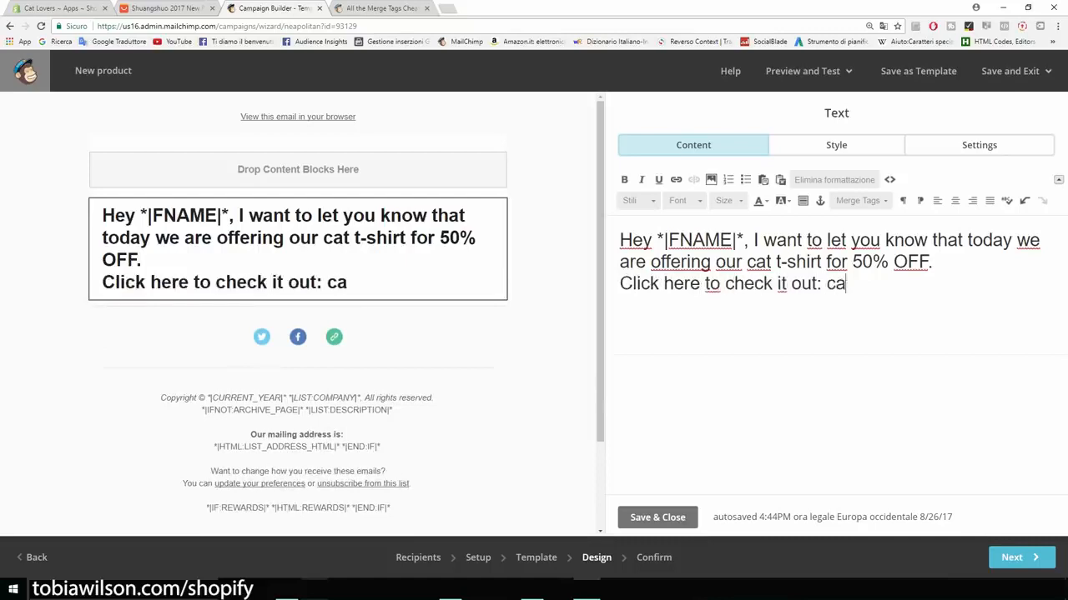
text(tsmerch.myshopify.com)
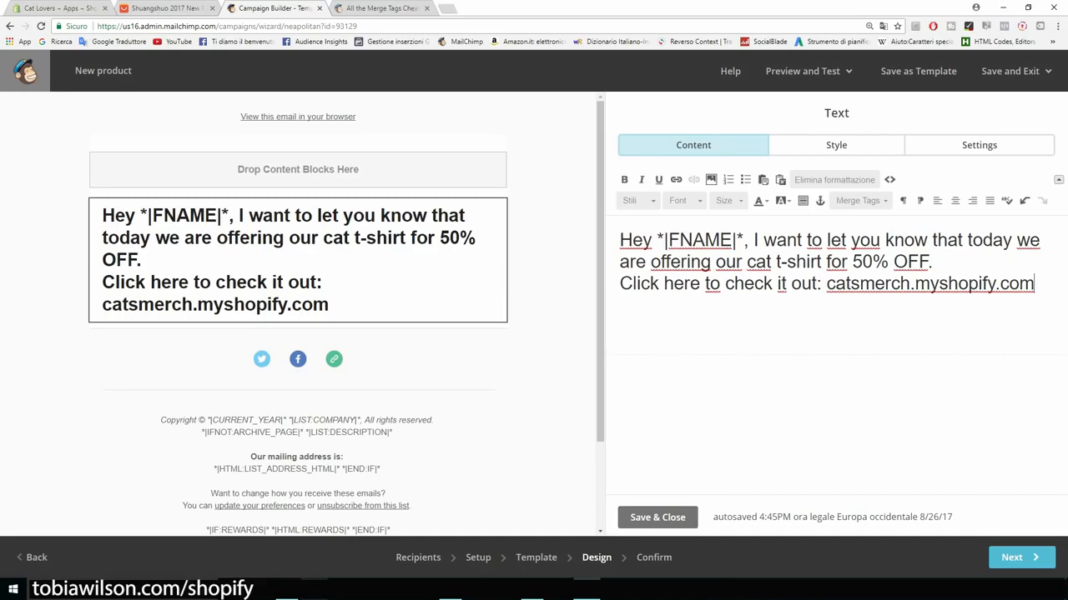
key(ctrl+shift+Left)
key(ctrl+shift+Left)
key(ctrl+shift+Left)
key(ctrl+shift+Left)
key(ctrl+shift+Left)
key(ctrl+shift+Left)
key(ctrl+shift+Left)
key(ctrl+shift+Left)
key(ctrl+shift+Left)
key(ctrl+shift+Left)
key(ctrl+shift+Left)
key(ctrl+shift+Left)
key(ctrl+shift+Left)
key(ctrl+shift+Left)
key(ctrl+shift+Left)
key(ctrl+shift+Left)
key(ctrl+shift+Left)
key(ctrl+shift+Left)
key(ctrl+shift+Left)
key(ctrl+shift+Left)
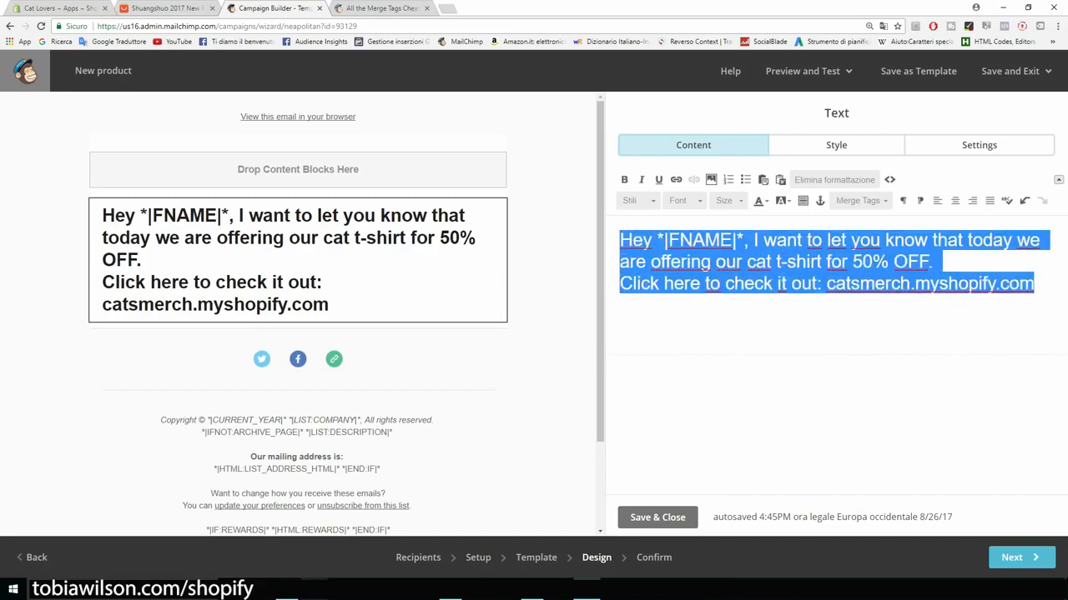
click(1018, 557)
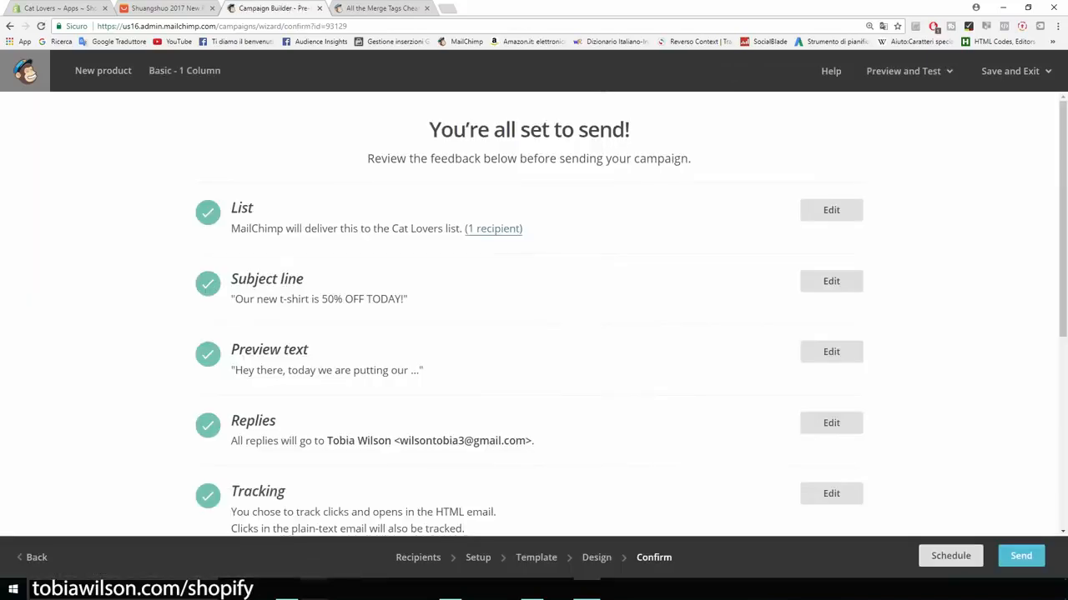
Step: Send the New product campaign now to the Cat Lovers list's 1 subscriber
scroll(534, 313, down, 5)
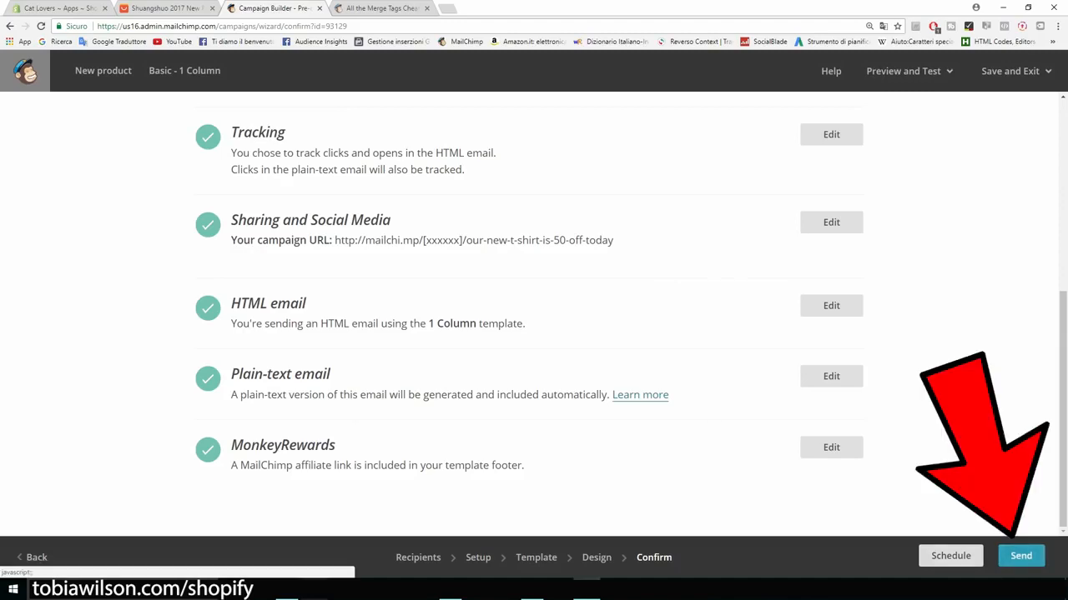
click(1021, 556)
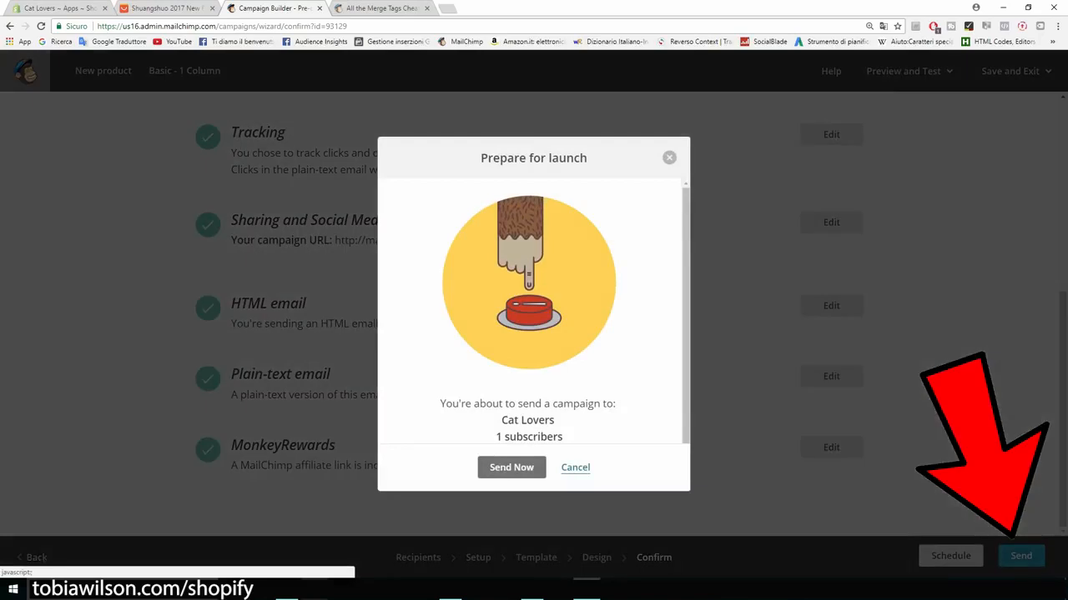
drag(564, 437, 497, 437)
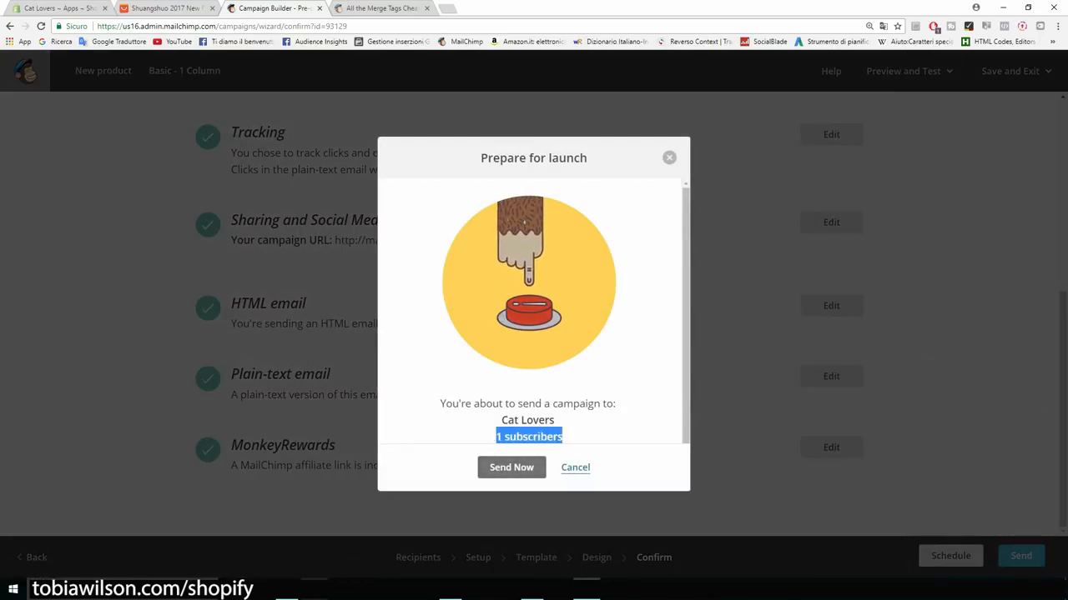
click(511, 467)
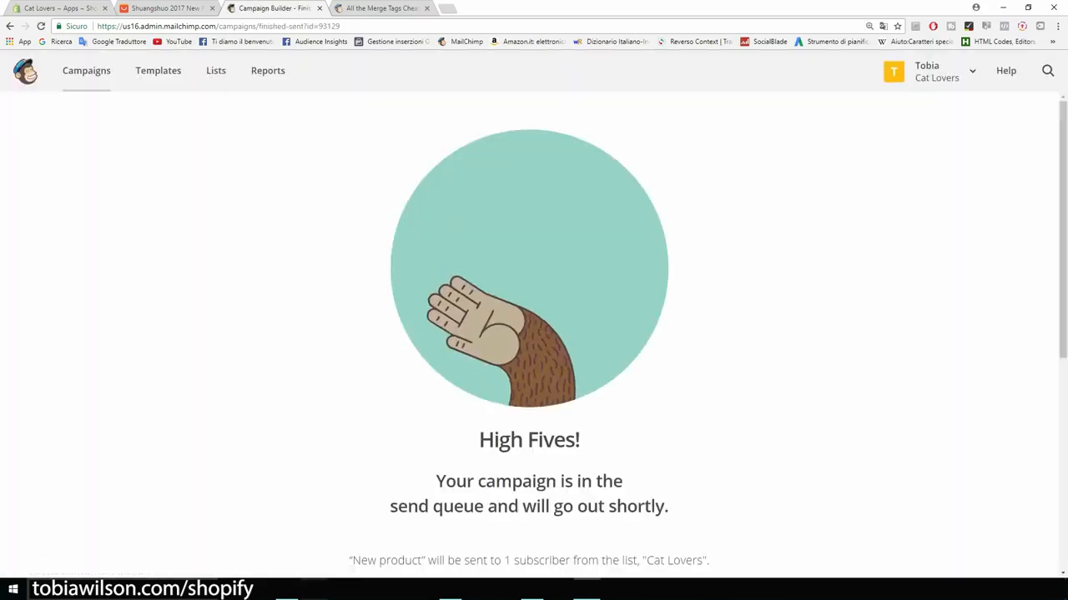
scroll(534, 333, down, 5)
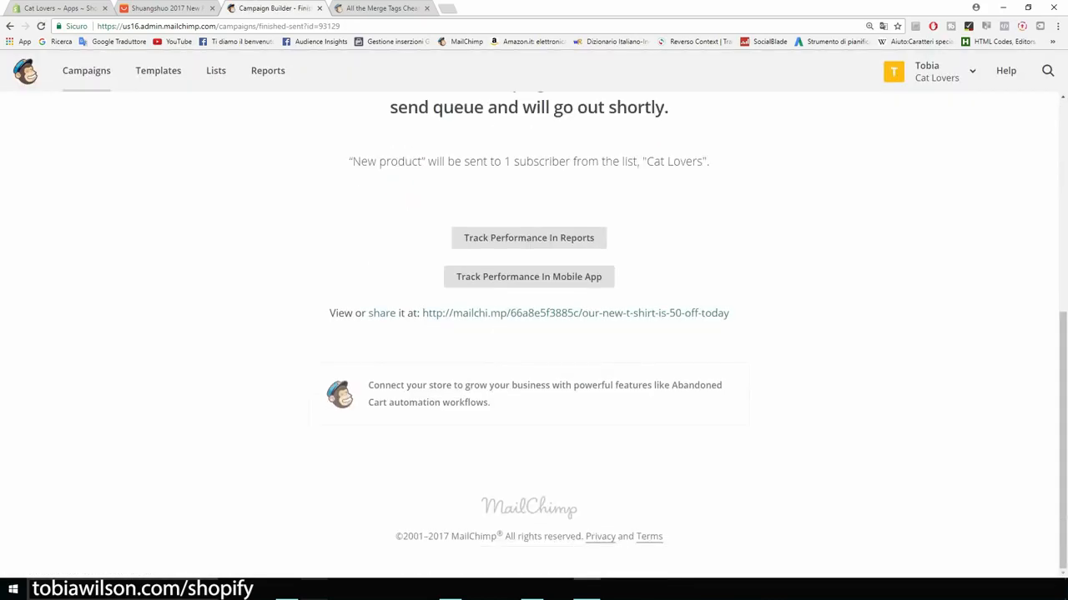
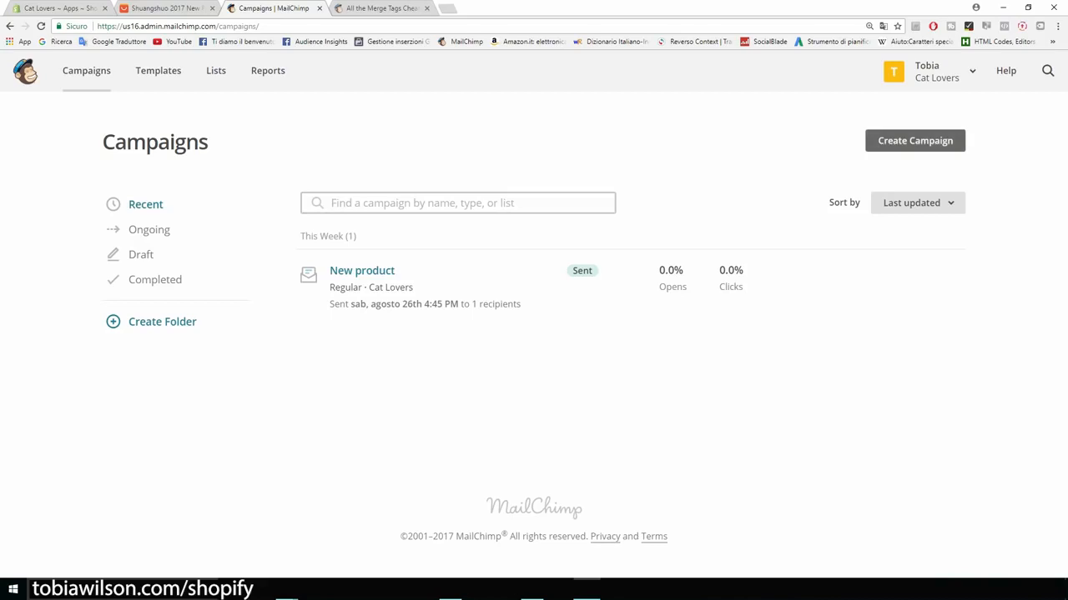
Step: Create a Welcome new subscribers automated email for the Cat Lovers list and begin its workflow
click(915, 140)
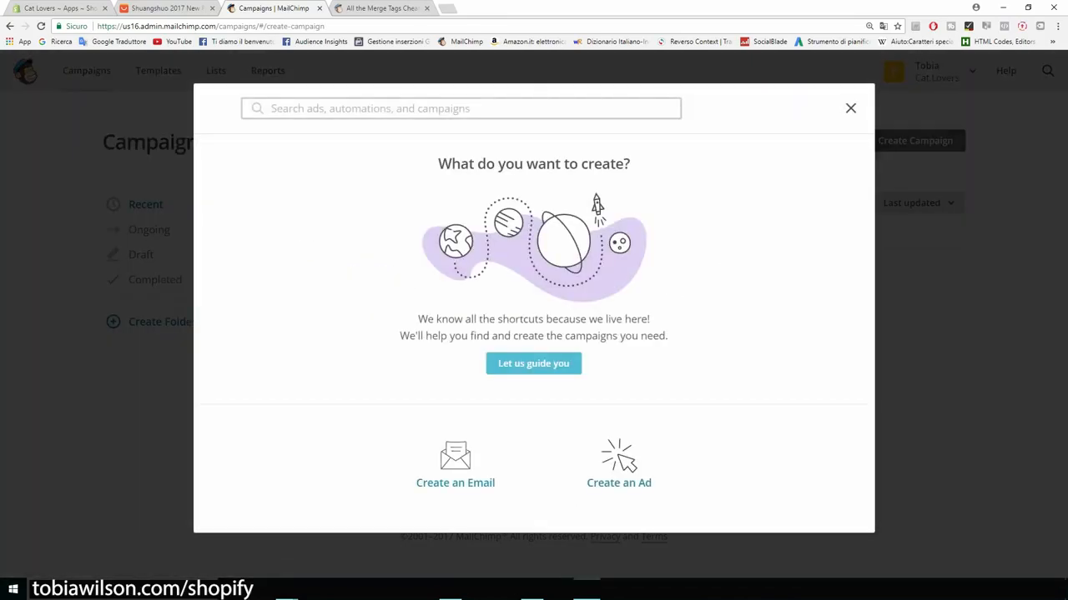
click(455, 461)
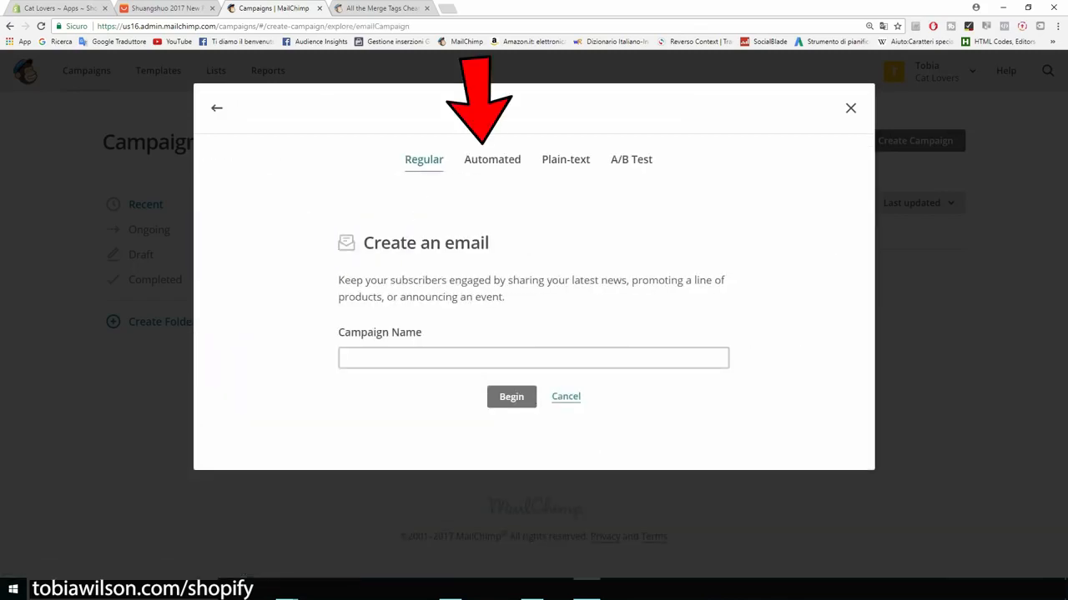
click(492, 159)
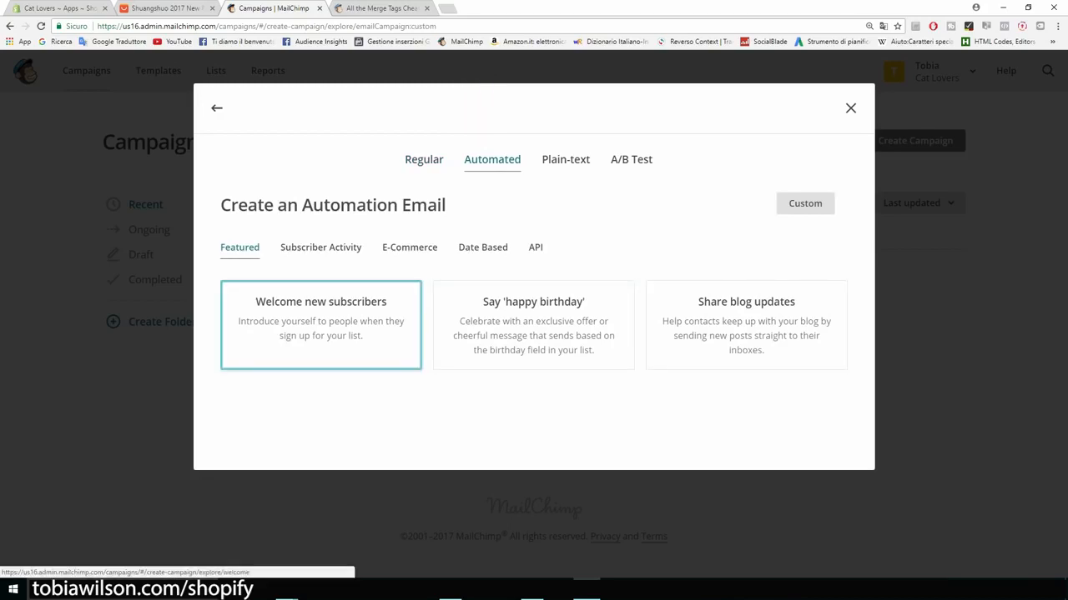
click(321, 325)
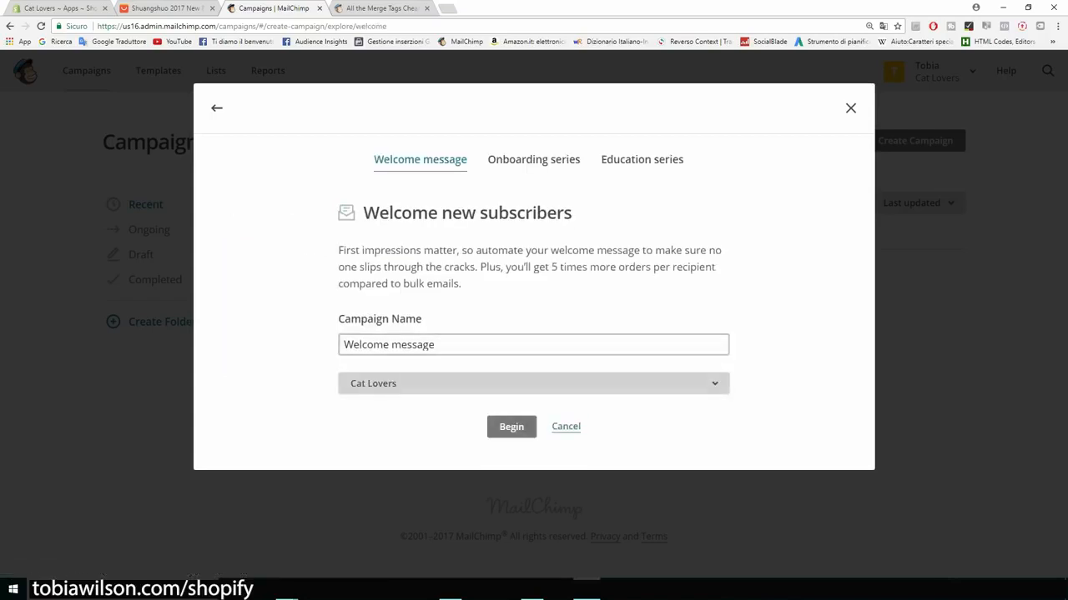
click(533, 383)
click(434, 448)
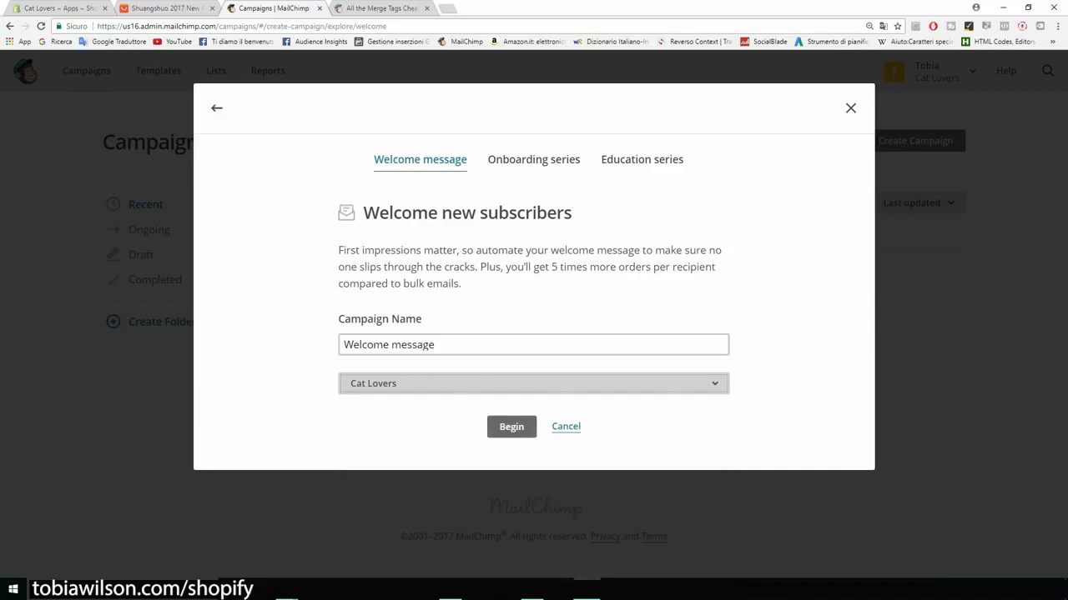
click(511, 426)
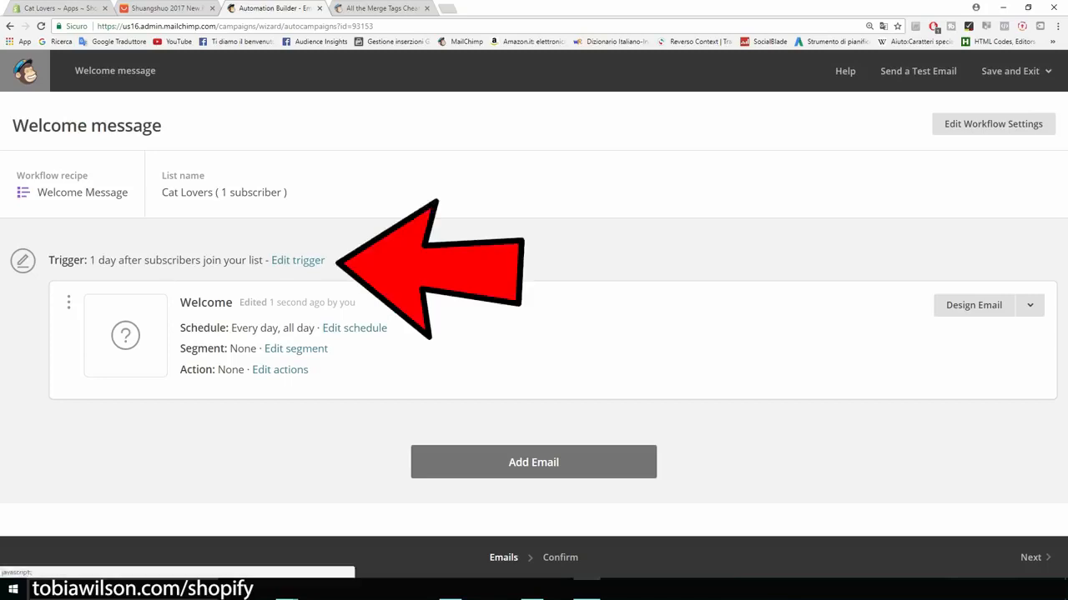
Step: Change the welcome email's trigger delay to send immediately after signup
click(297, 260)
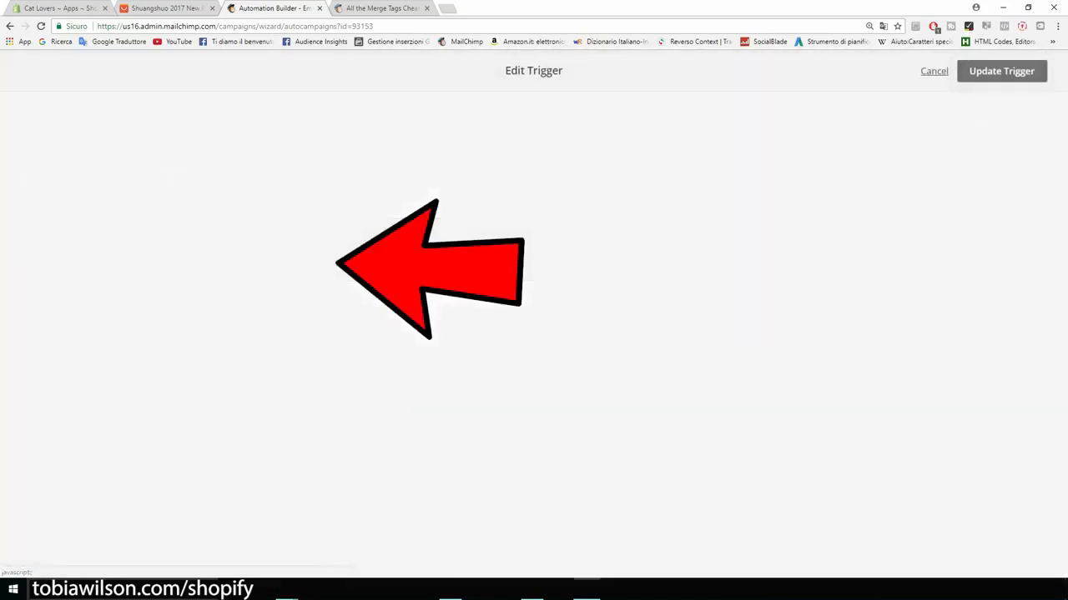
click(186, 259)
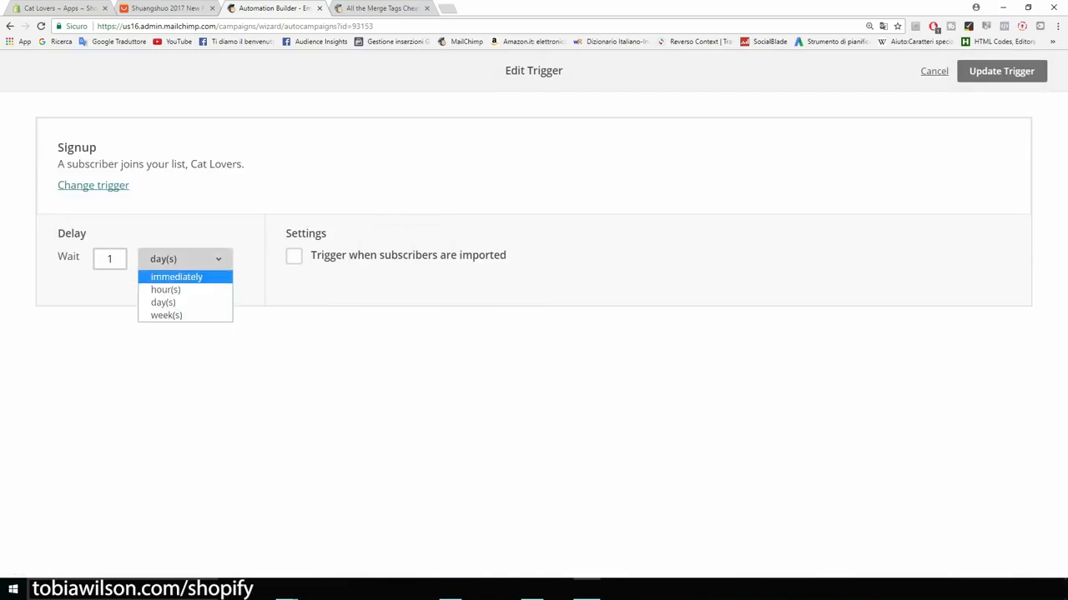
click(176, 277)
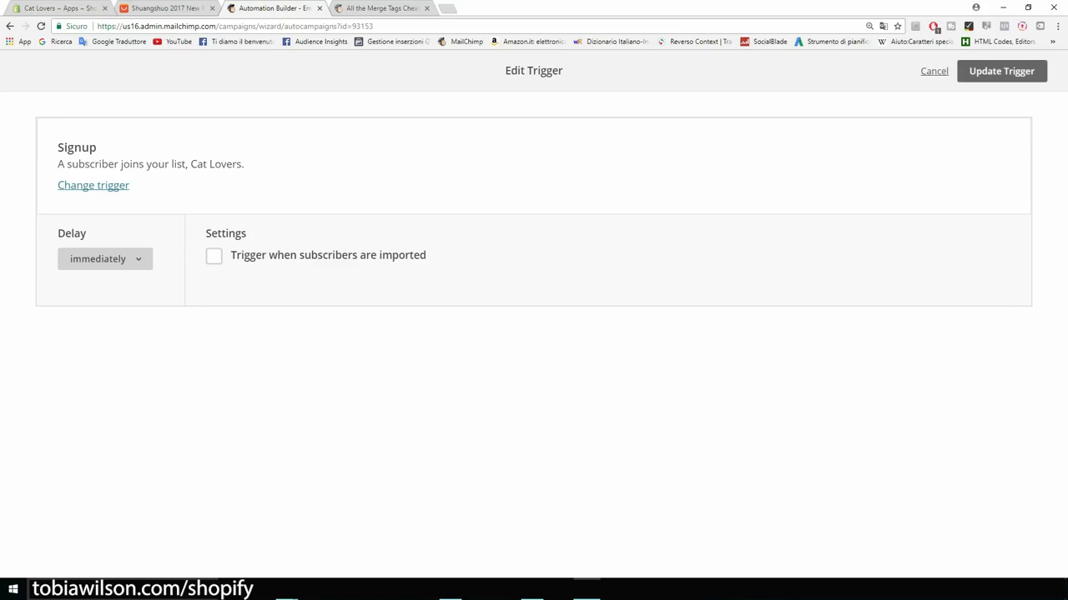
click(1001, 71)
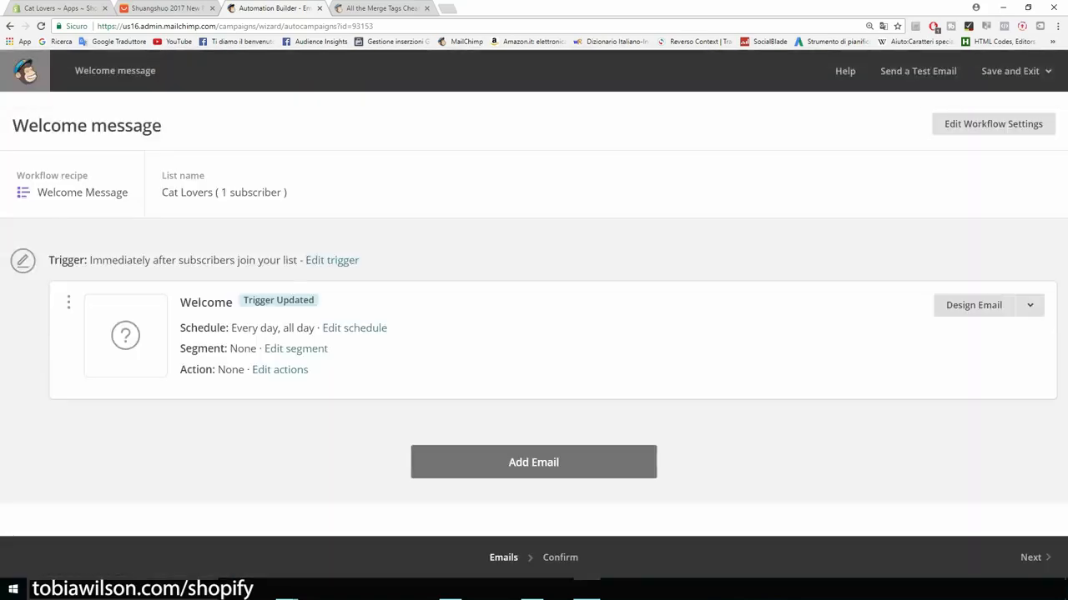
Step: Add a second email to the workflow, keeping its one-day delay
click(533, 462)
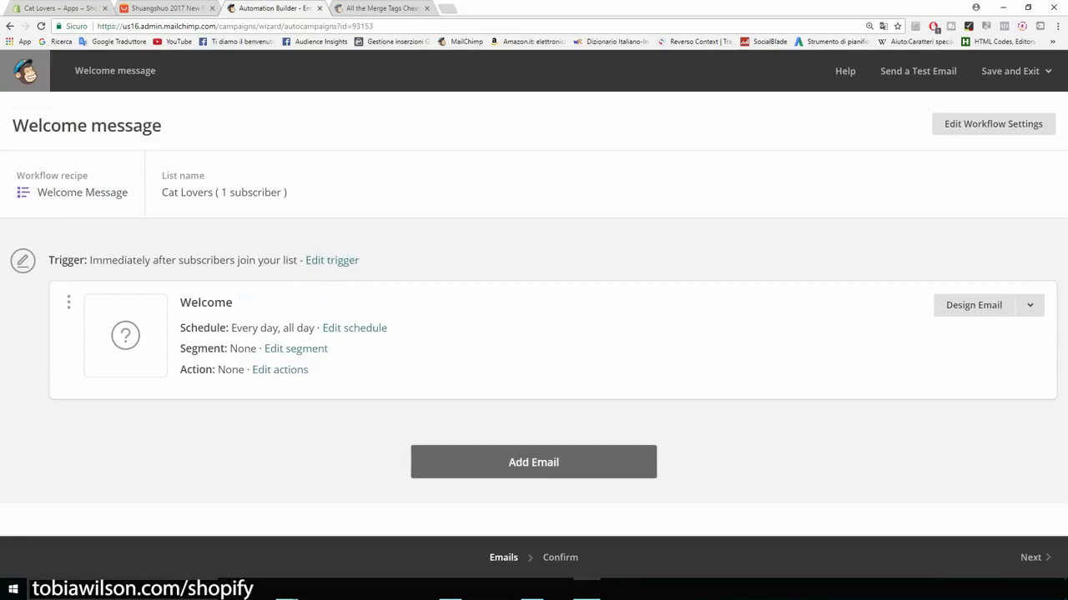
scroll(534, 333, down, 2)
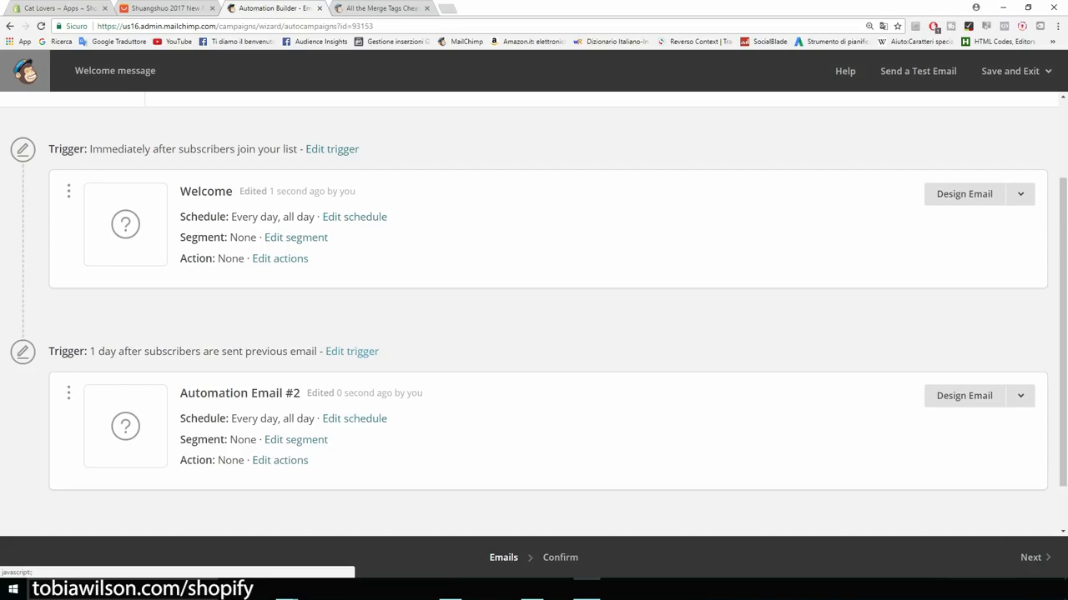
click(351, 351)
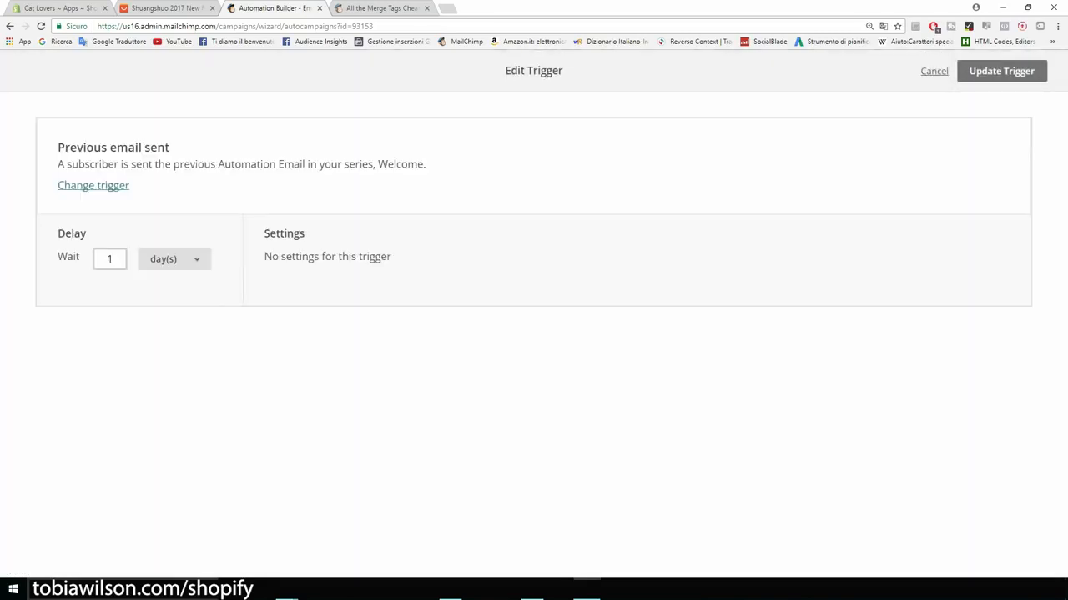
click(174, 259)
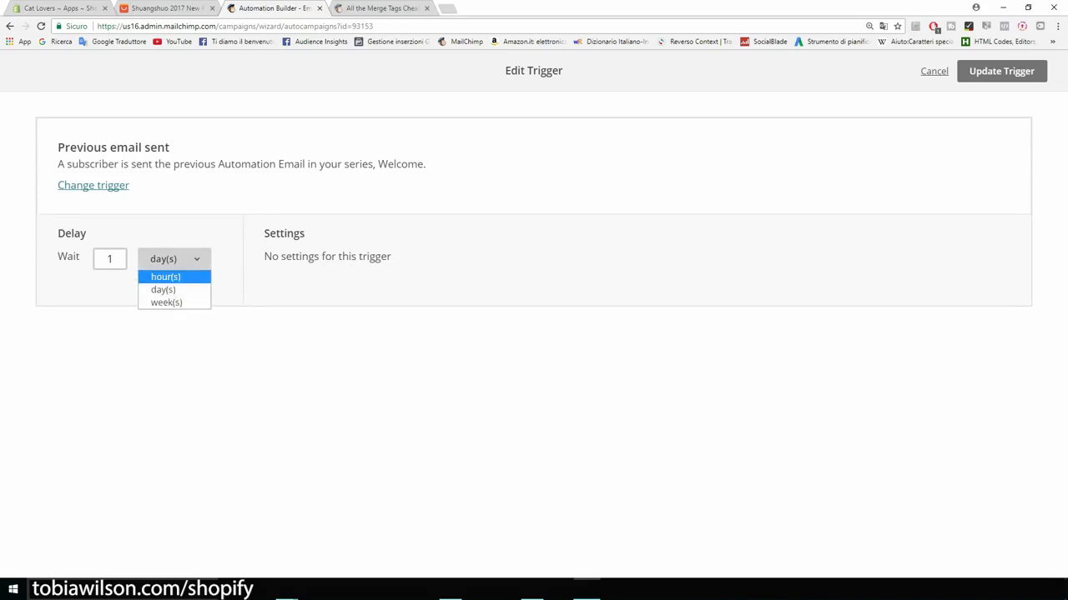
click(1001, 71)
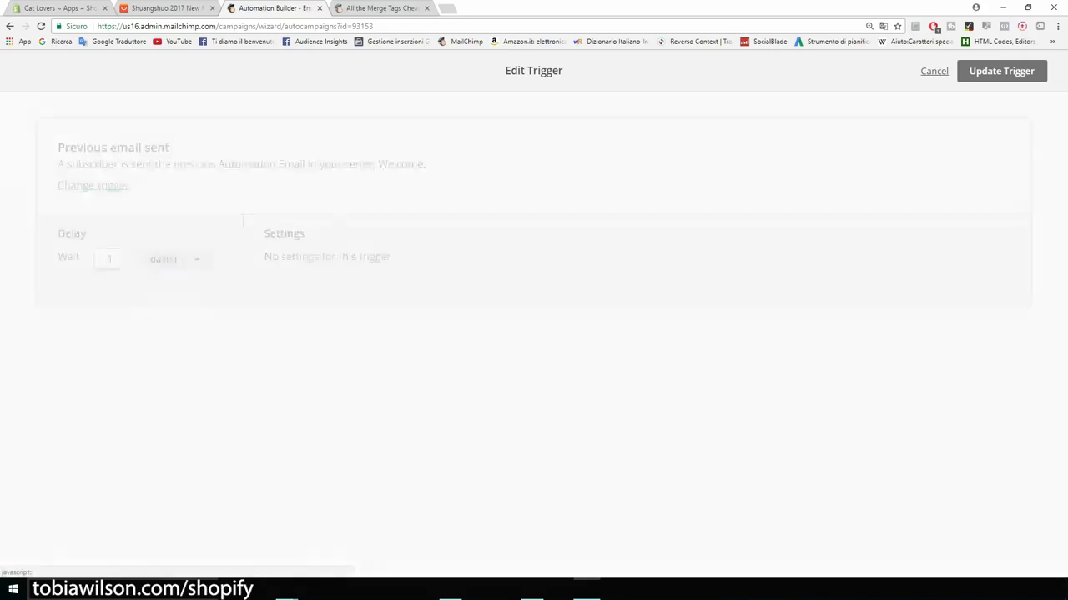
Step: Add a third follow-up email, then return to the Shopify Apps page
scroll(533, 334, down, 1)
click(529, 496)
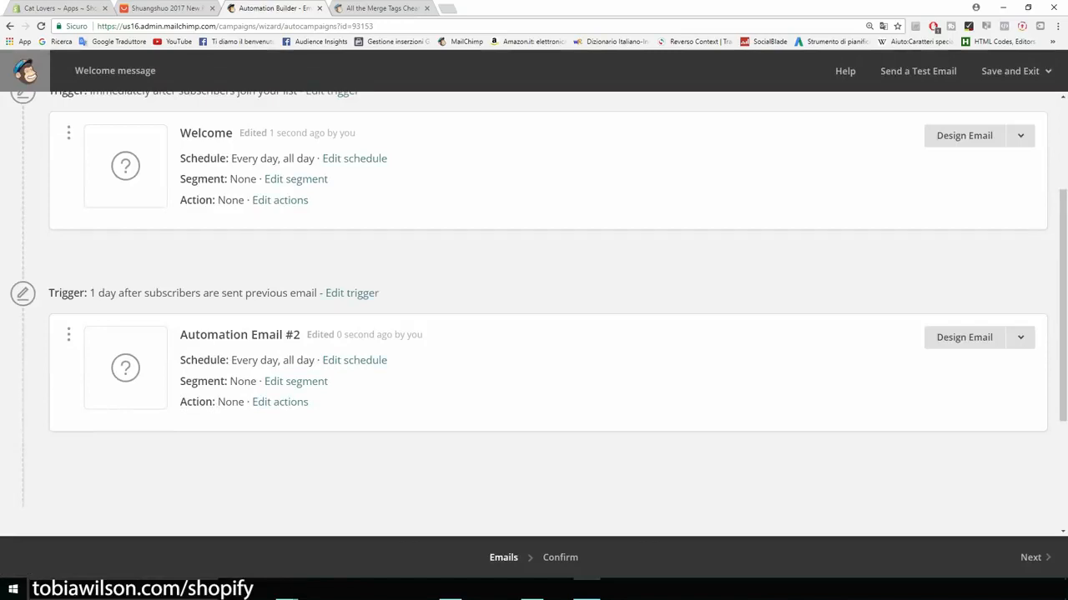
scroll(529, 495, down, 2)
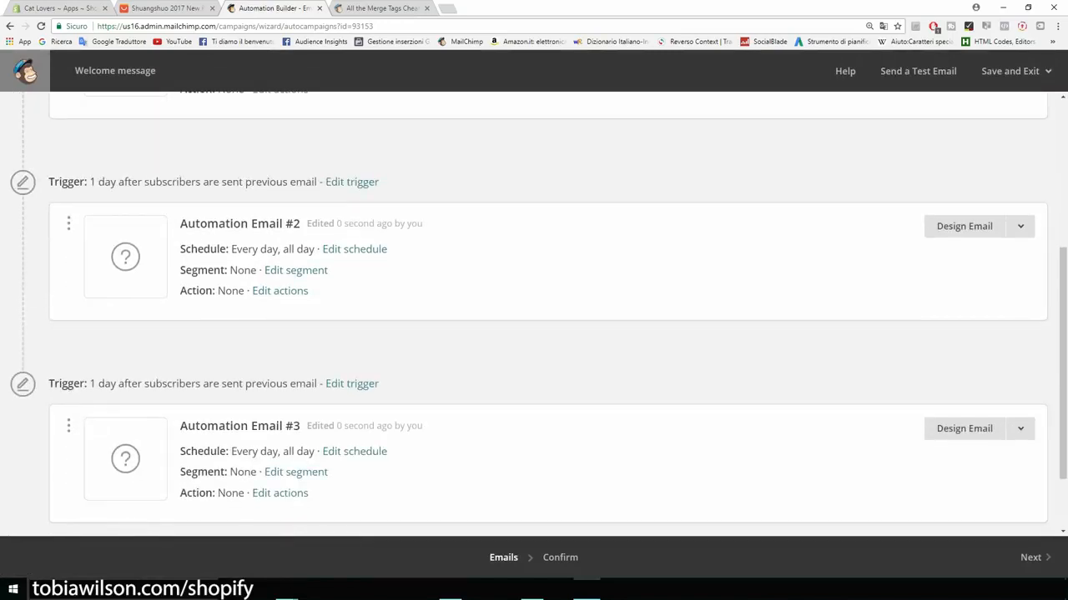
scroll(534, 334, up, 4)
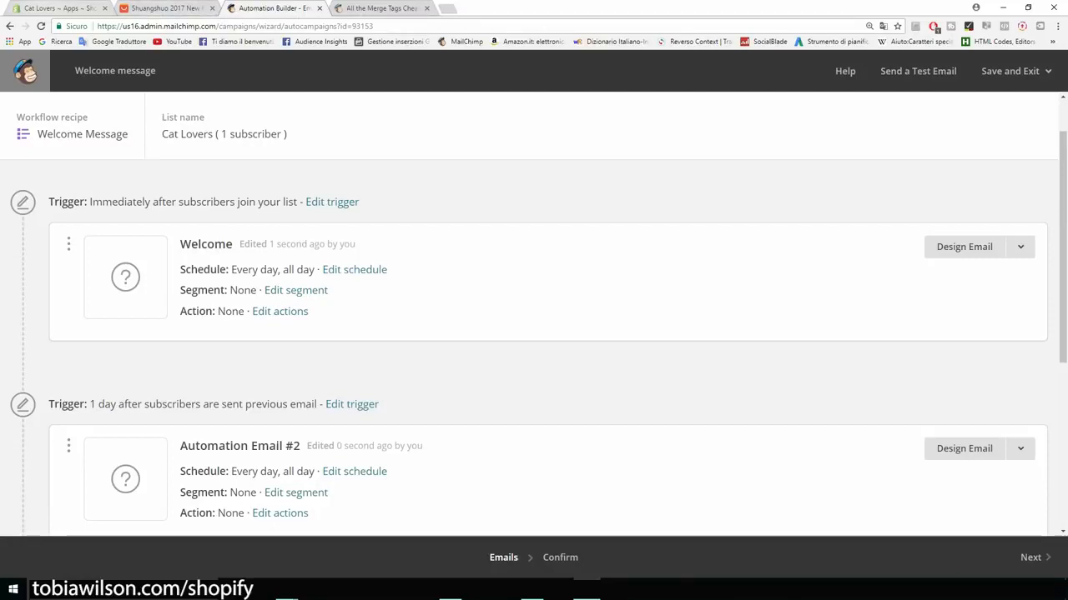
click(60, 9)
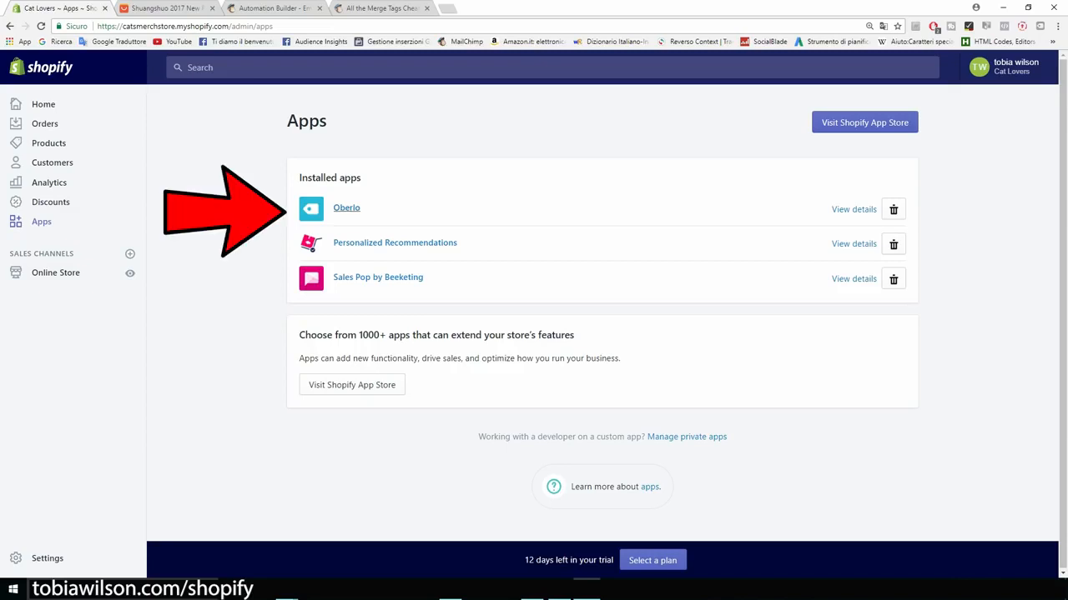
Step: Open Oberlo from the installed apps and browse its Search Products page
click(346, 208)
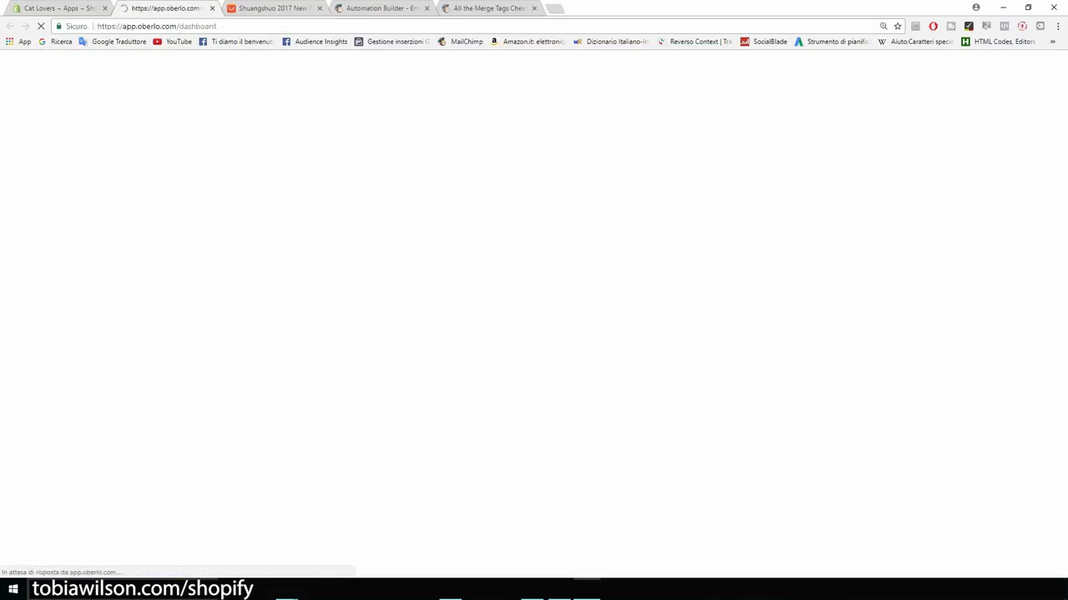
mouse_move(21, 160)
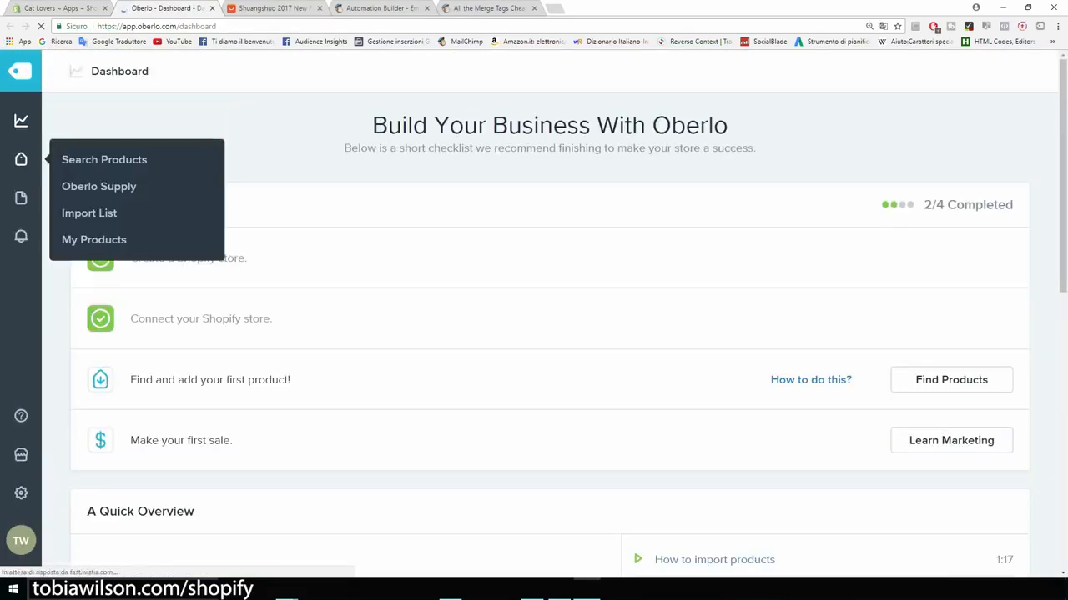
key(ctrl+plus)
key(ctrl+plus)
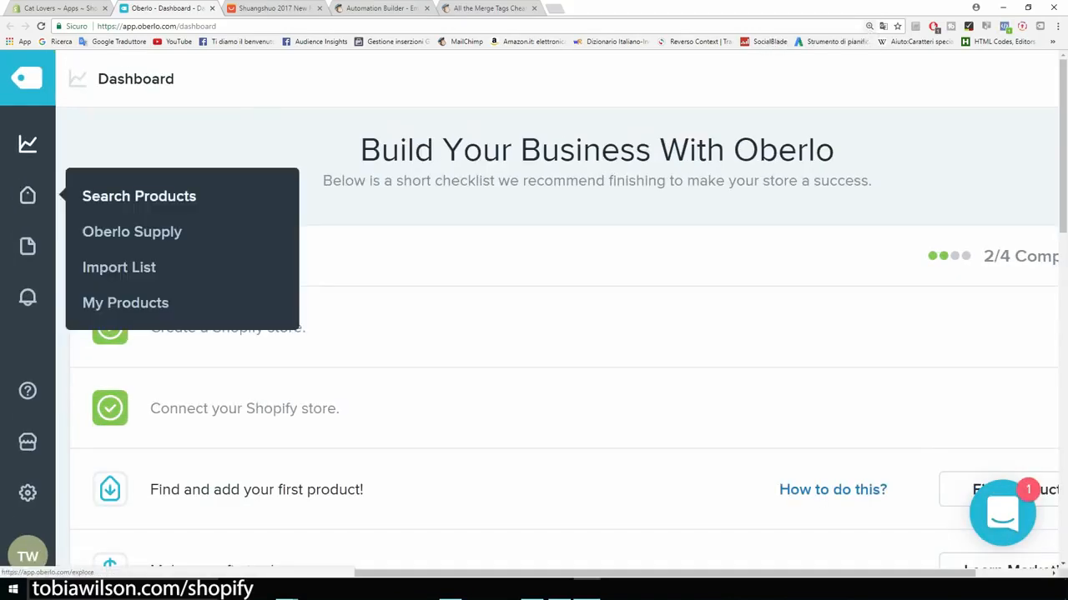
click(139, 196)
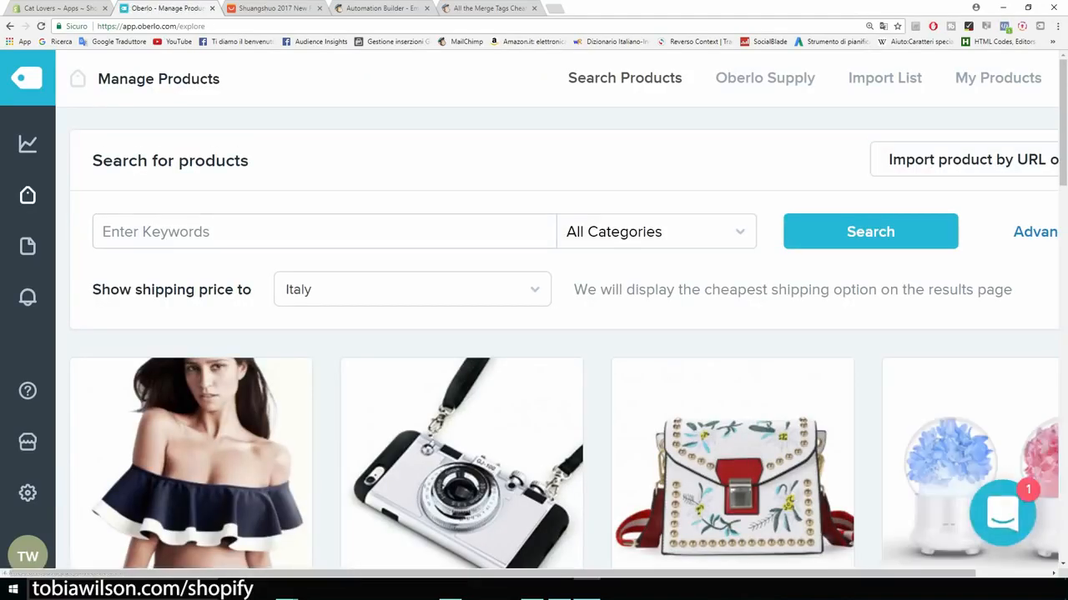
key(ctrl+minus)
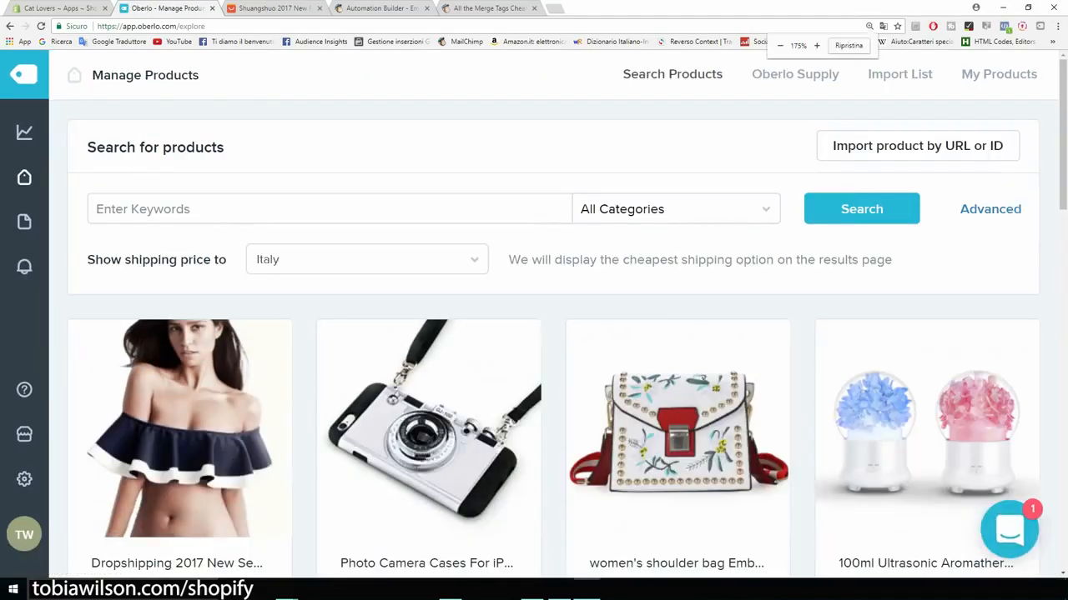
scroll(553, 344, down, 1)
scroll(179, 375, down, 2)
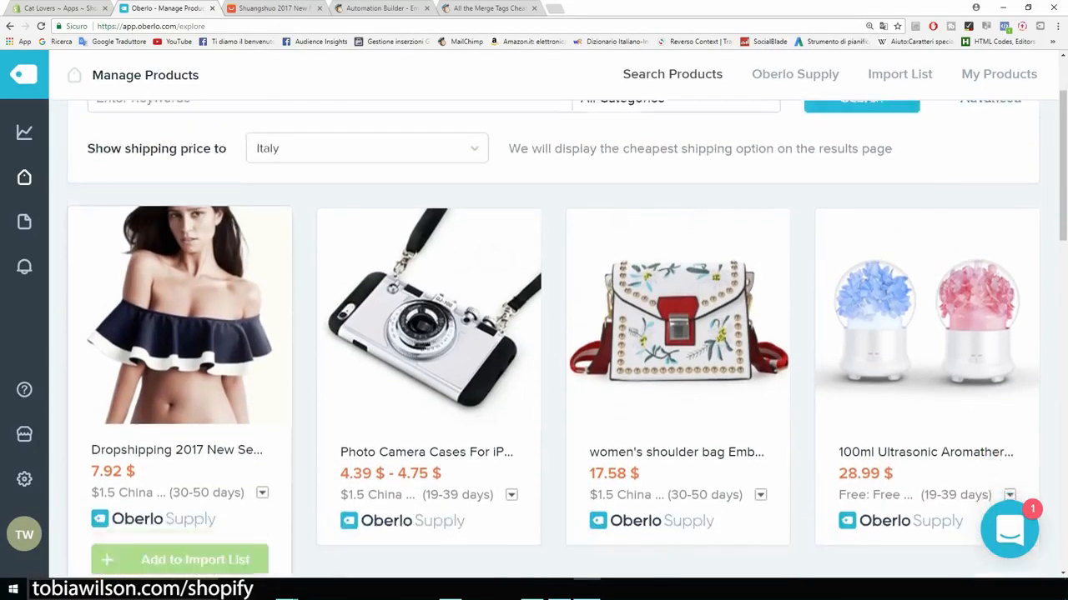
scroll(180, 375, up, 2)
scroll(534, 333, up, 1)
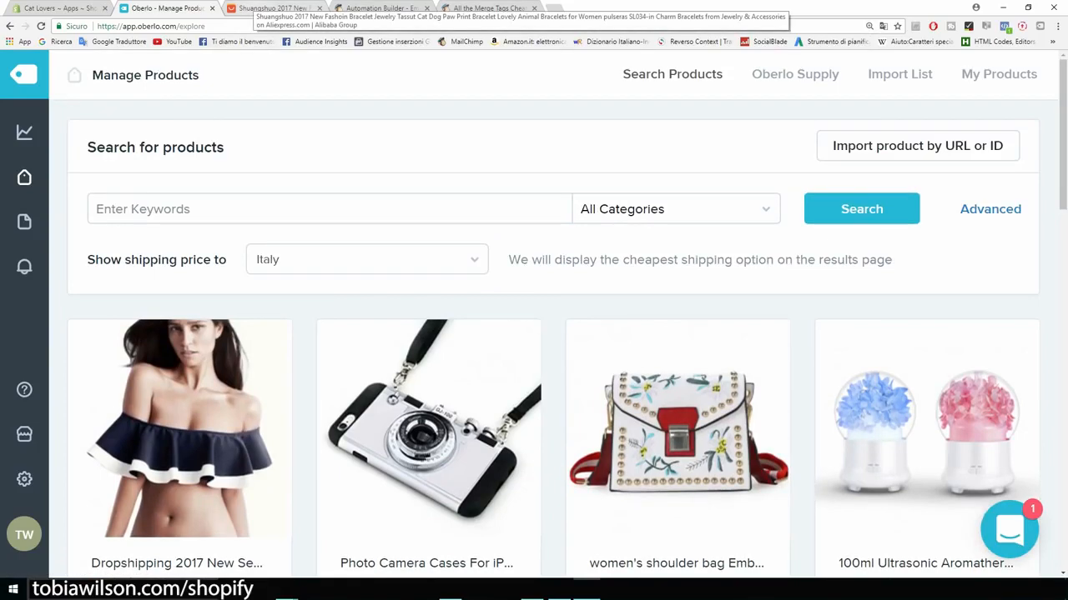
Step: Import the AliExpress gold cat paw print bracelet into Oberlo and view it in the Import List
click(273, 8)
scroll(392, 317, down, 3)
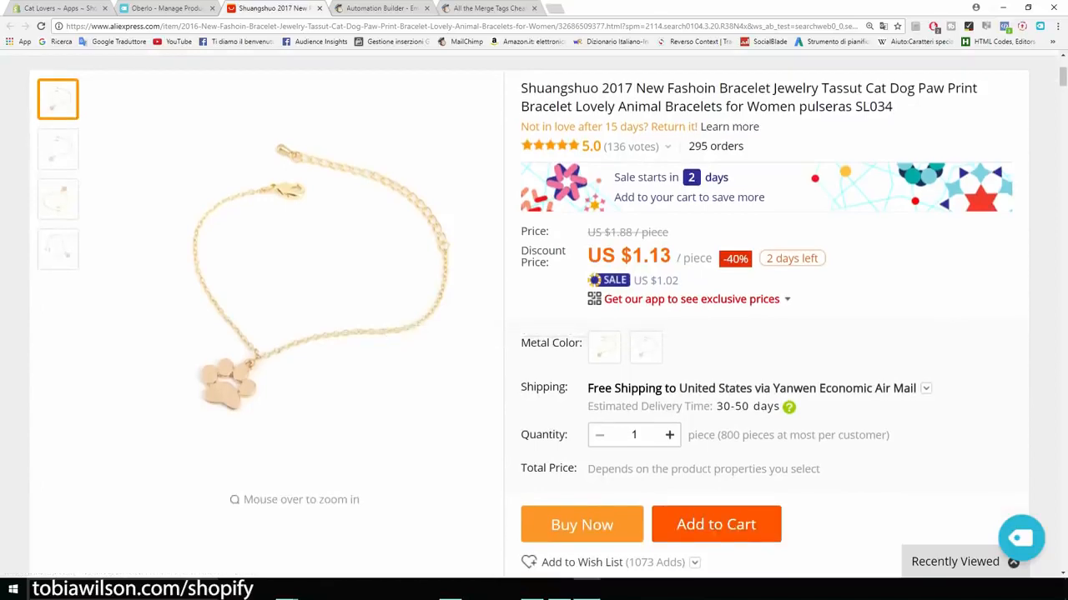
key(ctrl+plus)
key(ctrl+plus)
key(ctrl+plus)
key(ctrl+plus)
key(ctrl+plus)
key(ctrl+plus)
key(ctrl+plus)
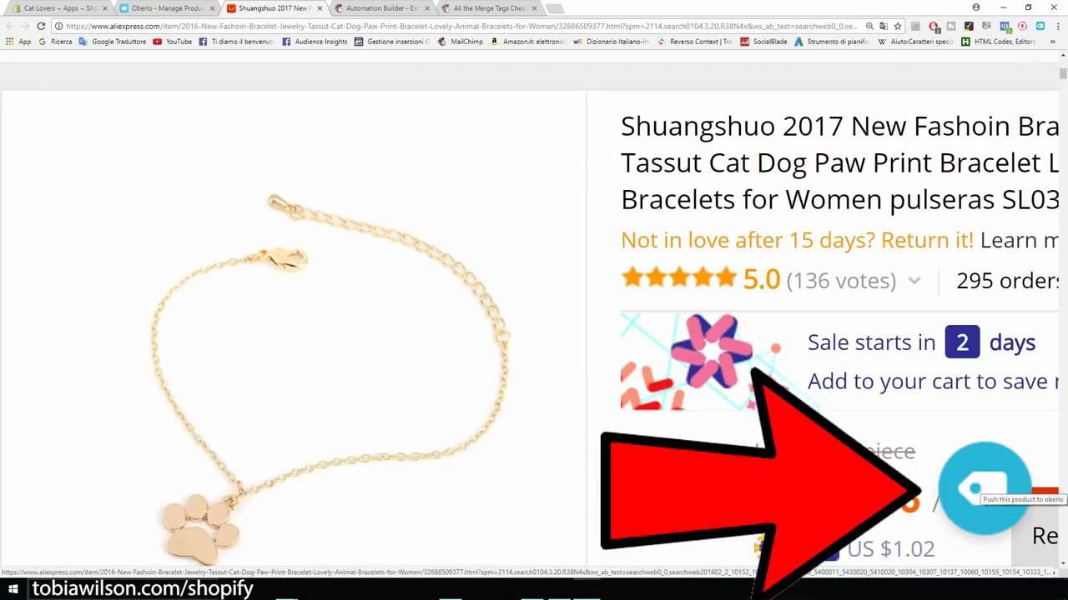
click(974, 489)
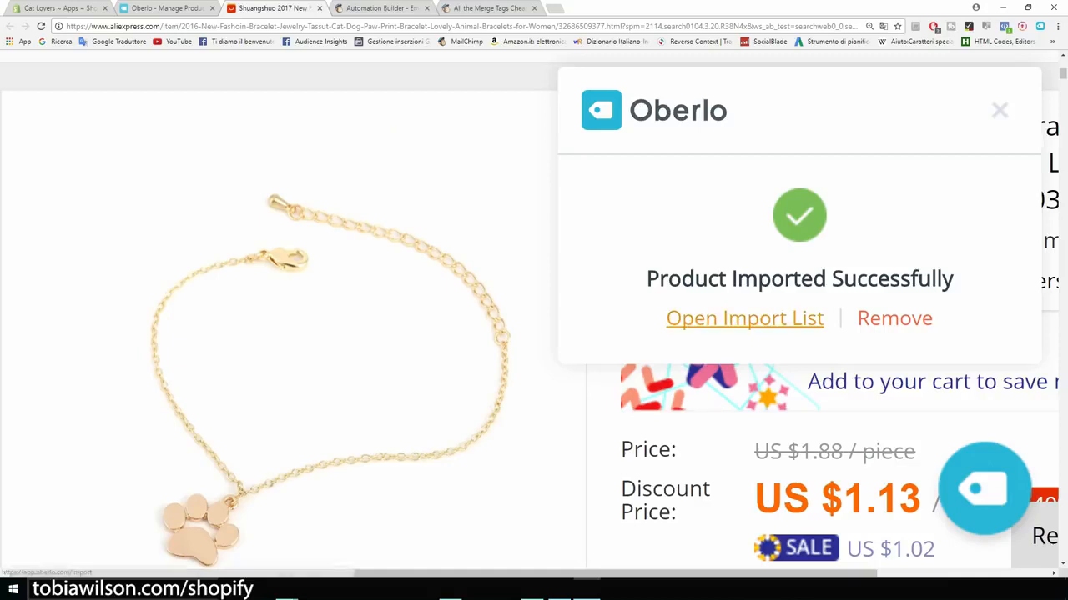
click(744, 318)
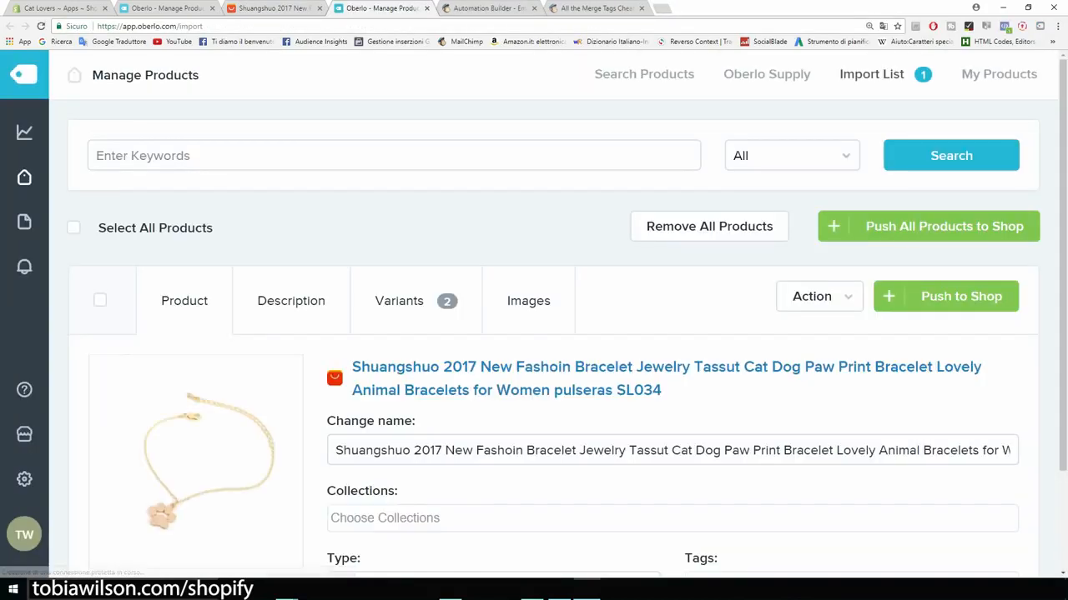
Step: Delete the brand, year, 'Jewelry Tassut', 'Dog' and trailing keywords from the bracelet's name
scroll(550, 333, down, 1)
scroll(551, 333, down, 1)
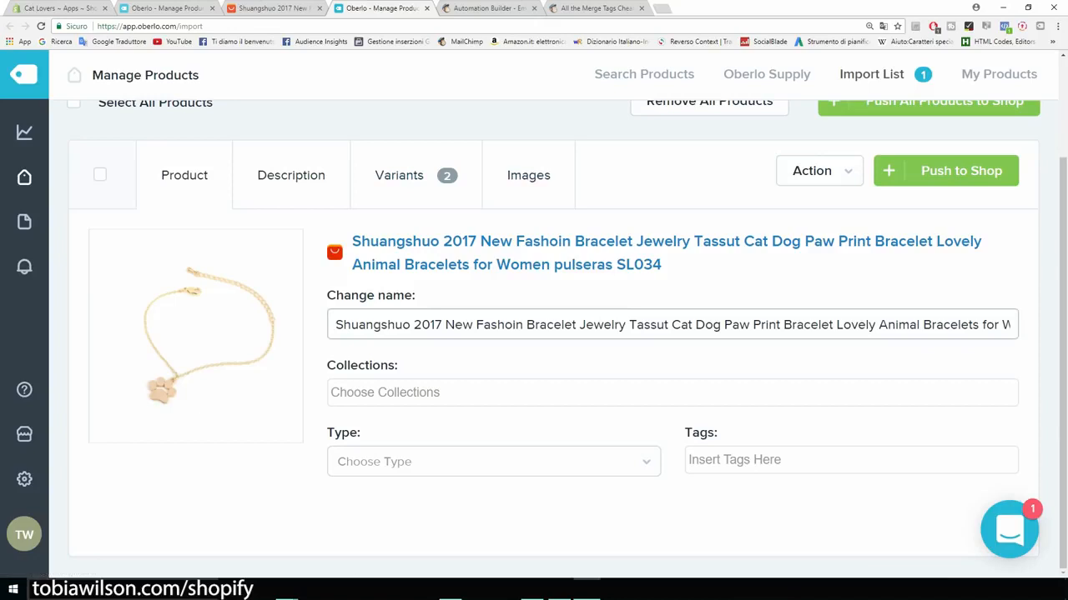
drag(336, 324, 523, 324)
key(BackSpace)
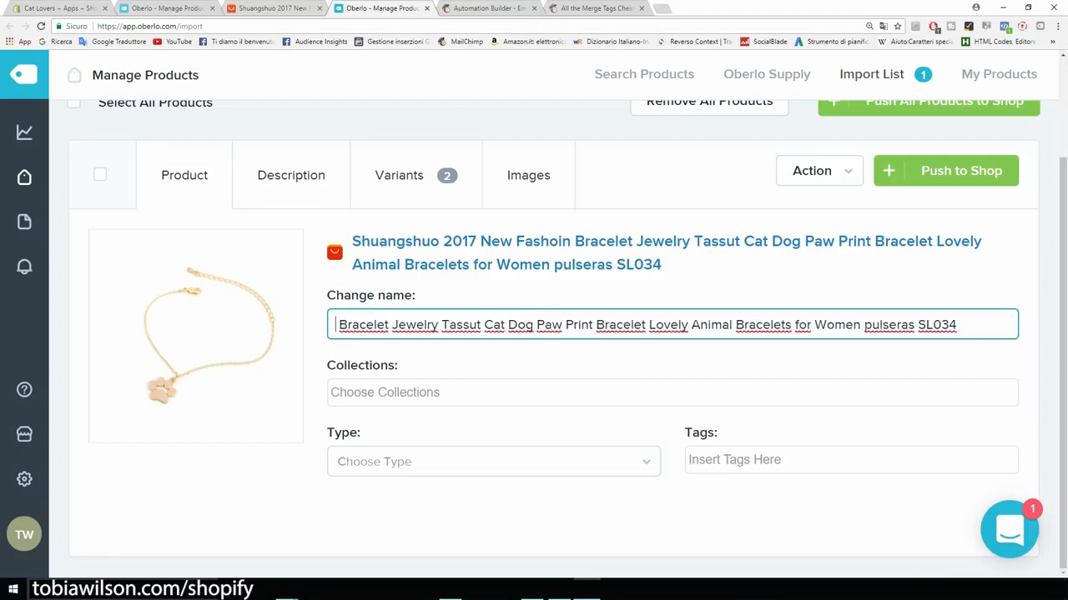
drag(392, 324, 483, 325)
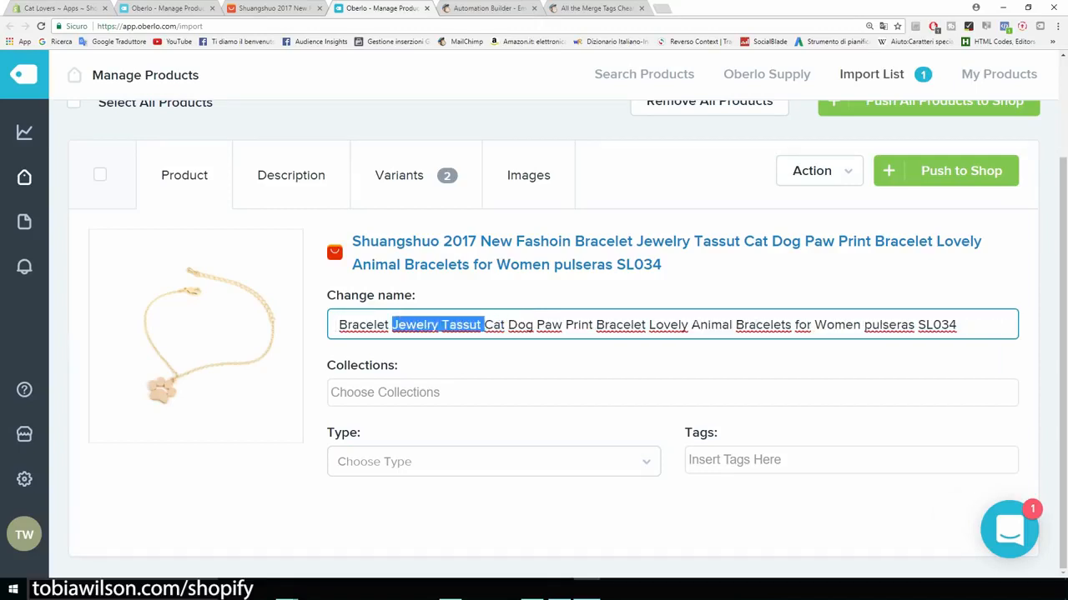
key(BackSpace)
drag(442, 324, 675, 324)
key(BackSpace)
key(BackSpace)
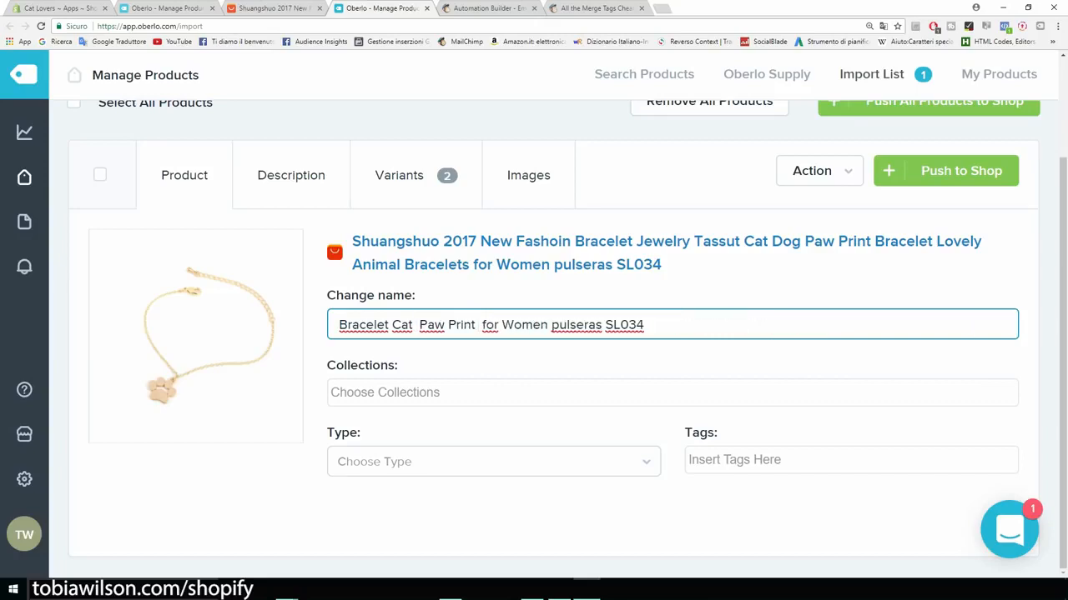
drag(548, 324, 645, 324)
Step: Fix spacing, drop 'Print' and capitalise 'For' to get 'Bracelet Cat Paw For Women'
key(BackSpace)
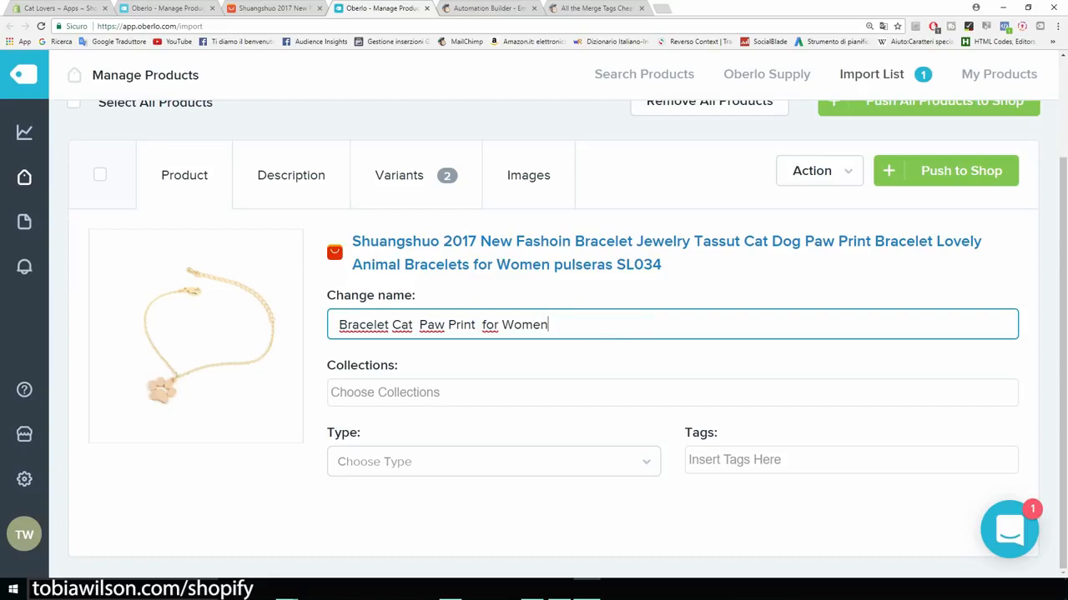
click(481, 324)
key(BackSpace)
key(BackSpace)
key(Delete)
text(F)
click(419, 324)
key(BackSpace)
drag(472, 325, 444, 324)
key(BackSpace)
key(BackSpace)
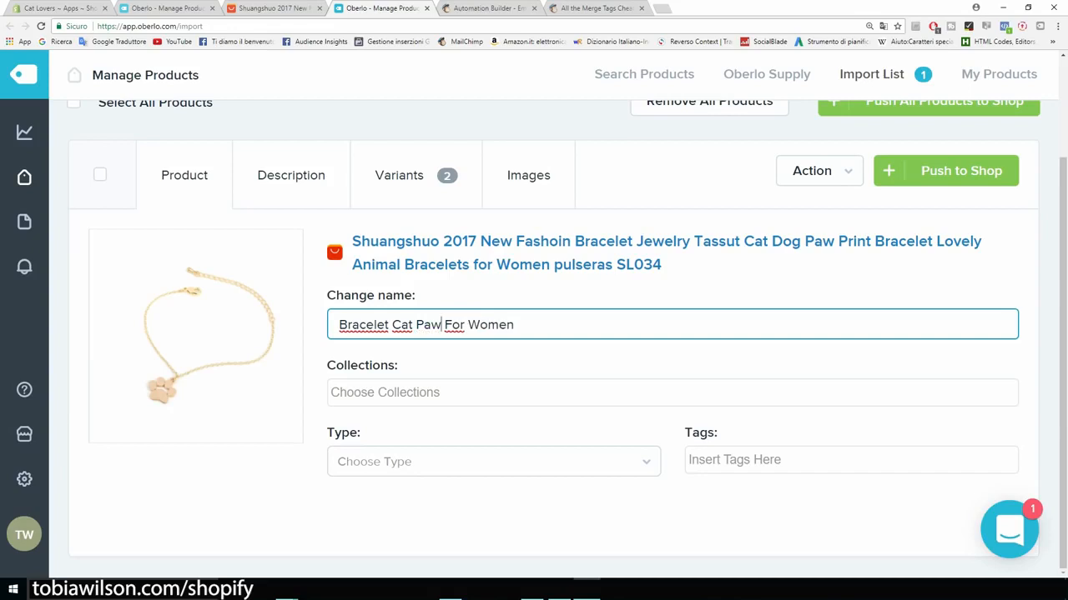
key(Tab)
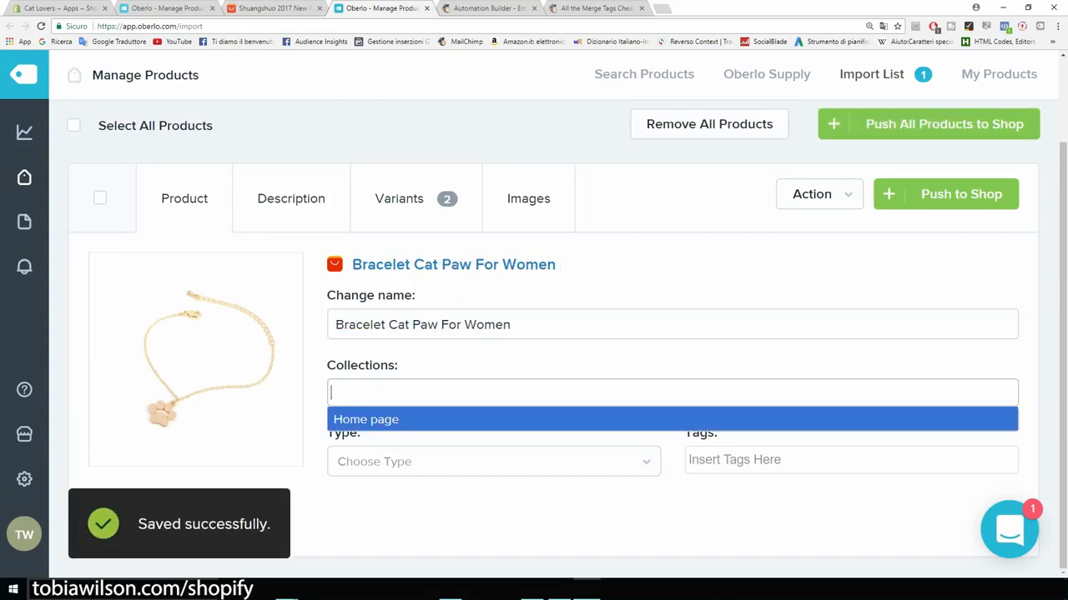
Step: Put the bracelet in the Home page collection with product type 'bracelet'
key(Return)
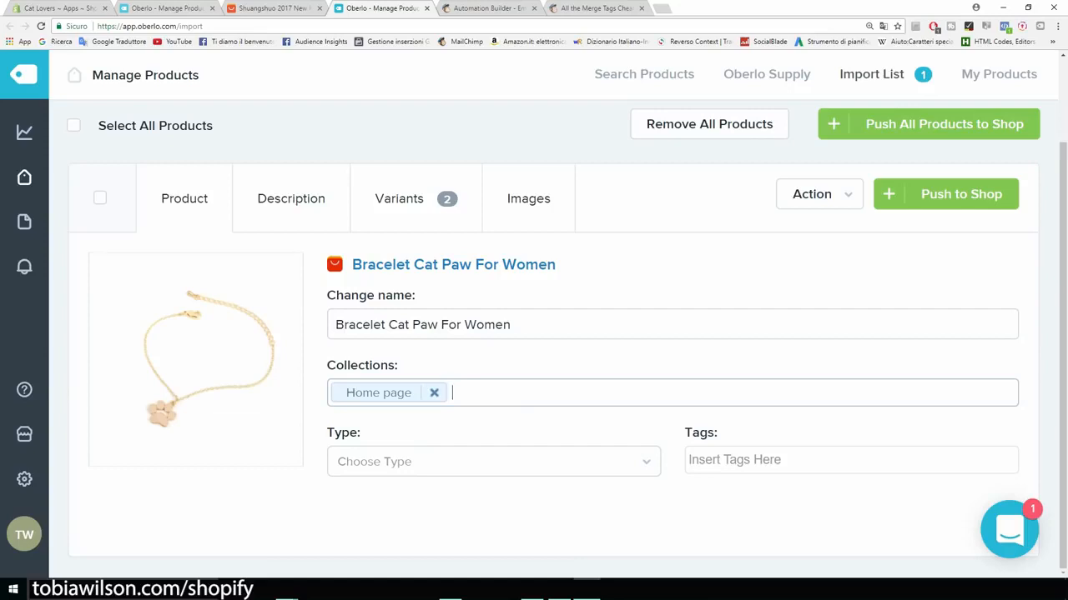
click(493, 462)
text(br)
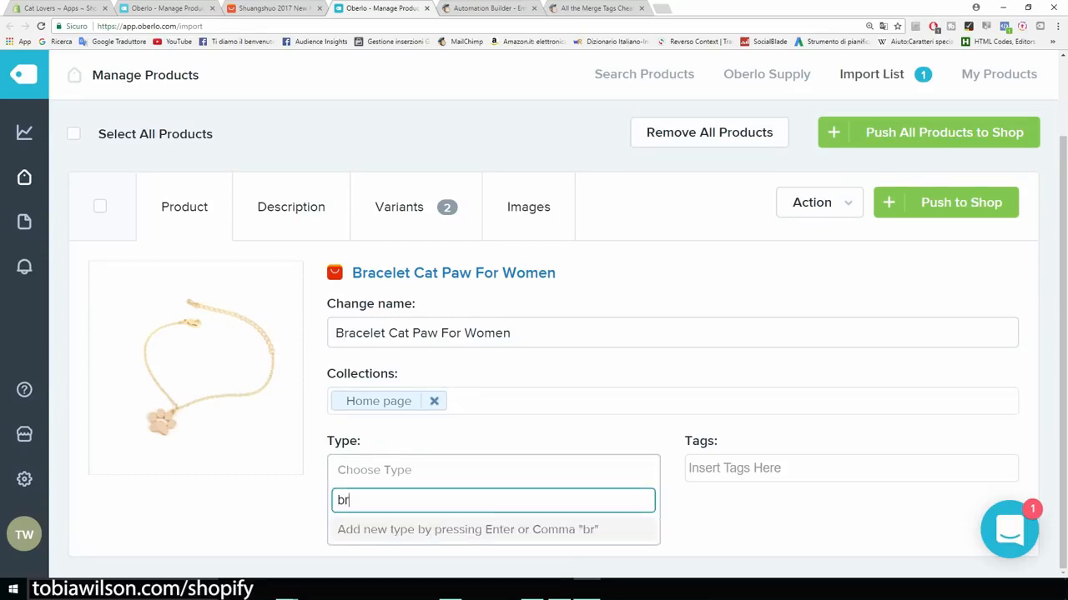
text(acelet)
key(Return)
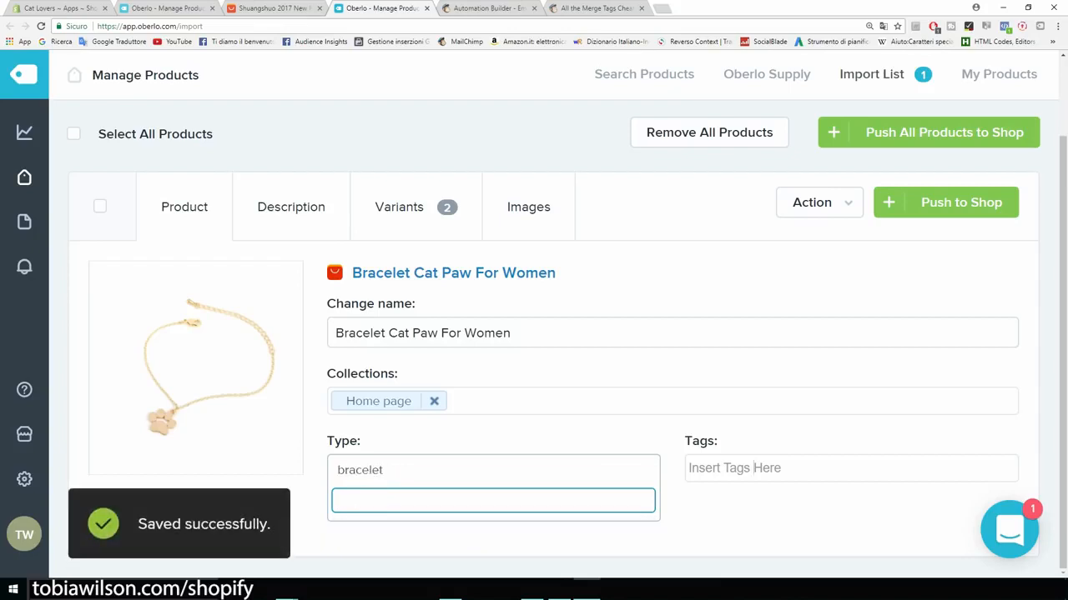
Step: Tag the bracelet with 'bracelet' and 'cat bracelet'
click(753, 467)
text(bracelet)
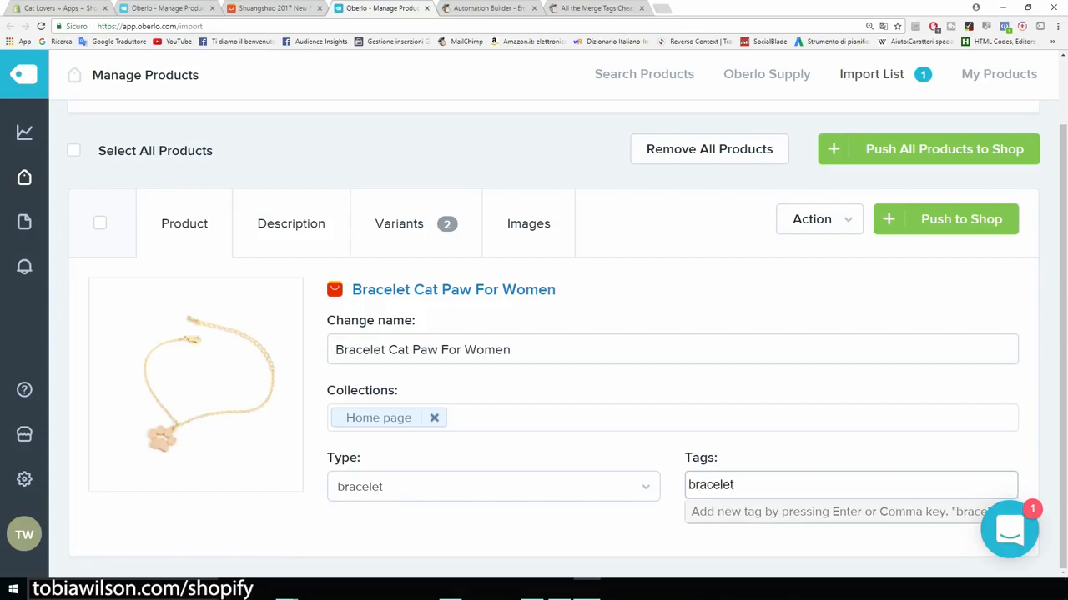
key(Return)
text(c)
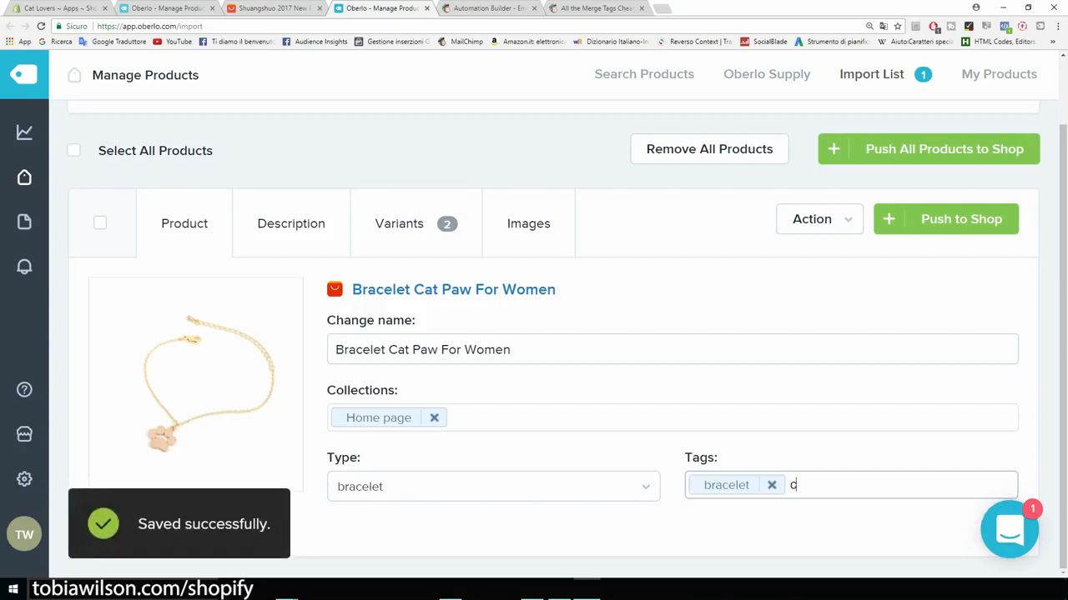
text(at bracelet)
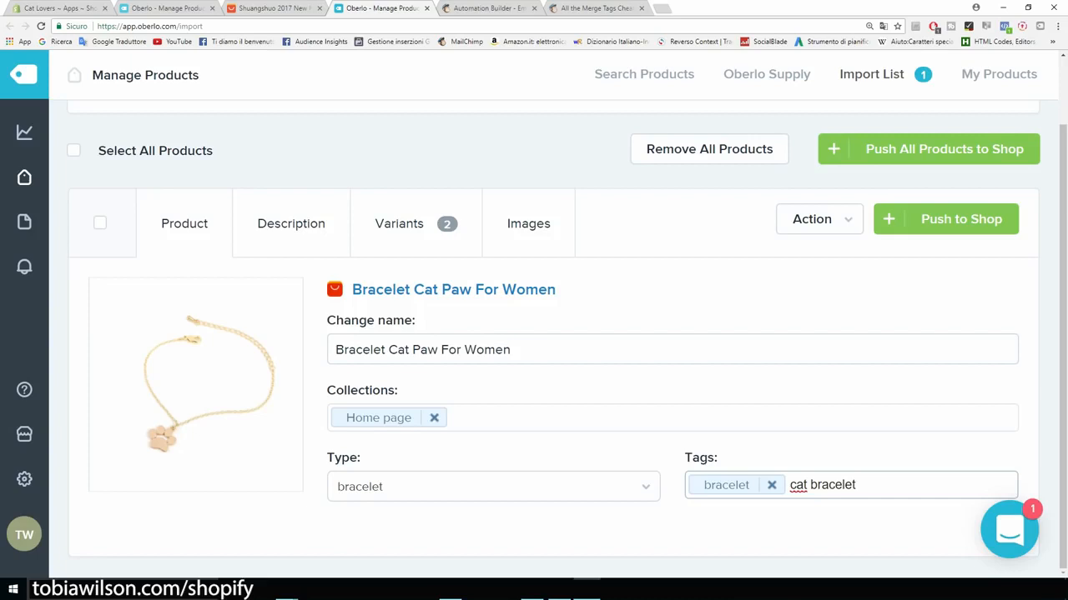
key(Return)
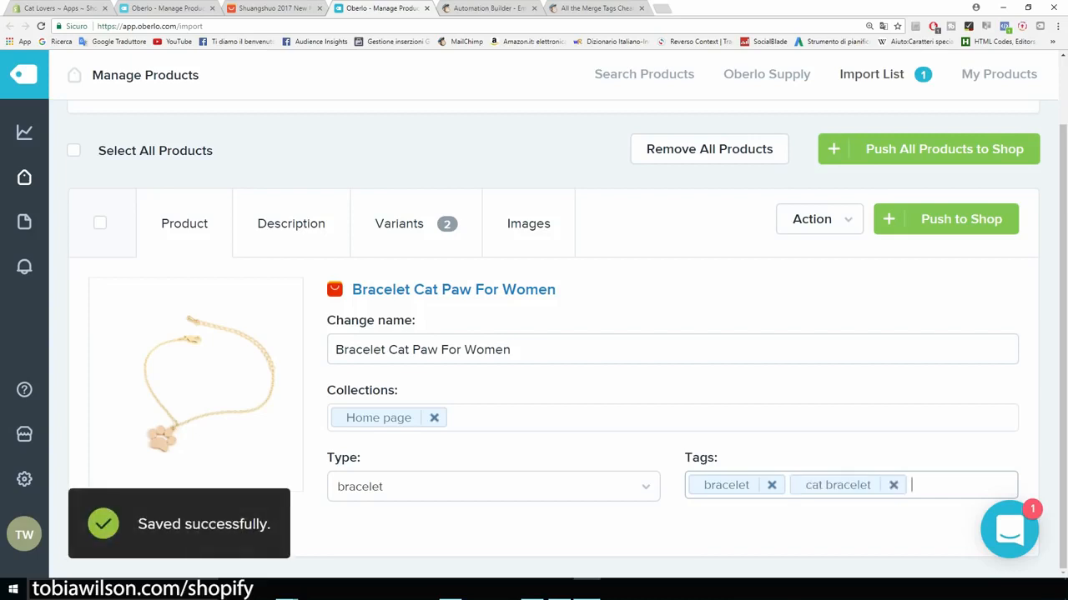
click(290, 224)
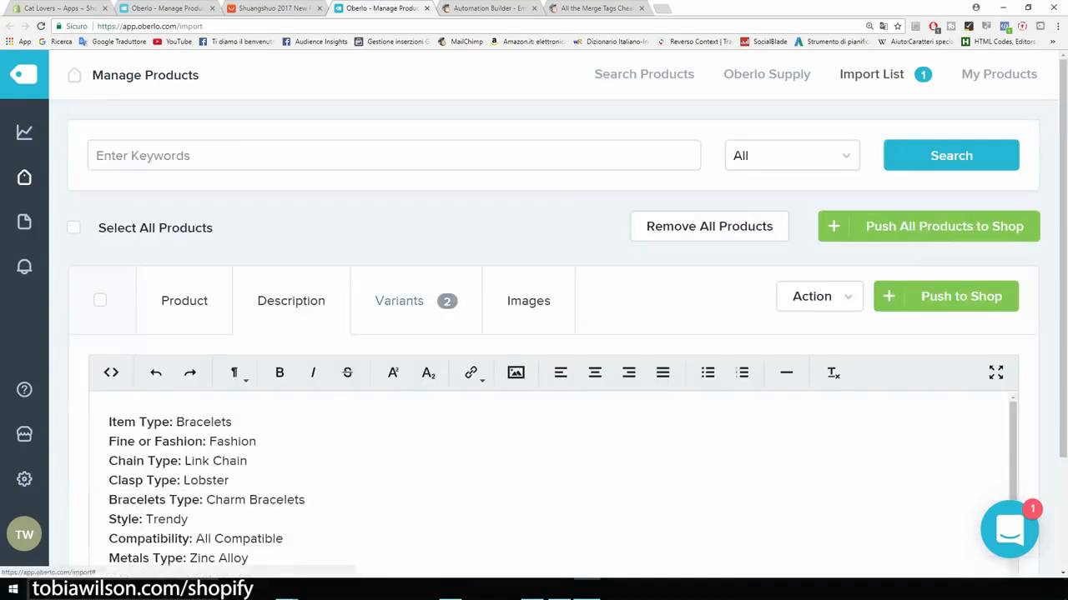
Step: Scroll through and select the bracelet's imported specification list in the Description editor
scroll(551, 484, down, 2)
scroll(550, 417, down, 3)
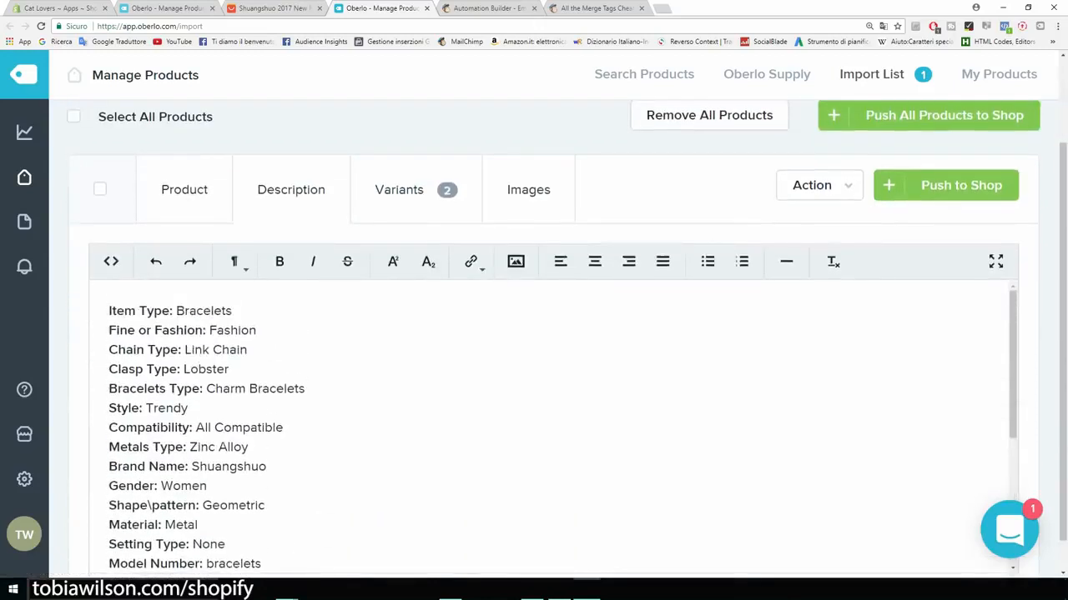
drag(110, 310, 249, 447)
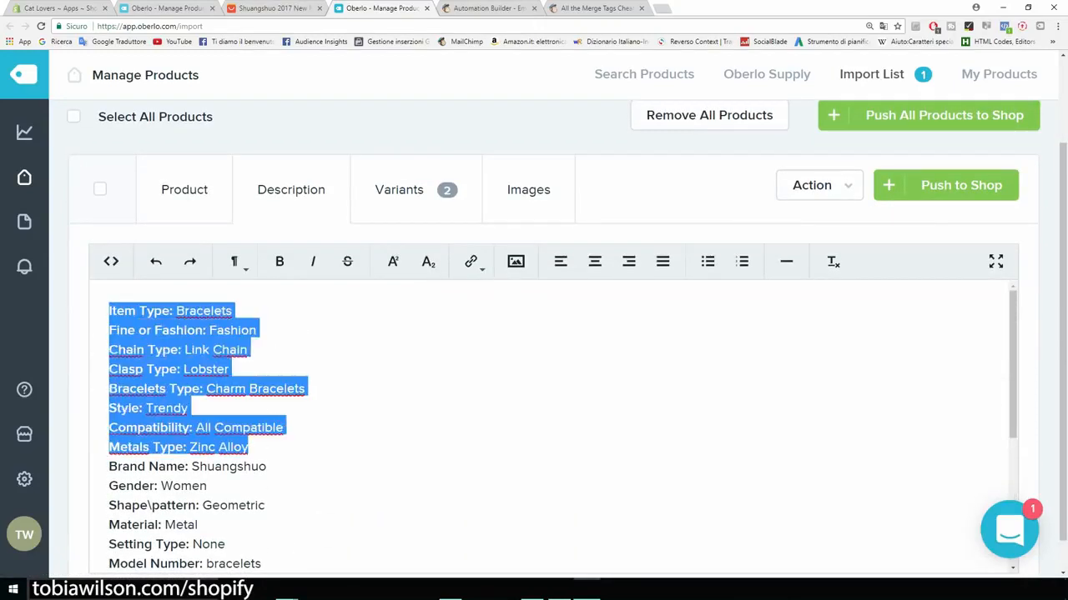
scroll(550, 417, down, 6)
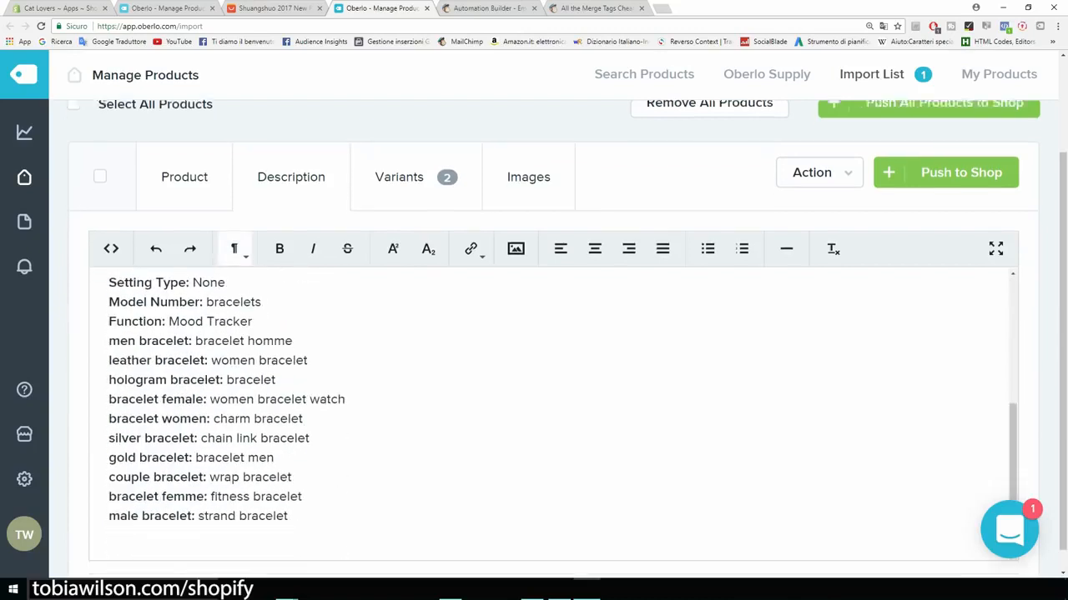
scroll(551, 375, down, 1)
drag(288, 492, 109, 245)
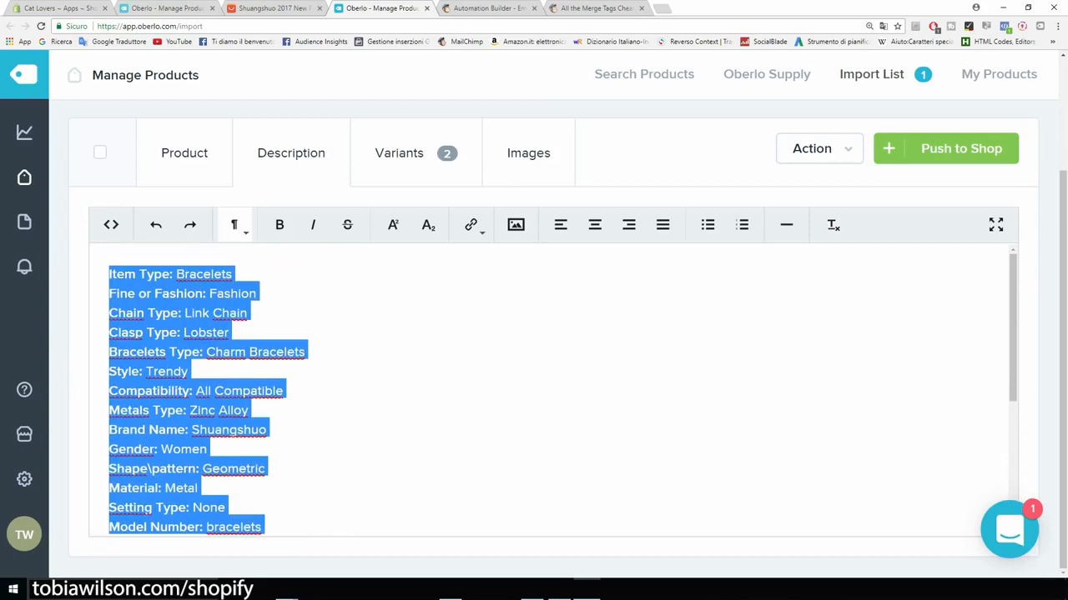
Step: Zoom out the AliExpress bracelet page and read its specifications and seller description
click(276, 8)
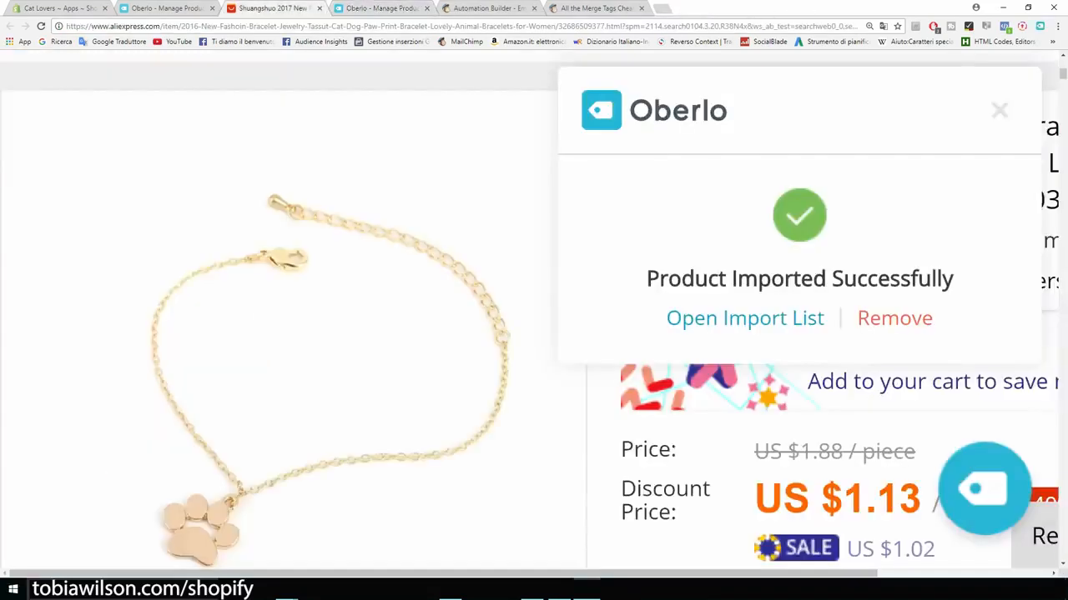
key(ctrl+minus)
key(ctrl+minus)
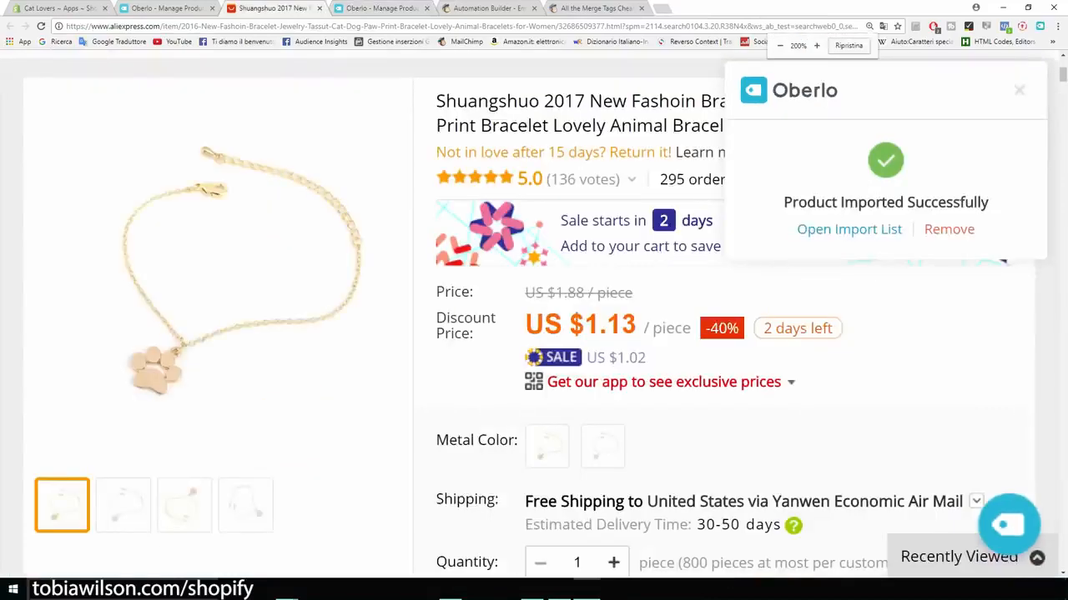
key(ctrl+minus)
key(ctrl+minus)
key(ctrl+minus)
scroll(534, 317, down, 10)
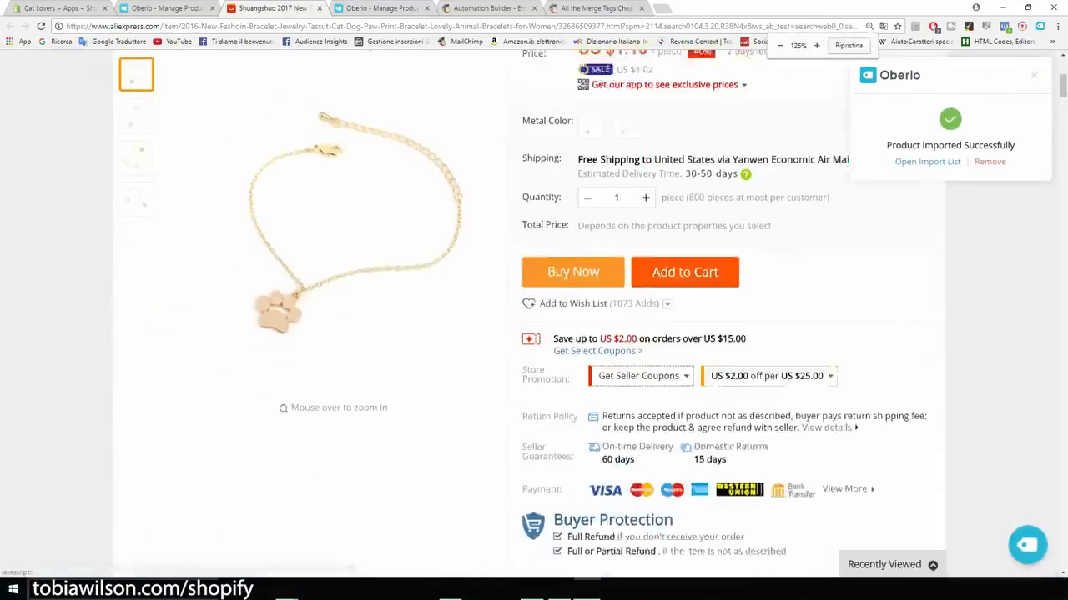
scroll(599, 373, down, 3)
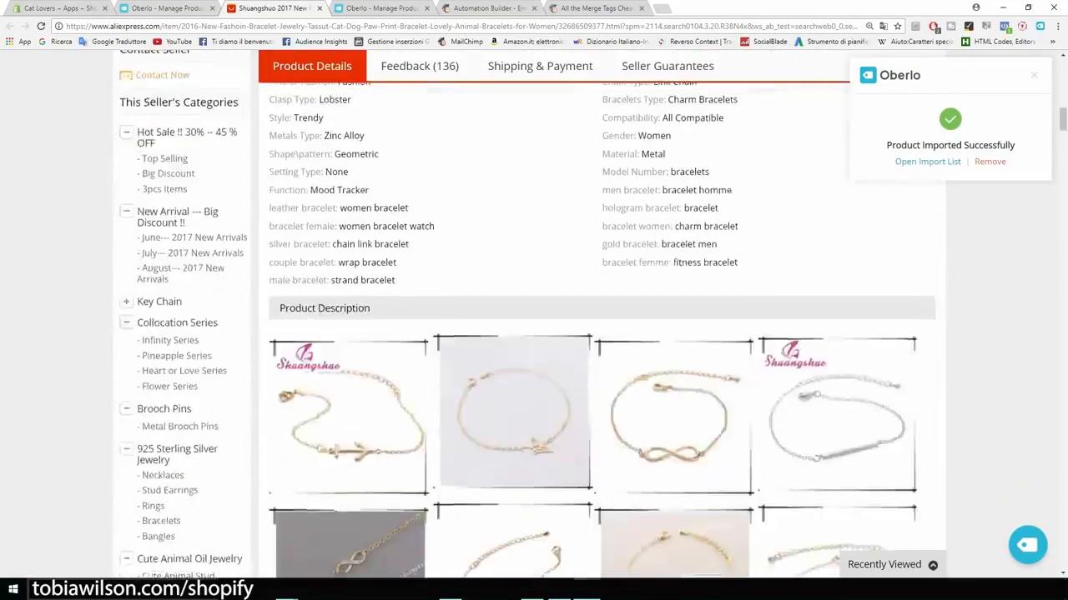
scroll(599, 372, up, 2)
drag(599, 373, 747, 210)
scroll(524, 315, down, 10)
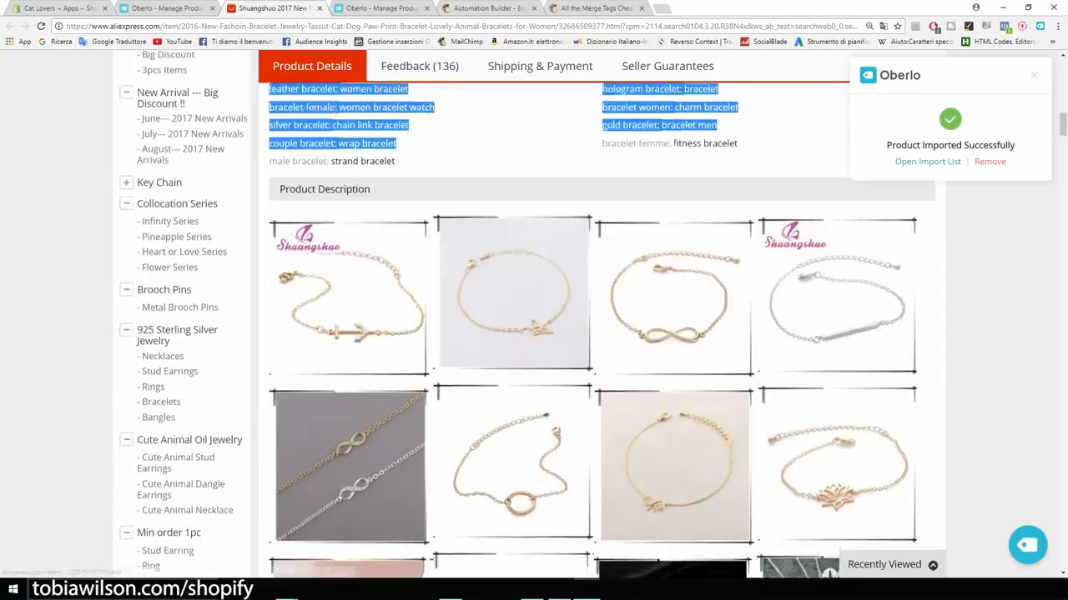
scroll(596, 329, down, 10)
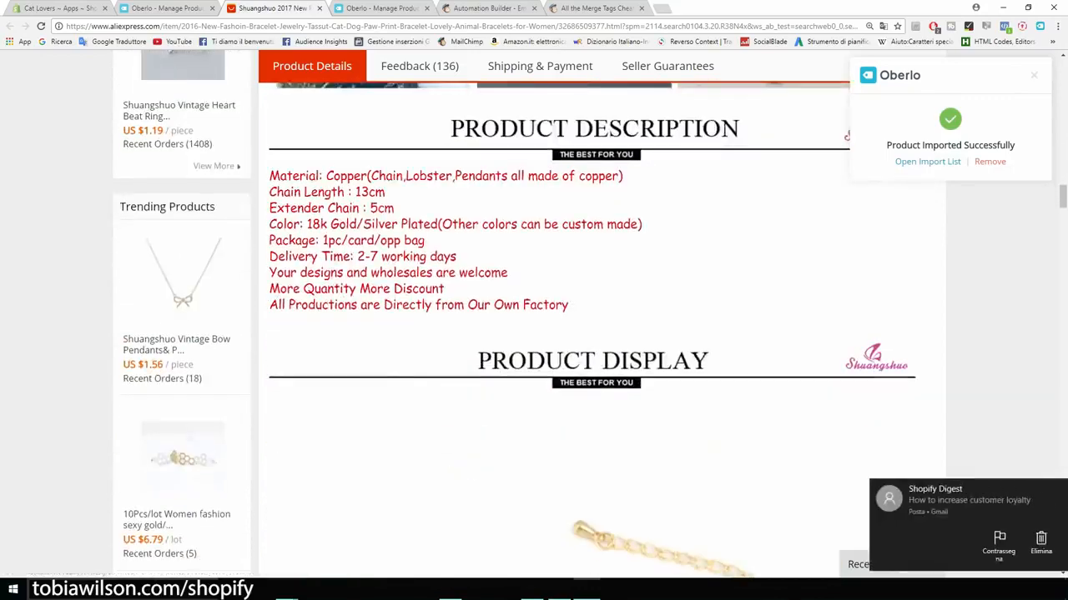
drag(567, 305, 367, 240)
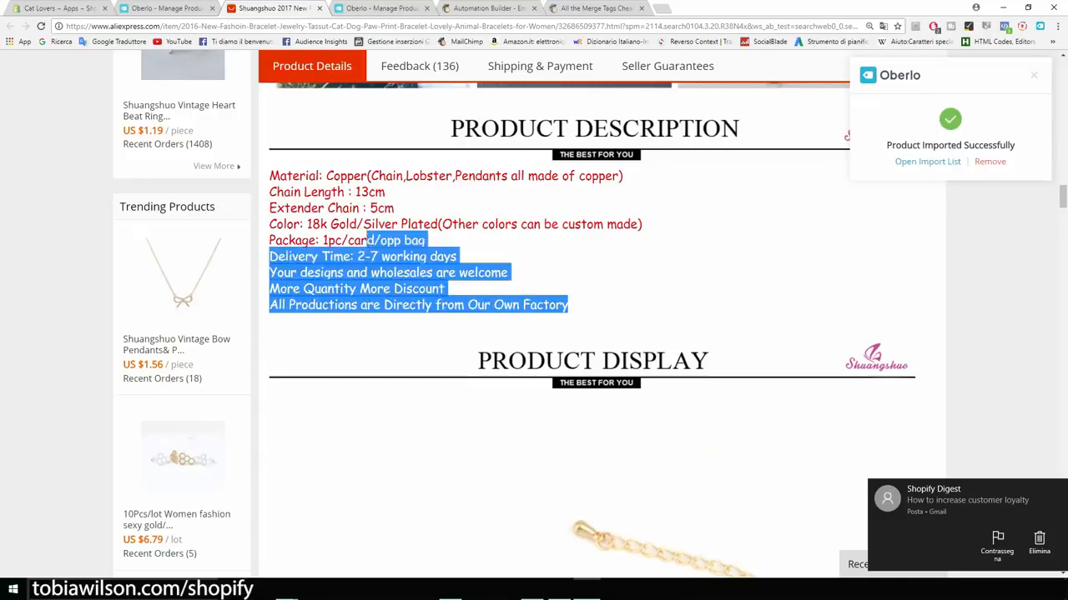
click(149, 8)
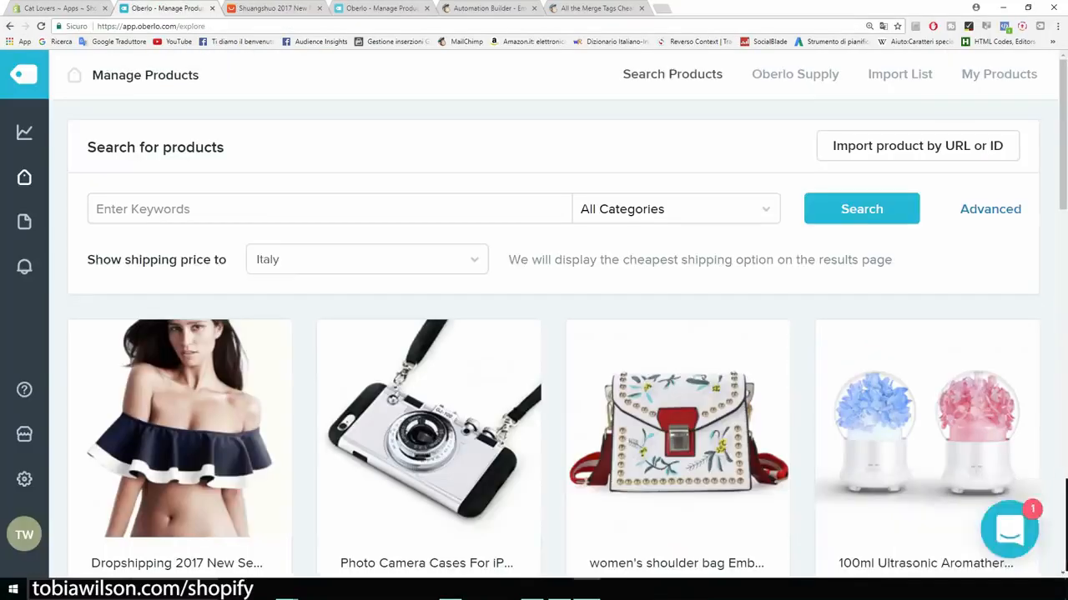
Step: Replace the description with 'Beatiful bracelet...' plus the Color and Material lines copied from Writer
click(382, 7)
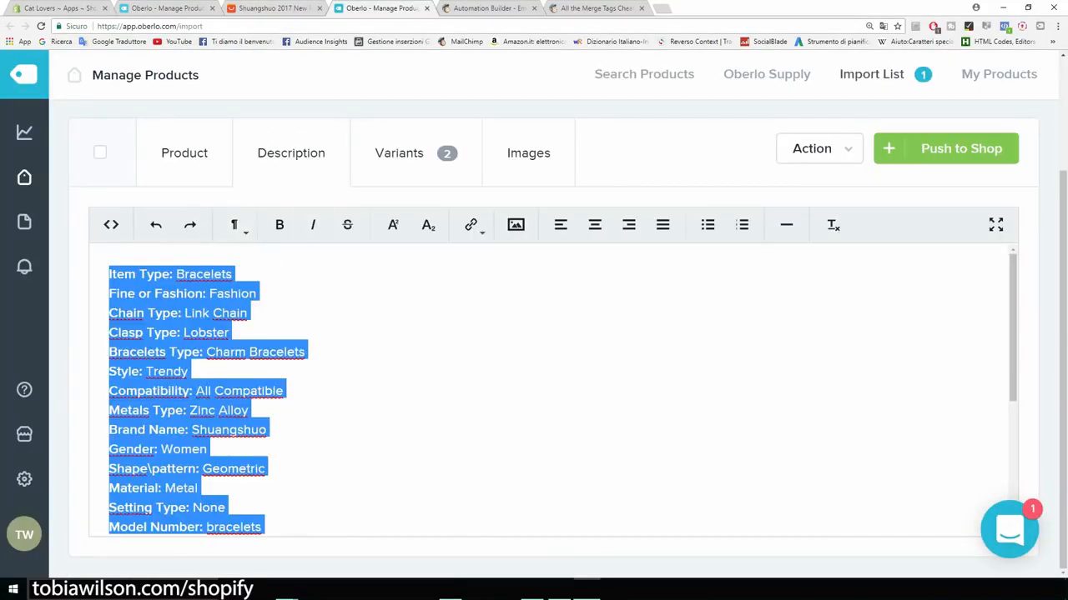
key(Delete)
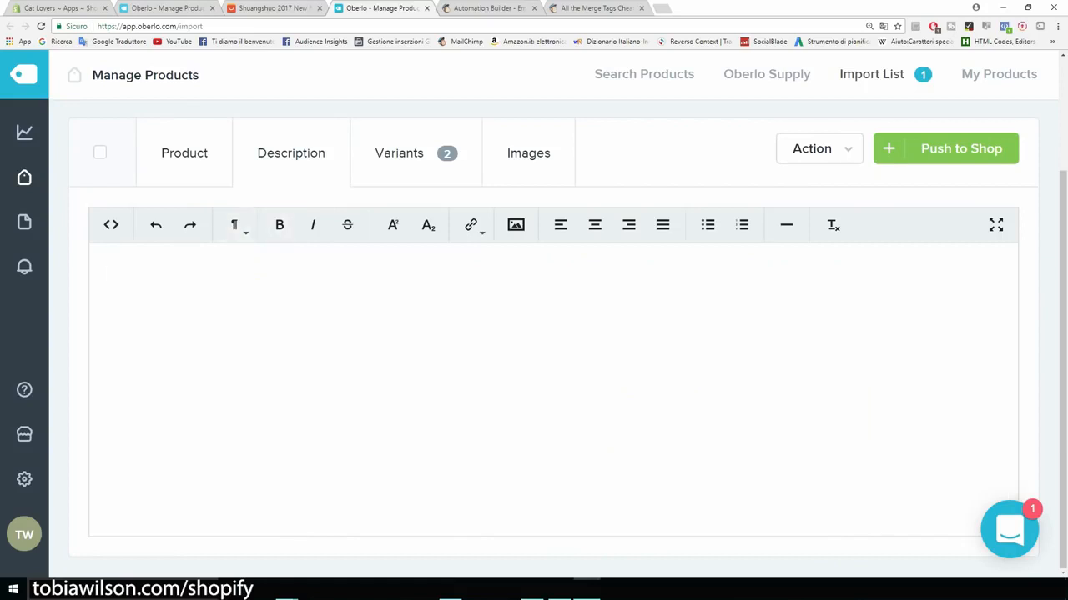
text(Bea)
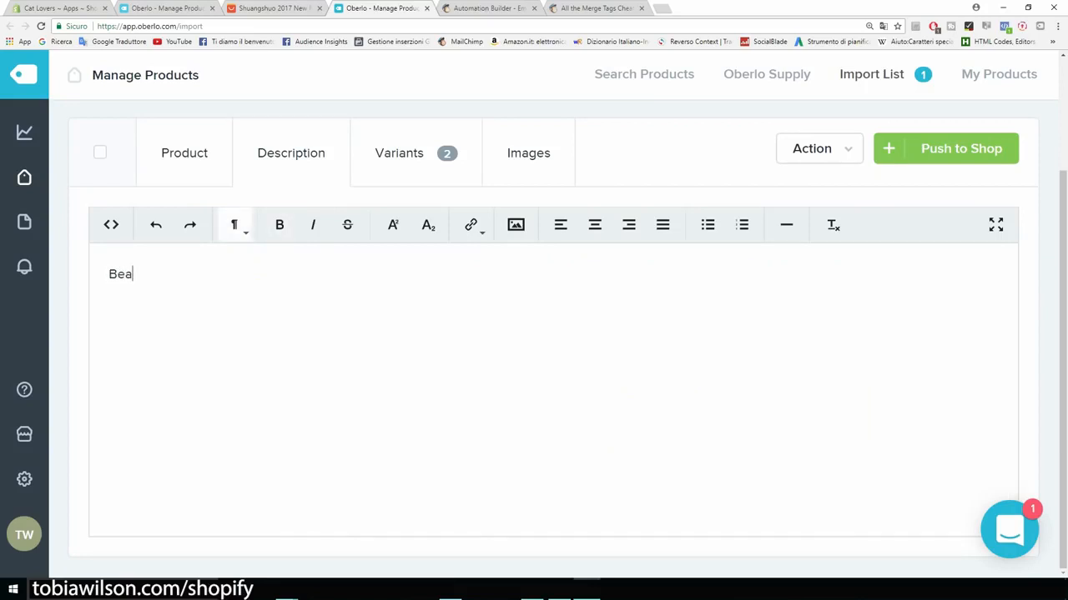
text(tiful bracelet...)
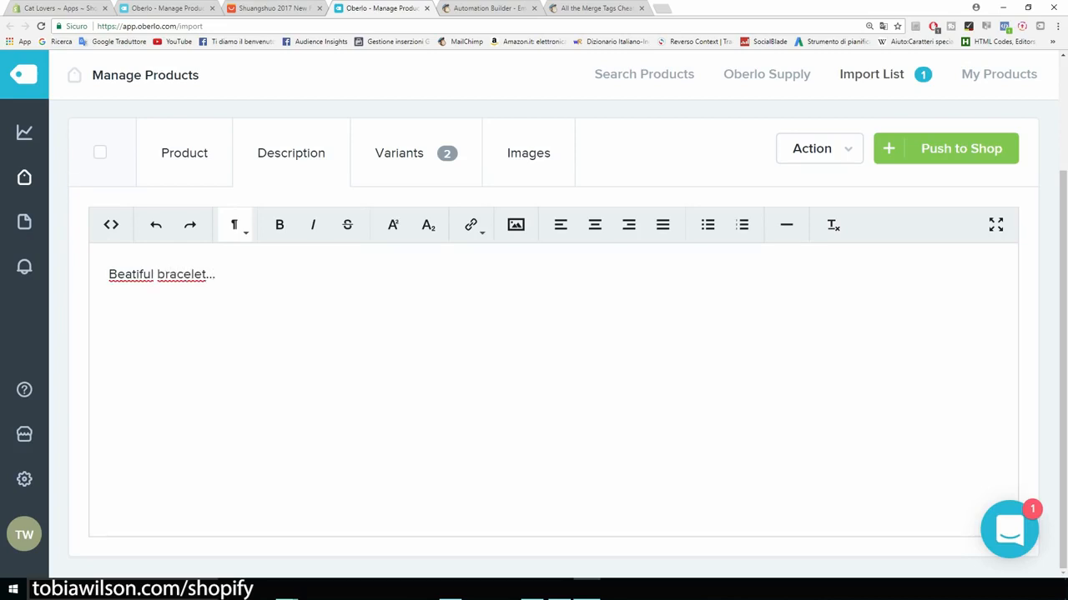
key(shift+Left)
key(shift+Left)
key(shift+Left)
key(shift+Left)
key(shift+Left)
key(shift+Left)
key(shift+Left)
key(shift+Left)
key(shift+Left)
key(shift+Left)
key(shift+Left)
key(shift+Left)
key(shift+Left)
key(shift+Left)
key(shift+Left)
key(shift+Left)
key(shift+Left)
key(shift+Left)
key(shift+Left)
key(shift+Left)
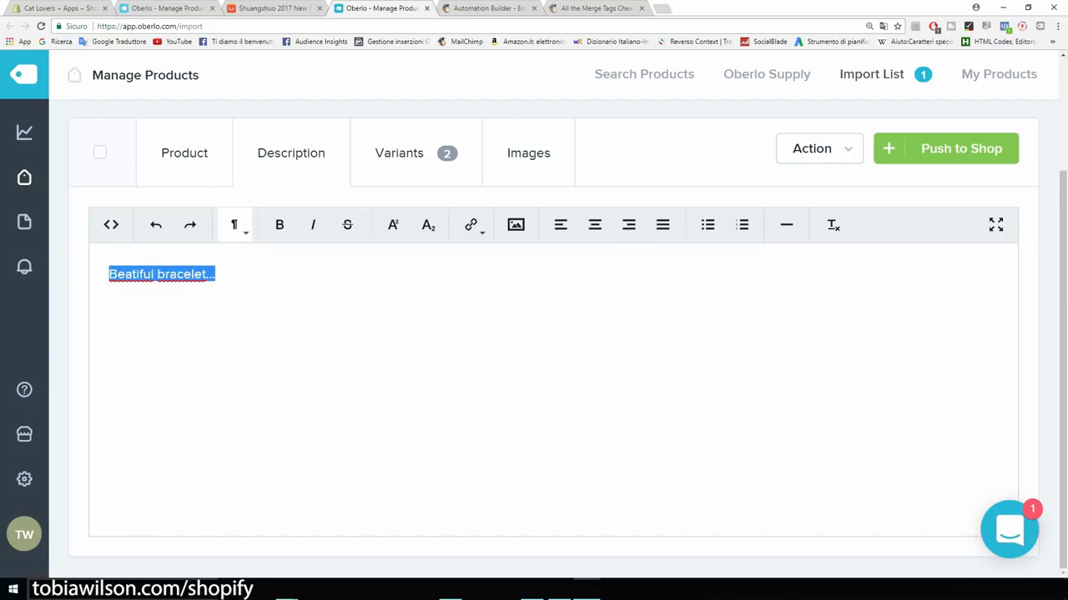
key(Right)
key(alt+Tab)
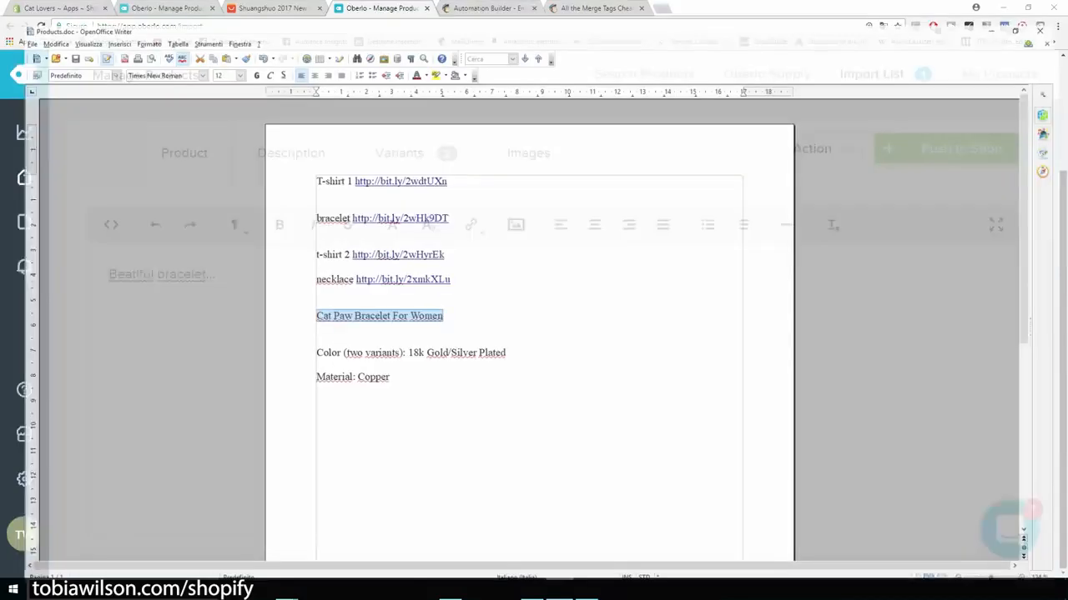
drag(382, 365, 303, 340)
key(ctrl+c)
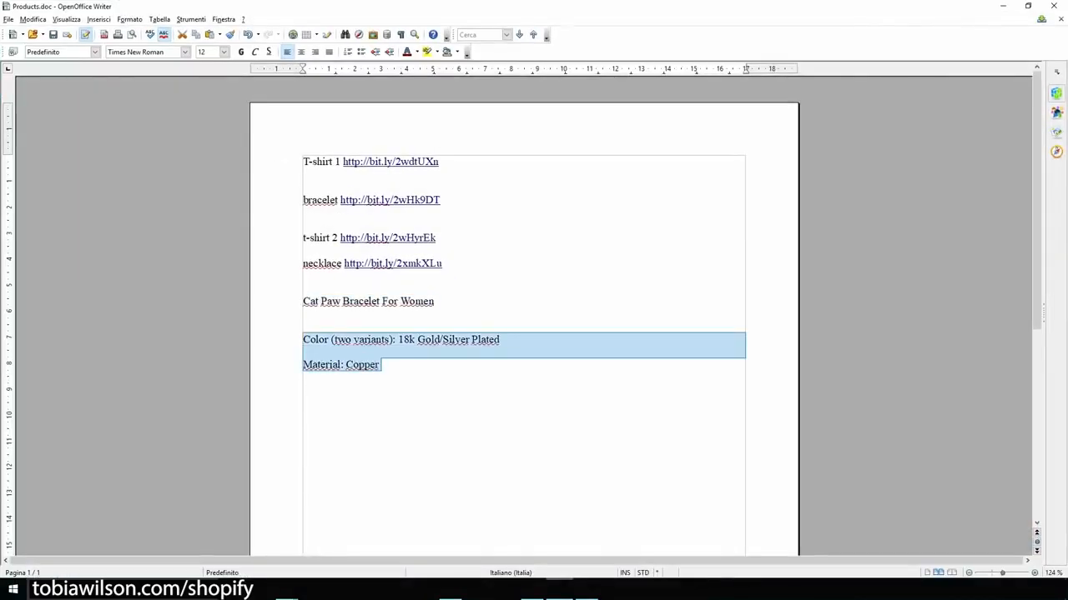
click(1003, 6)
key(Return)
key(Return)
key(ctrl+v)
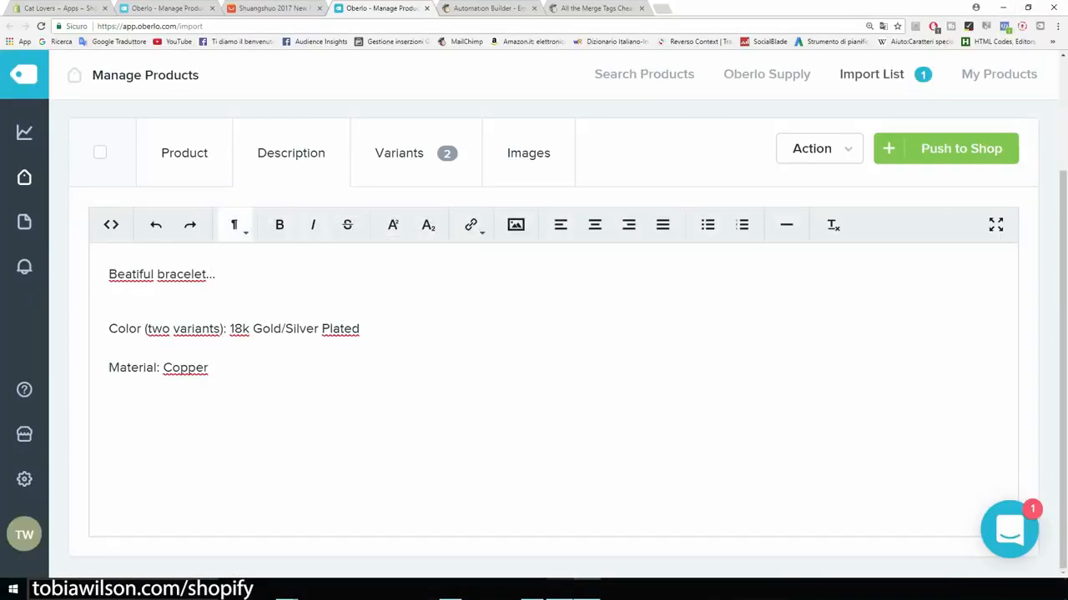
scroll(525, 265, up, 2)
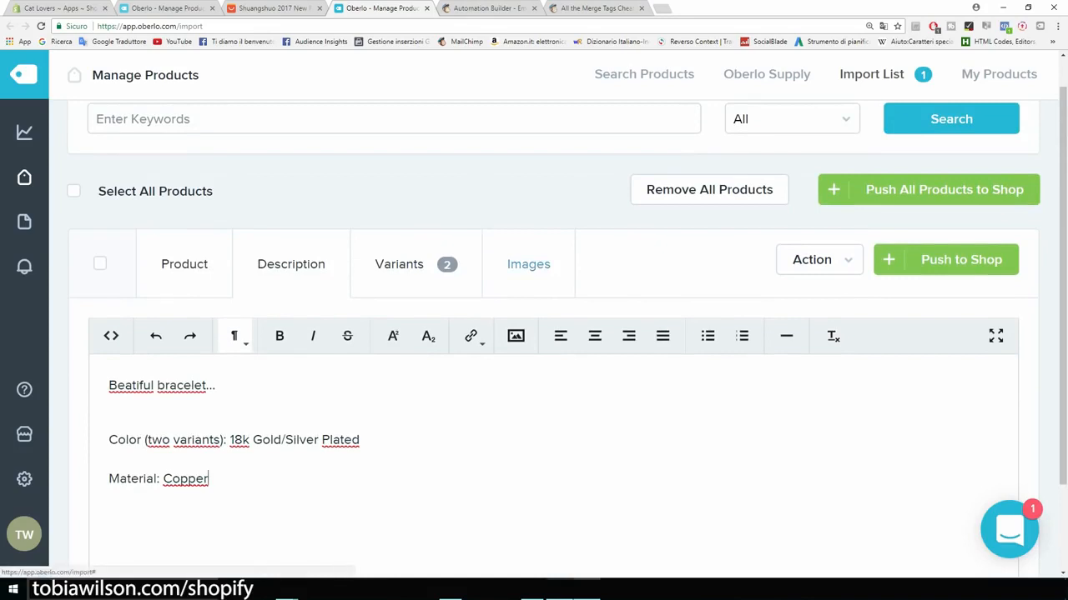
Step: In Images, uncheck one gold photo and check the first gold and silver paw bracelet photos
click(528, 264)
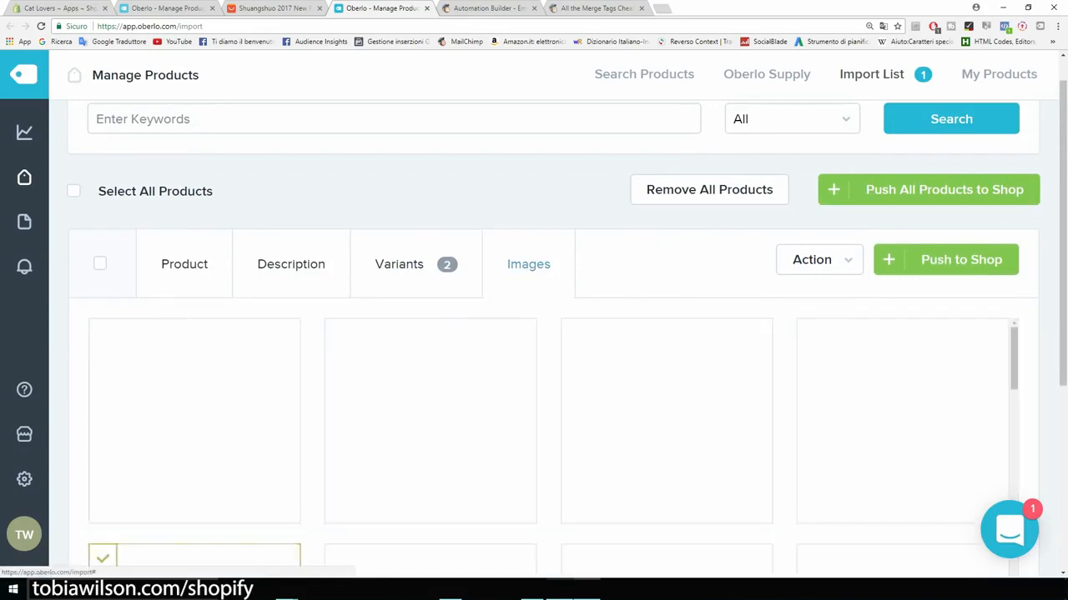
scroll(528, 264, down, 2)
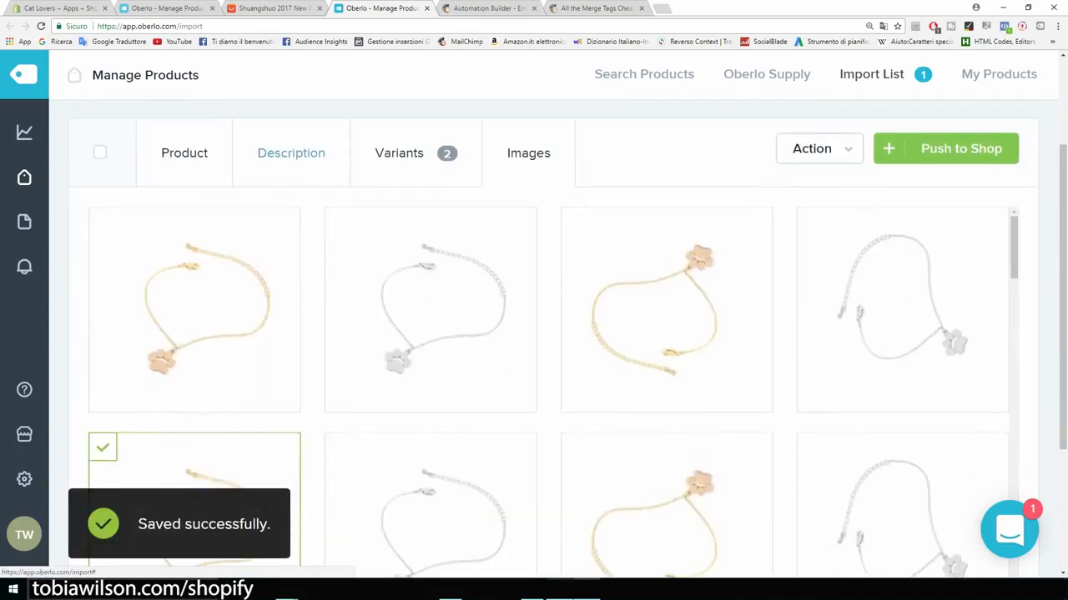
scroll(195, 250, down, 1)
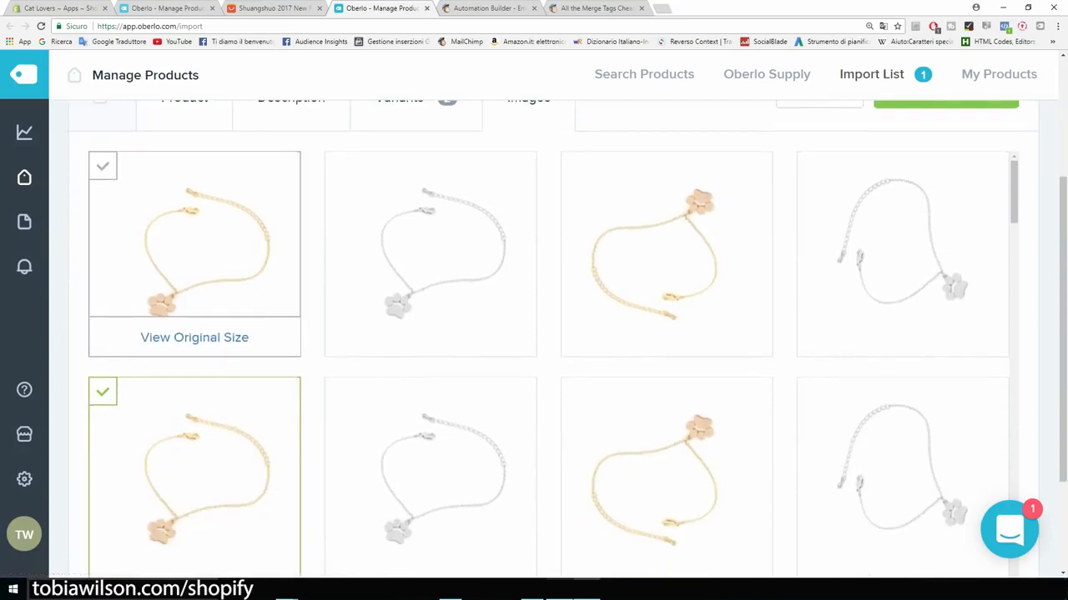
scroll(194, 334, down, 2)
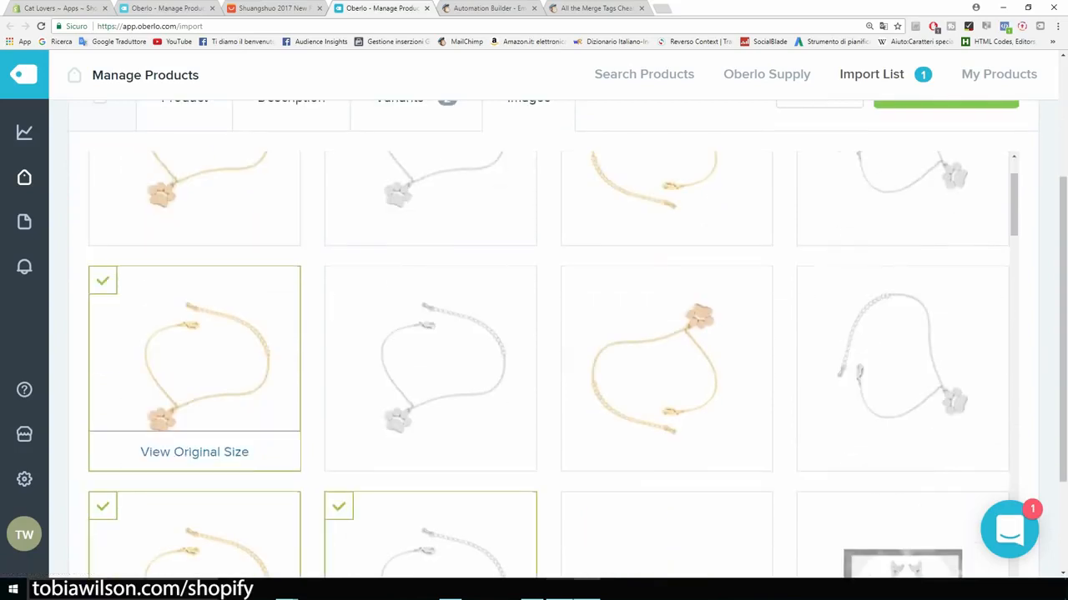
click(103, 281)
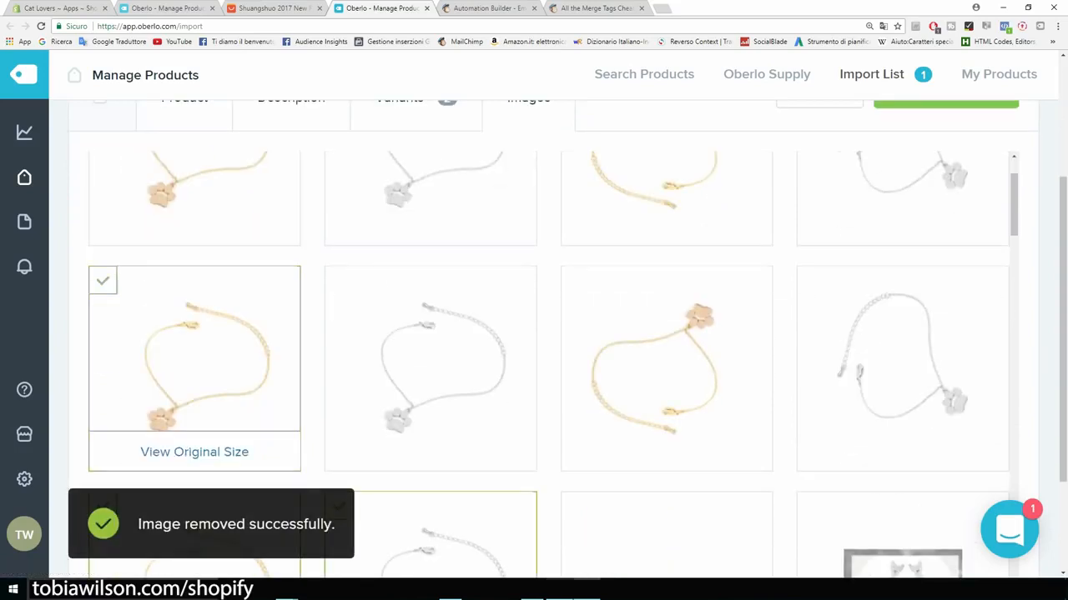
scroll(195, 250, down, 2)
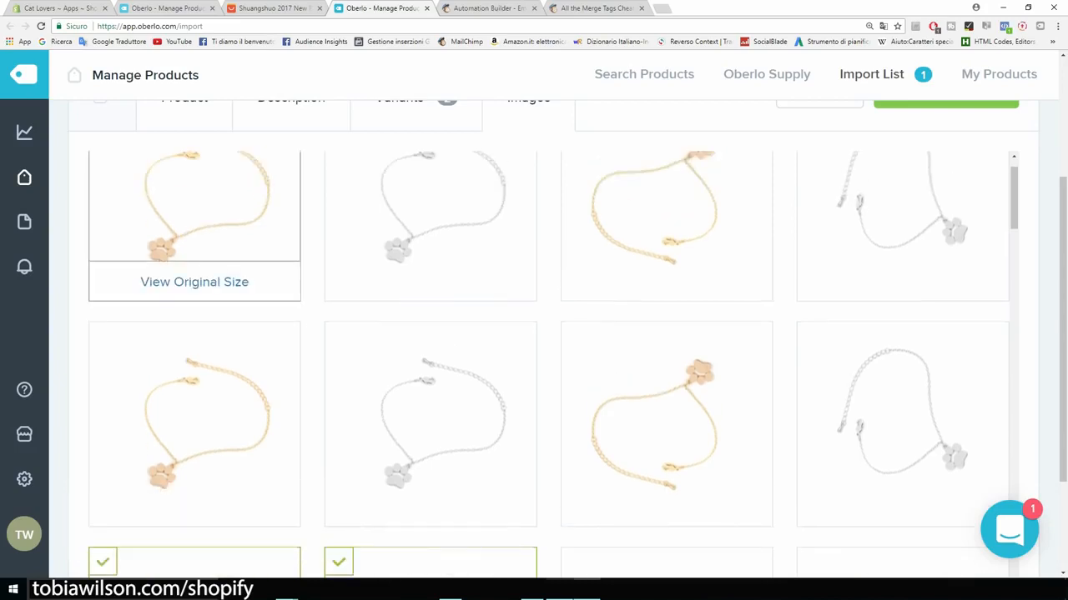
click(103, 166)
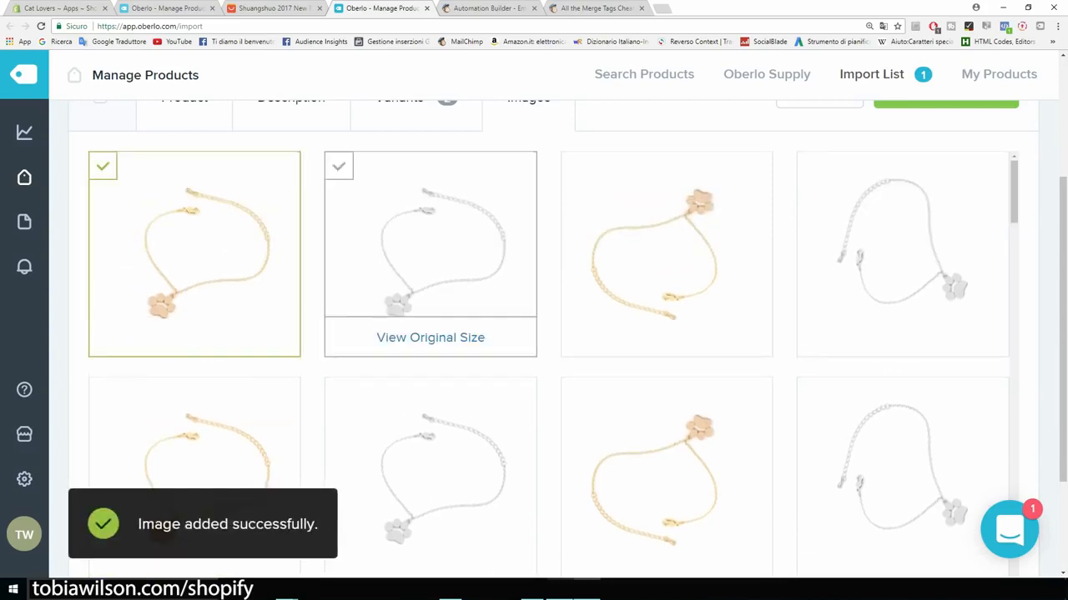
click(339, 166)
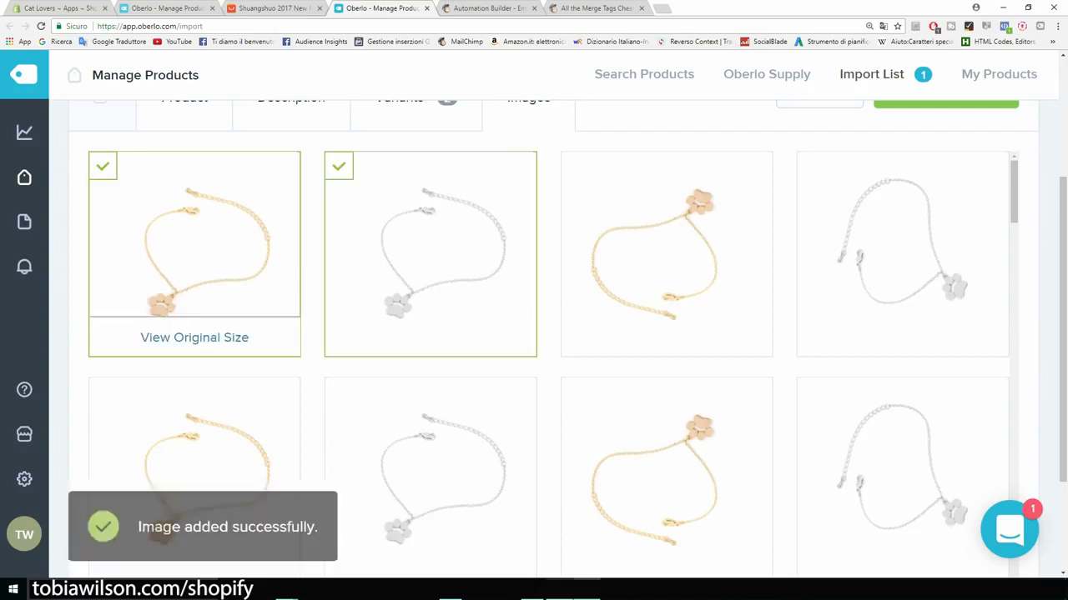
Step: Uncheck the duplicate gold and silver photos and push the bracelet to the store
scroll(194, 251, down, 3)
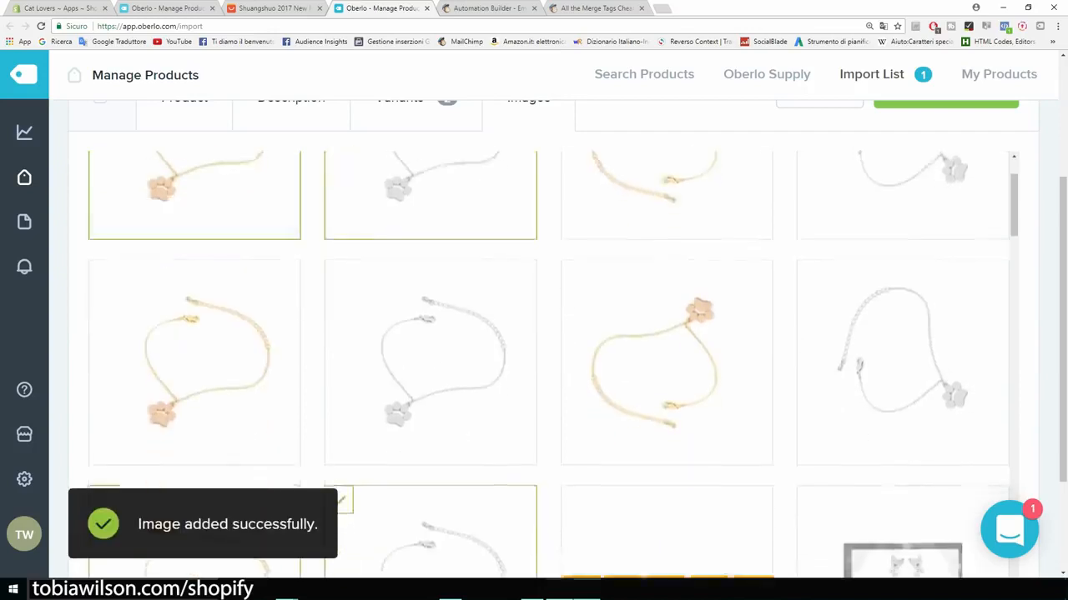
scroll(195, 341, down, 2)
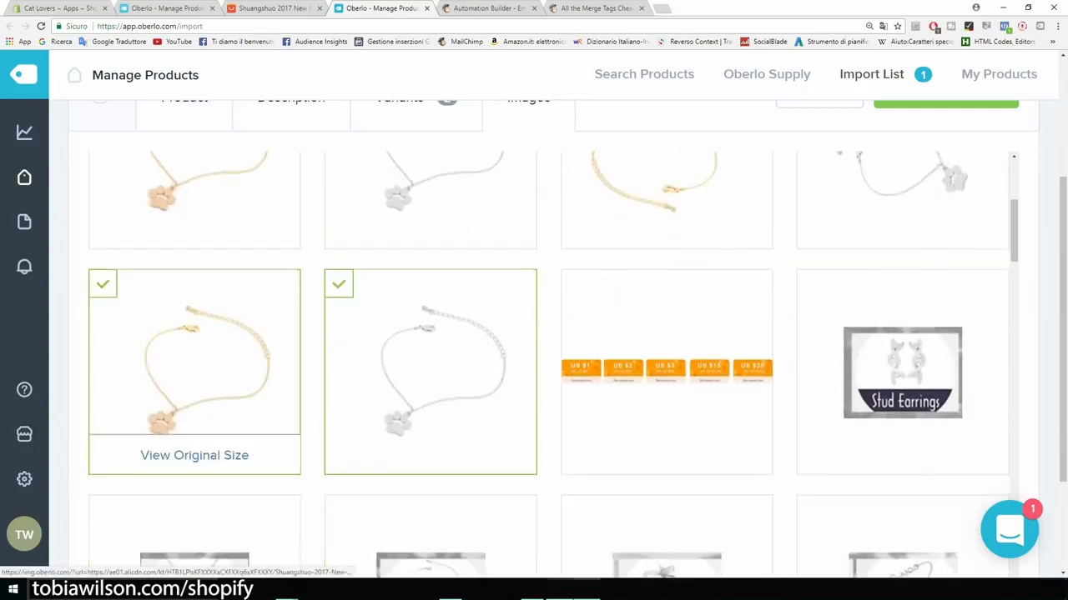
click(194, 343)
click(431, 344)
scroll(666, 375, up, 5)
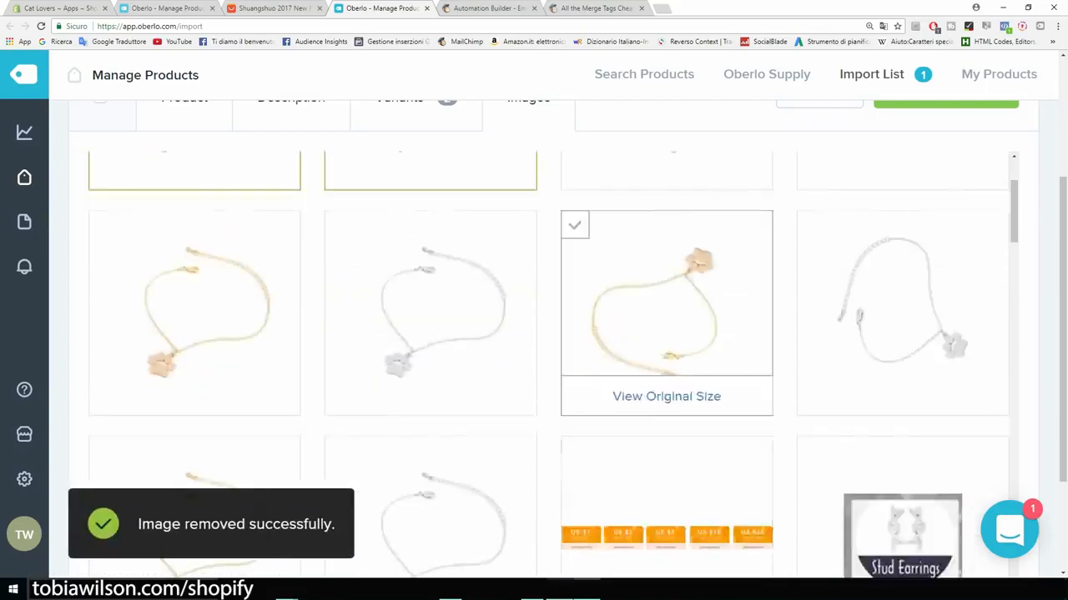
scroll(666, 375, down, 2)
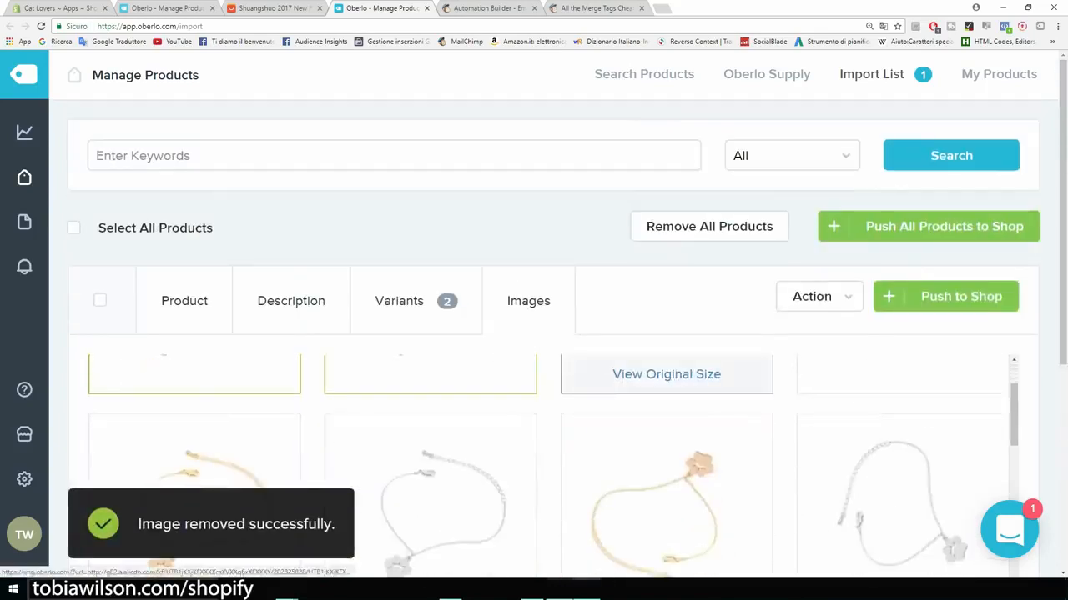
scroll(666, 376, up, 3)
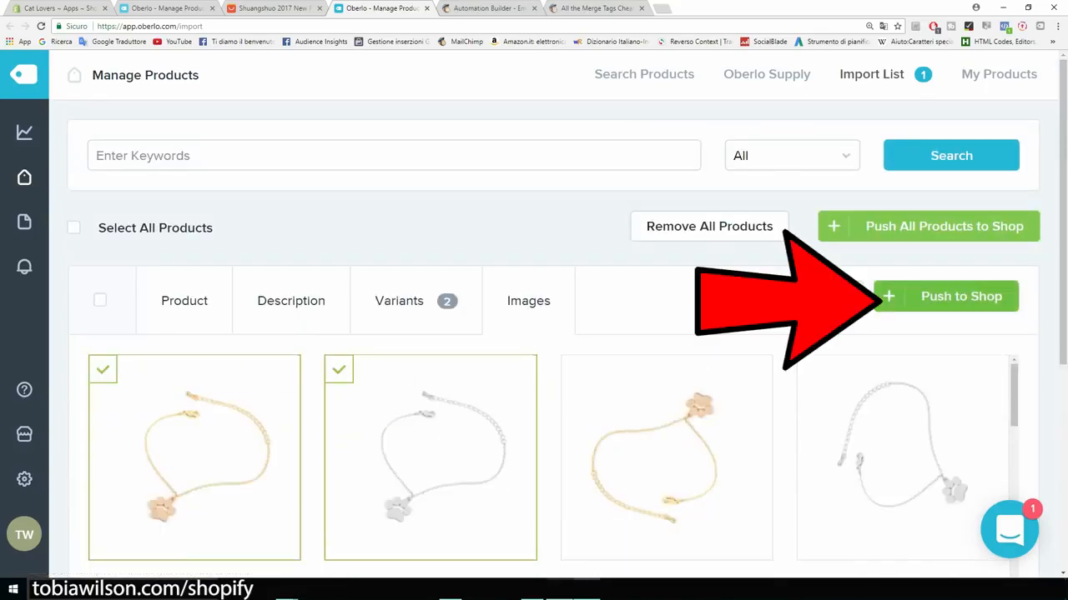
click(959, 296)
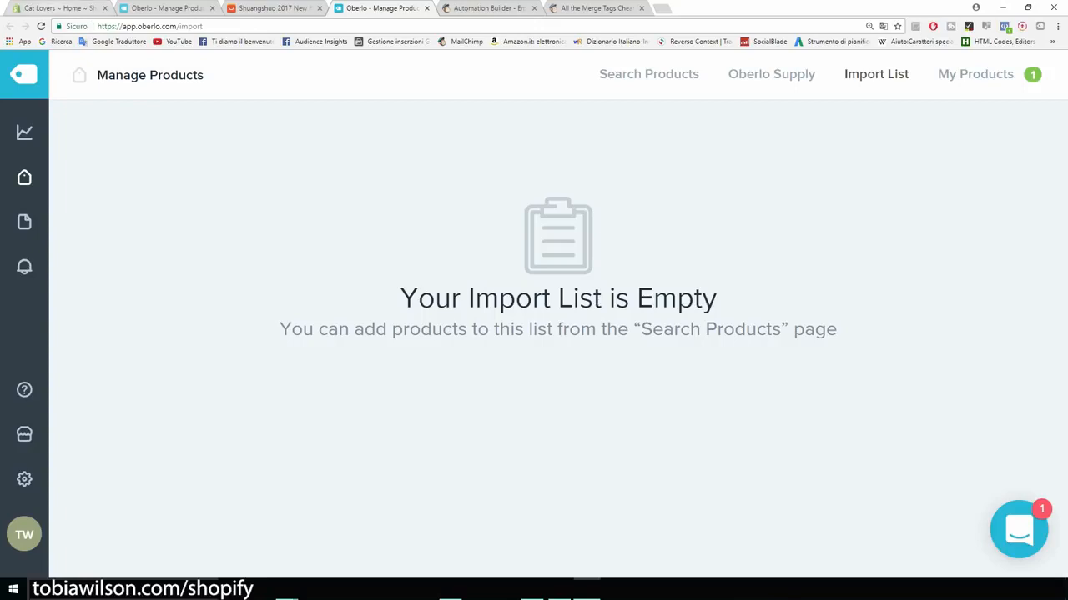
Step: Go to the store admin and open the product list
click(58, 9)
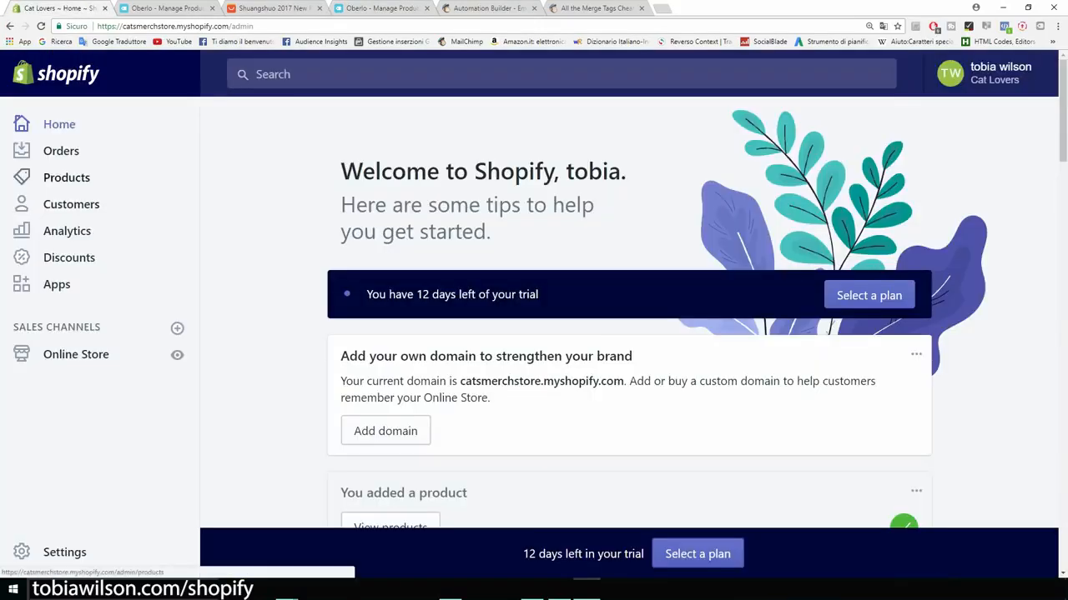
click(66, 177)
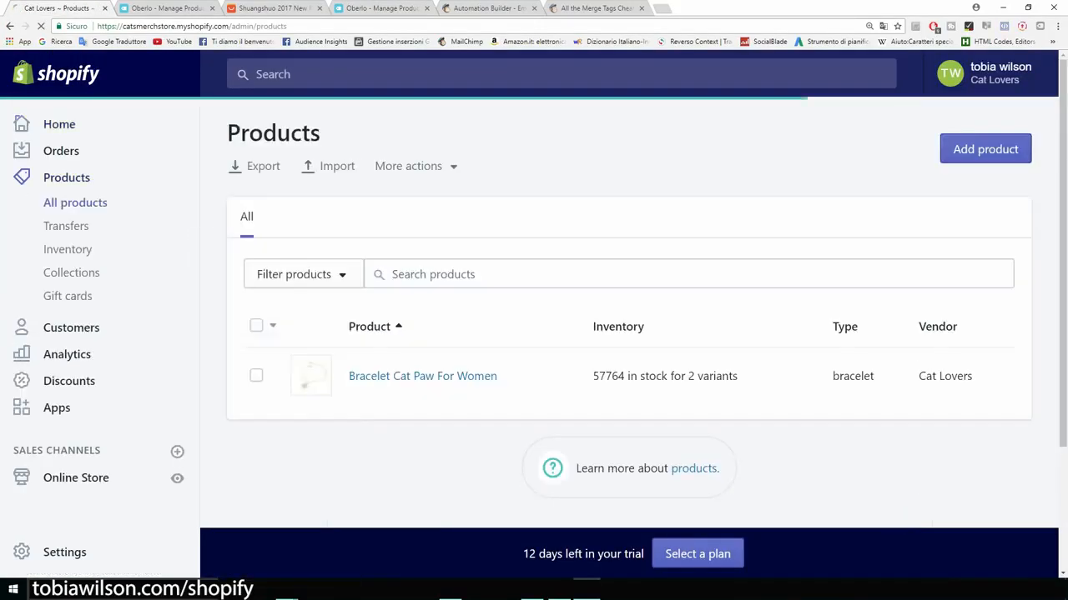
key(ctrl+minus)
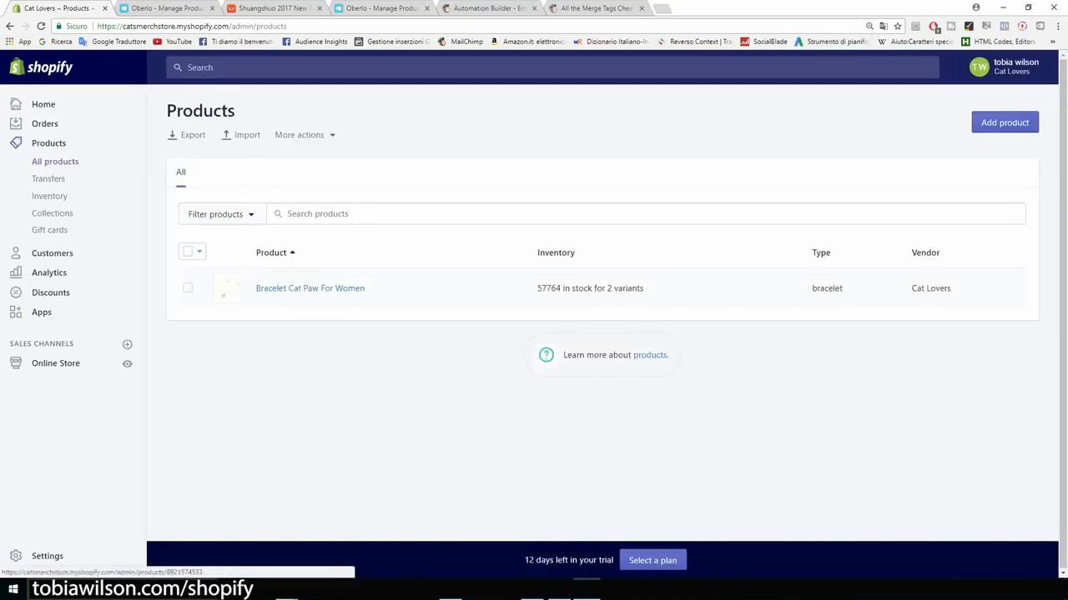
key(ctrl+plus)
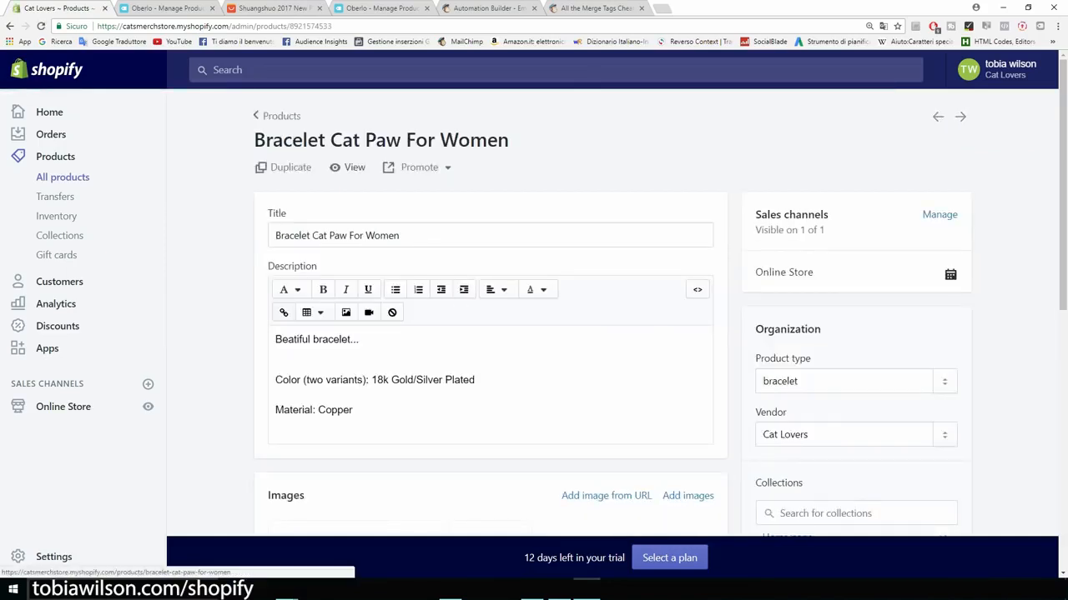
Step: View the Bracelet Cat Paw storefront page and mark its 'Beatiful bracelet...' description line
click(349, 167)
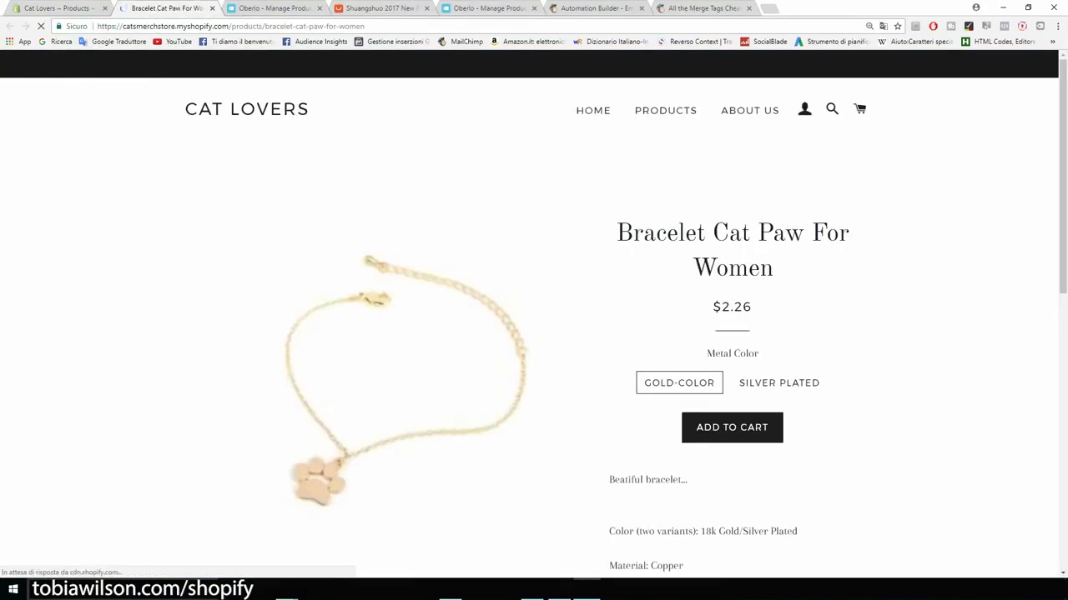
scroll(534, 317, down, 3)
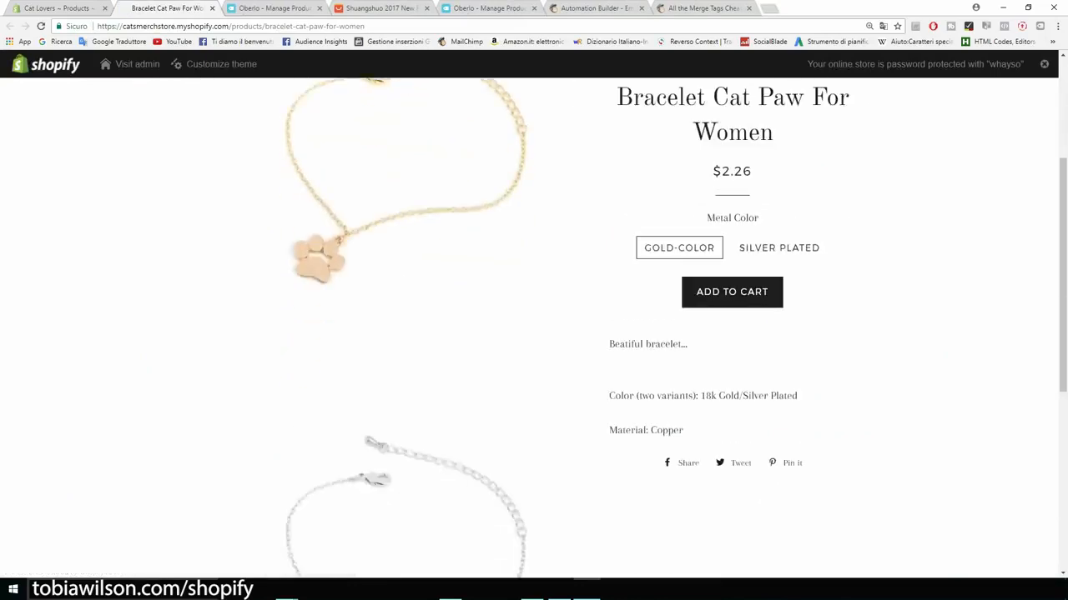
scroll(406, 333, up, 2)
scroll(406, 334, down, 2)
scroll(406, 334, up, 2)
scroll(406, 250, up, 2)
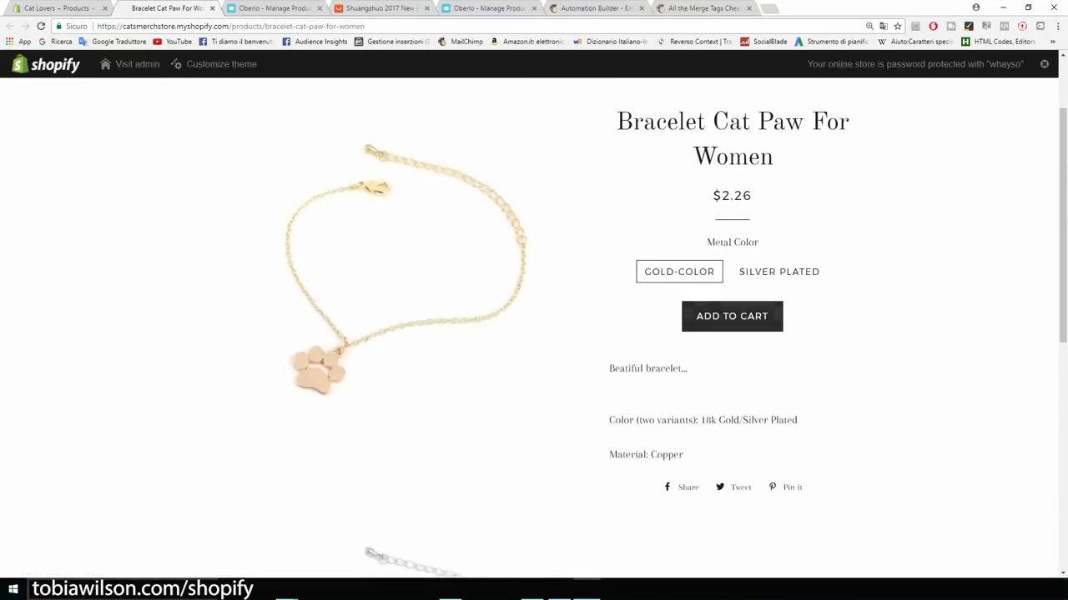
key(ctrl+plus)
key(ctrl+plus)
key(ctrl+plus)
key(ctrl+plus)
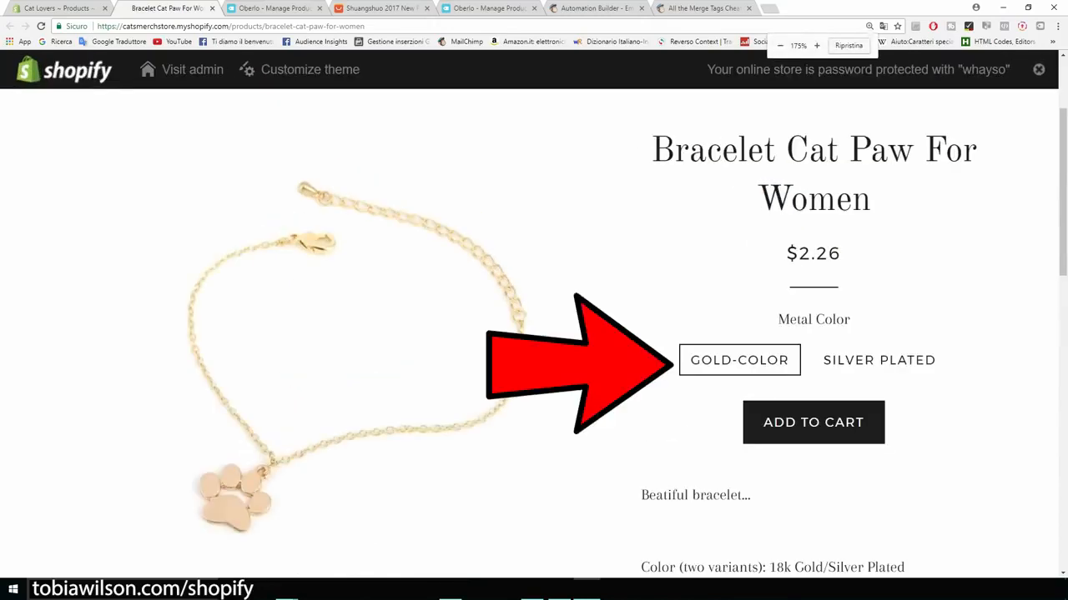
scroll(534, 334, down, 1)
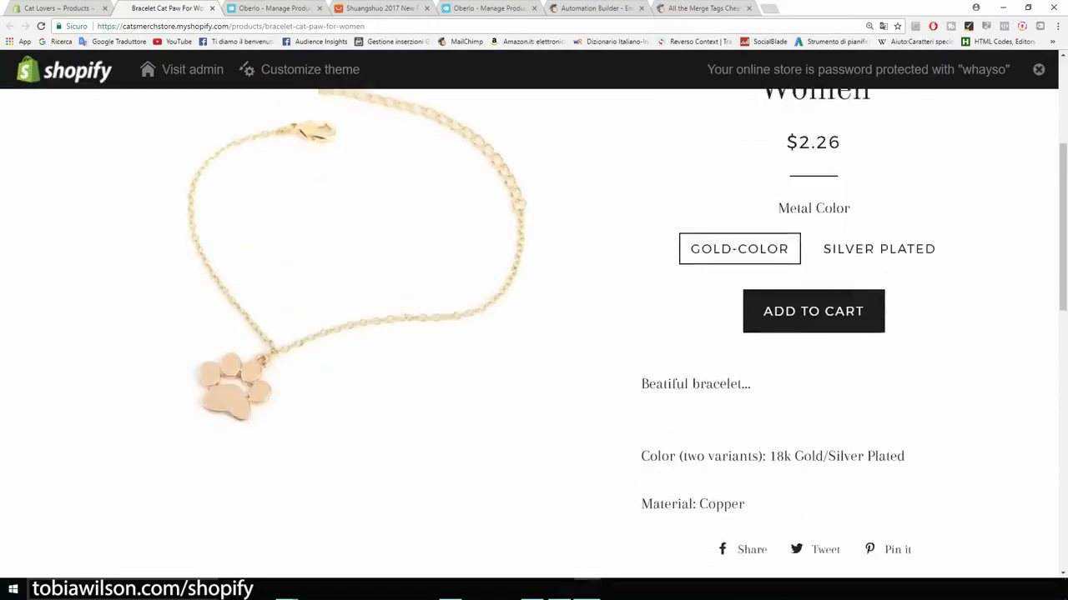
scroll(534, 334, down, 1)
drag(641, 273, 750, 273)
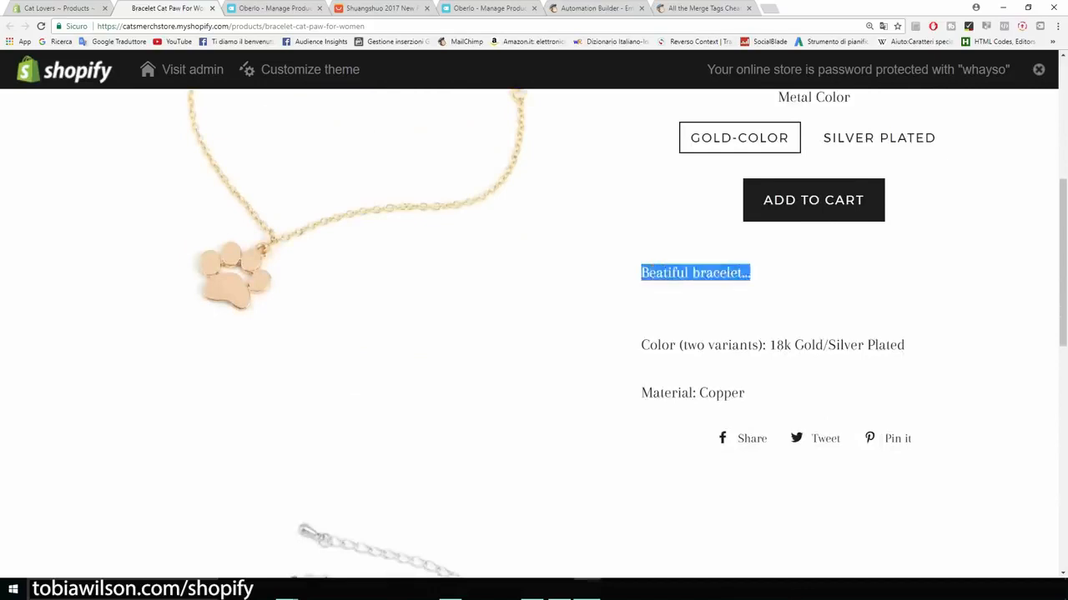
scroll(534, 333, up, 1)
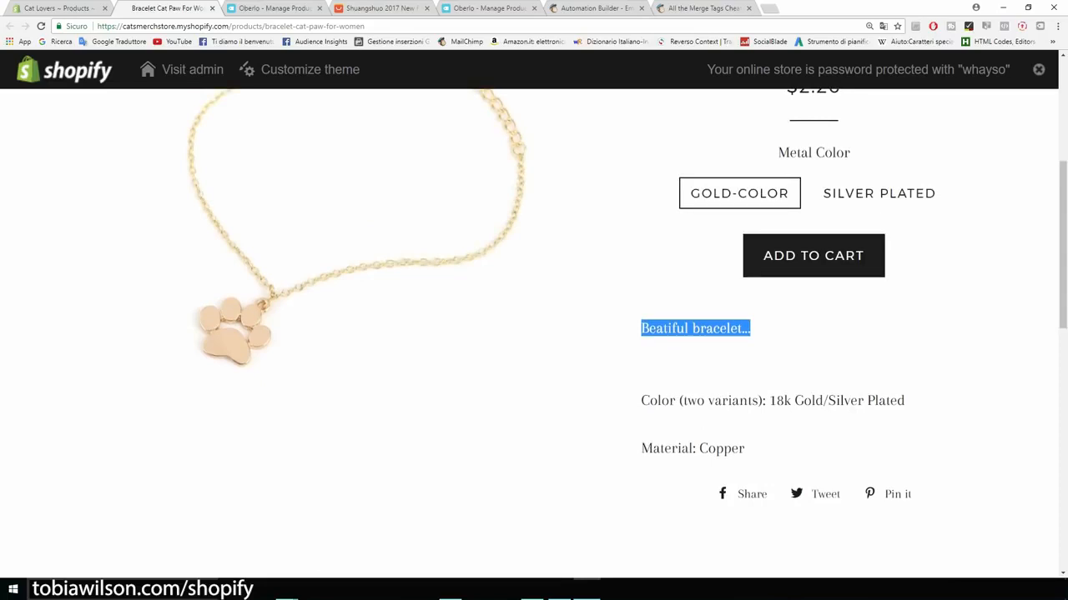
scroll(533, 334, up, 5)
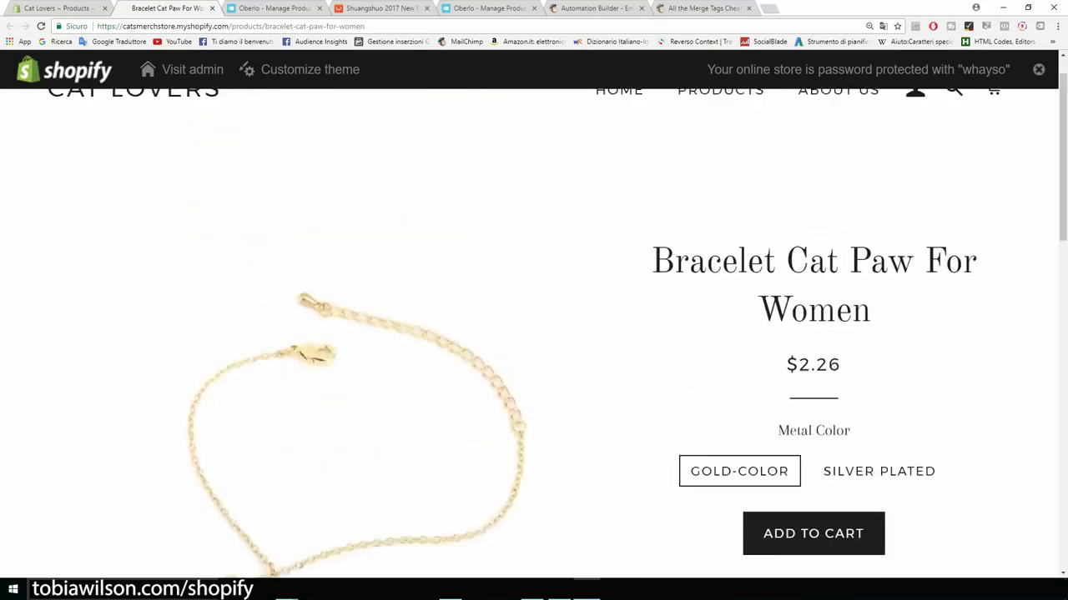
scroll(534, 334, down, 2)
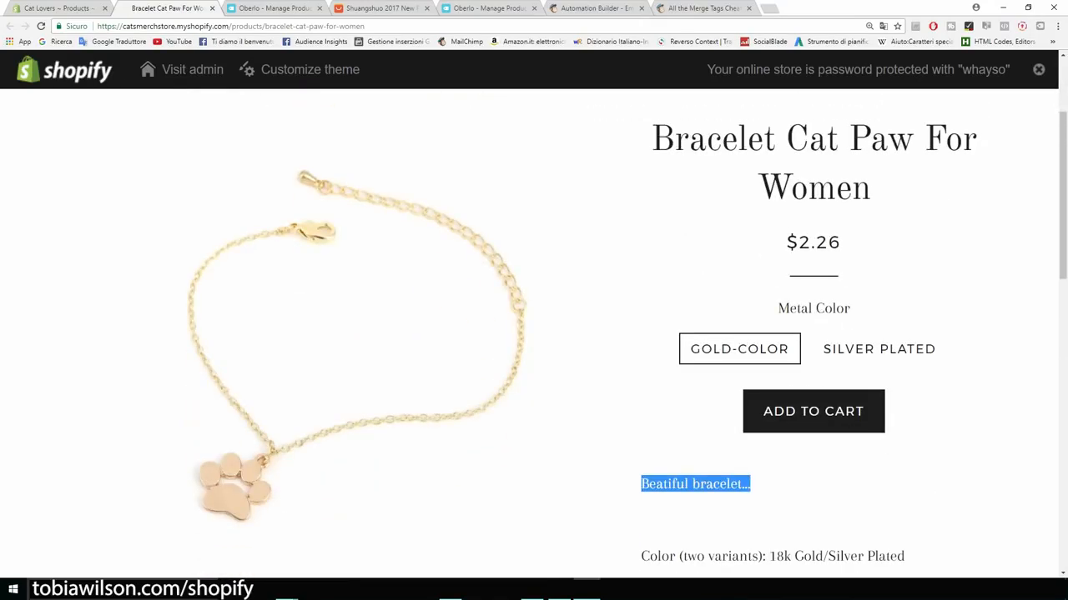
Step: Replace 'Beatiful bracelet...' with 'If you like cats this is the bracelet for you.' and 'A beatiful cat paw bracelet for just $14,95'
click(58, 9)
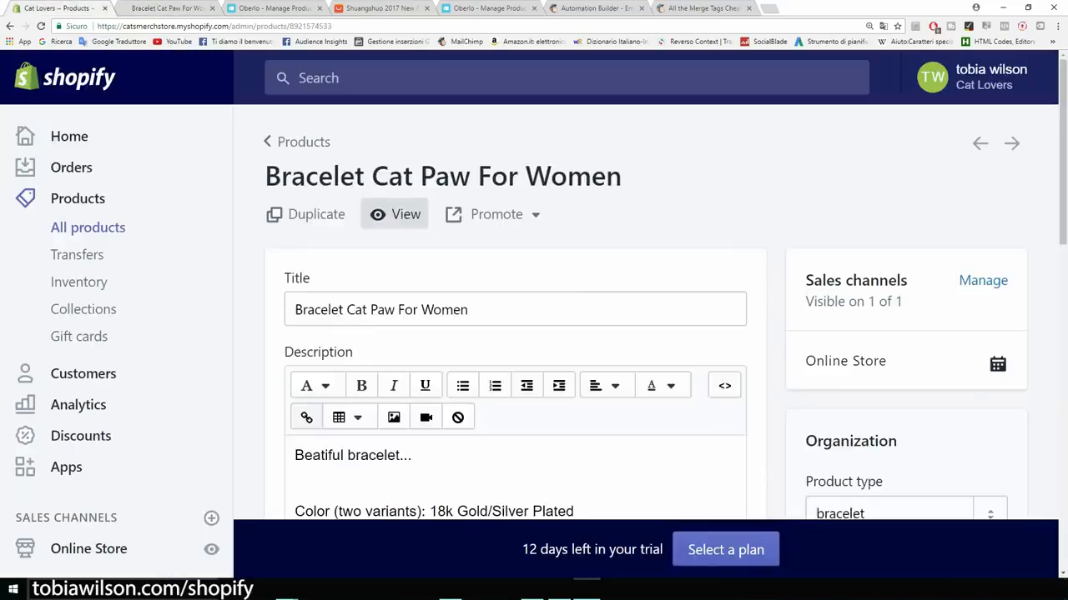
scroll(306, 250, down, 2)
drag(415, 289, 293, 288)
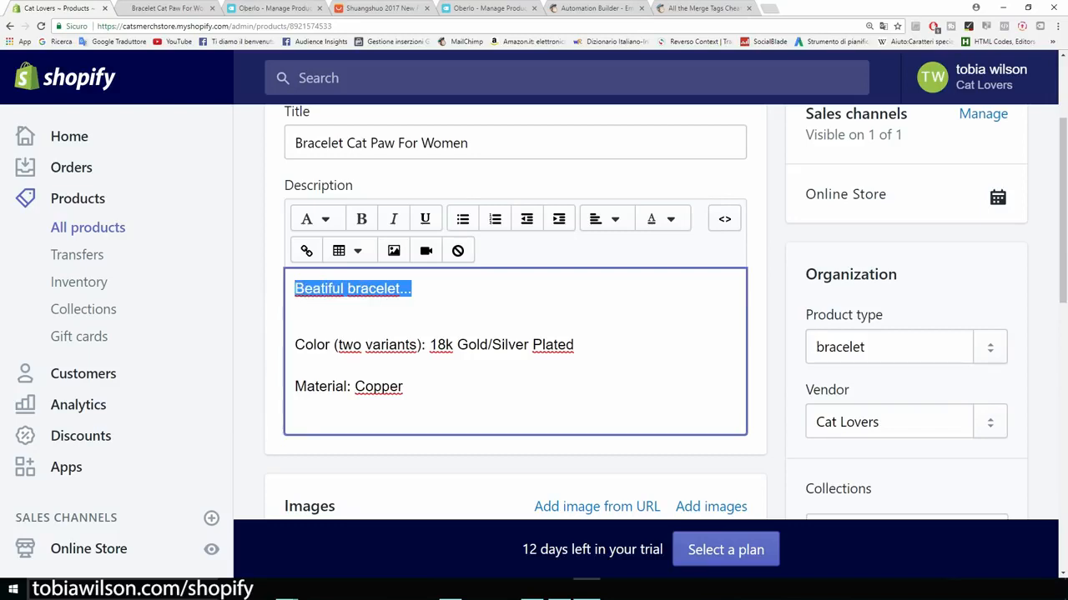
key(BackSpace)
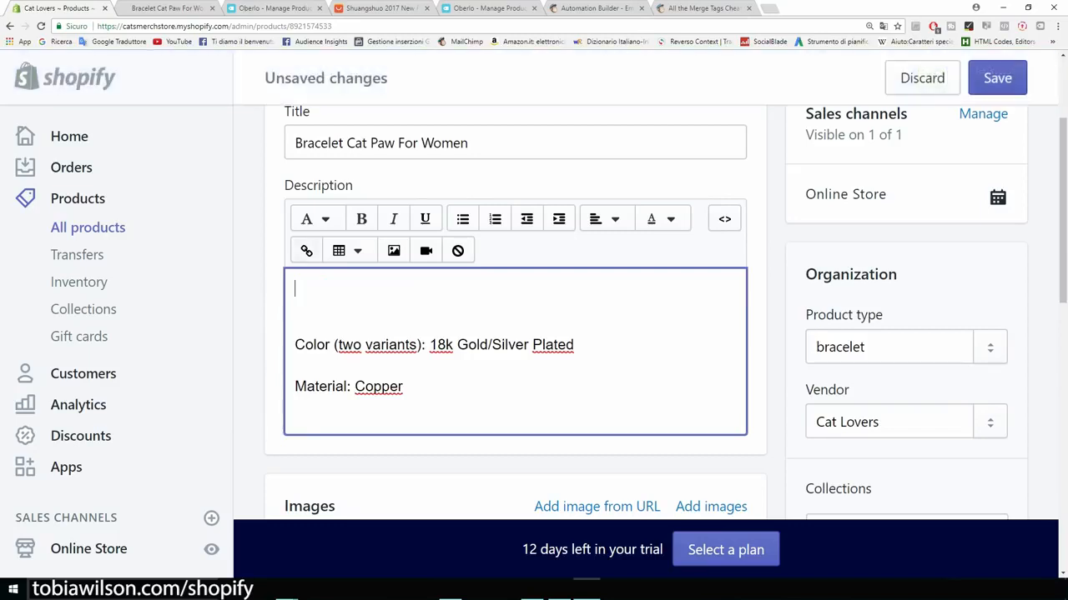
text(If you like cats this is the bracelet for you.)
key(Return)
text(A )
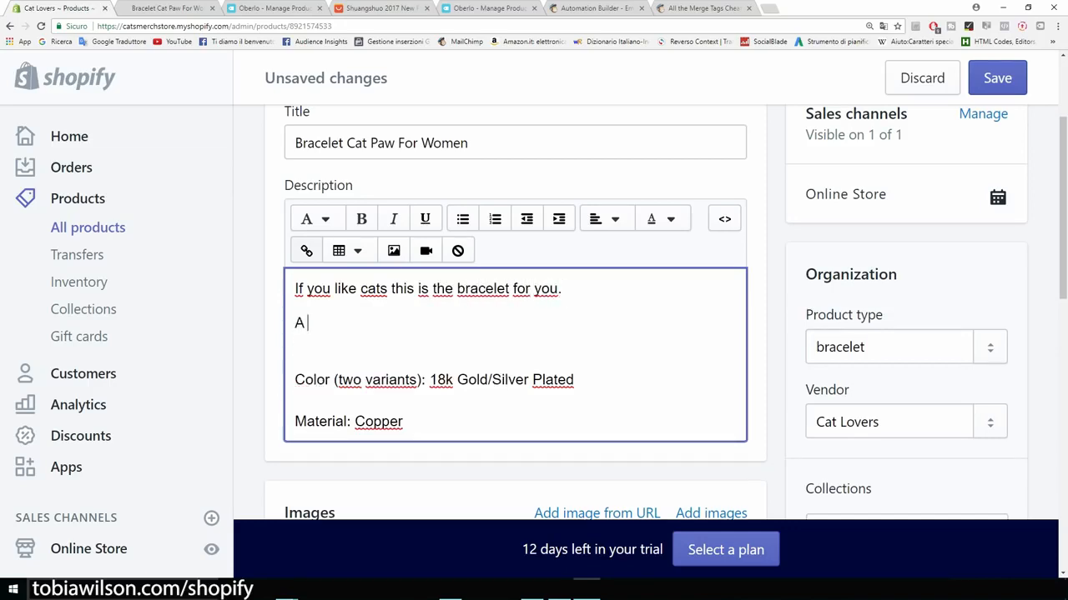
text(beatiful bracelet that per)
key(ctrl+BackSpace)
key(ctrl+BackSpace)
key(ctrl+BackSpace)
text(cat paw bracelet for just $14,95.)
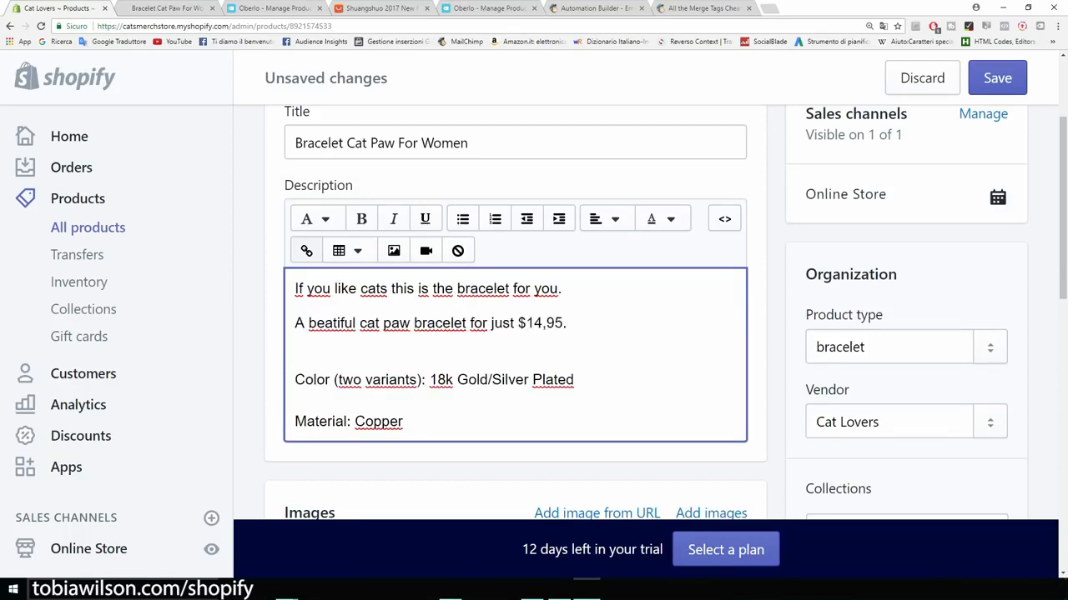
Step: Add an empty line at the very top of the description
key(ctrl+minus)
key(ctrl+minus)
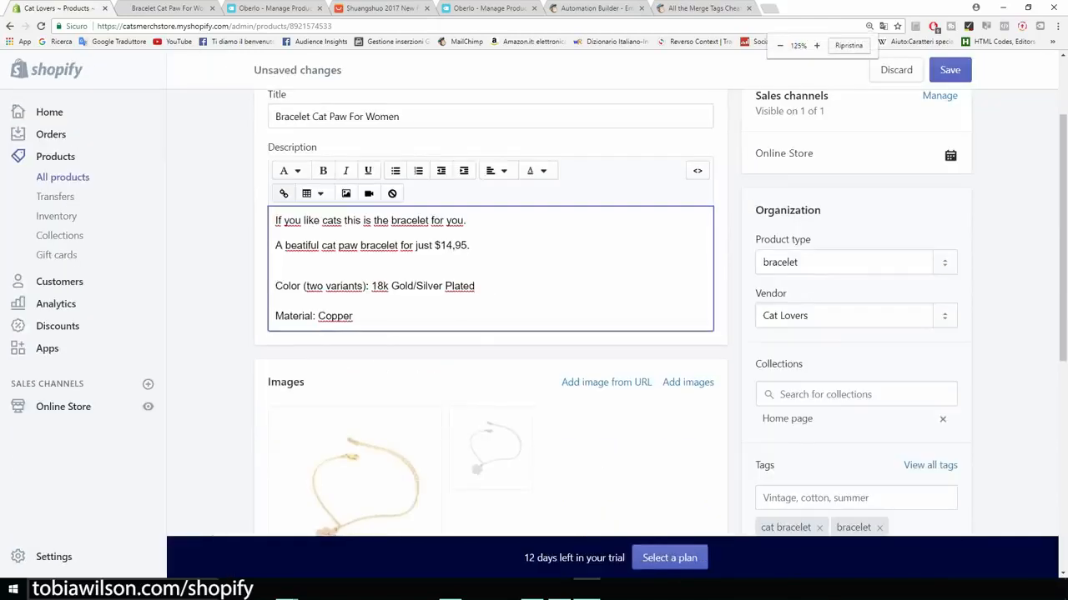
scroll(534, 333, up, 1)
scroll(534, 333, down, 2)
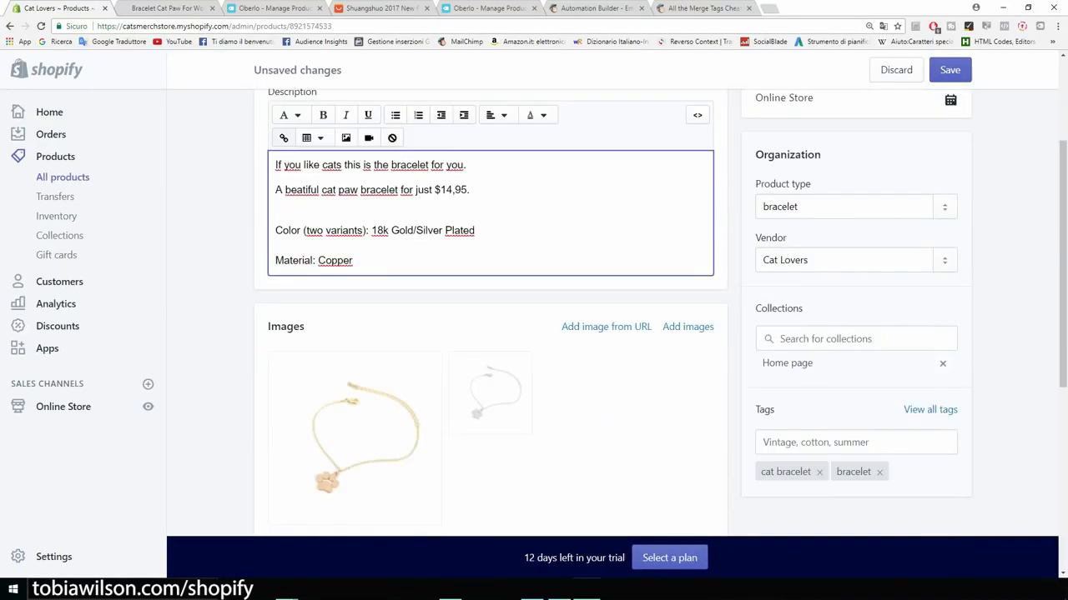
scroll(533, 334, up, 1)
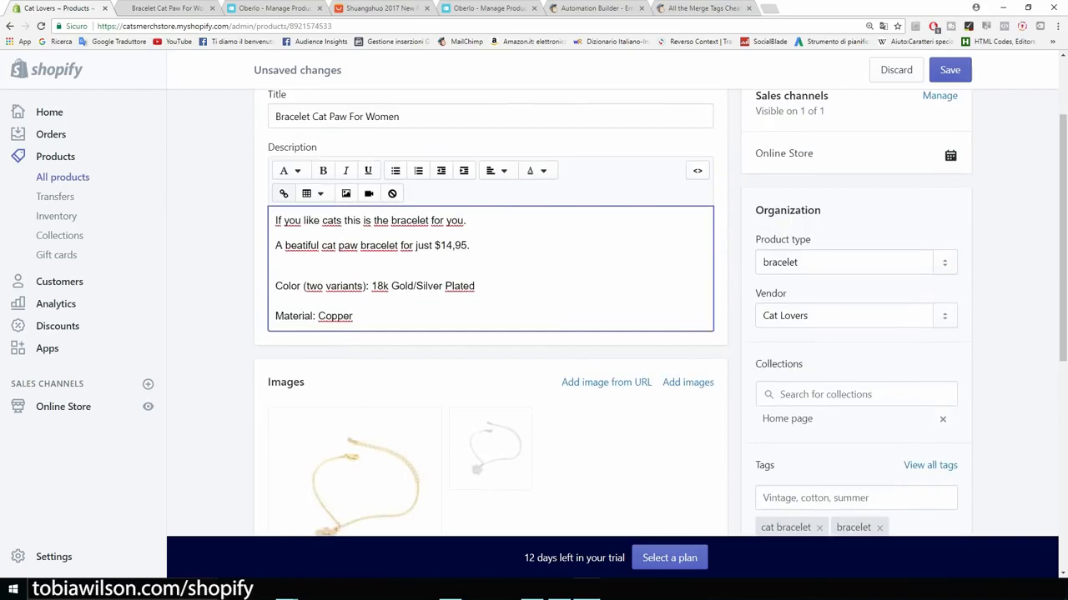
click(276, 221)
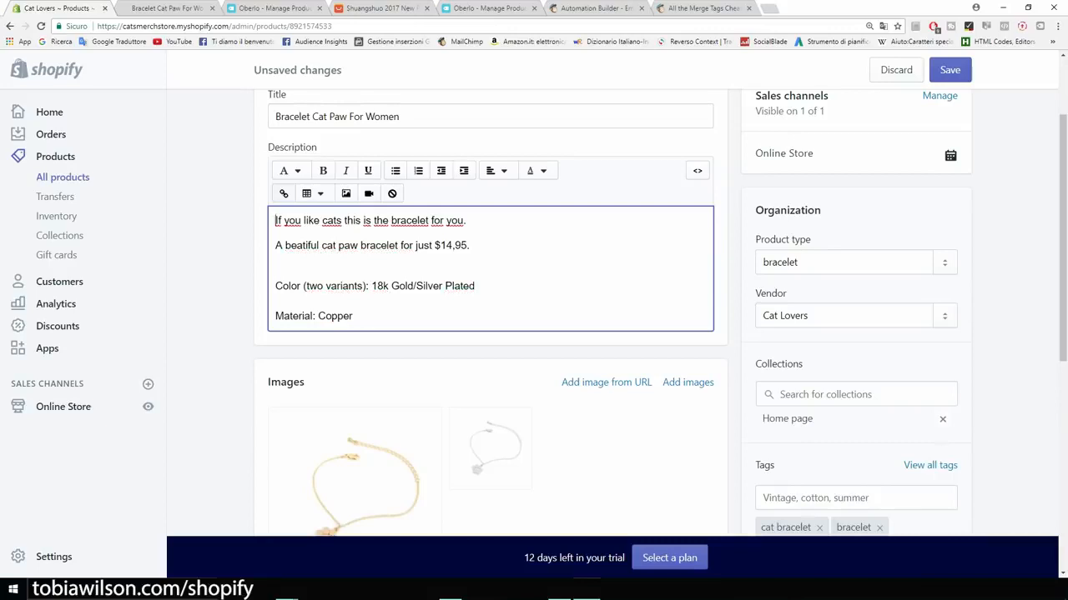
key(Return)
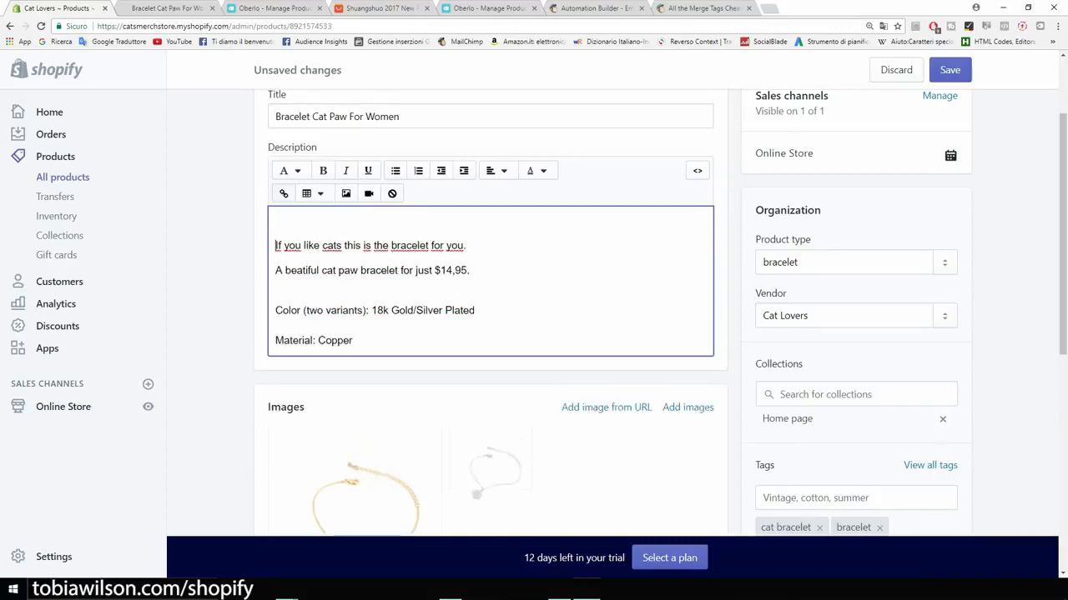
Step: Search Google Images for 'trust seal shopify', preview a Guaranteed SAFE Checkout badge, then return to Shopify
key(ctrl+t)
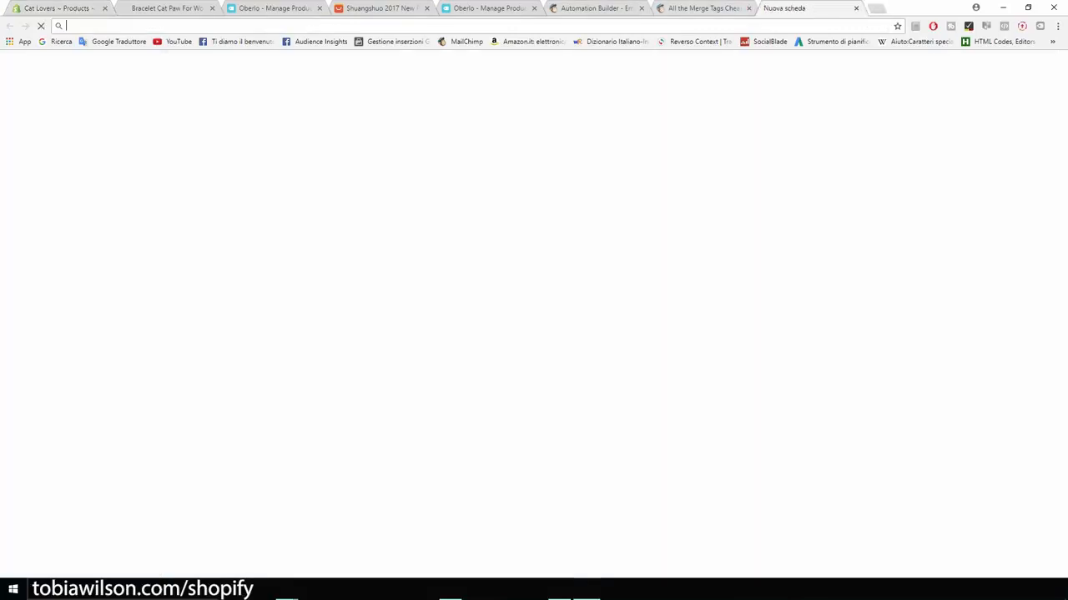
click(891, 79)
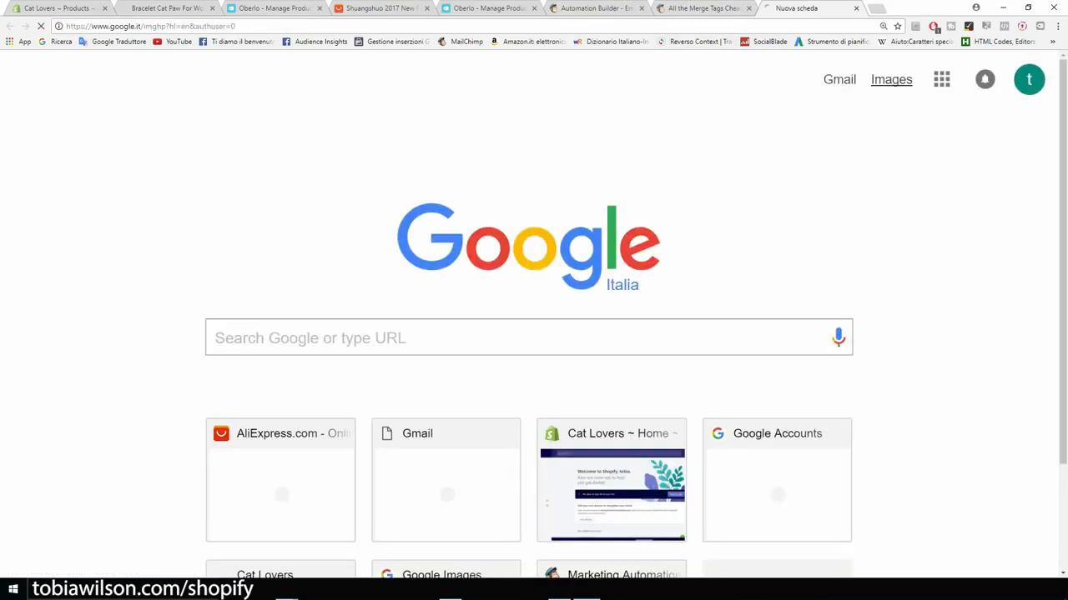
text(trust)
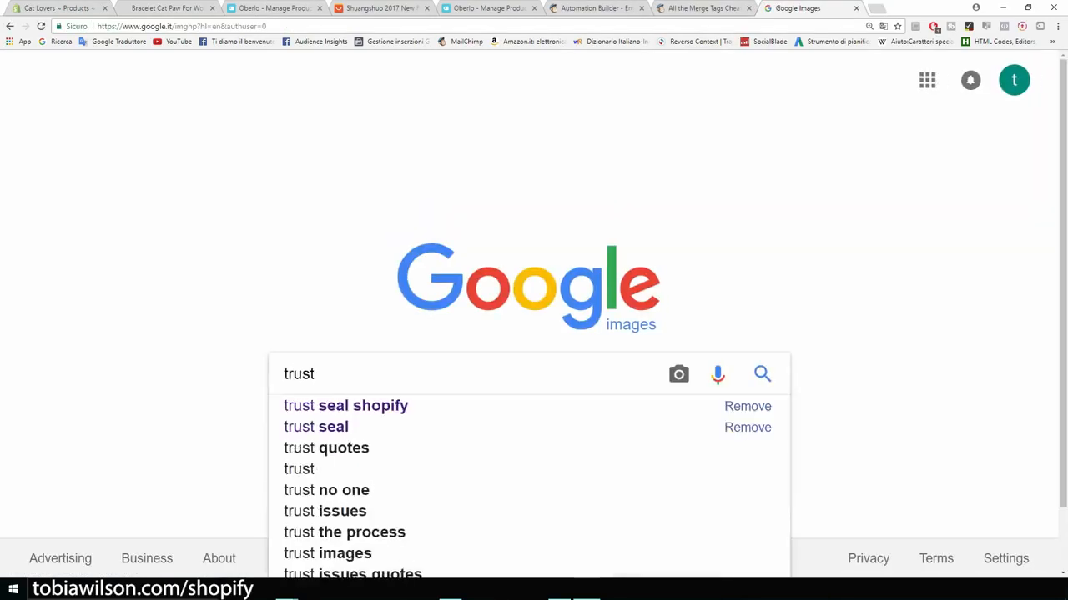
key(Down)
key(Return)
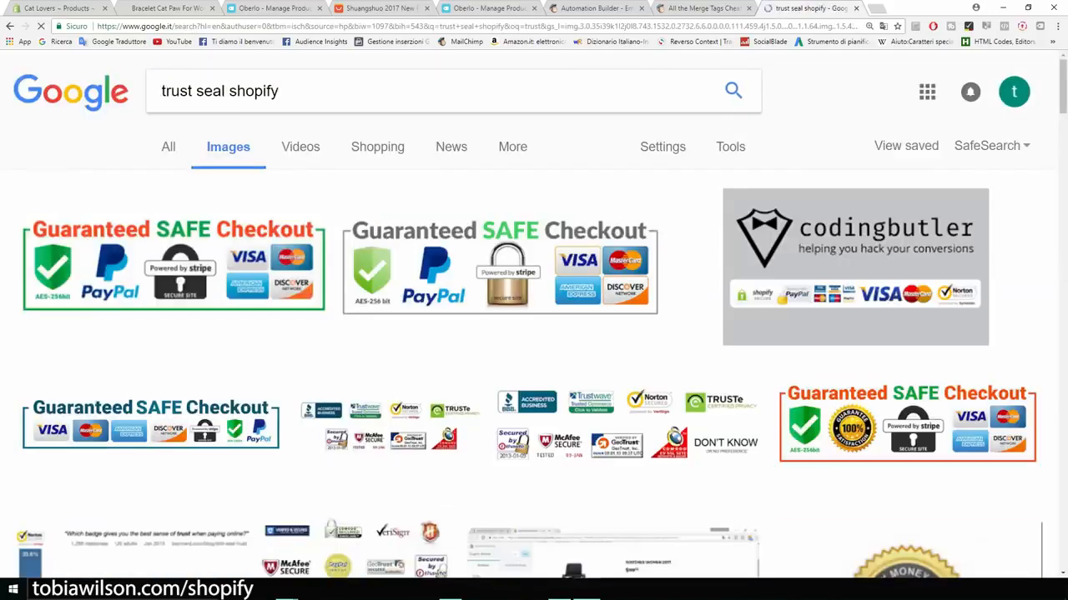
click(173, 267)
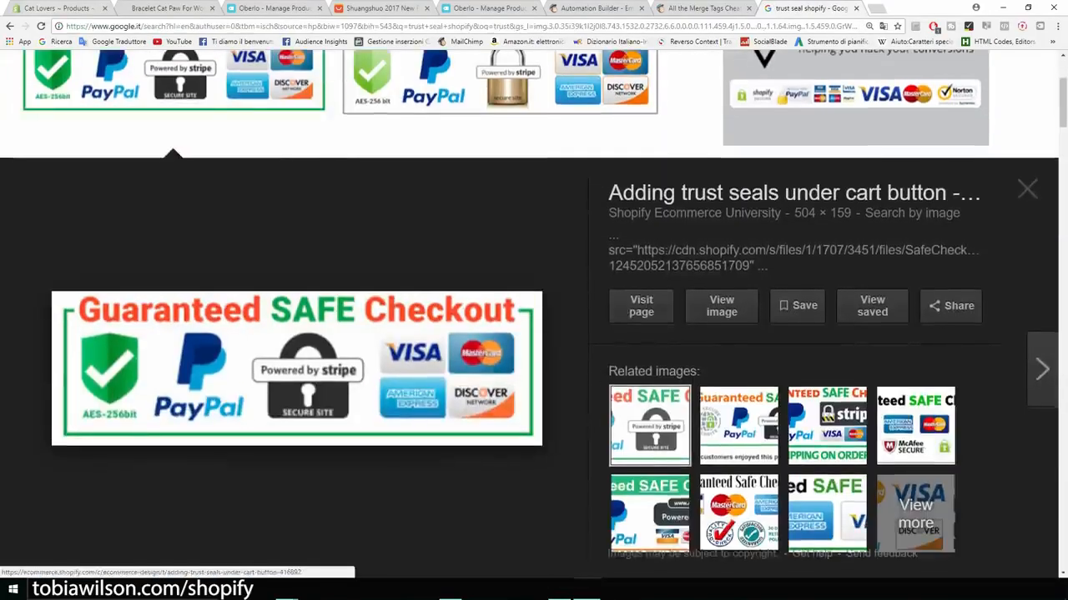
click(57, 8)
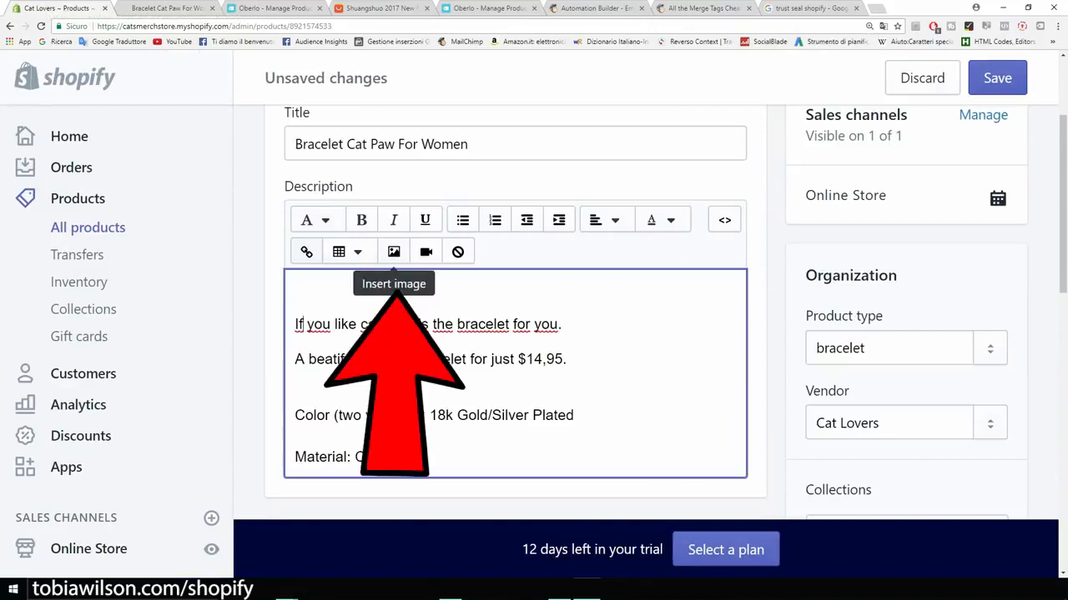
Step: Insert the uploaded Guaranteed SAFE Checkout badge into the description with alt text 'cat paw bracelet'
click(394, 252)
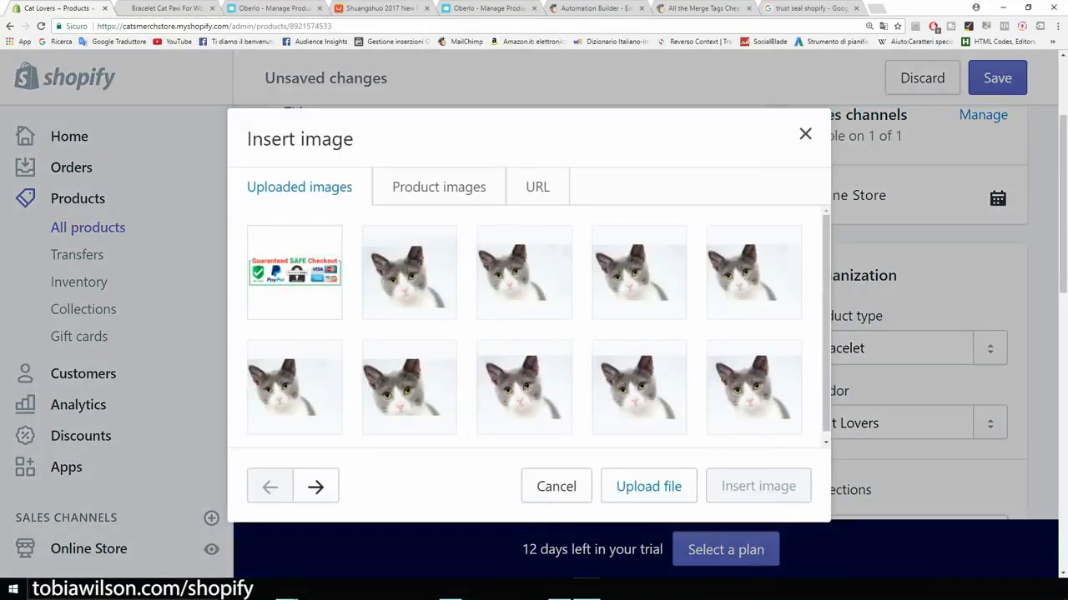
click(294, 270)
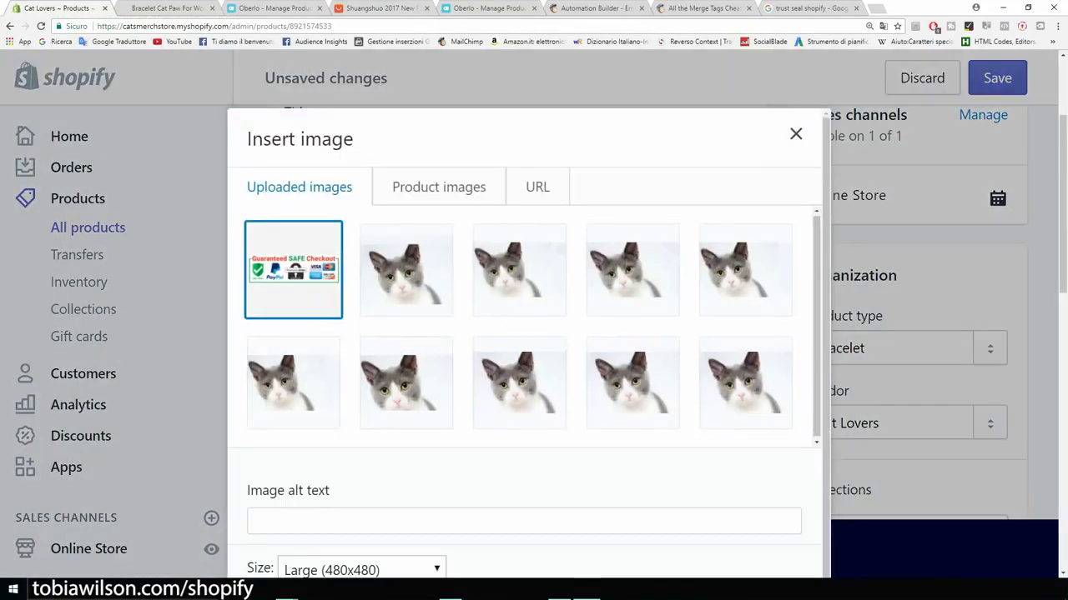
scroll(526, 334, down, 3)
click(317, 490)
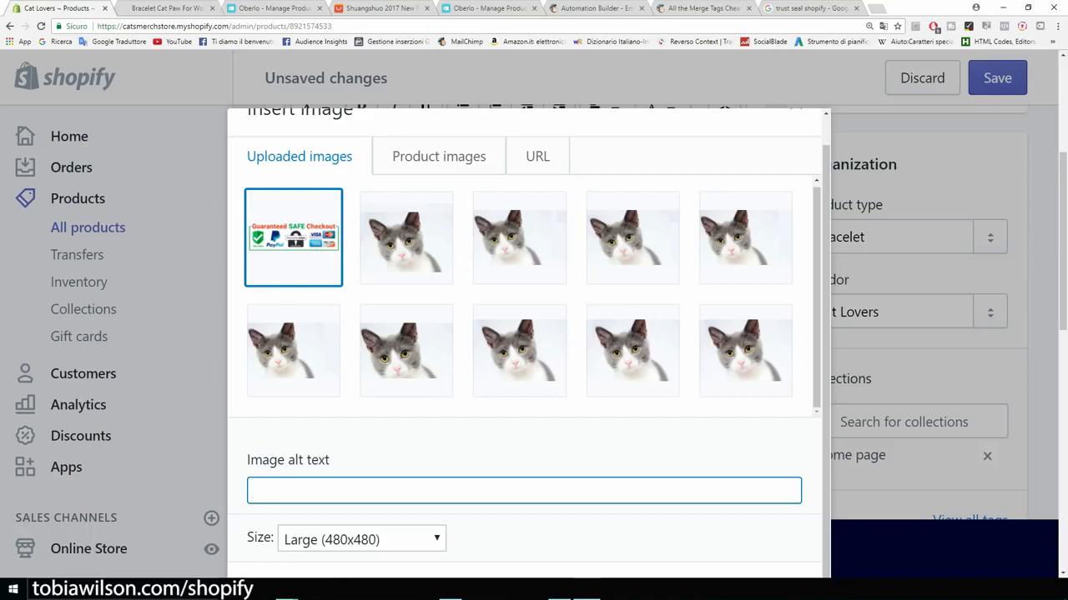
text(cat paw bracelet)
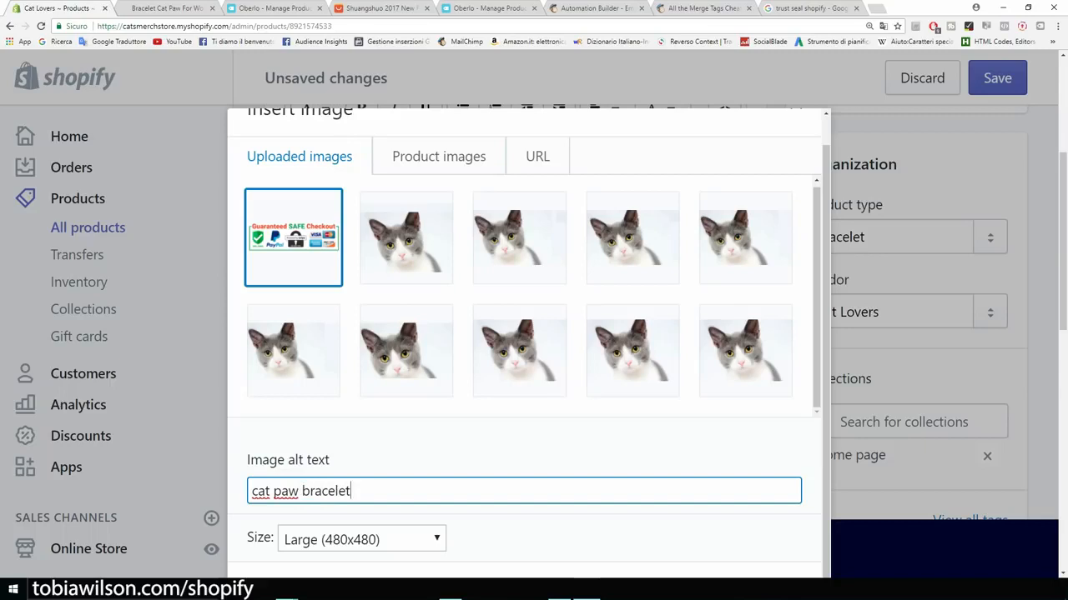
key(ctrl+minus)
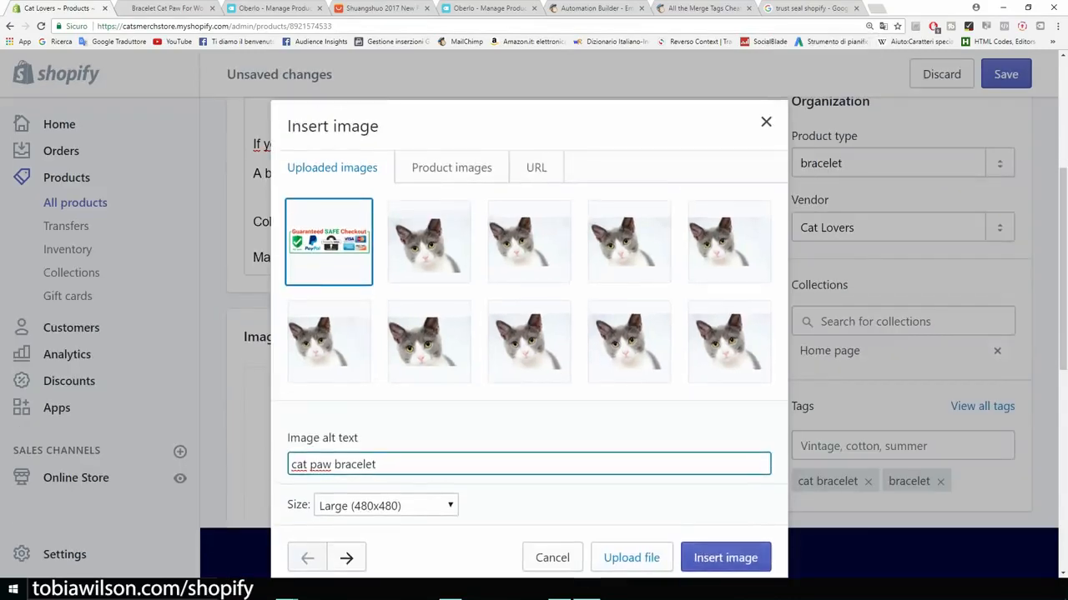
key(Return)
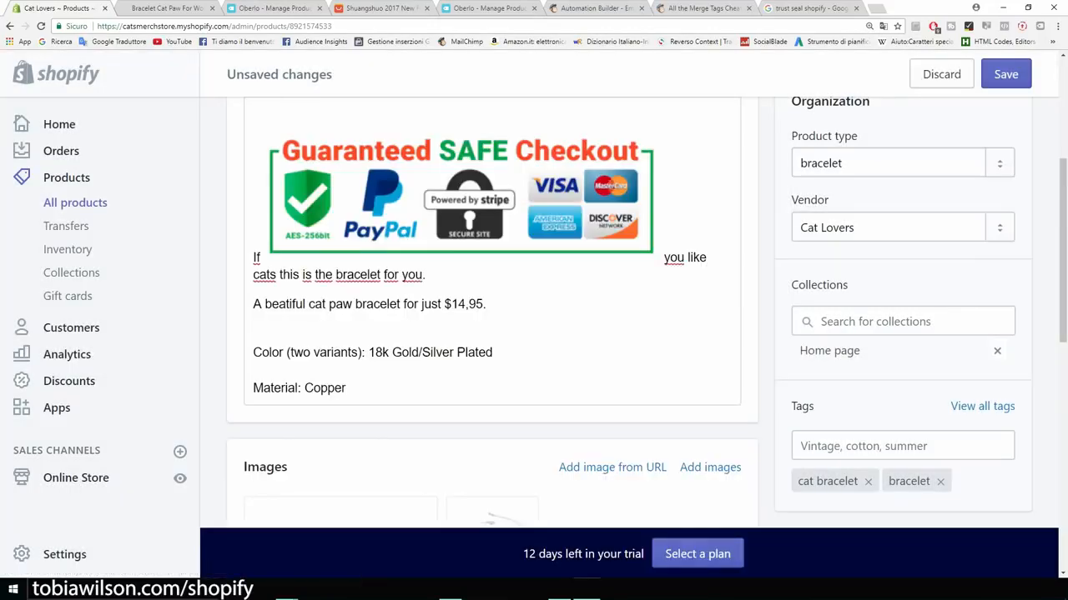
Step: Move the 'If you like cats...' sentence onto its own line below the checkout badge
scroll(492, 291, up, 1)
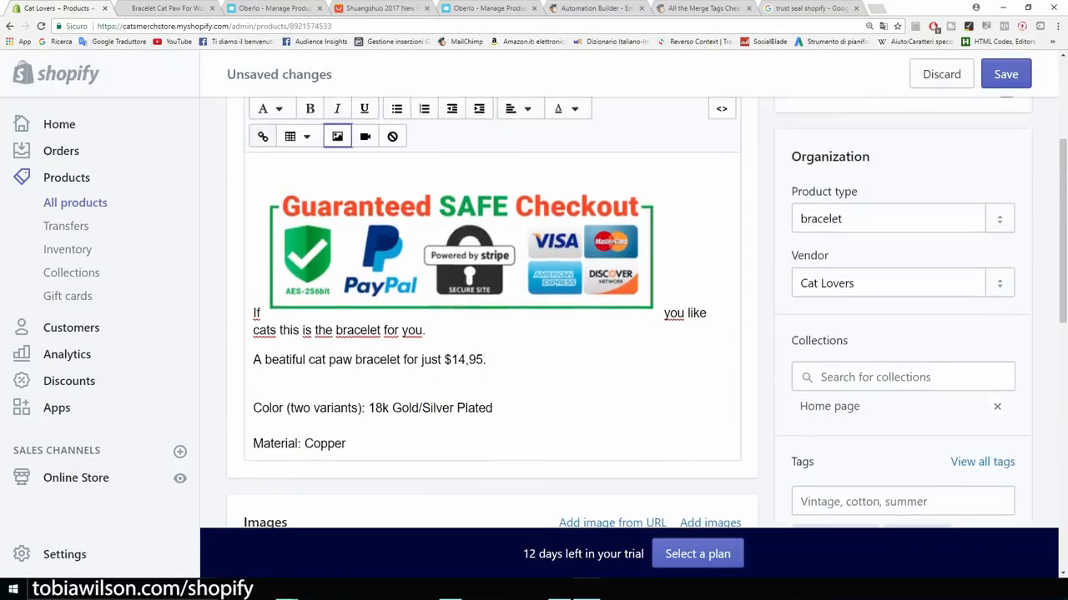
drag(262, 311, 262, 312)
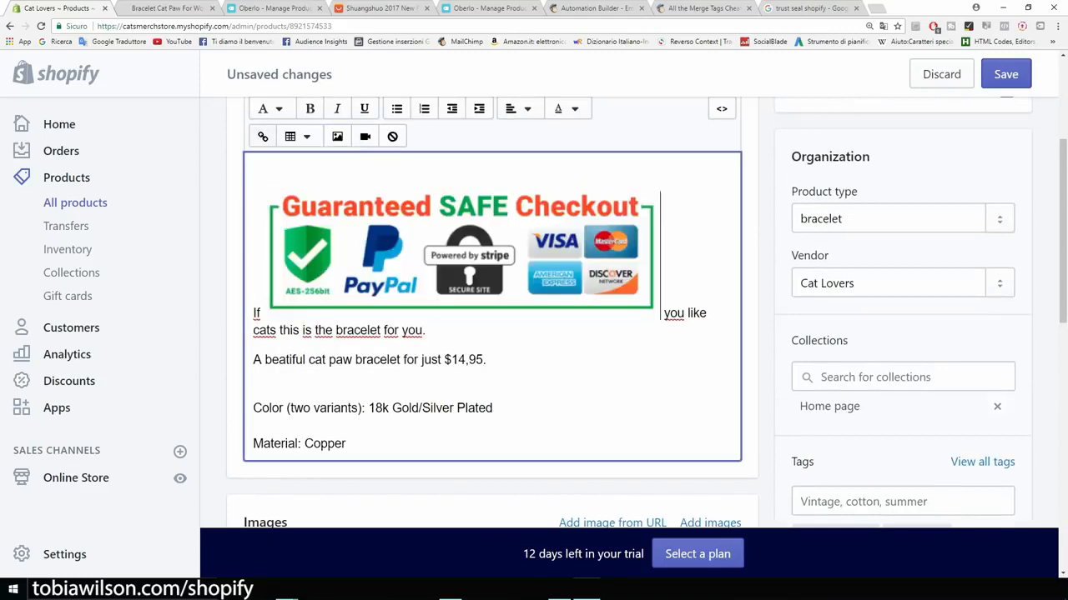
click(459, 255)
click(256, 313)
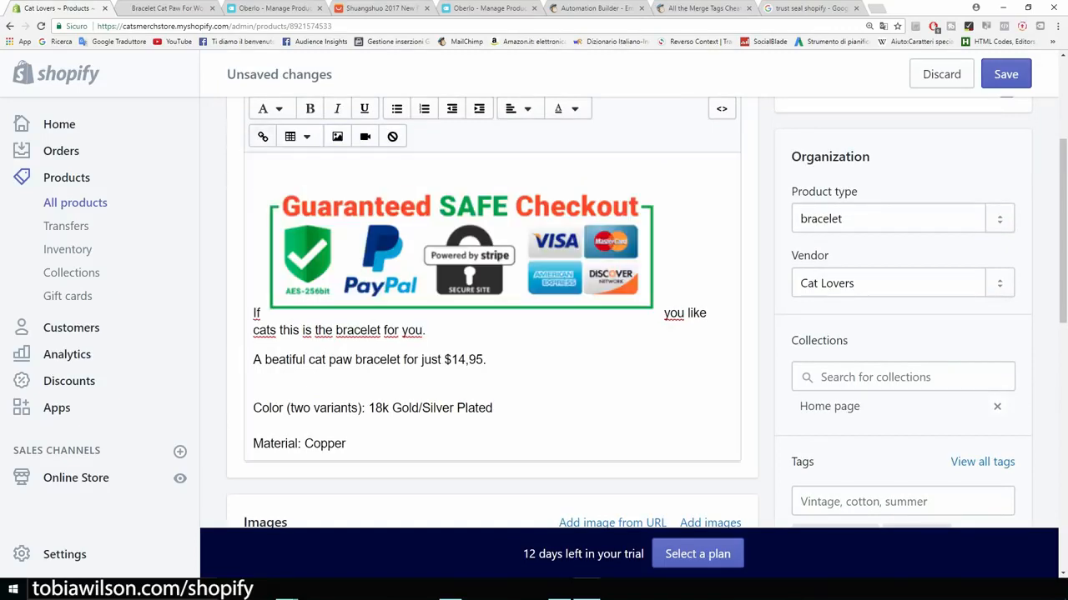
click(256, 313)
key(Delete)
key(Delete)
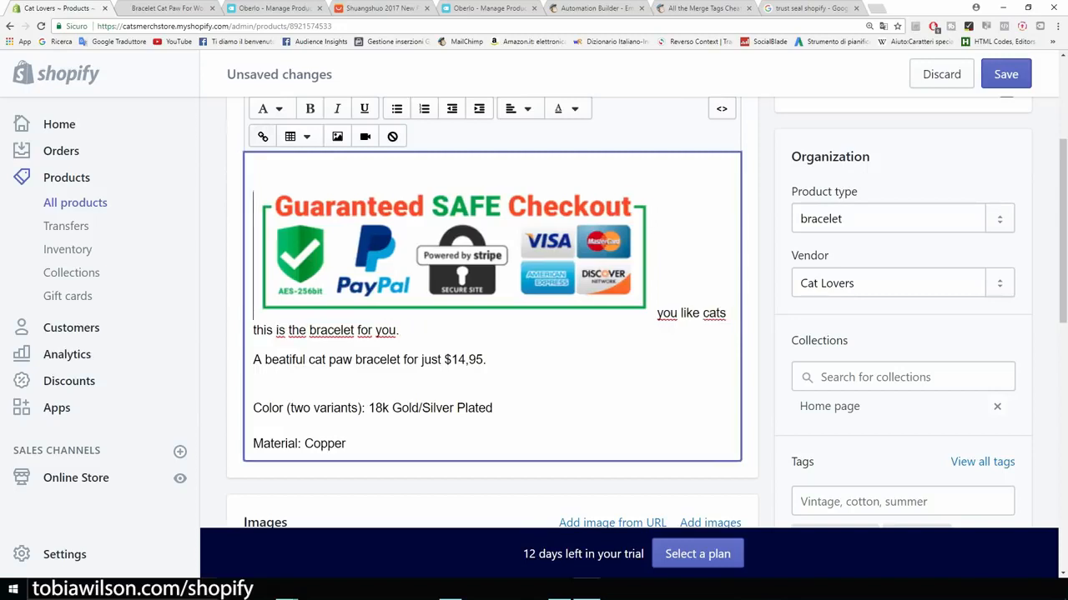
key(Return)
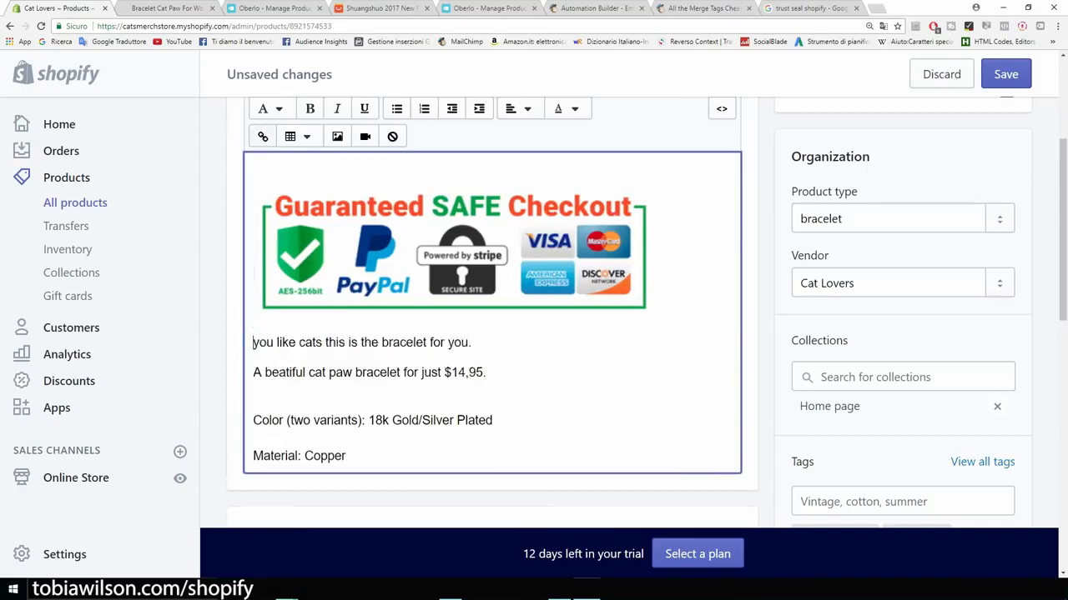
text(If)
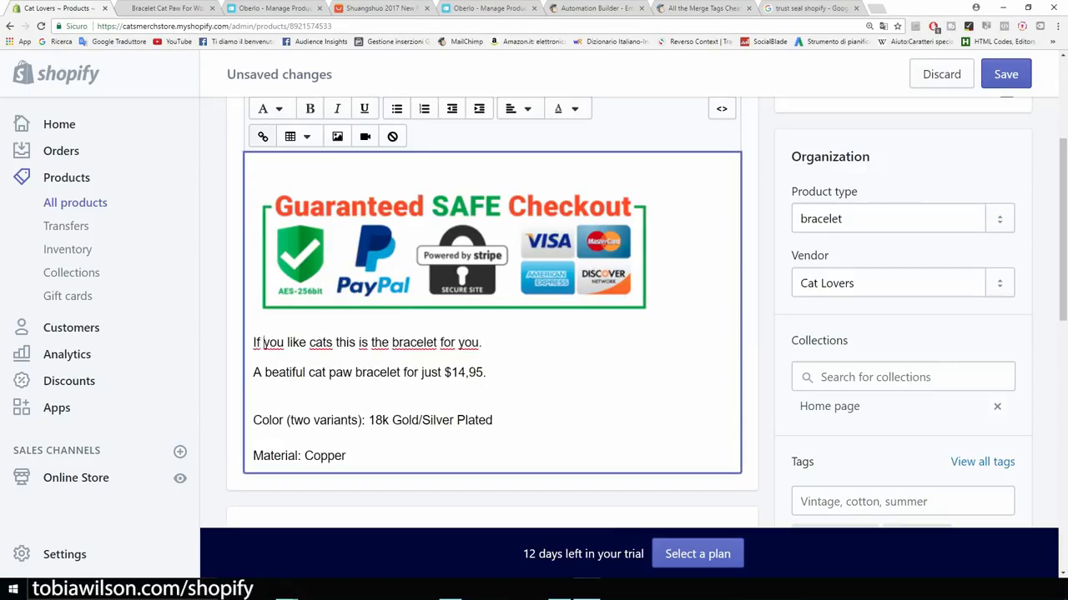
Step: Resize the checkout badge to about half its size
click(452, 255)
drag(653, 317, 478, 261)
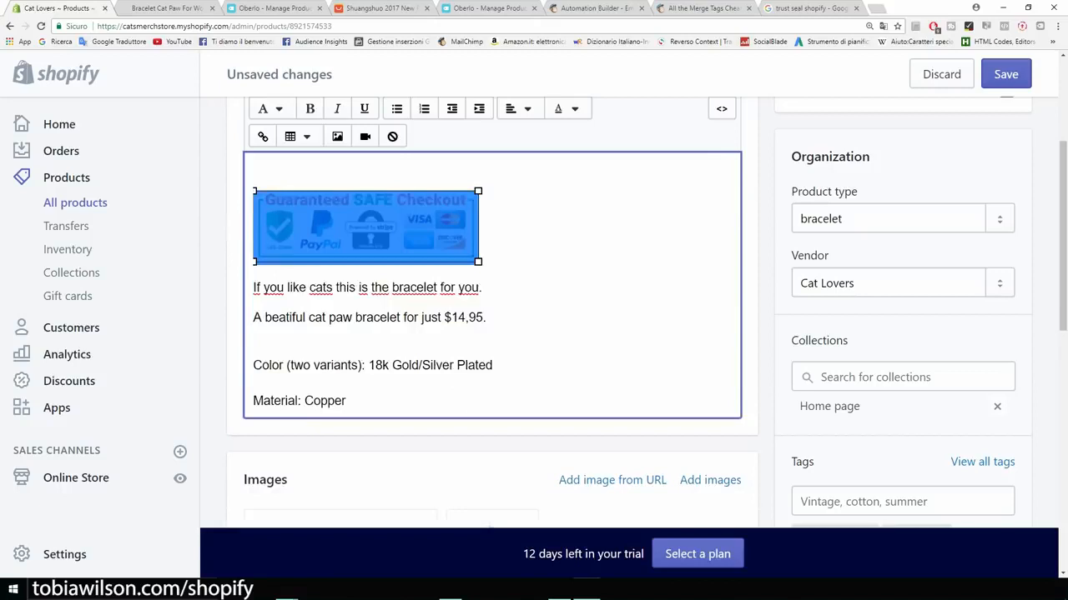
click(481, 258)
scroll(481, 257, up, 2)
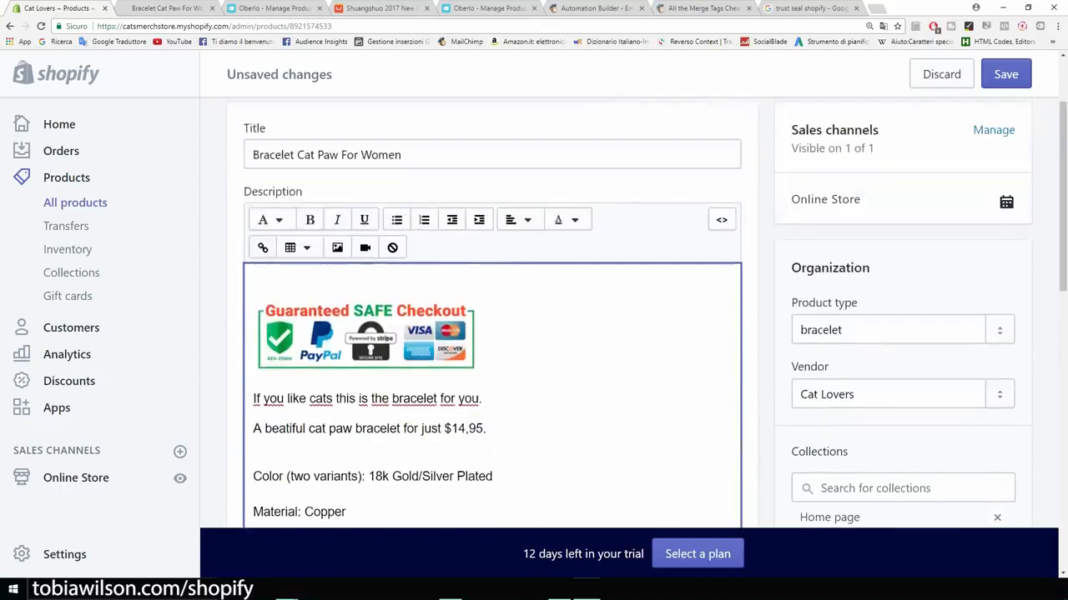
scroll(482, 257, up, 2)
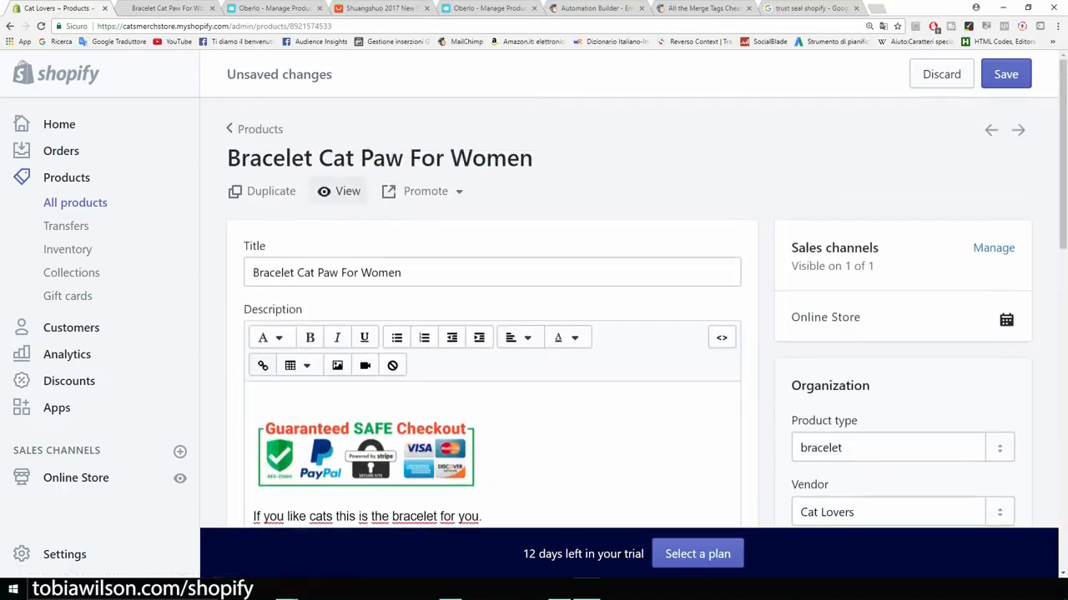
Step: Save the bracelet description and reload its storefront page to show the badge above the text
click(341, 189)
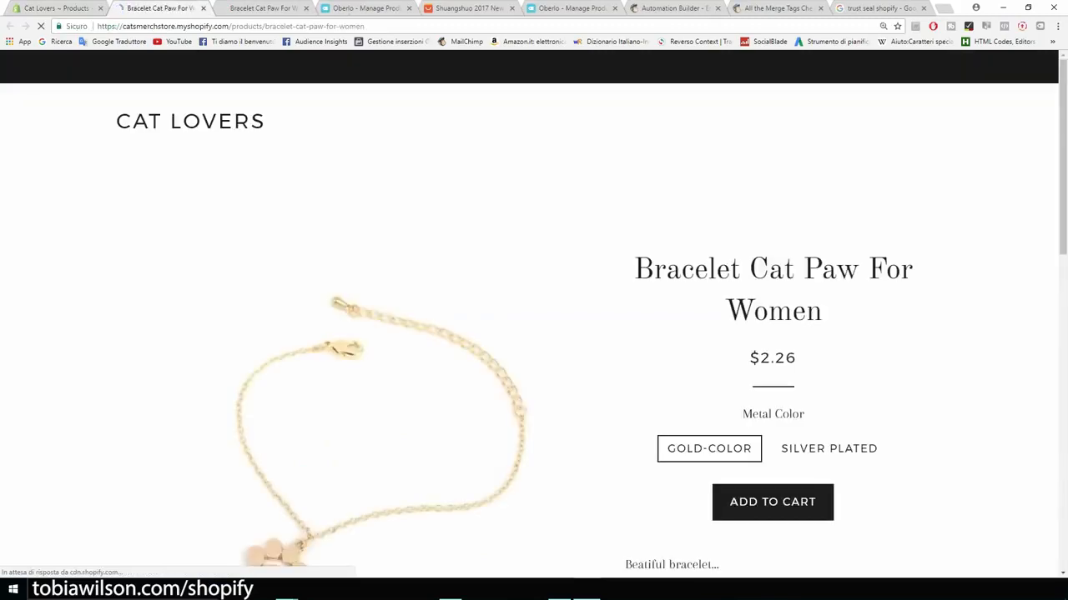
scroll(534, 334, down, 5)
scroll(383, 375, down, 2)
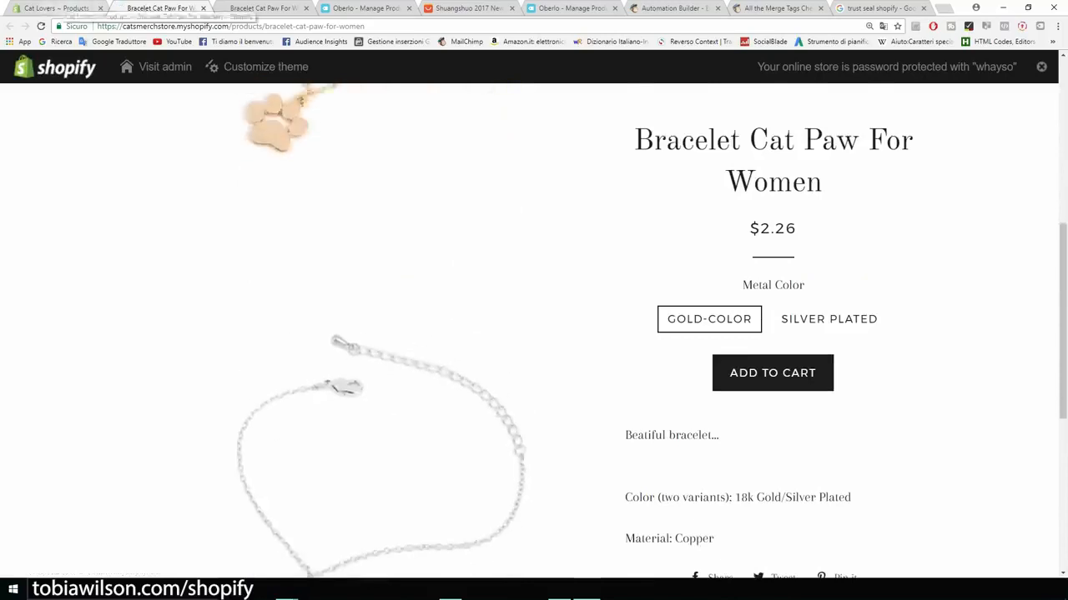
click(57, 8)
click(1005, 74)
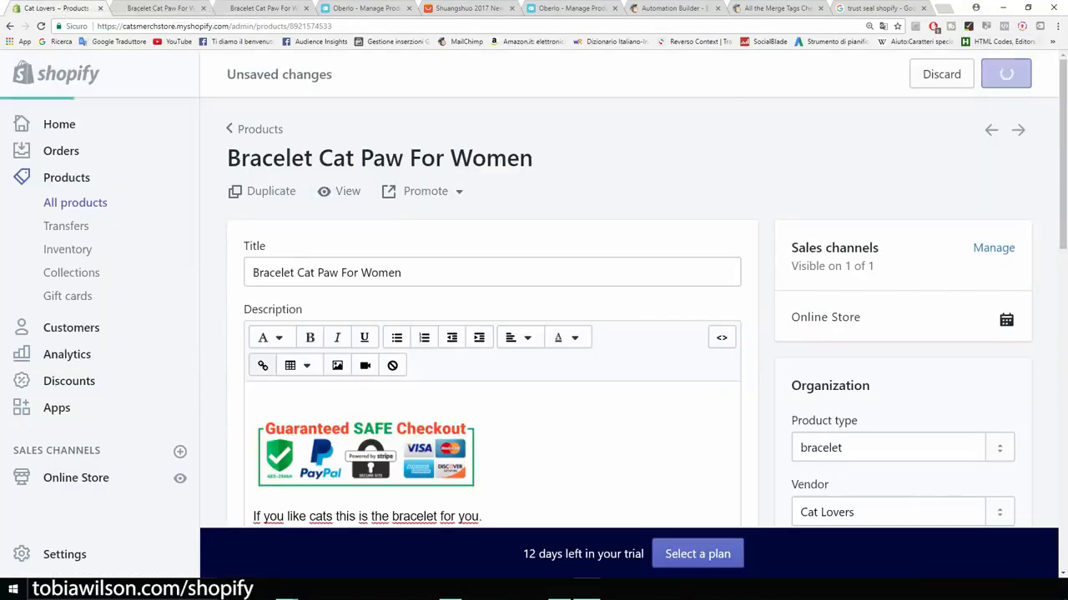
click(159, 8)
click(41, 26)
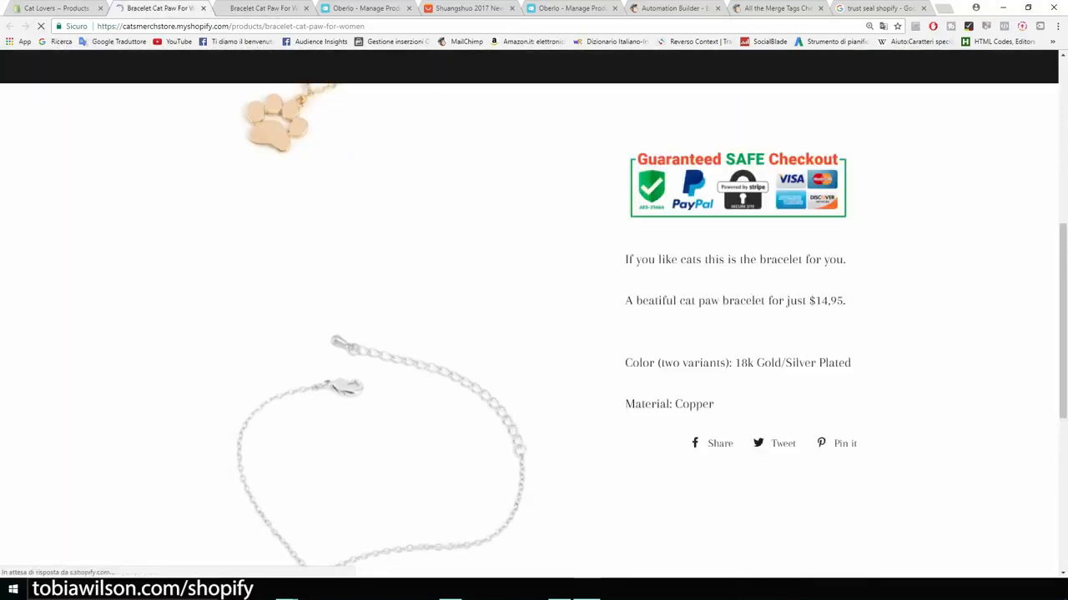
scroll(534, 334, up, 1)
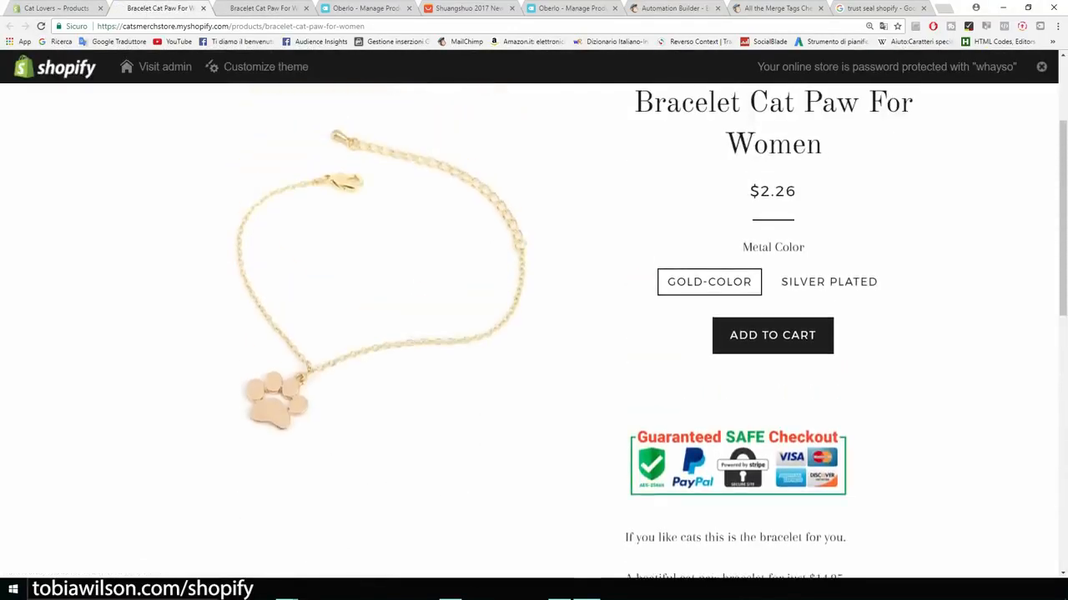
Step: Delete the blank line above the badge, save, and check the reloaded storefront page
click(56, 9)
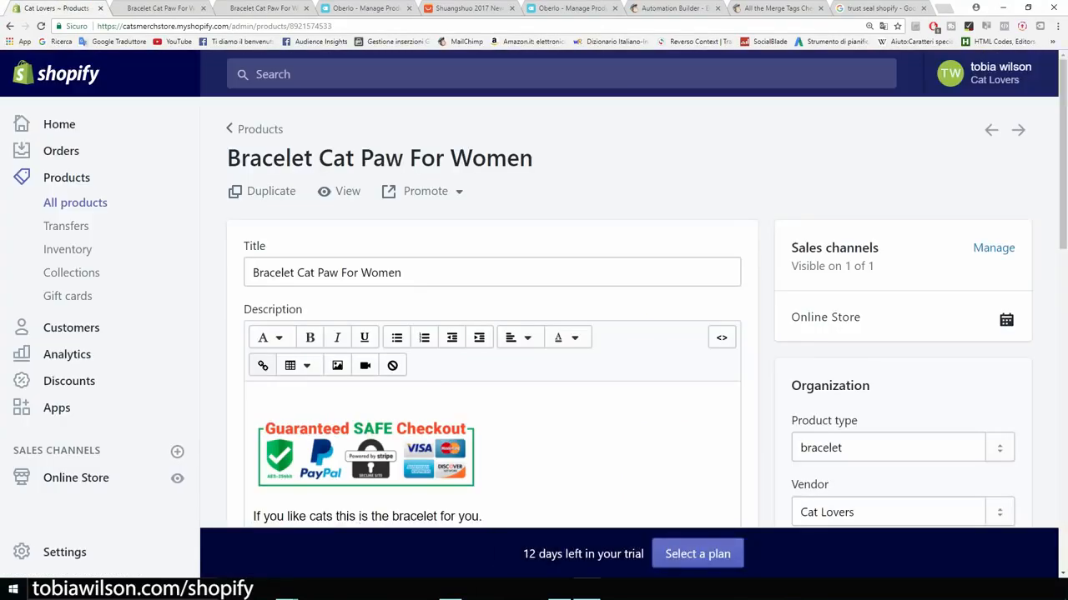
click(256, 399)
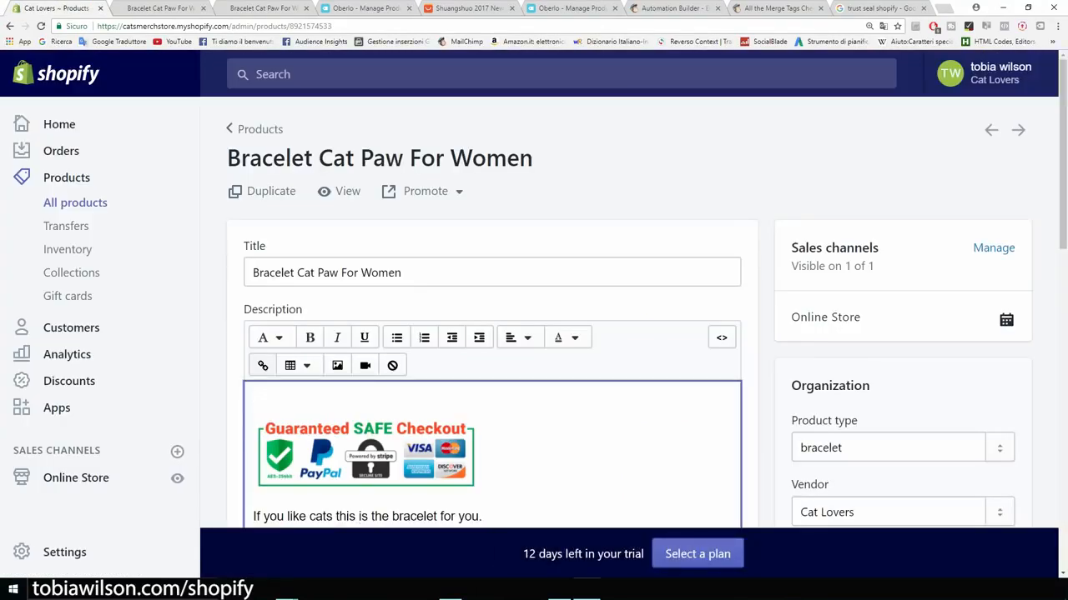
key(Delete)
click(1005, 74)
click(159, 8)
key(F5)
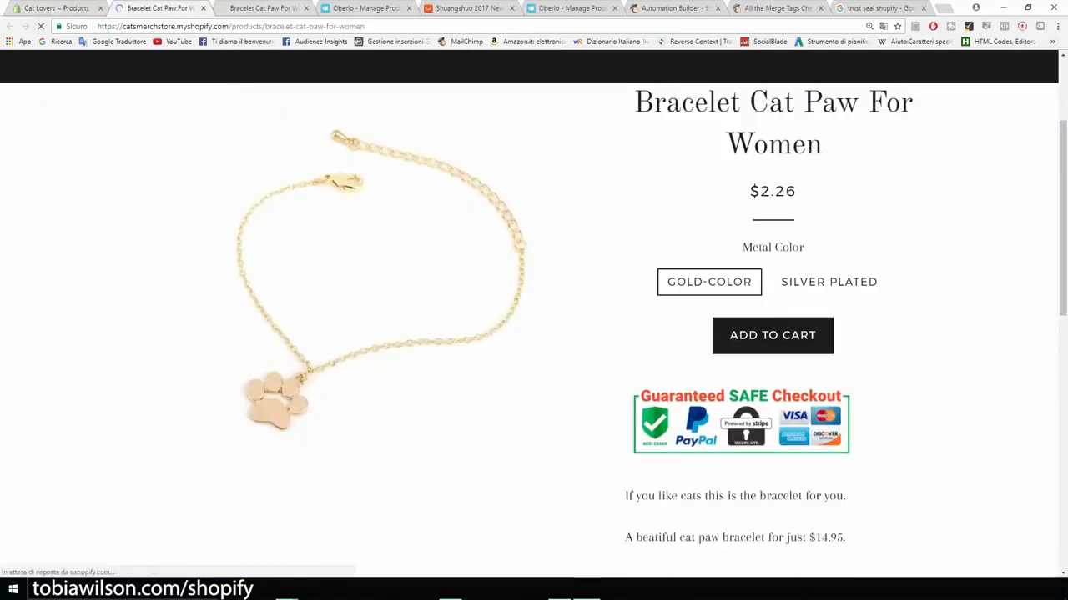
scroll(534, 333, down, 3)
scroll(534, 334, up, 5)
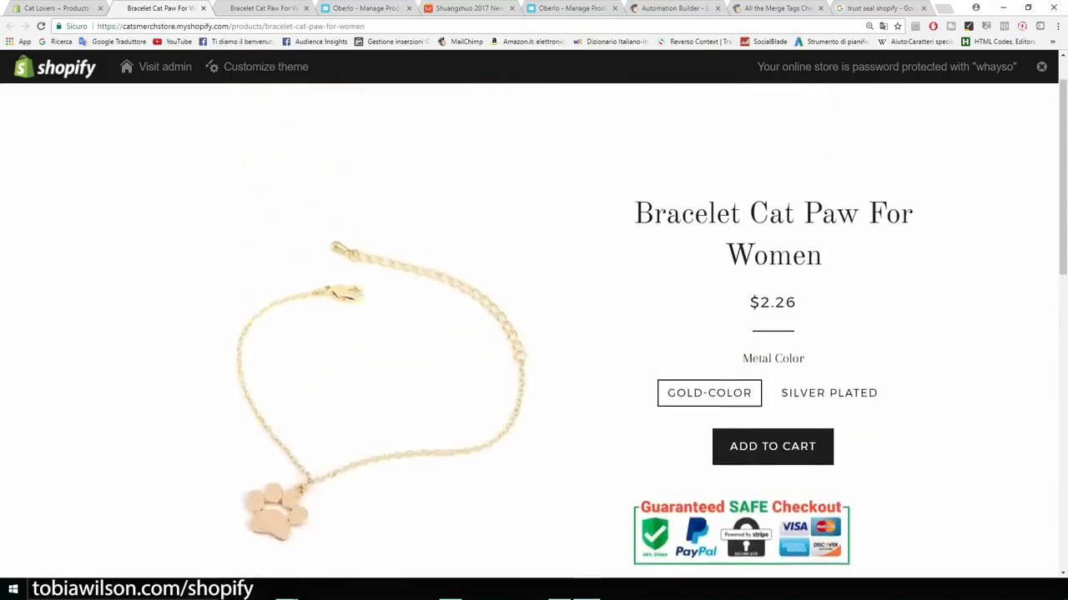
Step: Center-align the whole description including the badge, save, and verify it on the storefront
click(55, 9)
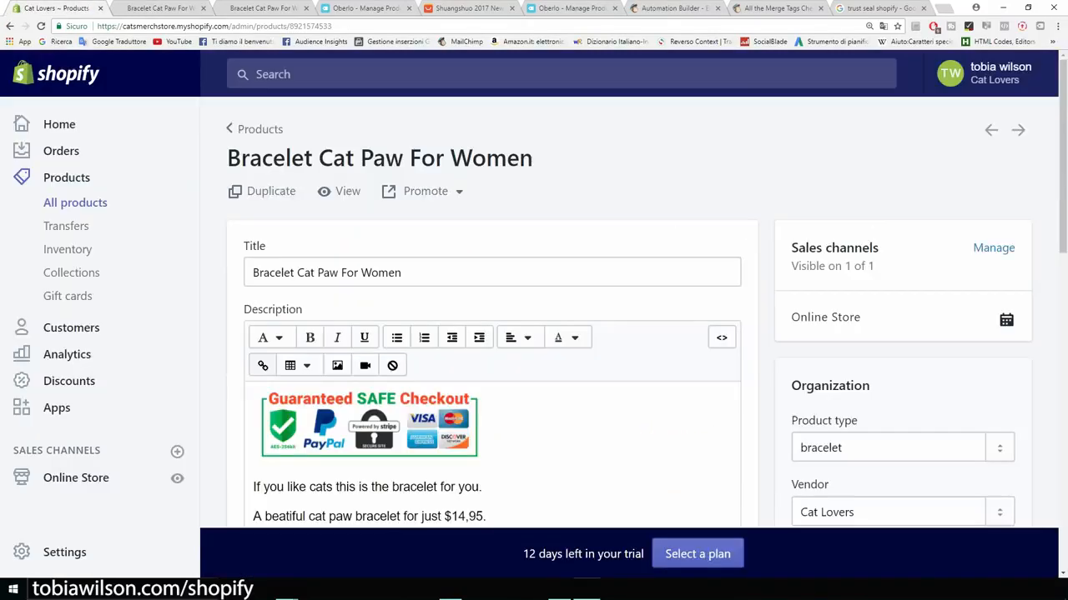
scroll(492, 334, down, 2)
drag(355, 435, 254, 242)
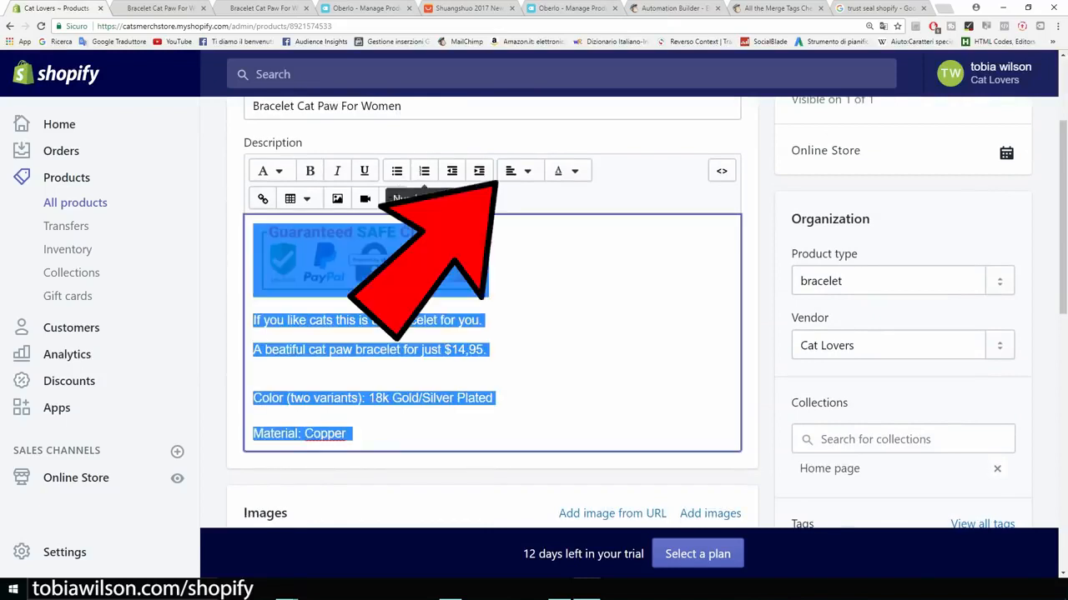
click(517, 171)
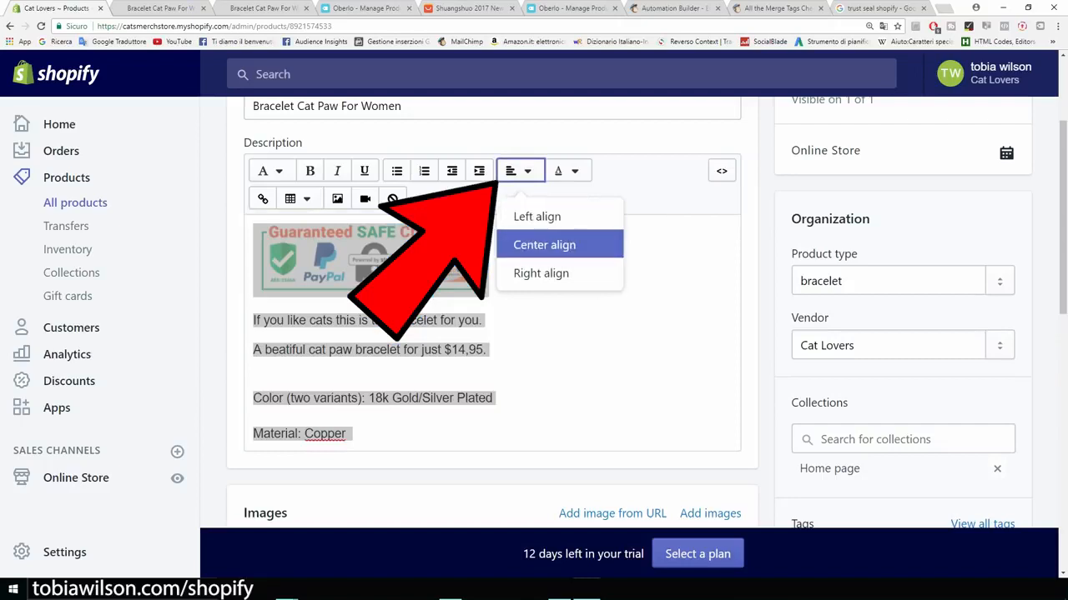
click(543, 244)
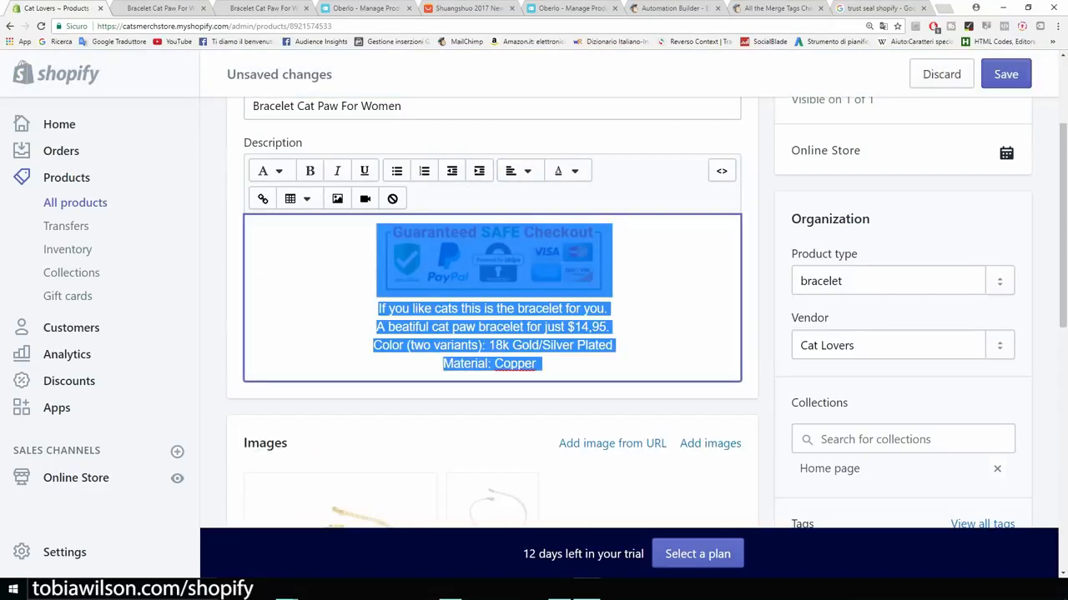
click(1006, 74)
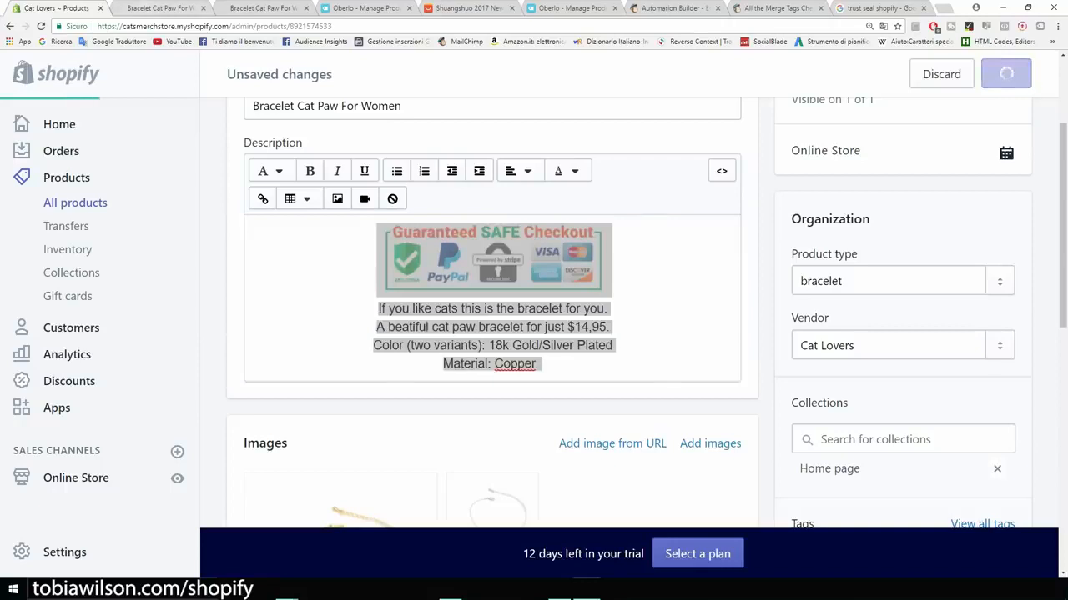
click(160, 9)
click(41, 26)
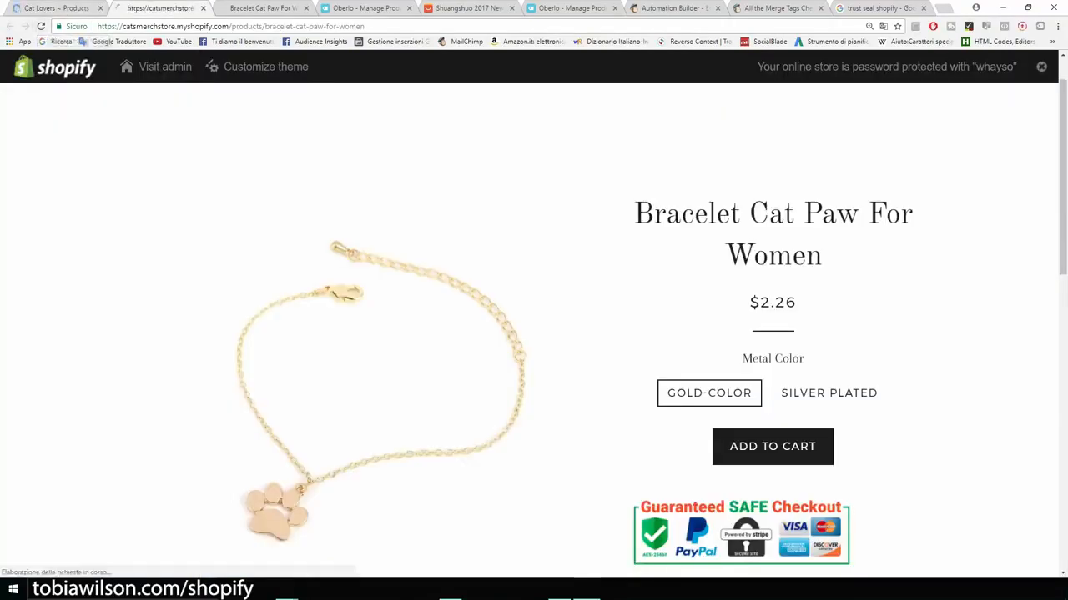
scroll(819, 229, down, 5)
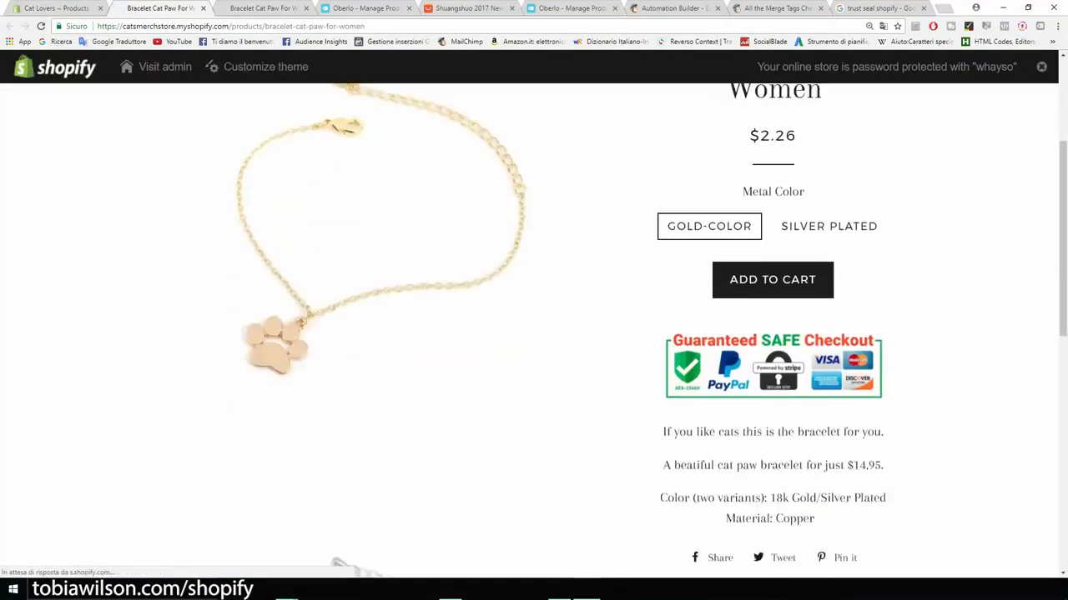
scroll(773, 333, up, 4)
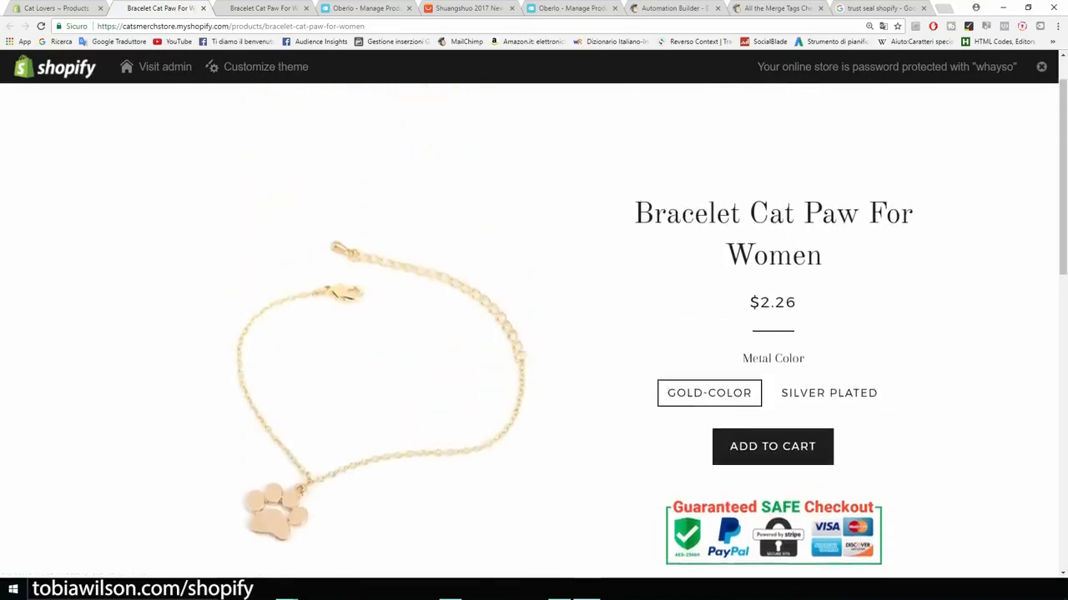
drag(799, 303, 760, 303)
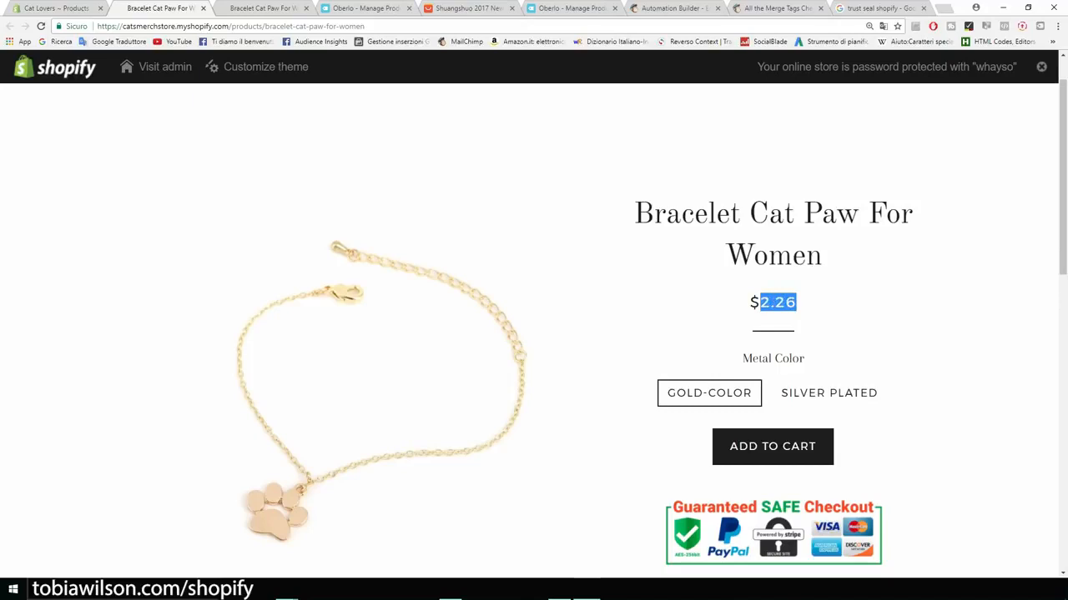
Step: Set the Gold-color variant price to 14.95 with a 19.95 compare-at price
click(724, 309)
click(74, 8)
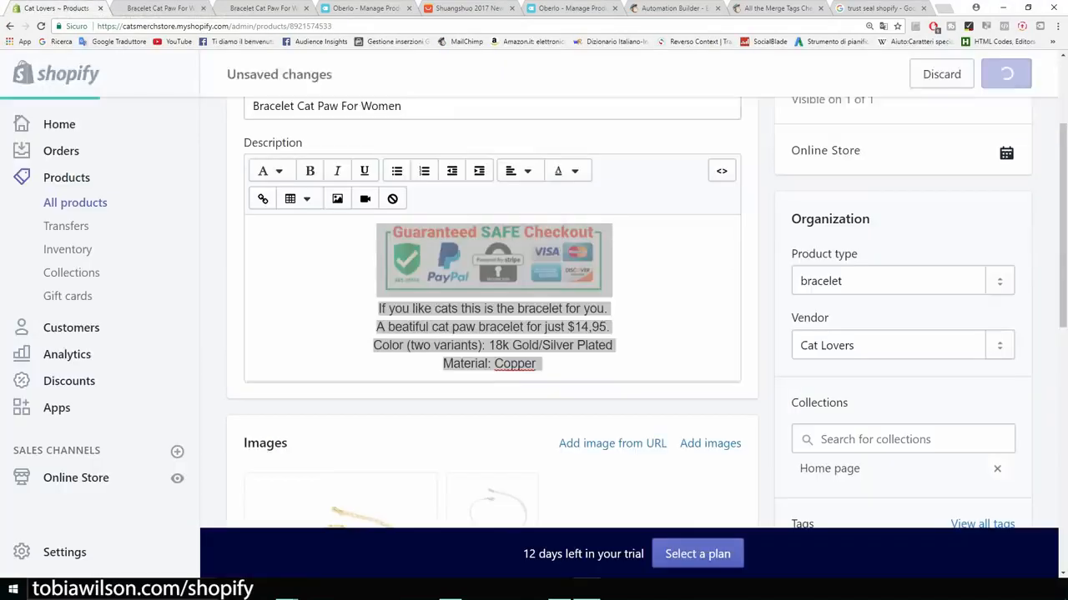
scroll(365, 208, down, 5)
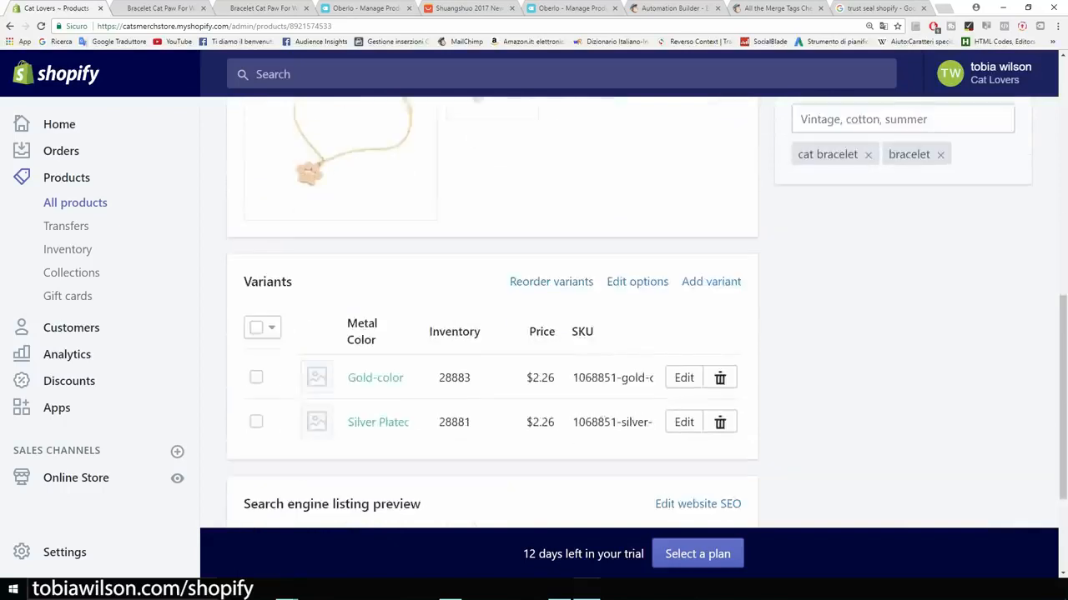
scroll(492, 333, down, 2)
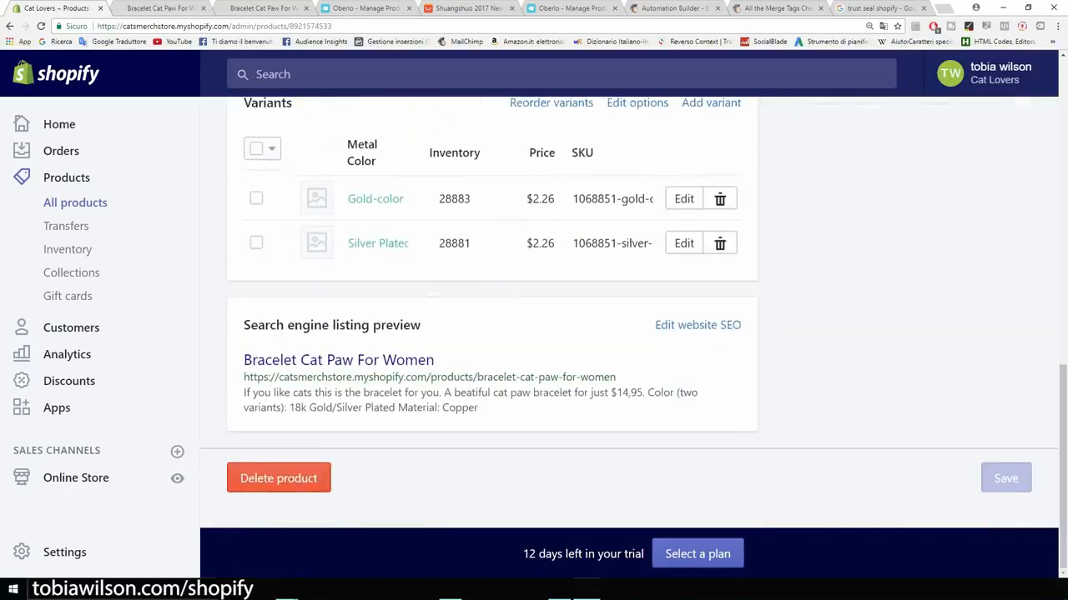
scroll(492, 333, up, 1)
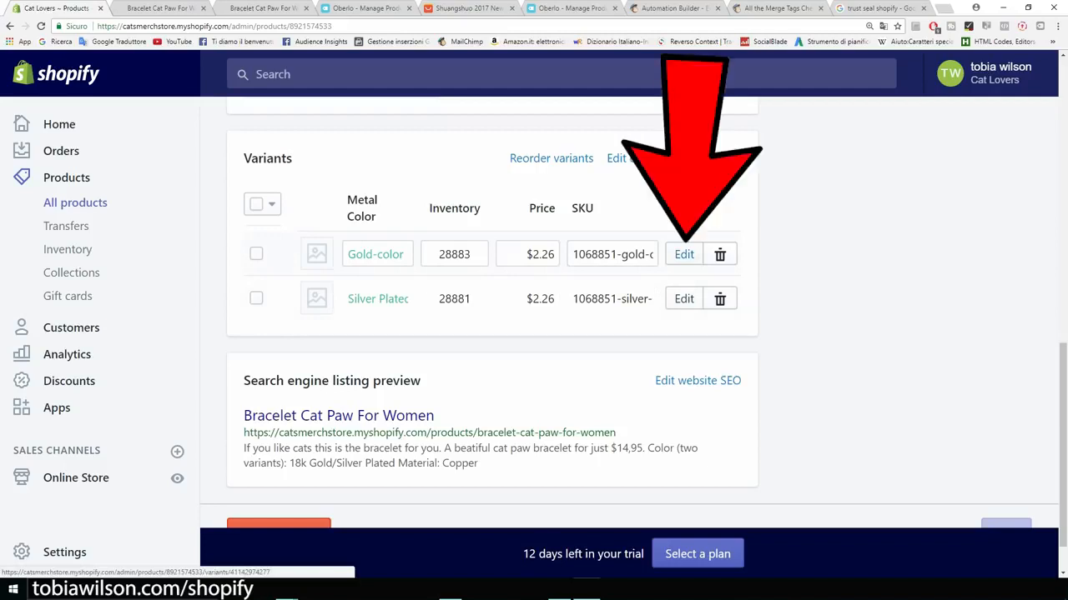
click(684, 255)
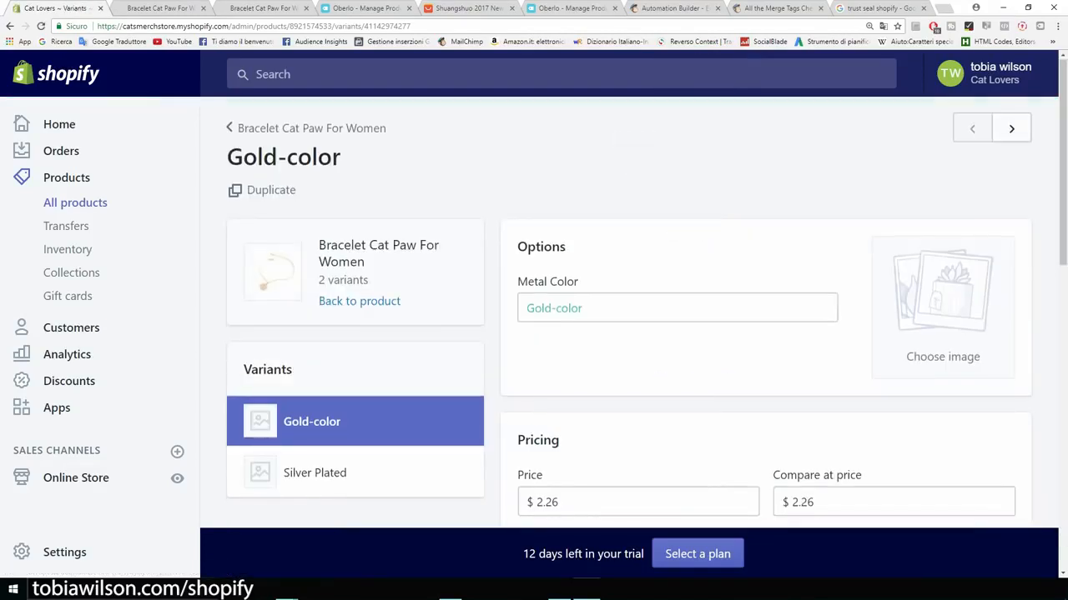
scroll(629, 334, down, 3)
drag(569, 282, 546, 281)
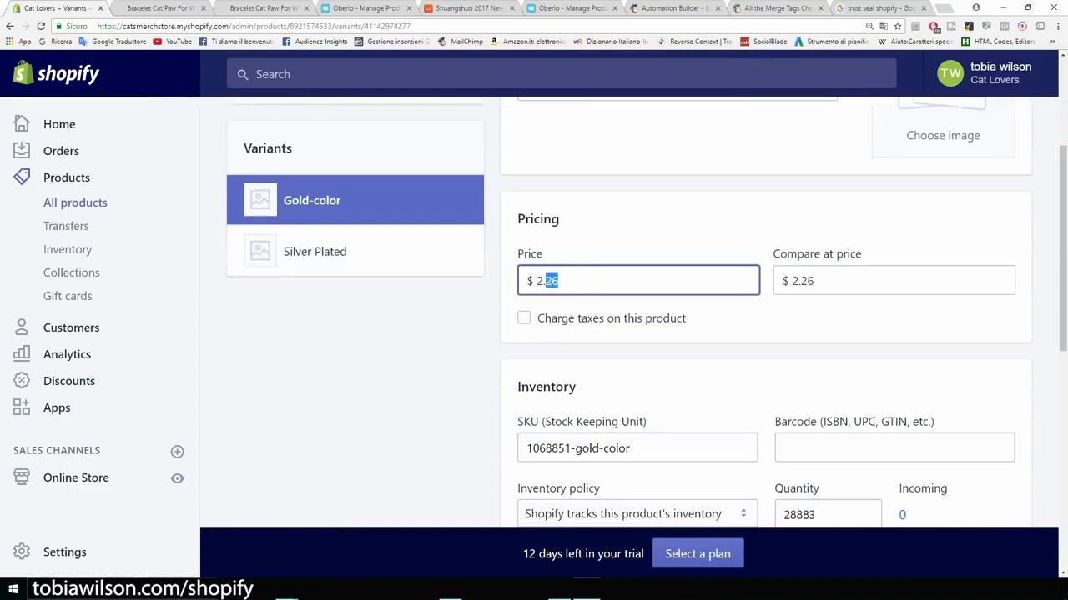
text(14.95)
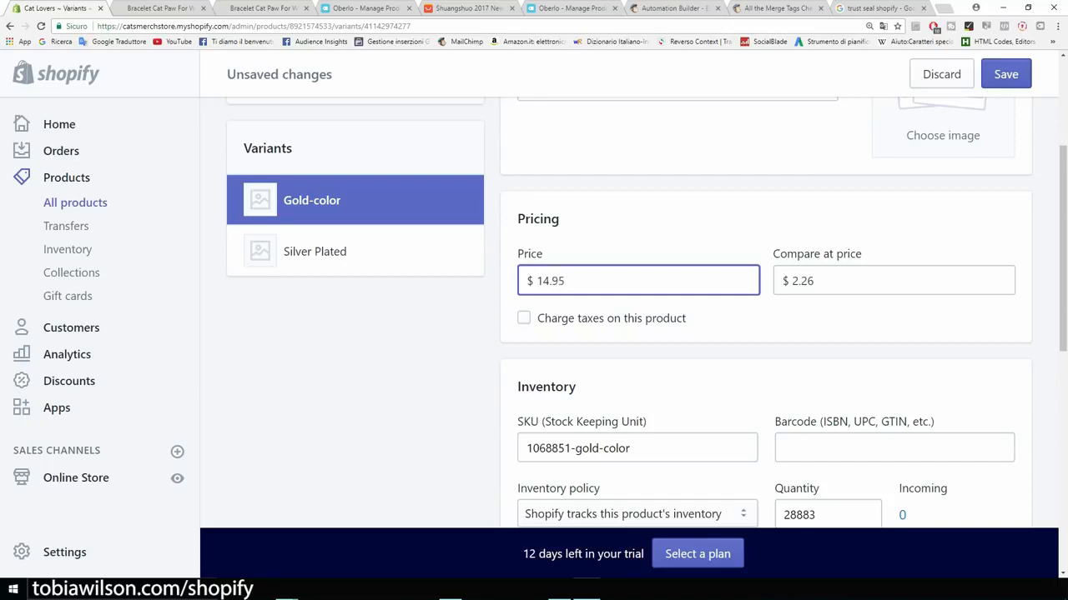
key(Tab)
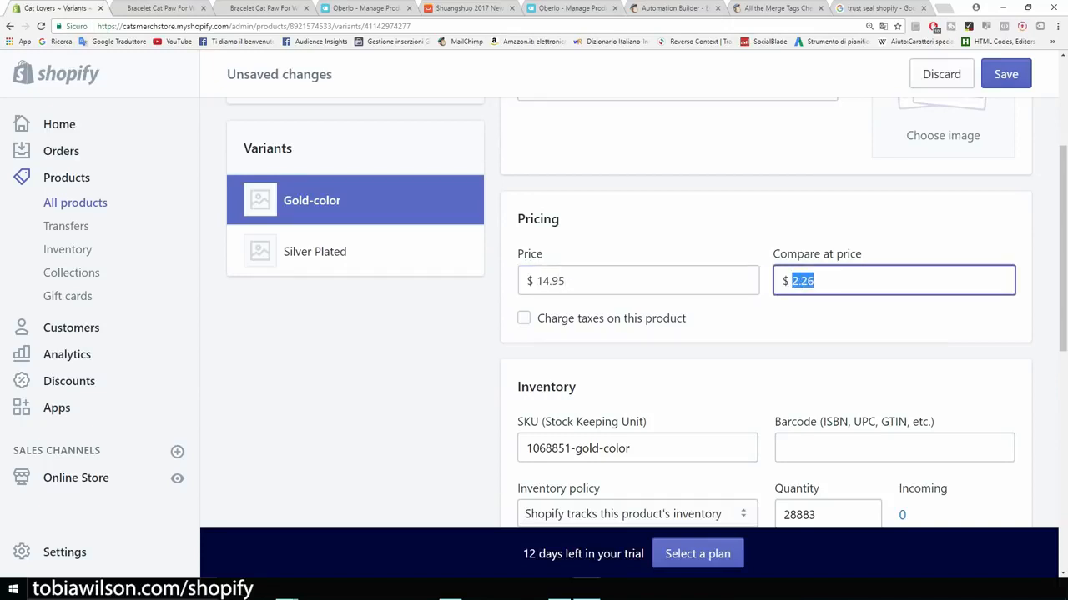
text(19.95)
Step: Turn off 'This product requires shipping' for Gold-color and save the variant
scroll(765, 334, down, 5)
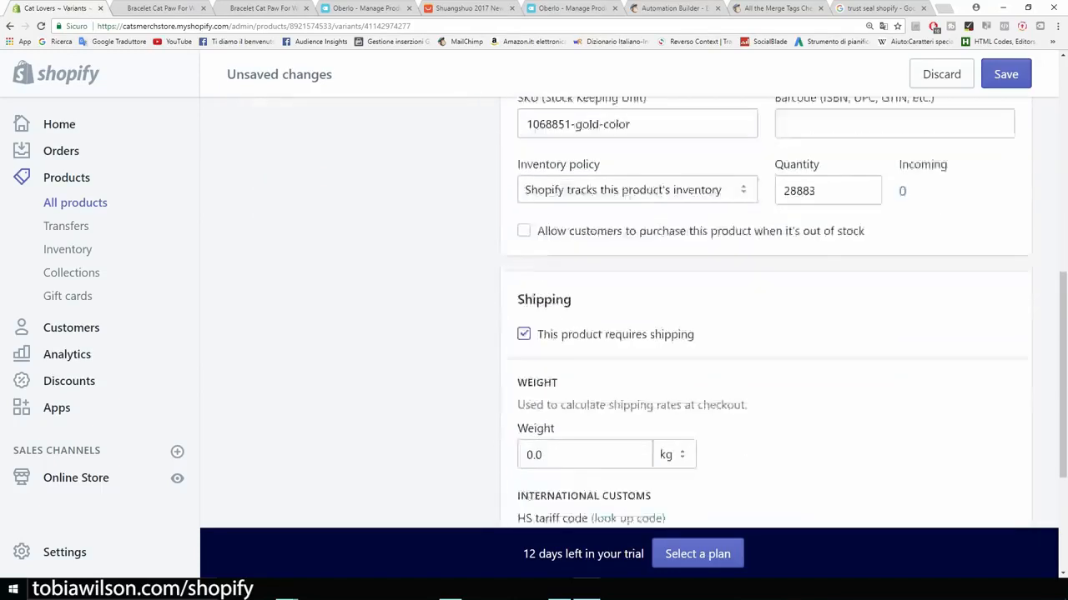
scroll(766, 334, down, 2)
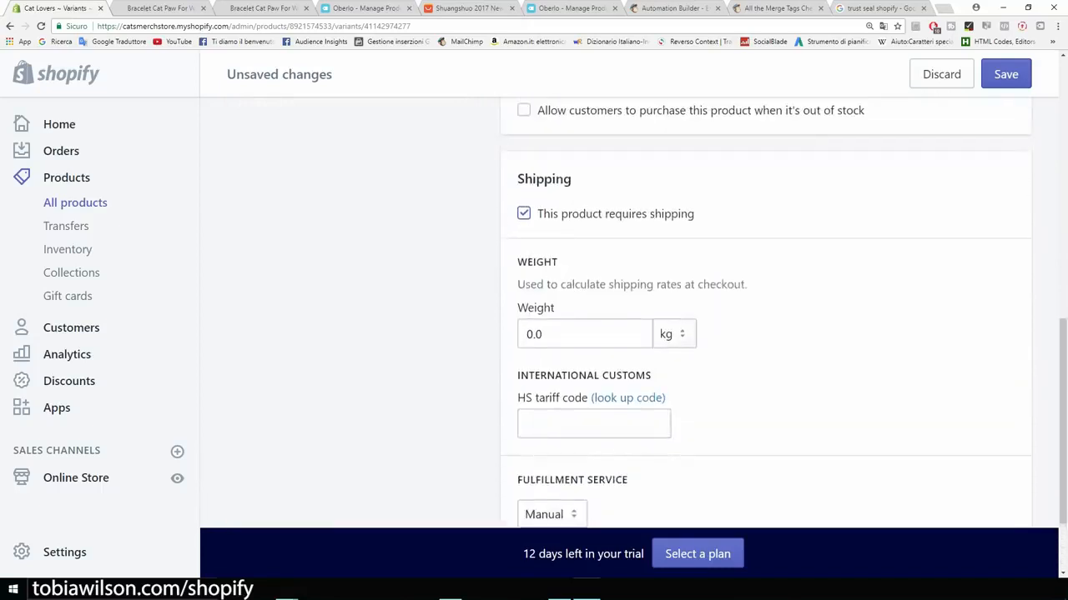
scroll(766, 333, up, 4)
scroll(766, 333, down, 2)
click(524, 324)
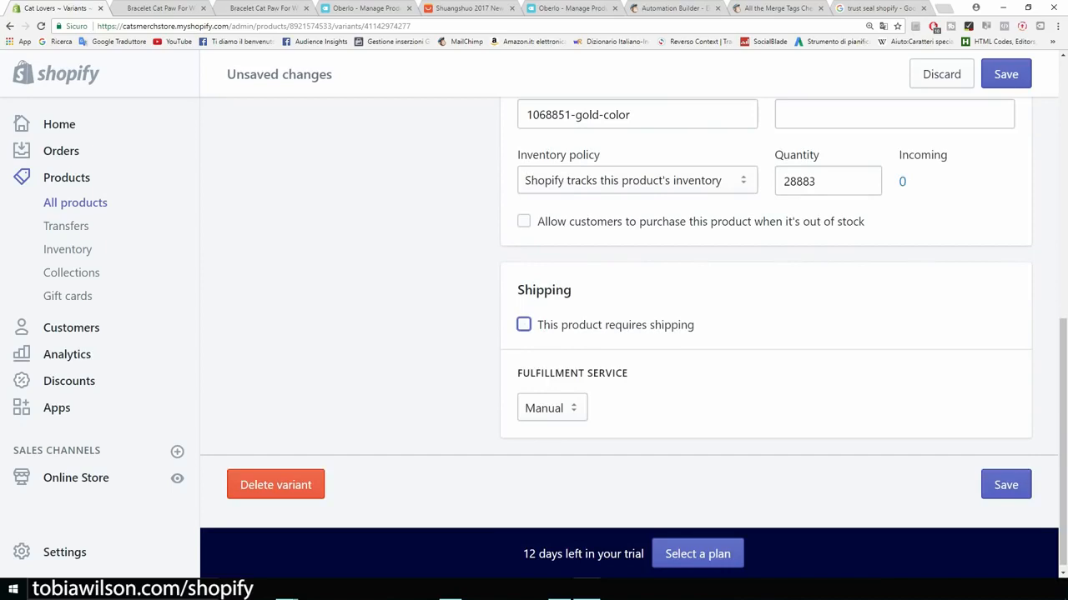
scroll(629, 308, up, 5)
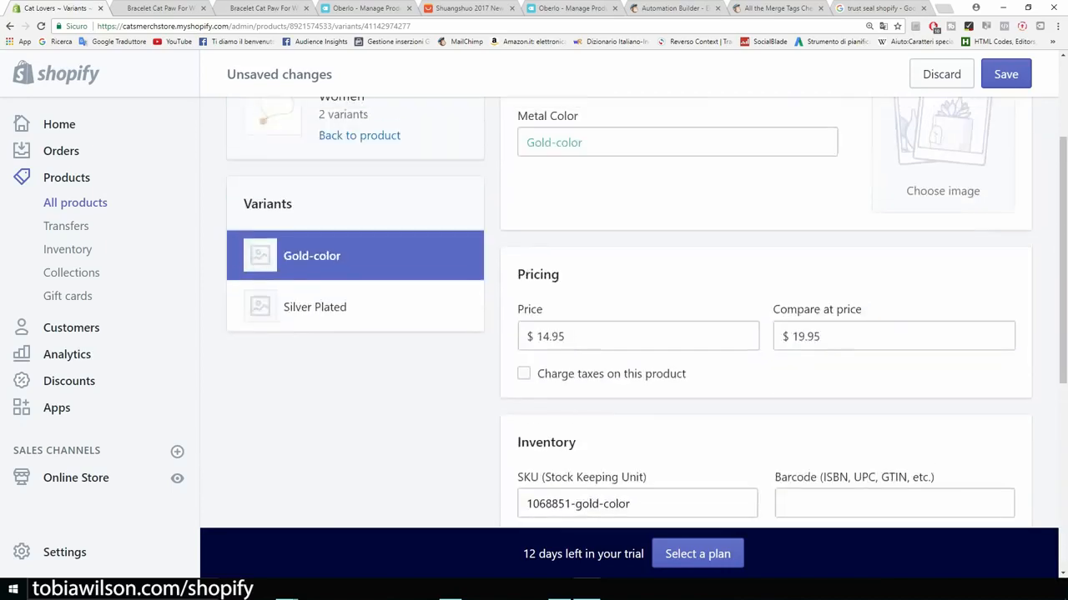
scroll(629, 309, up, 2)
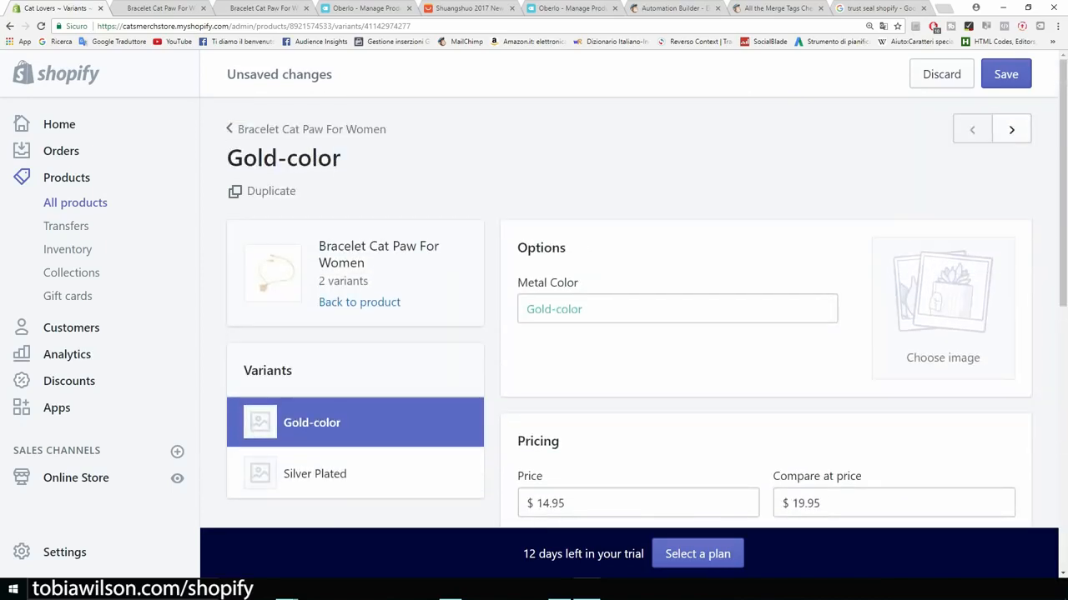
scroll(647, 313, down, 3)
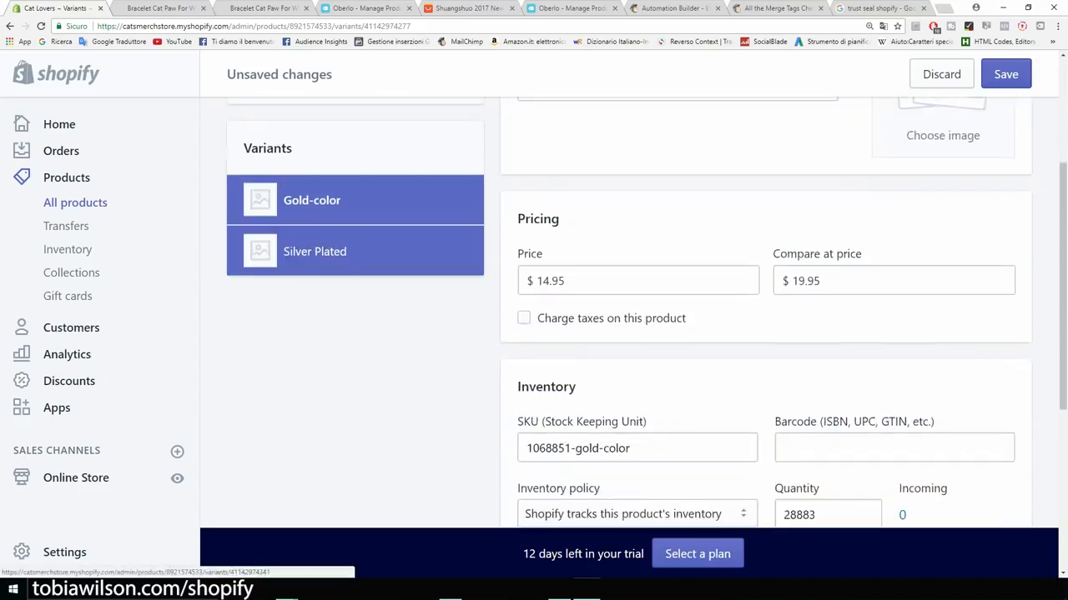
click(315, 251)
click(647, 250)
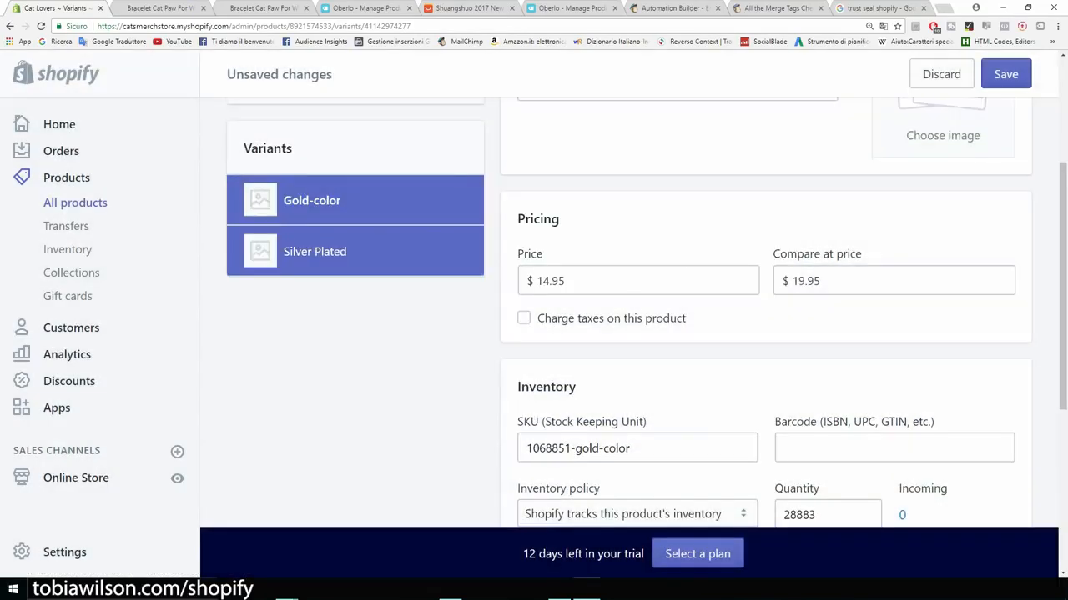
click(1006, 74)
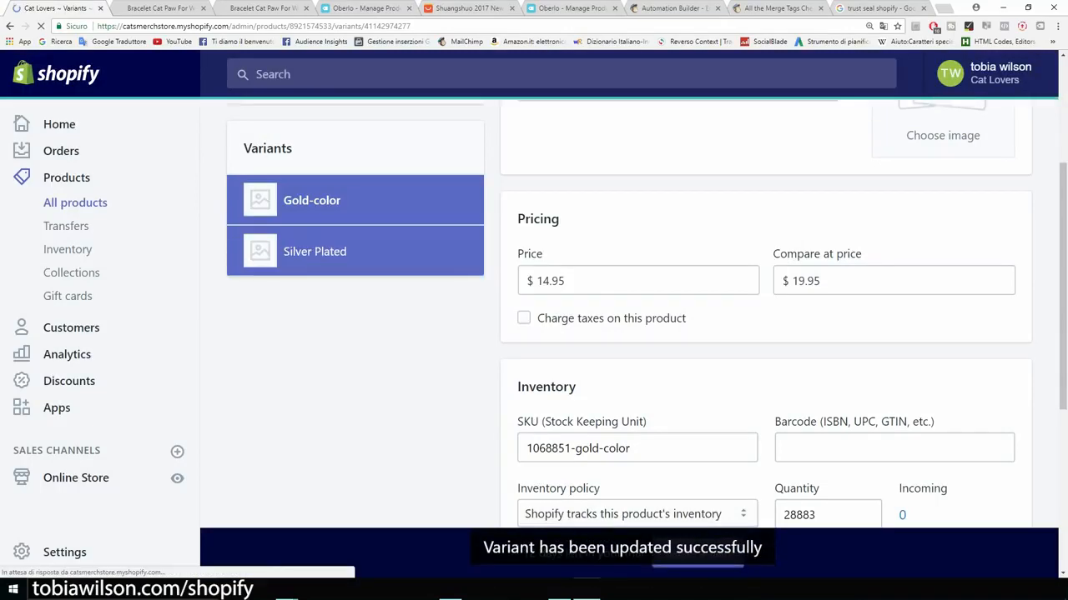
Step: Set the Silver Plated variant to 14.95, compare-at 19.95, no shipping required, and save
click(315, 251)
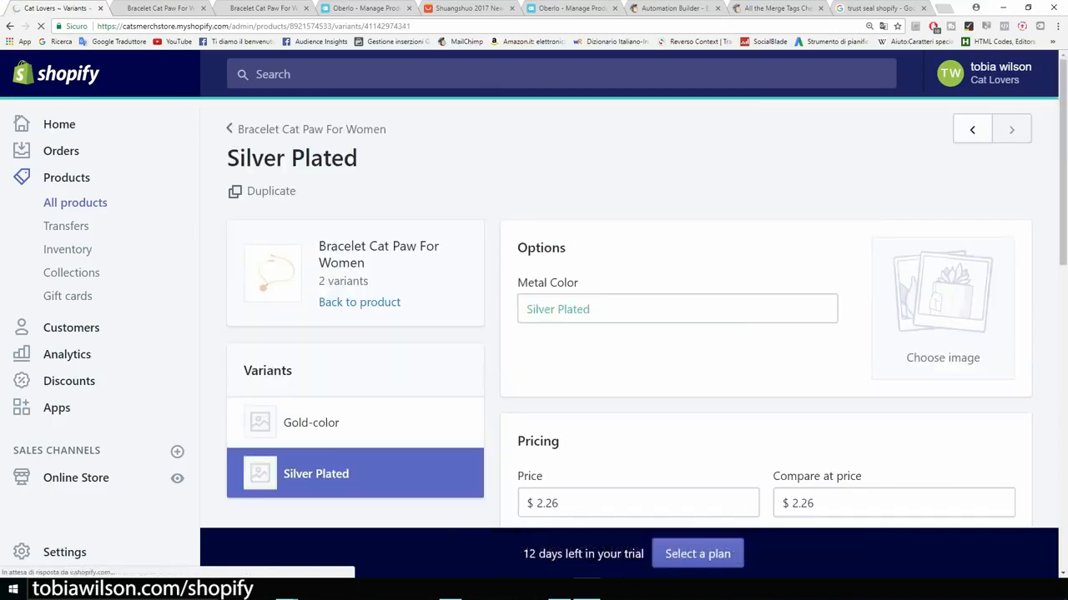
drag(561, 392, 534, 392)
text(14.95)
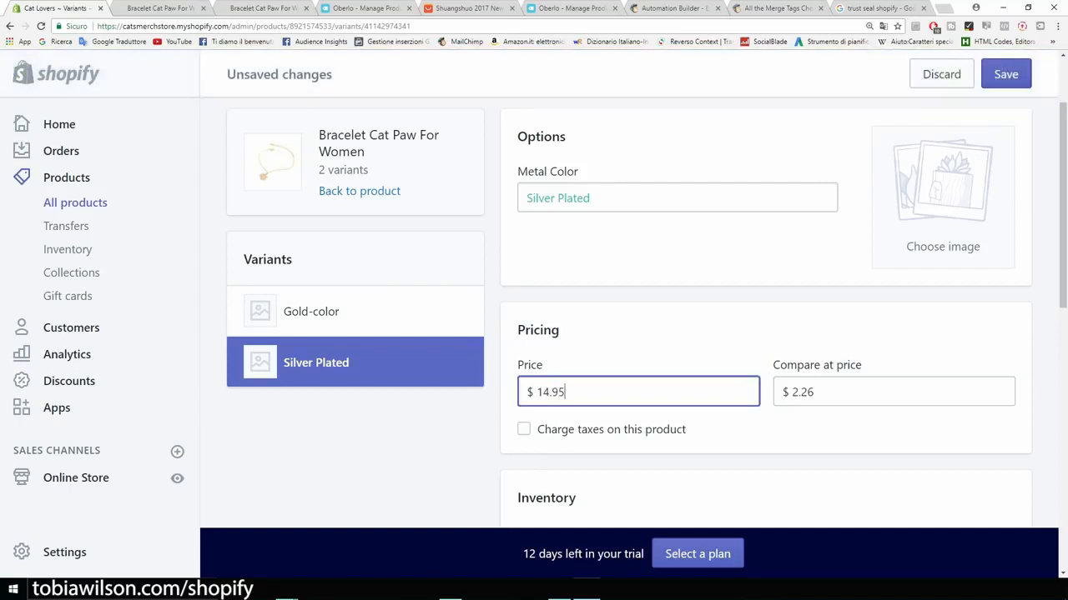
click(816, 392)
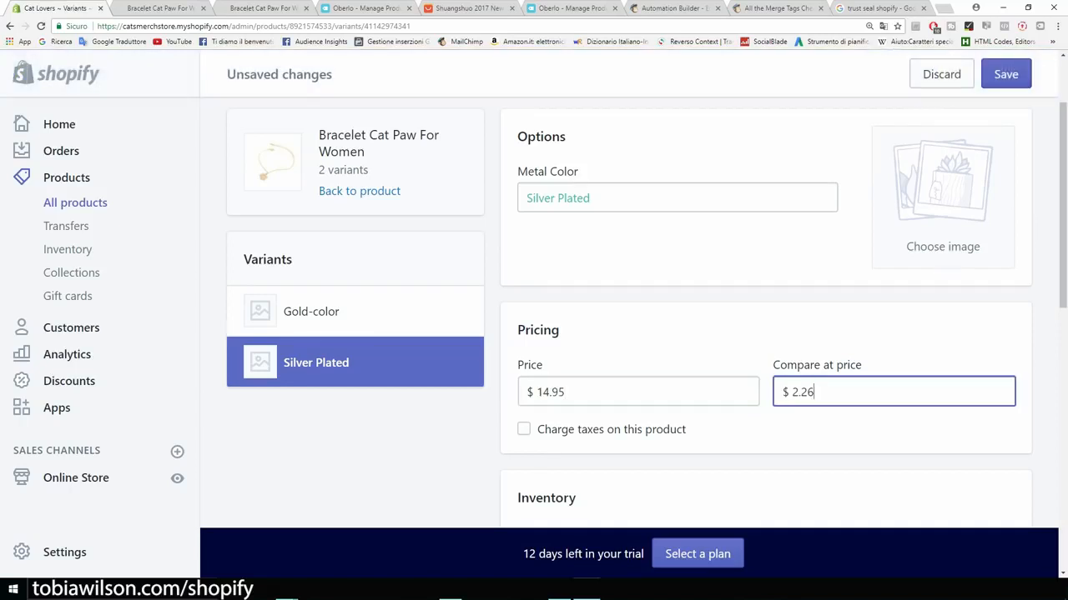
key(BackSpace)
text(19.95)
scroll(634, 334, down, 2)
scroll(634, 334, down, 3)
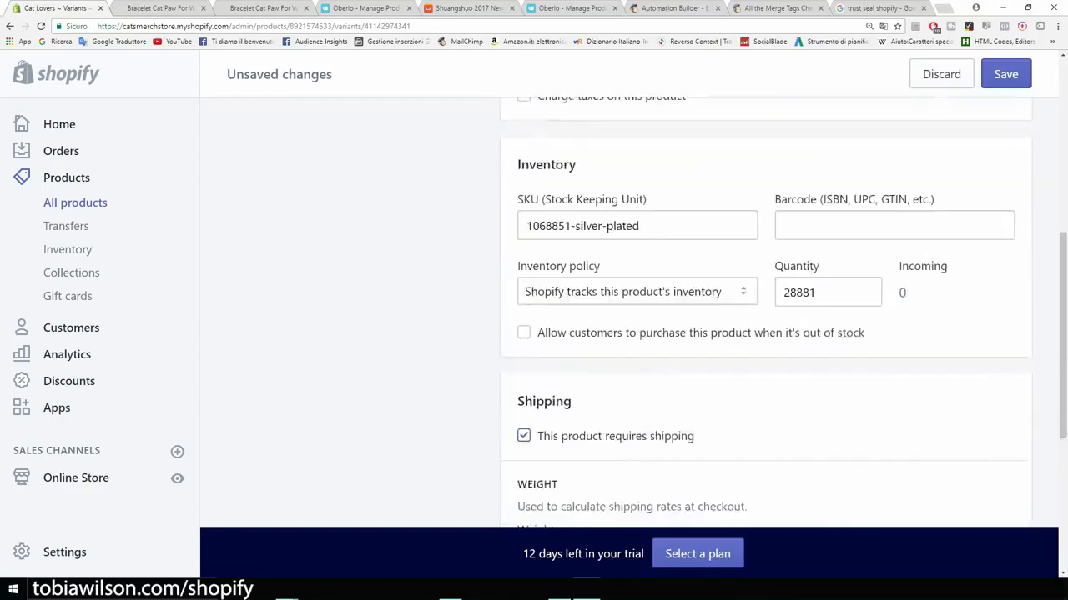
click(524, 325)
scroll(534, 324, up, 2)
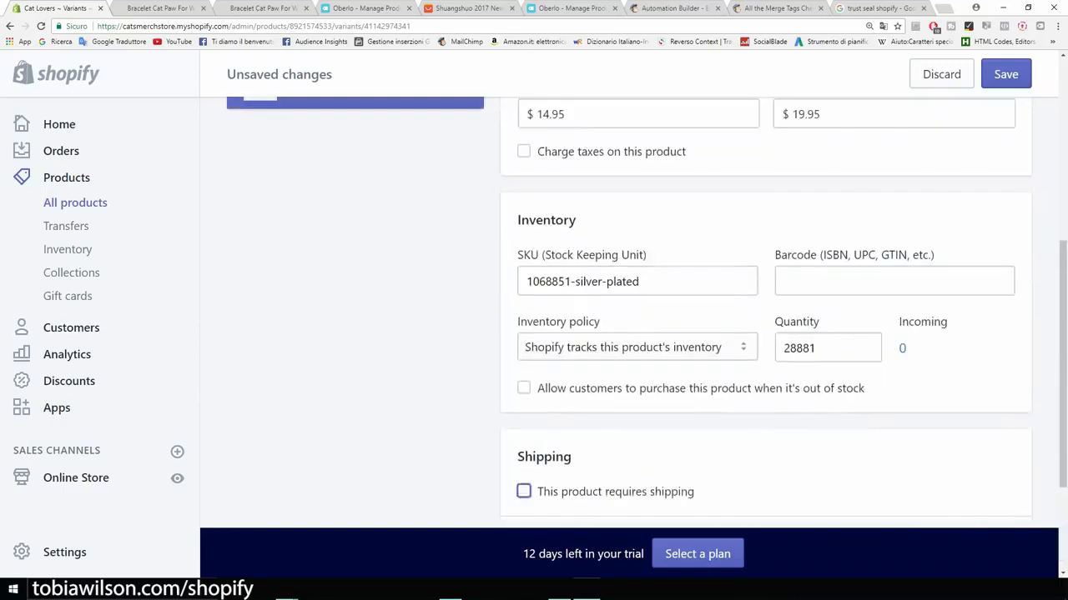
click(1006, 75)
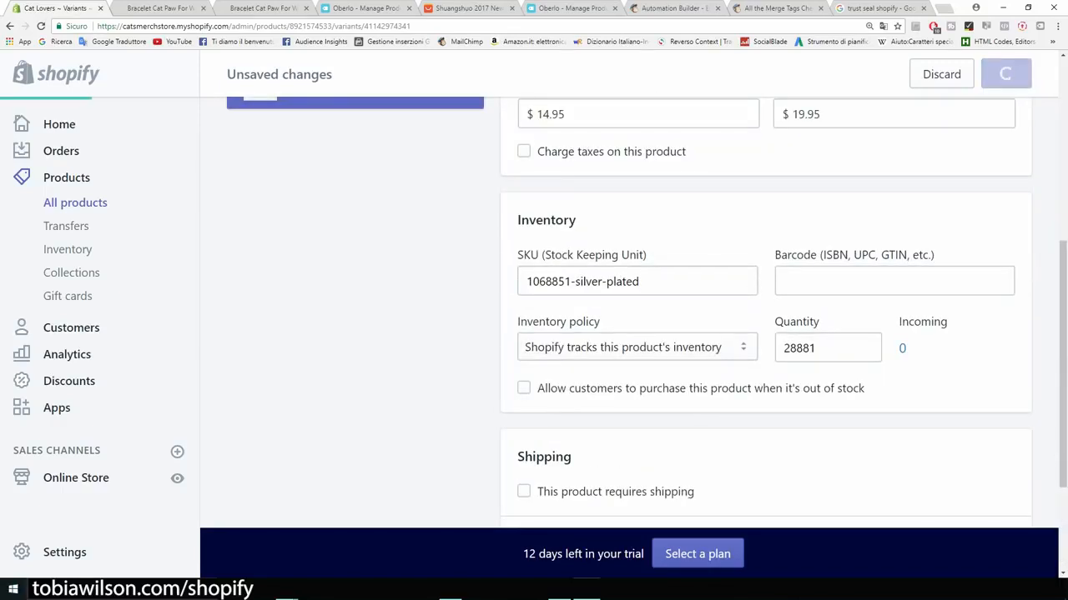
Step: Reload the storefront bracelet page and confirm the $14.95 sale price against struck-through $19.95 for both options
click(161, 8)
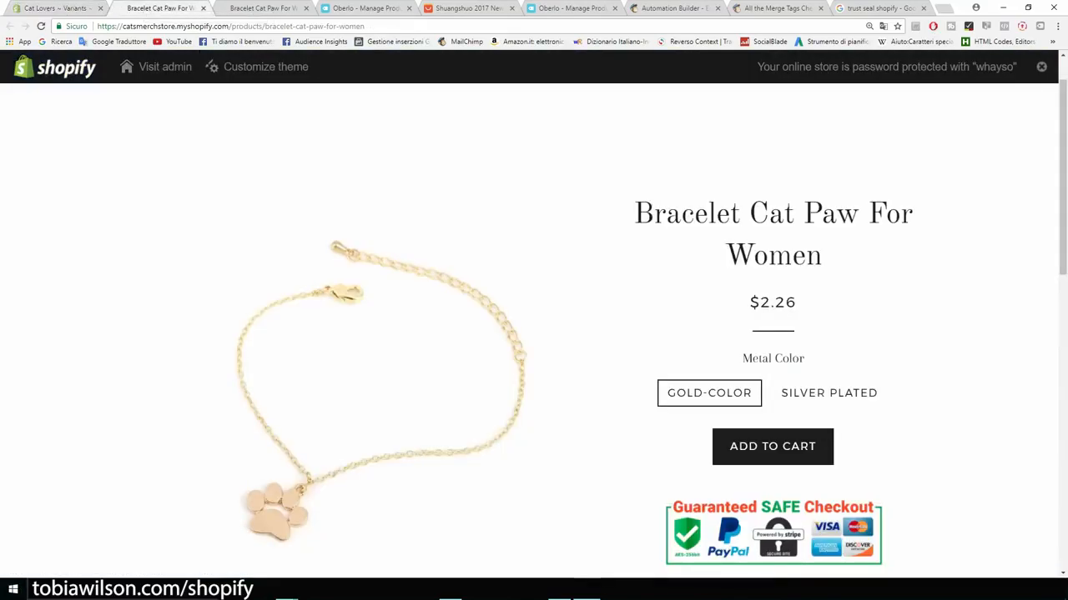
click(40, 25)
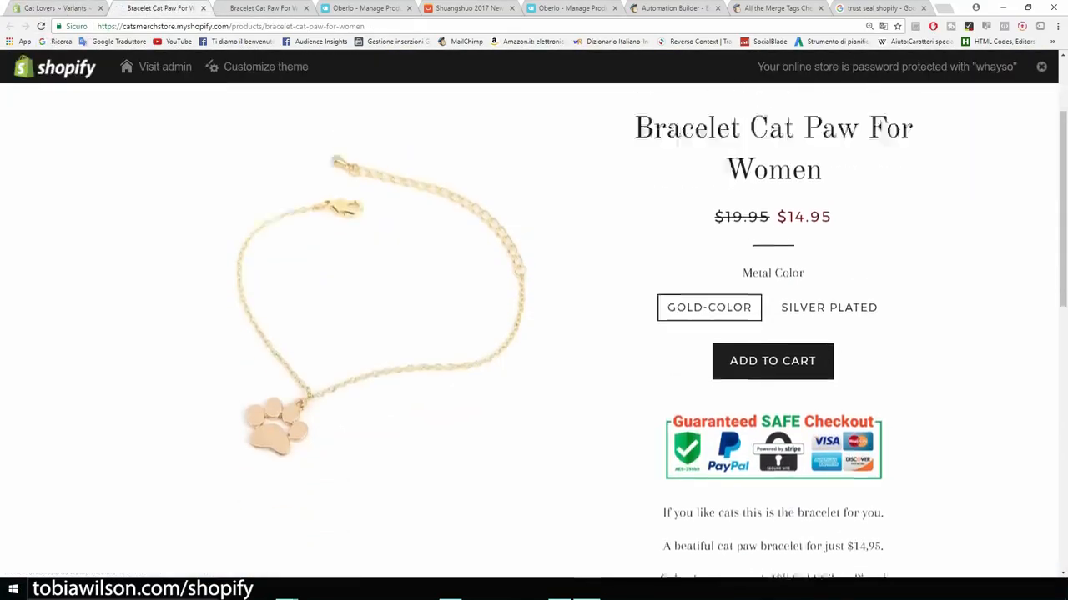
drag(715, 301, 769, 302)
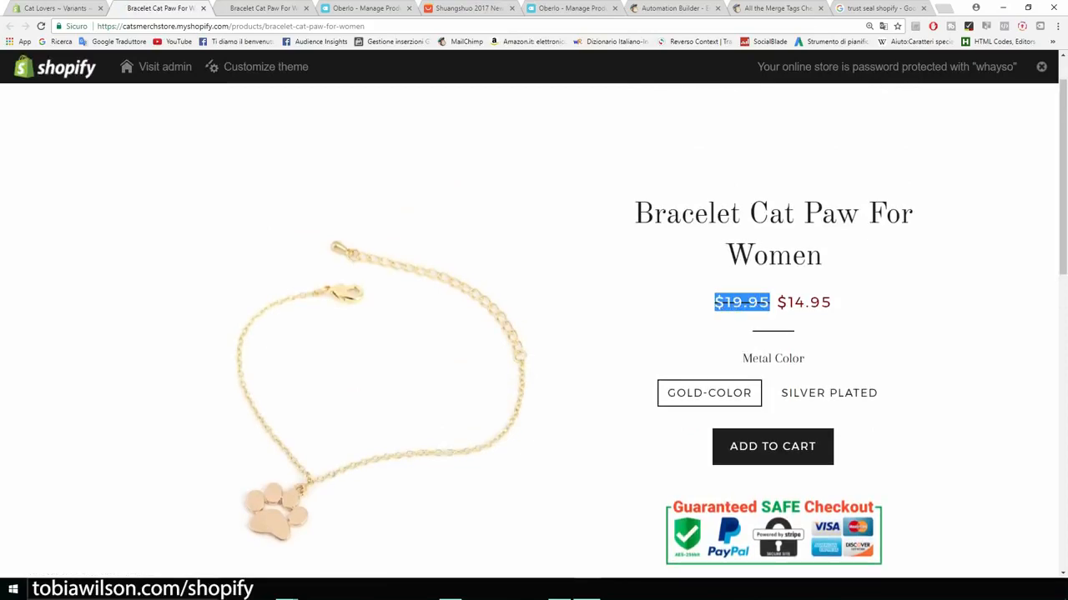
click(772, 302)
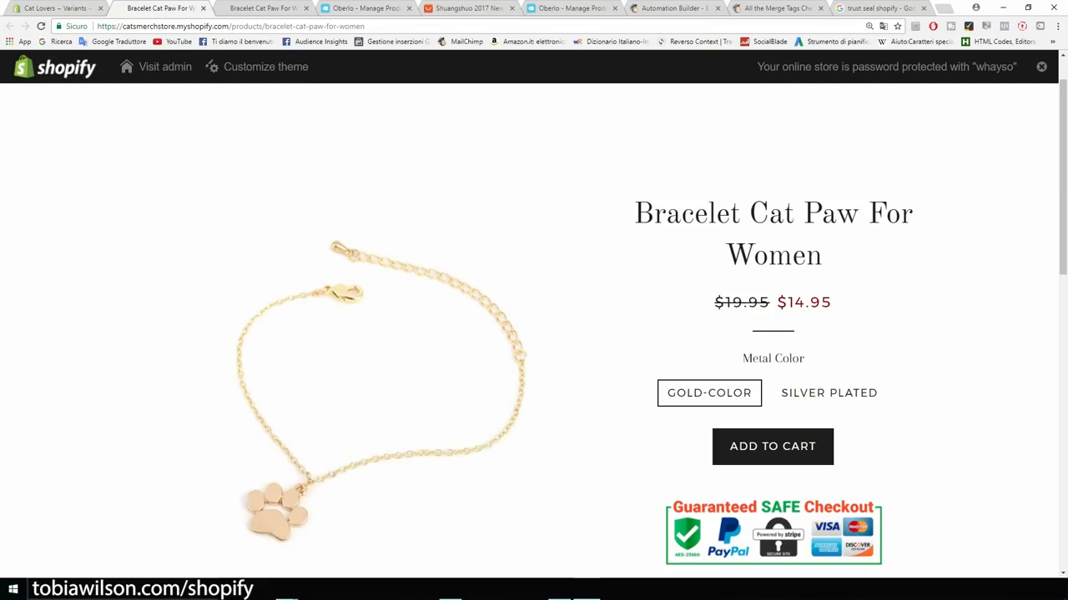
drag(775, 302, 832, 301)
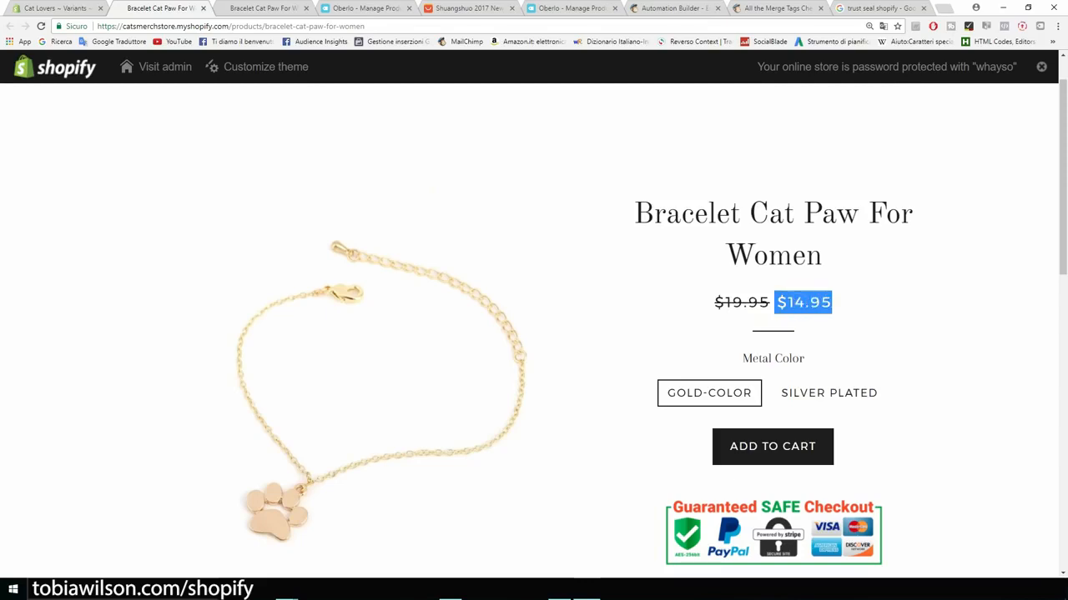
scroll(831, 310, down, 1)
click(829, 338)
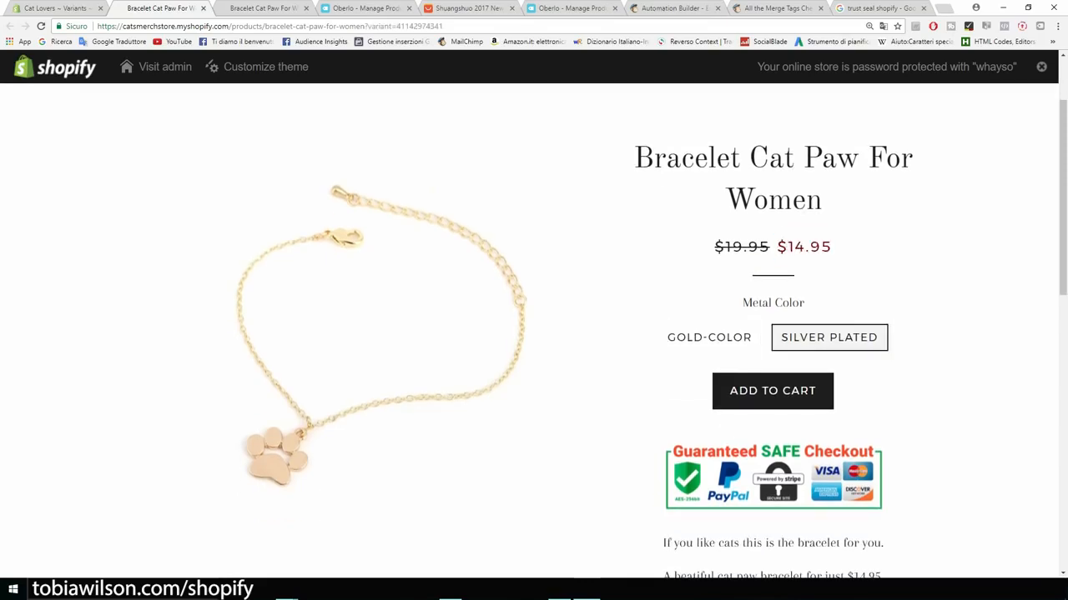
click(709, 338)
click(829, 338)
scroll(534, 333, down, 5)
scroll(534, 333, up, 3)
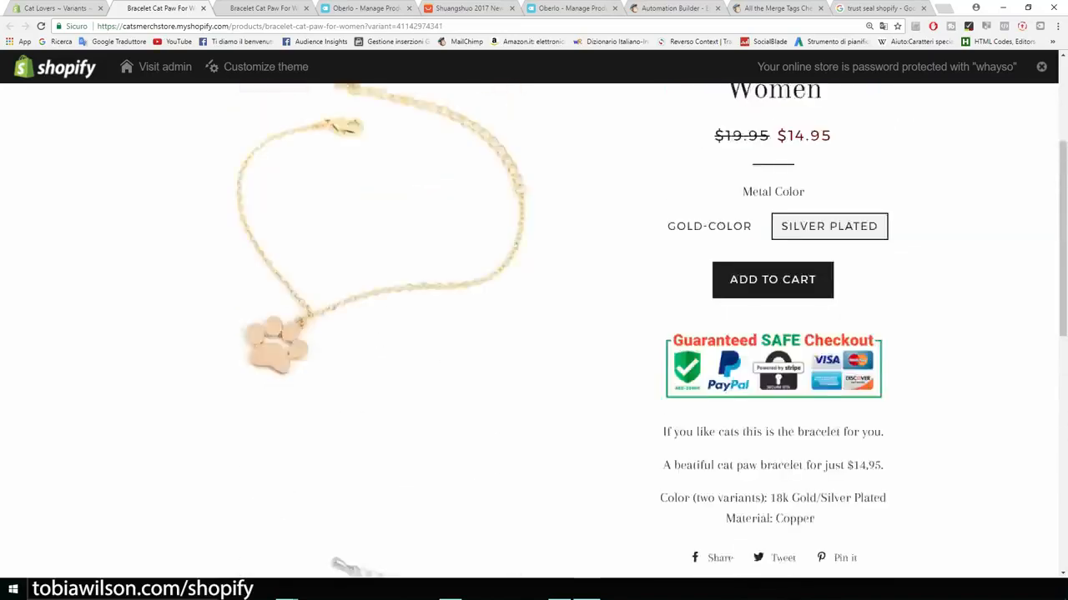
scroll(533, 333, up, 3)
scroll(533, 334, down, 2)
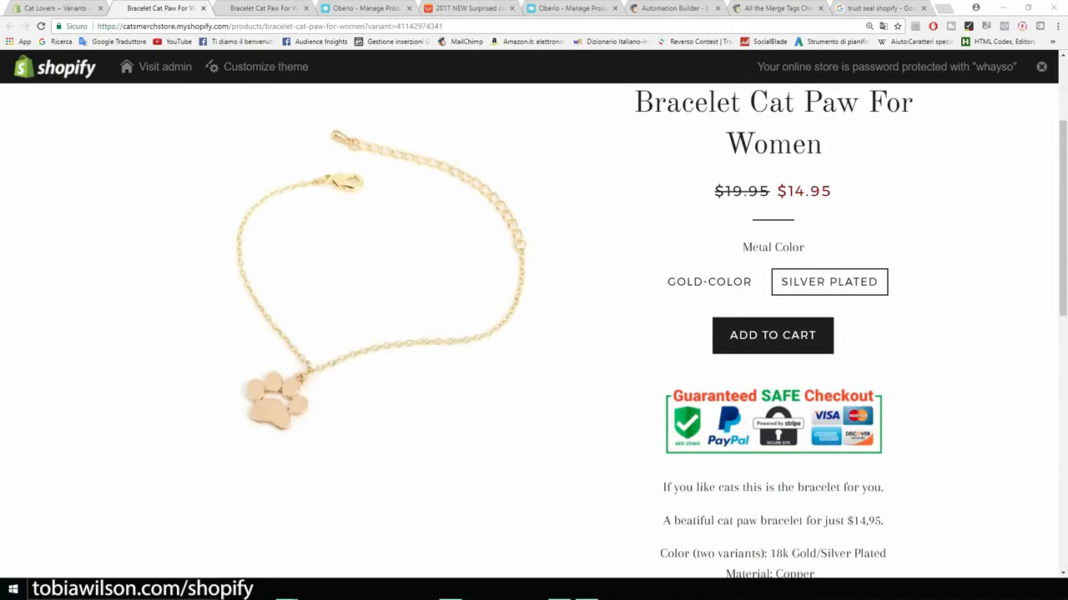
Step: Close the seven leftover browser tabs
click(305, 7)
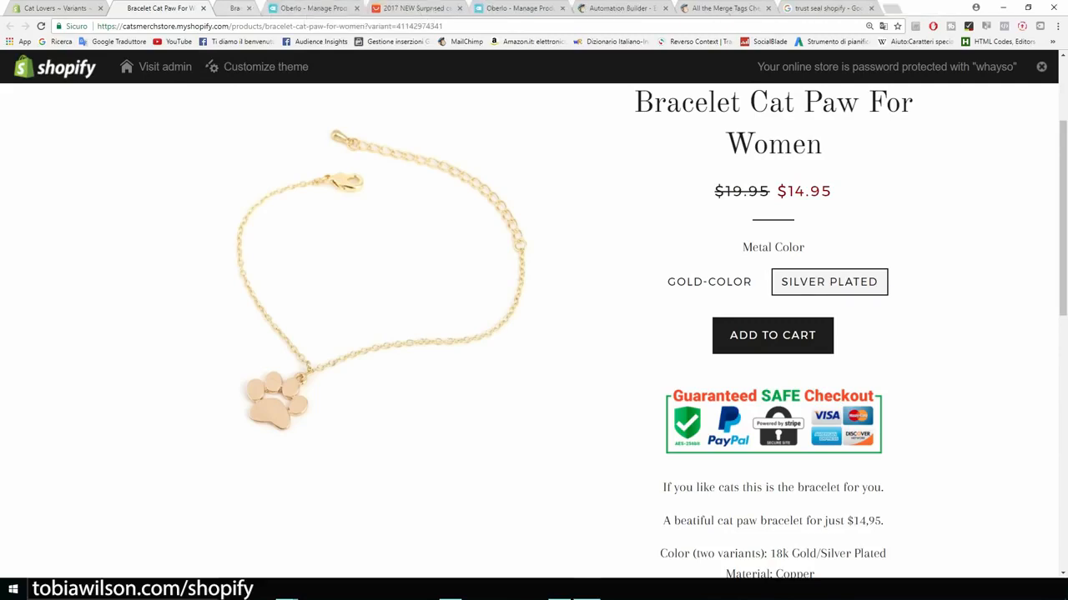
click(305, 8)
click(305, 7)
click(306, 7)
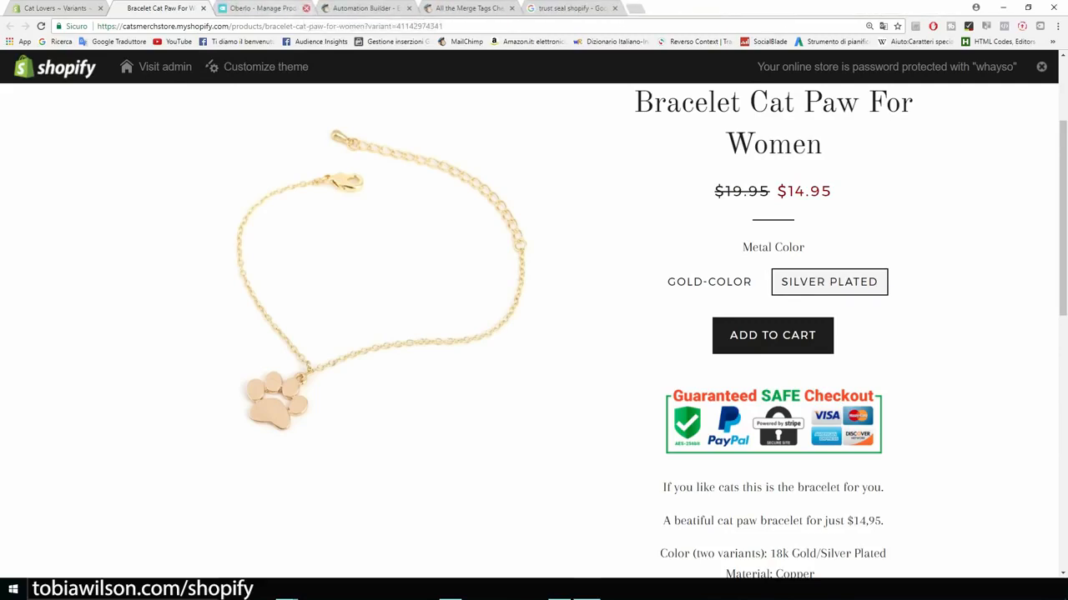
click(305, 8)
click(306, 8)
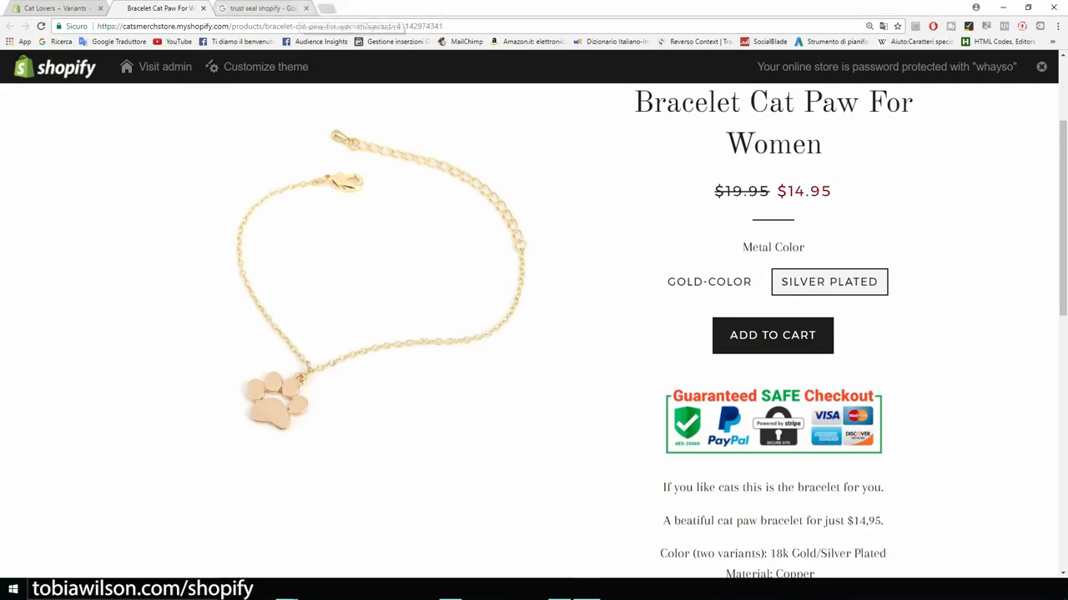
click(305, 7)
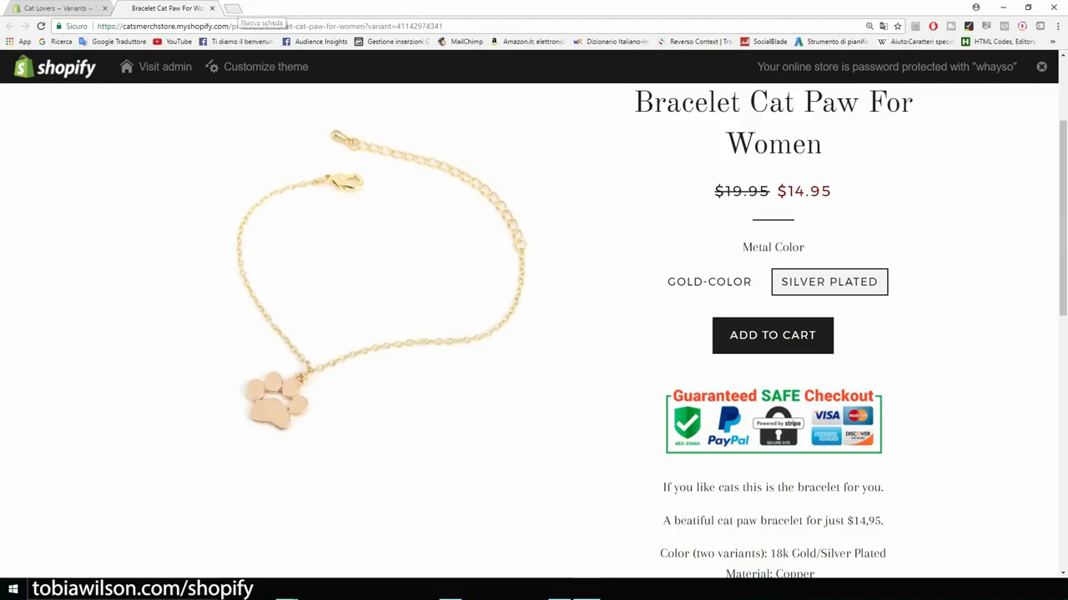
Step: Load the AliExpress site in a new browser tab
key(ctrl+t)
text(aleix)
key(BackSpace)
key(BackSpace)
key(BackSpace)
text(i)
key(Return)
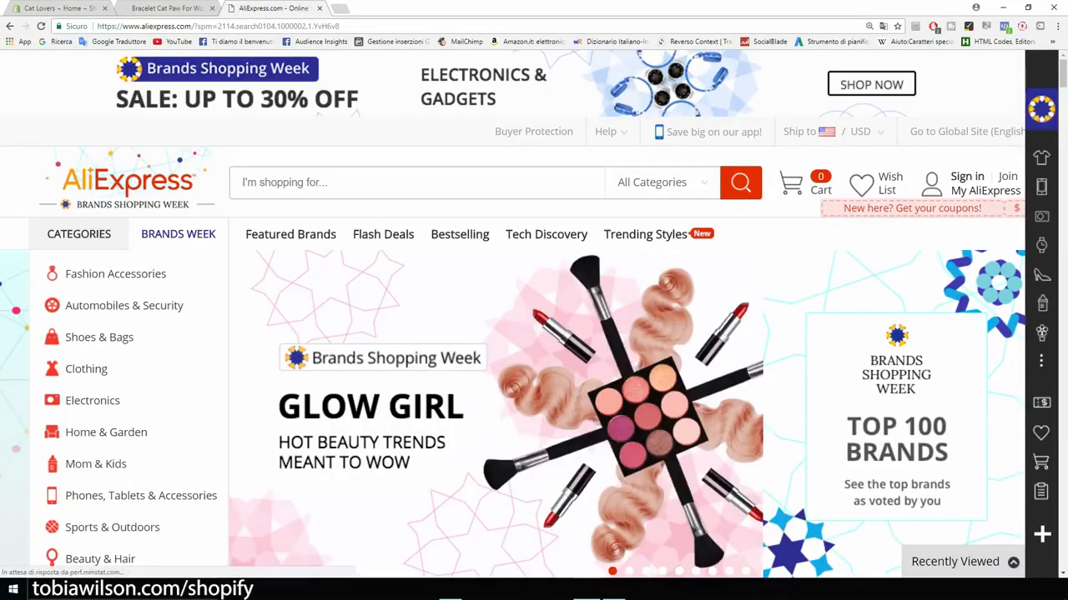
Step: Return to the Bracelet Cat Paw tab and scroll through its product page
click(167, 8)
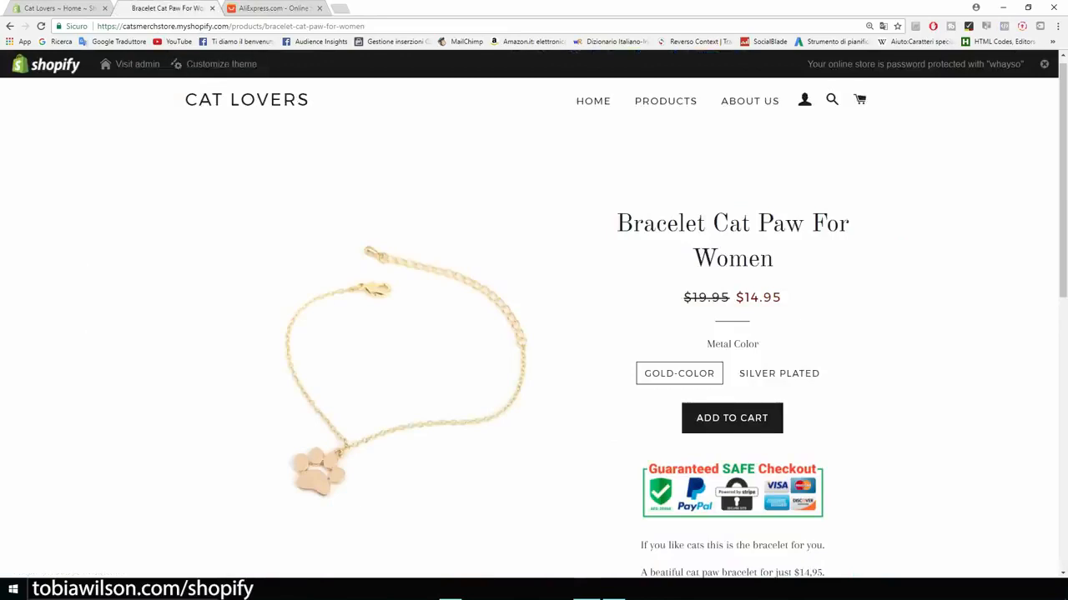
scroll(533, 325, up, 1)
scroll(534, 326, down, 1)
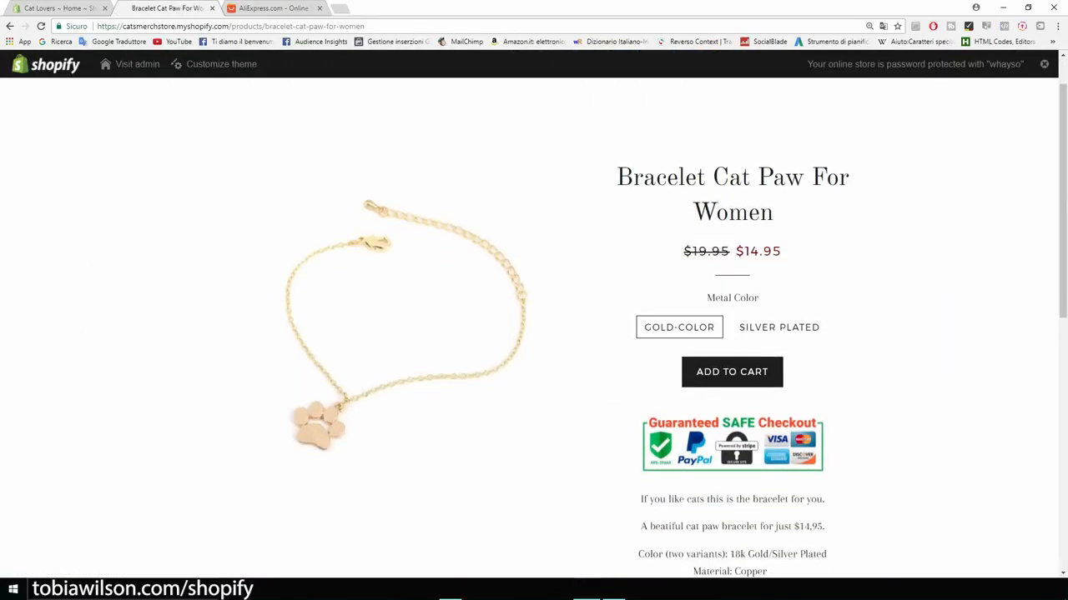
scroll(534, 325, down, 6)
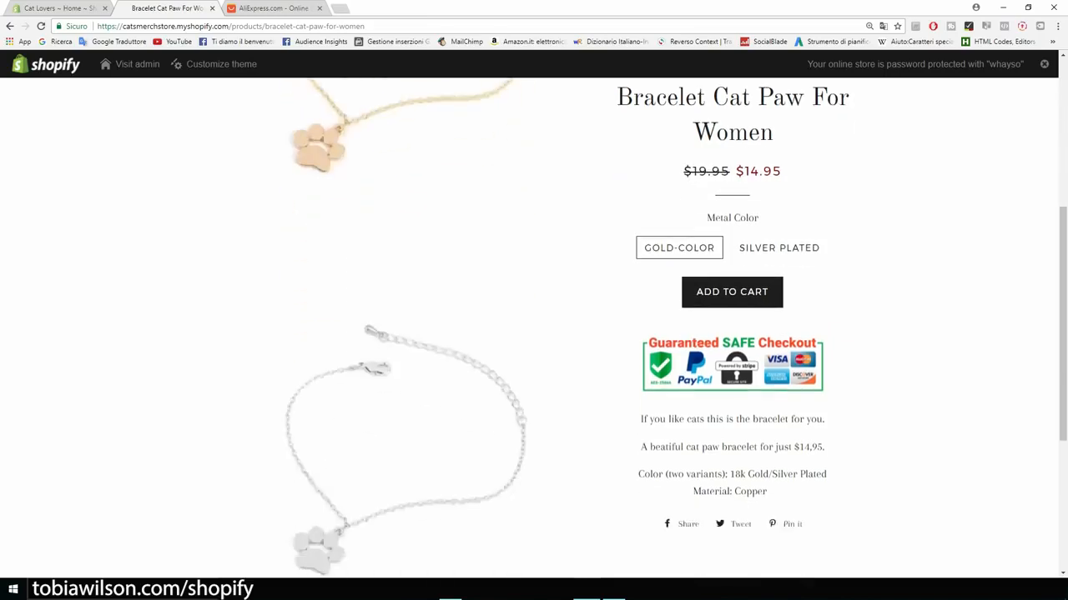
scroll(534, 325, up, 3)
scroll(534, 326, up, 2)
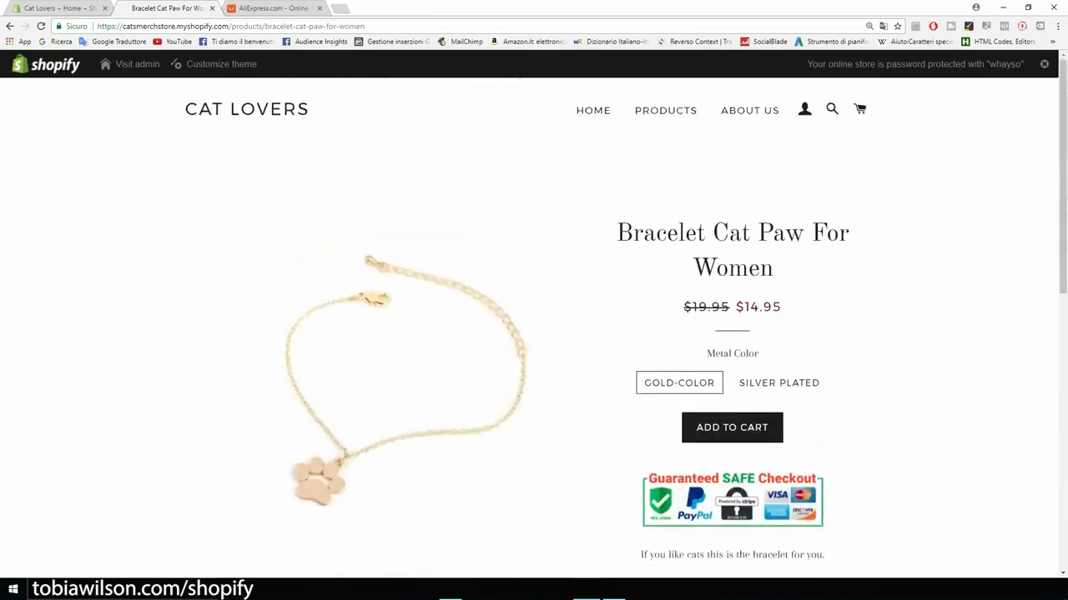
Step: Search AliExpress for 'cat necklace' and scroll through the cat pendant results
click(261, 8)
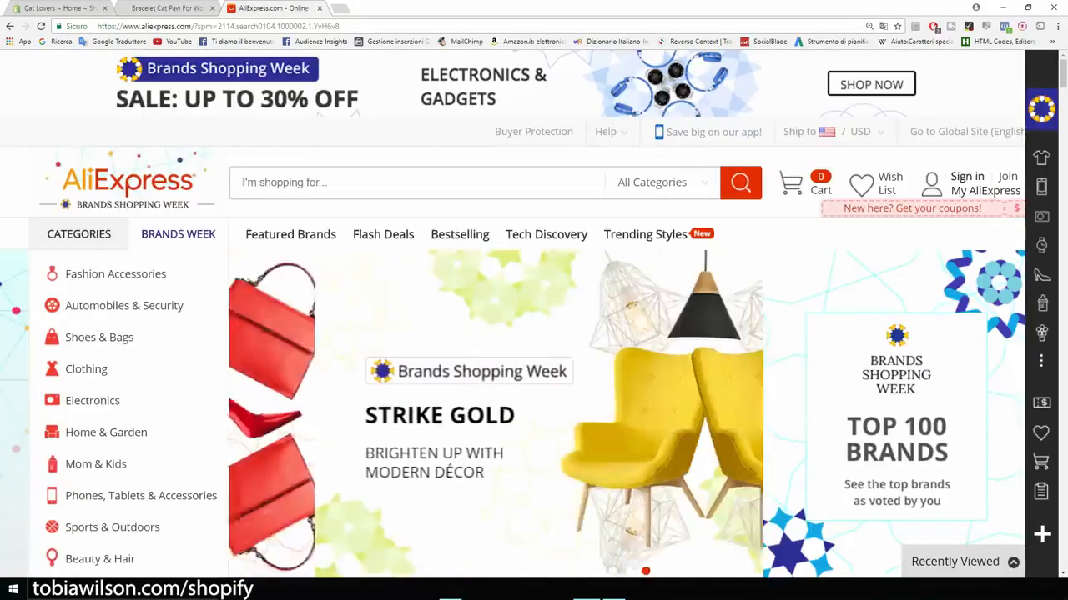
text(cat )
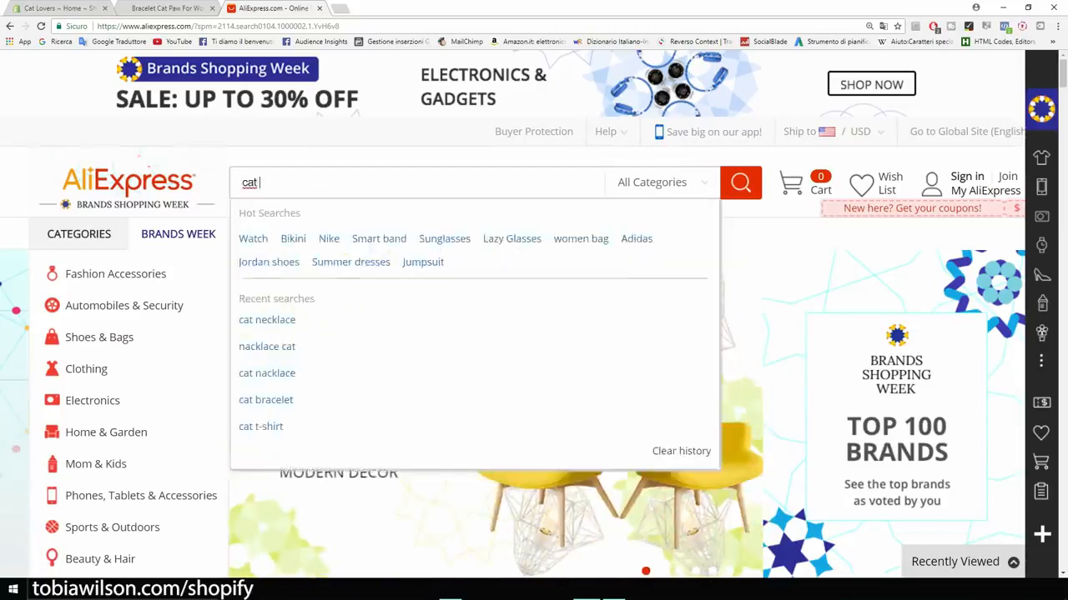
text(necklace)
key(Return)
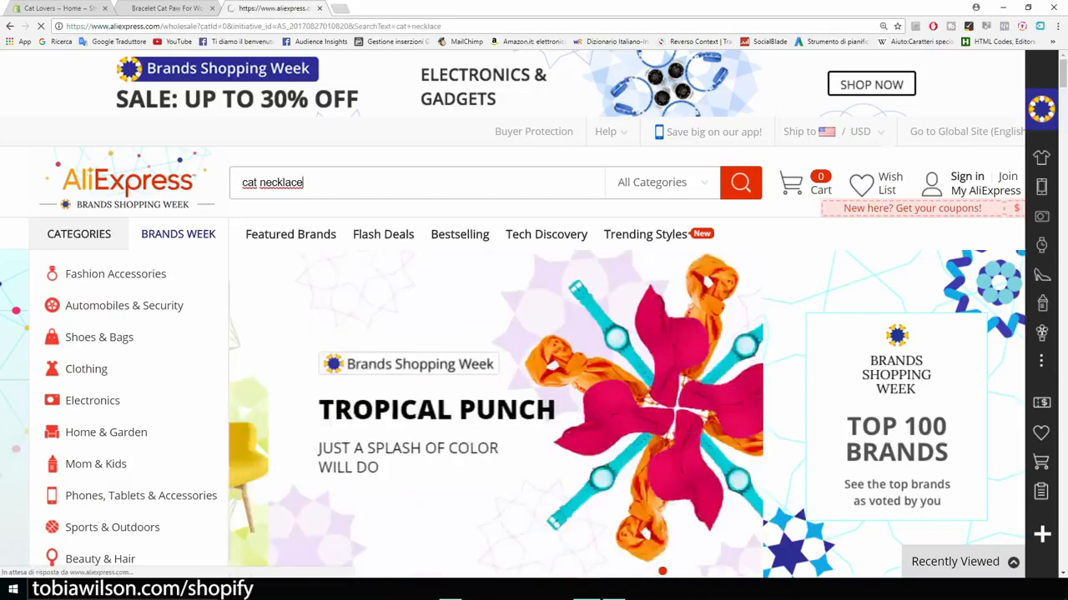
scroll(183, 200, down, 2)
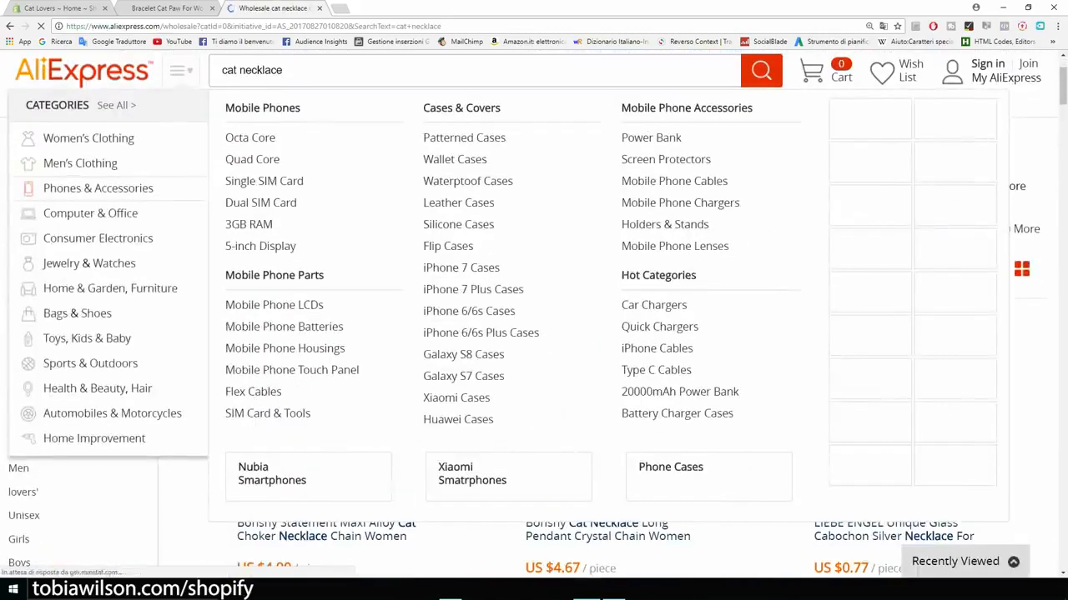
scroll(431, 376, down, 4)
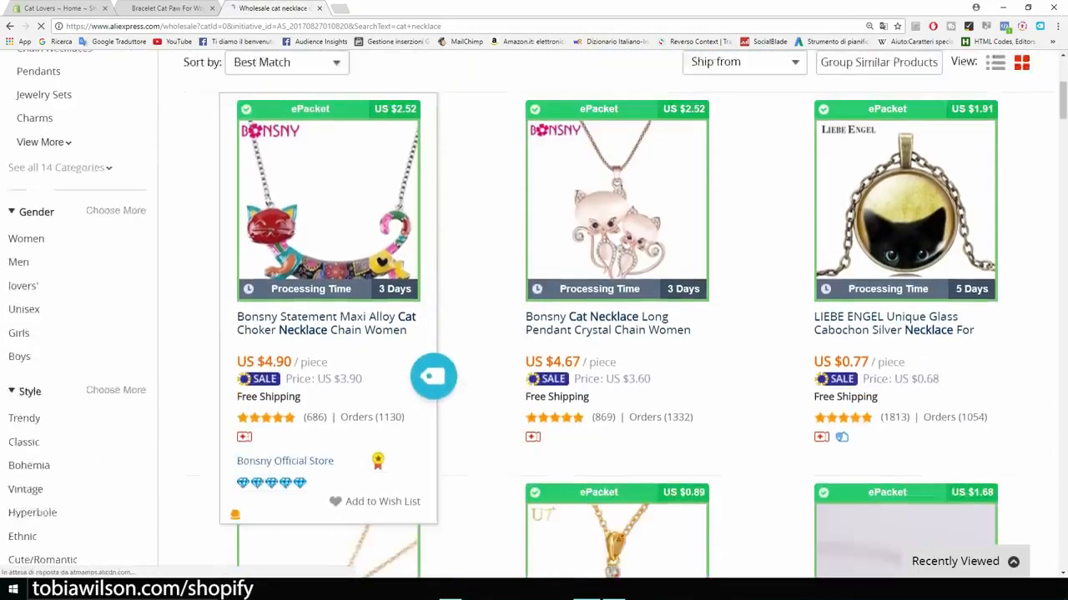
scroll(533, 317, down, 1)
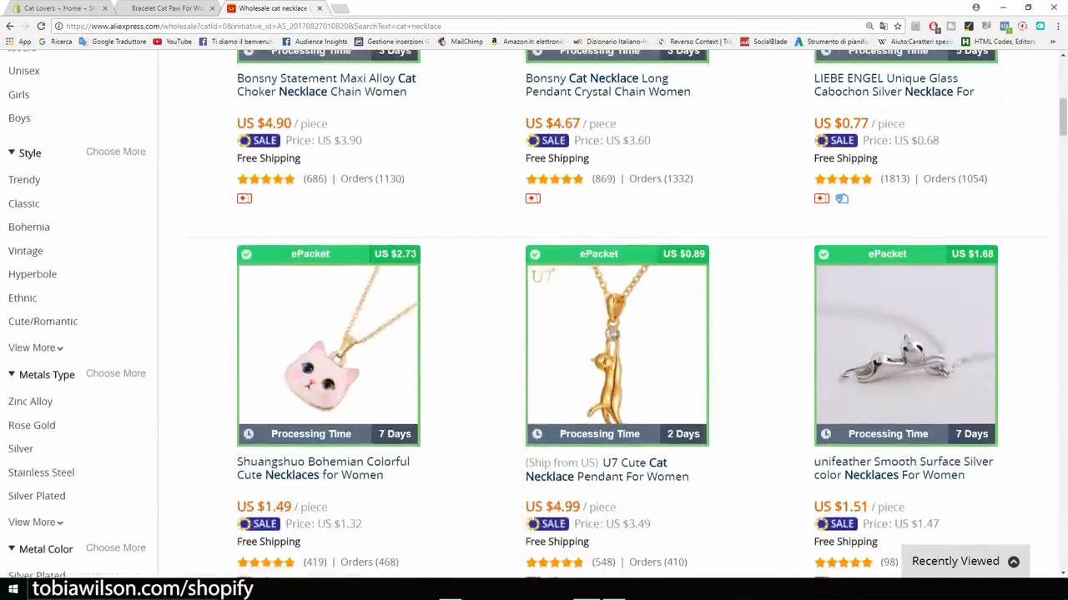
scroll(330, 375, down, 2)
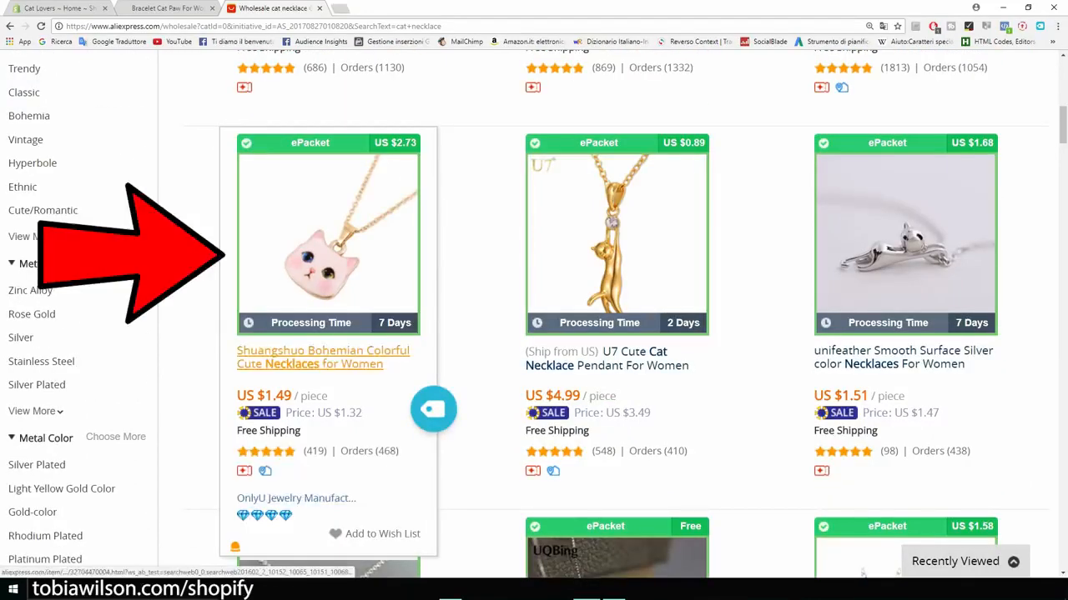
Step: Open the pink cat-head necklace listing and choose ePacket shipping to the United States ($4.22 total)
click(287, 359)
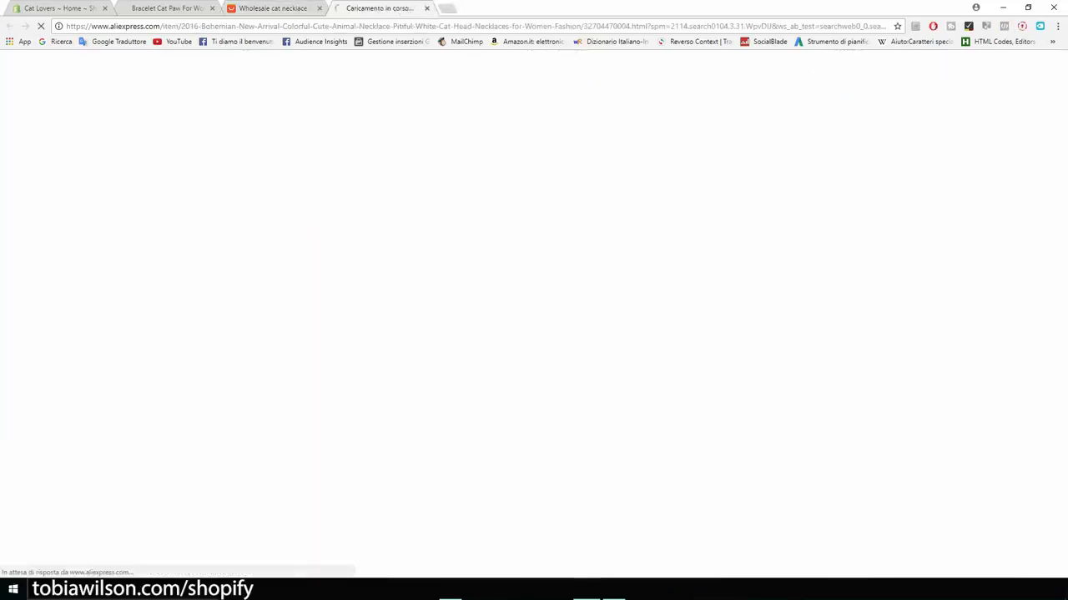
scroll(534, 334, down, 3)
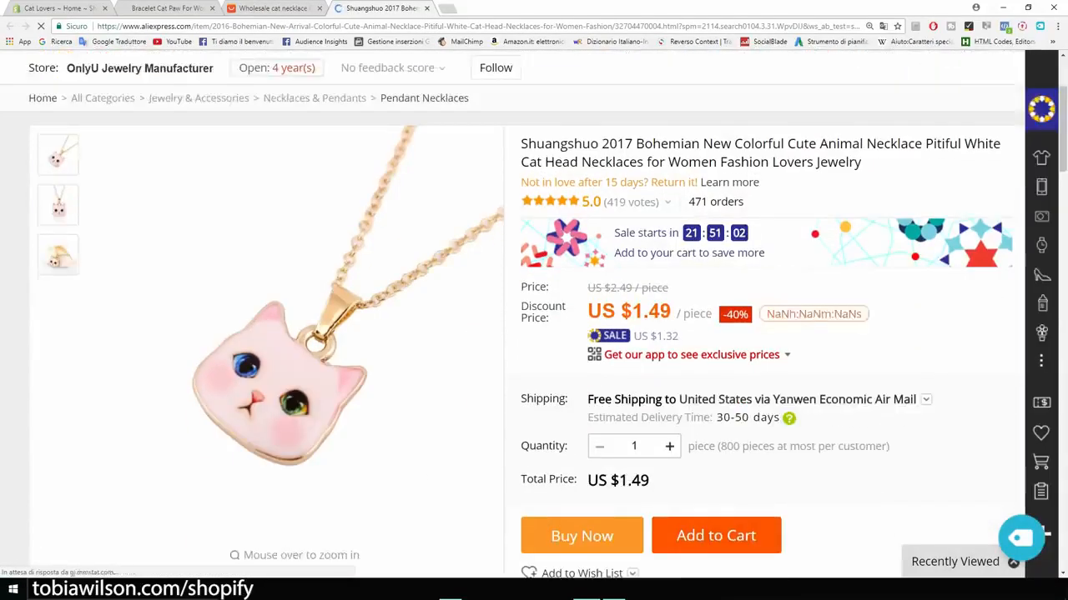
click(796, 344)
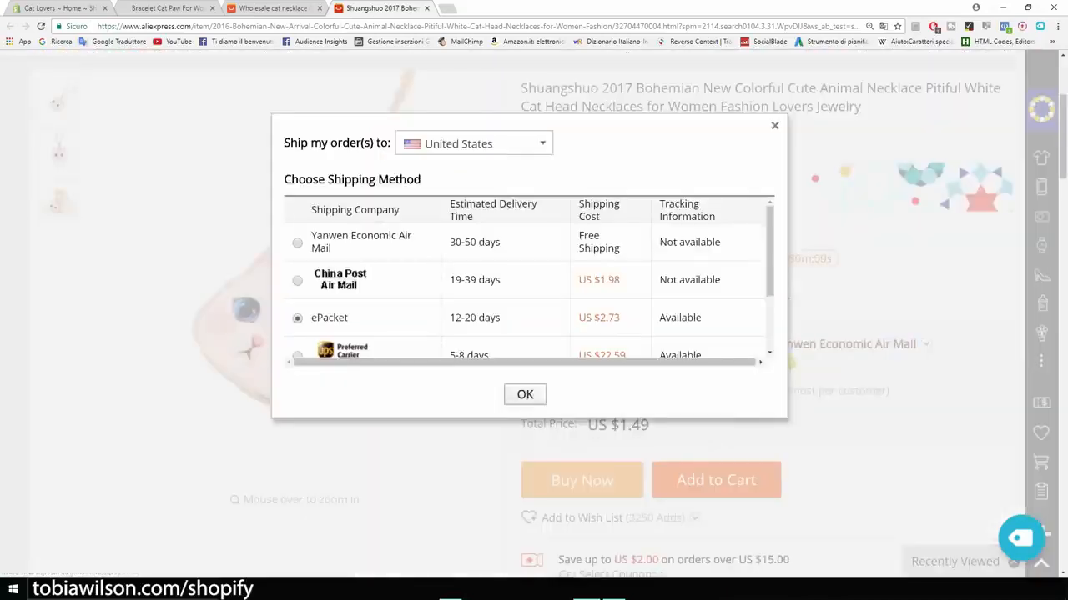
click(525, 395)
scroll(534, 333, down, 1)
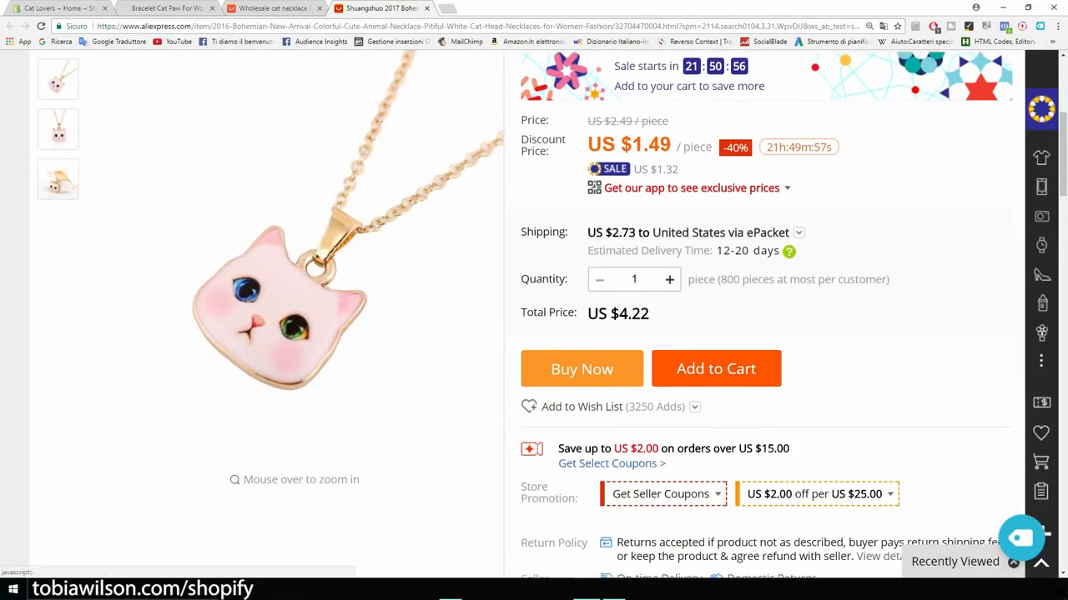
drag(650, 313, 611, 314)
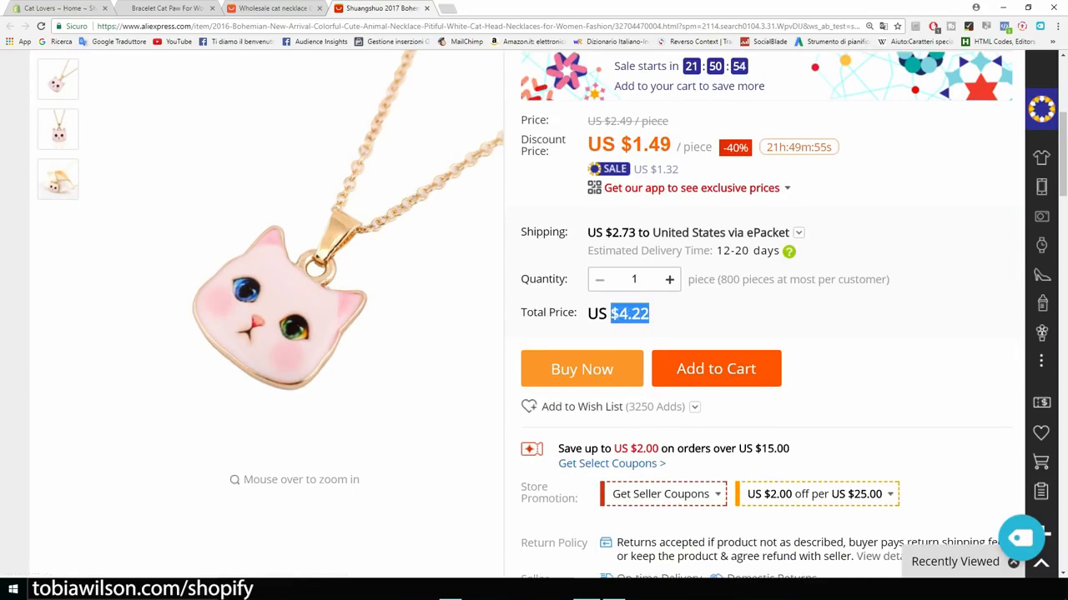
click(625, 315)
Step: Import the necklace into Oberlo with the extension button
scroll(626, 315, up, 3)
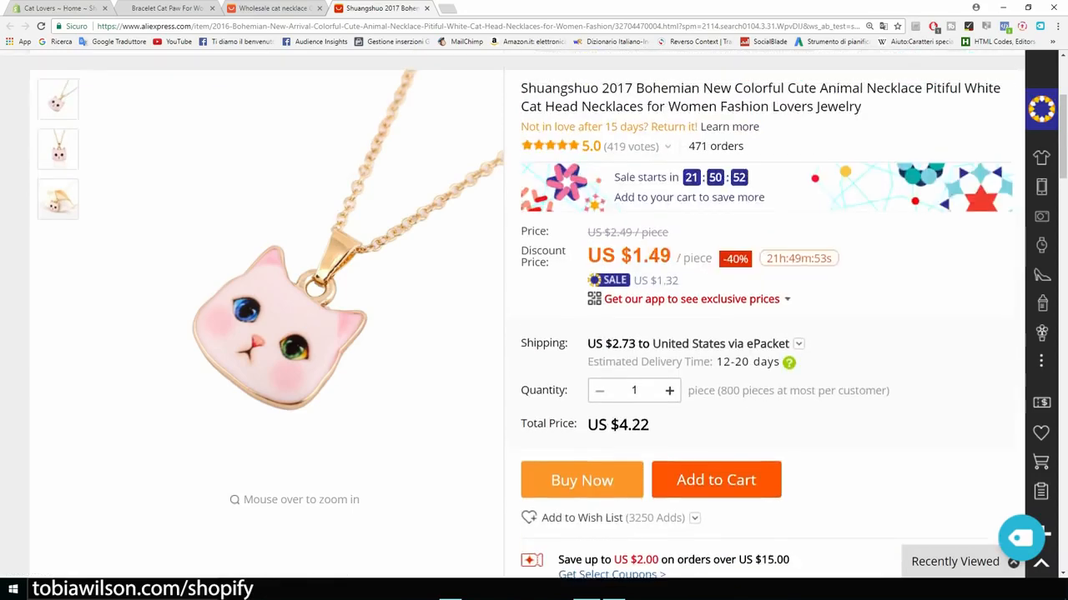
scroll(534, 317, down, 3)
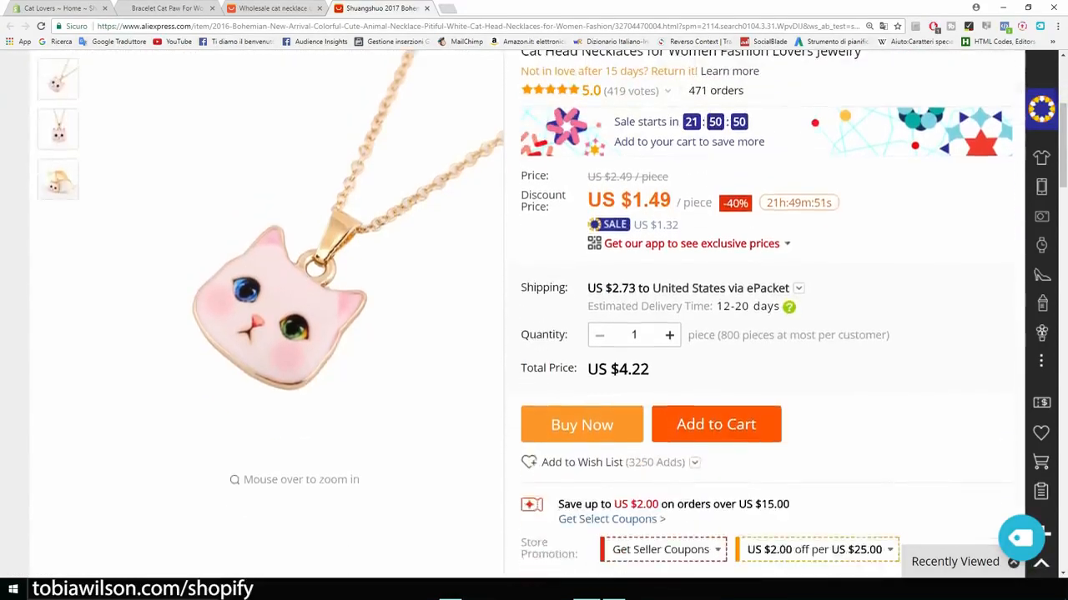
scroll(768, 309, down, 1)
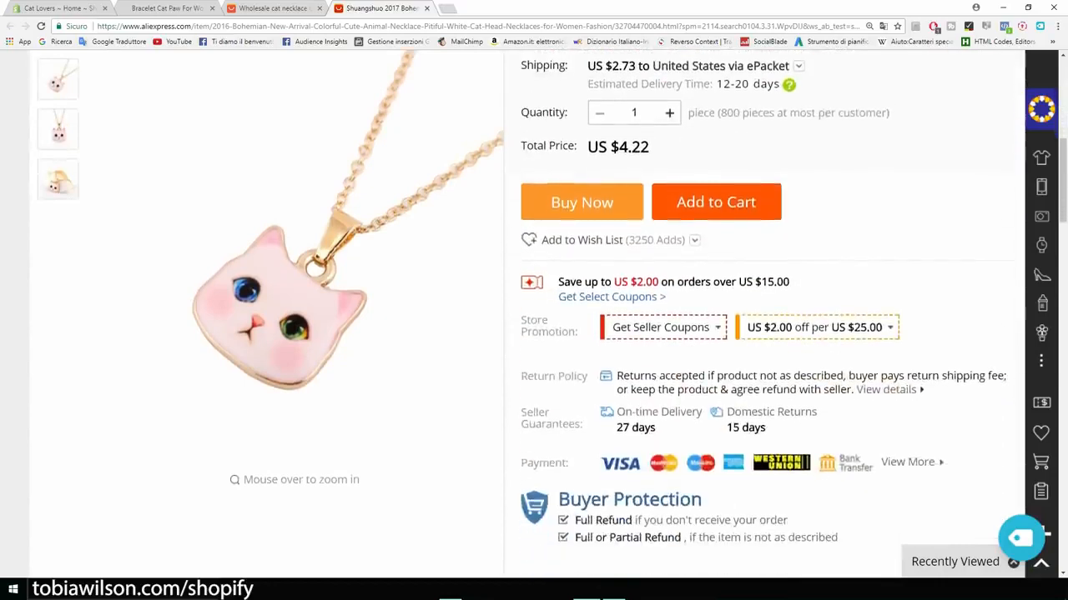
click(1019, 538)
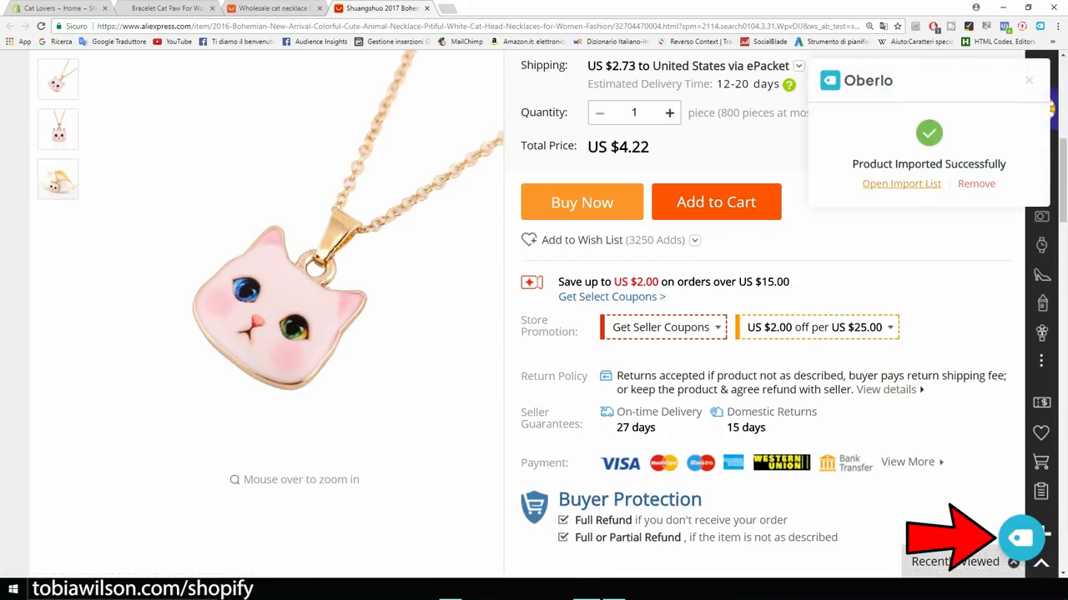
Step: In the Oberlo import list, rename the imported necklace to 'Cat Lover Necklace'
click(900, 184)
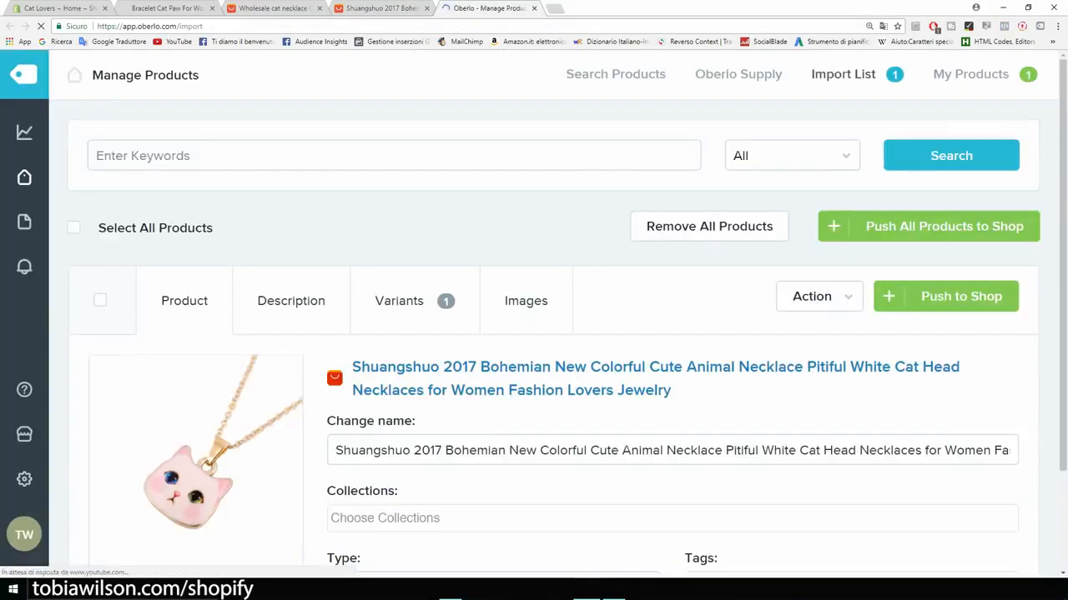
scroll(550, 333, down, 1)
scroll(551, 334, down, 1)
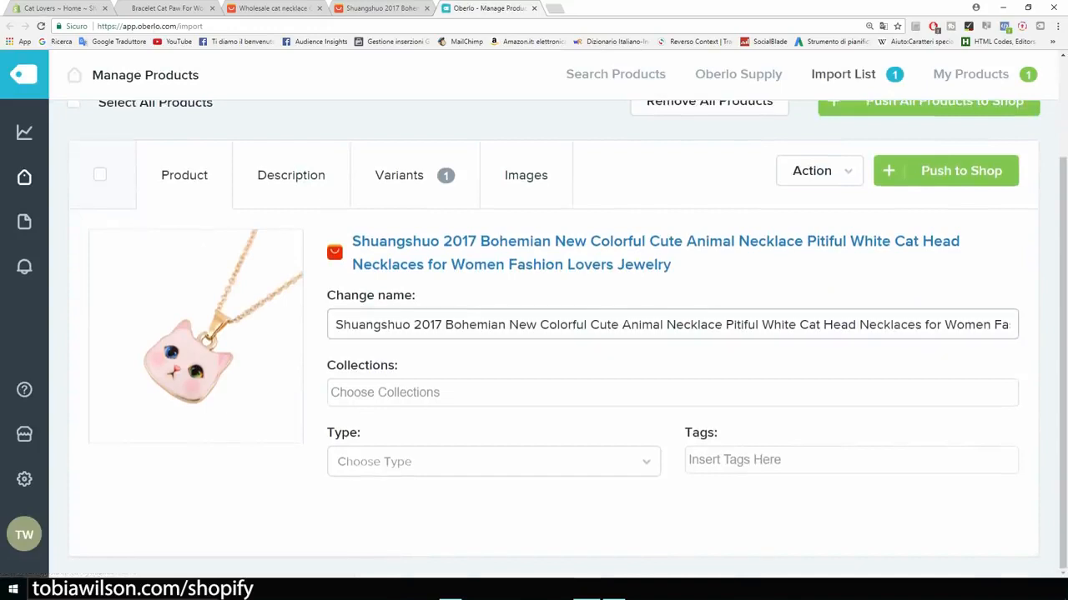
drag(335, 325, 1024, 326)
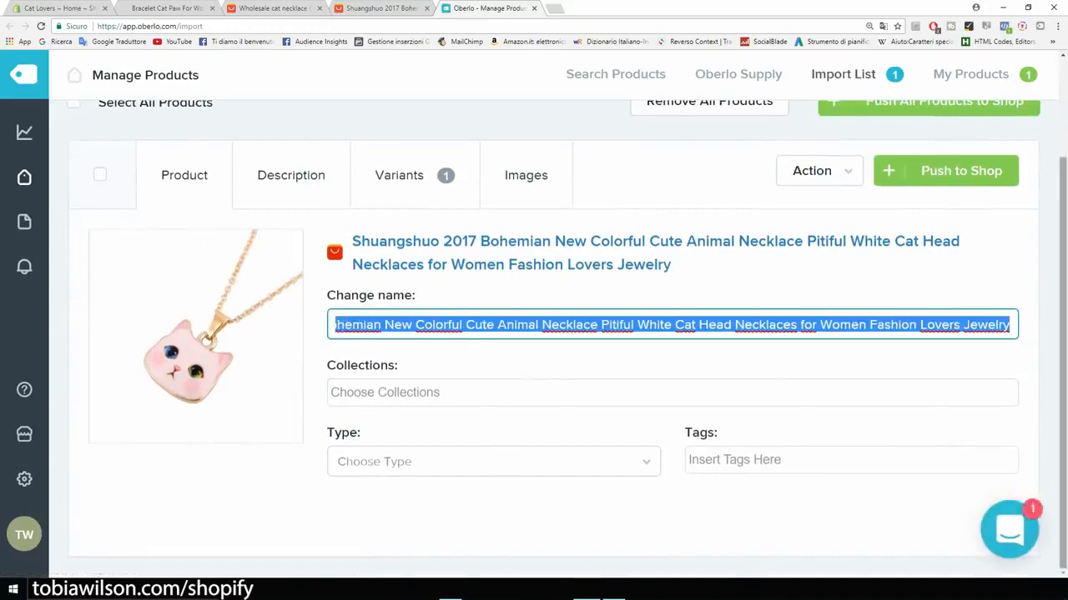
key(BackSpace)
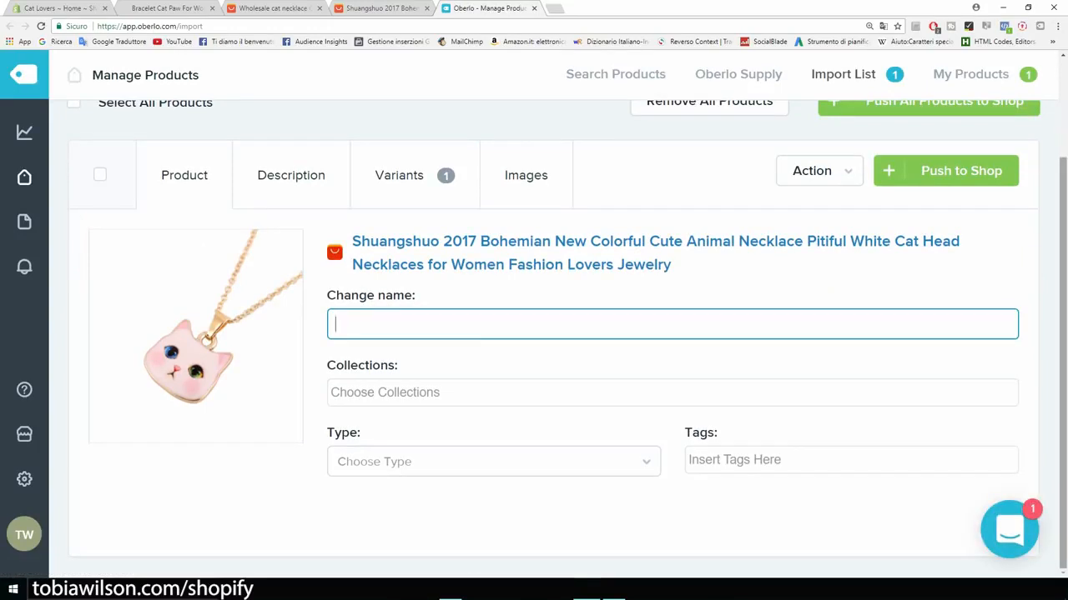
text(Cat Lover Necklace)
Step: Add it to the Home page collection with product type and tag 'necklace', then review its description
click(384, 393)
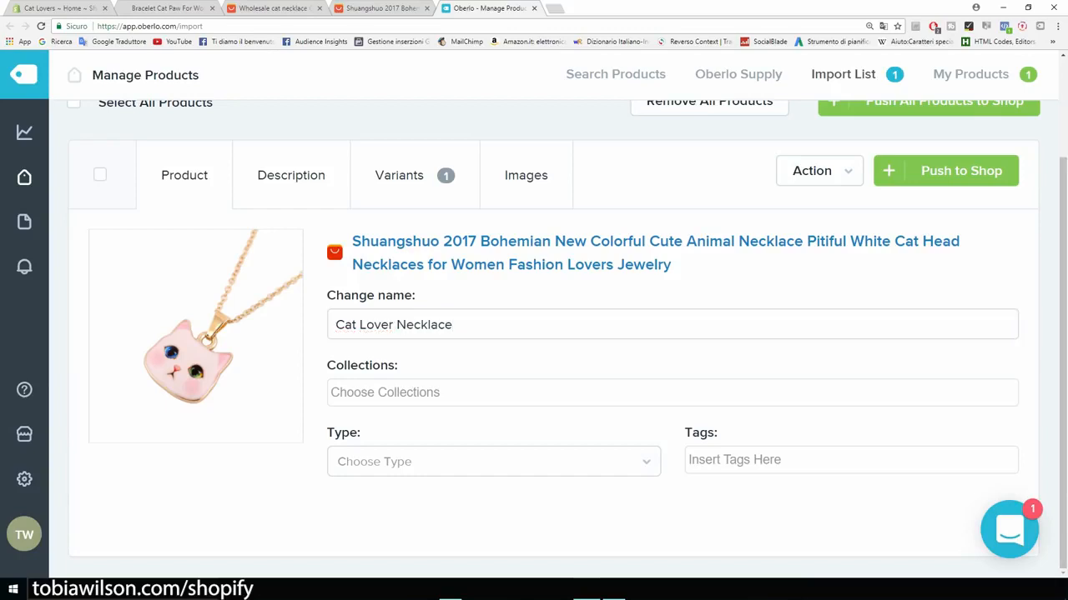
click(366, 419)
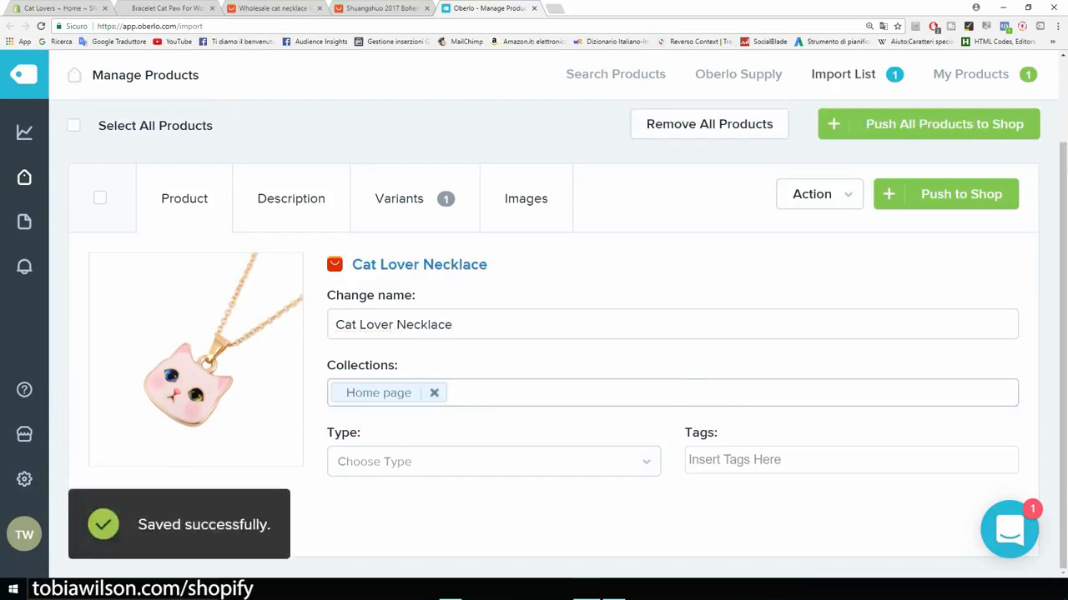
click(493, 462)
key(Down)
key(Return)
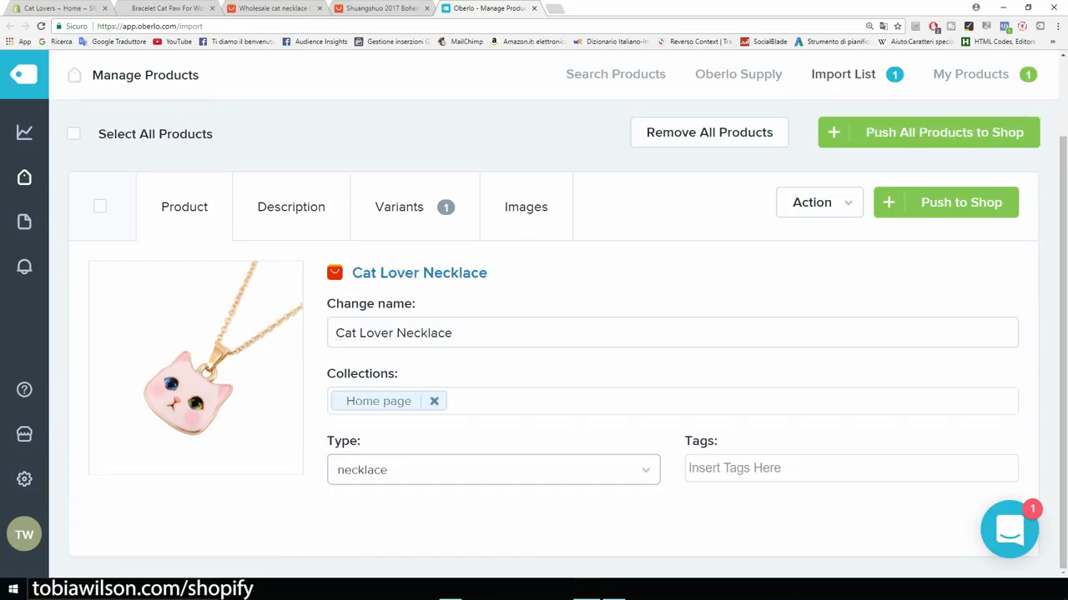
click(732, 469)
click(722, 550)
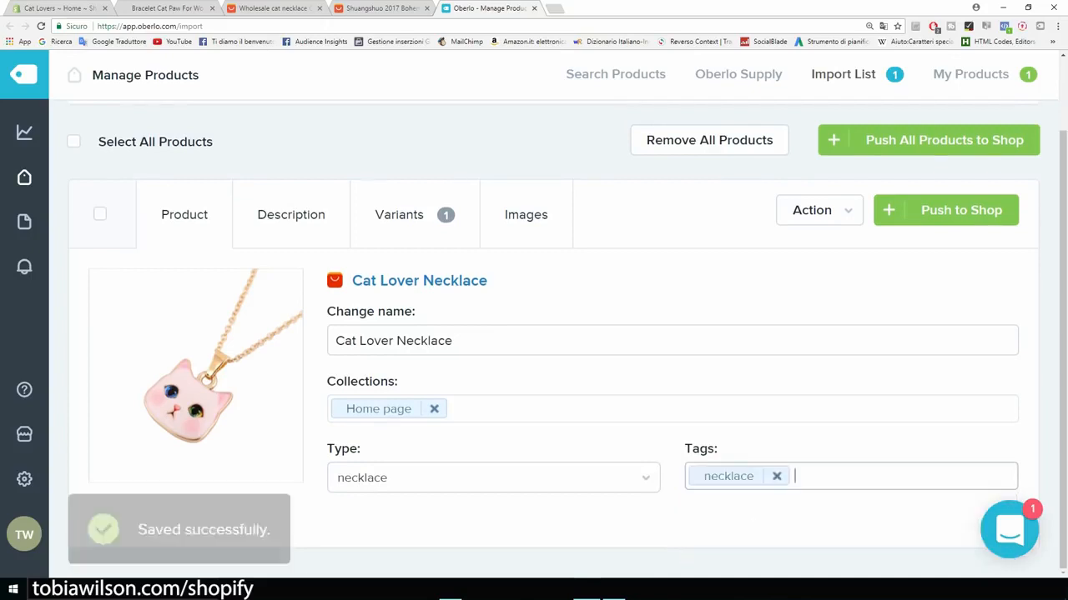
click(291, 214)
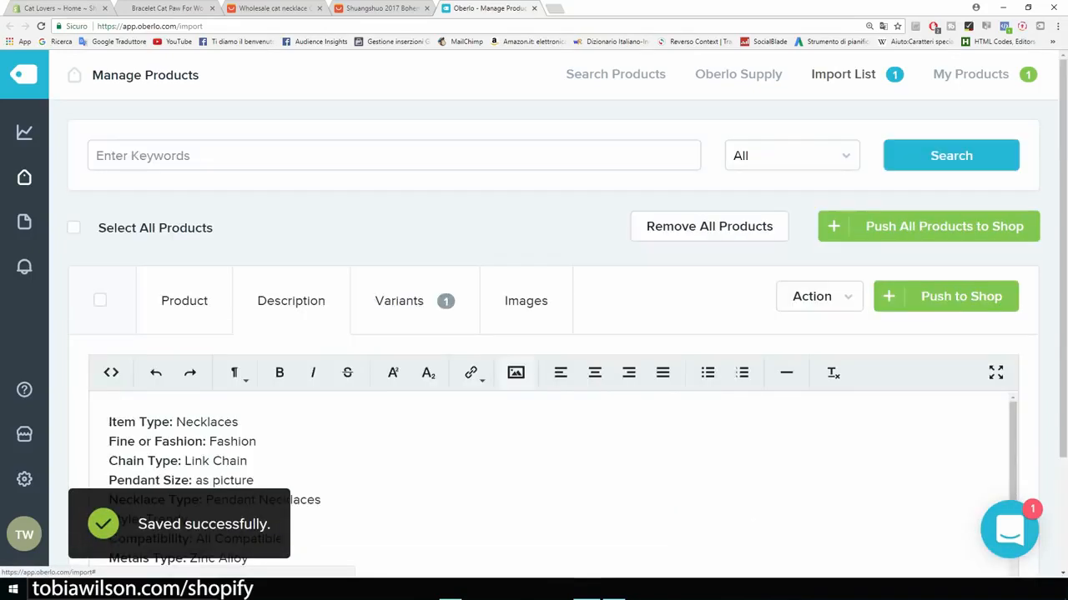
scroll(550, 334, down, 2)
scroll(551, 384, up, 5)
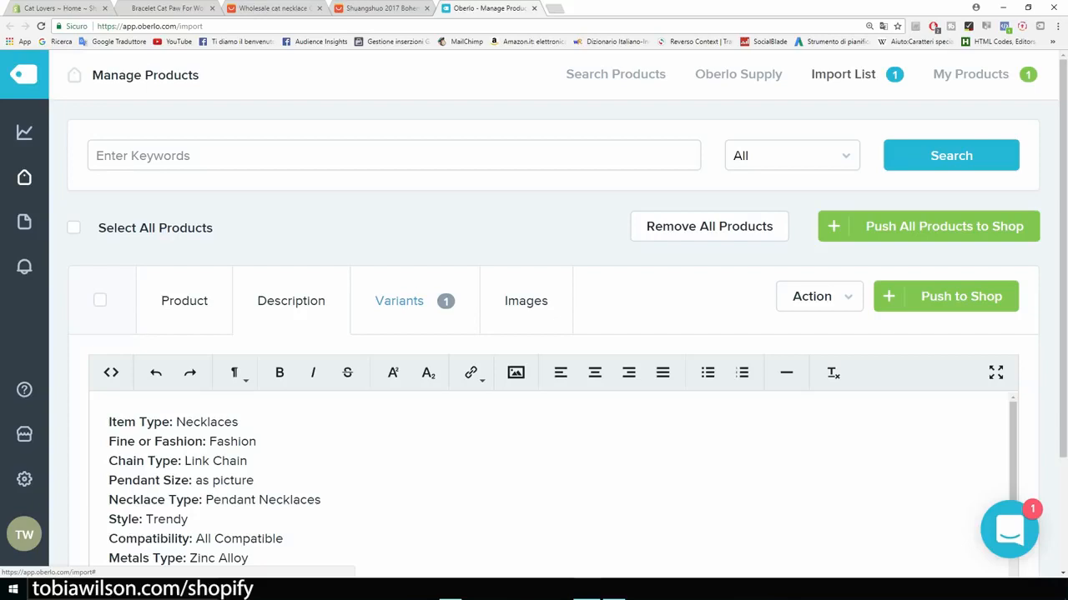
Step: On the Variants tab, enter 19.99 as both the price and the compared-at price
click(399, 301)
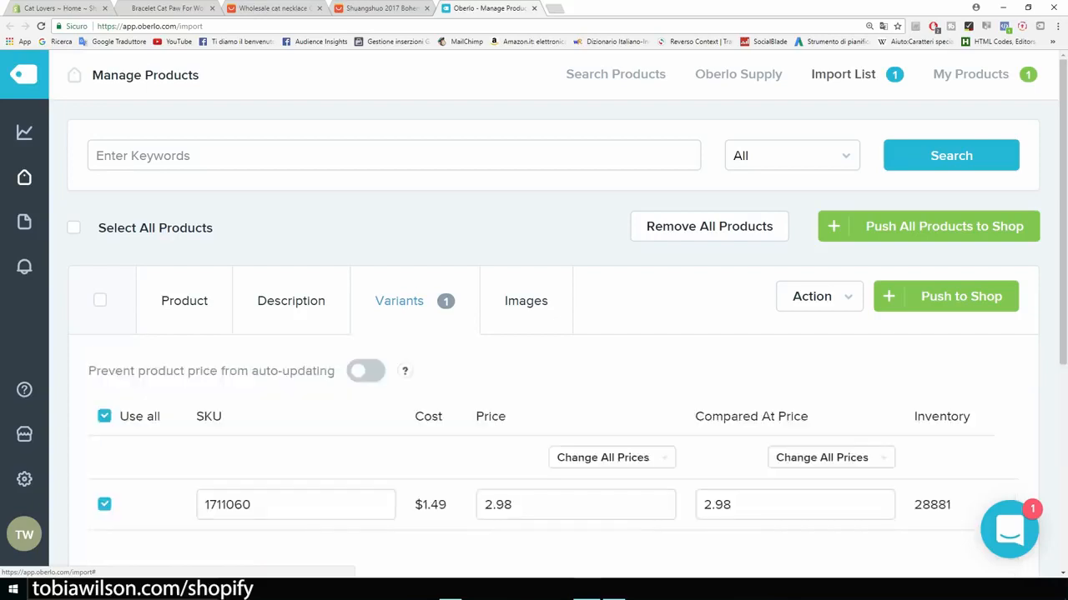
scroll(533, 317, down, 2)
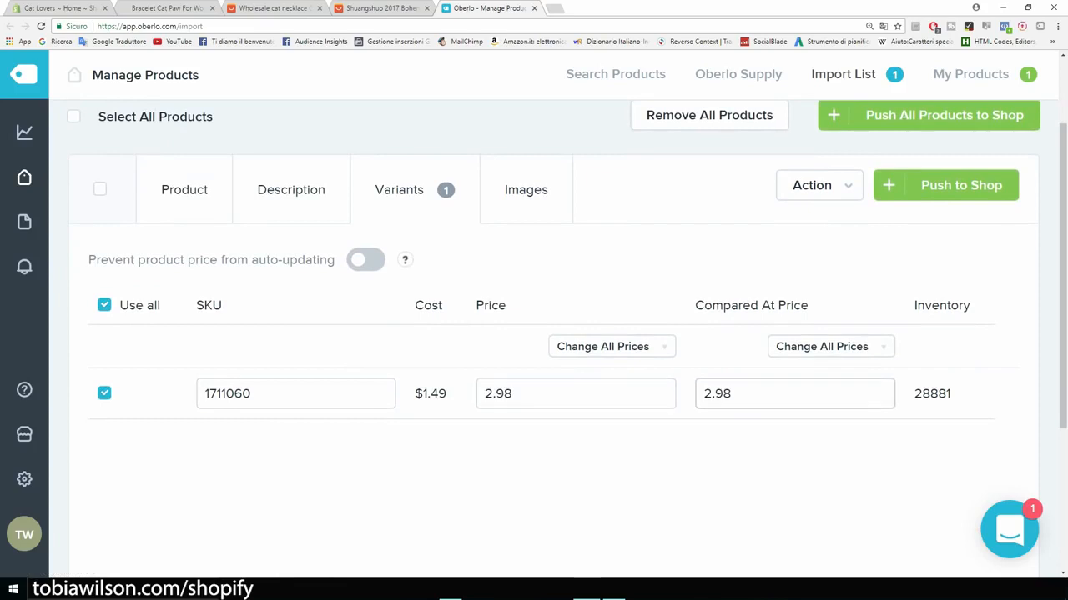
click(575, 394)
key(ctrl+a)
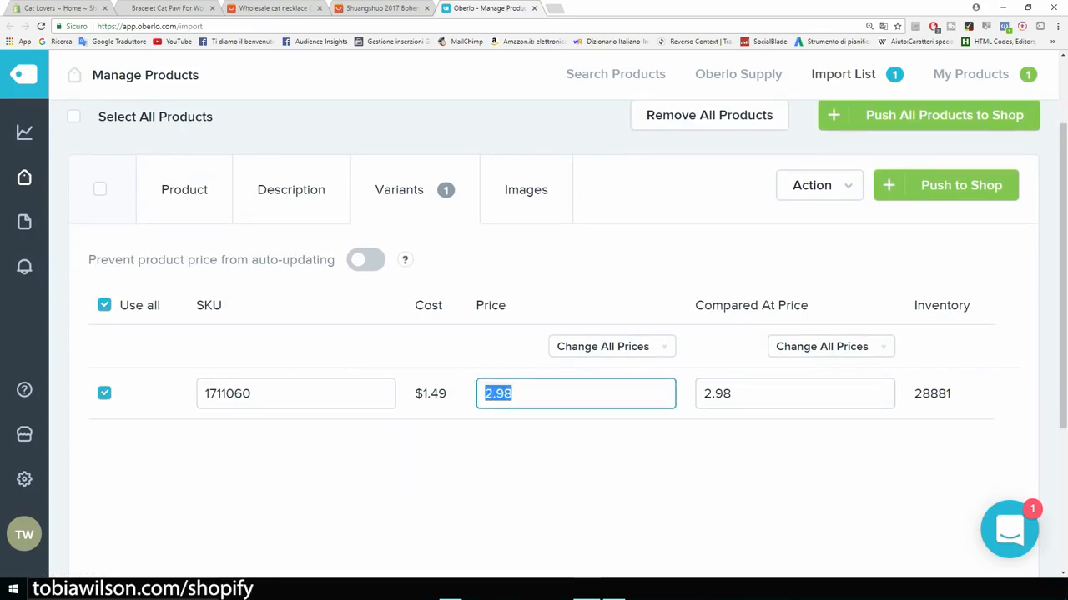
text(19.99)
click(795, 394)
key(ctrl+a)
text(19.99)
key(shift+Left)
key(shift+Left)
key(shift+Left)
key(shift+Left)
key(shift+Left)
click(651, 463)
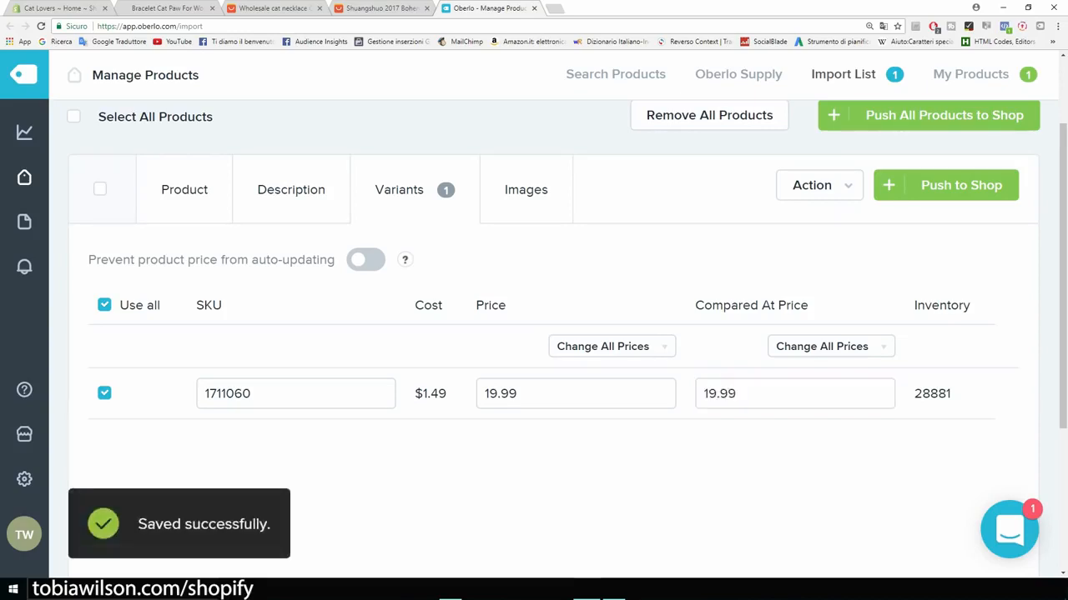
Step: Check the bracelet's store sale price, then return to the necklace's compared-at price field
click(144, 9)
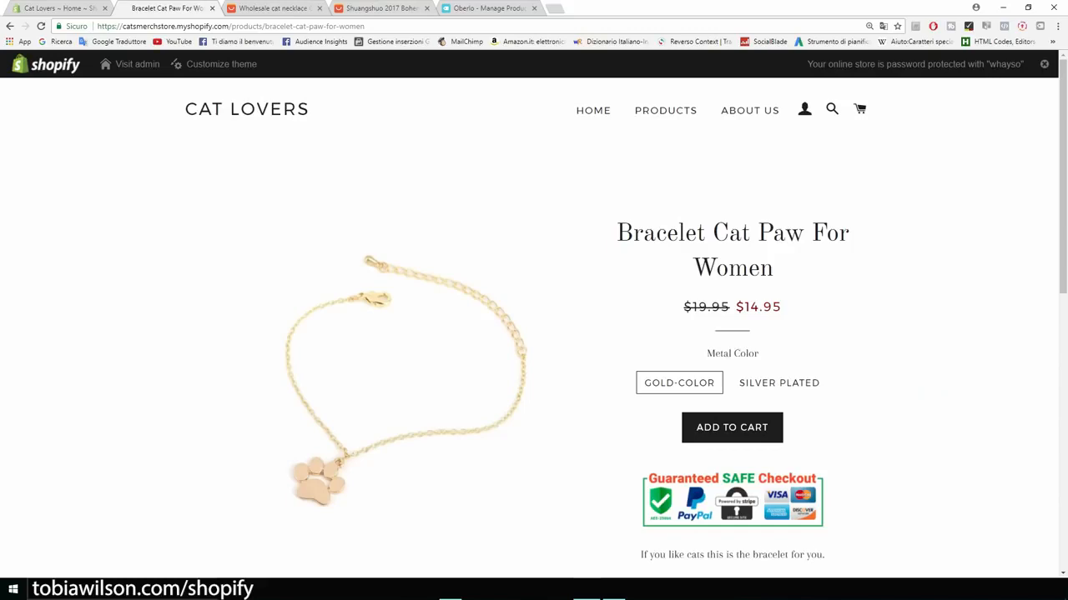
drag(783, 308, 751, 308)
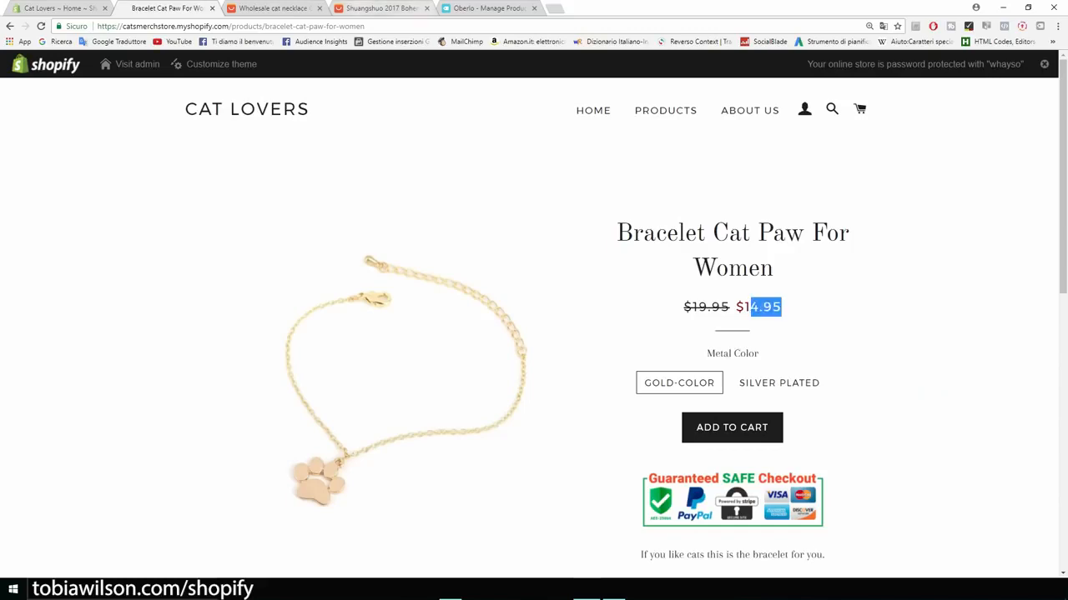
click(492, 8)
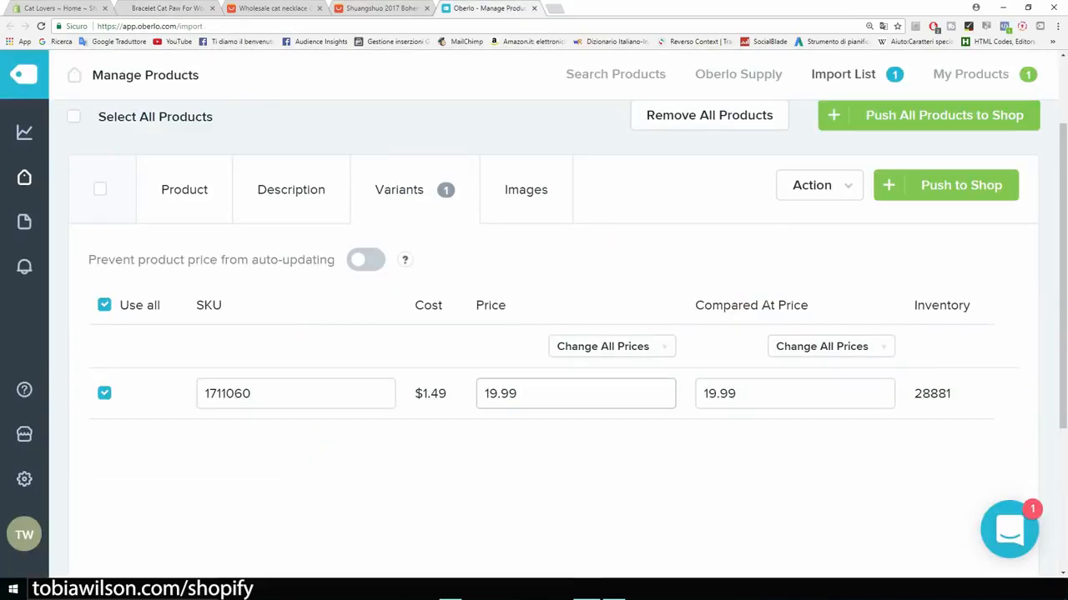
click(751, 393)
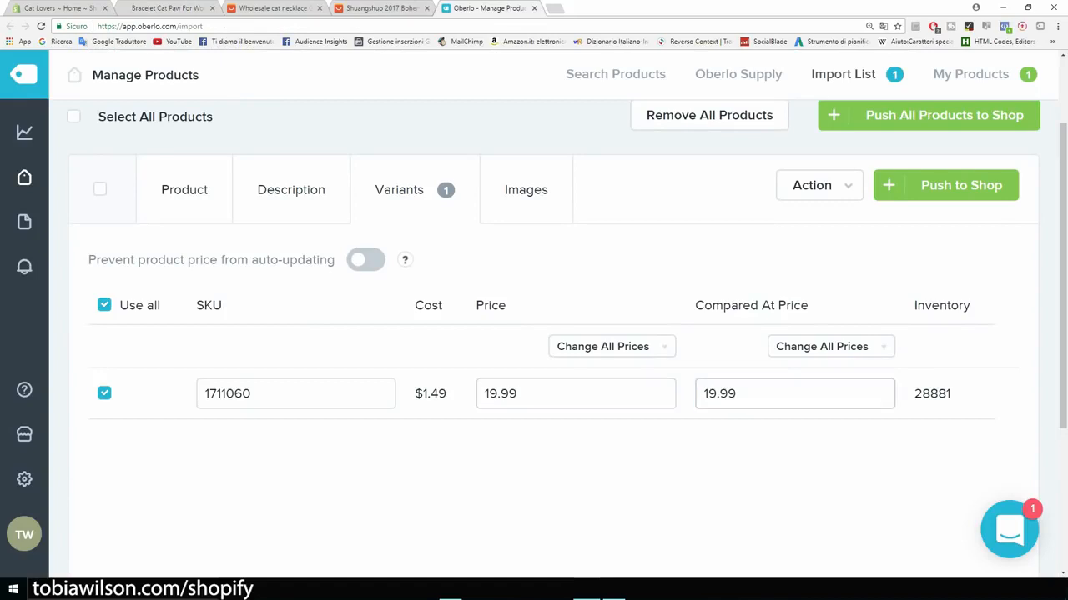
Step: Include both unchecked necklace photos, push the Cat Lover Necklace to the store, and return to Shopify admin
click(526, 189)
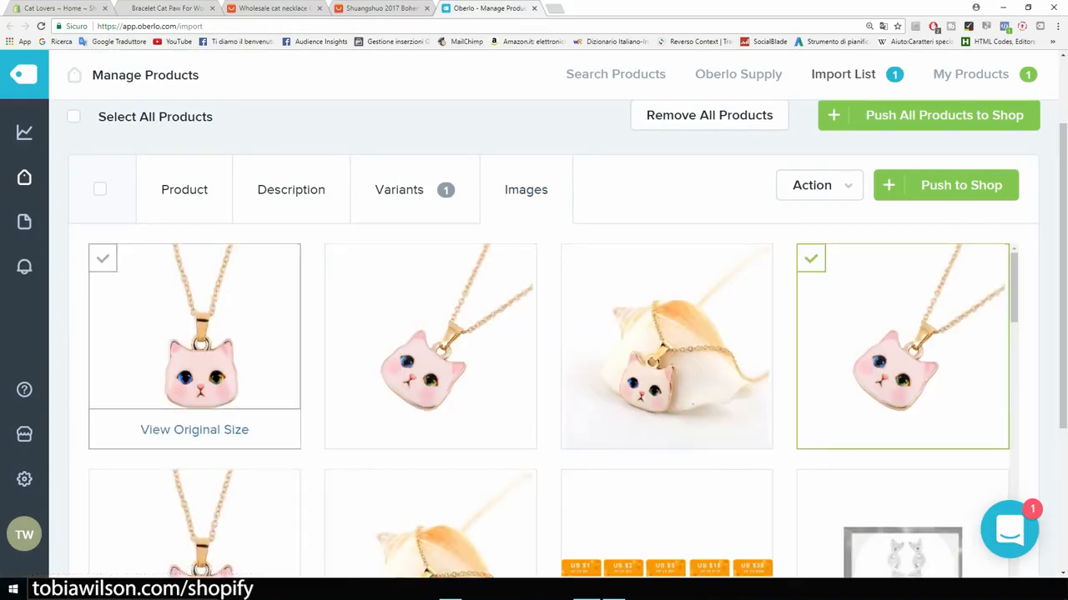
click(194, 333)
click(431, 334)
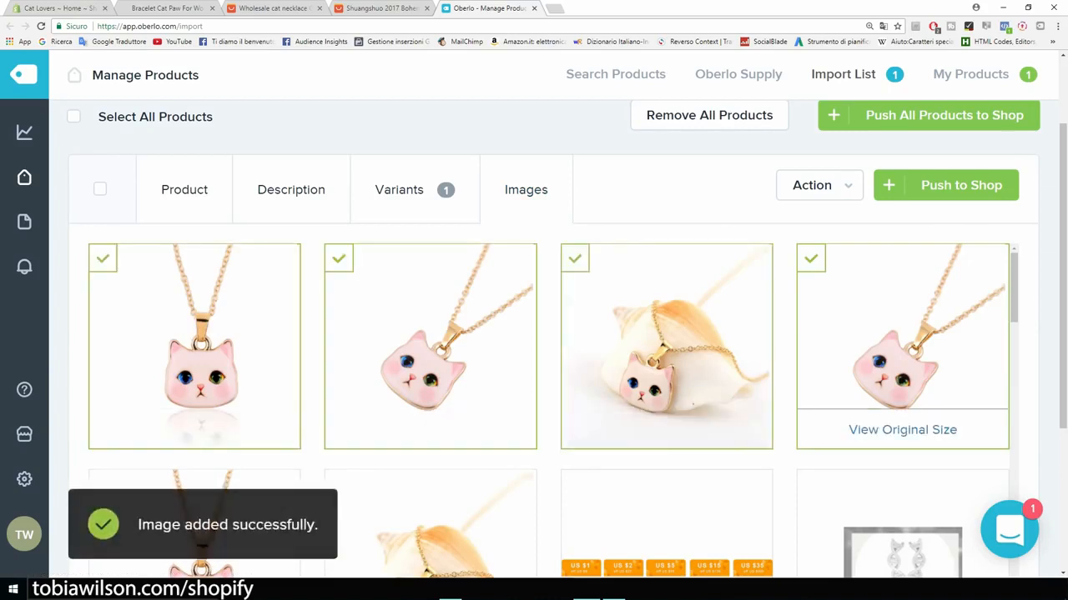
scroll(667, 350, down, 3)
scroll(666, 350, up, 5)
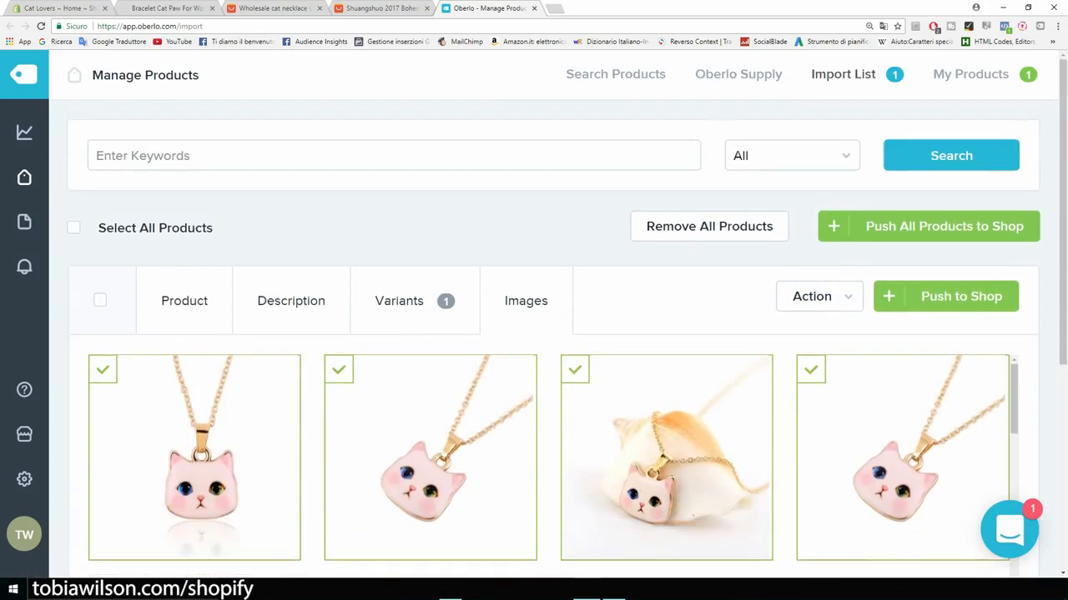
click(946, 297)
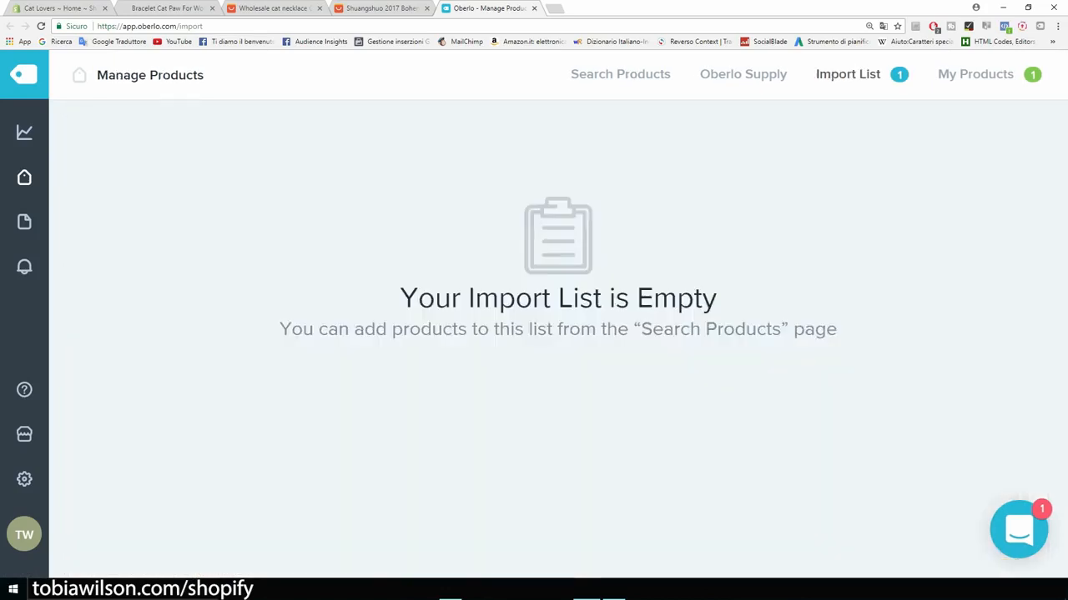
click(60, 8)
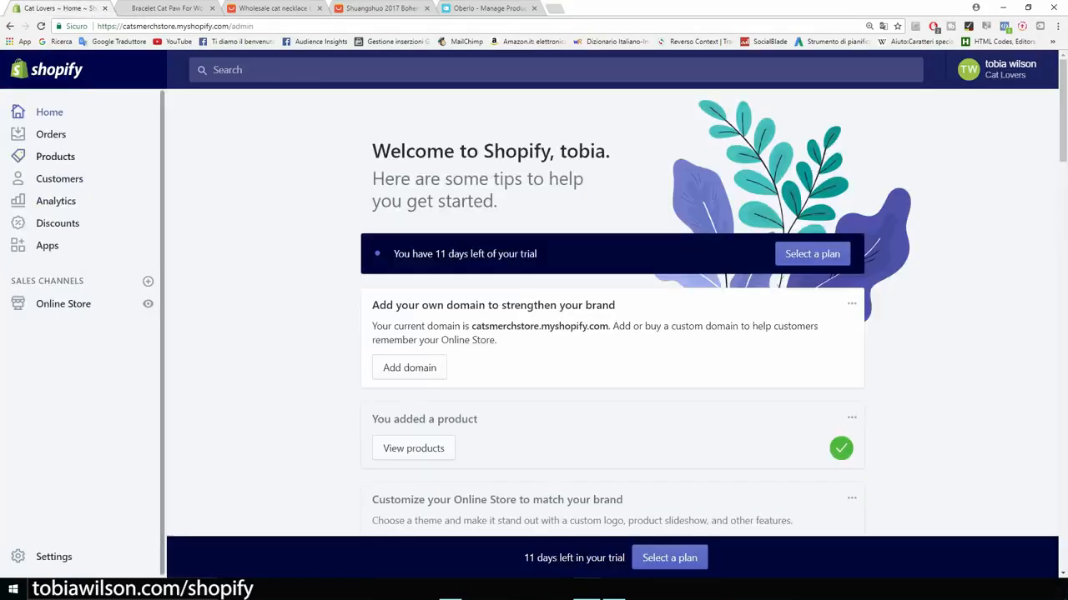
Step: Open the Cat Lover Necklace product and add an empty line at the description start
click(55, 156)
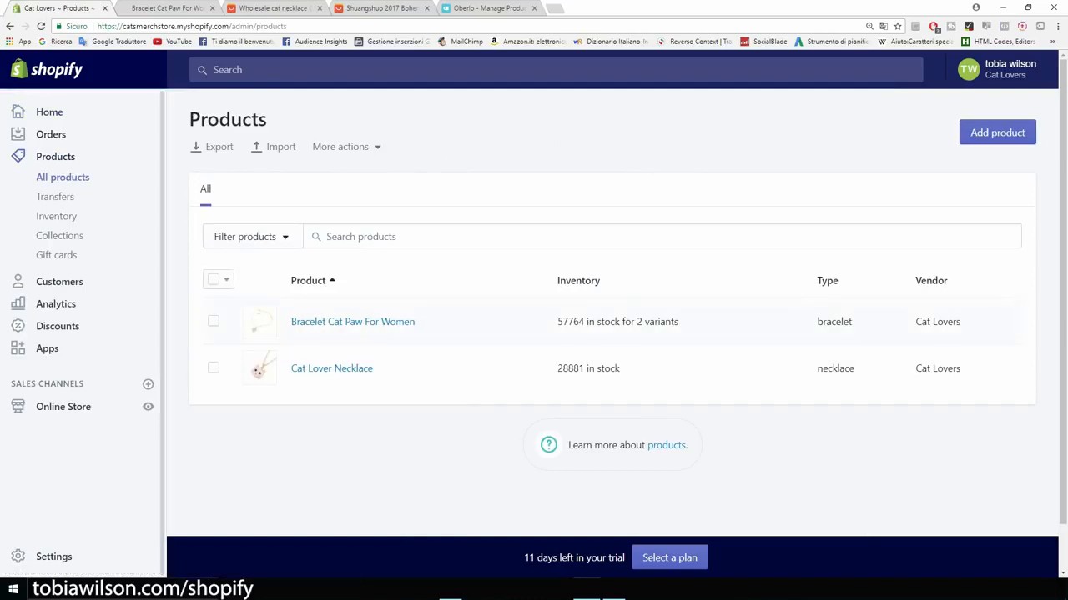
click(332, 368)
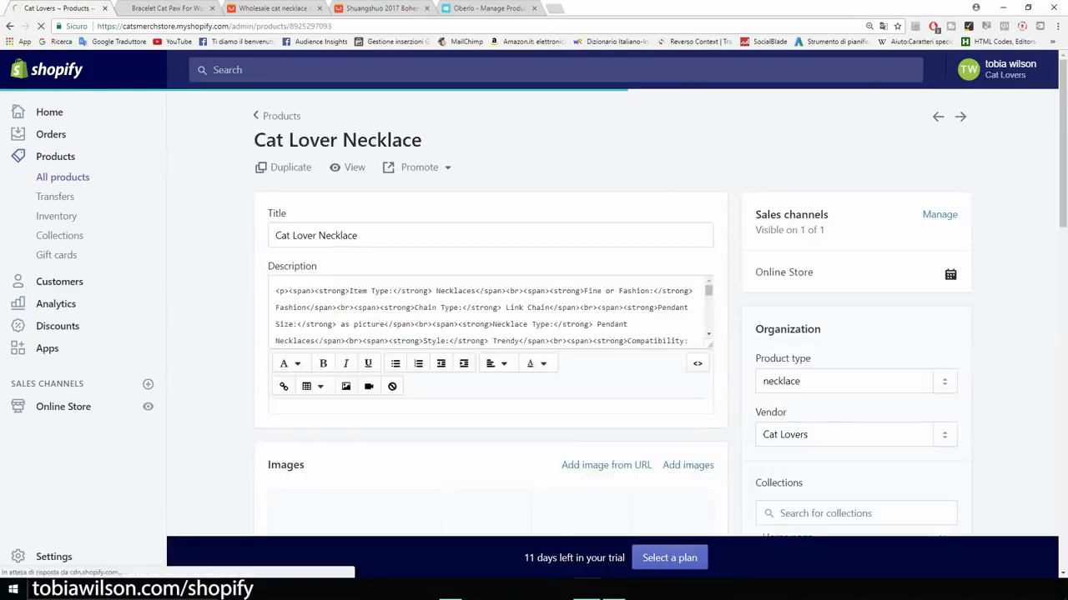
scroll(283, 300, down, 4)
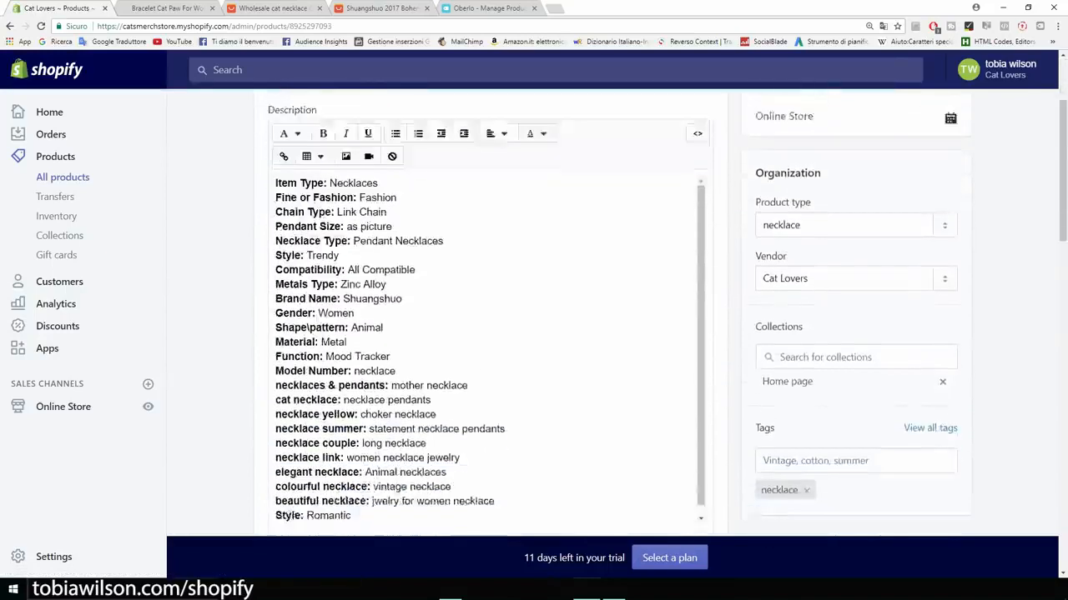
scroll(490, 308, up, 3)
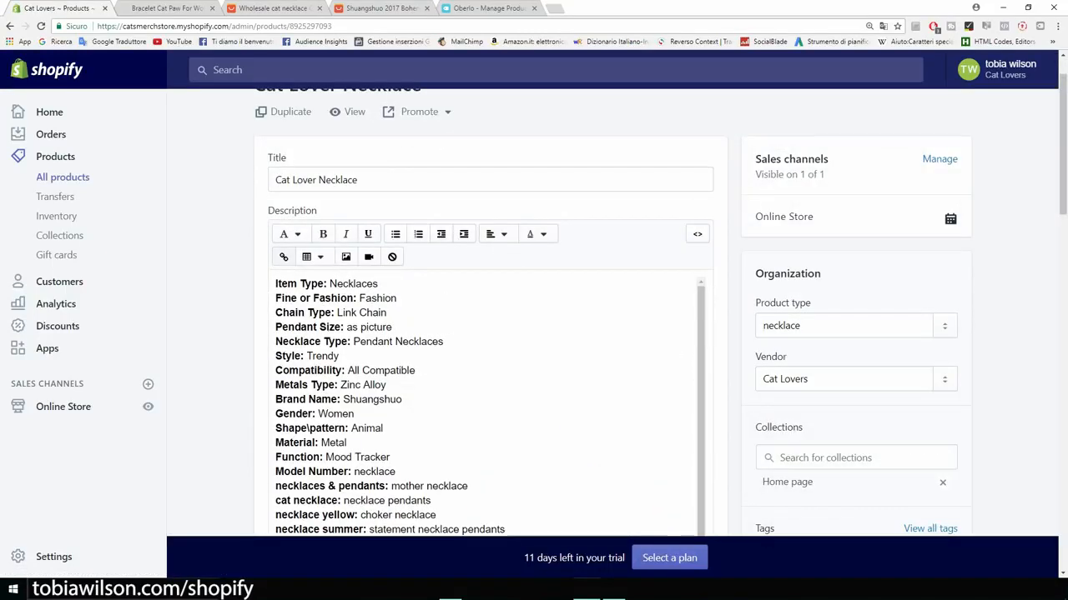
click(276, 285)
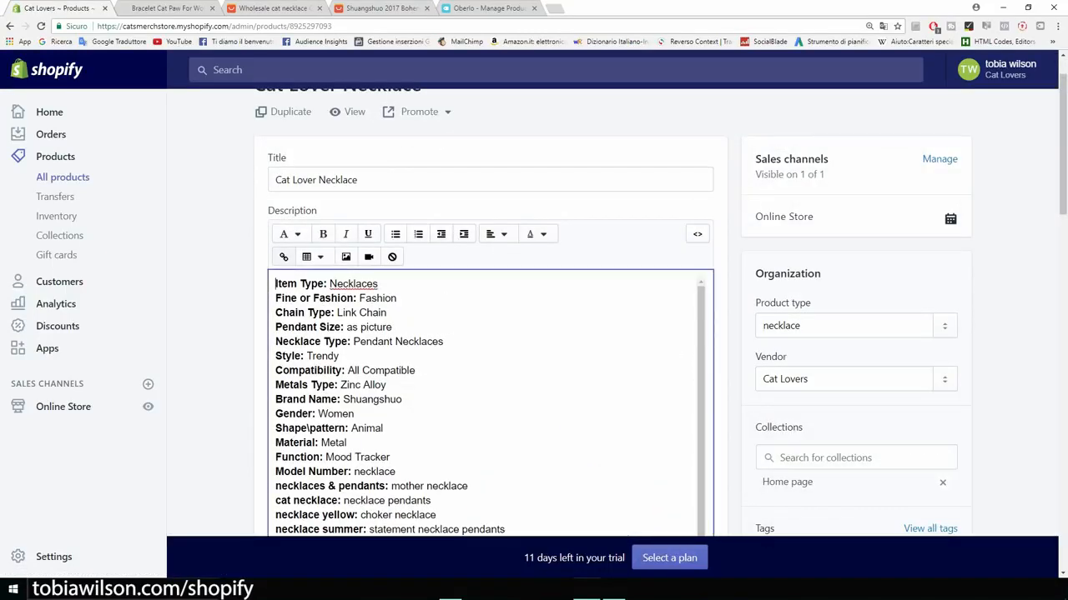
key(Return)
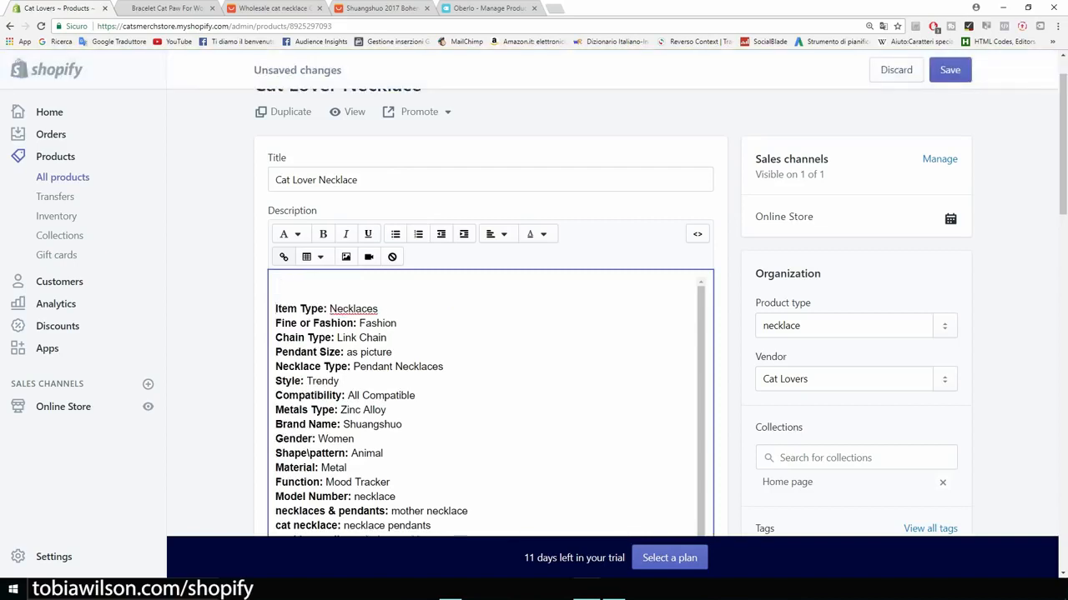
Step: Insert the Guaranteed SAFE Checkout badge there with alt text 'cat neckallace'
click(346, 257)
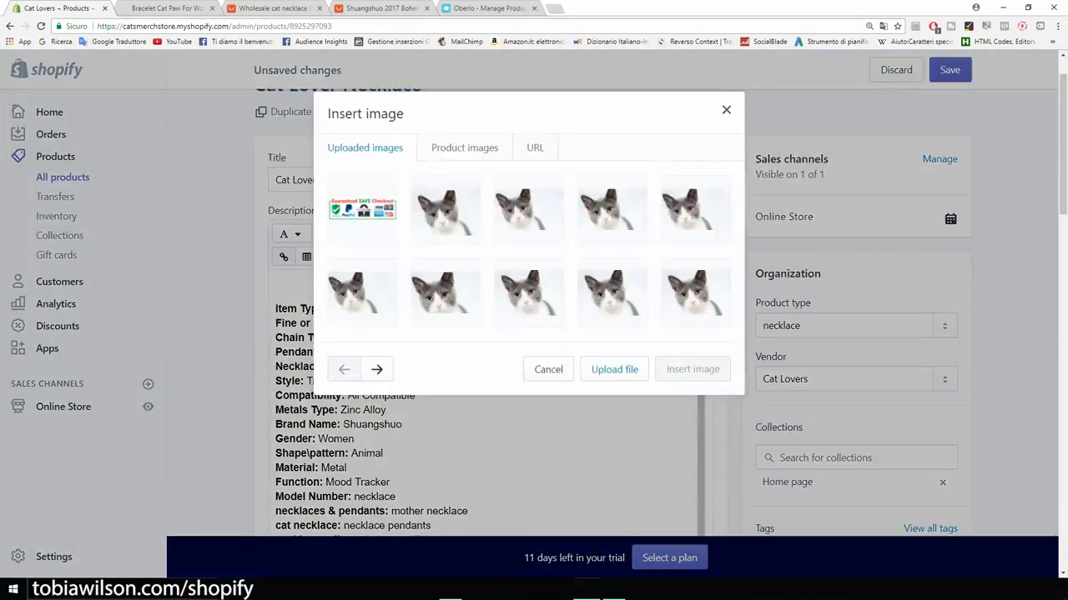
click(362, 210)
click(529, 395)
text(cat )
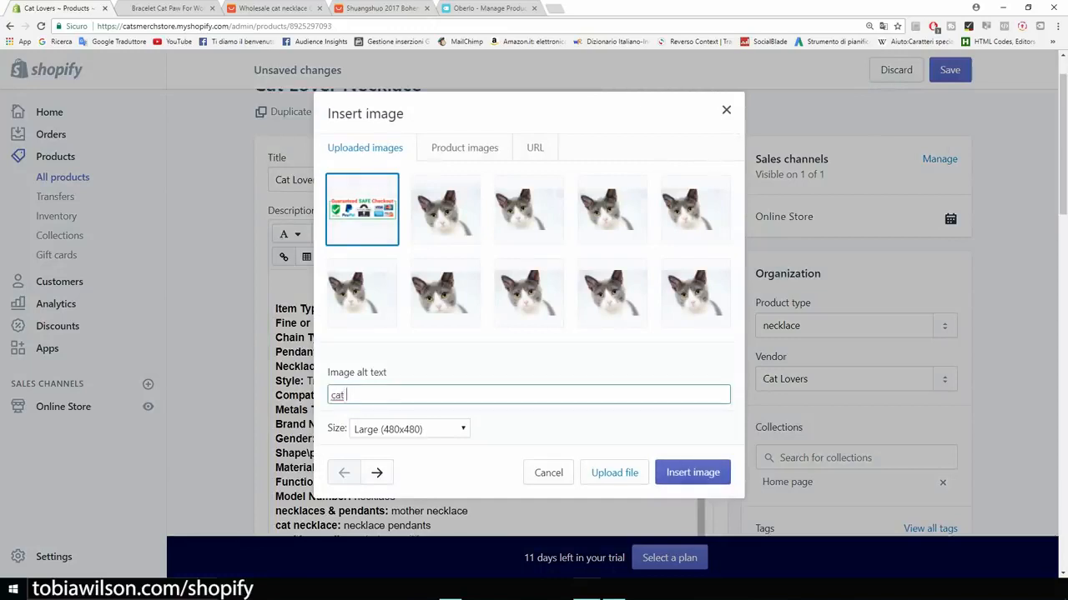
text(neckallace)
click(692, 472)
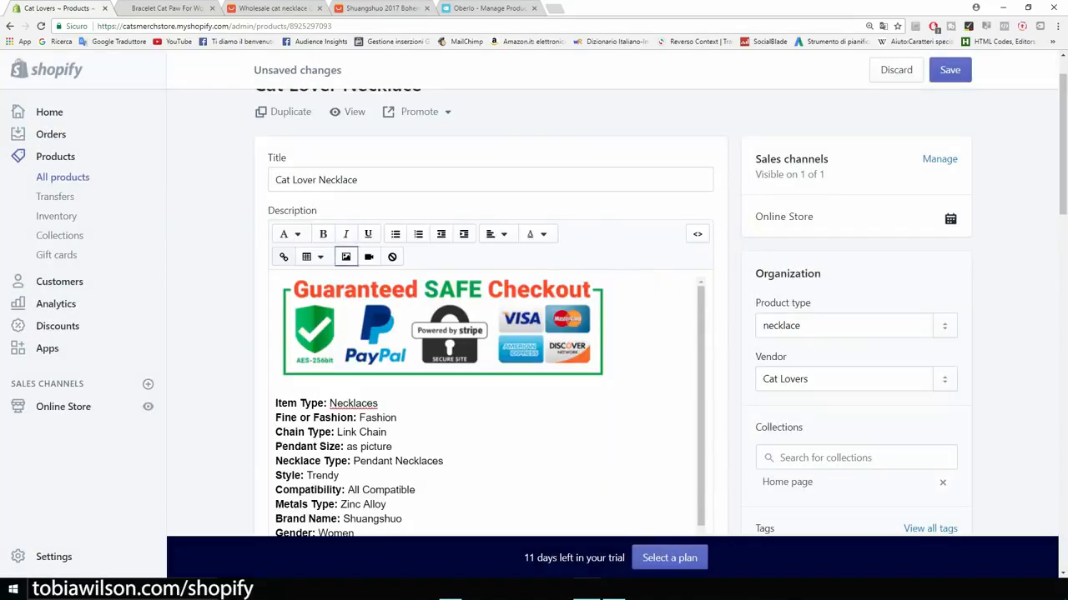
click(442, 326)
Step: Shrink the checkout badge to 200 × 63 and centre-align the whole description
drag(608, 381, 444, 332)
scroll(480, 438, down, 5)
scroll(480, 438, down, 3)
scroll(480, 417, up, 5)
drag(301, 297, 277, 77)
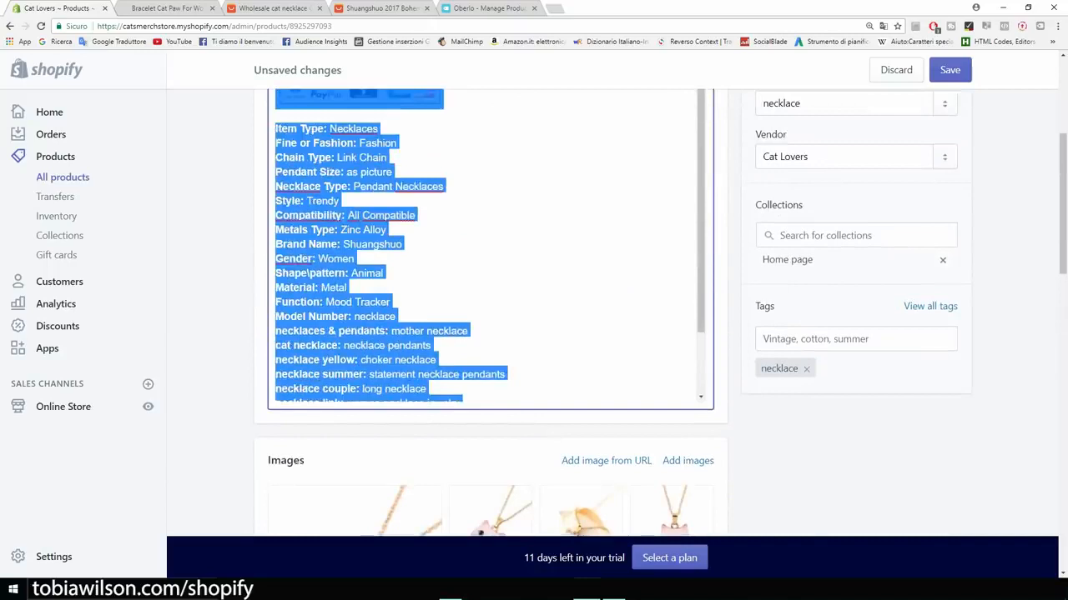
scroll(476, 250, up, 2)
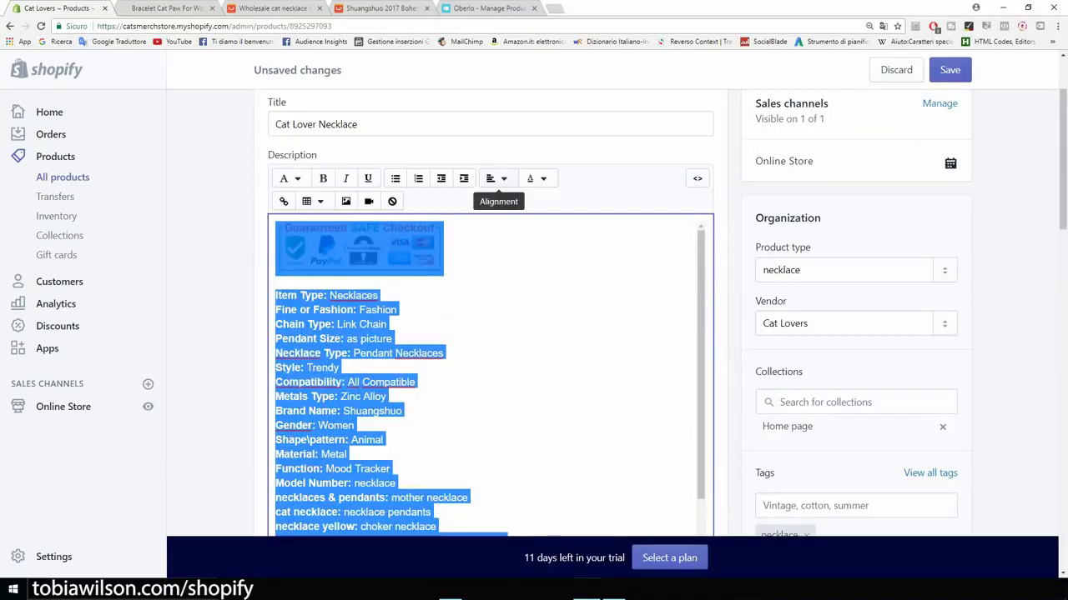
click(496, 178)
click(512, 238)
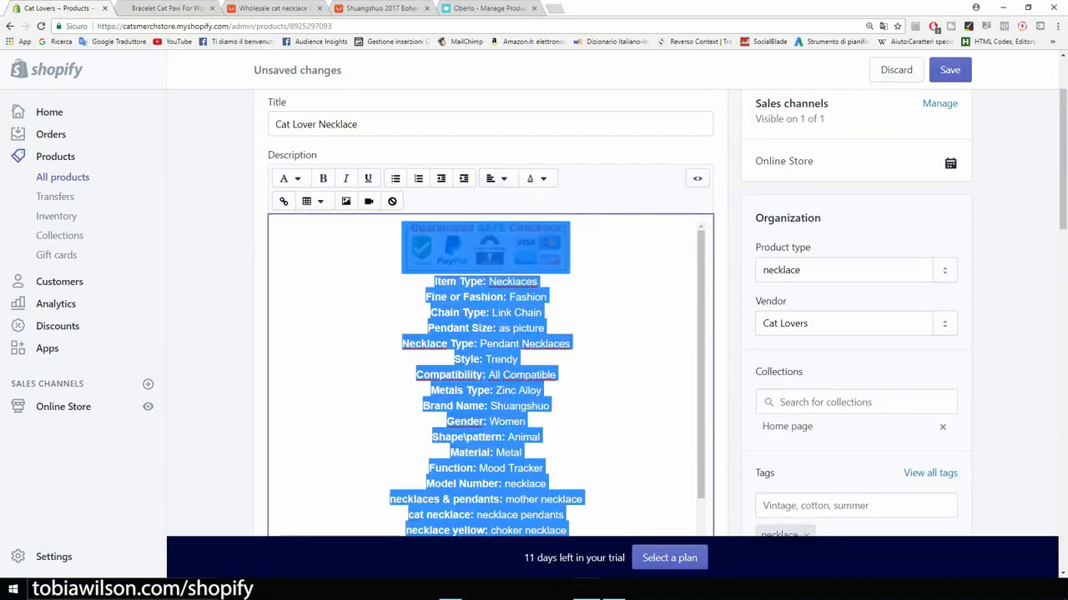
click(430, 313)
scroll(429, 312, down, 3)
scroll(490, 301, up, 5)
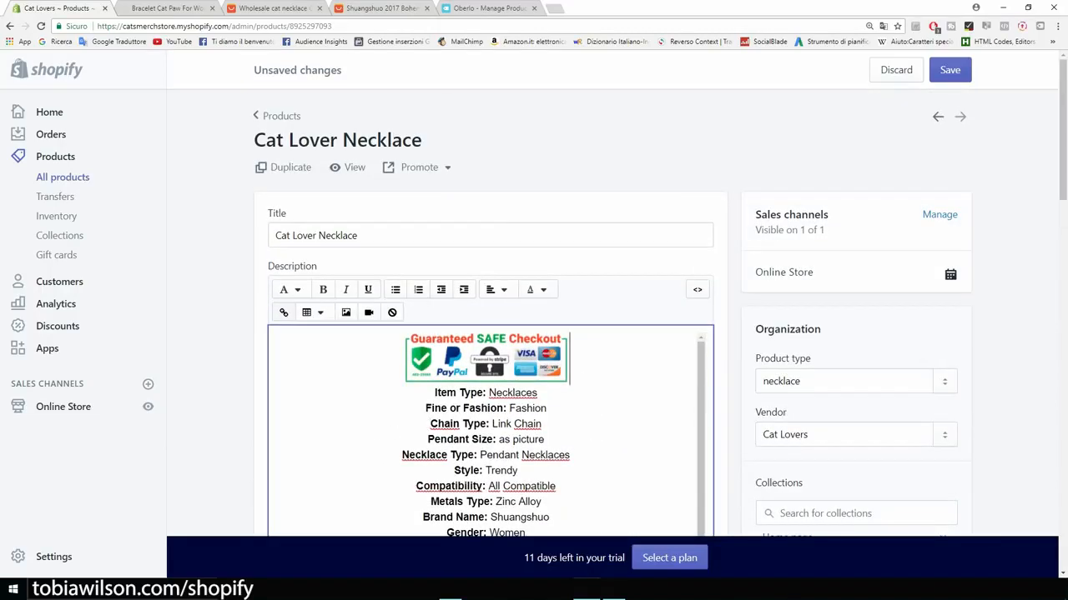
Step: Add a centred FREE SHIPPING line under the badge, save, and view the live storefront
key(Return)
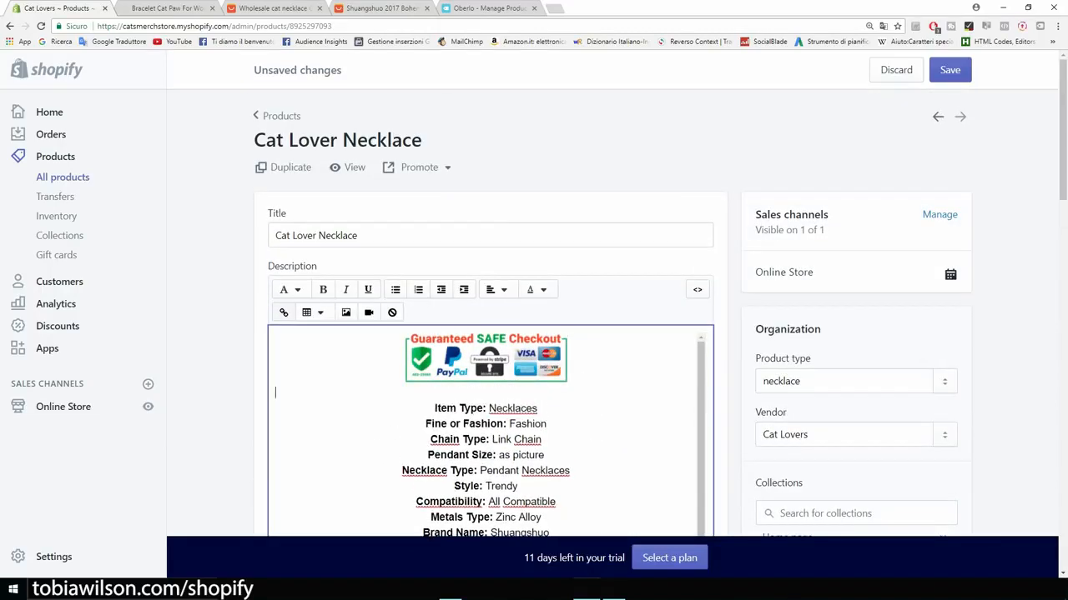
text(FREE SHIPPING)
drag(358, 392, 274, 392)
click(496, 289)
click(518, 350)
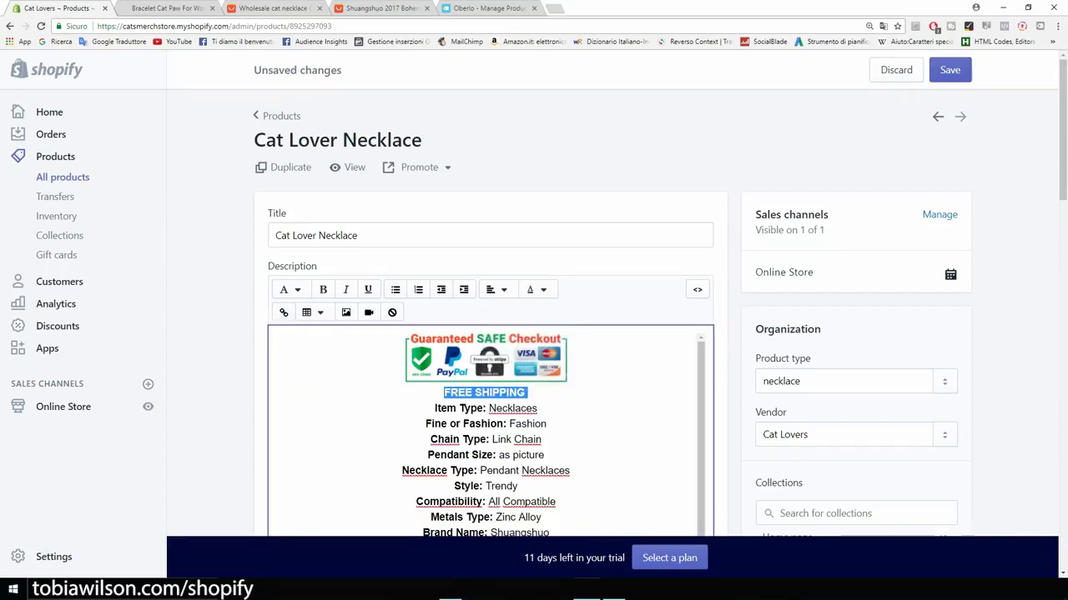
click(950, 69)
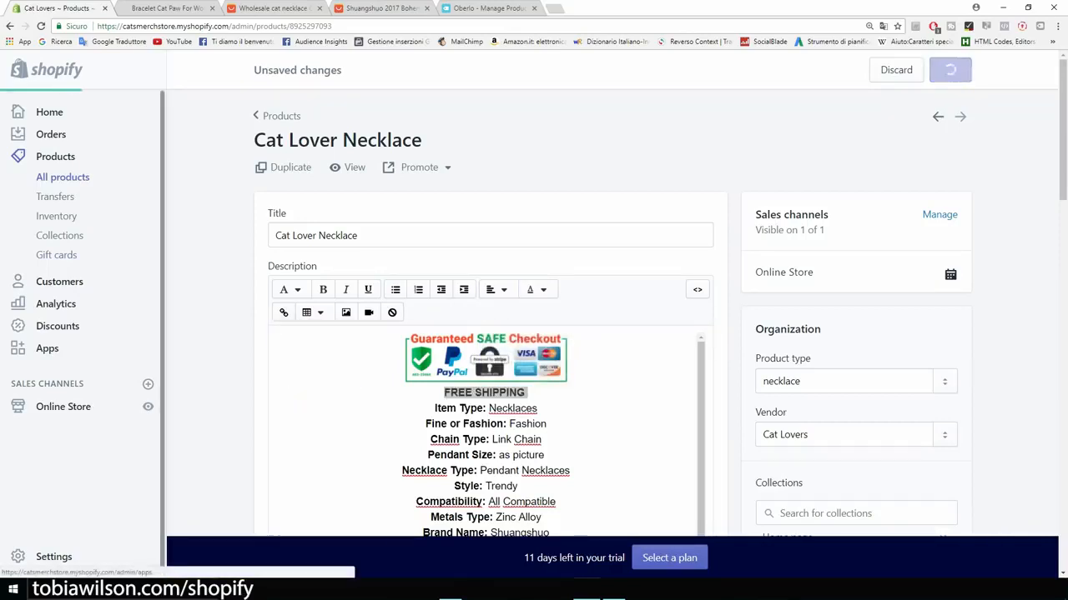
click(147, 406)
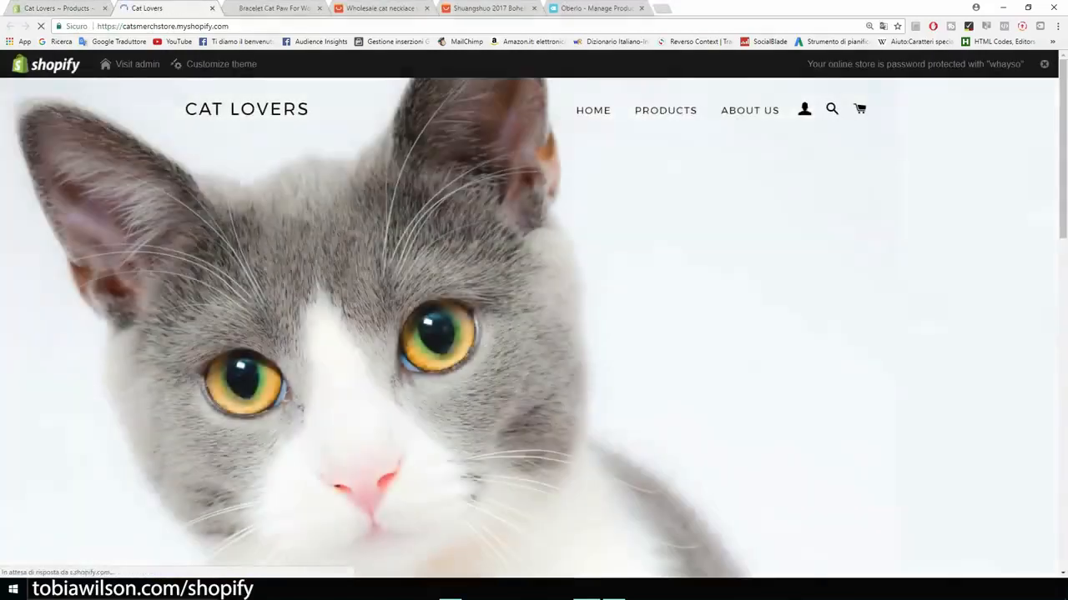
Step: Scroll through the storefront's Cat Lover Necklace page to check the badge and FREE SHIPPING line, then return to Products
click(665, 110)
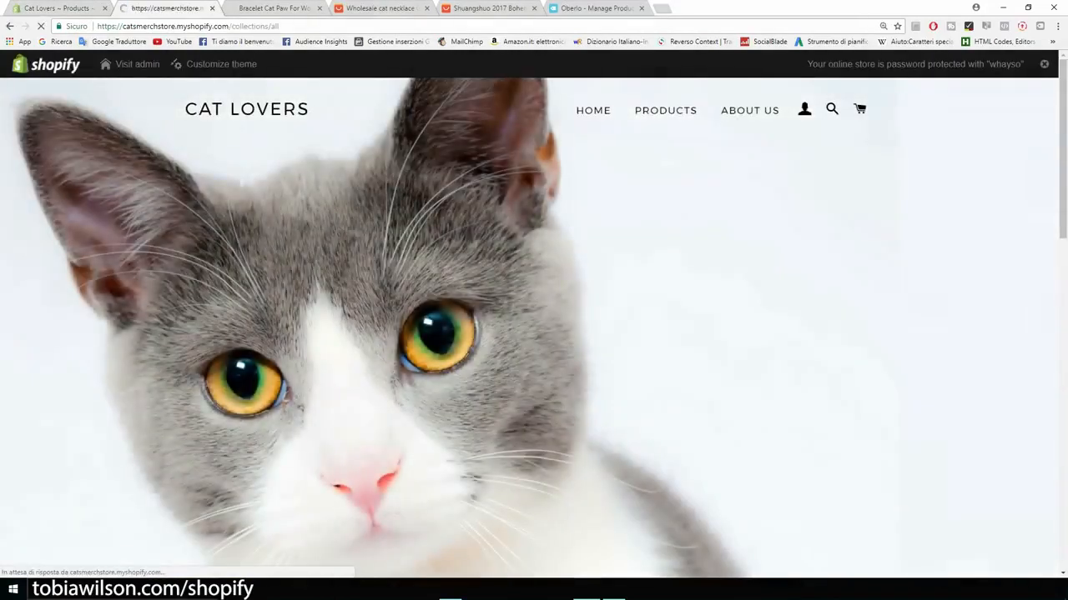
click(704, 415)
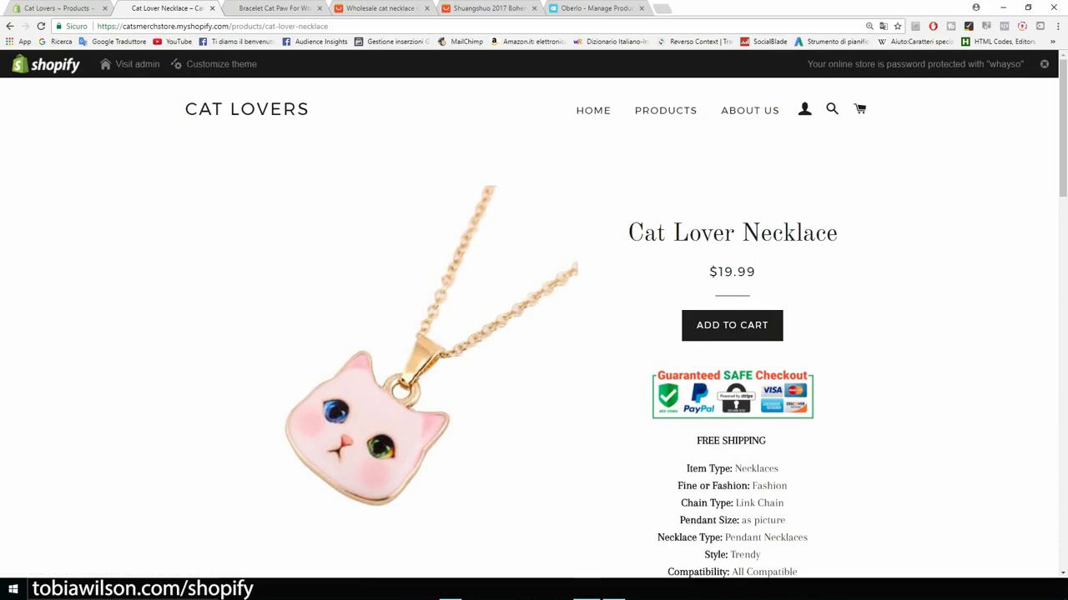
scroll(533, 334, down, 8)
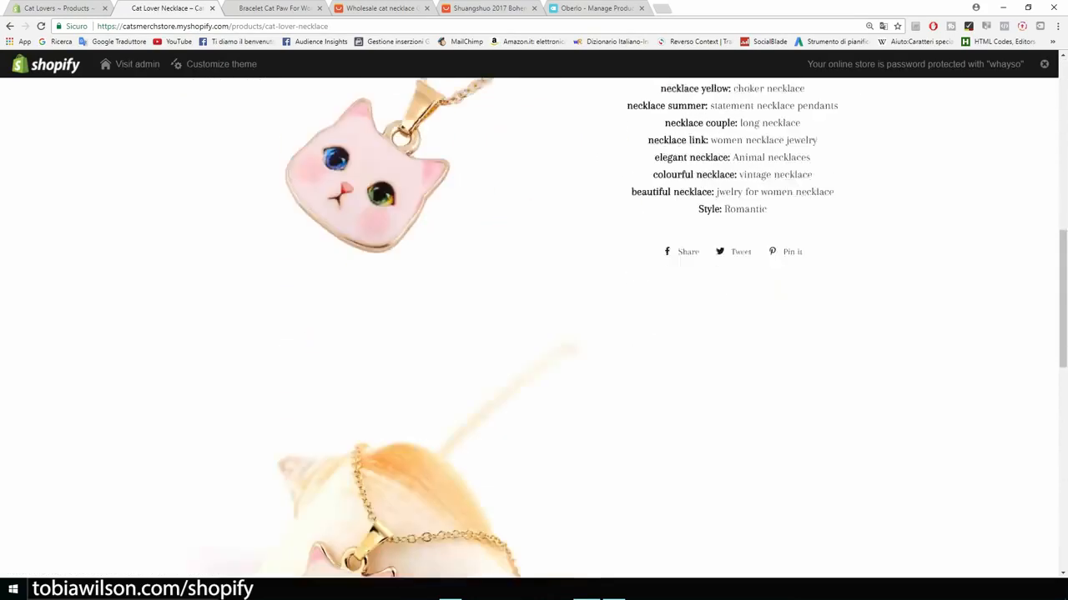
scroll(533, 333, down, 5)
scroll(534, 333, up, 6)
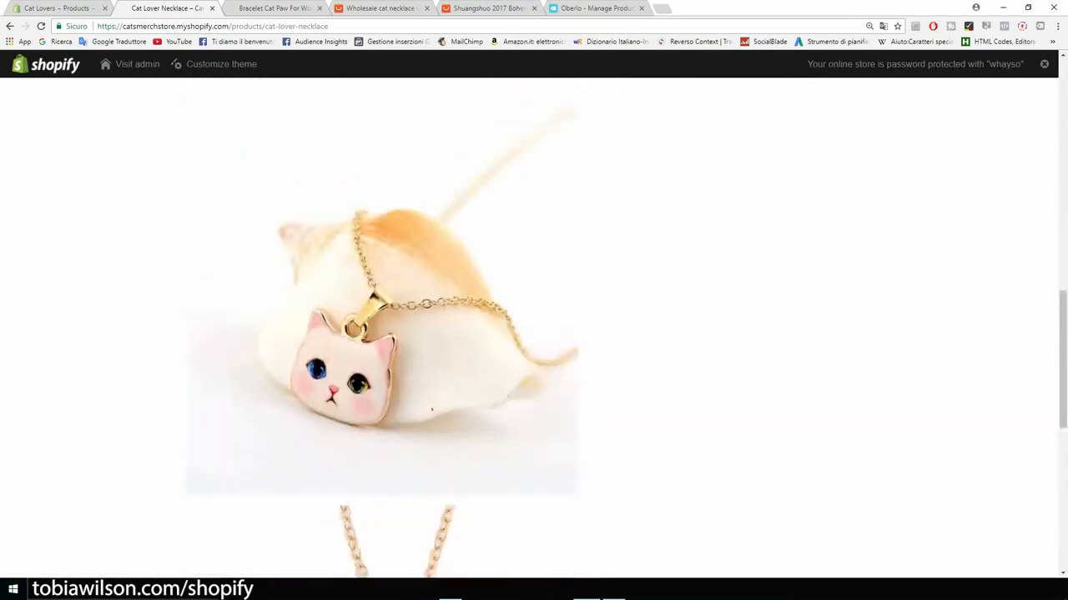
scroll(534, 334, up, 6)
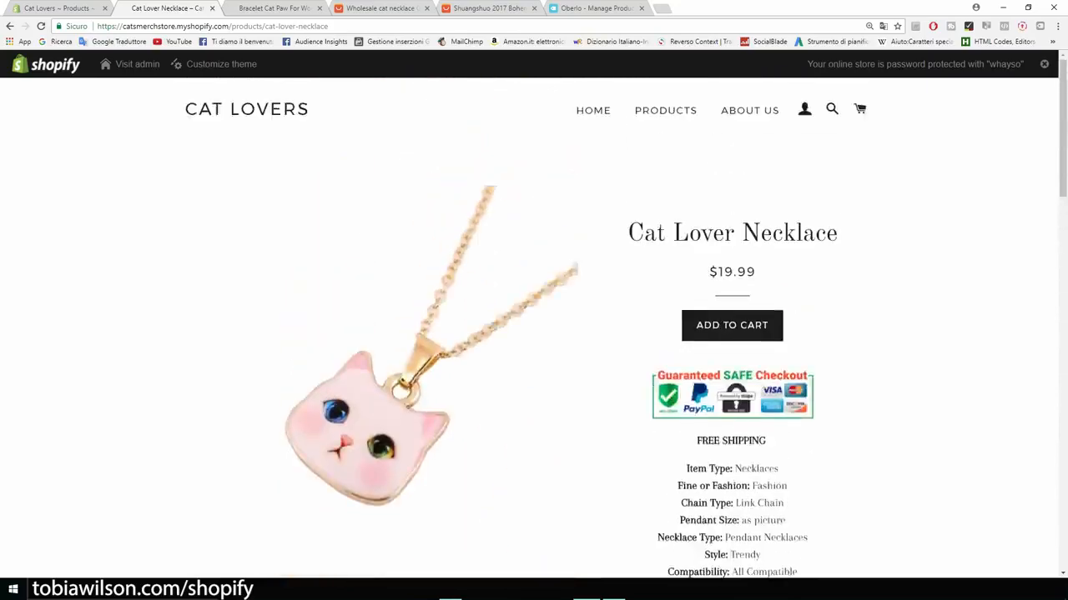
scroll(534, 334, down, 3)
scroll(534, 334, down, 3)
scroll(533, 333, up, 6)
scroll(534, 334, down, 9)
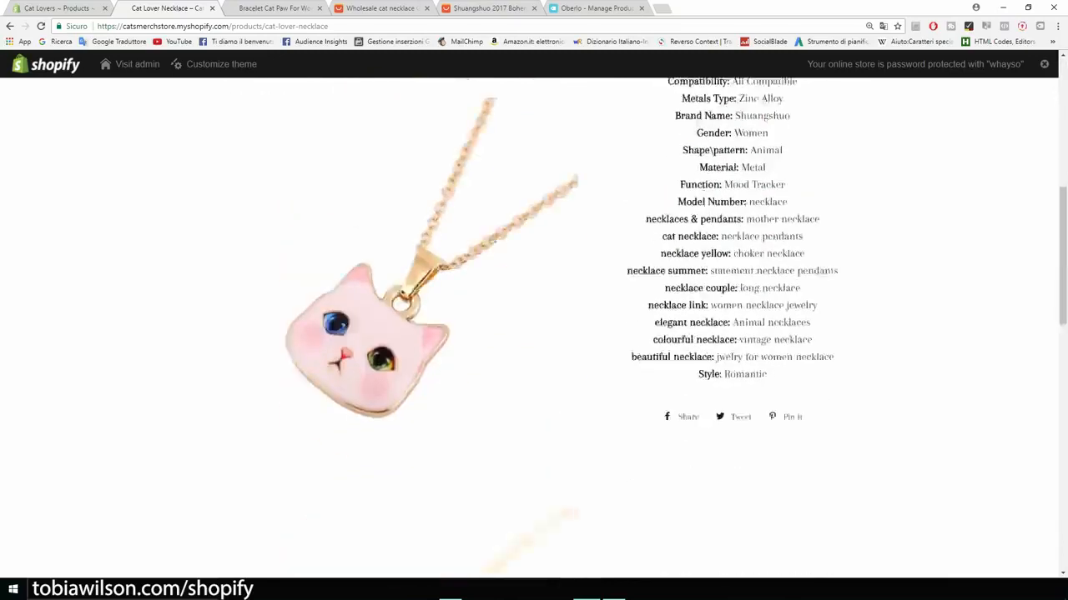
scroll(534, 333, down, 9)
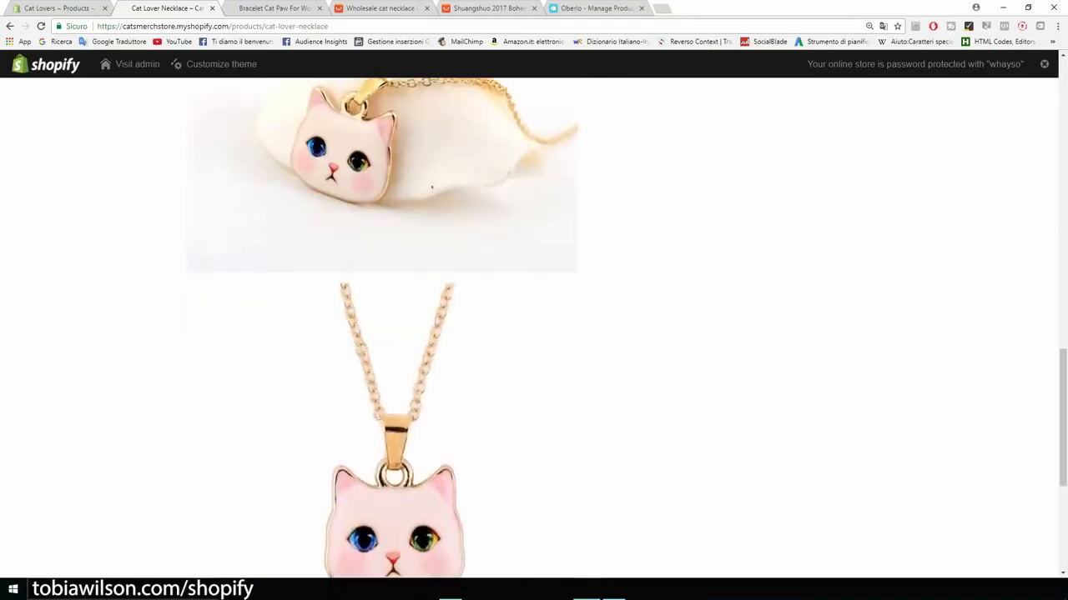
scroll(533, 334, up, 8)
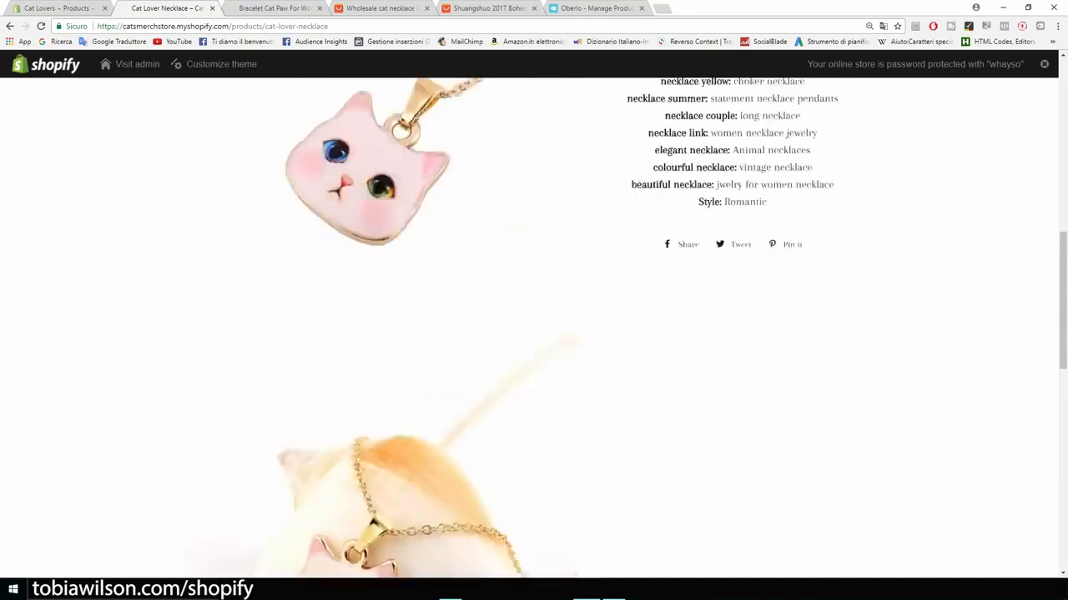
scroll(534, 333, up, 7)
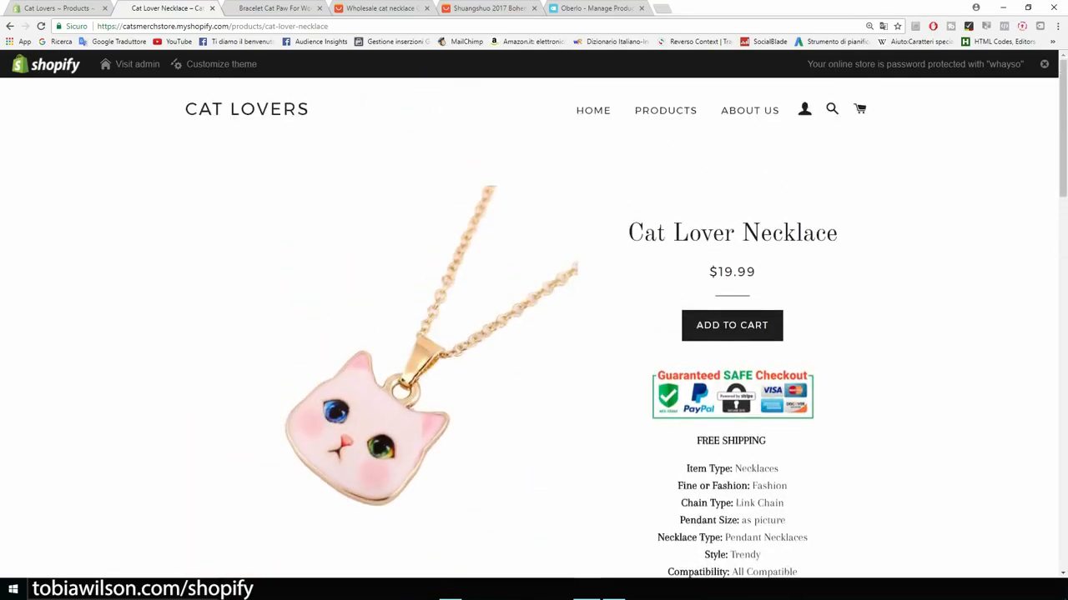
drag(837, 233, 642, 233)
click(666, 110)
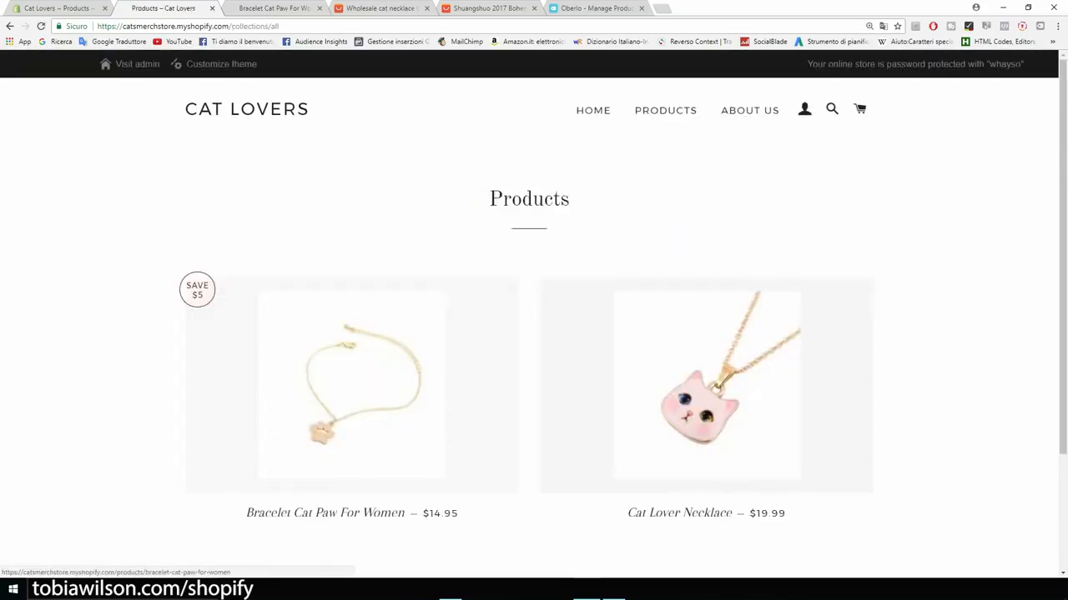
Step: View the Bracelet Cat Paw For Women page at $14.95, then return to the necklace's admin tab
click(351, 392)
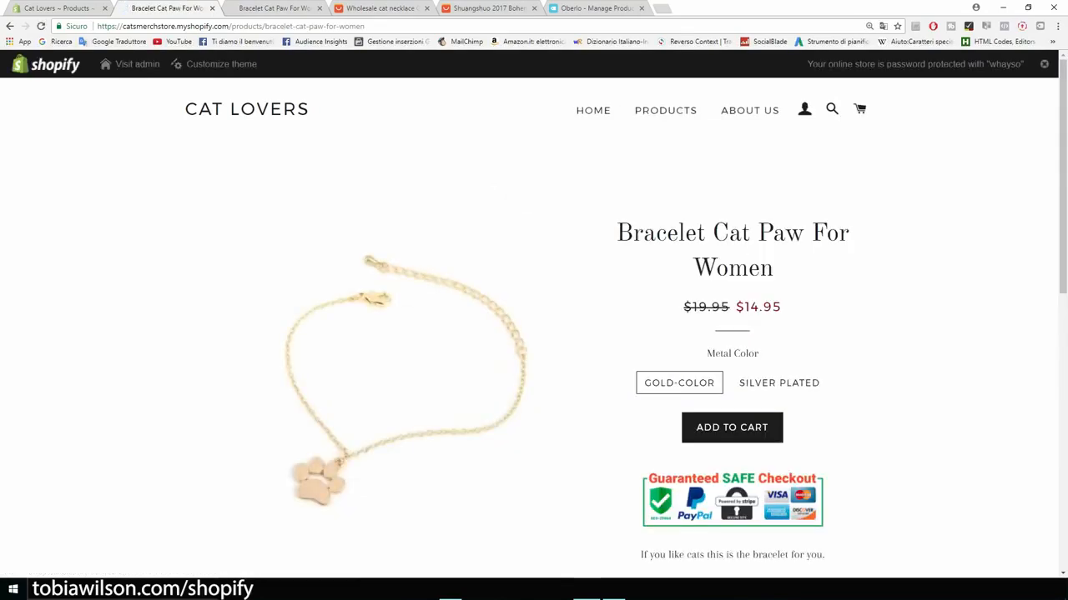
scroll(534, 334, down, 3)
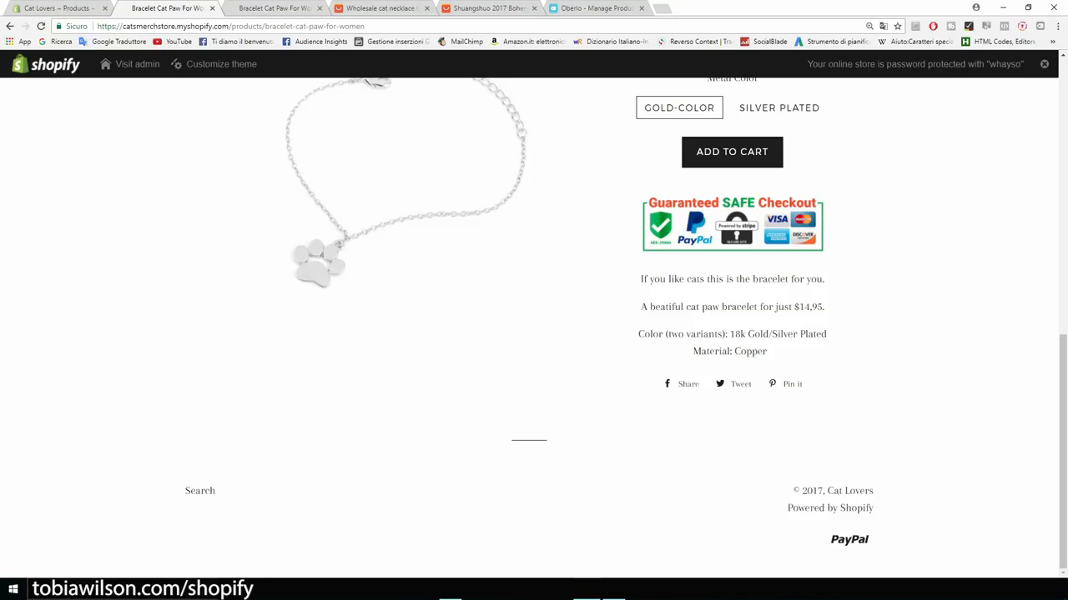
scroll(534, 326, up, 4)
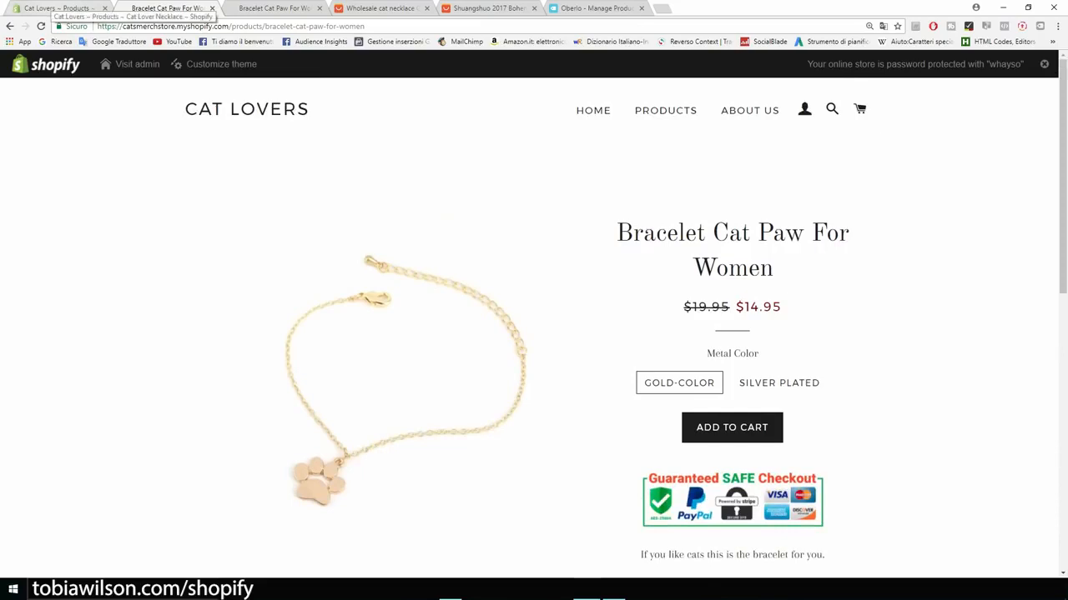
click(54, 7)
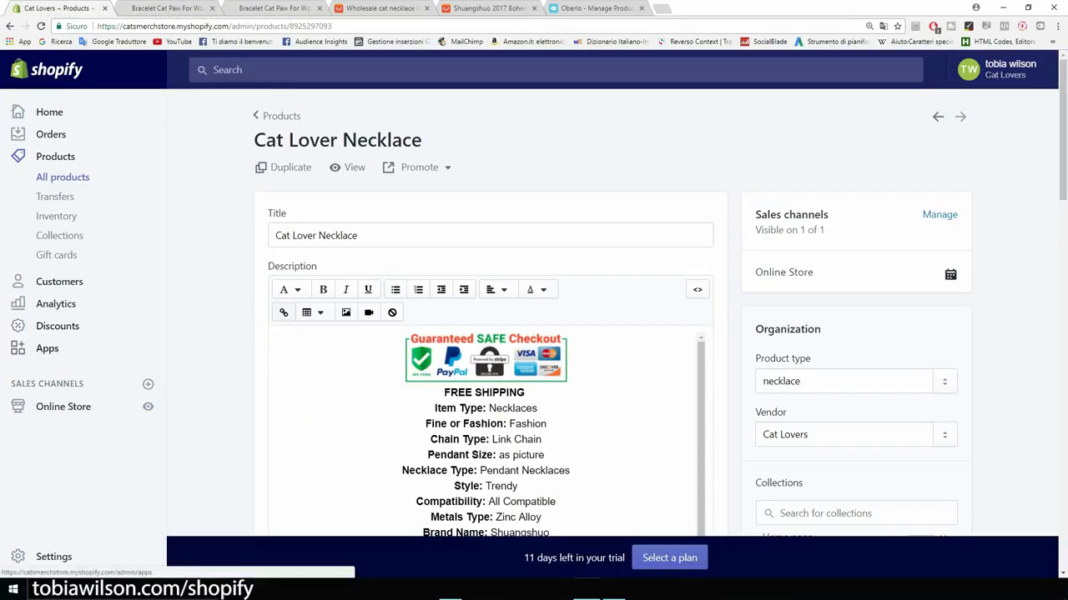
Step: Launch the installed Personalized Recommendations app from the store's Apps list
click(17, 347)
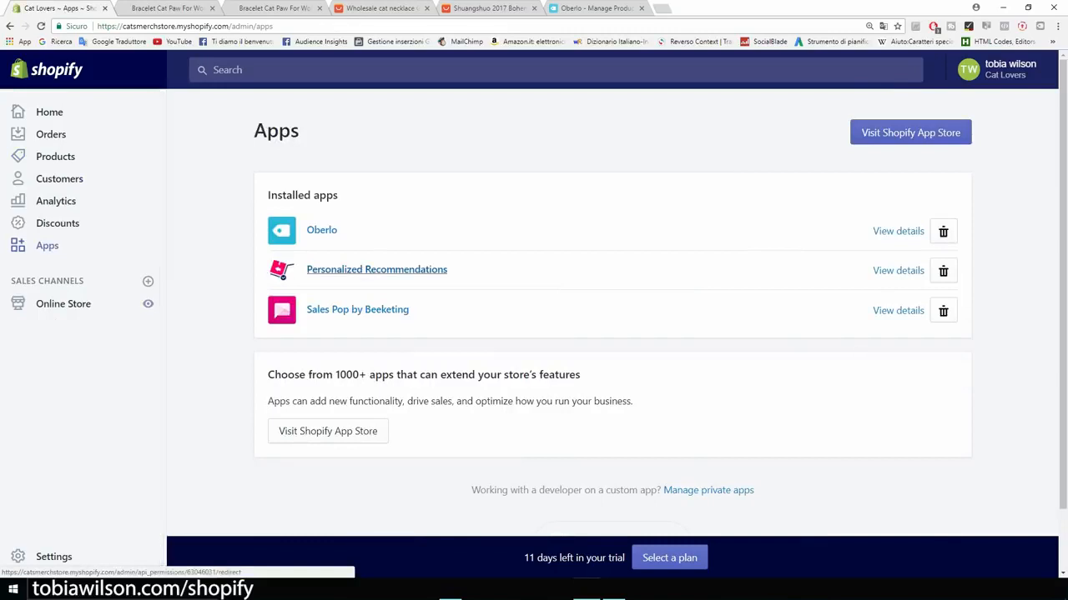
click(376, 269)
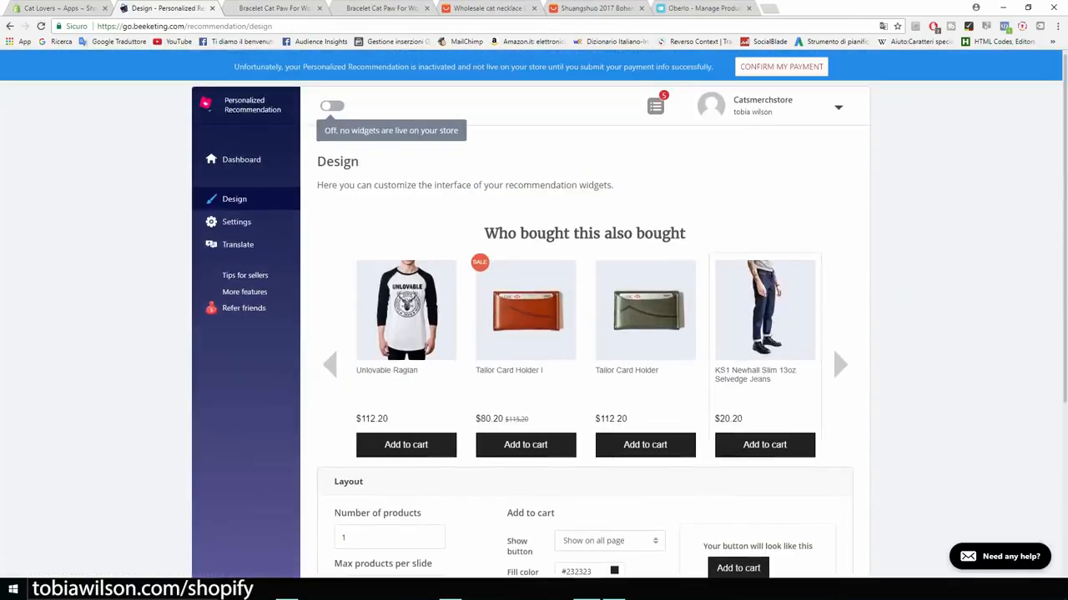
Step: Expand the widget Layout settings and check the Add to cart button options (1 product, 1 per slide)
scroll(534, 333, down, 3)
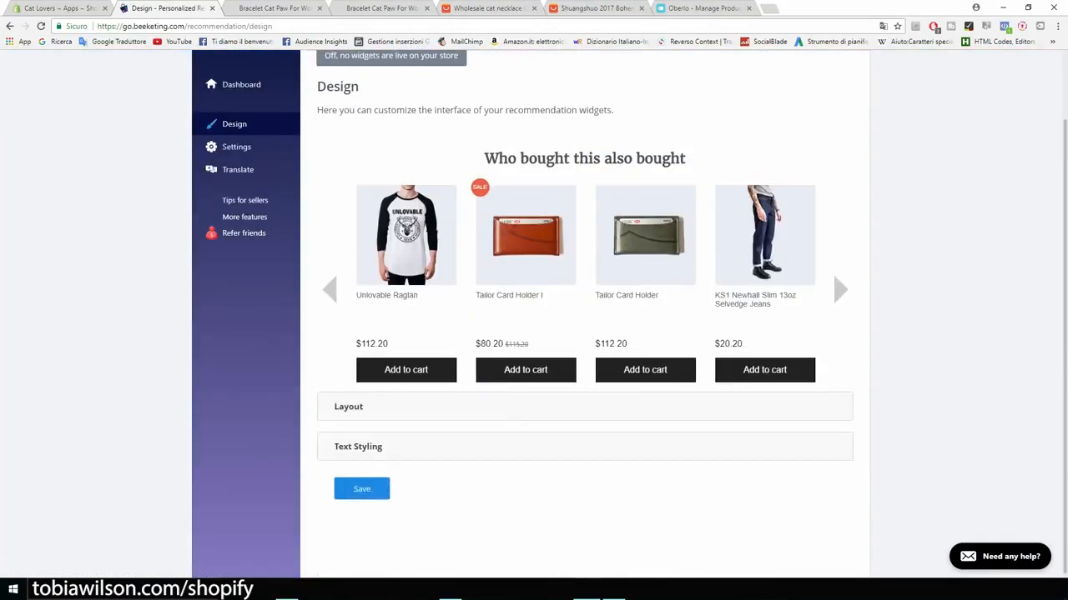
scroll(533, 334, up, 1)
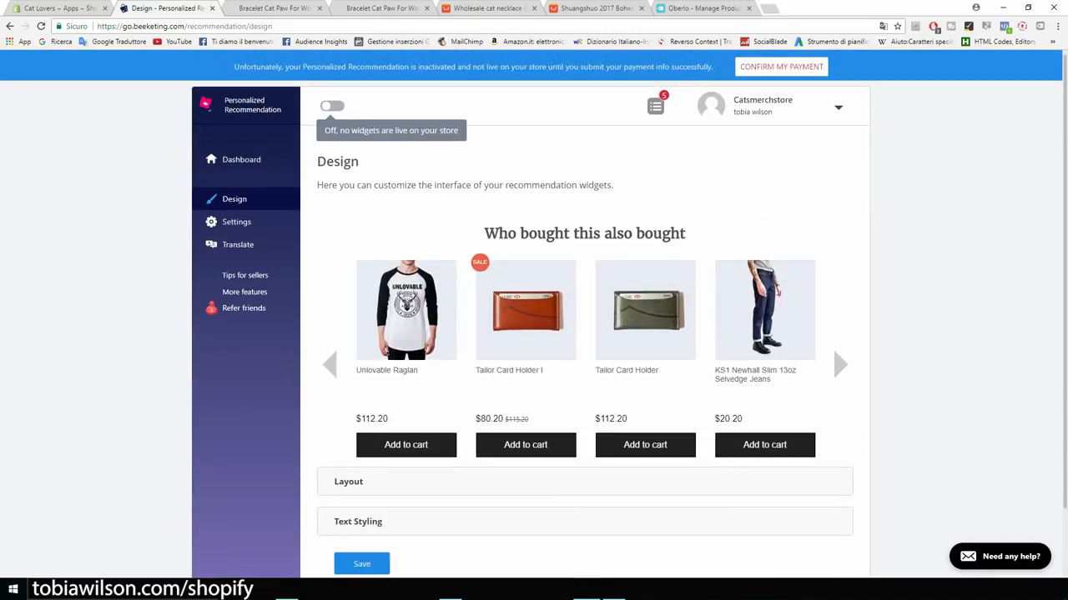
scroll(533, 334, down, 1)
click(348, 407)
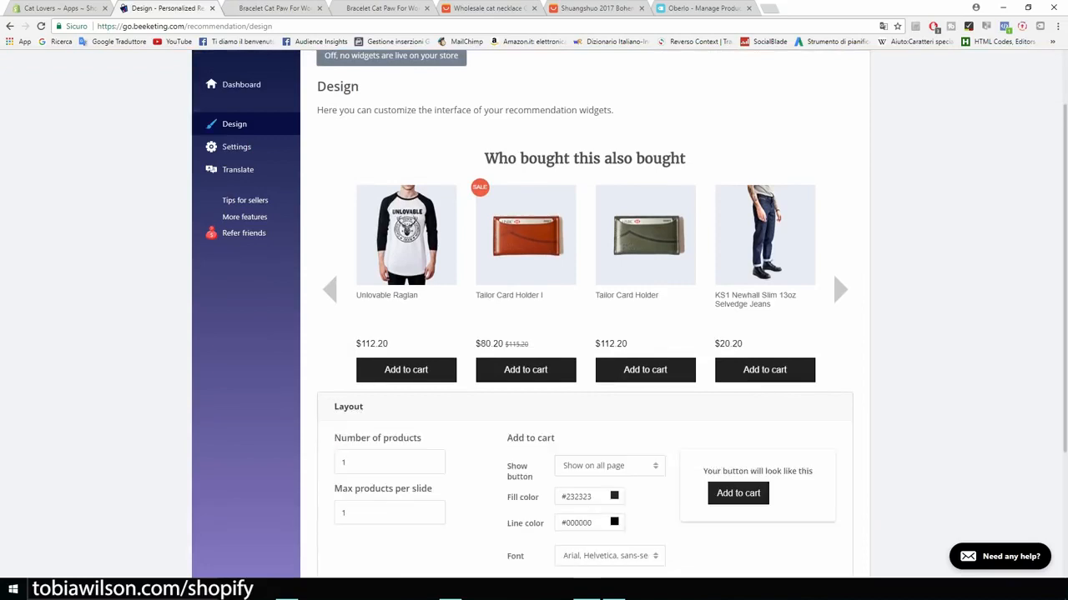
click(609, 467)
scroll(610, 466, down, 3)
scroll(610, 323, up, 4)
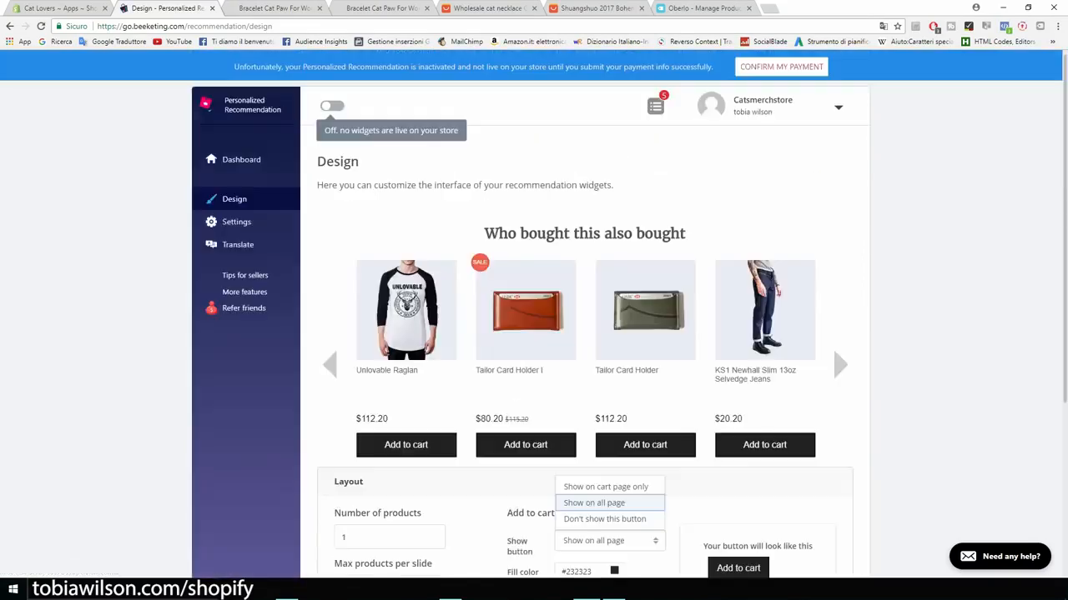
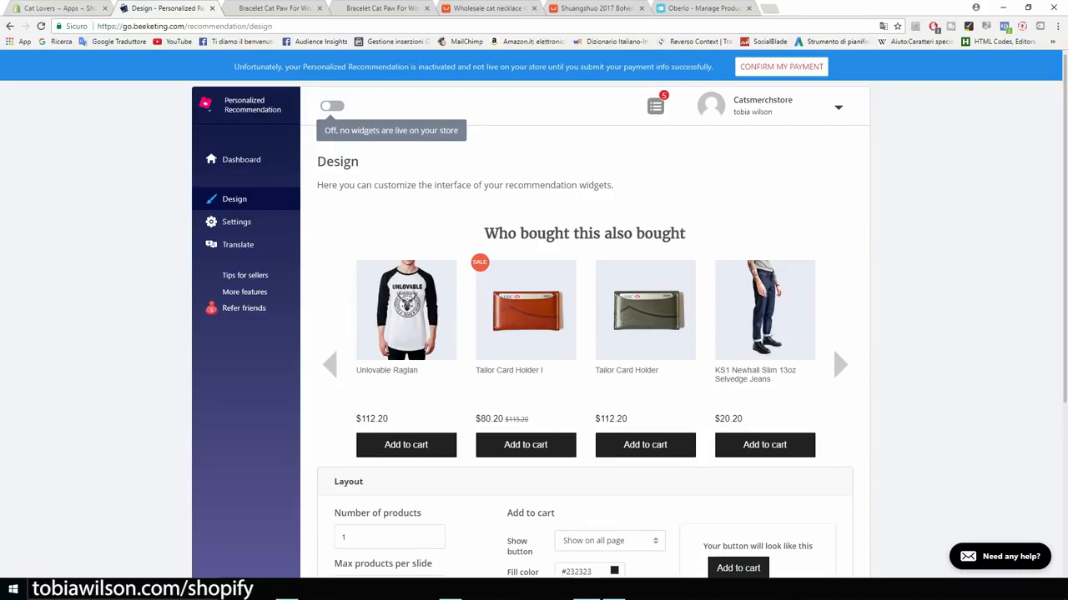
Step: Go back to the Cat Lovers ~ Apps admin tab listing Oberlo, Personalized Recommendations and Sales Pop
click(59, 8)
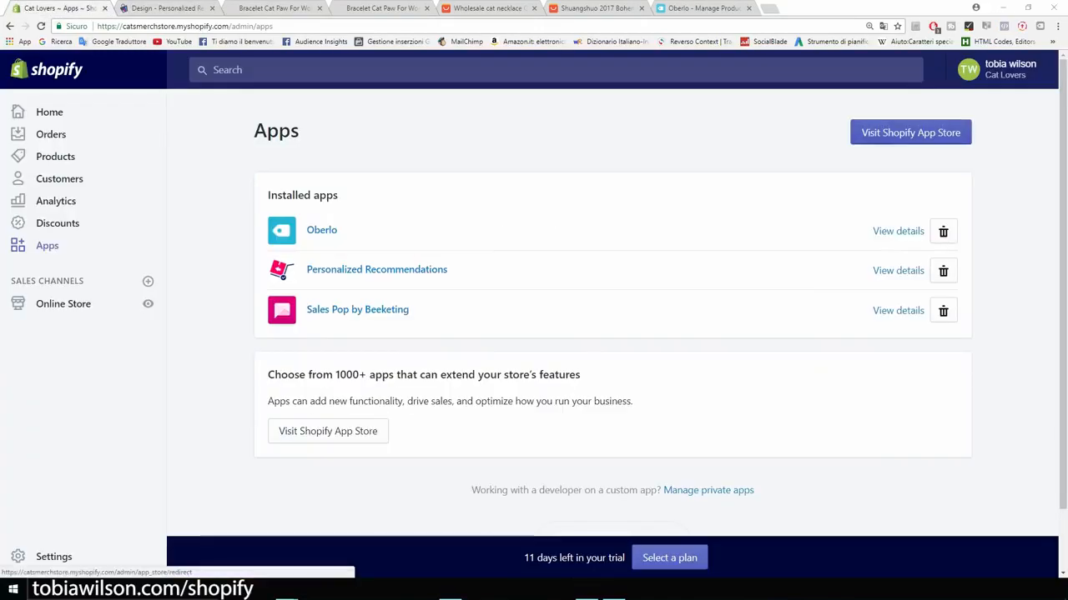
Step: Search the Shopify App Store for 'product up' and open the Product Upsell listing
click(910, 133)
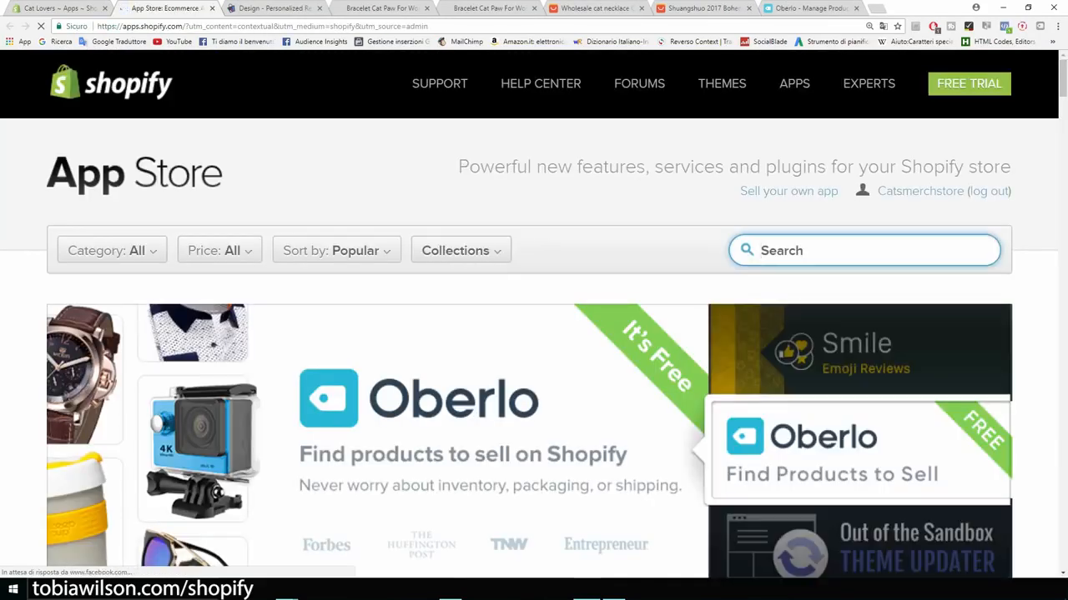
text(product up)
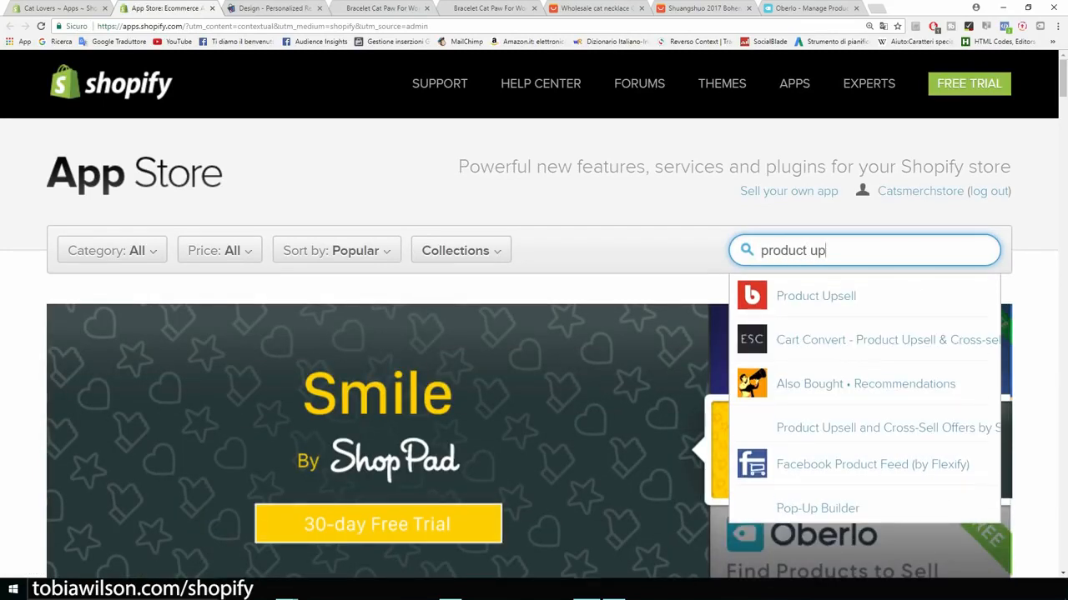
key(Down)
key(Down)
key(Up)
key(Return)
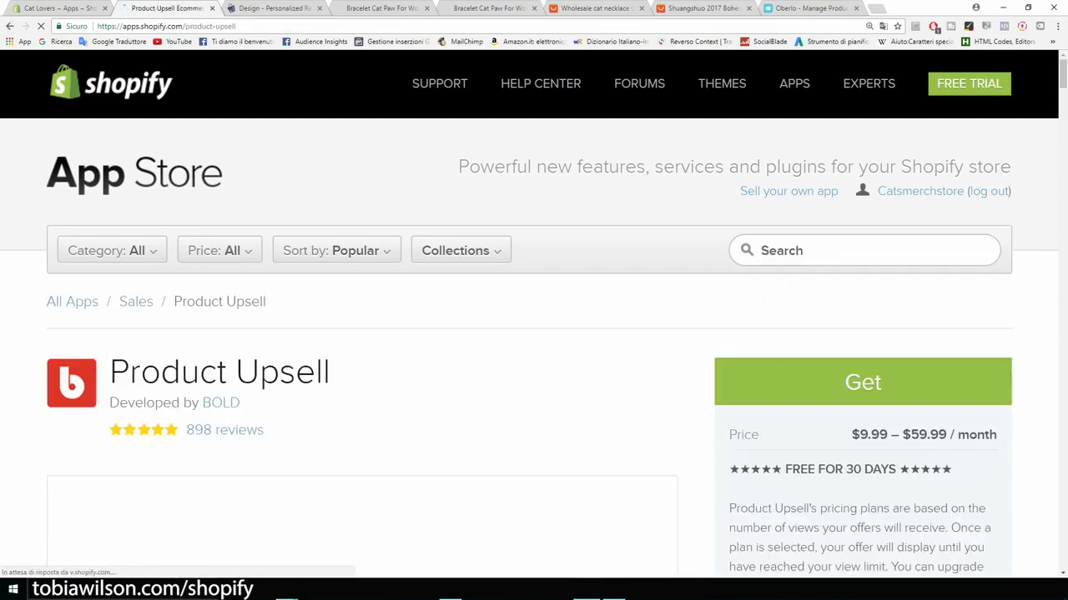
Step: Watch the Product Upsell demo video full screen from 1:13, pausing on the upsell popup
scroll(534, 350, down, 3)
scroll(363, 400, down, 1)
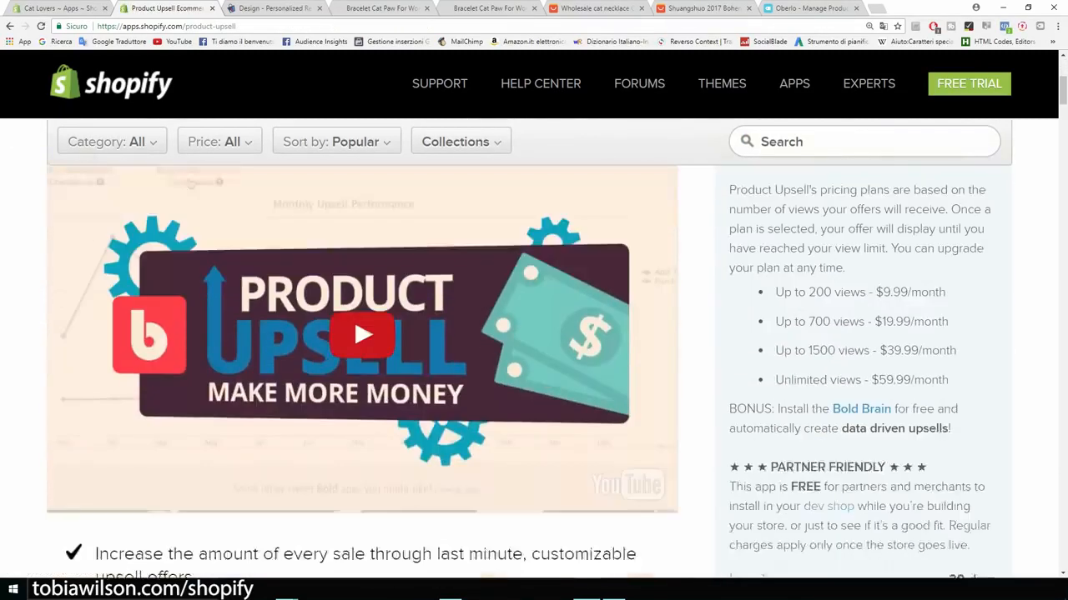
click(363, 375)
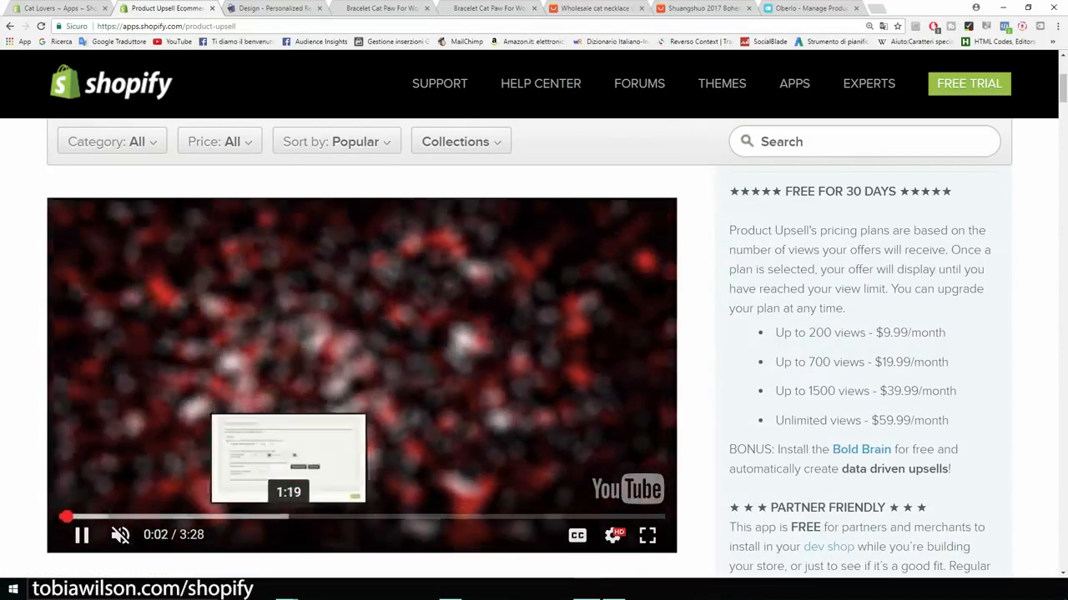
click(273, 517)
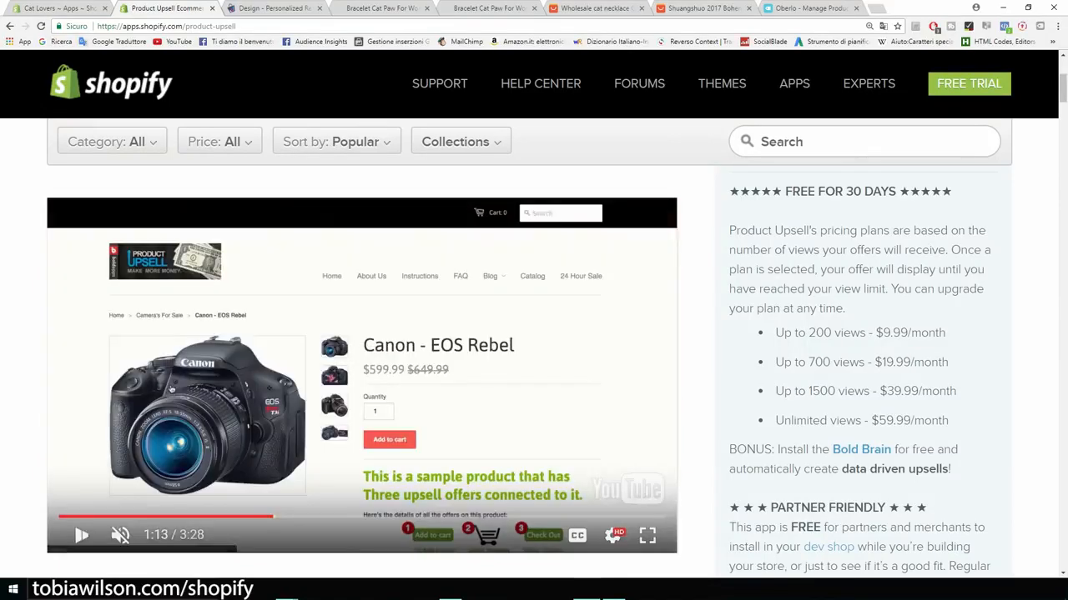
click(647, 535)
click(588, 406)
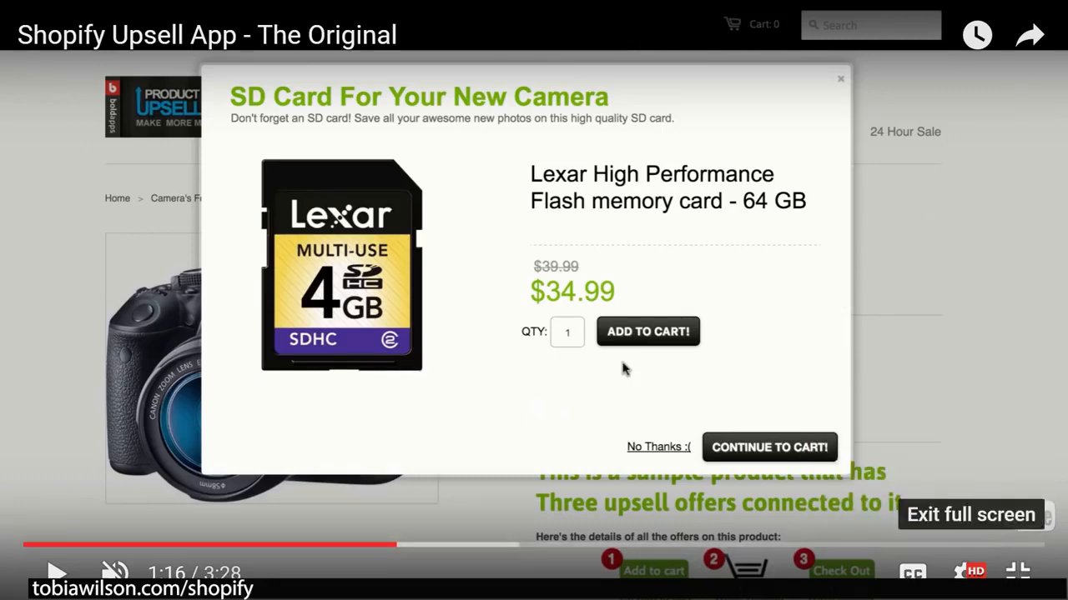
key(Escape)
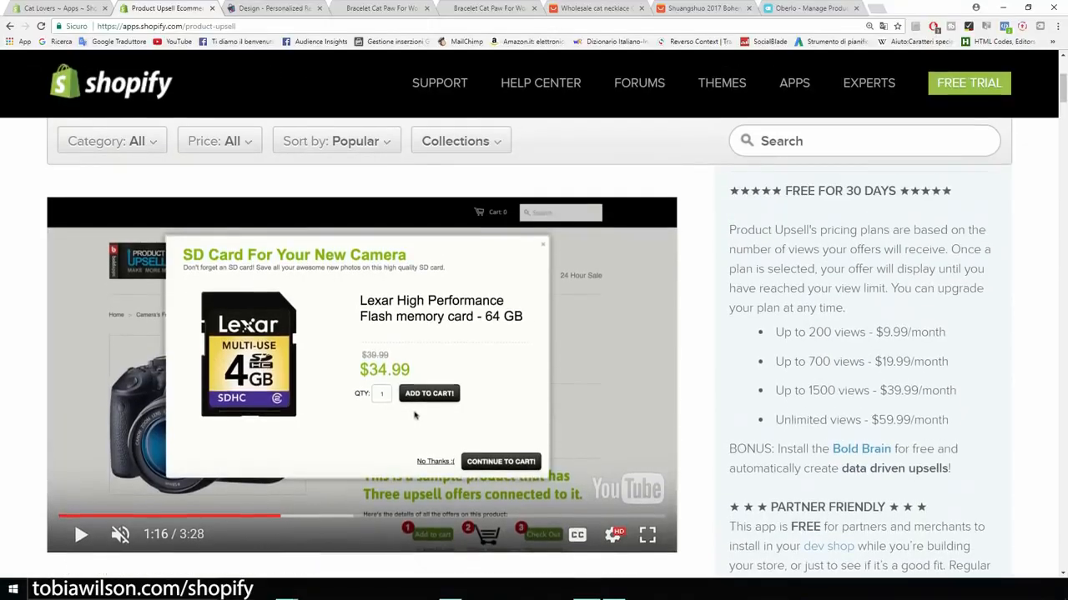
Step: Review the $9.99–$59.99/month pricing plans, highlighting the Up to 200 views tier
drag(775, 332, 865, 332)
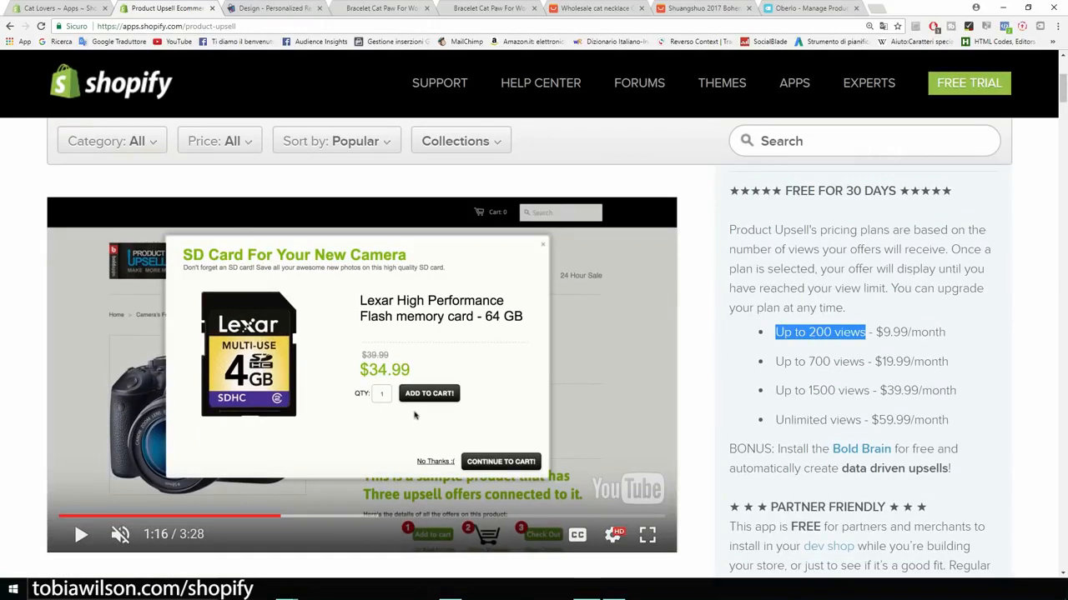
click(866, 334)
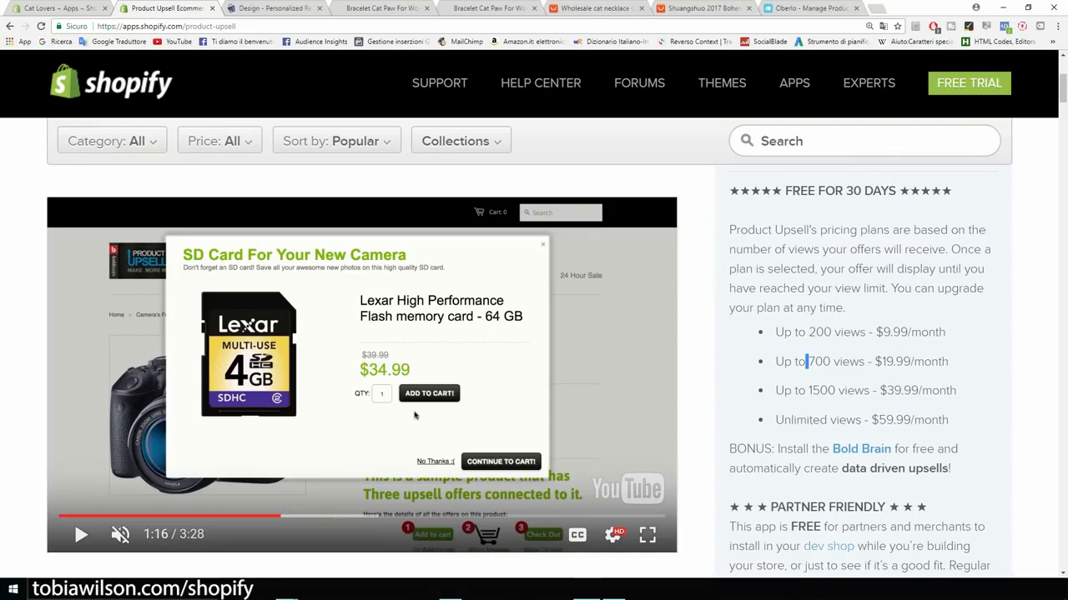
scroll(534, 350, up, 3)
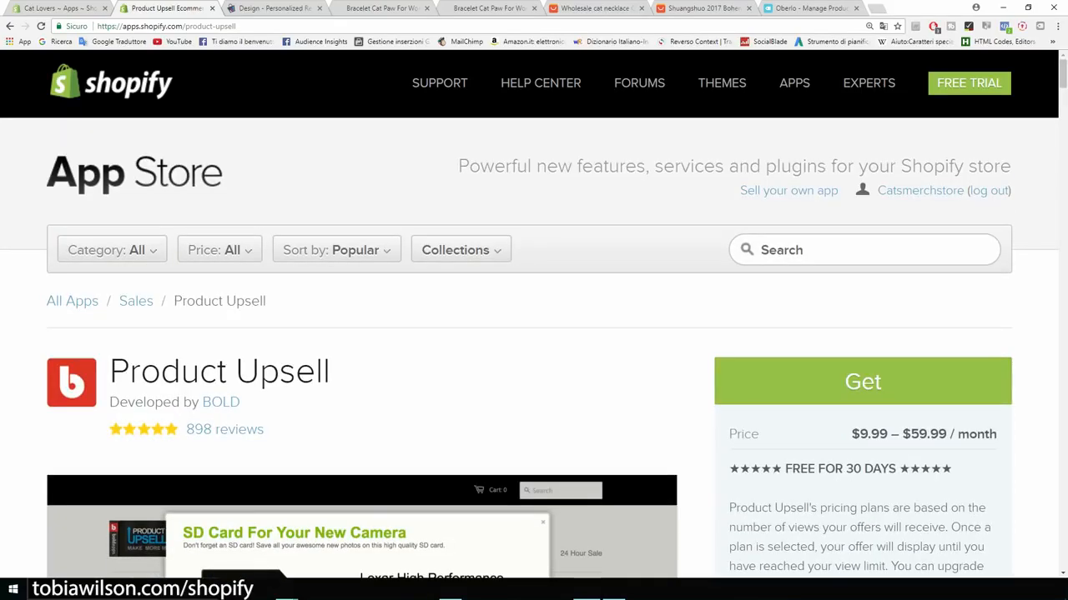
scroll(806, 346, down, 4)
scroll(807, 346, down, 4)
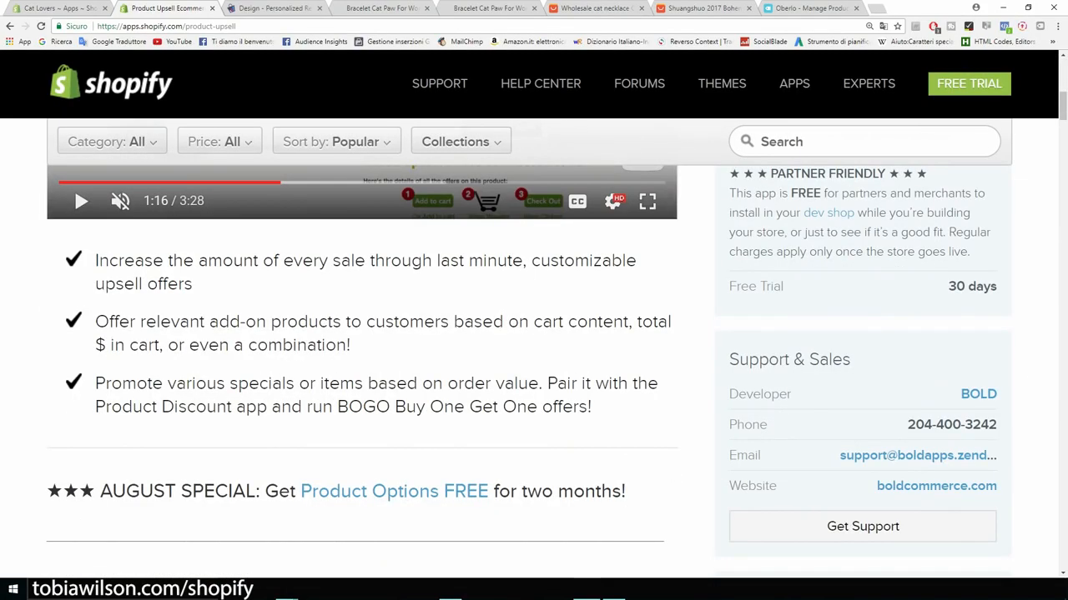
scroll(534, 350, up, 10)
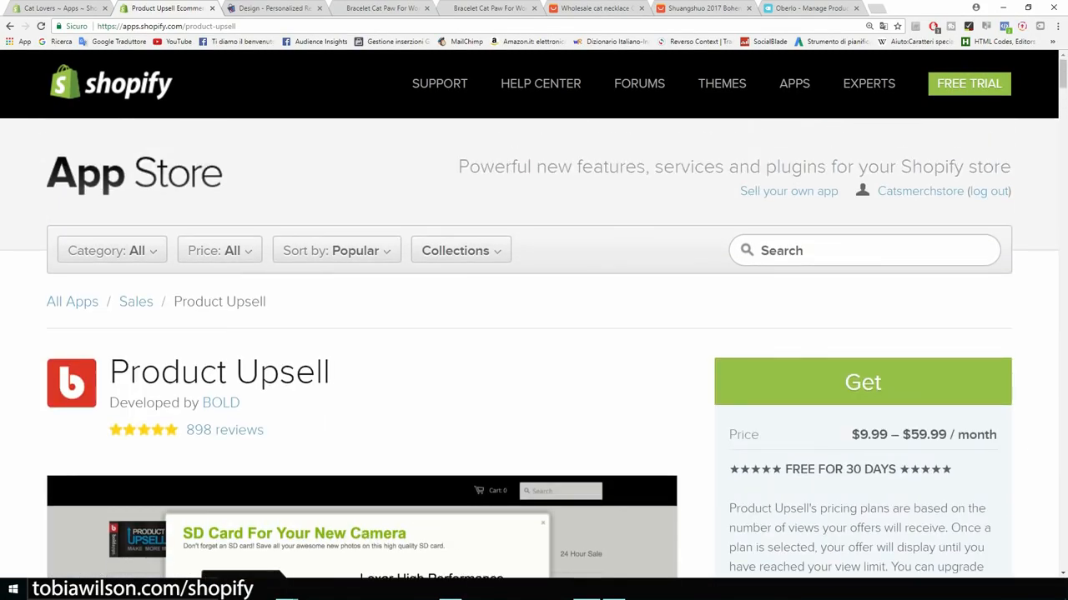
Step: Look over the recommendation widget's Layout settings, then go back to the Cat Lovers Apps admin page
key(ctrl+Tab)
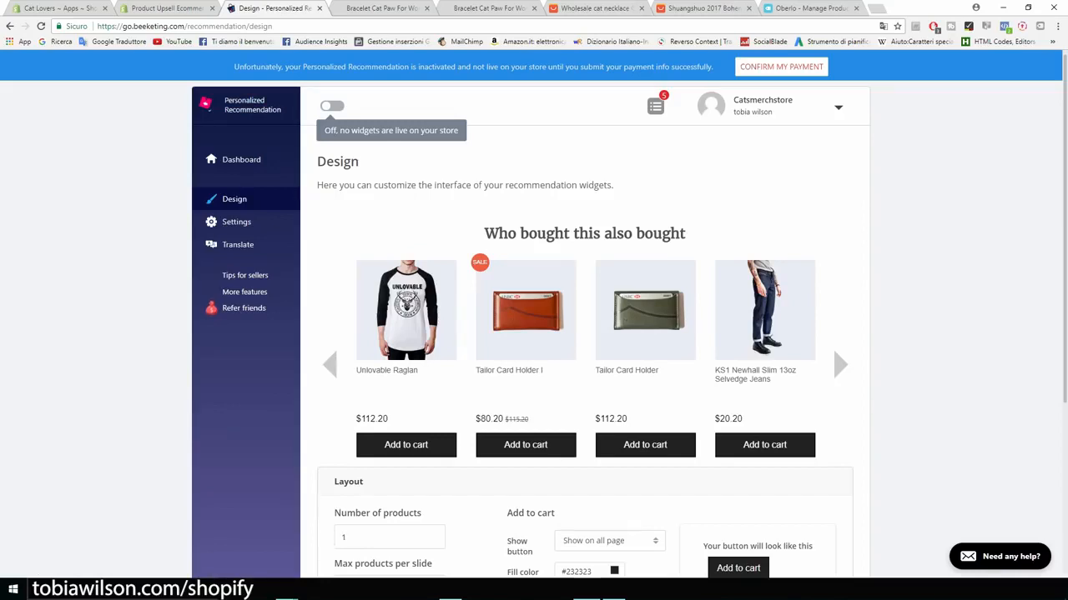
scroll(534, 315, down, 3)
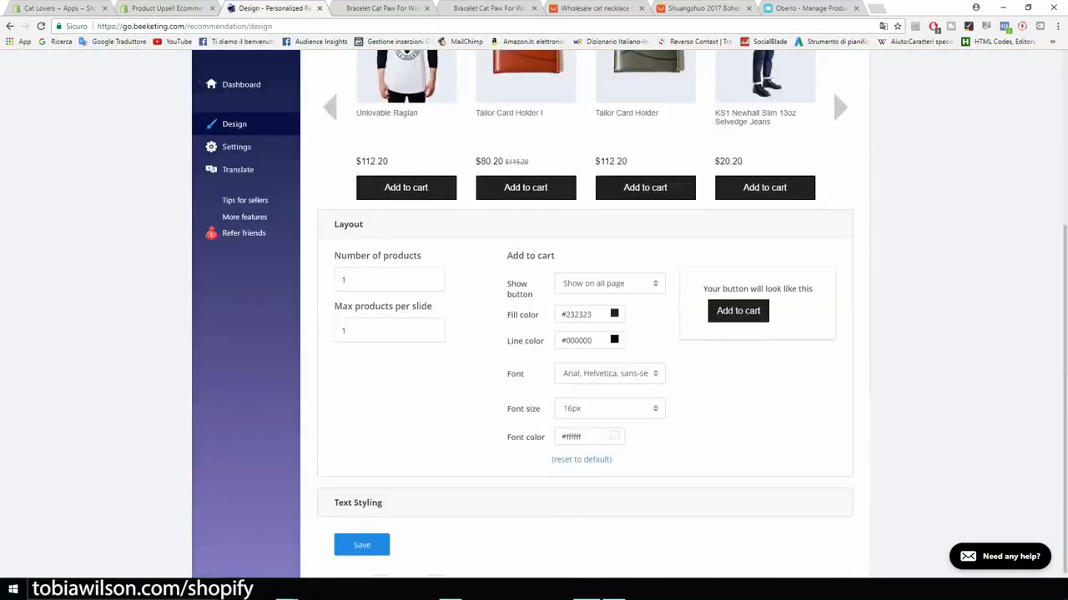
scroll(534, 315, up, 4)
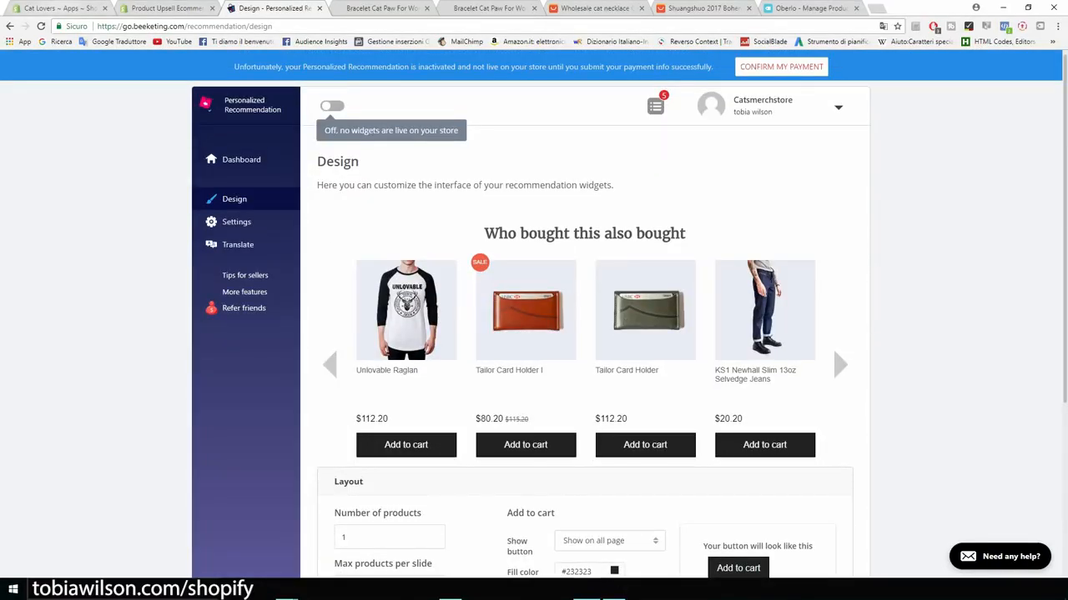
click(55, 7)
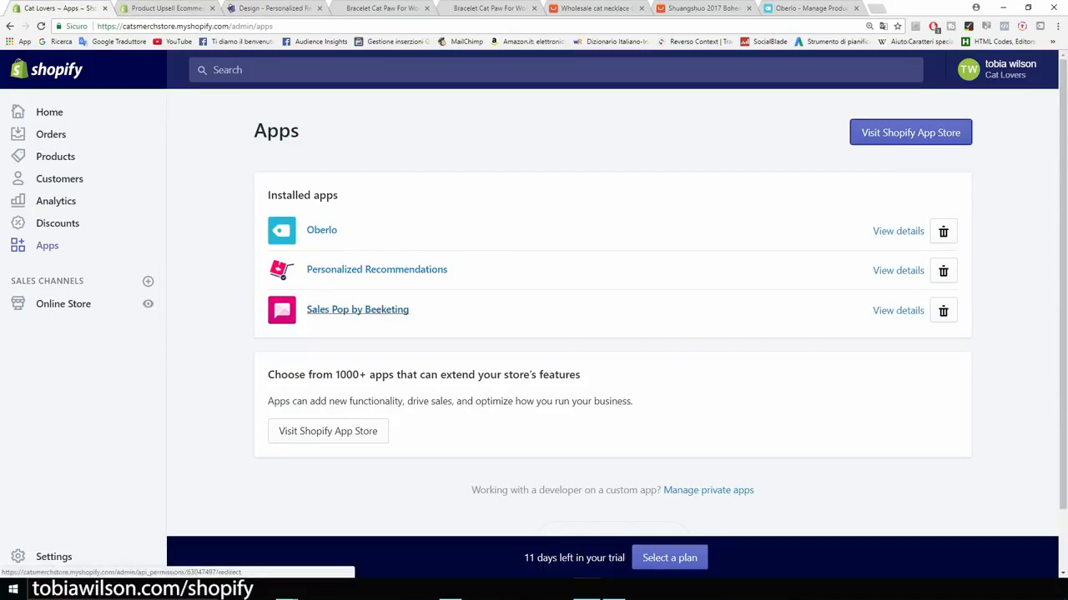
Step: Open Sales Pop and start a custom notification for the Bracelet Cat Paw For Women product
click(357, 309)
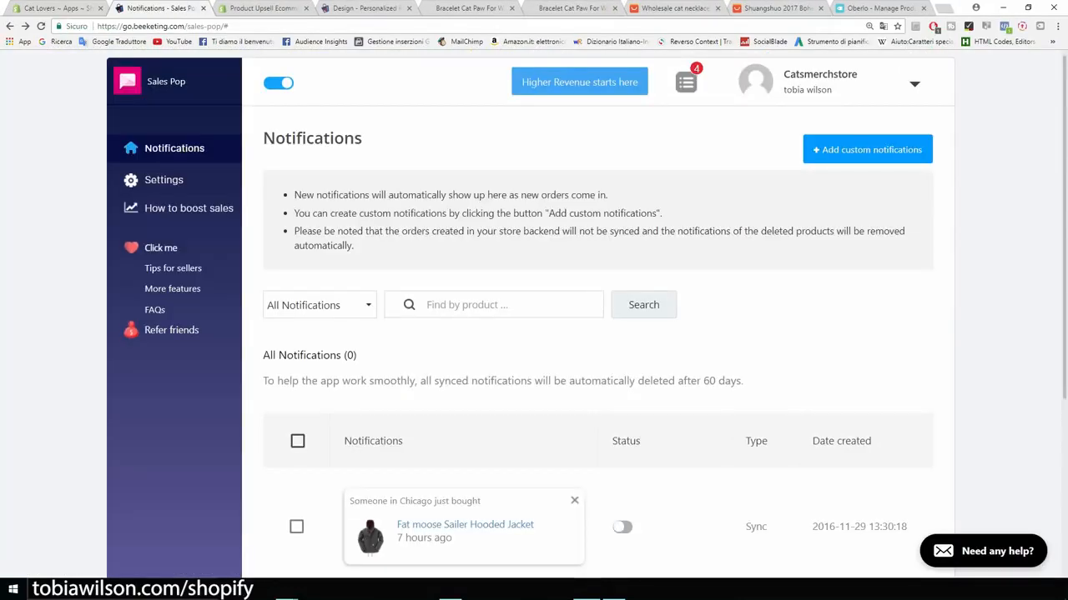
scroll(597, 317, down, 3)
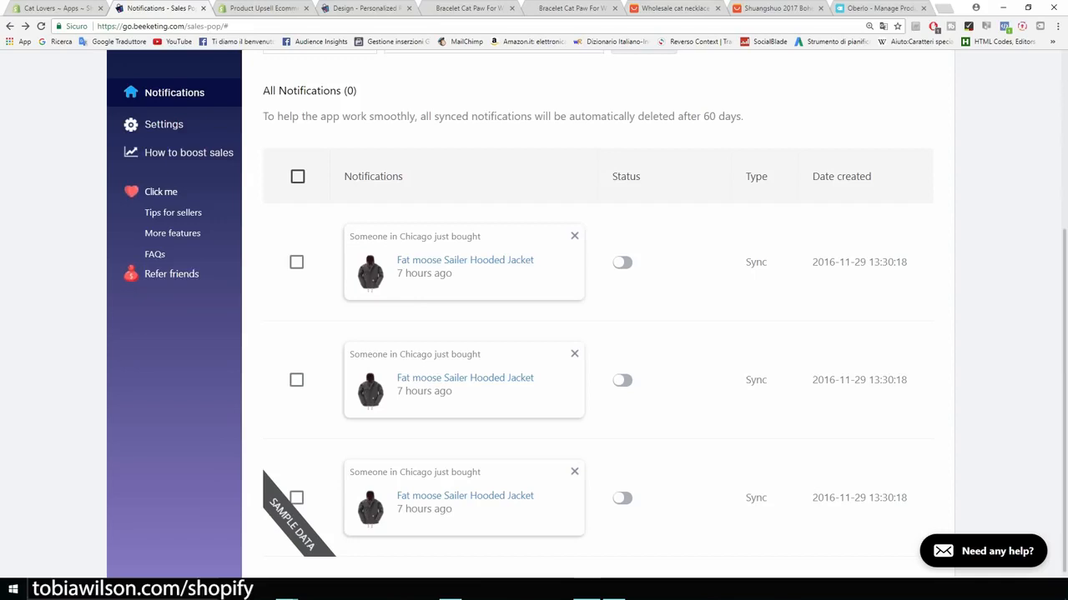
scroll(597, 317, up, 3)
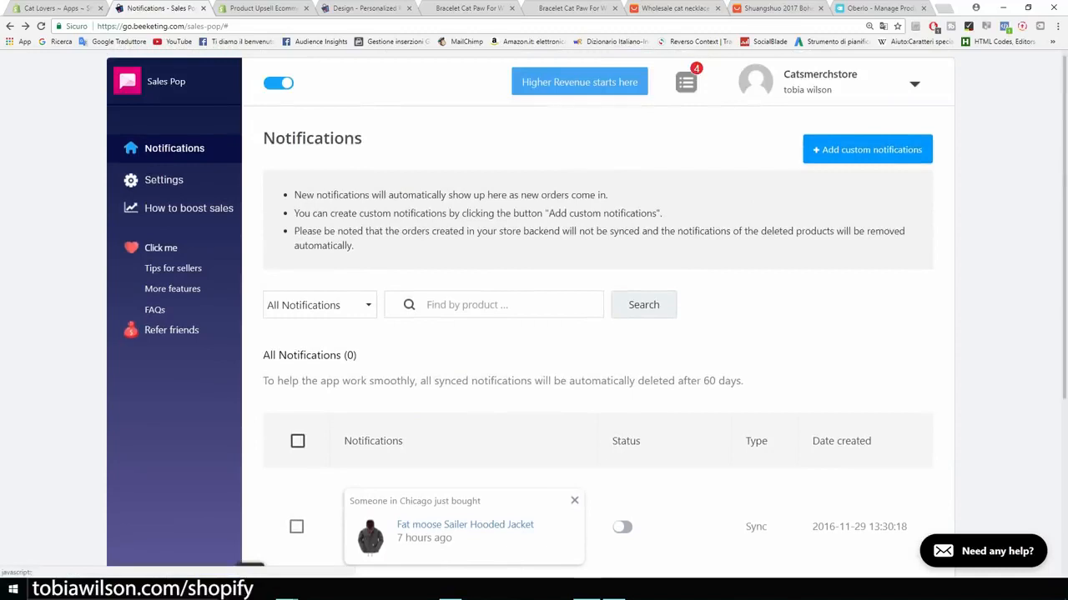
click(867, 149)
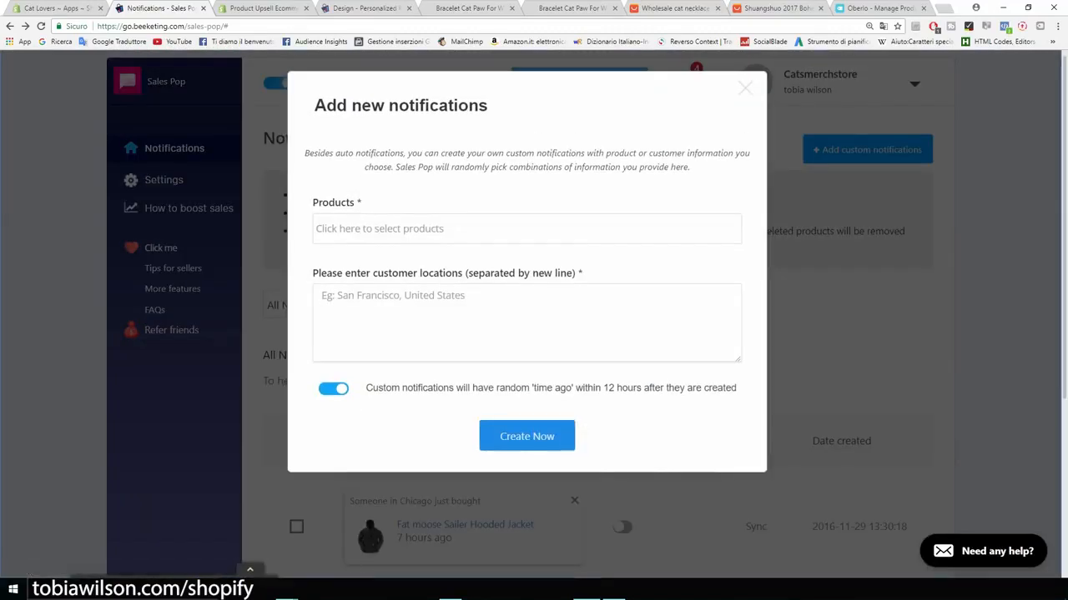
click(526, 229)
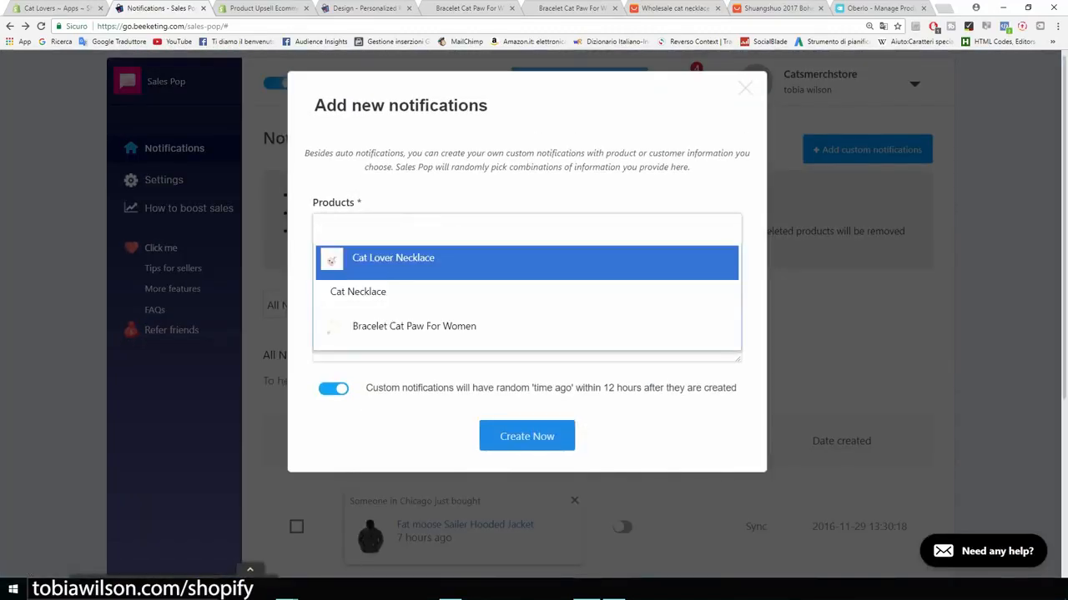
key(Return)
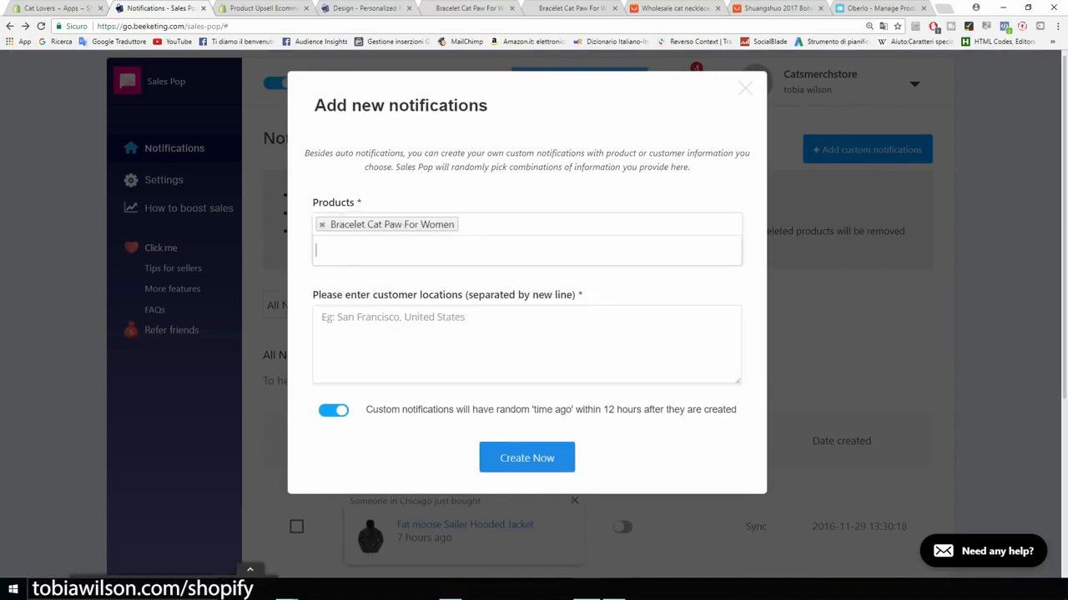
Step: Enter San Francisco, New York and Cleveland as customer locations and create the 3 notifications
click(417, 333)
text(San )
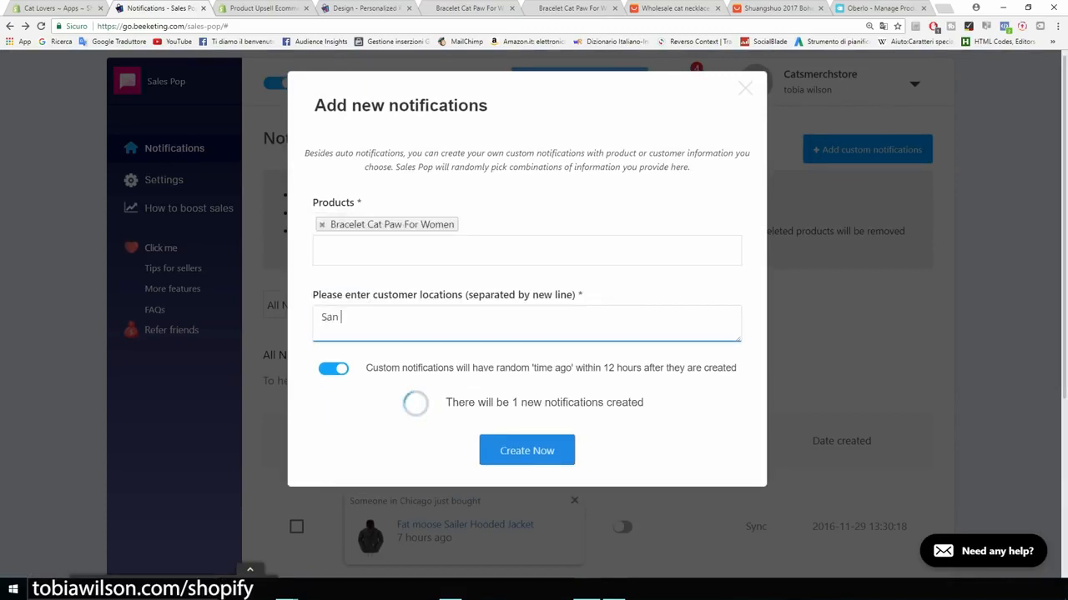
text(Fra)
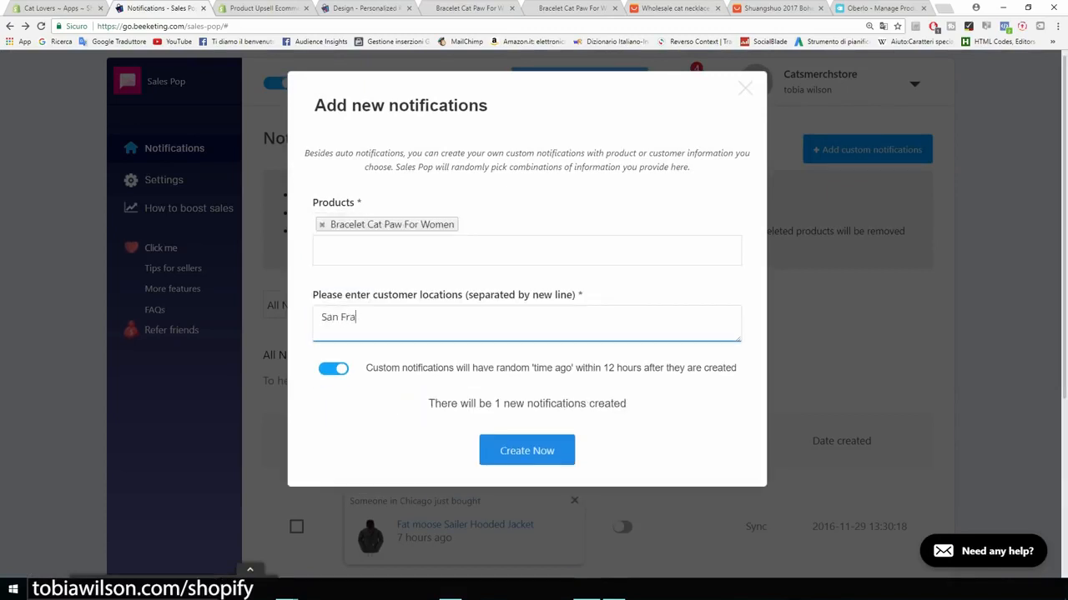
text(ncisco)
key(Return)
text(New York)
key(Return)
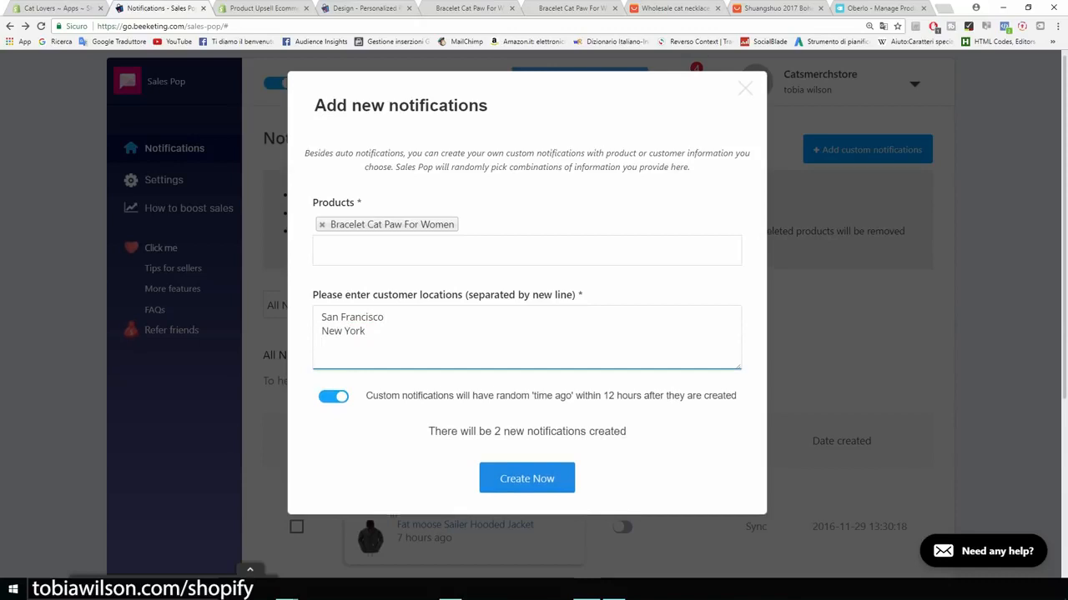
text(Cleveland)
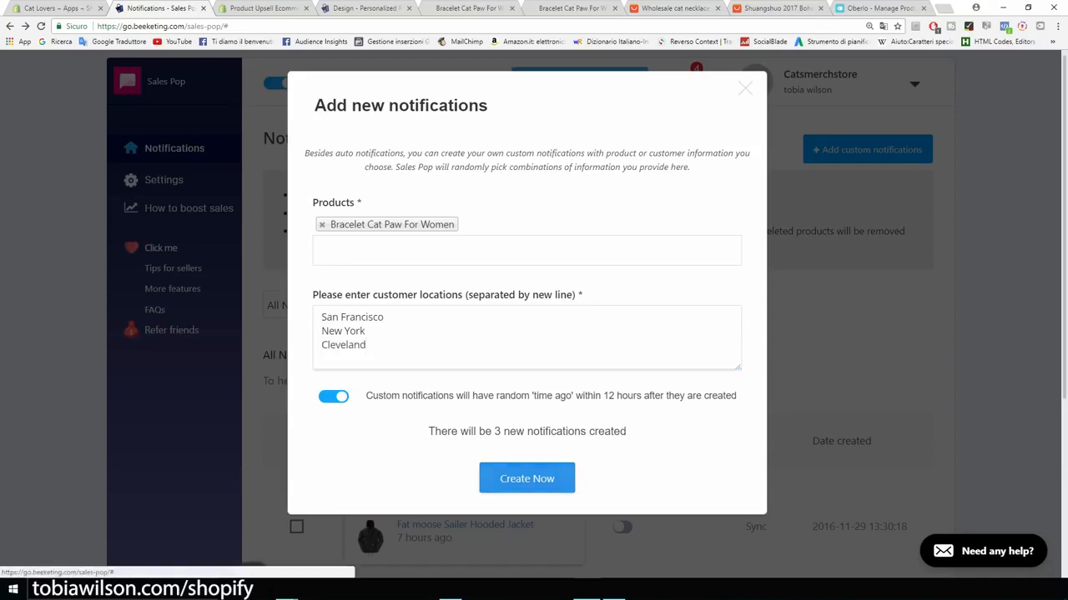
click(526, 478)
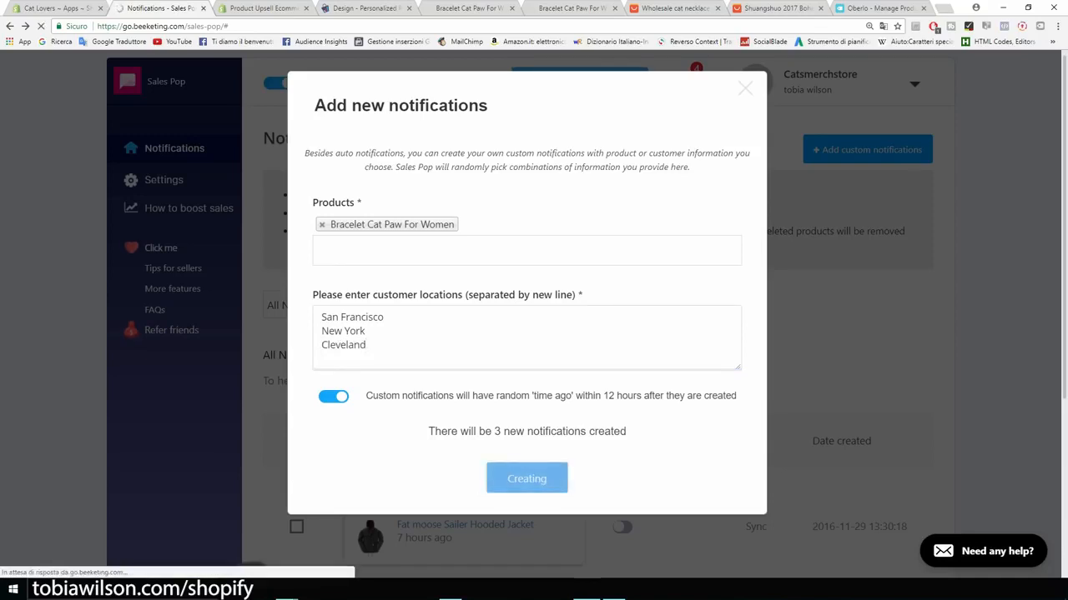
Step: Review the three active Bracelet Cat Paw notifications, then open the Shopify App Store from the Apps page
scroll(172, 233, down, 3)
scroll(172, 233, down, 1)
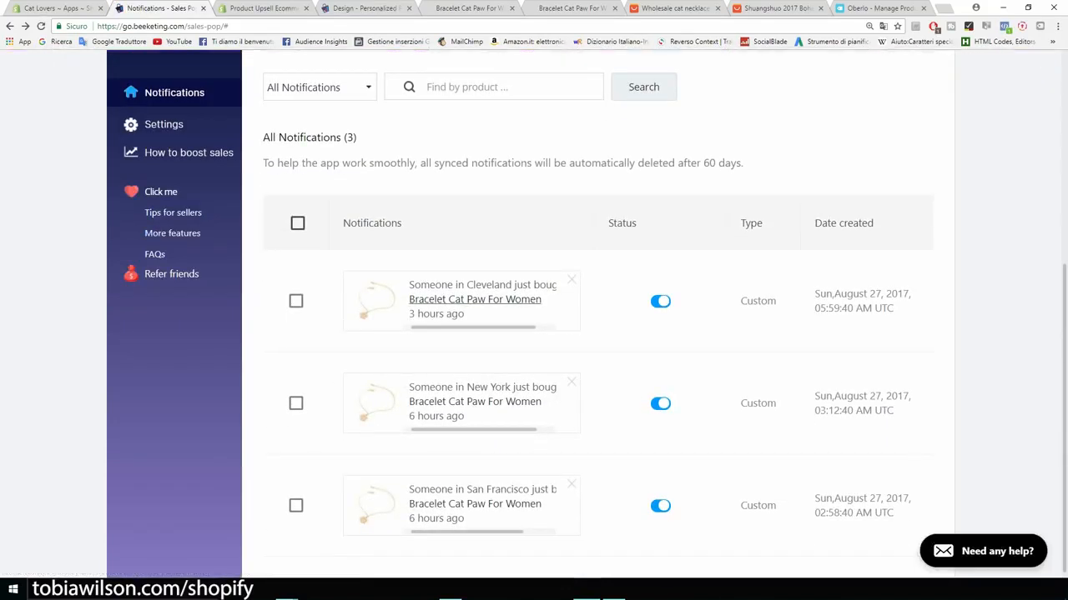
key(ctrl+plus)
key(ctrl+plus)
key(ctrl+plus)
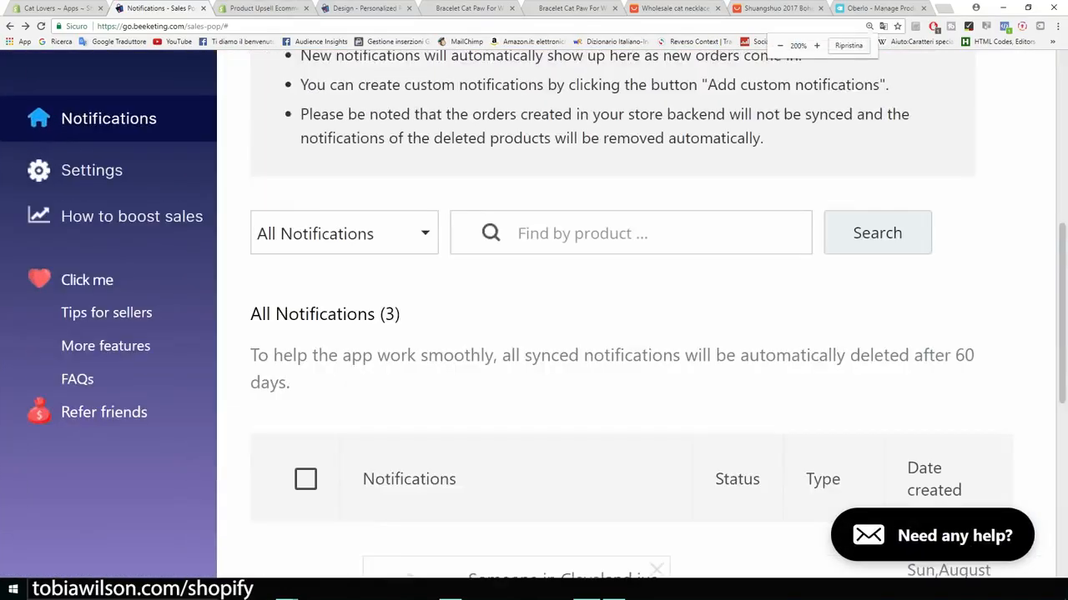
scroll(633, 334, down, 4)
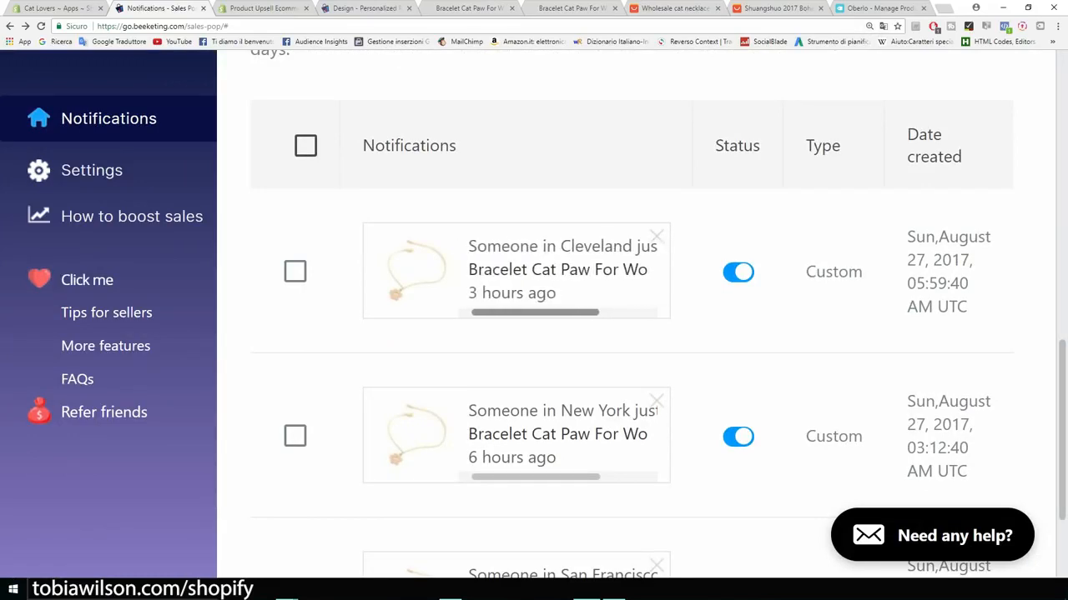
scroll(617, 317, down, 2)
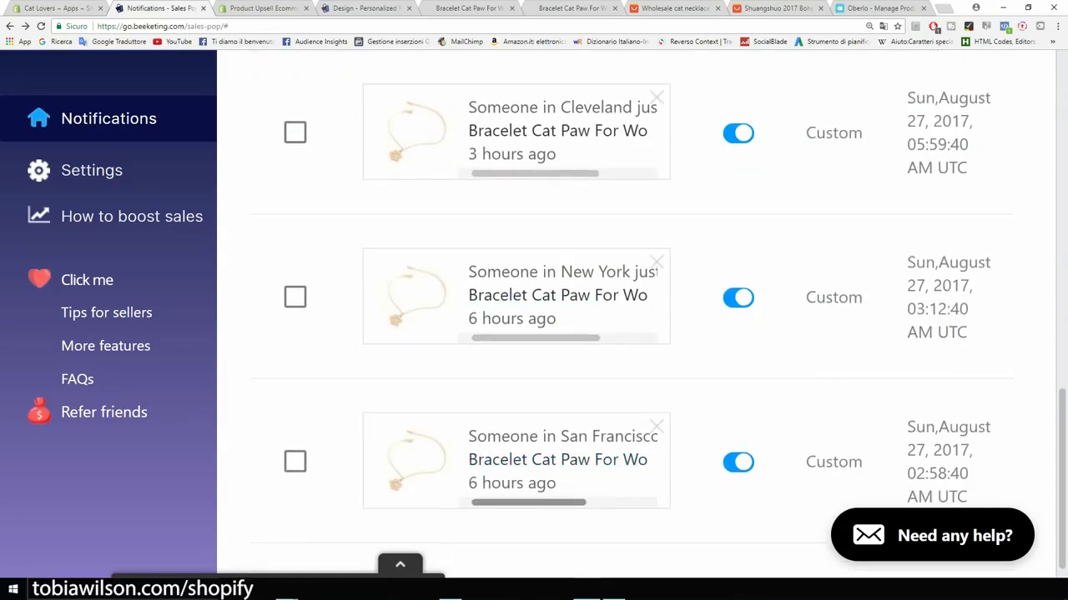
key(ctrl+minus)
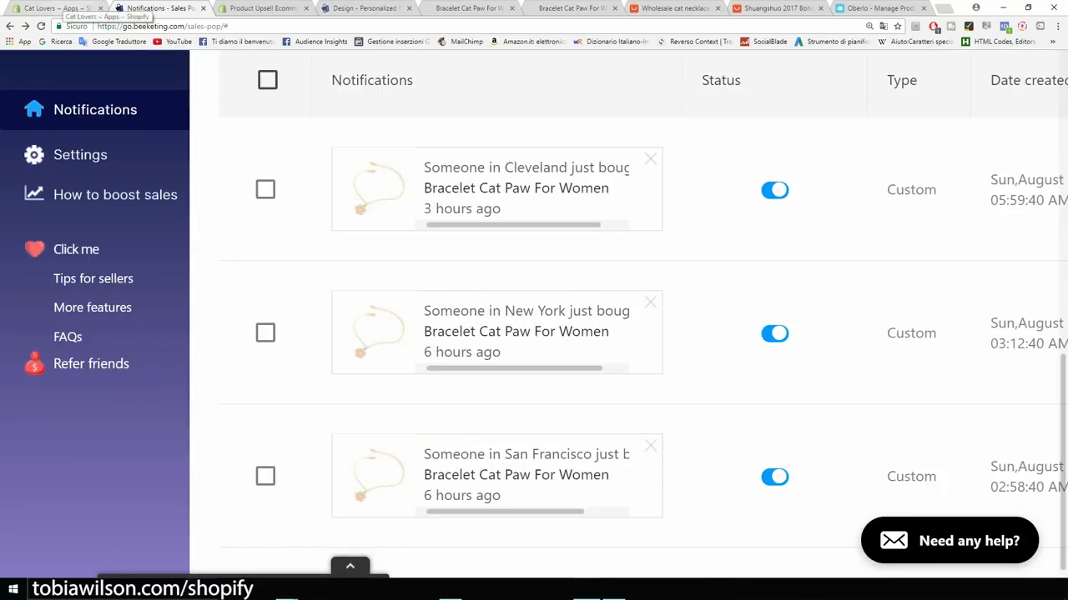
click(63, 9)
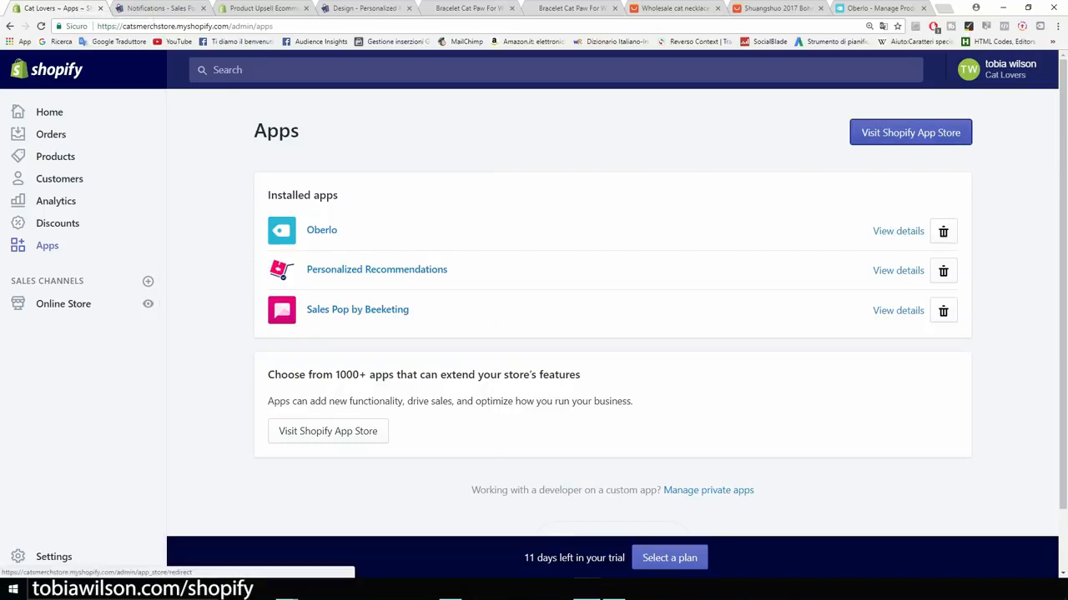
click(910, 132)
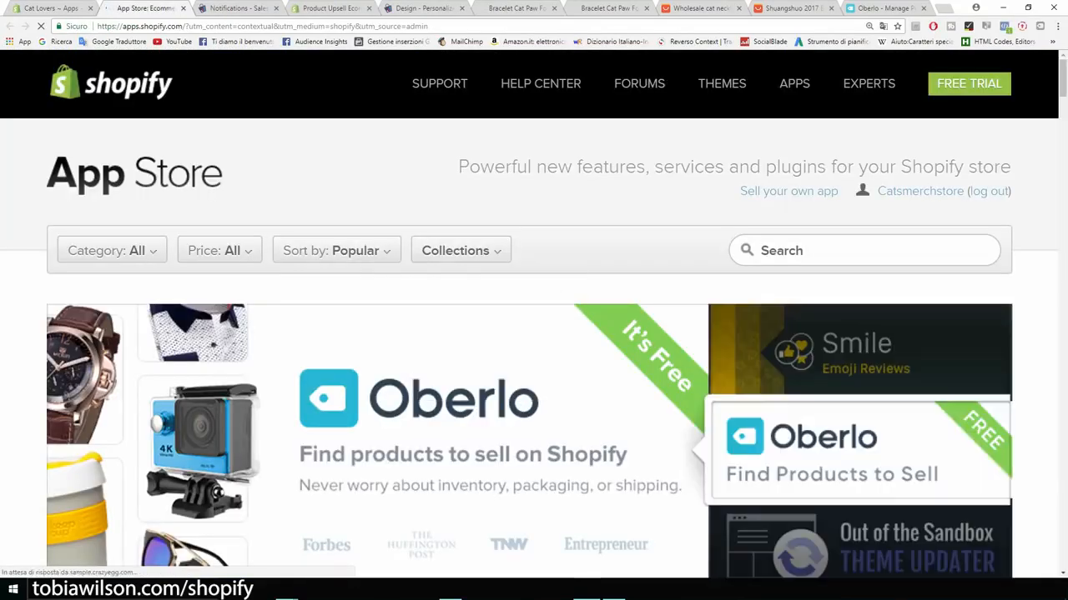
Step: Search 'free shipp' and open the Free Shipping Bar by Hextom listing (3645 reviews, from $0.00/month)
click(834, 250)
text(fr)
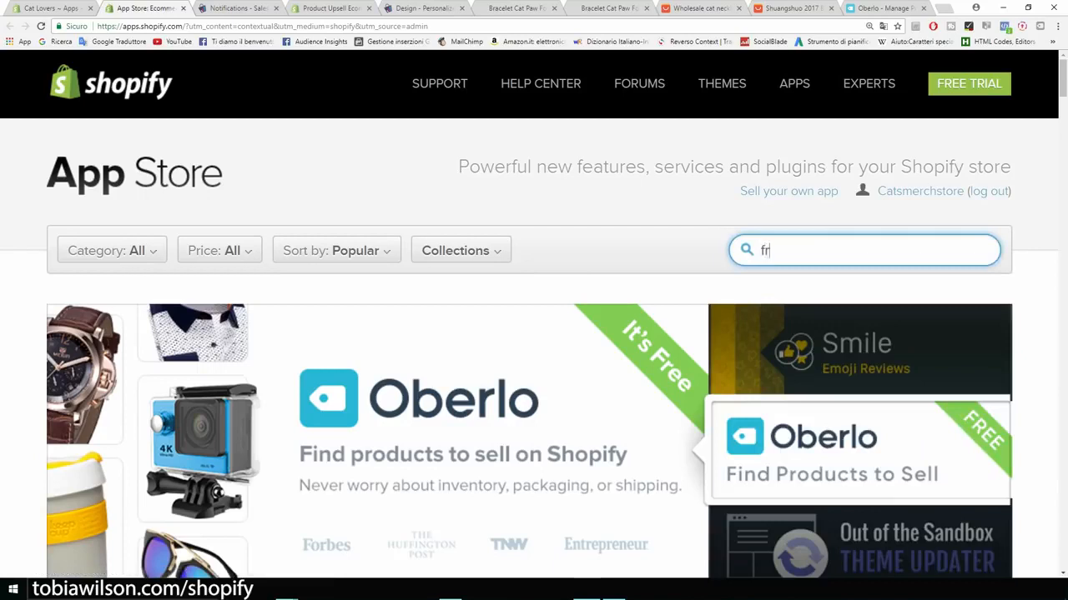
text(ee shipp)
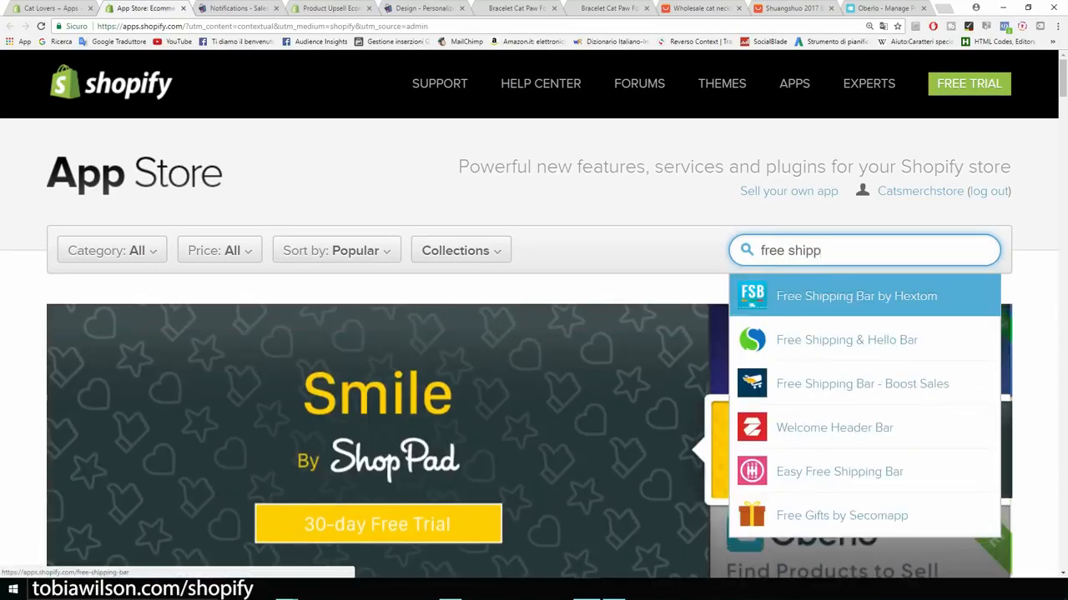
key(Return)
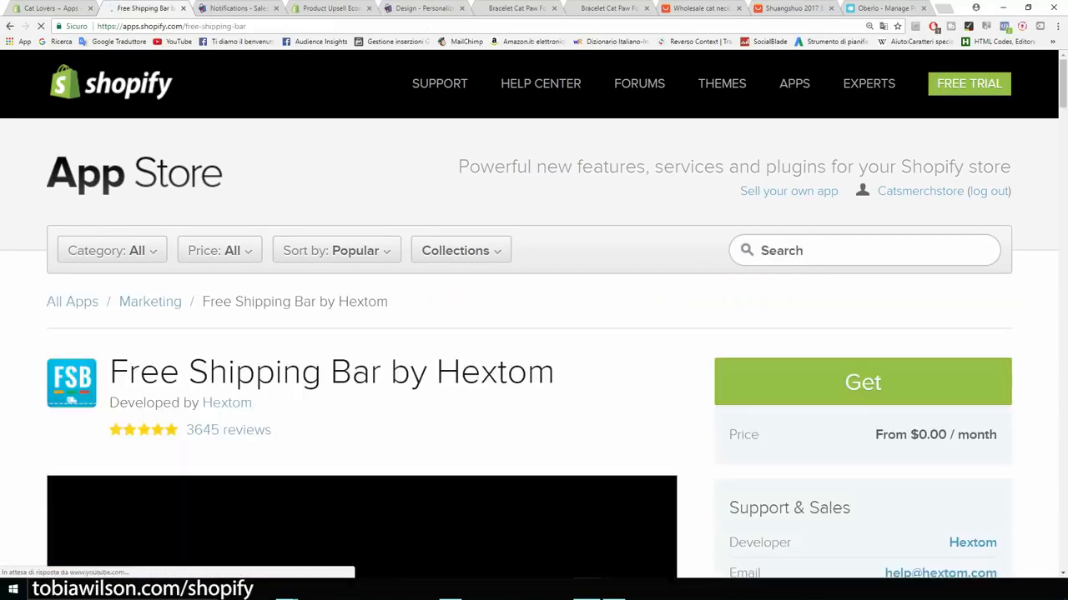
scroll(915, 185, down, 3)
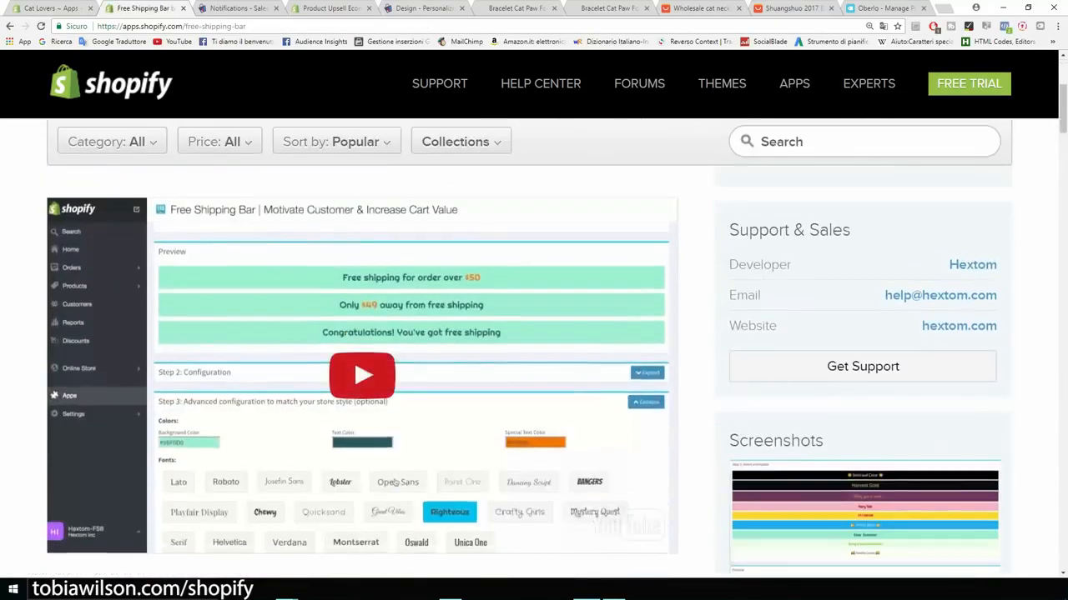
scroll(396, 481, up, 6)
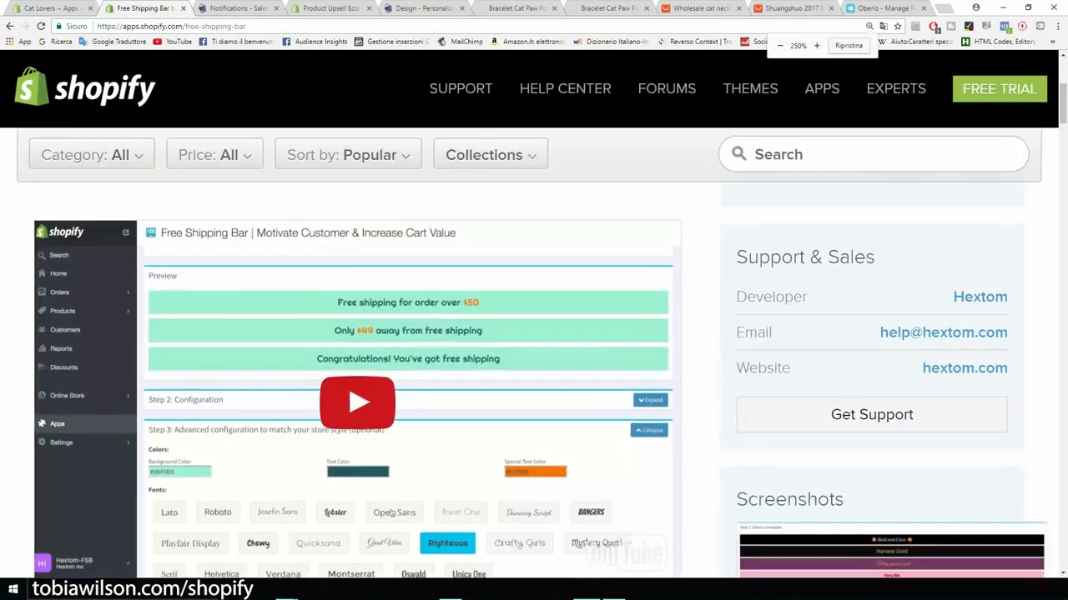
scroll(583, 519, down, 5)
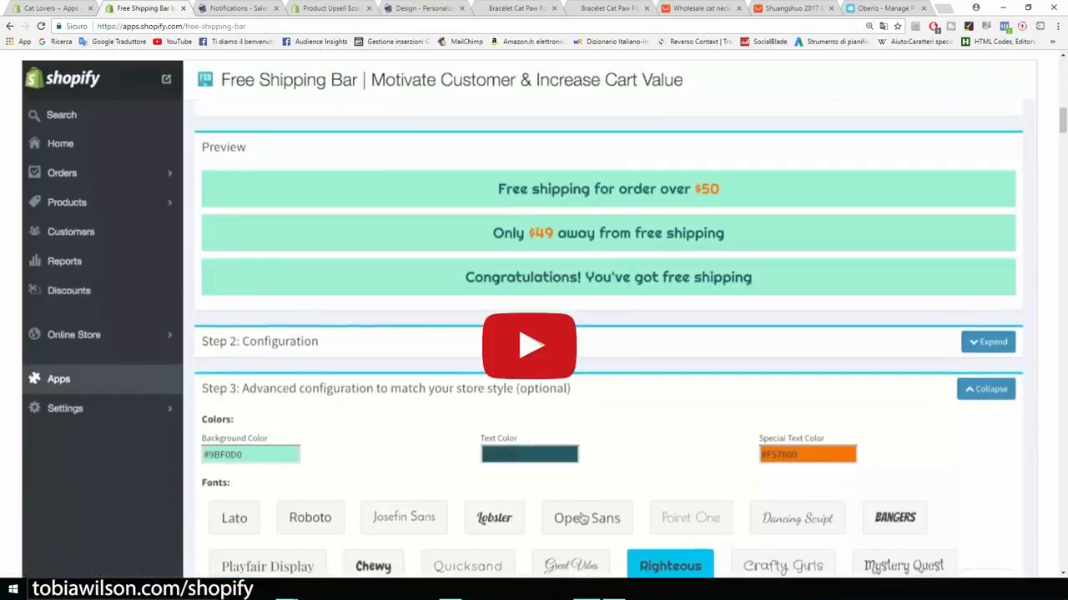
scroll(583, 519, up, 10)
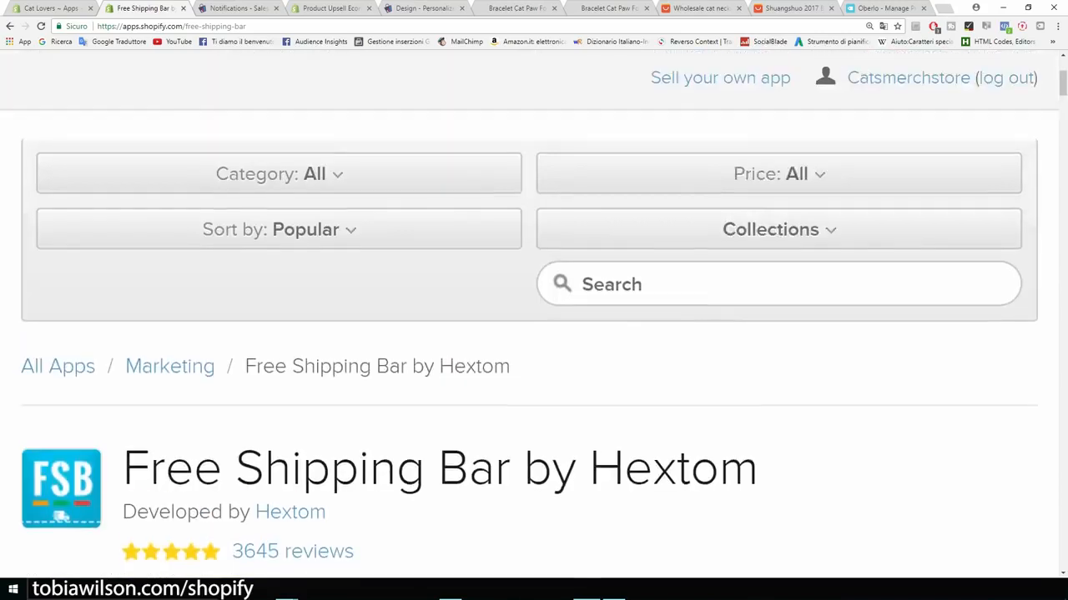
scroll(533, 334, down, 2)
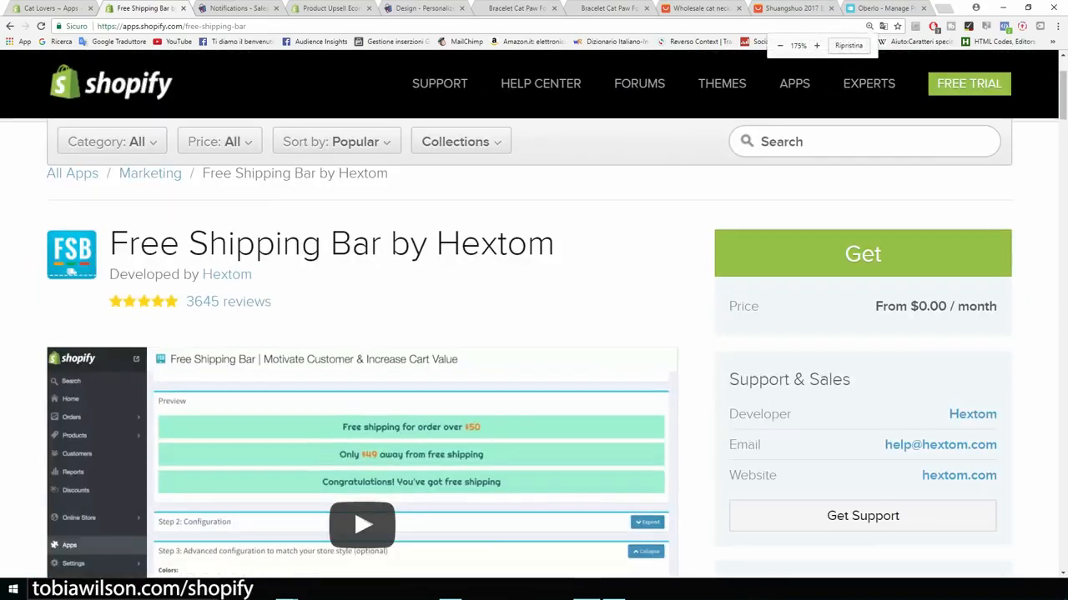
Step: Search the App Store for the countdown app and open Countdown Timer Bar by Hextom
click(834, 142)
text(counter)
key(BackSpace)
key(BackSpace)
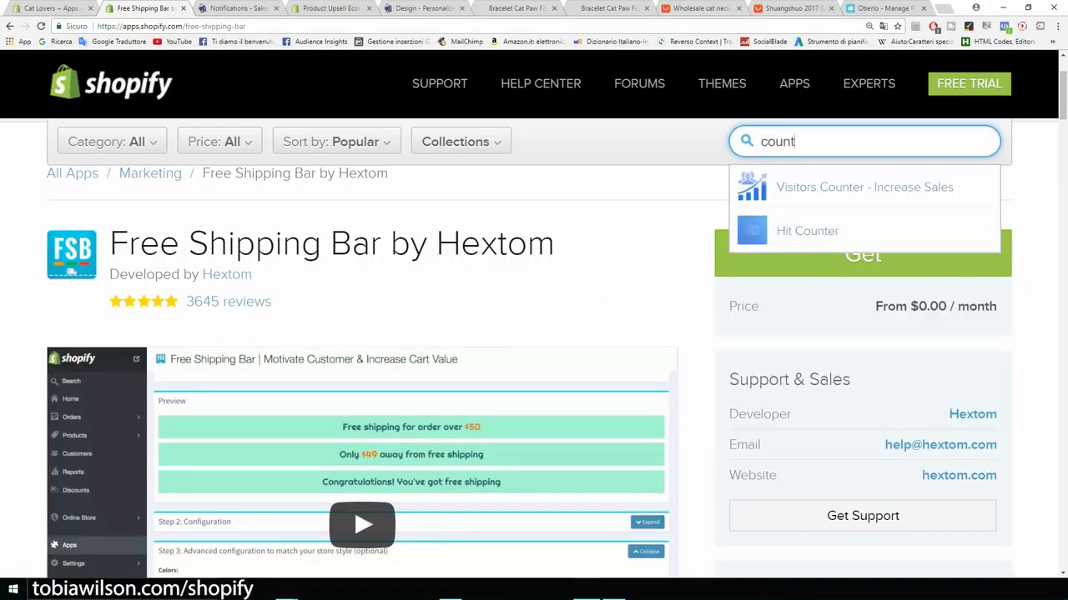
key(BackSpace)
key(BackSpace)
key(BackSpace)
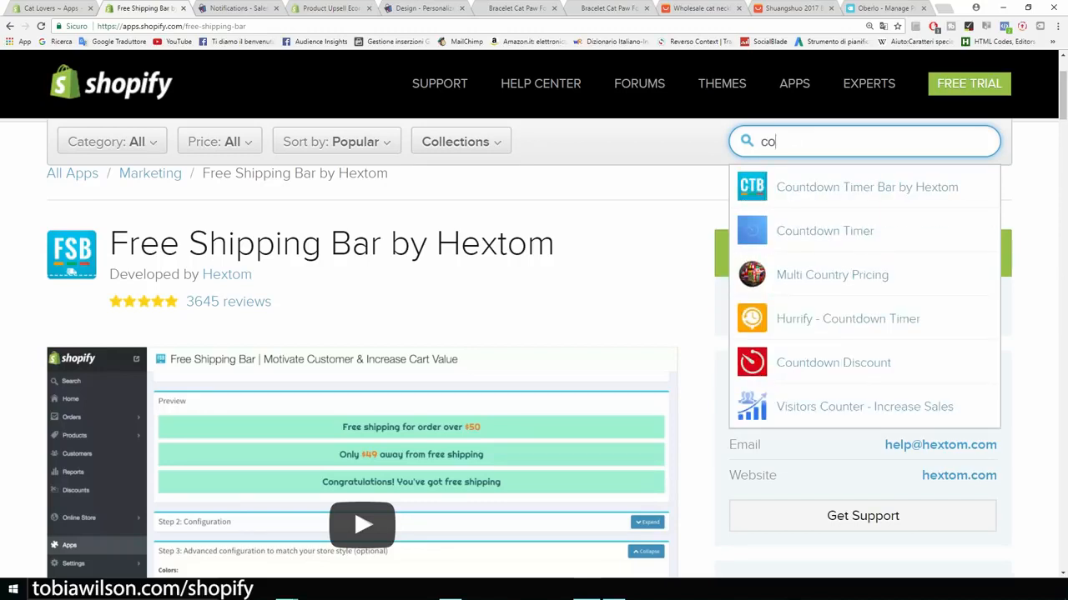
key(Down)
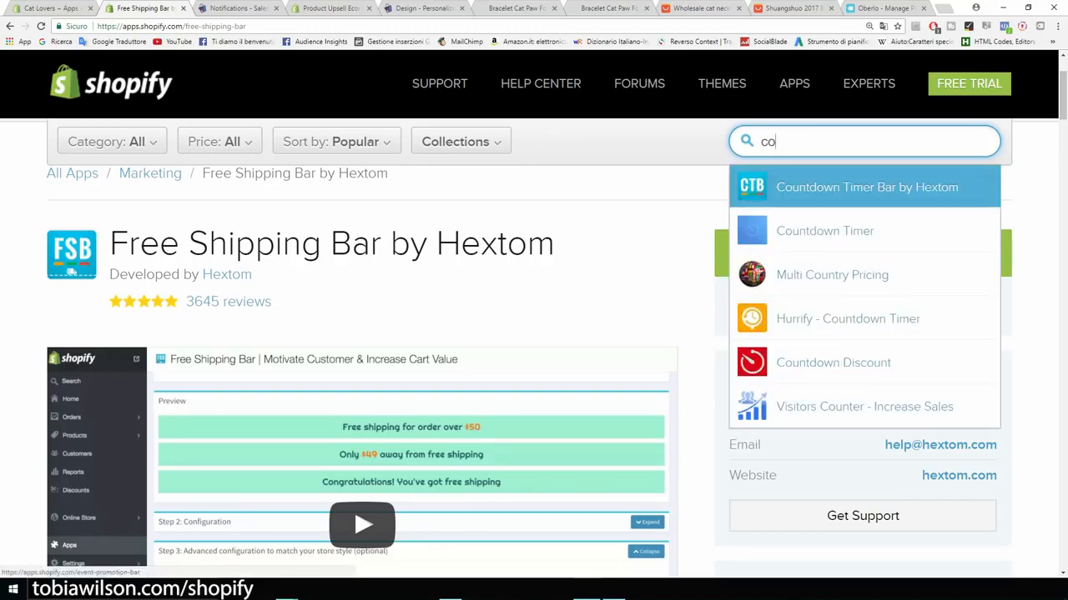
key(Return)
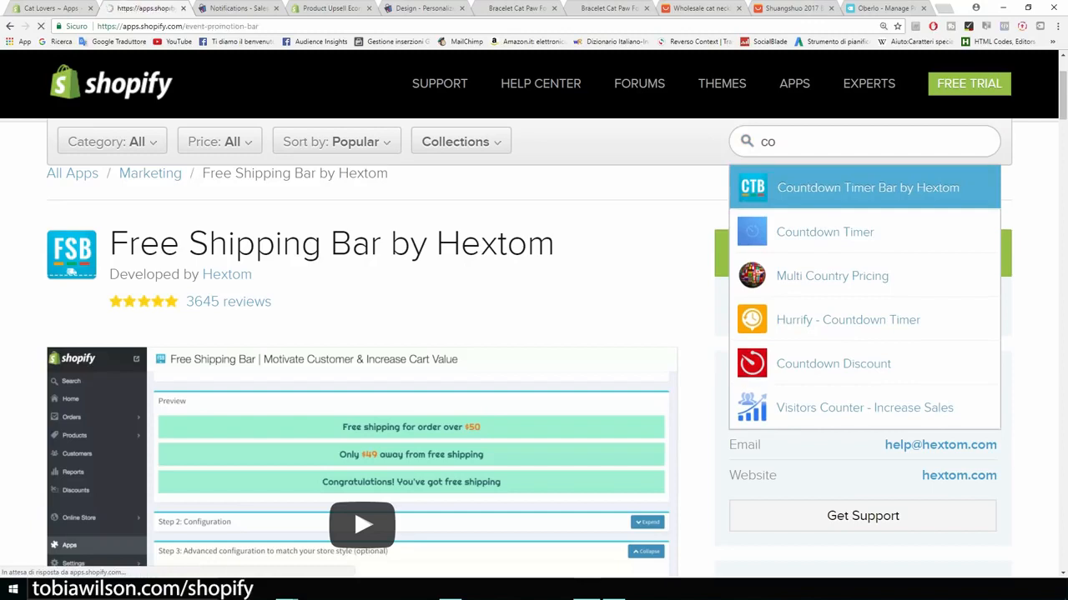
Step: Check the Countdown Timer Bar's Free–$6.99/month pricing, 7-day trial and full app title
scroll(534, 333, down, 3)
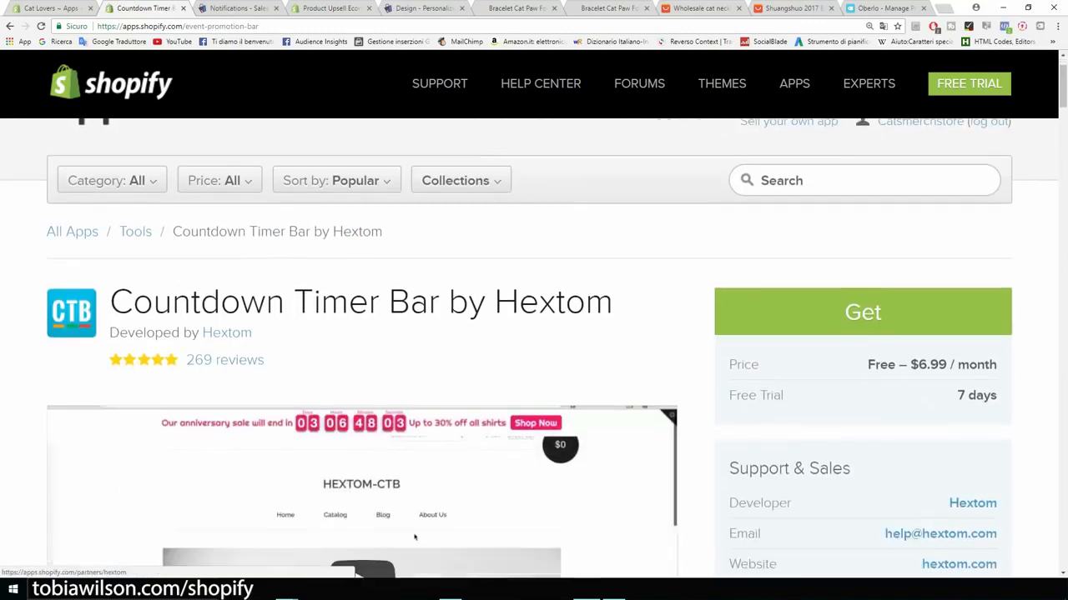
drag(926, 323, 947, 323)
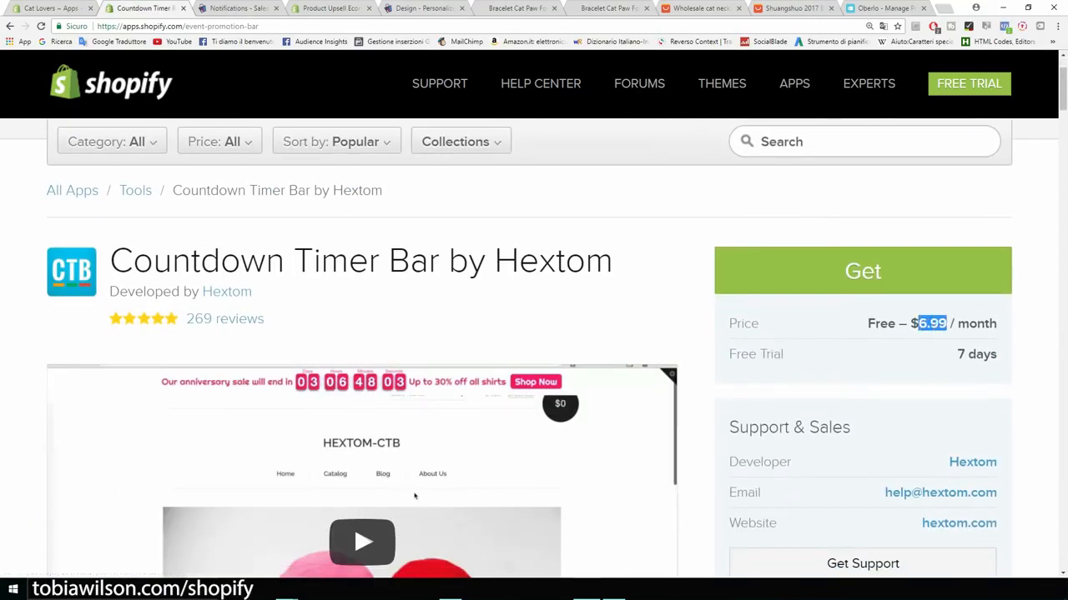
scroll(534, 350, down, 2)
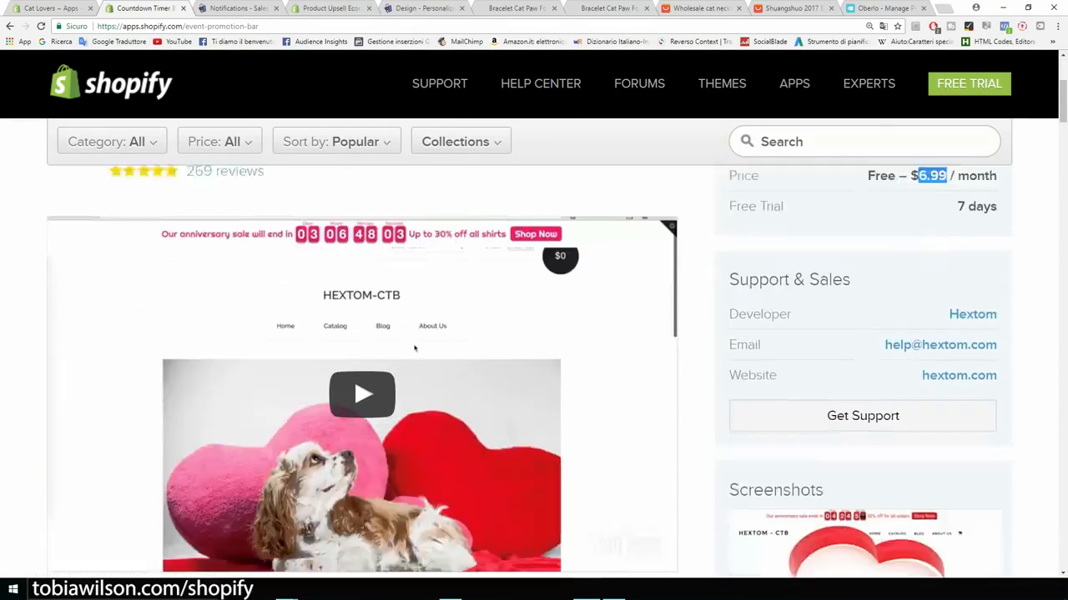
scroll(533, 350, up, 2)
drag(615, 261, 133, 262)
click(134, 262)
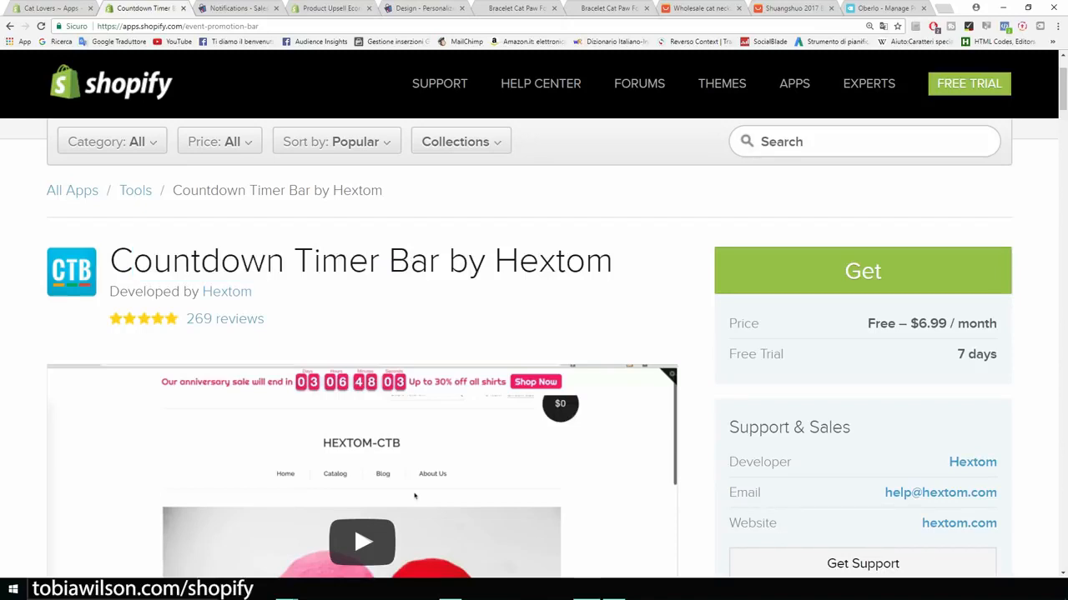
scroll(415, 496, up, 2)
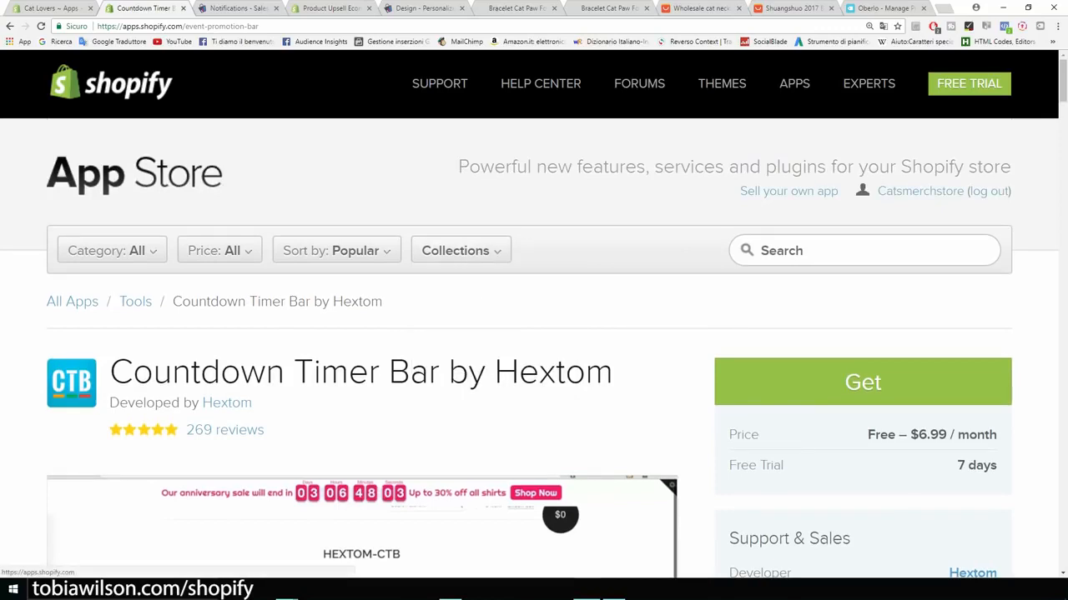
Step: Browse the App Store home page, then return to the Cat Lovers ~ Apps admin tab
click(163, 172)
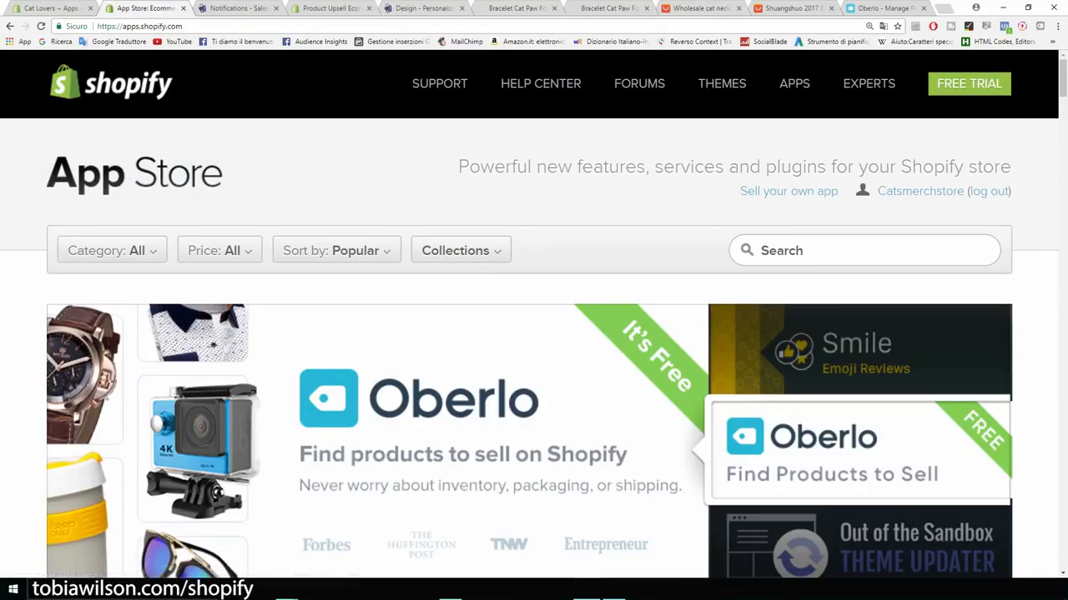
scroll(534, 351, down, 7)
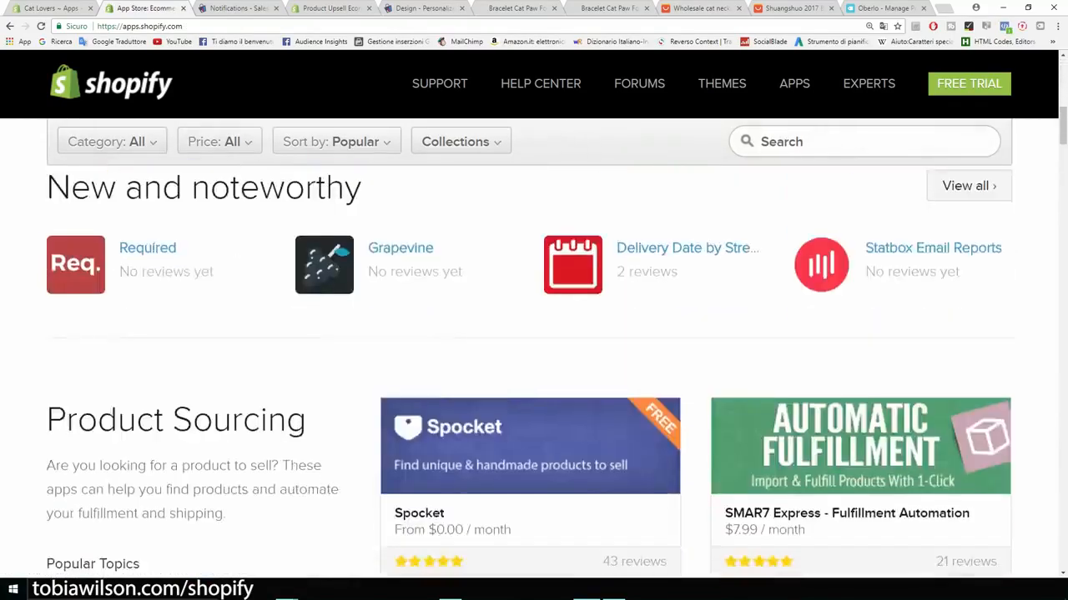
scroll(534, 350, up, 3)
scroll(533, 350, up, 5)
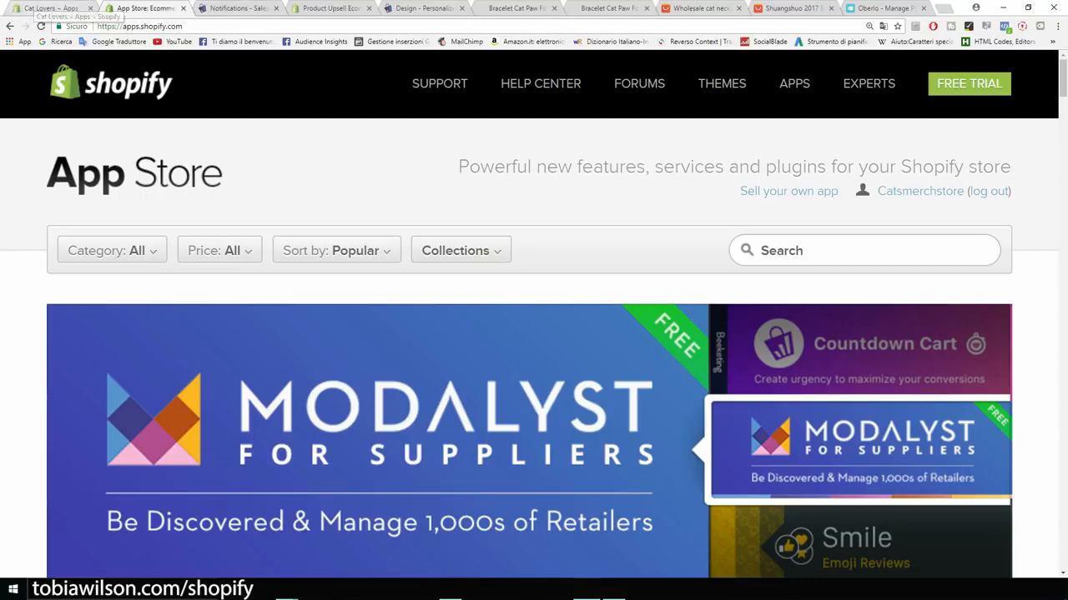
scroll(533, 351, down, 6)
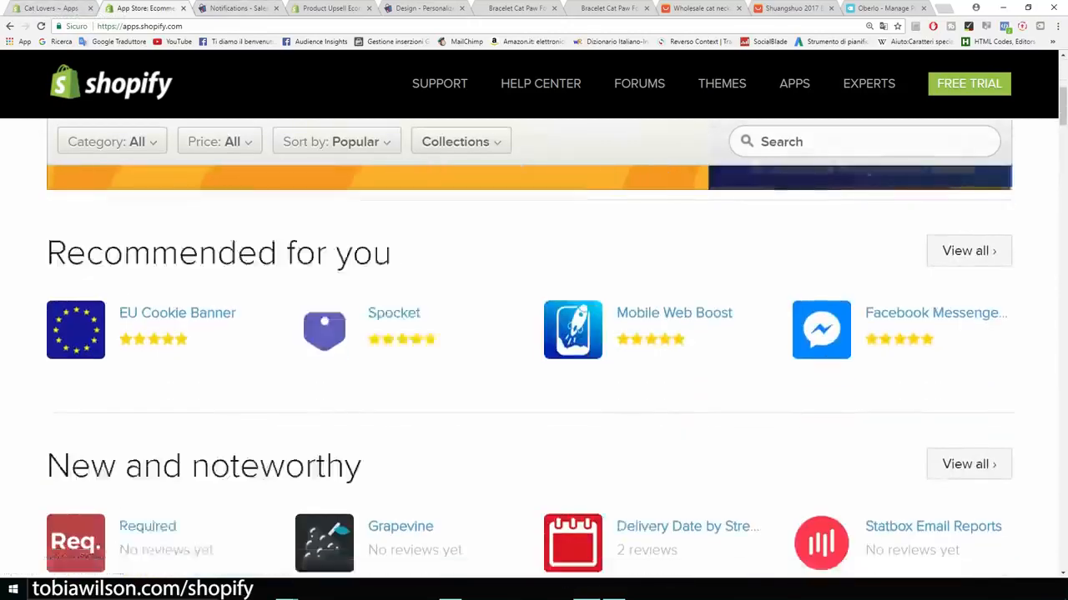
scroll(534, 350, up, 8)
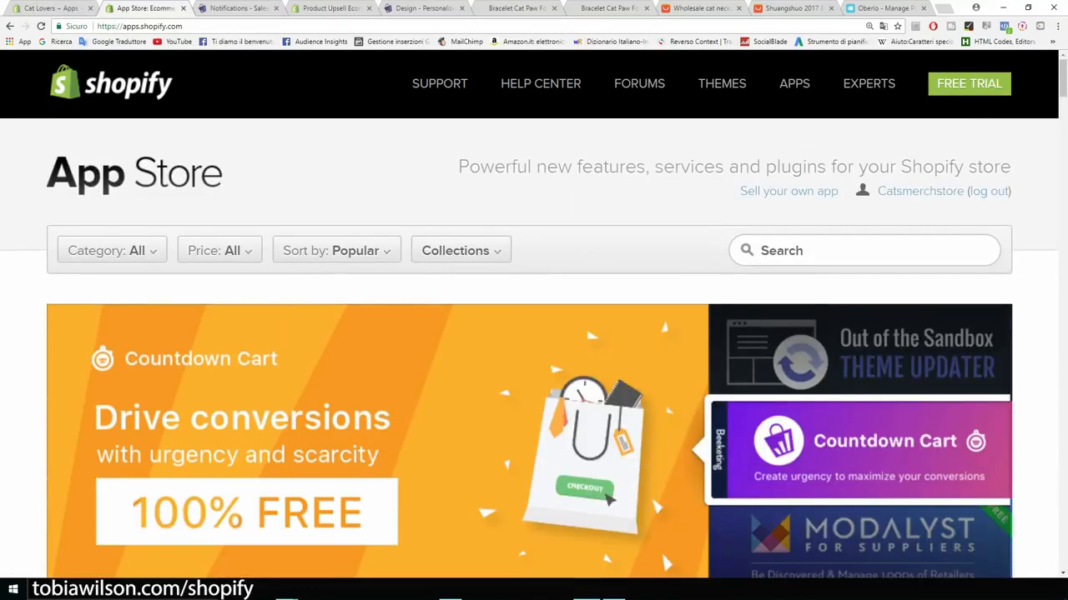
click(50, 9)
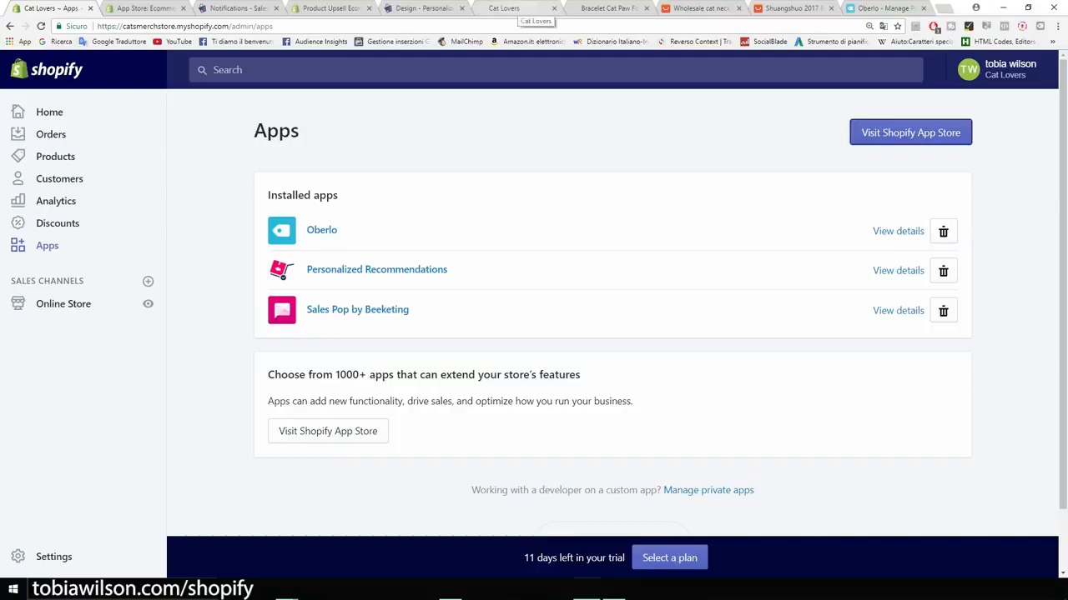
Step: Browse the Cat Lovers storefront's Our Products section and footer, then open the Products page
click(505, 9)
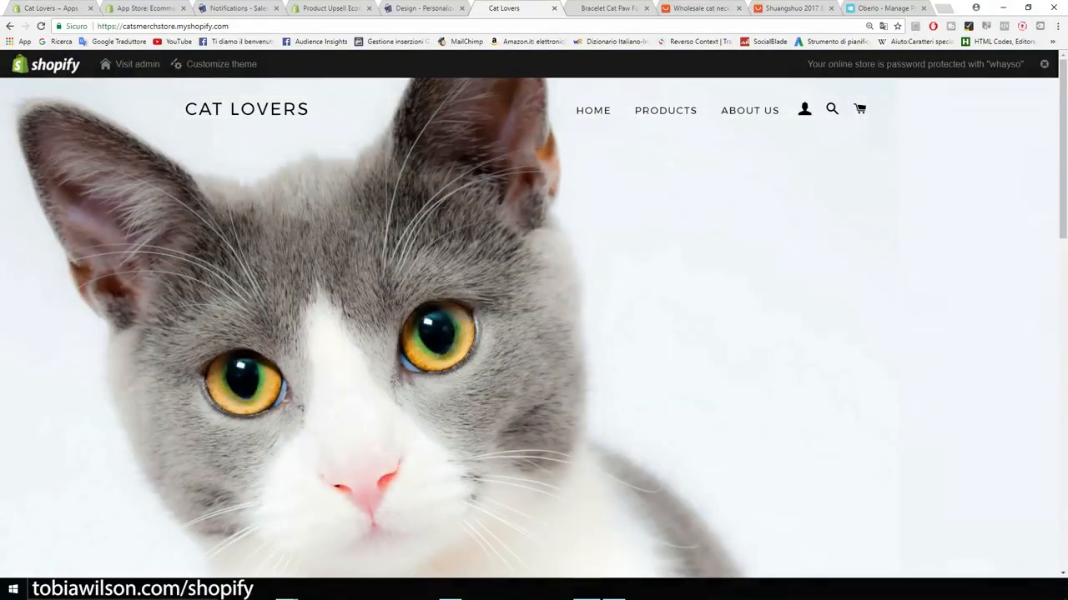
scroll(533, 325, down, 6)
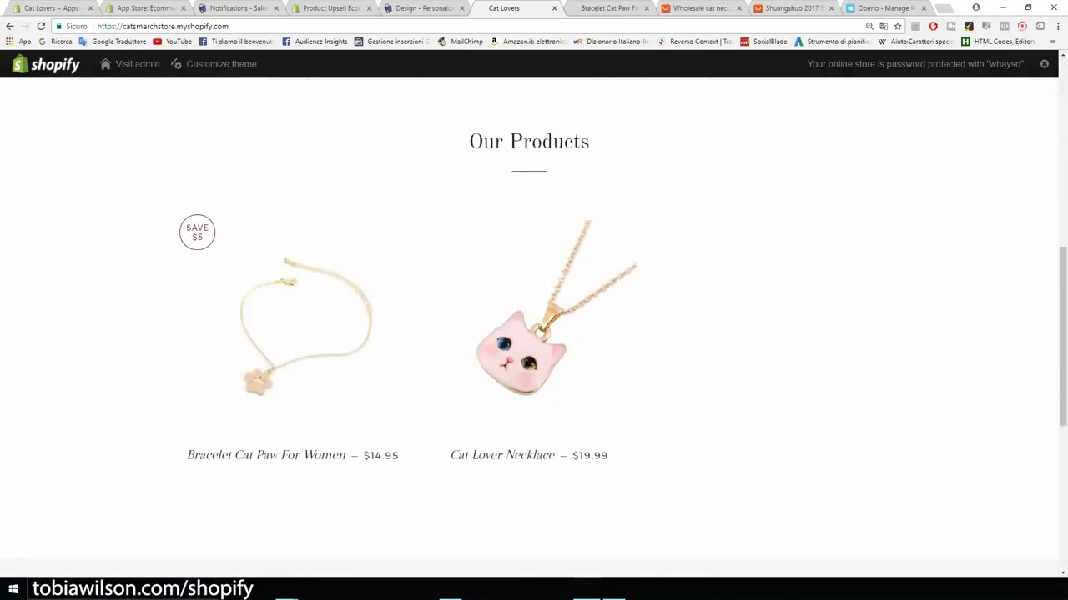
scroll(534, 325, down, 2)
scroll(534, 325, down, 2)
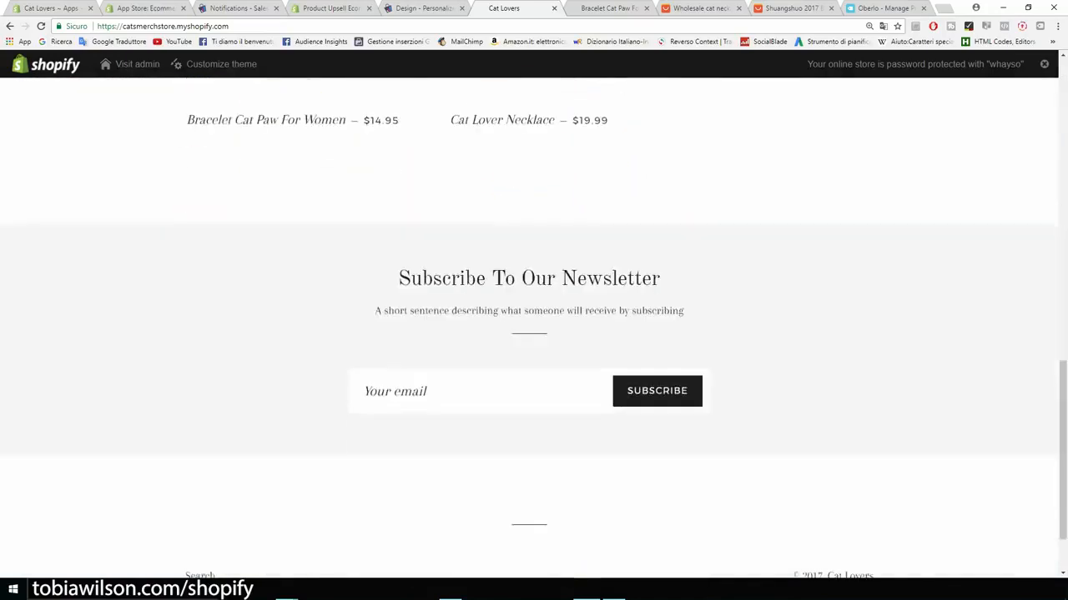
scroll(533, 326, up, 4)
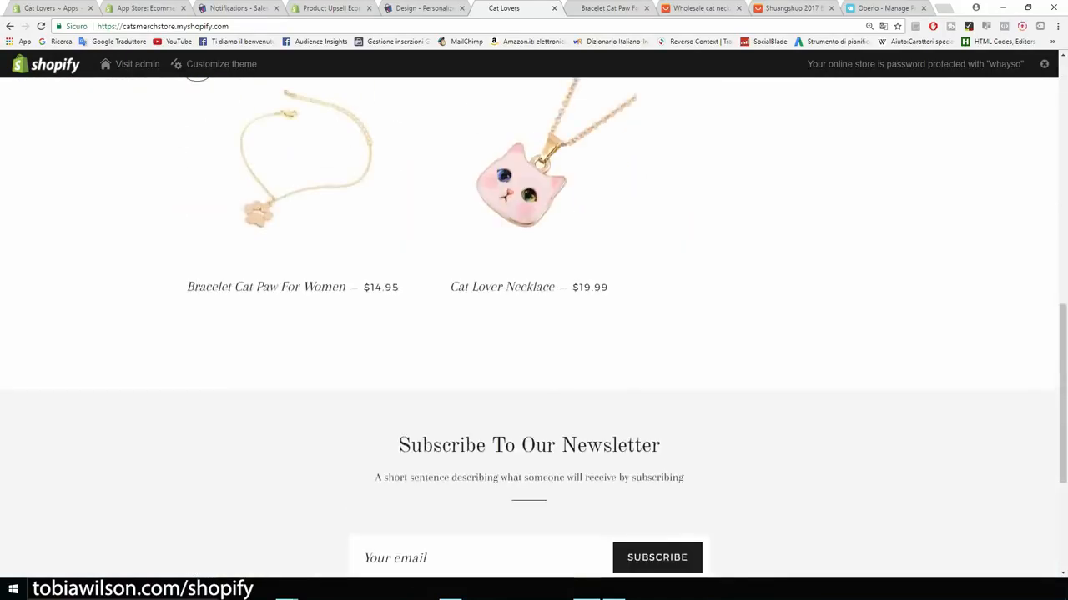
scroll(534, 325, down, 5)
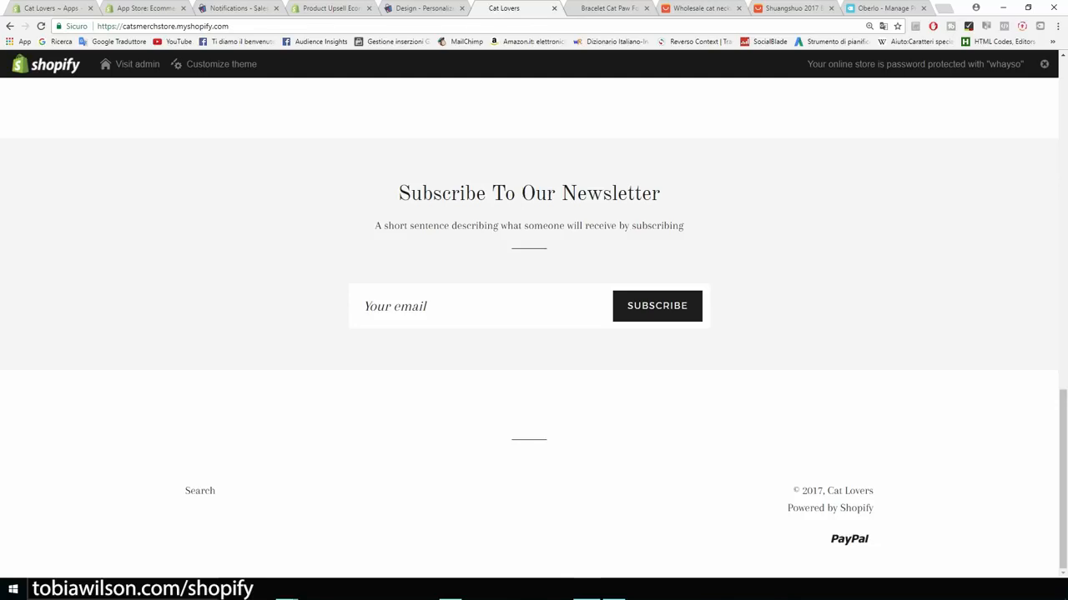
scroll(534, 325, up, 8)
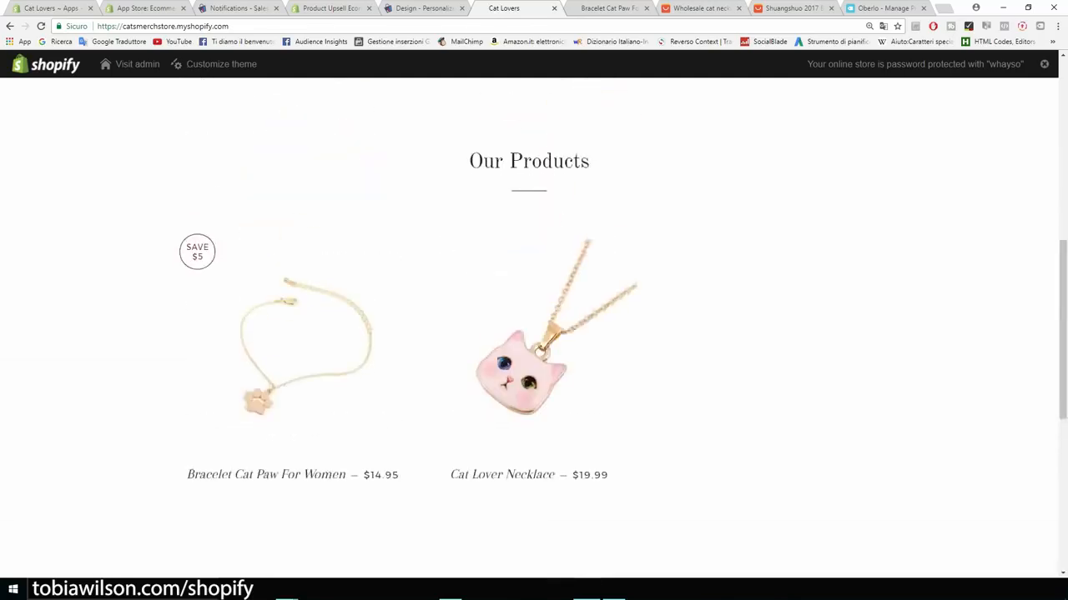
scroll(534, 325, down, 1)
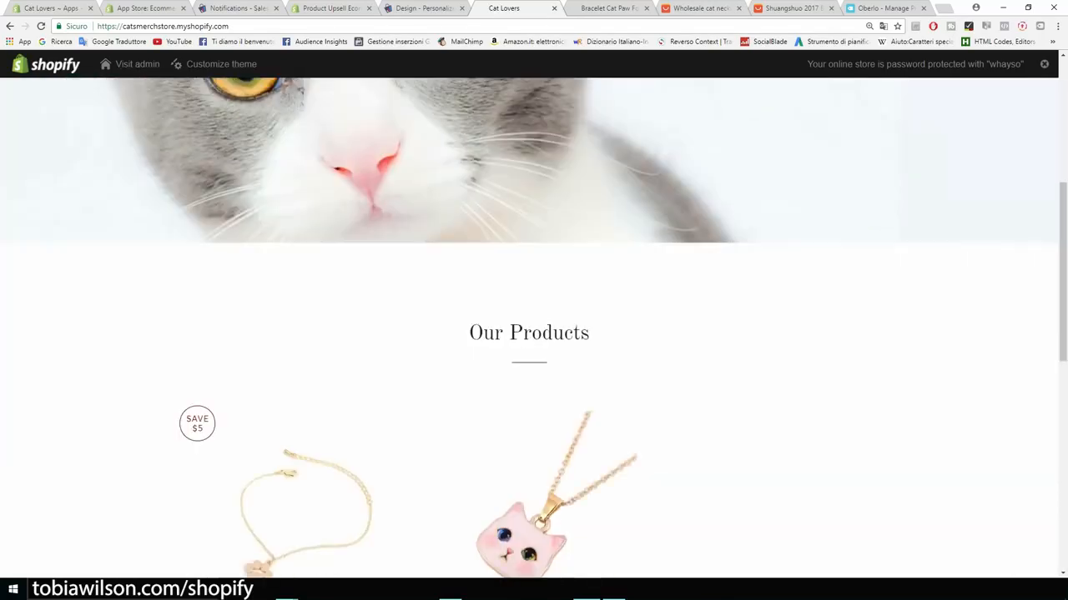
drag(589, 333, 468, 333)
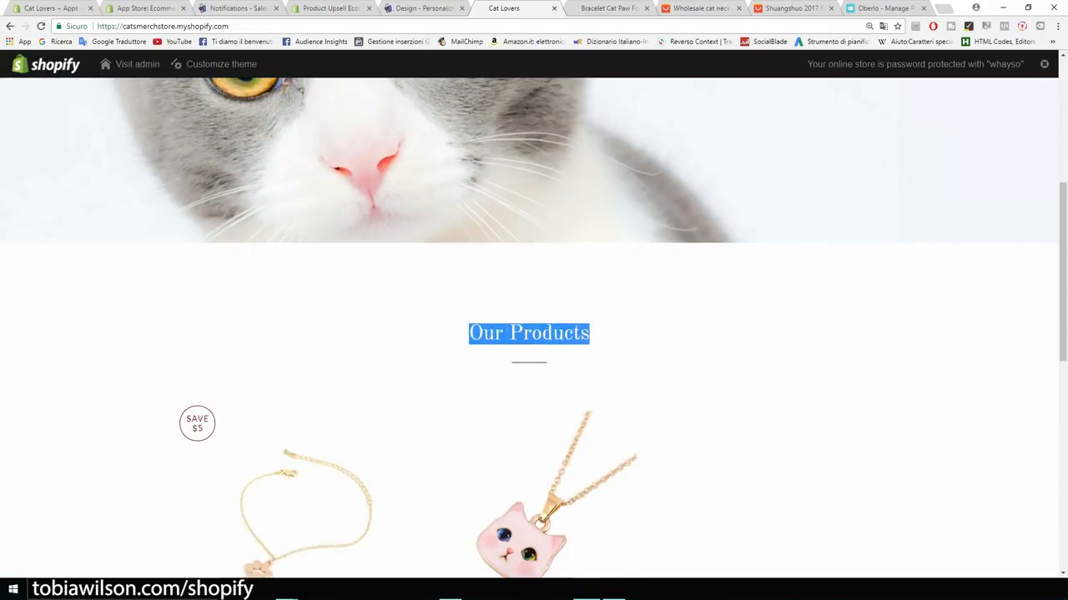
scroll(533, 326, up, 5)
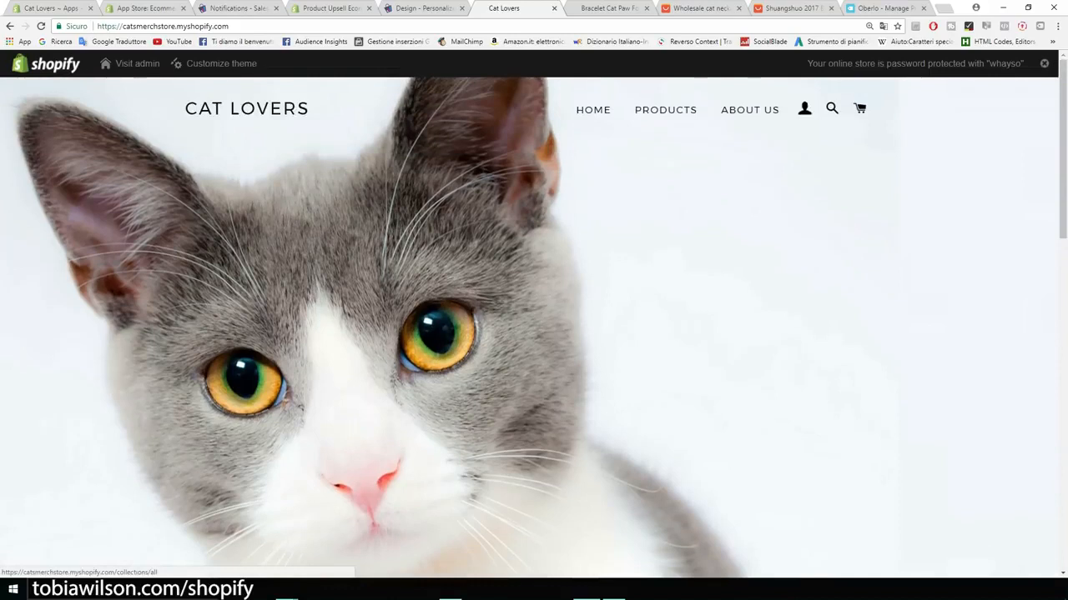
click(664, 110)
scroll(534, 326, down, 2)
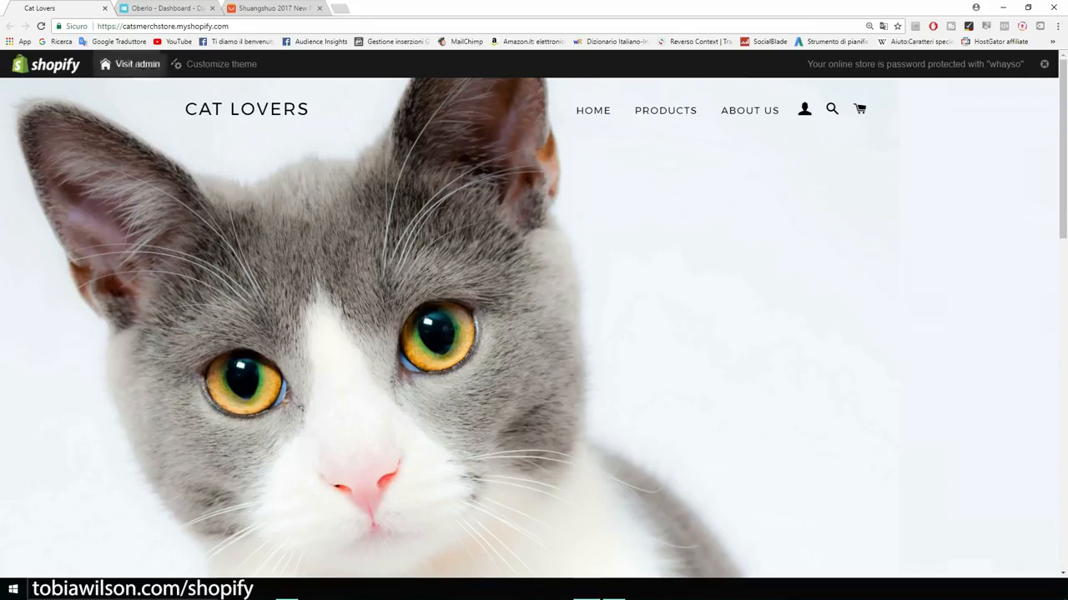
Step: Open Oberlo's Orders page and confirm the 2017-08-05 to 2017-09-04 order list is empty
click(154, 8)
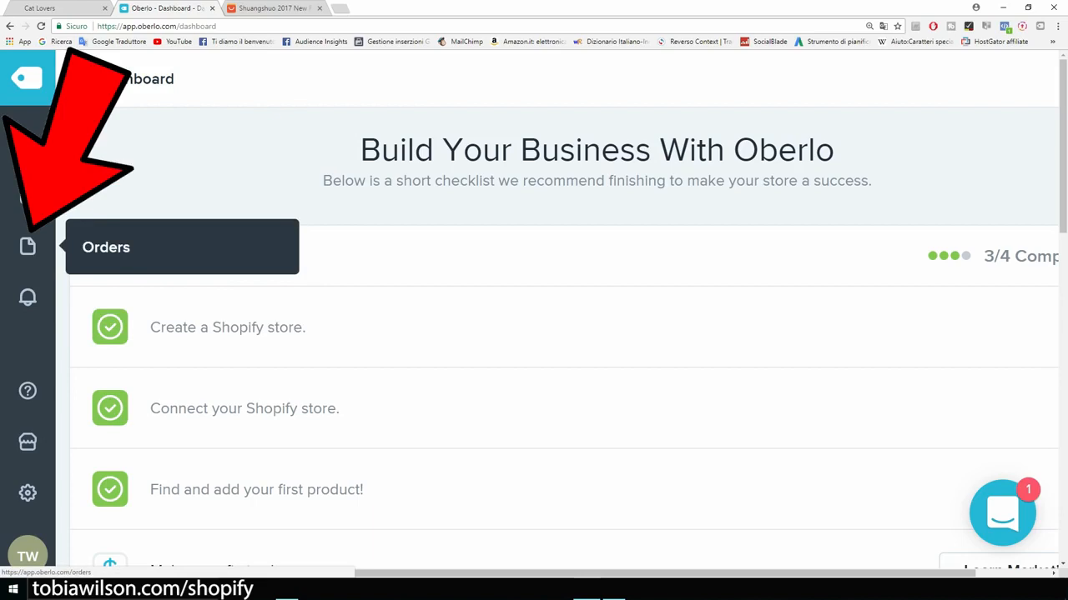
key(ctrl+plus)
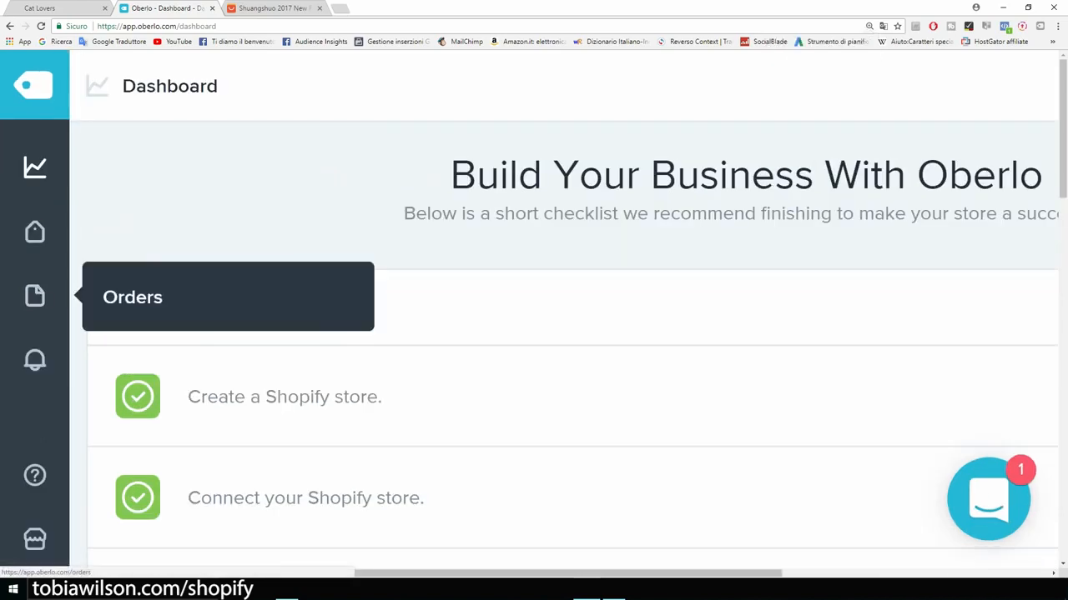
click(35, 296)
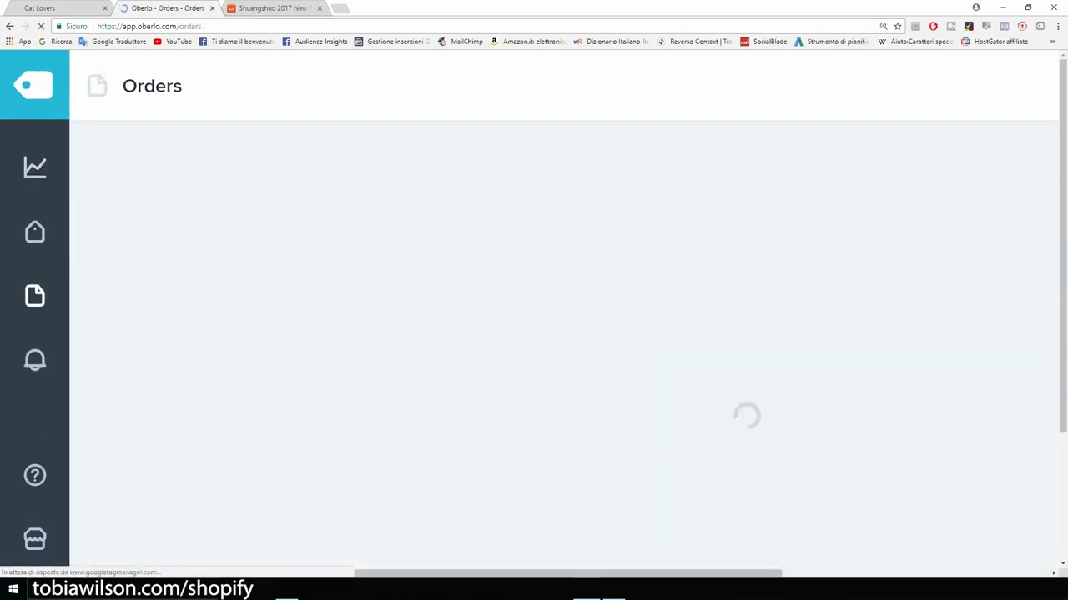
key(ctrl+minus)
key(ctrl+minus)
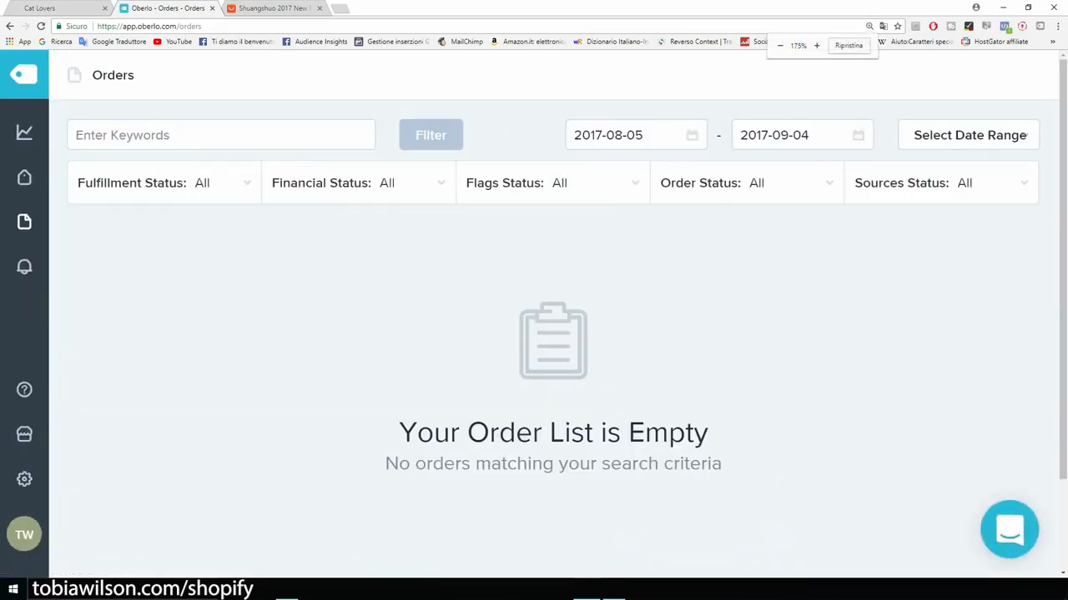
drag(708, 433, 450, 433)
click(450, 433)
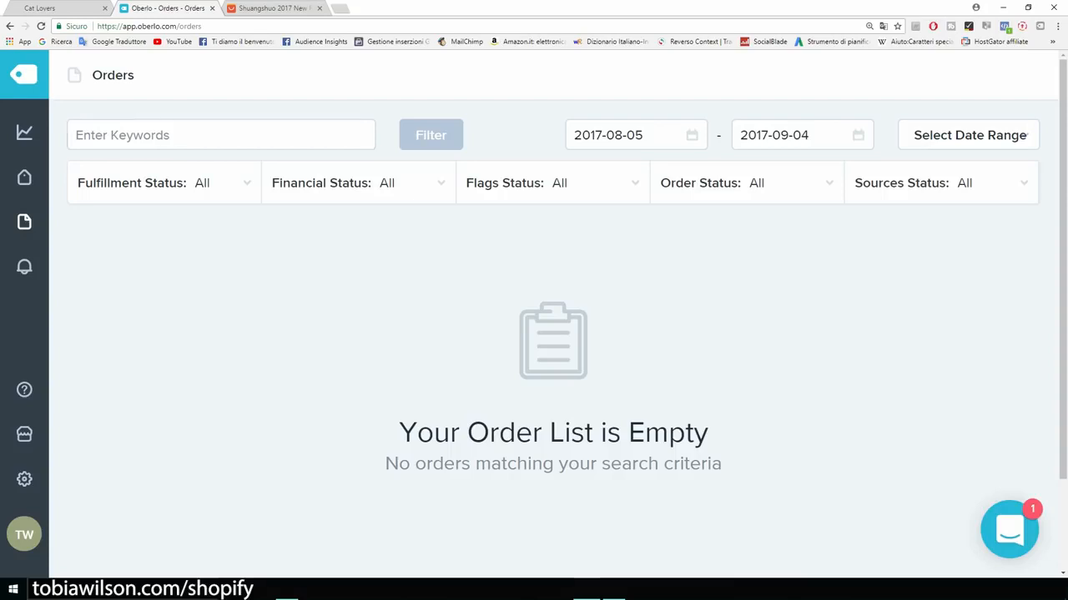
Step: From the AliExpress cat paw bracelet listing, choose Buy Now to reach Review your Order
click(273, 9)
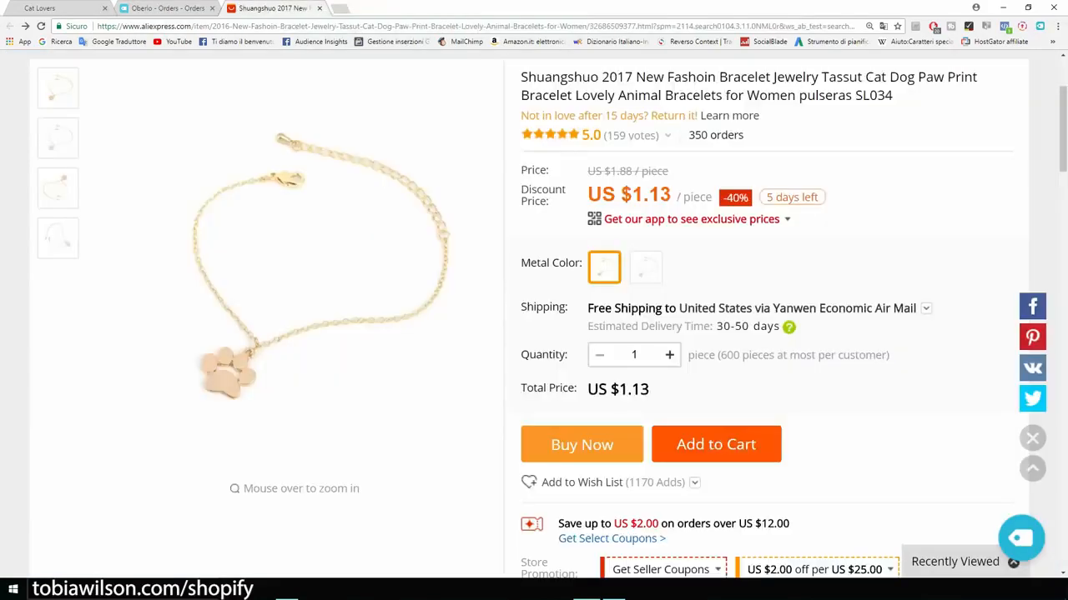
scroll(792, 319, up, 2)
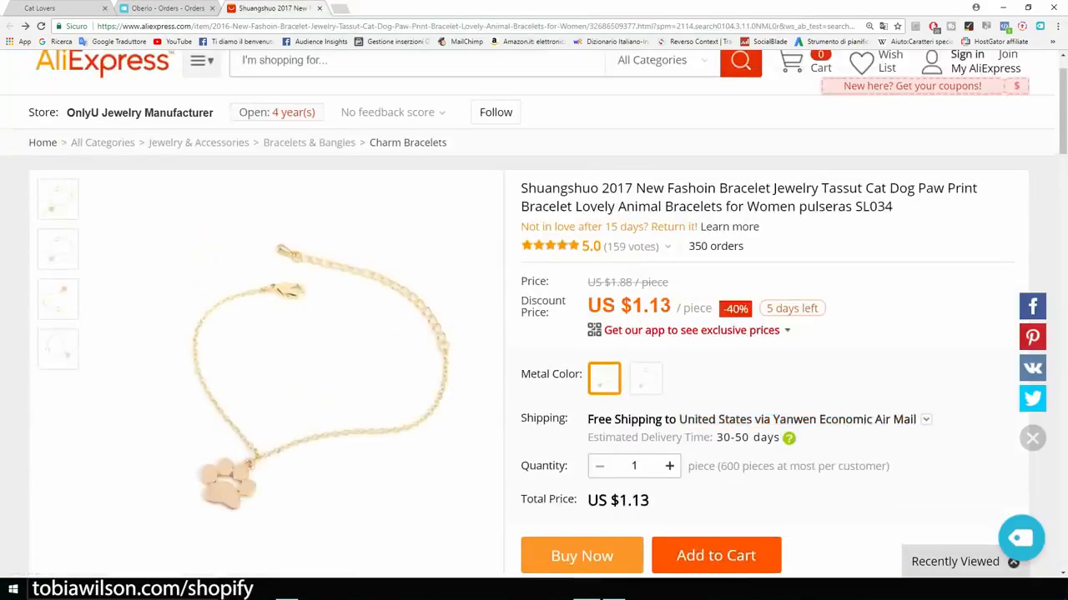
scroll(792, 318, down, 2)
scroll(792, 317, down, 2)
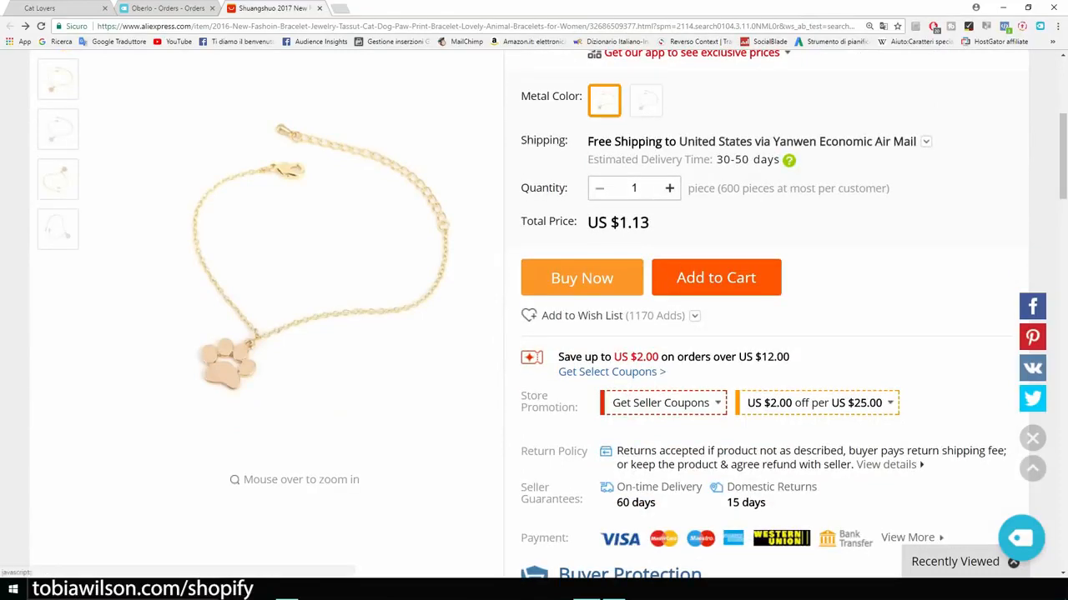
click(581, 278)
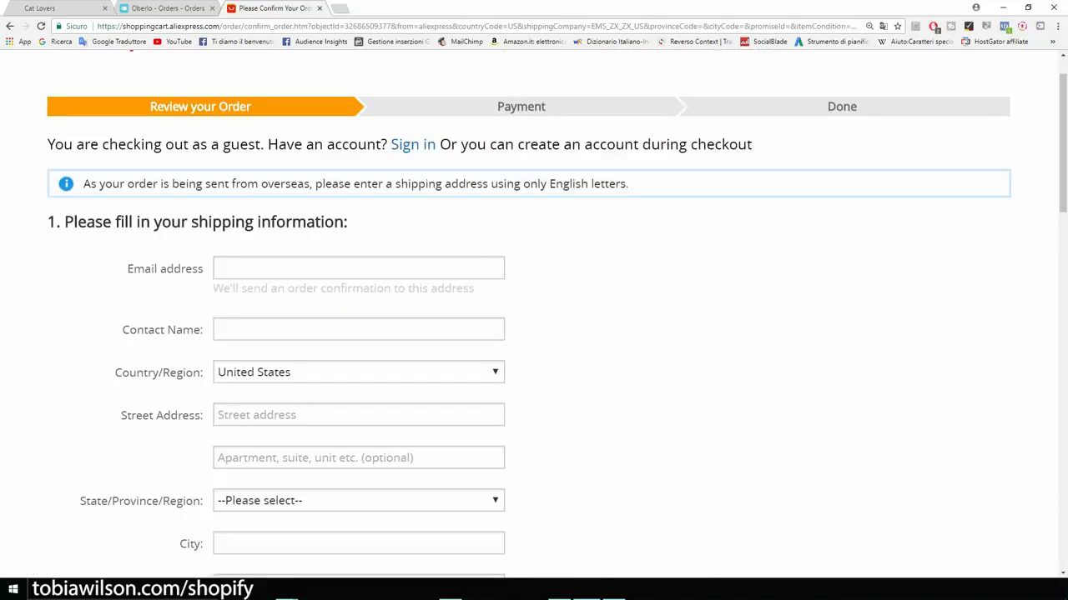
scroll(558, 315, down, 2)
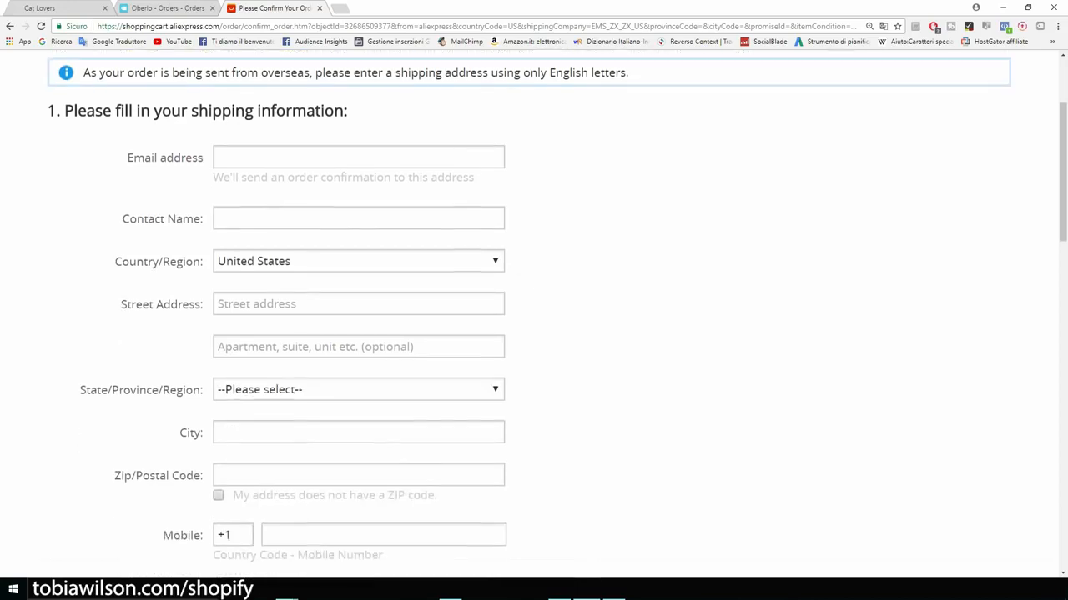
scroll(557, 315, up, 3)
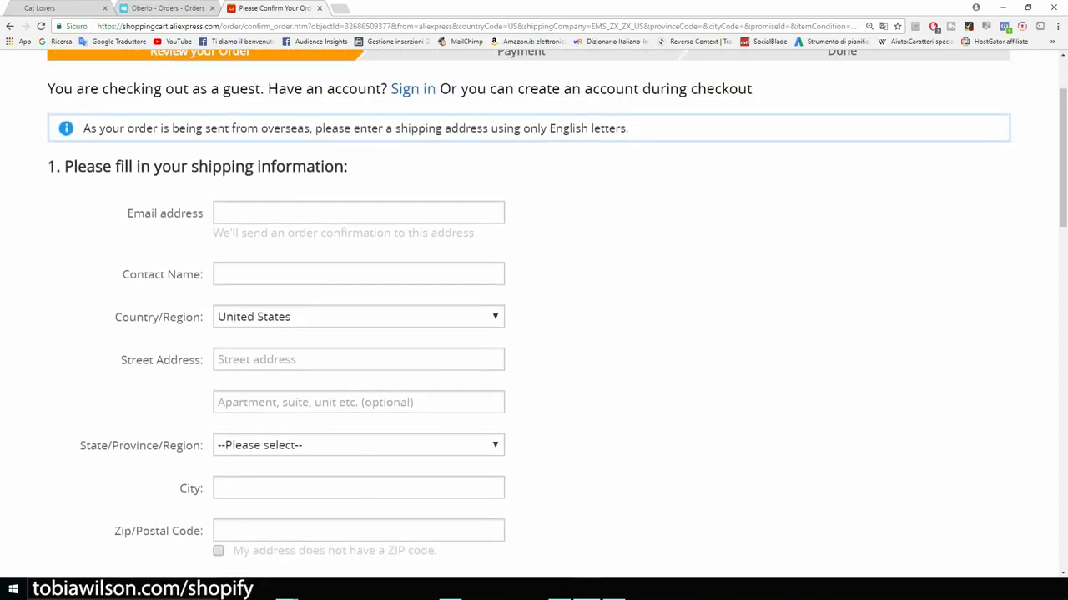
Step: Enter the customer's email and paste their name from the document into Contact Name
click(359, 324)
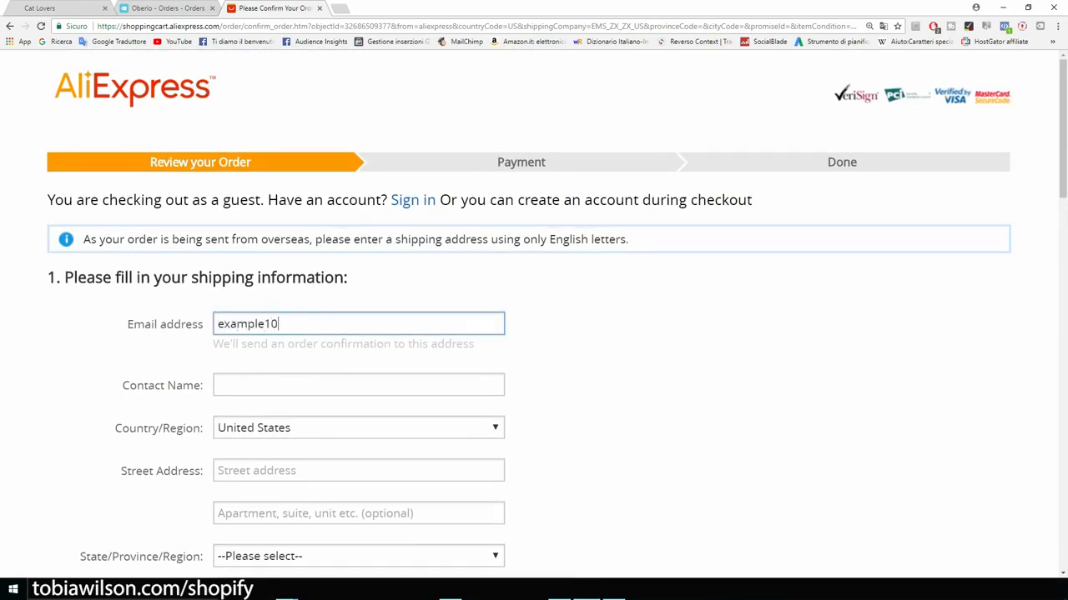
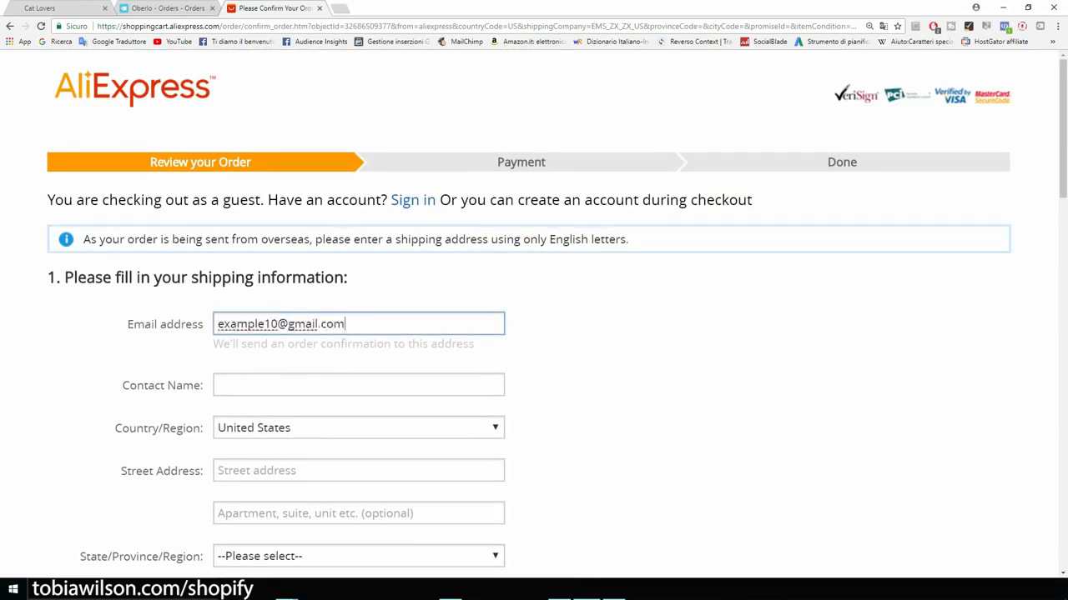
key(super+Left)
drag(755, 169, 664, 170)
key(ctrl+c)
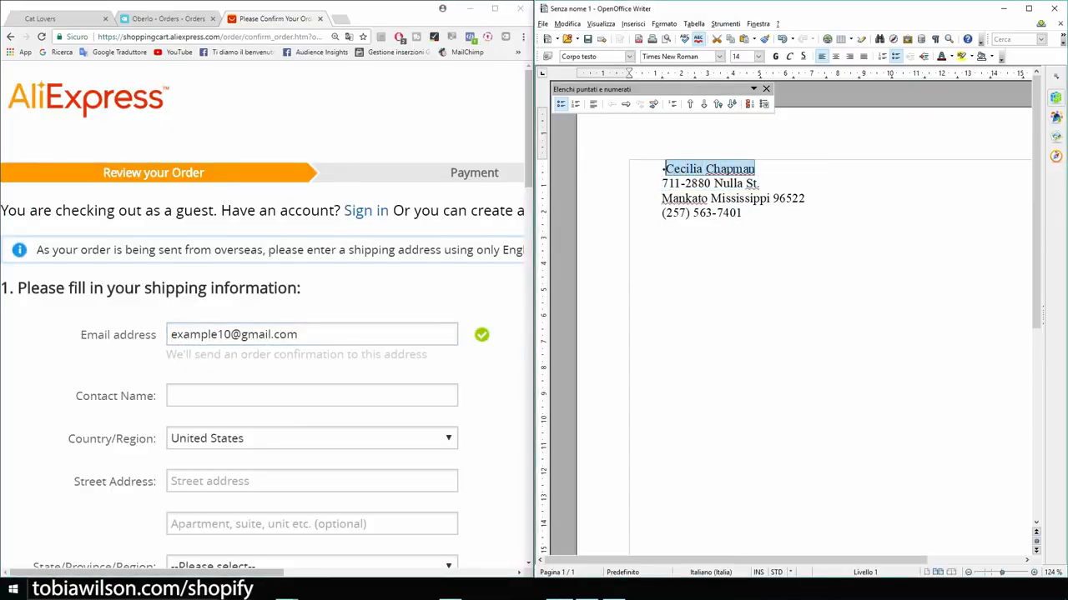
click(312, 395)
key(ctrl+v)
Step: Paste the customer's street address and choose Mississippi as the state
scroll(262, 317, down, 3)
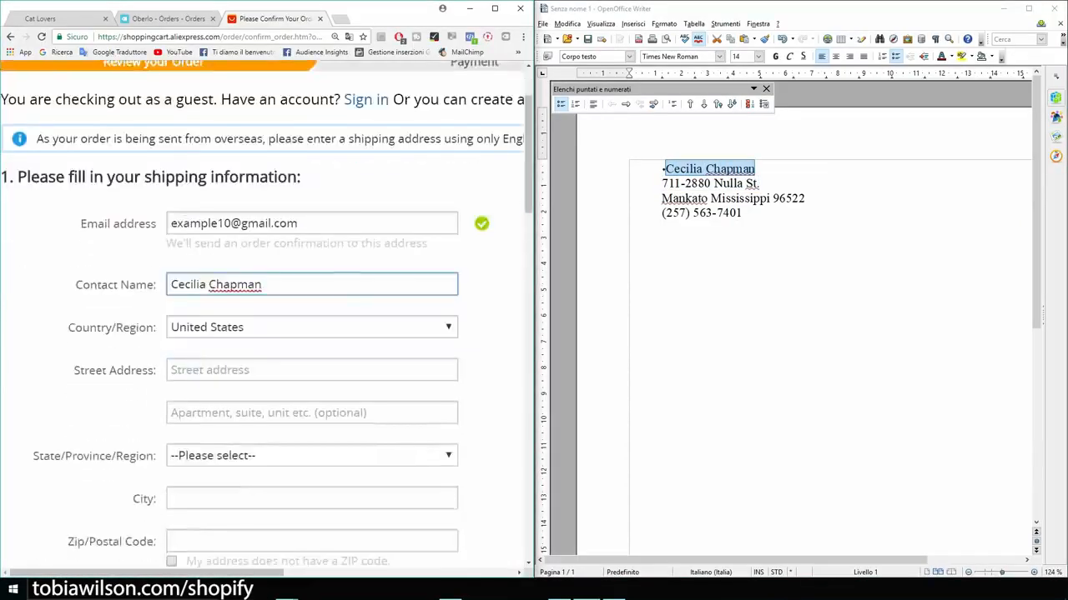
click(312, 259)
drag(760, 183, 662, 184)
click(312, 259)
click(311, 344)
click(217, 279)
click(312, 276)
Step: Fill in the customer's city, ZIP code and mobile number, then save and ship to this address
text(mankato)
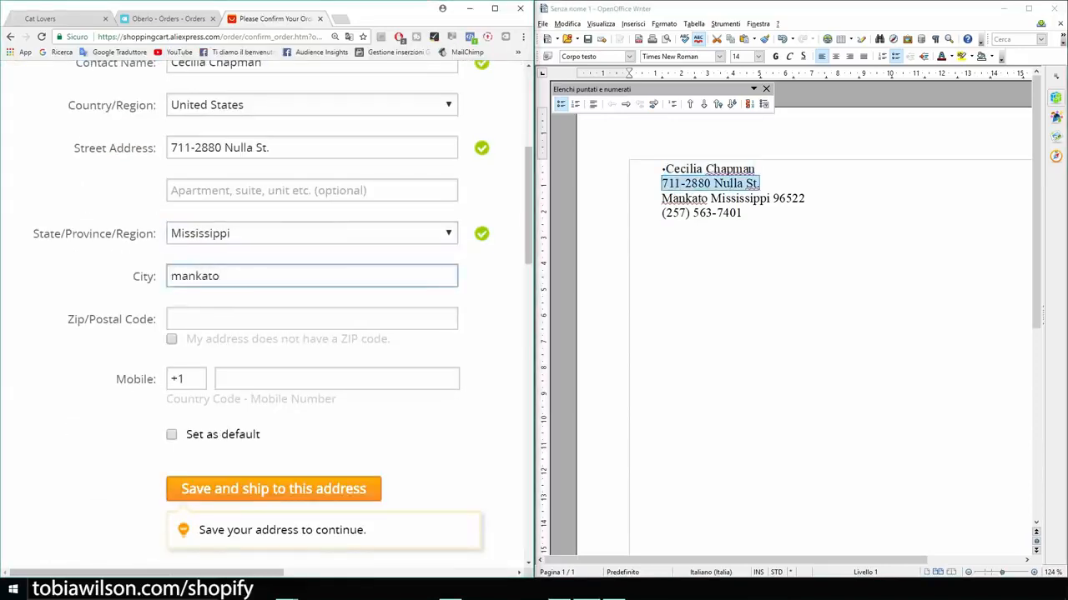
click(311, 320)
drag(805, 199, 773, 199)
click(312, 319)
text(96522)
click(337, 379)
scroll(267, 317, down, 1)
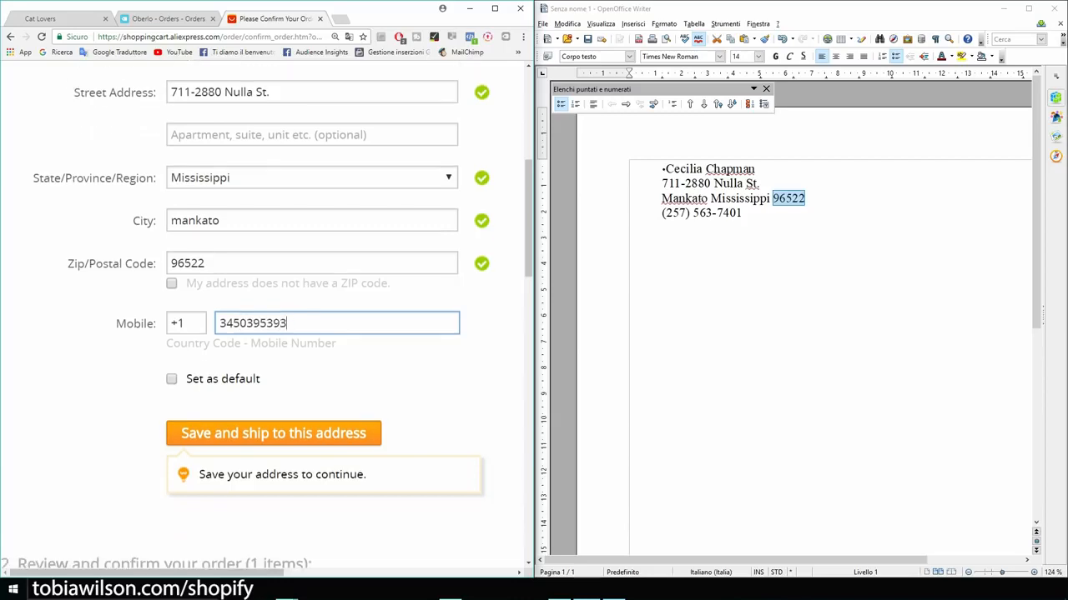
click(495, 8)
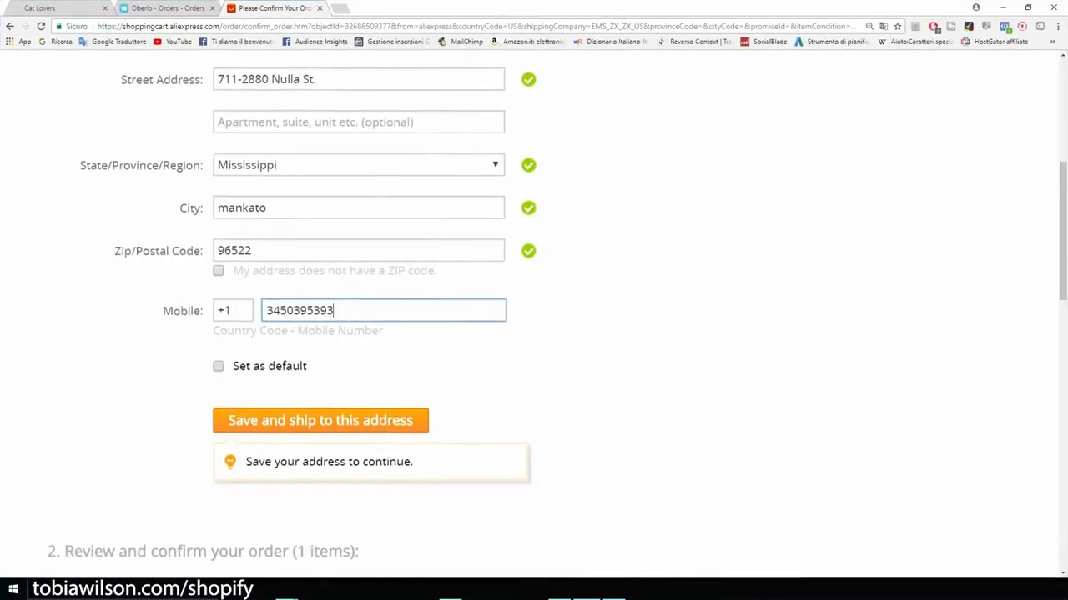
scroll(534, 316, down, 1)
click(320, 312)
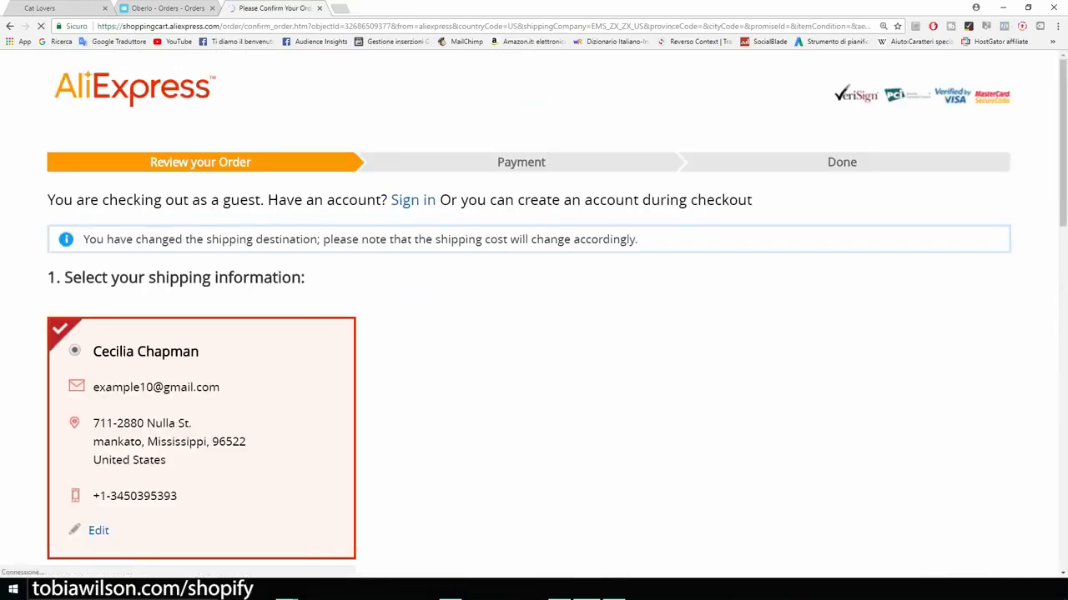
Step: Zoom into the order review (Gold-color bracelet, 1 piece, US $1.13) and highlight 'Leave a message for this seller'
scroll(533, 313, down, 1)
scroll(534, 314, down, 2)
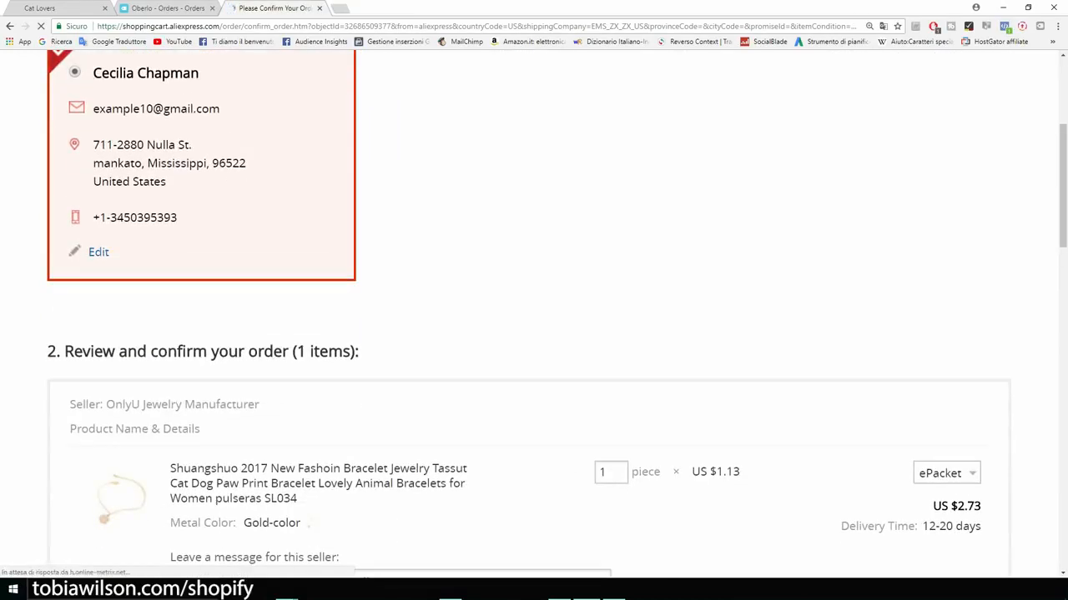
scroll(534, 334, down, 3)
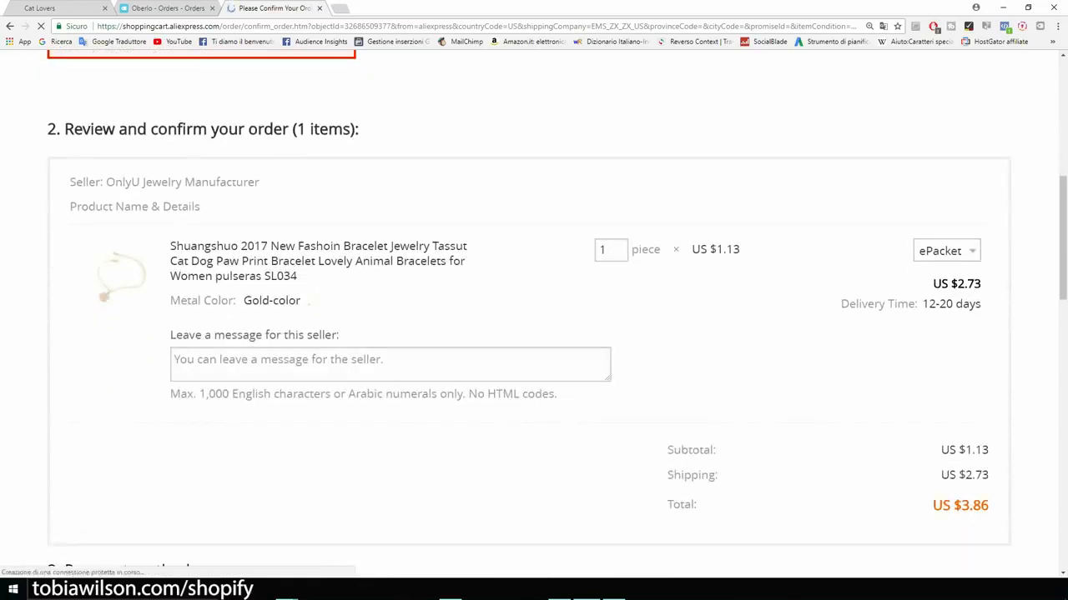
key(ctrl+plus)
key(ctrl+plus)
scroll(534, 334, down, 4)
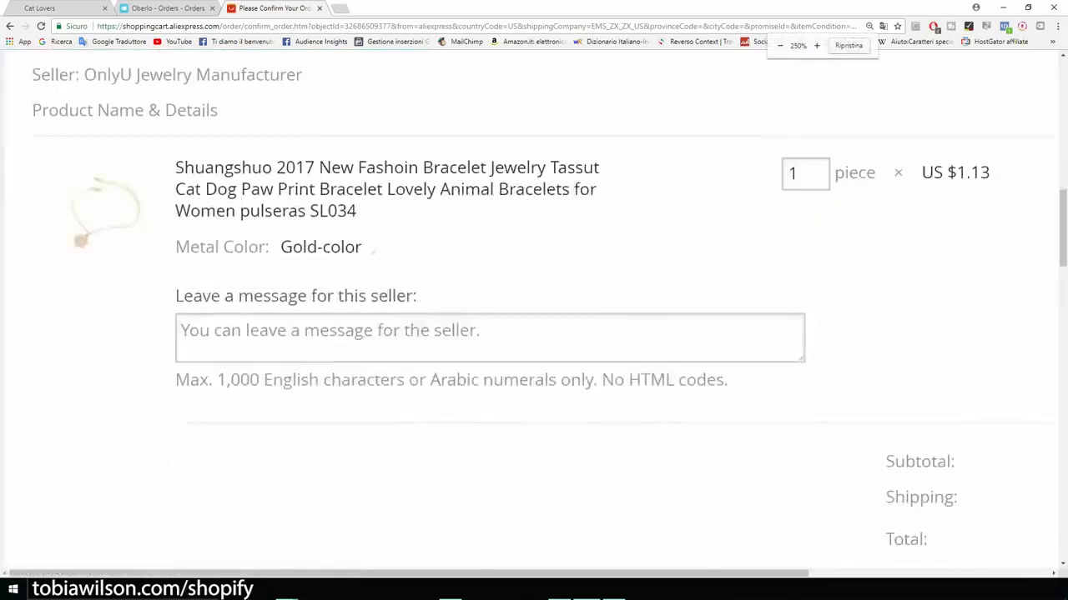
scroll(534, 334, up, 2)
scroll(533, 333, up, 1)
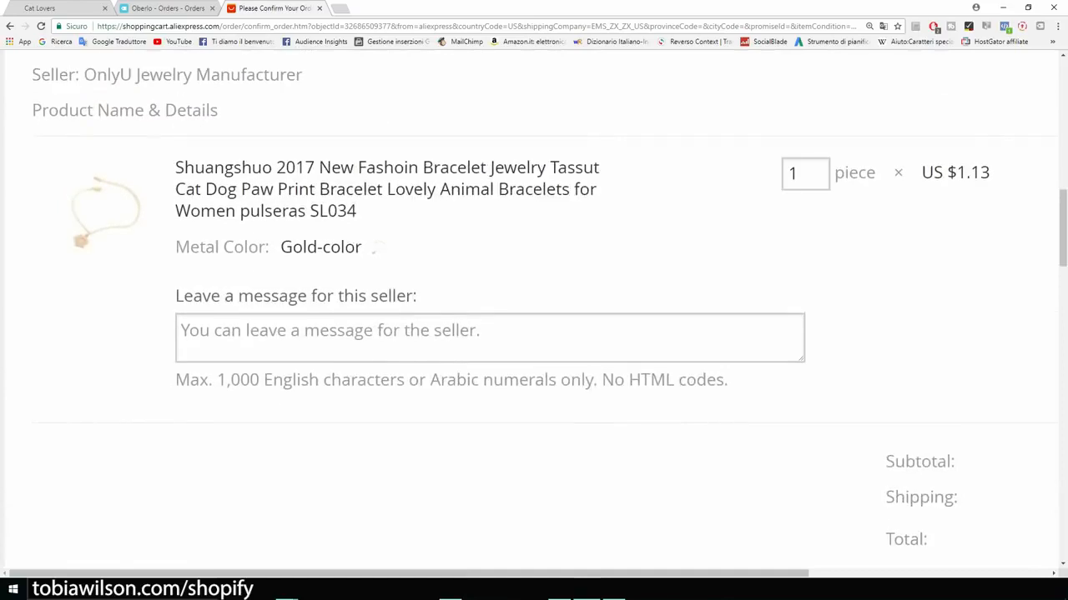
drag(175, 296, 422, 297)
scroll(534, 334, down, 3)
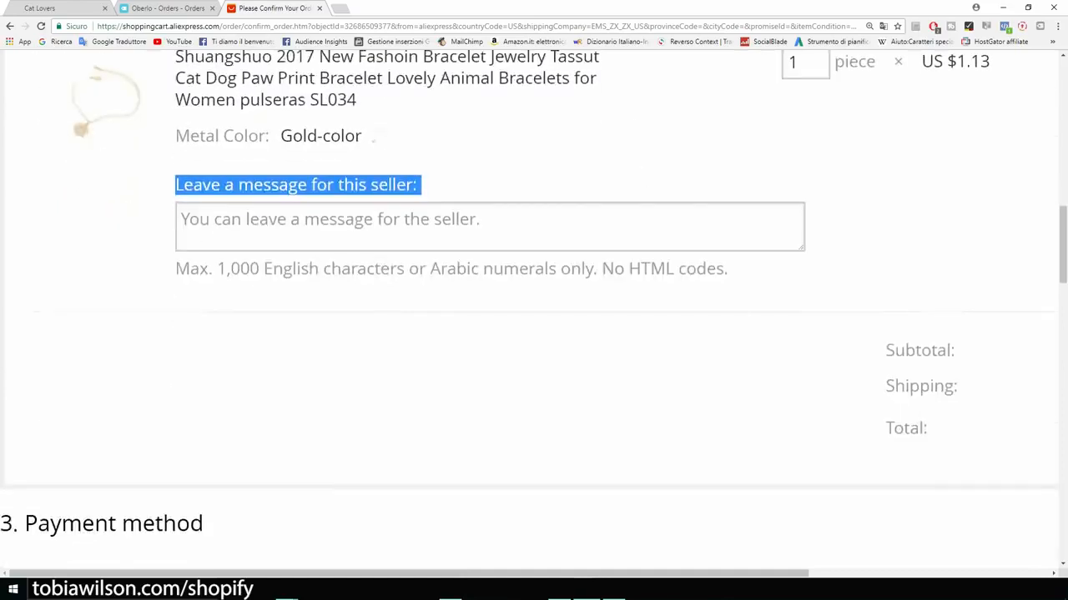
key(ctrl+plus)
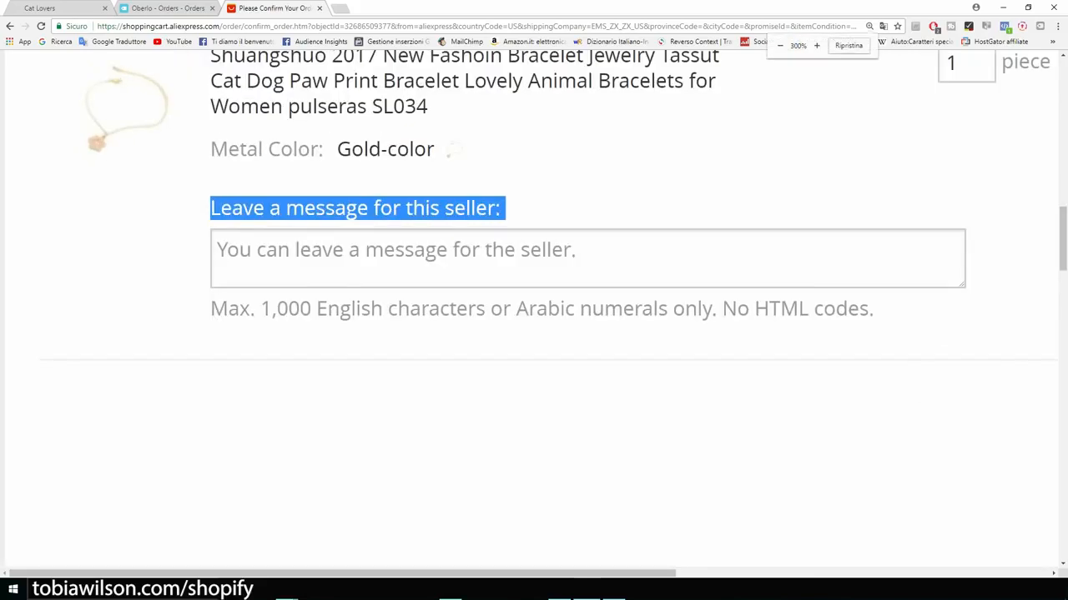
Step: Write the seller message: 'Please do not include an invoice or any marketing material. This is a dropshipping order.'
click(534, 259)
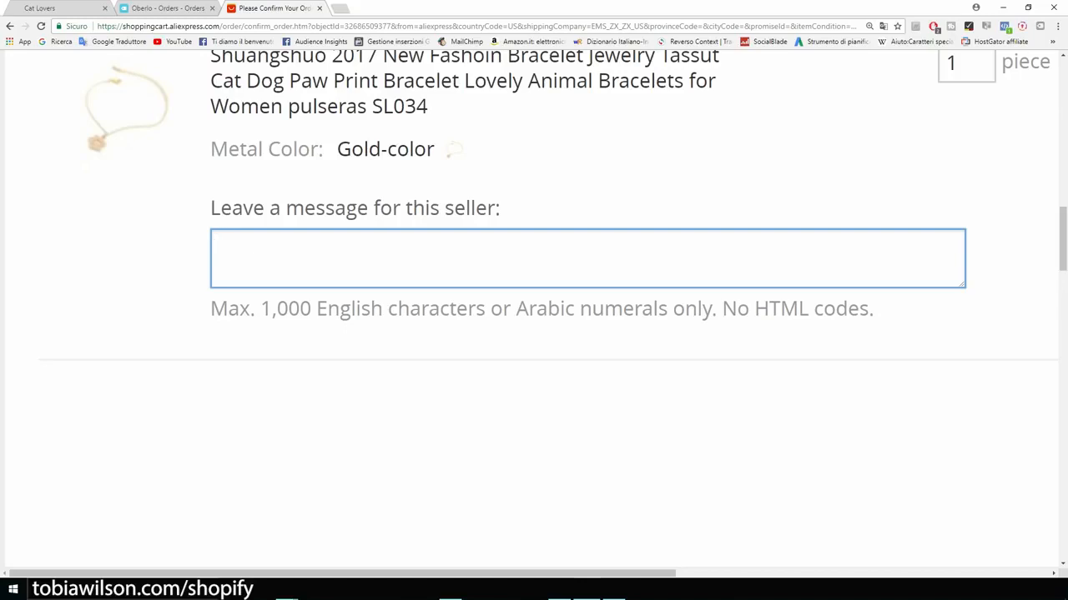
text(Ok)
key(BackSpace)
key(BackSpace)
text(Please do not include an invoice or any marketing material. This is )
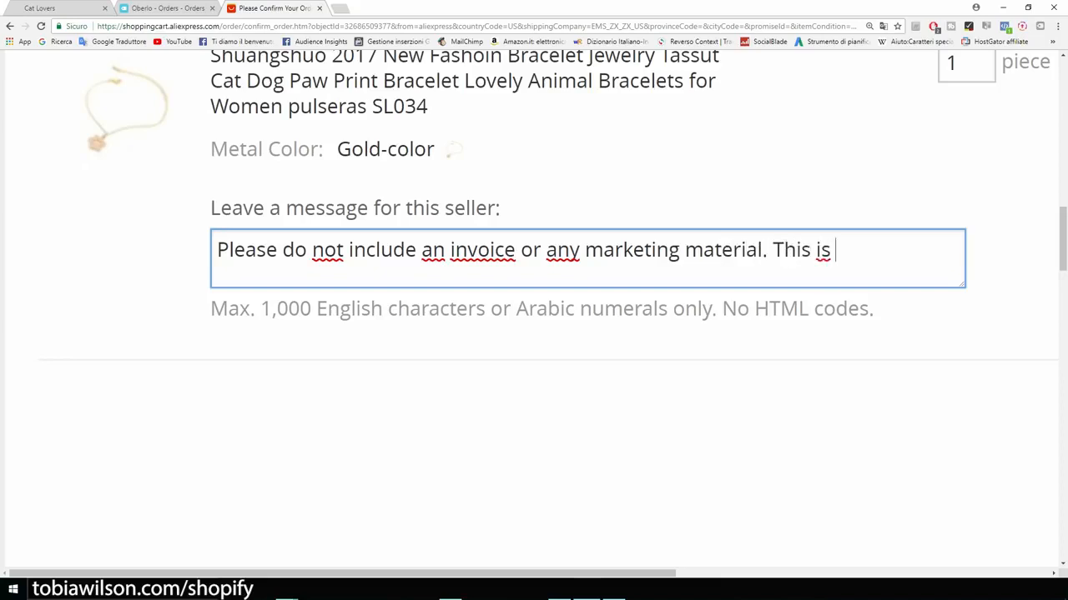
text(a dropshipping order.)
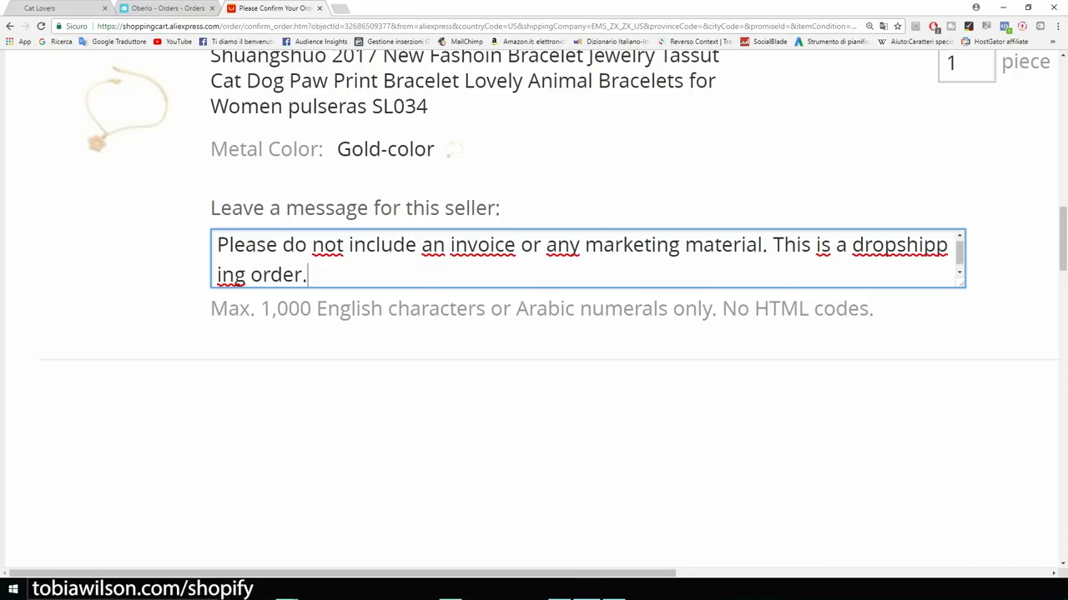
key(ctrl+a)
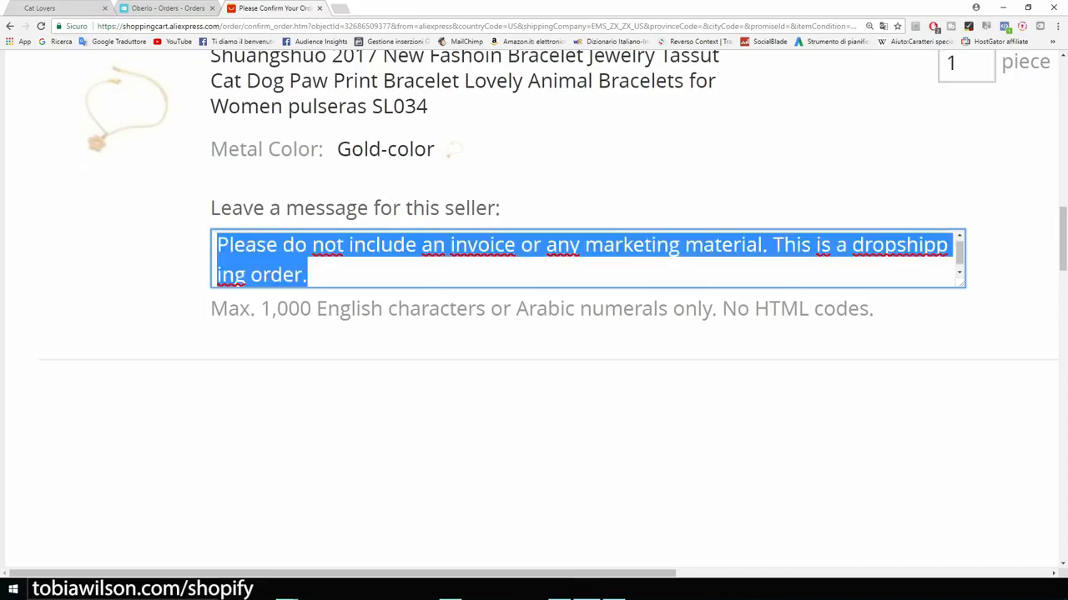
click(533, 442)
Step: Zoom out and scroll past Payment method to the Confirm & Pay button and US $3.86 total
scroll(534, 442, down, 2)
scroll(534, 442, up, 4)
scroll(534, 442, down, 4)
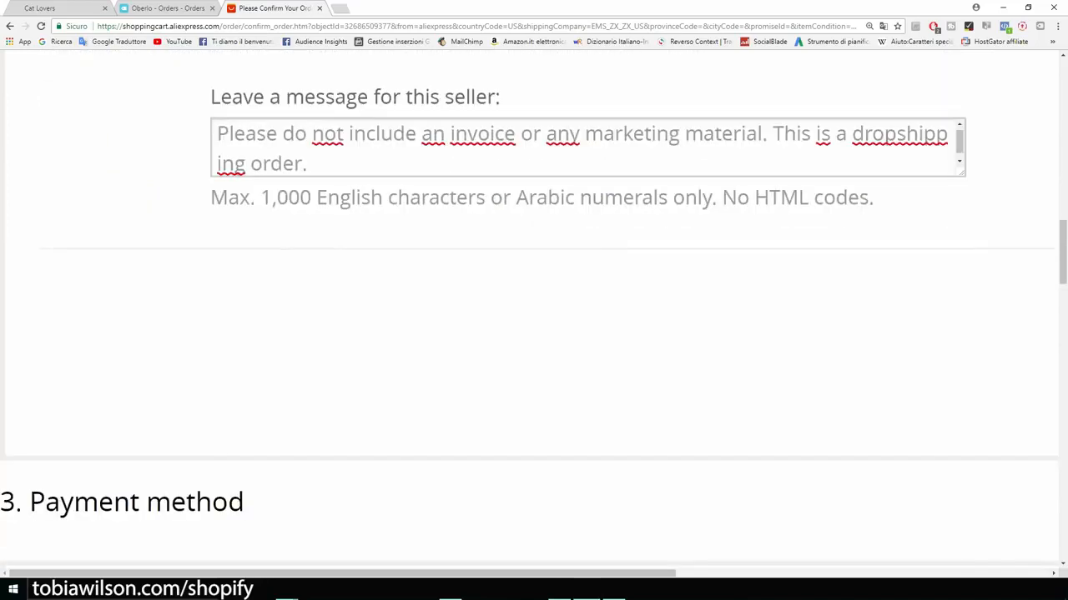
key(ctrl+minus)
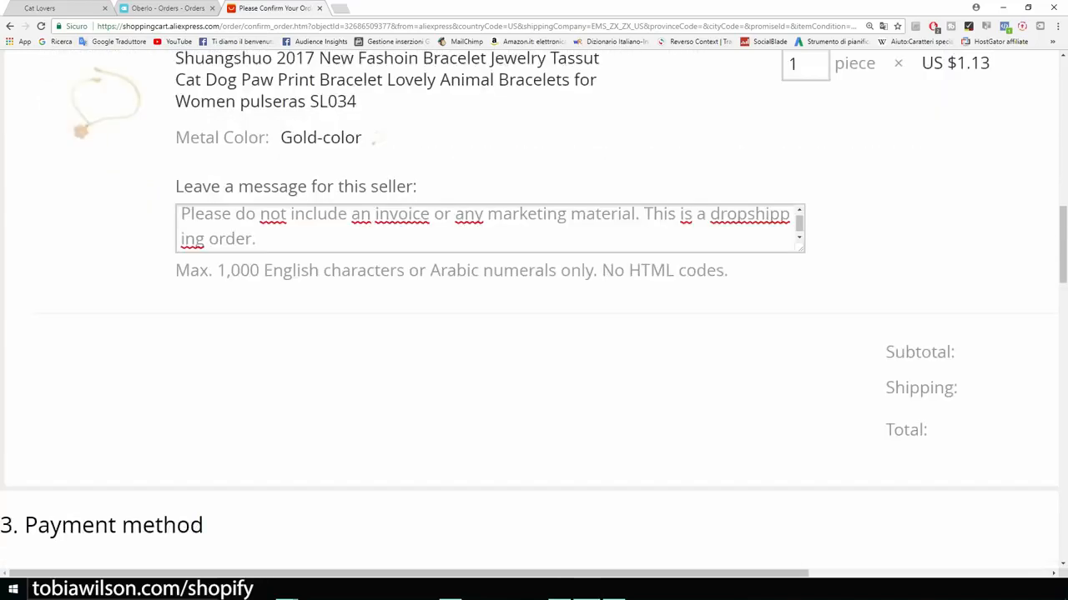
scroll(534, 310, down, 5)
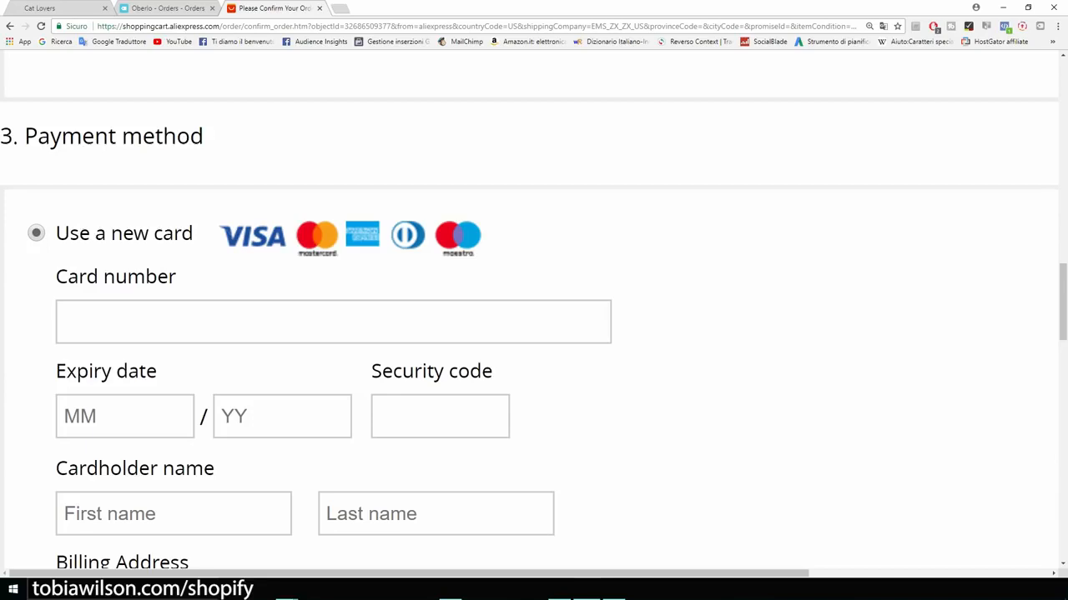
scroll(534, 310, down, 1)
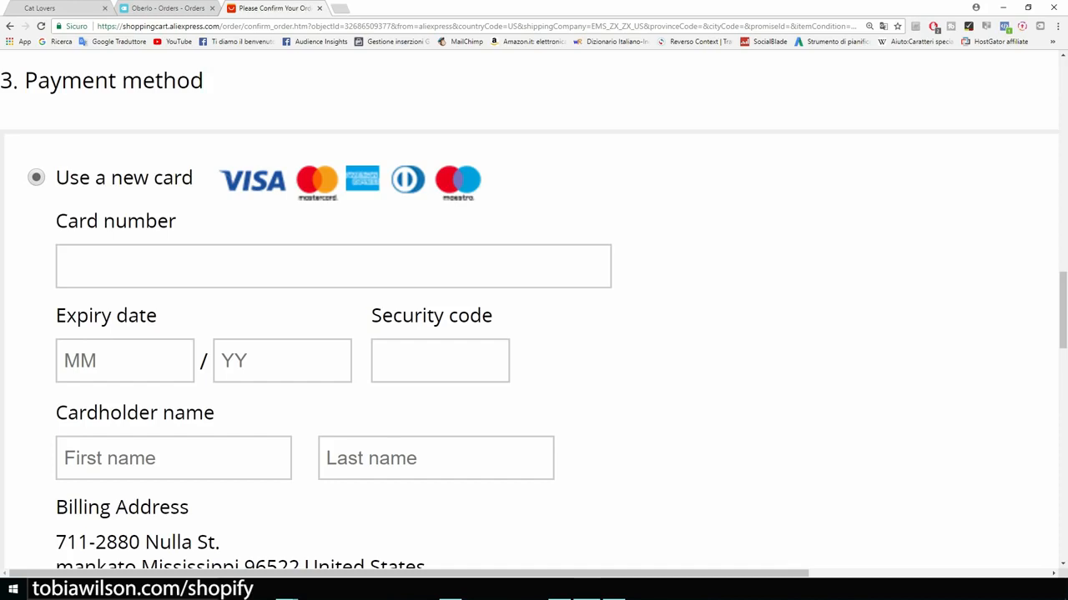
scroll(533, 317, down, 1)
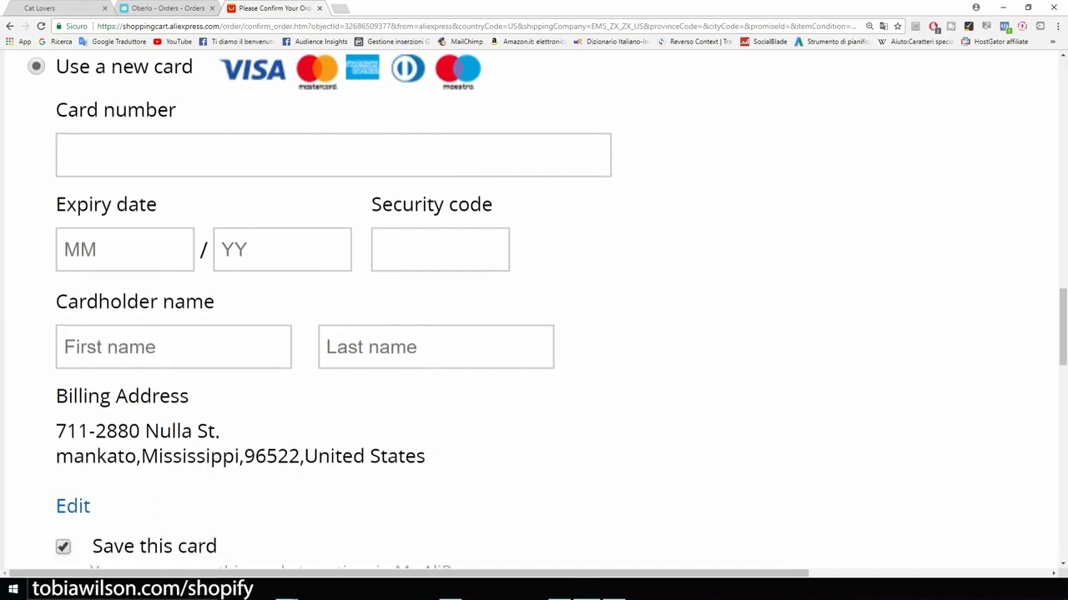
scroll(533, 317, down, 1)
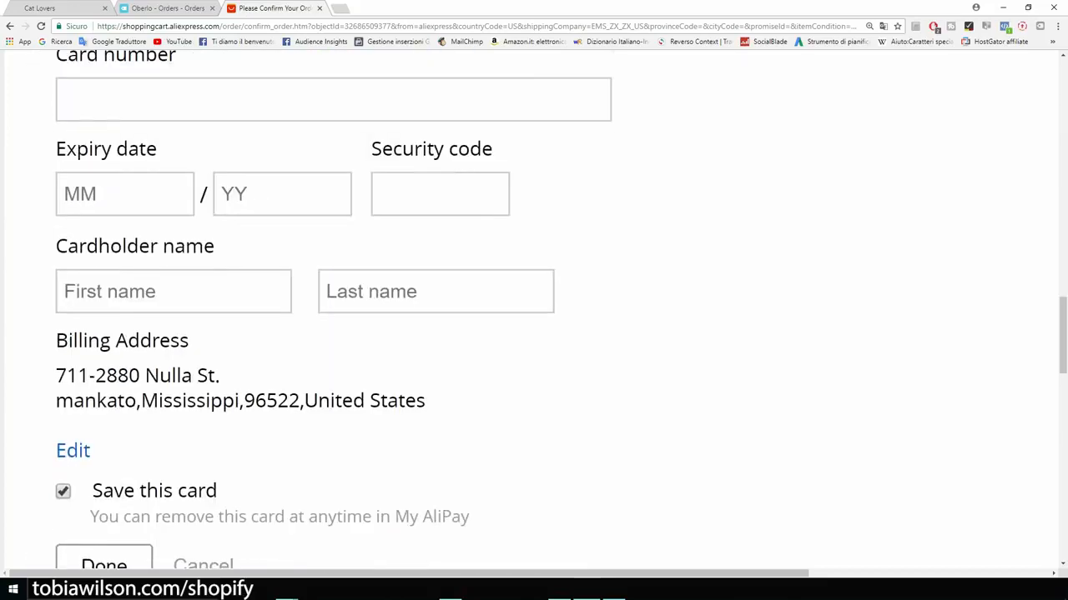
key(ctrl+minus)
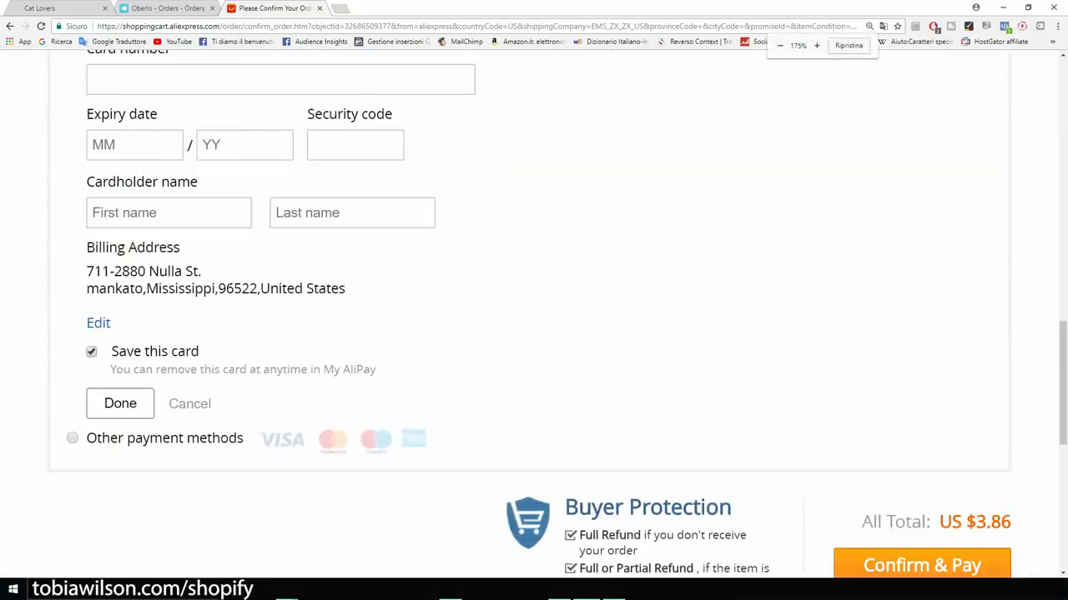
scroll(533, 317, down, 2)
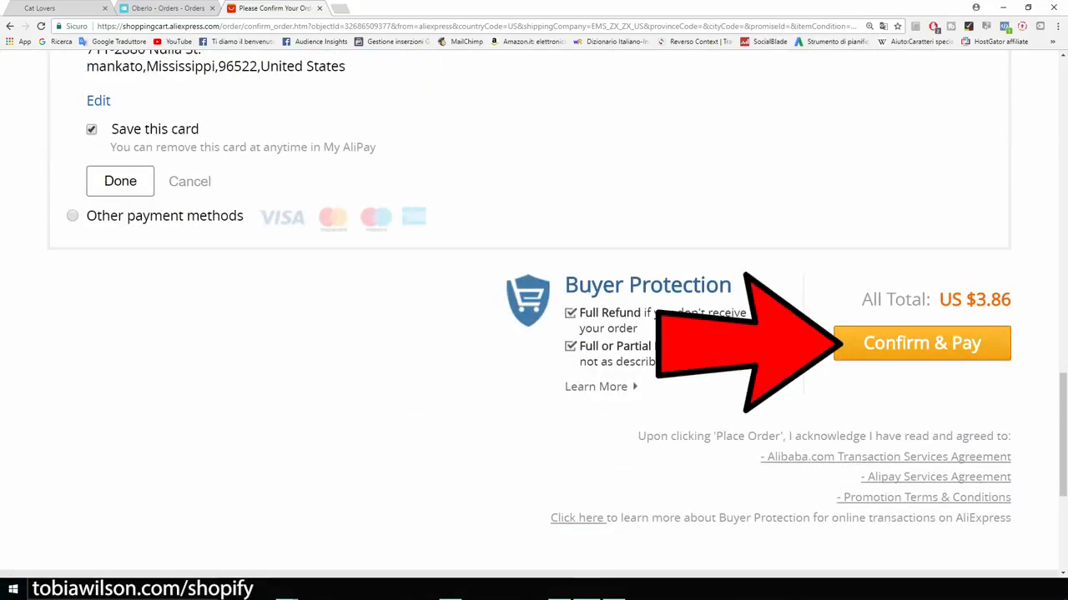
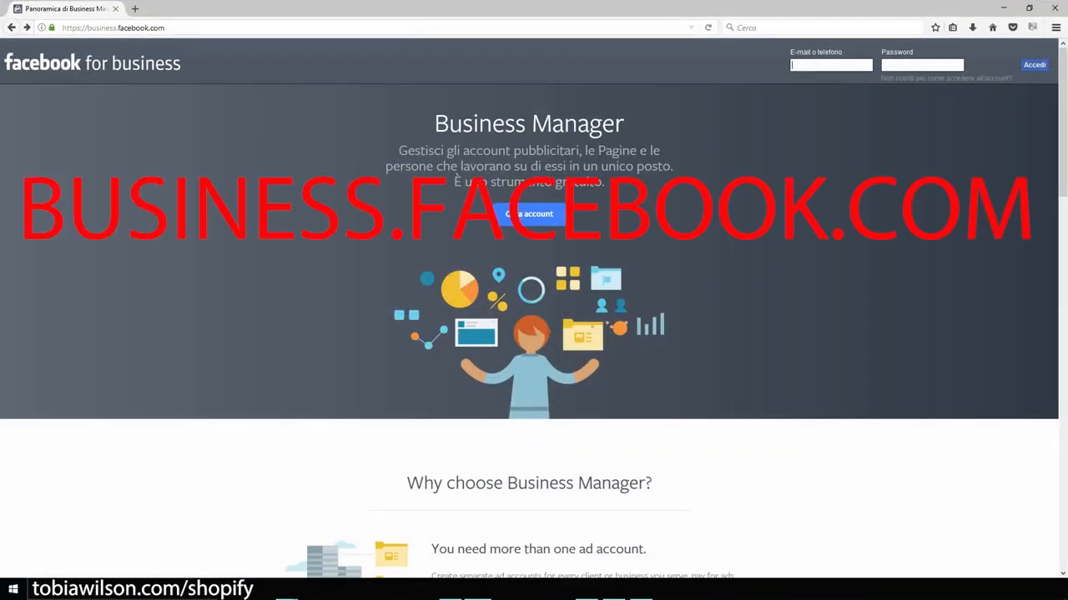
Step: Start a Business Manager account and reveal the PassionateGamer business home with its ad account
drag(167, 27, 77, 28)
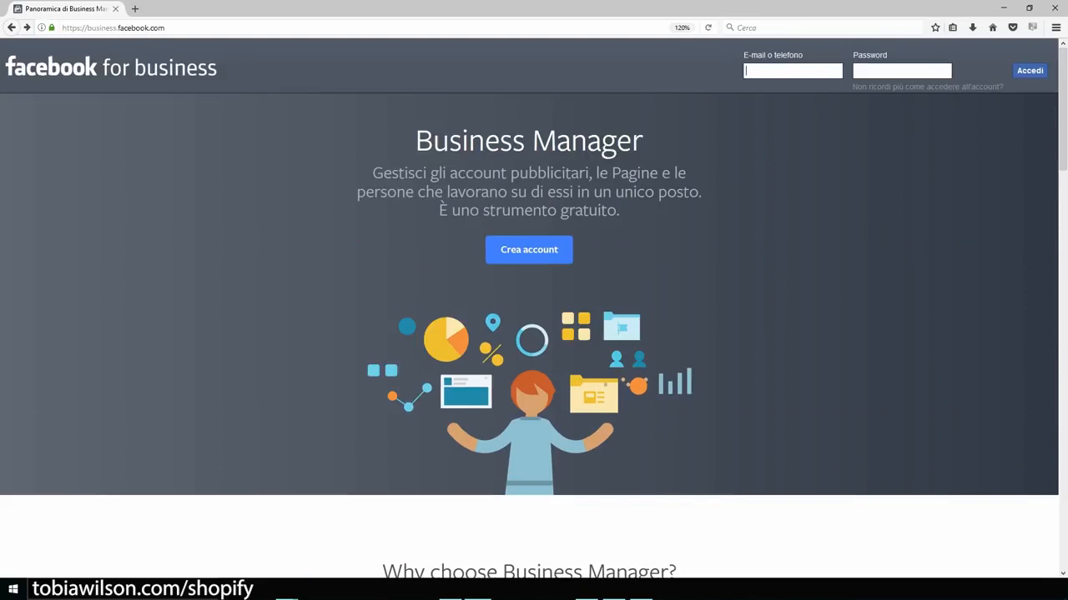
click(529, 249)
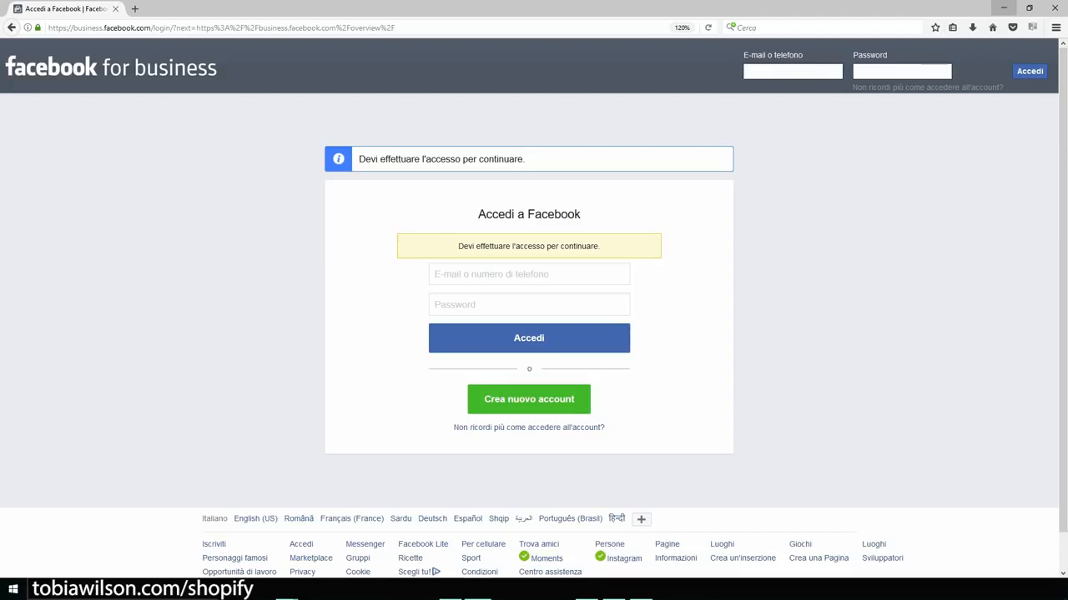
click(1003, 7)
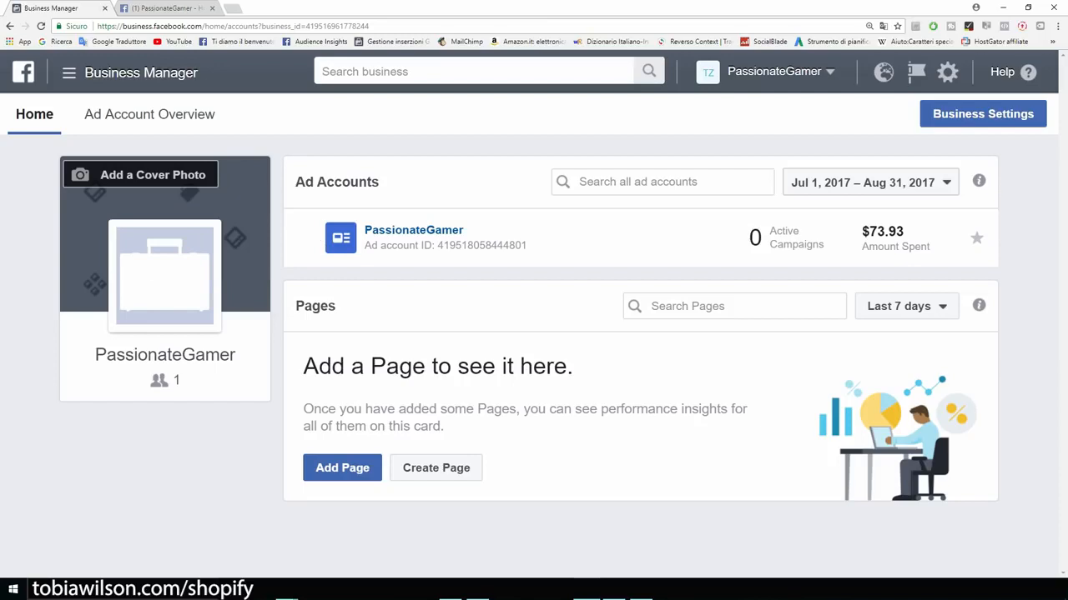
Step: Go from the Business Manager tools menu to Ads Manager's new campaign objective page
drag(236, 355, 94, 354)
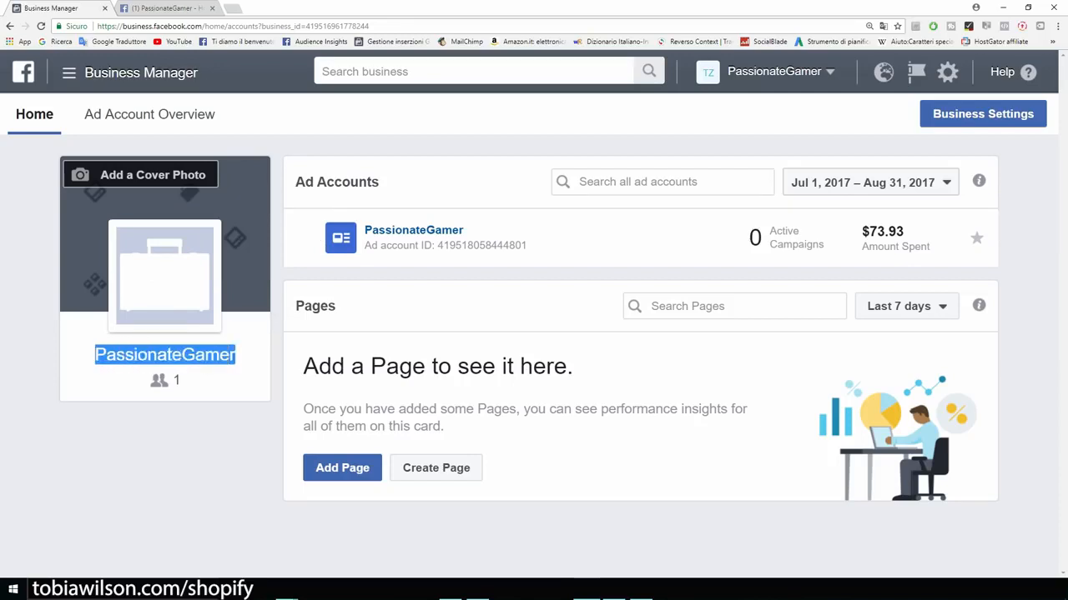
click(94, 356)
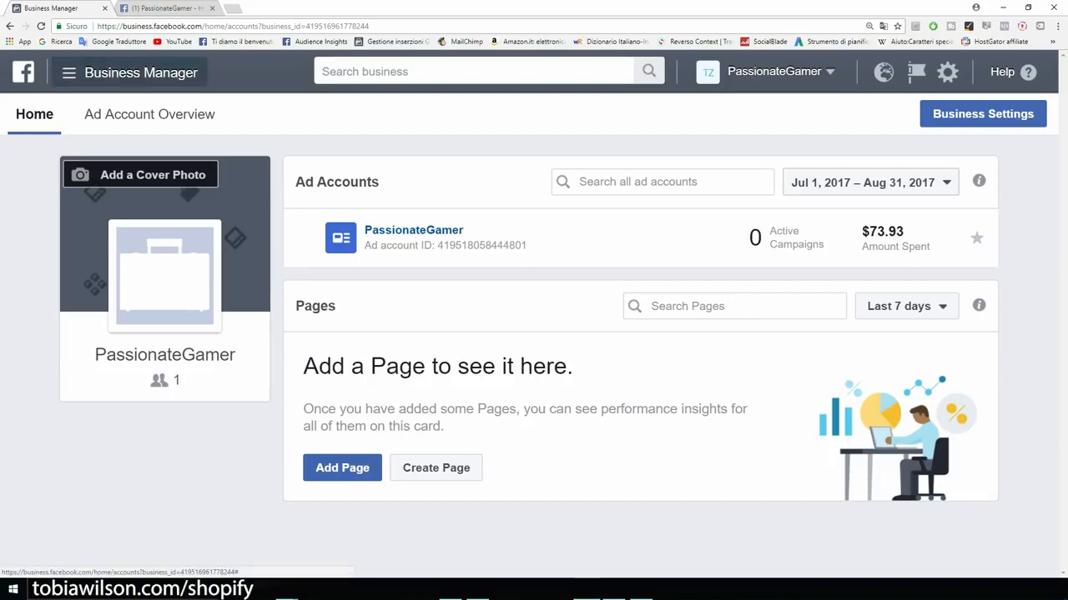
click(133, 73)
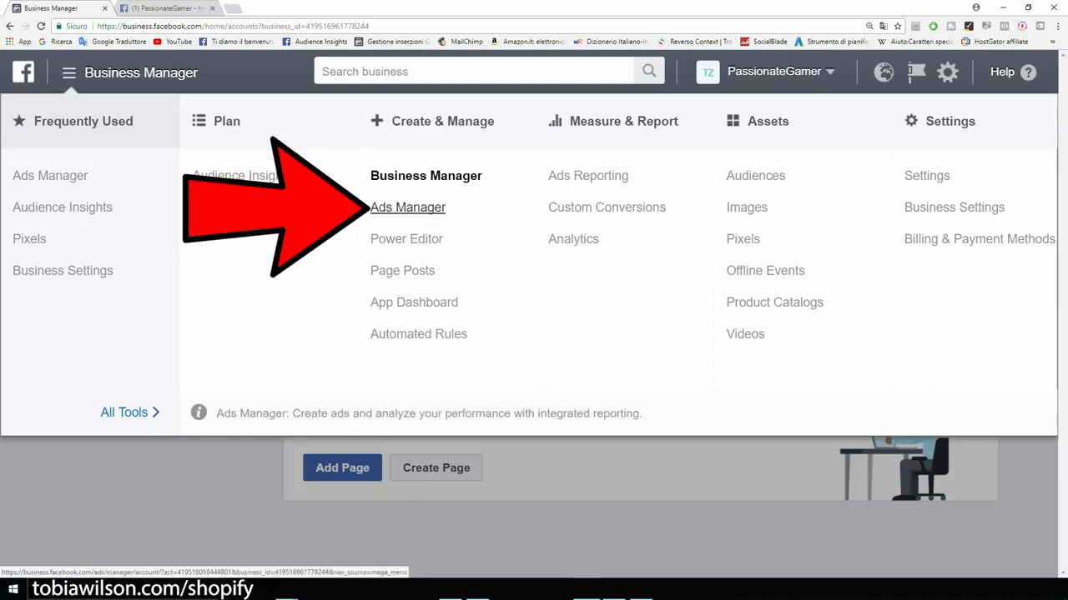
click(408, 207)
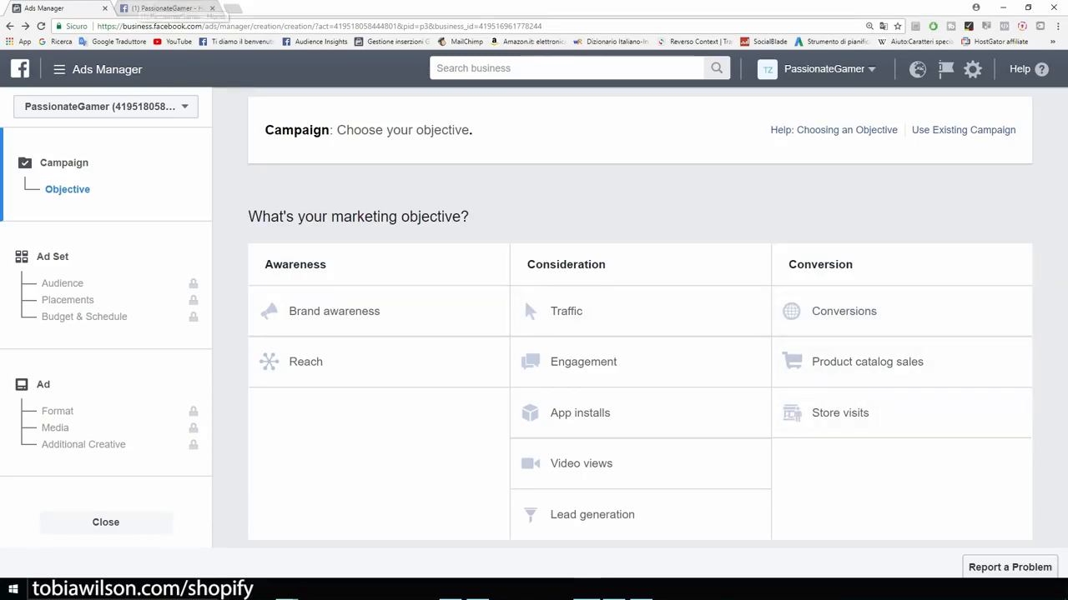
click(165, 8)
scroll(389, 375, down, 3)
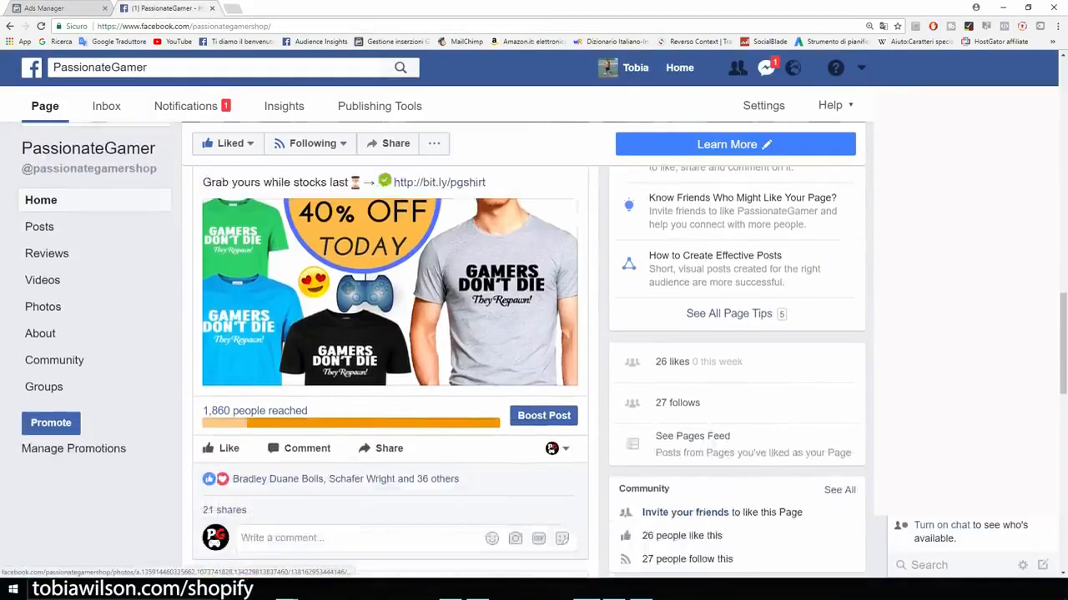
scroll(389, 375, up, 3)
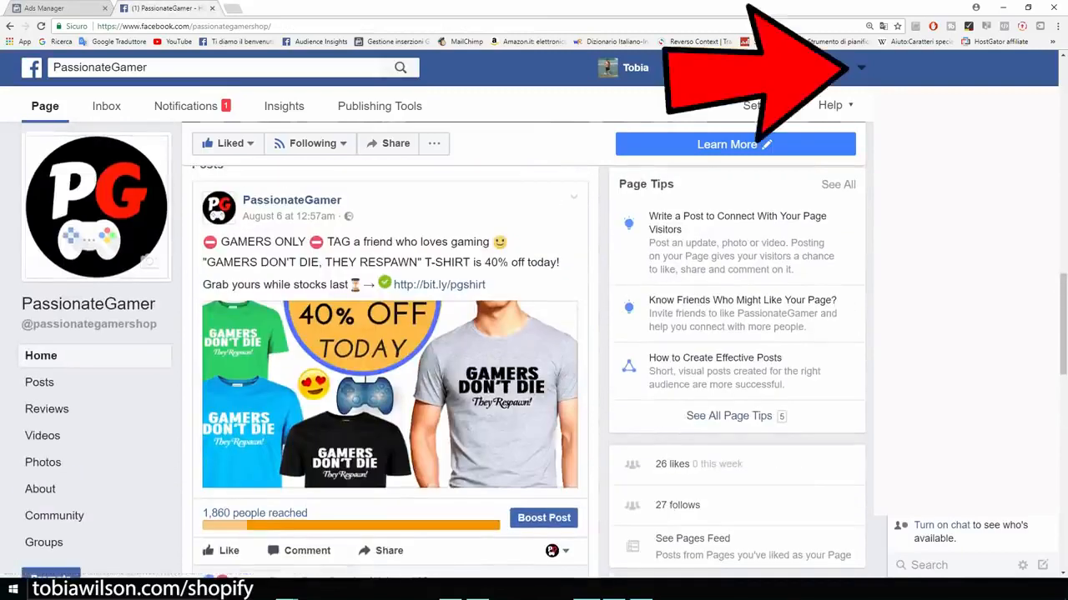
click(861, 68)
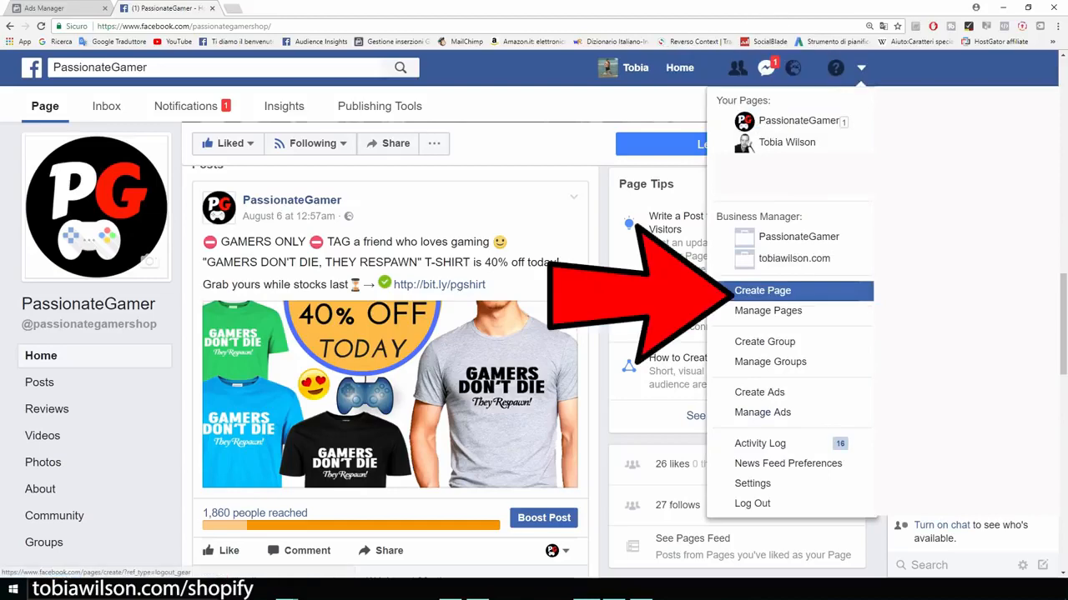
click(89, 304)
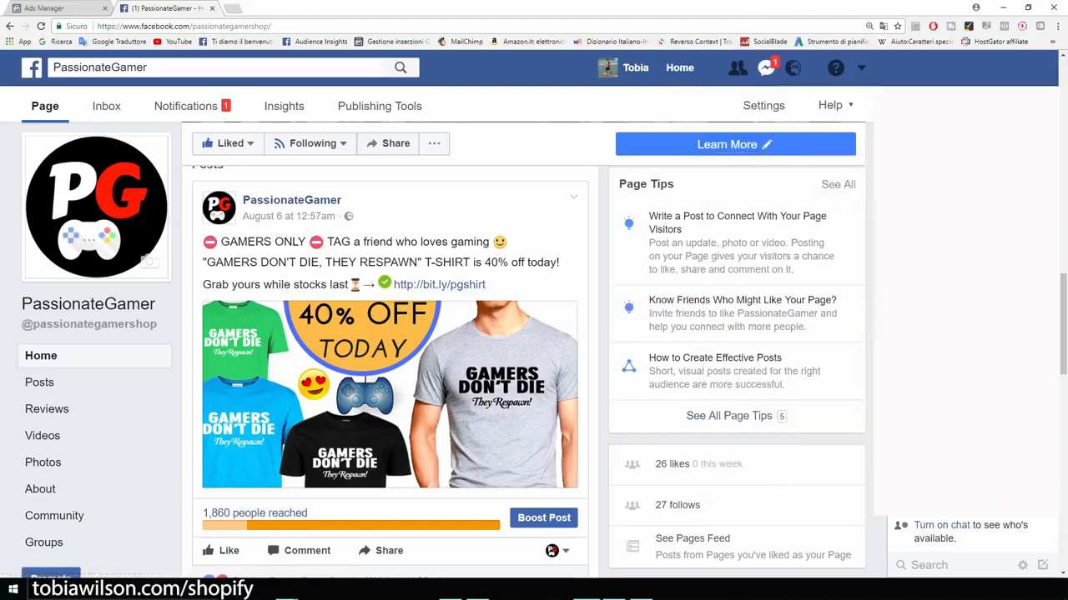
scroll(88, 304, down, 3)
scroll(390, 350, down, 4)
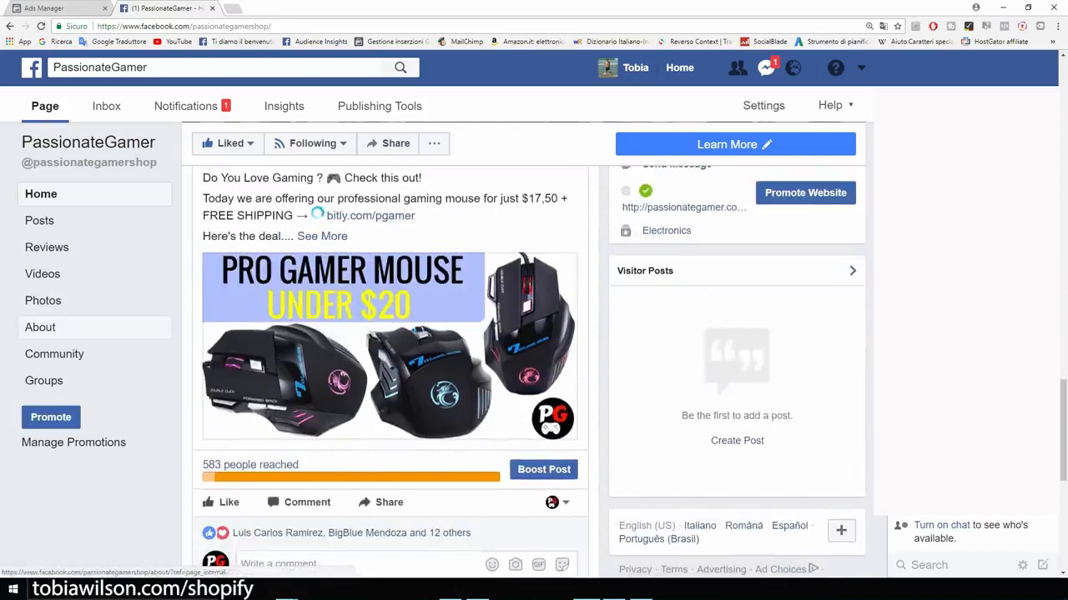
scroll(390, 350, down, 3)
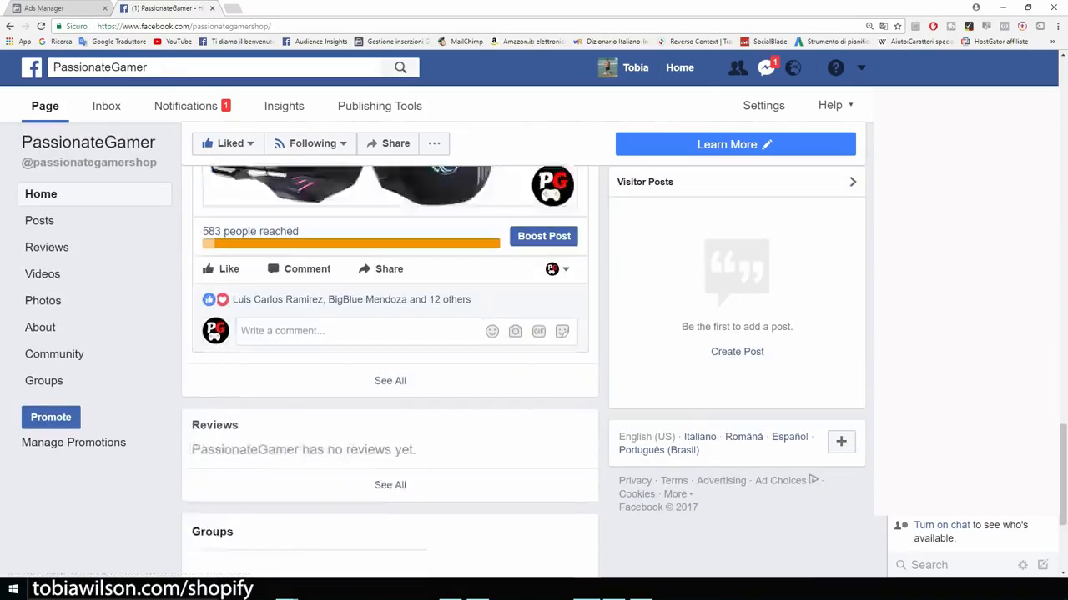
scroll(390, 350, up, 10)
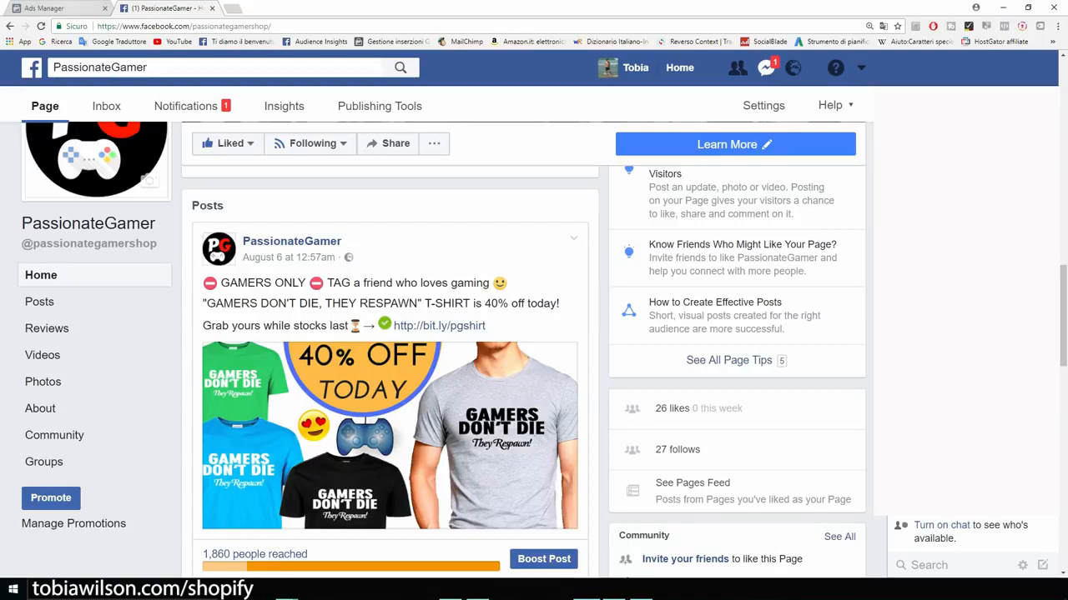
click(72, 9)
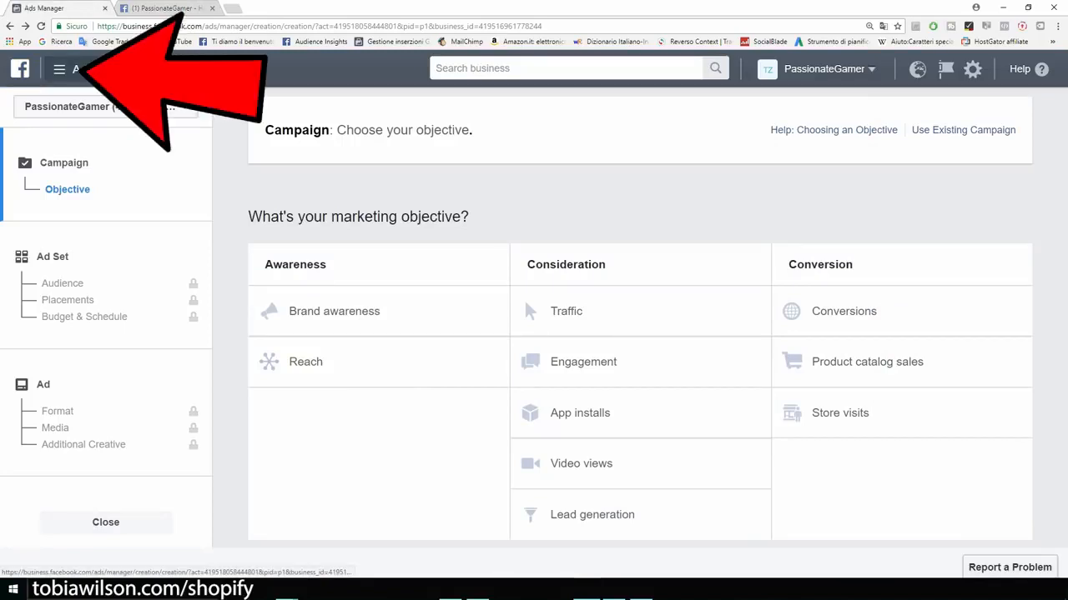
click(71, 70)
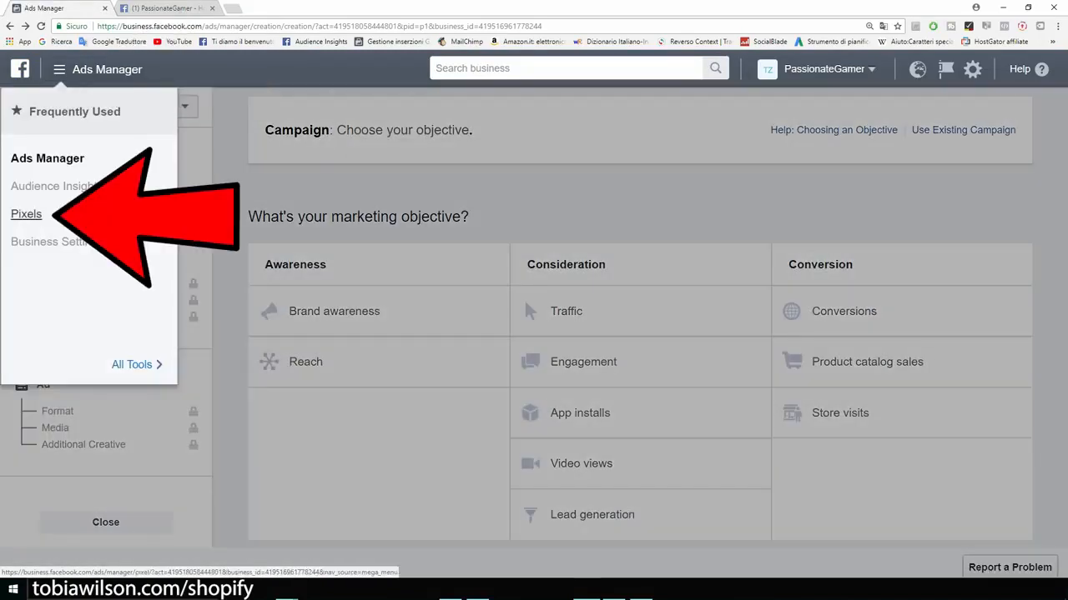
Step: Open the Pixels page, magnify it, and select the full PassionateGamer Pixel ID
click(26, 215)
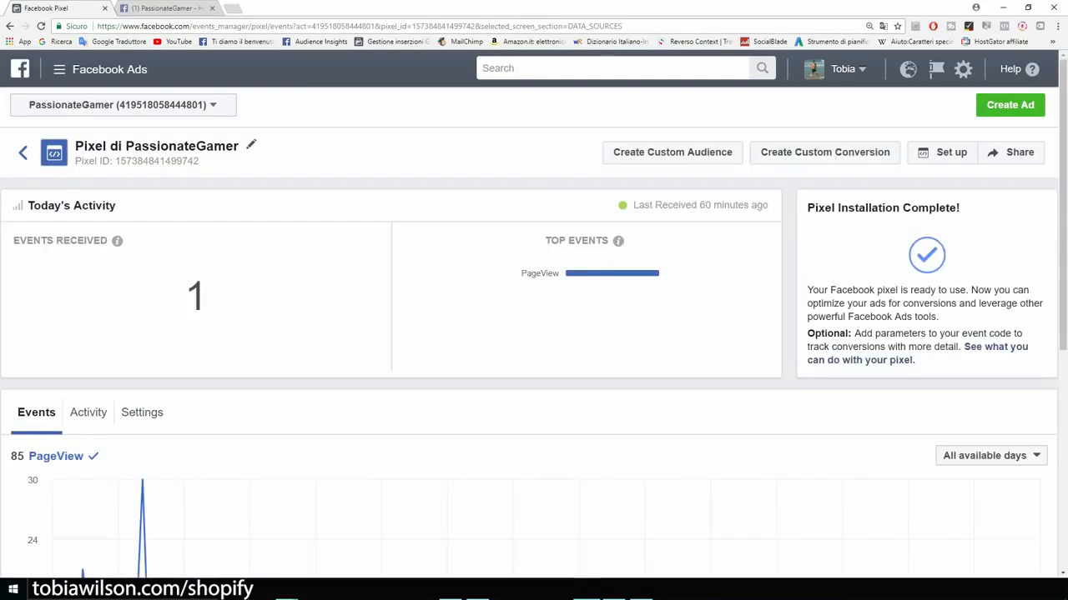
key(ctrl+plus)
key(ctrl+plus)
key(ctrl+plus)
key(ctrl+plus)
key(ctrl+plus)
key(ctrl+plus)
key(ctrl+plus)
key(ctrl+plus)
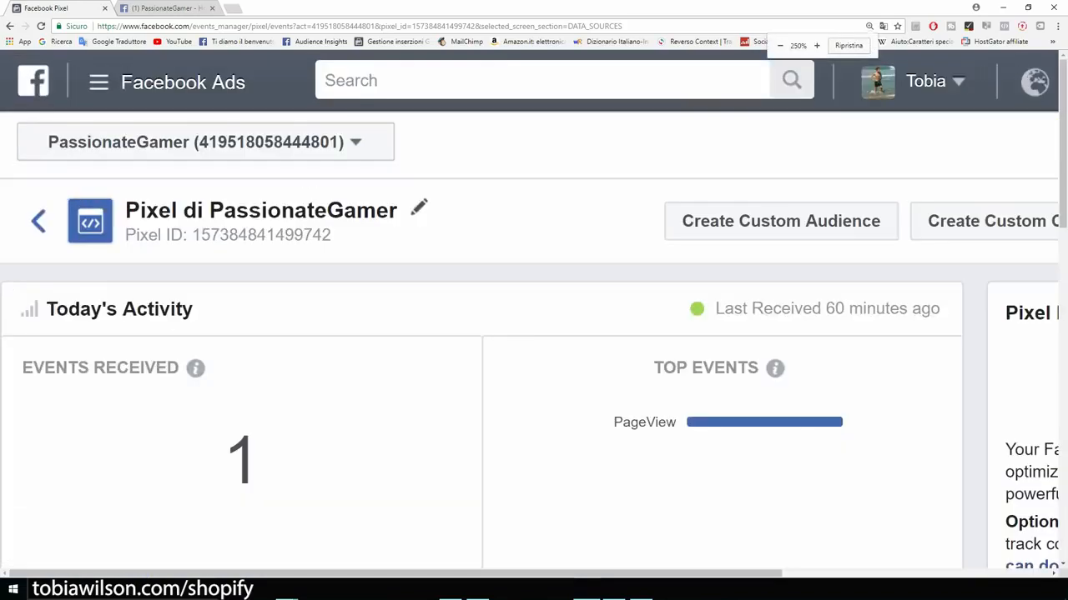
drag(530, 346, 308, 346)
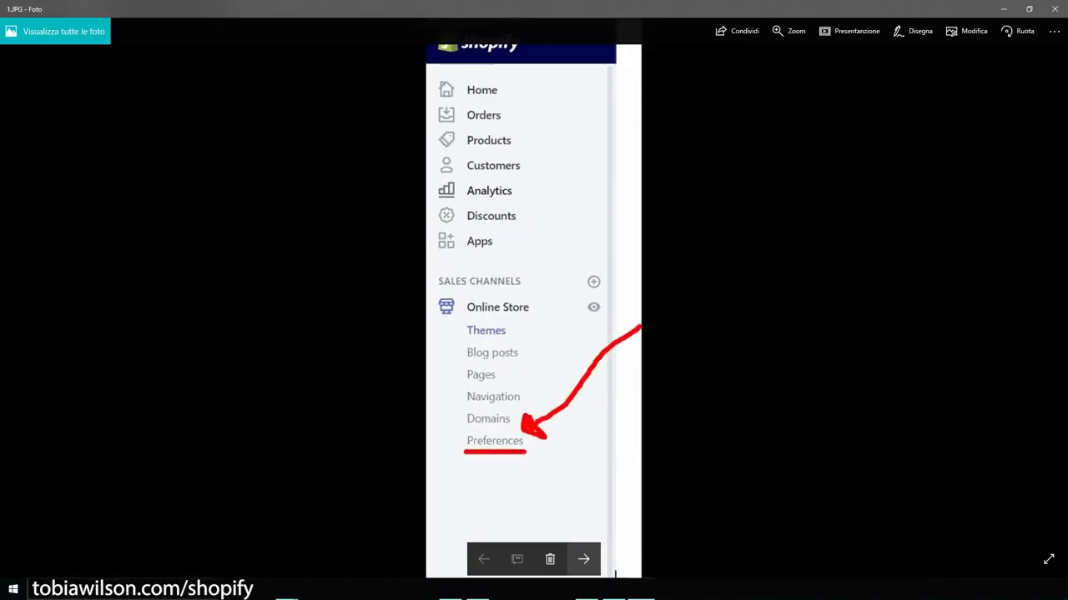
Step: Advance to 2.JPG, showing Shopify's Facebook Pixel section and its empty Pixel ID field
click(583, 559)
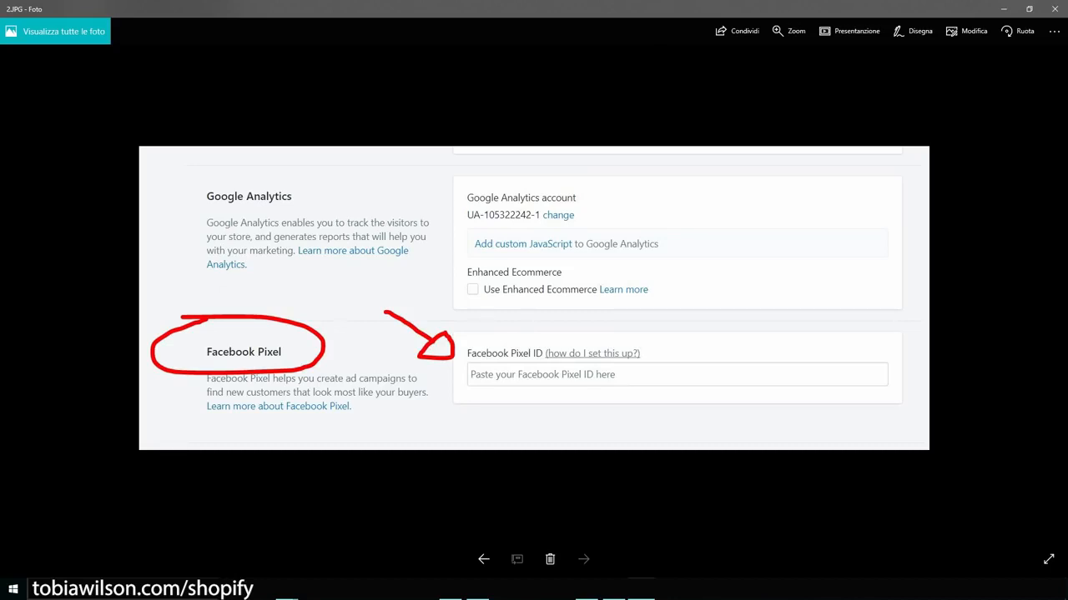
Step: Return to the pixel page at normal zoom and start creating a new ad
click(1003, 8)
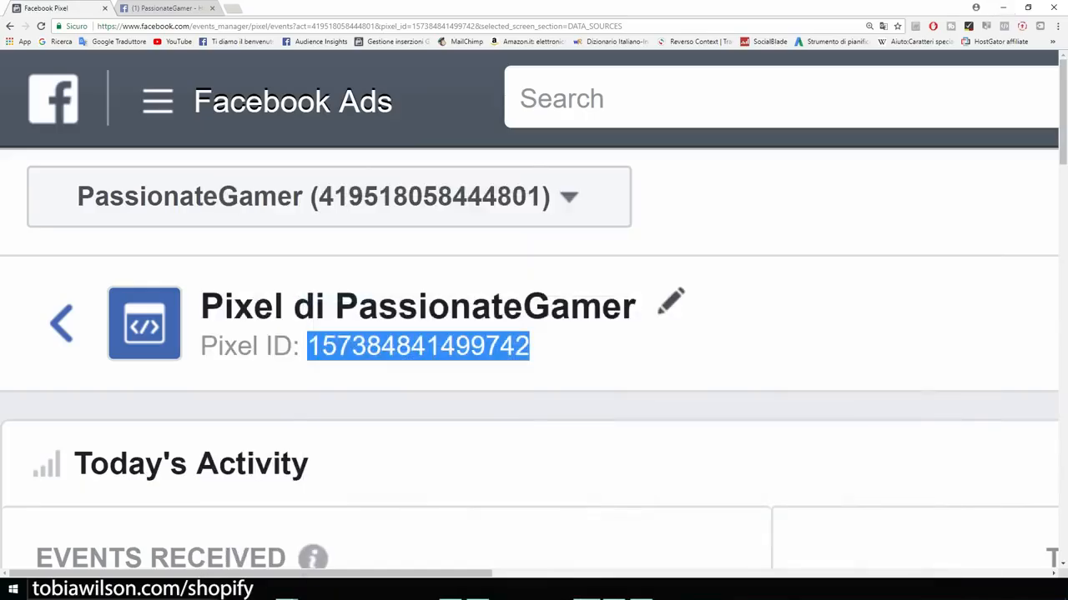
key(ctrl+minus)
key(ctrl+minus)
key(ctrl+minus)
key(ctrl+minus)
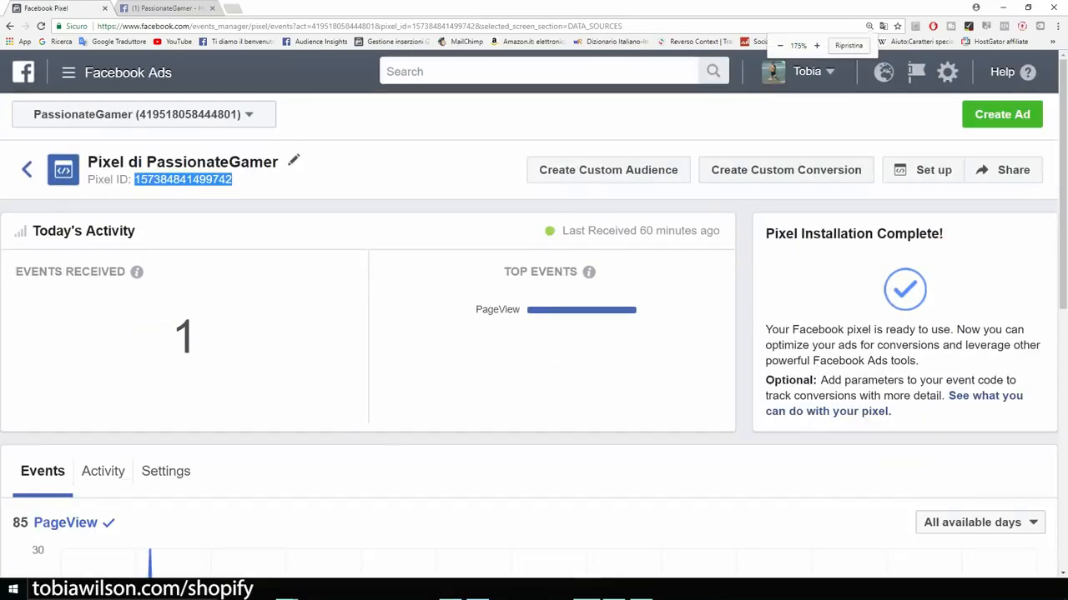
click(1002, 115)
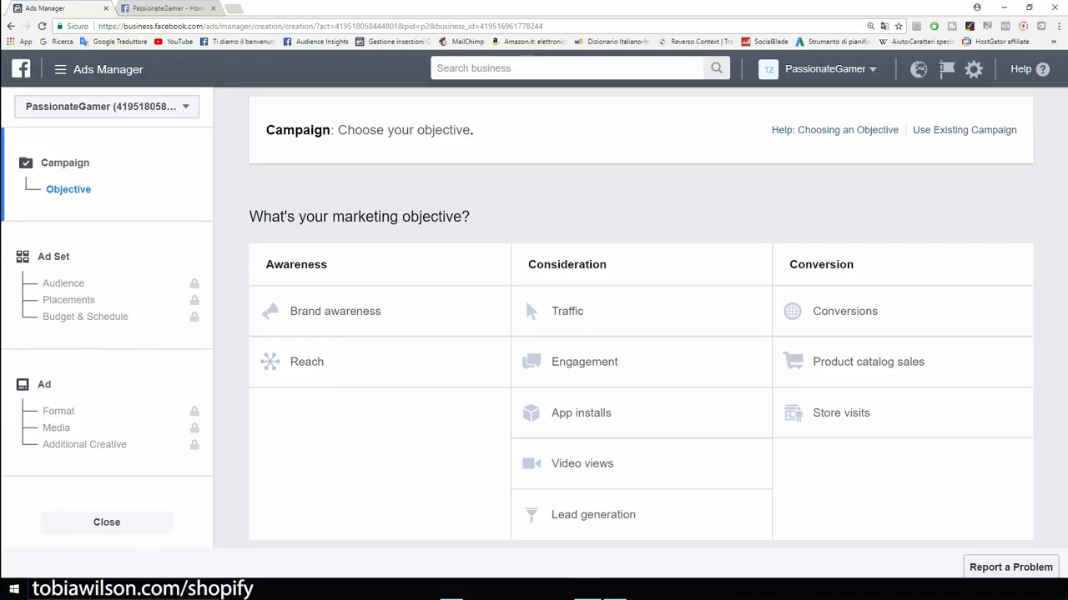
Step: Browse the magnified PassionateGamer Facebook page to find the T-shirt discount post
click(160, 8)
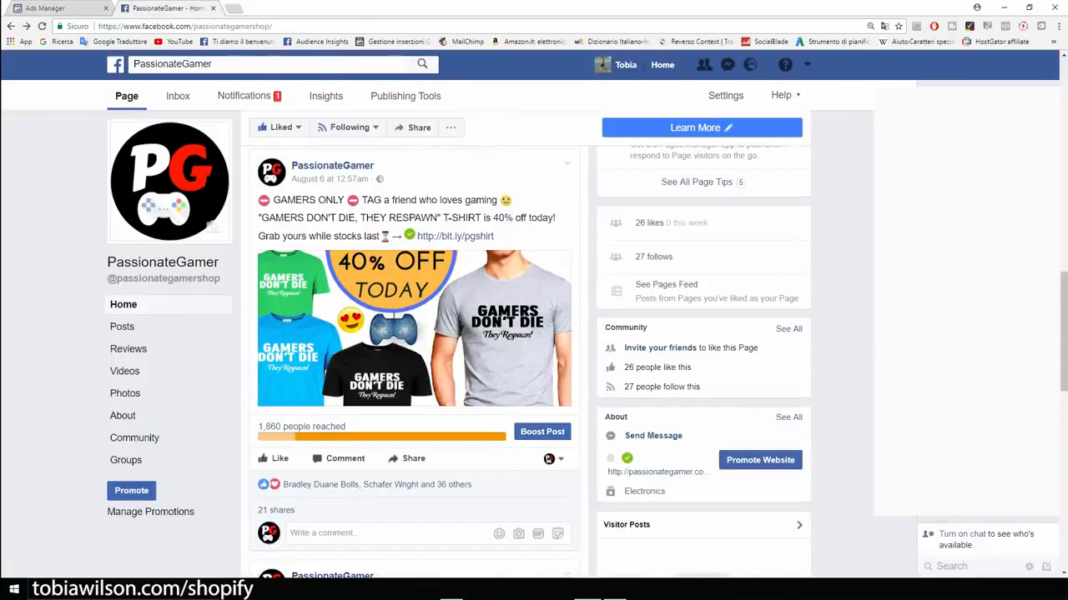
scroll(414, 362, down, 3)
scroll(414, 362, up, 1)
scroll(354, 480, up, 2)
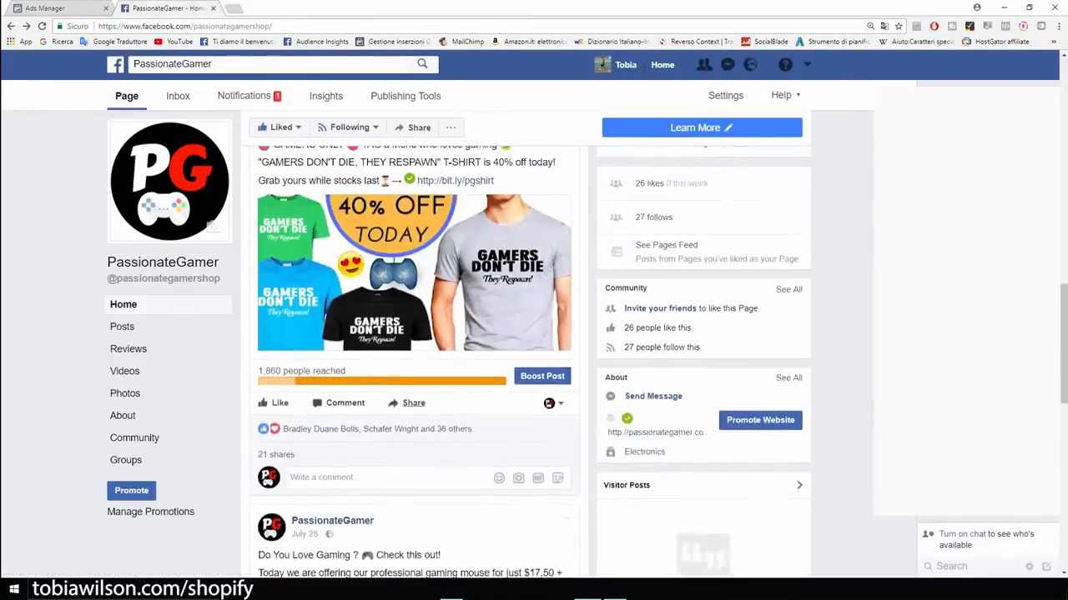
scroll(414, 362, up, 1)
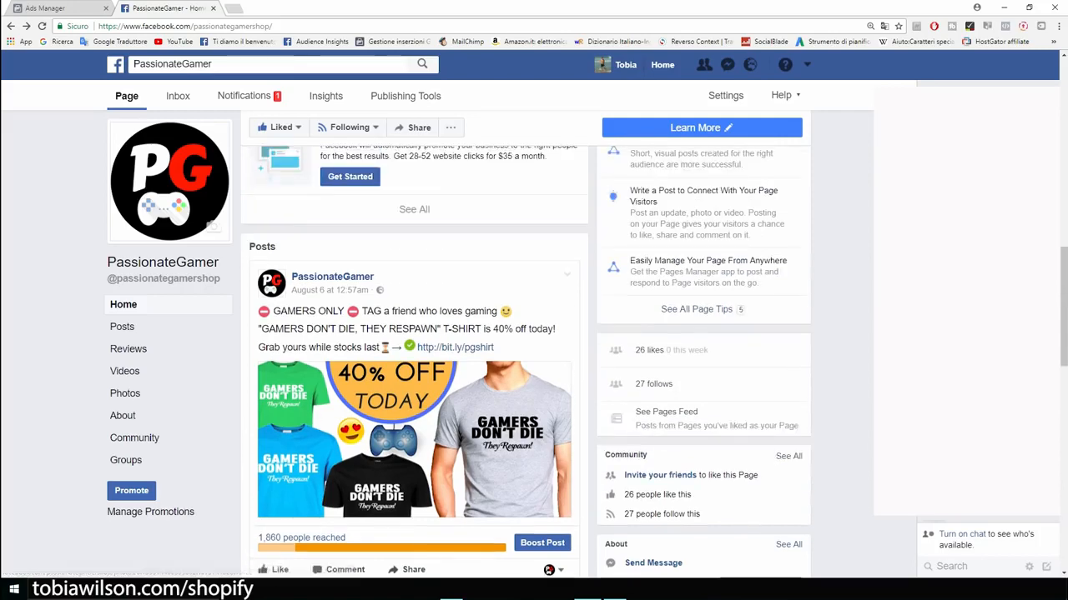
scroll(415, 362, down, 1)
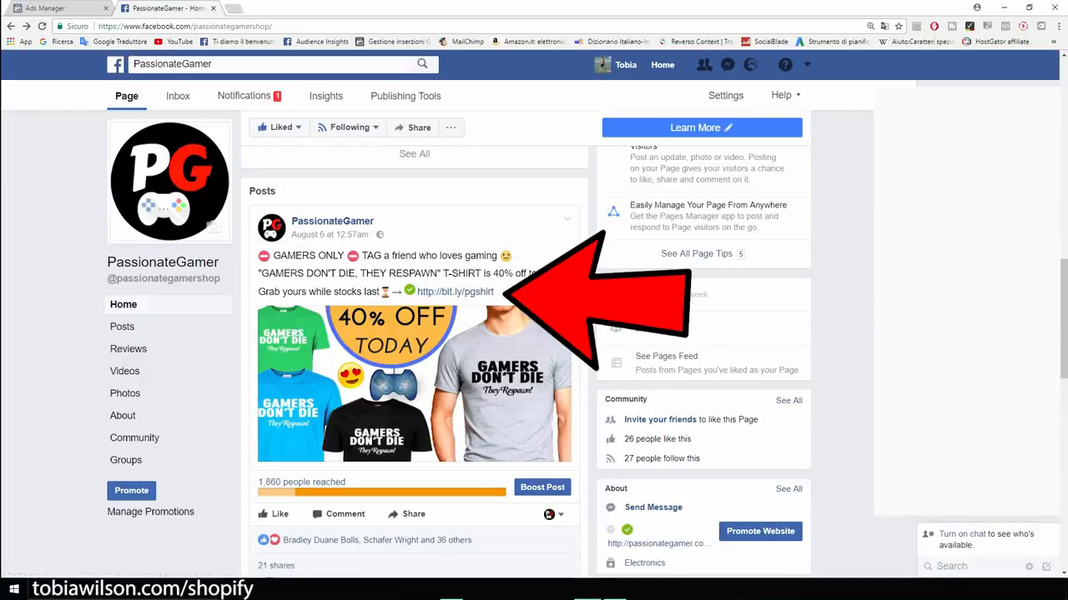
key(ctrl+plus)
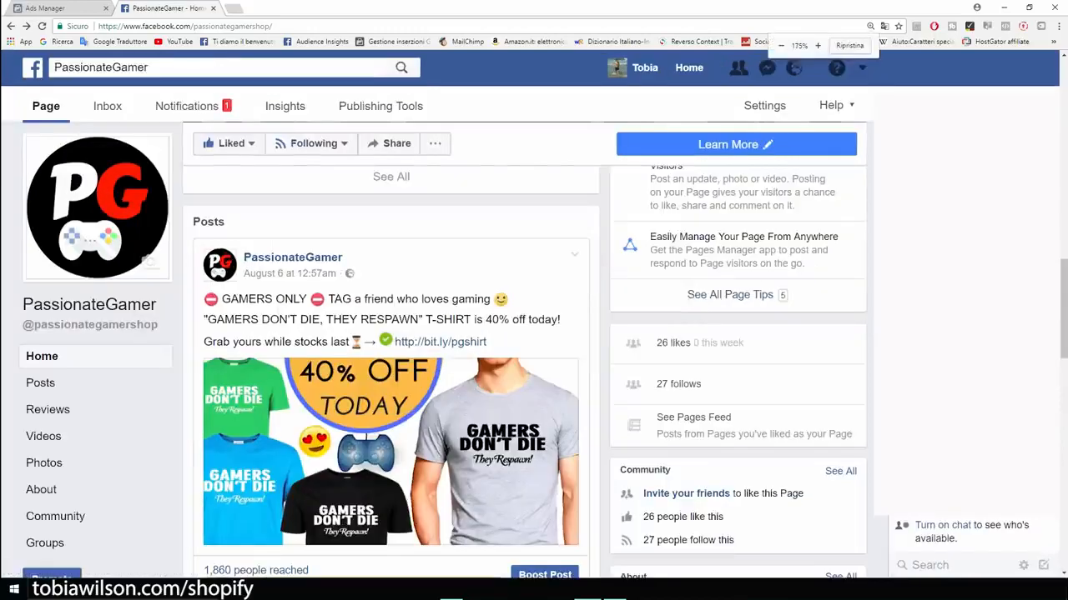
scroll(384, 334, down, 2)
scroll(384, 334, up, 1)
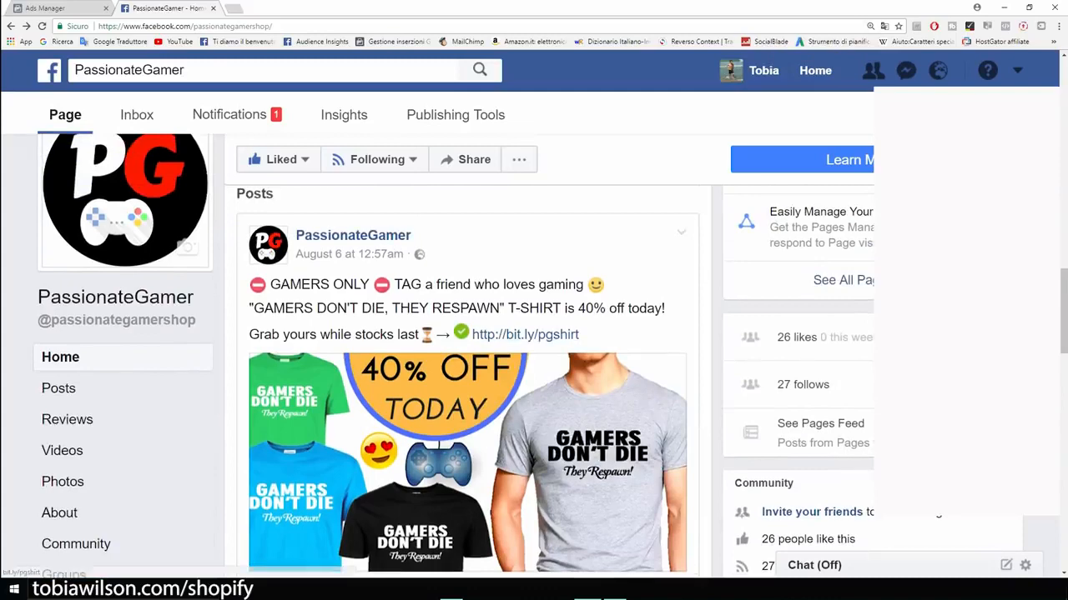
scroll(467, 376, down, 2)
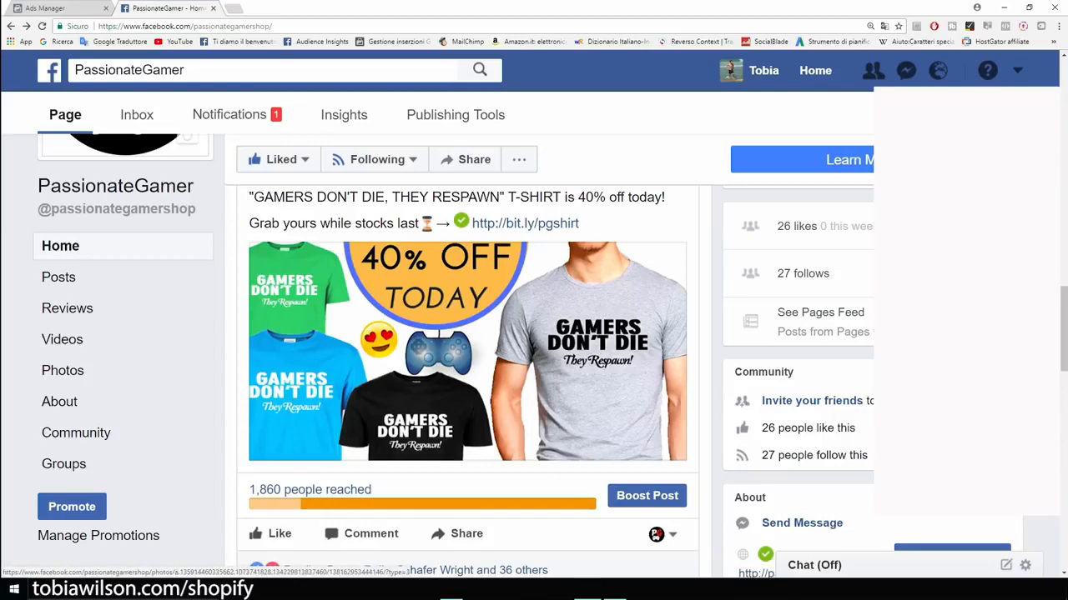
Step: View the 40%-off 'Gamers Don't Die' T-shirt post image, then return to Ads Manager
click(467, 351)
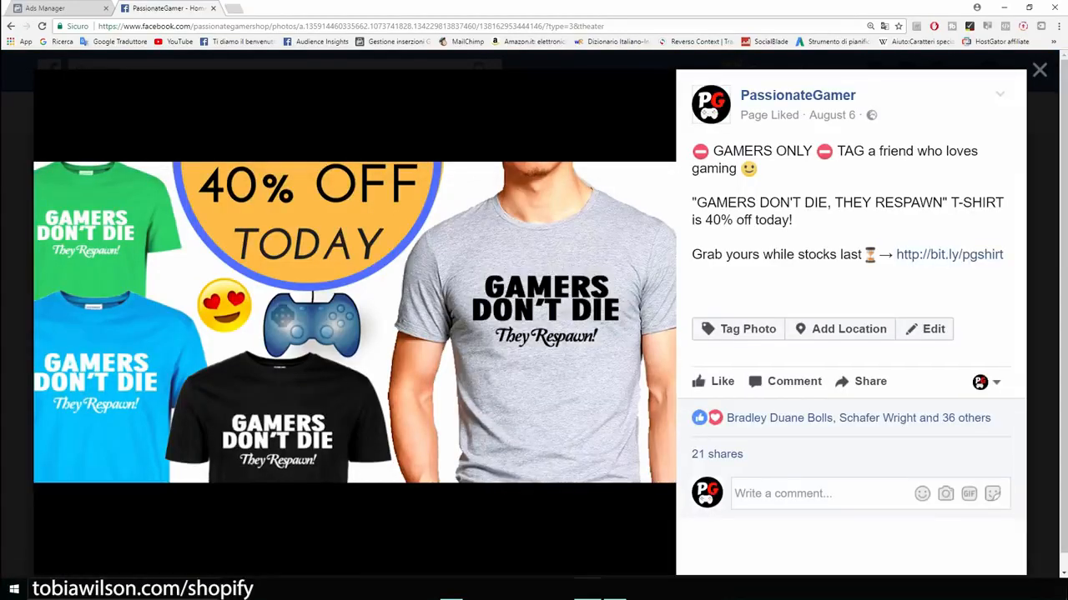
key(Escape)
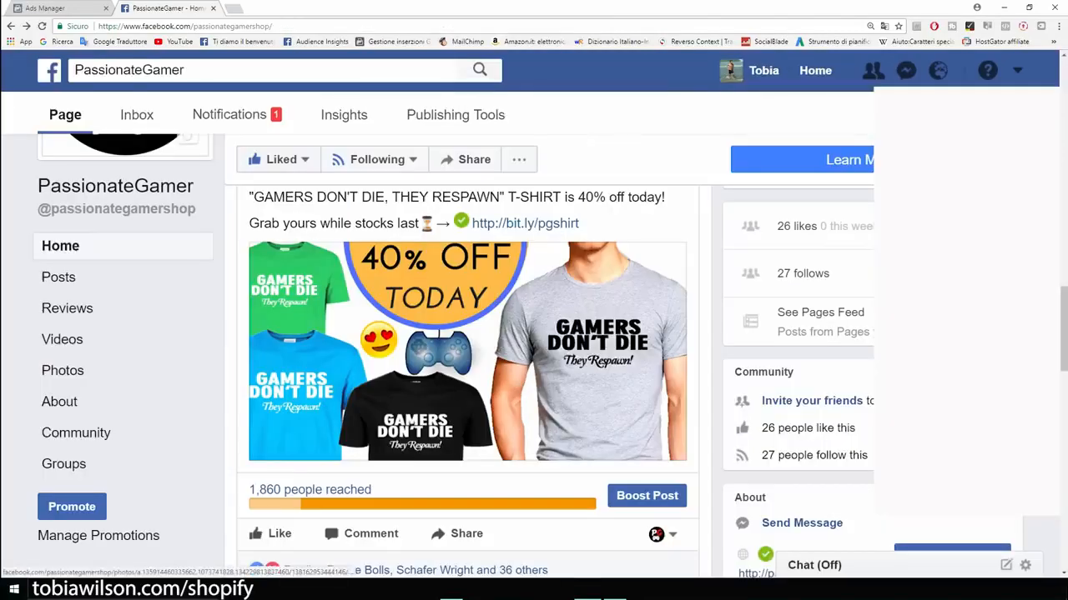
scroll(467, 351, up, 1)
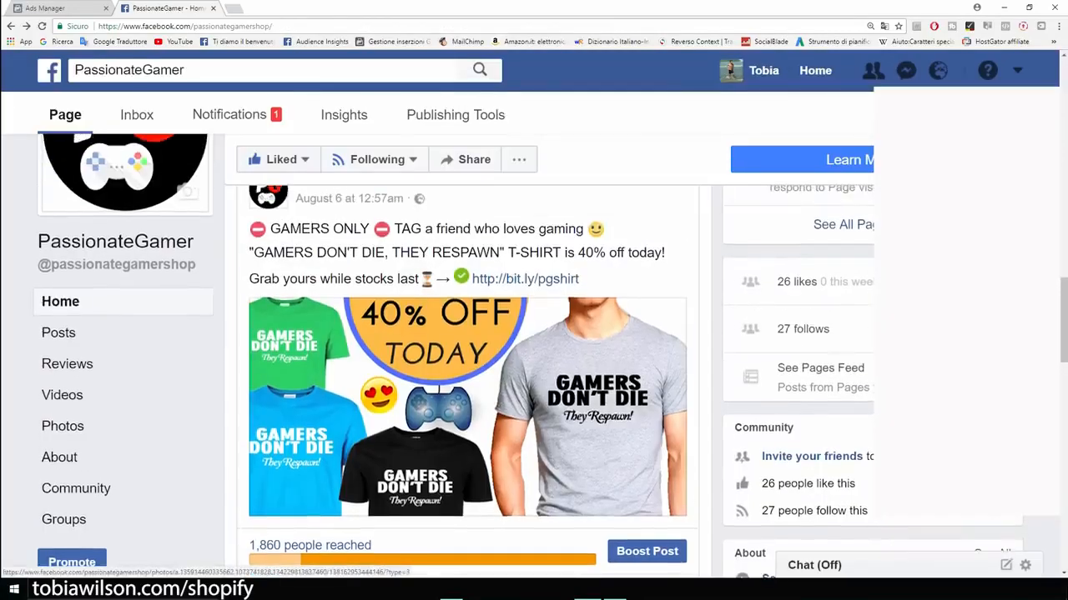
scroll(467, 351, up, 2)
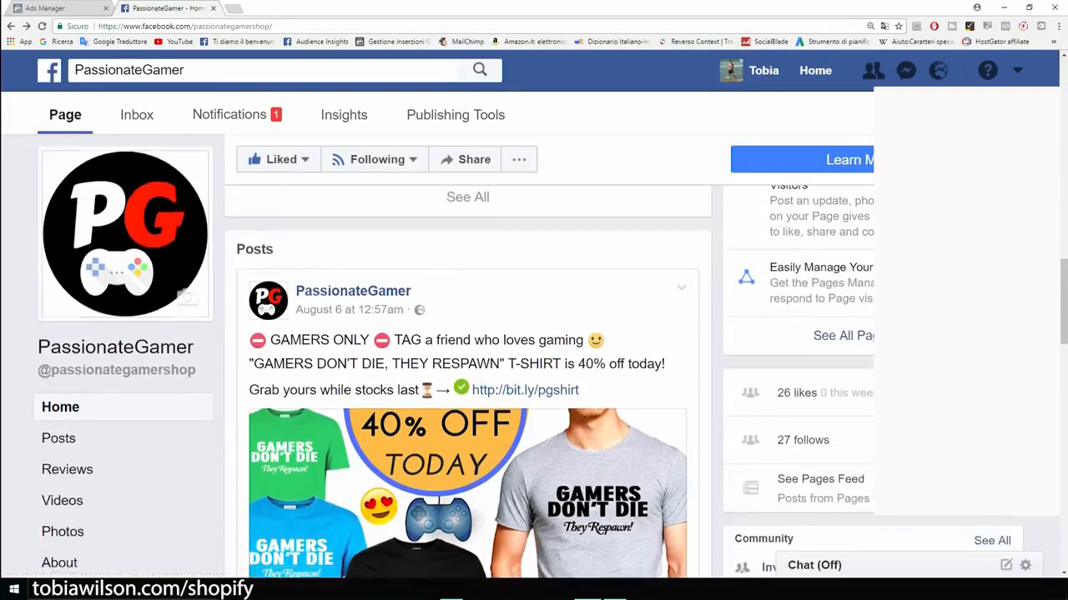
scroll(467, 351, down, 2)
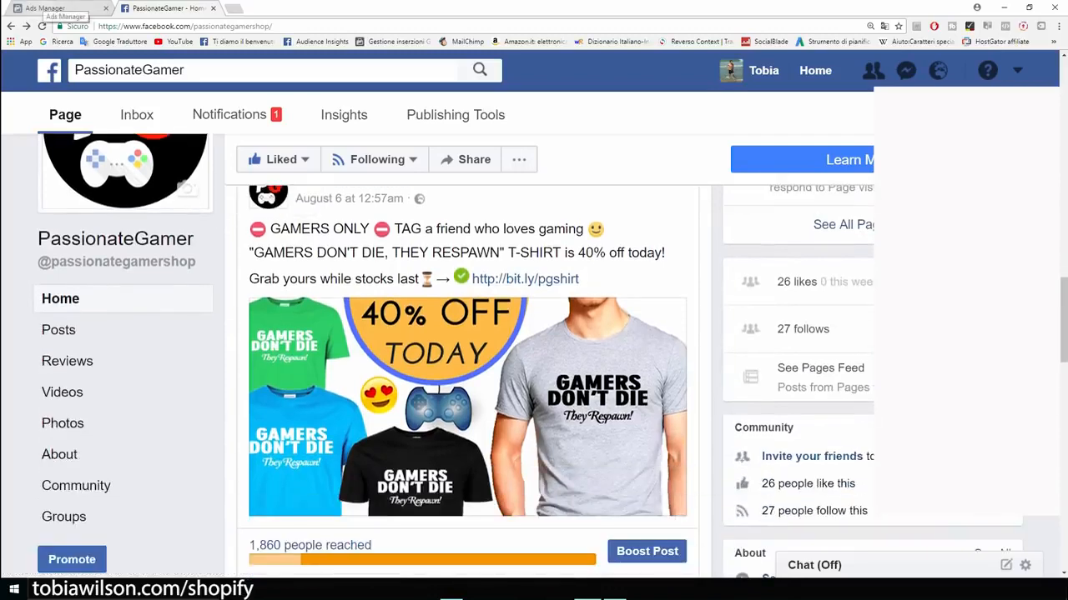
click(46, 9)
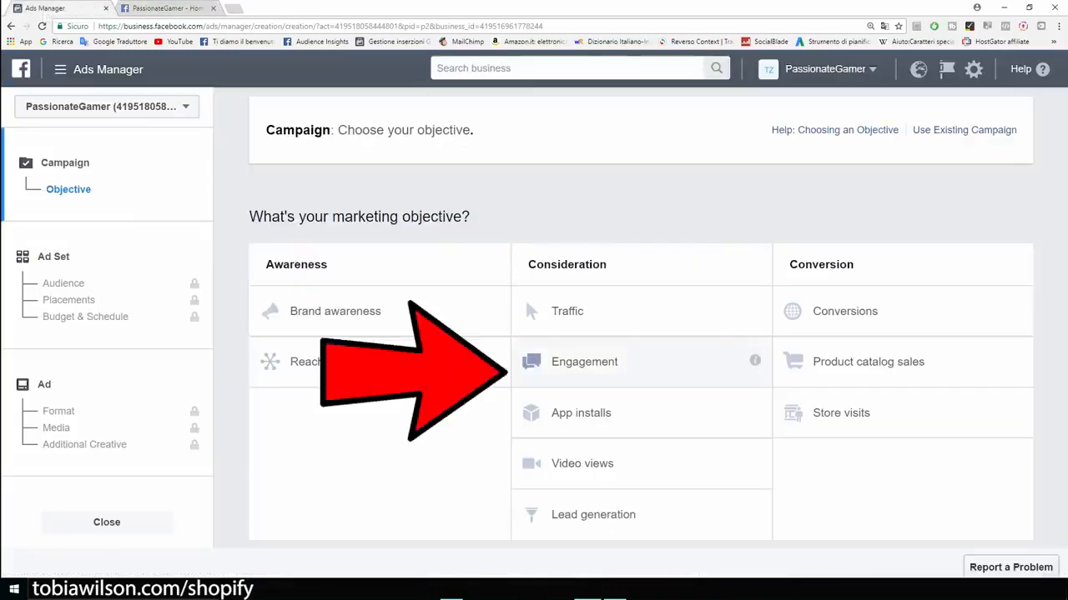
Step: Choose the Engagement objective, name the campaign 'Example', and continue to the ad set
click(584, 362)
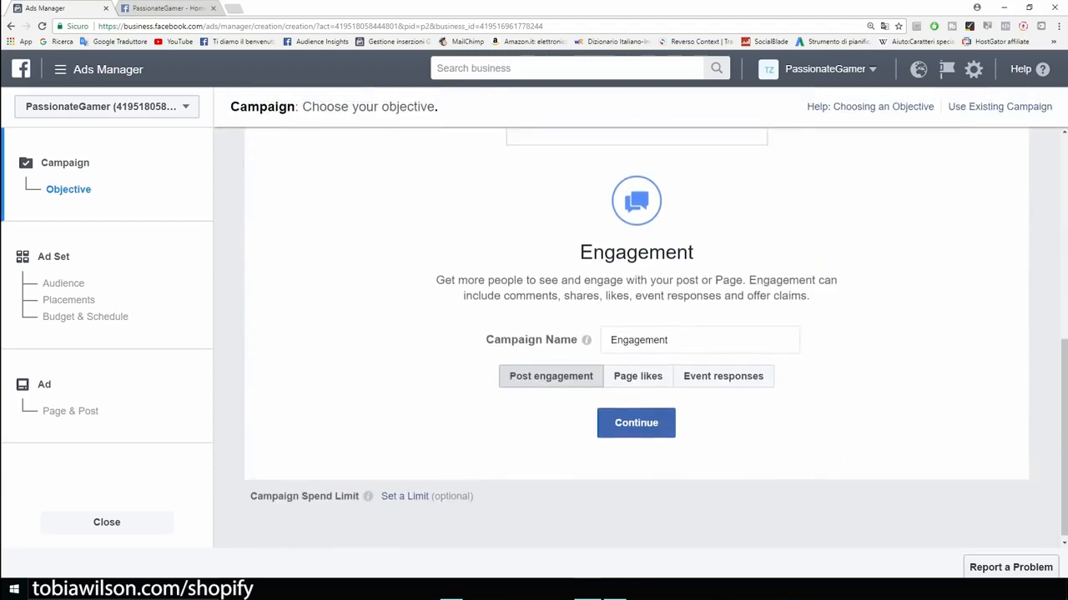
double_click(641, 340)
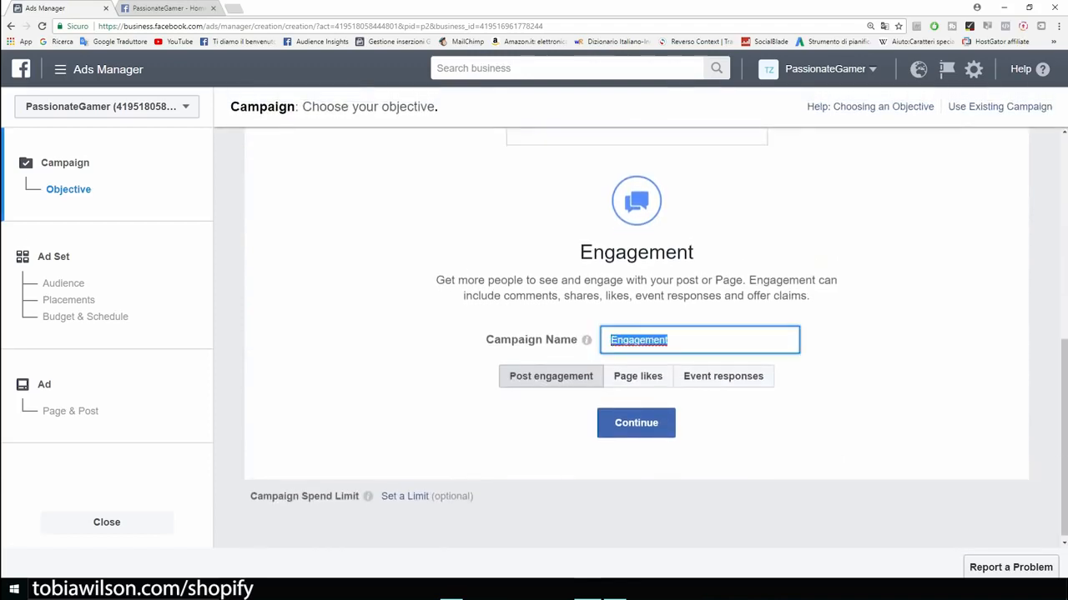
key(BackSpace)
text(Example)
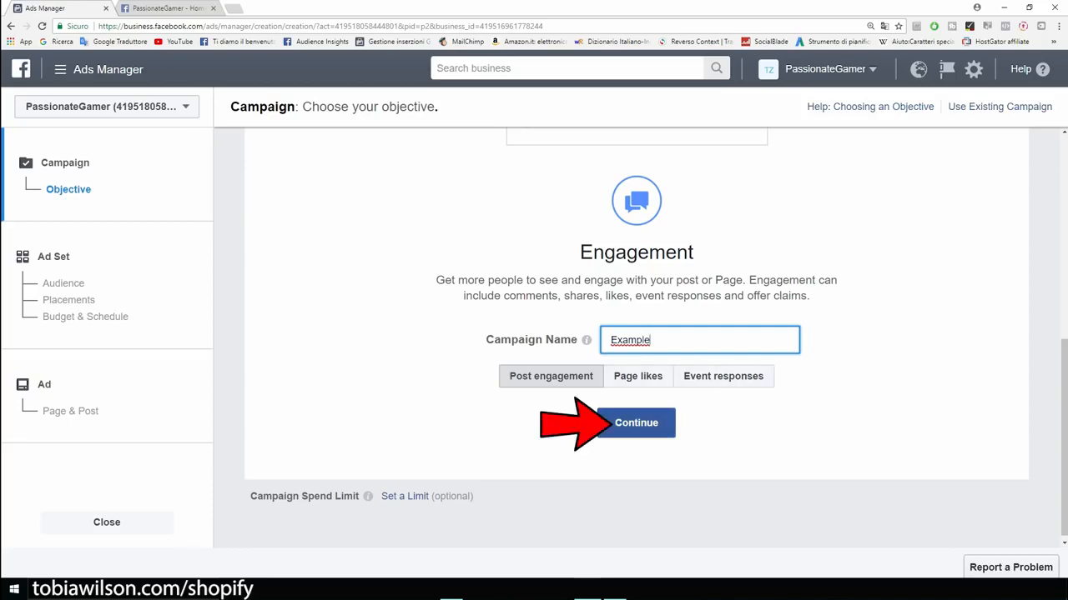
click(635, 423)
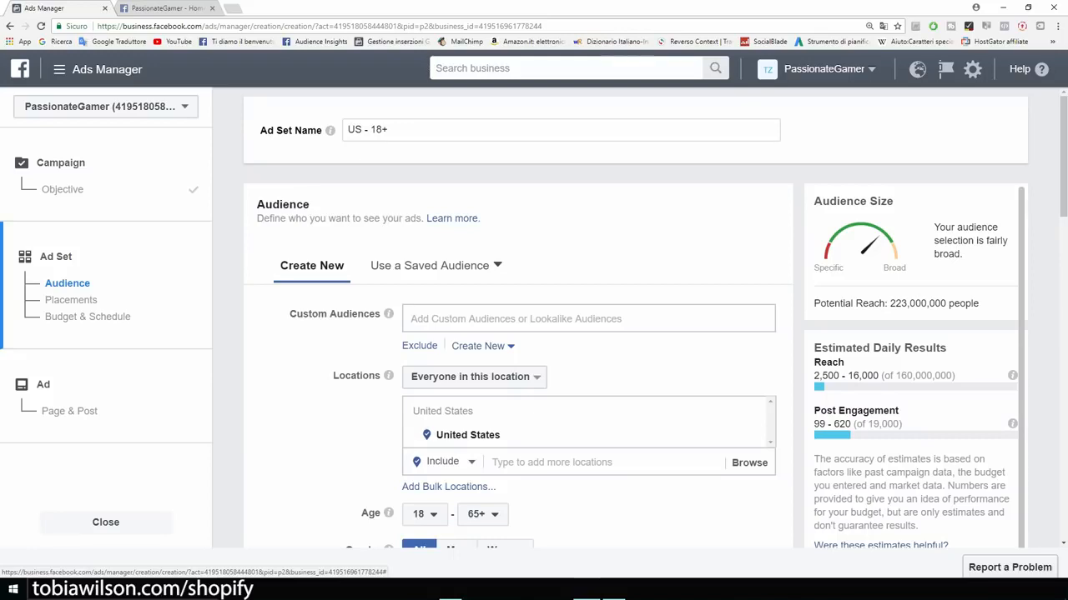
Step: Set Locations to target only people who live in the United States
scroll(634, 334, down, 1)
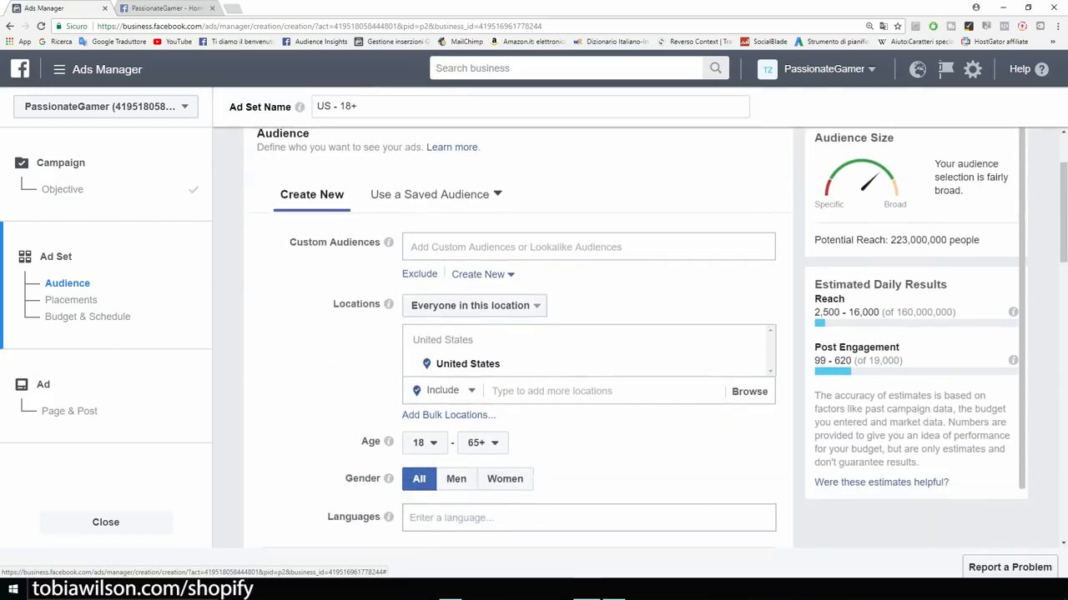
scroll(634, 333, down, 1)
scroll(634, 333, up, 3)
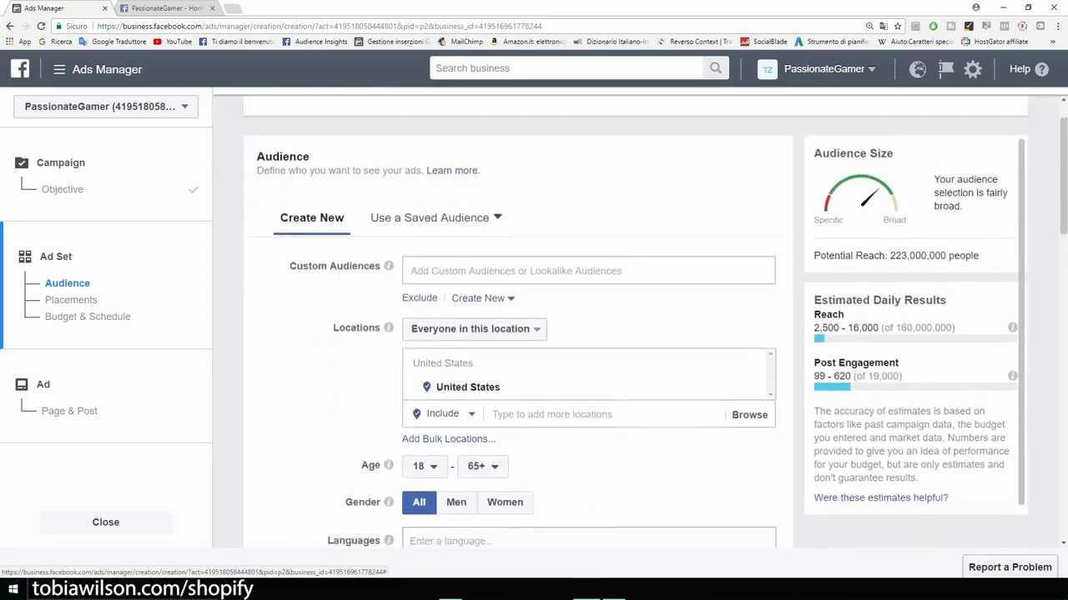
scroll(634, 334, down, 1)
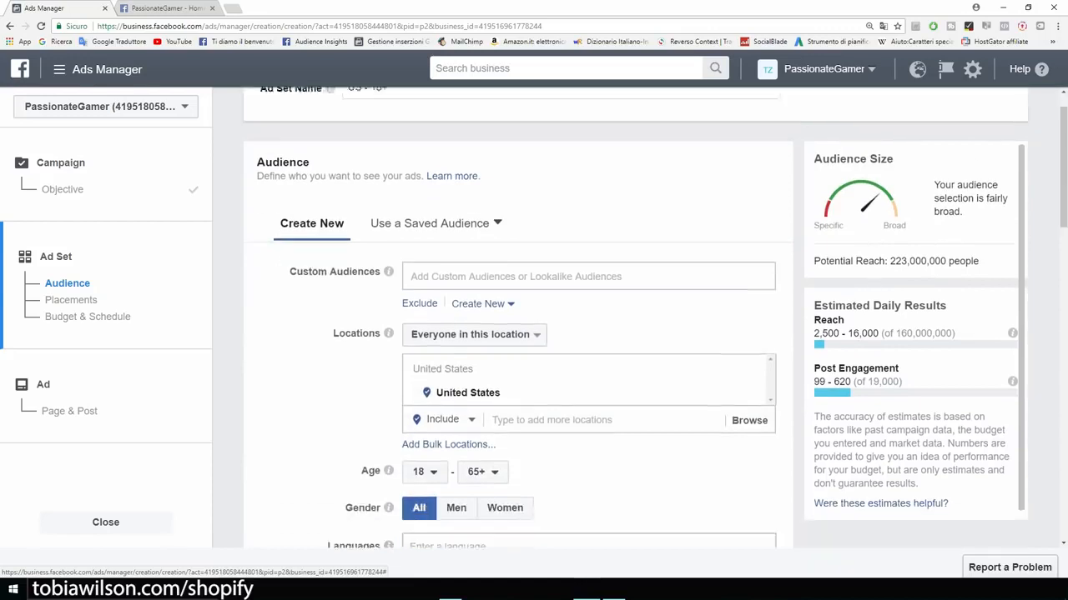
key(ctrl+plus)
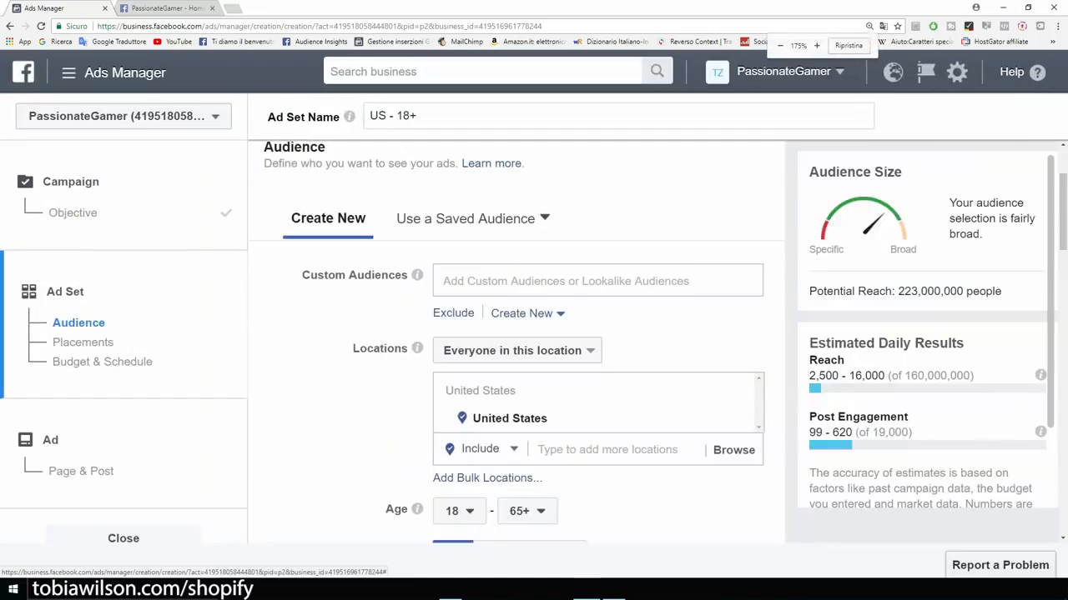
drag(352, 348, 410, 348)
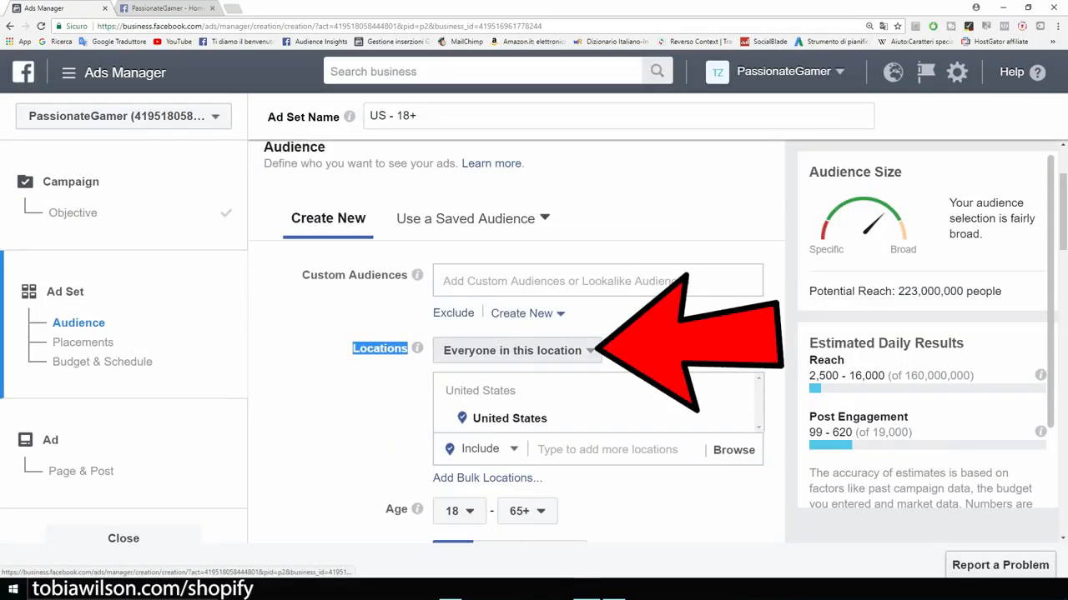
click(567, 350)
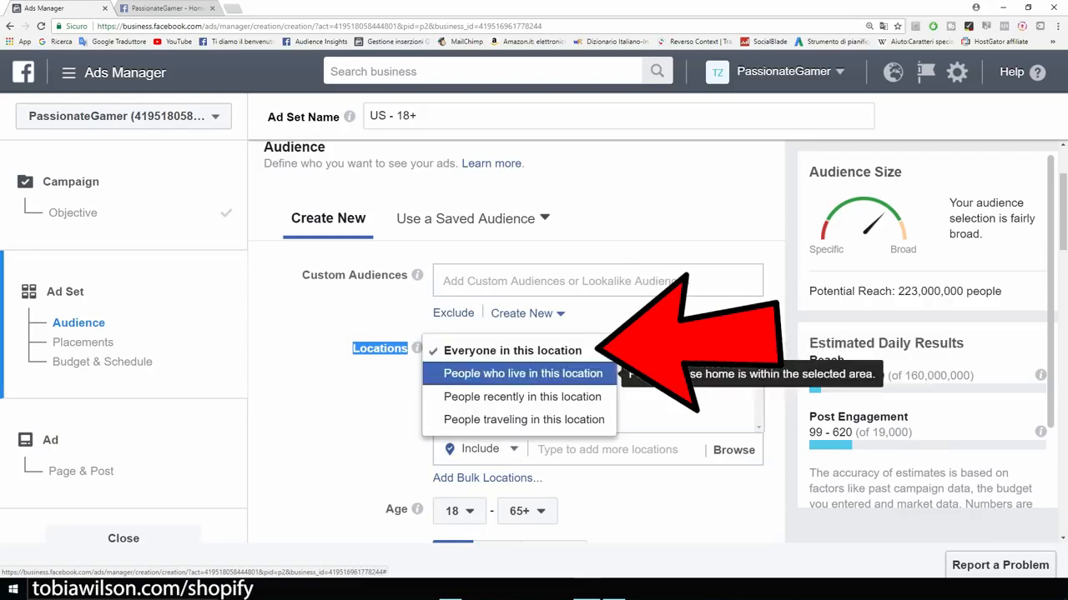
click(523, 374)
click(377, 393)
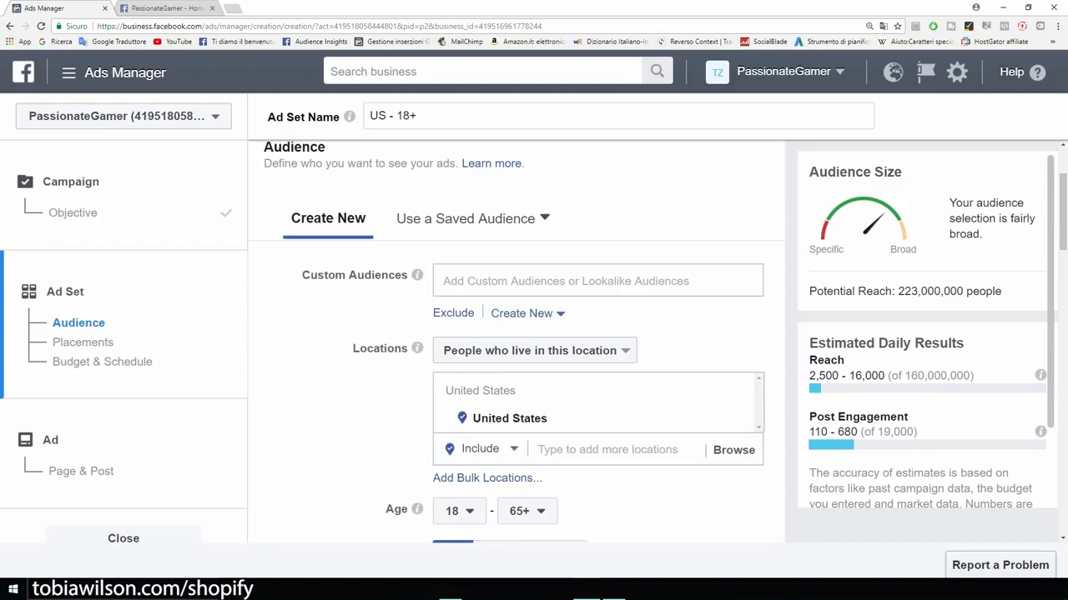
Step: Point out the Age setting (18–65+) and briefly check the PassionateGamer Facebook page
scroll(517, 342, down, 3)
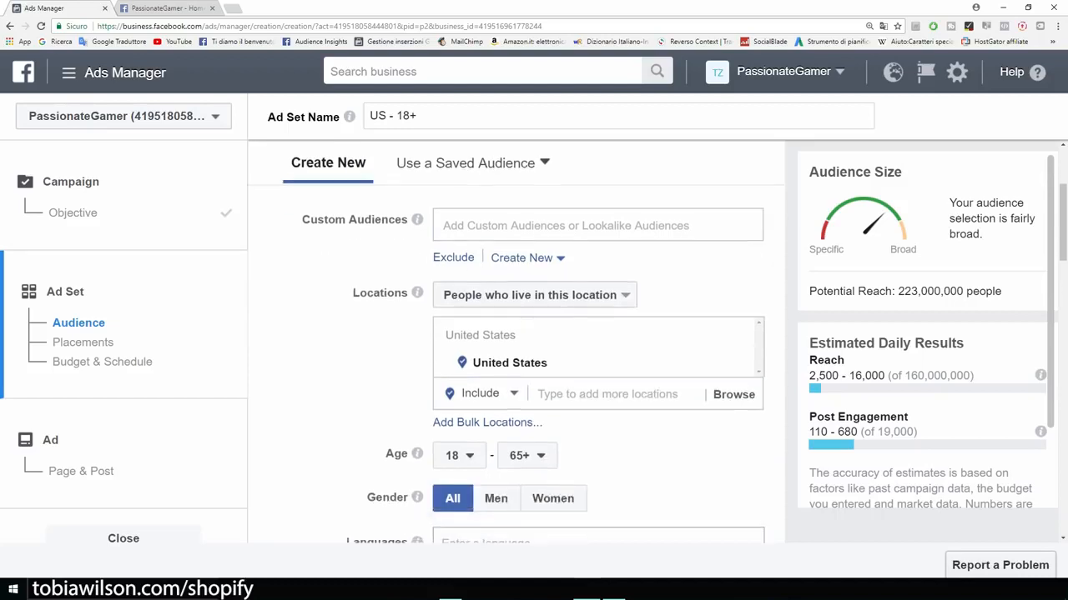
drag(385, 288, 408, 287)
click(459, 288)
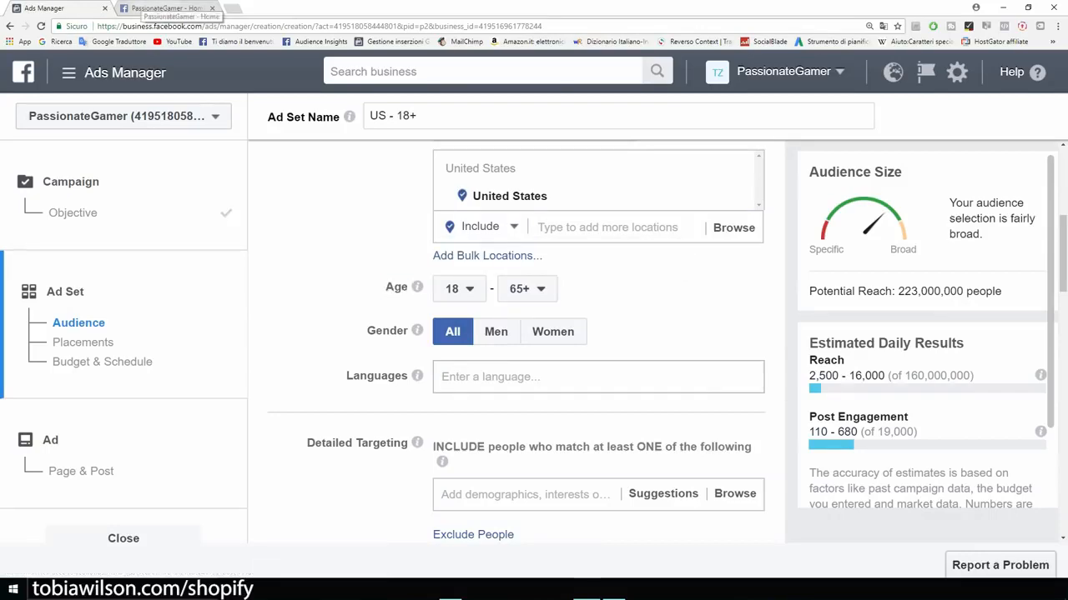
click(164, 7)
click(44, 8)
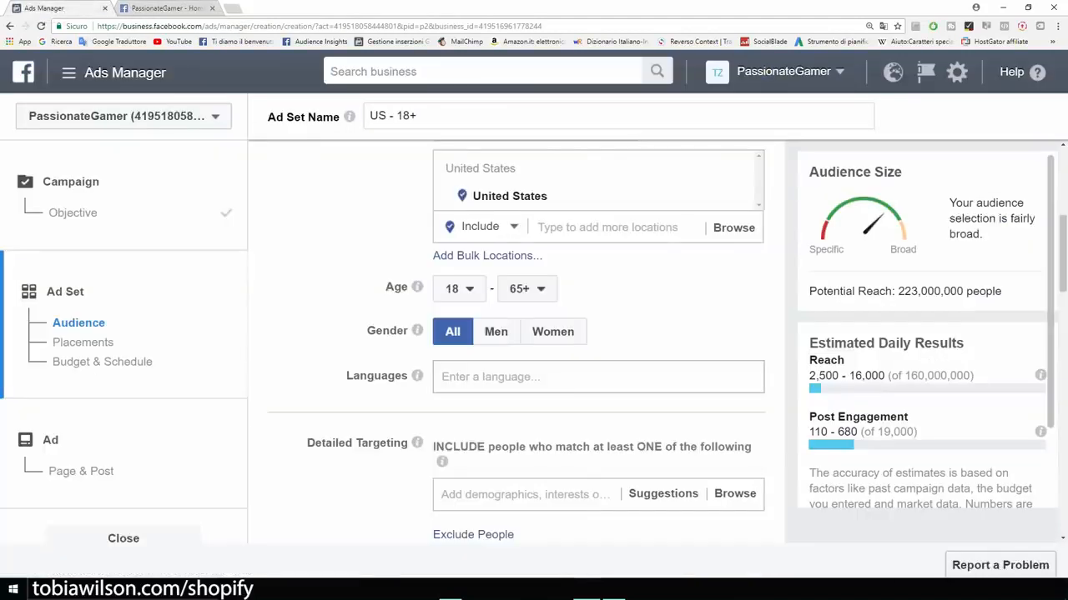
Step: Set the audience's maximum age to 40
click(527, 289)
scroll(535, 492, up, 3)
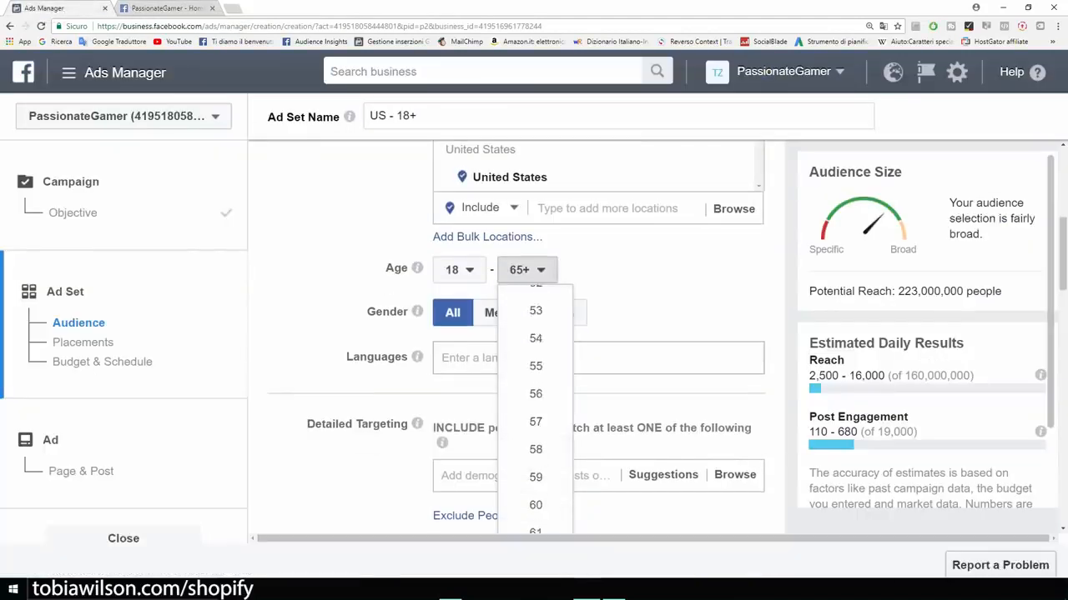
scroll(535, 409, up, 4)
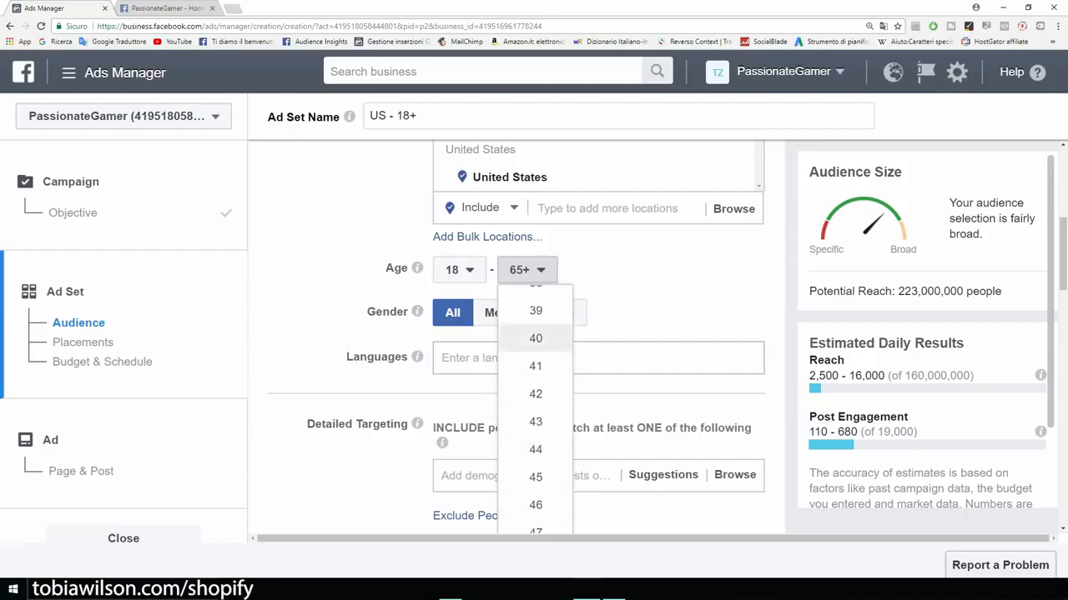
click(535, 338)
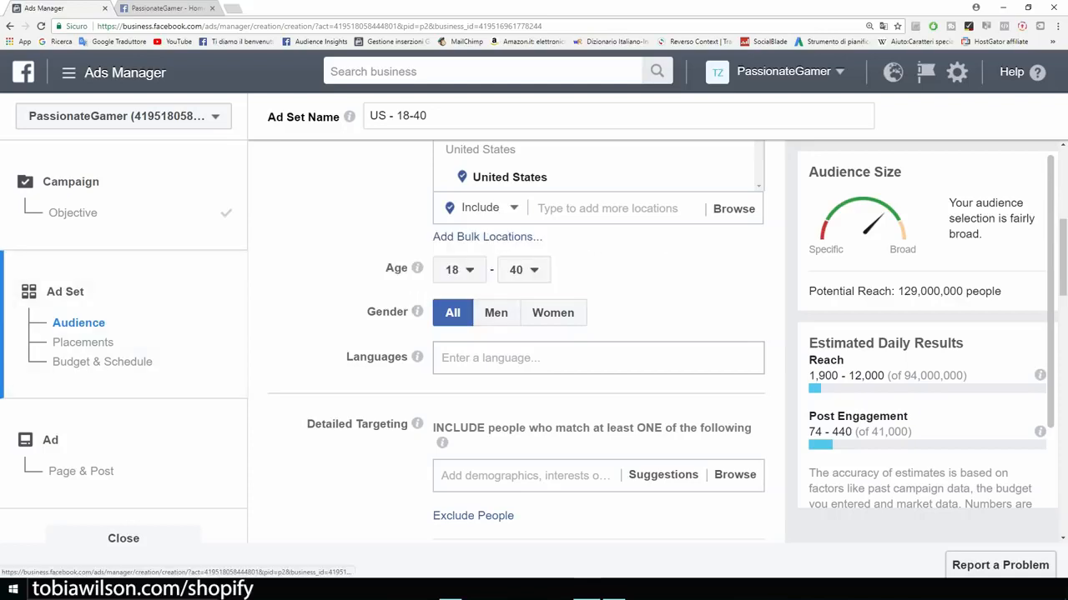
scroll(534, 342, up, 1)
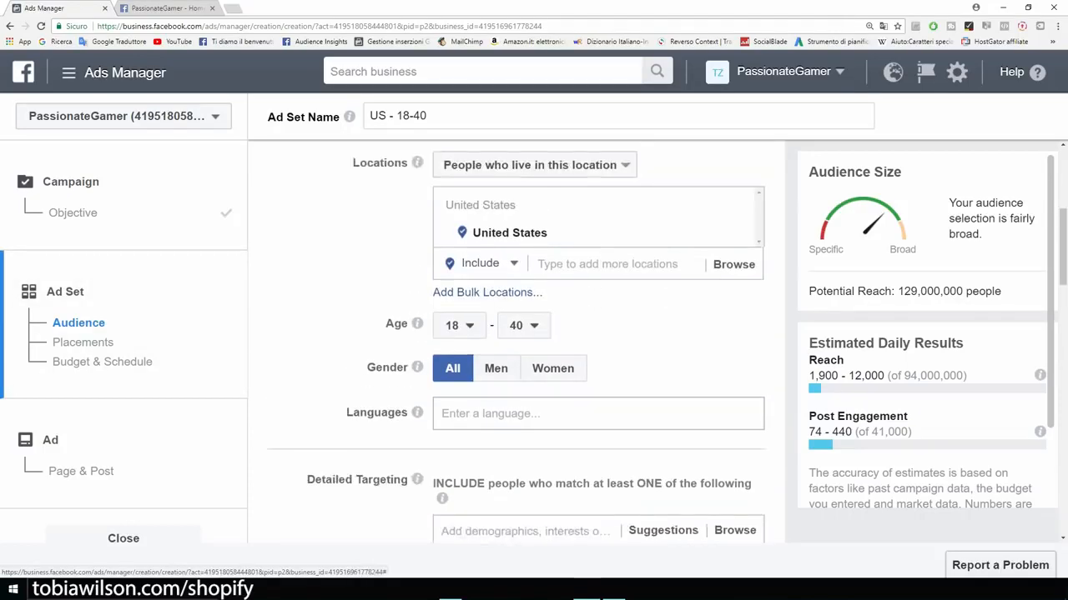
scroll(534, 342, down, 2)
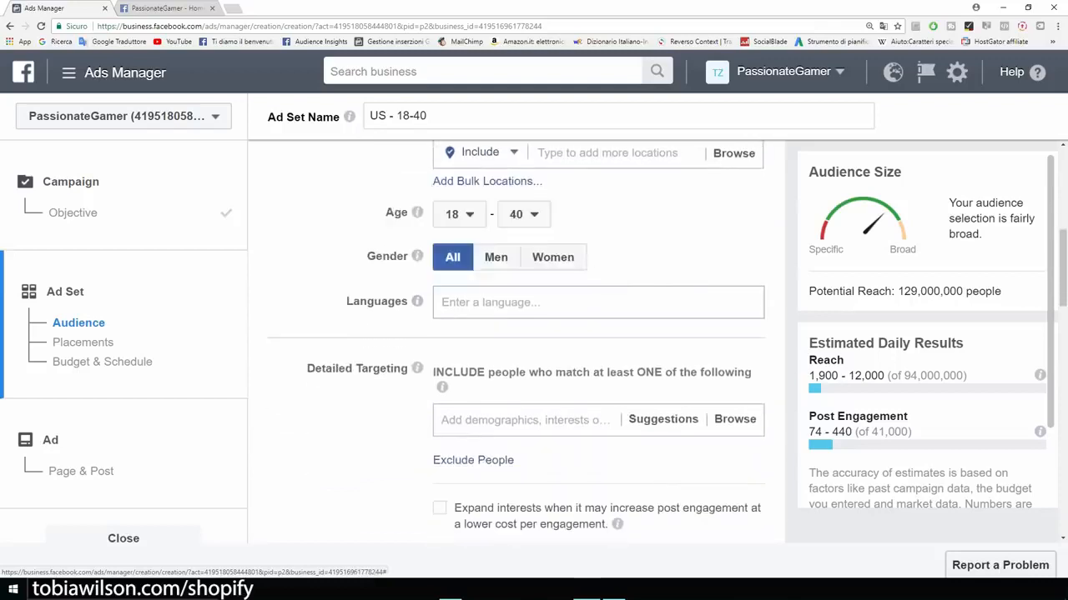
Step: Add English (All) as the audience language, narrowing reach to 119,000,000 people
click(533, 303)
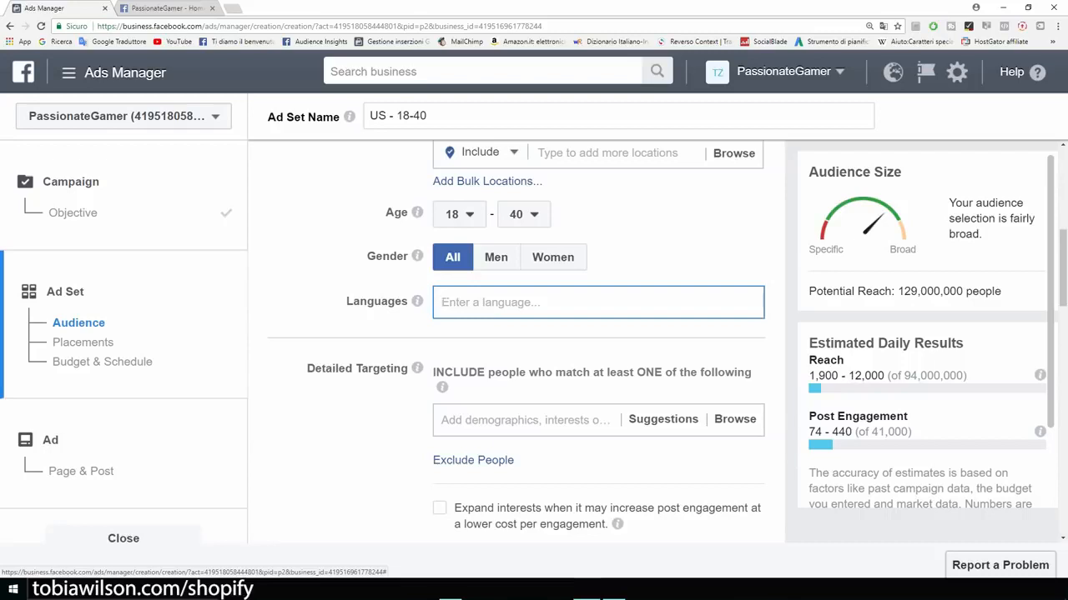
text(english)
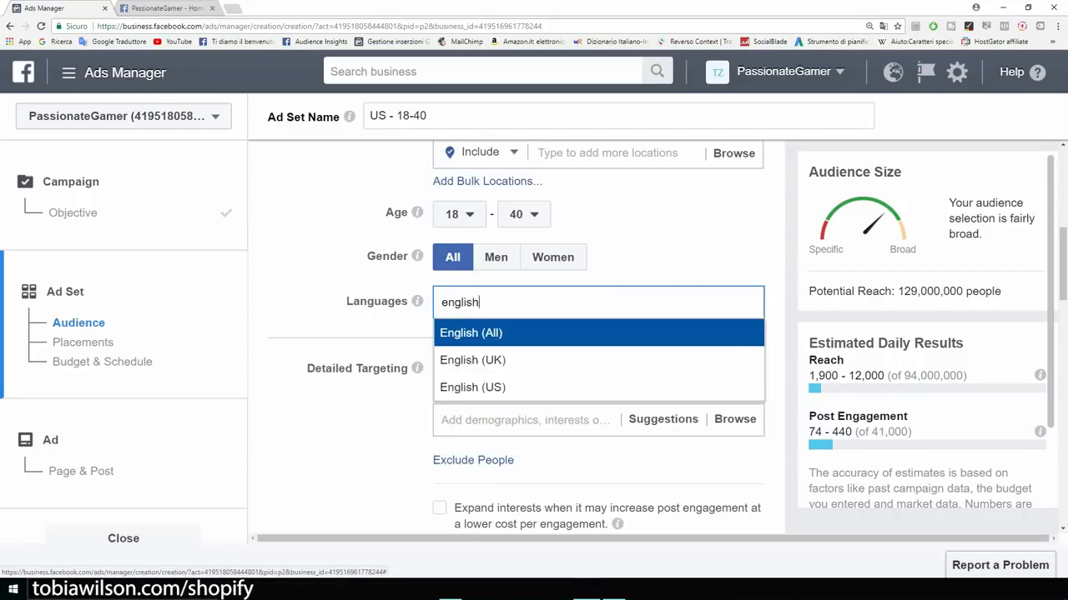
key(Return)
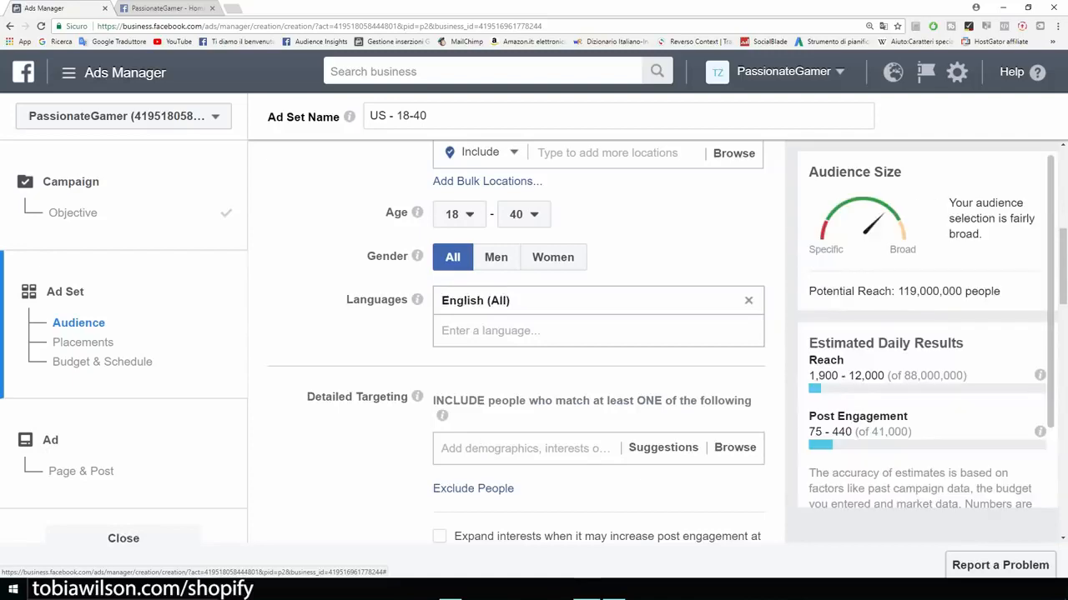
scroll(598, 342, up, 2)
scroll(598, 342, down, 4)
scroll(517, 333, down, 1)
scroll(517, 334, up, 2)
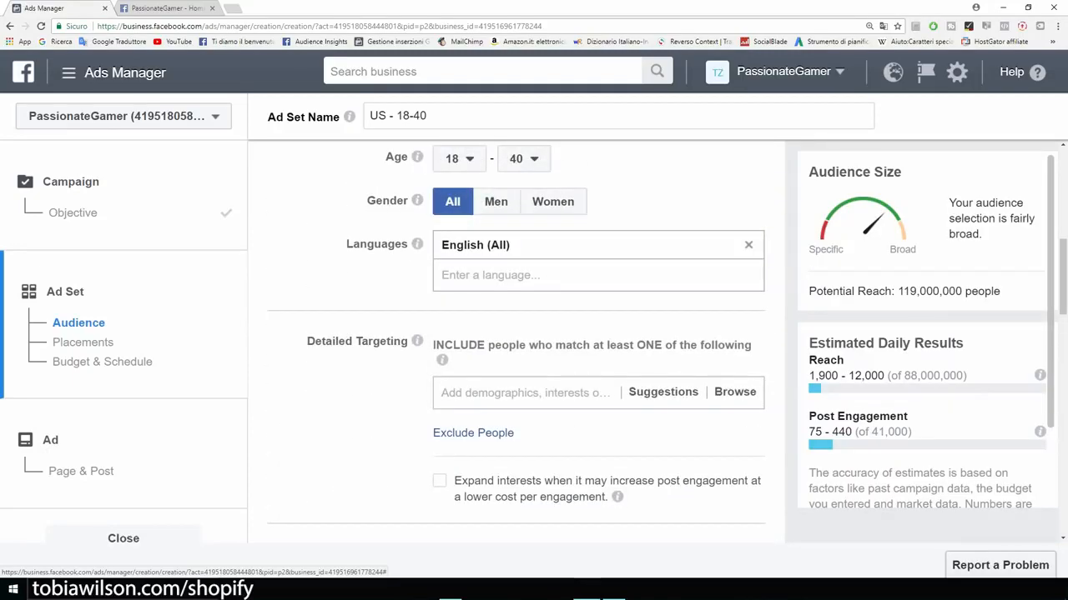
scroll(517, 333, down, 2)
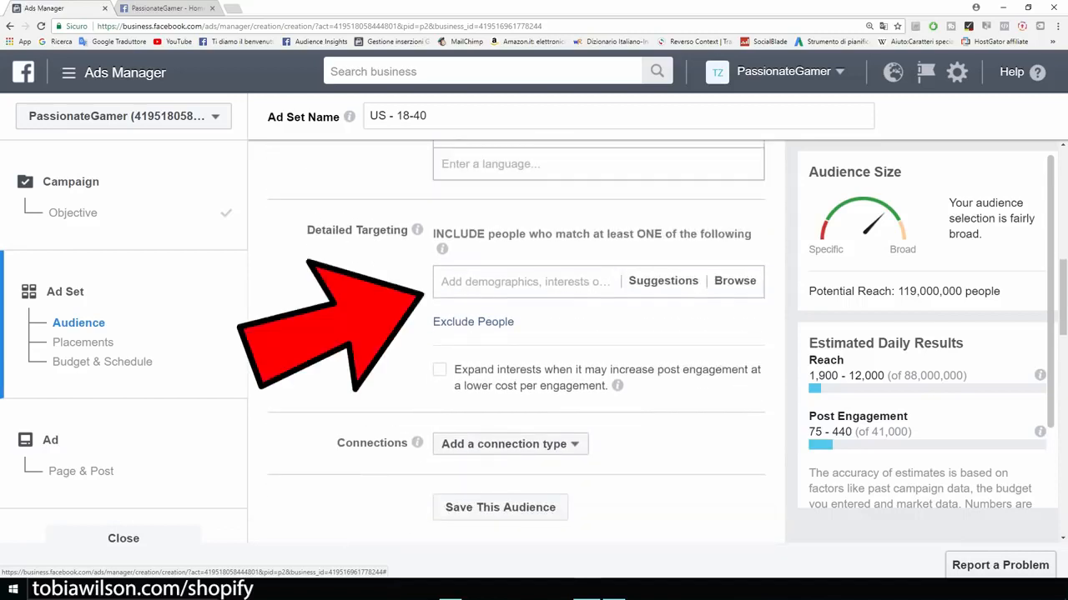
scroll(517, 334, up, 1)
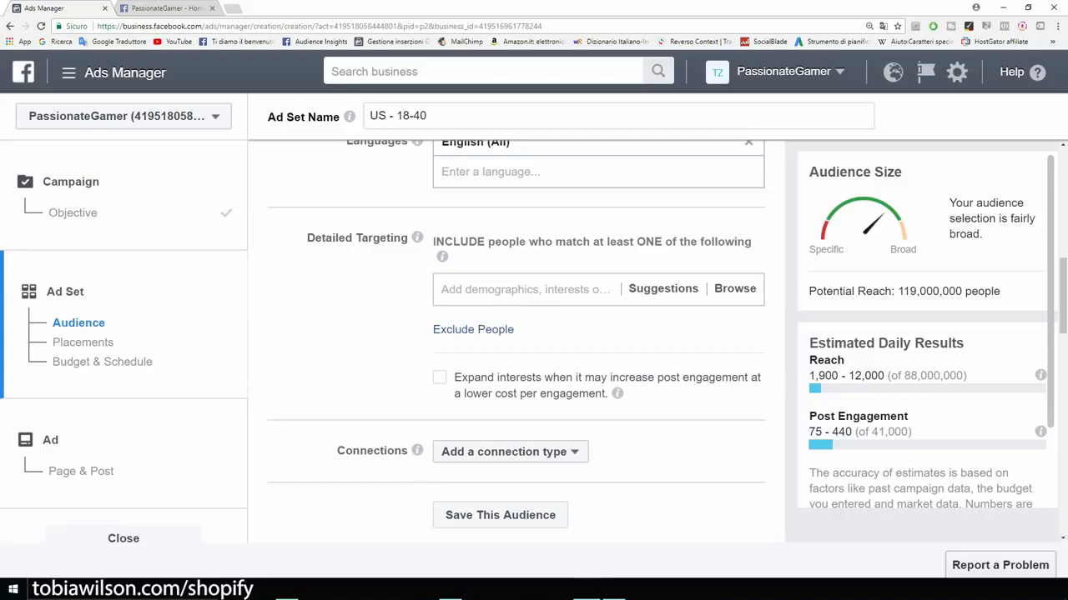
click(167, 7)
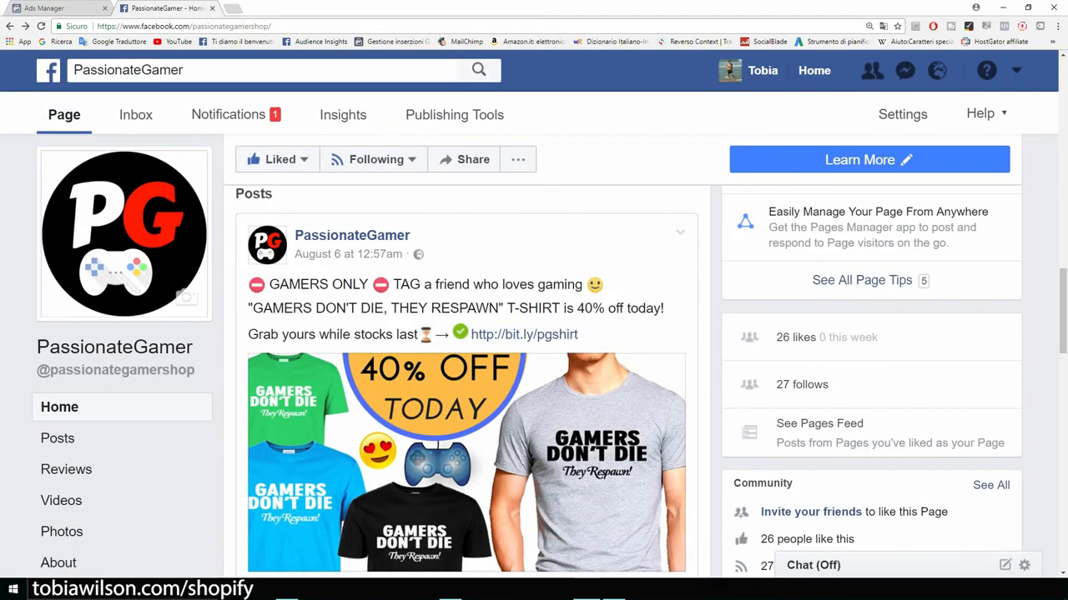
Step: Review the PassionateGamer T-shirt discount post, then return to the ad set's Detailed Targeting field
scroll(551, 356, down, 1)
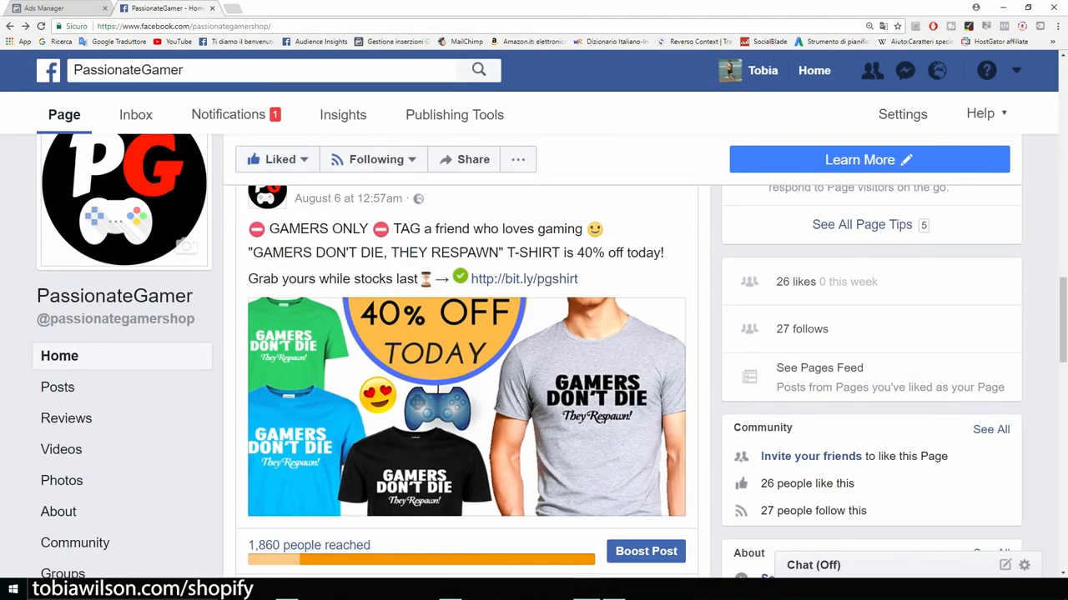
scroll(467, 350, down, 5)
scroll(467, 350, up, 3)
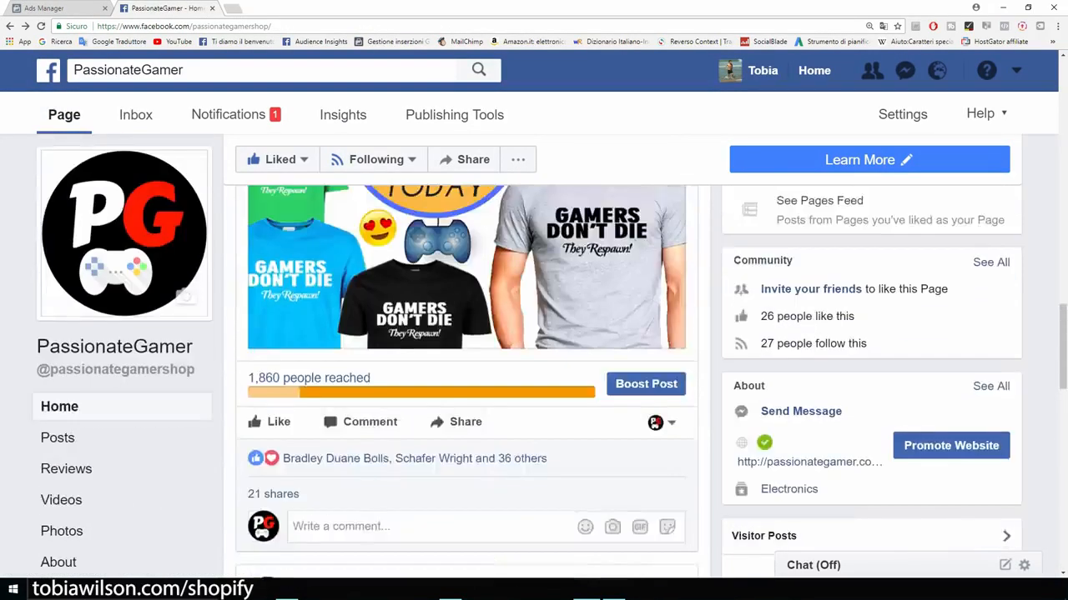
scroll(467, 376, up, 5)
scroll(468, 375, down, 1)
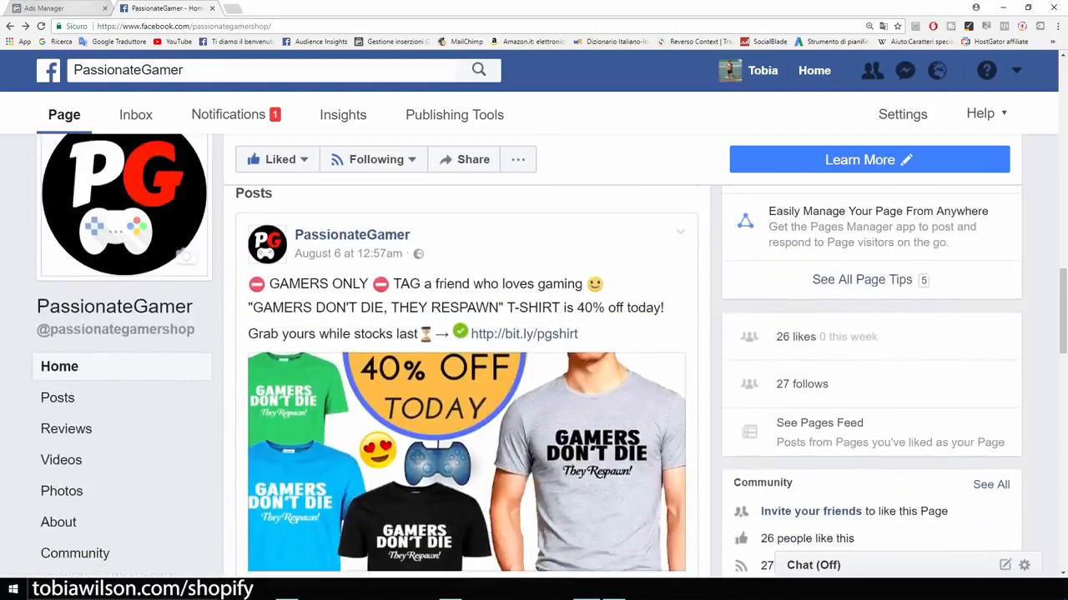
click(55, 8)
click(525, 290)
Step: Add the Gamer interest to Detailed Targeting and point out the 16,000,000 potential reach
text(gamer)
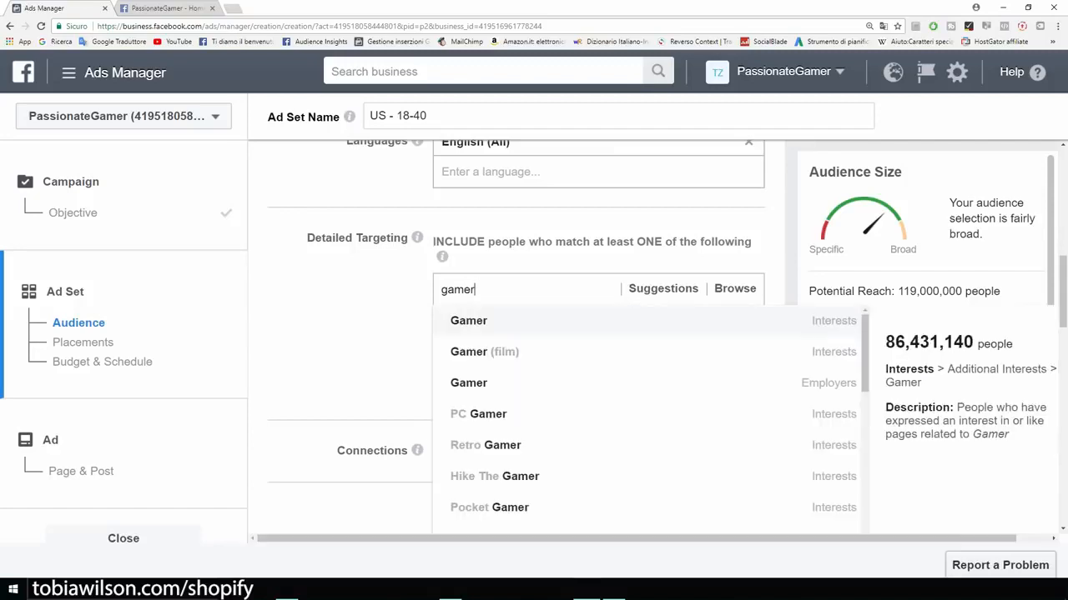
key(Return)
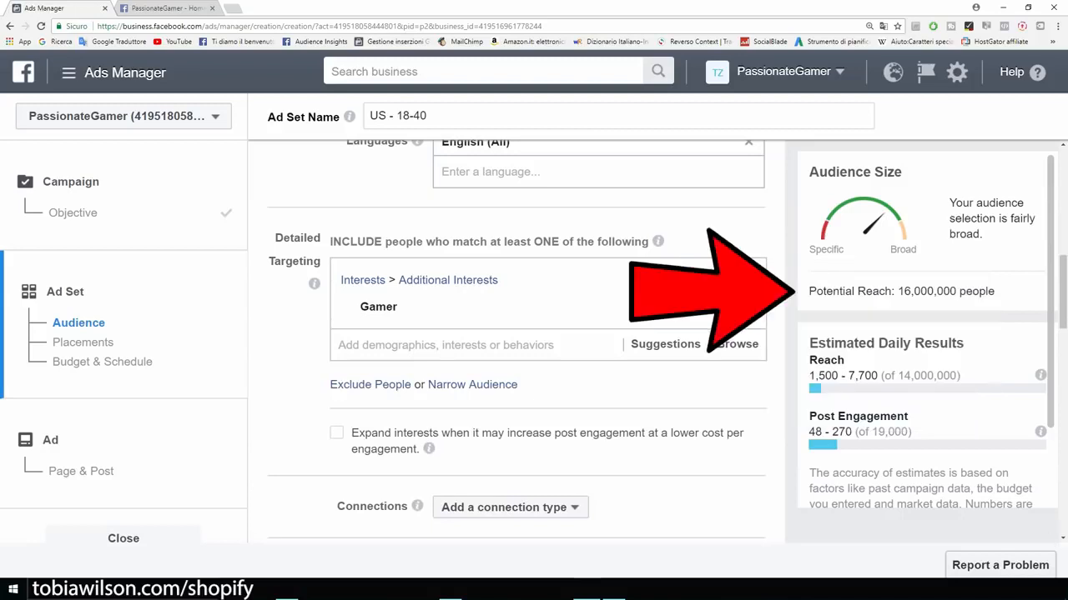
drag(809, 292, 995, 292)
click(996, 292)
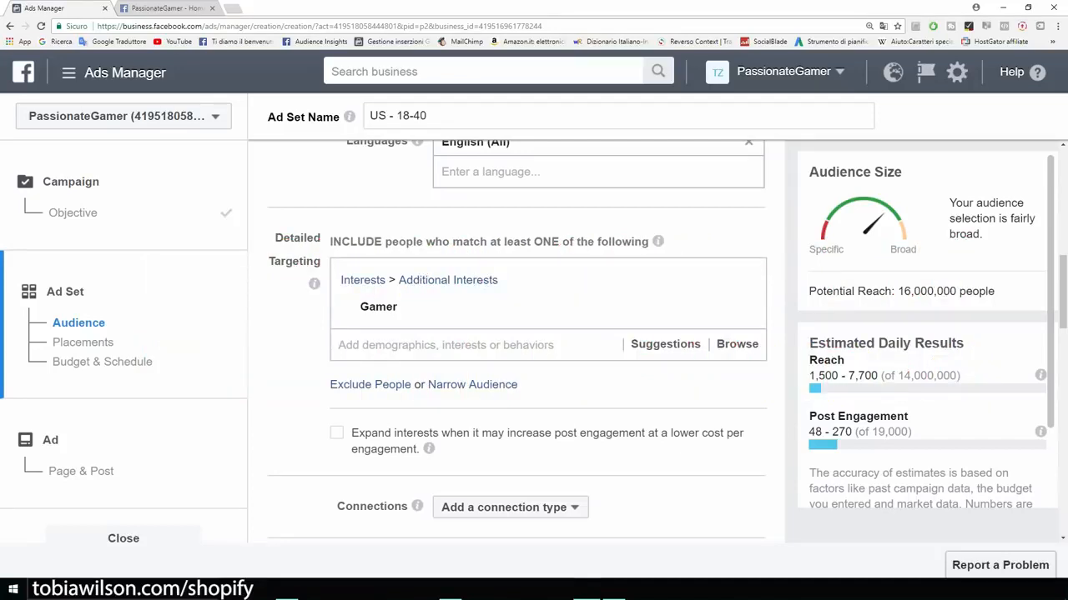
scroll(517, 333, up, 2)
scroll(517, 334, down, 4)
scroll(517, 333, up, 2)
scroll(517, 334, down, 2)
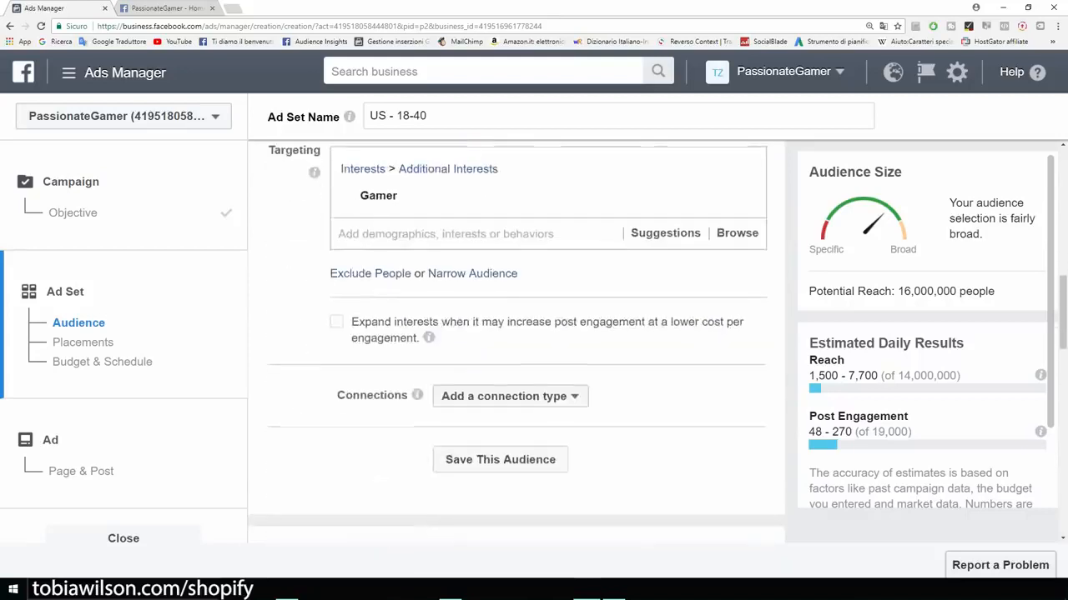
scroll(517, 333, up, 2)
scroll(517, 334, down, 2)
scroll(517, 334, up, 1)
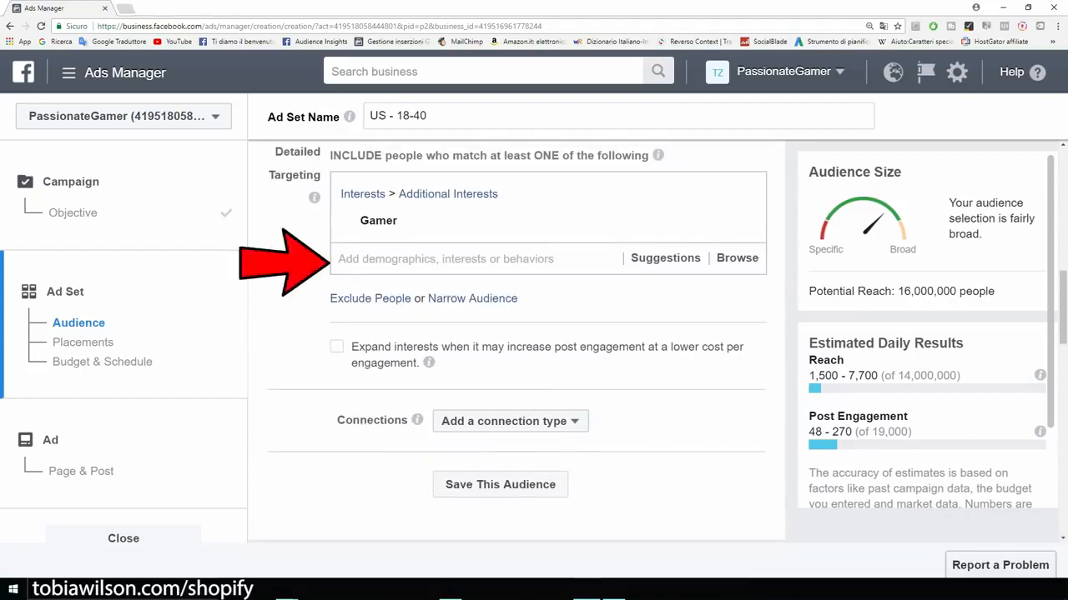
Step: Add the Video games interest, bringing potential reach to 61,000,000 people
mouse_move(500, 222)
click(467, 259)
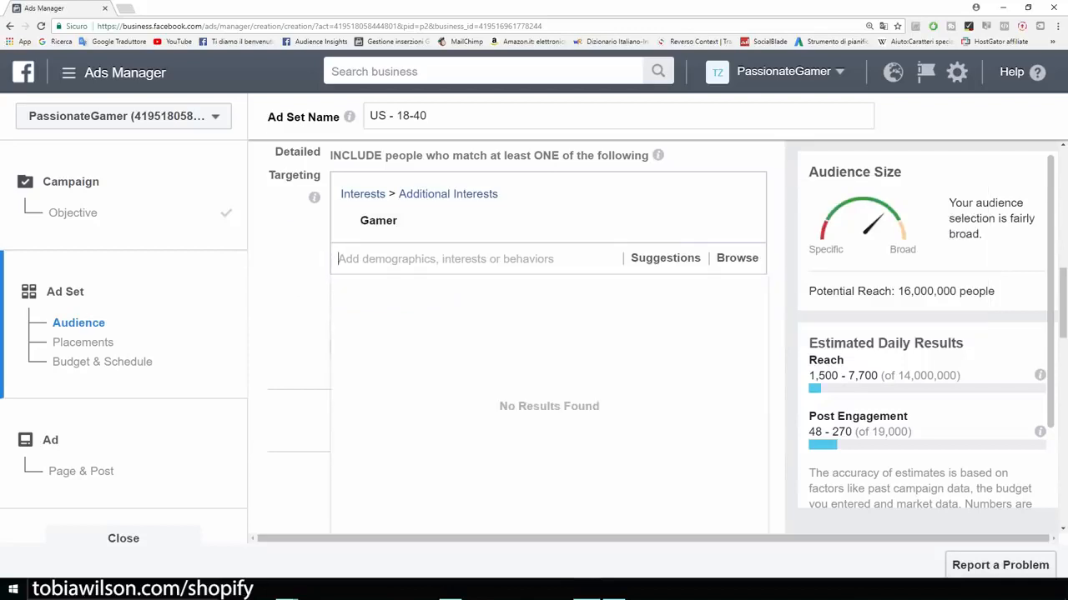
text(video games)
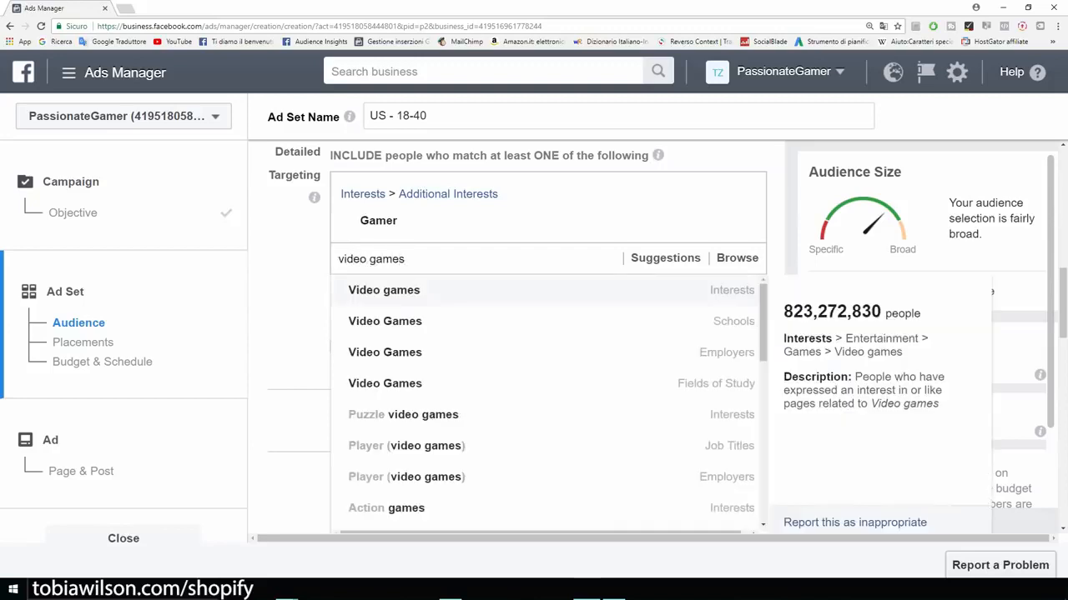
key(Return)
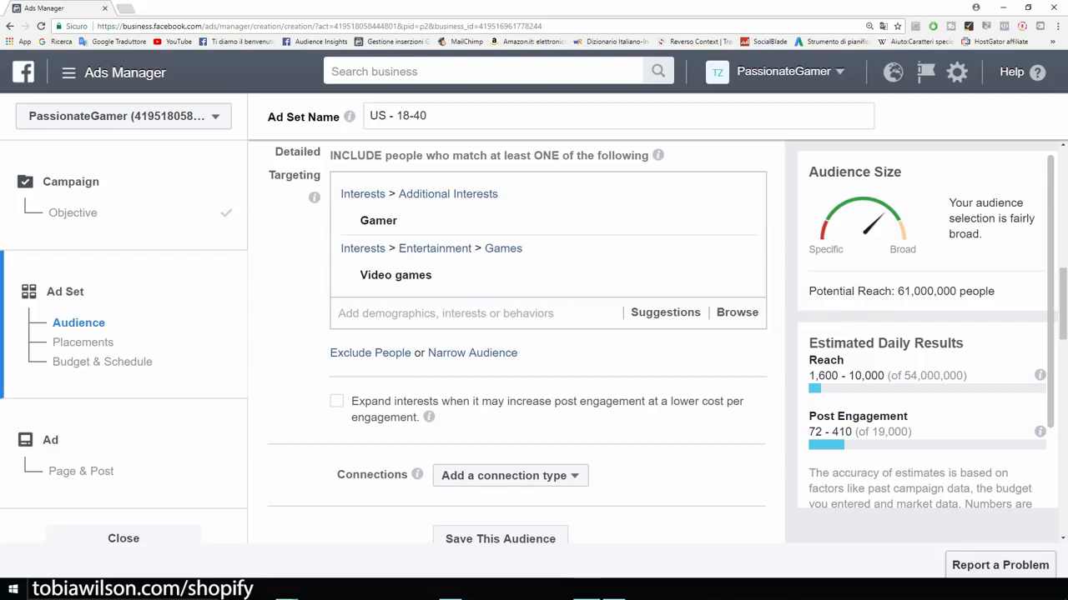
mouse_move(534, 221)
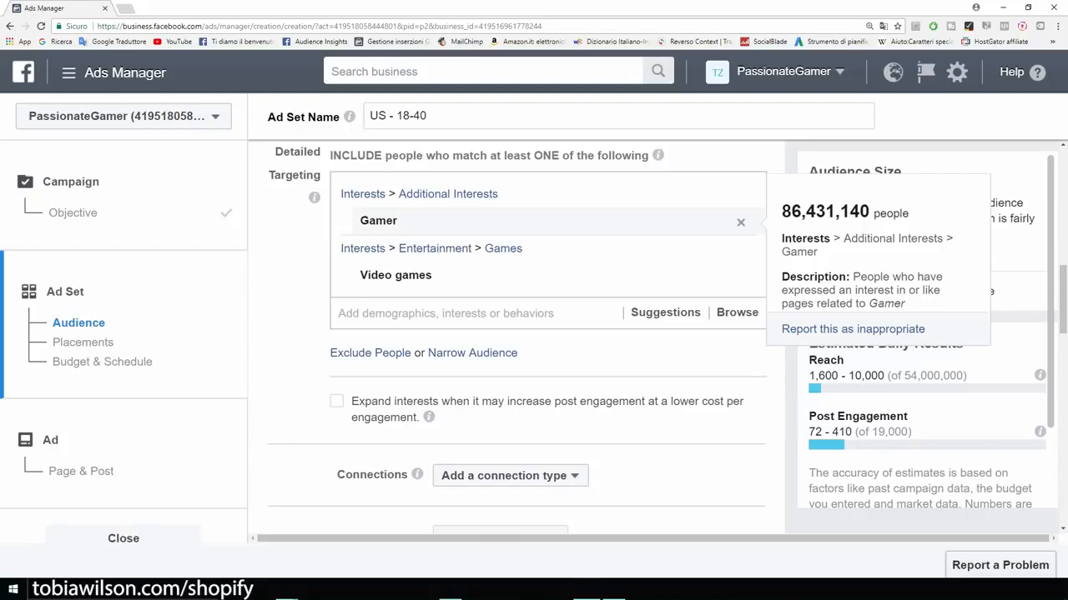
mouse_move(534, 275)
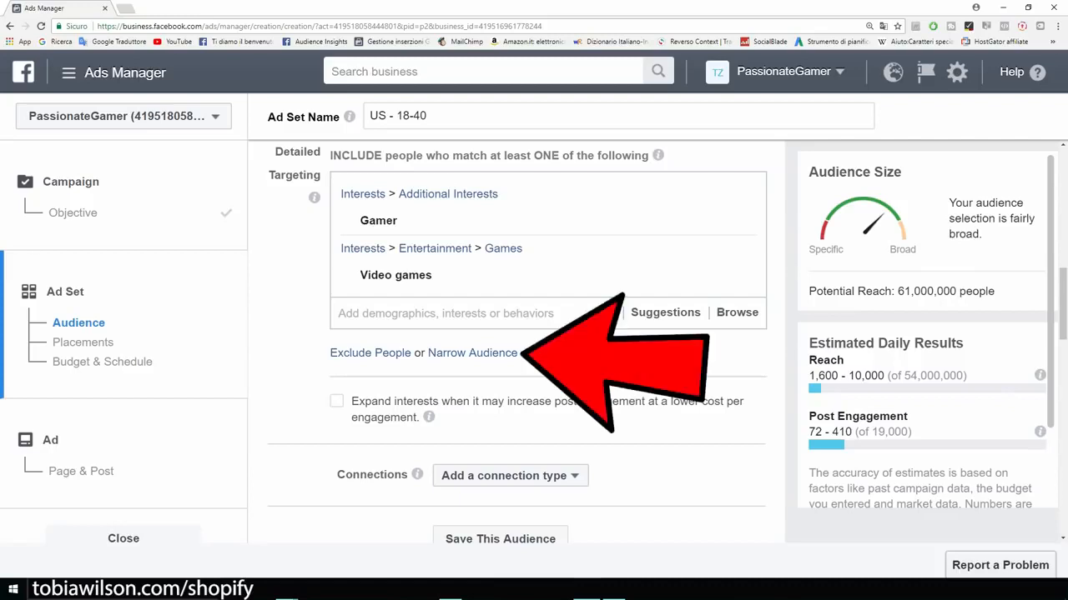
Step: Add a must-also-match narrowing group containing the interest iBuyPower
click(472, 352)
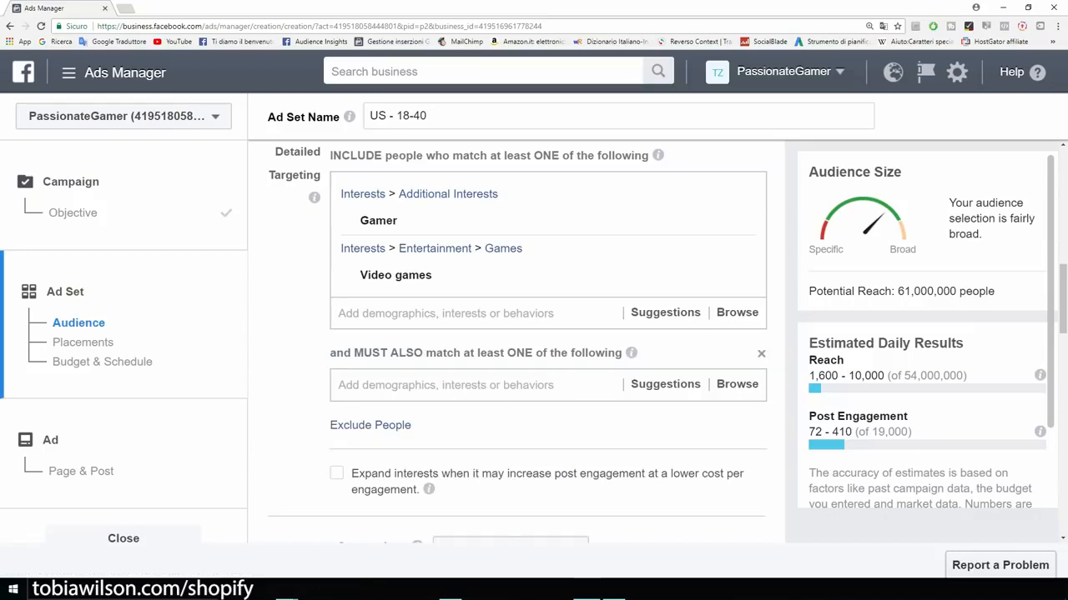
click(472, 385)
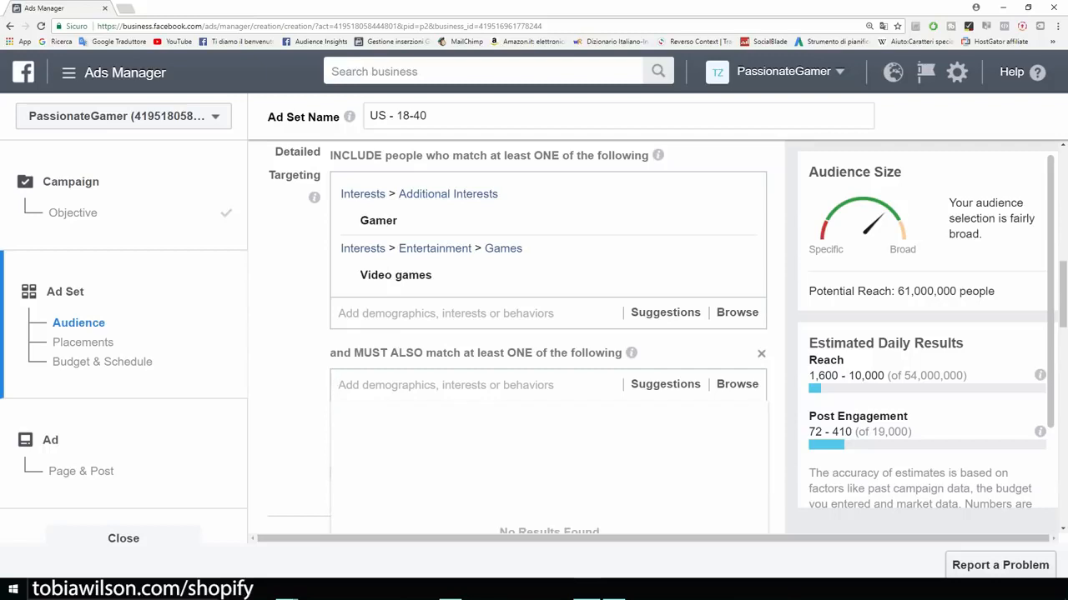
key(Escape)
click(614, 588)
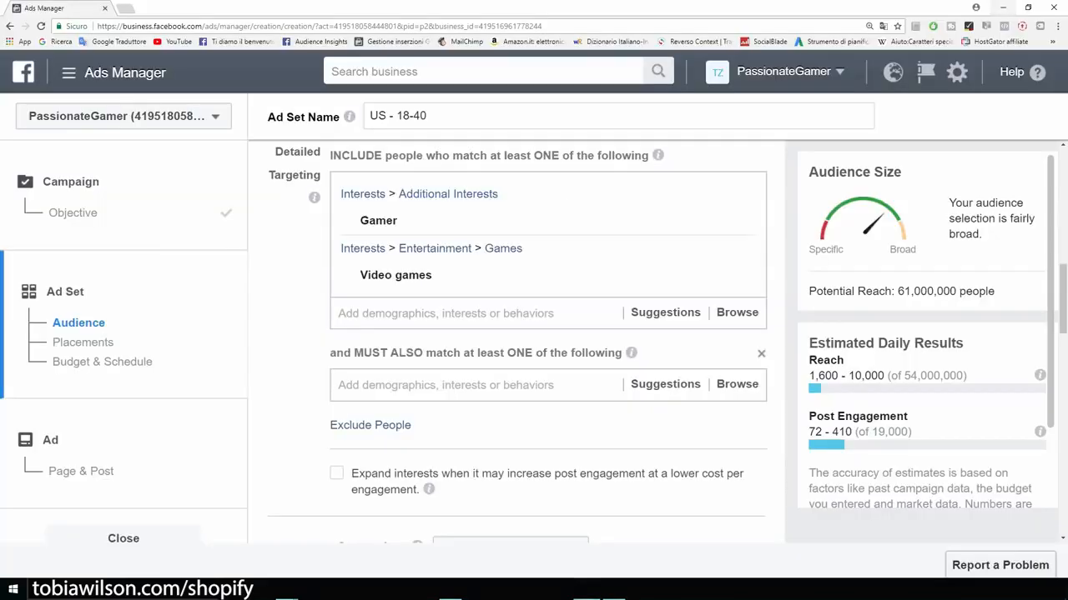
click(666, 385)
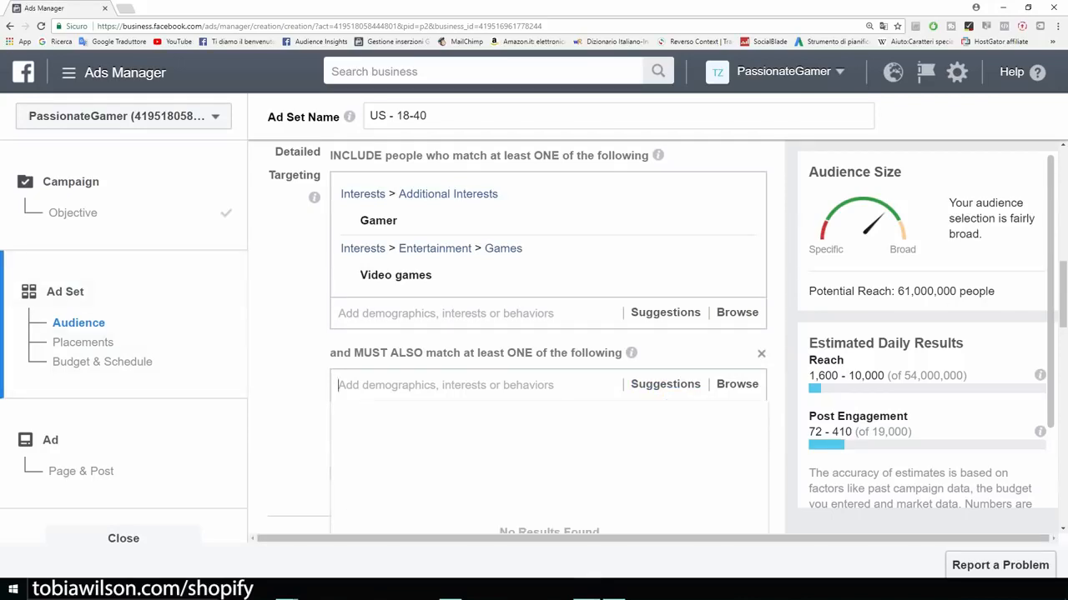
text(i)
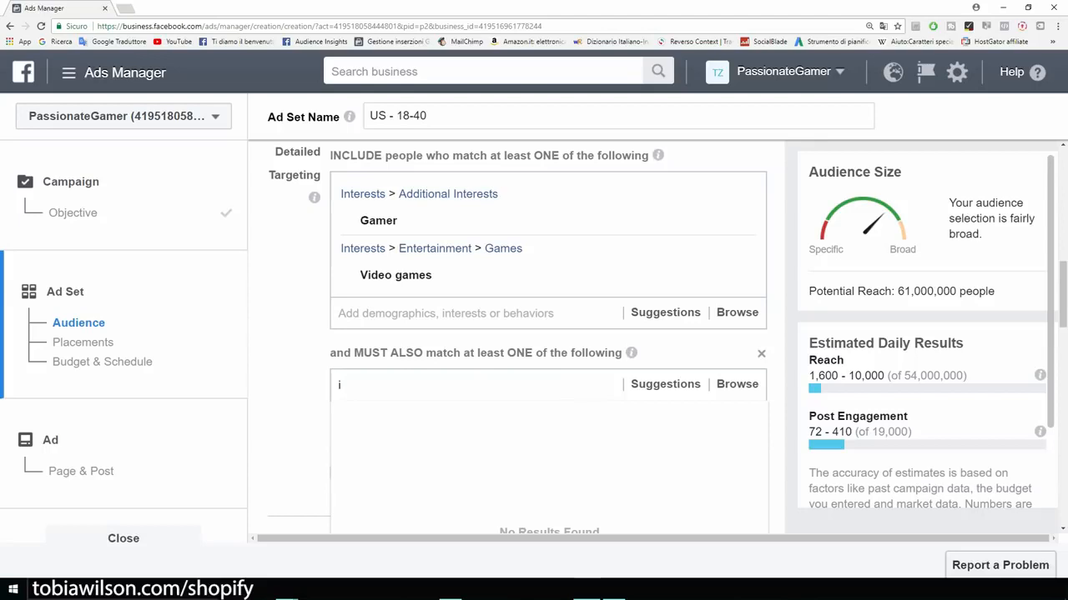
text(buypower)
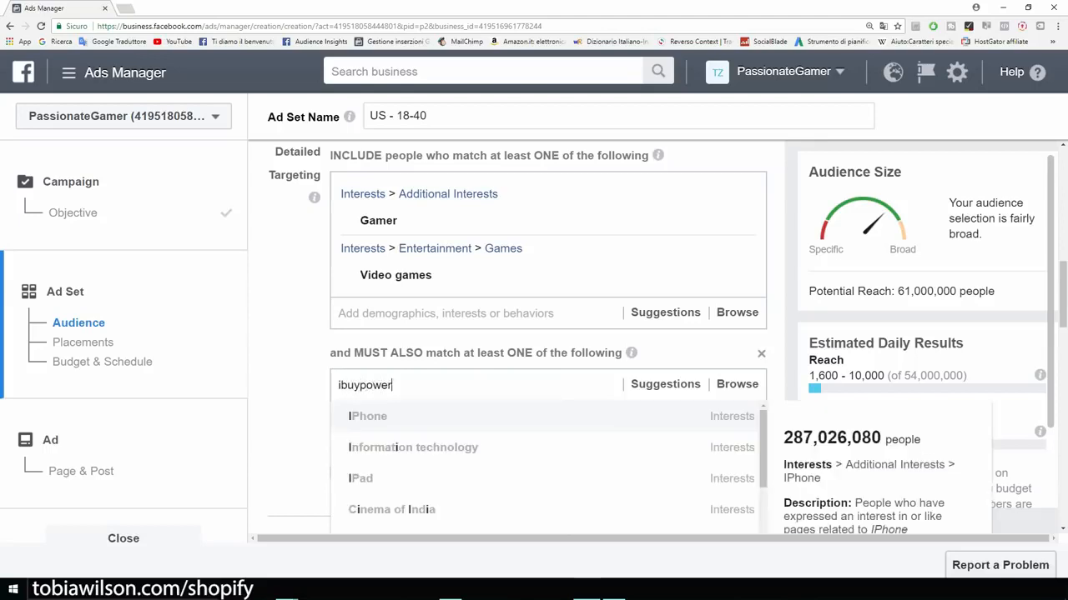
key(Return)
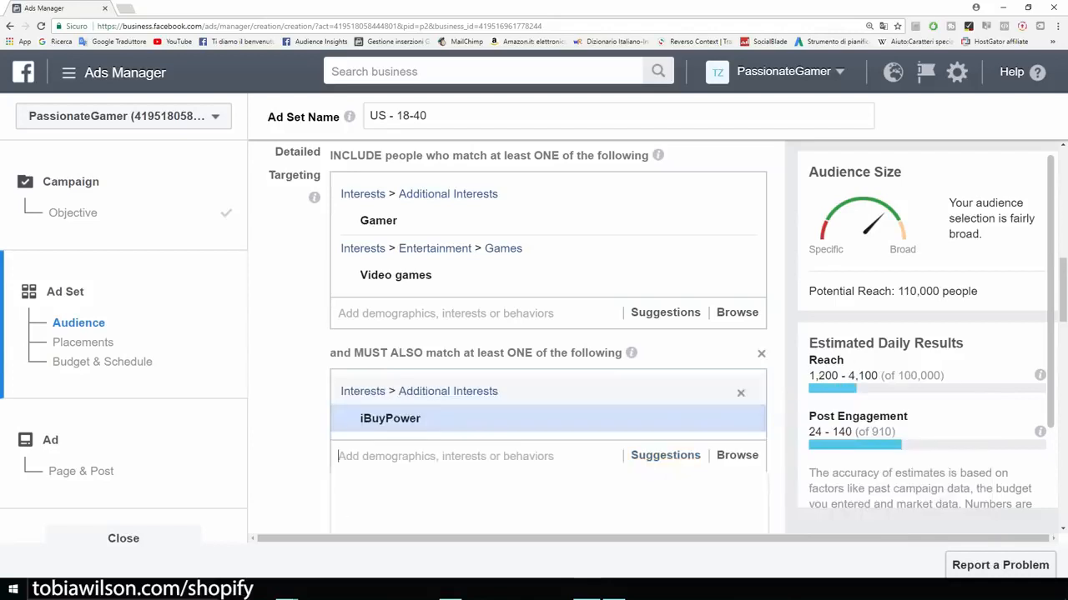
Step: Add suggested interests Alienware, Logitech and Razer Inc., bringing potential reach to 1,600,000
click(665, 456)
scroll(666, 456, down, 2)
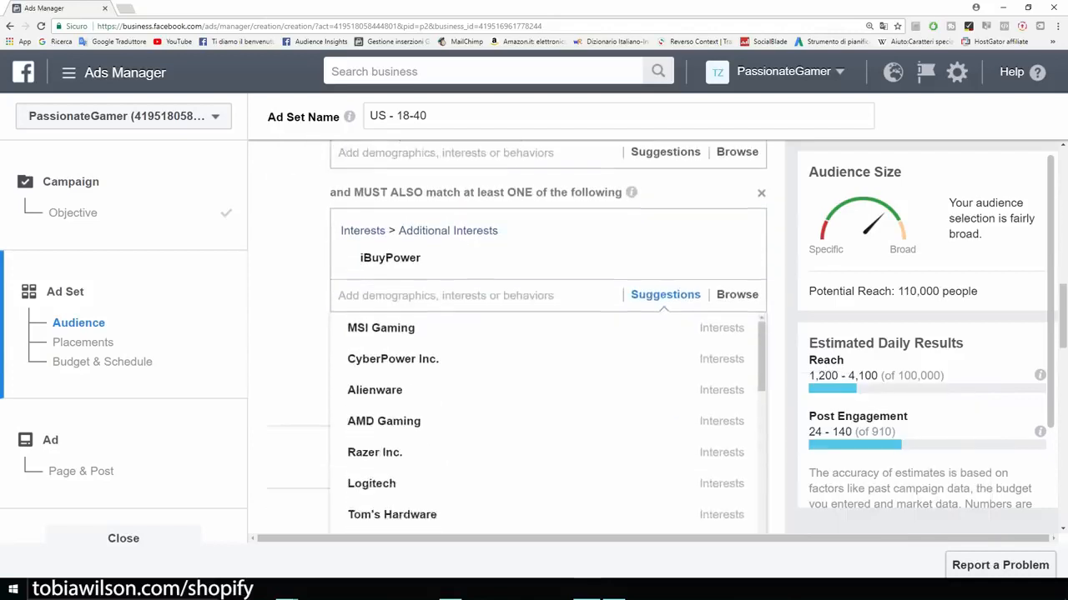
click(375, 383)
scroll(374, 393, down, 2)
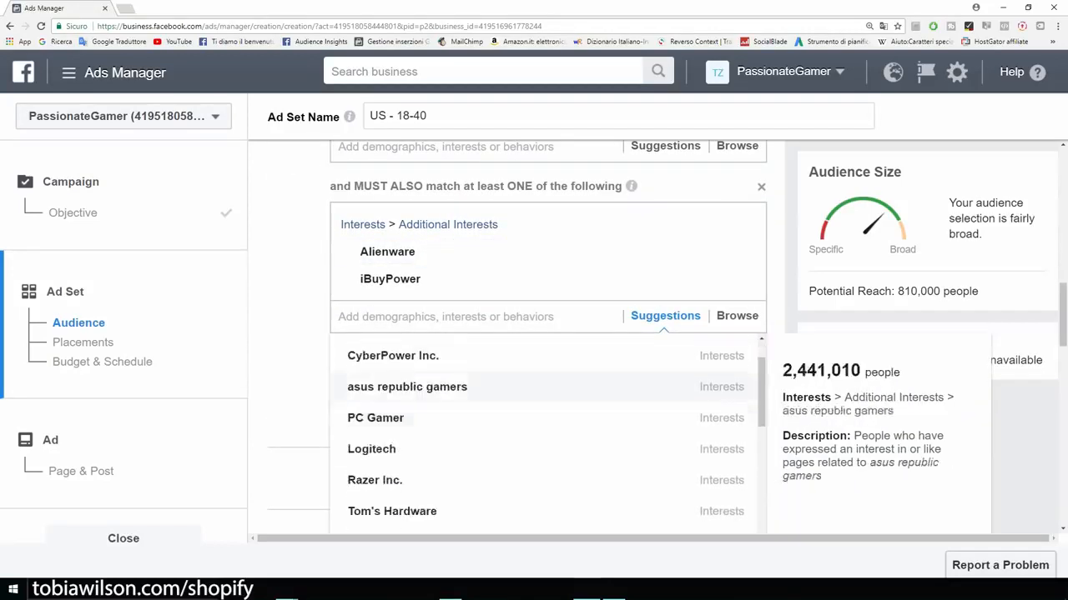
click(371, 393)
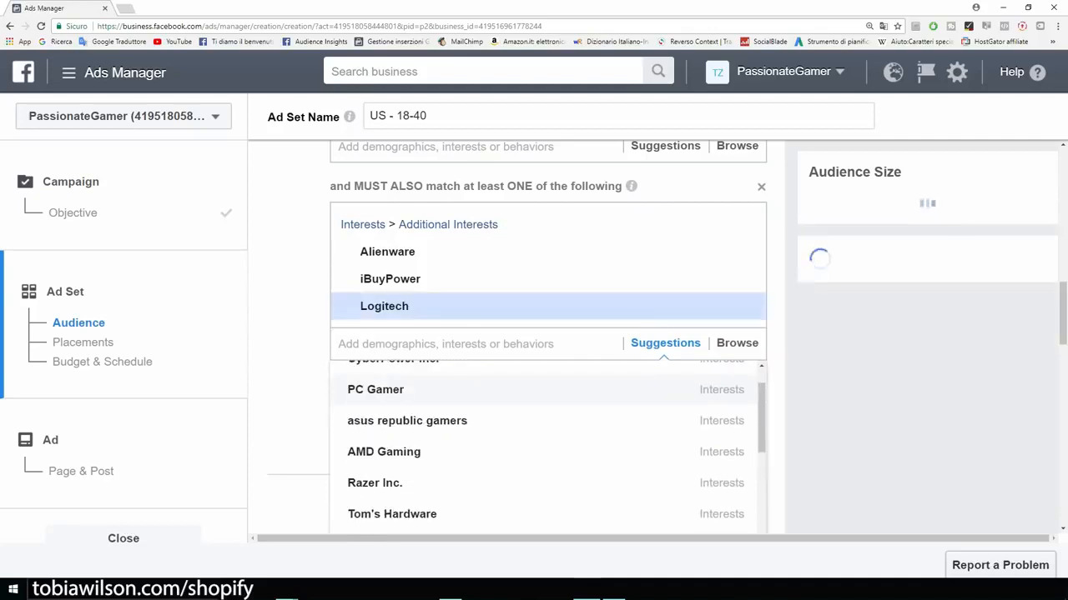
click(374, 483)
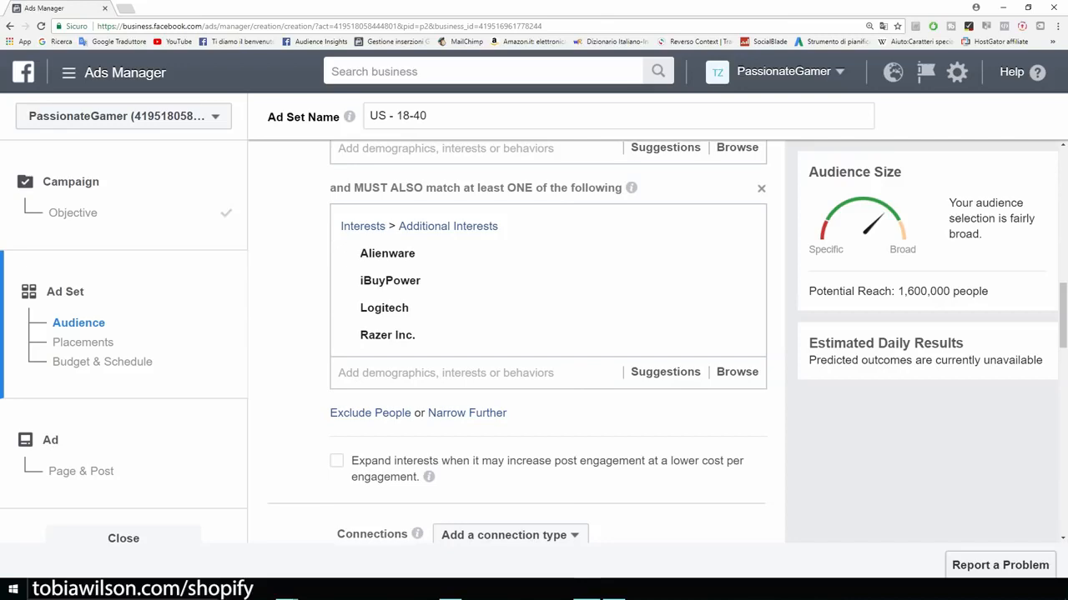
drag(988, 291, 807, 291)
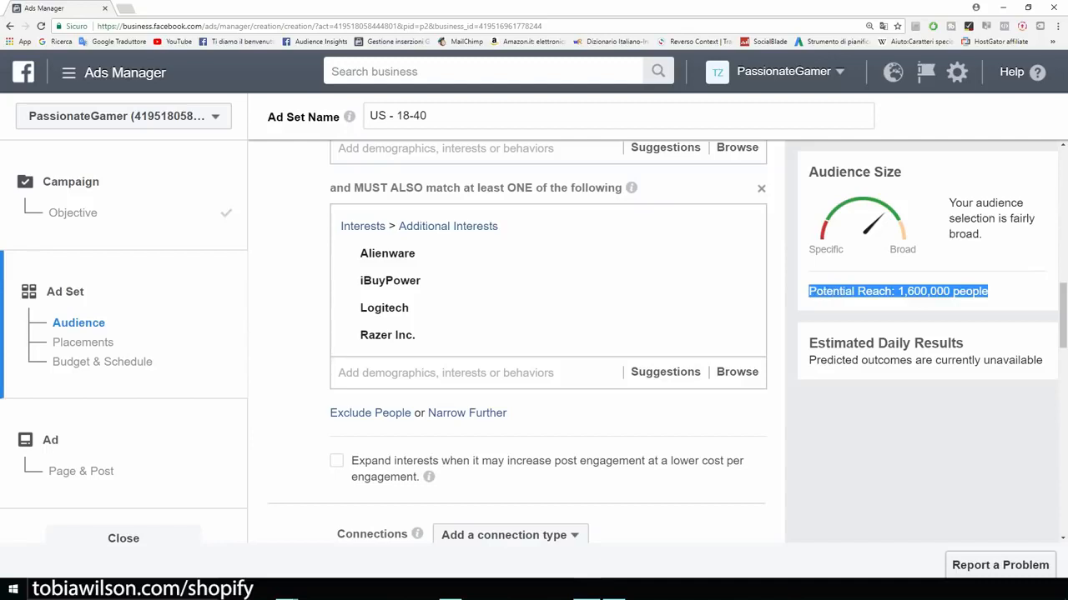
click(807, 292)
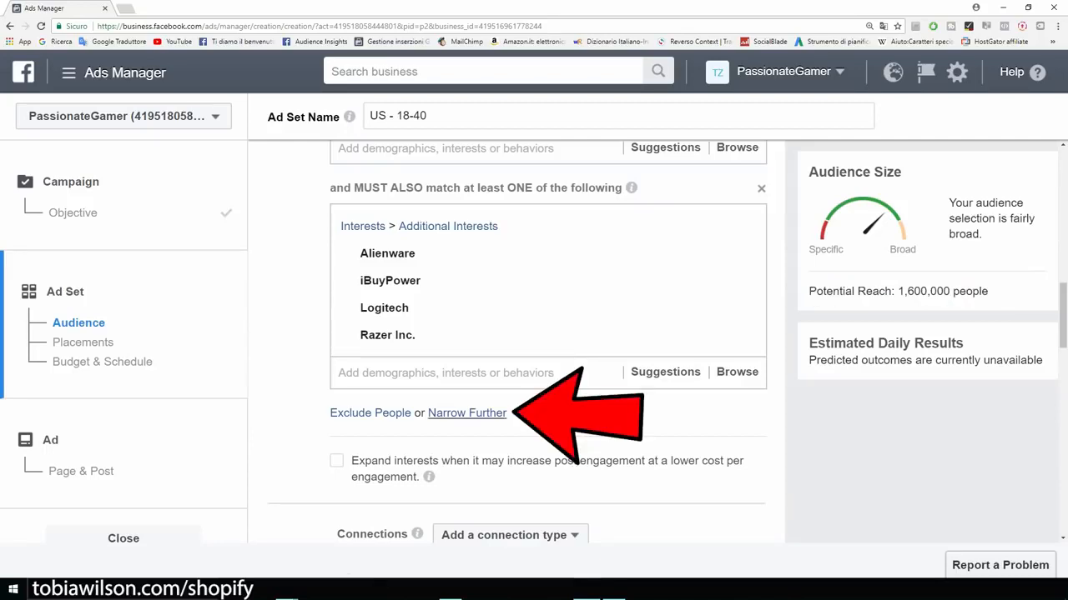
click(467, 413)
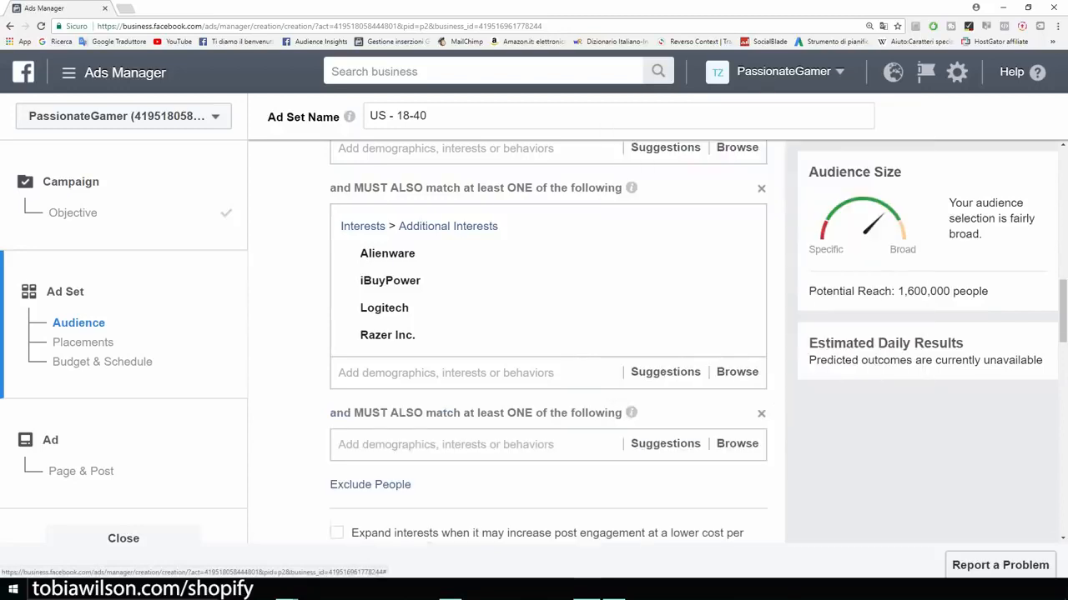
text(t shirt)
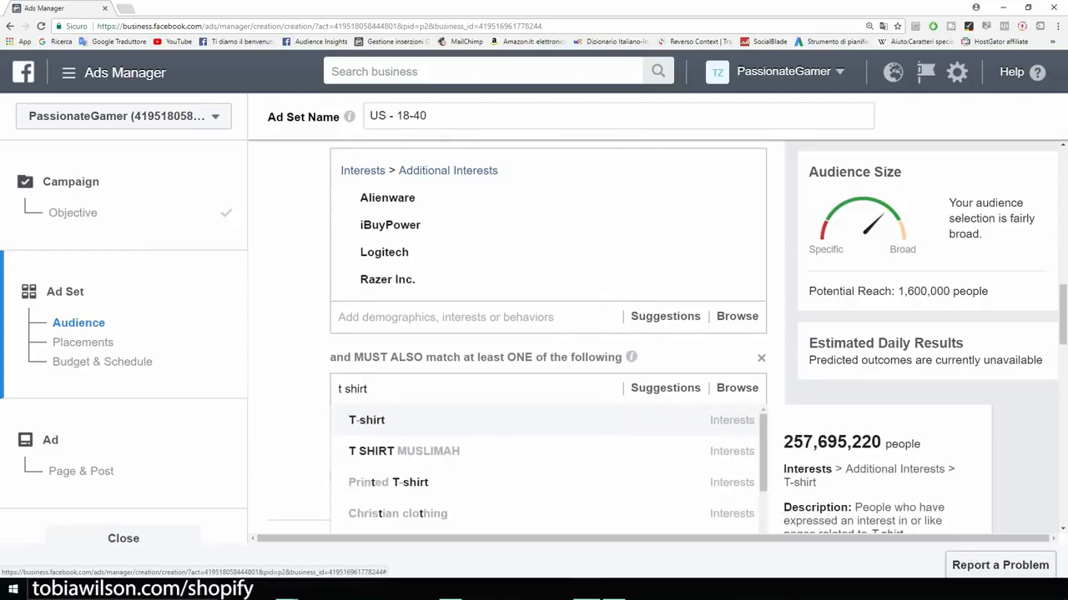
key(Return)
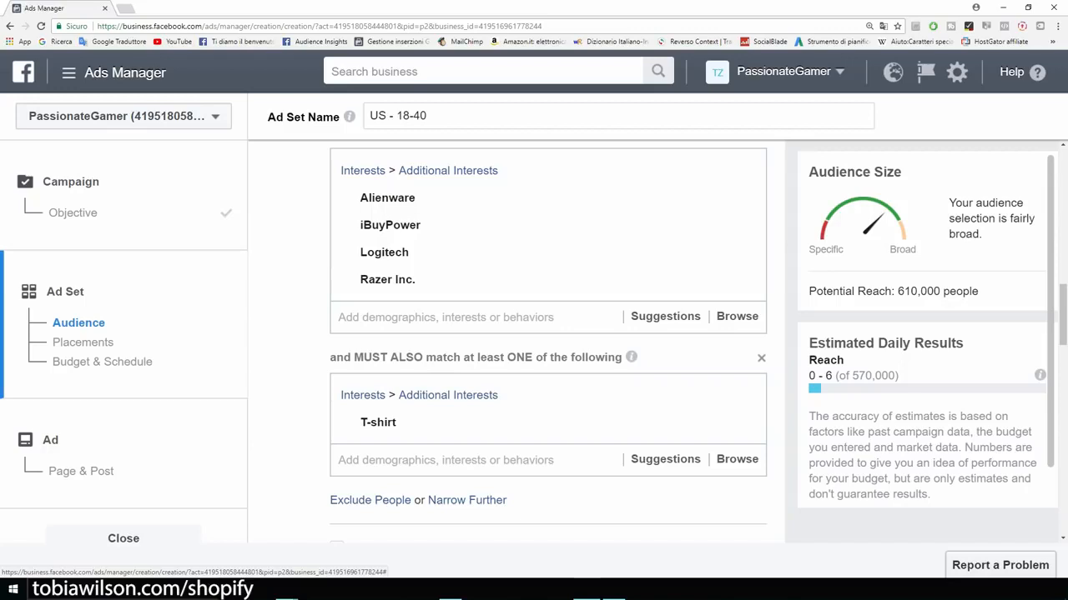
scroll(548, 342, up, 2)
drag(979, 291, 894, 291)
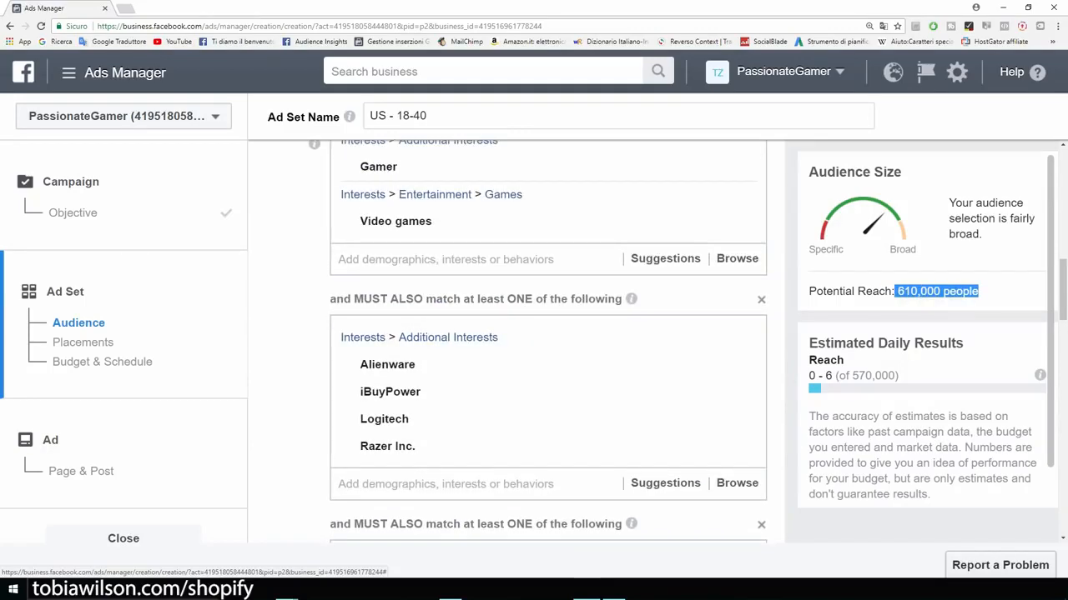
click(894, 291)
scroll(548, 342, down, 2)
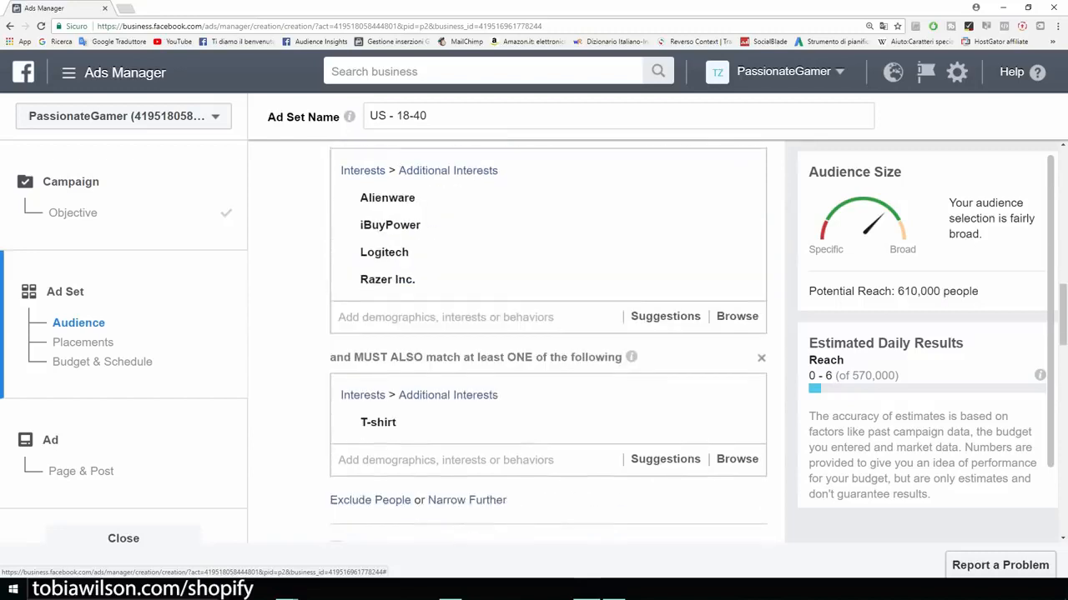
scroll(548, 342, down, 3)
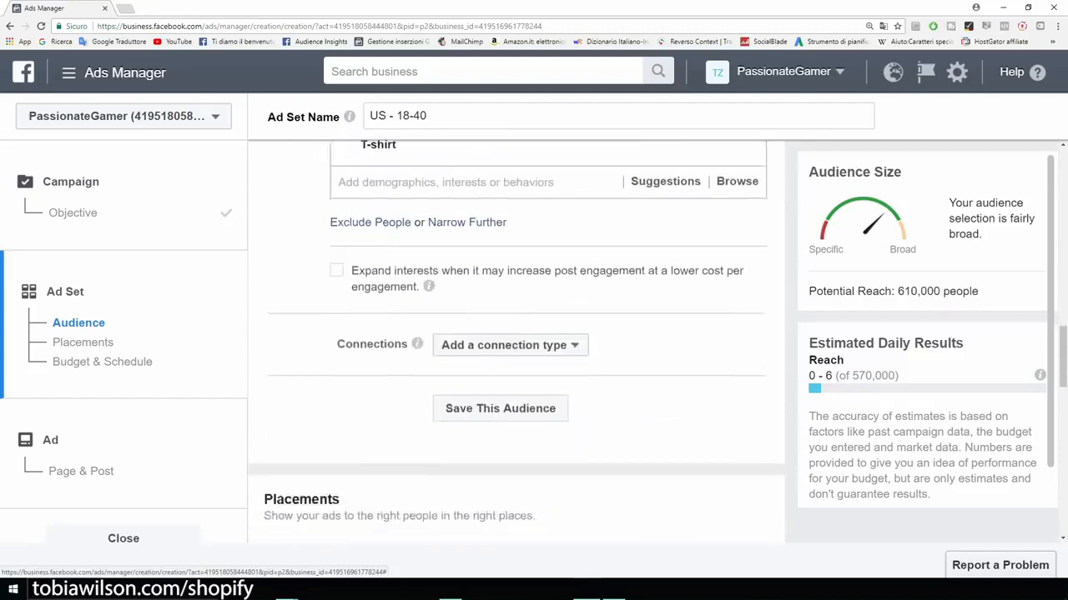
scroll(548, 342, down, 2)
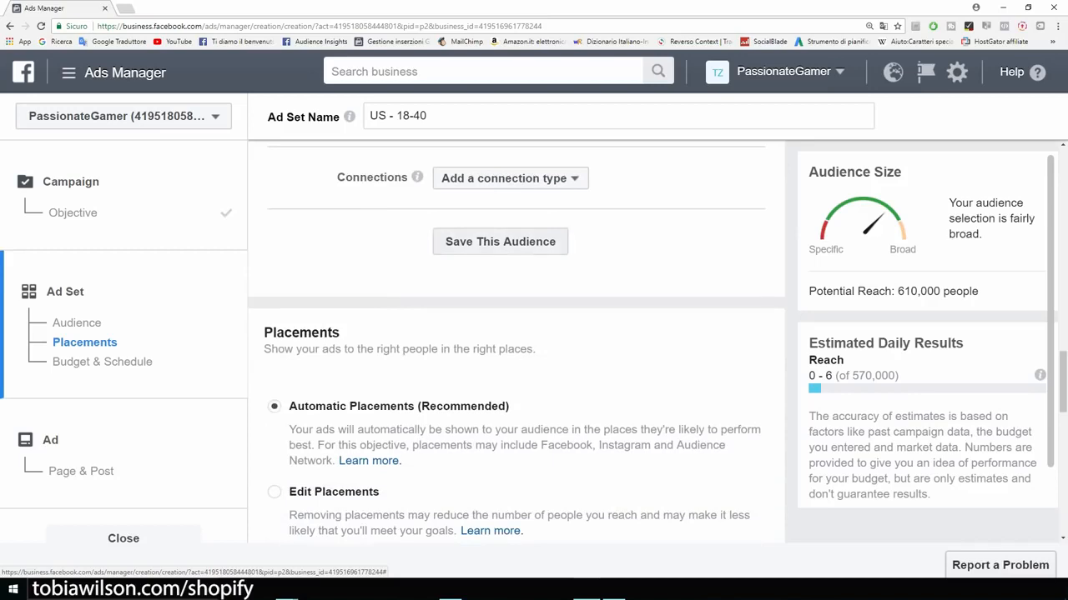
scroll(517, 339, up, 1)
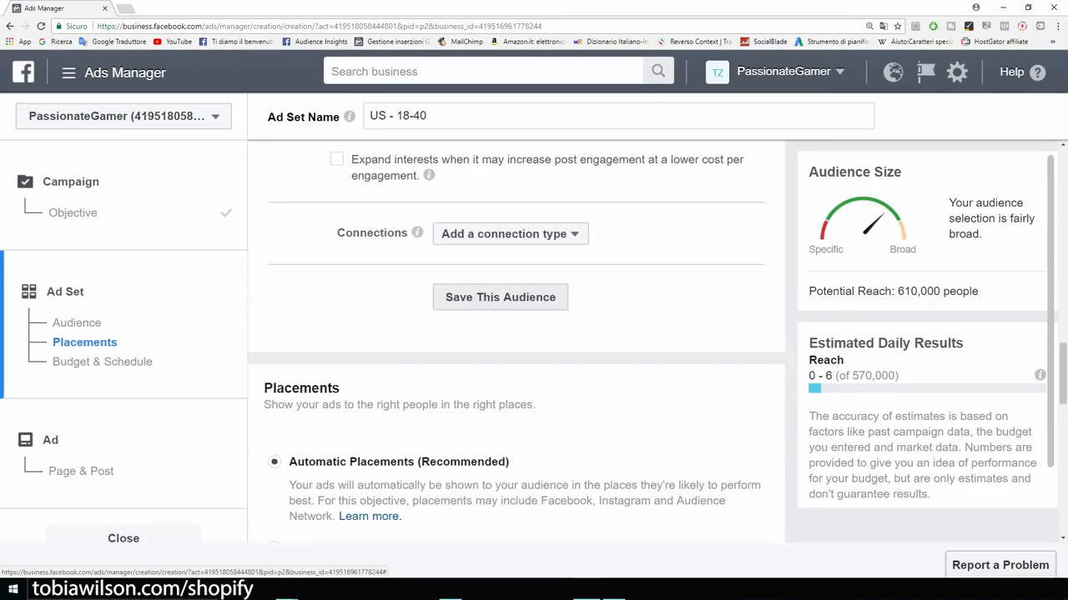
Step: Save the current targeting as a reusable audience named 'Example'
click(501, 297)
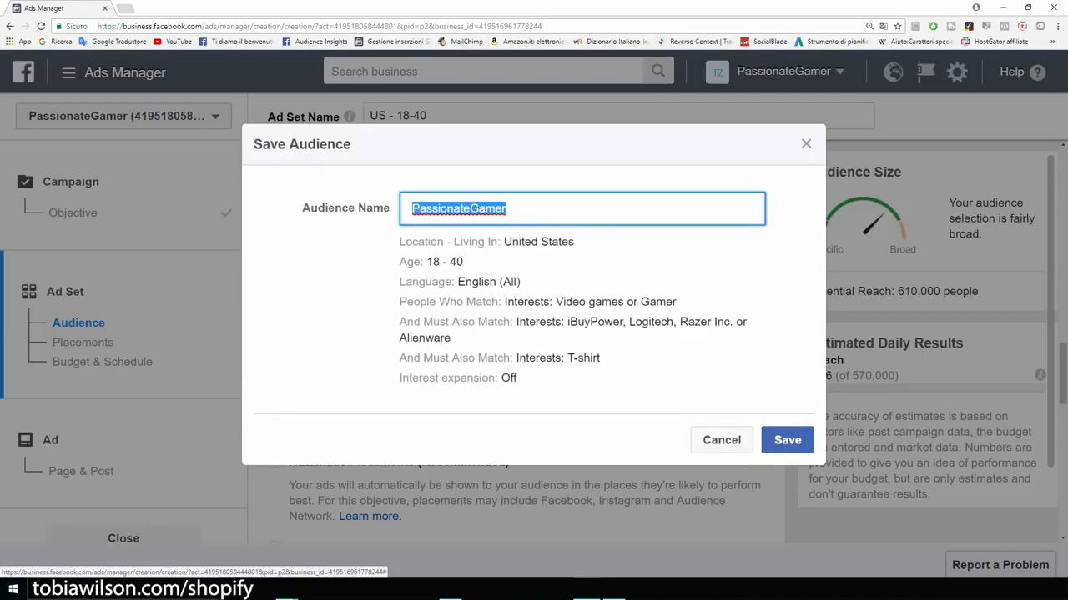
key(BackSpace)
text(Example)
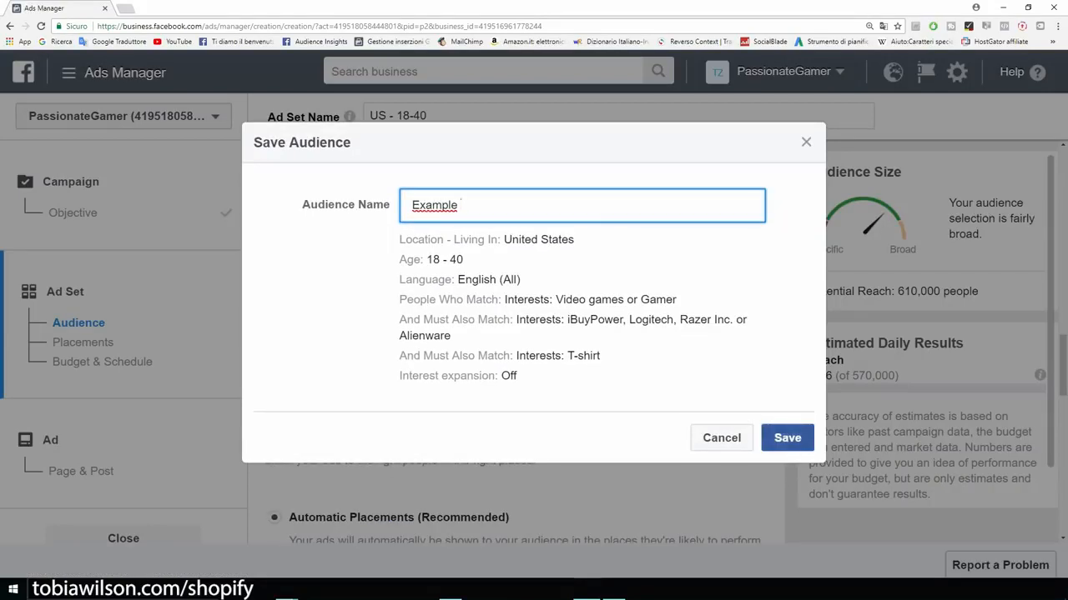
key(Return)
scroll(516, 333, down, 5)
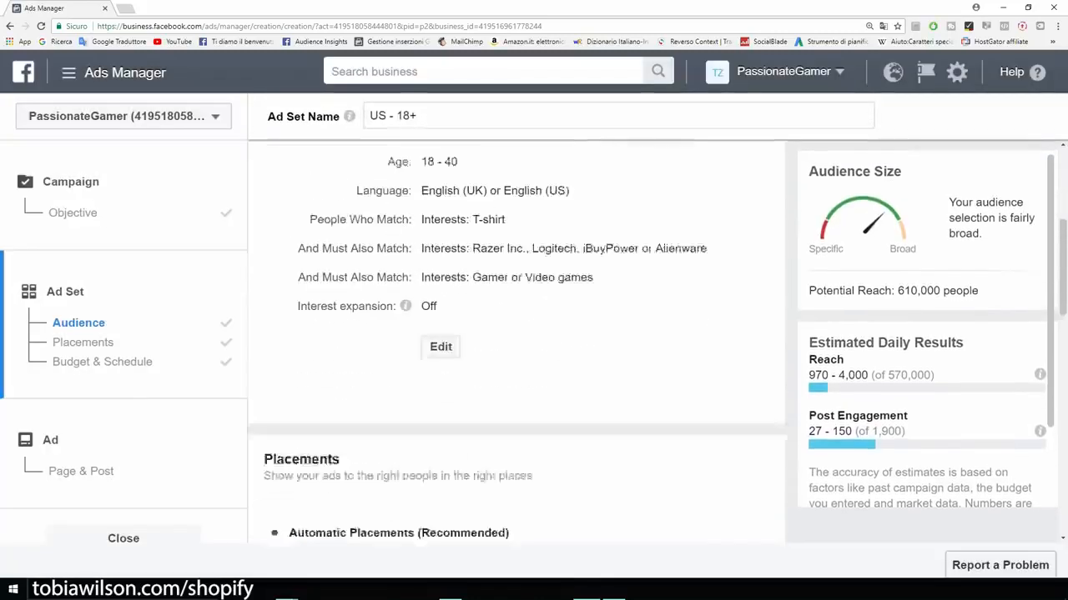
scroll(515, 334, down, 1)
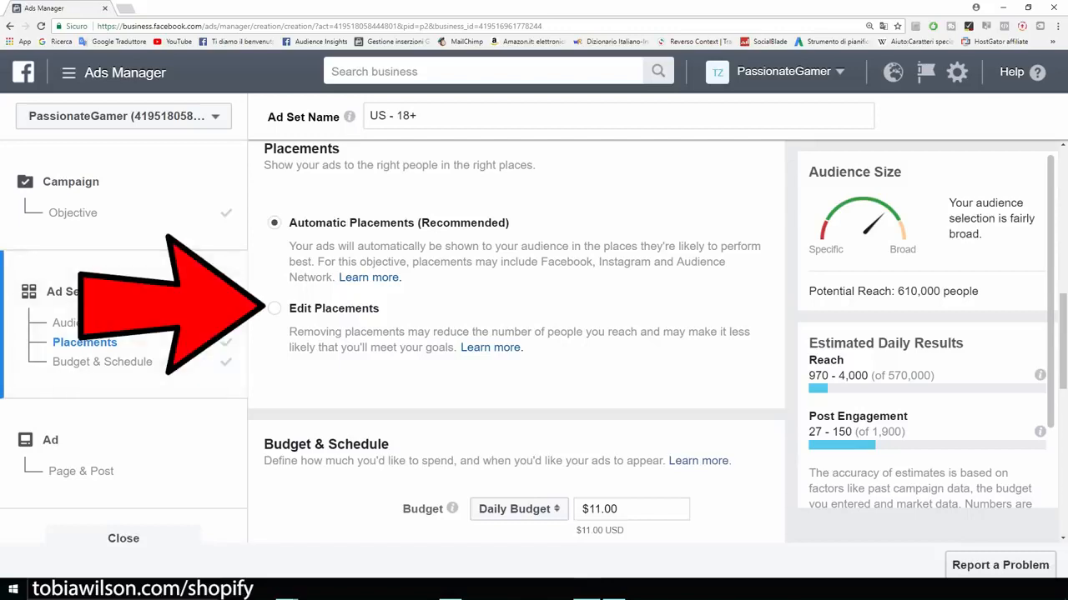
Step: Edit placements to untick Audience Network and Instagram, keeping All Devices, for 390,000 reach
click(274, 308)
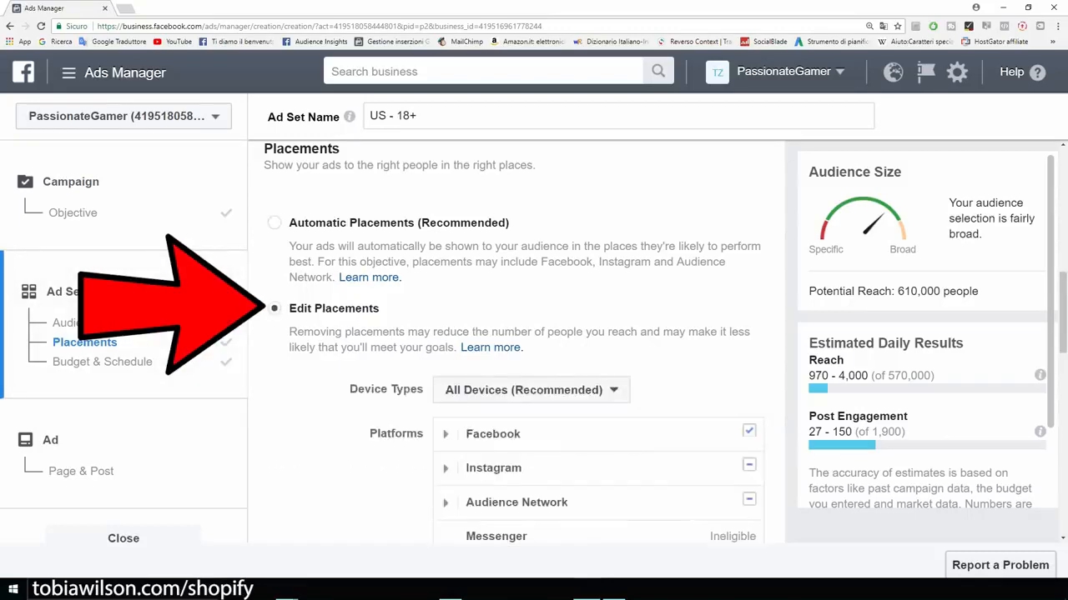
scroll(518, 342, down, 2)
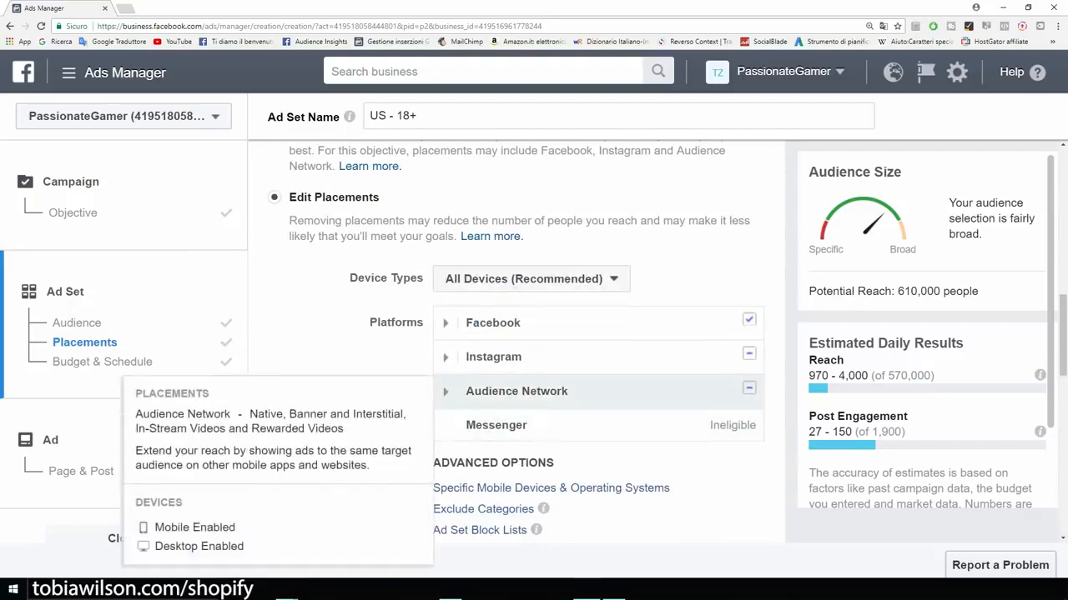
click(749, 387)
click(749, 353)
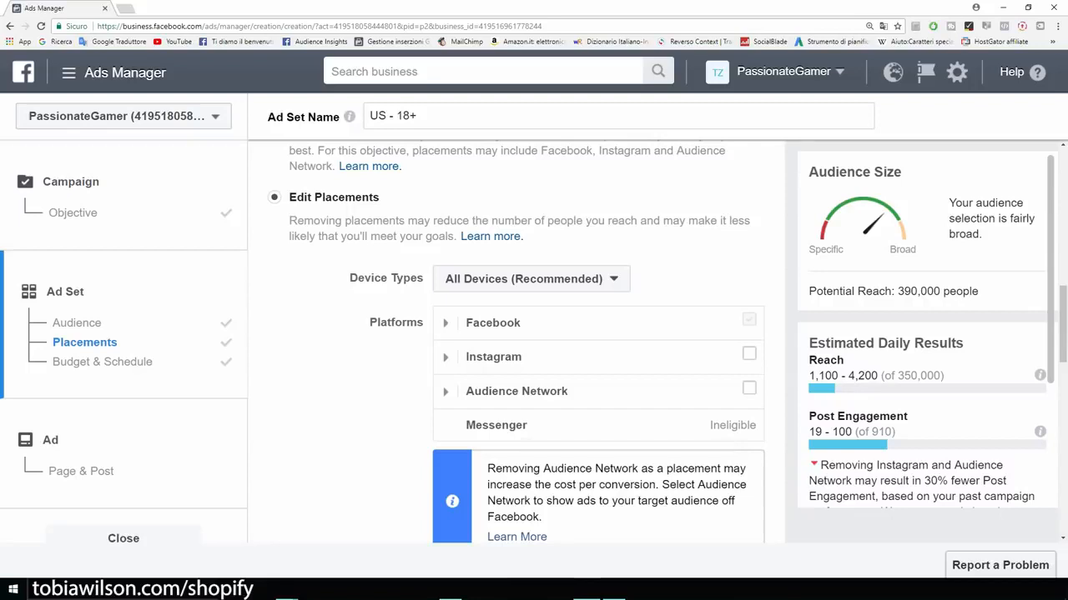
scroll(517, 342, down, 2)
scroll(517, 342, up, 1)
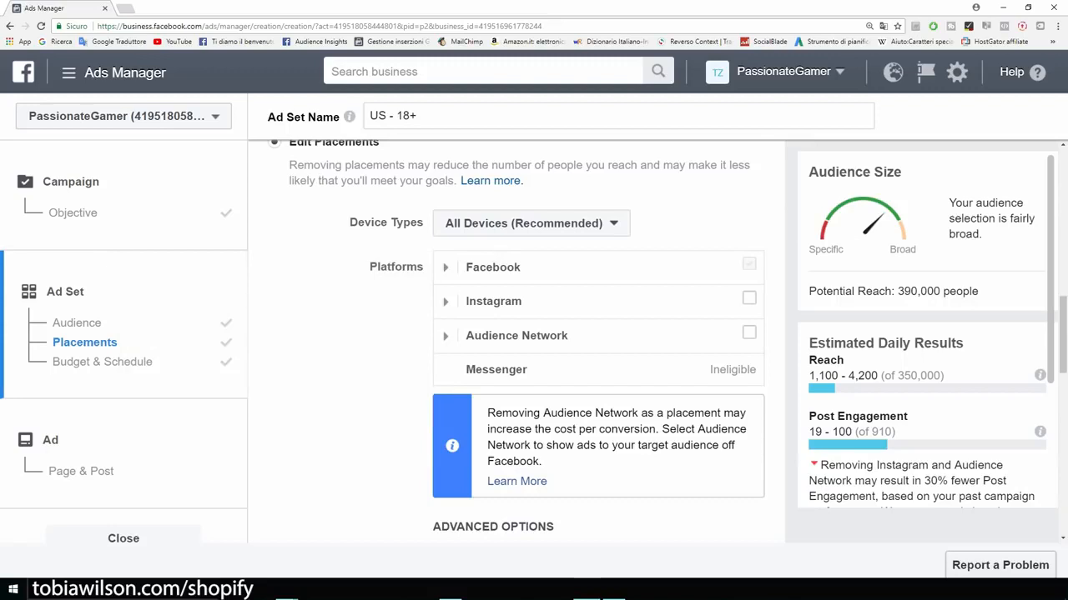
drag(979, 291, 894, 291)
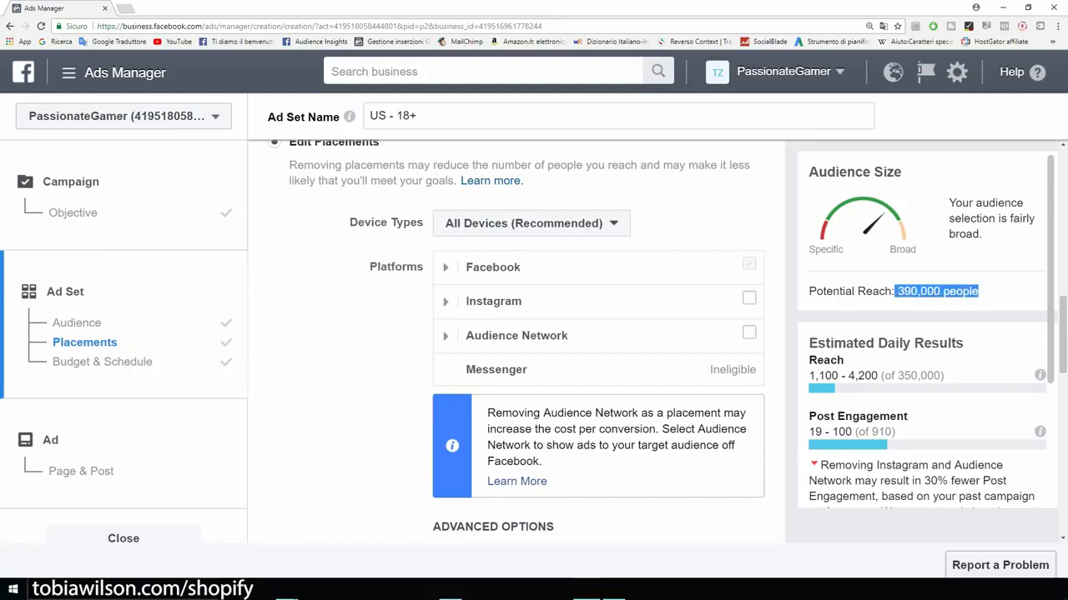
click(896, 292)
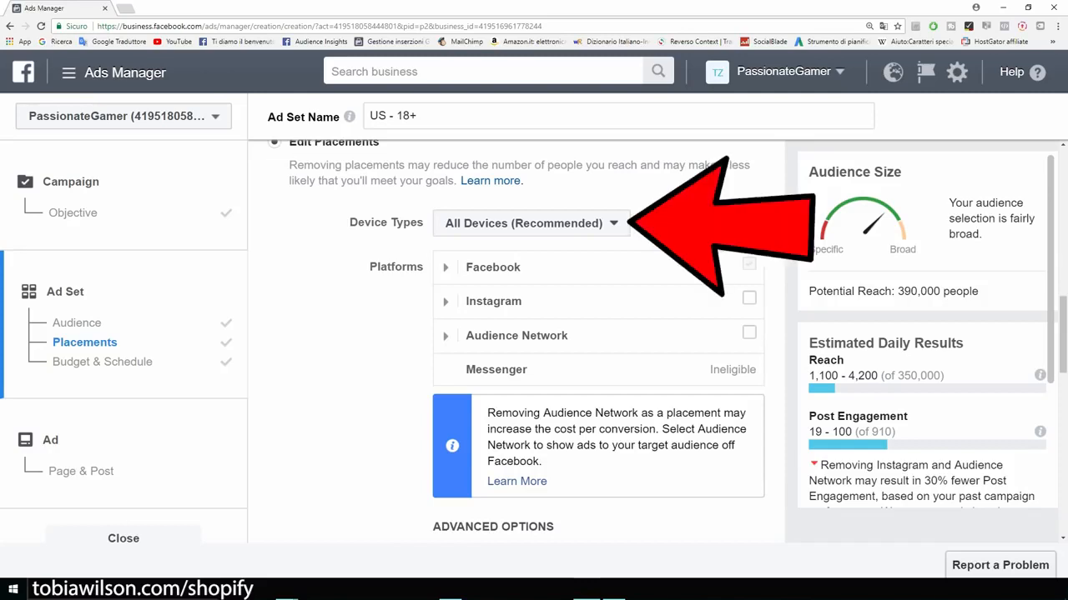
click(531, 224)
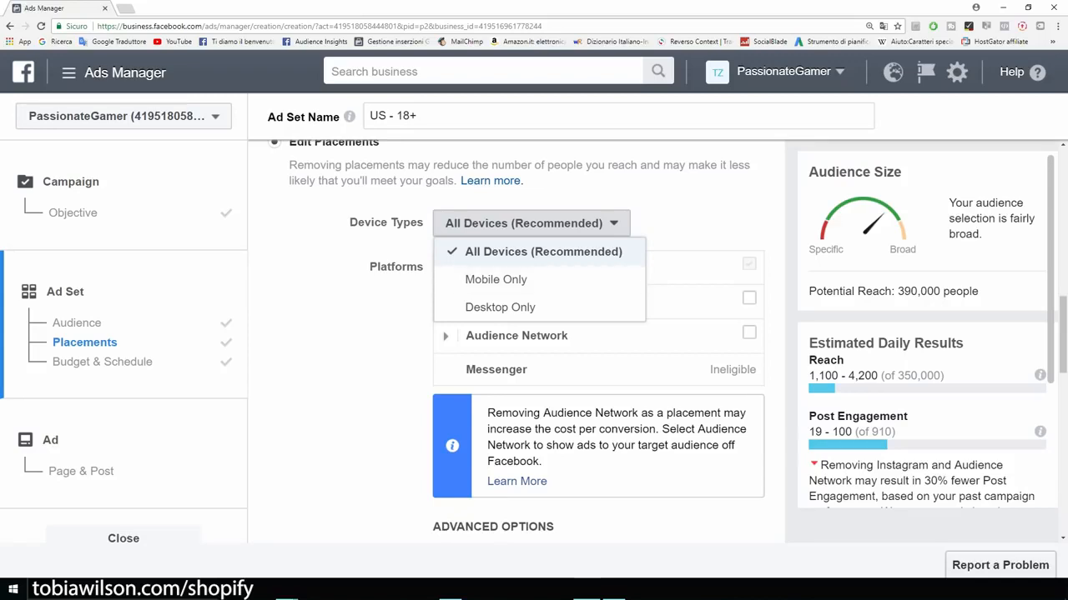
key(Escape)
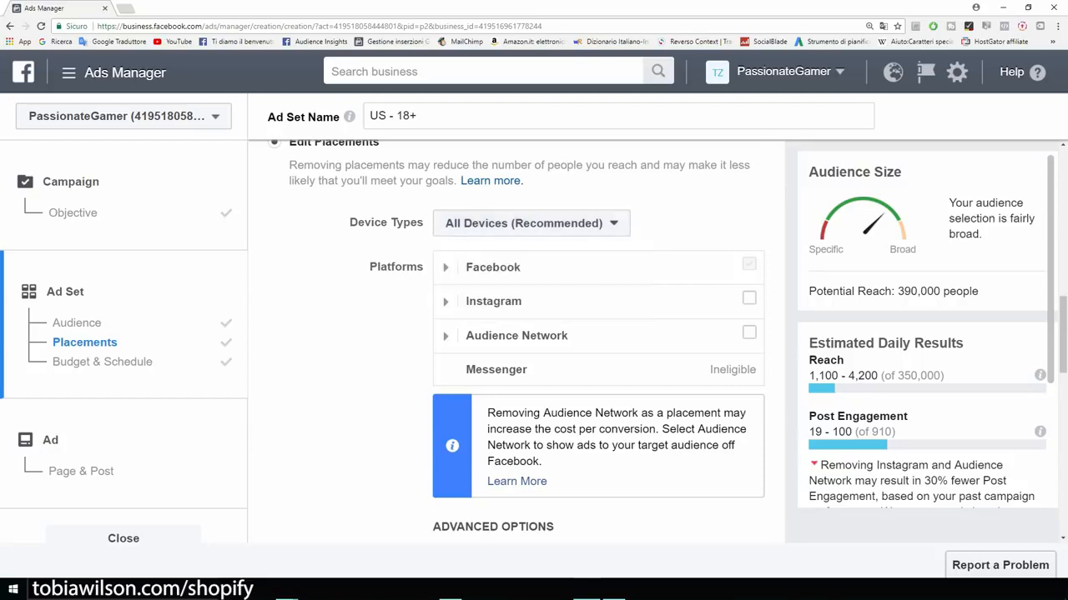
Step: Change the daily budget from $11.00 to $5.00 and continue to the Ad step
scroll(516, 342, down, 4)
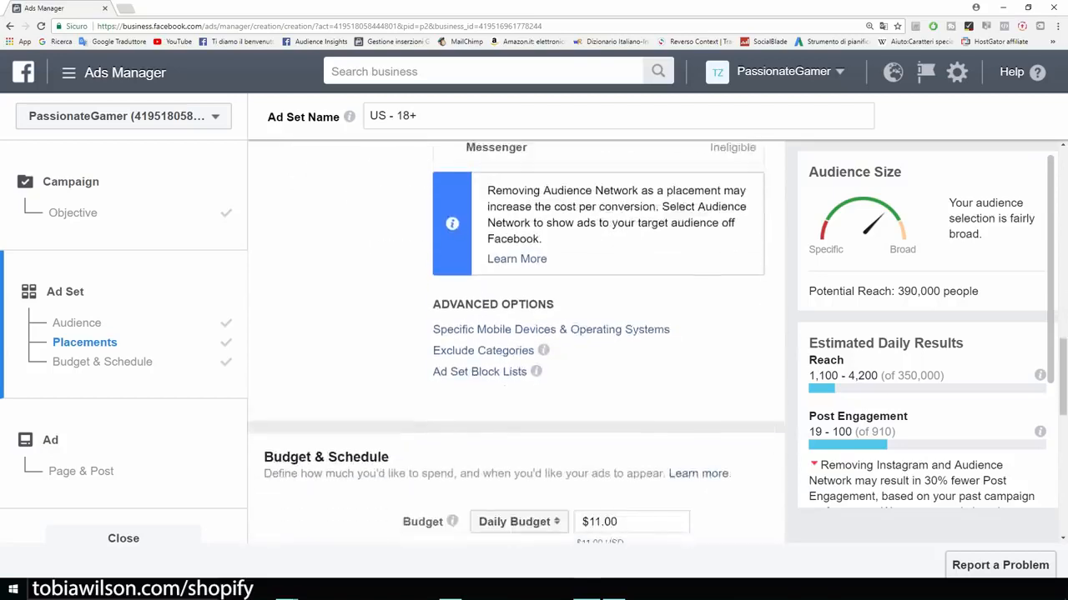
scroll(515, 342, down, 1)
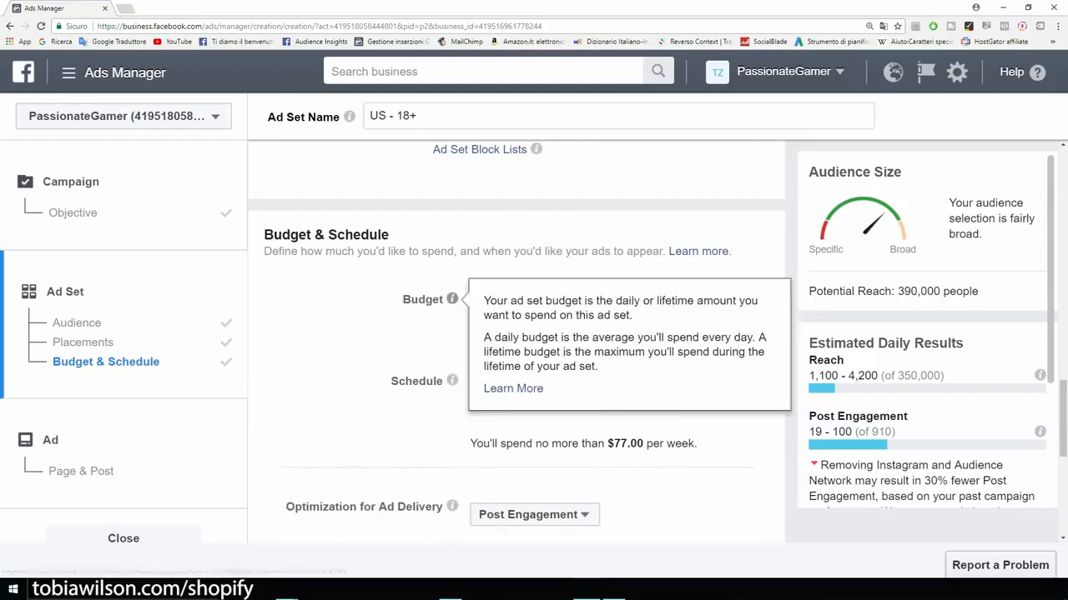
drag(589, 299, 600, 299)
key(BackSpace)
text(5)
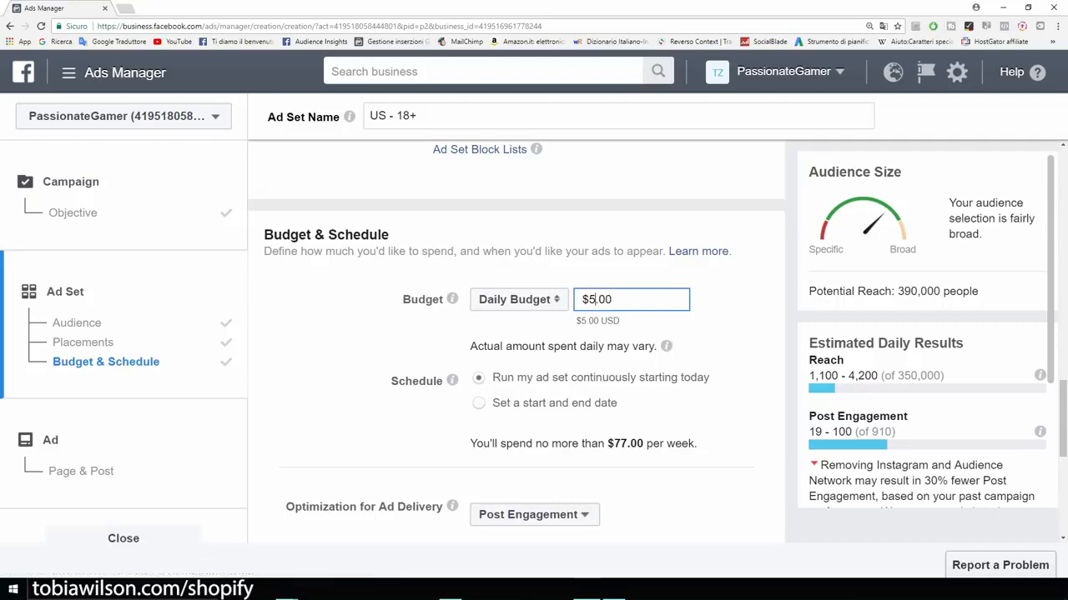
key(Return)
scroll(516, 342, down, 1)
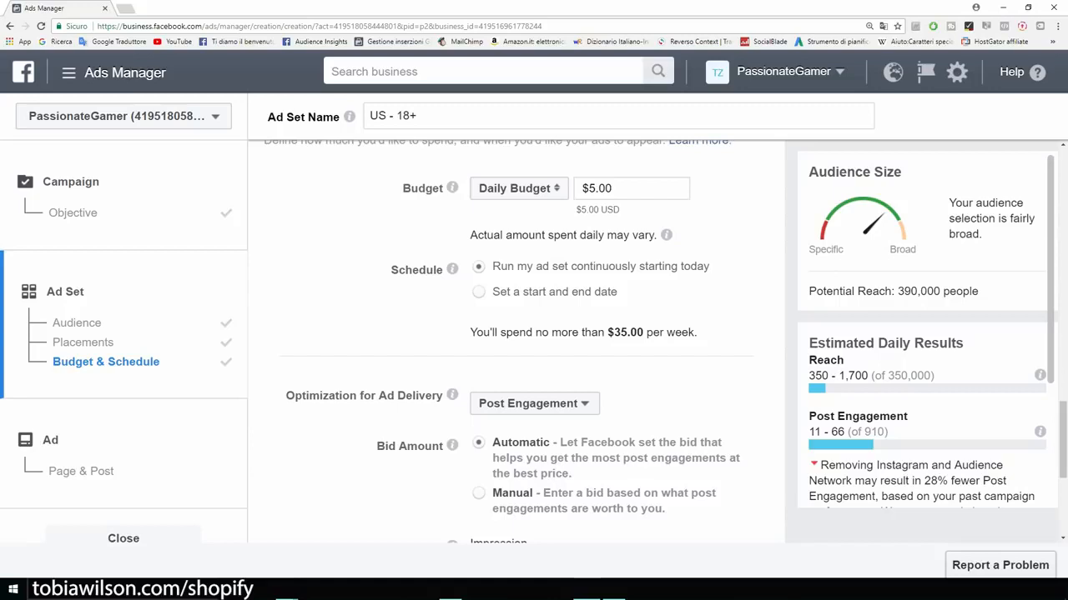
scroll(516, 342, down, 3)
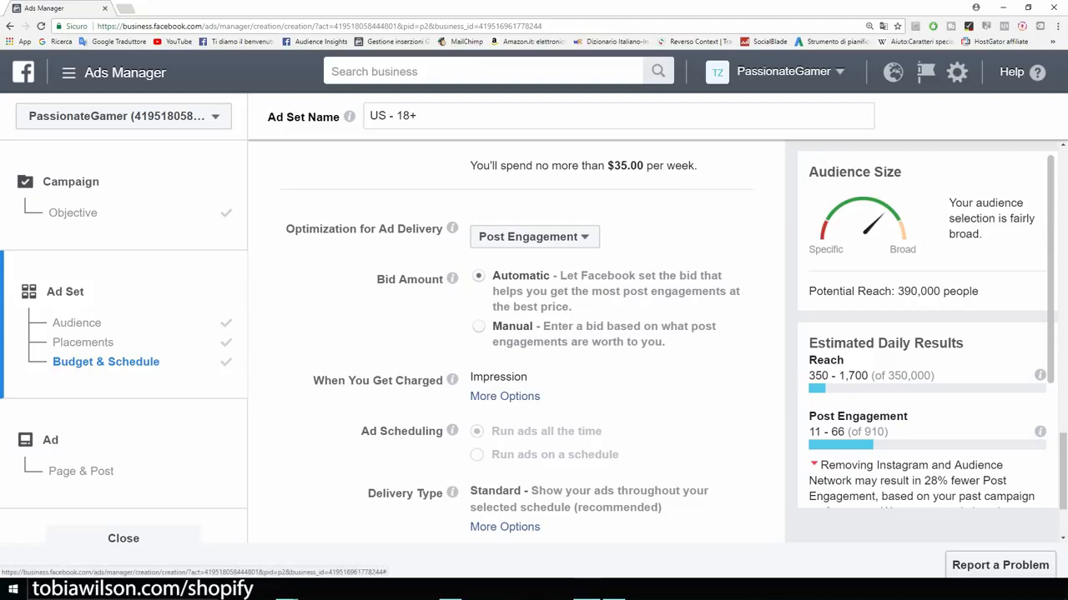
scroll(516, 342, down, 2)
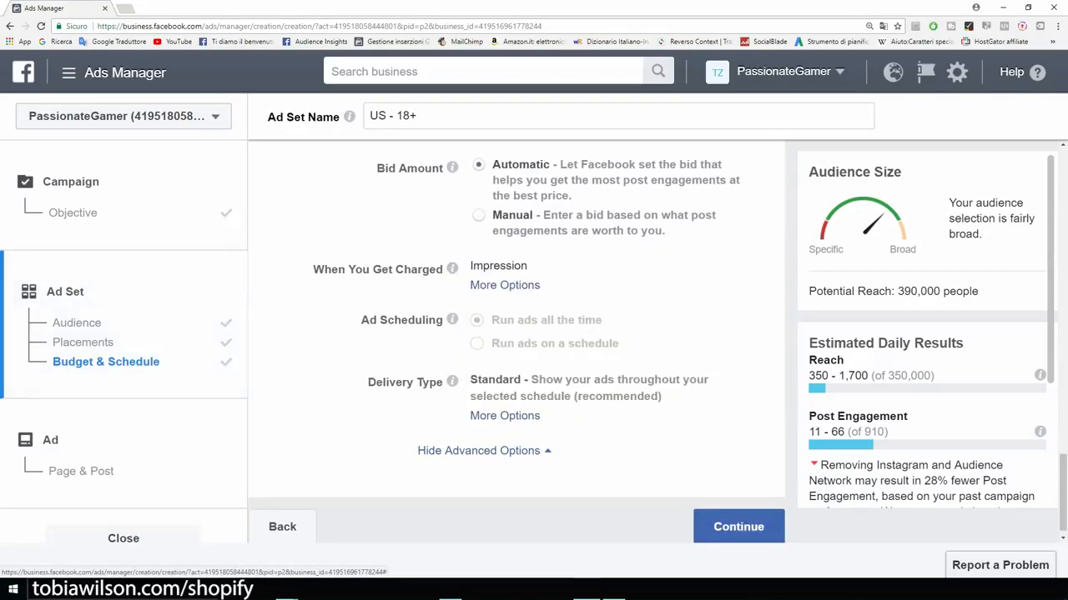
scroll(516, 342, down, 1)
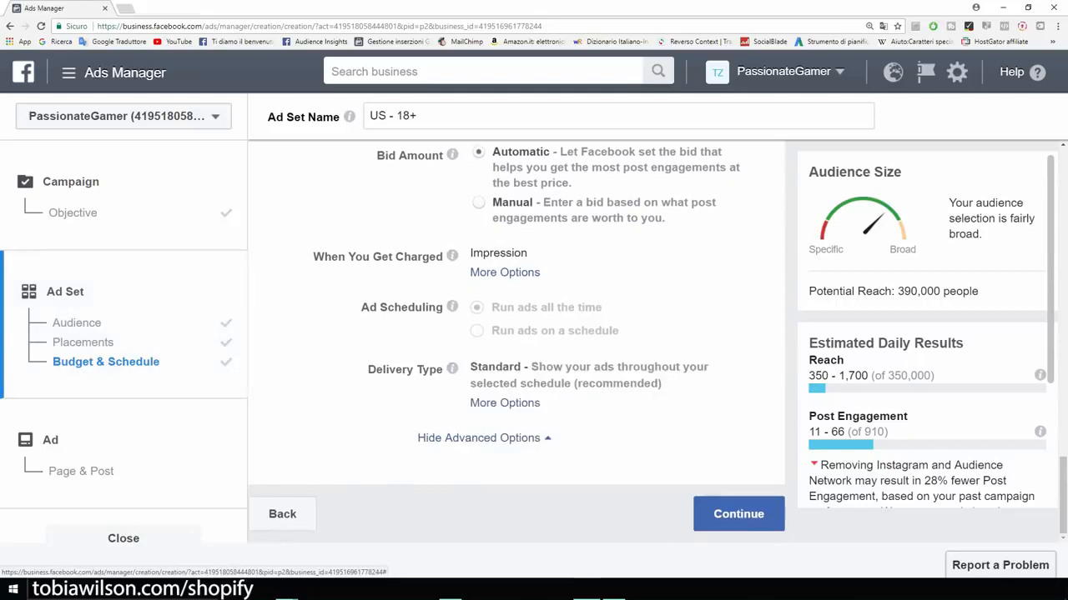
click(738, 513)
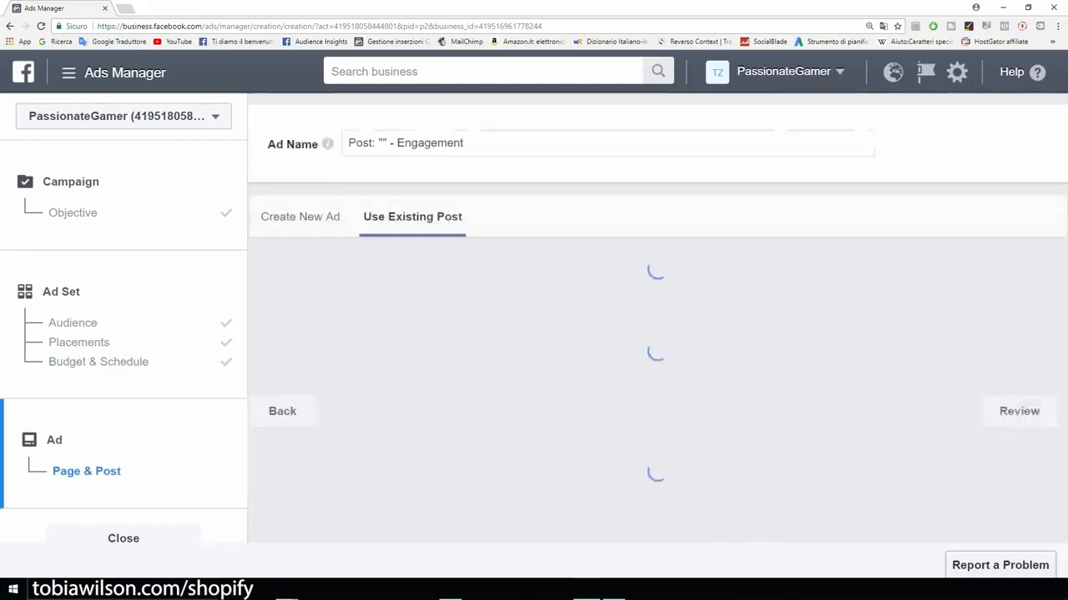
Step: Pick the page's GAMERS ONLY 40%-off T-shirt post for the ad
key(ctrl+minus)
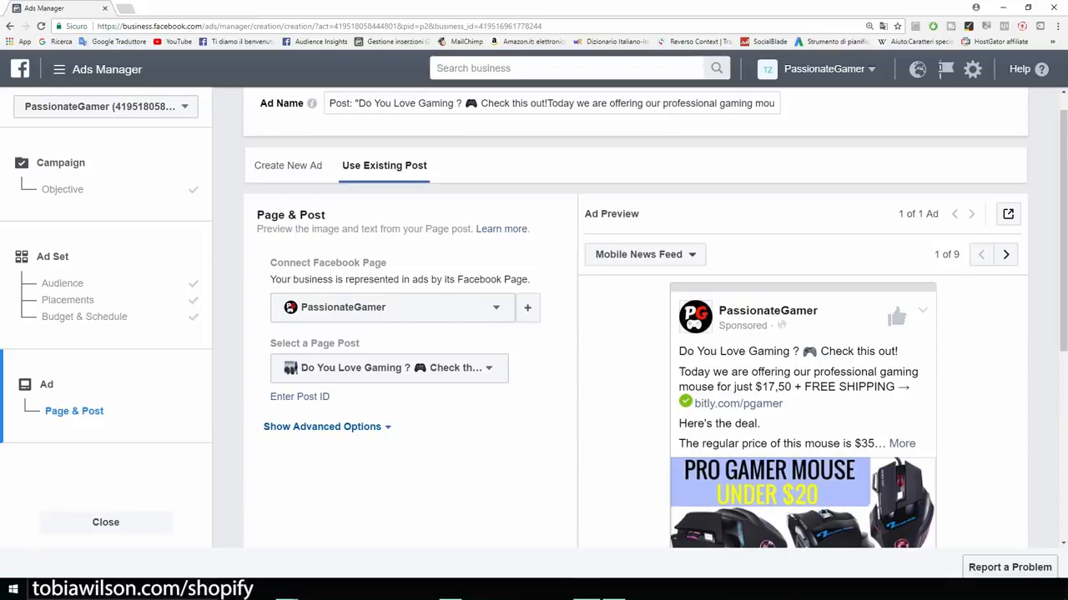
scroll(634, 333, down, 1)
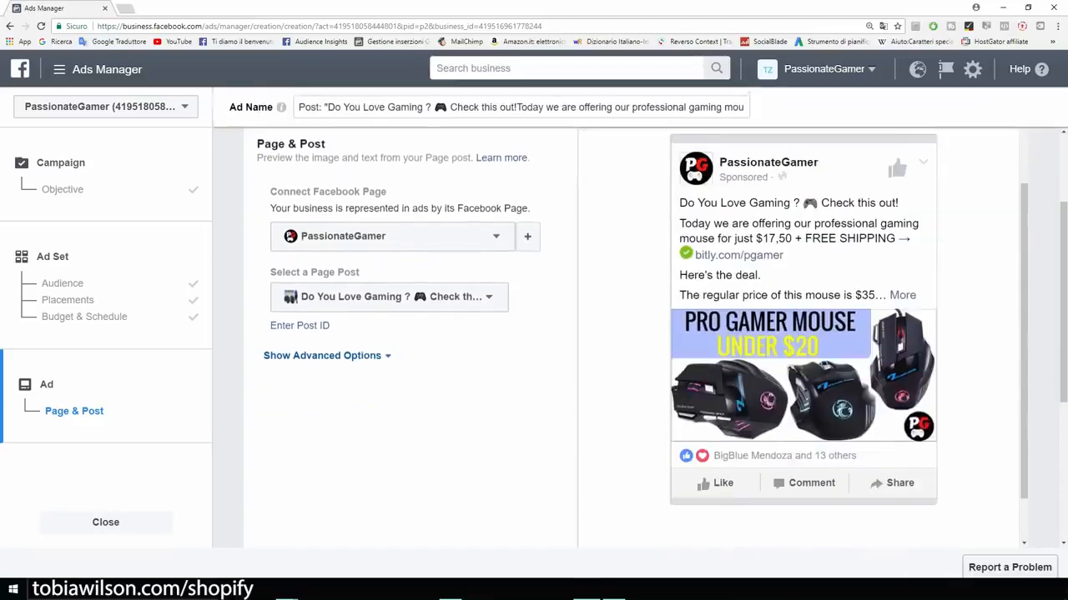
scroll(634, 334, up, 1)
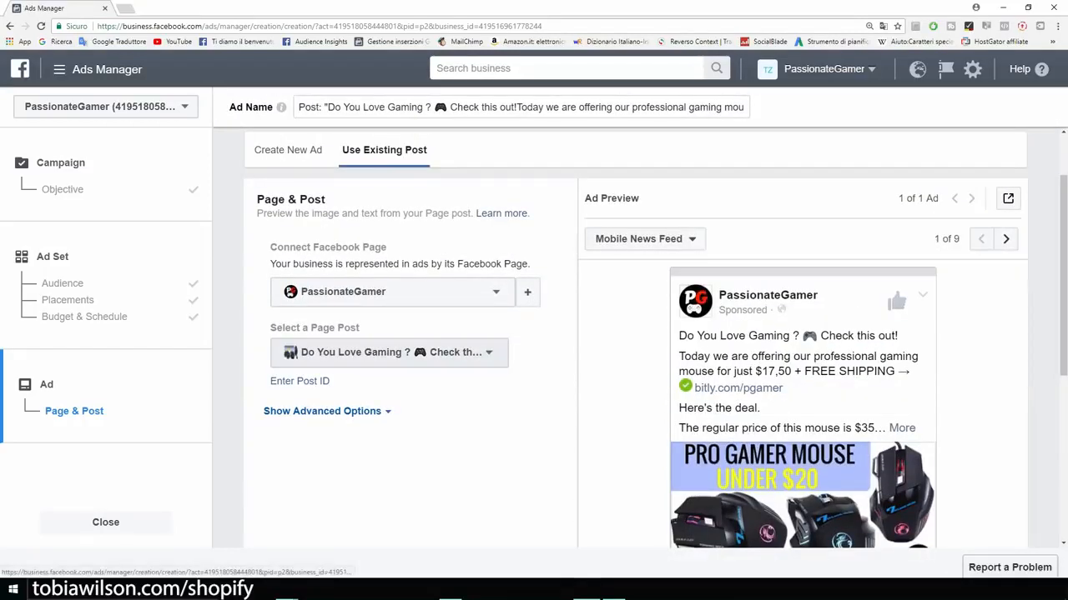
click(389, 352)
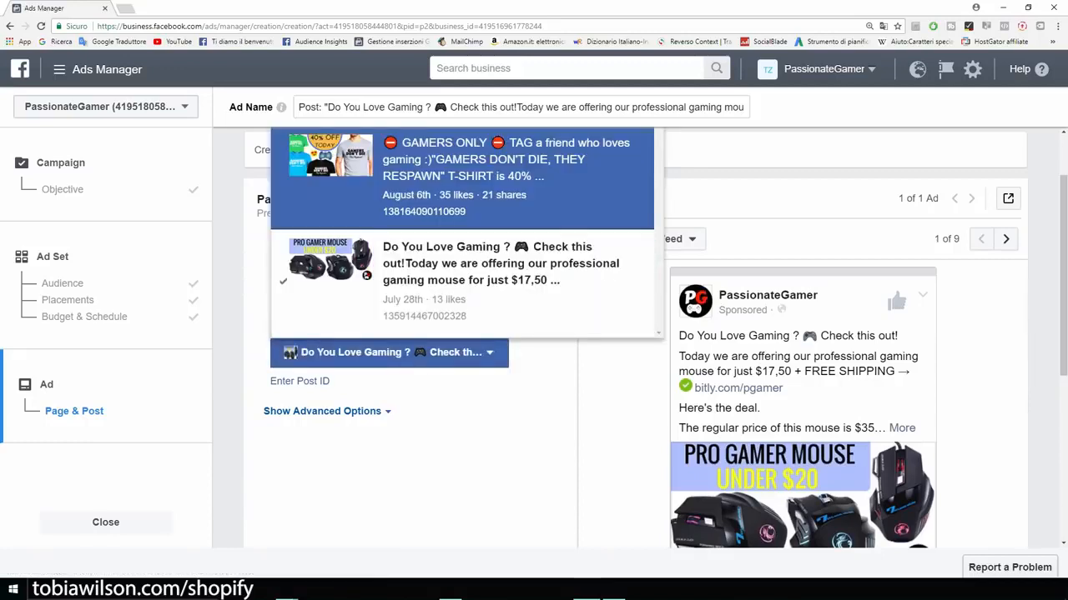
click(462, 177)
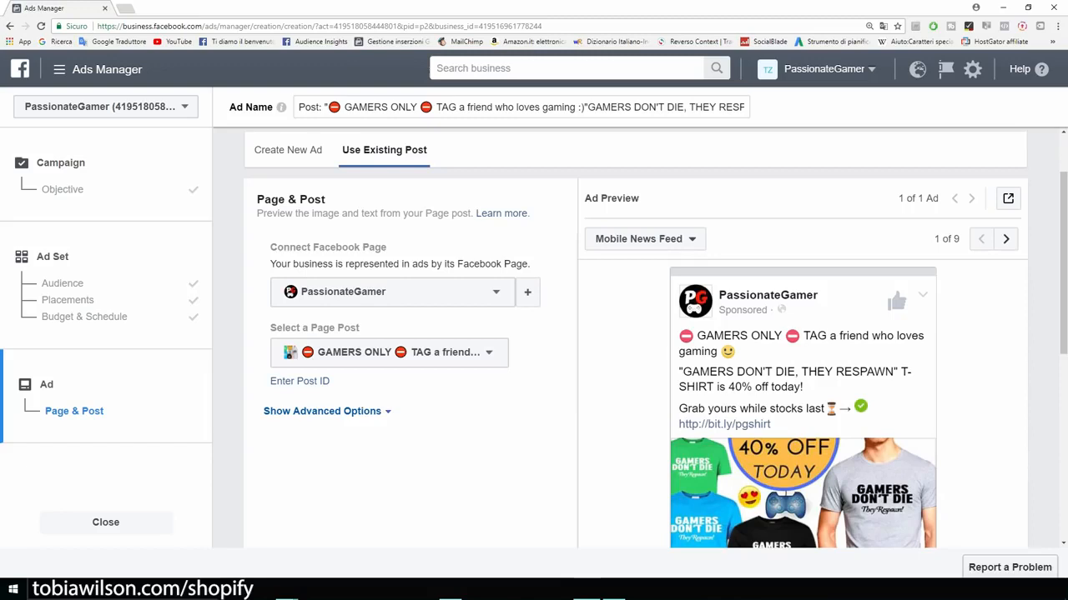
triple_click(328, 247)
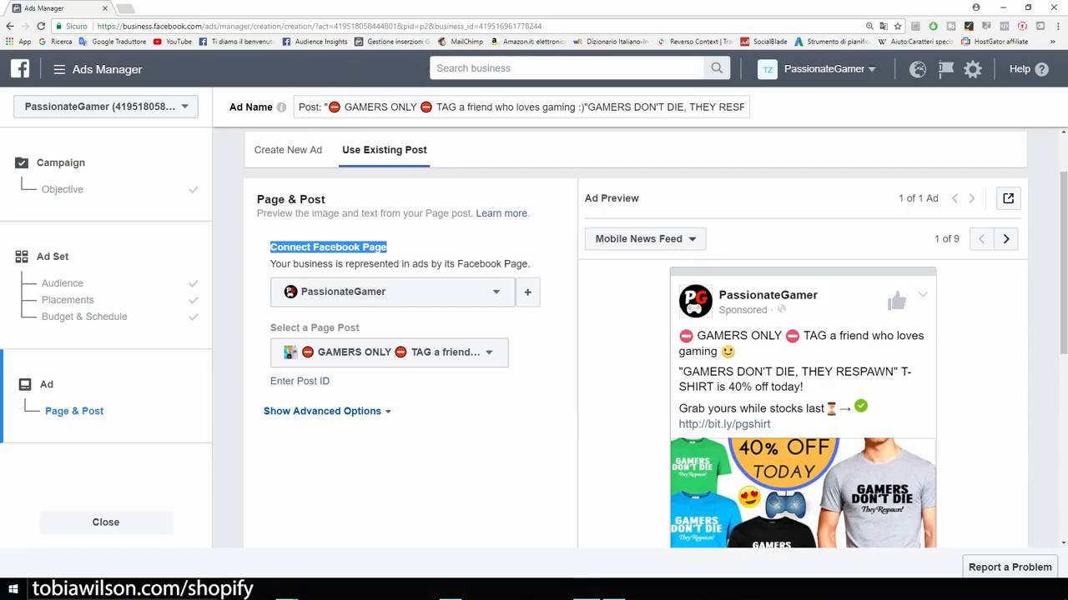
scroll(634, 333, down, 1)
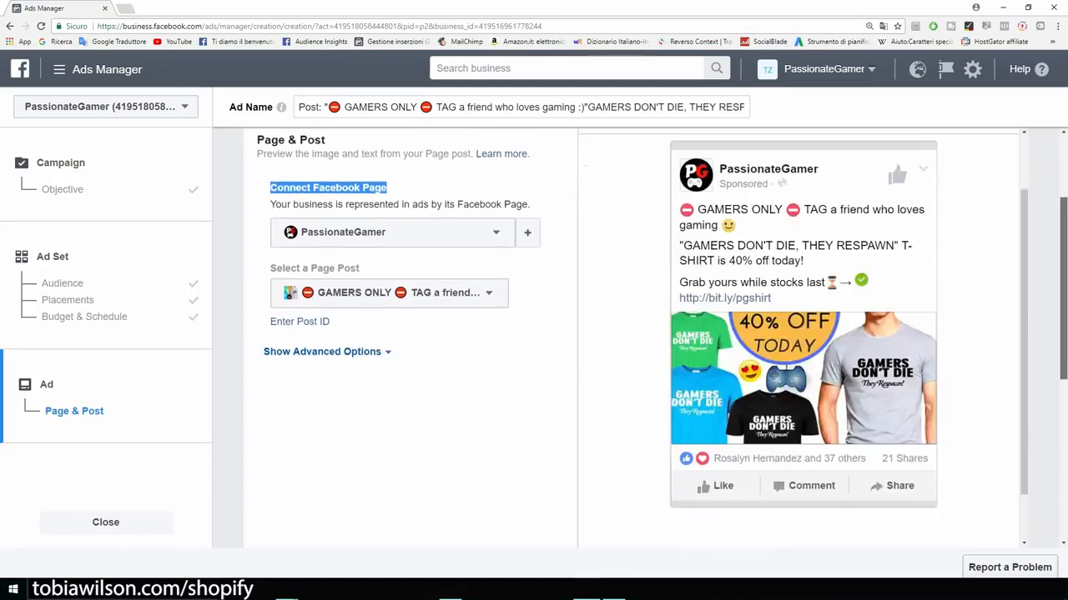
scroll(801, 333, up, 2)
scroll(801, 333, down, 2)
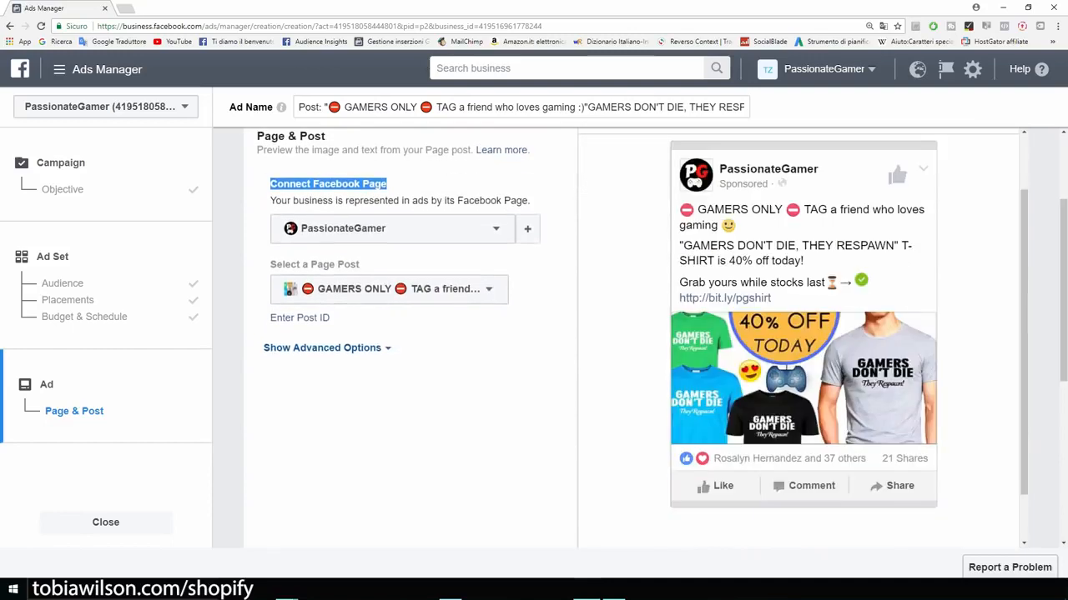
click(450, 384)
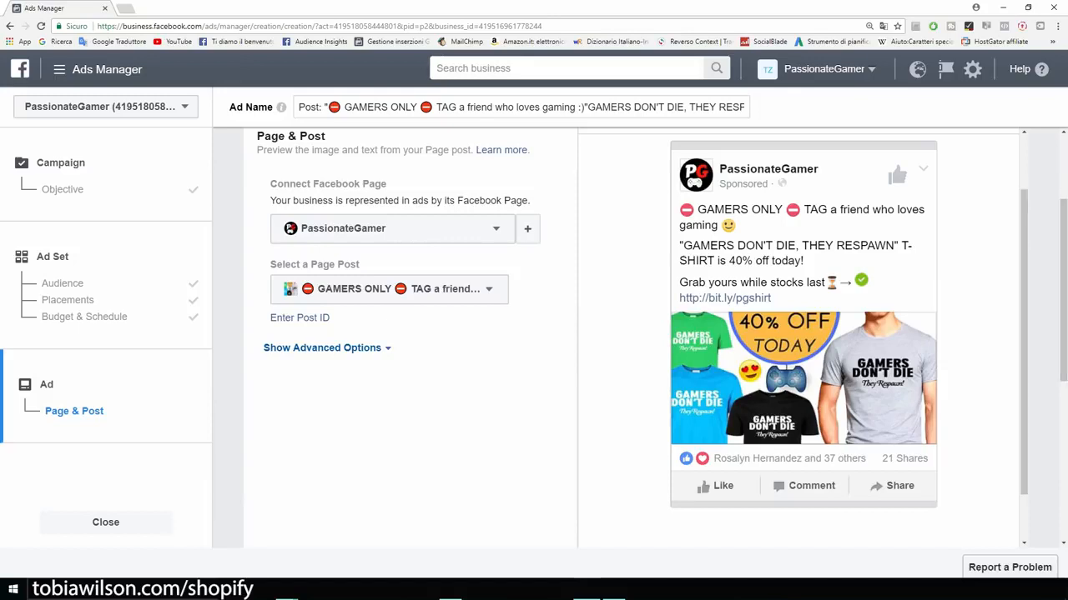
drag(268, 318, 267, 264)
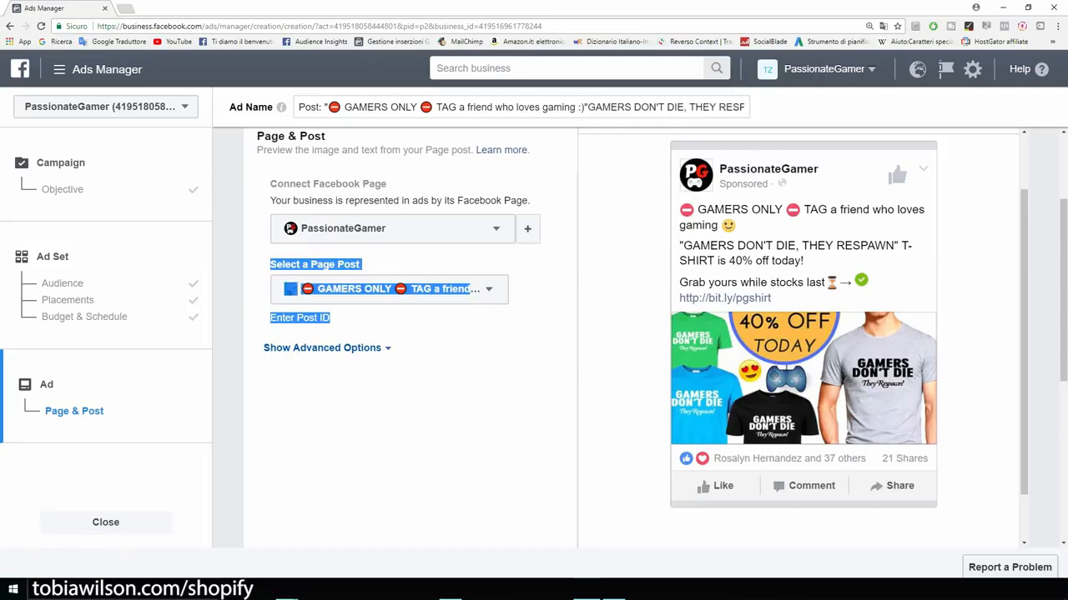
scroll(803, 334, up, 1)
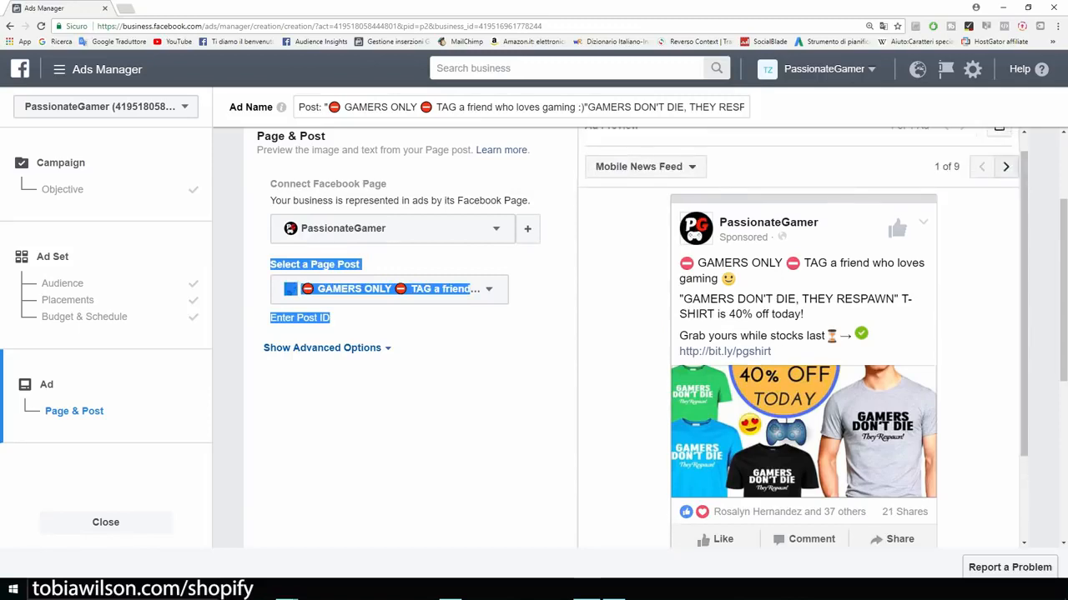
Step: Preview the ad in the Feature Phone and Desktop News Feed placements
click(1005, 166)
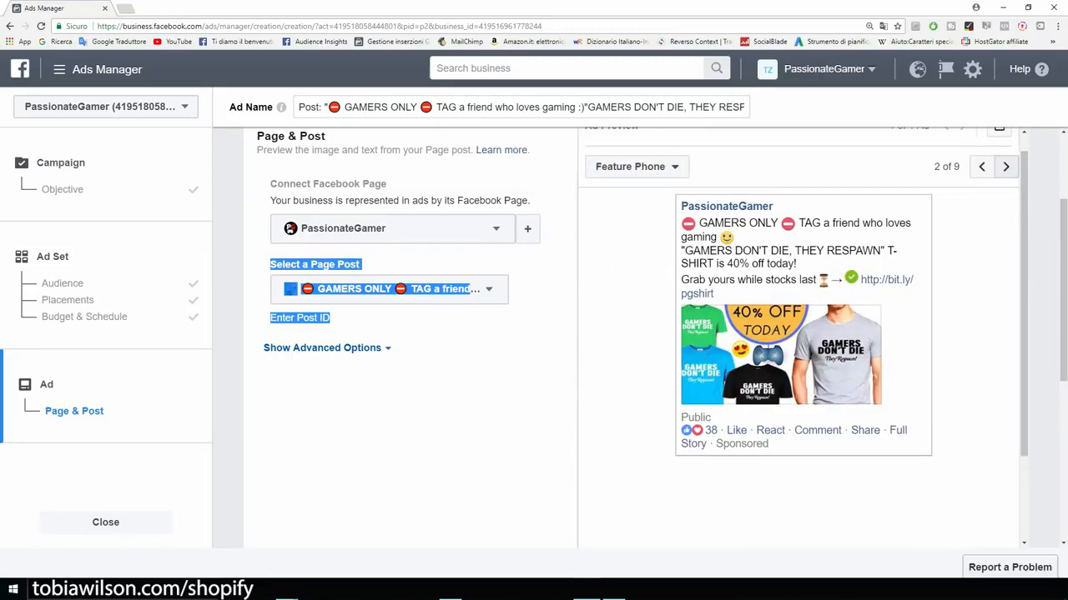
click(1005, 166)
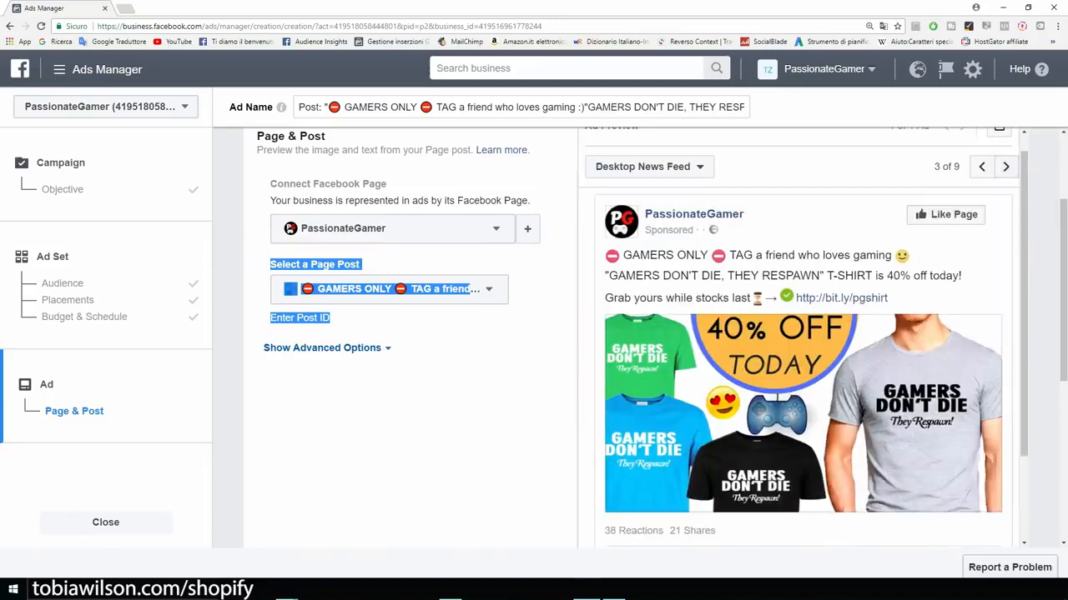
scroll(409, 333, down, 2)
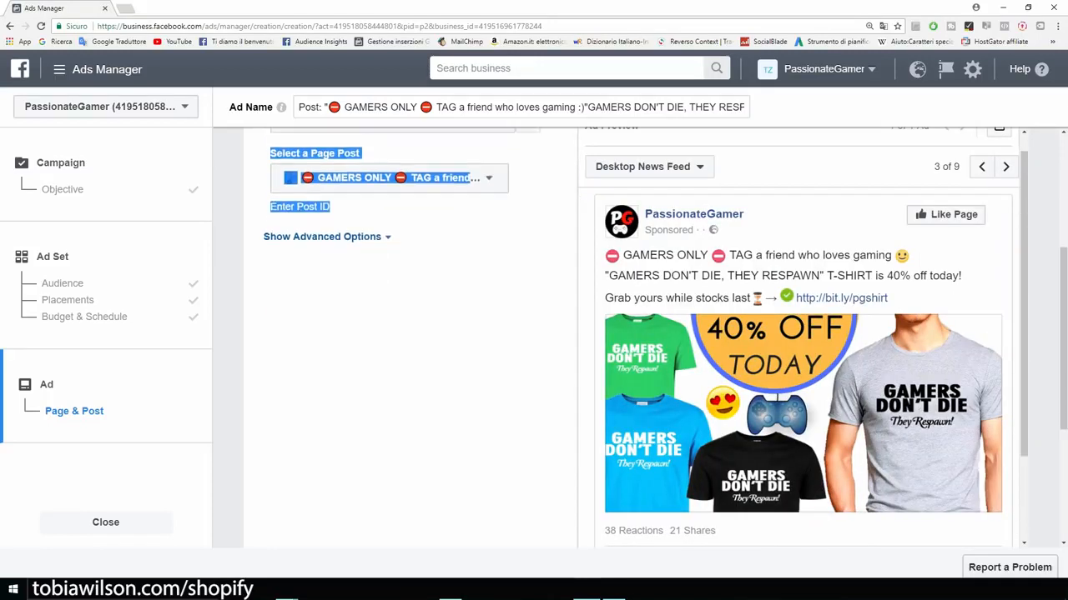
scroll(409, 334, down, 2)
scroll(408, 334, up, 3)
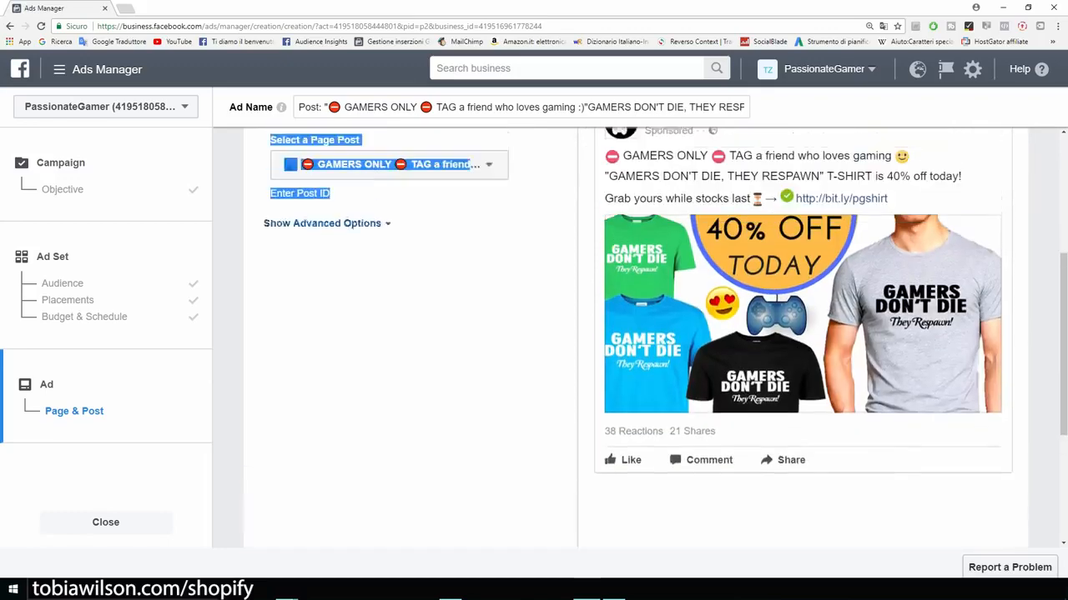
scroll(409, 334, down, 1)
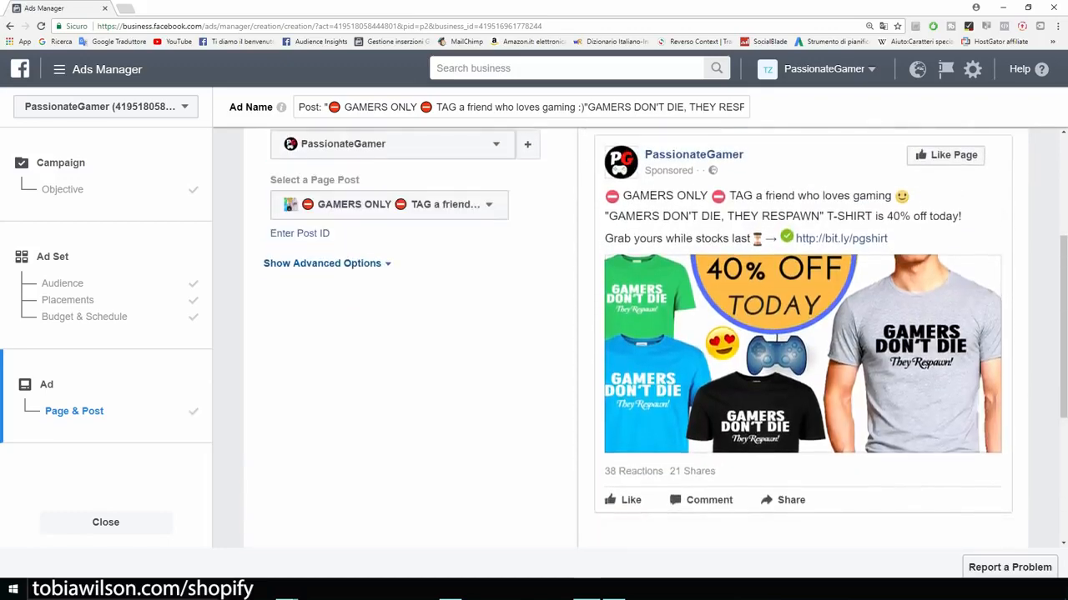
scroll(634, 333, down, 3)
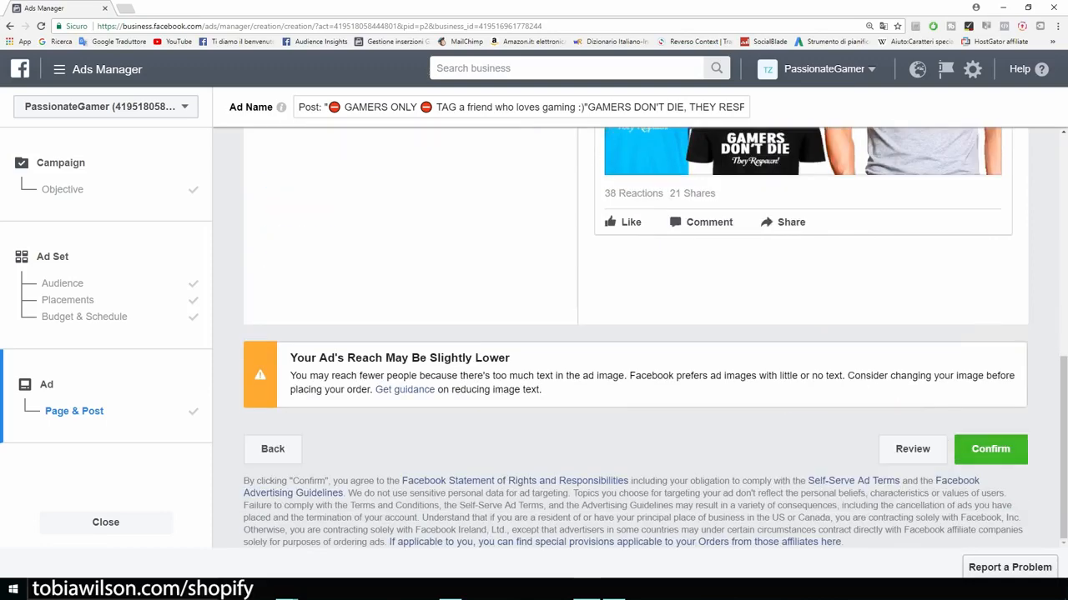
drag(291, 358, 508, 358)
click(507, 357)
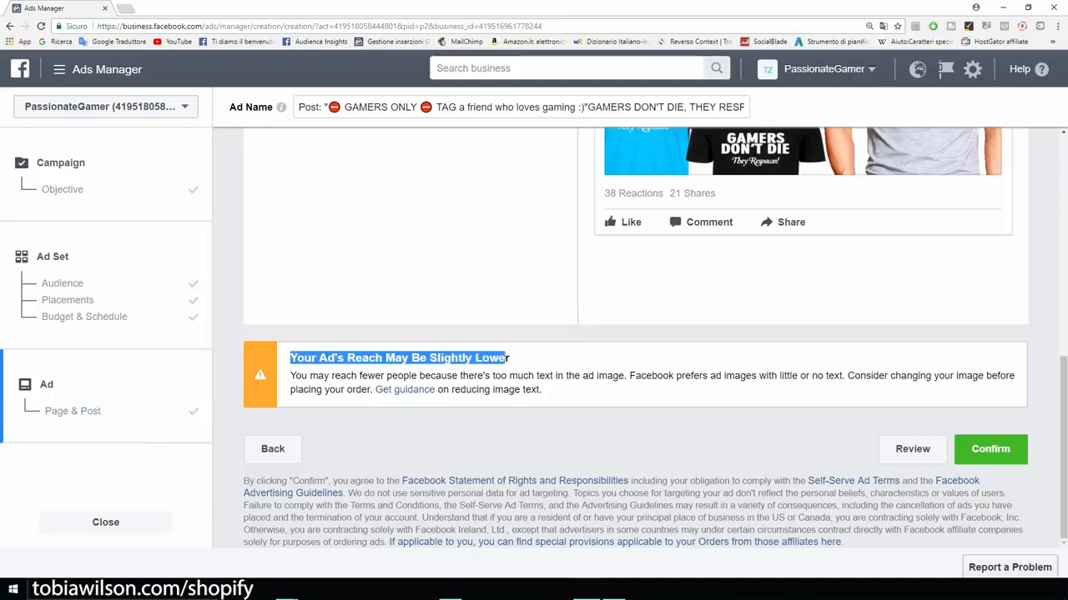
scroll(507, 358, up, 5)
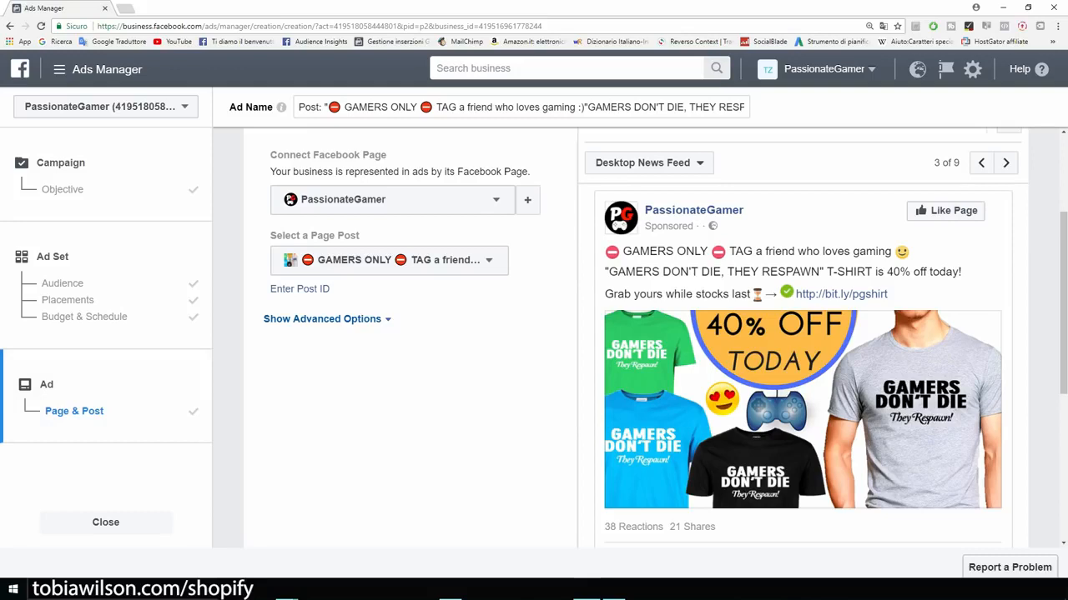
scroll(665, 338, down, 1)
scroll(665, 338, up, 1)
scroll(634, 338, down, 4)
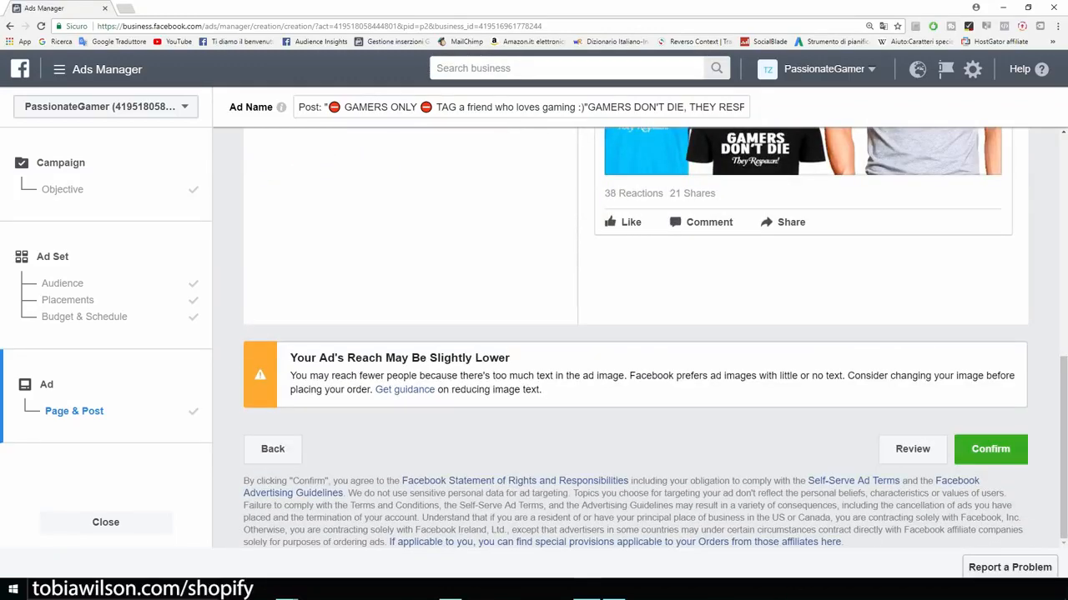
click(990, 449)
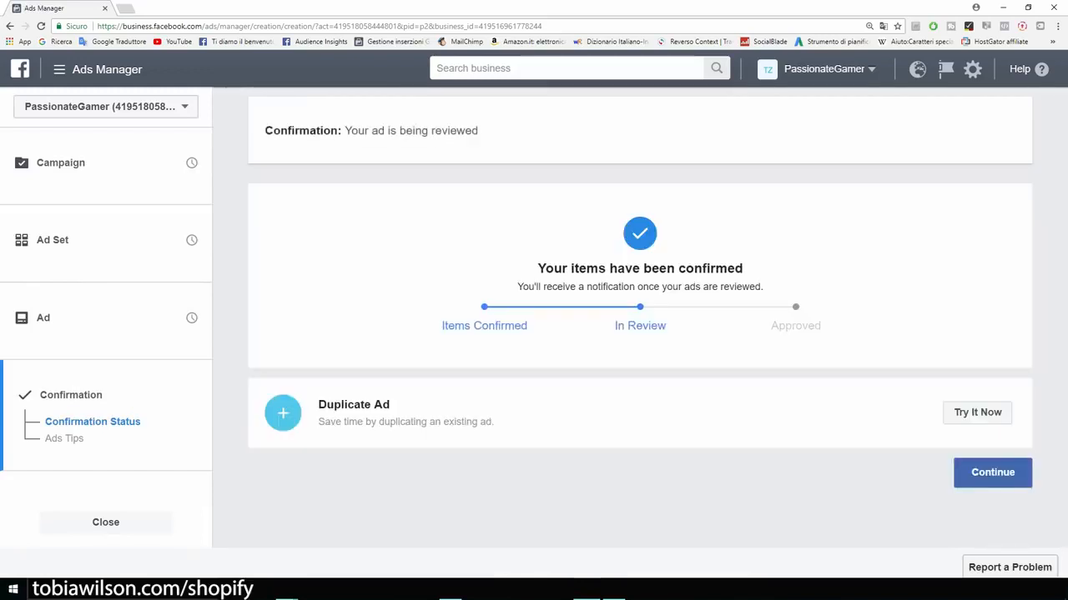
Step: In the Ads list, turn off the GAMERS ONLY post ad and begin a new ad
click(992, 472)
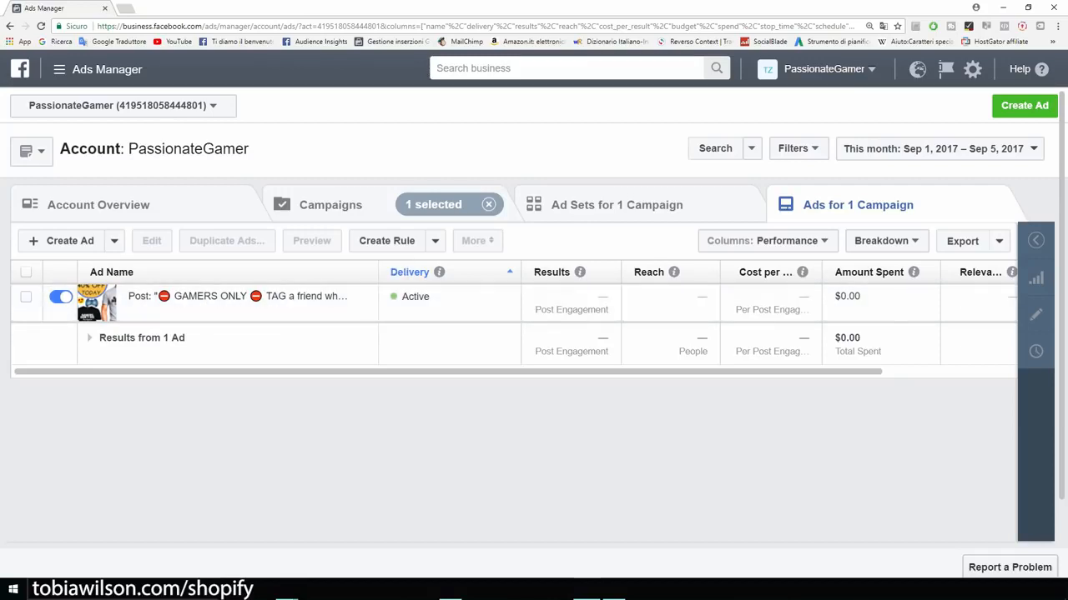
scroll(515, 317, right, 4)
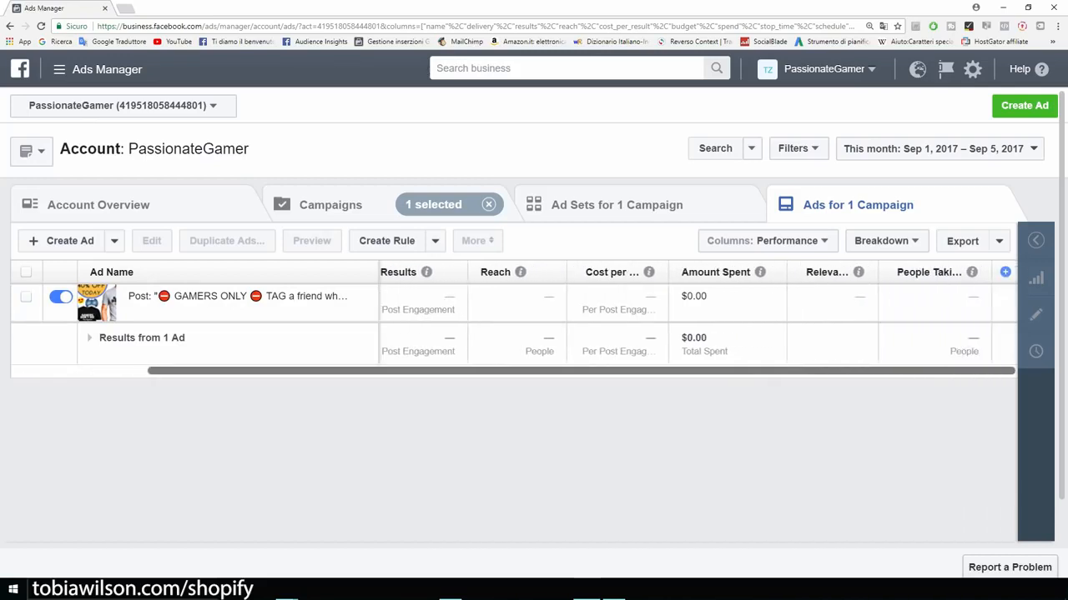
scroll(516, 317, left, 4)
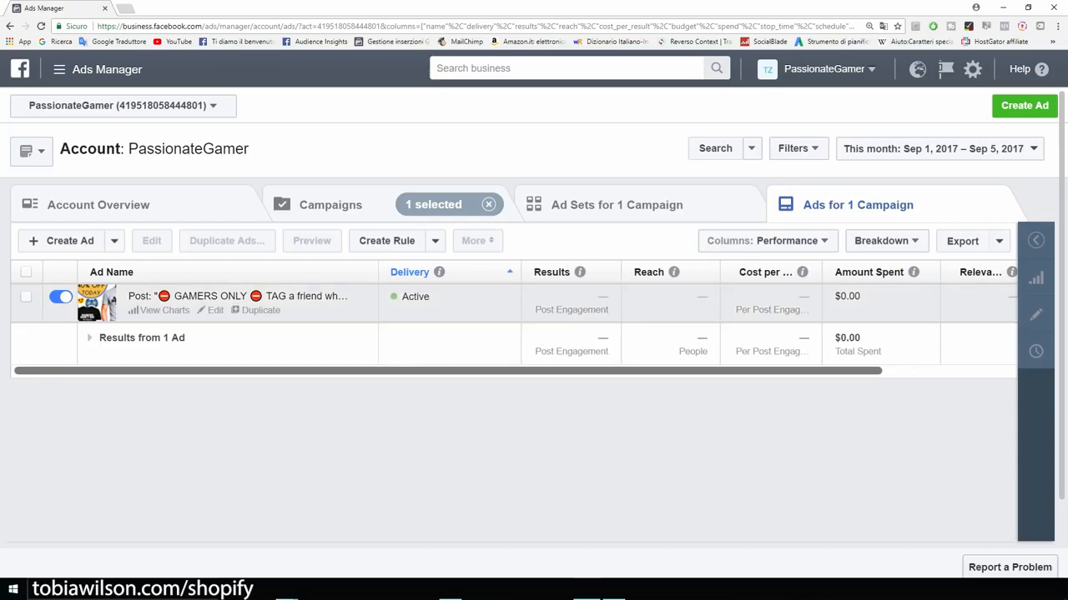
click(26, 297)
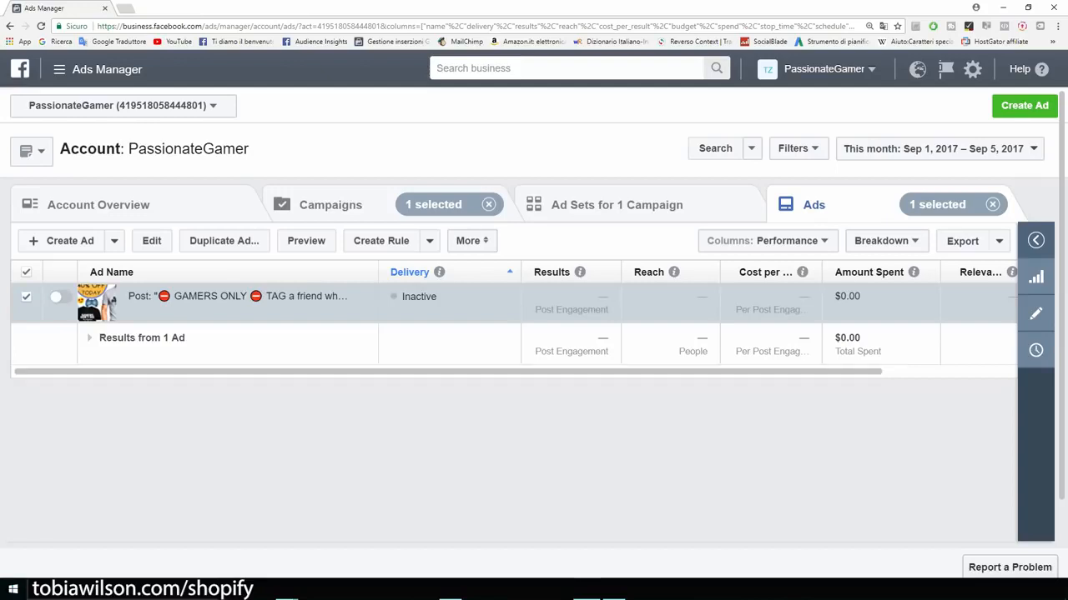
click(1024, 106)
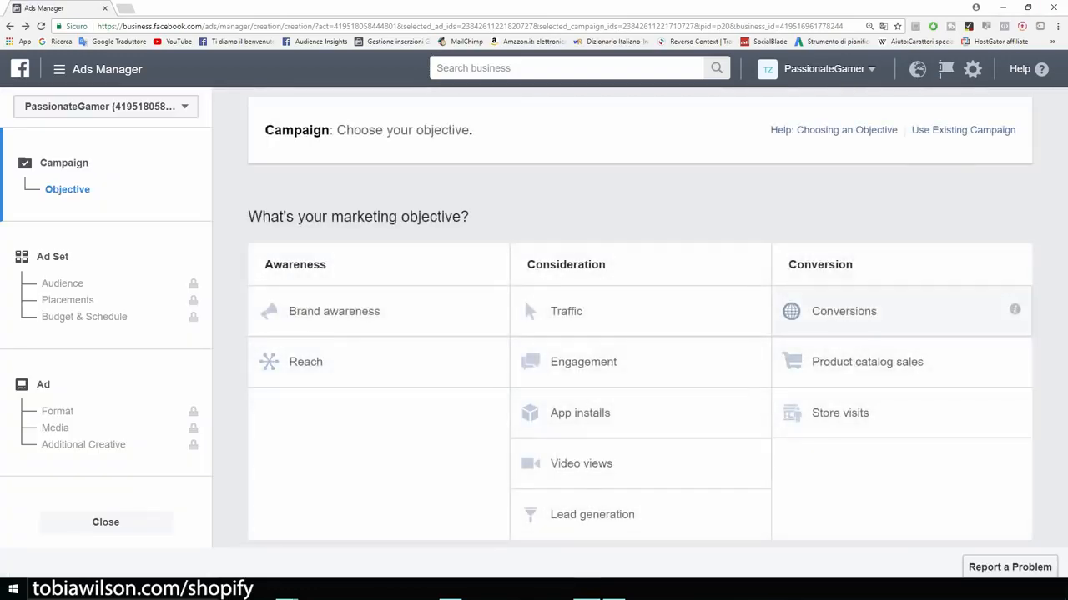
Step: Choose the Conversions objective, name the campaign 'Example', and continue to the ad set
click(844, 311)
drag(667, 424, 609, 424)
text(Exapl)
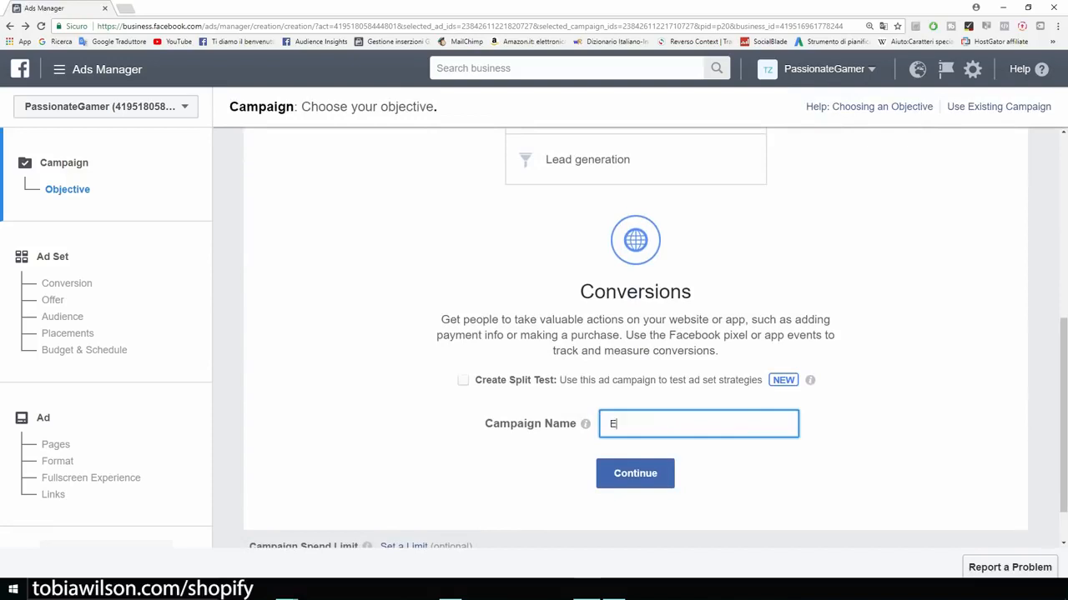
key(BackSpace)
key(BackSpace)
text(mple)
click(635, 474)
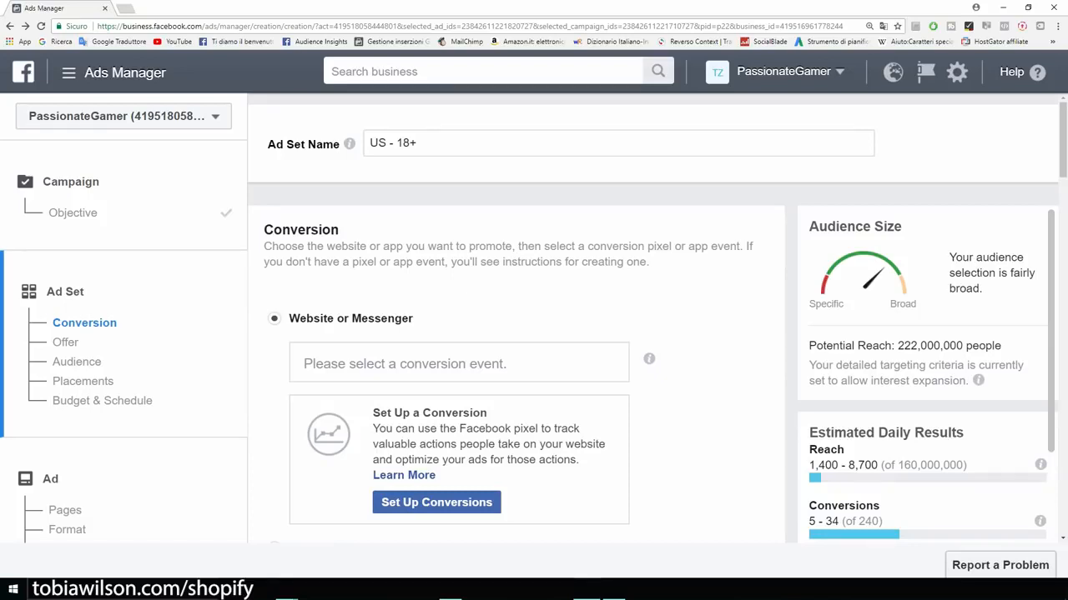
Step: Open the conversion event dropdown and scroll through the pixel's events down to Purchase
click(459, 363)
scroll(458, 364, down, 1)
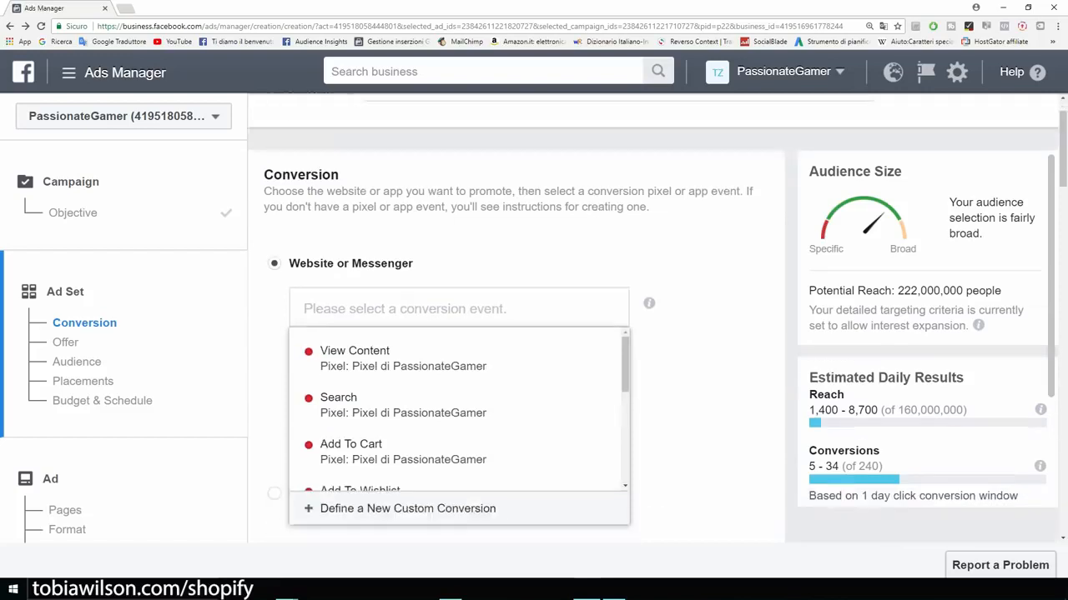
mouse_move(459, 355)
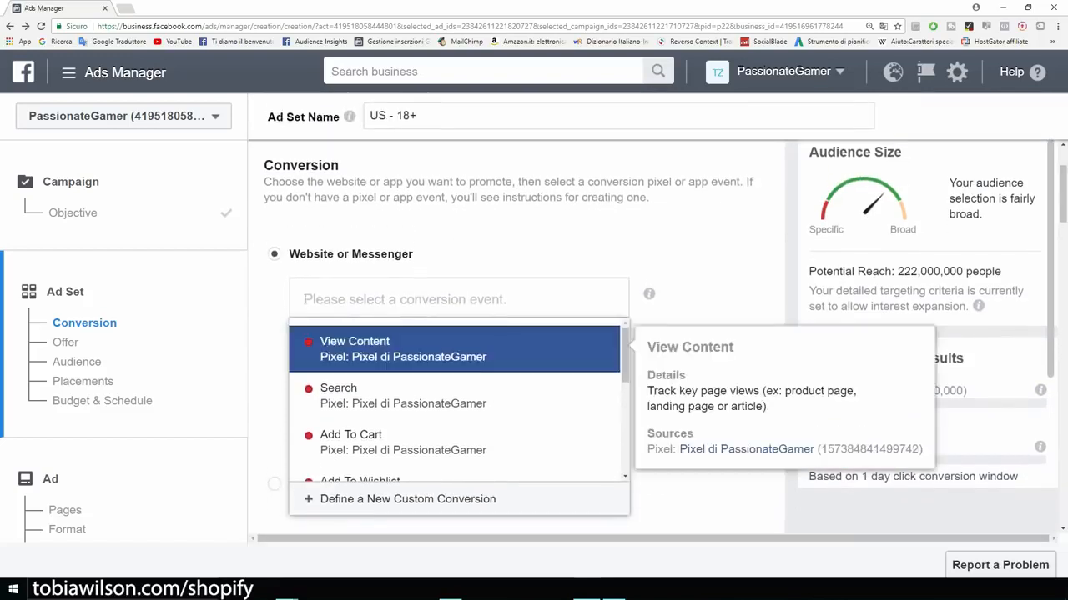
mouse_move(459, 442)
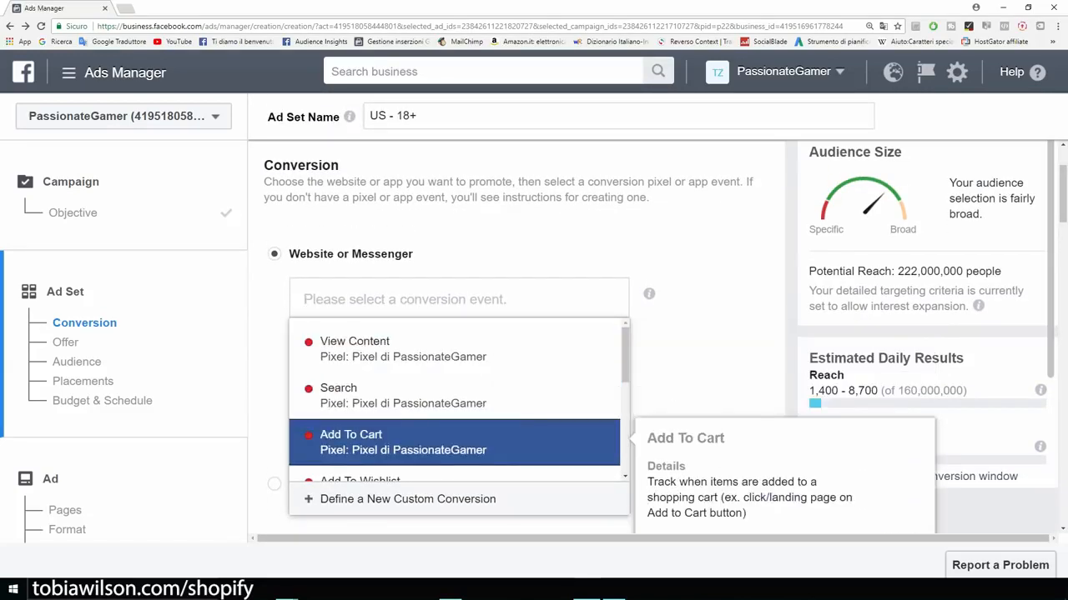
scroll(459, 401, down, 2)
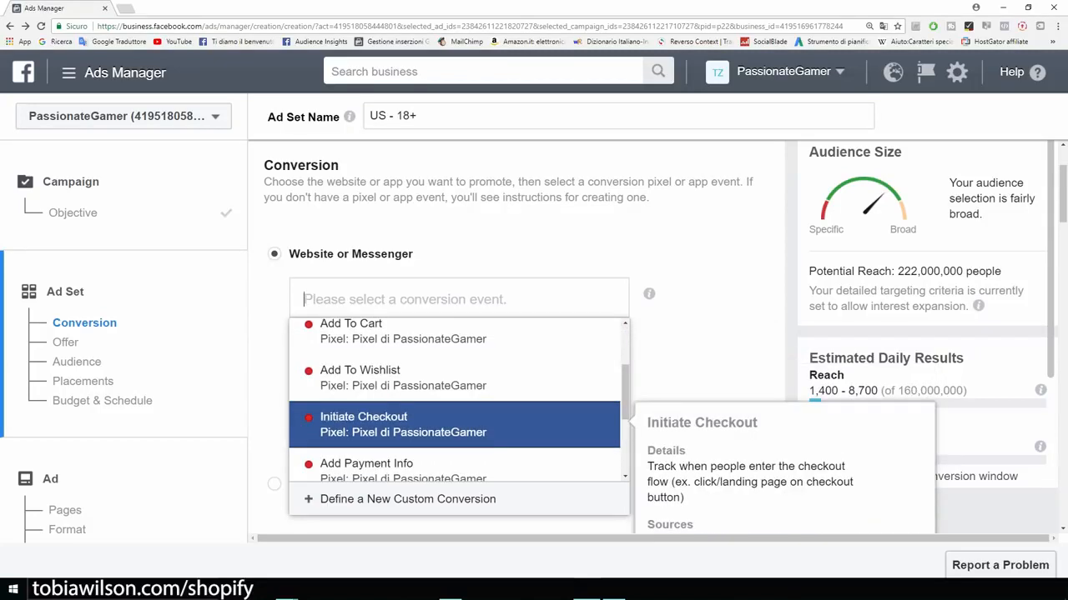
scroll(459, 401, down, 1)
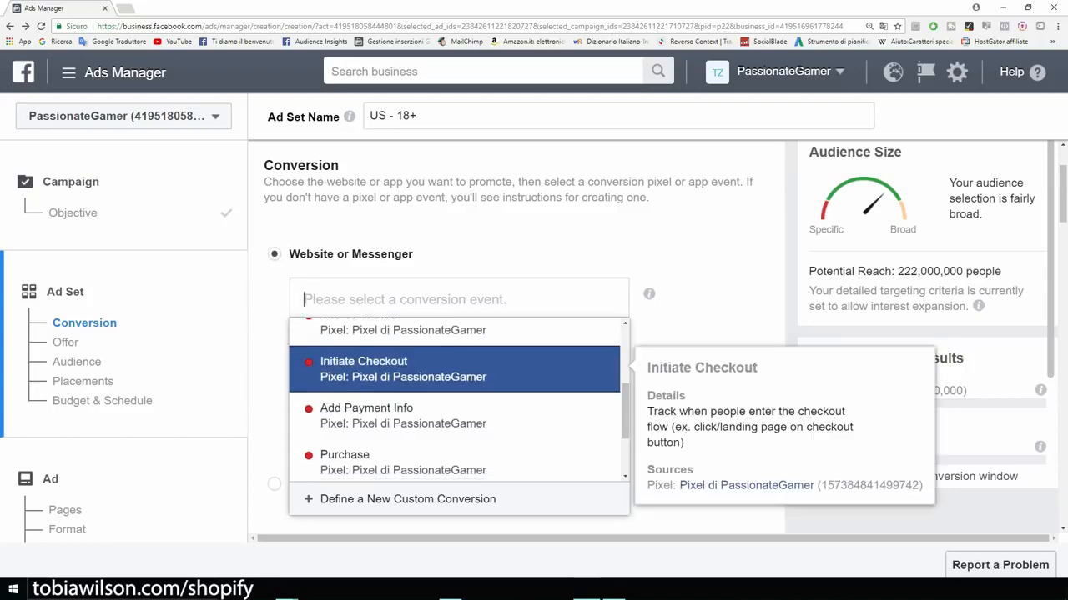
scroll(459, 400, down, 1)
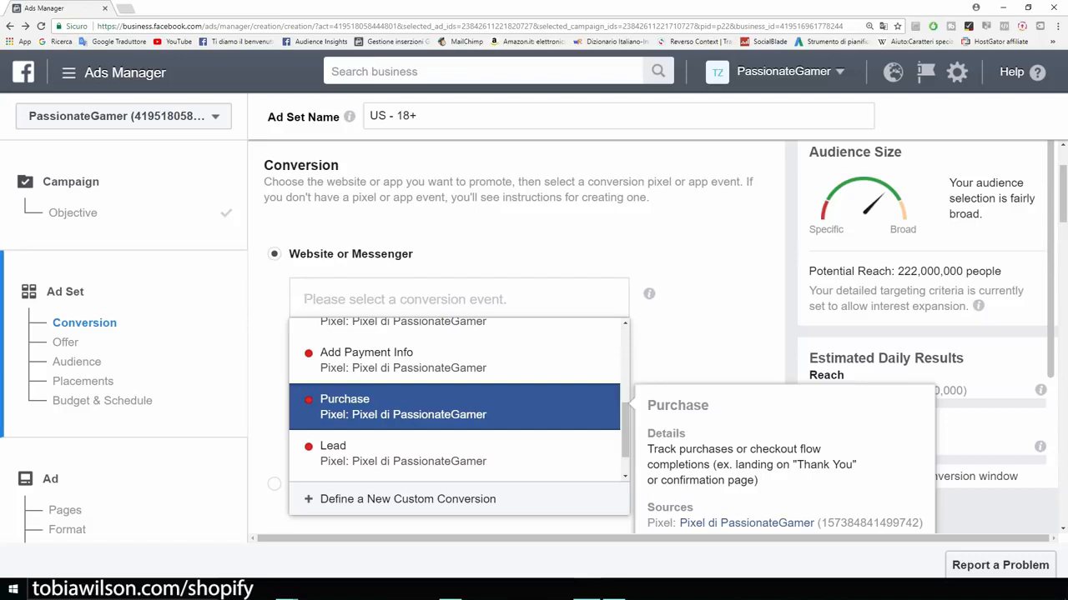
scroll(653, 313, up, 1)
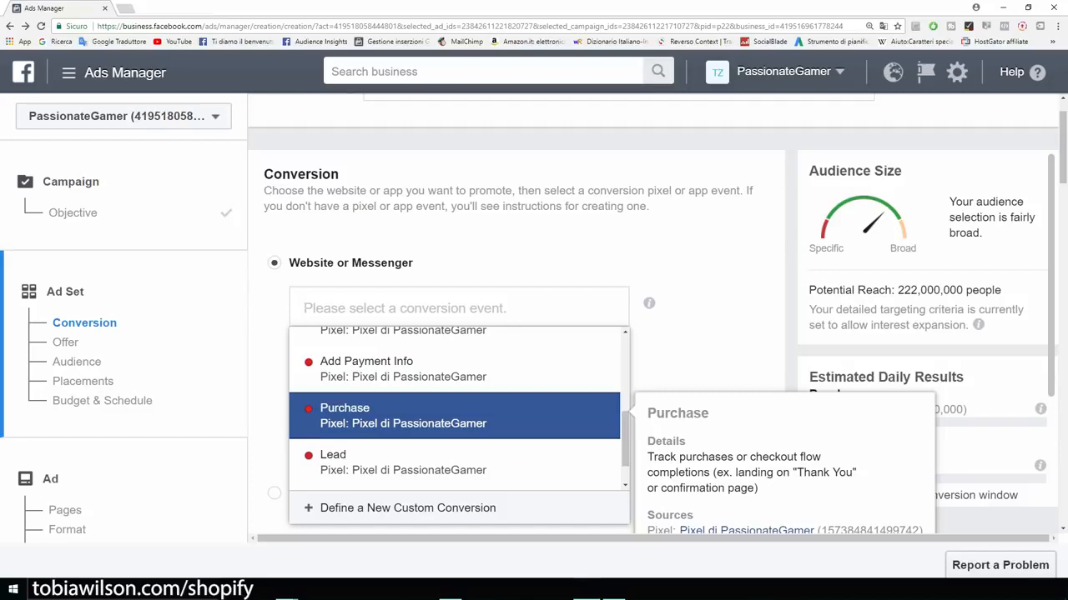
Step: Select View Content as the conversion event from the PassionateGamer pixel's list
key(Up)
key(Up)
key(Up)
key(Up)
key(Up)
key(Up)
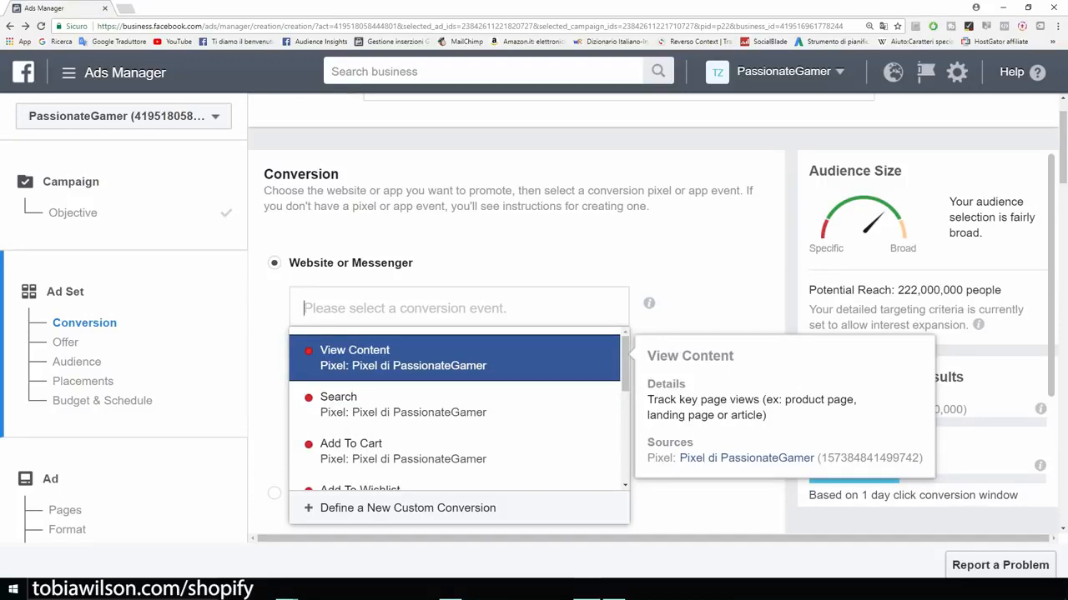
key(Down)
key(Down)
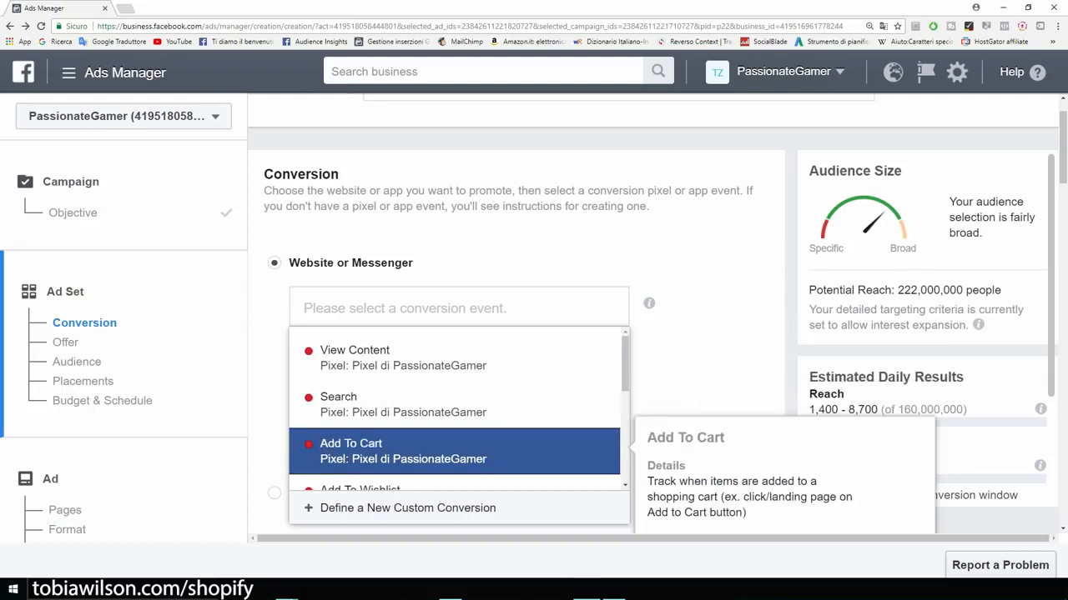
key(Down)
key(Up)
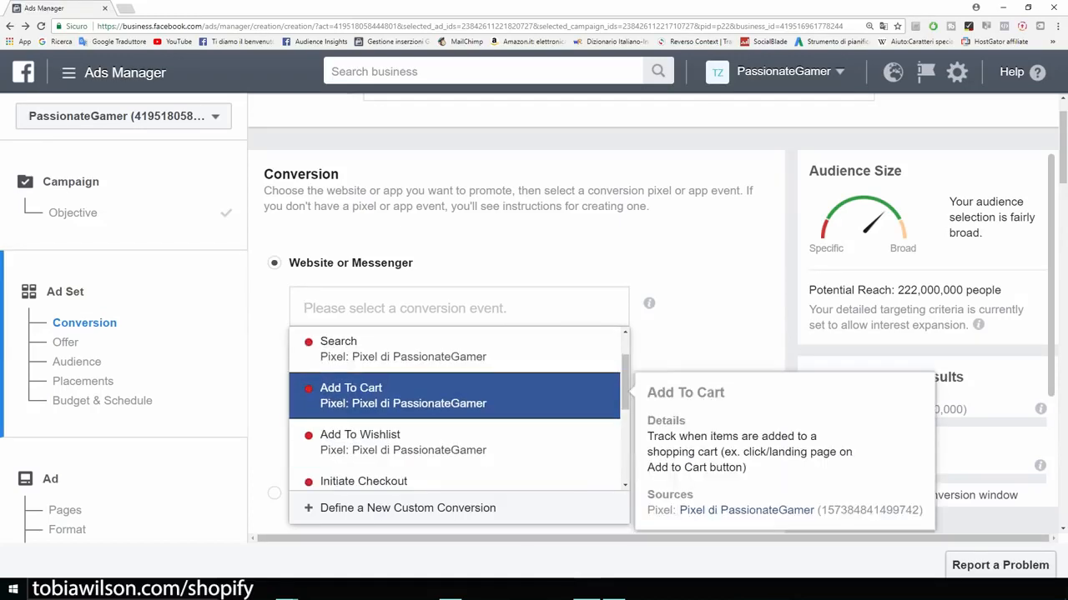
key(Down)
key(Down)
key(Down)
key(Down)
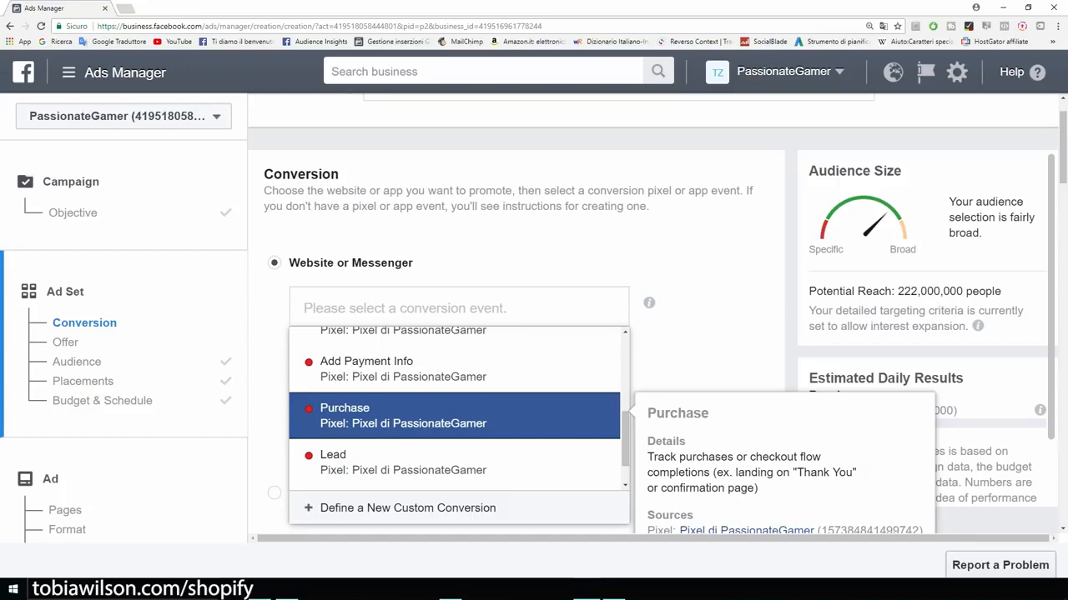
scroll(455, 408, up, 5)
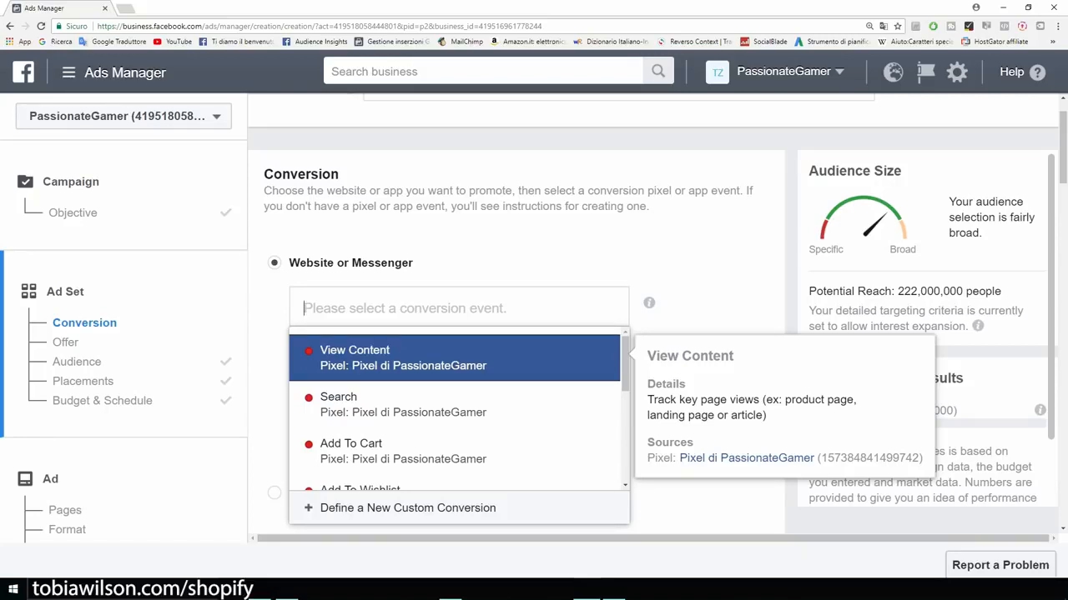
key(Return)
scroll(517, 334, down, 7)
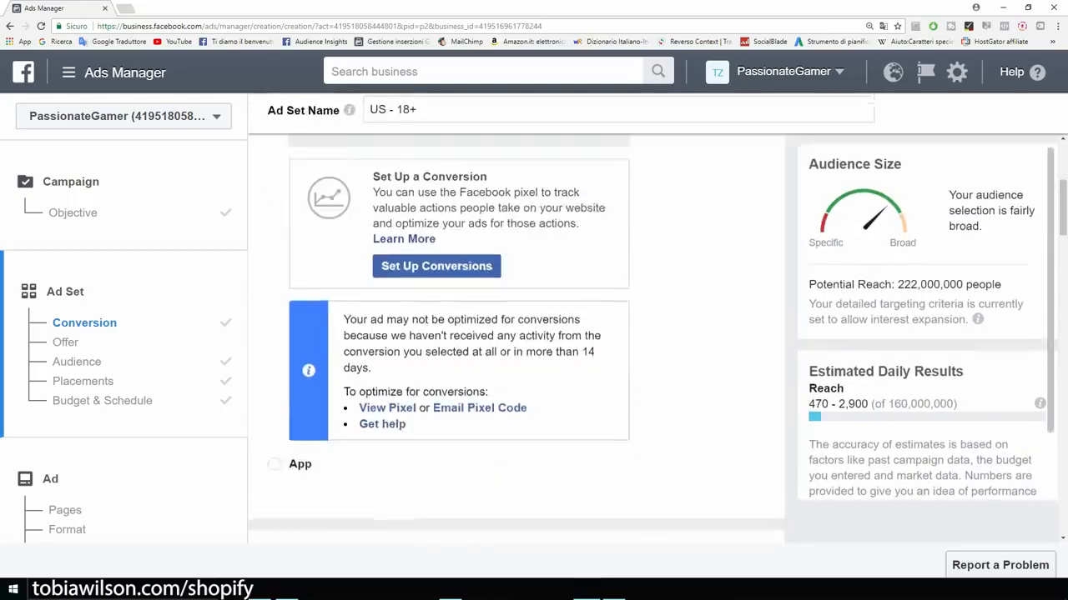
scroll(516, 333, down, 1)
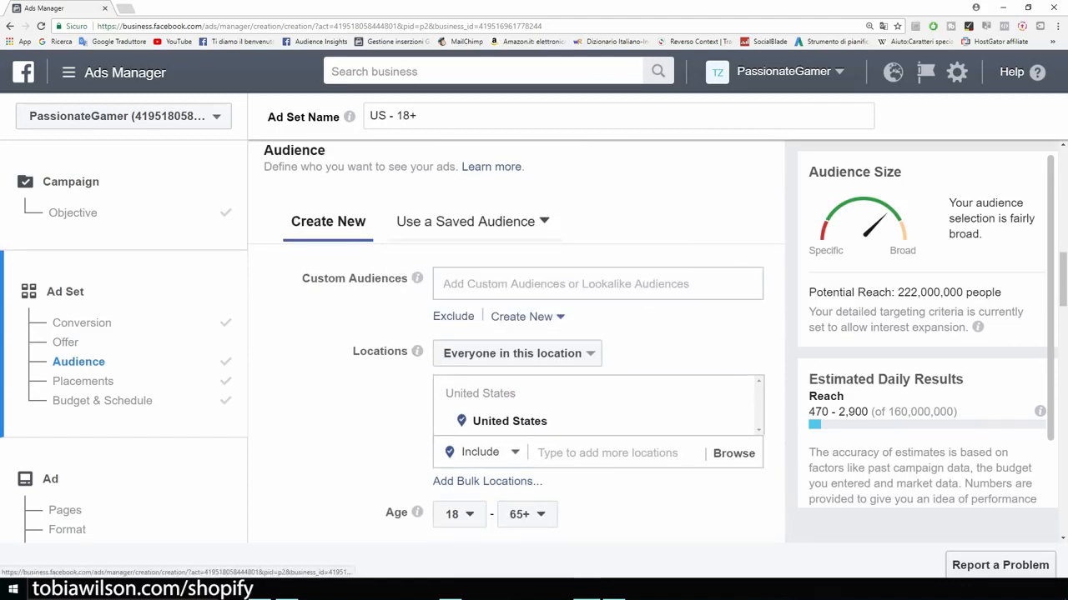
Step: Apply the saved audience 'Example' to the ad set
click(465, 221)
mouse_move(423, 317)
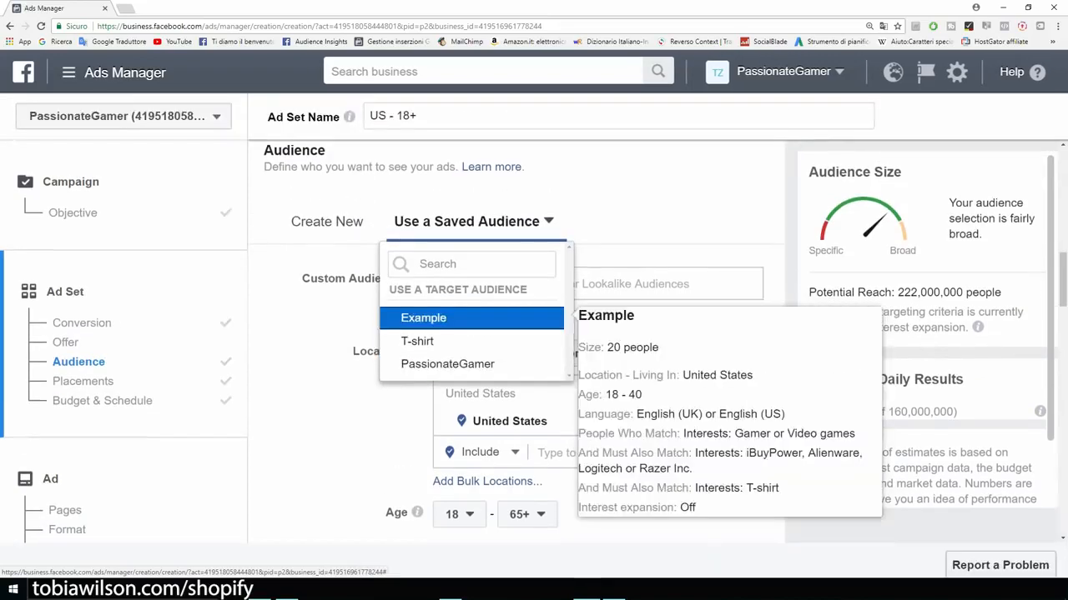
click(423, 317)
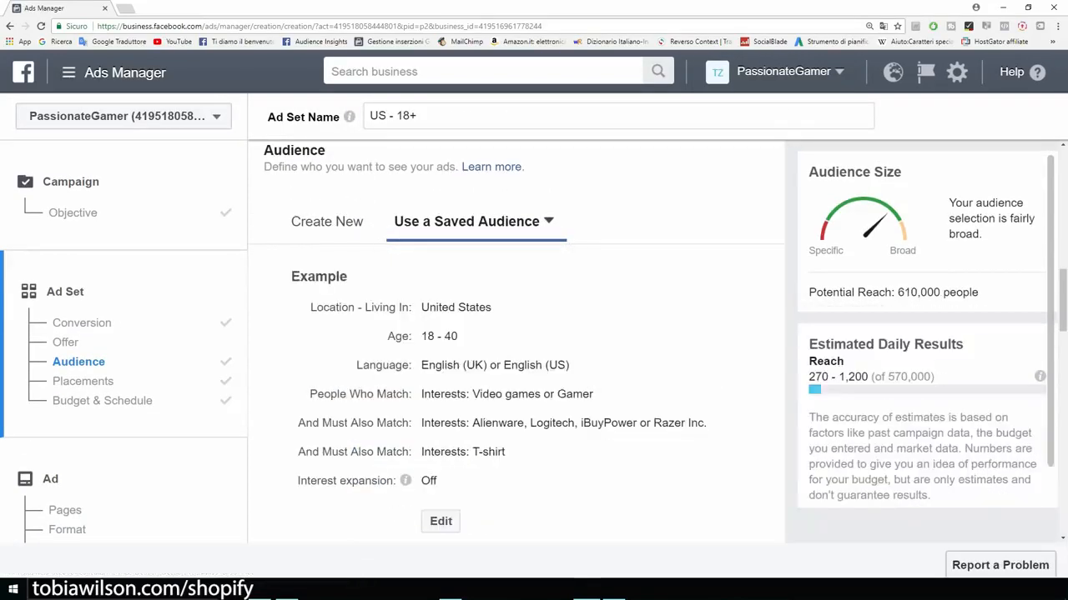
Step: Untick Messenger, Audience Network and Instagram placements, leaving Facebook only at 390,000 reach
scroll(516, 337, down, 1)
scroll(516, 337, down, 3)
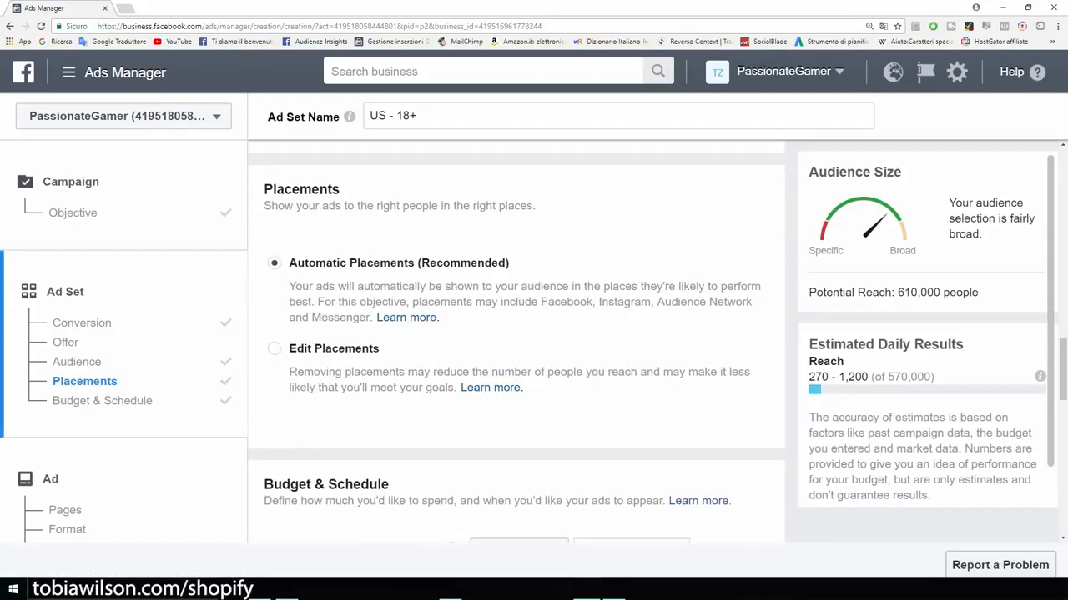
click(275, 349)
scroll(516, 342, down, 2)
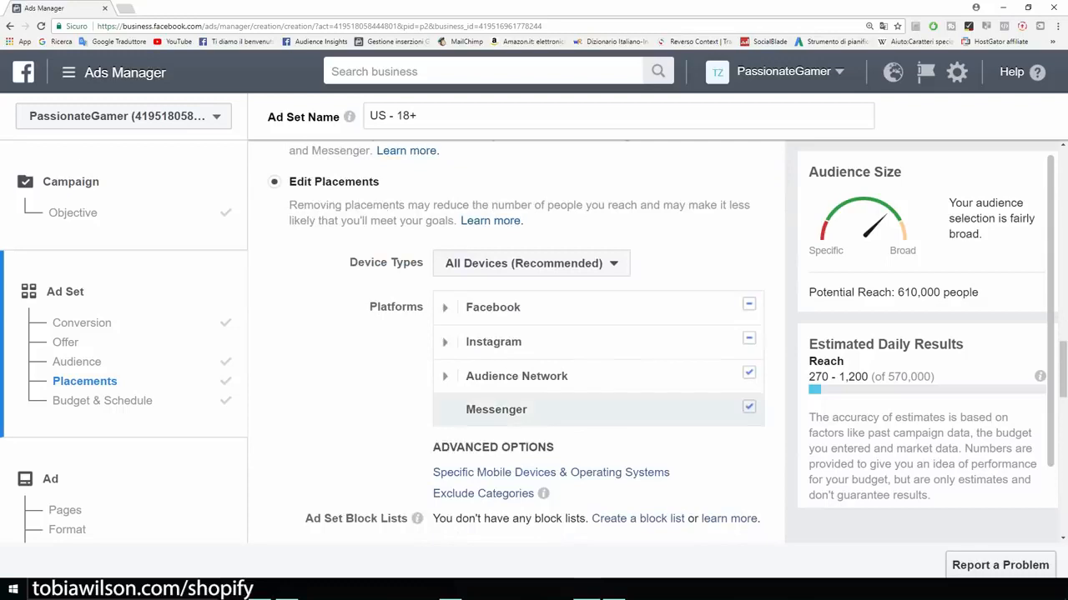
click(749, 407)
click(749, 373)
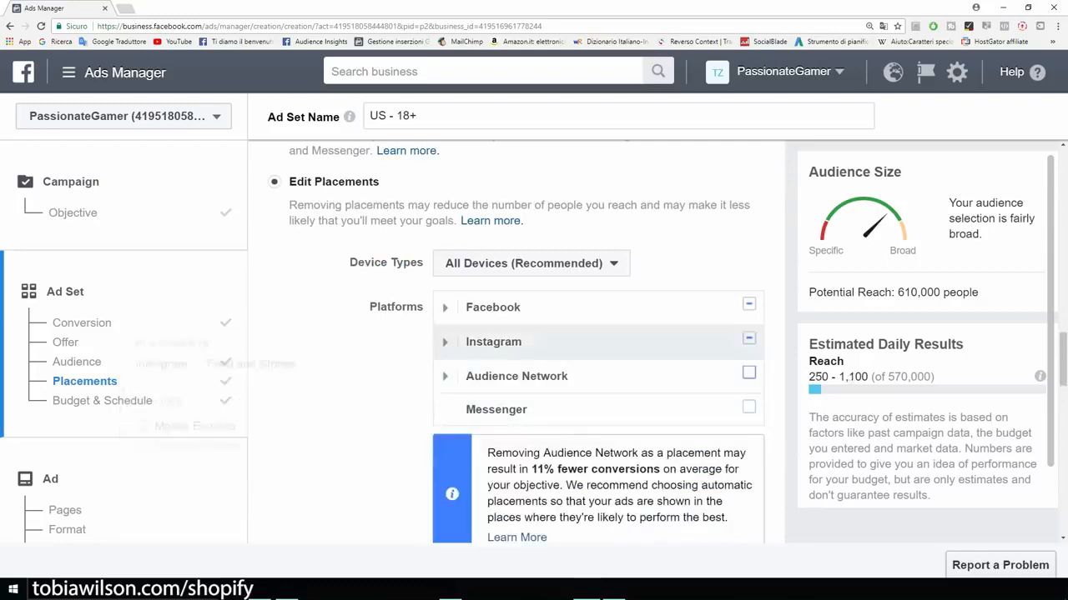
click(749, 339)
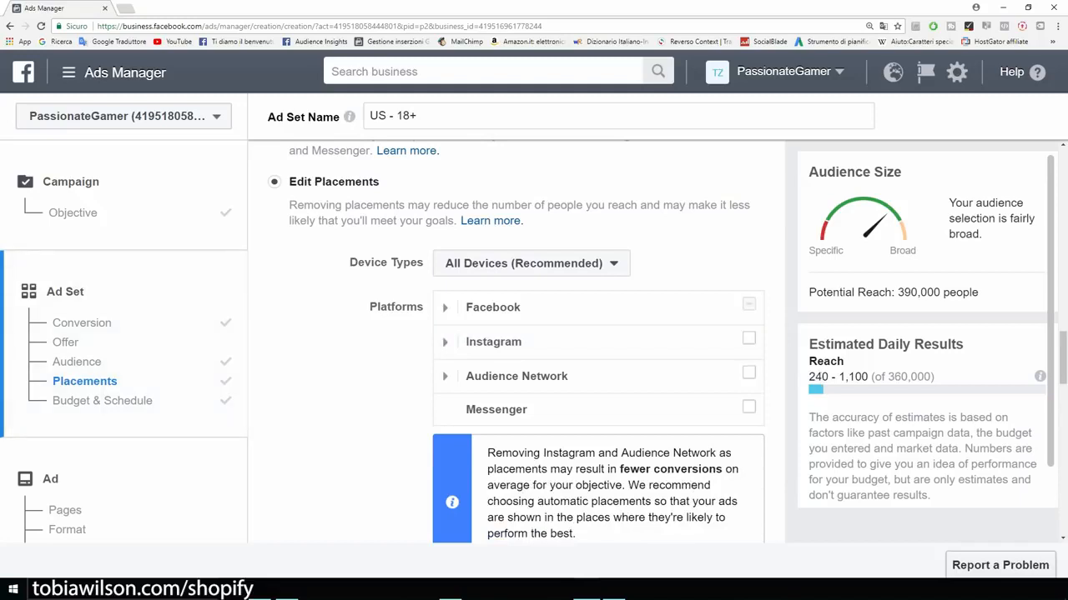
drag(895, 292, 979, 292)
scroll(517, 375, down, 3)
scroll(451, 267, down, 4)
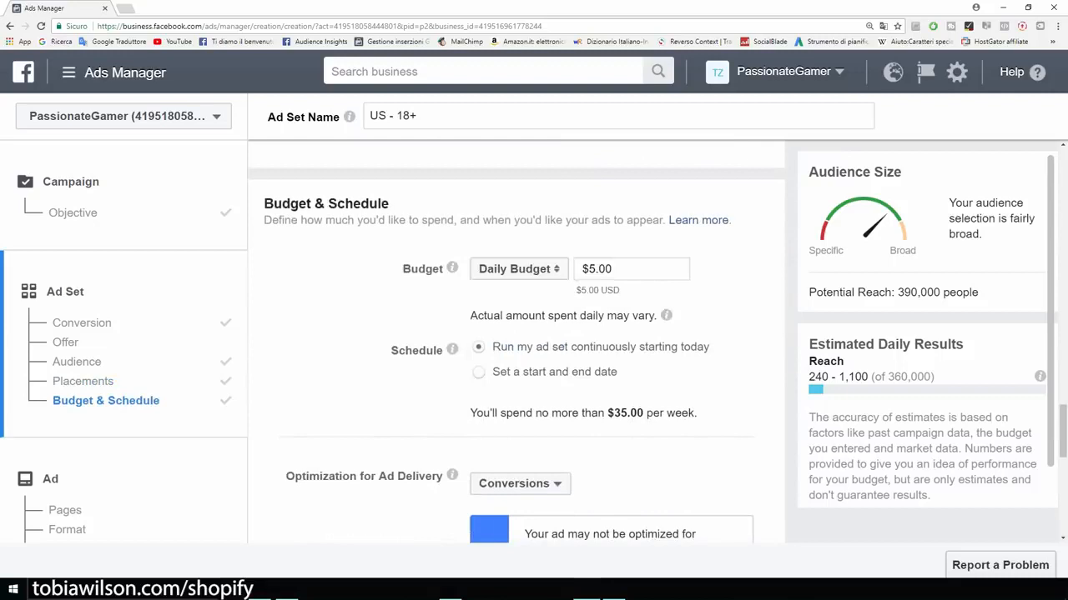
Step: Keep the $5.00 daily budget and set the conversion window to 1 day click
drag(618, 269, 587, 268)
scroll(517, 342, down, 4)
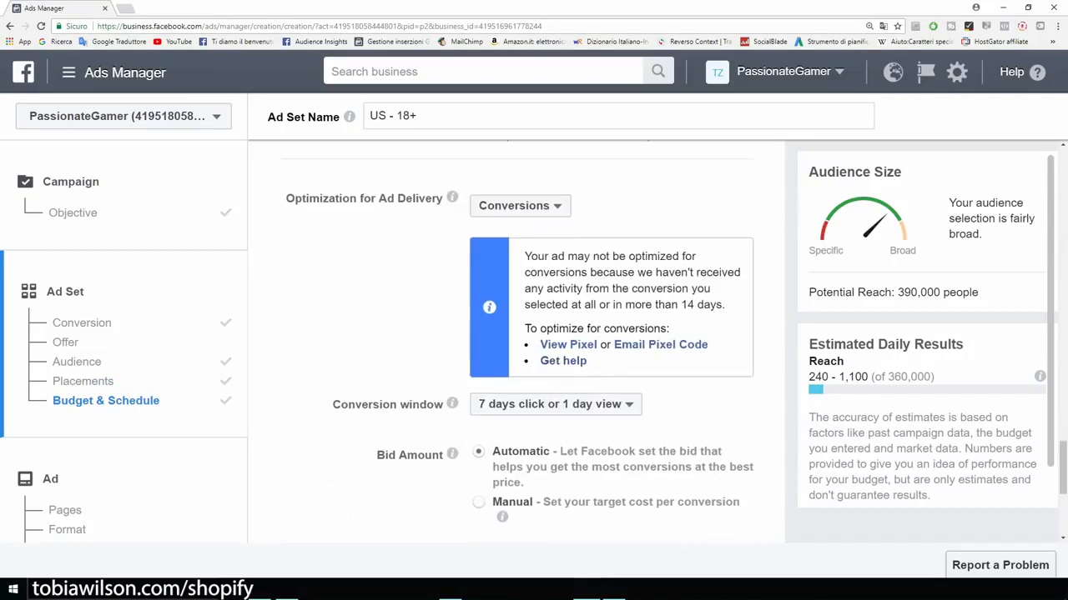
scroll(517, 342, down, 2)
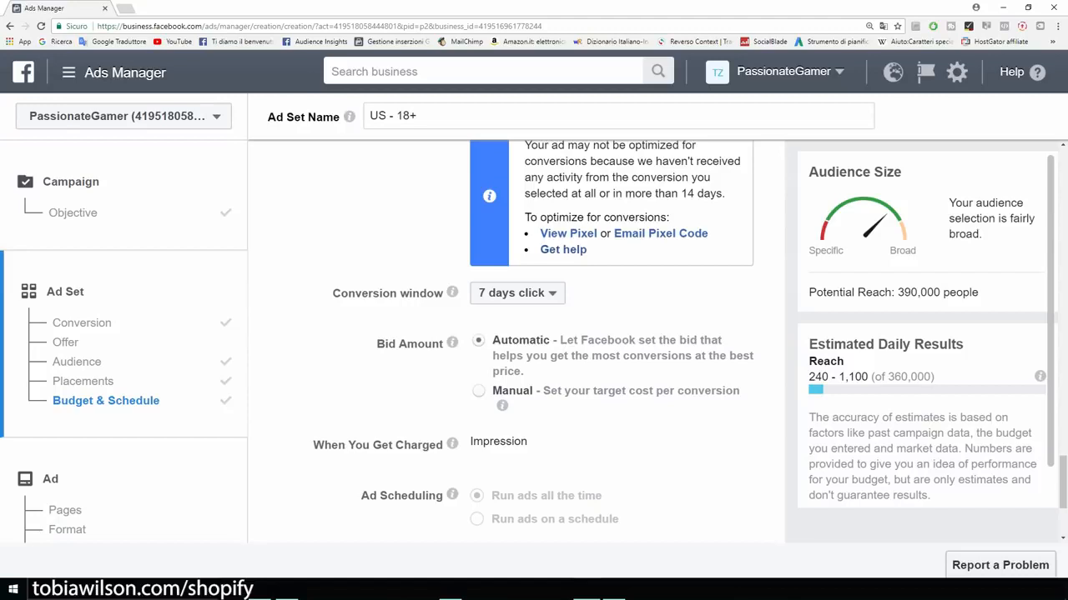
click(518, 293)
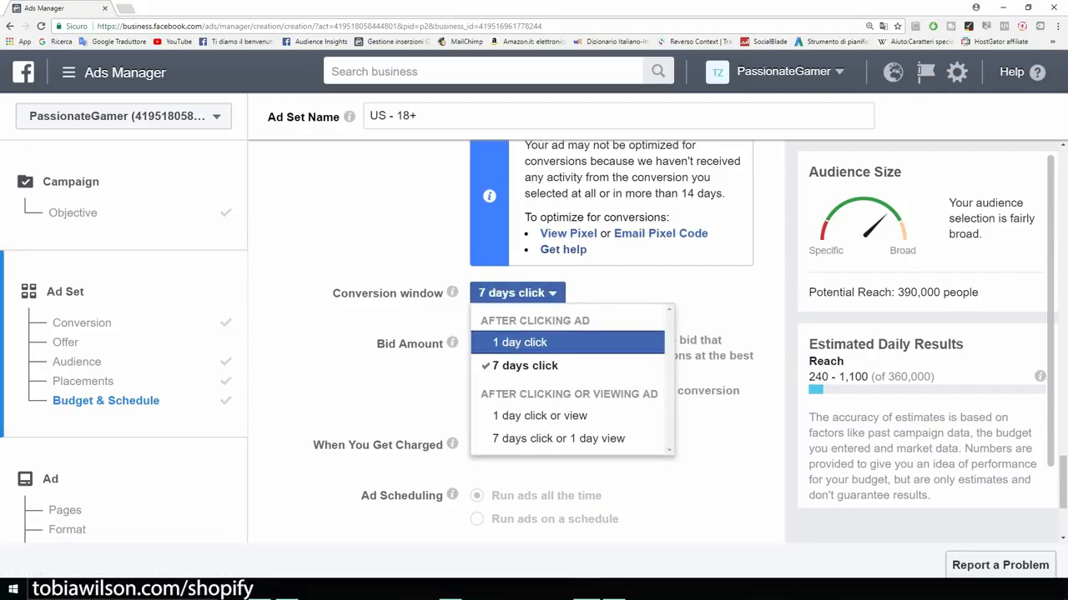
click(520, 343)
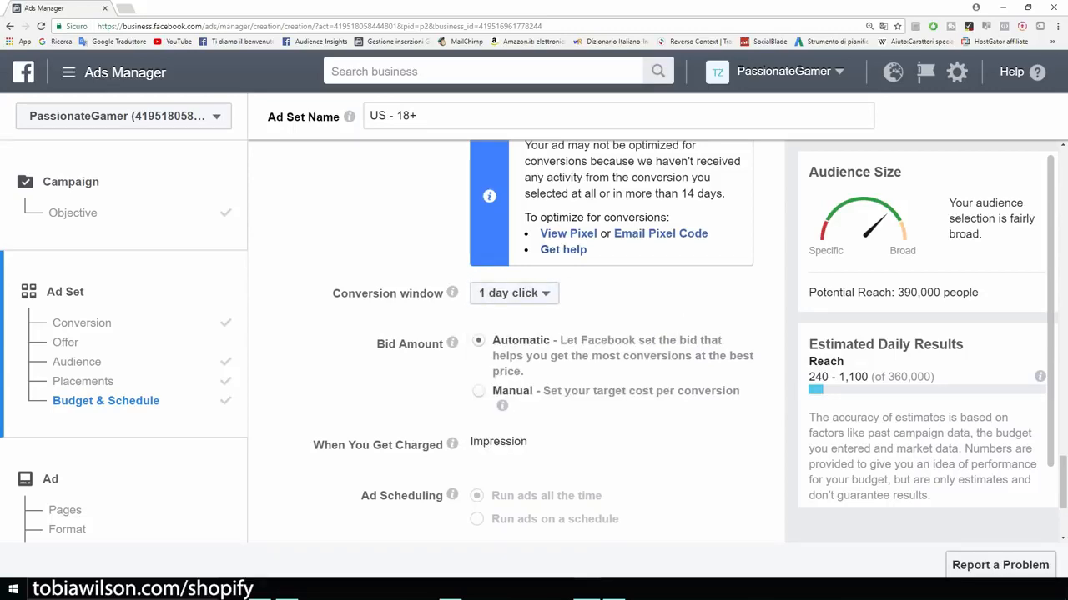
click(515, 293)
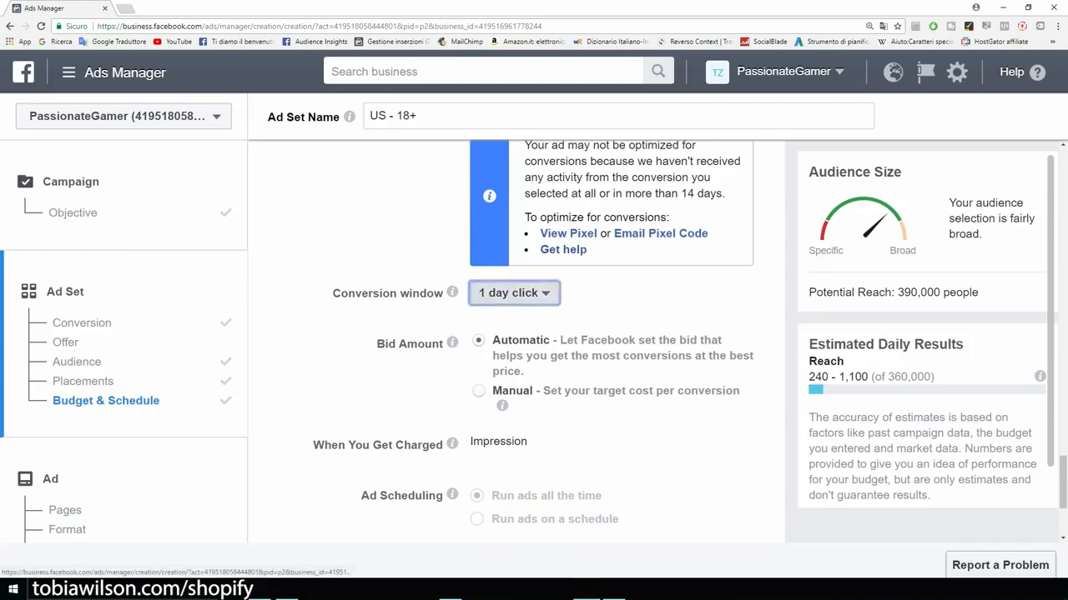
click(515, 294)
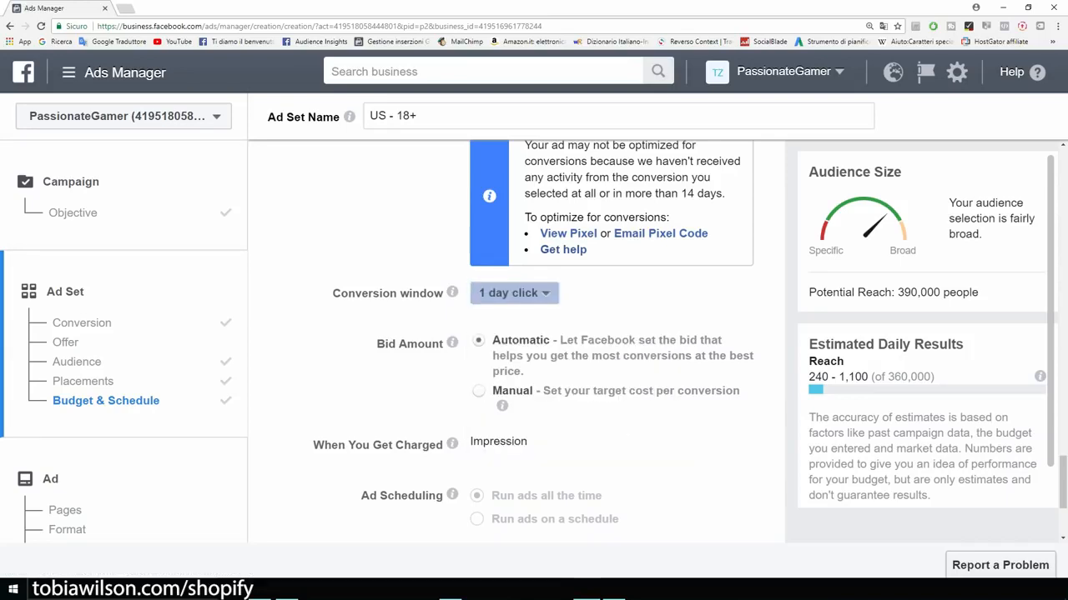
Step: Continue from the ad set to the ad setup step
scroll(517, 333, down, 1)
scroll(517, 333, down, 1)
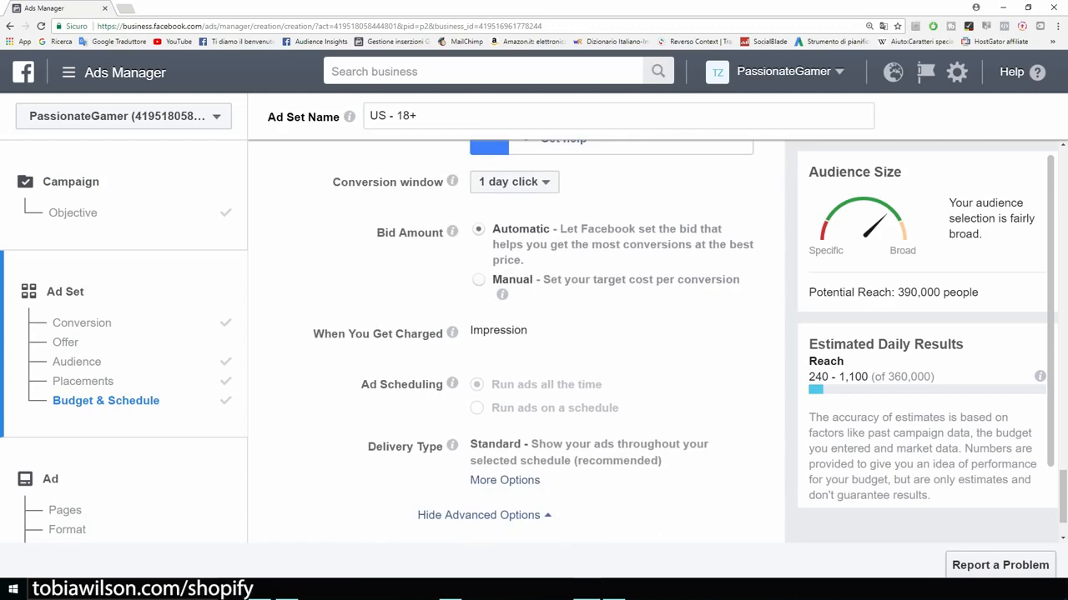
scroll(518, 334, down, 1)
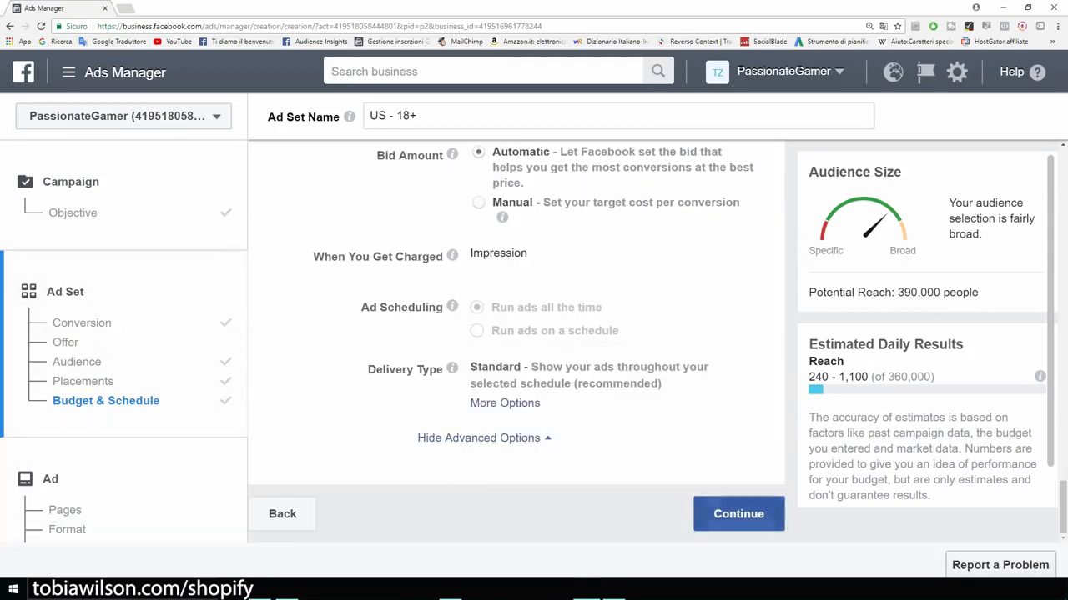
click(738, 514)
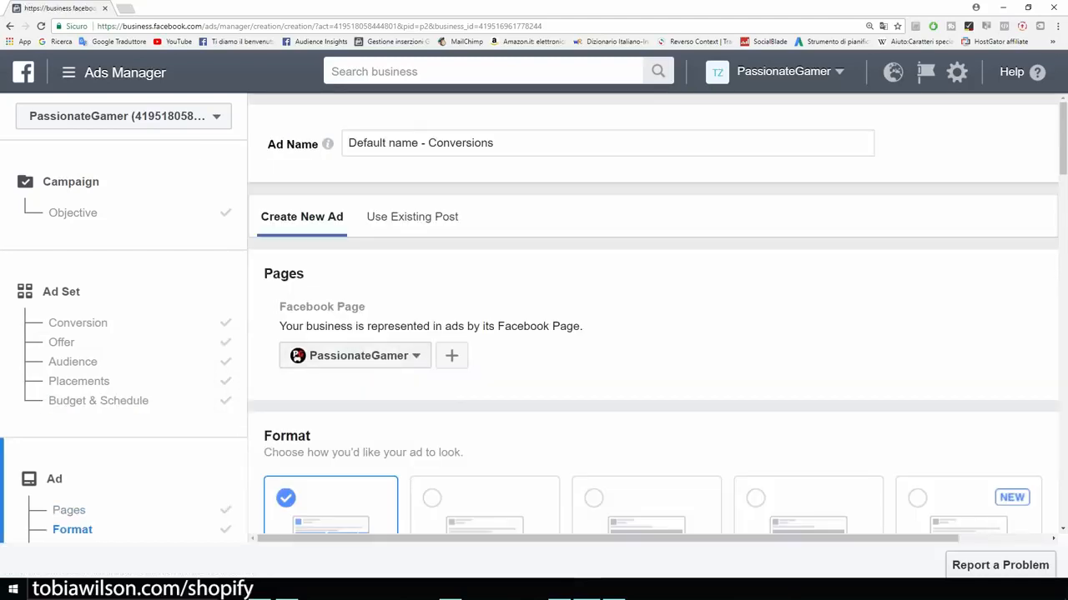
Step: Choose the Single Image ad format
scroll(658, 334, down, 2)
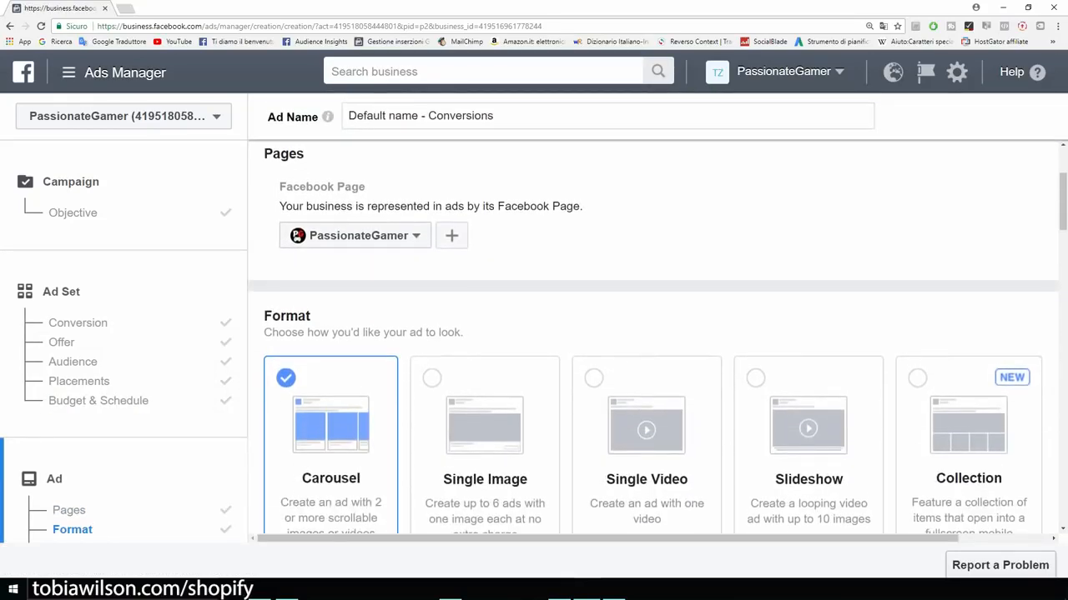
scroll(657, 337, down, 1)
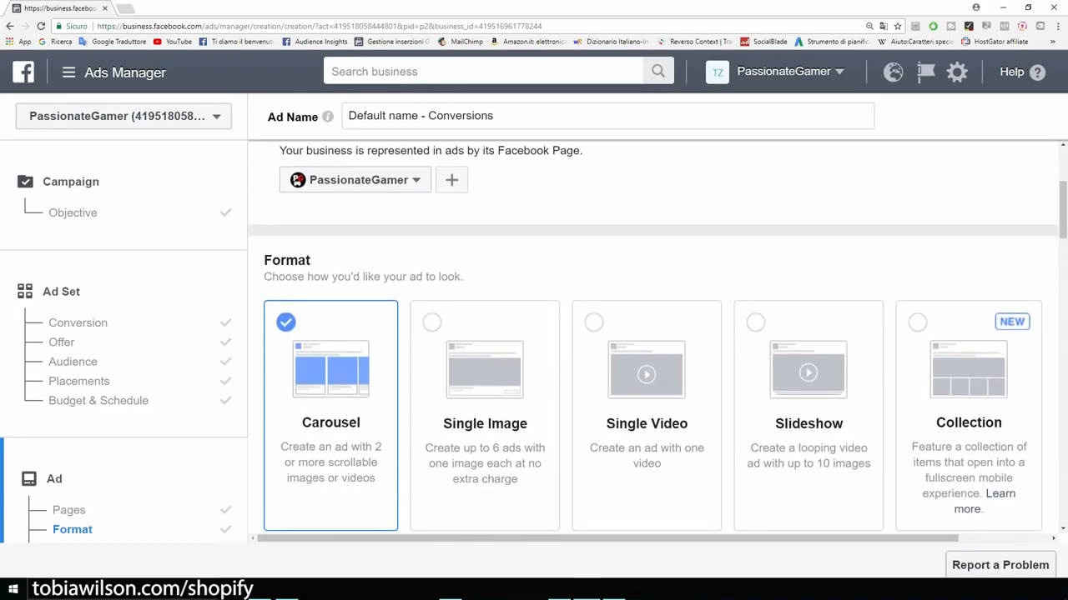
click(484, 401)
scroll(653, 337, down, 3)
scroll(652, 337, up, 1)
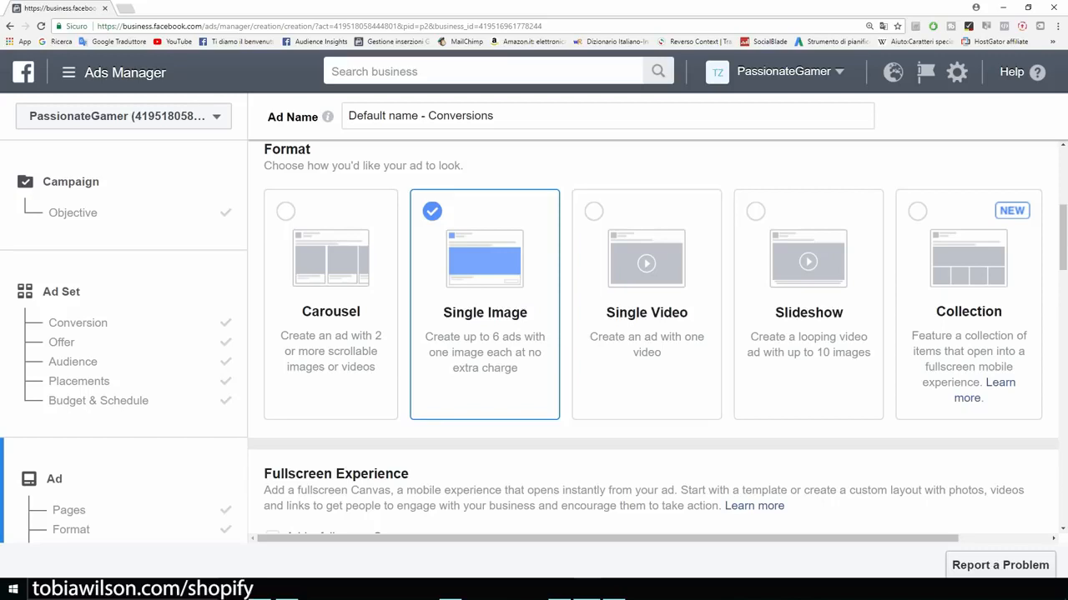
scroll(652, 337, down, 2)
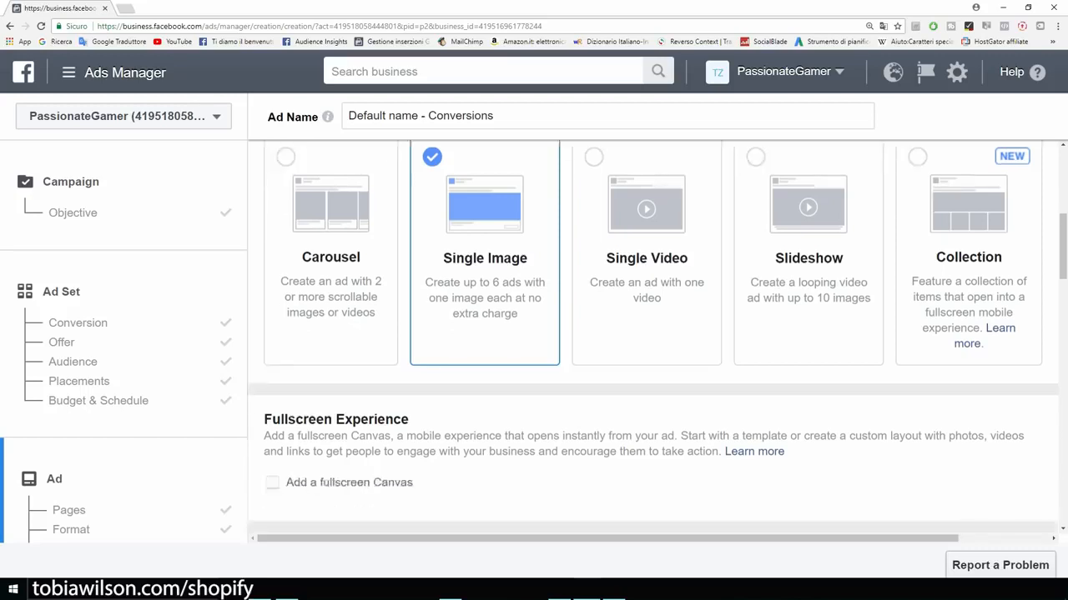
scroll(652, 337, down, 3)
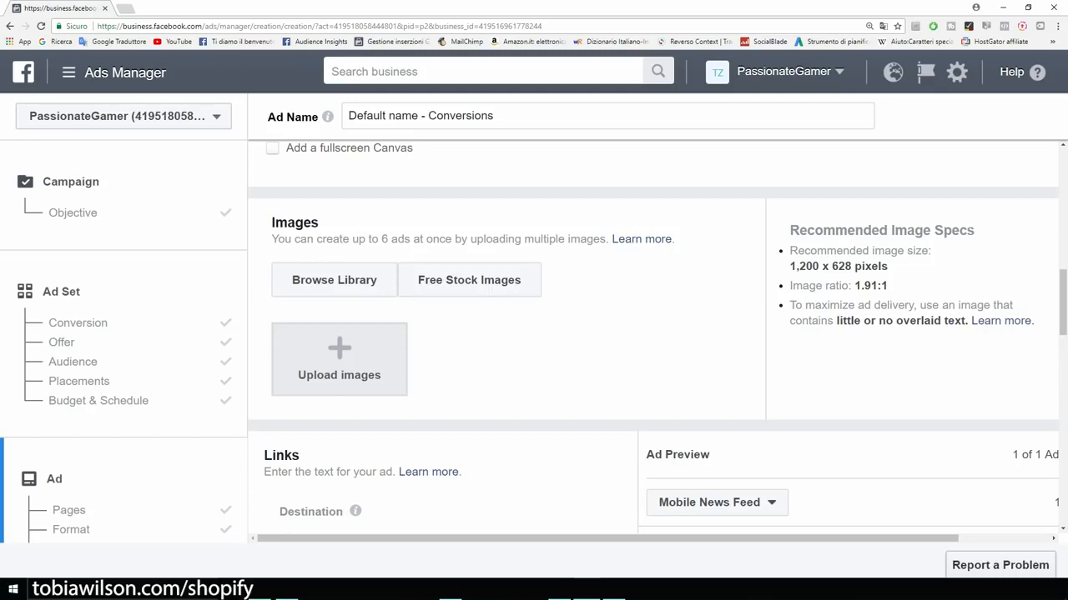
Step: Check the recommended 1,200 x 628 image size and open the image upload file picker
drag(789, 266, 888, 266)
click(889, 267)
drag(789, 266, 845, 266)
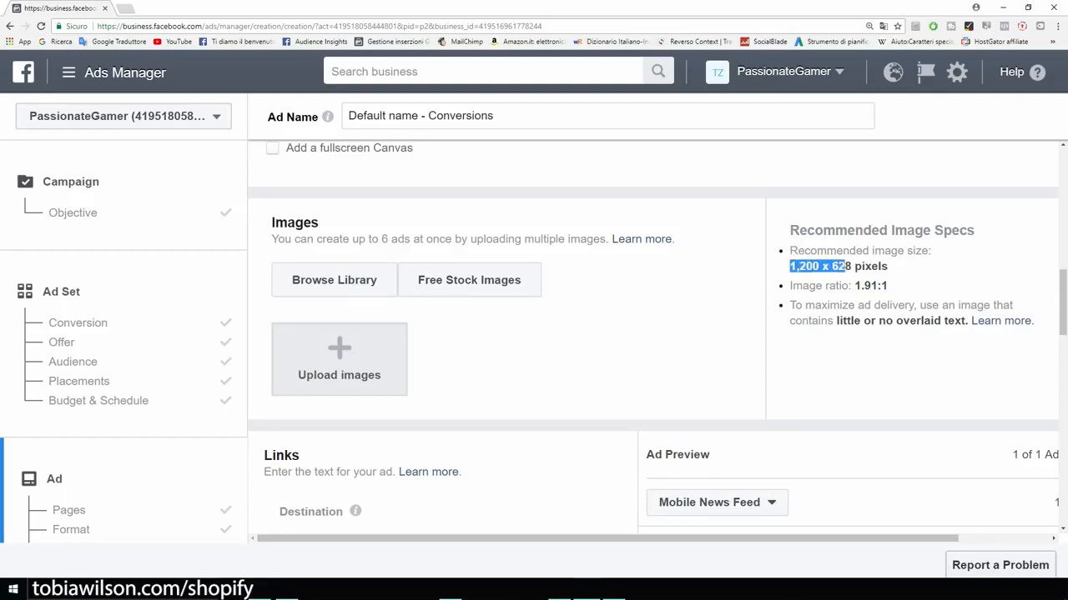
click(846, 267)
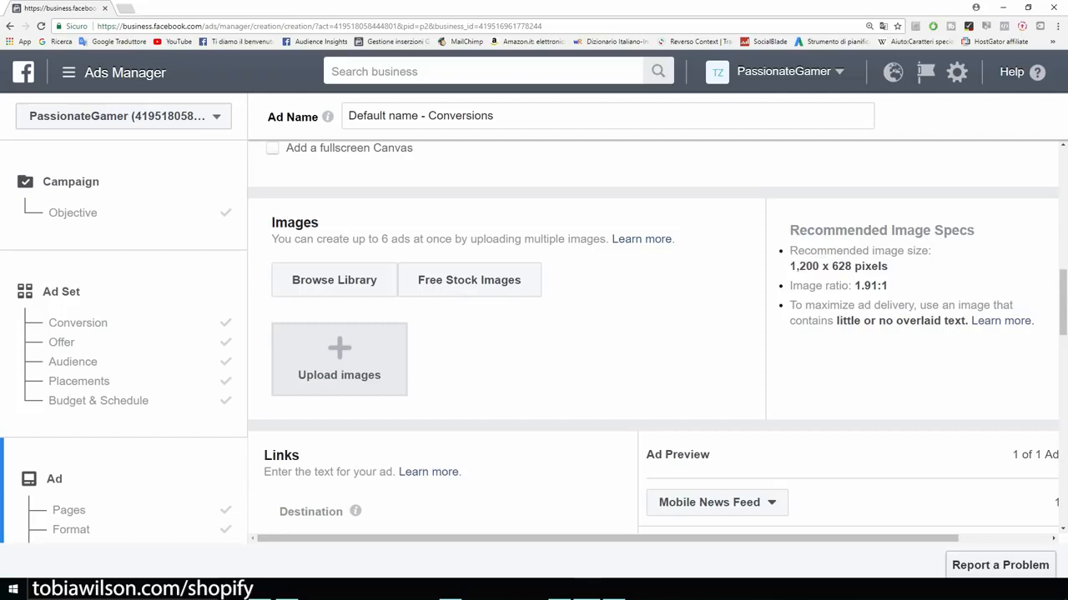
scroll(339, 358, down, 1)
click(339, 313)
Step: Upload the '75%OFF TODAY' image from the Desktop upload folder
click(129, 75)
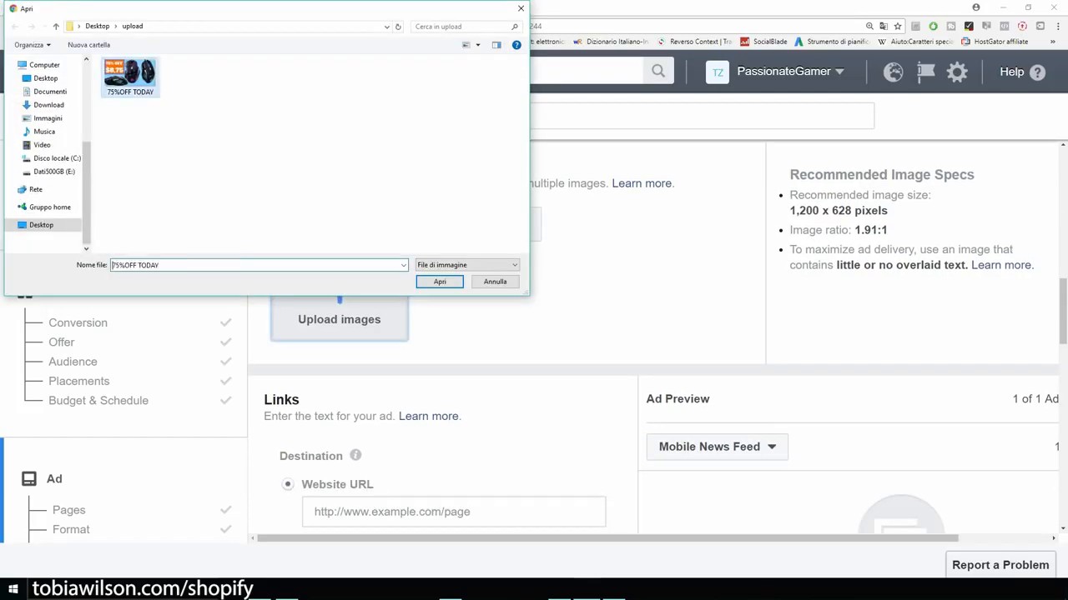
double_click(129, 75)
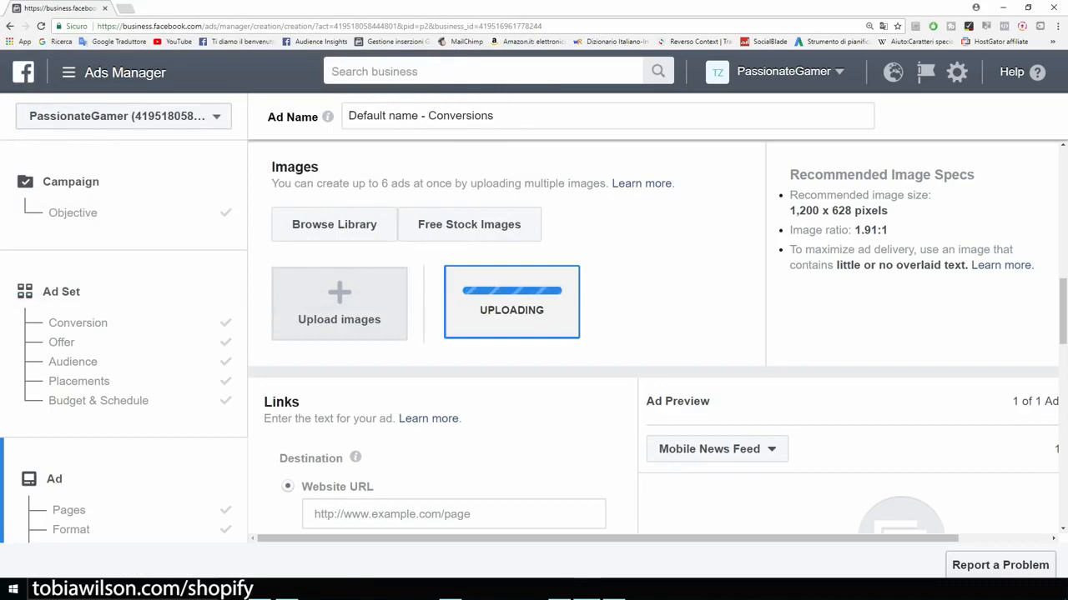
scroll(657, 337, down, 2)
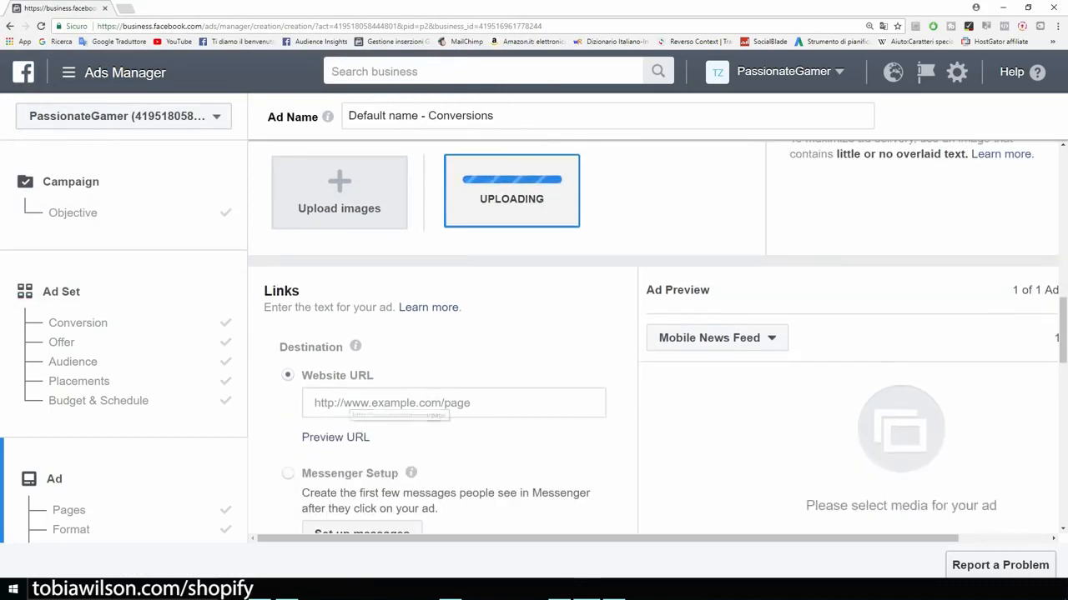
Step: Set the ad's destination website URL to example.com
click(407, 406)
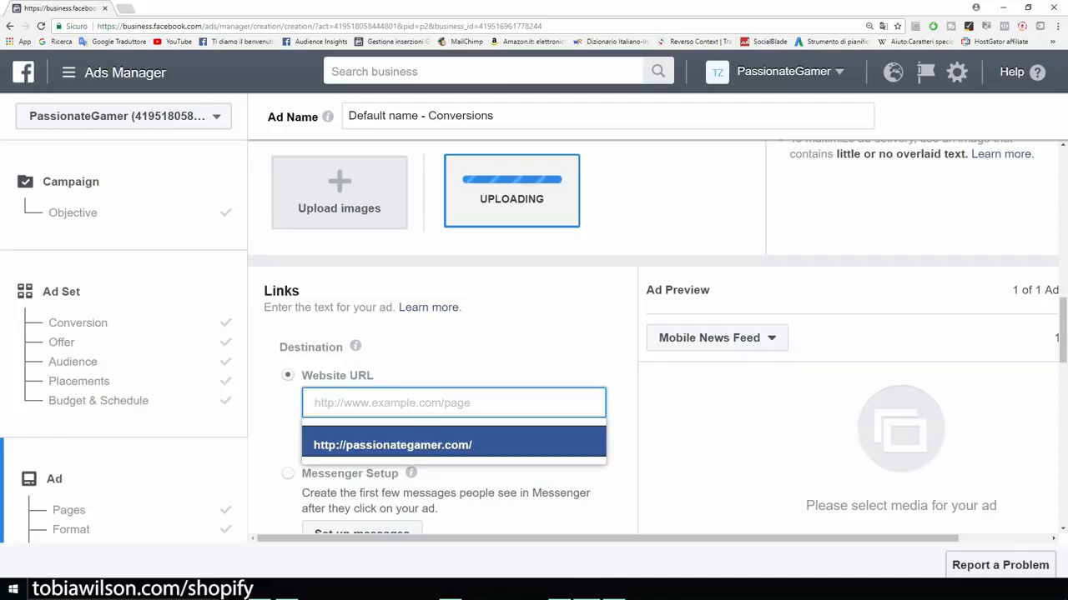
text(exam)
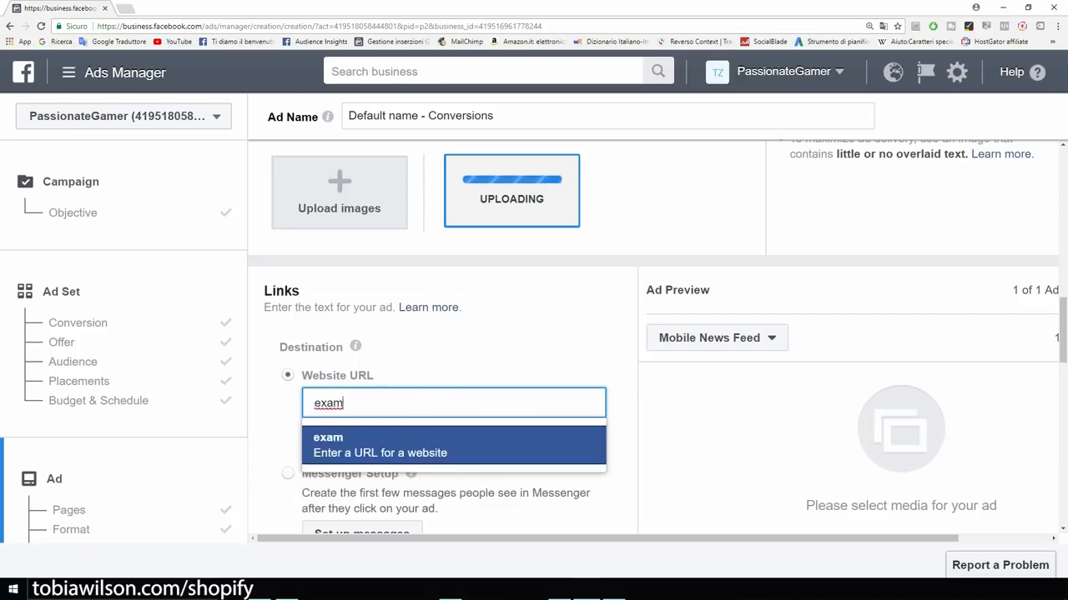
text(ple.com)
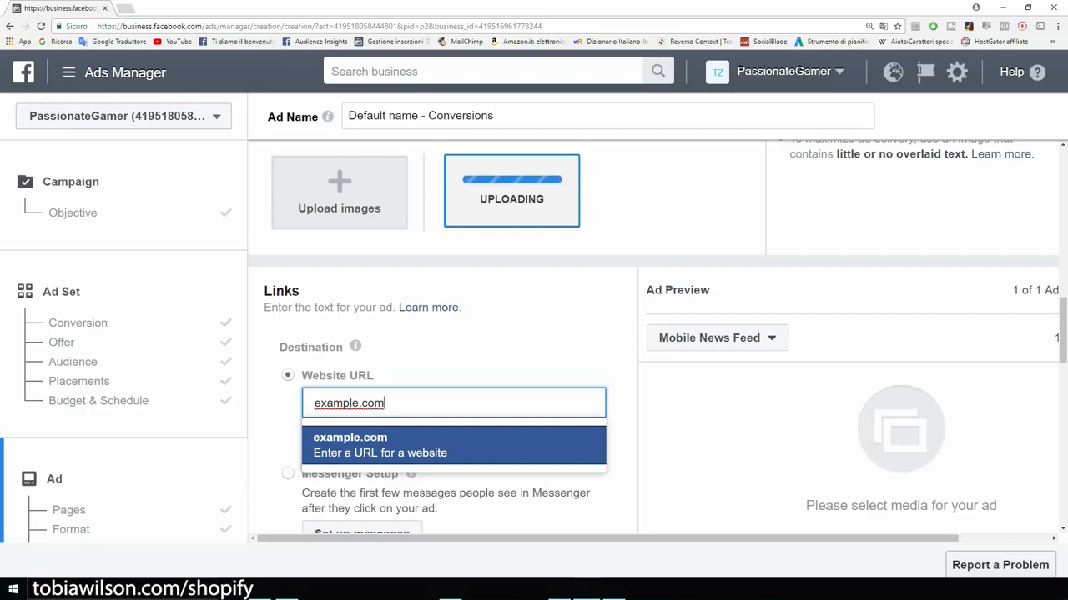
key(Return)
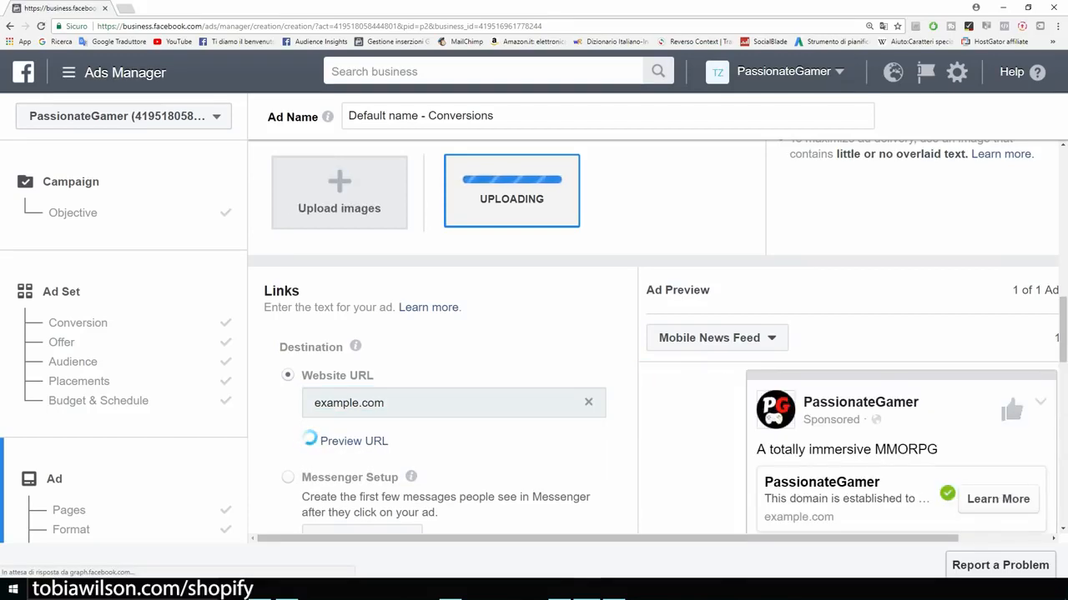
scroll(652, 337, up, 1)
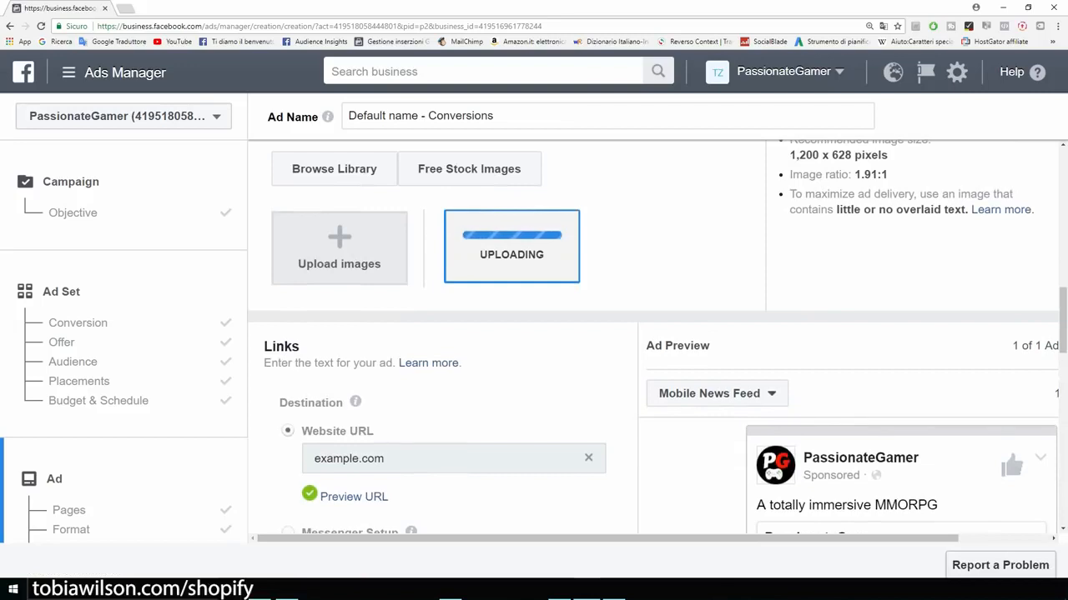
scroll(652, 337, down, 1)
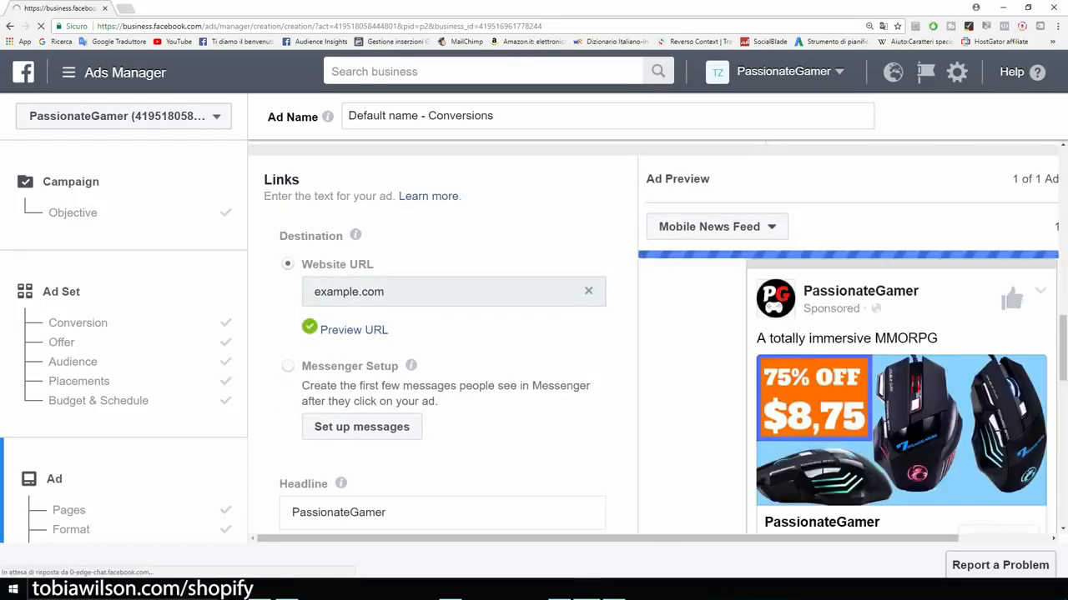
scroll(442, 333, down, 3)
scroll(849, 338, down, 2)
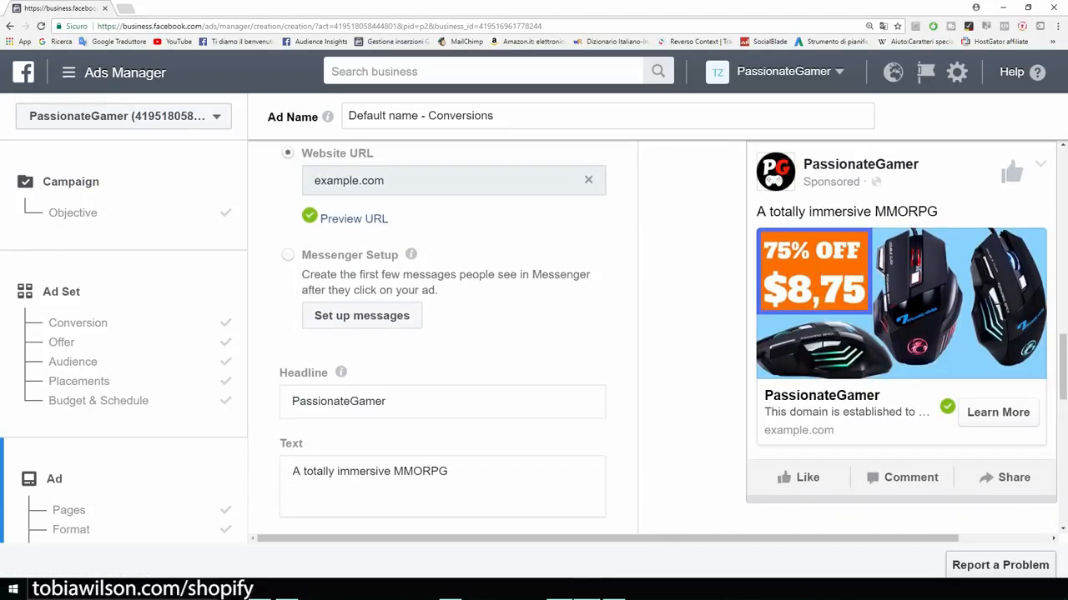
Step: Copy the gaming-mouse ad copy from Writer and paste it over the primary text
click(559, 590)
right_click(344, 187)
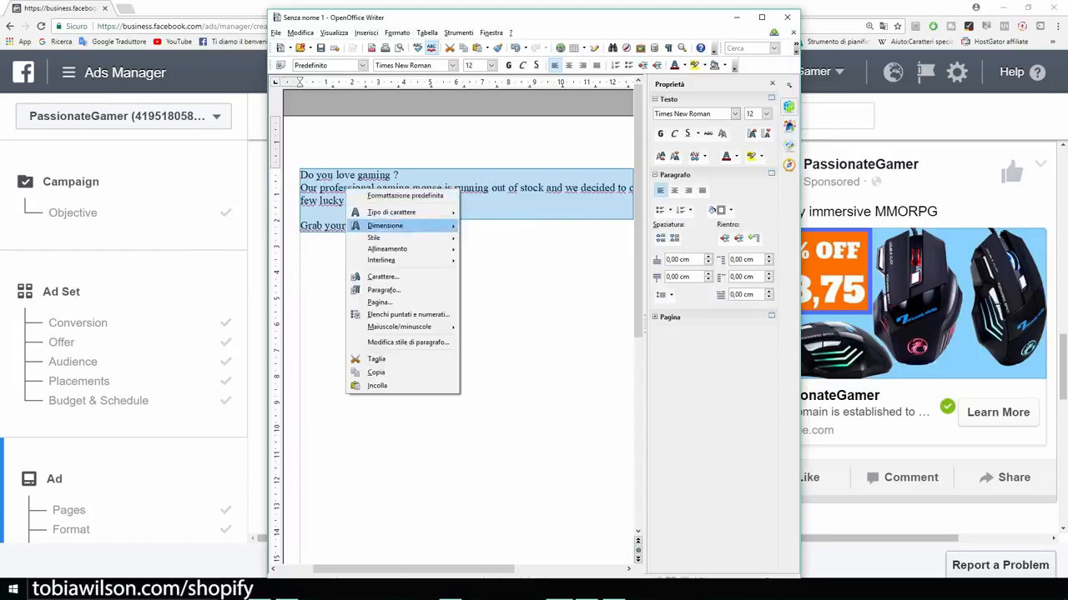
click(367, 372)
click(737, 17)
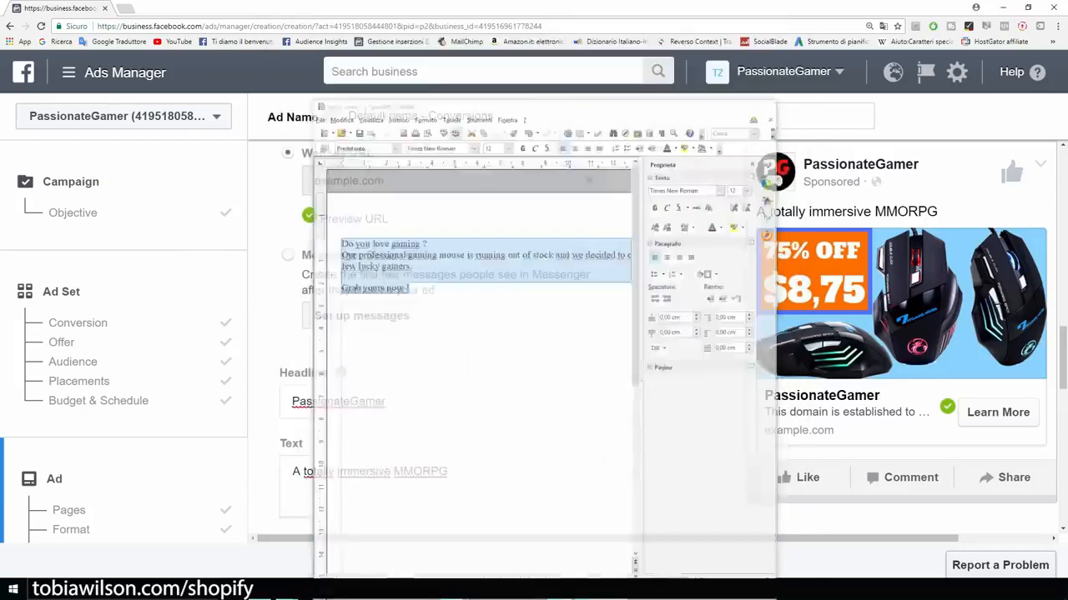
scroll(442, 333, down, 2)
click(450, 363)
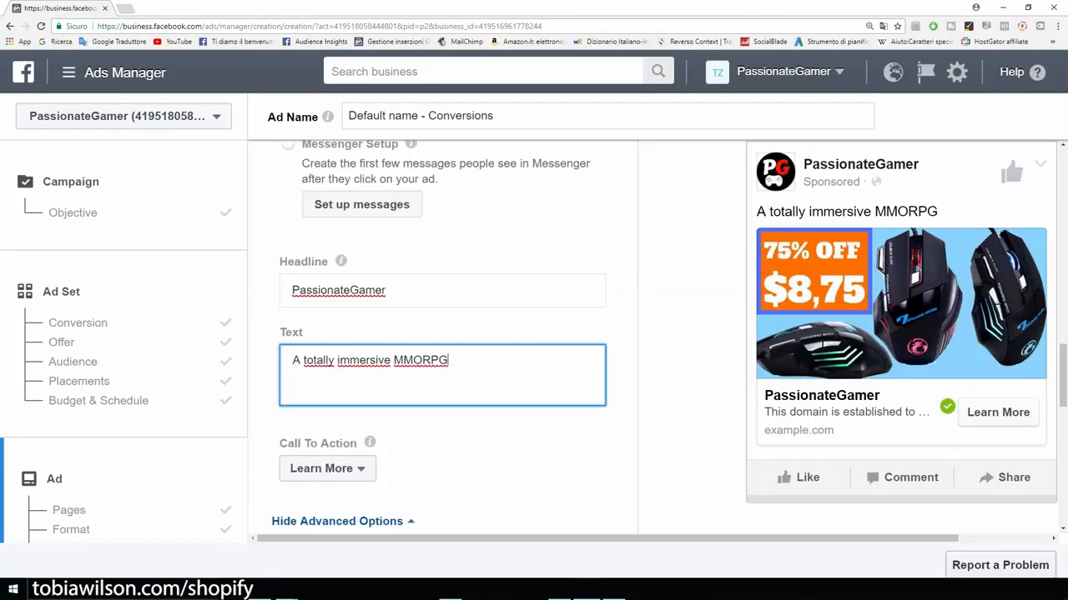
drag(451, 363, 292, 360)
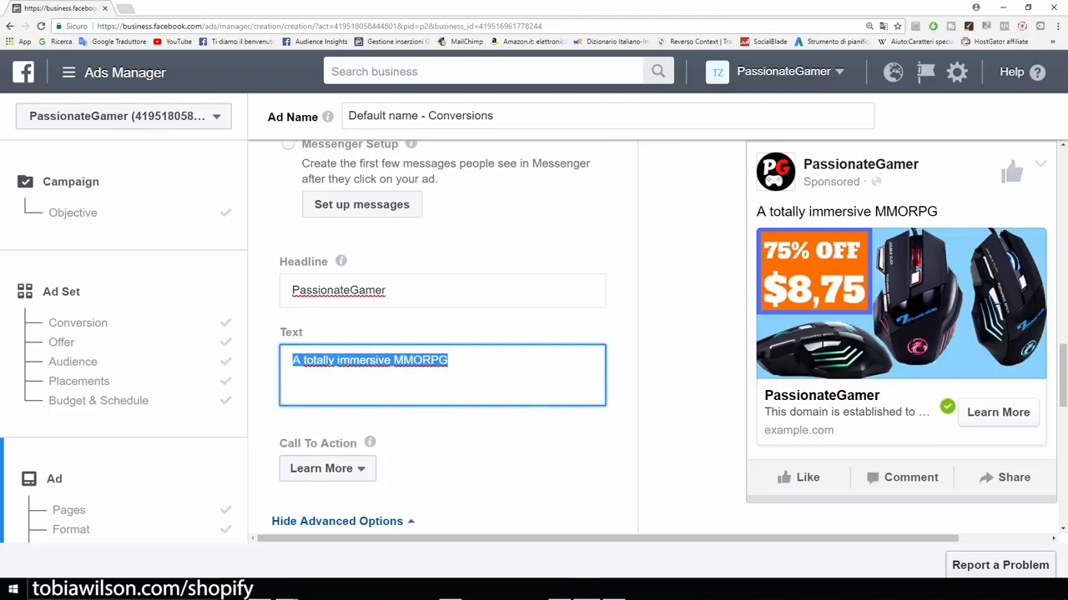
text(Do you love gaming ?  Our professional gaming mouse is running out of stock and we decided to offer a 75% discount to a few lucky gamers.  Grab yours now !)
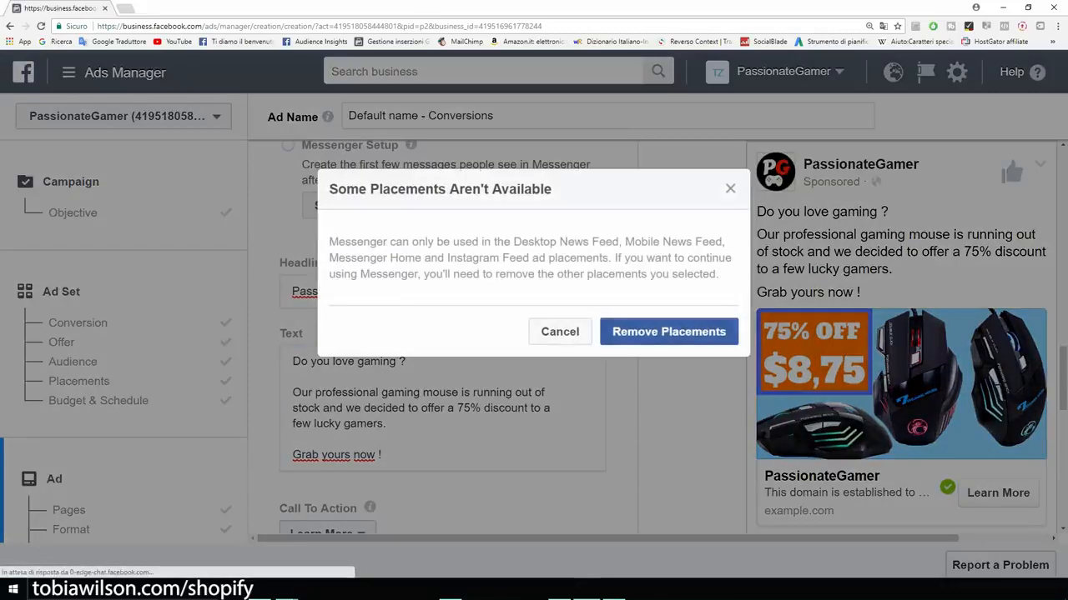
click(559, 332)
Step: Change the headline from PassionateGamer to 'Professional Gaming Mouse'
mouse_move(607, 539)
mouse_down()
mouse_move(699, 539)
mouse_move(609, 539)
mouse_up()
drag(405, 292, 238, 294)
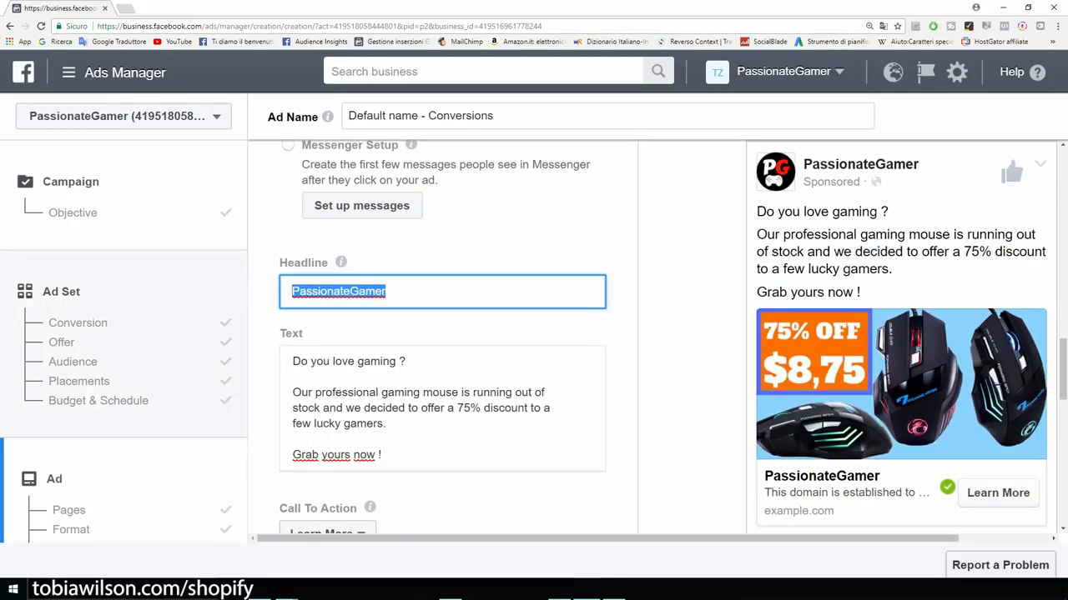
text(Professioa)
key(BackSpace)
text(nal Gaming Mouse)
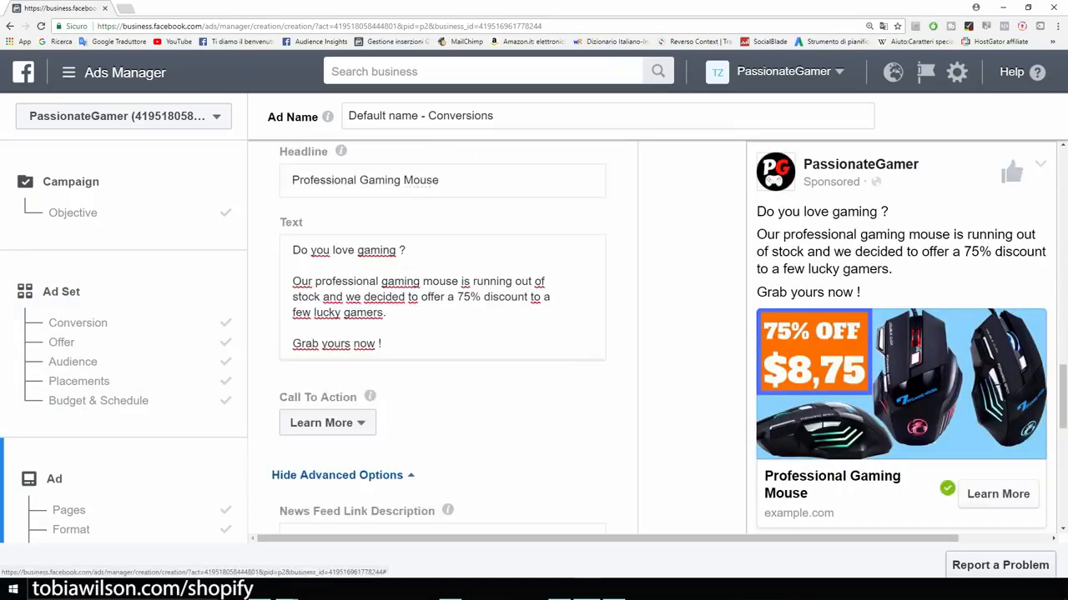
Step: Set the call to action to Shop Now and check the tracking pixel name
click(325, 423)
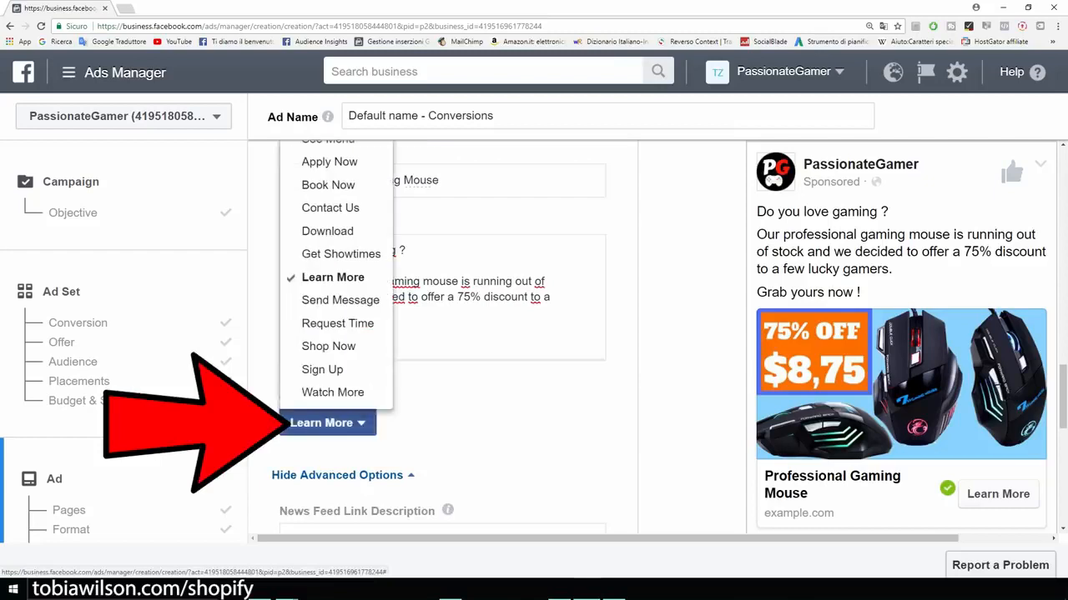
click(329, 346)
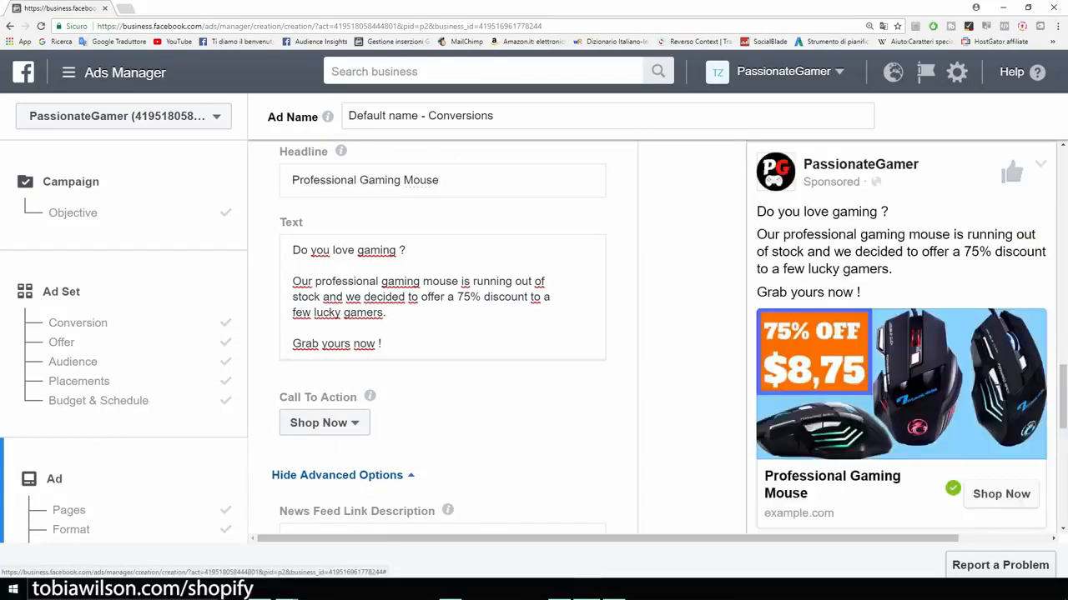
scroll(442, 333, down, 1)
scroll(442, 334, down, 2)
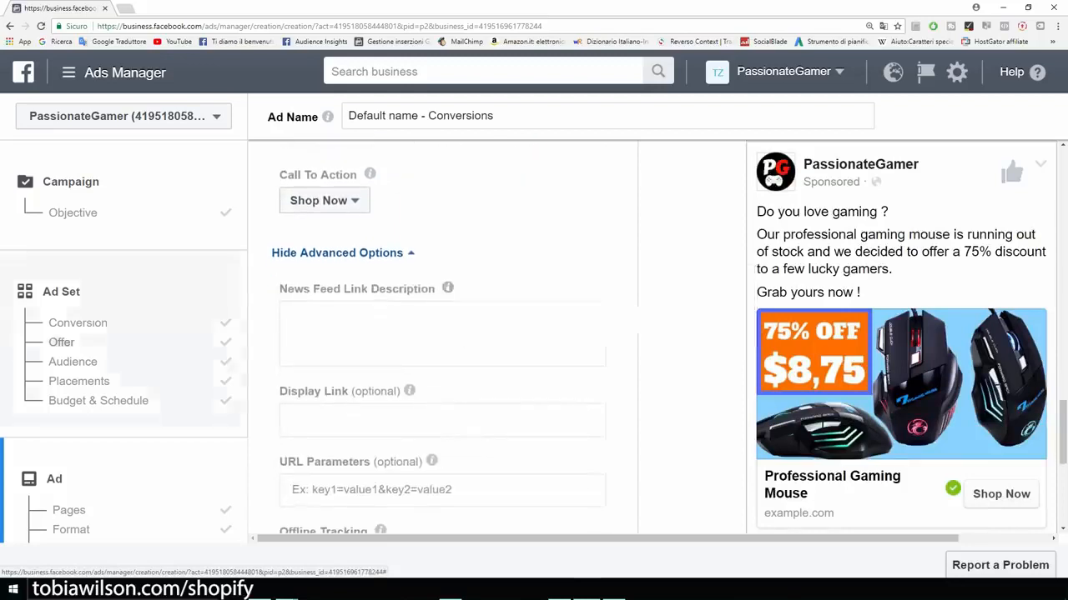
scroll(442, 333, down, 1)
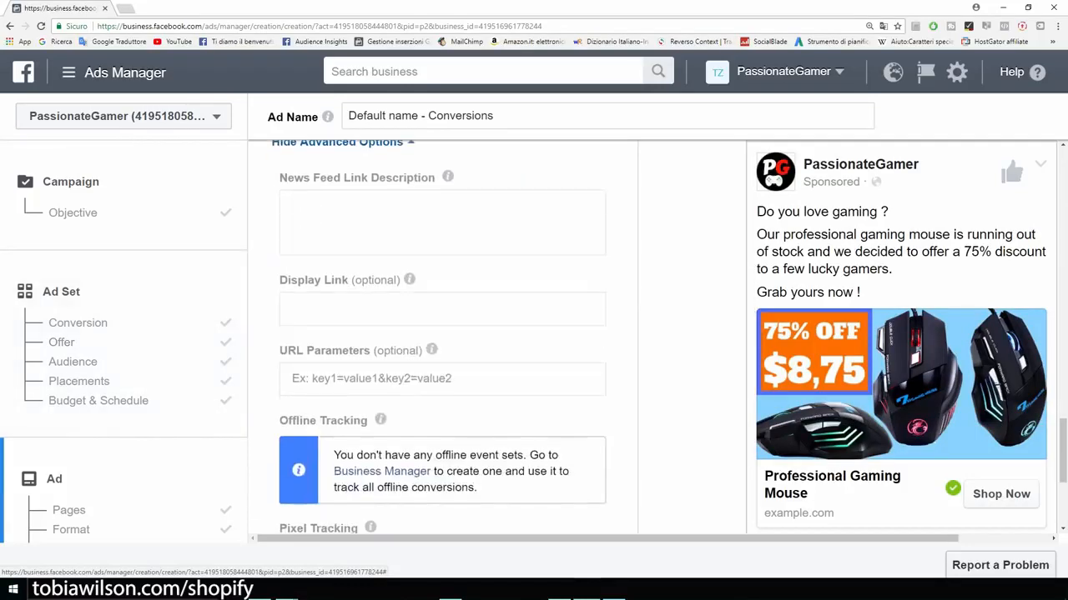
scroll(442, 333, down, 3)
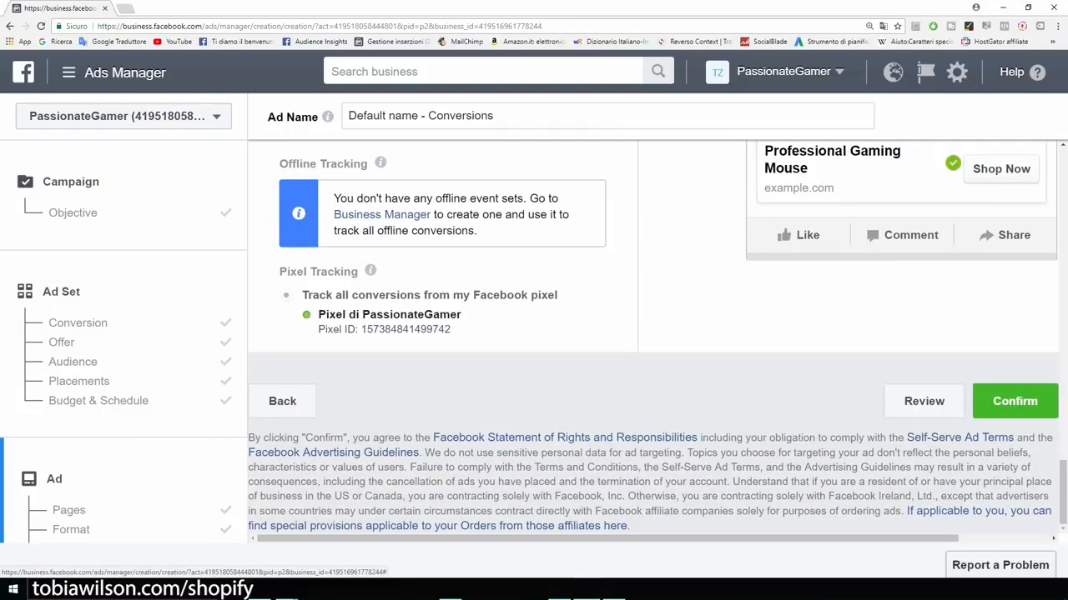
drag(318, 314, 461, 315)
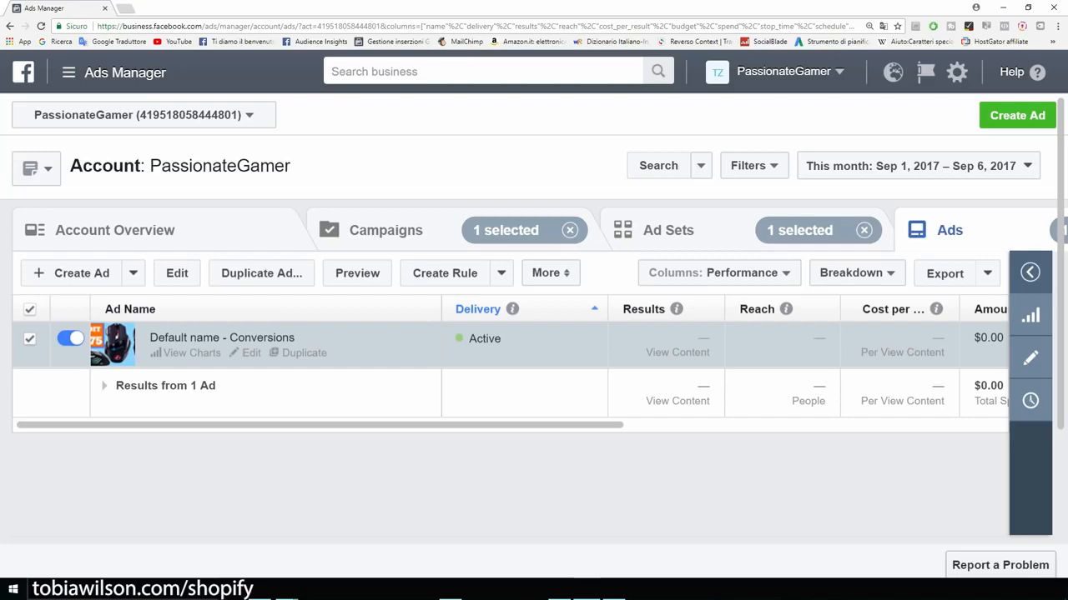
Step: Publish the ad with Confirm, then show the Ad Sets list with US - 18+
mouse_move(321, 425)
mouse_down()
mouse_move(489, 425)
mouse_move(320, 425)
mouse_up()
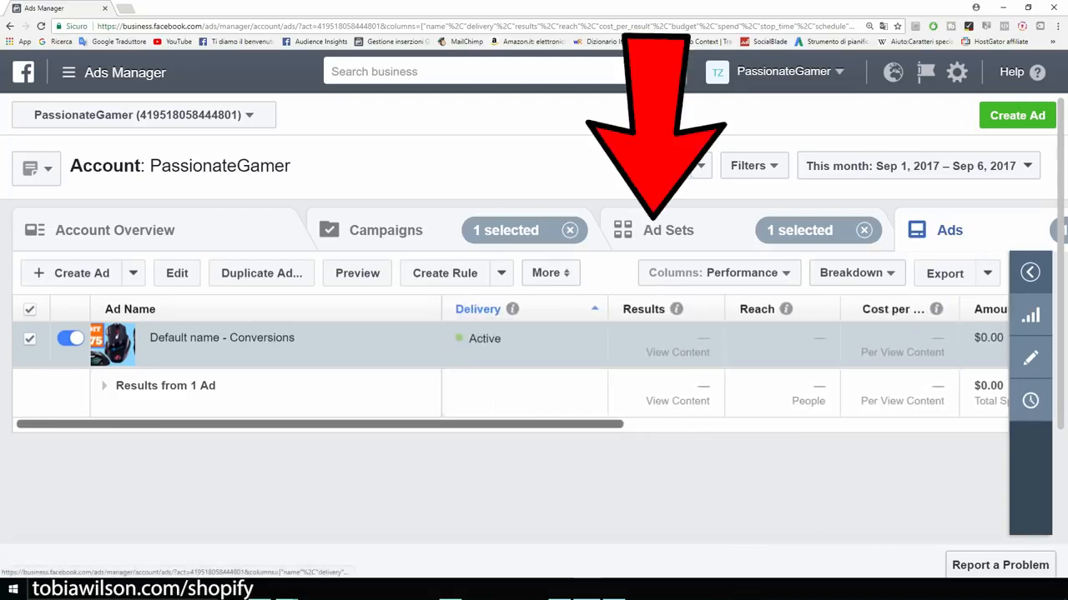
click(663, 230)
mouse_move(201, 353)
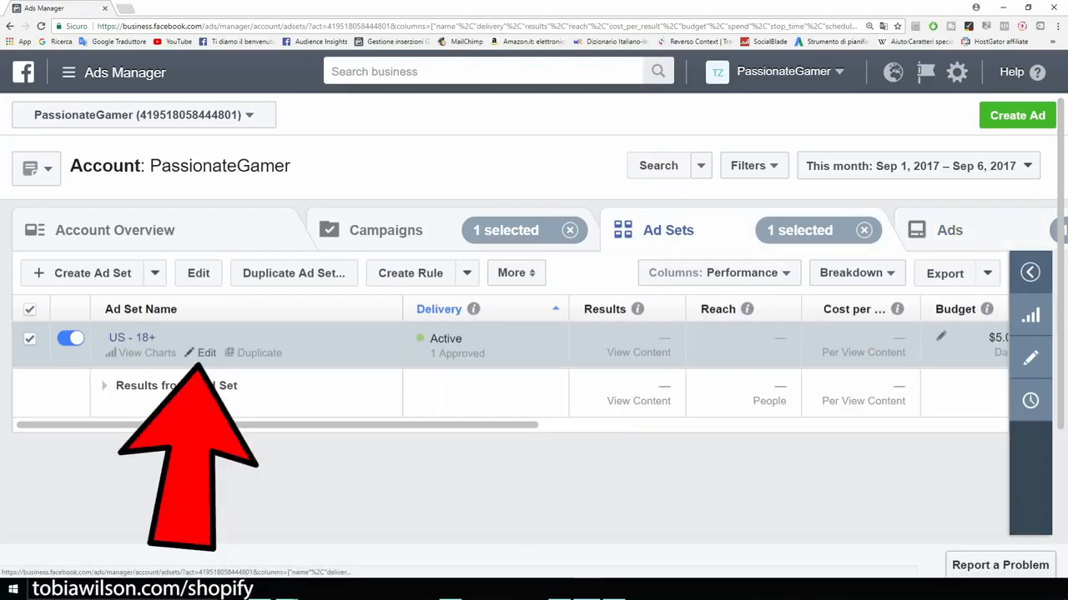
Step: Edit the US - 18+ ad set, replacing View Content with Add To Cart as the conversion event
click(202, 352)
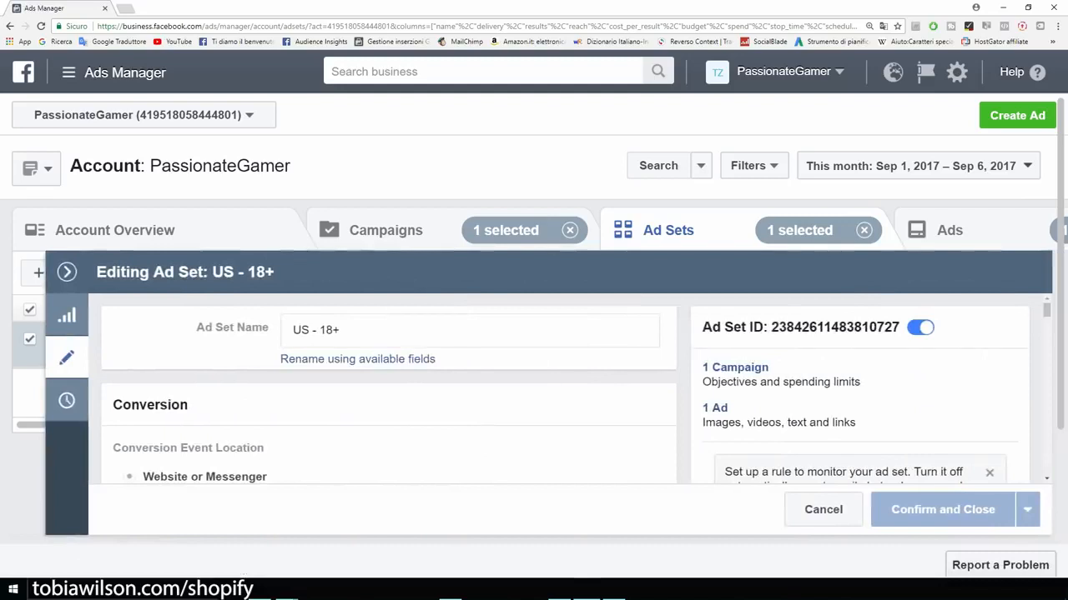
scroll(575, 389, down, 2)
scroll(575, 389, down, 1)
scroll(576, 388, up, 1)
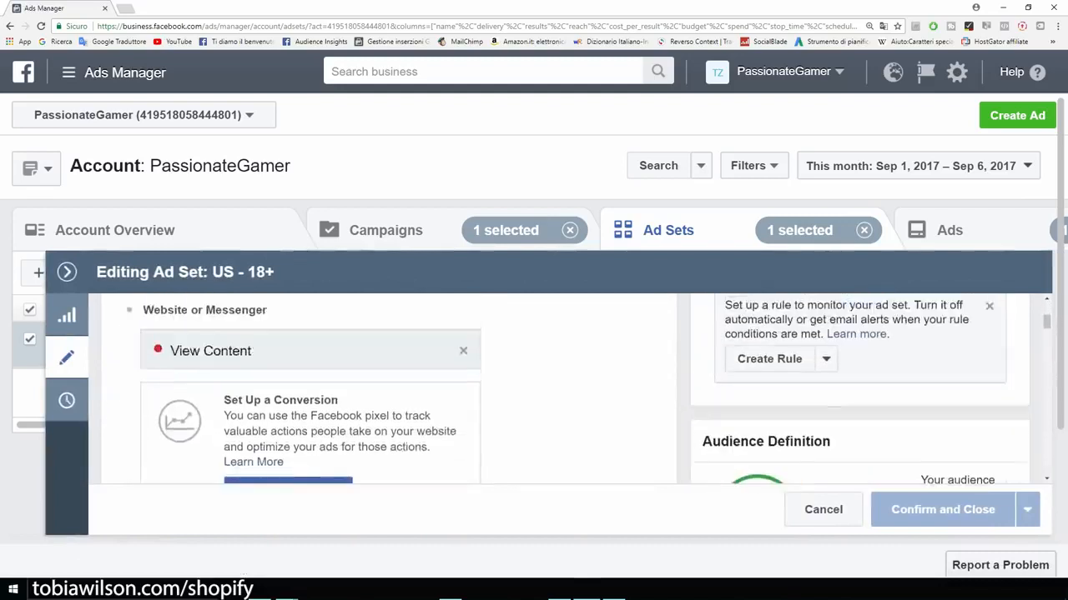
click(463, 351)
scroll(465, 352, down, 2)
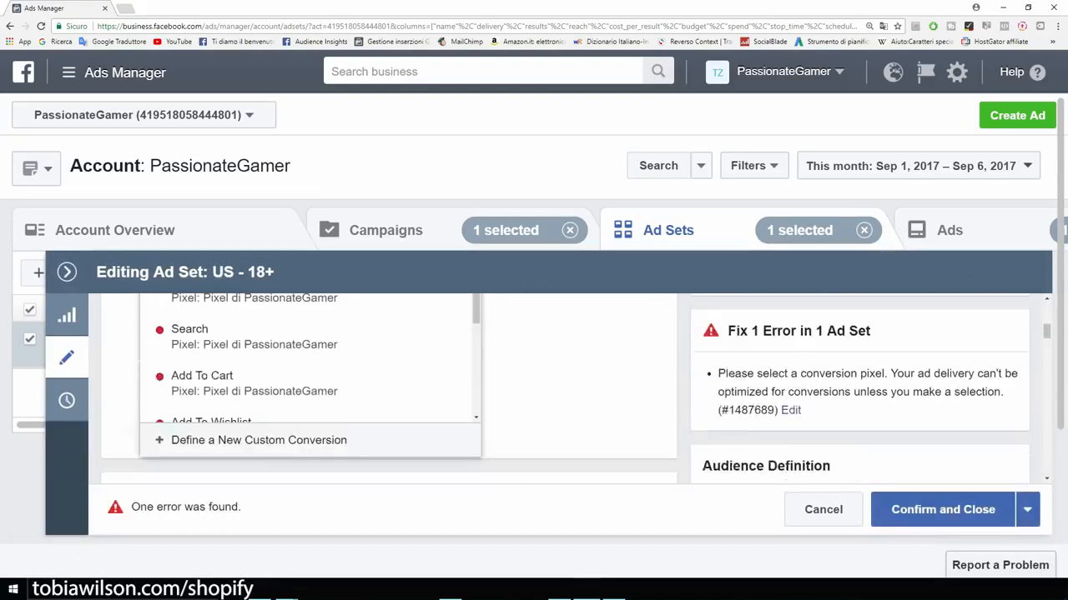
click(275, 382)
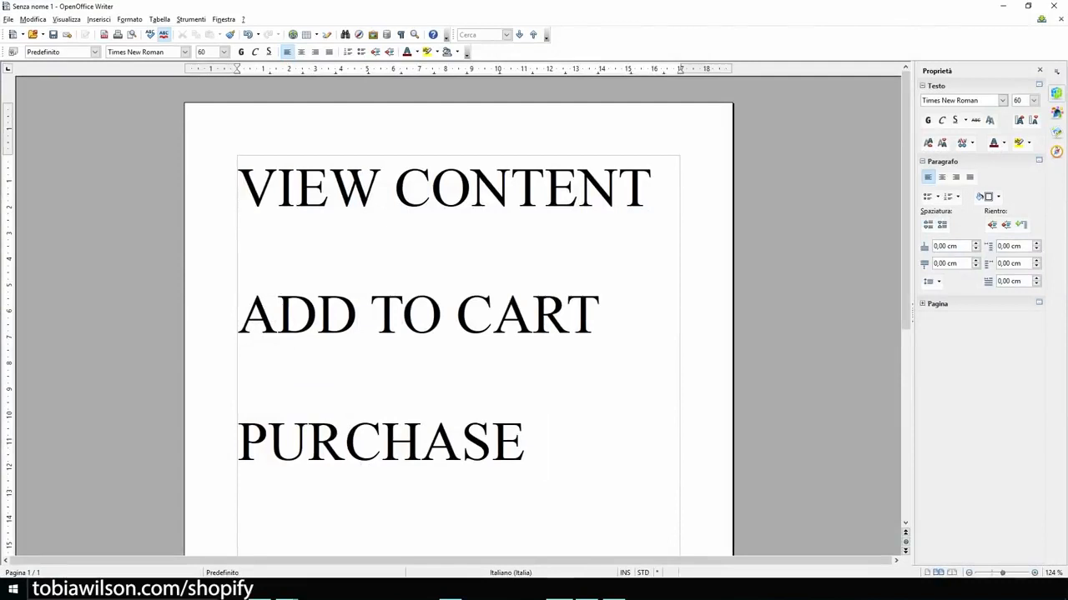
Step: Copy PURCHASE from the conversion-event notes, then minimise the Writer document
key(shift+Left)
key(shift+Left)
key(shift+Left)
key(shift+Left)
key(shift+Left)
key(shift+Left)
key(shift+Left)
key(shift+Left)
key(shift+Left)
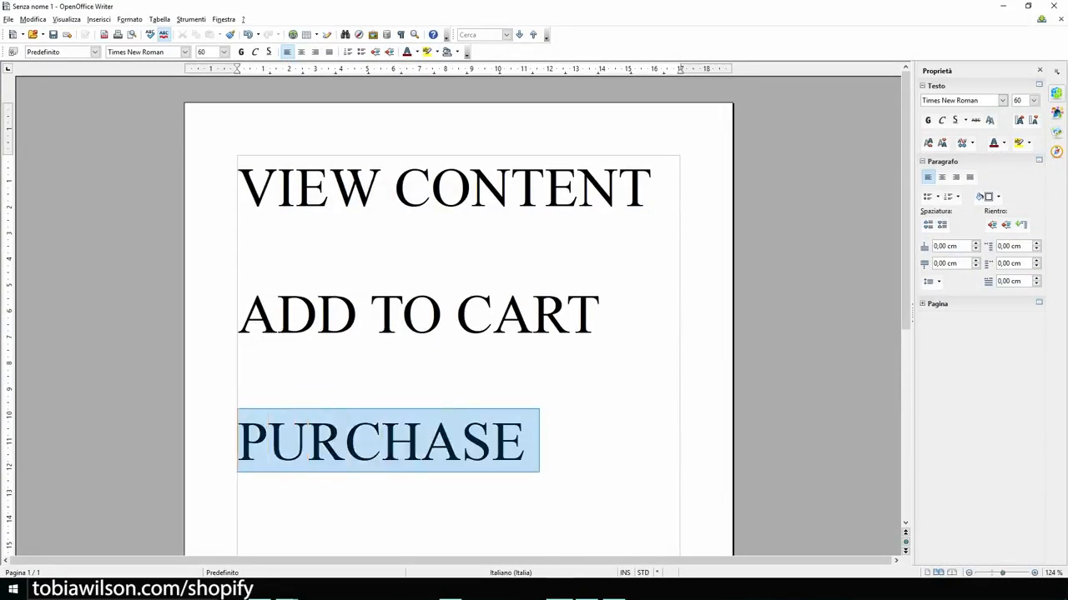
key(ctrl+c)
key(Right)
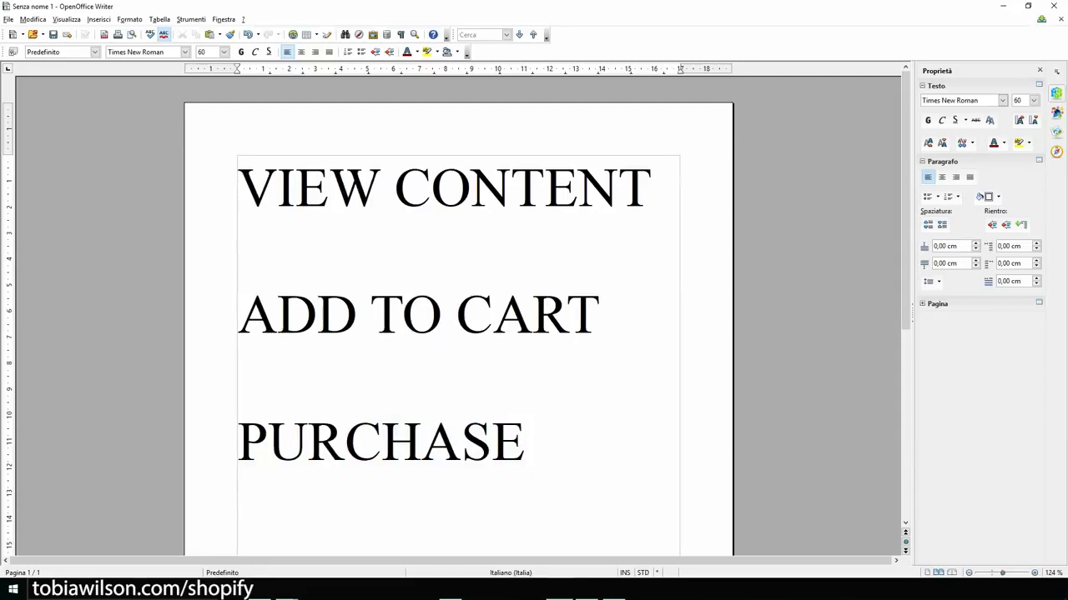
key(ctrl+Home)
key(shift+Right)
key(shift+Right)
key(shift+Right)
key(shift+Right)
key(shift+Right)
drag(395, 188, 567, 442)
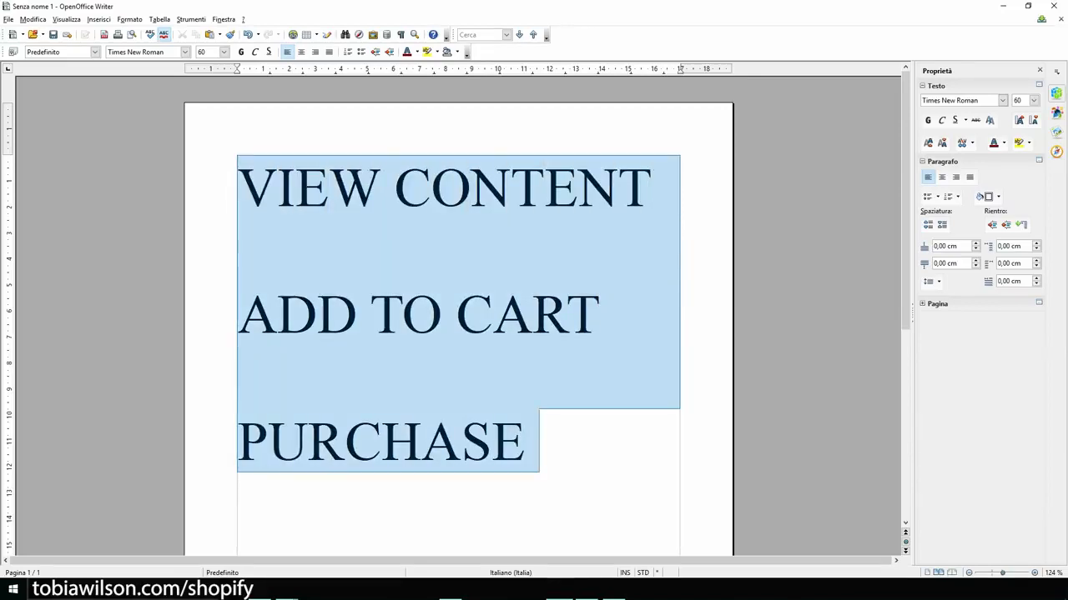
click(540, 441)
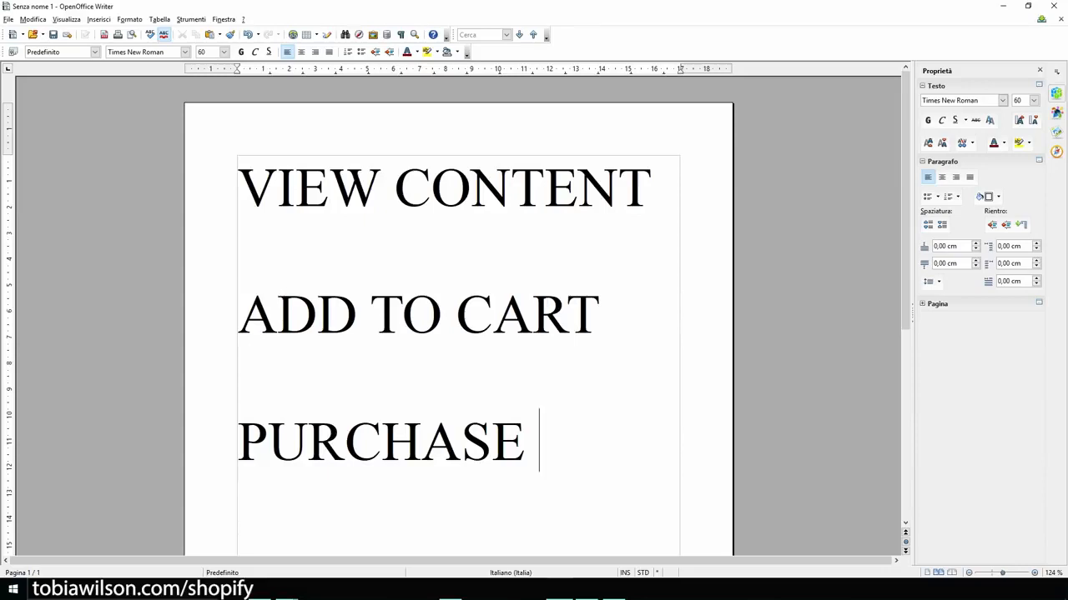
click(1002, 6)
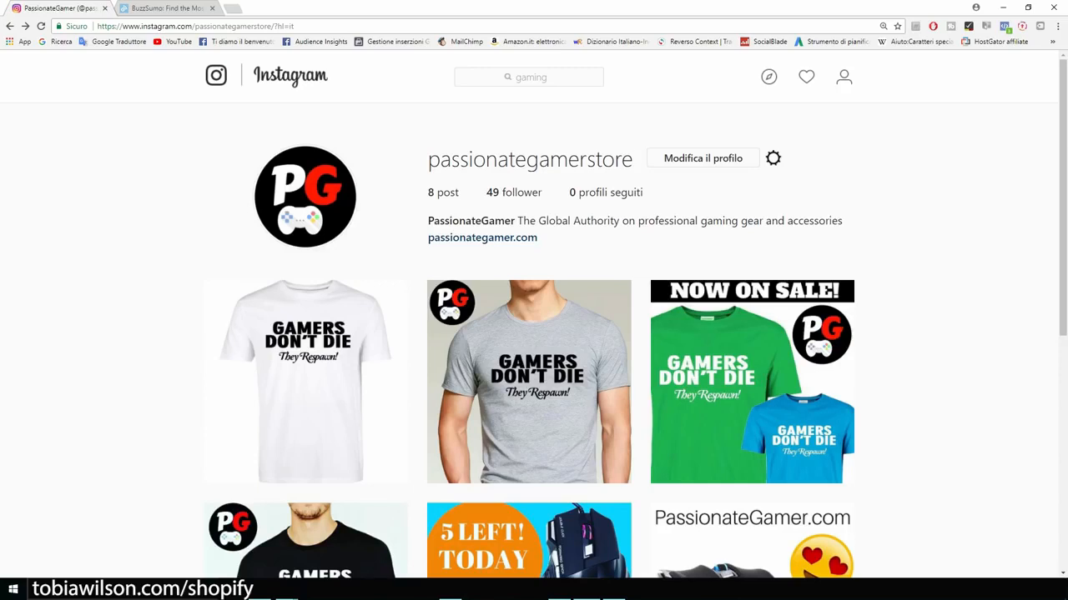
Step: Search 'pc', open the pcgaming profile and select the business-inquiries e-mail in its bio
click(529, 76)
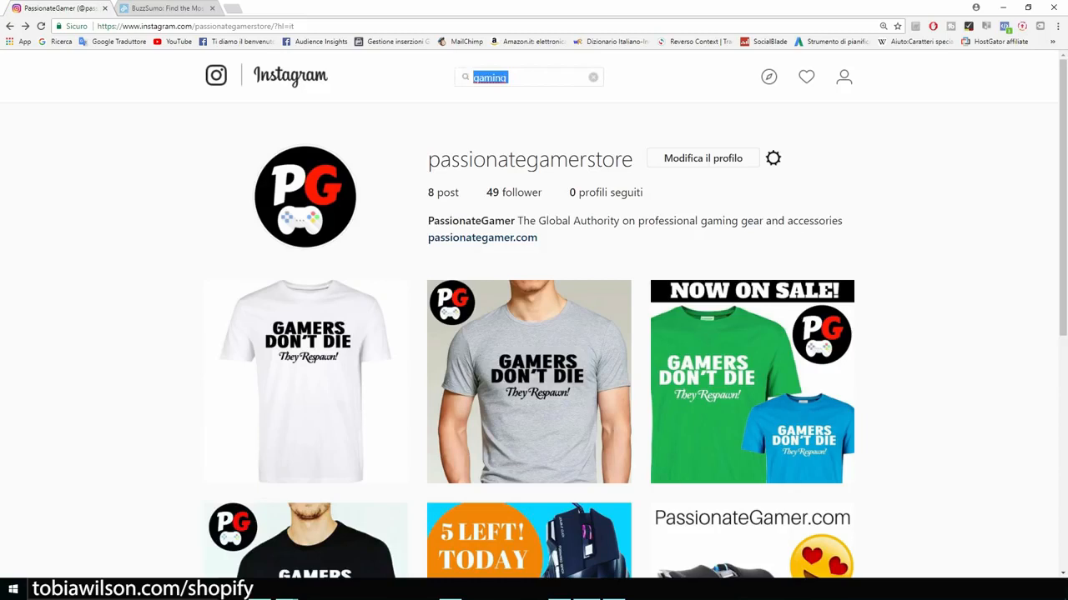
key(BackSpace)
text(pc)
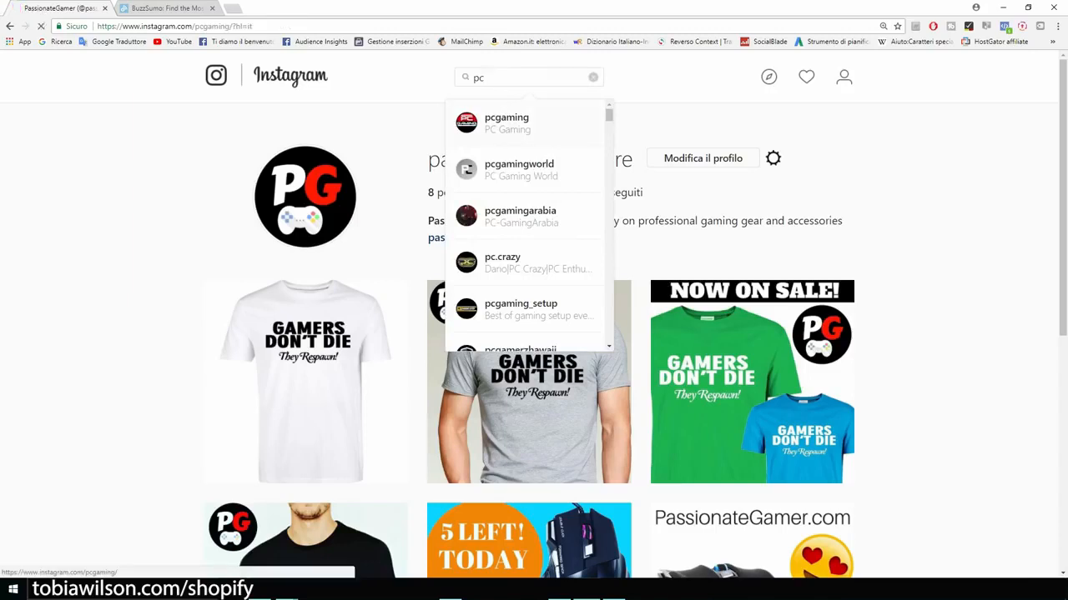
click(522, 123)
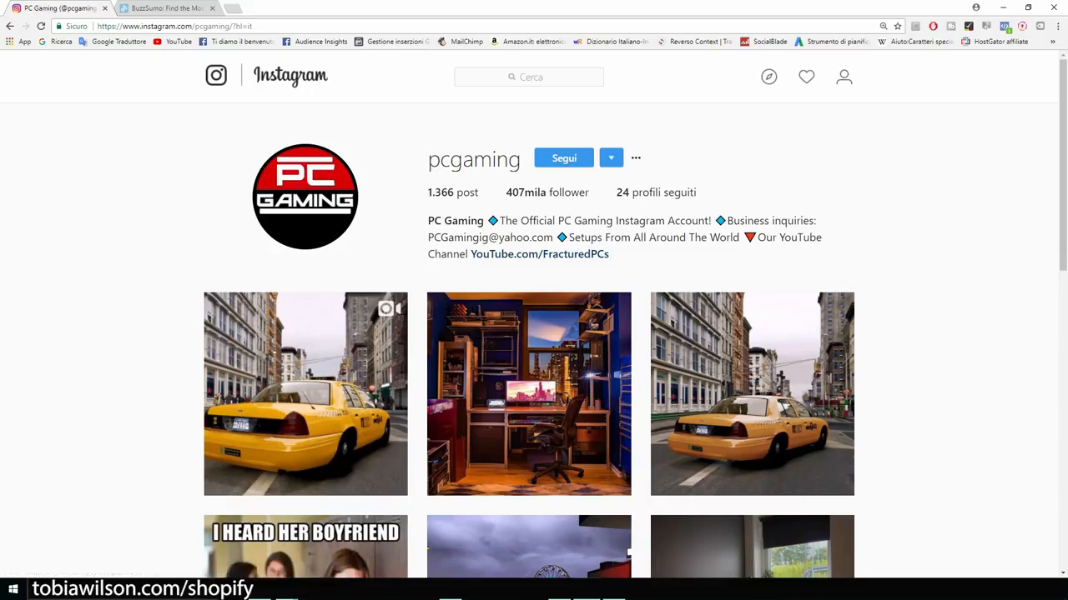
scroll(534, 334, down, 1)
scroll(534, 334, up, 1)
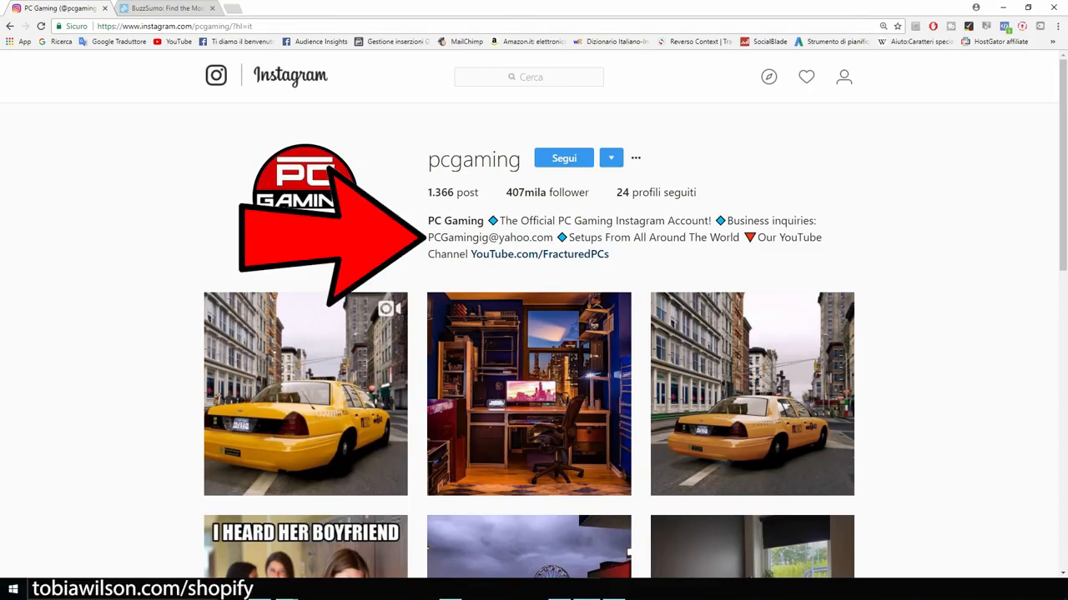
drag(428, 237, 553, 237)
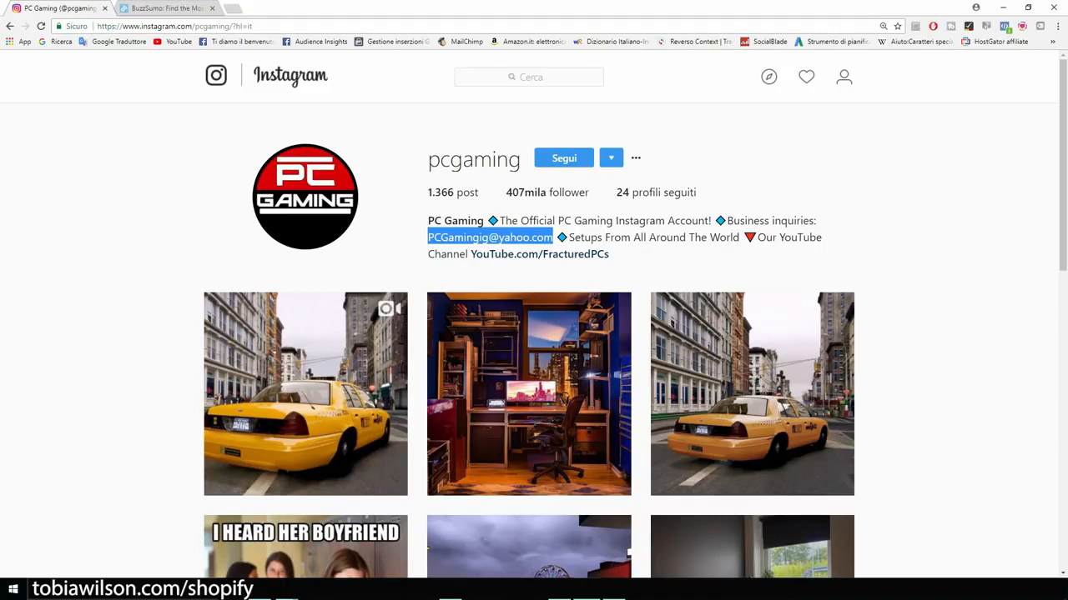
Step: Search Google for 'everliker', open its Chrome Web Store listing, then return to the Instagram tab
key(ctrl+t)
text(everliker)
key(Return)
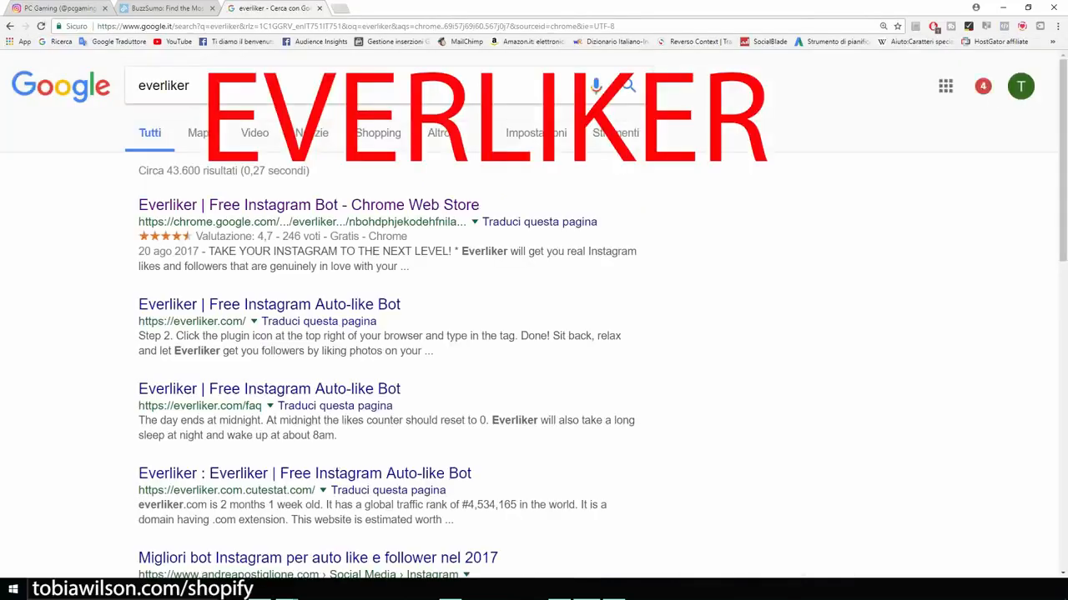
key(ctrl+plus)
key(ctrl+plus)
drag(255, 98, 179, 98)
click(100, 209)
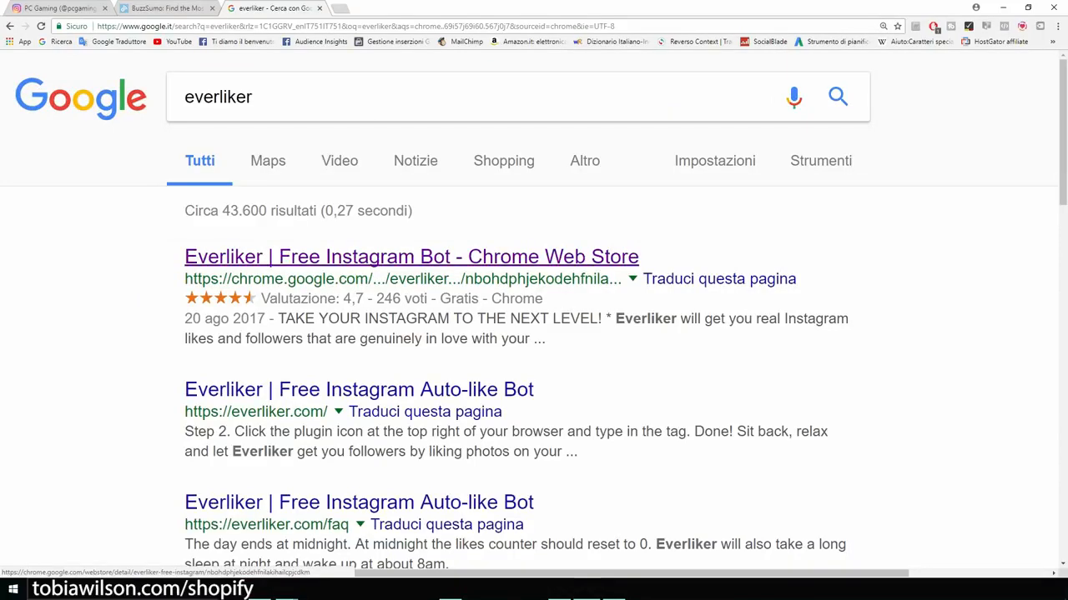
click(411, 257)
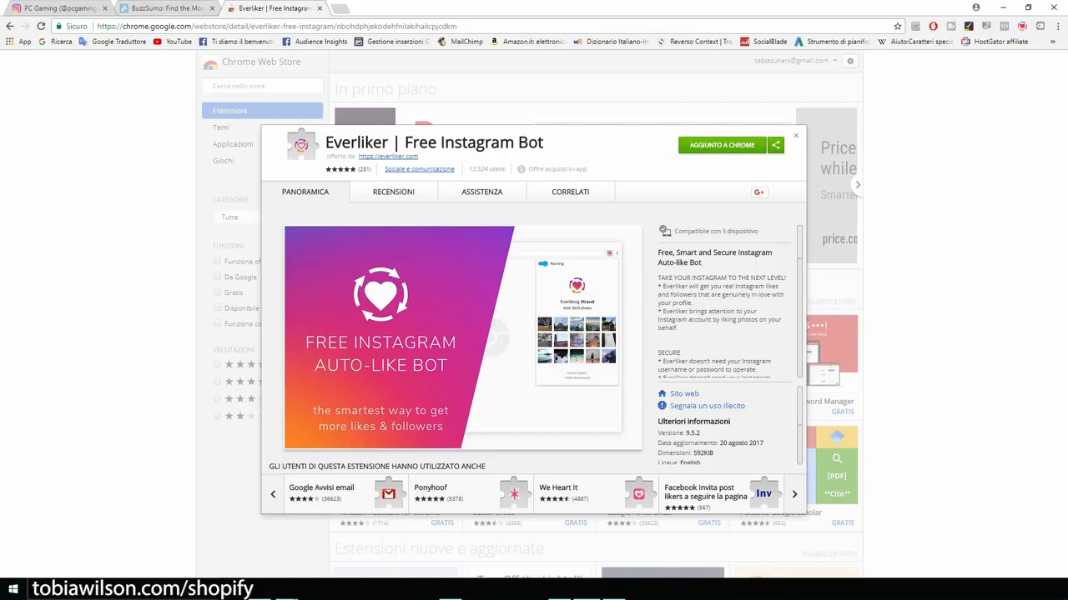
click(55, 9)
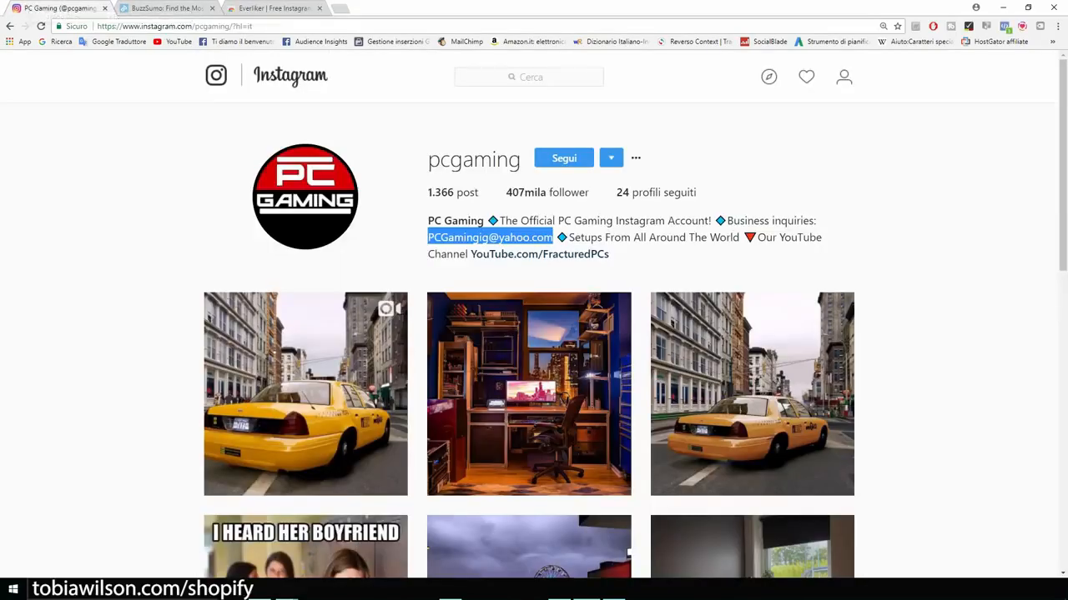
Step: In Everliker, create a like-by-tags task for #gamerlife, then save and start it
scroll(534, 334, down, 2)
scroll(533, 333, up, 2)
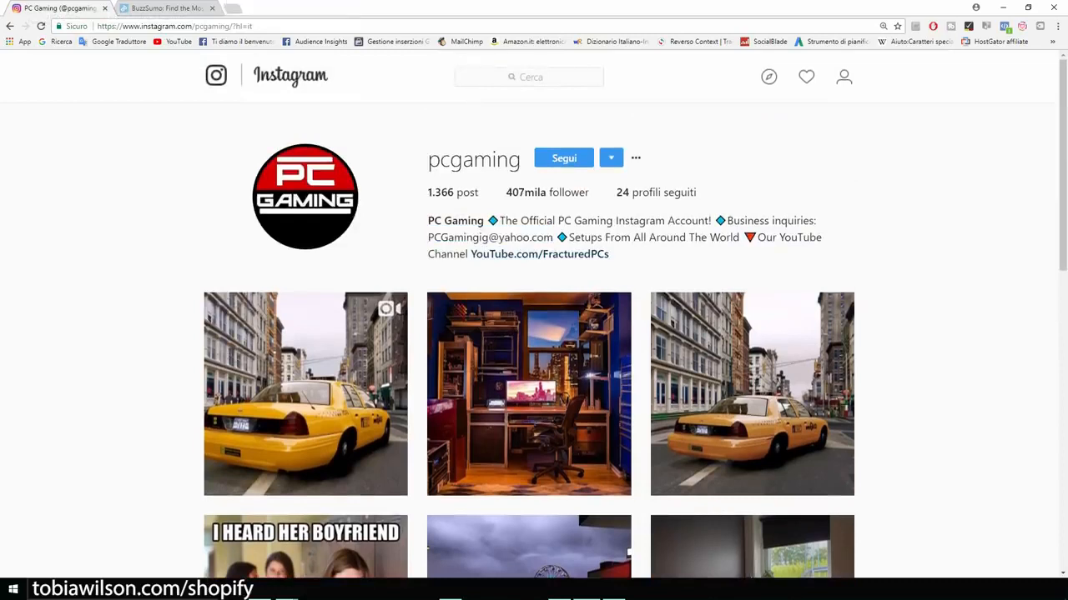
click(1022, 26)
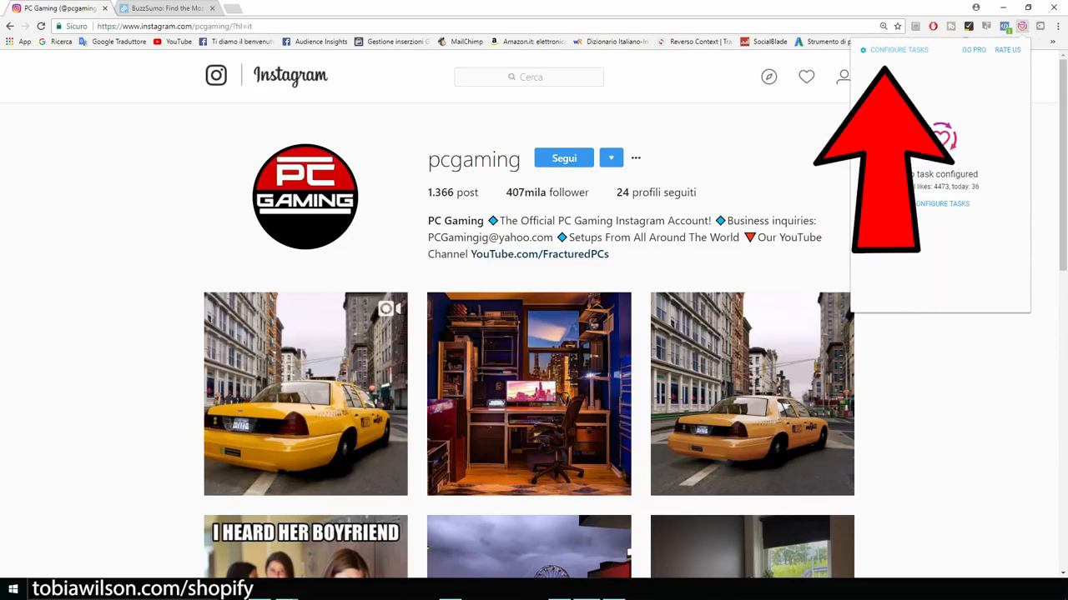
click(897, 50)
click(940, 151)
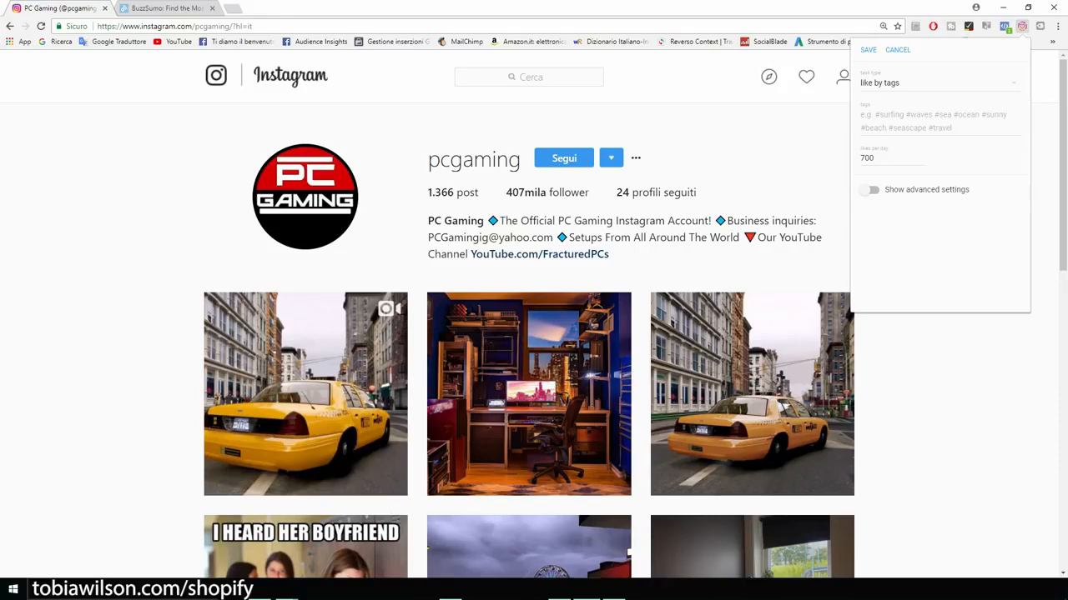
click(925, 120)
text(gamer)
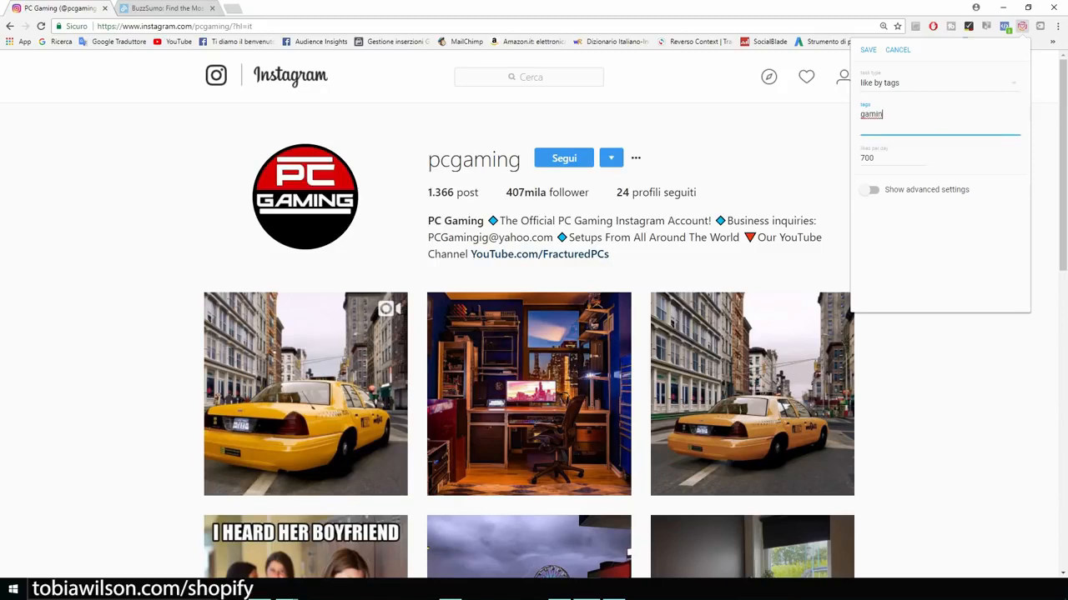
text(life)
key(Return)
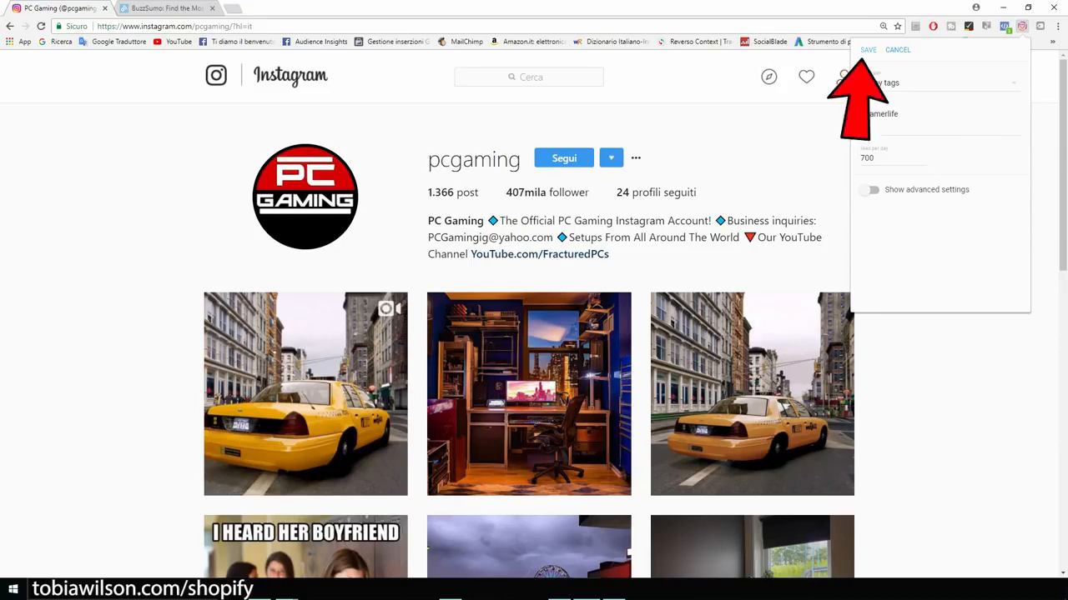
click(868, 50)
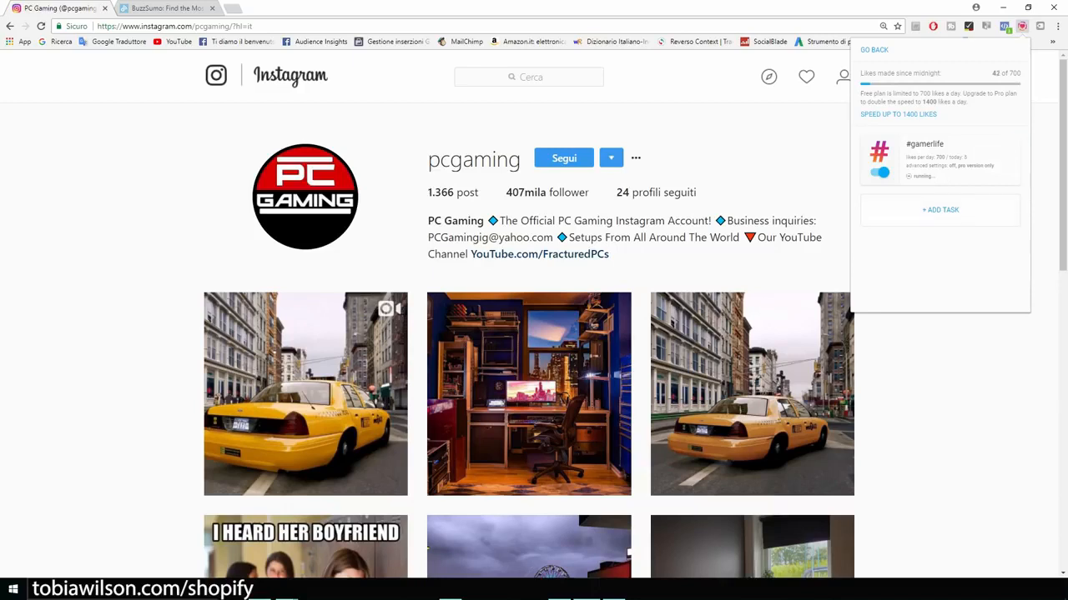
Step: Add and save a second like-by-tags task for 'pcgamer', then close the Everliker panel
click(940, 210)
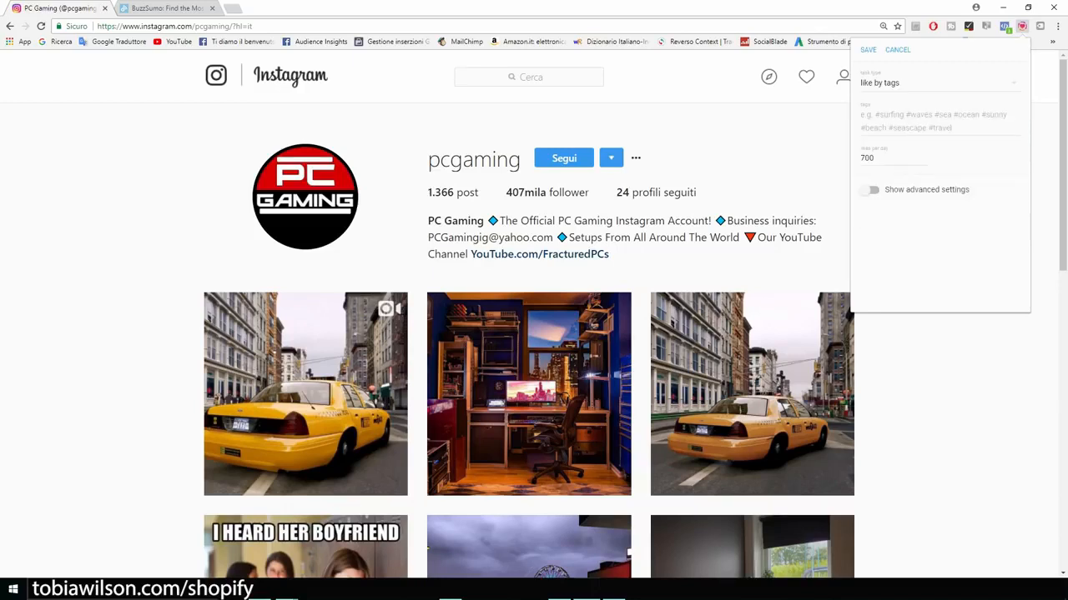
text(pcgamer)
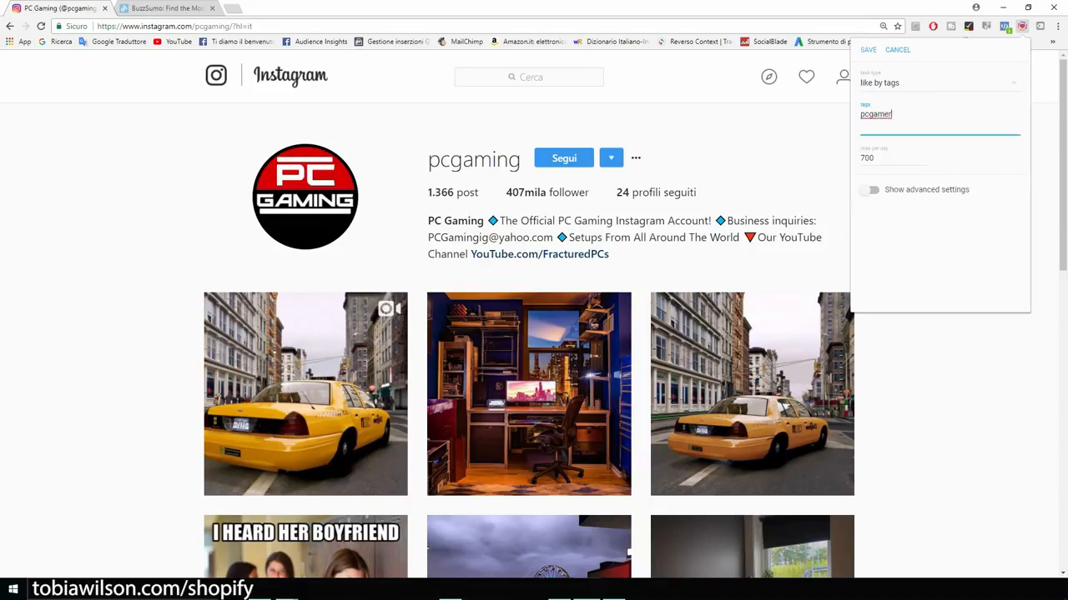
click(869, 50)
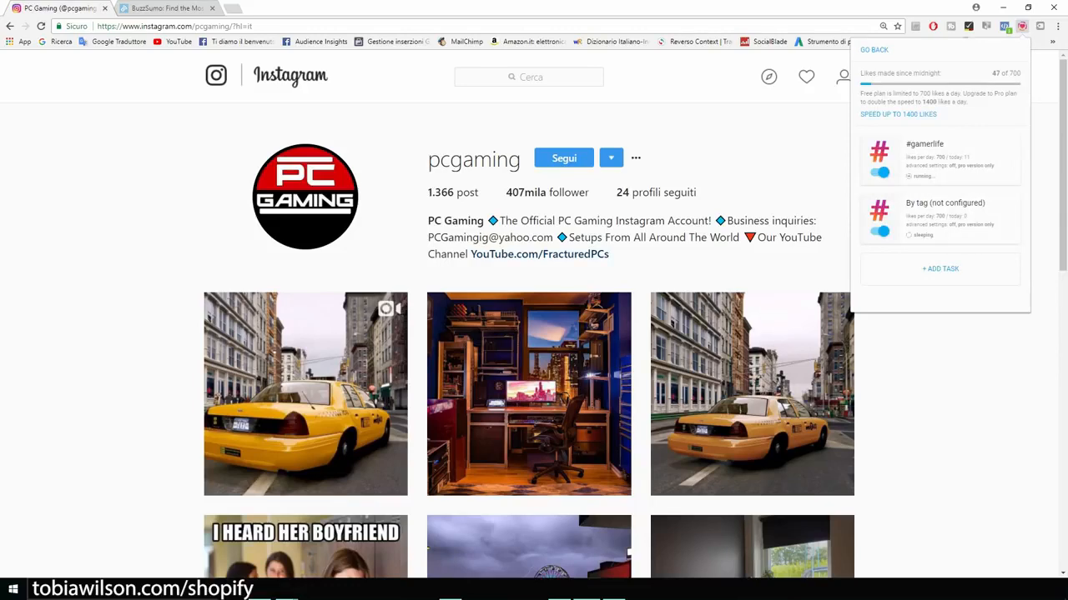
click(1021, 27)
scroll(534, 334, down, 2)
scroll(534, 334, up, 2)
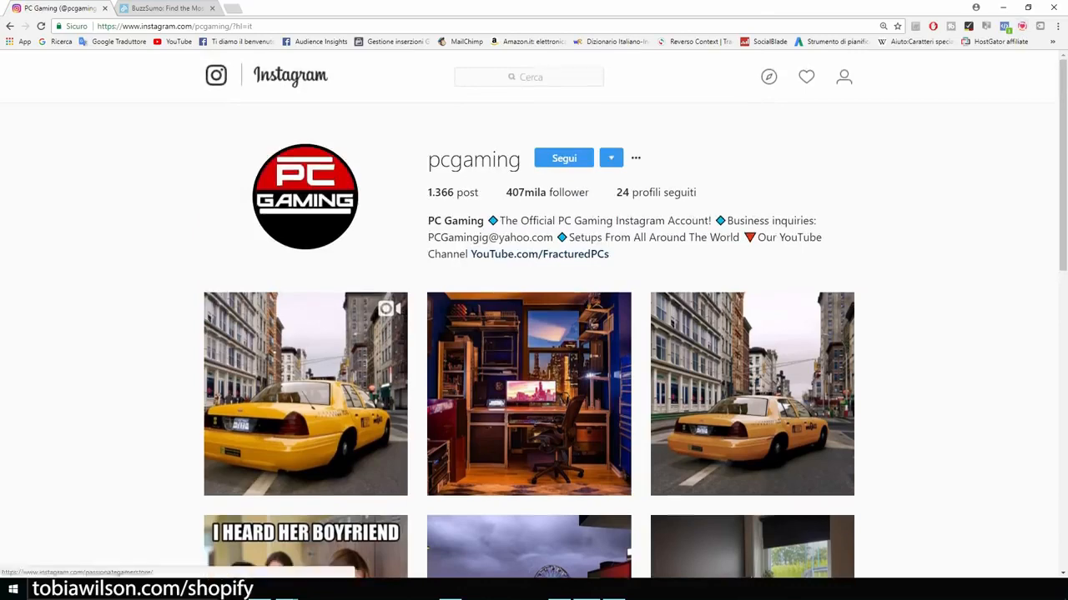
Step: Open the passionategamerstore profile and zoom the page in twice
click(844, 77)
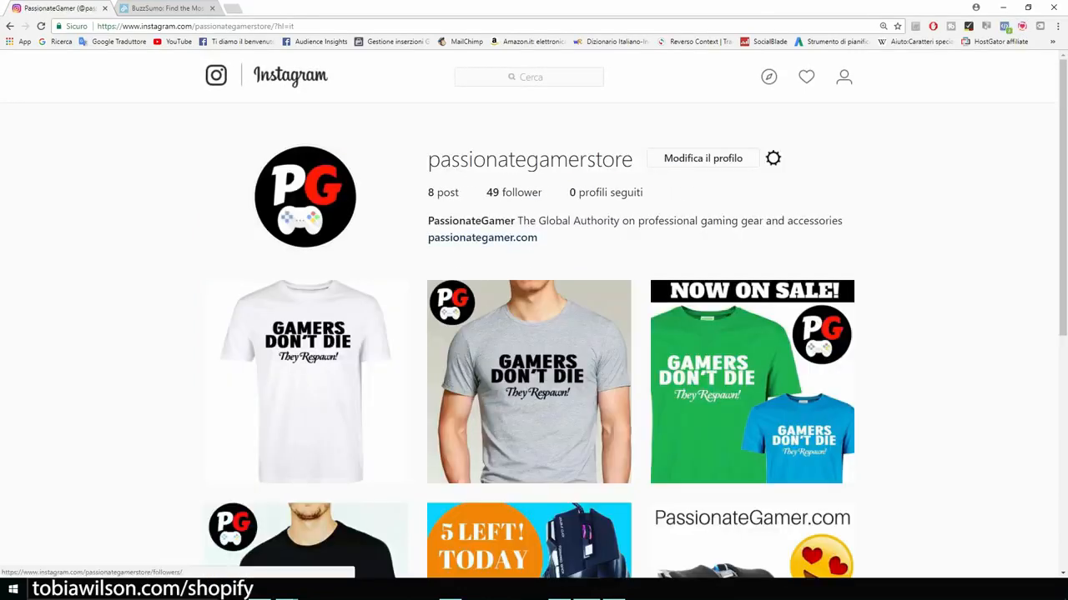
click(773, 159)
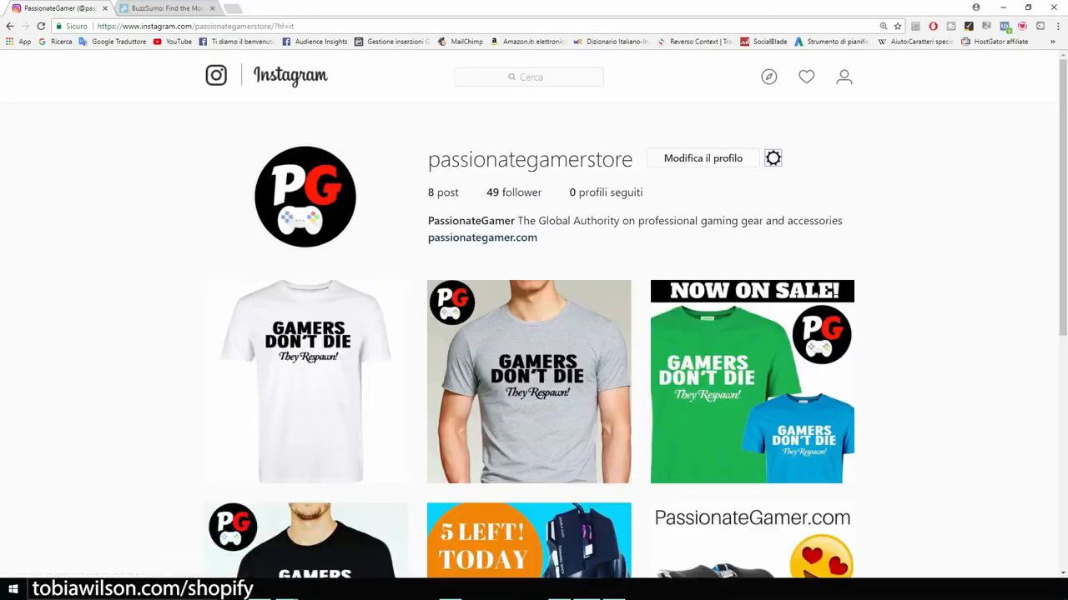
key(ctrl+plus)
key(ctrl+plus)
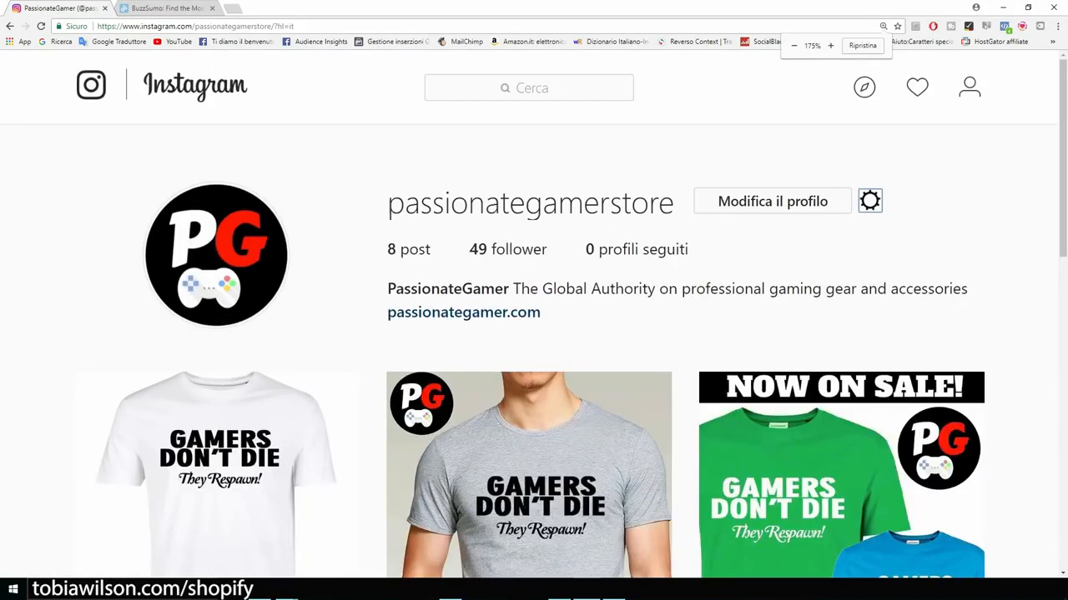
key(ctrl+plus)
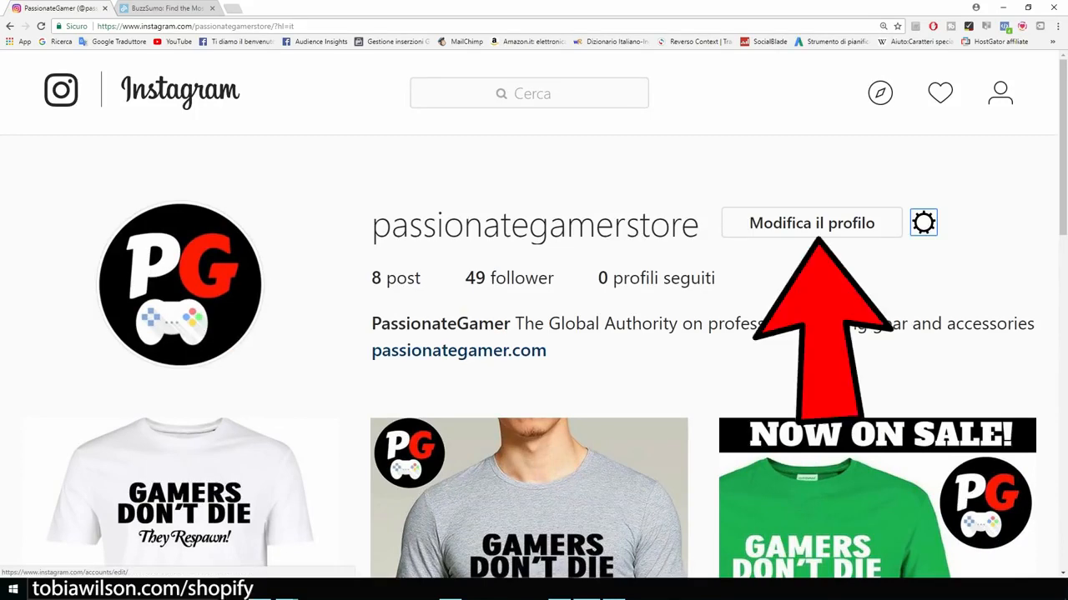
Step: In the edit-profile form, check the Sito Web field showing passionategamer.com
click(811, 222)
scroll(533, 334, down, 2)
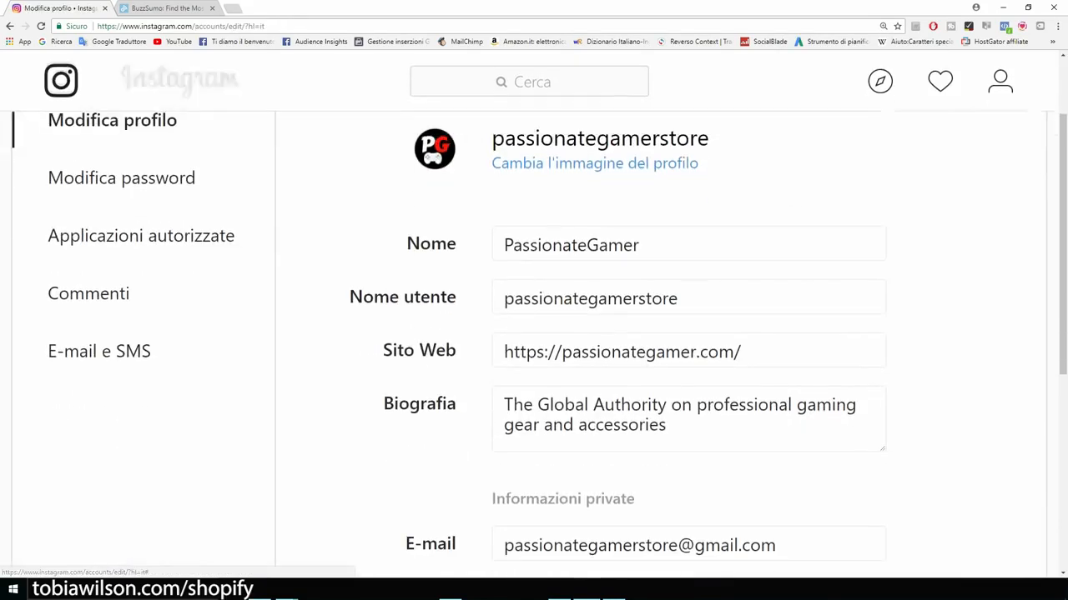
drag(383, 350, 457, 351)
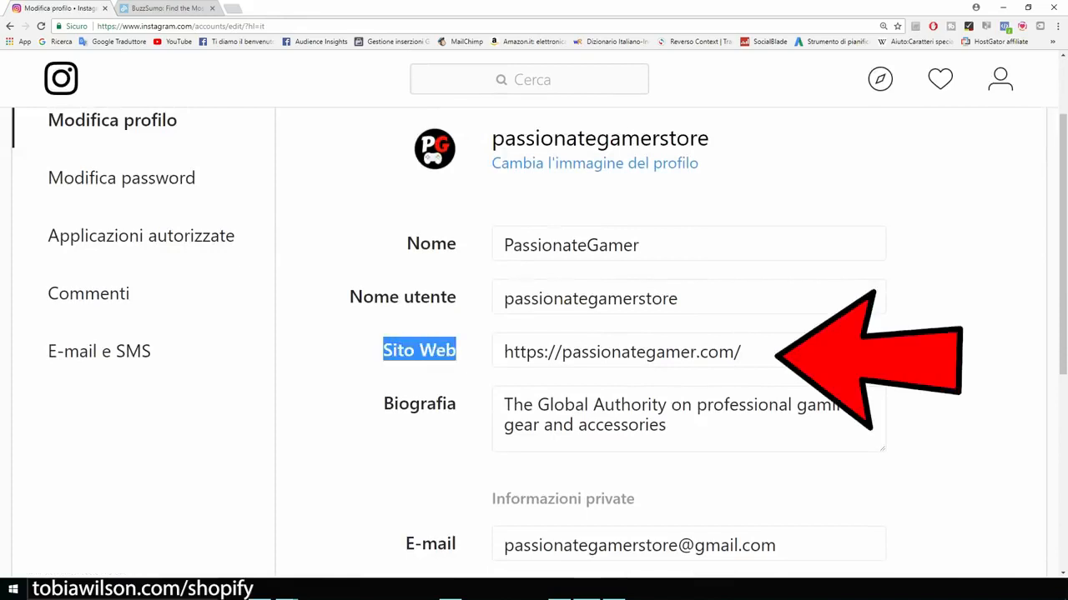
click(740, 352)
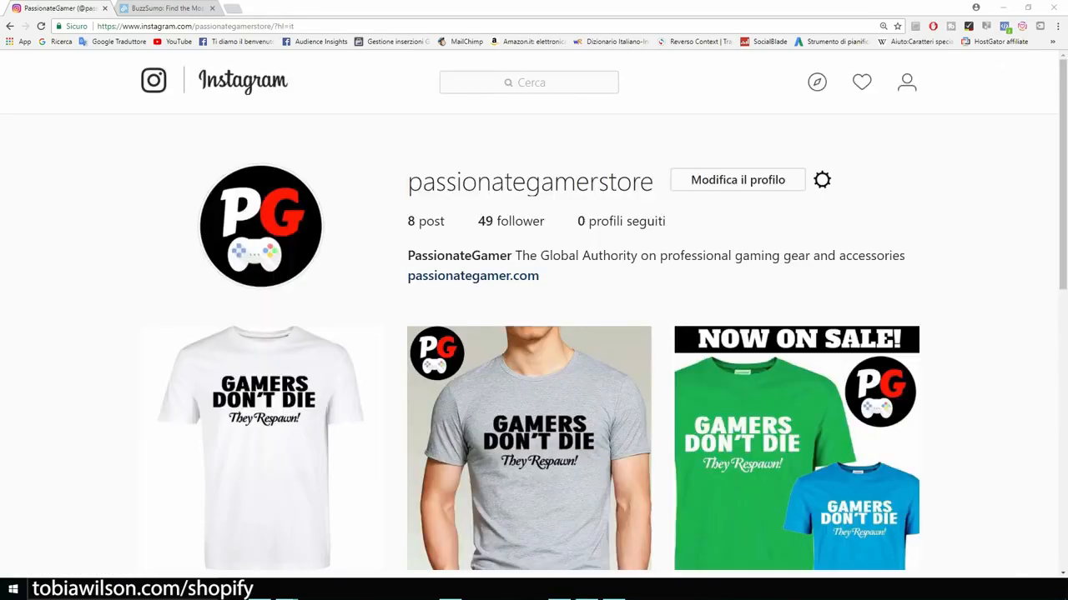